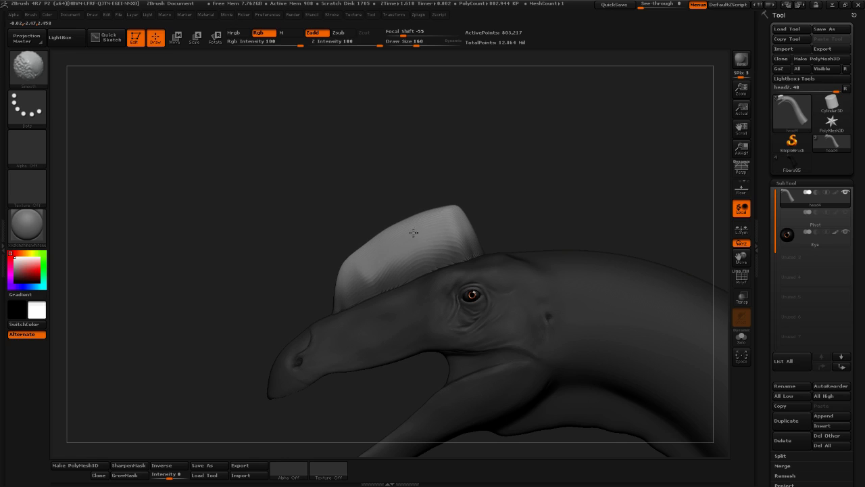
# Smooth the side of the head crest and check its thickness from the front
pyautogui.moveTo(413, 233)
pyautogui.keyDown('shift'); pyautogui.mouseDown()
pyautogui.moveTo(386, 245)
pyautogui.moveTo(376, 231)
pyautogui.mouseUp(); pyautogui.keyUp('shift')
pyautogui.keyDown('shift'); pyautogui.moveTo(300, 110); pyautogui.dragTo(676, 122); pyautogui.keyUp('shift')
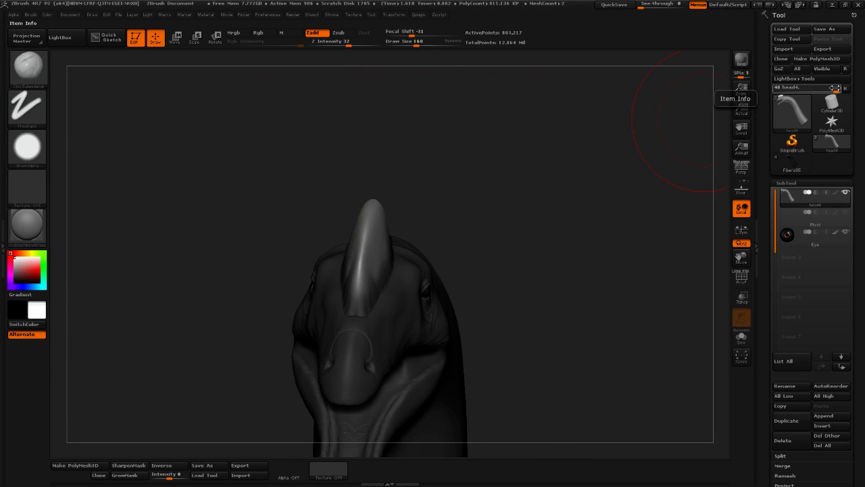
pyautogui.keyDown('shift'); pyautogui.moveTo(517, 117); pyautogui.dragTo(74, 87); pyautogui.keyUp('shift')
# Pull the crest's top and front edge up and forward with the Move brush at draw size 220
pyautogui.click(28, 66)
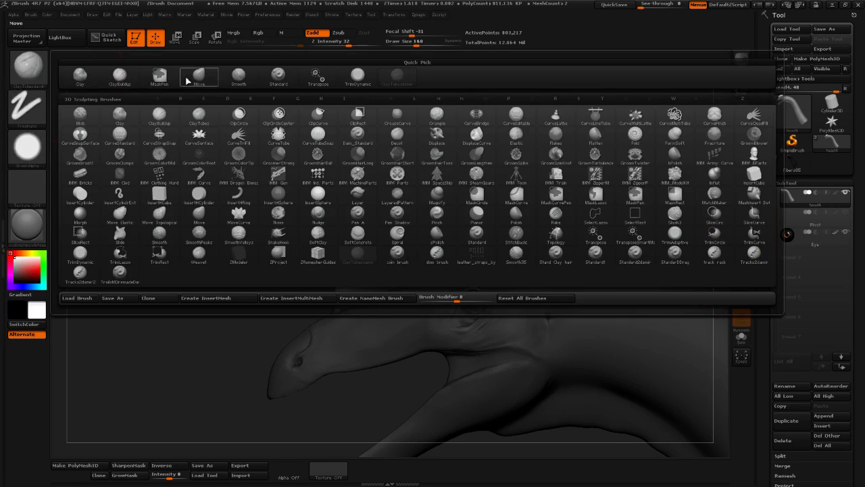
pyautogui.click(201, 77)
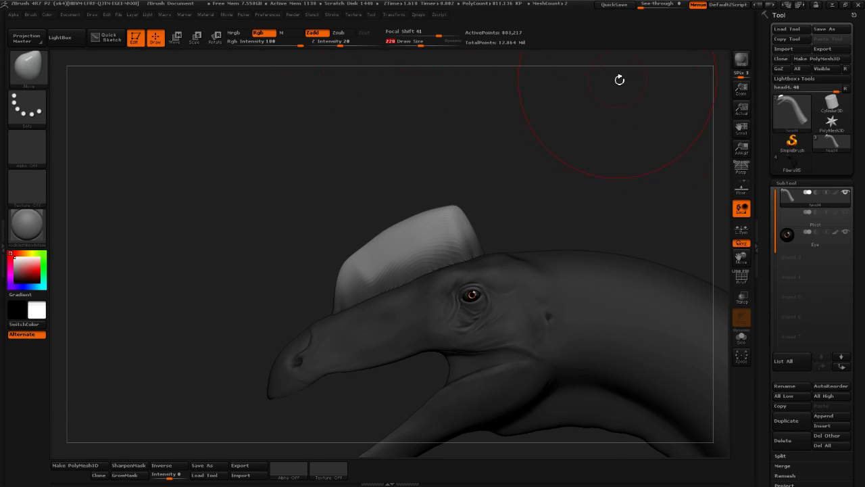
pyautogui.moveTo(619, 79); pyautogui.dragTo(574, 85)
pyautogui.moveTo(347, 248)
pyautogui.mouseDown()
pyautogui.moveTo(324, 240)
pyautogui.moveTo(378, 205)
pyautogui.moveTo(376, 195)
pyautogui.mouseUp()
pyautogui.moveTo(332, 225)
pyautogui.mouseDown()
pyautogui.moveTo(326, 216)
pyautogui.moveTo(286, 241)
pyautogui.moveTo(300, 282)
pyautogui.mouseUp()
pyautogui.moveTo(418, 177); pyautogui.dragTo(439, 176)
pyautogui.moveTo(302, 264); pyautogui.dragTo(292, 261)
# Raise and round the crest's upper outline with the Move brush, undoing the last pull on its rear edge
pyautogui.moveTo(302, 231)
pyautogui.mouseDown()
pyautogui.moveTo(297, 222)
pyautogui.moveTo(319, 197)
pyautogui.mouseUp()
pyautogui.moveTo(357, 194); pyautogui.dragTo(351, 169)
pyautogui.moveTo(333, 159)
pyautogui.mouseDown()
pyautogui.moveTo(347, 148)
pyautogui.moveTo(421, 170)
pyautogui.mouseUp()
pyautogui.moveTo(369, 189); pyautogui.dragTo(395, 177)
pyautogui.moveTo(402, 211); pyautogui.dragTo(396, 244)
pyautogui.hotkey('ctrl', 'z')
# Reshape the crest's rear edge with a smaller Move brush of about size 118 and smooth where the crest meets the snout
pyautogui.moveTo(414, 45); pyautogui.dragTo(412, 46)
pyautogui.moveTo(432, 159)
pyautogui.mouseDown()
pyautogui.moveTo(413, 183)
pyautogui.moveTo(415, 227)
pyautogui.moveTo(443, 235)
pyautogui.mouseUp()
pyautogui.moveTo(448, 189)
pyautogui.mouseDown()
pyautogui.moveTo(448, 220)
pyautogui.moveTo(457, 224)
pyautogui.mouseUp()
pyautogui.keyDown('shift'); pyautogui.moveTo(306, 309); pyautogui.dragTo(321, 303); pyautogui.keyUp('shift')
pyautogui.keyDown('shift'); pyautogui.moveTo(366, 285); pyautogui.dragTo(406, 276); pyautogui.keyUp('shift')
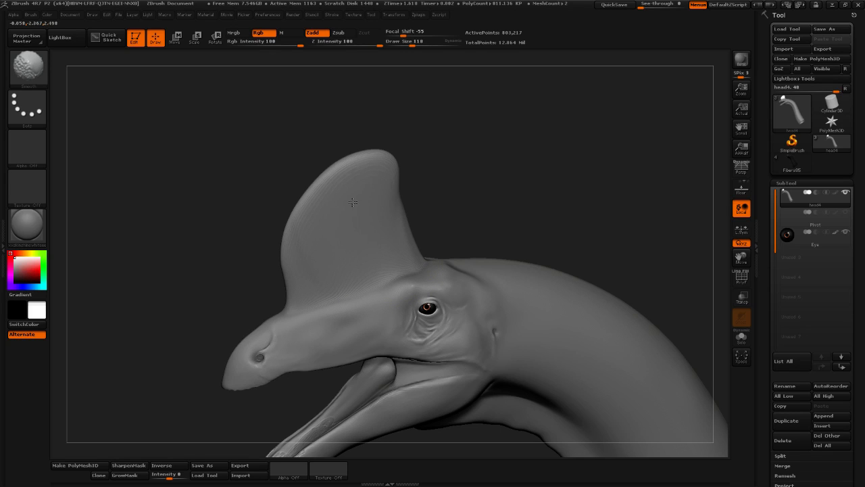
# Mask the whole crest with a soft-edged MaskPen mask at draw size 251, and invert the mask
pyautogui.moveTo(424, 169); pyautogui.dragTo(503, 156)
pyautogui.keyDown('ctrl'); pyautogui.moveTo(377, 218); pyautogui.dragTo(364, 159); pyautogui.keyUp('ctrl')
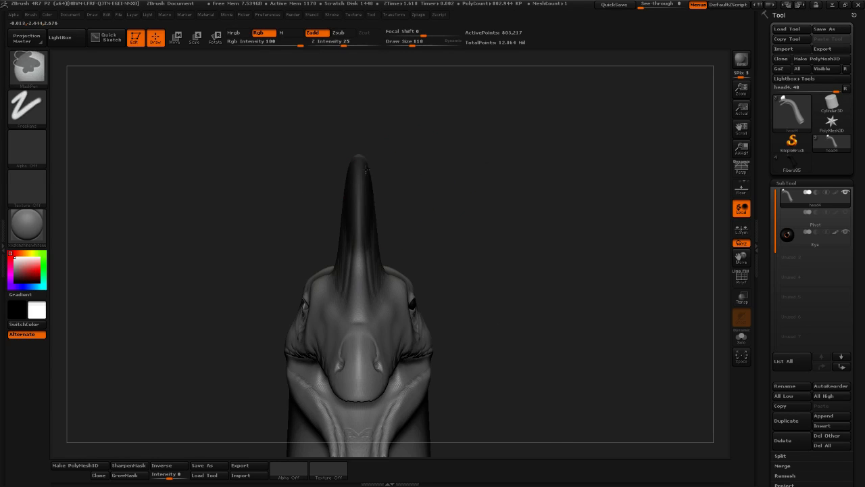
pyautogui.moveTo(470, 154); pyautogui.dragTo(413, 156)
pyautogui.moveTo(413, 44); pyautogui.dragTo(424, 44)
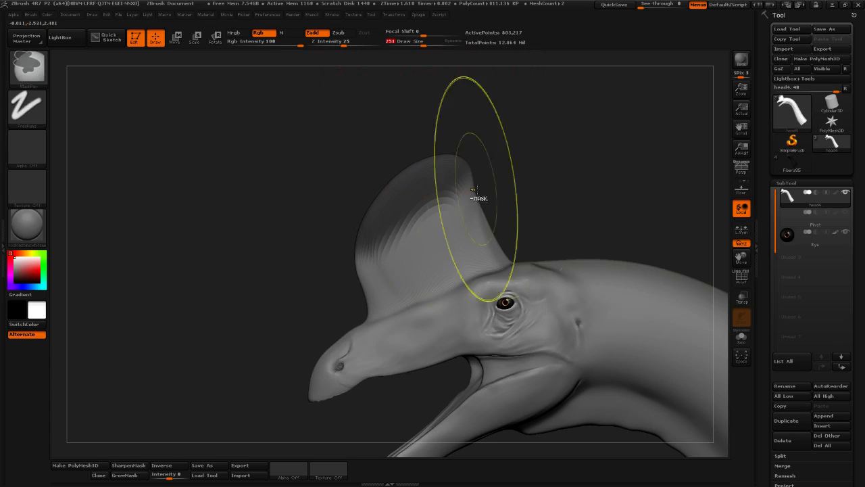
pyautogui.keyDown('ctrl'); pyautogui.moveTo(375, 231); pyautogui.dragTo(452, 188); pyautogui.keyUp('ctrl')
pyautogui.keyDown('ctrl'); pyautogui.click(404, 217); pyautogui.keyUp('ctrl')
pyautogui.keyDown('ctrl'); pyautogui.click(419, 192); pyautogui.keyUp('ctrl')
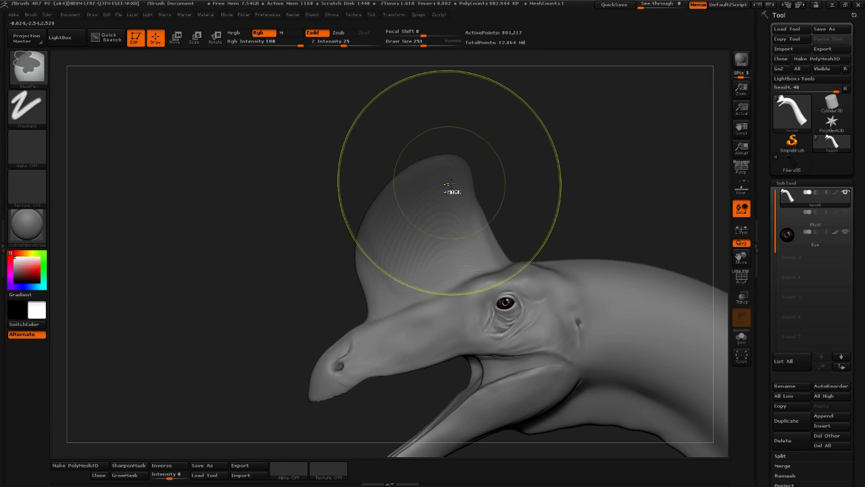
pyautogui.keyDown('ctrl'); pyautogui.moveTo(382, 227); pyautogui.dragTo(417, 205); pyautogui.keyUp('ctrl')
pyautogui.keyDown('ctrl'); pyautogui.click(421, 200); pyautogui.keyUp('ctrl')
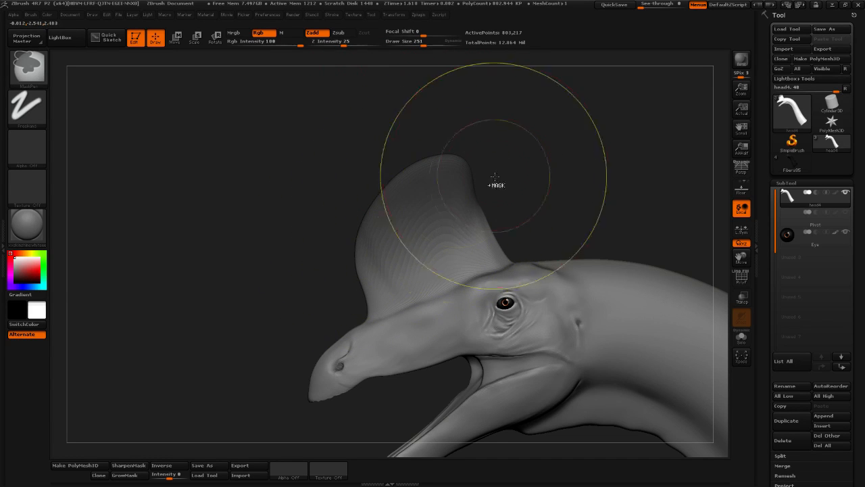
pyautogui.moveTo(520, 169); pyautogui.dragTo(583, 144)
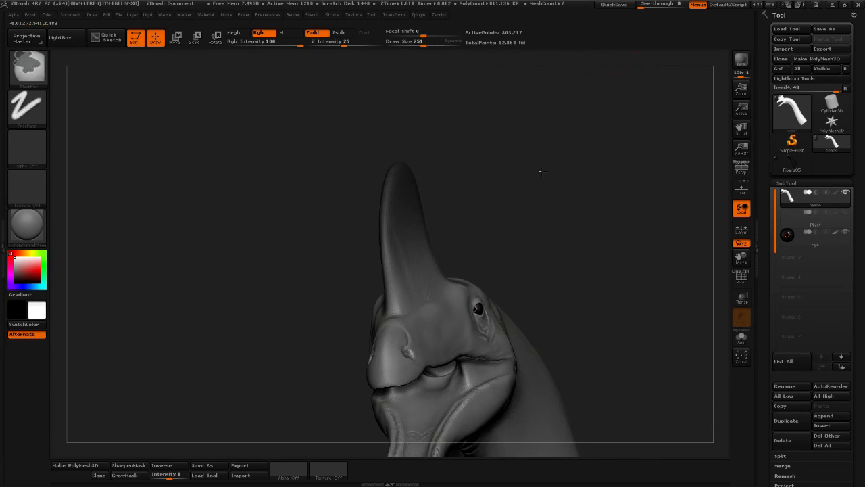
pyautogui.keyDown('ctrl'); pyautogui.click(538, 171); pyautogui.keyUp('ctrl')
# Bend the crest over to one side of the head with Transpose rotation from the front view
pyautogui.keyDown('shift'); pyautogui.moveTo(539, 171); pyautogui.dragTo(526, 168); pyautogui.keyUp('shift')
pyautogui.press('r')
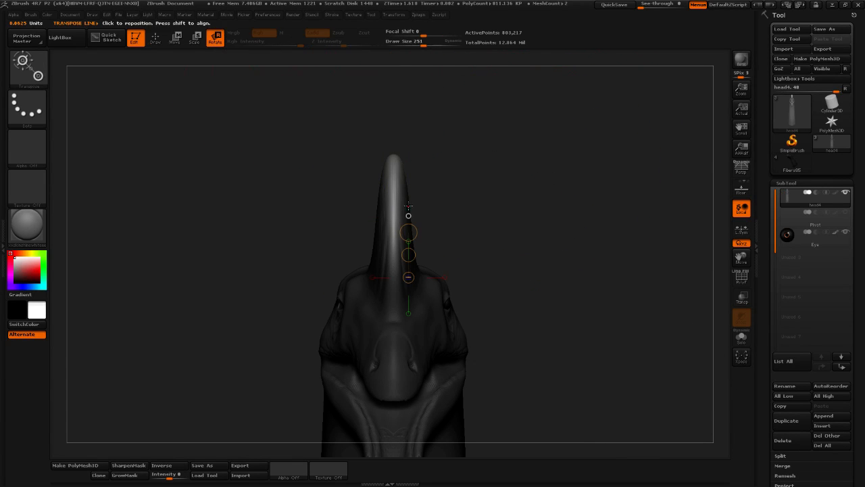
pyautogui.moveTo(396, 221); pyautogui.dragTo(506, 323)
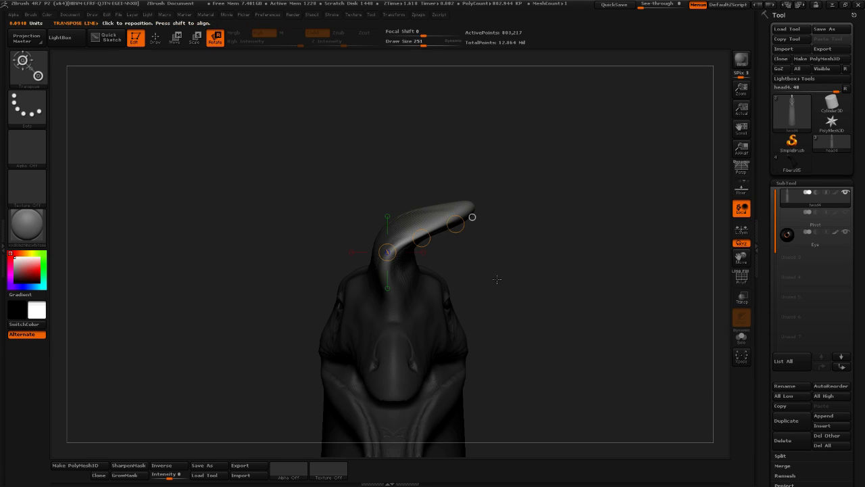
pyautogui.moveTo(479, 265); pyautogui.dragTo(542, 268)
pyautogui.keyDown('ctrl'); pyautogui.moveTo(342, 266); pyautogui.dragTo(387, 188); pyautogui.keyUp('ctrl')
pyautogui.keyDown('ctrl'); pyautogui.moveTo(485, 253); pyautogui.dragTo(389, 178); pyautogui.keyUp('ctrl')
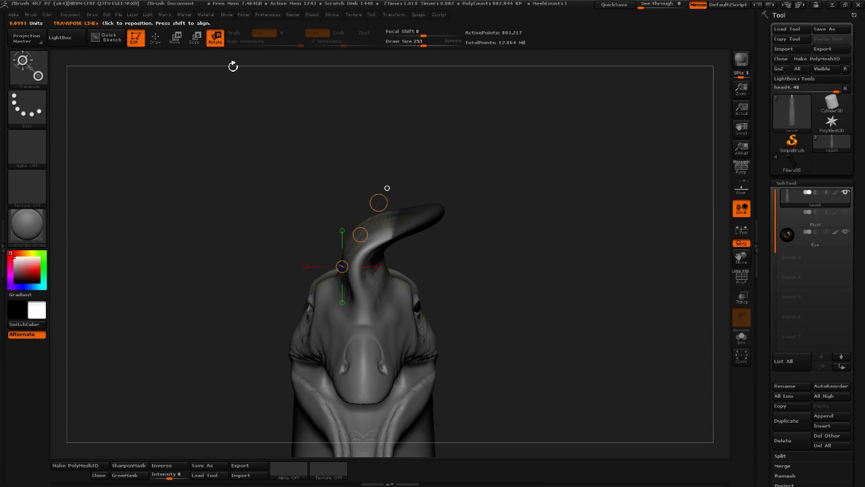
# Return to sculpting with the Move brush at draw size about 181 and view the bent crest from its side
pyautogui.click(171, 42)
pyautogui.press('q')
pyautogui.press('b')
pyautogui.press('m')
pyautogui.press('v')
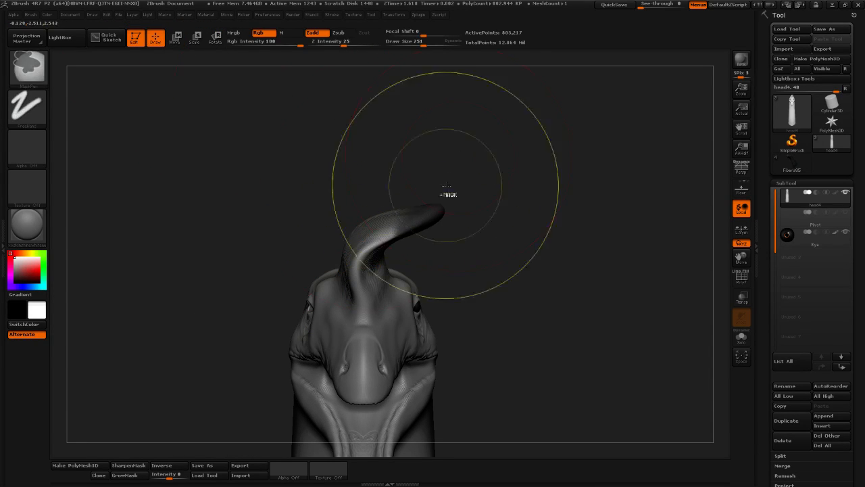
pyautogui.click(418, 46)
pyautogui.moveTo(421, 70)
pyautogui.mouseDown()
pyautogui.moveTo(469, 140)
pyautogui.moveTo(460, 166)
pyautogui.mouseUp()
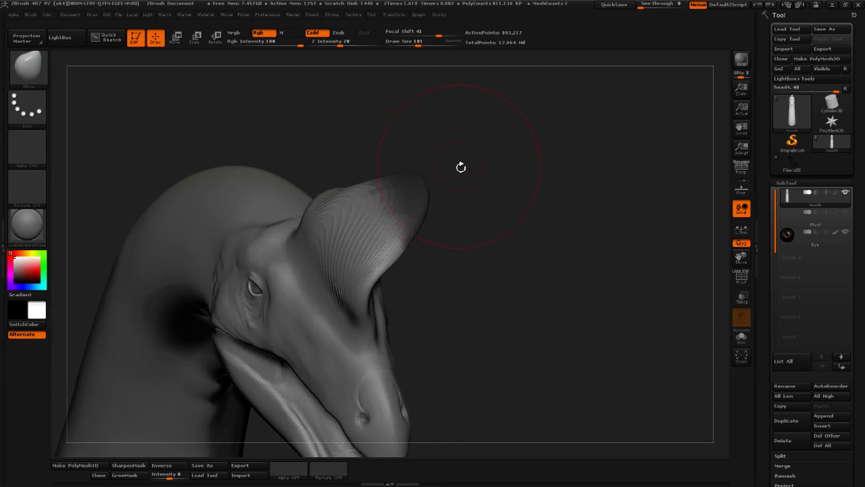
# Mask the bent crest's outer tip with the MaskPen at draw size about 158 and soften the mask's edge
pyautogui.keyDown('ctrl'); pyautogui.click(419, 189); pyautogui.keyUp('ctrl')
pyautogui.click(415, 45)
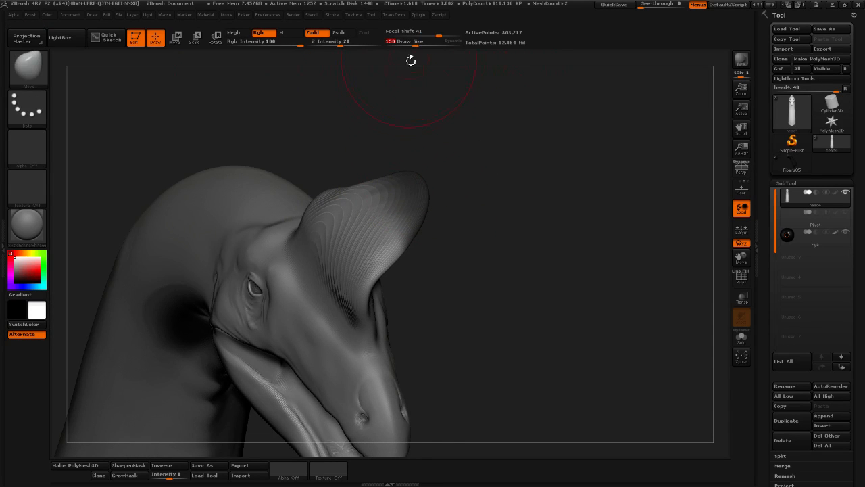
pyautogui.keyDown('ctrl'); pyautogui.click(409, 189); pyautogui.keyUp('ctrl')
pyautogui.moveTo(460, 191)
pyautogui.mouseDown()
pyautogui.moveTo(465, 212)
pyautogui.moveTo(420, 180)
pyautogui.moveTo(423, 213)
pyautogui.moveTo(405, 169)
pyautogui.mouseUp()
pyautogui.moveTo(581, 177); pyautogui.dragTo(488, 175)
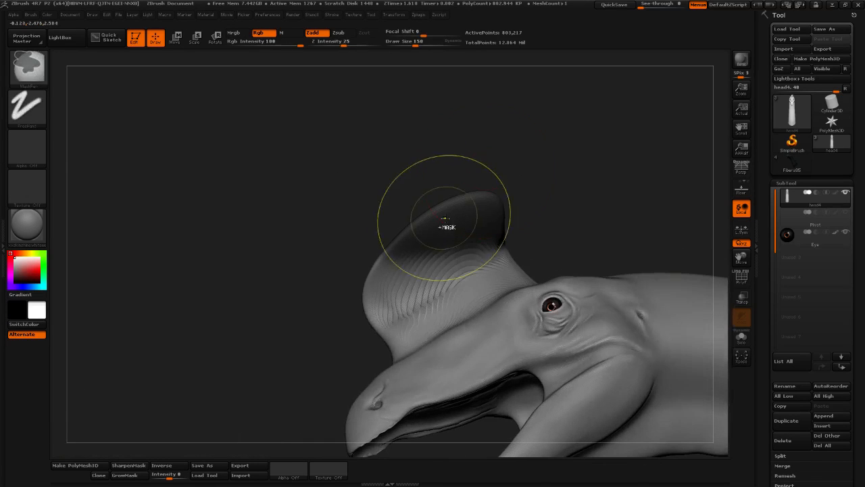
pyautogui.keyDown('ctrl'); pyautogui.moveTo(444, 219); pyautogui.dragTo(467, 202); pyautogui.keyUp('ctrl')
pyautogui.moveTo(543, 167); pyautogui.dragTo(616, 183)
pyautogui.keyDown('ctrl'); pyautogui.click(449, 201); pyautogui.keyUp('ctrl')
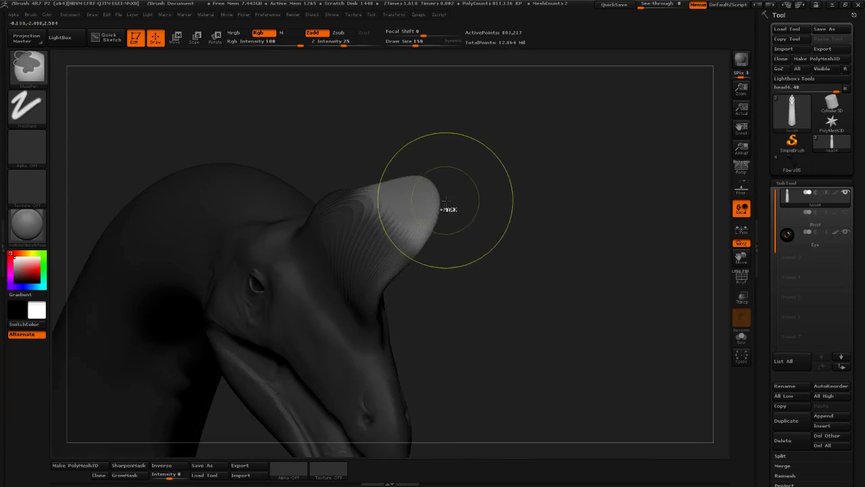
pyautogui.keyDown('ctrl'); pyautogui.click(420, 274); pyautogui.keyUp('ctrl')
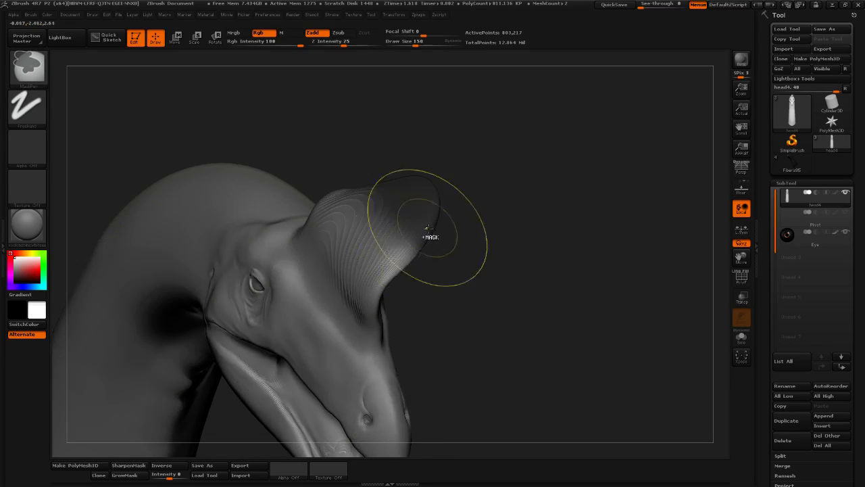
# Rotate the crest's outer tip downward with Transpose, shift it into place, and clear the mask
pyautogui.moveTo(446, 183)
pyautogui.mouseDown()
pyautogui.moveTo(566, 228)
pyautogui.moveTo(469, 190)
pyautogui.moveTo(326, 75)
pyautogui.mouseUp()
pyautogui.press('r')
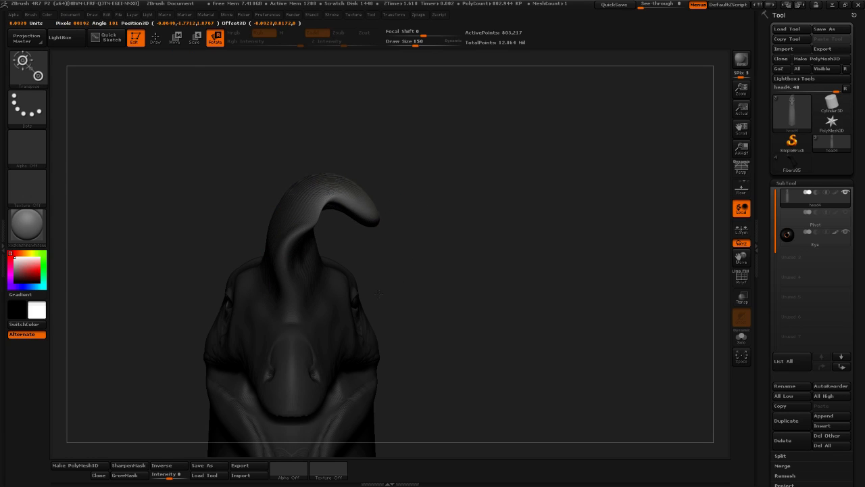
pyautogui.moveTo(352, 197)
pyautogui.mouseDown()
pyautogui.moveTo(436, 214)
pyautogui.moveTo(391, 230)
pyautogui.mouseUp()
pyautogui.click(175, 38)
pyautogui.moveTo(453, 216); pyautogui.dragTo(404, 198)
pyautogui.keyDown('ctrl'); pyautogui.moveTo(513, 211); pyautogui.dragTo(525, 188); pyautogui.keyUp('ctrl')
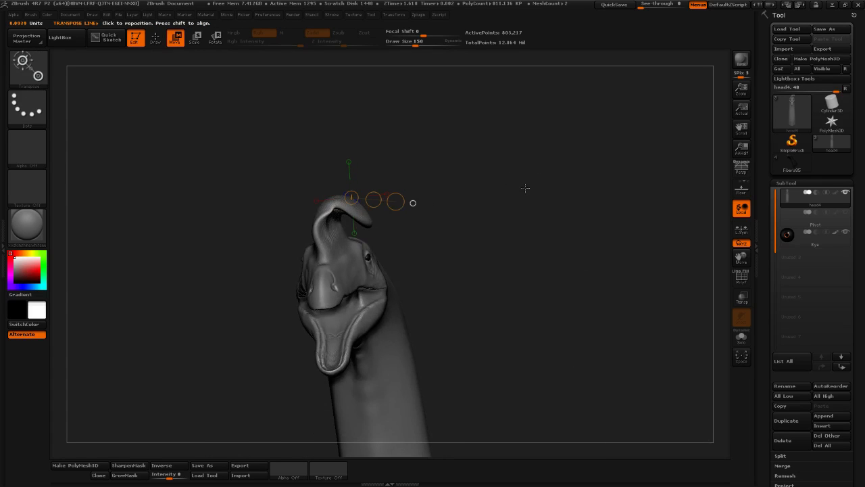
# Smooth the crest's folded ridge in Draw mode with the draw size at about 104
pyautogui.press('q')
pyautogui.moveTo(475, 170); pyautogui.dragTo(411, 182)
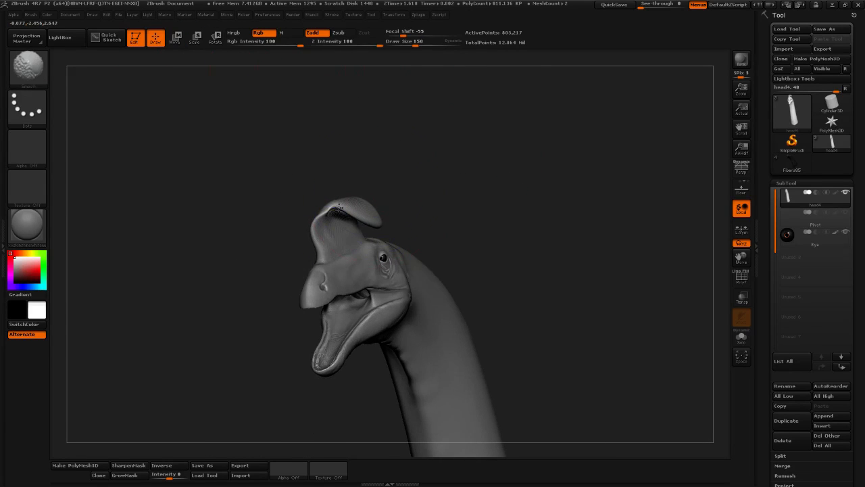
pyautogui.click(411, 45)
pyautogui.moveTo(444, 65)
pyautogui.mouseDown()
pyautogui.moveTo(455, 92)
pyautogui.moveTo(436, 104)
pyautogui.mouseUp()
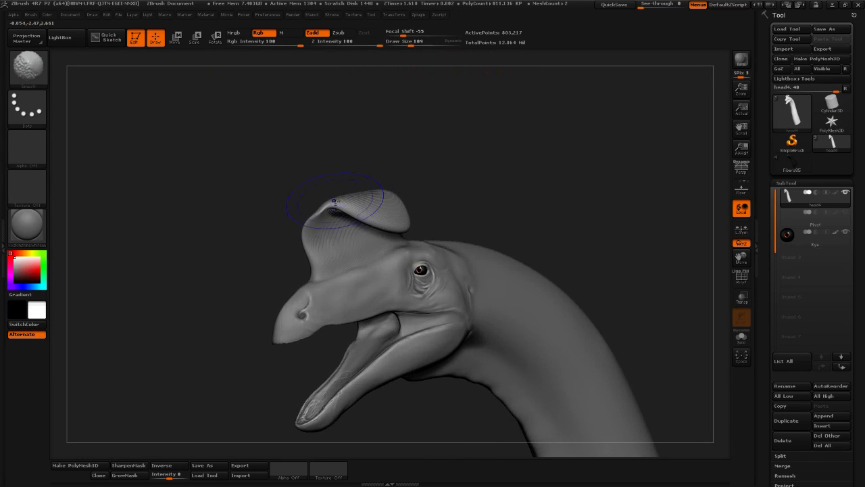
pyautogui.keyDown('shift'); pyautogui.moveTo(327, 231); pyautogui.dragTo(380, 198); pyautogui.keyUp('shift')
pyautogui.moveTo(472, 180); pyautogui.dragTo(496, 166)
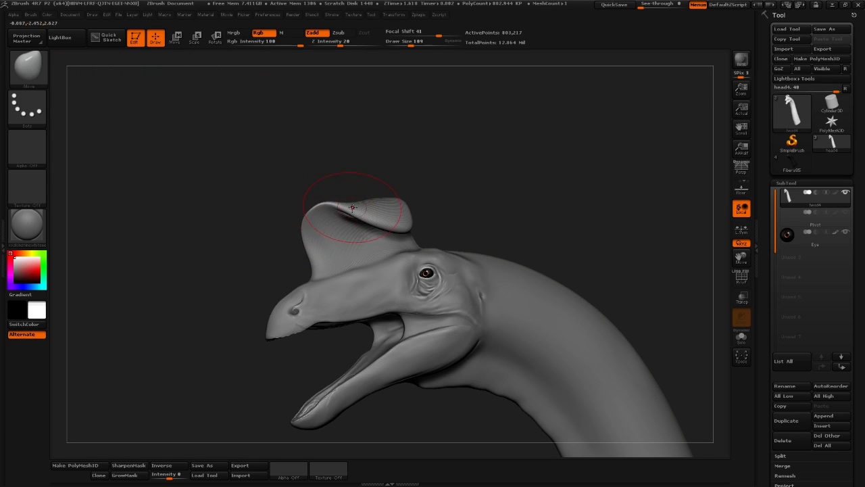
# Choose the Tracks2damir brush for crest detailing, with the draw size at 56
pyautogui.moveTo(412, 45)
pyautogui.mouseDown()
pyautogui.moveTo(513, 122)
pyautogui.moveTo(528, 119)
pyautogui.moveTo(452, 120)
pyautogui.mouseUp()
pyautogui.click(48, 73)
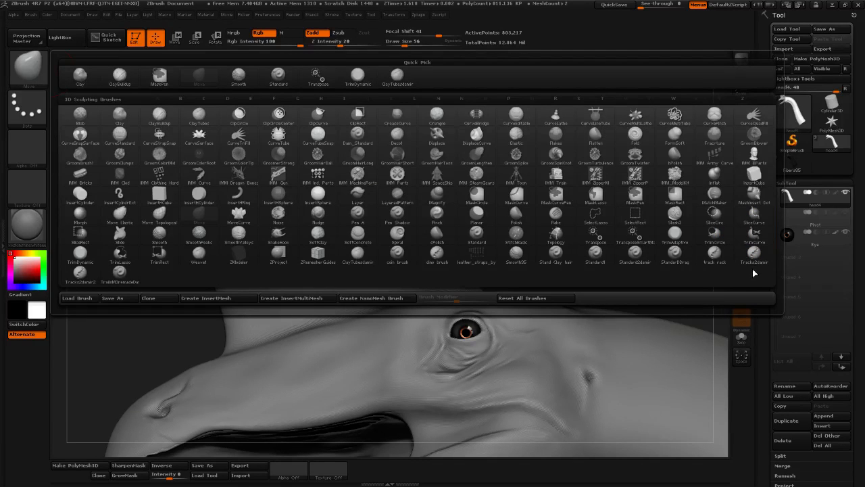
pyautogui.click(718, 261)
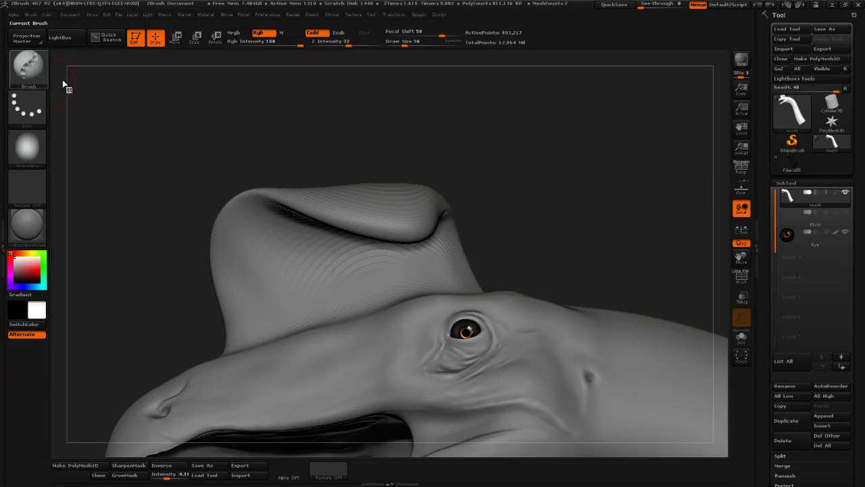
pyautogui.press('b')
pyautogui.click(742, 254)
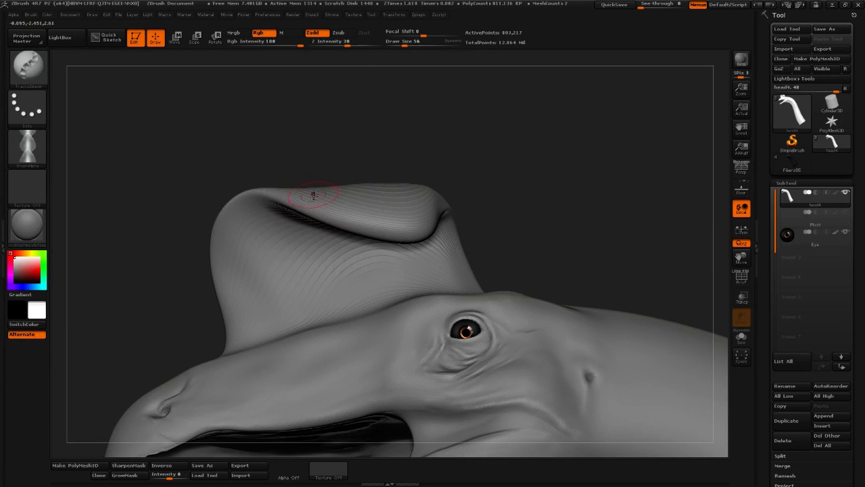
# Open the brush's depth settings and try a braided track stroke along the crest's folded ridge
pyautogui.moveTo(31, 15)
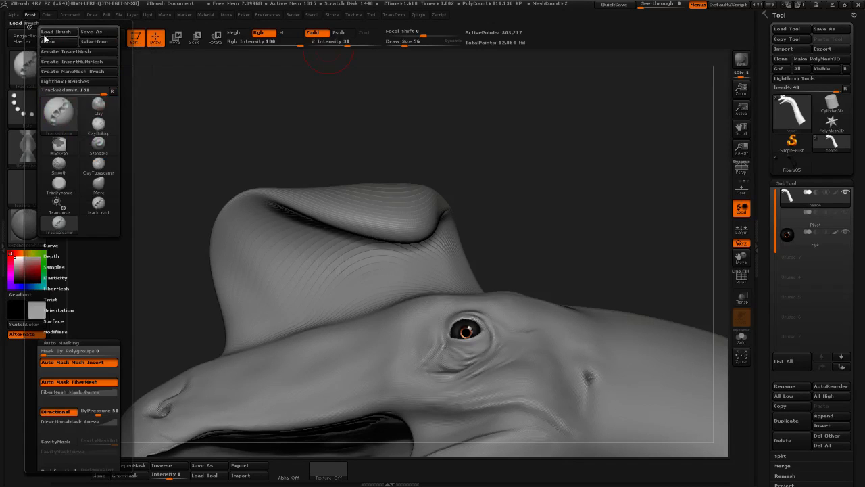
pyautogui.click(54, 257)
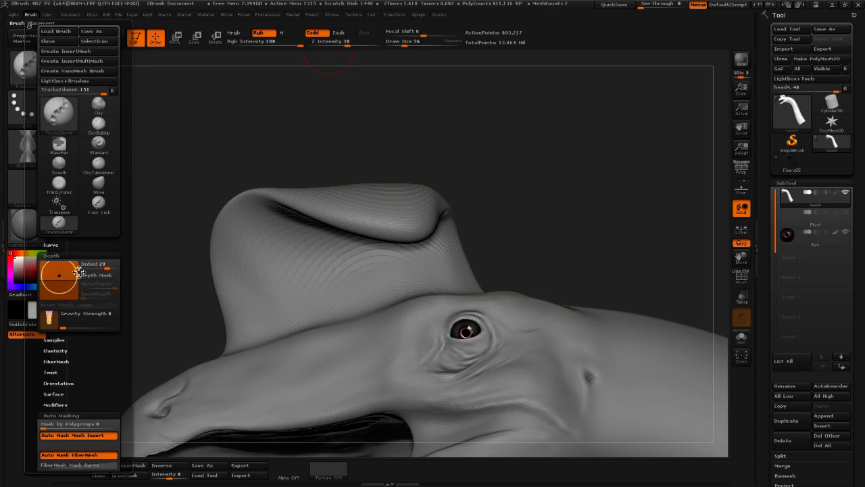
pyautogui.moveTo(383, 125); pyautogui.dragTo(380, 188)
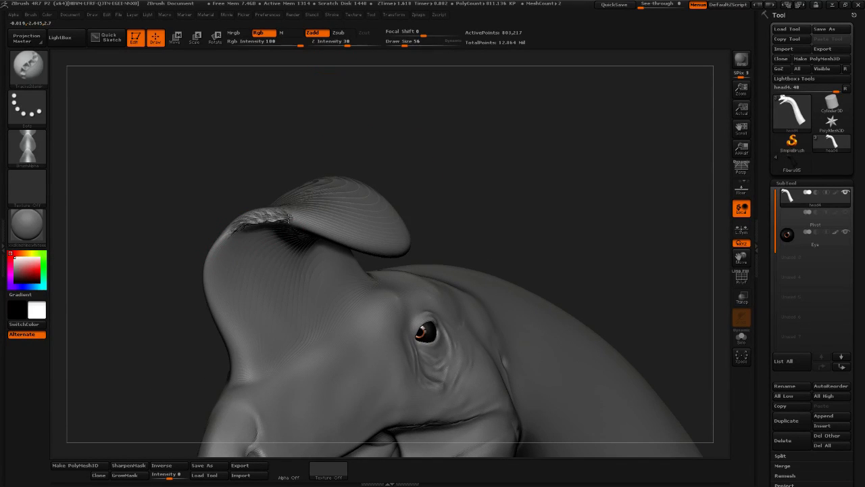
pyautogui.moveTo(437, 213); pyautogui.dragTo(516, 188)
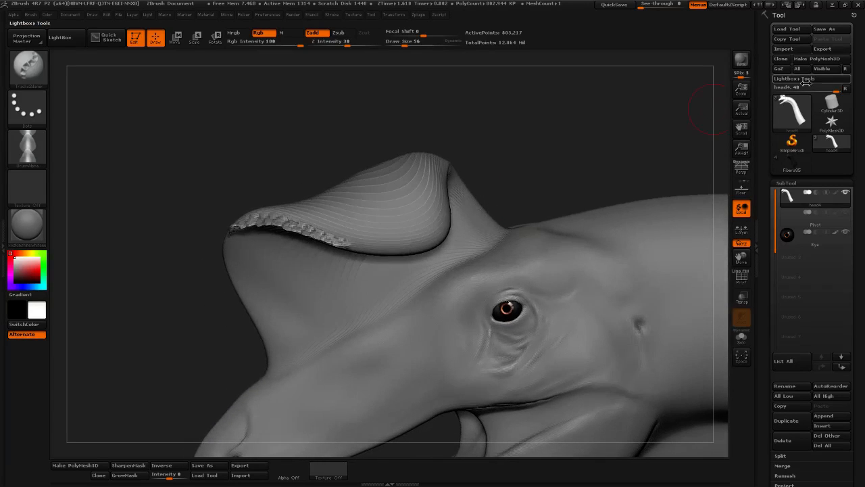
pyautogui.hotkey('ctrl', 'z')
# Set draw size to about 89 and the head to subdivision level 5, and sculpt a jagged track along the crest's ridge
pyautogui.click(409, 45)
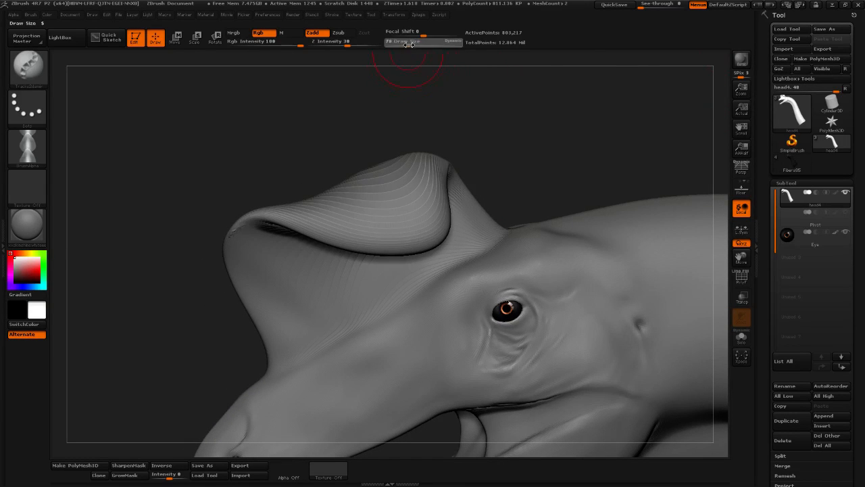
pyautogui.moveTo(764, 282); pyautogui.dragTo(769, 210)
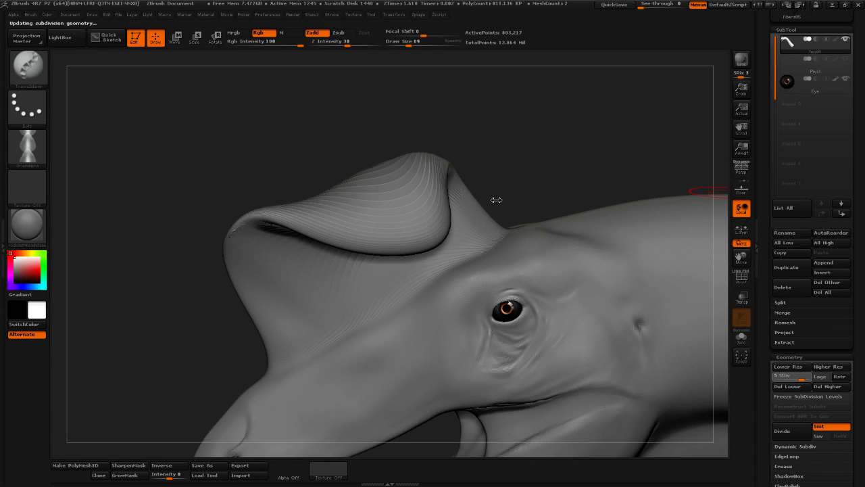
pyautogui.moveTo(485, 165)
pyautogui.mouseDown()
pyautogui.moveTo(499, 141)
pyautogui.moveTo(550, 119)
pyautogui.moveTo(423, 166)
pyautogui.mouseUp()
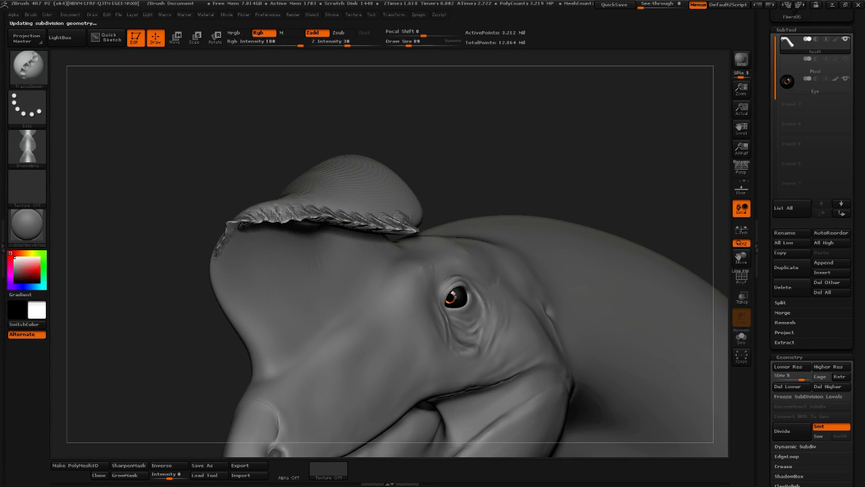
# Inspect the crest's ridge detail from the side and lower the head to subdivision level 4
pyautogui.moveTo(433, 182)
pyautogui.mouseDown()
pyautogui.moveTo(494, 144)
pyautogui.moveTo(494, 130)
pyautogui.moveTo(477, 154)
pyautogui.moveTo(571, 118)
pyautogui.mouseUp()
pyautogui.moveTo(838, 46)
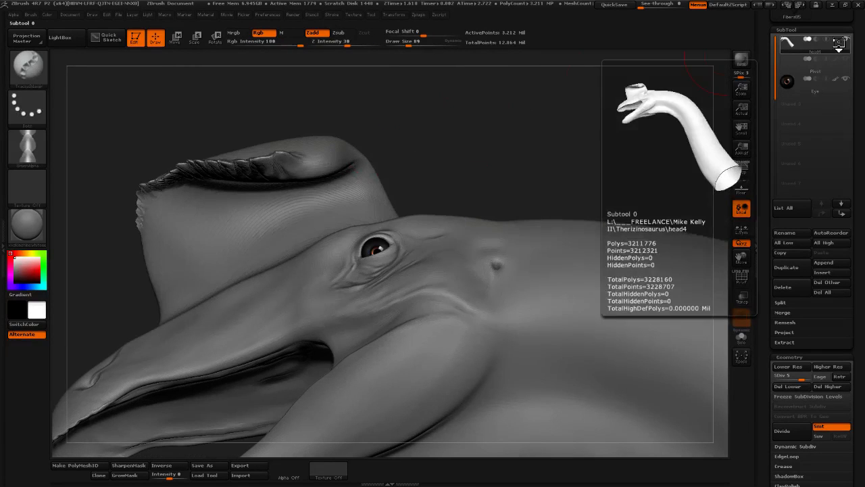
pyautogui.hotkey('shift', 'd')
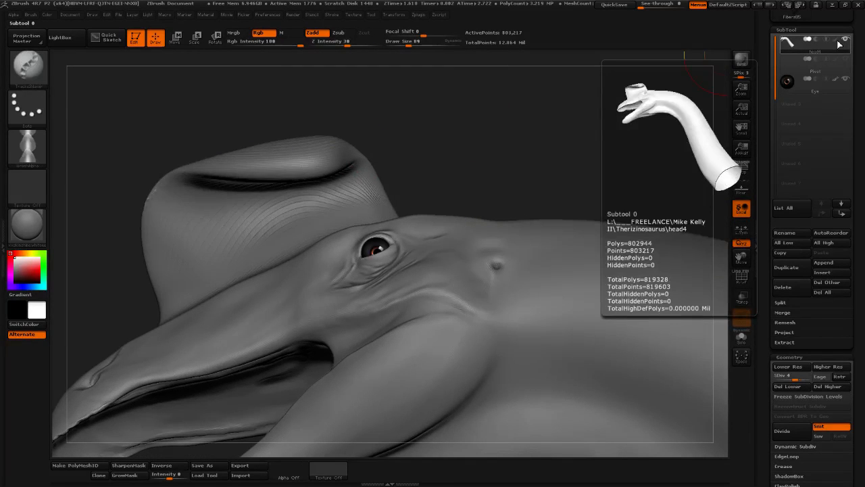
# Raise the head to subdivision level 5 and sculpt a textured track along the crest's front edge towards the fold
pyautogui.press('d')
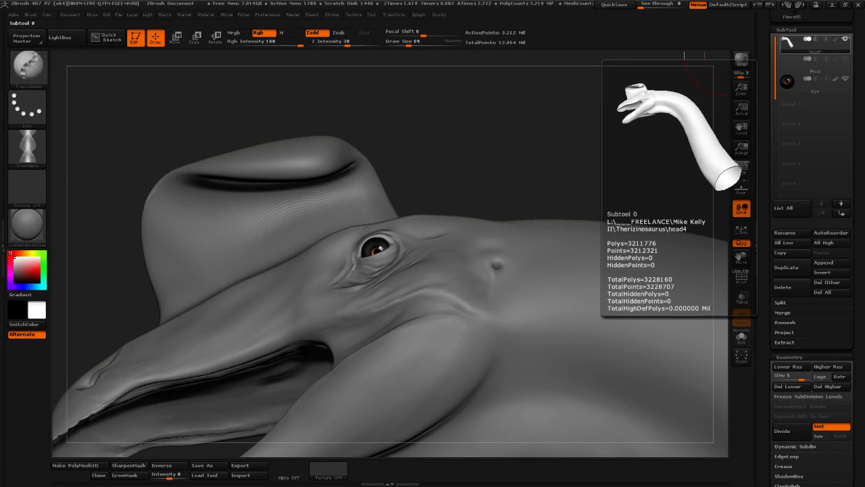
pyautogui.moveTo(403, 121); pyautogui.dragTo(534, 128)
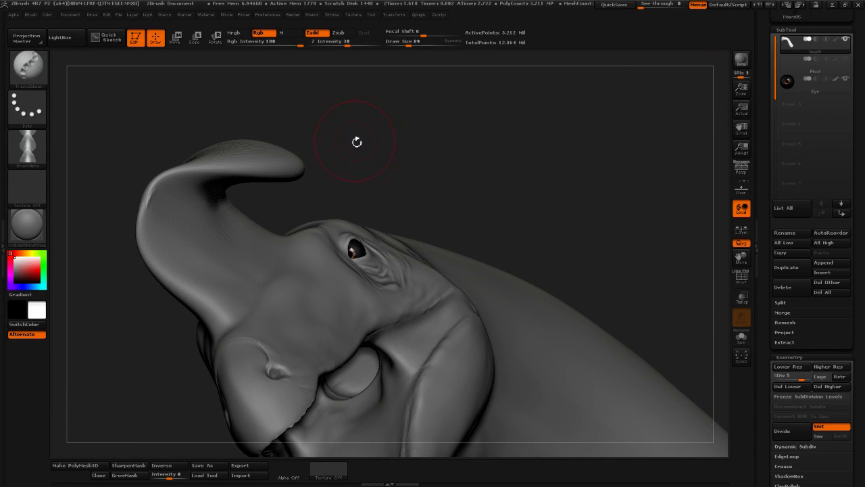
pyautogui.moveTo(356, 141); pyautogui.dragTo(354, 165)
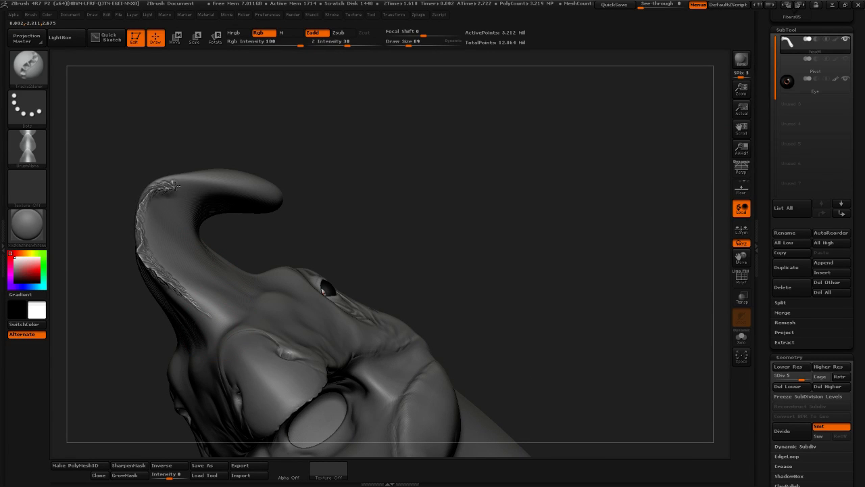
pyautogui.moveTo(176, 186); pyautogui.dragTo(190, 186)
pyautogui.moveTo(421, 167)
pyautogui.mouseDown()
pyautogui.moveTo(409, 177)
pyautogui.moveTo(320, 177)
pyautogui.moveTo(368, 204)
pyautogui.moveTo(474, 209)
pyautogui.moveTo(282, 232)
pyautogui.moveTo(328, 229)
pyautogui.moveTo(390, 247)
pyautogui.mouseUp()
pyautogui.moveTo(477, 210)
pyautogui.mouseDown()
pyautogui.moveTo(483, 247)
pyautogui.moveTo(262, 230)
pyautogui.moveTo(313, 239)
pyautogui.mouseUp()
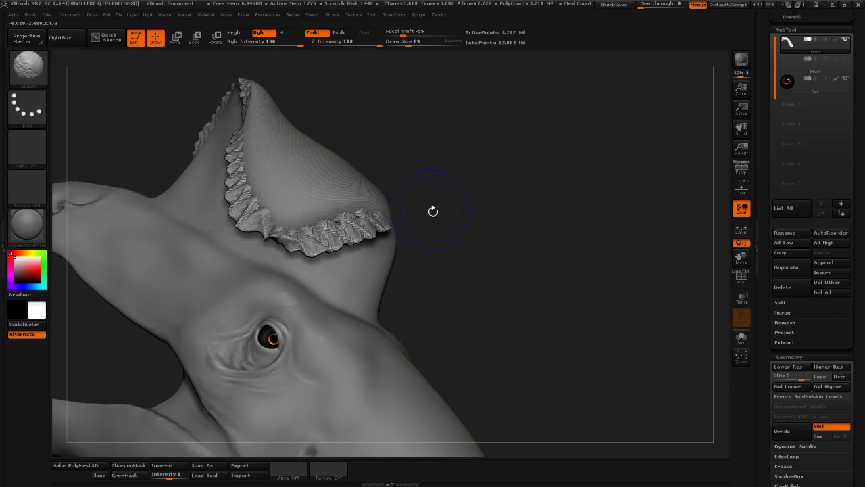
# Smooth the top of the crest's folded flap, softening the jagged track where it meets the surface
pyautogui.moveTo(432, 211)
pyautogui.mouseDown()
pyautogui.moveTo(355, 231)
pyautogui.moveTo(385, 204)
pyautogui.mouseUp()
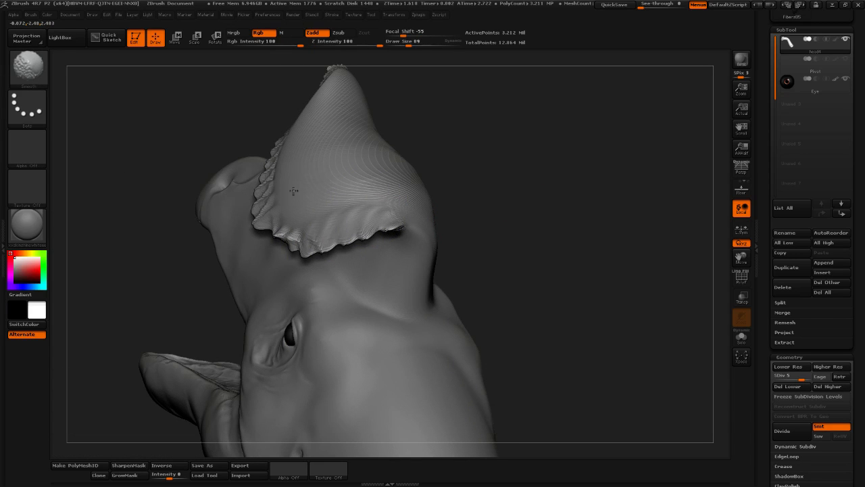
pyautogui.keyDown('shift'); pyautogui.moveTo(294, 191); pyautogui.dragTo(342, 182); pyautogui.keyUp('shift')
pyautogui.moveTo(531, 173); pyautogui.dragTo(458, 203)
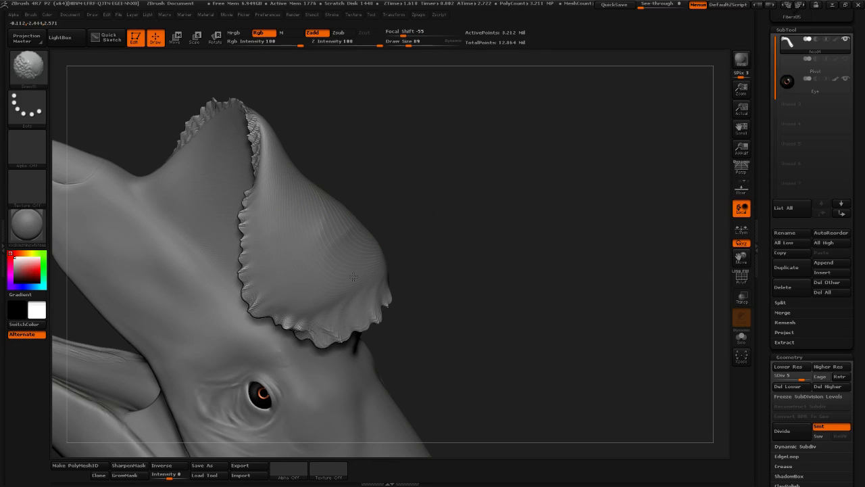
pyautogui.moveTo(420, 224)
pyautogui.mouseDown()
pyautogui.moveTo(505, 234)
pyautogui.moveTo(467, 248)
pyautogui.mouseUp()
pyautogui.press('shift')
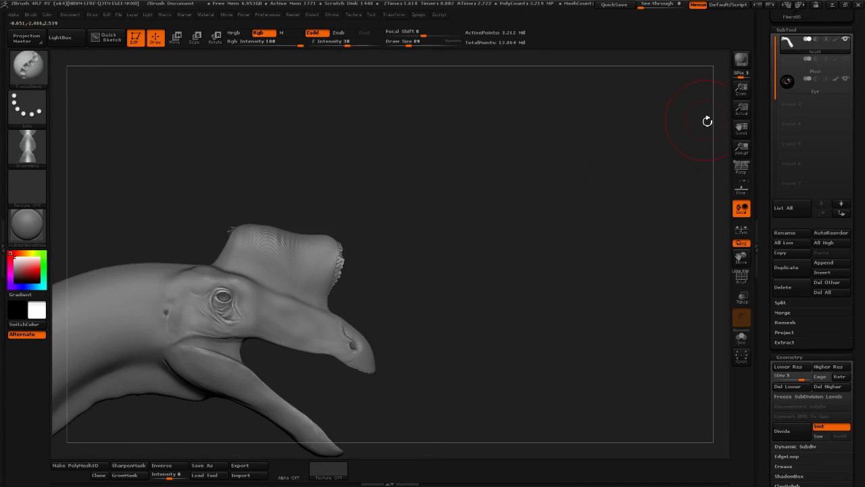
# With the draw size at 89, sculpt a track down the crest's rear edge and smooth it
pyautogui.moveTo(409, 44); pyautogui.dragTo(402, 49)
pyautogui.moveTo(405, 144)
pyautogui.mouseDown()
pyautogui.moveTo(480, 160)
pyautogui.moveTo(468, 155)
pyautogui.moveTo(478, 193)
pyautogui.moveTo(462, 158)
pyautogui.moveTo(479, 162)
pyautogui.moveTo(504, 191)
pyautogui.moveTo(462, 175)
pyautogui.moveTo(476, 156)
pyautogui.moveTo(449, 169)
pyautogui.moveTo(408, 84)
pyautogui.mouseUp()
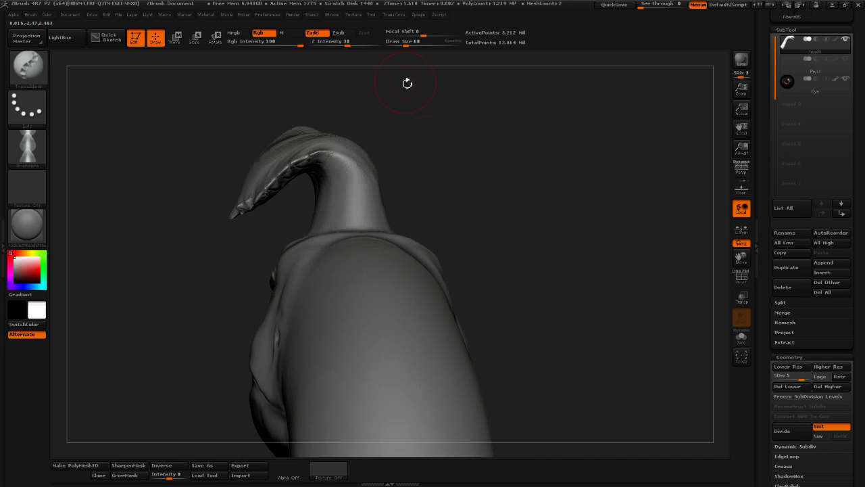
pyautogui.moveTo(406, 43); pyautogui.dragTo(409, 44)
pyautogui.moveTo(429, 87); pyautogui.dragTo(380, 149)
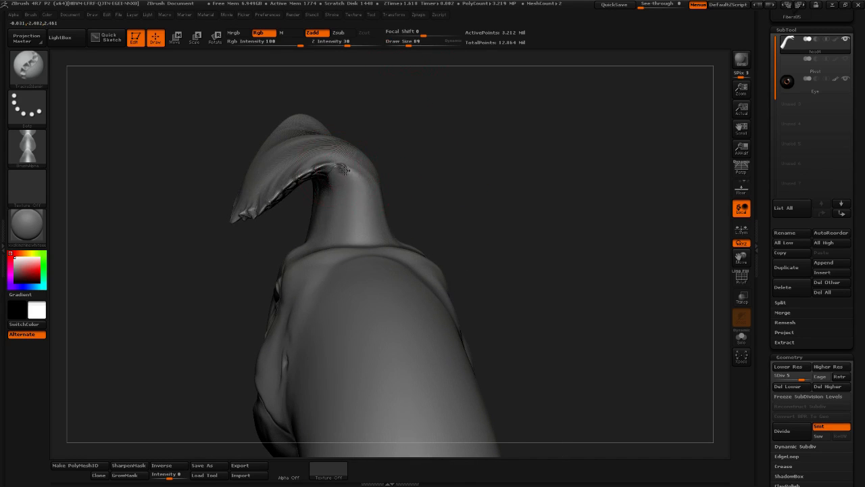
pyautogui.moveTo(370, 231)
pyautogui.keyDown('shift'); pyautogui.mouseDown()
pyautogui.moveTo(347, 169)
pyautogui.moveTo(328, 155)
pyautogui.mouseUp(); pyautogui.keyUp('shift')
pyautogui.moveTo(432, 168); pyautogui.dragTo(455, 172)
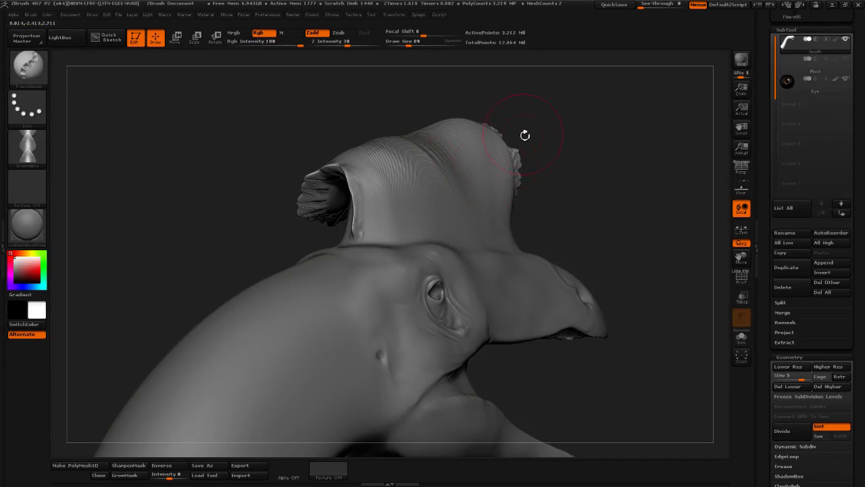
# Smooth the crest's sides and its base where it joins the skull, from the beak back to the rear edge
pyautogui.moveTo(525, 135)
pyautogui.mouseDown()
pyautogui.moveTo(493, 149)
pyautogui.moveTo(469, 145)
pyautogui.mouseUp()
pyautogui.moveTo(406, 120)
pyautogui.mouseDown()
pyautogui.moveTo(449, 127)
pyautogui.moveTo(306, 176)
pyautogui.mouseUp()
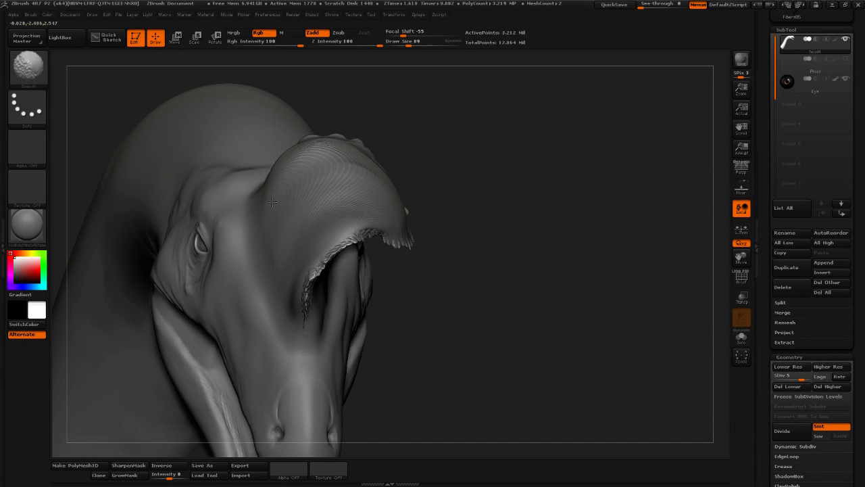
pyautogui.moveTo(459, 151); pyautogui.dragTo(252, 220)
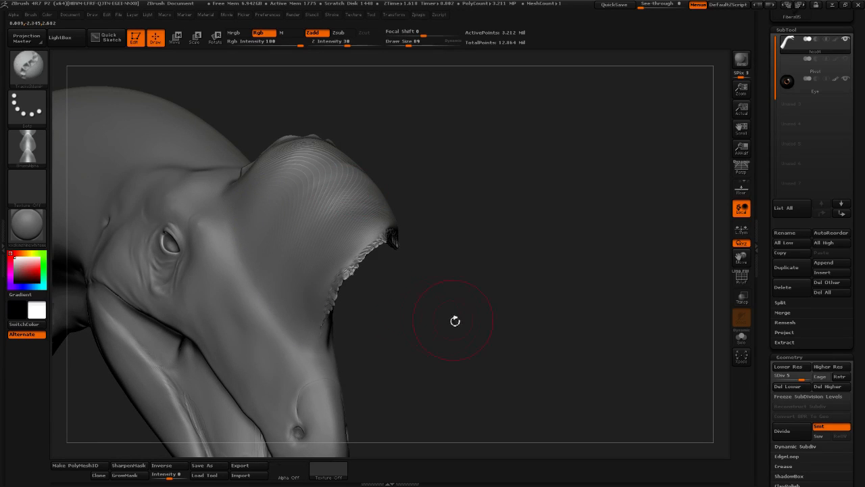
pyautogui.moveTo(454, 319); pyautogui.dragTo(329, 248)
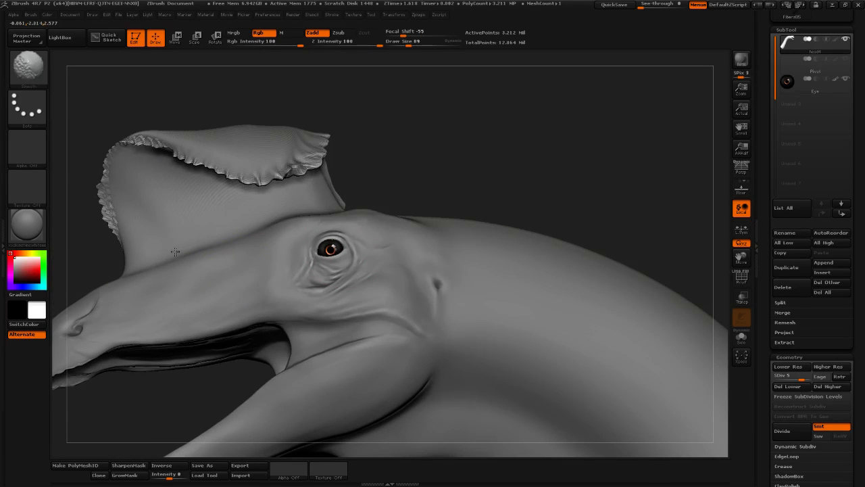
pyautogui.moveTo(379, 152); pyautogui.dragTo(376, 172)
pyautogui.keyDown('shift'); pyautogui.moveTo(258, 228); pyautogui.dragTo(220, 238); pyautogui.keyUp('shift')
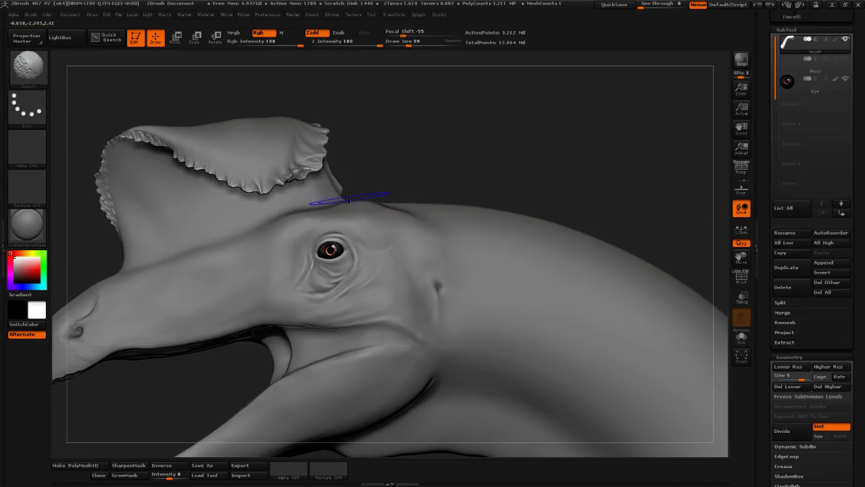
pyautogui.moveTo(513, 165); pyautogui.dragTo(403, 181)
pyautogui.keyDown('shift'); pyautogui.moveTo(312, 214); pyautogui.dragTo(332, 208); pyautogui.keyUp('shift')
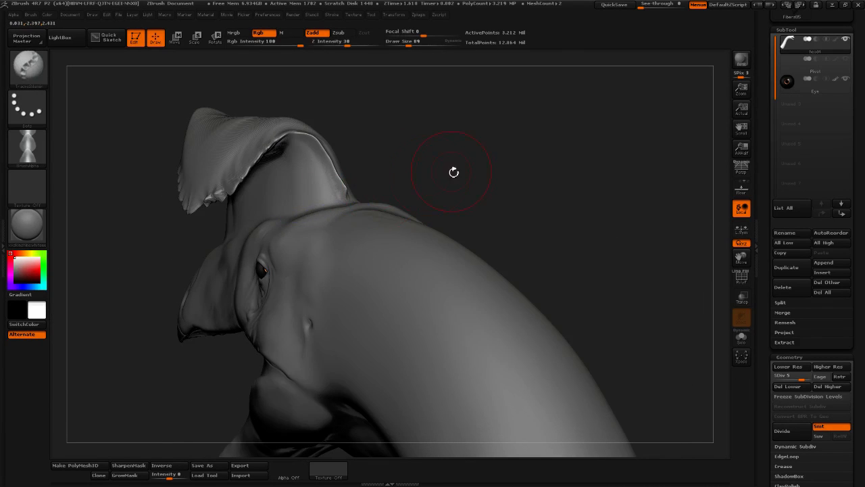
# Smooth the stepped surface on the crest's outer side, opposite the fold's opening
pyautogui.moveTo(454, 172)
pyautogui.mouseDown()
pyautogui.moveTo(377, 192)
pyautogui.moveTo(405, 205)
pyautogui.mouseUp()
pyautogui.moveTo(628, 165); pyautogui.dragTo(378, 251)
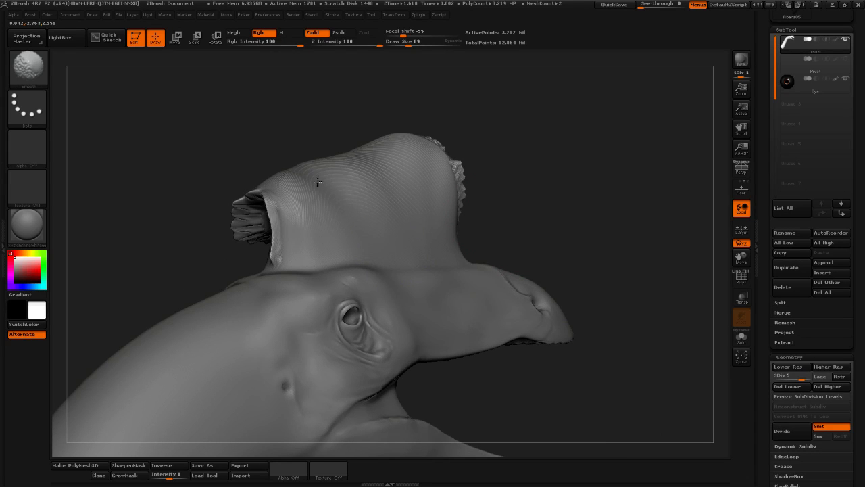
pyautogui.keyDown('shift'); pyautogui.moveTo(336, 182); pyautogui.dragTo(414, 162); pyautogui.keyUp('shift')
pyautogui.moveTo(507, 162)
pyautogui.mouseDown()
pyautogui.moveTo(560, 167)
pyautogui.moveTo(560, 177)
pyautogui.mouseUp()
pyautogui.keyDown('shift'); pyautogui.moveTo(405, 184); pyautogui.dragTo(365, 194); pyautogui.keyUp('shift')
# Smooth the crest's curved top and its upper front beside the textured ridge
pyautogui.moveTo(487, 166)
pyautogui.mouseDown()
pyautogui.moveTo(379, 197)
pyautogui.moveTo(401, 173)
pyautogui.mouseUp()
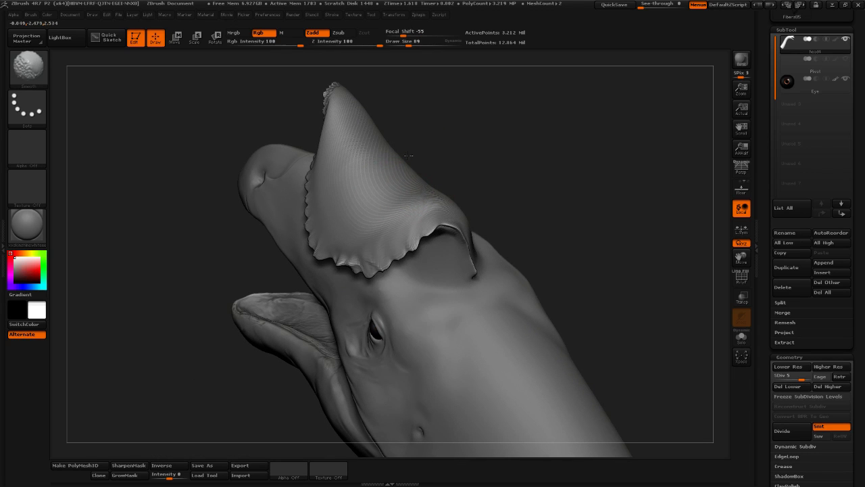
pyautogui.moveTo(595, 173); pyautogui.dragTo(543, 183)
pyautogui.moveTo(582, 205)
pyautogui.mouseDown()
pyautogui.moveTo(592, 192)
pyautogui.moveTo(460, 232)
pyautogui.mouseUp()
pyautogui.keyDown('shift'); pyautogui.moveTo(347, 218); pyautogui.dragTo(388, 195); pyautogui.keyUp('shift')
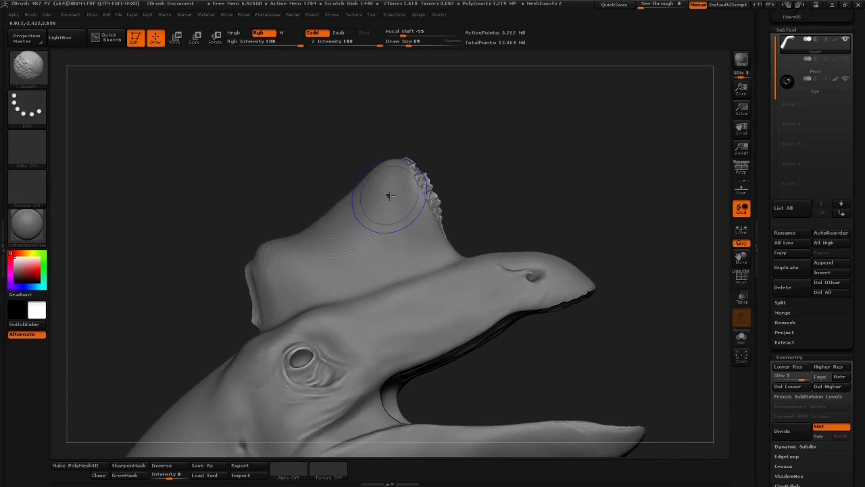
pyautogui.moveTo(473, 169); pyautogui.dragTo(517, 175)
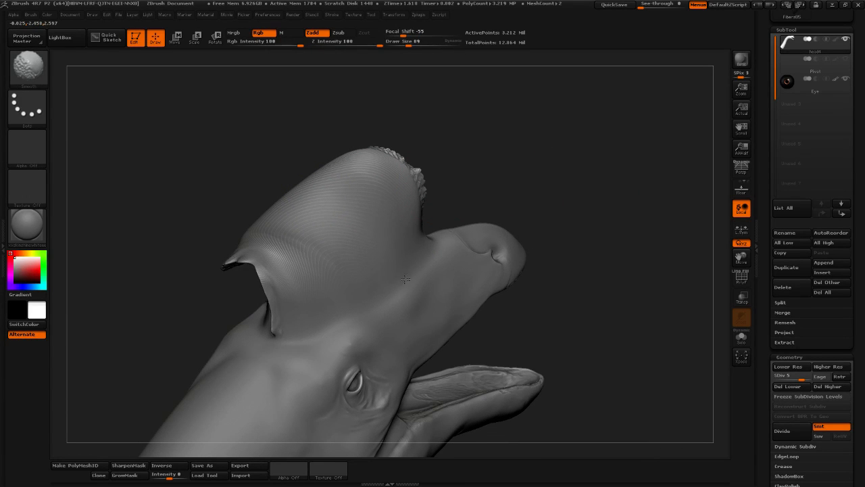
pyautogui.moveTo(534, 230)
pyautogui.mouseDown()
pyautogui.moveTo(593, 210)
pyautogui.moveTo(584, 218)
pyautogui.moveTo(499, 181)
pyautogui.moveTo(554, 187)
pyautogui.moveTo(512, 218)
pyautogui.moveTo(492, 194)
pyautogui.moveTo(569, 208)
pyautogui.mouseUp()
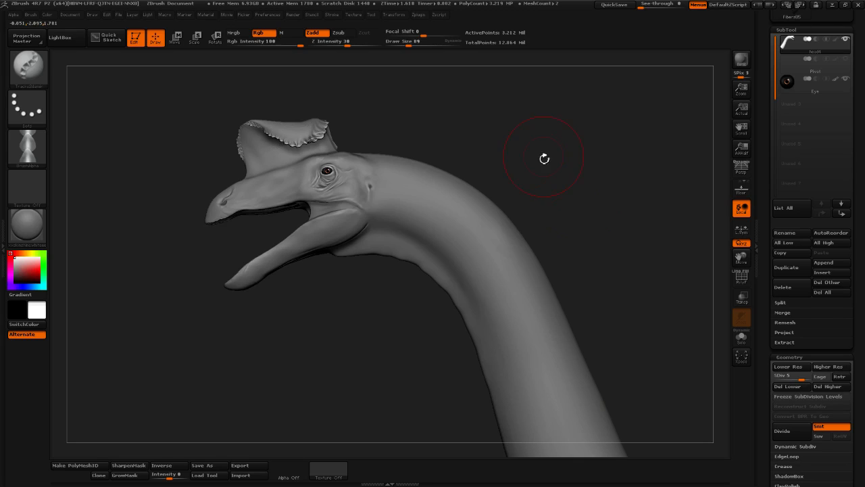
# Set the draw size to 56 and extend the textured track down the crest's front edge to the top of the beak
pyautogui.moveTo(545, 158)
pyautogui.mouseDown()
pyautogui.moveTo(525, 135)
pyautogui.moveTo(532, 184)
pyautogui.moveTo(550, 187)
pyautogui.moveTo(554, 177)
pyautogui.moveTo(499, 194)
pyautogui.moveTo(454, 180)
pyautogui.moveTo(469, 81)
pyautogui.mouseUp()
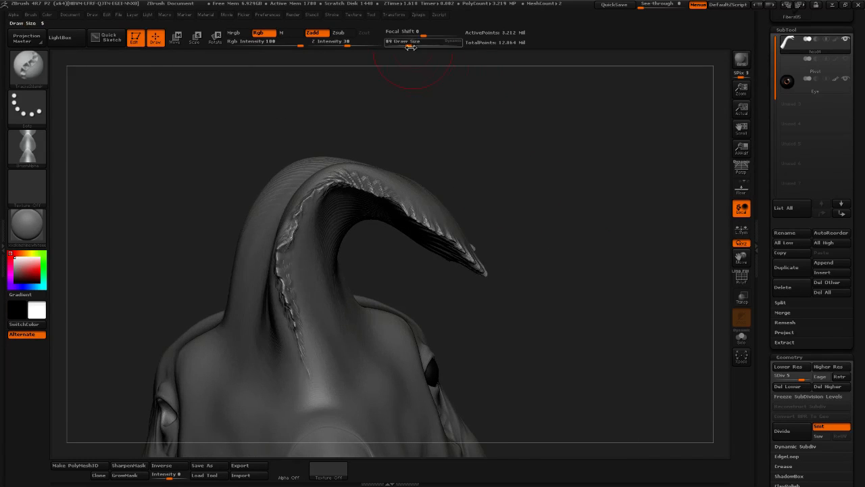
pyautogui.moveTo(411, 46); pyautogui.dragTo(405, 47)
pyautogui.moveTo(574, 102)
pyautogui.mouseDown()
pyautogui.moveTo(587, 131)
pyautogui.moveTo(548, 251)
pyautogui.moveTo(521, 272)
pyautogui.moveTo(554, 305)
pyautogui.moveTo(468, 263)
pyautogui.mouseUp()
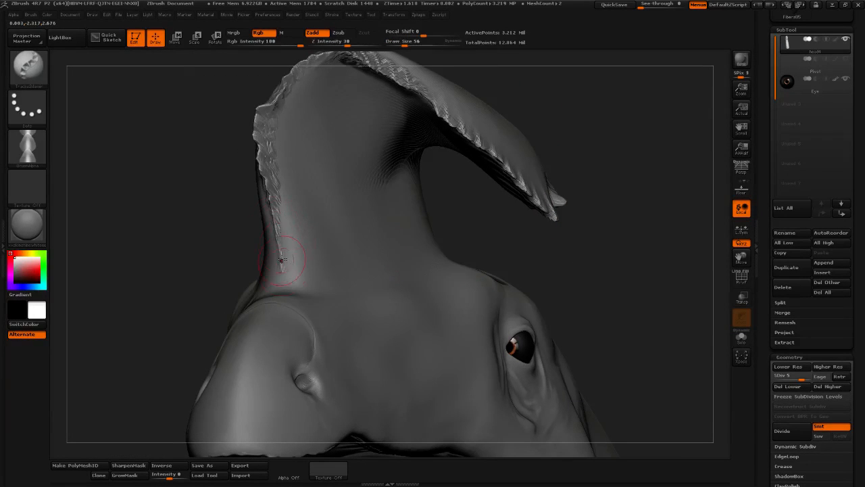
pyautogui.moveTo(281, 260); pyautogui.dragTo(284, 280)
pyautogui.moveTo(625, 256)
pyautogui.mouseDown()
pyautogui.moveTo(558, 270)
pyautogui.moveTo(337, 232)
pyautogui.moveTo(335, 247)
pyautogui.mouseUp()
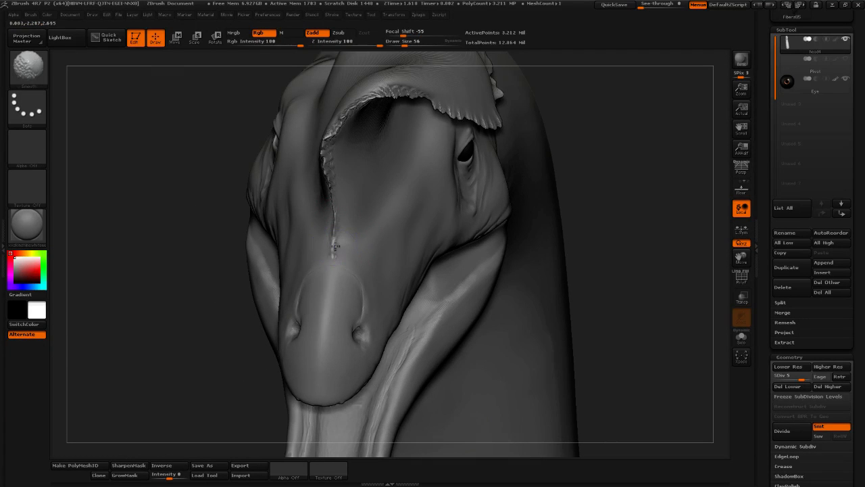
# Smooth the lower end of the crest's front ridge and soften the track along the fold's front rim
pyautogui.keyDown('shift'); pyautogui.moveTo(334, 165); pyautogui.dragTo(331, 137); pyautogui.keyUp('shift')
pyautogui.moveTo(555, 107)
pyautogui.mouseDown()
pyautogui.moveTo(605, 145)
pyautogui.moveTo(548, 156)
pyautogui.mouseUp()
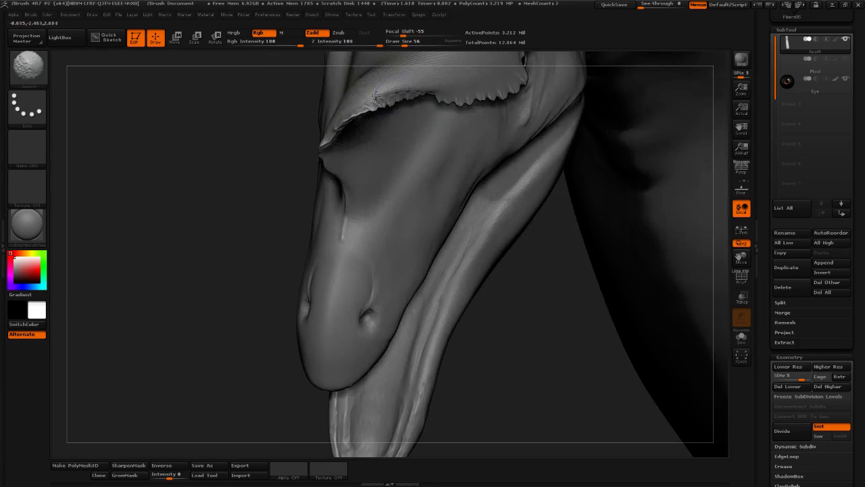
pyautogui.keyDown('shift'); pyautogui.moveTo(407, 93); pyautogui.dragTo(377, 106); pyautogui.keyUp('shift')
pyautogui.moveTo(559, 286)
pyautogui.mouseDown()
pyautogui.moveTo(500, 230)
pyautogui.moveTo(473, 169)
pyautogui.moveTo(521, 115)
pyautogui.moveTo(533, 80)
pyautogui.mouseUp()
pyautogui.keyDown('shift'); pyautogui.moveTo(275, 330); pyautogui.dragTo(298, 324); pyautogui.keyUp('shift')
# Examine the detailed crest and the head's overall silhouette from both sides and a three-quarter view
pyautogui.moveTo(392, 366)
pyautogui.keyDown('alt'); pyautogui.mouseDown()
pyautogui.moveTo(336, 339)
pyautogui.moveTo(526, 286)
pyautogui.mouseUp(); pyautogui.keyUp('alt')
pyautogui.moveTo(696, 280); pyautogui.dragTo(655, 294)
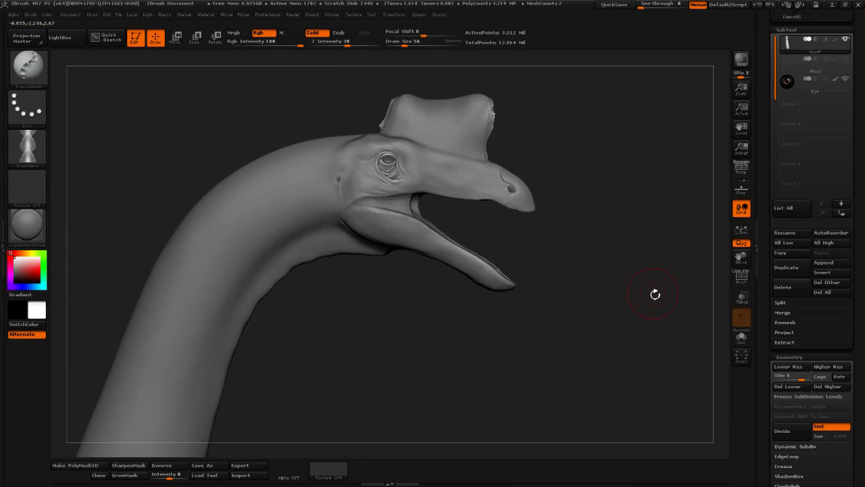
pyautogui.moveTo(623, 265)
pyautogui.mouseDown()
pyautogui.moveTo(566, 257)
pyautogui.moveTo(648, 206)
pyautogui.moveTo(653, 225)
pyautogui.moveTo(666, 225)
pyautogui.moveTo(521, 145)
pyautogui.moveTo(548, 197)
pyautogui.moveTo(620, 236)
pyautogui.moveTo(599, 213)
pyautogui.moveTo(659, 184)
pyautogui.mouseUp()
pyautogui.moveTo(541, 178)
pyautogui.mouseDown()
pyautogui.moveTo(583, 226)
pyautogui.moveTo(557, 205)
pyautogui.mouseUp()
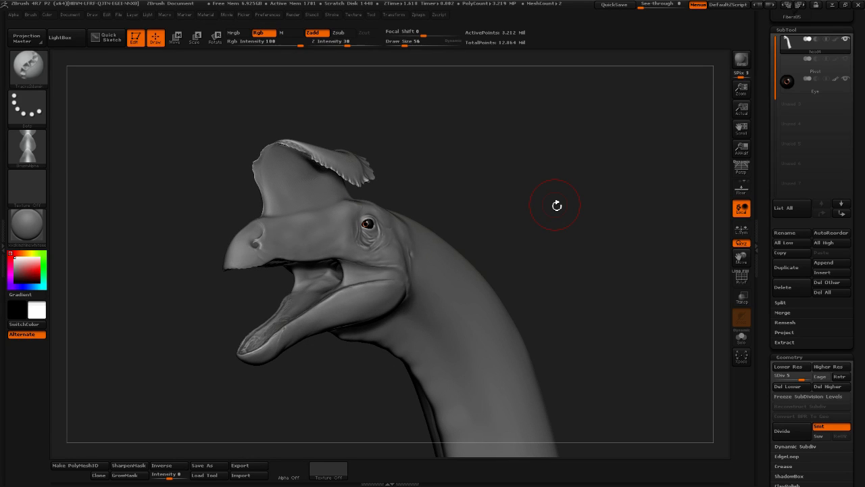
pyautogui.moveTo(561, 211)
pyautogui.mouseDown()
pyautogui.moveTo(554, 200)
pyautogui.moveTo(566, 171)
pyautogui.moveTo(558, 177)
pyautogui.mouseUp()
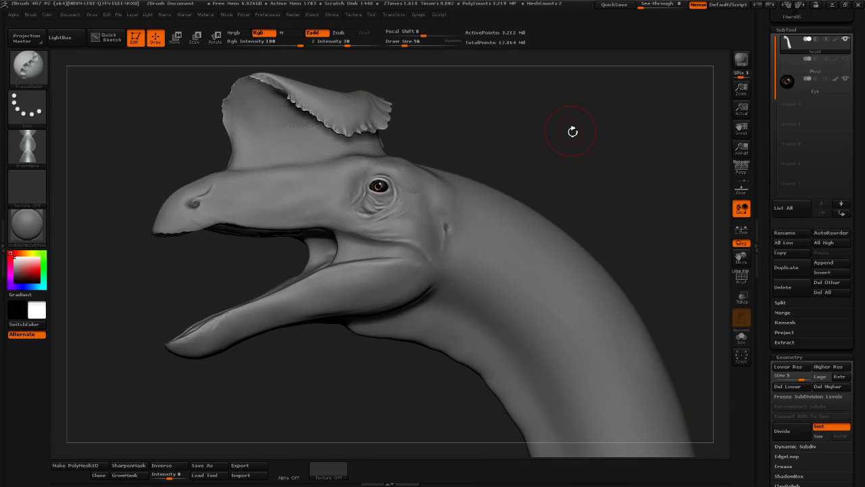
pyautogui.moveTo(573, 132); pyautogui.dragTo(581, 133)
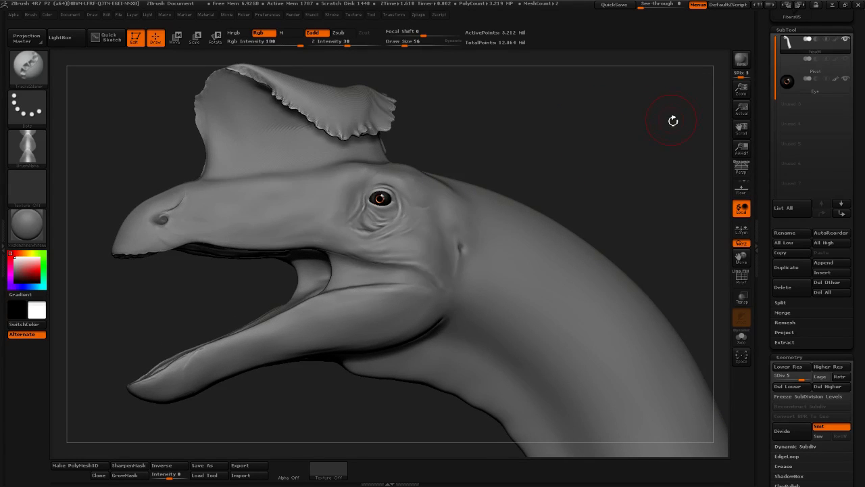
# Lower the head to subdivision level 3 and export it in OBJ format as "comb concept" to the Therizinosaurus folder
pyautogui.moveTo(768, 80)
pyautogui.mouseDown()
pyautogui.moveTo(772, 233)
pyautogui.moveTo(775, 84)
pyautogui.mouseUp()
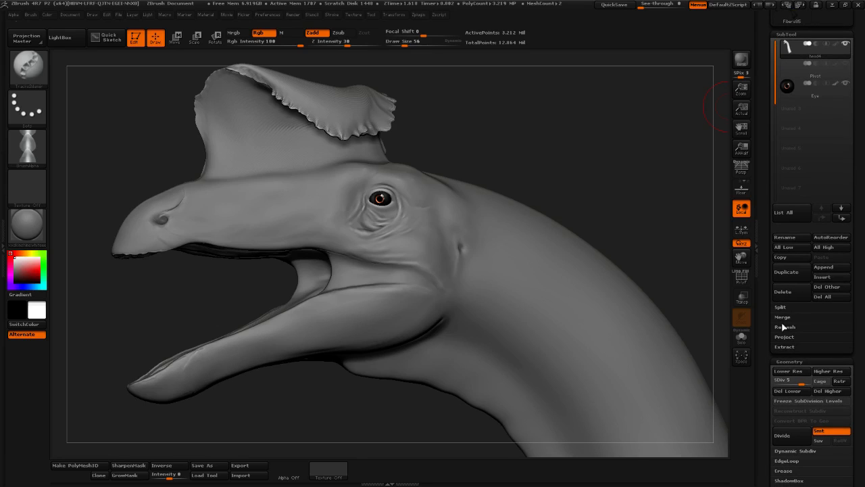
pyautogui.click(793, 384)
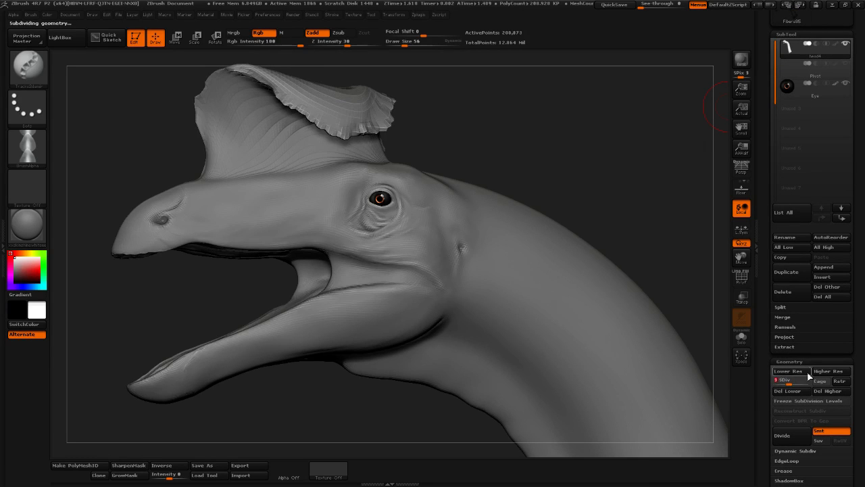
pyautogui.moveTo(770, 166); pyautogui.dragTo(772, 315)
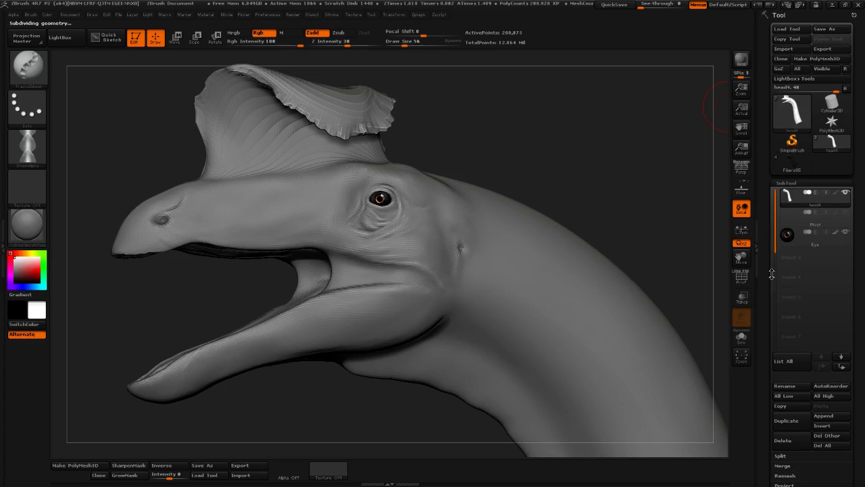
pyautogui.click(823, 49)
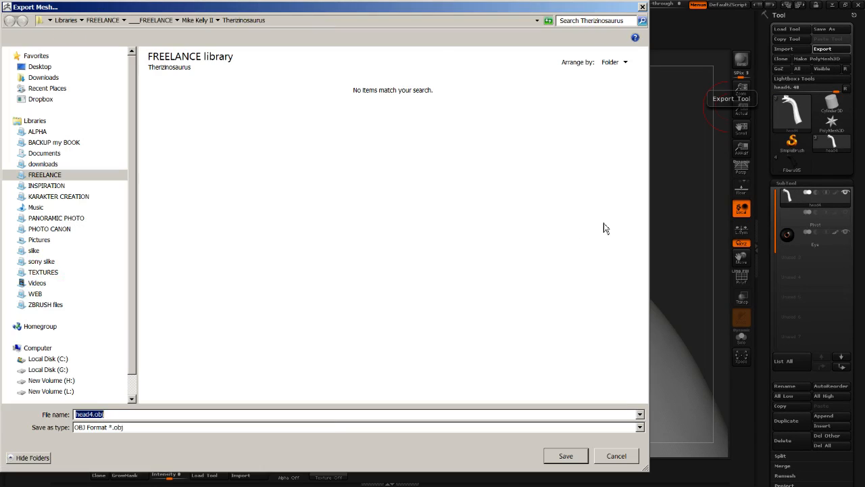
pyautogui.write('comb concept')
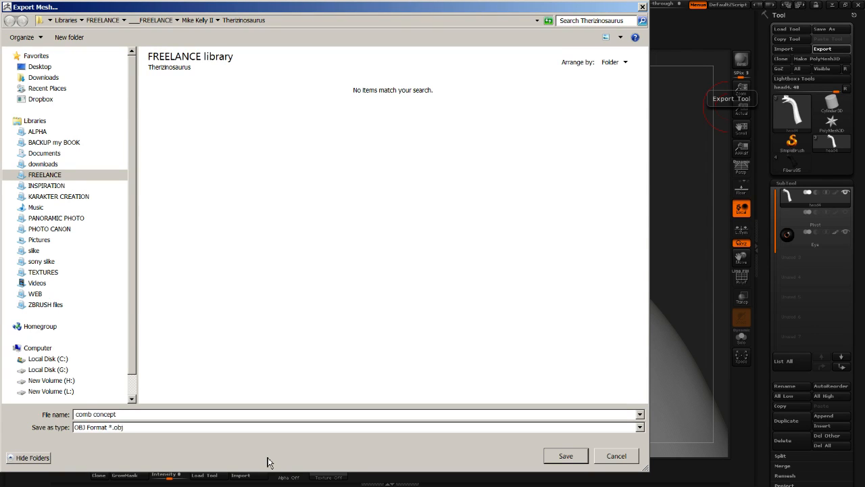
pyautogui.press('Return')
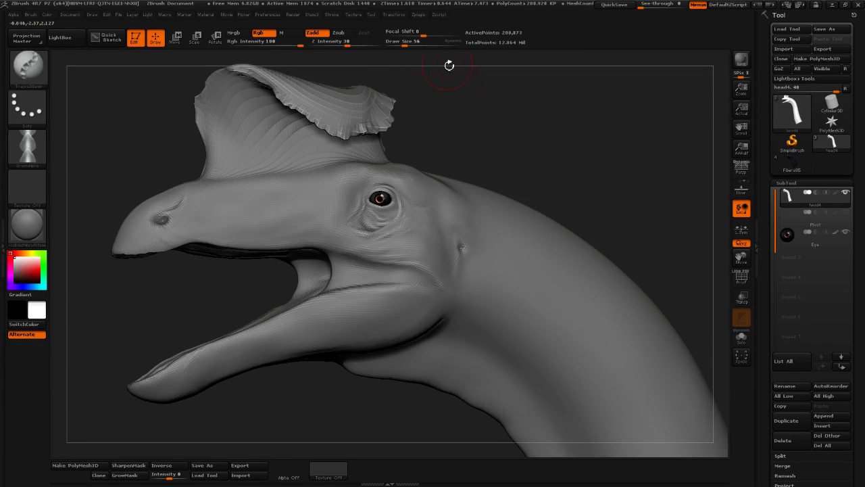
# Enable the undo selector in the Undo History preferences
pyautogui.click(263, 15)
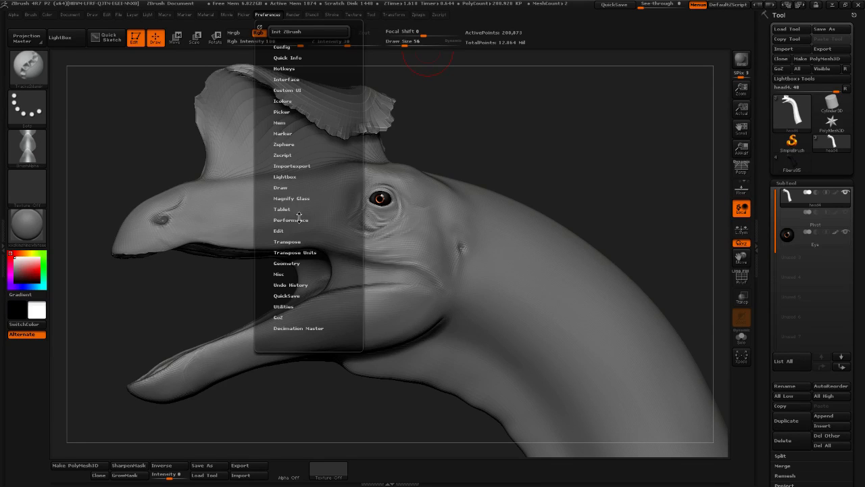
pyautogui.click(299, 241)
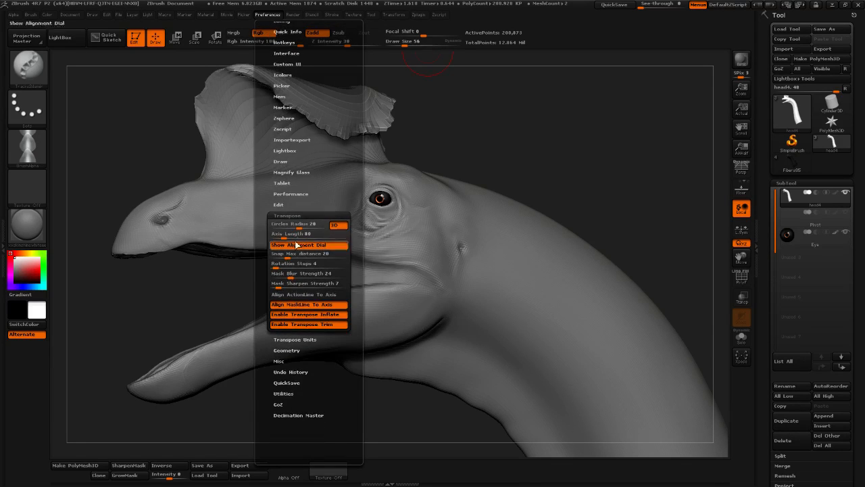
pyautogui.click(299, 215)
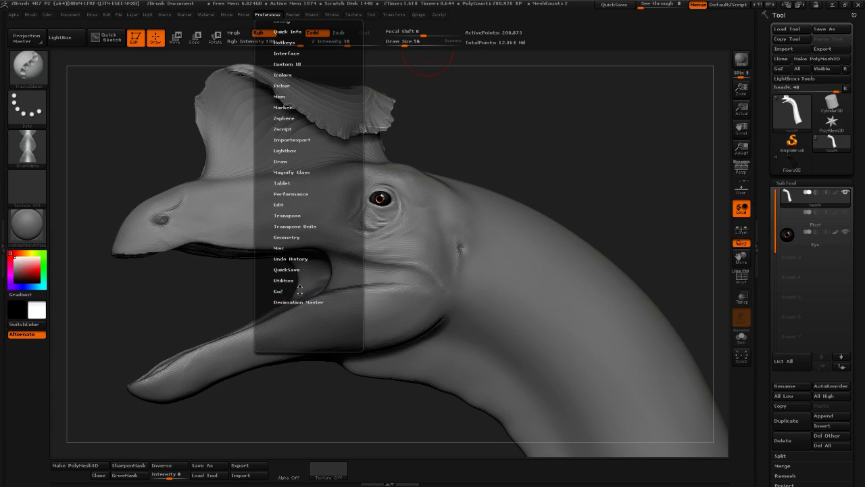
pyautogui.click(291, 259)
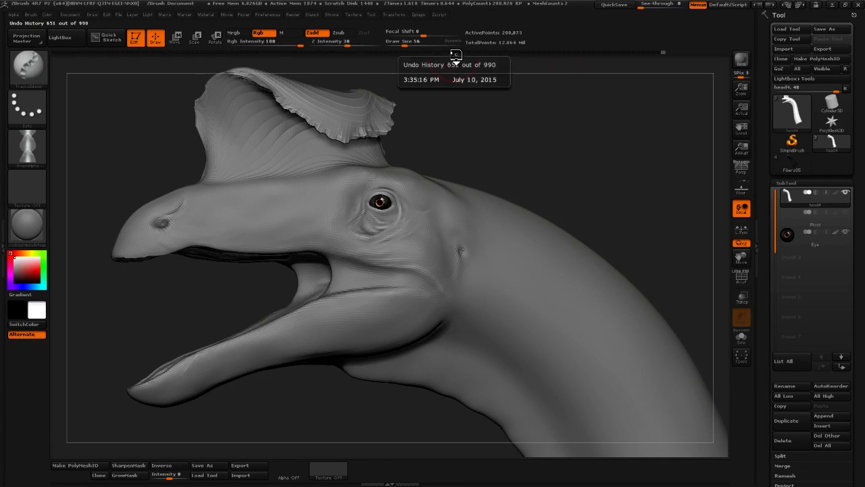
# Move back and forth through the undo history to find the head as it was without the crest
pyautogui.click(532, 54)
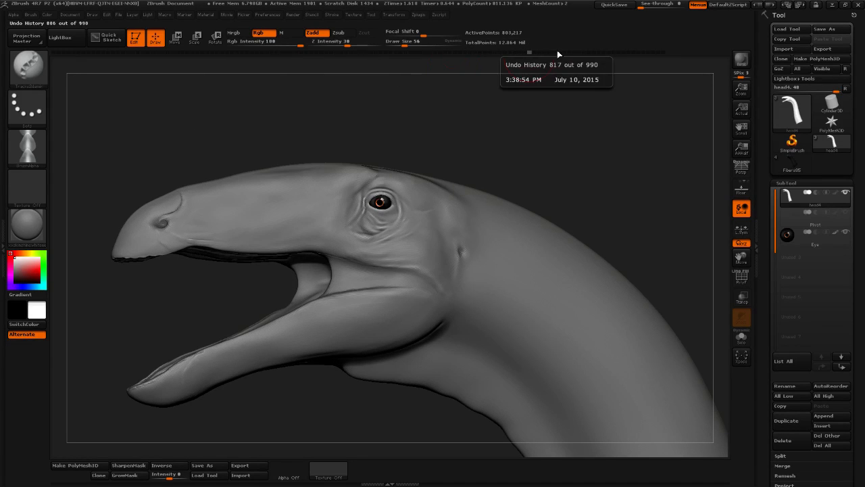
pyautogui.click(555, 54)
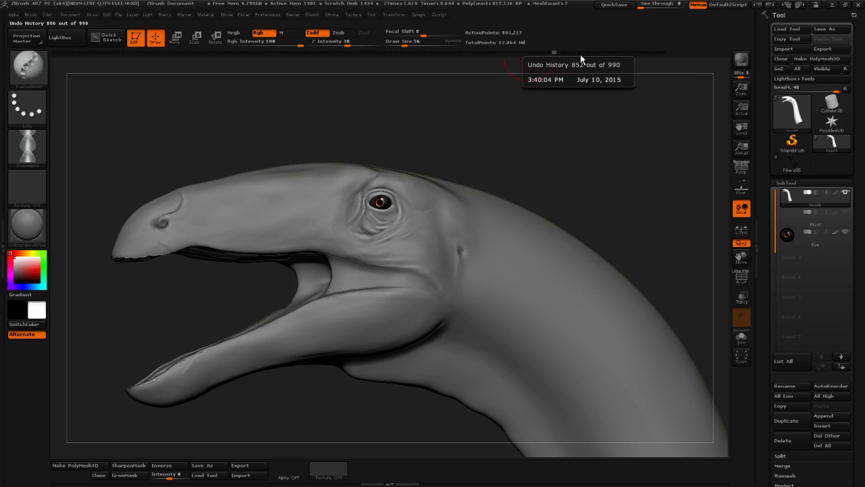
pyautogui.click(579, 53)
pyautogui.moveTo(586, 87); pyautogui.dragTo(593, 127)
pyautogui.moveTo(595, 232); pyautogui.dragTo(598, 58)
pyautogui.click(590, 54)
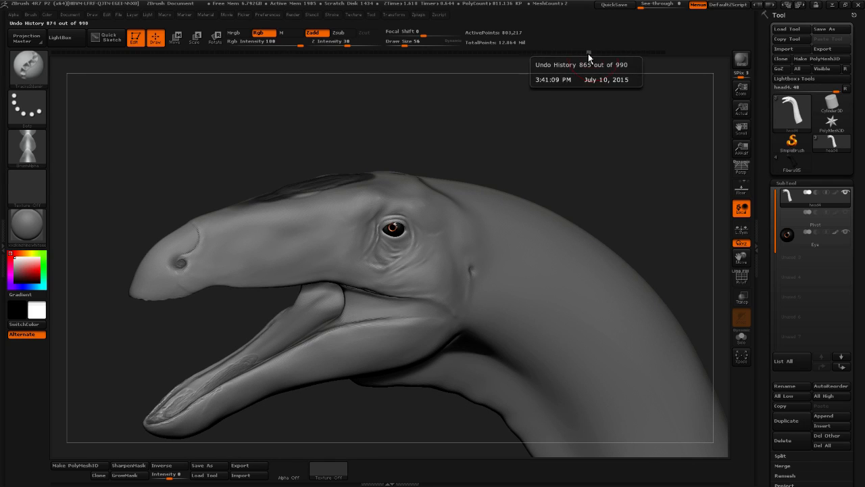
pyautogui.click(584, 54)
pyautogui.click(588, 52)
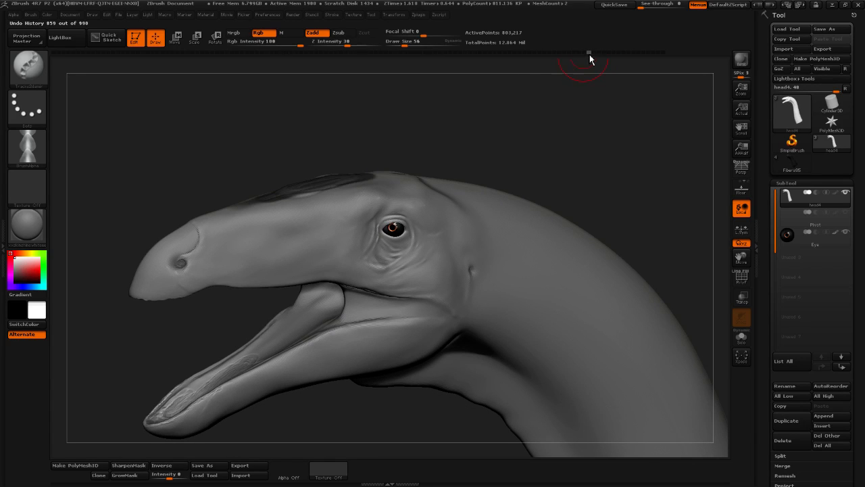
# Step further through the undo history to restore the clean head without the crest and its leftover marks
pyautogui.moveTo(585, 132); pyautogui.dragTo(568, 140)
pyautogui.moveTo(413, 207); pyautogui.dragTo(551, 123)
pyautogui.hotkey('ctrl', 'z')
pyautogui.hotkey('ctrl', 'z')
pyautogui.hotkey('ctrl', 'z')
pyautogui.hotkey('ctrl', 'z')
pyautogui.hotkey('ctrl', 'z')
pyautogui.hotkey('ctrl', 'z')
pyautogui.hotkey('ctrl', 'z')
pyautogui.hotkey('ctrl', 'z')
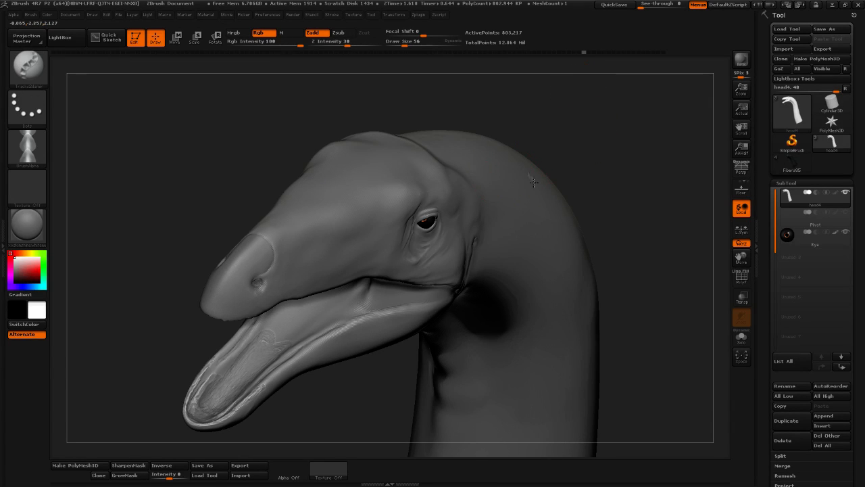
pyautogui.moveTo(533, 181); pyautogui.dragTo(584, 184)
pyautogui.click(540, 210)
pyautogui.moveTo(610, 142)
pyautogui.mouseDown()
pyautogui.moveTo(614, 115)
pyautogui.moveTo(460, 152)
pyautogui.moveTo(427, 101)
pyautogui.moveTo(69, 139)
pyautogui.mouseUp()
# Select the TrimDynamic brush and smooth the textured surface inside the lower beak
pyautogui.click(28, 65)
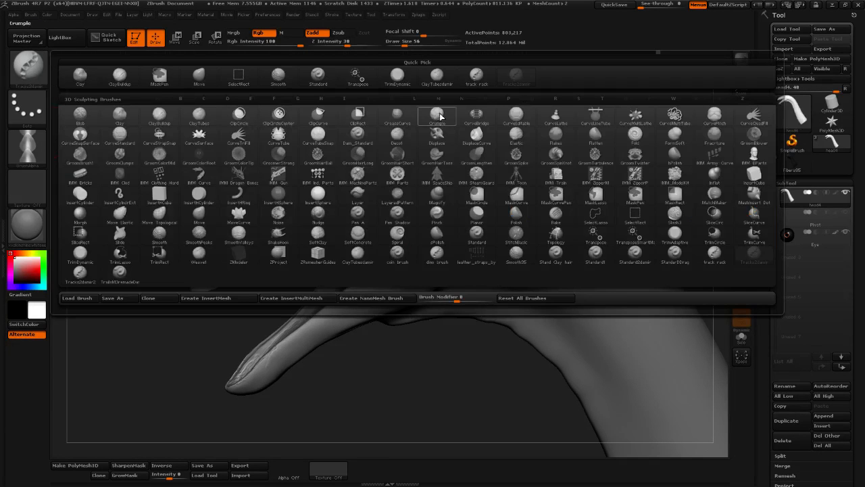
pyautogui.click(416, 103)
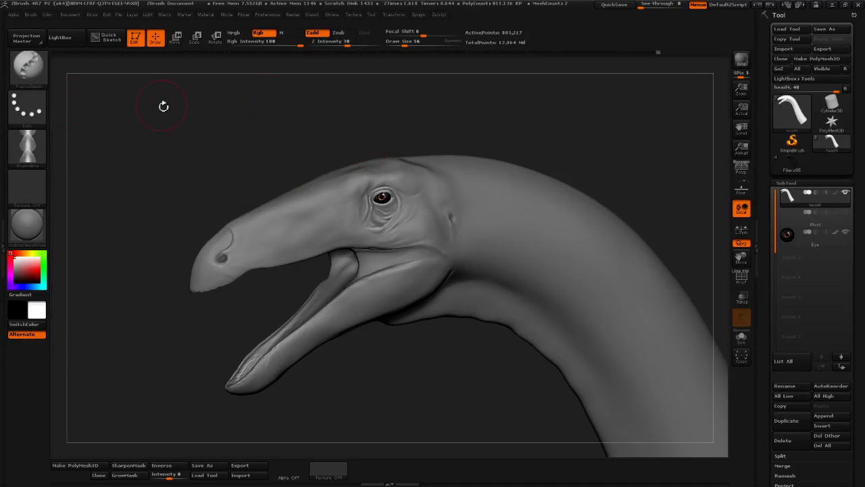
pyautogui.click(27, 65)
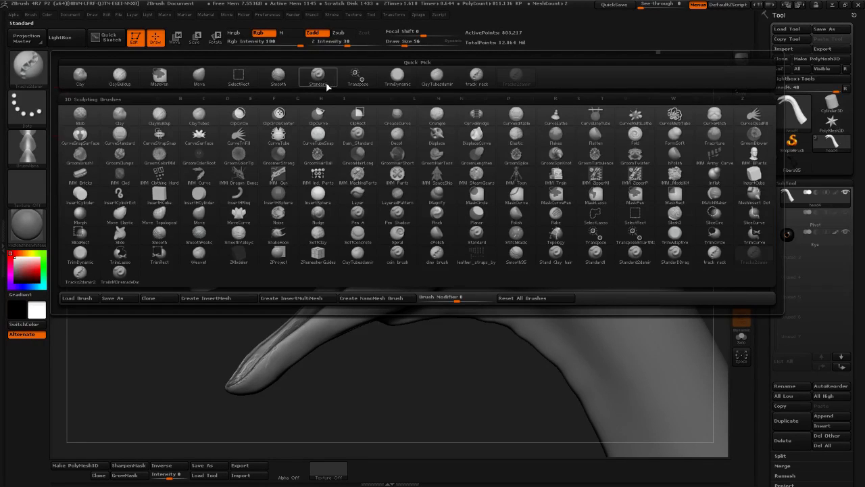
pyautogui.click(399, 82)
pyautogui.moveTo(481, 103)
pyautogui.mouseDown()
pyautogui.moveTo(494, 102)
pyautogui.moveTo(490, 94)
pyautogui.moveTo(574, 135)
pyautogui.moveTo(624, 218)
pyautogui.moveTo(600, 138)
pyautogui.mouseUp()
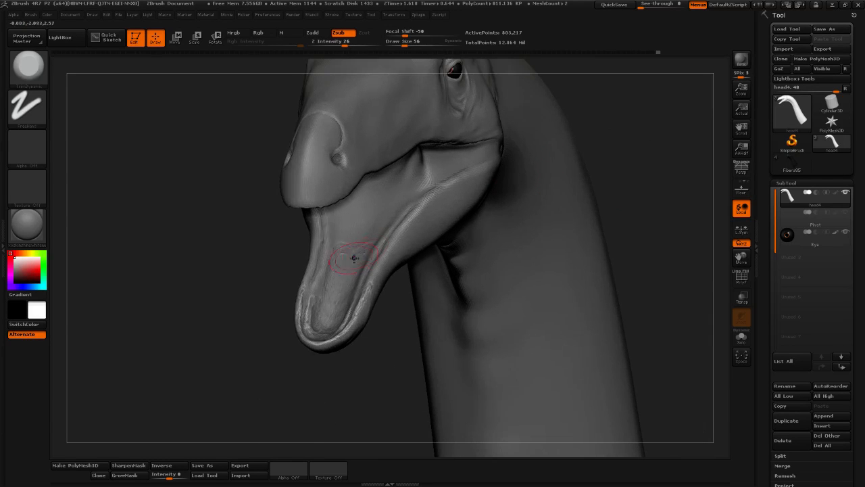
pyautogui.press('shift')
pyautogui.keyDown('shift'); pyautogui.moveTo(350, 244); pyautogui.dragTo(357, 275); pyautogui.keyUp('shift')
# Turn off the undo selector in the Undo History preferences
pyautogui.moveTo(689, 178)
pyautogui.mouseDown()
pyautogui.moveTo(653, 171)
pyautogui.moveTo(676, 157)
pyautogui.moveTo(653, 164)
pyautogui.moveTo(514, 150)
pyautogui.moveTo(509, 205)
pyautogui.moveTo(503, 203)
pyautogui.moveTo(561, 226)
pyautogui.moveTo(530, 230)
pyautogui.moveTo(586, 129)
pyautogui.moveTo(609, 115)
pyautogui.mouseUp()
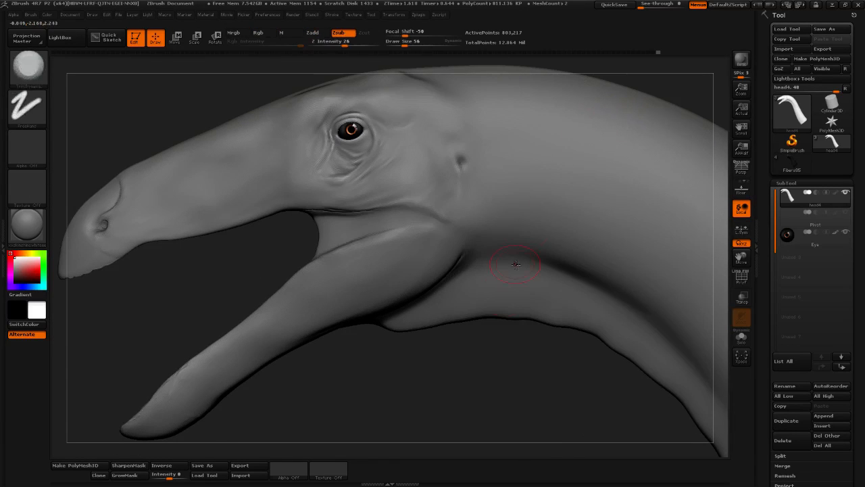
pyautogui.moveTo(478, 353)
pyautogui.mouseDown()
pyautogui.moveTo(483, 394)
pyautogui.moveTo(495, 401)
pyautogui.moveTo(473, 406)
pyautogui.moveTo(500, 394)
pyautogui.moveTo(498, 355)
pyautogui.mouseUp()
pyautogui.keyDown('alt'); pyautogui.moveTo(611, 86); pyautogui.dragTo(504, 85); pyautogui.keyUp('alt')
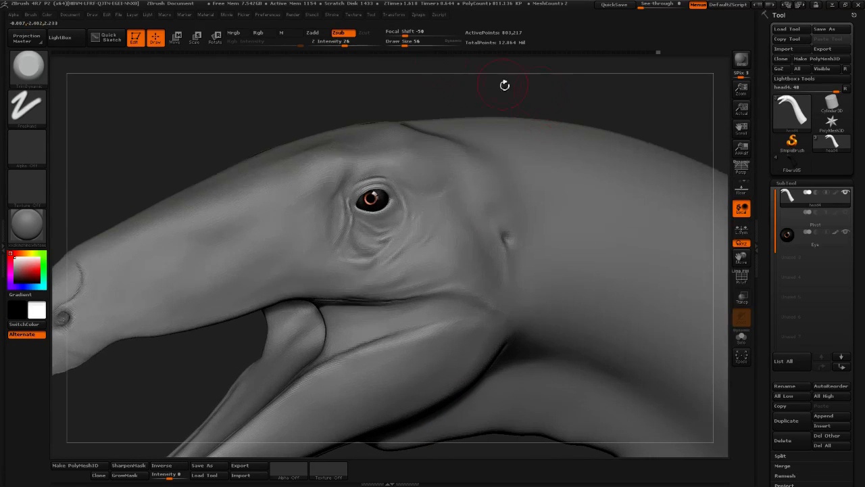
pyautogui.click(293, 15)
pyautogui.click(276, 15)
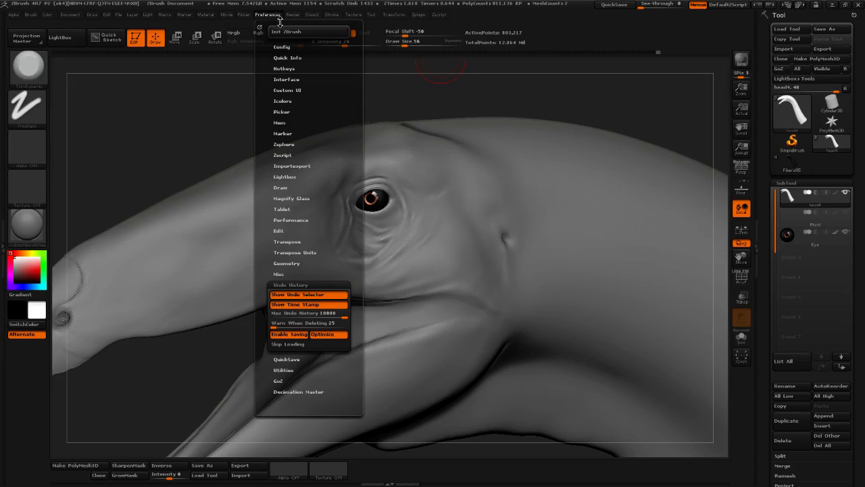
pyautogui.click(305, 295)
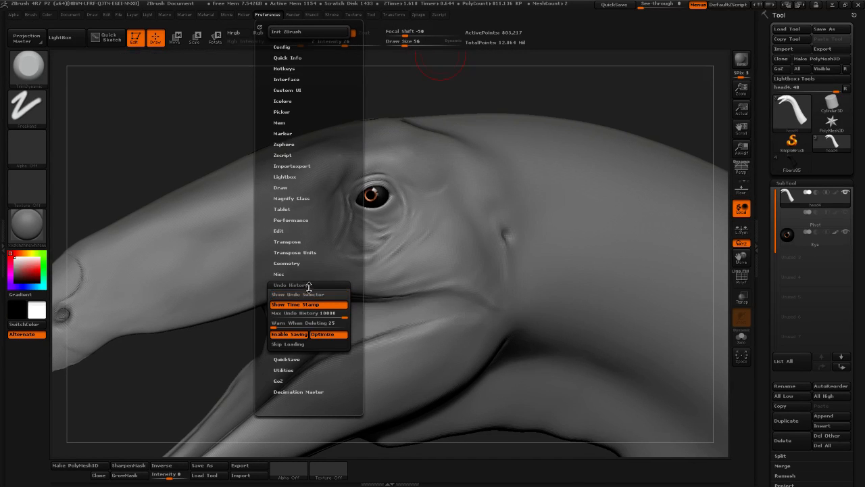
# Switch to the Standard2damir sculpting brush
pyautogui.click(45, 78)
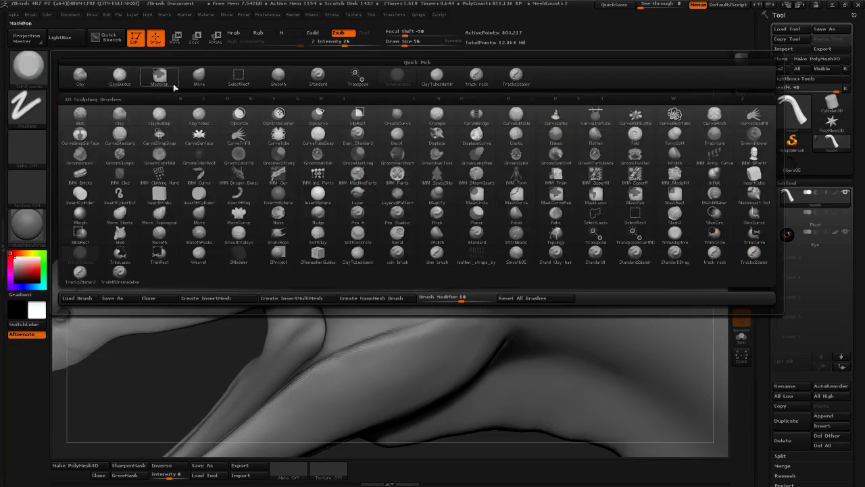
pyautogui.click(438, 84)
pyautogui.click(3, 69)
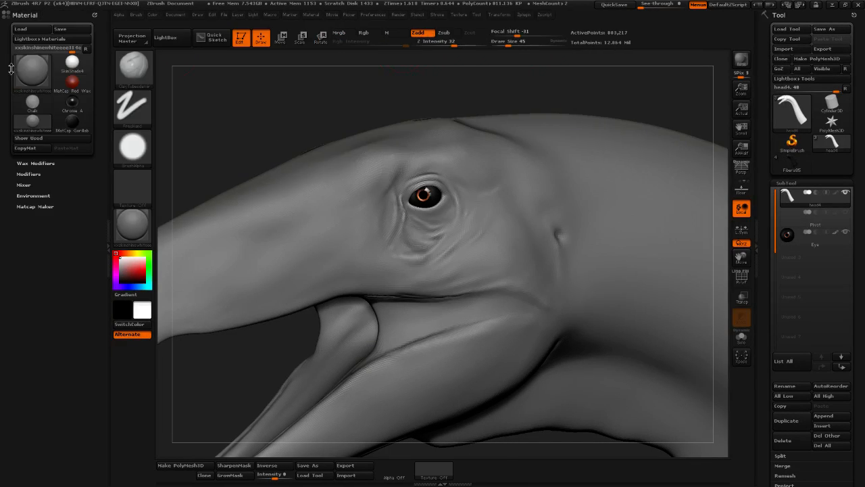
pyautogui.click(108, 83)
pyautogui.click(27, 68)
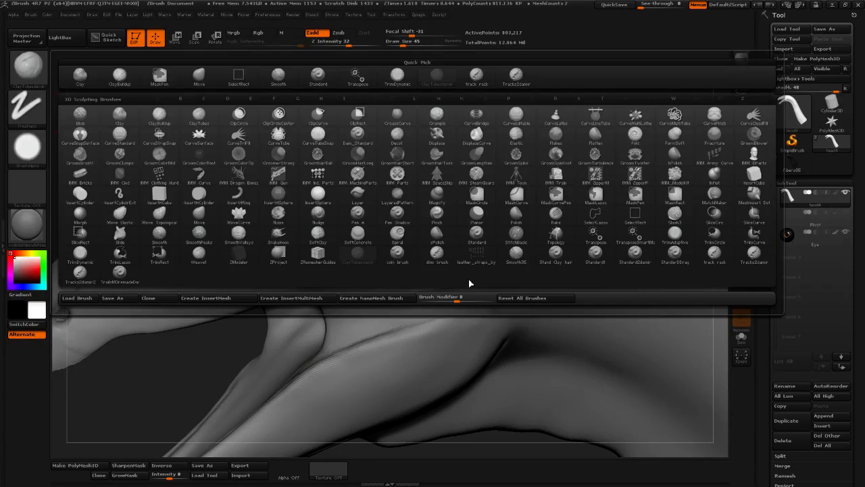
pyautogui.click(618, 259)
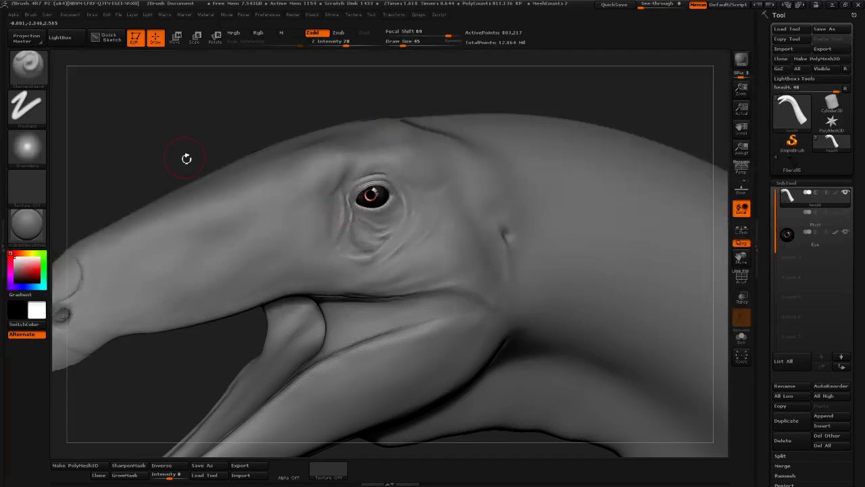
# Try a short raised stroke on the brow above the eye, and undo it
pyautogui.moveTo(453, 92)
pyautogui.mouseDown()
pyautogui.moveTo(426, 87)
pyautogui.moveTo(406, 112)
pyautogui.mouseUp()
pyautogui.moveTo(409, 117); pyautogui.dragTo(393, 113)
pyautogui.moveTo(263, 109); pyautogui.dragTo(825, 79)
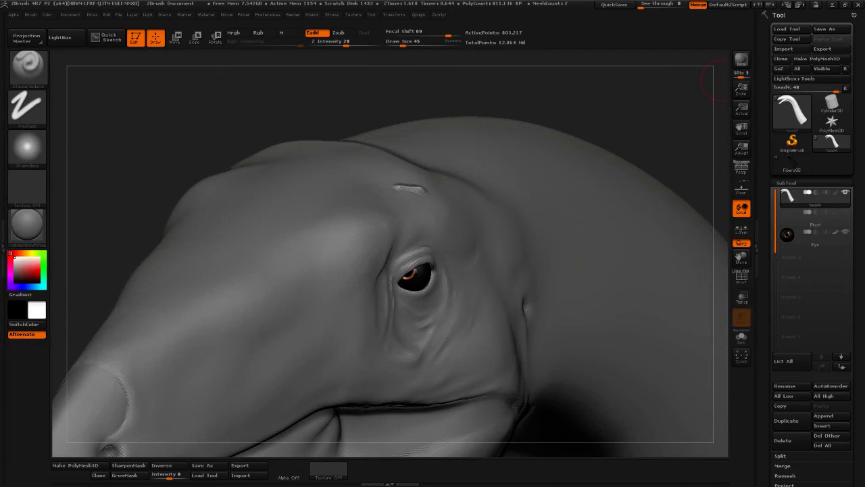
pyautogui.hotkey('ctrl', 'z')
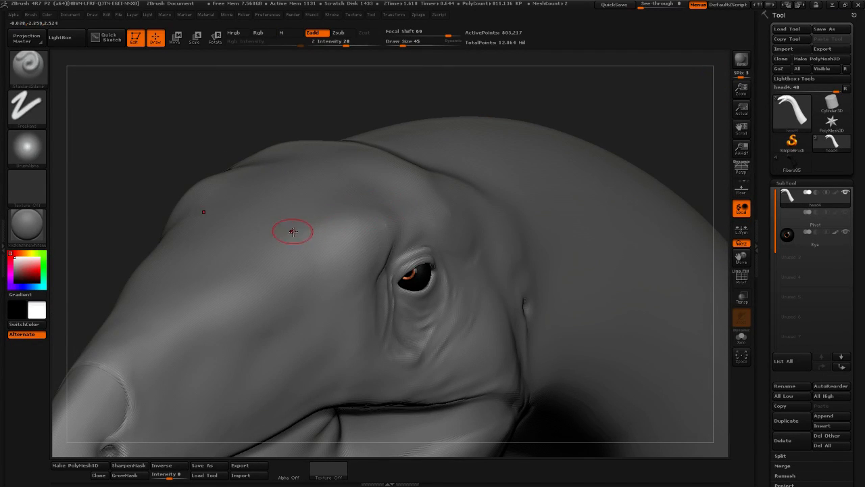
# Set the draw size to 26 and sculpt a wrinkle line from below the eye's front corner up along the upper eyelid
pyautogui.moveTo(403, 87)
pyautogui.mouseDown()
pyautogui.moveTo(373, 83)
pyautogui.moveTo(478, 83)
pyautogui.moveTo(449, 104)
pyautogui.moveTo(423, 68)
pyautogui.mouseUp()
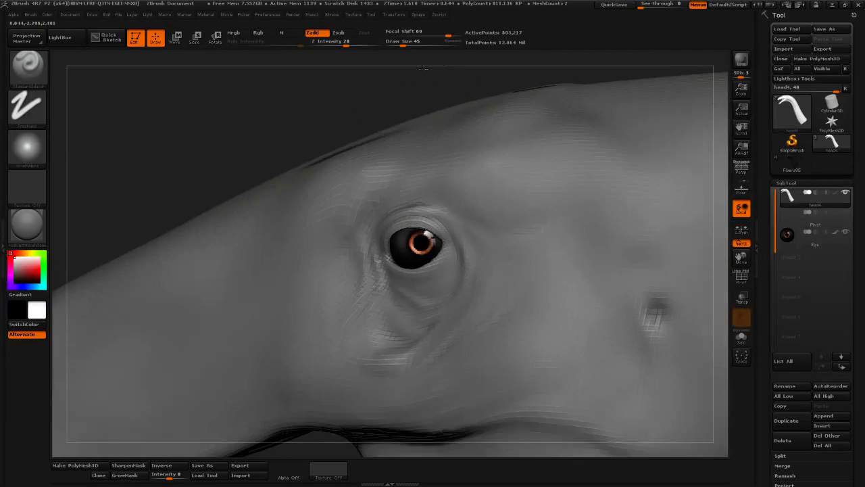
pyautogui.click(398, 45)
pyautogui.moveTo(380, 328); pyautogui.dragTo(389, 318)
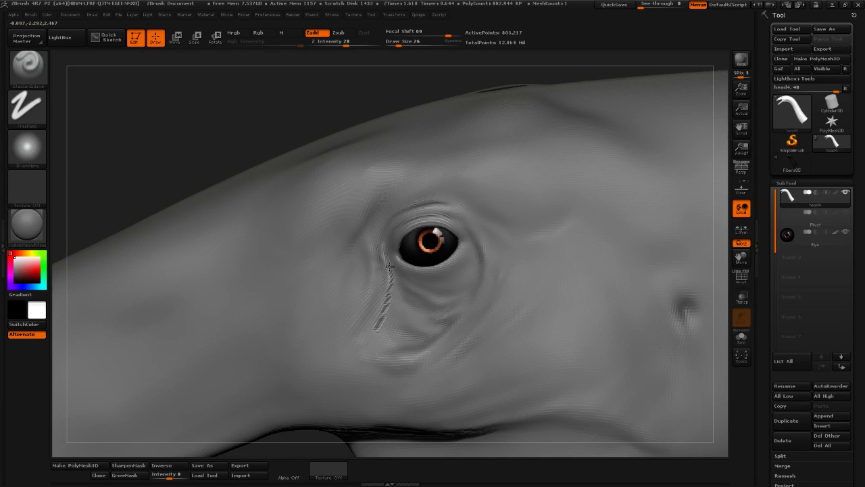
pyautogui.moveTo(357, 96); pyautogui.dragTo(324, 129)
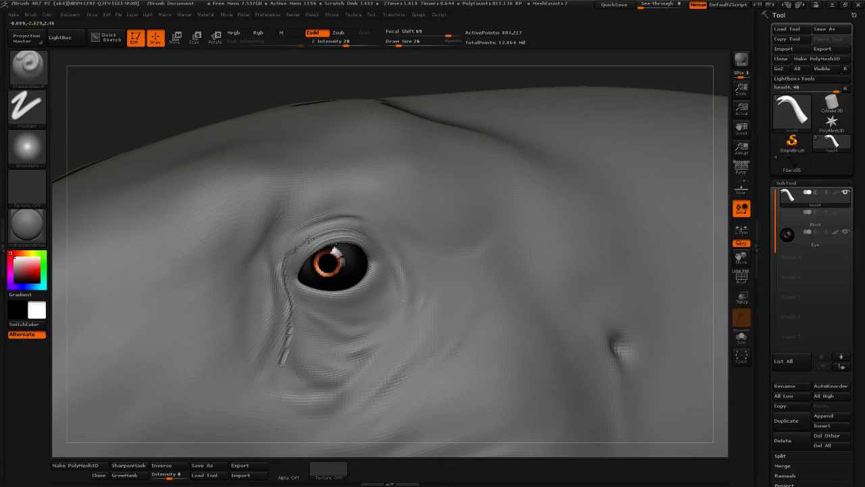
pyautogui.moveTo(379, 86); pyautogui.dragTo(366, 110)
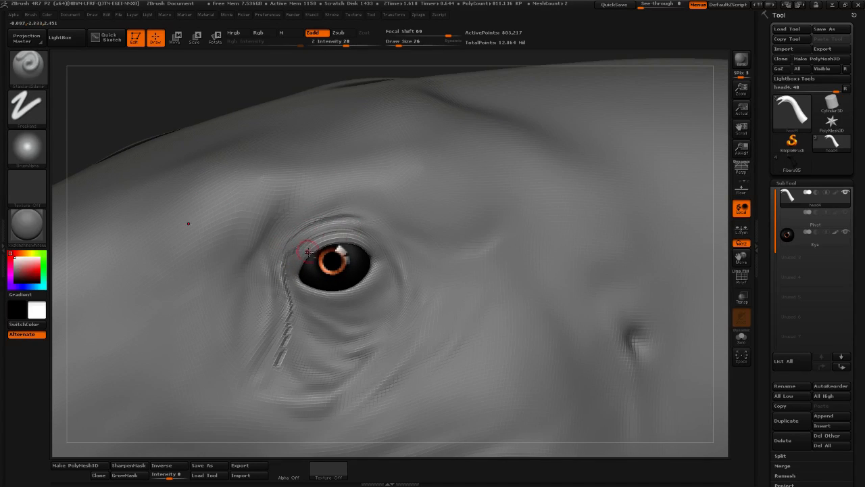
pyautogui.moveTo(343, 232); pyautogui.dragTo(365, 236)
# Smooth the new wrinkle line below the eye's front corner and along the upper eyelid
pyautogui.press('shift')
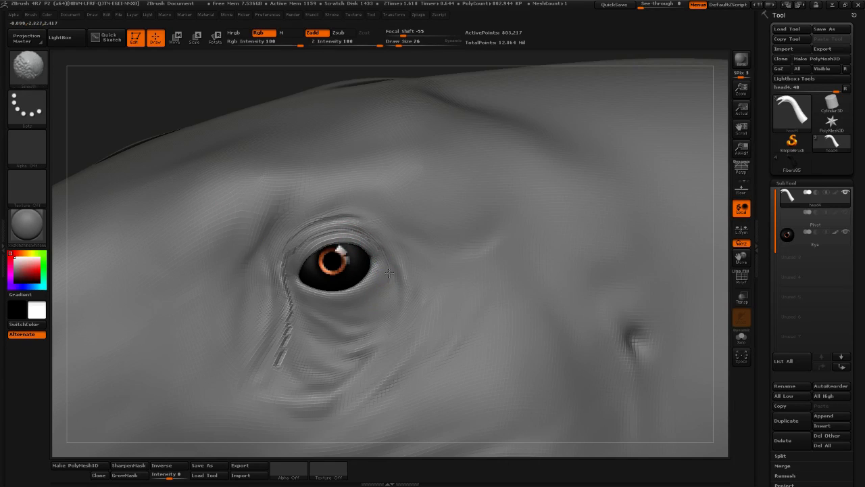
pyautogui.keyDown('shift'); pyautogui.moveTo(277, 376); pyautogui.dragTo(291, 357); pyautogui.keyUp('shift')
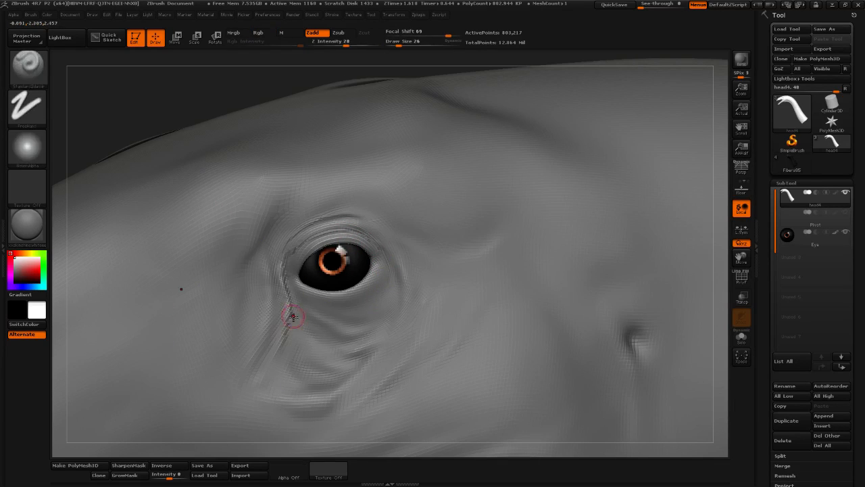
pyautogui.moveTo(290, 317)
pyautogui.keyDown('shift'); pyautogui.mouseDown()
pyautogui.moveTo(285, 278)
pyautogui.moveTo(326, 217)
pyautogui.mouseUp(); pyautogui.keyUp('shift')
# Extend the lower end of the wrinkle below the eye's front corner and smooth the added strokes
pyautogui.moveTo(223, 102)
pyautogui.mouseDown()
pyautogui.moveTo(286, 94)
pyautogui.moveTo(328, 196)
pyautogui.mouseUp()
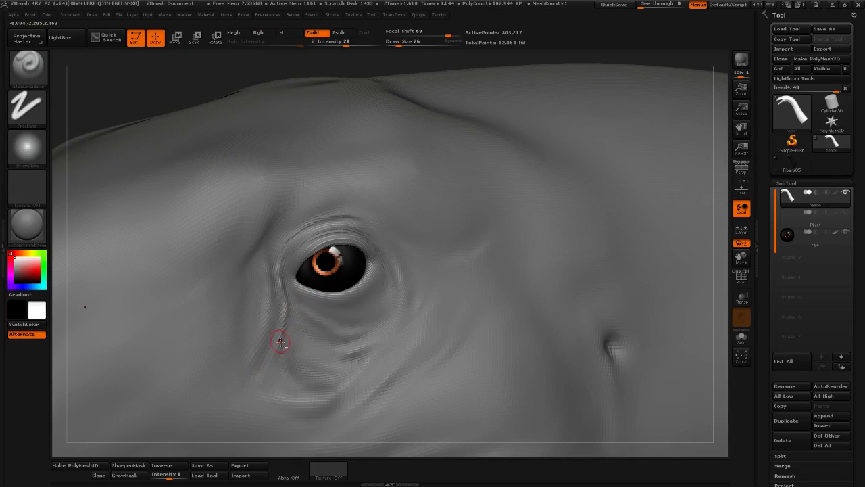
pyautogui.moveTo(277, 351)
pyautogui.mouseDown()
pyautogui.moveTo(282, 371)
pyautogui.moveTo(279, 356)
pyautogui.moveTo(299, 373)
pyautogui.moveTo(281, 366)
pyautogui.moveTo(291, 365)
pyautogui.mouseUp()
pyautogui.keyDown('shift'); pyautogui.moveTo(178, 87); pyautogui.dragTo(228, 99); pyautogui.keyUp('shift')
pyautogui.moveTo(311, 89); pyautogui.dragTo(327, 213)
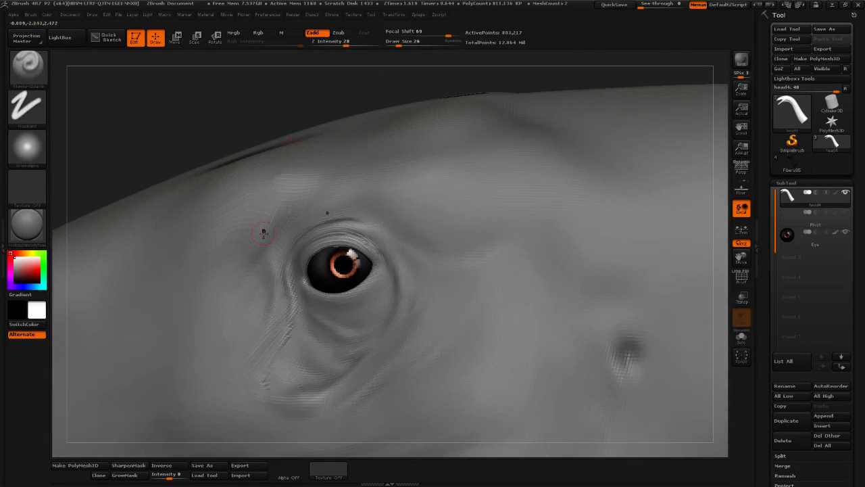
pyautogui.keyDown('shift'); pyautogui.moveTo(290, 331); pyautogui.dragTo(274, 386); pyautogui.keyUp('shift')
# Raise the head to subdivision level 5
pyautogui.moveTo(223, 129)
pyautogui.mouseDown()
pyautogui.moveTo(271, 149)
pyautogui.moveTo(327, 120)
pyautogui.moveTo(313, 138)
pyautogui.mouseUp()
pyautogui.moveTo(355, 116); pyautogui.dragTo(327, 167)
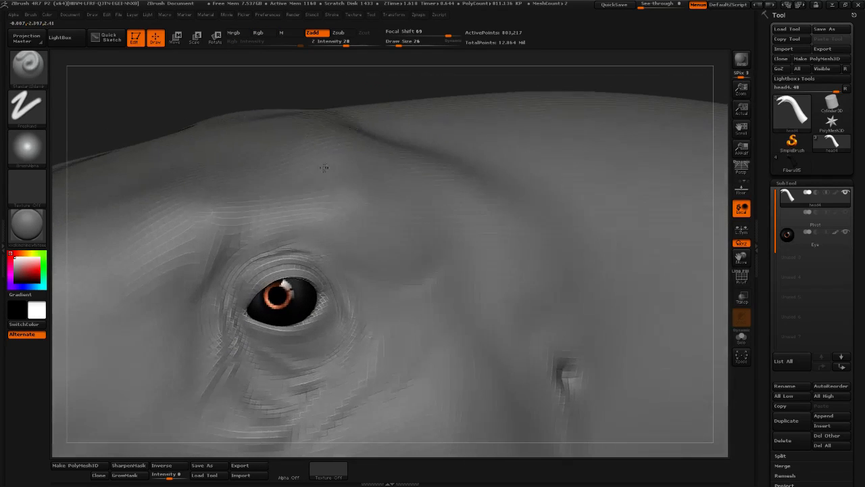
pyautogui.moveTo(773, 223); pyautogui.dragTo(772, 20)
pyautogui.moveTo(799, 326); pyautogui.dragTo(804, 326)
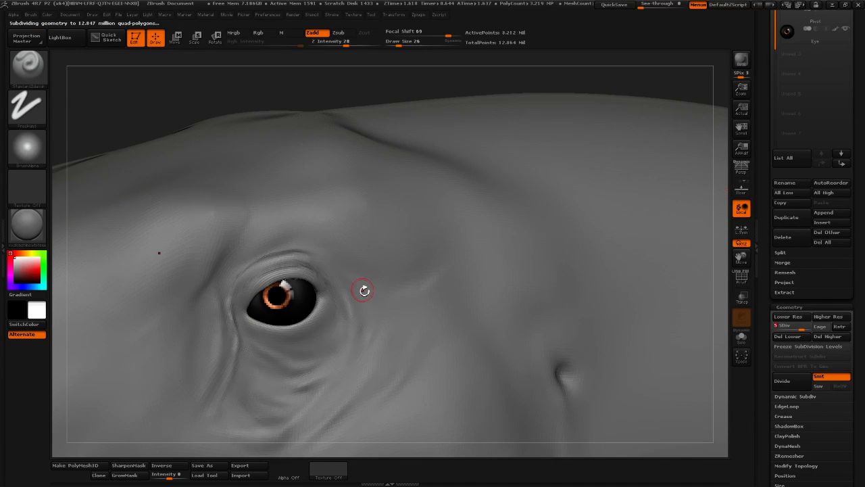
# Extend the wrinkle below the eye's front corner, and carve fine creases into the skin folds under the eye at draw size 22
pyautogui.moveTo(331, 86); pyautogui.dragTo(343, 85)
pyautogui.moveTo(264, 327); pyautogui.dragTo(257, 367)
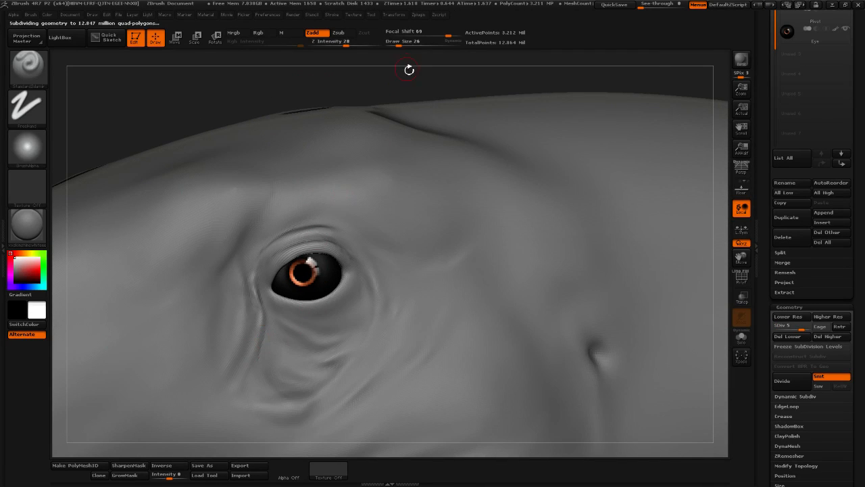
pyautogui.moveTo(402, 47); pyautogui.dragTo(399, 47)
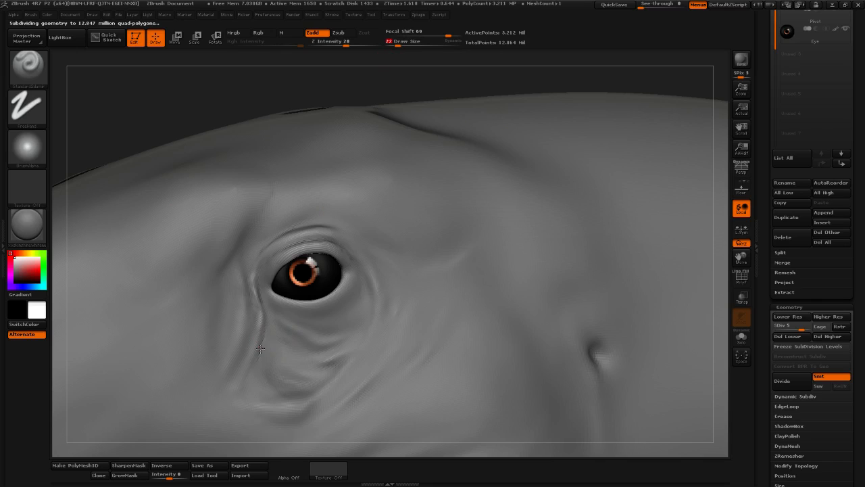
pyautogui.moveTo(281, 371)
pyautogui.mouseDown()
pyautogui.moveTo(272, 343)
pyautogui.moveTo(293, 365)
pyautogui.moveTo(331, 356)
pyautogui.moveTo(315, 344)
pyautogui.mouseUp()
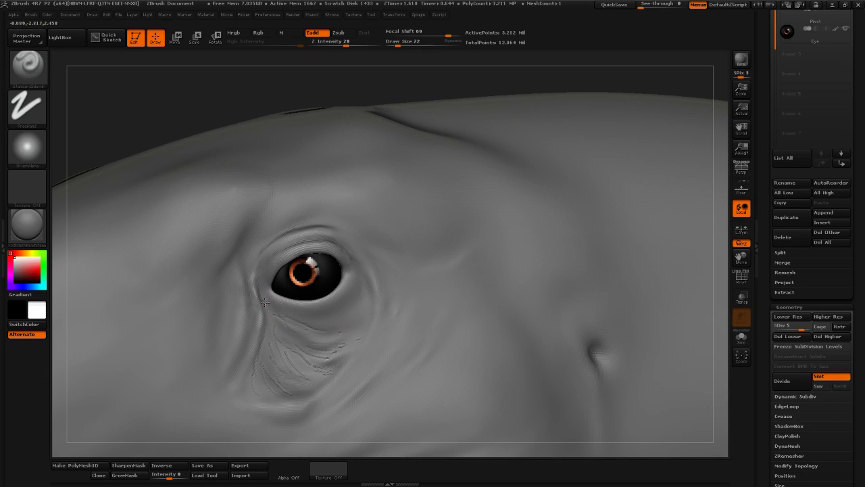
# Sculpt thin wrinkle lines along the lower eyelid around to the eye's back corner and smooth them
pyautogui.moveTo(249, 102); pyautogui.dragTo(224, 105)
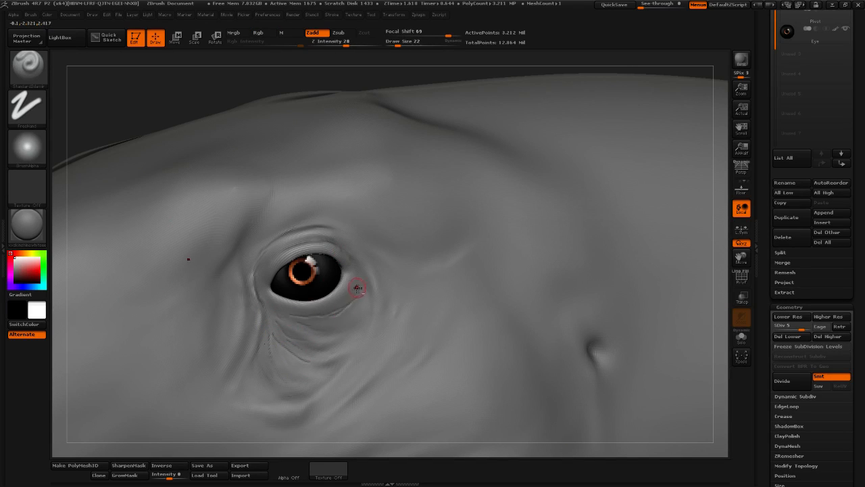
pyautogui.moveTo(354, 283); pyautogui.dragTo(325, 312)
pyautogui.press('shift')
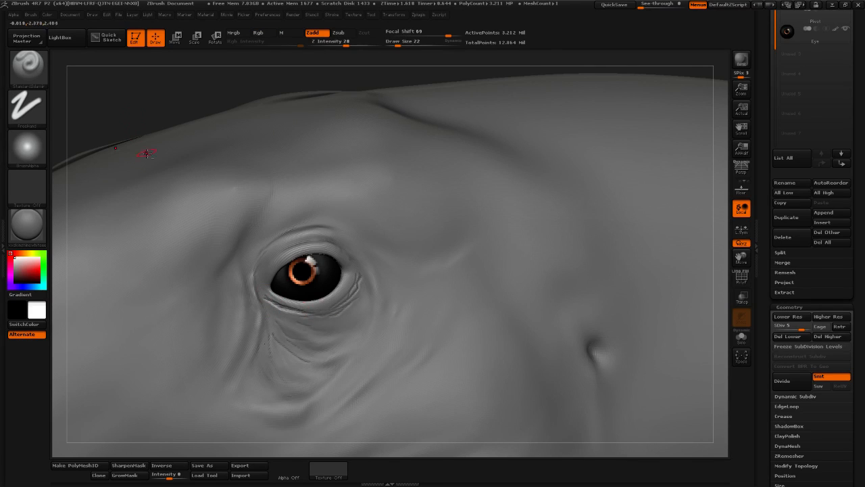
# Set the selection brush to SelectLasso
pyautogui.keyDown('alt'); pyautogui.moveTo(138, 119); pyautogui.dragTo(179, 104); pyautogui.keyUp('alt')
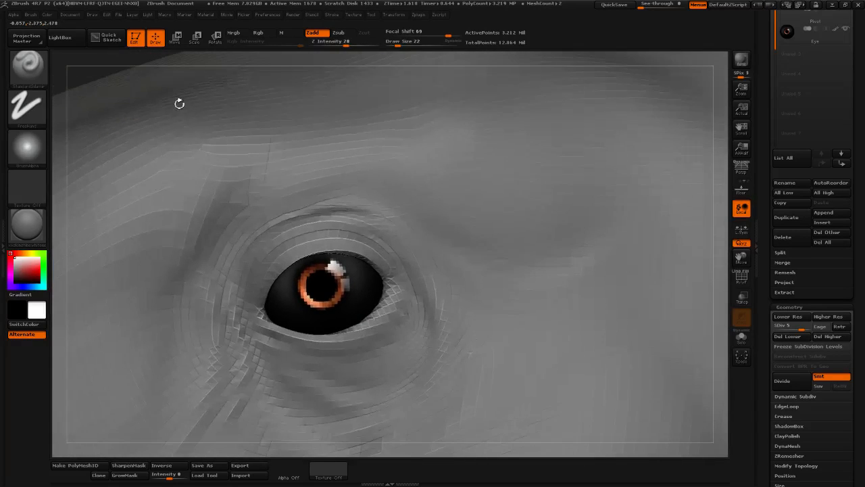
pyautogui.keyDown('alt'); pyautogui.moveTo(96, 73); pyautogui.dragTo(91, 42); pyautogui.keyUp('alt')
pyautogui.keyDown('alt'); pyautogui.moveTo(127, 105); pyautogui.dragTo(145, 162); pyautogui.keyUp('alt')
pyautogui.keyDown('alt'); pyautogui.moveTo(233, 222); pyautogui.dragTo(281, 182); pyautogui.keyUp('alt')
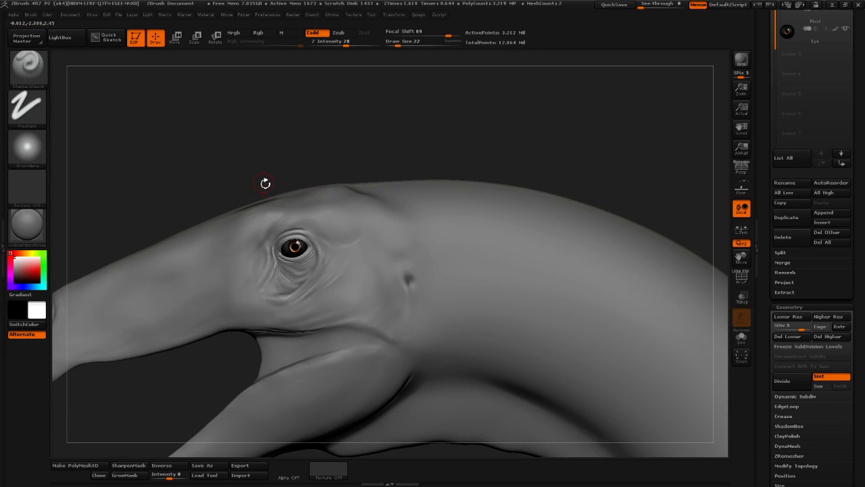
pyautogui.keyDown('ctrl'); pyautogui.keyDown('shift'); pyautogui.click(39, 76); pyautogui.keyUp('shift'); pyautogui.keyUp('ctrl')
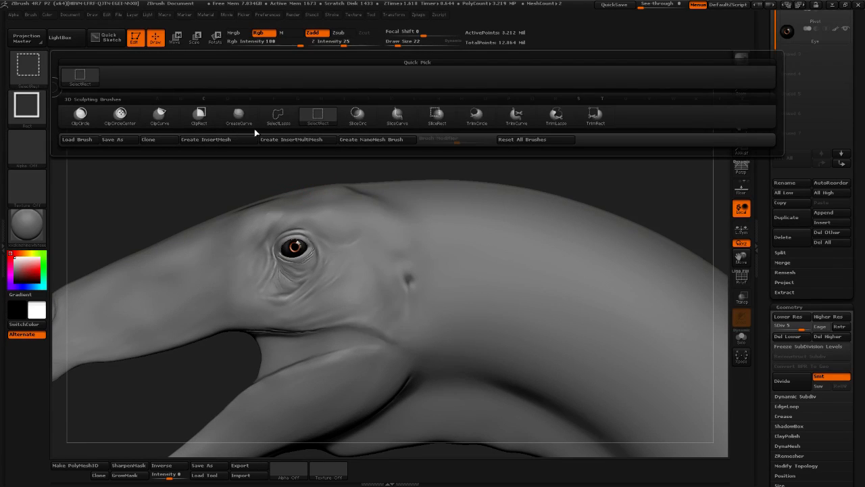
pyautogui.click(278, 116)
pyautogui.moveTo(262, 146)
pyautogui.keyDown('ctrl'); pyautogui.keyDown('shift'); pyautogui.mouseDown()
pyautogui.moveTo(219, 203)
pyautogui.moveTo(299, 305)
pyautogui.moveTo(353, 286)
pyautogui.moveTo(349, 193)
pyautogui.mouseUp(); pyautogui.keyUp('shift'); pyautogui.keyUp('ctrl')
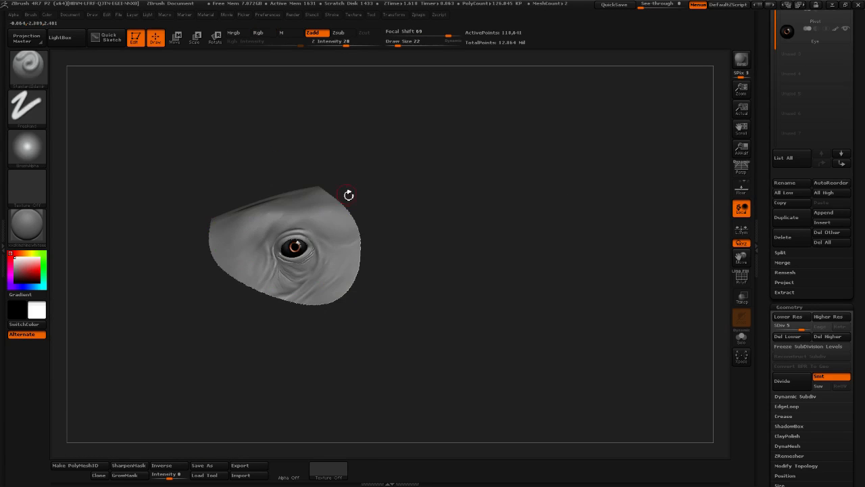
pyautogui.keyDown('ctrl'); pyautogui.keyDown('shift'); pyautogui.click(390, 190); pyautogui.keyUp('shift'); pyautogui.keyUp('ctrl')
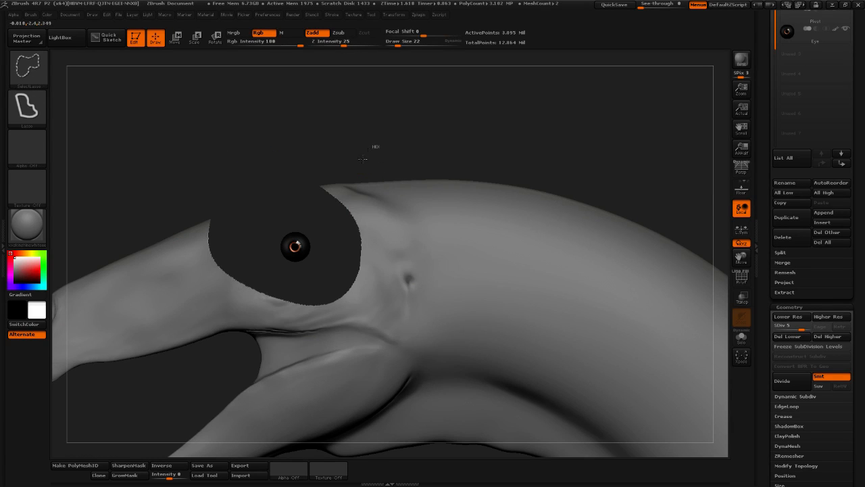
pyautogui.keyDown('ctrl'); pyautogui.keyDown('shift'); pyautogui.moveTo(358, 164); pyautogui.dragTo(341, 174); pyautogui.keyUp('shift'); pyautogui.keyUp('ctrl')
pyautogui.moveTo(284, 182)
pyautogui.keyDown('ctrl'); pyautogui.keyDown('shift'); pyautogui.mouseDown()
pyautogui.moveTo(253, 196)
pyautogui.moveTo(260, 292)
pyautogui.moveTo(345, 304)
pyautogui.moveTo(288, 182)
pyautogui.moveTo(277, 185)
pyautogui.moveTo(286, 184)
pyautogui.mouseUp(); pyautogui.keyUp('shift'); pyautogui.keyUp('ctrl')
pyautogui.keyDown('ctrl'); pyautogui.keyDown('shift'); pyautogui.click(405, 188); pyautogui.keyUp('shift'); pyautogui.keyUp('ctrl')
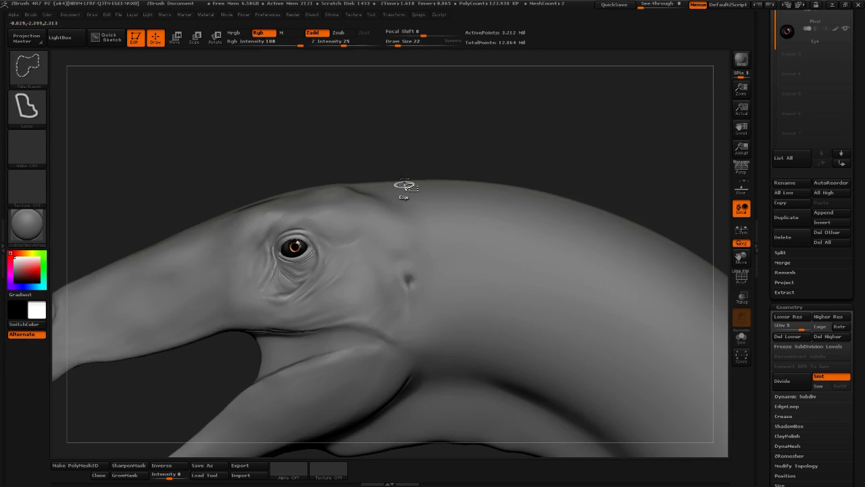
# Isolate a rounded patch of the head around the eye with a lasso selection
pyautogui.moveTo(285, 182)
pyautogui.keyDown('ctrl'); pyautogui.keyDown('shift'); pyautogui.mouseDown()
pyautogui.moveTo(232, 241)
pyautogui.moveTo(261, 318)
pyautogui.moveTo(341, 311)
pyautogui.moveTo(364, 250)
pyautogui.moveTo(334, 198)
pyautogui.moveTo(341, 178)
pyautogui.mouseUp(); pyautogui.keyUp('shift'); pyautogui.keyUp('ctrl')
pyautogui.moveTo(407, 190); pyautogui.dragTo(464, 182)
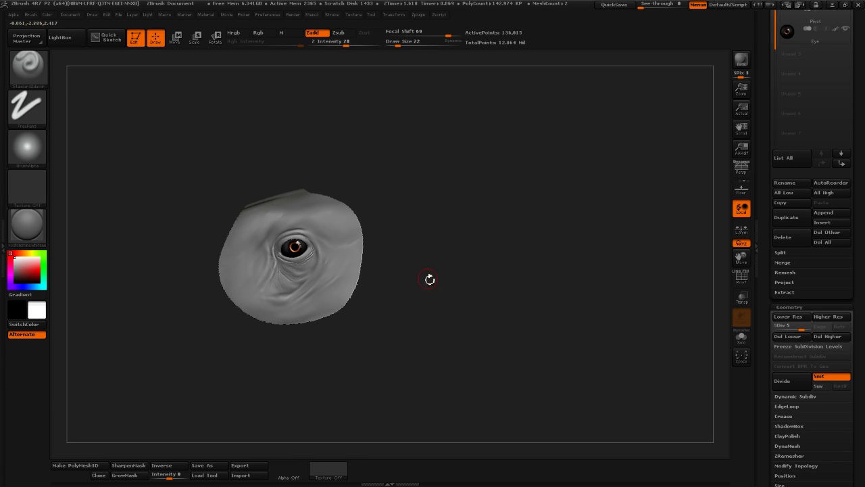
pyautogui.moveTo(419, 278)
pyautogui.mouseDown()
pyautogui.moveTo(435, 272)
pyautogui.moveTo(425, 255)
pyautogui.moveTo(518, 228)
pyautogui.moveTo(476, 154)
pyautogui.moveTo(502, 210)
pyautogui.mouseUp()
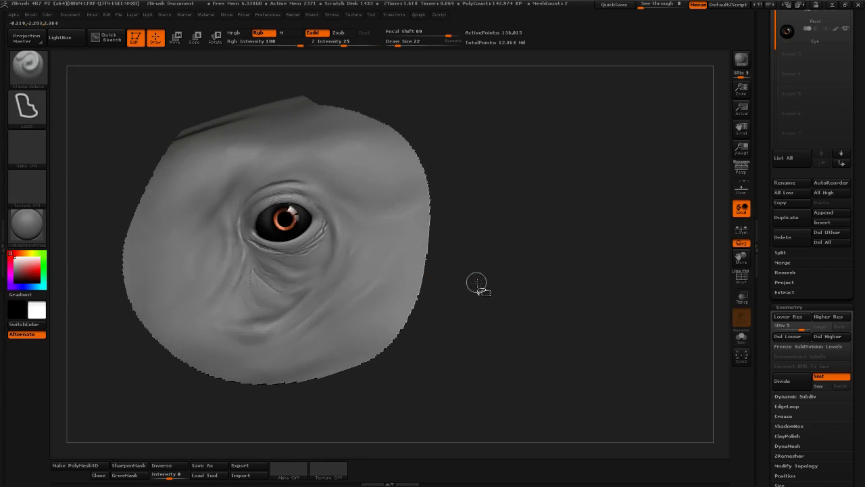
# Hide the excess skin around the isolated eye patch, leaving a narrower area in front of and behind the eye
pyautogui.moveTo(485, 290)
pyautogui.keyDown('ctrl'); pyautogui.keyDown('shift'); pyautogui.mouseDown()
pyautogui.moveTo(392, 379)
pyautogui.moveTo(344, 362)
pyautogui.moveTo(391, 280)
pyautogui.moveTo(392, 216)
pyautogui.moveTo(346, 108)
pyautogui.moveTo(478, 119)
pyautogui.mouseUp(); pyautogui.keyUp('shift'); pyautogui.keyUp('ctrl')
pyautogui.moveTo(333, 382)
pyautogui.keyDown('ctrl'); pyautogui.keyDown('alt'); pyautogui.keyDown('shift'); pyautogui.mouseDown()
pyautogui.moveTo(319, 361)
pyautogui.moveTo(228, 355)
pyautogui.moveTo(175, 277)
pyautogui.moveTo(192, 152)
pyautogui.moveTo(67, 128)
pyautogui.moveTo(365, 399)
pyautogui.moveTo(374, 392)
pyautogui.mouseUp(); pyautogui.keyUp('shift'); pyautogui.keyUp('alt'); pyautogui.keyUp('ctrl')
pyautogui.moveTo(452, 240)
pyautogui.keyDown('alt'); pyautogui.mouseDown()
pyautogui.moveTo(527, 300)
pyautogui.moveTo(341, 366)
pyautogui.moveTo(461, 371)
pyautogui.moveTo(479, 349)
pyautogui.moveTo(383, 363)
pyautogui.moveTo(371, 347)
pyautogui.moveTo(436, 358)
pyautogui.moveTo(419, 344)
pyautogui.mouseUp(); pyautogui.keyUp('alt')
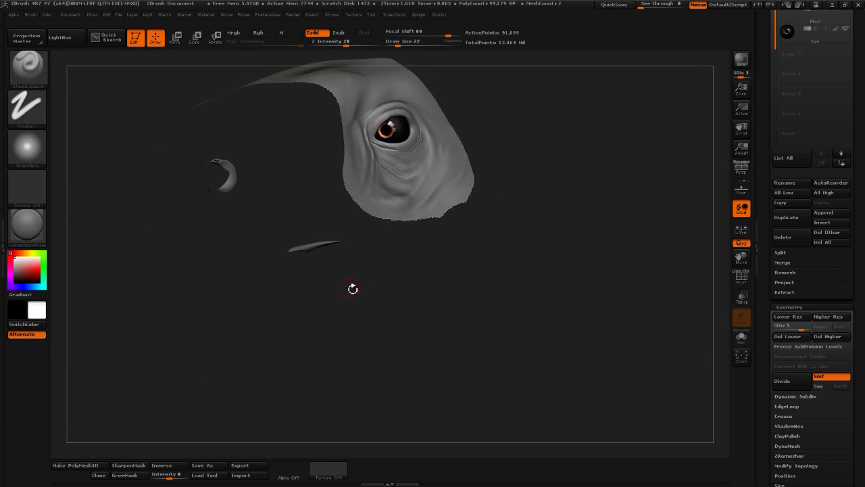
pyautogui.moveTo(367, 283)
pyautogui.keyDown('ctrl'); pyautogui.keyDown('alt'); pyautogui.keyDown('shift'); pyautogui.mouseDown()
pyautogui.moveTo(282, 261)
pyautogui.moveTo(384, 258)
pyautogui.mouseUp(); pyautogui.keyUp('shift'); pyautogui.keyUp('alt'); pyautogui.keyUp('ctrl')
pyautogui.moveTo(451, 267)
pyautogui.mouseDown()
pyautogui.moveTo(486, 292)
pyautogui.moveTo(618, 198)
pyautogui.moveTo(612, 213)
pyautogui.moveTo(568, 195)
pyautogui.mouseUp()
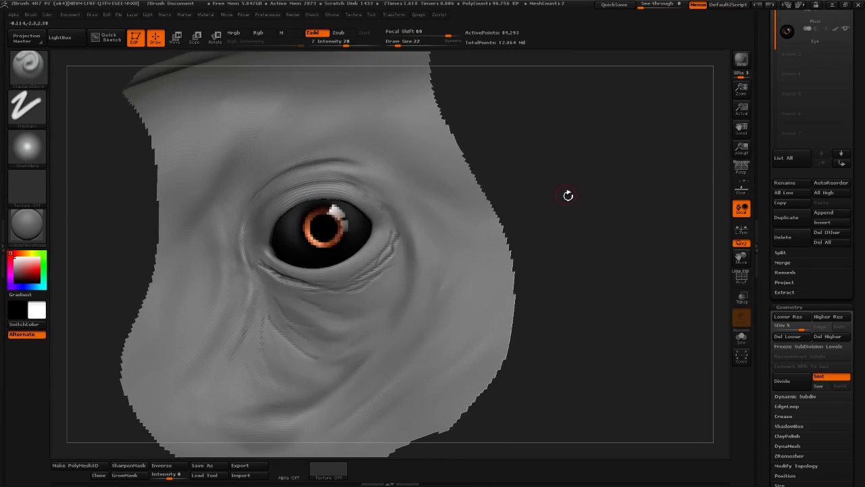
# Smooth the creases on the back part of the lower eyelid and set the draw size to 32
pyautogui.press('shift')
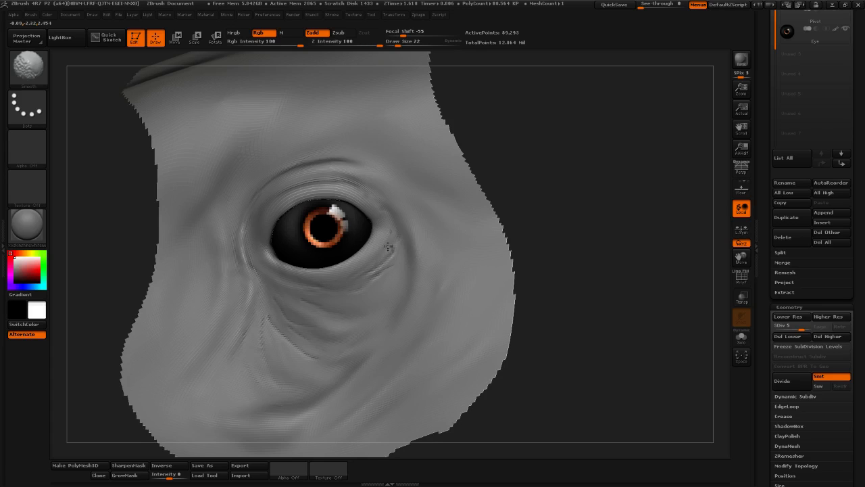
pyautogui.moveTo(590, 199); pyautogui.dragTo(589, 176)
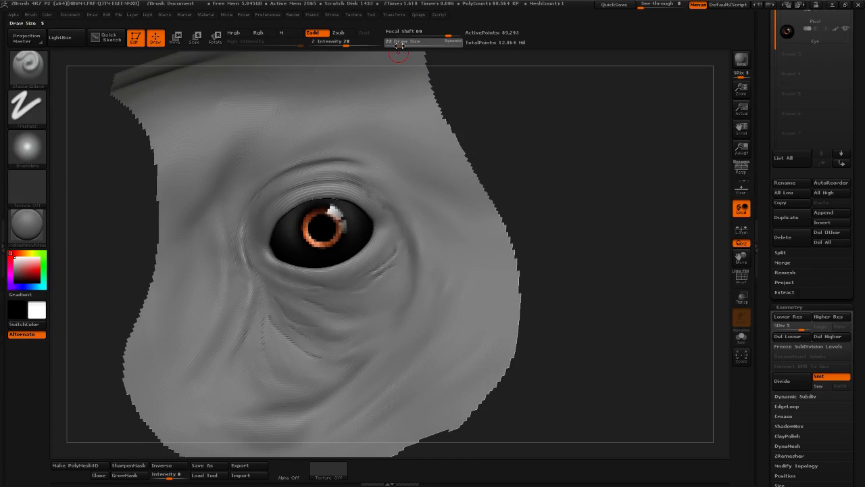
pyautogui.moveTo(400, 44); pyautogui.dragTo(402, 45)
pyautogui.moveTo(523, 169)
pyautogui.mouseDown()
pyautogui.moveTo(538, 147)
pyautogui.moveTo(397, 248)
pyautogui.moveTo(387, 268)
pyautogui.moveTo(393, 250)
pyautogui.moveTo(408, 254)
pyautogui.mouseUp()
# Sculpt a small tear-duct fold at the eye's front corner and smooth it into the surrounding lids
pyautogui.moveTo(597, 188); pyautogui.dragTo(502, 224)
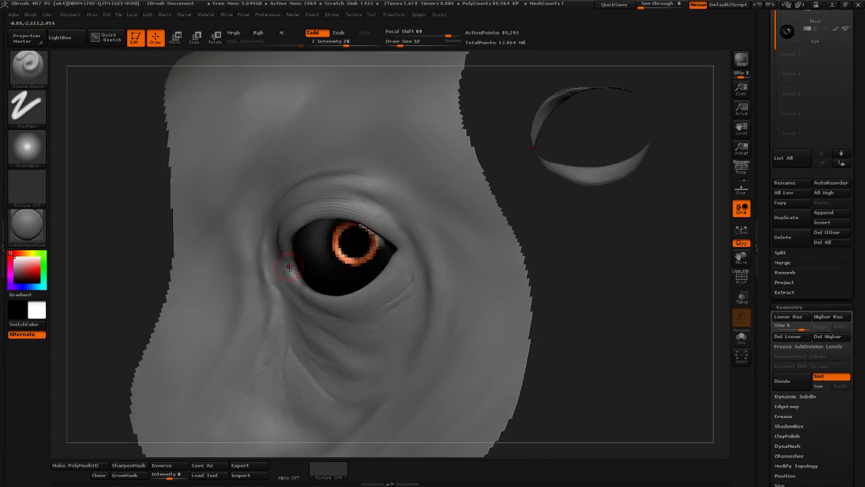
pyautogui.moveTo(559, 238); pyautogui.dragTo(525, 236)
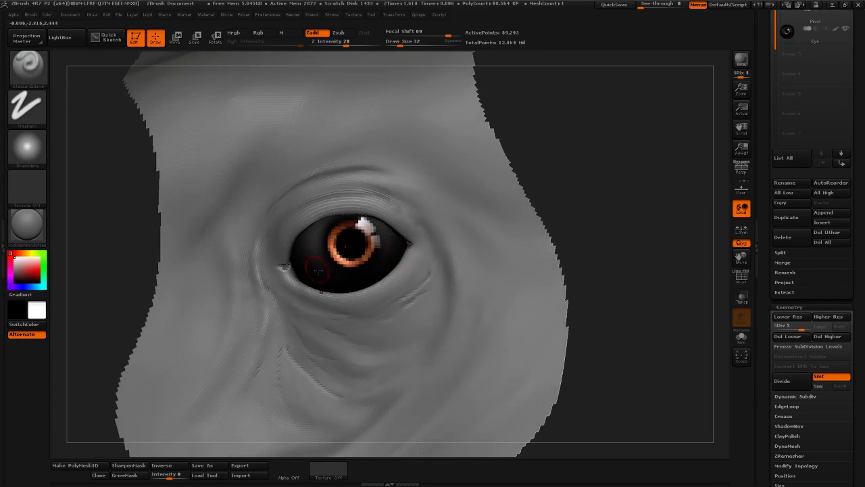
pyautogui.keyDown('shift'); pyautogui.moveTo(289, 272); pyautogui.dragTo(288, 265); pyautogui.keyUp('shift')
pyautogui.moveTo(617, 208); pyautogui.dragTo(596, 210)
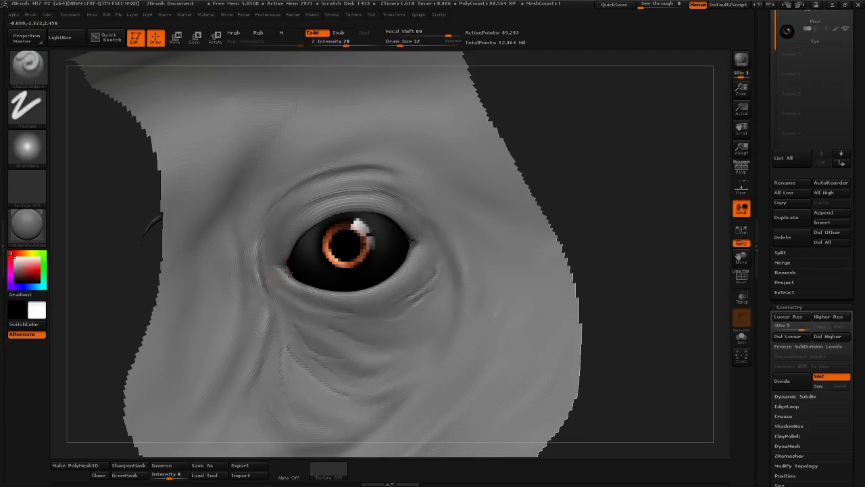
pyautogui.moveTo(289, 272); pyautogui.dragTo(285, 273)
pyautogui.moveTo(575, 229); pyautogui.dragTo(586, 221)
pyautogui.keyDown('shift'); pyautogui.moveTo(274, 267); pyautogui.dragTo(287, 274); pyautogui.keyUp('shift')
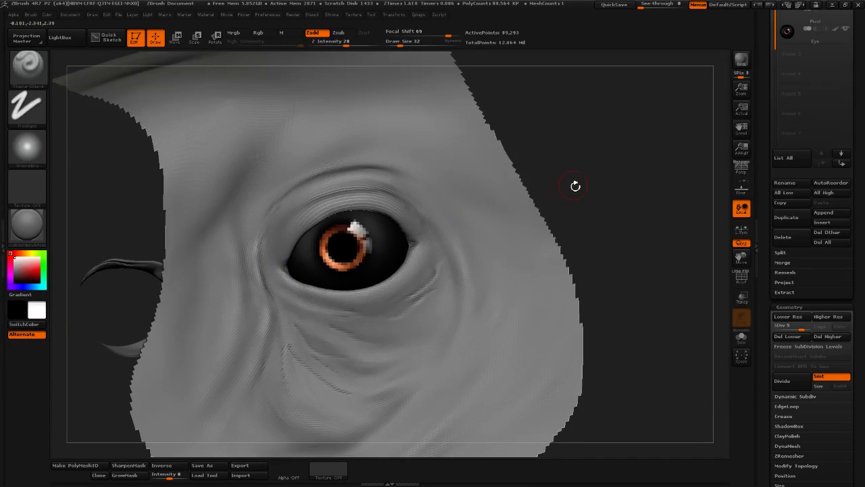
# Sculpt a short crease running outward from the eye's back corner and smooth it into the eyelids
pyautogui.moveTo(575, 186); pyautogui.dragTo(554, 203)
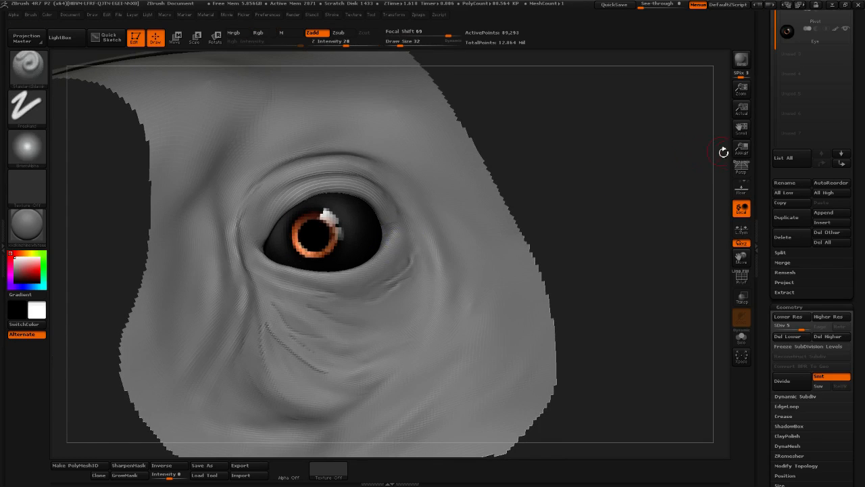
pyautogui.moveTo(641, 172); pyautogui.dragTo(619, 190)
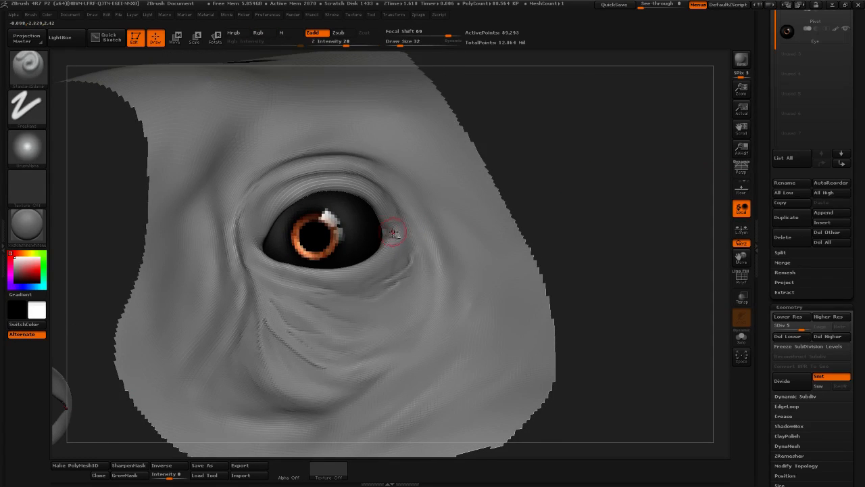
pyautogui.press('shift')
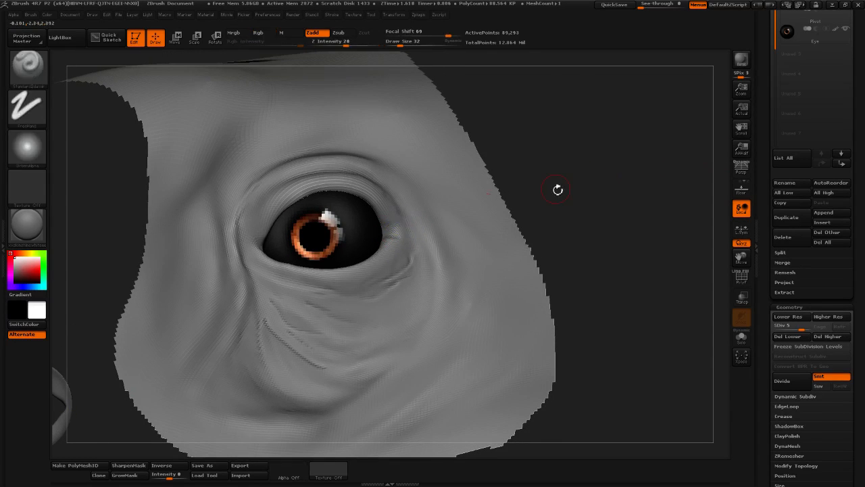
pyautogui.moveTo(558, 187)
pyautogui.mouseDown()
pyautogui.moveTo(599, 183)
pyautogui.moveTo(560, 183)
pyautogui.moveTo(558, 206)
pyautogui.moveTo(542, 136)
pyautogui.mouseUp()
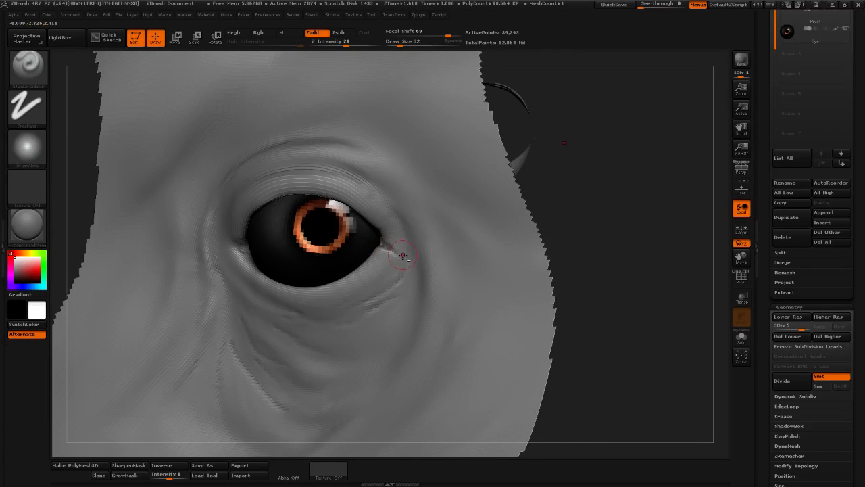
pyautogui.moveTo(477, 234); pyautogui.dragTo(399, 242)
pyautogui.press('shift')
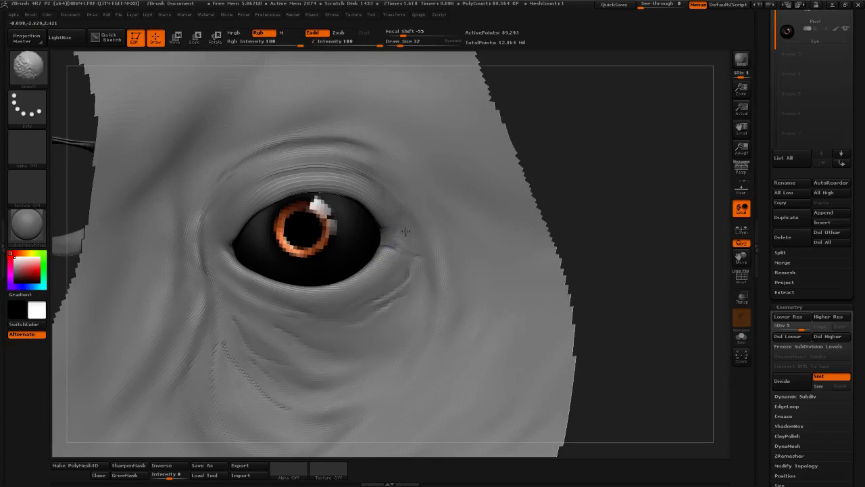
pyautogui.moveTo(533, 199)
pyautogui.mouseDown()
pyautogui.moveTo(612, 175)
pyautogui.moveTo(582, 197)
pyautogui.moveTo(642, 174)
pyautogui.moveTo(450, 228)
pyautogui.mouseUp()
pyautogui.press('shift')
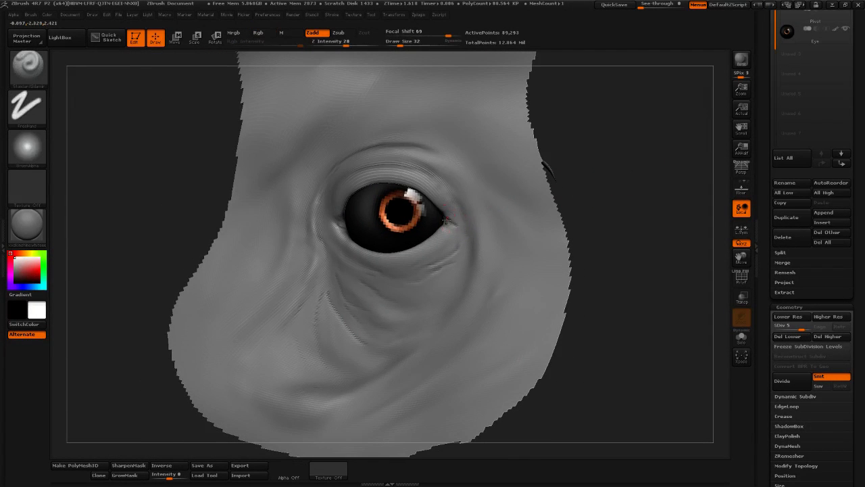
pyautogui.moveTo(671, 169); pyautogui.dragTo(609, 182)
pyautogui.press('shift')
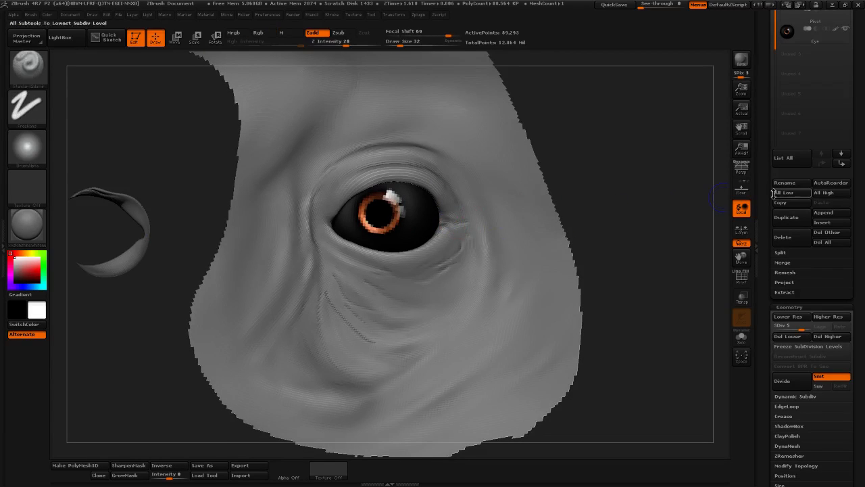
# Raise the head to subdivision level 6 and set the draw size to 24
pyautogui.moveTo(793, 326); pyautogui.dragTo(779, 321)
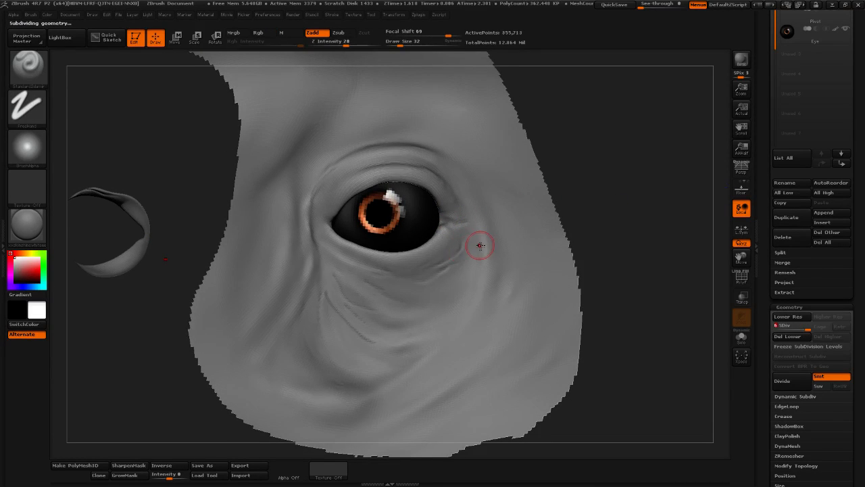
pyautogui.moveTo(546, 190)
pyautogui.mouseDown()
pyautogui.moveTo(597, 171)
pyautogui.moveTo(479, 209)
pyautogui.moveTo(473, 223)
pyautogui.mouseUp()
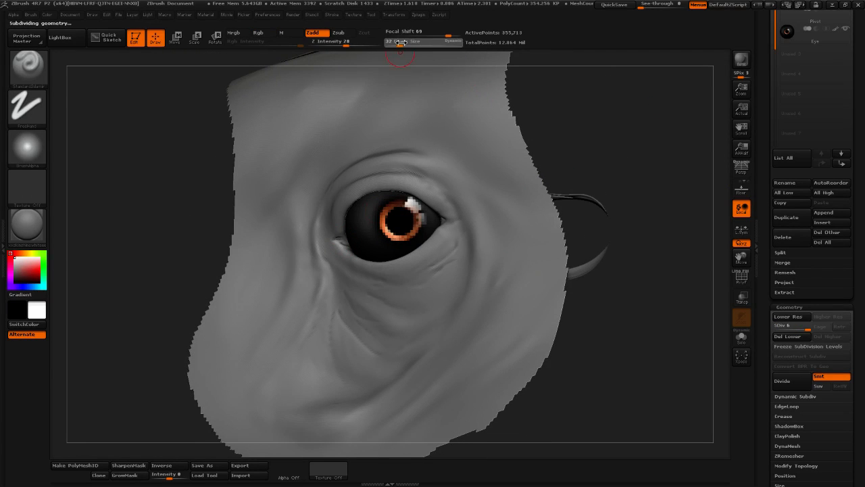
pyautogui.moveTo(581, 122)
pyautogui.mouseDown()
pyautogui.moveTo(592, 116)
pyautogui.moveTo(595, 133)
pyautogui.mouseUp()
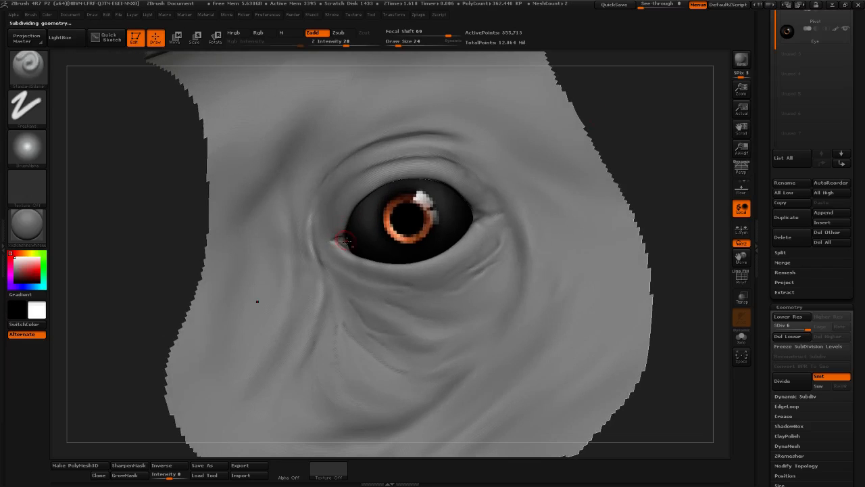
# Refine the crease at the eye's front corner and smooth it into the lower eyelid
pyautogui.press('shift')
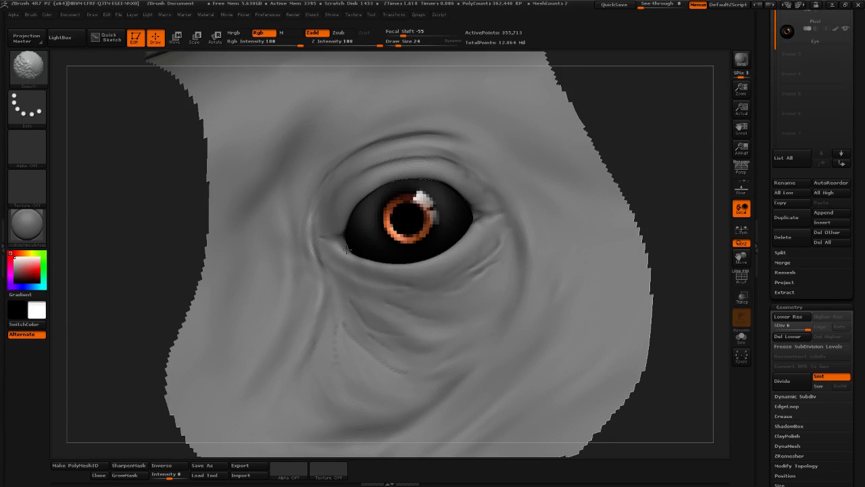
pyautogui.keyDown('shift'); pyautogui.moveTo(346, 250); pyautogui.dragTo(355, 271); pyautogui.keyUp('shift')
pyautogui.press('shift')
pyautogui.moveTo(408, 252); pyautogui.dragTo(511, 224, button='right')
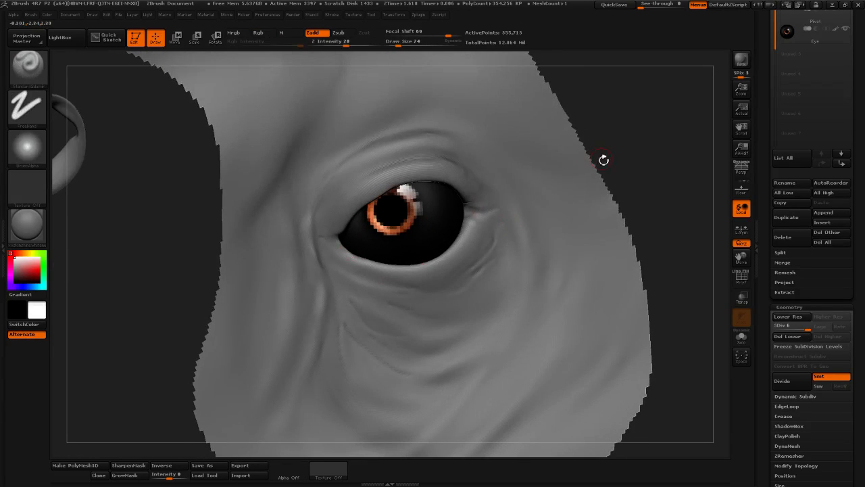
pyautogui.moveTo(604, 159); pyautogui.dragTo(635, 150, button='right')
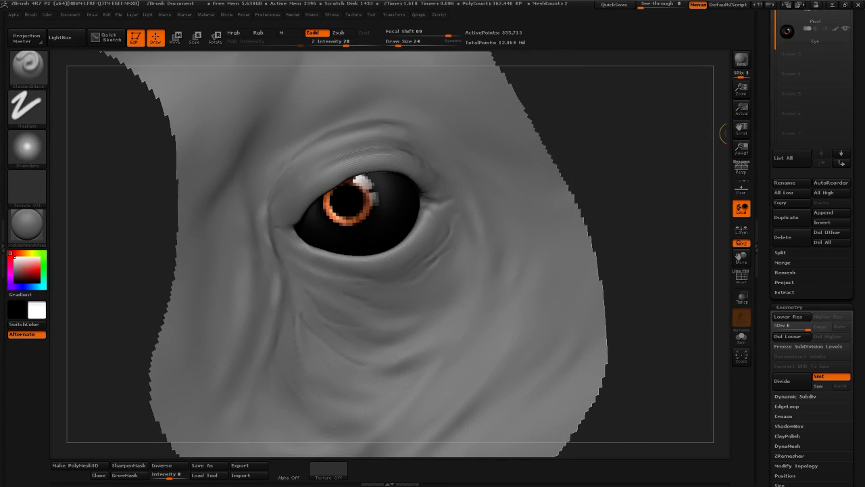
pyautogui.moveTo(646, 148)
pyautogui.mouseDown()
pyautogui.moveTo(609, 145)
pyautogui.moveTo(632, 132)
pyautogui.moveTo(562, 138)
pyautogui.mouseUp()
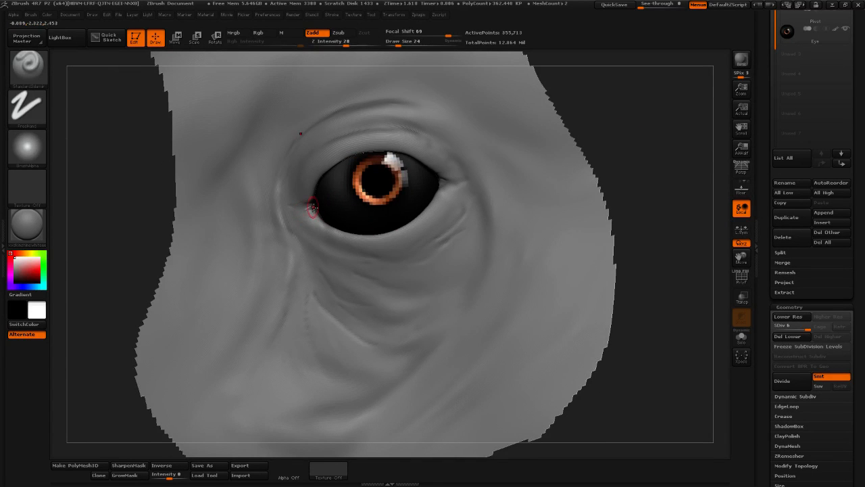
# Switch to the Move brush with Z Intensity 11 and a draw size of 75
pyautogui.moveTo(647, 126)
pyautogui.mouseDown()
pyautogui.moveTo(619, 184)
pyautogui.moveTo(554, 174)
pyautogui.mouseUp()
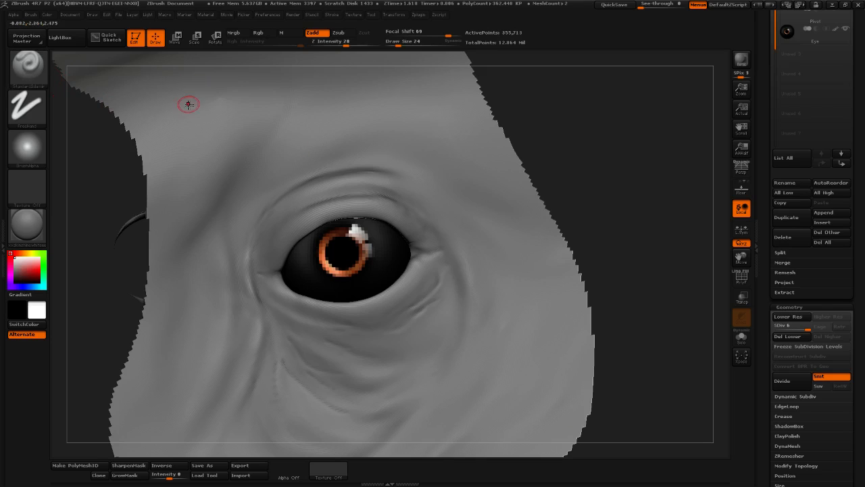
pyautogui.click(28, 66)
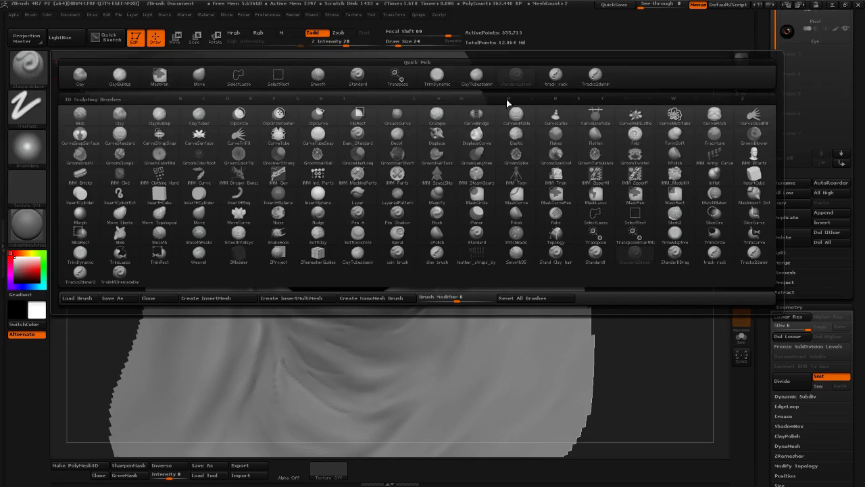
pyautogui.click(290, 110)
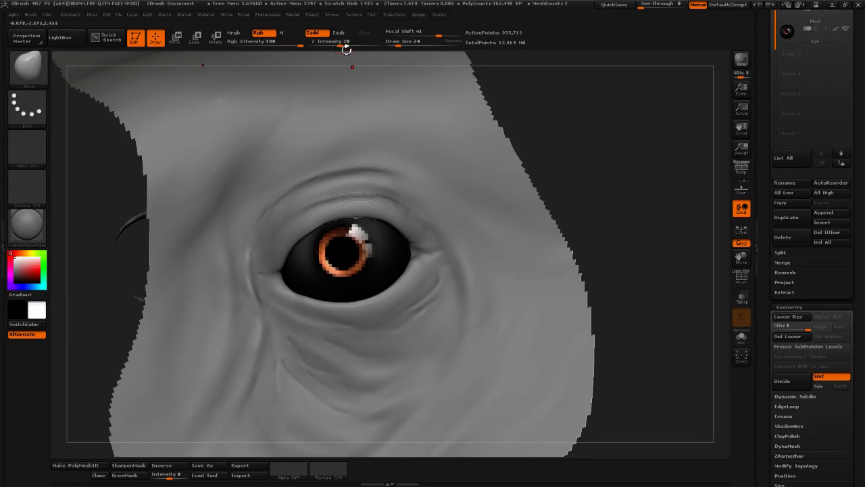
pyautogui.click(332, 45)
pyautogui.moveTo(397, 45); pyautogui.dragTo(408, 45)
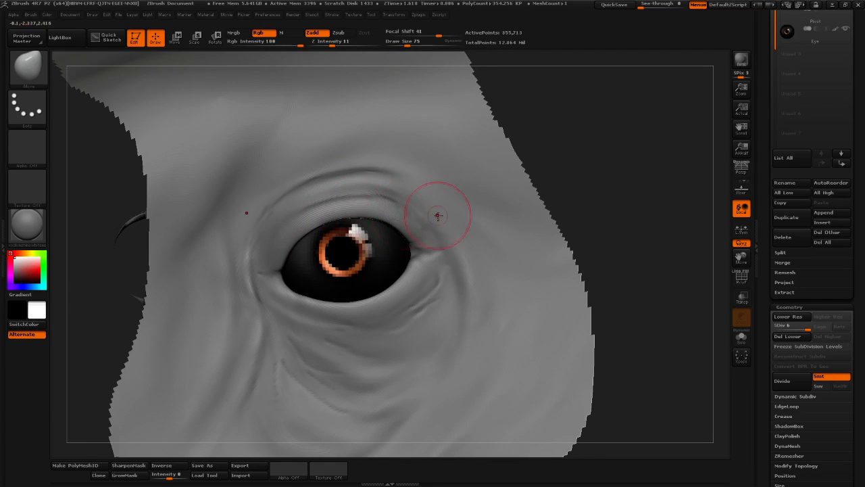
# Adjust the eyelid contours with the Move brush, reducing the draw size to 50
pyautogui.moveTo(630, 176); pyautogui.dragTo(517, 220)
pyautogui.moveTo(632, 154)
pyautogui.mouseDown()
pyautogui.moveTo(638, 121)
pyautogui.moveTo(591, 86)
pyautogui.mouseUp()
pyautogui.moveTo(408, 45); pyautogui.dragTo(403, 45)
pyautogui.moveTo(529, 83); pyautogui.dragTo(548, 106)
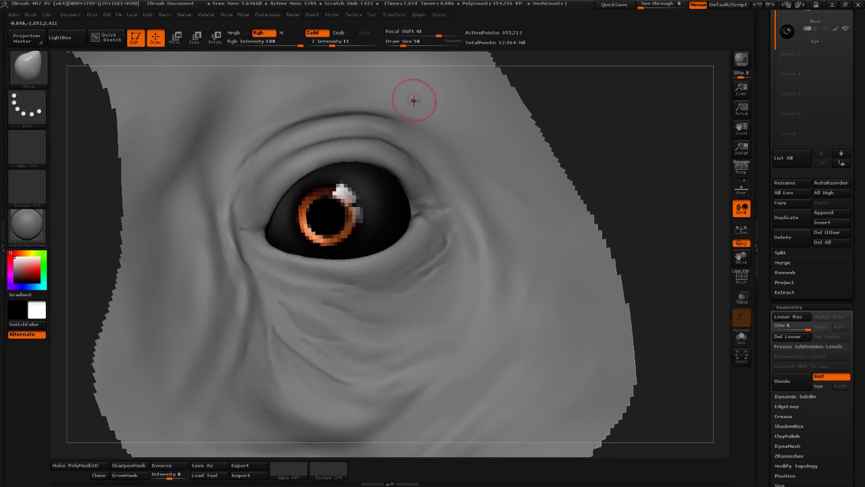
# Reduce the draw size to 37, refine the lower eyelid's rim and smooth it
pyautogui.moveTo(404, 46); pyautogui.dragTo(401, 45)
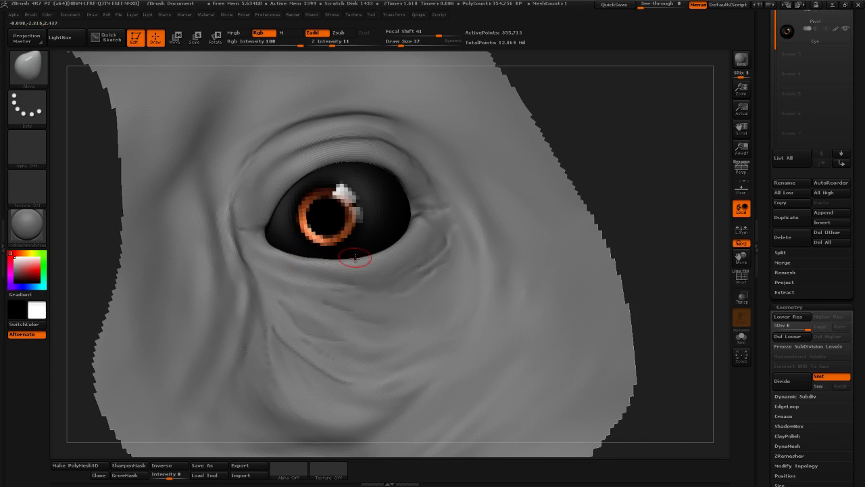
pyautogui.moveTo(614, 145)
pyautogui.mouseDown()
pyautogui.moveTo(645, 119)
pyautogui.moveTo(609, 142)
pyautogui.mouseUp()
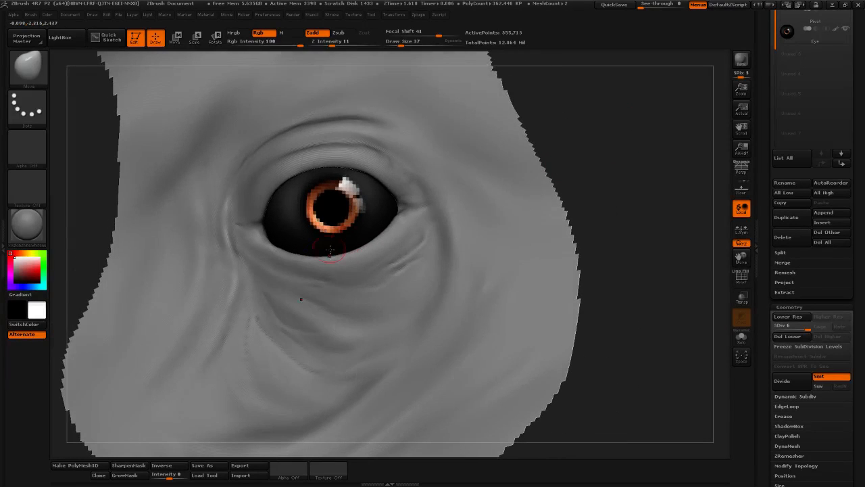
pyautogui.press('shift')
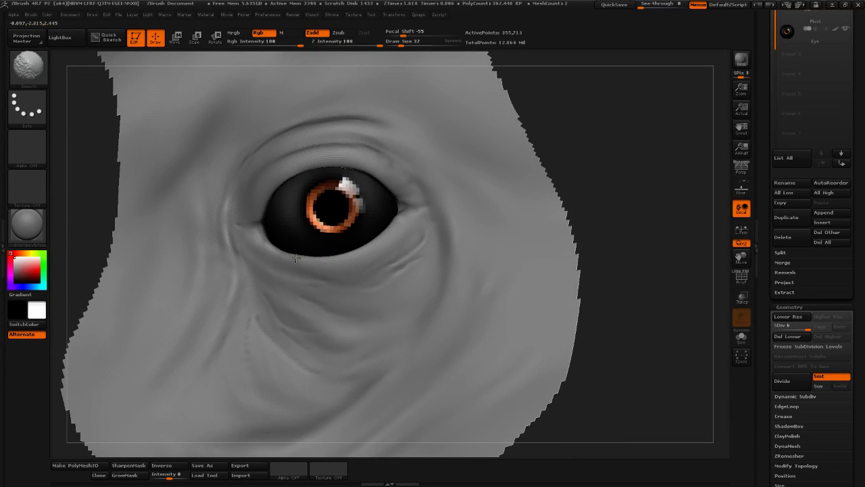
pyautogui.keyDown('shift'); pyautogui.moveTo(318, 261); pyautogui.dragTo(348, 255); pyautogui.keyUp('shift')
# Reshape the eyelids around the eyeball with the Move brush, enlarging the draw size to 62 and finally 126
pyautogui.click(406, 44)
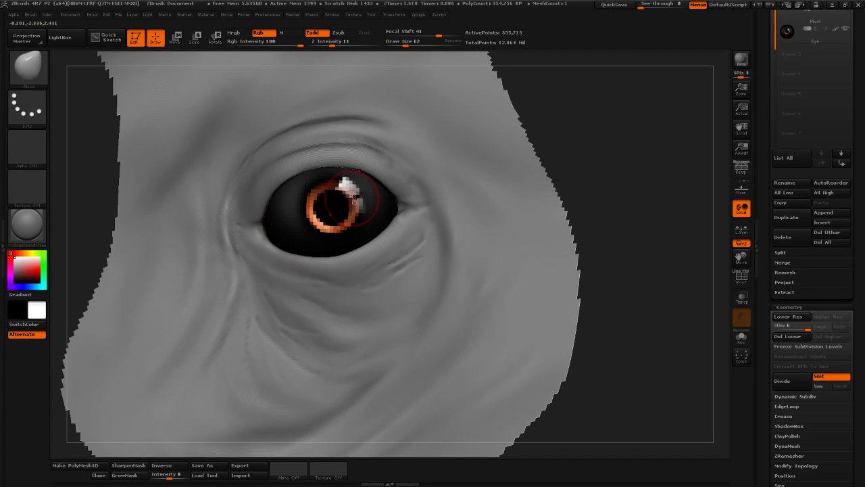
pyautogui.click(407, 44)
pyautogui.moveTo(516, 174)
pyautogui.mouseDown()
pyautogui.moveTo(669, 182)
pyautogui.moveTo(676, 195)
pyautogui.moveTo(694, 187)
pyautogui.moveTo(678, 189)
pyautogui.mouseUp()
pyautogui.click(413, 43)
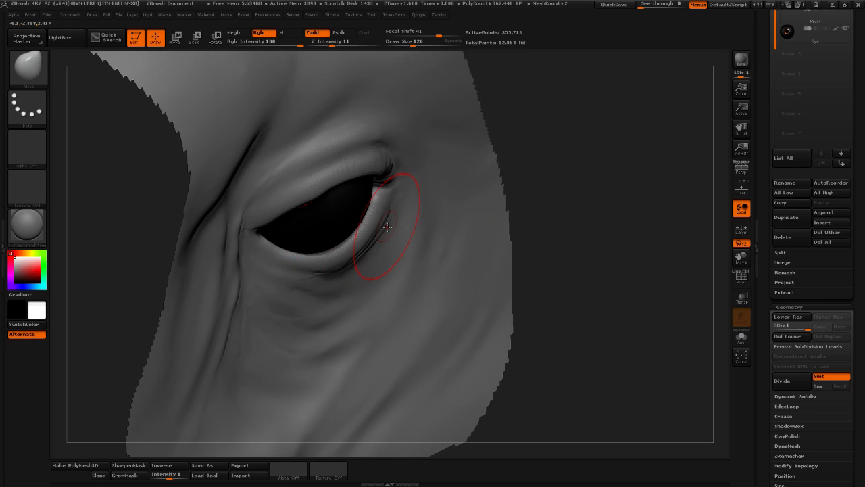
# Set the draw size to 105 and adjust the form of the upper eyelid and surrounding skin
pyautogui.click(417, 45)
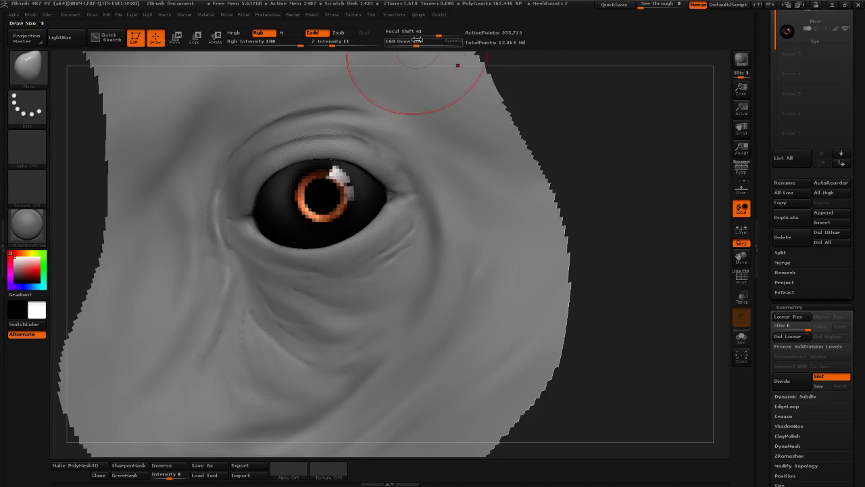
pyautogui.moveTo(417, 40); pyautogui.dragTo(411, 42)
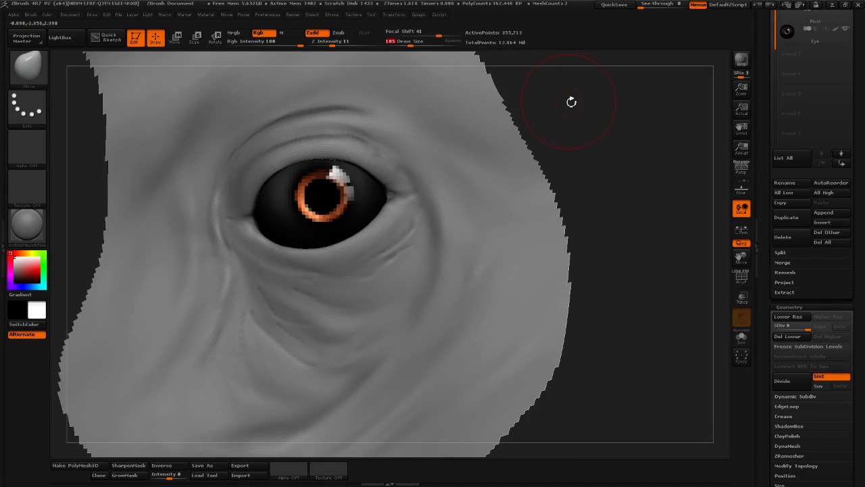
pyautogui.moveTo(570, 102)
pyautogui.mouseDown()
pyautogui.moveTo(557, 129)
pyautogui.moveTo(537, 132)
pyautogui.moveTo(566, 139)
pyautogui.moveTo(559, 152)
pyautogui.moveTo(538, 135)
pyautogui.mouseUp()
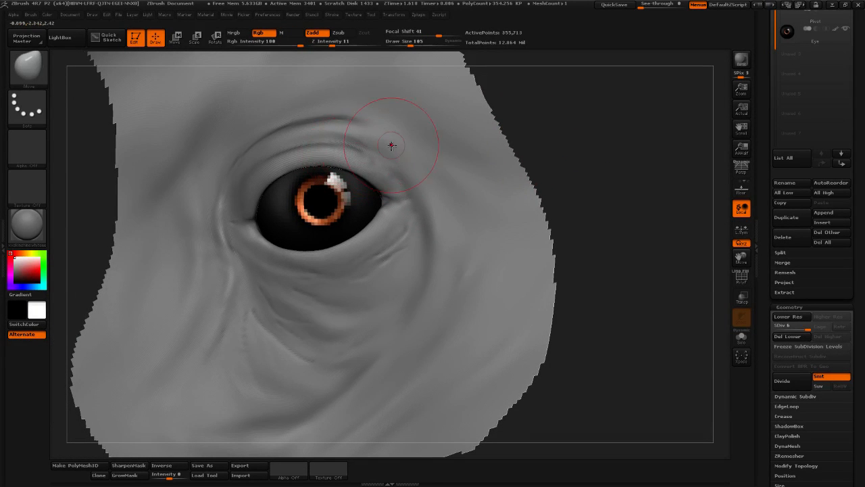
pyautogui.moveTo(588, 122); pyautogui.dragTo(566, 126)
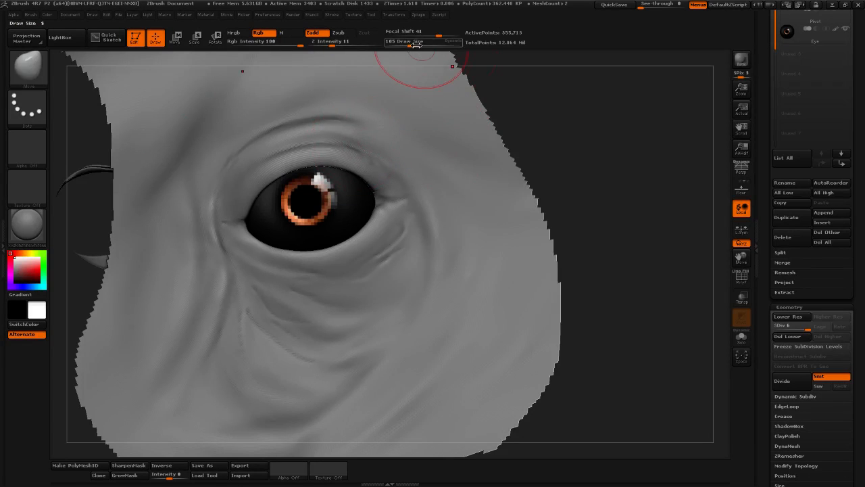
# Fine-tune the eyelid shape with the Move brush at draw size 65 and then 47
pyautogui.moveTo(411, 46); pyautogui.dragTo(408, 52)
pyautogui.moveTo(508, 82)
pyautogui.mouseDown()
pyautogui.moveTo(529, 75)
pyautogui.moveTo(547, 87)
pyautogui.moveTo(494, 113)
pyautogui.mouseUp()
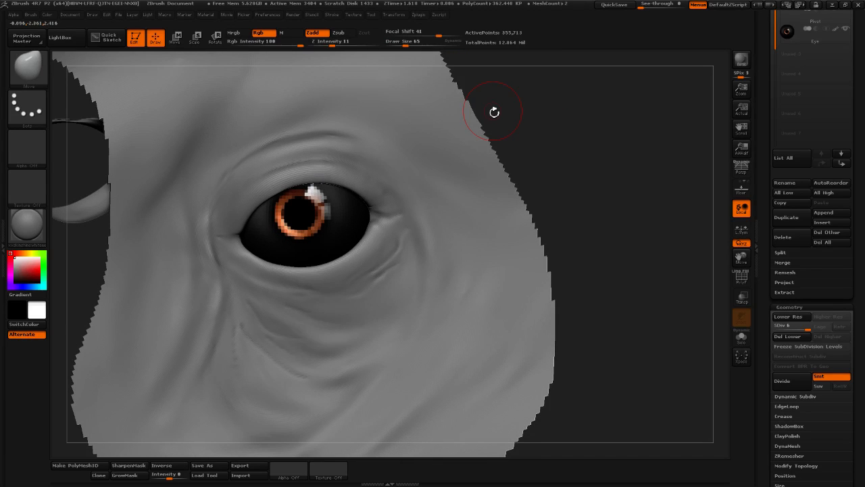
pyautogui.moveTo(408, 45); pyautogui.dragTo(402, 45)
pyautogui.moveTo(530, 130)
pyautogui.mouseDown()
pyautogui.moveTo(532, 141)
pyautogui.moveTo(538, 130)
pyautogui.mouseUp()
# Switch to the Standard2damir brush, set the draw size to 32 and refine the creases around the eye
pyautogui.click(27, 65)
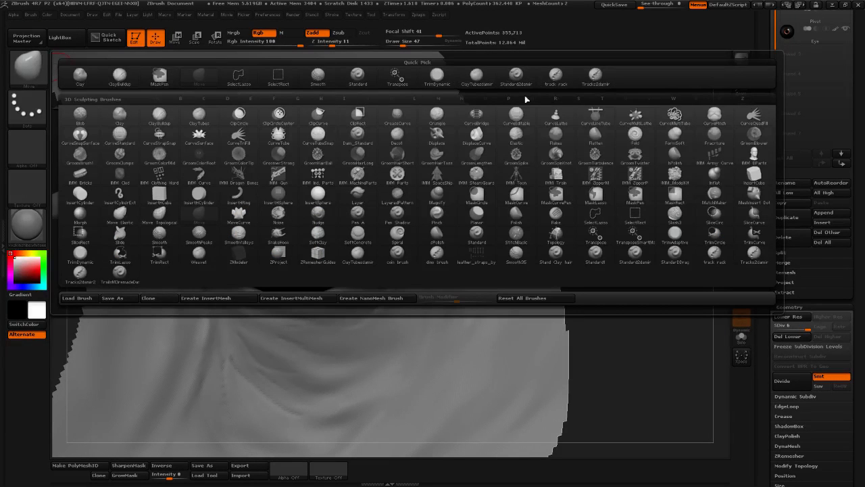
pyautogui.click(477, 75)
pyautogui.click(33, 68)
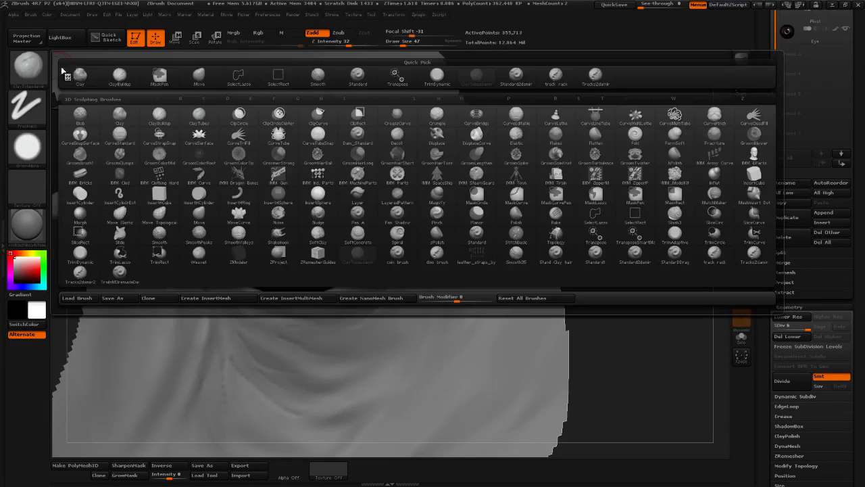
pyautogui.click(517, 78)
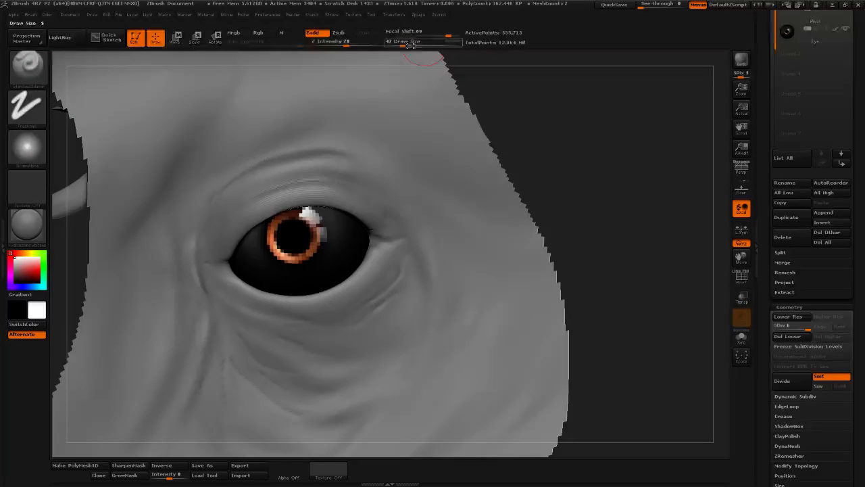
pyautogui.moveTo(483, 95); pyautogui.dragTo(554, 121)
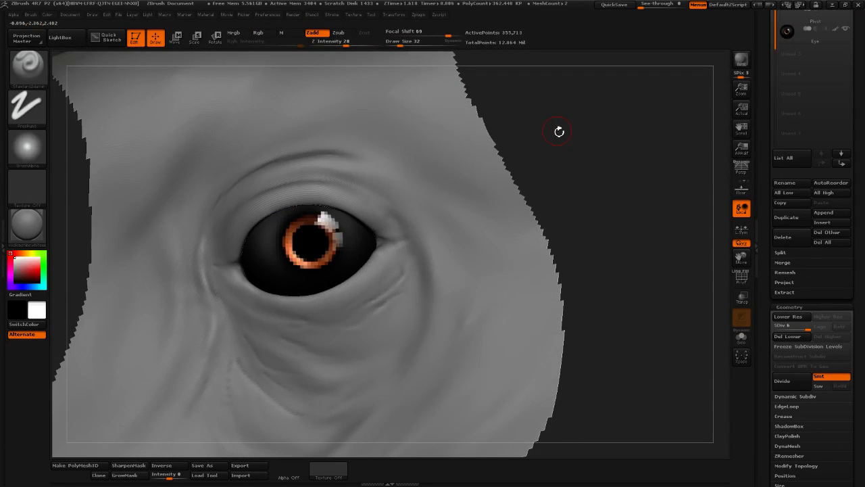
pyautogui.moveTo(548, 150); pyautogui.dragTo(586, 124)
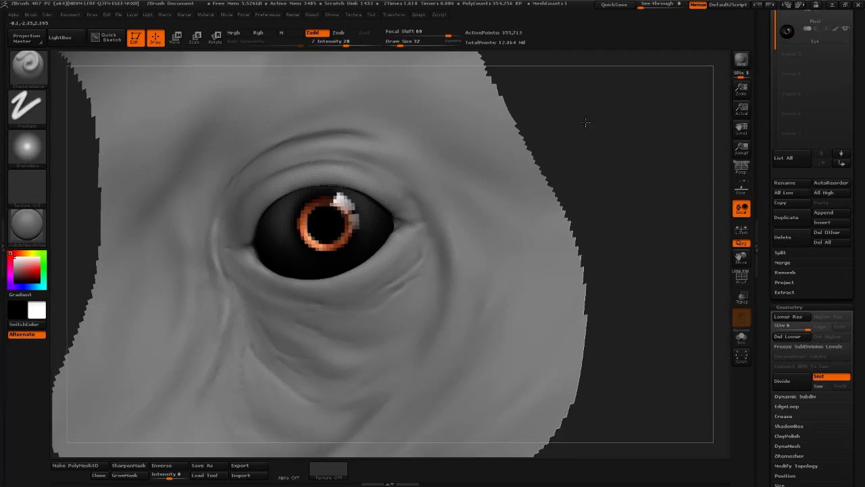
# Refine the folds around the eyelids with the Standard2damir brush, varying the draw size between 35 and 53
pyautogui.click(406, 45)
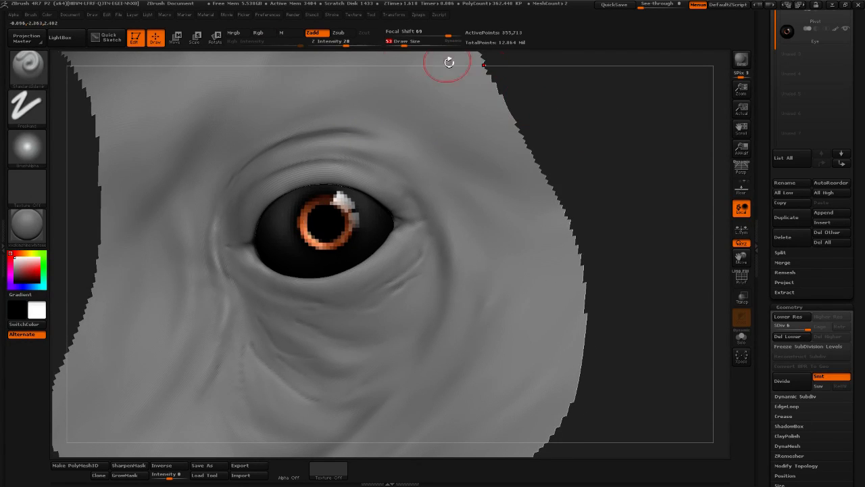
pyautogui.click(404, 43)
pyautogui.moveTo(541, 107); pyautogui.dragTo(565, 99)
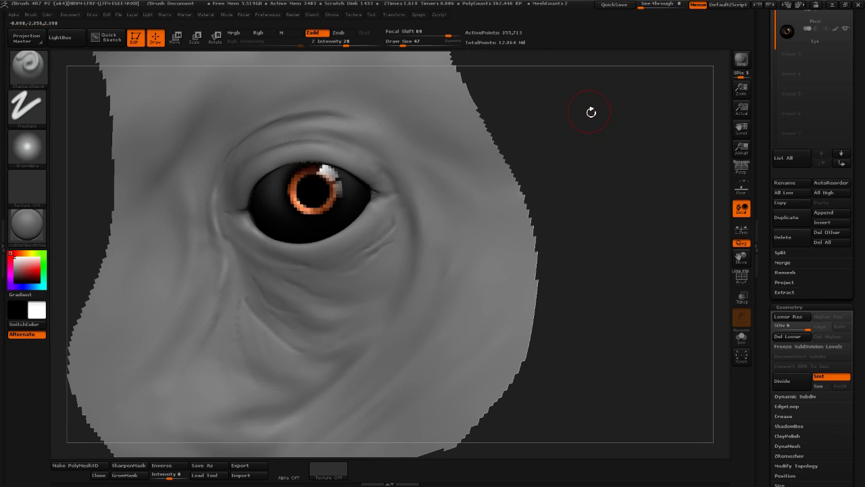
pyautogui.click(401, 44)
pyautogui.moveTo(558, 143)
pyautogui.keyDown('shift'); pyautogui.mouseDown()
pyautogui.moveTo(578, 157)
pyautogui.moveTo(588, 145)
pyautogui.moveTo(579, 144)
pyautogui.moveTo(613, 146)
pyautogui.moveTo(628, 164)
pyautogui.moveTo(630, 155)
pyautogui.mouseUp(); pyautogui.keyUp('shift')
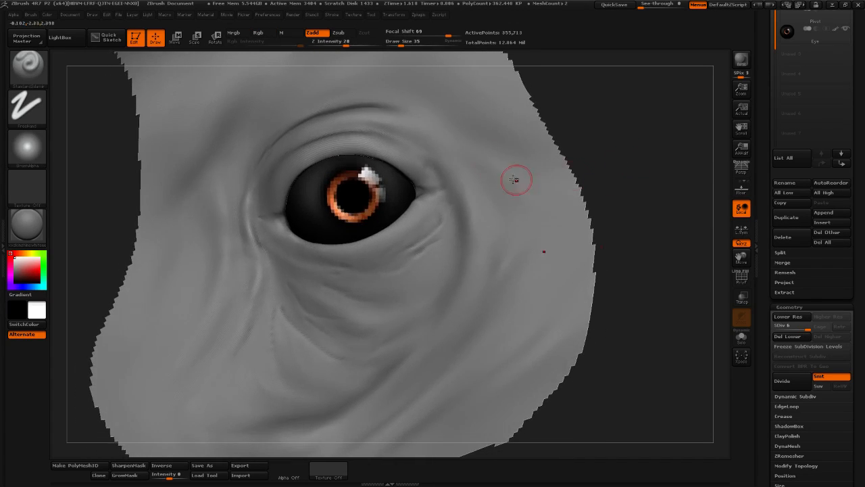
pyautogui.moveTo(404, 44); pyautogui.dragTo(402, 44)
pyautogui.moveTo(585, 106); pyautogui.dragTo(620, 146)
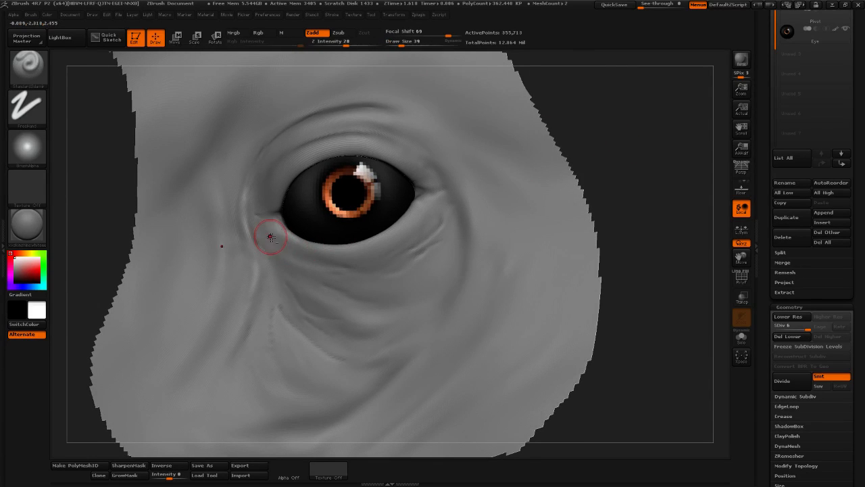
# Sculpt a long crease beneath the lower eyelid from the front to the back eye corner at draw size 37 and smooth it
pyautogui.moveTo(403, 44); pyautogui.dragTo(398, 44)
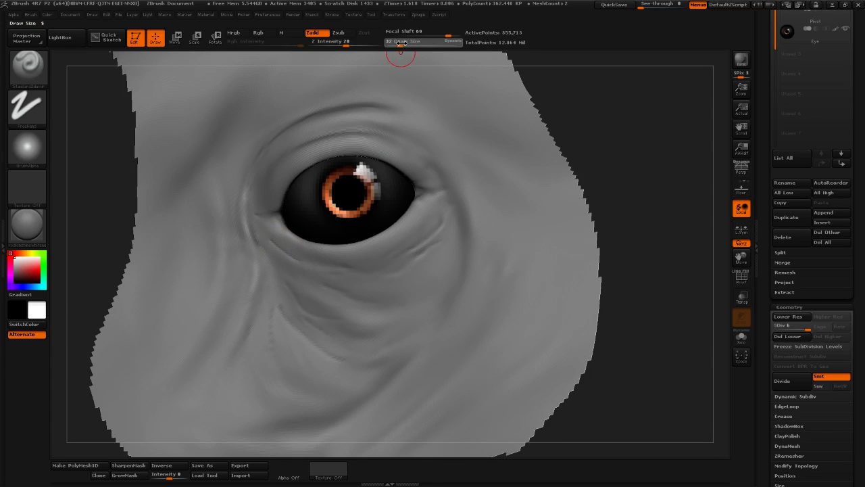
pyautogui.moveTo(534, 81); pyautogui.dragTo(556, 102)
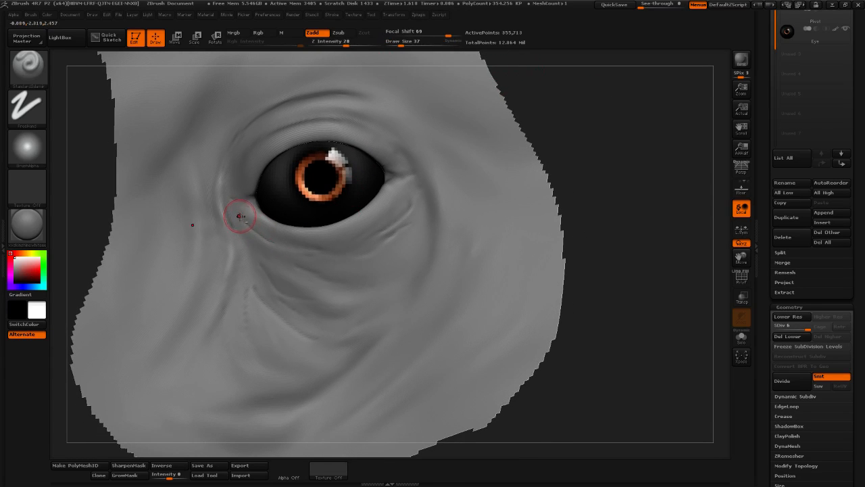
pyautogui.moveTo(240, 215)
pyautogui.mouseDown()
pyautogui.moveTo(280, 239)
pyautogui.moveTo(338, 243)
pyautogui.mouseUp()
pyautogui.moveTo(261, 231)
pyautogui.mouseDown()
pyautogui.moveTo(305, 245)
pyautogui.moveTo(376, 237)
pyautogui.moveTo(345, 237)
pyautogui.moveTo(407, 213)
pyautogui.moveTo(415, 196)
pyautogui.mouseUp()
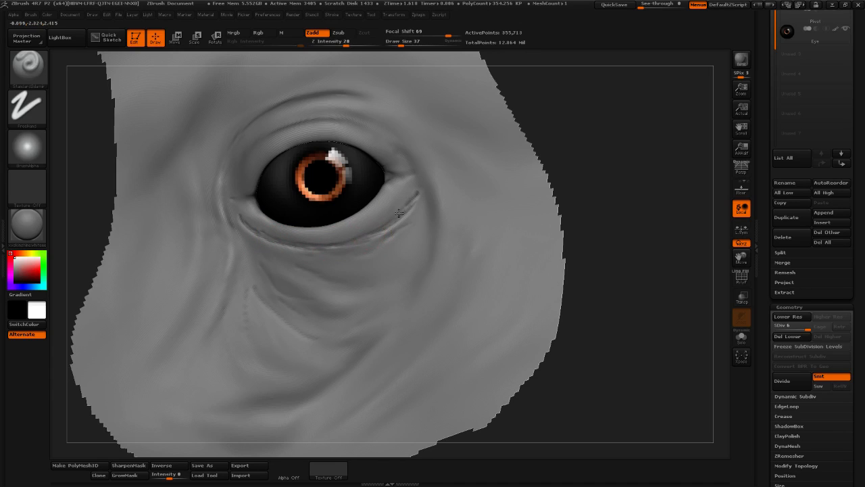
pyautogui.moveTo(368, 236); pyautogui.dragTo(413, 193)
pyautogui.press('shift')
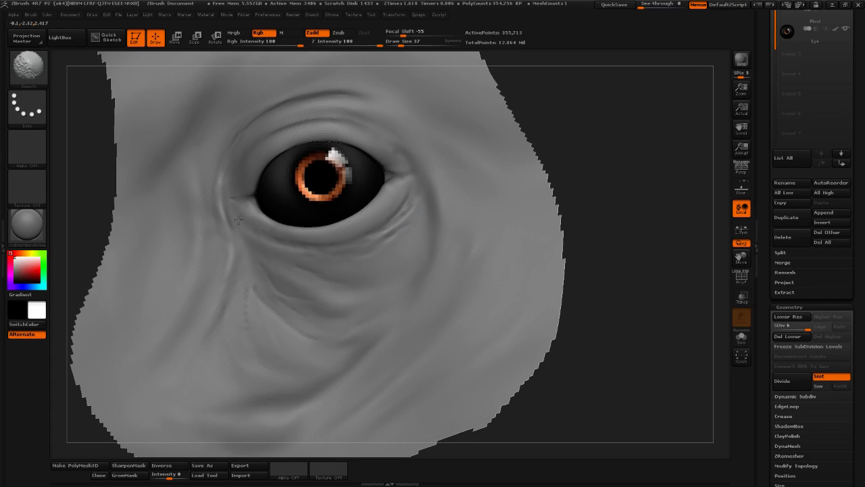
pyautogui.moveTo(238, 220)
pyautogui.keyDown('shift'); pyautogui.mouseDown()
pyautogui.moveTo(278, 243)
pyautogui.moveTo(278, 232)
pyautogui.moveTo(363, 238)
pyautogui.moveTo(407, 205)
pyautogui.mouseUp(); pyautogui.keyUp('shift')
pyautogui.press('shift')
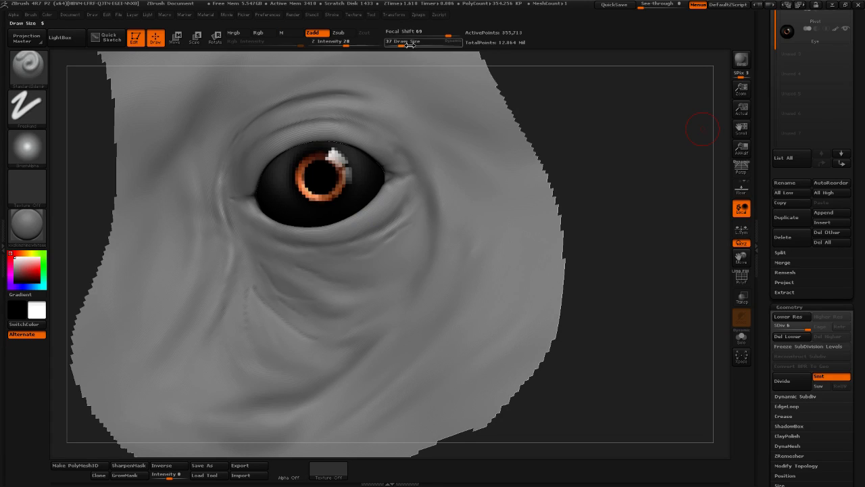
# Sculpt a fine crease along the upper eyelid toward the eye's back corner at draw size 37 and smooth it
pyautogui.moveTo(432, 41); pyautogui.dragTo(447, 40)
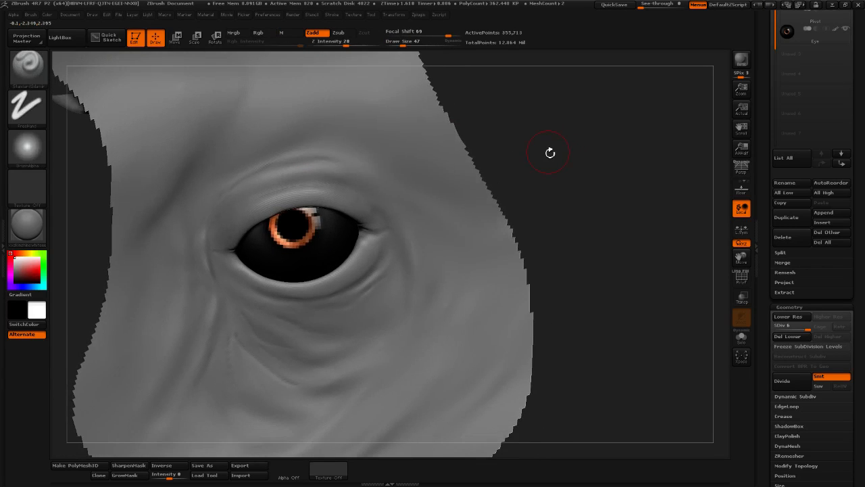
pyautogui.moveTo(551, 151)
pyautogui.mouseDown()
pyautogui.moveTo(585, 150)
pyautogui.moveTo(587, 162)
pyautogui.mouseUp()
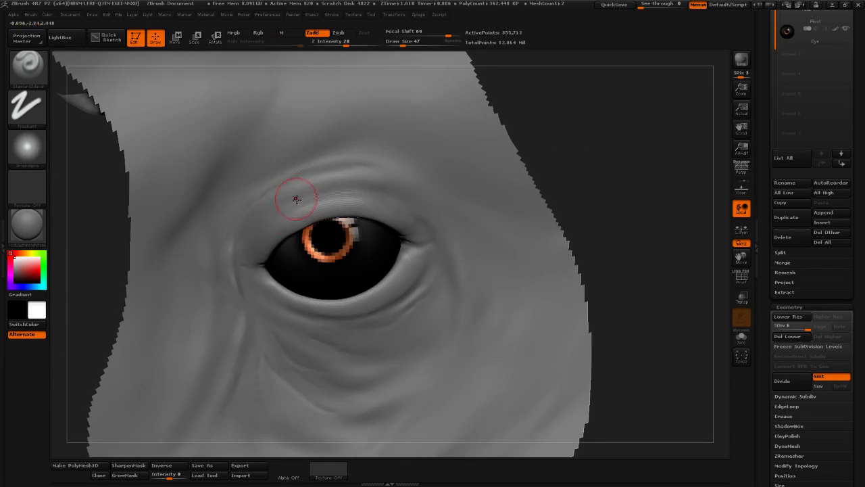
pyautogui.click(401, 45)
pyautogui.moveTo(553, 98); pyautogui.dragTo(572, 120)
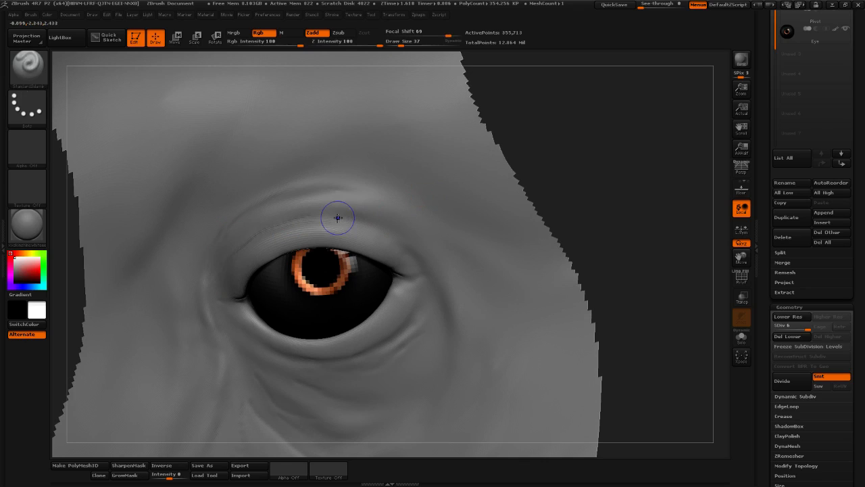
pyautogui.press('shift')
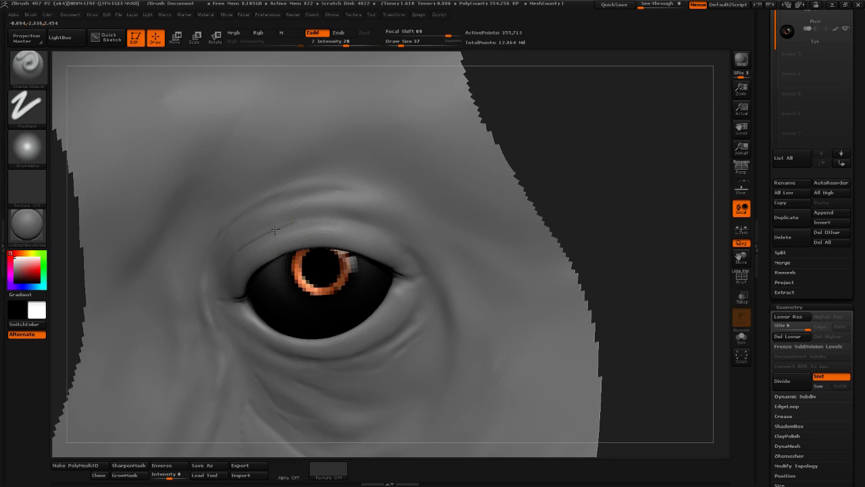
pyautogui.moveTo(275, 230)
pyautogui.mouseDown()
pyautogui.moveTo(329, 220)
pyautogui.moveTo(369, 227)
pyautogui.moveTo(270, 238)
pyautogui.mouseUp()
pyautogui.moveTo(579, 185); pyautogui.dragTo(575, 169)
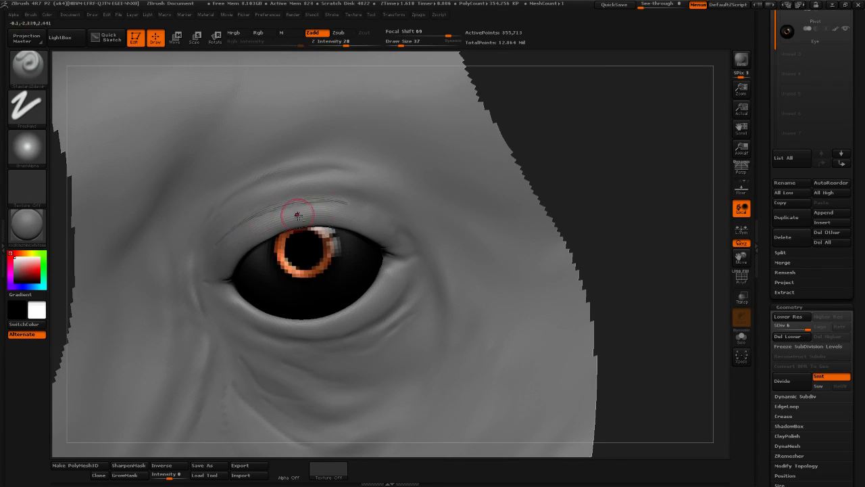
pyautogui.moveTo(327, 205); pyautogui.dragTo(408, 231)
pyautogui.press('shift')
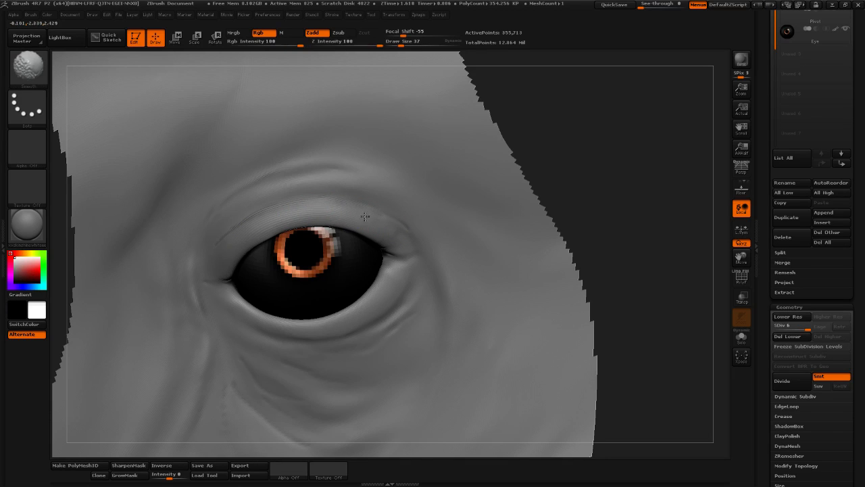
# Sculpt a short crease extending outward from the back eye corner at draw size 37
pyautogui.moveTo(647, 164)
pyautogui.mouseDown()
pyautogui.moveTo(605, 173)
pyautogui.moveTo(626, 168)
pyautogui.mouseUp()
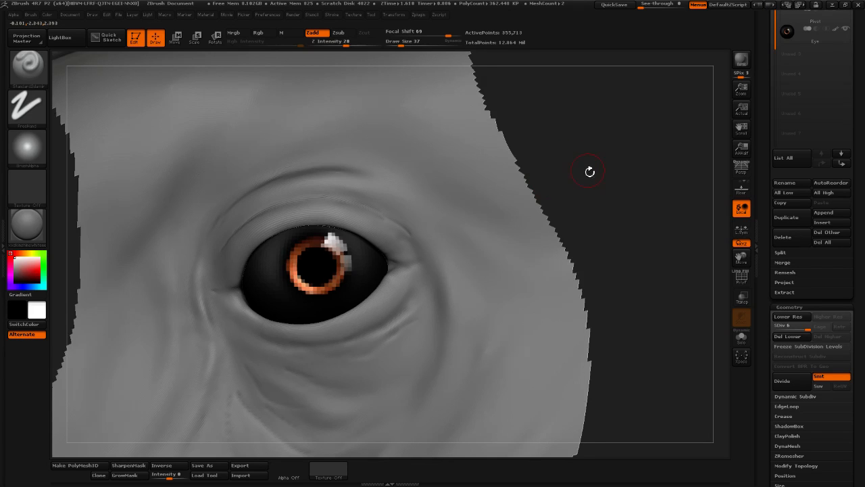
pyautogui.moveTo(589, 172)
pyautogui.mouseDown()
pyautogui.moveTo(585, 180)
pyautogui.moveTo(602, 181)
pyautogui.mouseUp()
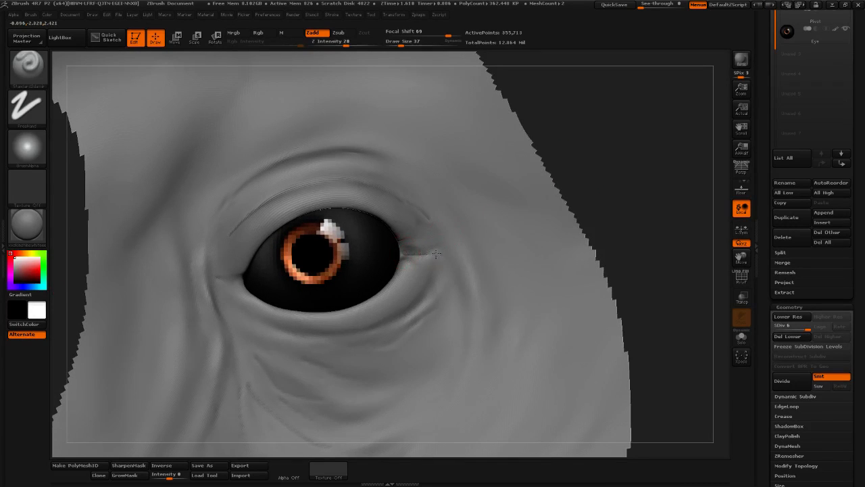
pyautogui.moveTo(437, 254); pyautogui.dragTo(447, 248)
# Set the draw size to 32, then sculpt and smooth a short crease at the front eye corner
pyautogui.moveTo(404, 45); pyautogui.dragTo(398, 45)
pyautogui.moveTo(557, 96); pyautogui.dragTo(571, 92)
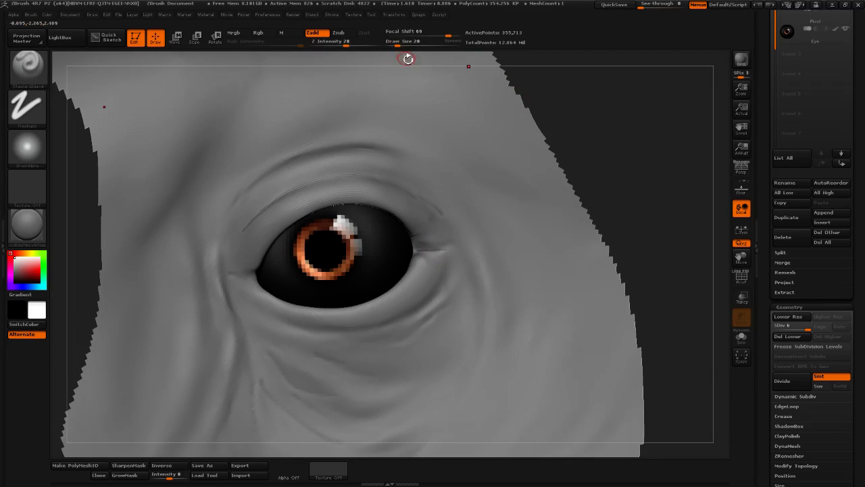
pyautogui.moveTo(397, 45); pyautogui.dragTo(401, 45)
pyautogui.moveTo(610, 108); pyautogui.dragTo(598, 119)
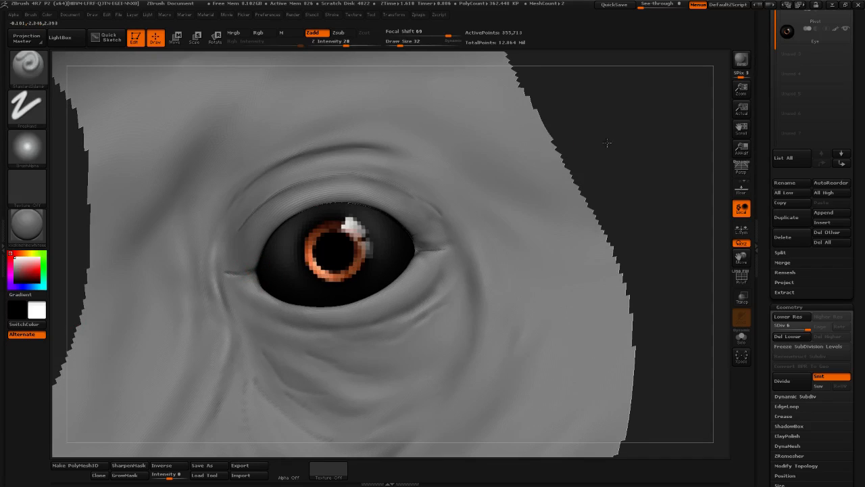
pyautogui.press('shift')
pyautogui.moveTo(618, 135); pyautogui.dragTo(611, 139)
pyautogui.press('shift')
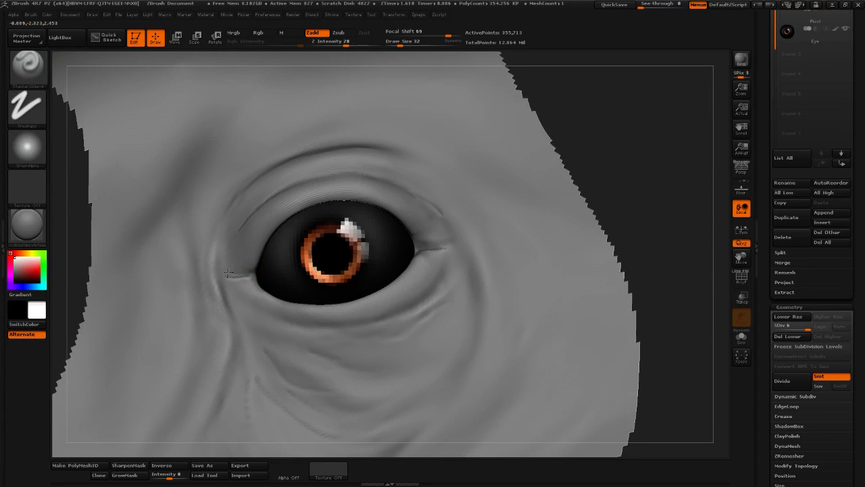
pyautogui.press('shift')
pyautogui.moveTo(250, 279)
pyautogui.keyDown('shift'); pyautogui.mouseDown()
pyautogui.moveTo(230, 290)
pyautogui.moveTo(243, 253)
pyautogui.moveTo(234, 272)
pyautogui.moveTo(247, 272)
pyautogui.moveTo(227, 261)
pyautogui.moveTo(247, 283)
pyautogui.moveTo(257, 280)
pyautogui.mouseUp(); pyautogui.keyUp('shift')
pyautogui.press('shift')
# Smooth the skin around the back eye corner and resculpt its short crease at draw size 32
pyautogui.moveTo(691, 127); pyautogui.dragTo(666, 146)
pyautogui.keyDown('alt'); pyautogui.moveTo(614, 192); pyautogui.dragTo(595, 160); pyautogui.keyUp('alt')
pyautogui.keyDown('shift'); pyautogui.moveTo(420, 223); pyautogui.dragTo(403, 228); pyautogui.keyUp('shift')
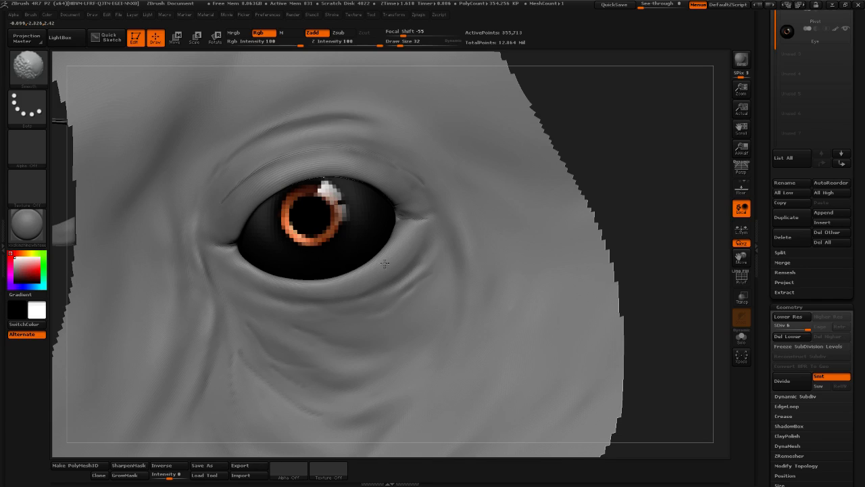
pyautogui.moveTo(411, 229)
pyautogui.keyDown('shift'); pyautogui.mouseDown()
pyautogui.moveTo(432, 217)
pyautogui.moveTo(424, 228)
pyautogui.mouseUp(); pyautogui.keyUp('shift')
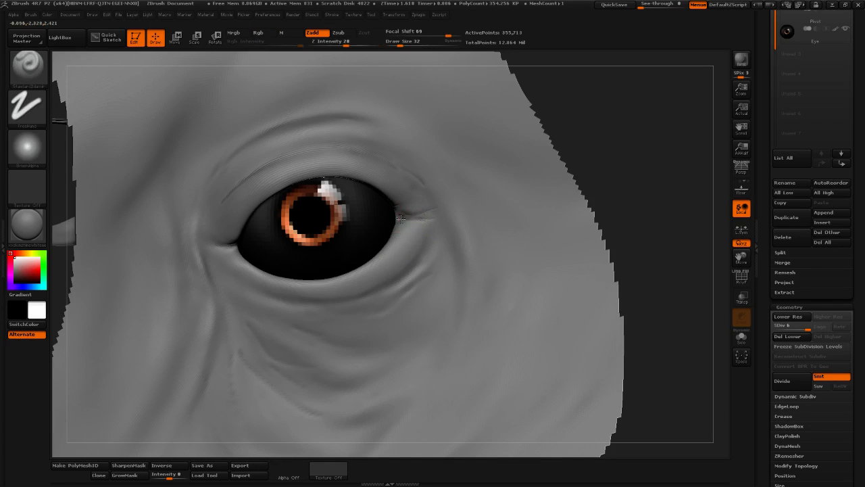
pyautogui.moveTo(407, 218); pyautogui.dragTo(420, 218)
pyautogui.moveTo(421, 215)
pyautogui.keyDown('shift'); pyautogui.mouseDown()
pyautogui.moveTo(437, 219)
pyautogui.moveTo(420, 228)
pyautogui.mouseUp(); pyautogui.keyUp('shift')
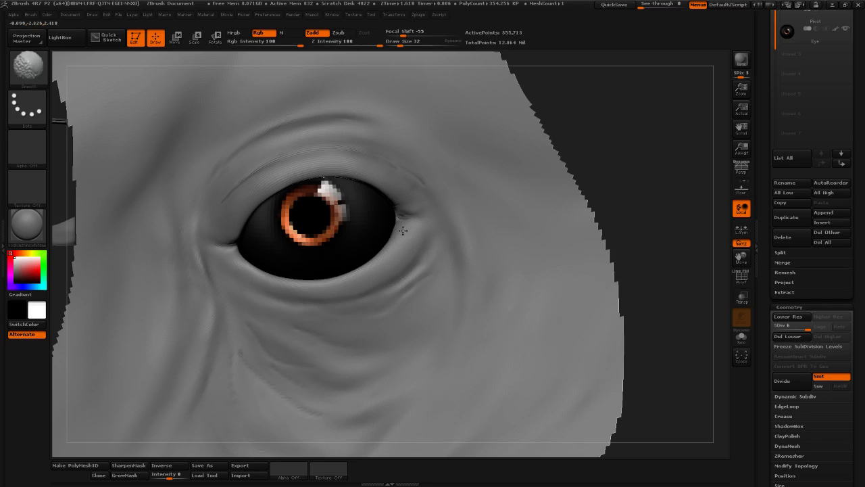
pyautogui.moveTo(593, 169)
pyautogui.mouseDown()
pyautogui.moveTo(663, 143)
pyautogui.moveTo(653, 164)
pyautogui.moveTo(610, 170)
pyautogui.mouseUp()
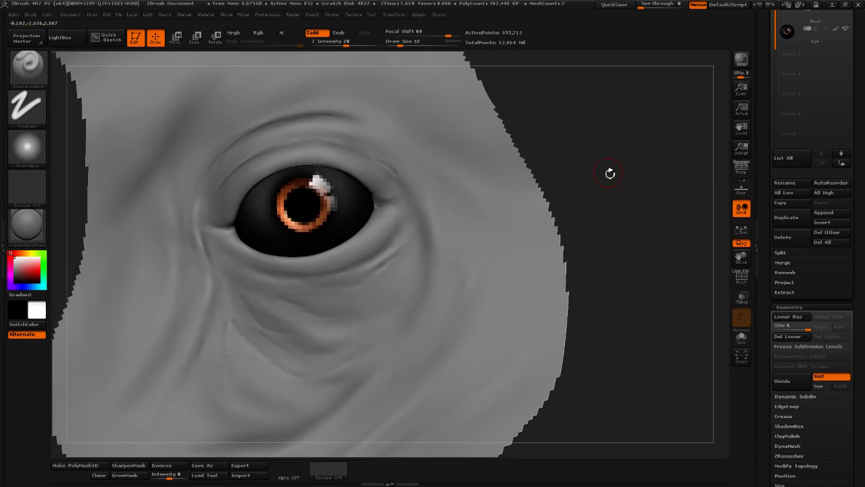
# Sculpt a fine crease beneath the lower eyelid from the front toward the back eye corner and smooth its rear end
pyautogui.moveTo(226, 255)
pyautogui.mouseDown()
pyautogui.moveTo(290, 272)
pyautogui.moveTo(348, 267)
pyautogui.moveTo(388, 242)
pyautogui.moveTo(301, 265)
pyautogui.mouseUp()
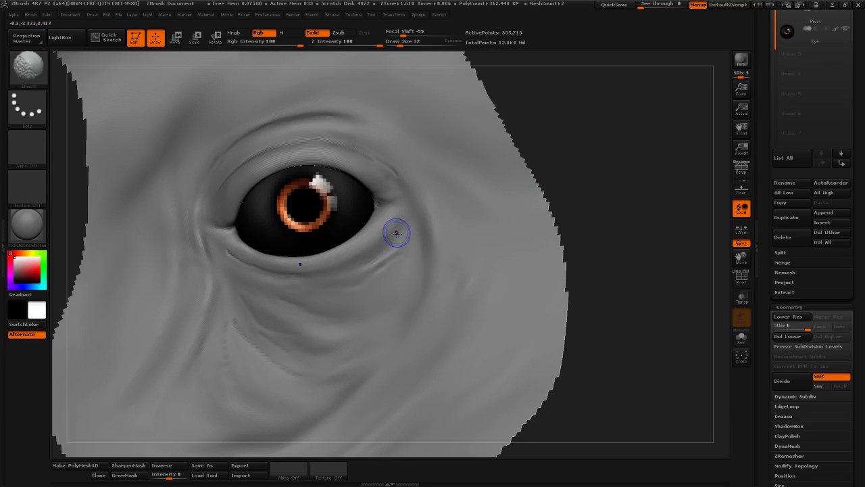
pyautogui.moveTo(371, 252); pyautogui.dragTo(397, 215)
pyautogui.moveTo(399, 214); pyautogui.dragTo(346, 263)
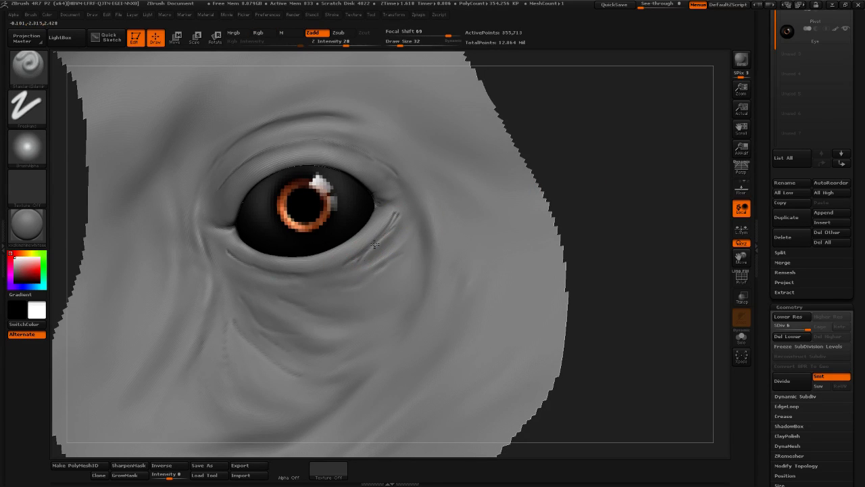
pyautogui.keyDown('shift'); pyautogui.moveTo(396, 220); pyautogui.dragTo(402, 210); pyautogui.keyUp('shift')
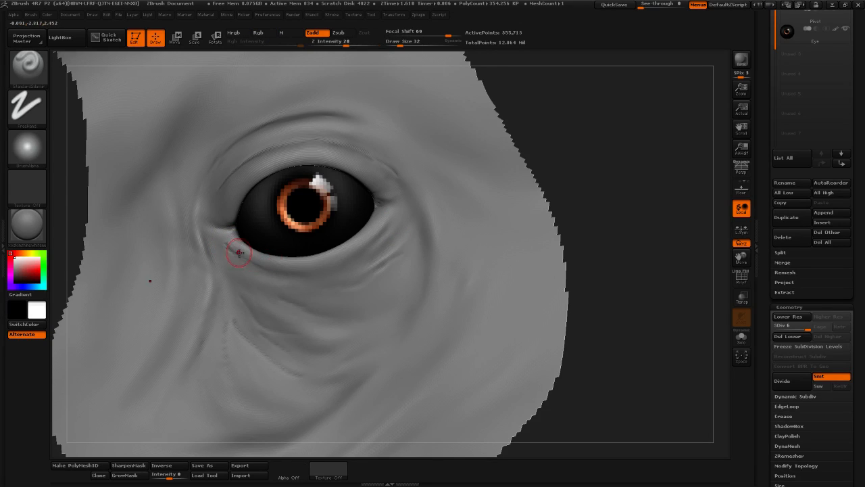
pyautogui.moveTo(263, 267)
pyautogui.mouseDown()
pyautogui.moveTo(319, 271)
pyautogui.moveTo(363, 255)
pyautogui.mouseUp()
pyautogui.moveTo(598, 162); pyautogui.dragTo(576, 165)
pyautogui.keyDown('shift'); pyautogui.moveTo(374, 239); pyautogui.dragTo(389, 221); pyautogui.keyUp('shift')
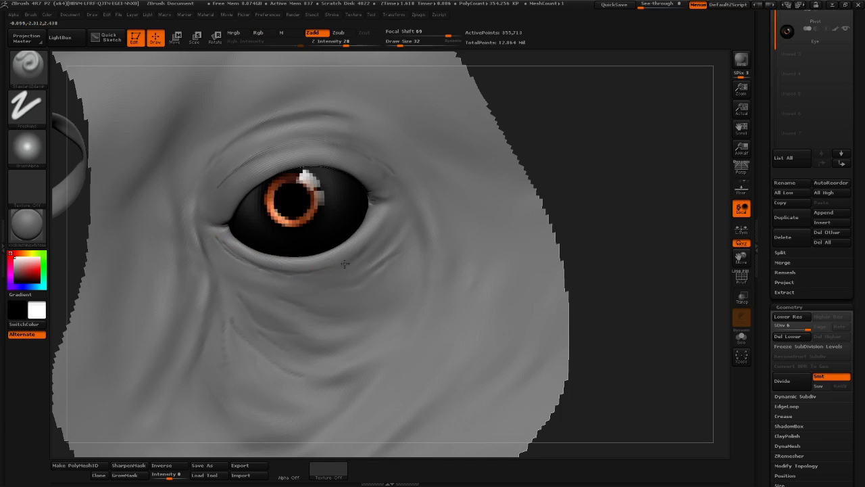
# Deepen the crease beneath the middle of the lower eyelid and smooth it toward both eye corners
pyautogui.moveTo(314, 269)
pyautogui.mouseDown()
pyautogui.moveTo(346, 265)
pyautogui.moveTo(375, 243)
pyautogui.moveTo(348, 266)
pyautogui.mouseUp()
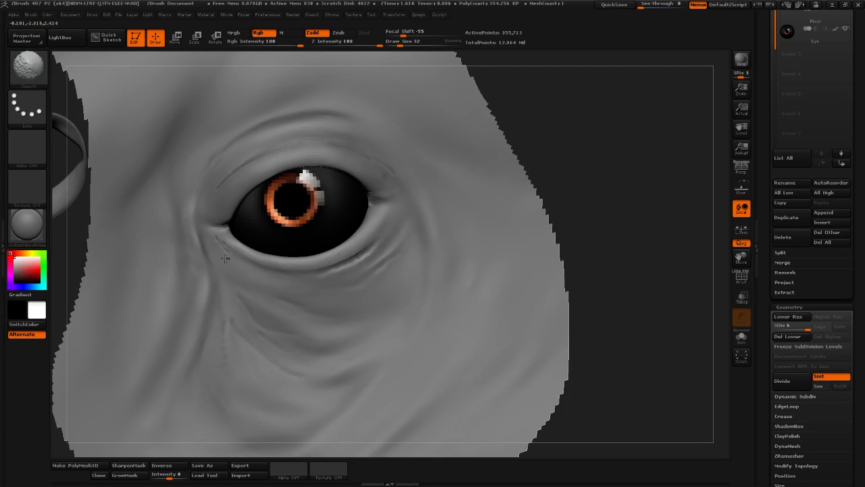
pyautogui.keyDown('shift'); pyautogui.moveTo(225, 259); pyautogui.dragTo(219, 243); pyautogui.keyUp('shift')
pyautogui.moveTo(343, 267)
pyautogui.keyDown('shift'); pyautogui.mouseDown()
pyautogui.moveTo(385, 243)
pyautogui.moveTo(358, 257)
pyautogui.moveTo(396, 206)
pyautogui.moveTo(363, 248)
pyautogui.mouseUp(); pyautogui.keyUp('shift')
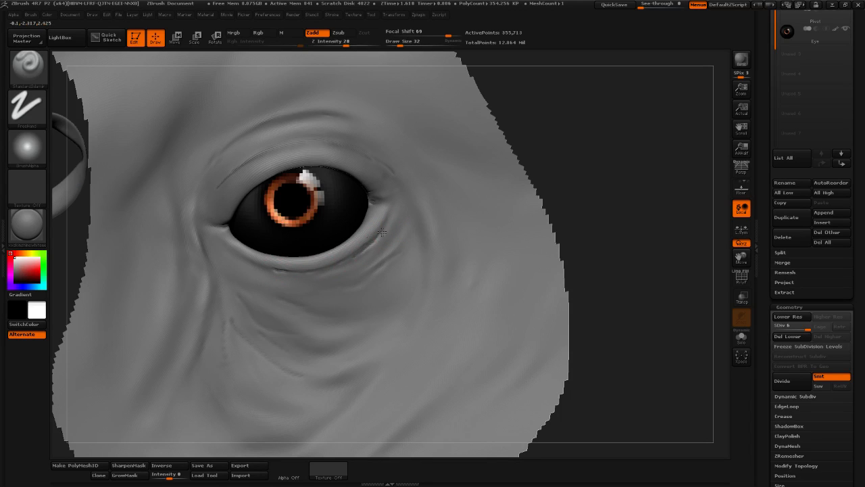
pyautogui.press('shift')
pyautogui.keyDown('shift'); pyautogui.moveTo(394, 209); pyautogui.dragTo(389, 230); pyautogui.keyUp('shift')
# Carve the back eye corner's crease deeper with short strokes at draw size 32, working from several angles
pyautogui.moveTo(567, 125)
pyautogui.keyDown('alt'); pyautogui.mouseDown()
pyautogui.moveTo(531, 162)
pyautogui.moveTo(543, 163)
pyautogui.mouseUp(); pyautogui.keyUp('alt')
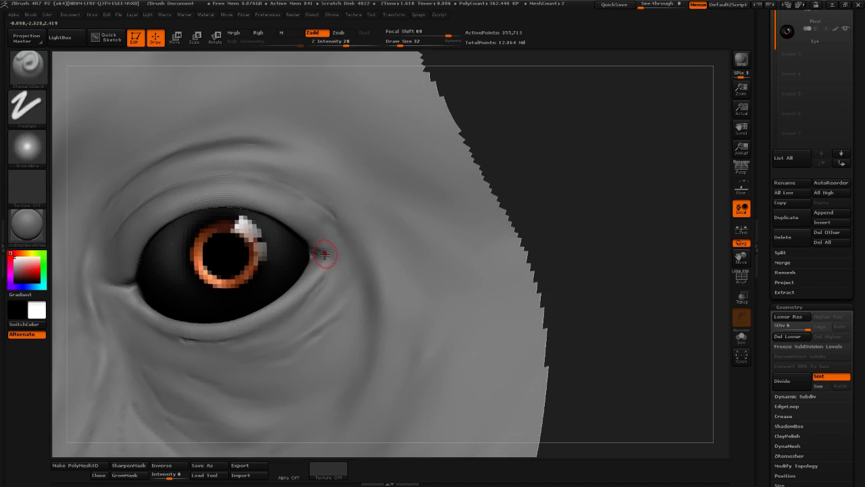
pyautogui.moveTo(320, 257); pyautogui.dragTo(330, 256)
pyautogui.moveTo(617, 158); pyautogui.dragTo(569, 174)
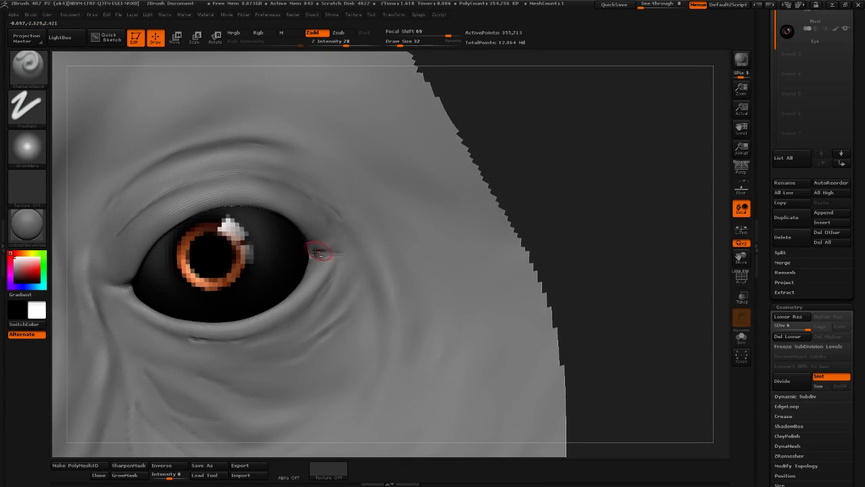
pyautogui.moveTo(311, 251)
pyautogui.mouseDown()
pyautogui.moveTo(332, 252)
pyautogui.moveTo(321, 256)
pyautogui.mouseUp()
pyautogui.moveTo(589, 178)
pyautogui.mouseDown()
pyautogui.moveTo(541, 162)
pyautogui.moveTo(545, 149)
pyautogui.mouseUp()
pyautogui.moveTo(328, 238); pyautogui.dragTo(329, 236)
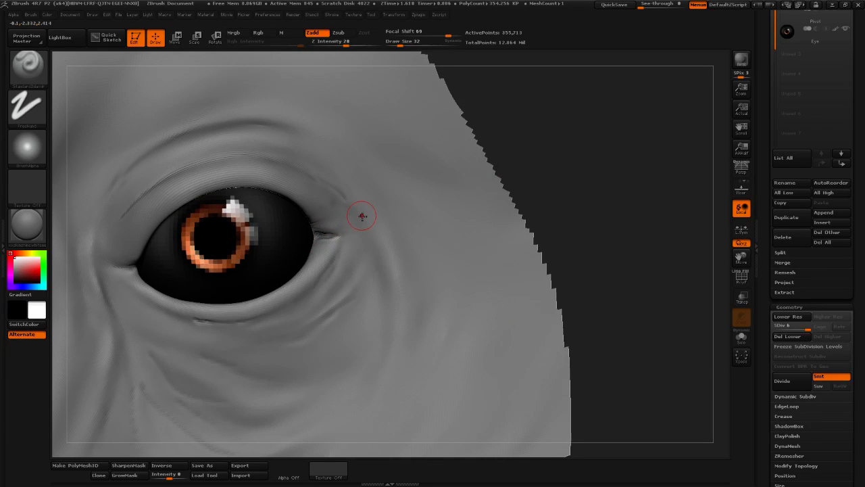
# Soften the back eye corner, redefine its crease and smooth the skin just below it
pyautogui.moveTo(582, 194); pyautogui.dragTo(569, 174)
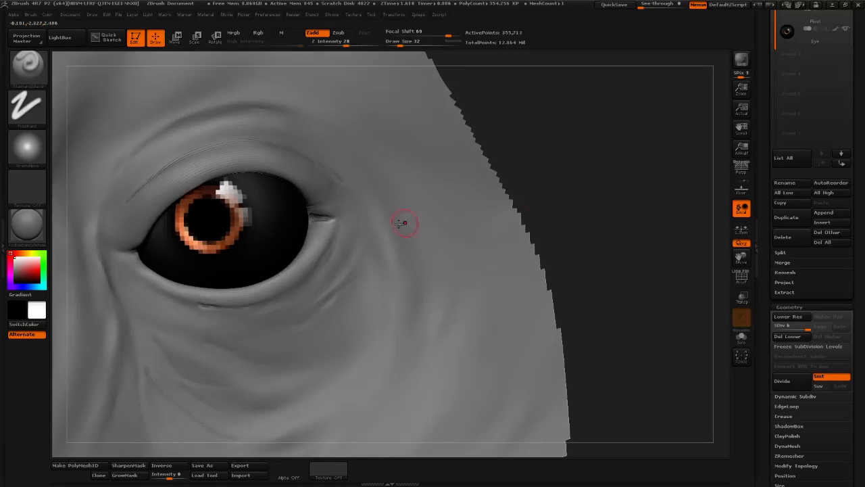
pyautogui.keyDown('shift'); pyautogui.moveTo(328, 220); pyautogui.dragTo(317, 226); pyautogui.keyUp('shift')
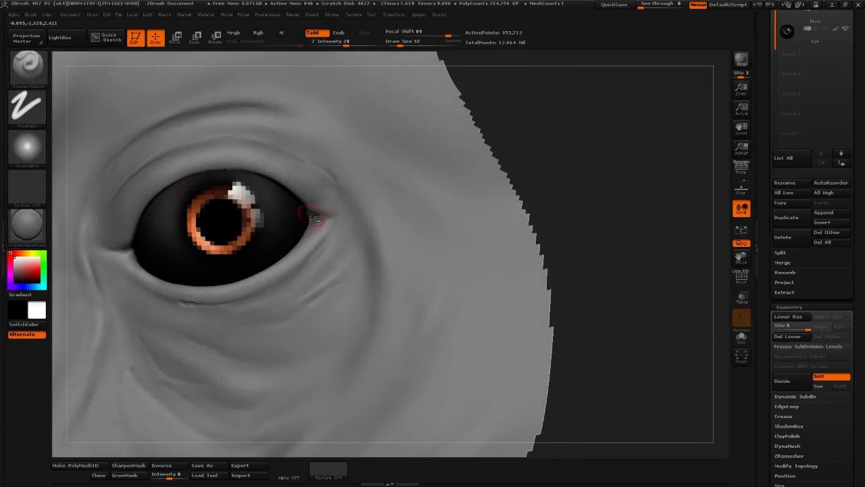
pyautogui.moveTo(312, 216); pyautogui.dragTo(331, 217)
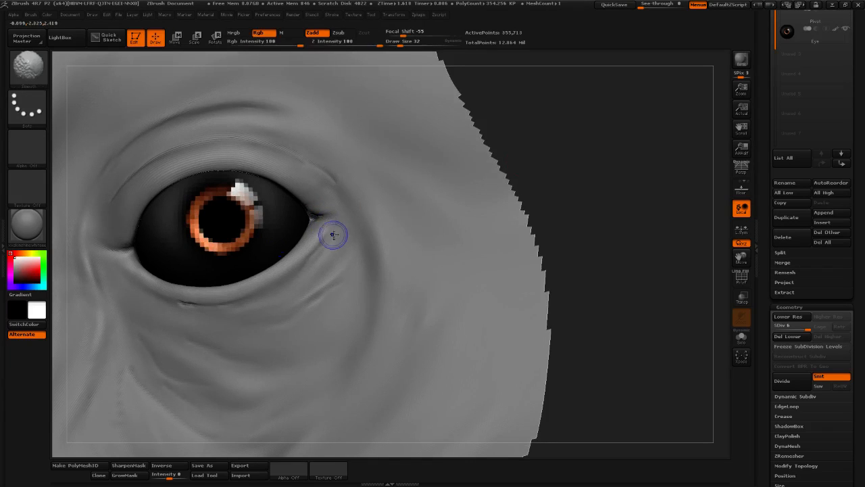
pyautogui.keyDown('shift'); pyautogui.moveTo(334, 236); pyautogui.dragTo(346, 238); pyautogui.keyUp('shift')
pyautogui.moveTo(601, 162)
pyautogui.mouseDown()
pyautogui.moveTo(624, 153)
pyautogui.moveTo(589, 155)
pyautogui.mouseUp()
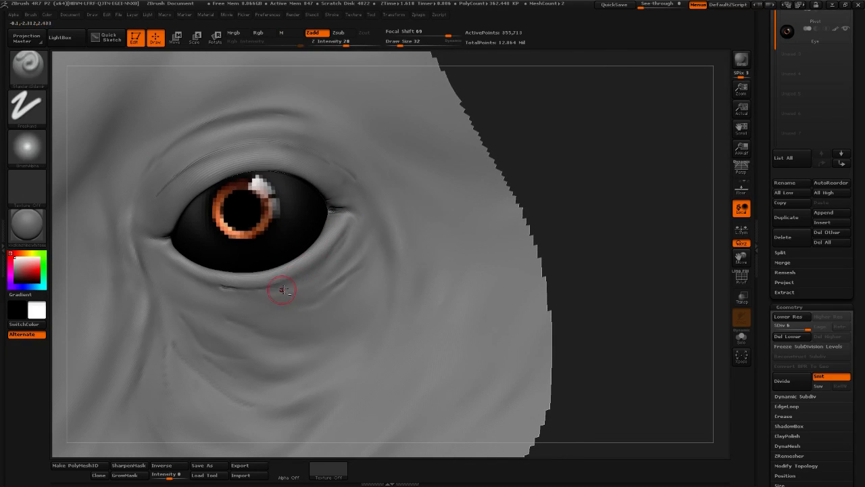
# Sculpt a crease from beneath the lower eyelid's middle up to the back eye corner and smooth it
pyautogui.keyDown('alt'); pyautogui.moveTo(283, 290); pyautogui.dragTo(341, 245); pyautogui.keyUp('alt')
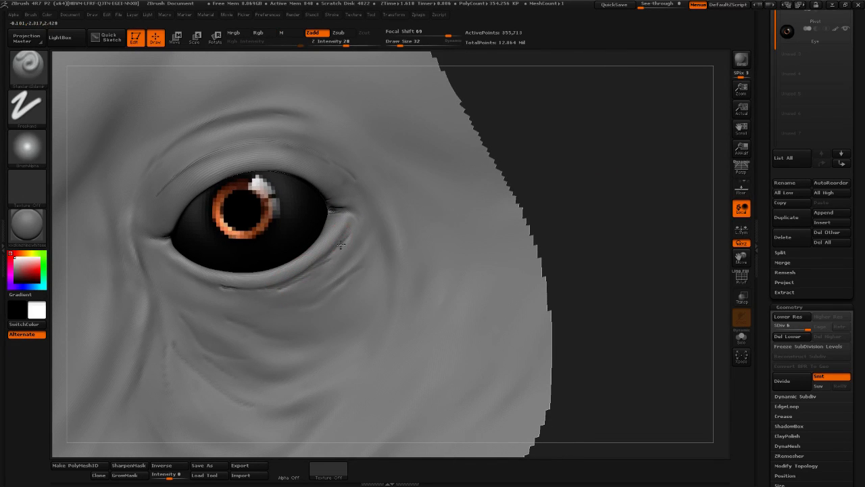
pyautogui.press('shift')
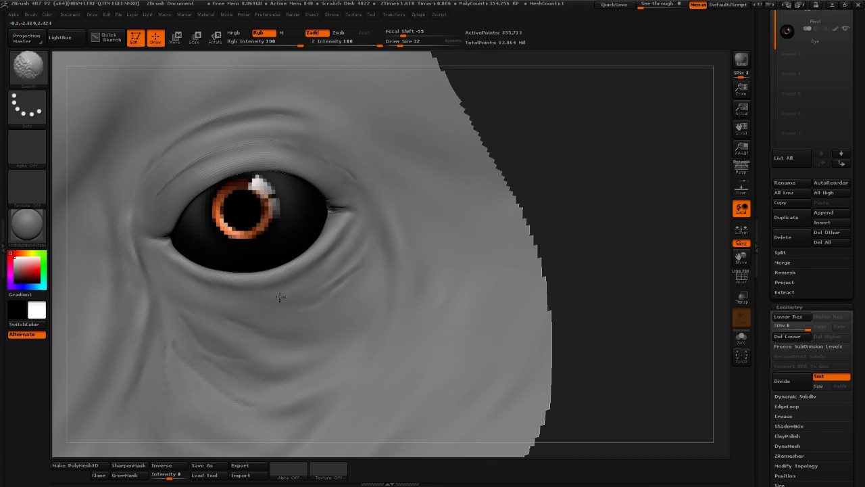
pyautogui.moveTo(280, 296)
pyautogui.keyDown('shift'); pyautogui.mouseDown()
pyautogui.moveTo(284, 276)
pyautogui.moveTo(324, 241)
pyautogui.mouseUp(); pyautogui.keyUp('shift')
pyautogui.moveTo(575, 155)
pyautogui.mouseDown()
pyautogui.moveTo(569, 147)
pyautogui.moveTo(618, 143)
pyautogui.moveTo(641, 153)
pyautogui.moveTo(624, 136)
pyautogui.mouseUp()
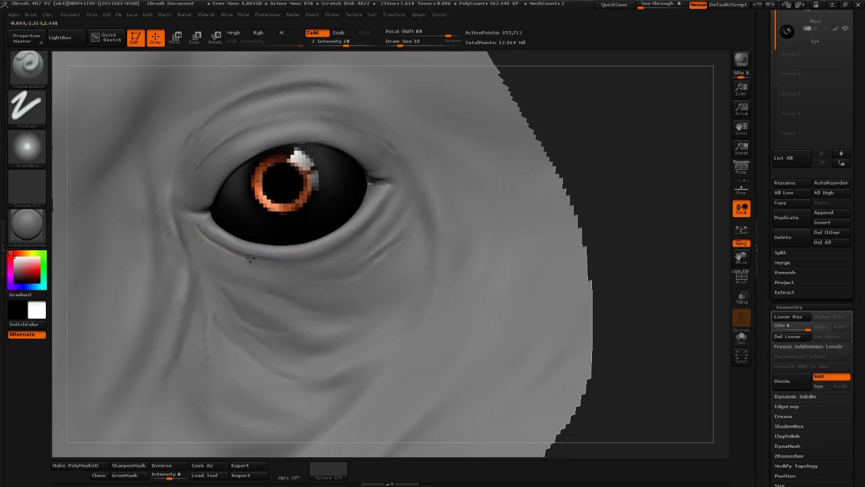
# Extend the crease under the lower eyelid's middle at draw size 32, smooth it and refine its end near the back corner
pyautogui.moveTo(296, 262); pyautogui.dragTo(326, 259)
pyautogui.moveTo(593, 162); pyautogui.dragTo(608, 170)
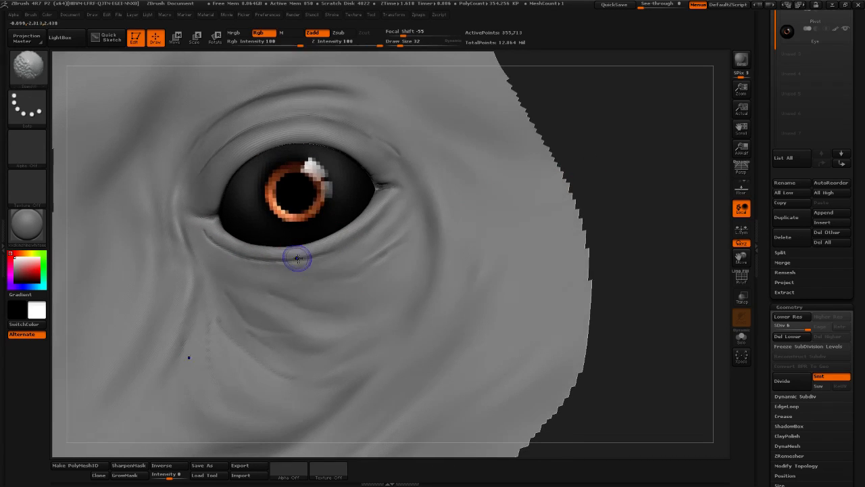
pyautogui.keyDown('shift'); pyautogui.moveTo(299, 258); pyautogui.dragTo(340, 250); pyautogui.keyUp('shift')
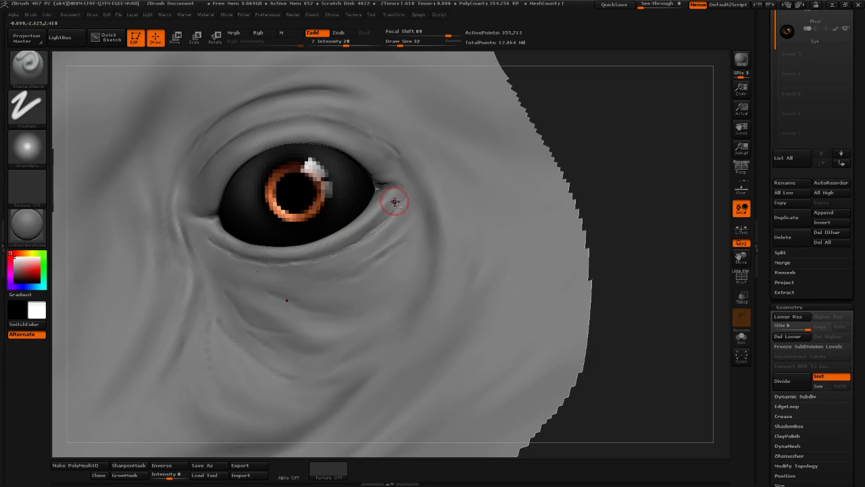
pyautogui.moveTo(392, 198)
pyautogui.mouseDown()
pyautogui.moveTo(358, 227)
pyautogui.moveTo(387, 203)
pyautogui.mouseUp()
pyautogui.press('shift')
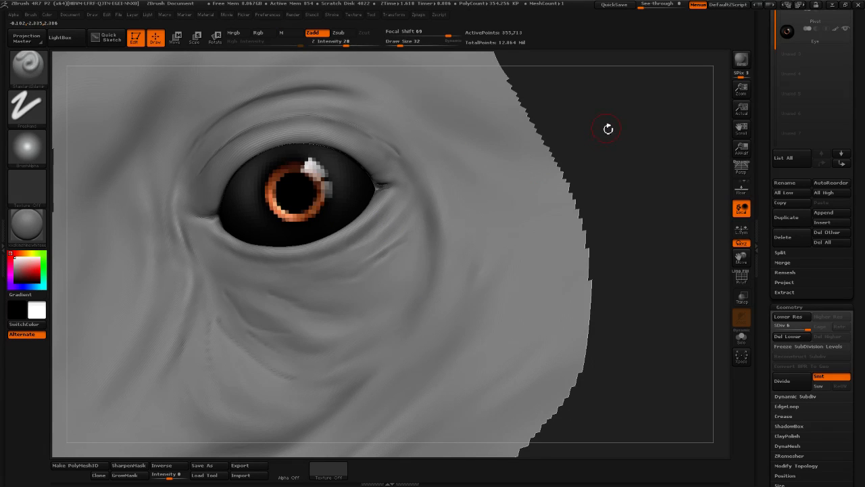
# Smooth the front part of the upper eyelid fold above the front eye corner
pyautogui.moveTo(608, 130)
pyautogui.mouseDown()
pyautogui.moveTo(599, 122)
pyautogui.moveTo(629, 139)
pyautogui.moveTo(618, 134)
pyautogui.moveTo(627, 126)
pyautogui.moveTo(529, 145)
pyautogui.mouseUp()
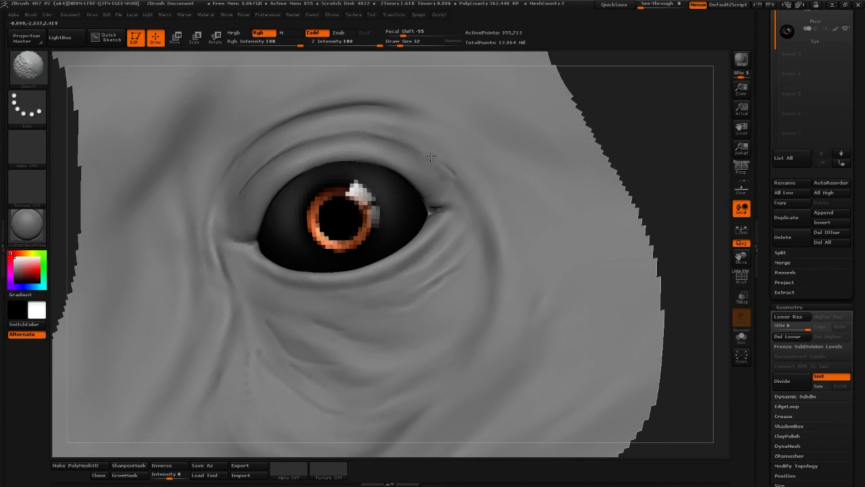
pyautogui.moveTo(649, 129)
pyautogui.mouseDown()
pyautogui.moveTo(672, 121)
pyautogui.moveTo(635, 130)
pyautogui.mouseUp()
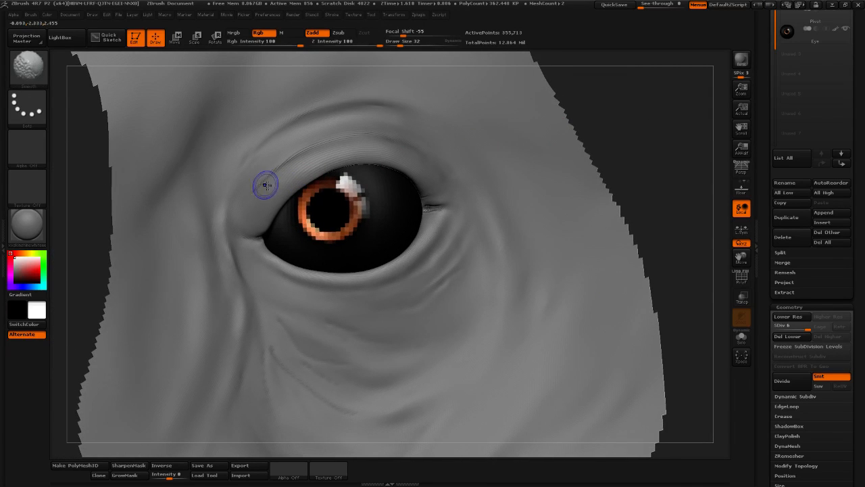
pyautogui.keyDown('shift'); pyautogui.moveTo(267, 186); pyautogui.dragTo(277, 174); pyautogui.keyUp('shift')
pyautogui.moveTo(651, 113); pyautogui.dragTo(637, 121)
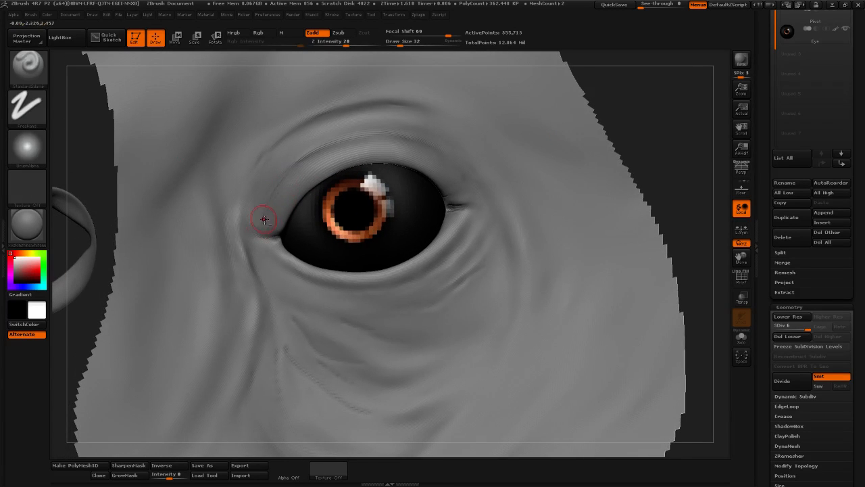
pyautogui.moveTo(644, 130)
pyautogui.mouseDown()
pyautogui.moveTo(632, 139)
pyautogui.moveTo(585, 139)
pyautogui.mouseUp()
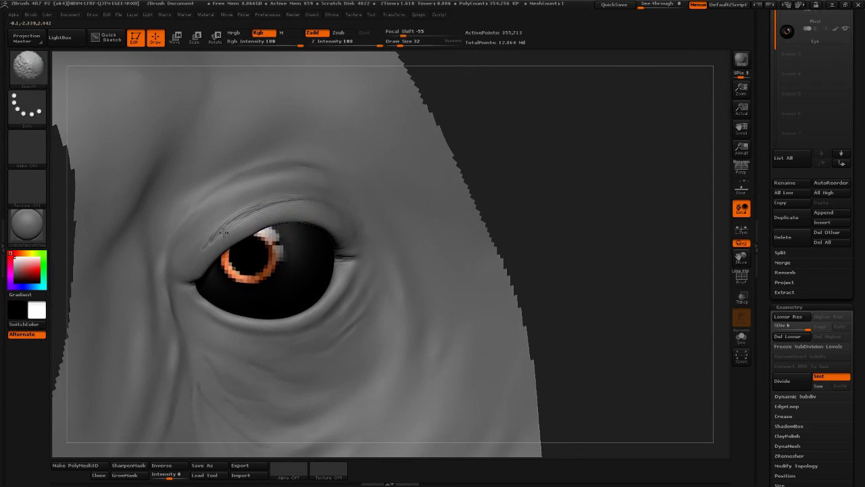
# Refine the fine crease along the upper eyelid toward the front eye corner and smooth the lid surface
pyautogui.keyDown('shift'); pyautogui.moveTo(258, 213); pyautogui.dragTo(199, 253); pyautogui.keyUp('shift')
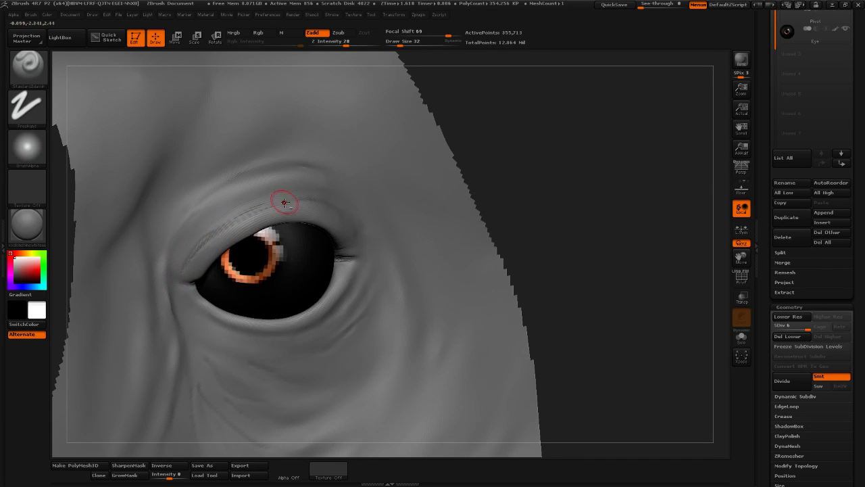
pyautogui.moveTo(259, 211)
pyautogui.mouseDown()
pyautogui.moveTo(344, 201)
pyautogui.moveTo(227, 230)
pyautogui.mouseUp()
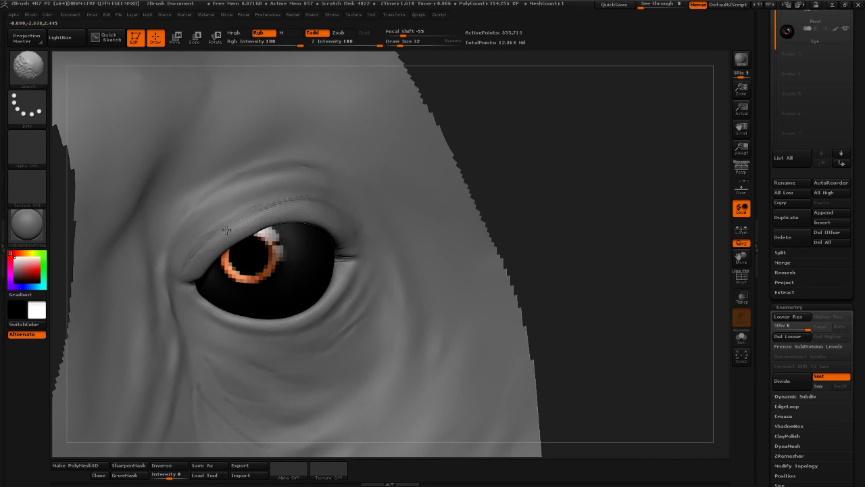
pyautogui.moveTo(525, 172); pyautogui.dragTo(558, 162)
pyautogui.keyDown('shift'); pyautogui.moveTo(295, 208); pyautogui.dragTo(260, 215); pyautogui.keyUp('shift')
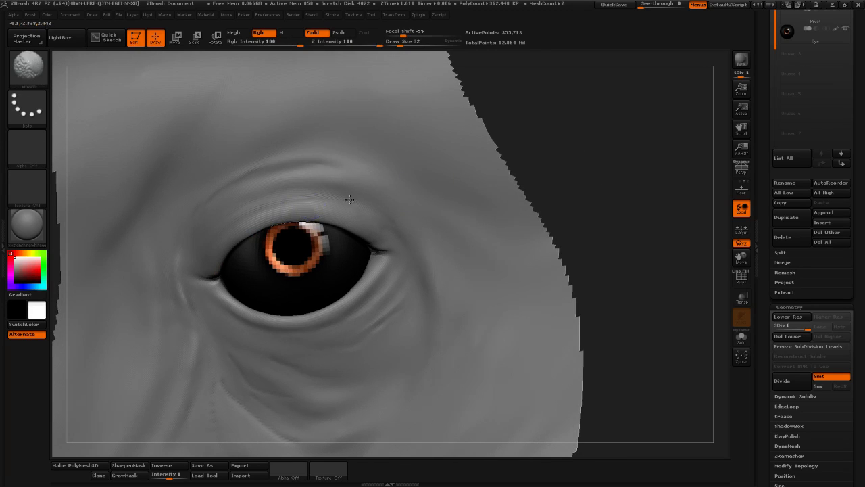
# Sculpt a fine crease along the upper eyelid above the eyeball and smooth it into the lid surface
pyautogui.moveTo(521, 148); pyautogui.dragTo(524, 170)
pyautogui.moveTo(268, 208); pyautogui.dragTo(298, 206)
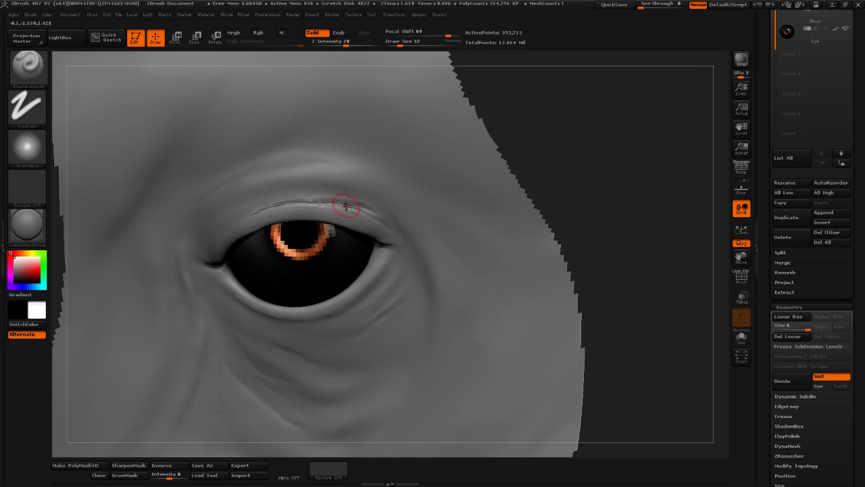
pyautogui.press('shift')
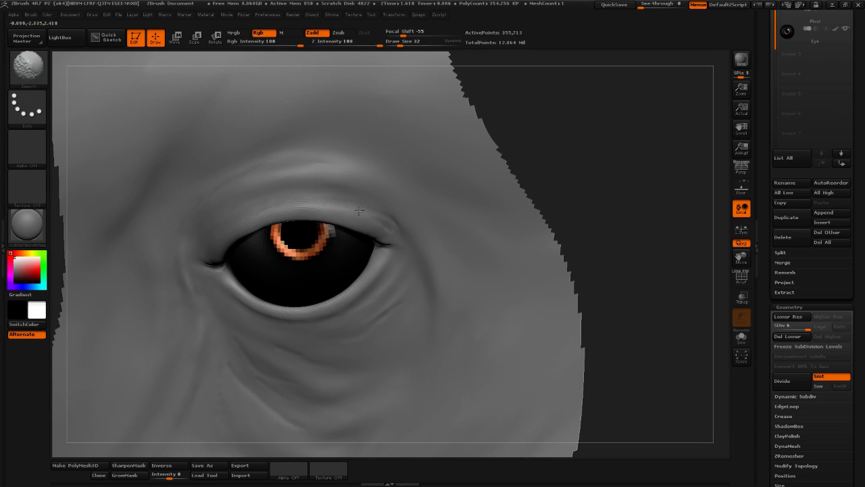
pyautogui.moveTo(603, 156); pyautogui.dragTo(579, 158)
pyautogui.keyDown('shift'); pyautogui.moveTo(353, 187); pyautogui.dragTo(262, 215); pyautogui.keyUp('shift')
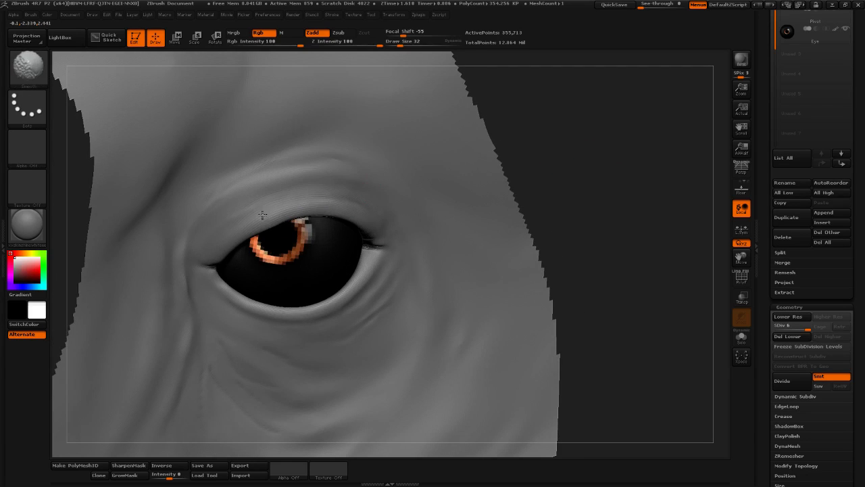
pyautogui.moveTo(378, 212); pyautogui.dragTo(396, 199, button='right')
pyautogui.keyDown('shift'); pyautogui.moveTo(330, 197); pyautogui.dragTo(314, 205); pyautogui.keyUp('shift')
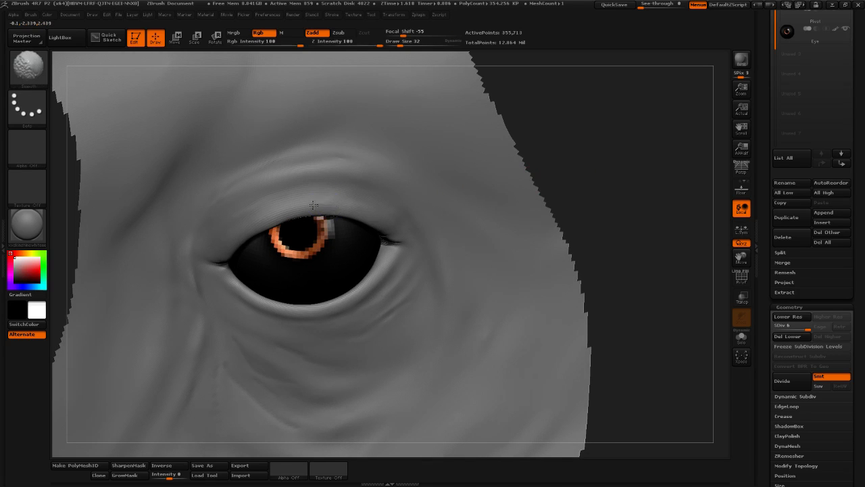
pyautogui.moveTo(594, 169)
pyautogui.mouseDown()
pyautogui.moveTo(685, 154)
pyautogui.moveTo(575, 162)
pyautogui.moveTo(588, 196)
pyautogui.moveTo(605, 200)
pyautogui.mouseUp()
# Reshape the upper eyelid rim with the Move brush, using draw sizes 86 and 97
pyautogui.click(27, 64)
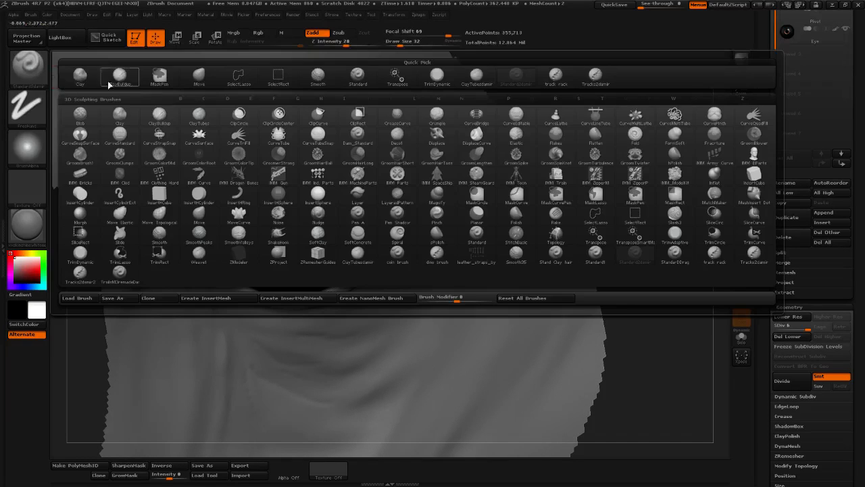
pyautogui.click(207, 85)
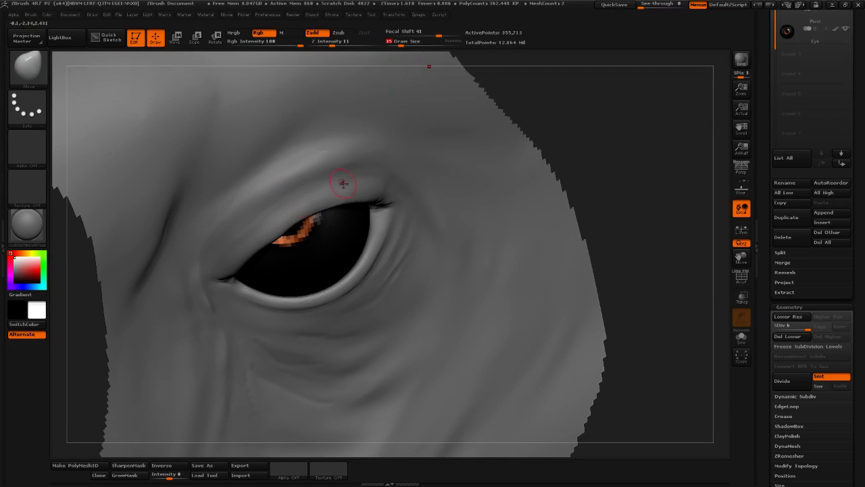
pyautogui.moveTo(400, 45); pyautogui.dragTo(409, 46)
pyautogui.moveTo(521, 115); pyautogui.dragTo(518, 131)
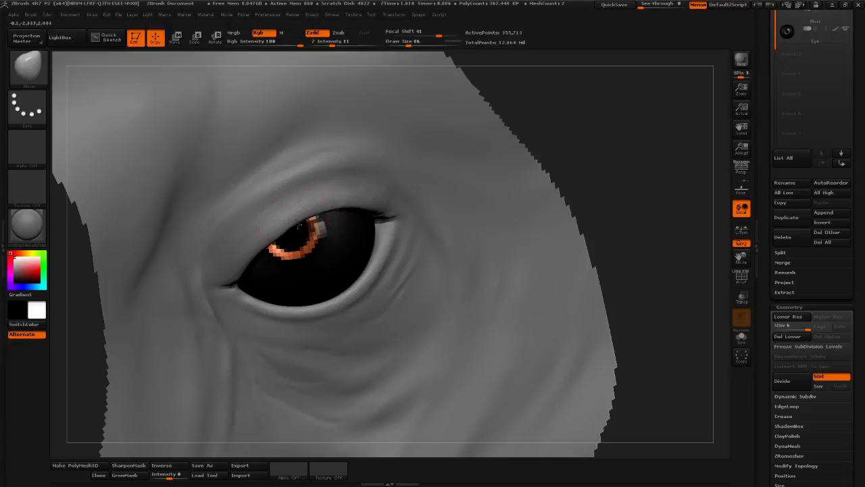
pyautogui.moveTo(595, 113); pyautogui.dragTo(530, 82)
pyautogui.moveTo(409, 46); pyautogui.dragTo(411, 47)
pyautogui.moveTo(476, 63); pyautogui.dragTo(509, 129)
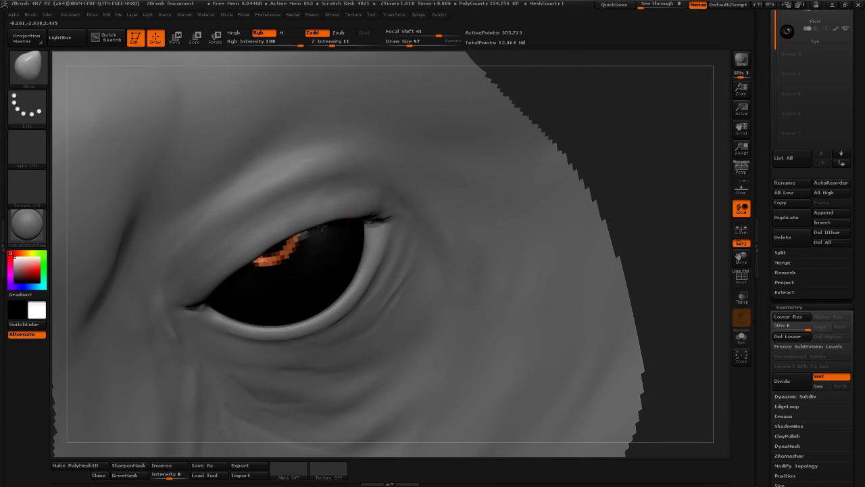
# Adjust the upper eyelid's curve around the eyeball with the Move brush at Z intensity 21 and draw size 75
pyautogui.click(341, 47)
pyautogui.click(407, 47)
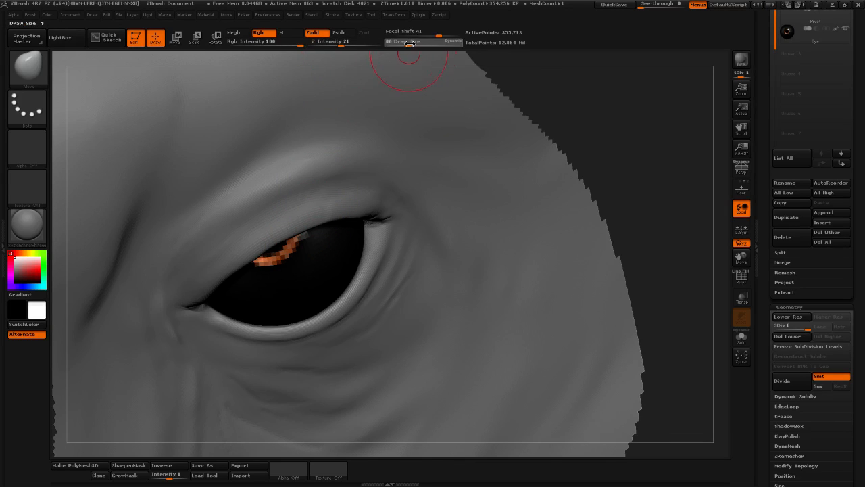
pyautogui.moveTo(564, 96); pyautogui.dragTo(412, 152)
pyautogui.moveTo(619, 148)
pyautogui.mouseDown()
pyautogui.moveTo(587, 180)
pyautogui.moveTo(557, 177)
pyautogui.moveTo(594, 162)
pyautogui.moveTo(514, 191)
pyautogui.mouseUp()
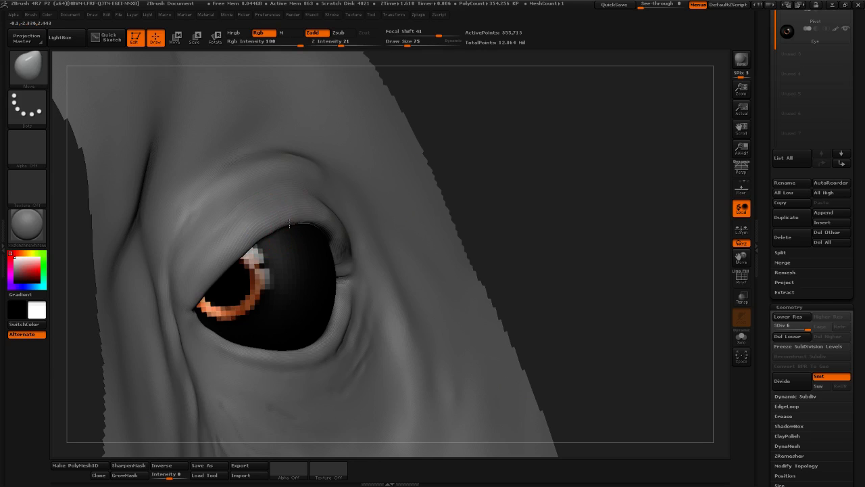
pyautogui.keyDown('alt'); pyautogui.moveTo(519, 184); pyautogui.dragTo(523, 164); pyautogui.keyUp('alt')
pyautogui.moveTo(523, 164)
pyautogui.mouseDown()
pyautogui.moveTo(540, 193)
pyautogui.moveTo(545, 144)
pyautogui.moveTo(542, 180)
pyautogui.mouseUp()
# Push the upper lid's front part into shape from a low view with the Move brush at draw sizes 175 and 118
pyautogui.press('s')
pyautogui.moveTo(419, 55); pyautogui.dragTo(439, 55)
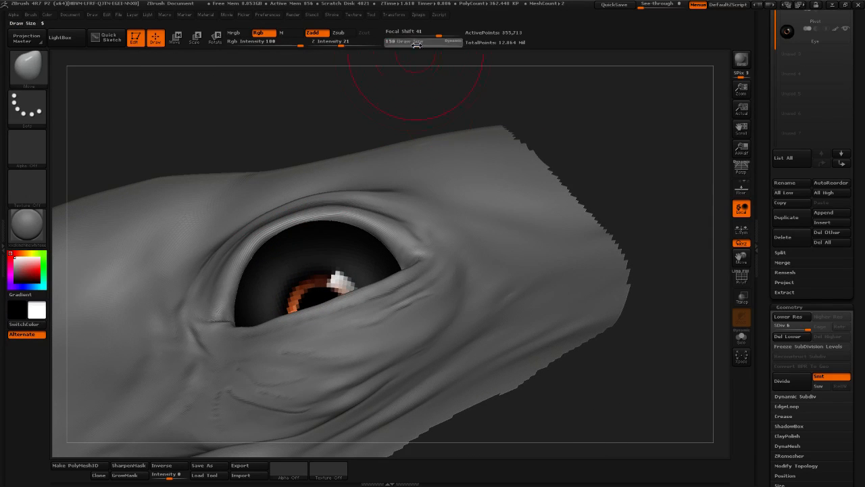
pyautogui.moveTo(254, 234); pyautogui.dragTo(258, 228)
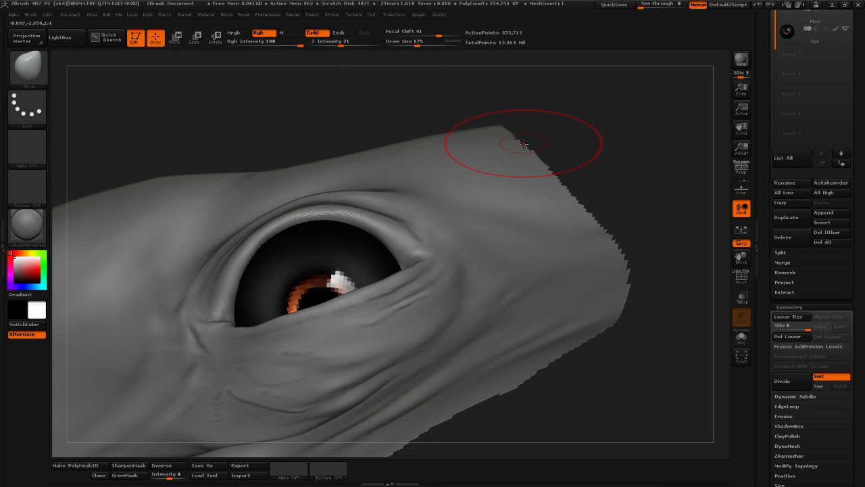
pyautogui.moveTo(436, 43); pyautogui.dragTo(421, 45)
pyautogui.keyDown('alt'); pyautogui.moveTo(407, 128); pyautogui.dragTo(371, 161); pyautogui.keyUp('alt')
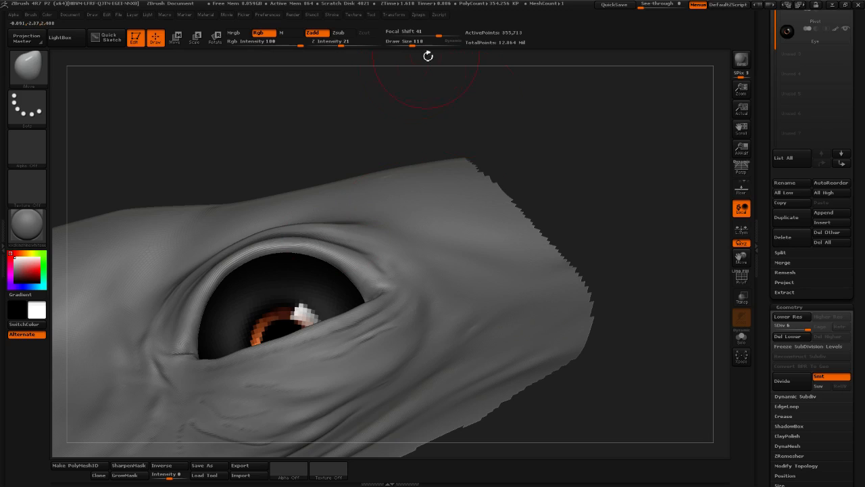
pyautogui.moveTo(413, 44); pyautogui.dragTo(408, 44)
pyautogui.moveTo(539, 109)
pyautogui.mouseDown()
pyautogui.moveTo(562, 189)
pyautogui.moveTo(591, 190)
pyautogui.moveTo(603, 162)
pyautogui.moveTo(442, 62)
pyautogui.moveTo(539, 116)
pyautogui.mouseUp()
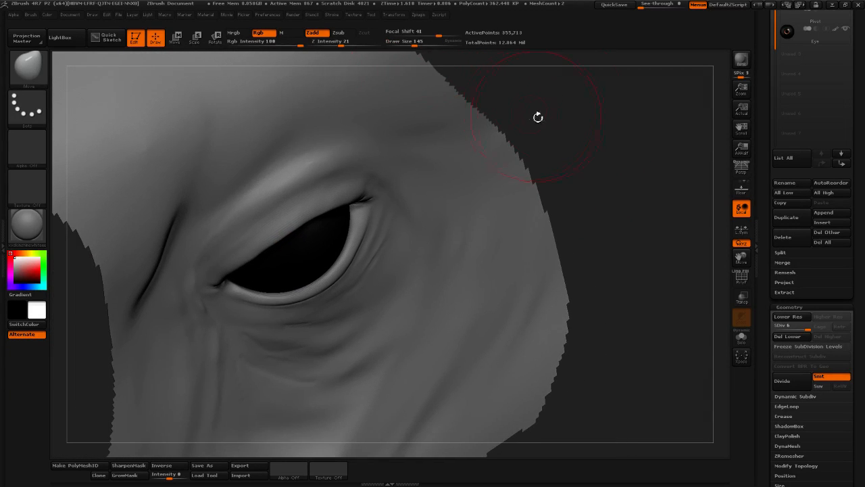
# Refine the upper lid rim near the back eye corner with the Move brush at draw sizes 89 and 78
pyautogui.moveTo(414, 44); pyautogui.dragTo(409, 45)
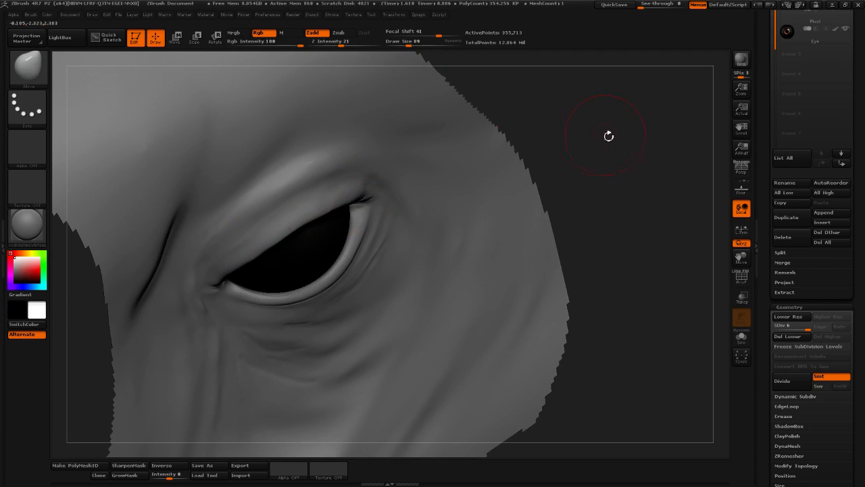
pyautogui.moveTo(609, 136); pyautogui.dragTo(326, 234)
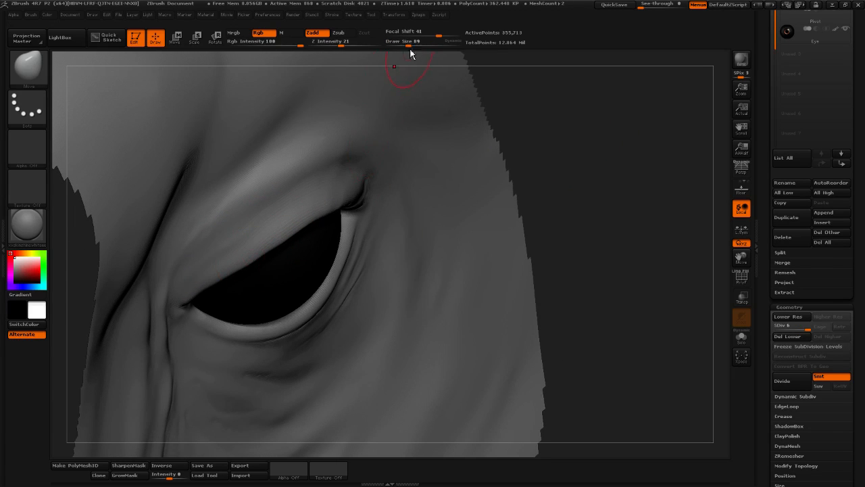
pyautogui.moveTo(409, 45); pyautogui.dragTo(407, 44)
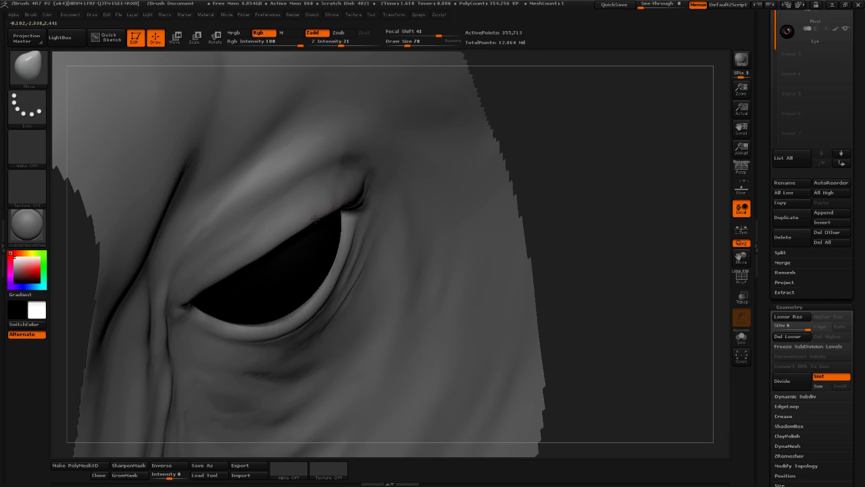
pyautogui.moveTo(581, 181); pyautogui.dragTo(573, 162)
pyautogui.moveTo(558, 192)
pyautogui.mouseDown()
pyautogui.moveTo(534, 193)
pyautogui.moveTo(565, 184)
pyautogui.moveTo(587, 157)
pyautogui.mouseUp()
# Adjust the skin fold above the upper eyelid with the Move brush at draw size 122
pyautogui.click(412, 45)
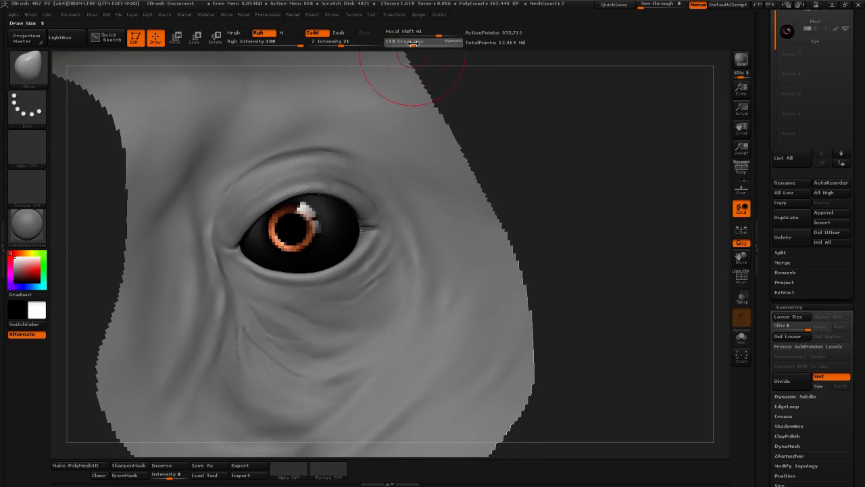
pyautogui.moveTo(524, 138)
pyautogui.mouseDown()
pyautogui.moveTo(593, 140)
pyautogui.moveTo(583, 129)
pyautogui.moveTo(582, 145)
pyautogui.mouseUp()
pyautogui.press('b')
pyautogui.press('m')
pyautogui.press('v')
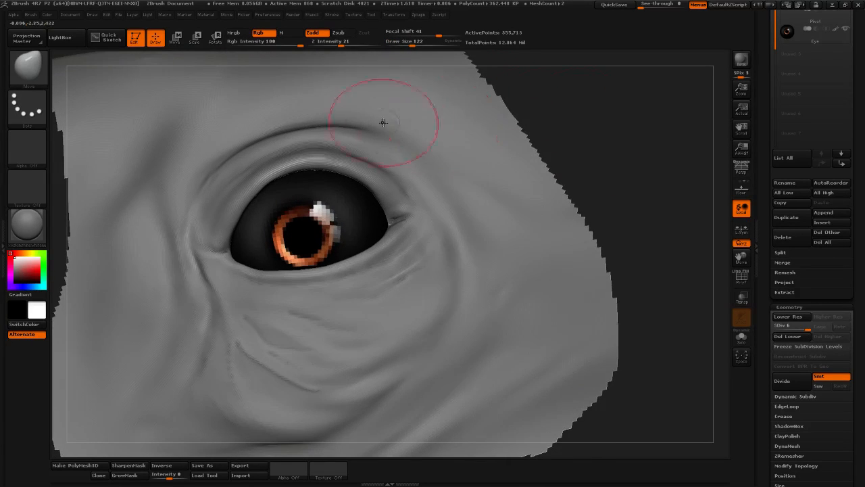
# Nudge the upper lid and crease at the back eye corner into place with the Move brush at draw size 82
pyautogui.click(407, 45)
pyautogui.moveTo(454, 66); pyautogui.dragTo(463, 69)
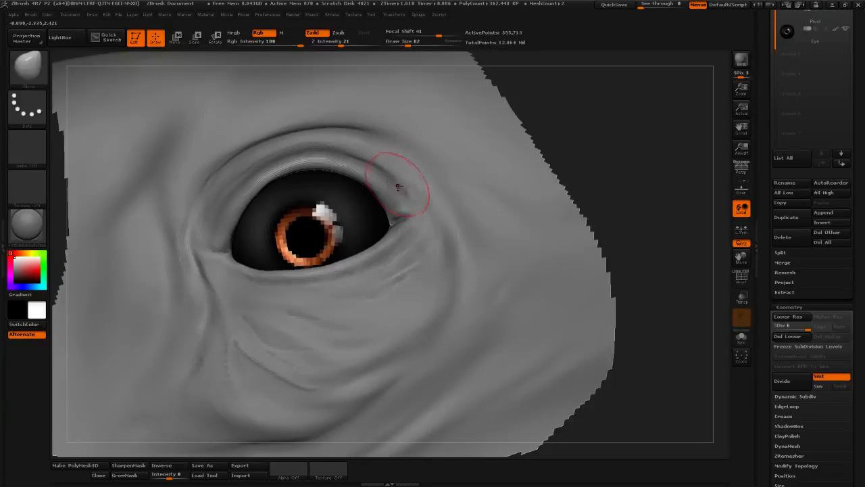
pyautogui.moveTo(398, 184)
pyautogui.mouseDown()
pyautogui.moveTo(379, 171)
pyautogui.moveTo(396, 190)
pyautogui.moveTo(384, 181)
pyautogui.mouseUp()
pyautogui.moveTo(593, 125); pyautogui.dragTo(640, 144)
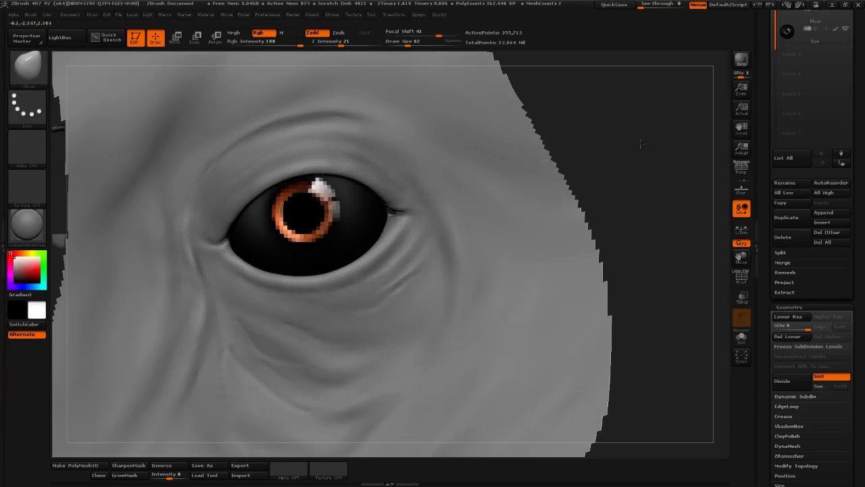
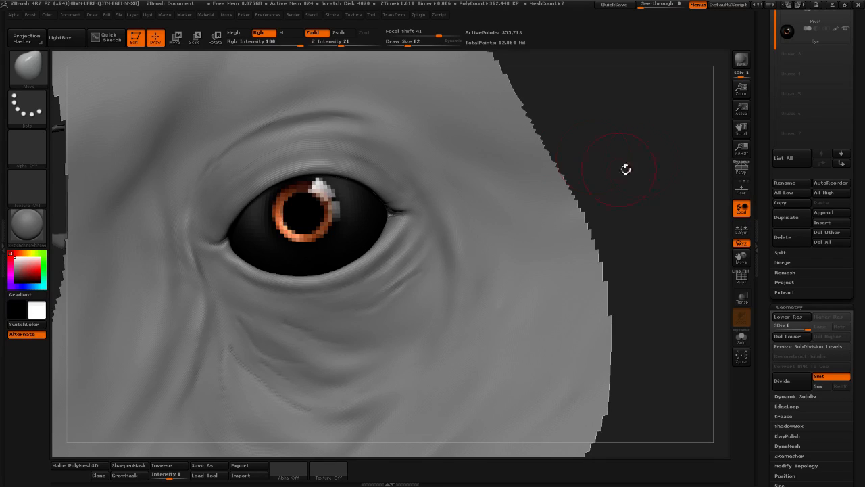
pyautogui.moveTo(642, 156); pyautogui.dragTo(622, 154)
pyautogui.moveTo(414, 205); pyautogui.dragTo(404, 210)
pyautogui.moveTo(632, 149)
pyautogui.mouseDown()
pyautogui.moveTo(589, 134)
pyautogui.moveTo(585, 176)
pyautogui.moveTo(573, 179)
pyautogui.moveTo(585, 179)
pyautogui.moveTo(554, 177)
pyautogui.moveTo(500, 127)
pyautogui.moveTo(546, 130)
pyautogui.moveTo(520, 188)
pyautogui.moveTo(443, 163)
pyautogui.mouseUp()
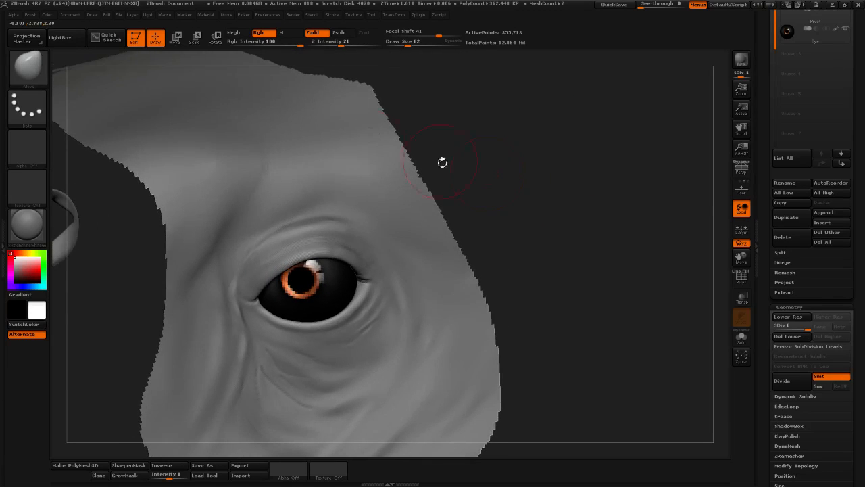
# Build up a slanted brow ridge above the front of the eye with the ClayTubes brush at draw size 50 and smooth it
pyautogui.click(27, 67)
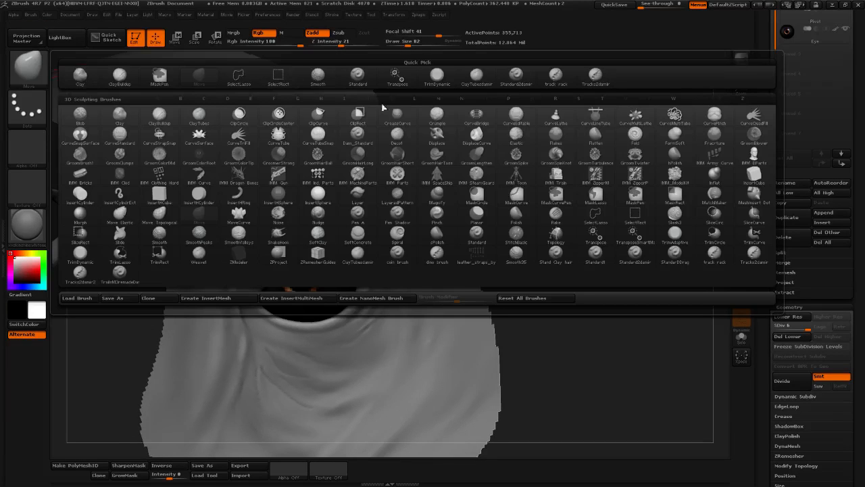
pyautogui.click(473, 75)
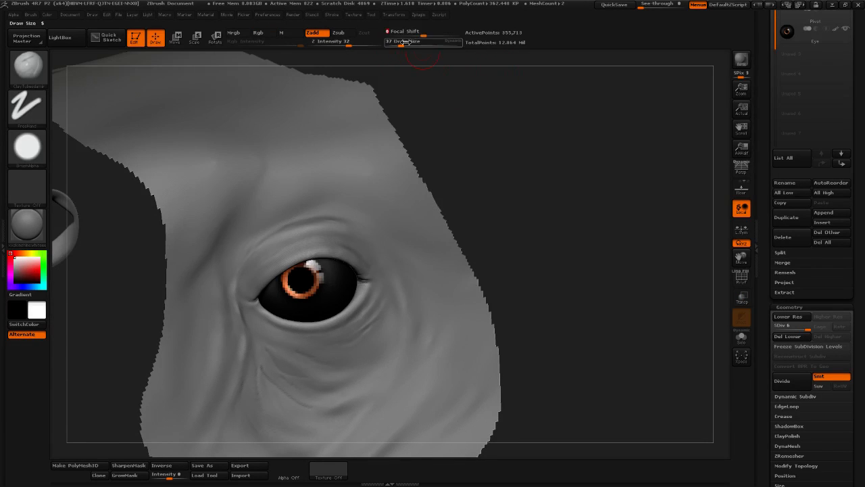
pyautogui.moveTo(406, 42); pyautogui.dragTo(408, 43)
pyautogui.keyDown('alt'); pyautogui.moveTo(463, 88); pyautogui.dragTo(467, 142); pyautogui.keyUp('alt')
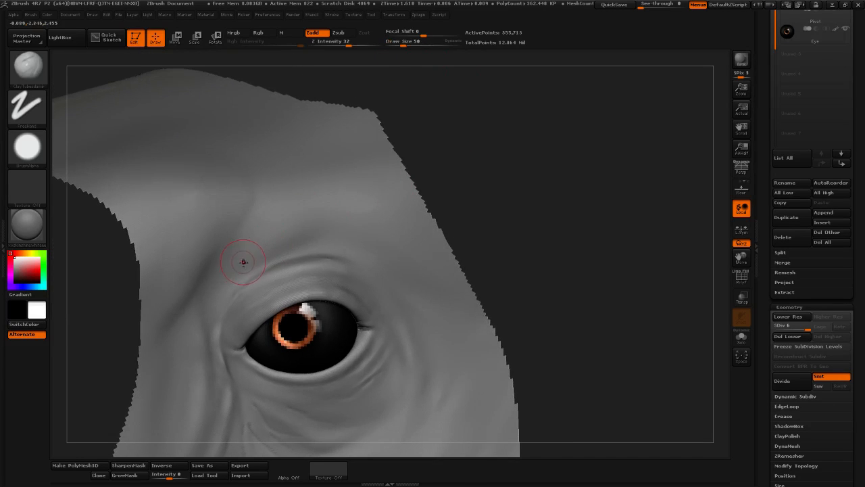
pyautogui.moveTo(231, 264); pyautogui.dragTo(311, 230)
pyautogui.moveTo(231, 274)
pyautogui.mouseDown()
pyautogui.moveTo(306, 221)
pyautogui.moveTo(280, 219)
pyautogui.mouseUp()
pyautogui.moveTo(234, 255)
pyautogui.mouseDown()
pyautogui.moveTo(281, 204)
pyautogui.moveTo(222, 277)
pyautogui.mouseUp()
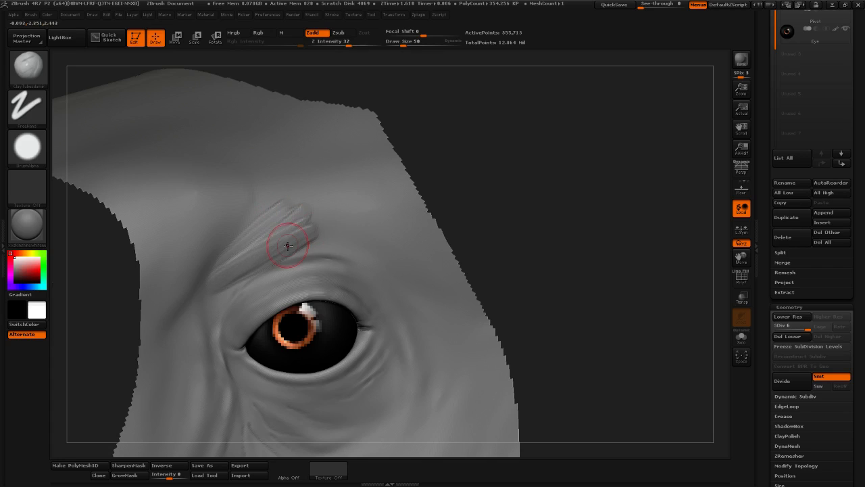
pyautogui.moveTo(306, 234); pyautogui.dragTo(218, 283)
pyautogui.moveTo(309, 212); pyautogui.dragTo(241, 270)
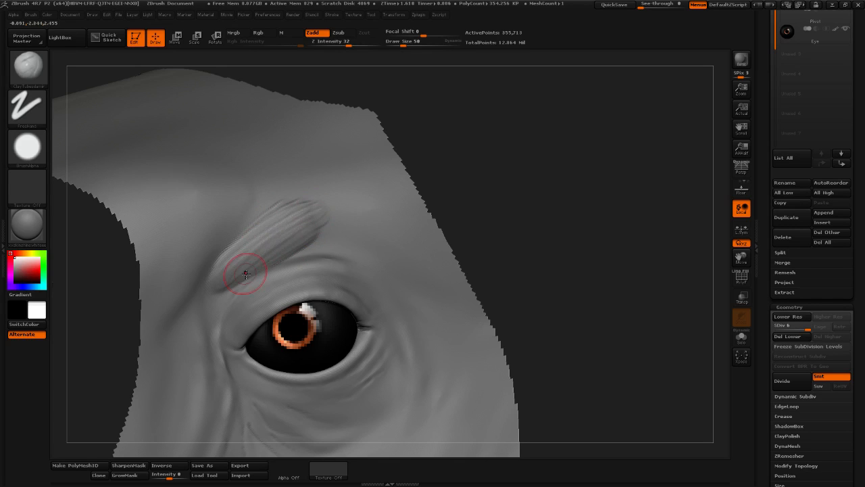
pyautogui.press('shift')
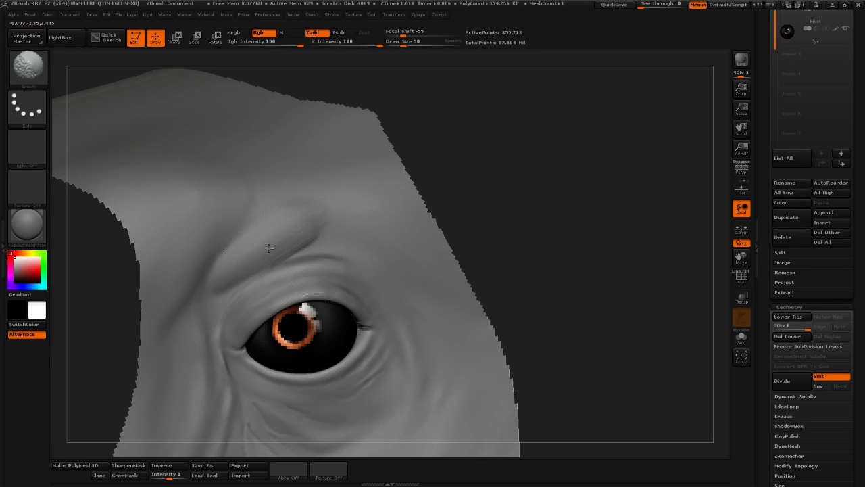
pyautogui.moveTo(421, 193); pyautogui.dragTo(631, 156)
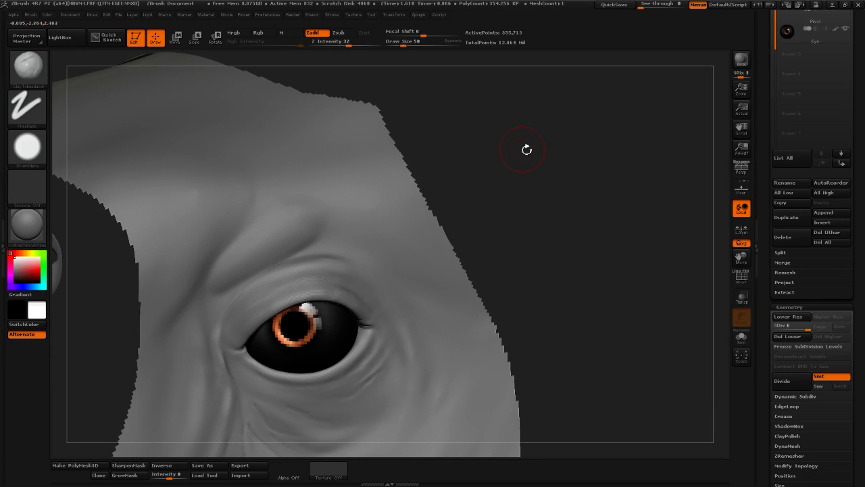
# Extend the brow ridge backward and down behind the eye with clay strokes and smooth the added volume
pyautogui.moveTo(527, 150)
pyautogui.mouseDown()
pyautogui.moveTo(519, 200)
pyautogui.moveTo(529, 193)
pyautogui.moveTo(284, 193)
pyautogui.moveTo(326, 218)
pyautogui.moveTo(348, 213)
pyautogui.moveTo(306, 195)
pyautogui.mouseUp()
pyautogui.moveTo(350, 225); pyautogui.dragTo(395, 251)
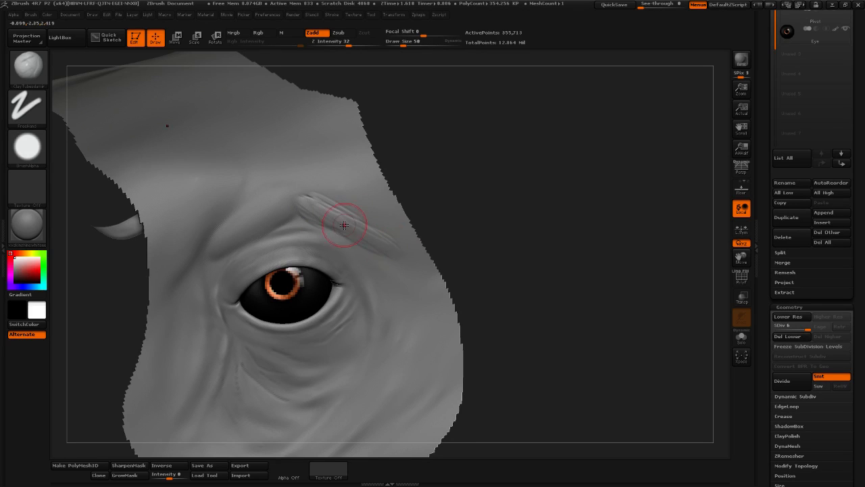
pyautogui.press('shift')
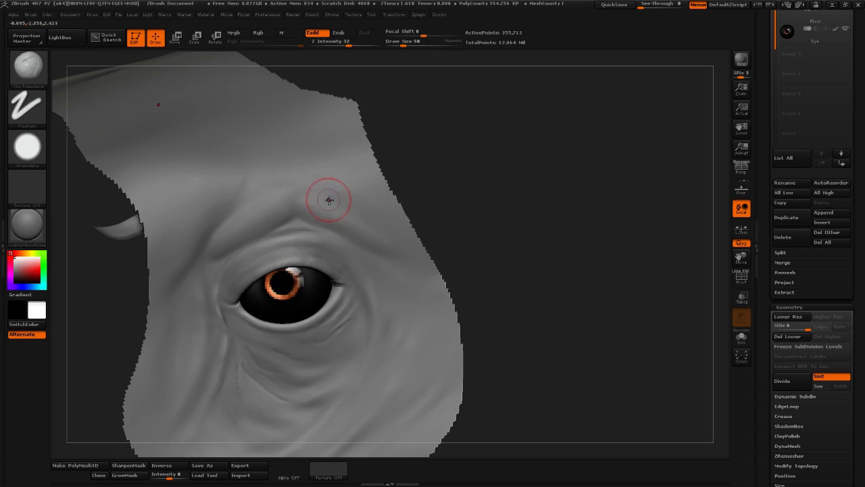
pyautogui.moveTo(336, 221)
pyautogui.mouseDown()
pyautogui.moveTo(359, 205)
pyautogui.moveTo(379, 233)
pyautogui.moveTo(363, 210)
pyautogui.mouseUp()
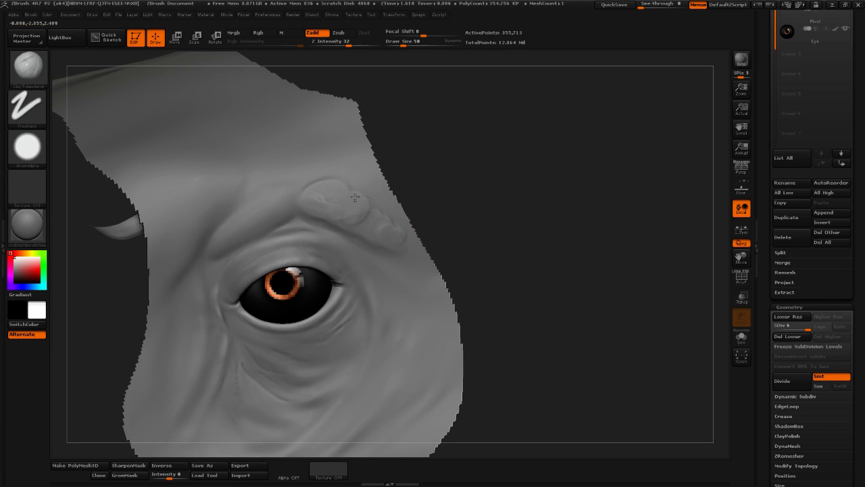
pyautogui.press('shift')
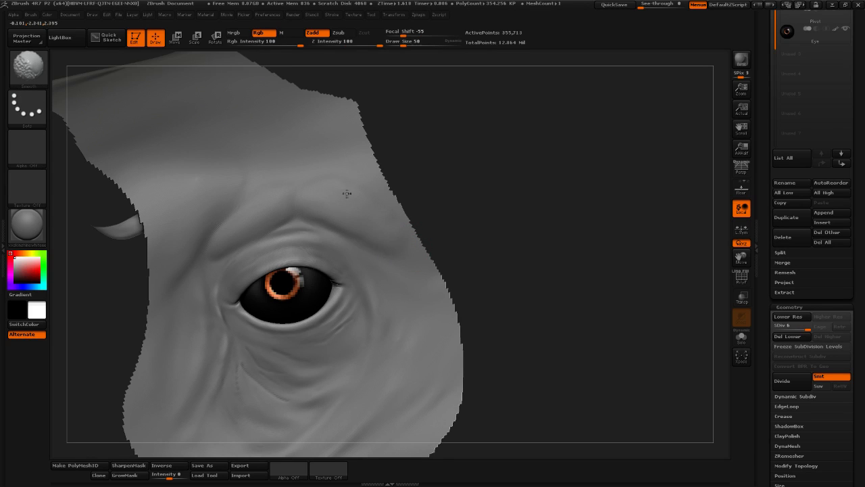
pyautogui.moveTo(433, 189)
pyautogui.mouseDown()
pyautogui.moveTo(491, 185)
pyautogui.moveTo(472, 204)
pyautogui.mouseUp()
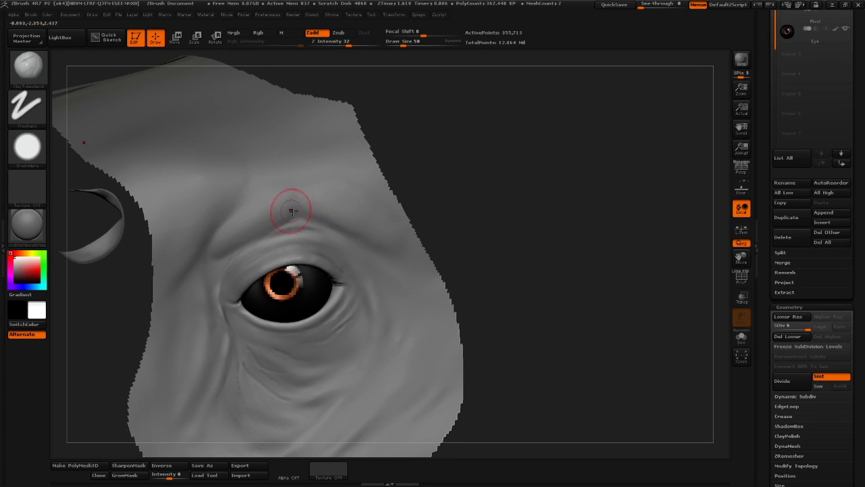
# Add ClayTubes strokes to the brow ridge above the eye and along its front side, and smooth them
pyautogui.moveTo(307, 202); pyautogui.dragTo(269, 218)
pyautogui.moveTo(268, 219)
pyautogui.mouseDown()
pyautogui.moveTo(309, 180)
pyautogui.moveTo(245, 207)
pyautogui.moveTo(233, 223)
pyautogui.mouseUp()
pyautogui.moveTo(471, 169)
pyautogui.mouseDown()
pyautogui.moveTo(484, 169)
pyautogui.moveTo(479, 157)
pyautogui.mouseUp()
pyautogui.keyDown('shift'); pyautogui.moveTo(318, 186); pyautogui.dragTo(314, 195); pyautogui.keyUp('shift')
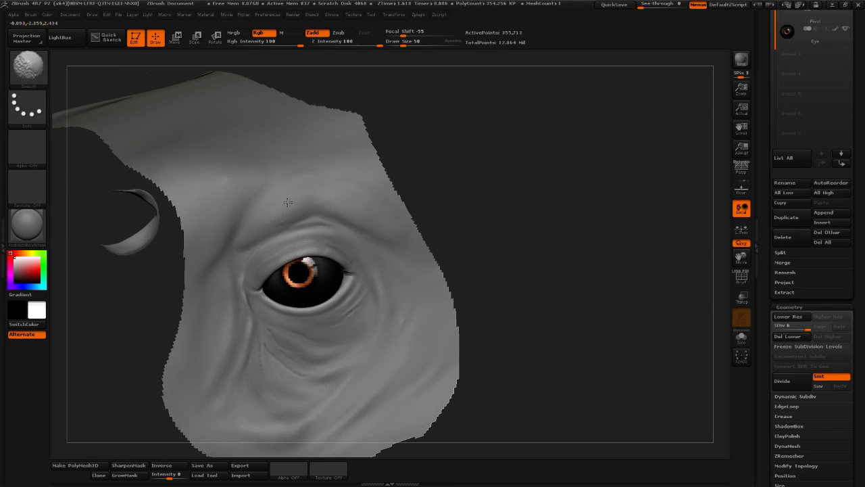
pyautogui.moveTo(503, 147); pyautogui.dragTo(507, 179)
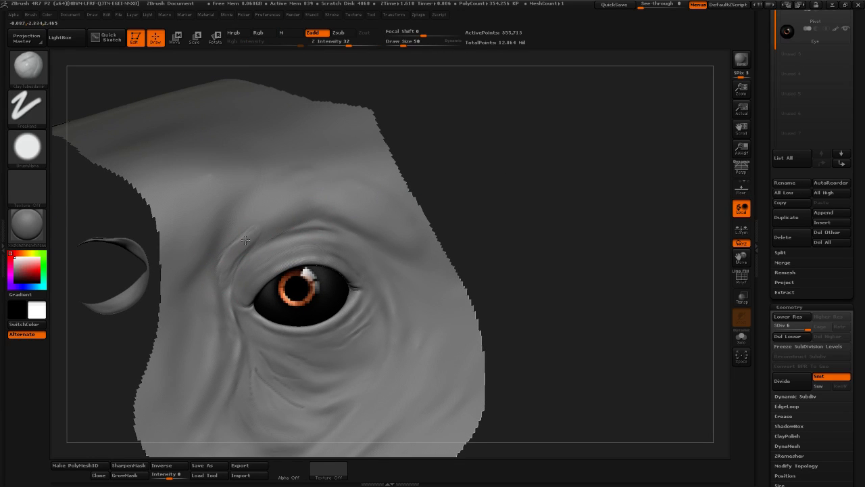
pyautogui.press('shift')
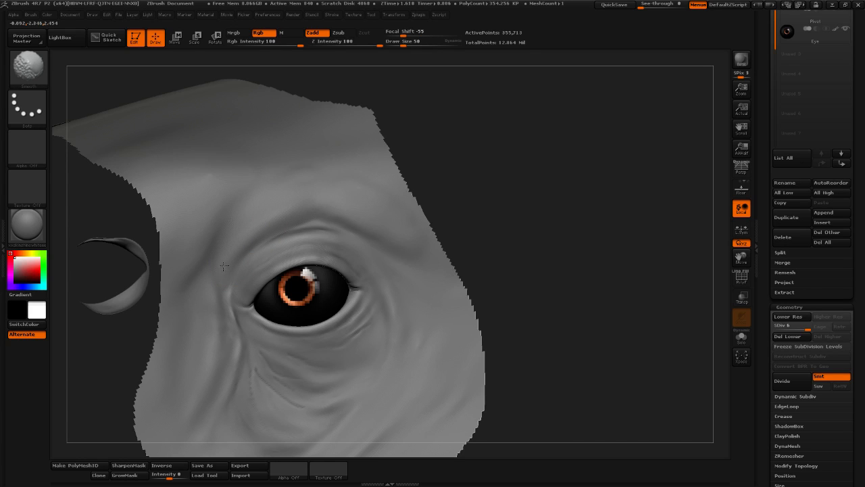
# Build up the skin just above the upper eyelid fold with thin clay strokes and blend them smooth
pyautogui.moveTo(541, 159); pyautogui.dragTo(434, 169)
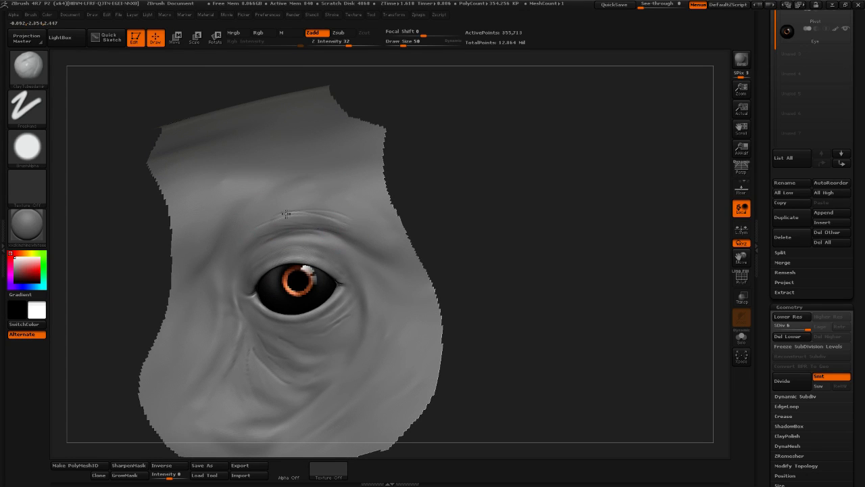
pyautogui.press('shift')
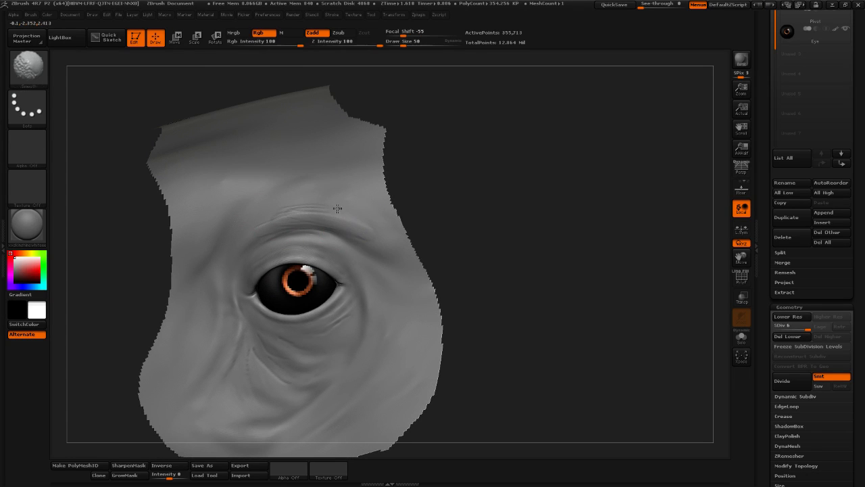
pyautogui.moveTo(415, 192); pyautogui.dragTo(258, 221)
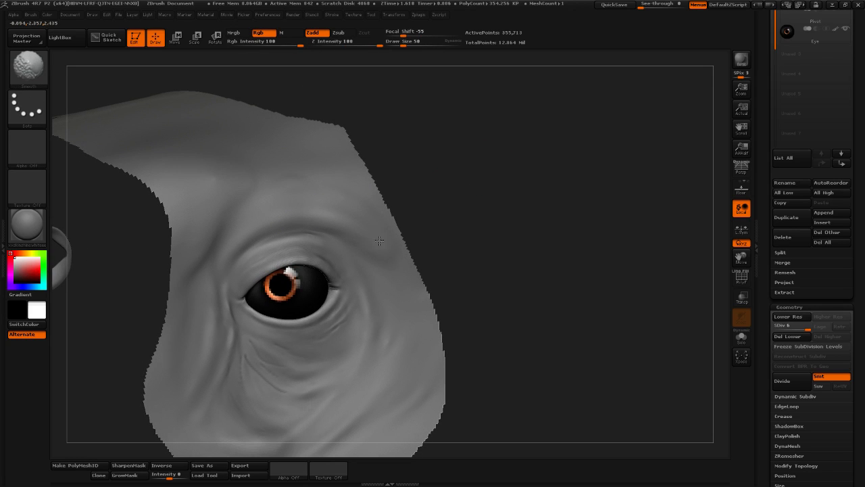
# Draw a slanted wrinkle over the front of the brow fold with the Standard2damir brush at draw size 42
pyautogui.click(35, 73)
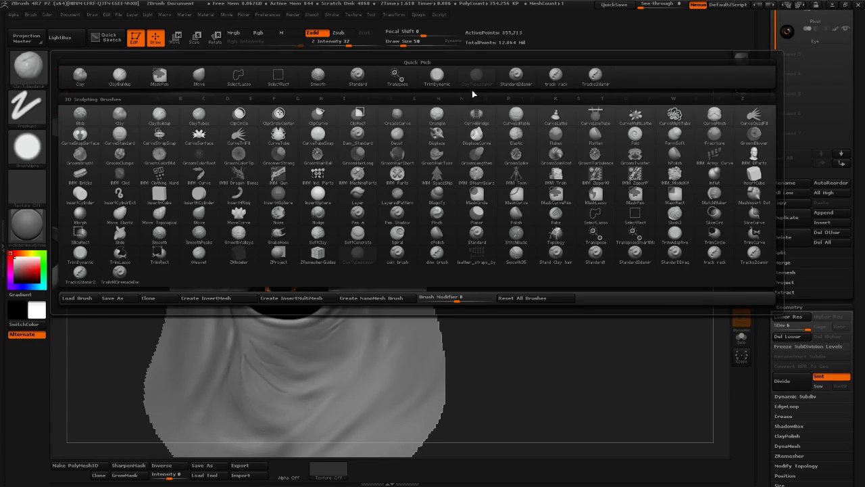
pyautogui.click(516, 75)
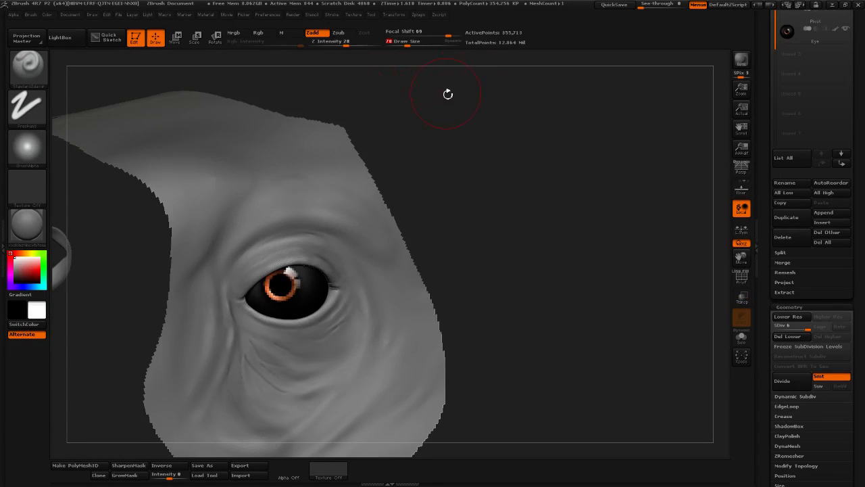
pyautogui.moveTo(435, 140); pyautogui.dragTo(404, 141)
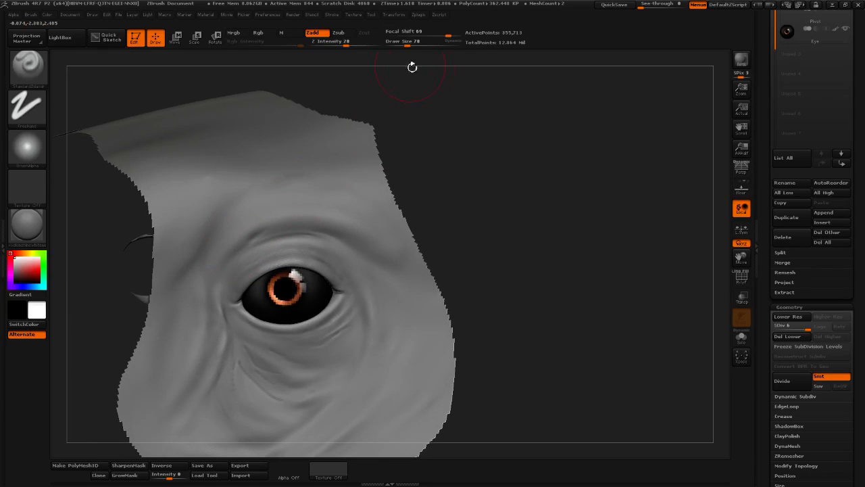
pyautogui.moveTo(407, 46); pyautogui.dragTo(398, 45)
pyautogui.moveTo(241, 247); pyautogui.dragTo(278, 215)
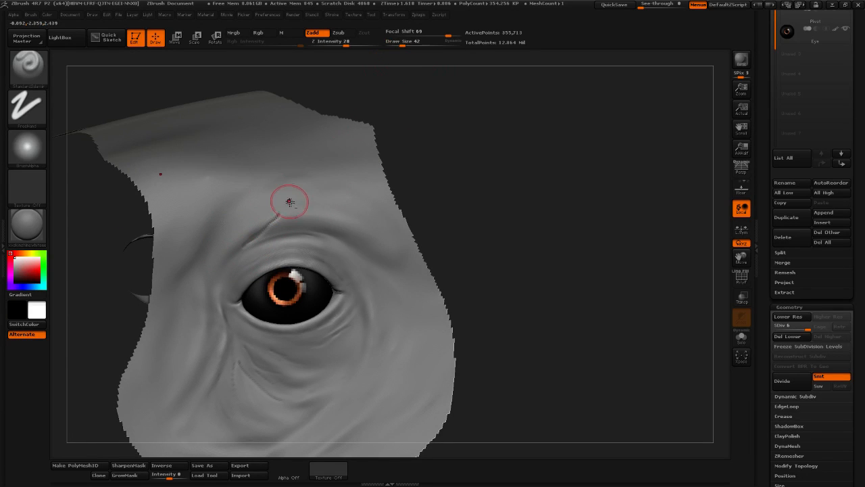
# Add another slanted brow wrinkle at draw size 39 and Z intensity 22, and smooth both wrinkles into the skin
pyautogui.moveTo(403, 46); pyautogui.dragTo(402, 46)
pyautogui.moveTo(348, 46); pyautogui.dragTo(344, 46)
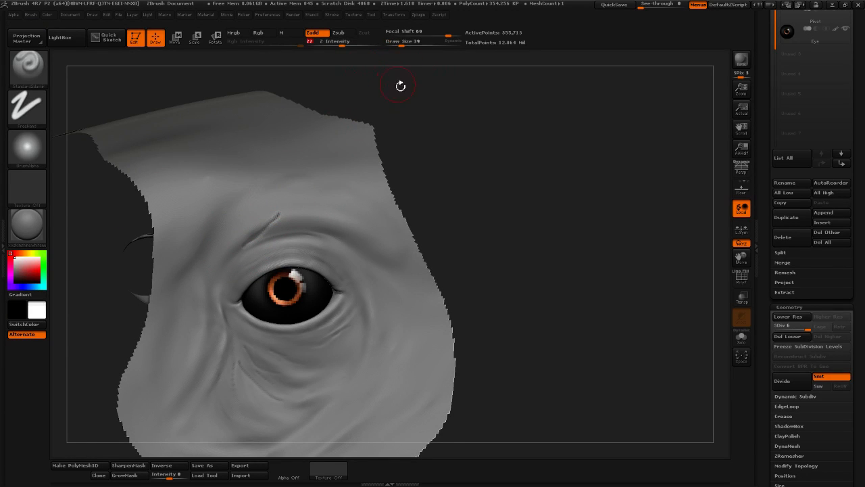
pyautogui.moveTo(401, 86); pyautogui.dragTo(418, 96)
pyautogui.moveTo(257, 236); pyautogui.dragTo(297, 198)
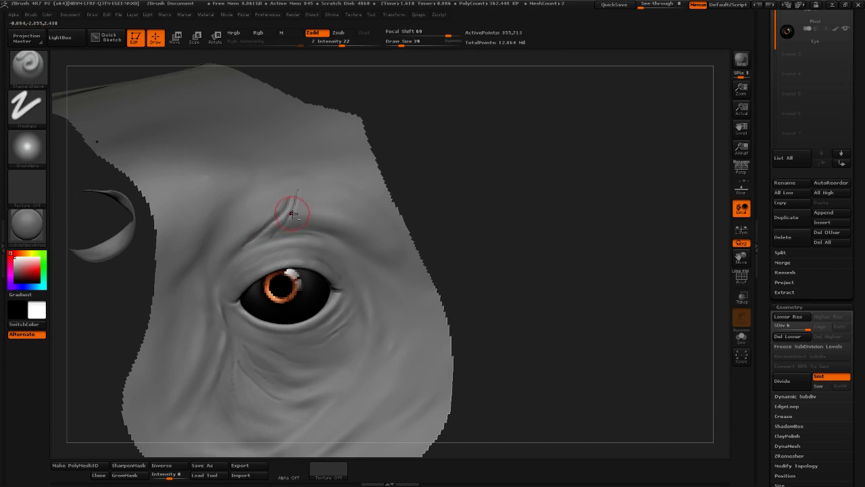
pyautogui.press('shift')
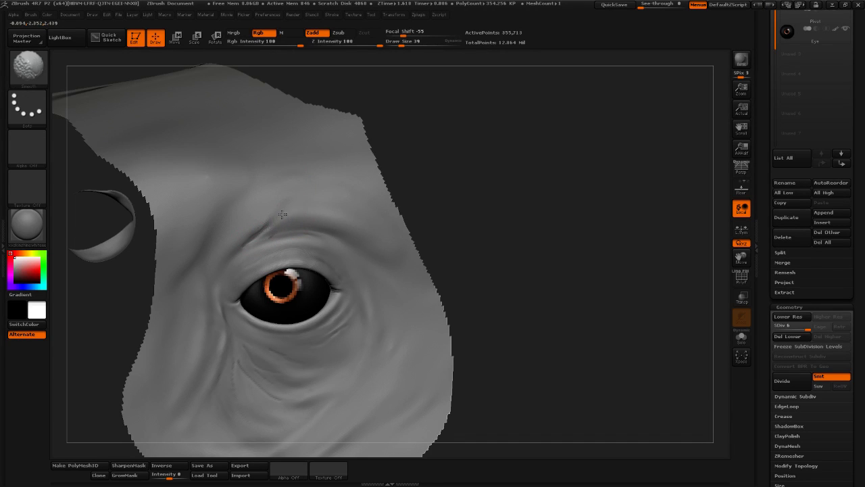
pyautogui.keyDown('shift'); pyautogui.moveTo(234, 245); pyautogui.dragTo(274, 233); pyautogui.keyUp('shift')
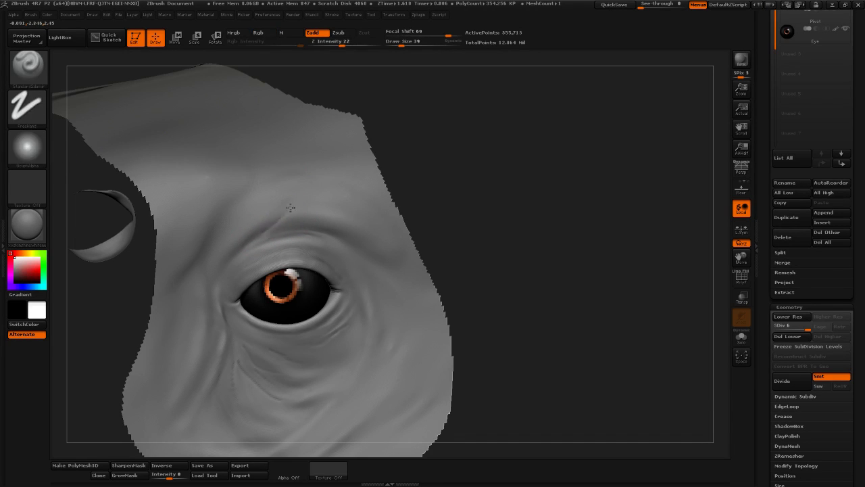
# Draw several short slanted wrinkles across the brow fold above the eye and soften them with smoothing
pyautogui.moveTo(302, 196); pyautogui.dragTo(274, 227)
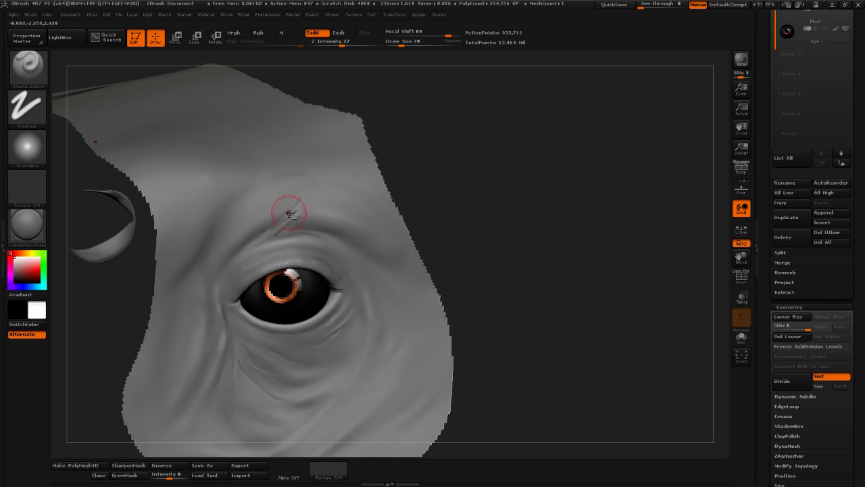
pyautogui.moveTo(301, 188); pyautogui.dragTo(273, 233)
pyautogui.press('shift')
pyautogui.press('shift')
pyautogui.press('shift')
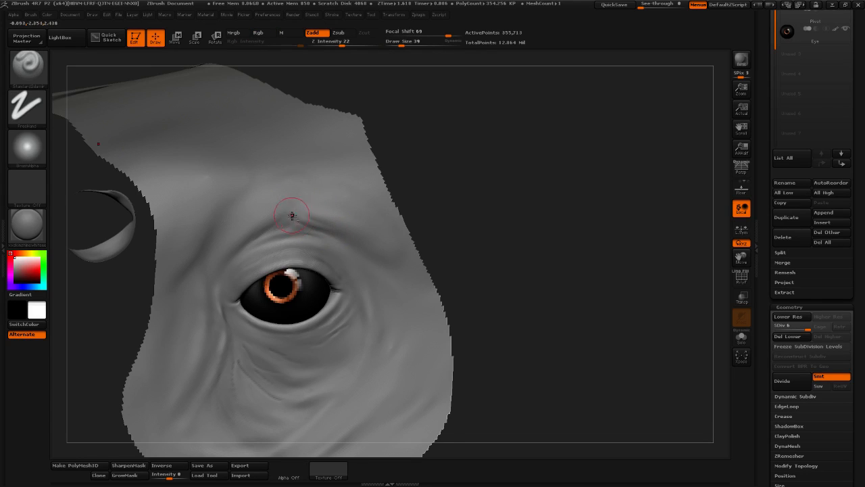
pyautogui.press('shift')
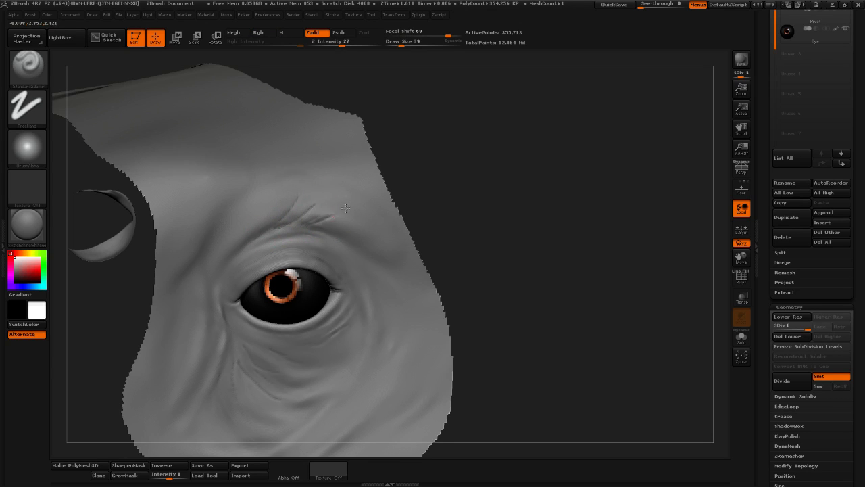
pyautogui.press('shift')
# Draw fine curved wrinkles along the upper eyelid with the Standard2damir brush at draw size 37
pyautogui.moveTo(500, 206)
pyautogui.mouseDown()
pyautogui.moveTo(498, 171)
pyautogui.moveTo(482, 163)
pyautogui.mouseUp()
pyautogui.click(401, 45)
pyautogui.moveTo(402, 62)
pyautogui.mouseDown()
pyautogui.moveTo(408, 86)
pyautogui.moveTo(482, 160)
pyautogui.mouseUp()
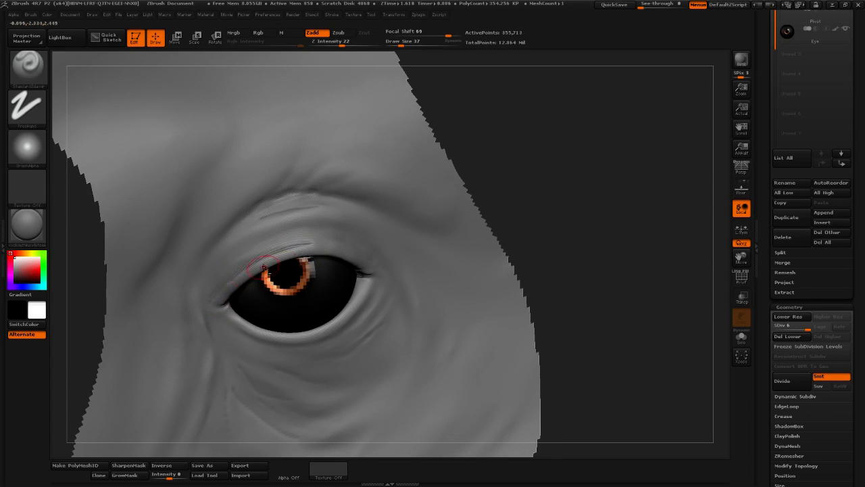
pyautogui.moveTo(270, 256); pyautogui.dragTo(315, 244)
pyautogui.moveTo(498, 220); pyautogui.dragTo(514, 217)
pyautogui.moveTo(307, 251)
pyautogui.mouseDown()
pyautogui.moveTo(278, 252)
pyautogui.moveTo(347, 246)
pyautogui.mouseUp()
pyautogui.moveTo(303, 250)
pyautogui.mouseDown()
pyautogui.moveTo(374, 254)
pyautogui.moveTo(382, 262)
pyautogui.moveTo(304, 248)
pyautogui.mouseUp()
# Soften the fine wrinkles along the upper eyelid with smoothing strokes from the front to the back of the eye
pyautogui.moveTo(516, 215); pyautogui.dragTo(467, 210)
pyautogui.keyDown('shift'); pyautogui.moveTo(337, 251); pyautogui.dragTo(240, 270); pyautogui.keyUp('shift')
pyautogui.moveTo(240, 270)
pyautogui.keyDown('shift'); pyautogui.mouseDown()
pyautogui.moveTo(205, 295)
pyautogui.moveTo(263, 255)
pyautogui.moveTo(300, 250)
pyautogui.mouseUp(); pyautogui.keyUp('shift')
pyautogui.moveTo(462, 224); pyautogui.dragTo(488, 219)
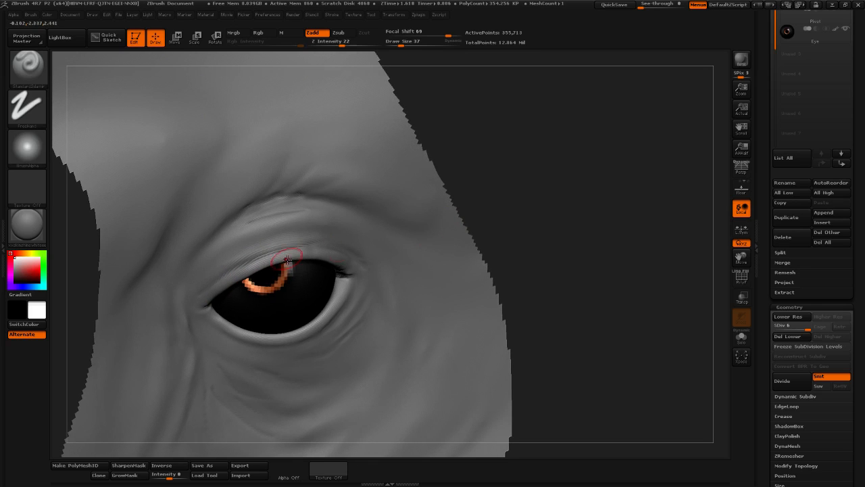
pyautogui.press('shift')
pyautogui.moveTo(627, 193)
pyautogui.mouseDown()
pyautogui.moveTo(574, 226)
pyautogui.moveTo(593, 194)
pyautogui.moveTo(580, 187)
pyautogui.moveTo(553, 205)
pyautogui.moveTo(579, 178)
pyautogui.moveTo(432, 216)
pyautogui.moveTo(242, 237)
pyautogui.mouseUp()
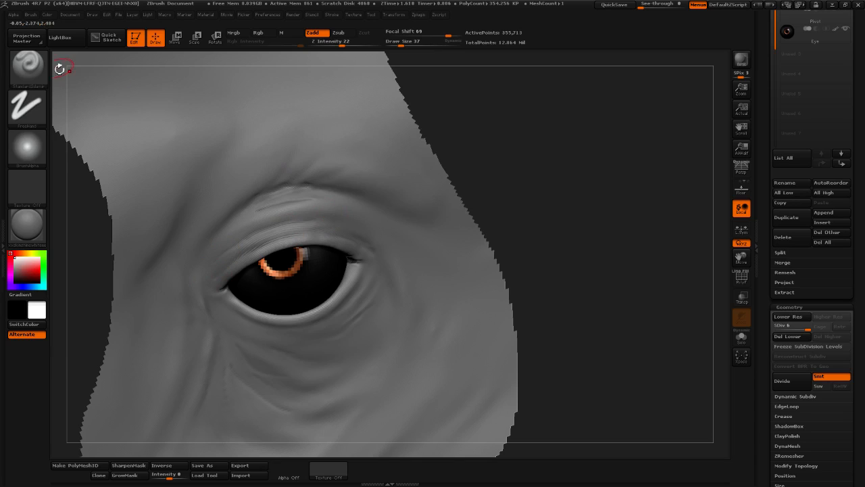
# Build up the fold above the upper eyelid to the back eye corner with ClayTubes at draw size 39, and smooth it
pyautogui.press('b')
pyautogui.click(475, 107)
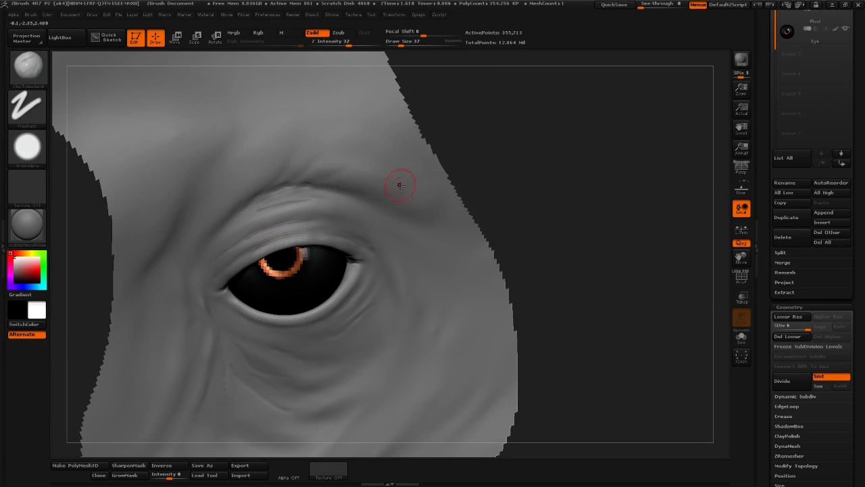
pyautogui.click(401, 45)
pyautogui.keyDown('alt'); pyautogui.moveTo(425, 66); pyautogui.dragTo(434, 98); pyautogui.keyUp('alt')
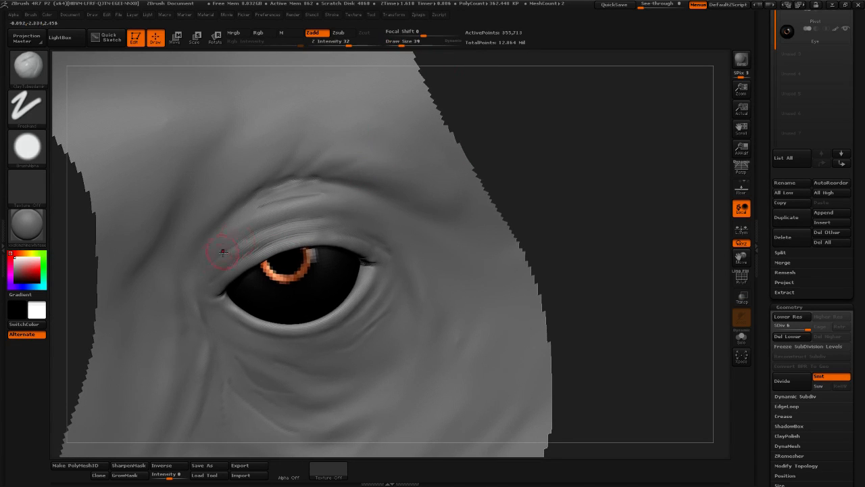
pyautogui.moveTo(311, 220); pyautogui.dragTo(250, 238)
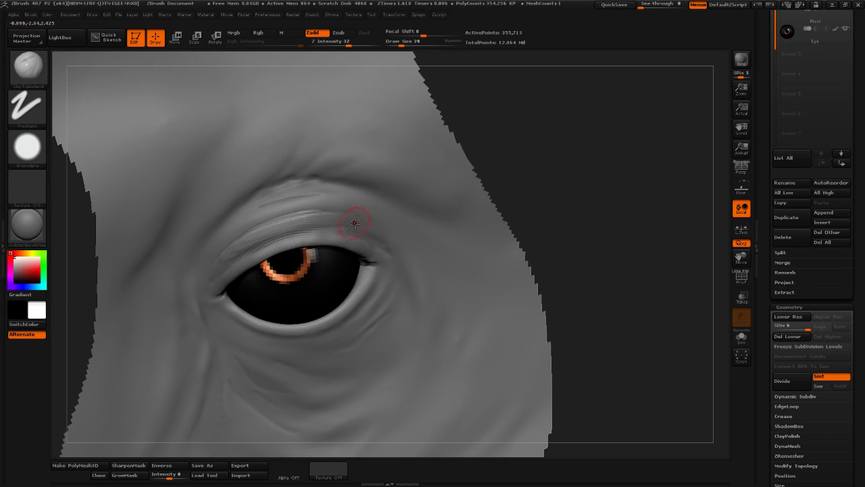
pyautogui.moveTo(371, 233); pyautogui.dragTo(387, 244)
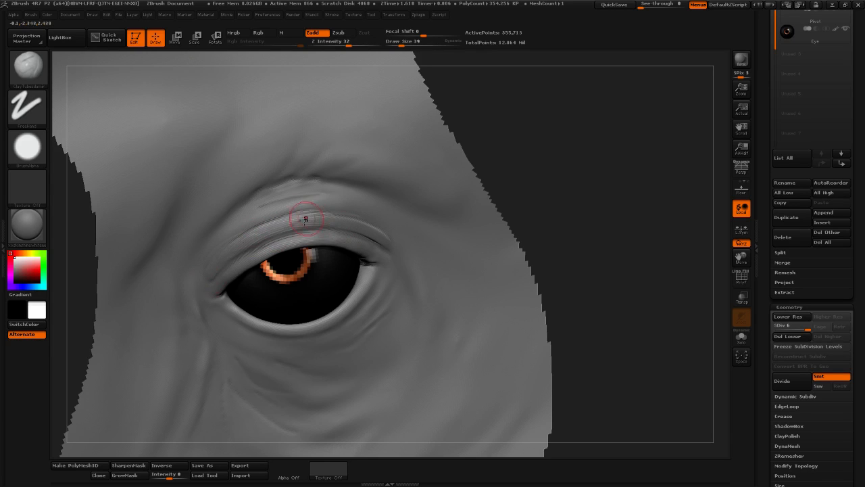
pyautogui.press('shift')
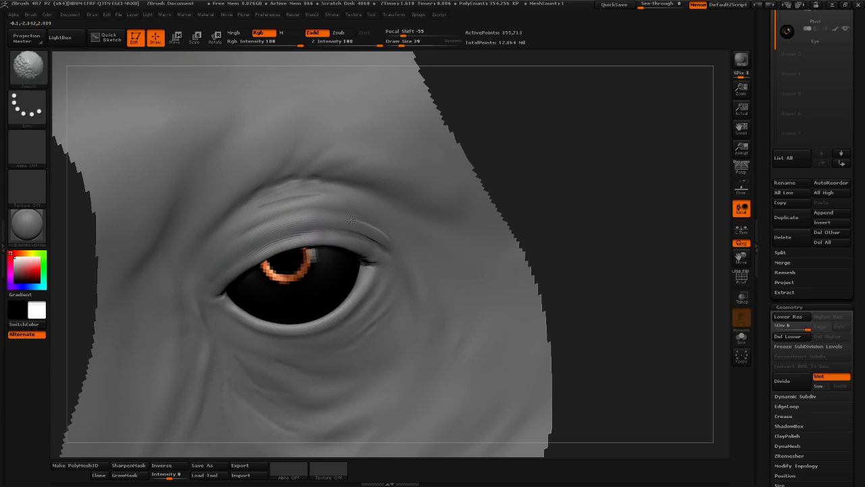
pyautogui.keyDown('shift'); pyautogui.moveTo(387, 238); pyautogui.dragTo(391, 248); pyautogui.keyUp('shift')
# Thicken the skin between the upper eyelid and the brow crease with long clay strokes and smooth its back end
pyautogui.moveTo(245, 230)
pyautogui.keyDown('shift'); pyautogui.mouseDown()
pyautogui.moveTo(291, 202)
pyautogui.moveTo(337, 198)
pyautogui.mouseUp(); pyautogui.keyUp('shift')
pyautogui.moveTo(271, 196); pyautogui.dragTo(340, 189)
pyautogui.moveTo(248, 207)
pyautogui.mouseDown()
pyautogui.moveTo(321, 193)
pyautogui.moveTo(302, 187)
pyautogui.moveTo(310, 182)
pyautogui.moveTo(376, 197)
pyautogui.mouseUp()
pyautogui.keyDown('shift'); pyautogui.moveTo(394, 225); pyautogui.dragTo(382, 204); pyautogui.keyUp('shift')
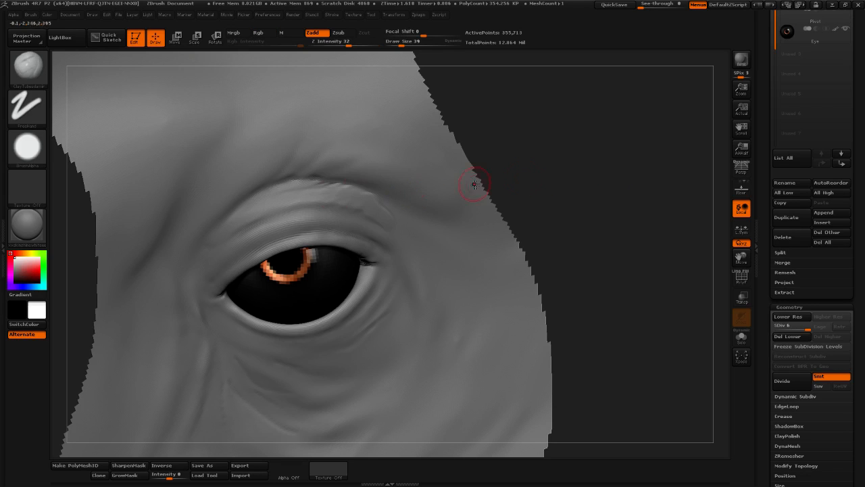
# Reshape the lid rim at the back eye corner with small clay strokes and smooth the surrounding skin
pyautogui.moveTo(565, 203)
pyautogui.keyDown('shift'); pyautogui.mouseDown()
pyautogui.moveTo(627, 195)
pyautogui.moveTo(624, 220)
pyautogui.moveTo(595, 223)
pyautogui.moveTo(633, 222)
pyautogui.mouseUp(); pyautogui.keyUp('shift')
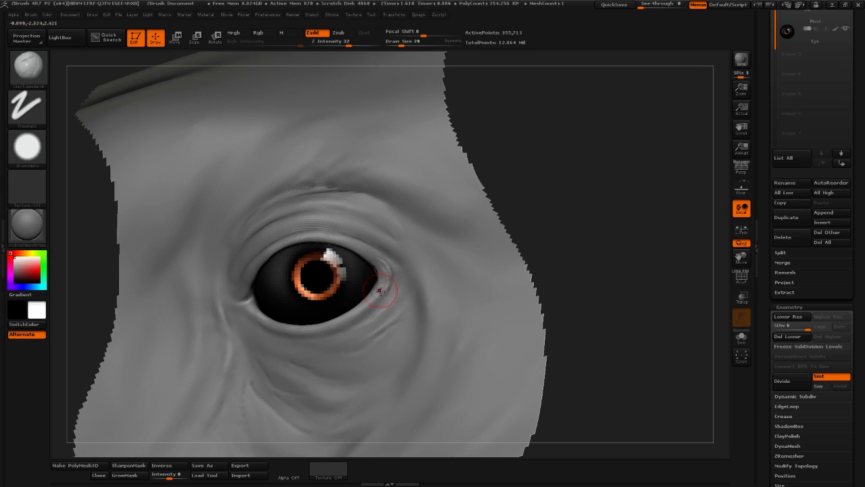
pyautogui.moveTo(527, 203); pyautogui.dragTo(553, 203)
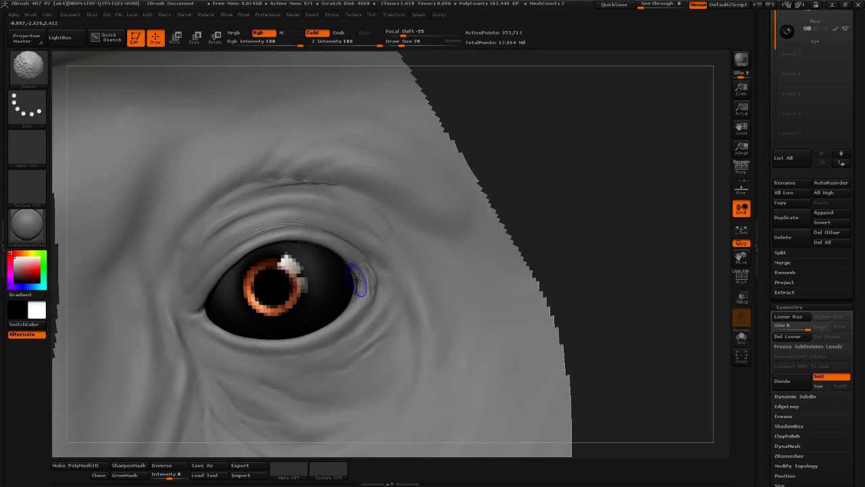
pyautogui.keyDown('shift'); pyautogui.moveTo(361, 272); pyautogui.dragTo(360, 303); pyautogui.keyUp('shift')
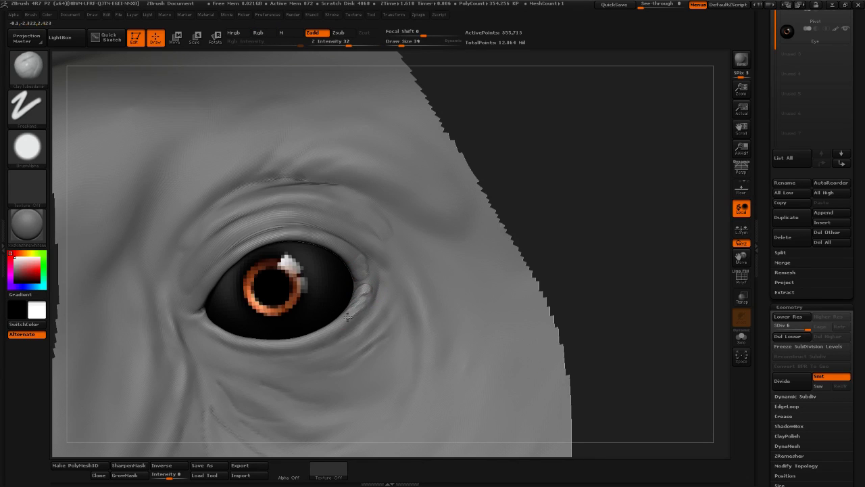
pyautogui.moveTo(343, 332); pyautogui.dragTo(358, 313)
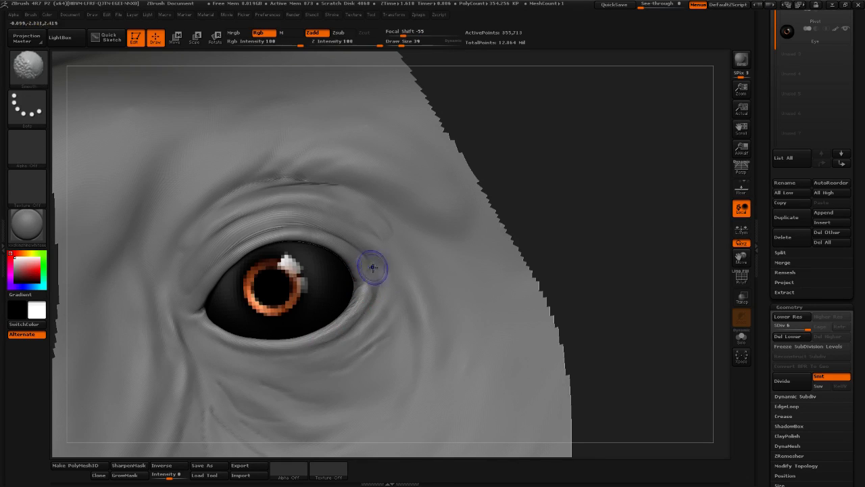
pyautogui.keyDown('shift'); pyautogui.moveTo(372, 267); pyautogui.dragTo(377, 287); pyautogui.keyUp('shift')
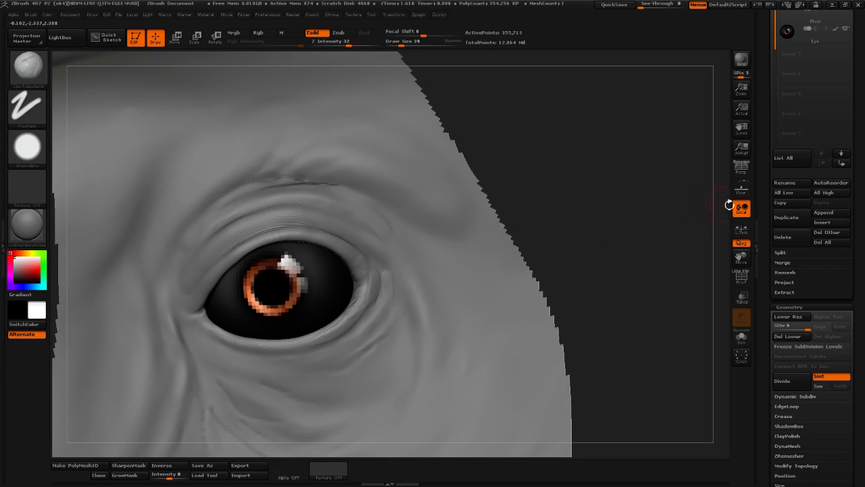
# Sculpt curved skin folds running down behind the back eye corner with clay strokes and smooth them
pyautogui.moveTo(591, 199); pyautogui.dragTo(476, 188)
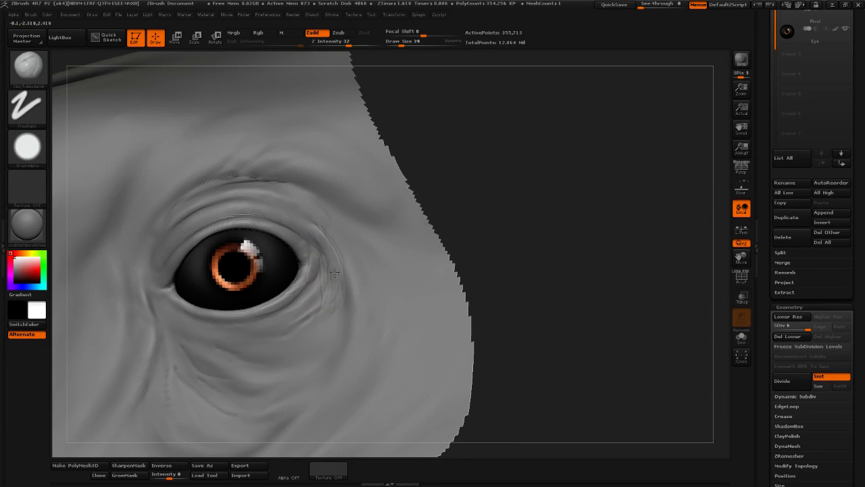
pyautogui.moveTo(335, 273); pyautogui.dragTo(340, 295)
pyautogui.moveTo(326, 238); pyautogui.dragTo(335, 273)
pyautogui.moveTo(344, 234); pyautogui.dragTo(366, 291)
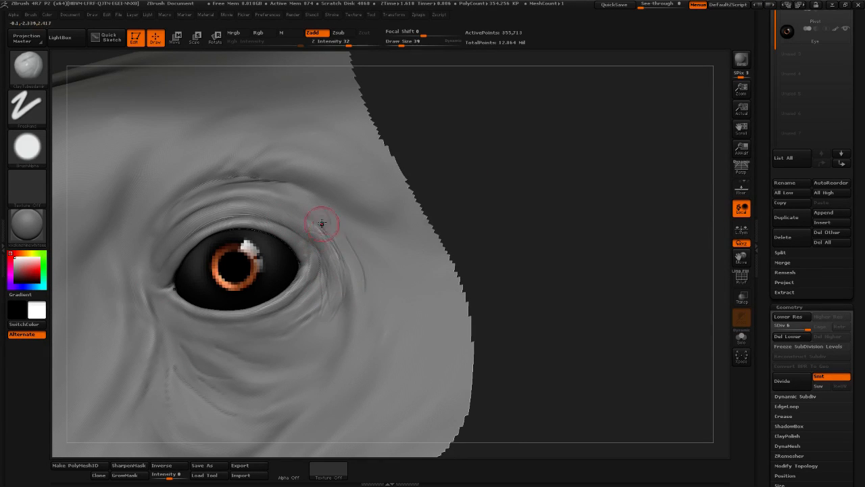
pyautogui.moveTo(322, 223); pyautogui.dragTo(346, 297)
pyautogui.moveTo(326, 218); pyautogui.dragTo(358, 284)
pyautogui.moveTo(324, 221); pyautogui.dragTo(365, 304)
pyautogui.moveTo(337, 242); pyautogui.dragTo(341, 319)
pyautogui.moveTo(320, 210); pyautogui.dragTo(358, 270)
pyautogui.press('shift')
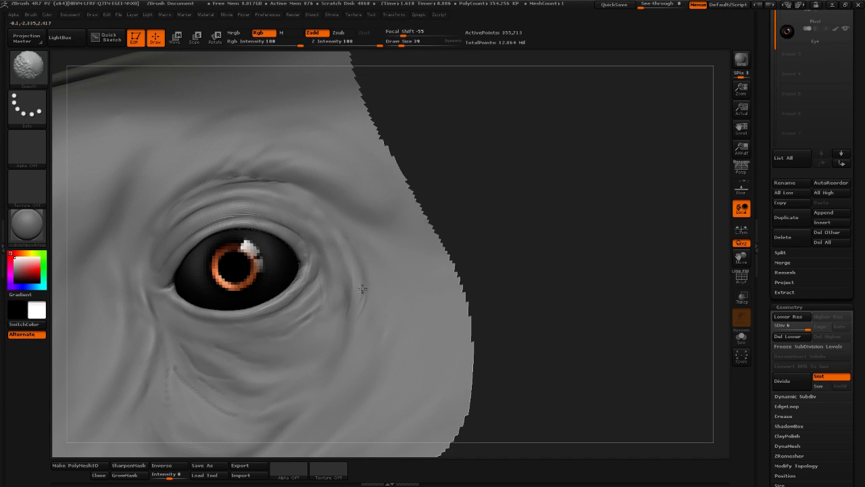
pyautogui.keyDown('alt'); pyautogui.moveTo(499, 228); pyautogui.dragTo(512, 264); pyautogui.keyUp('alt')
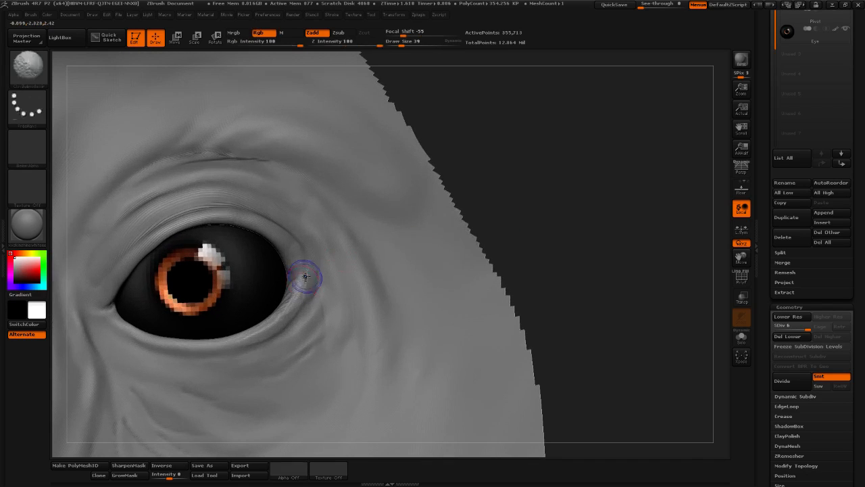
# Extend the curved folds from behind the back eye corner to below the lower eyelid with clay strokes and smooth them
pyautogui.keyDown('shift'); pyautogui.moveTo(305, 275); pyautogui.dragTo(322, 331); pyautogui.keyUp('shift')
pyautogui.keyDown('alt'); pyautogui.moveTo(546, 237); pyautogui.dragTo(573, 183); pyautogui.keyUp('alt')
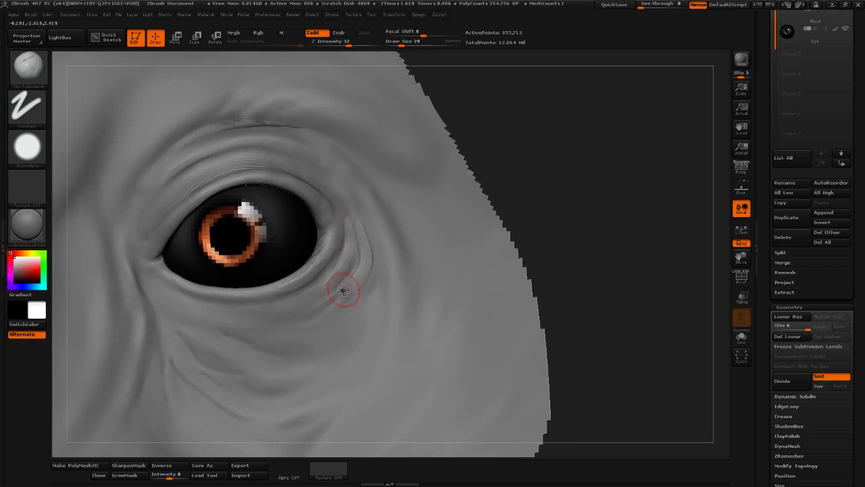
pyautogui.moveTo(371, 271); pyautogui.dragTo(343, 322)
pyautogui.moveTo(361, 285); pyautogui.dragTo(310, 349)
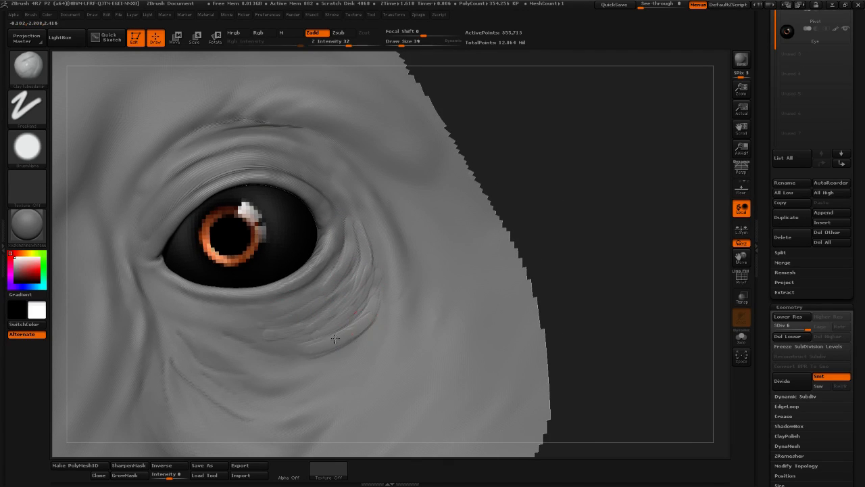
pyautogui.moveTo(364, 335); pyautogui.dragTo(345, 346)
pyautogui.press('shift')
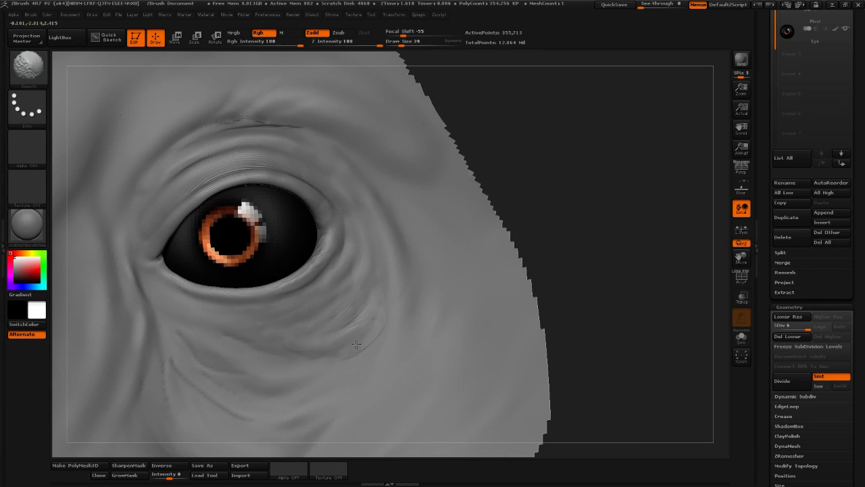
# Build up skin folds beneath the lower eyelid, starting under the front eye corner, and smooth them into the surrounding skin
pyautogui.moveTo(607, 223)
pyautogui.keyDown('alt'); pyautogui.mouseDown()
pyautogui.moveTo(609, 241)
pyautogui.moveTo(553, 243)
pyautogui.moveTo(570, 257)
pyautogui.moveTo(535, 309)
pyautogui.moveTo(558, 321)
pyautogui.moveTo(595, 243)
pyautogui.moveTo(633, 269)
pyautogui.moveTo(618, 230)
pyautogui.moveTo(612, 256)
pyautogui.moveTo(651, 234)
pyautogui.mouseUp(); pyautogui.keyUp('alt')
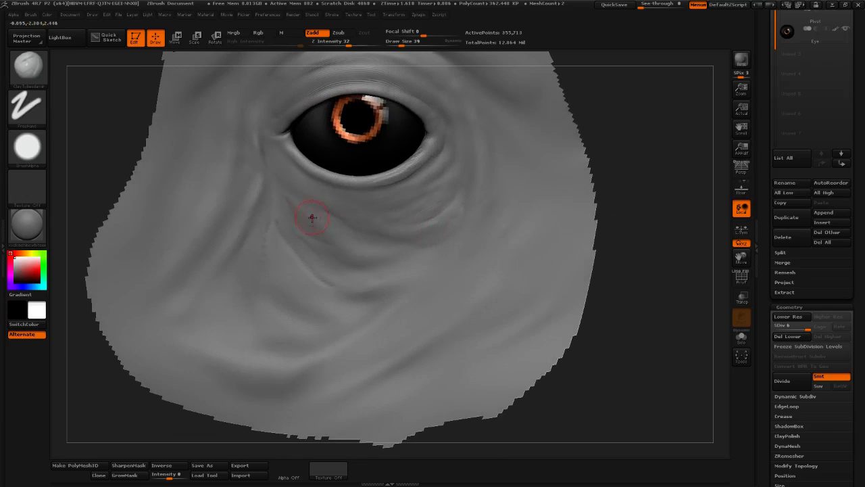
pyautogui.moveTo(294, 201); pyautogui.dragTo(331, 236)
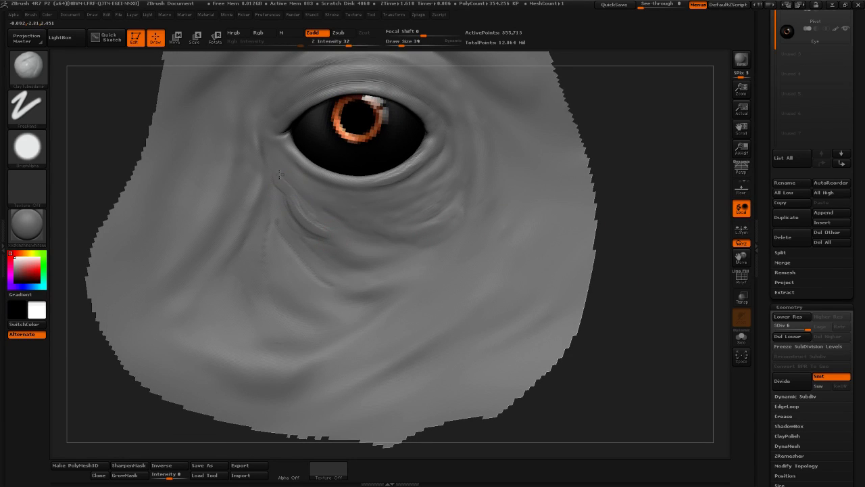
pyautogui.moveTo(280, 175); pyautogui.dragTo(301, 196)
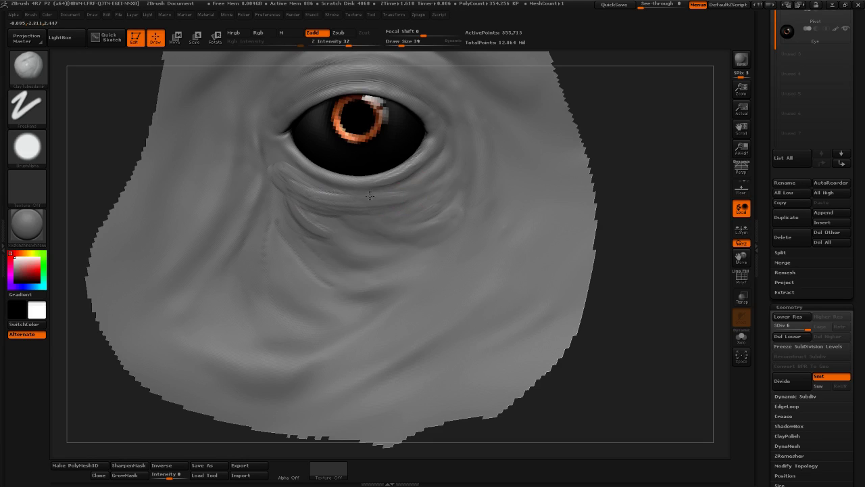
pyautogui.moveTo(666, 207); pyautogui.dragTo(428, 219)
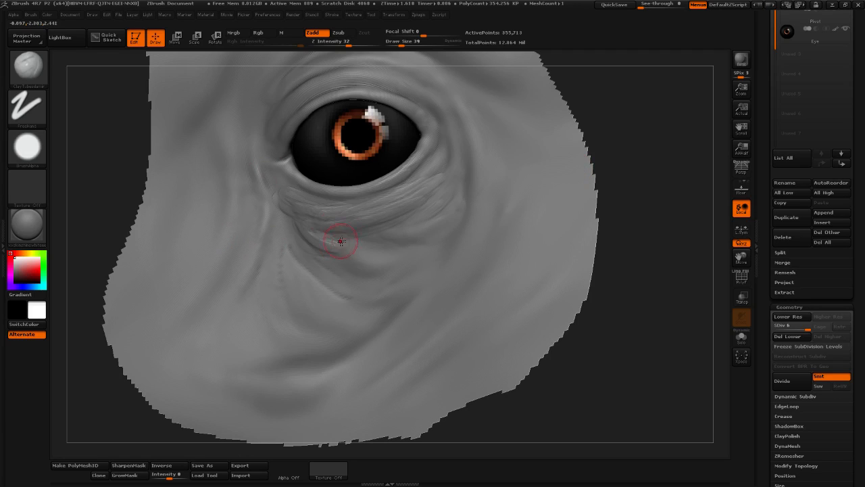
pyautogui.press('shift')
pyautogui.press('shift')
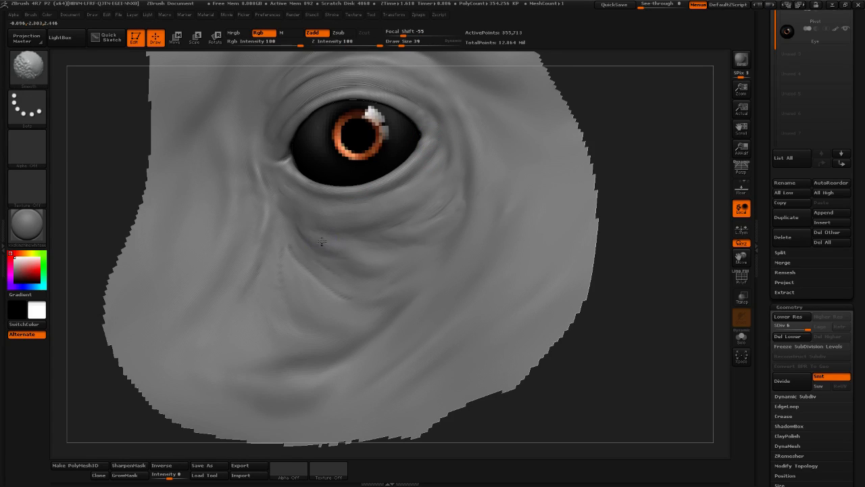
# Raise a thin ridge across the skin under the eye and a long curved fold sweeping from the cheek up behind the eye
pyautogui.moveTo(382, 238)
pyautogui.mouseDown()
pyautogui.moveTo(422, 237)
pyautogui.moveTo(387, 238)
pyautogui.mouseUp()
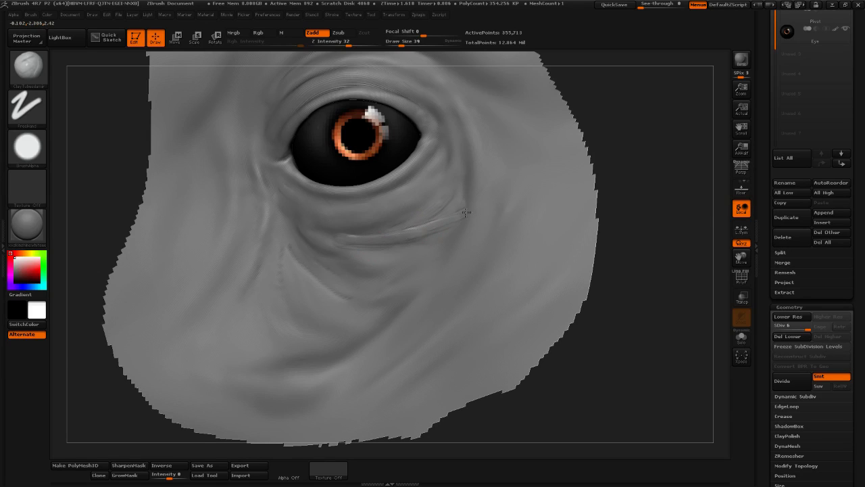
pyautogui.moveTo(326, 233); pyautogui.dragTo(449, 227)
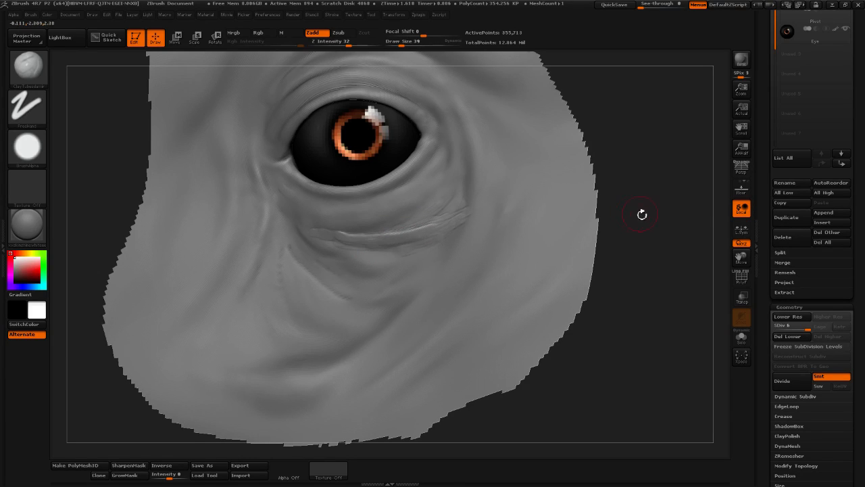
pyautogui.moveTo(641, 212)
pyautogui.mouseDown()
pyautogui.moveTo(604, 196)
pyautogui.moveTo(624, 237)
pyautogui.moveTo(645, 217)
pyautogui.moveTo(605, 229)
pyautogui.mouseUp()
pyautogui.moveTo(361, 301)
pyautogui.mouseDown()
pyautogui.moveTo(338, 319)
pyautogui.moveTo(443, 237)
pyautogui.mouseUp()
pyautogui.moveTo(404, 268)
pyautogui.mouseDown()
pyautogui.moveTo(440, 197)
pyautogui.moveTo(441, 153)
pyautogui.moveTo(441, 177)
pyautogui.mouseUp()
pyautogui.moveTo(440, 128)
pyautogui.mouseDown()
pyautogui.moveTo(430, 215)
pyautogui.moveTo(421, 204)
pyautogui.mouseUp()
pyautogui.moveTo(441, 169); pyautogui.dragTo(420, 223)
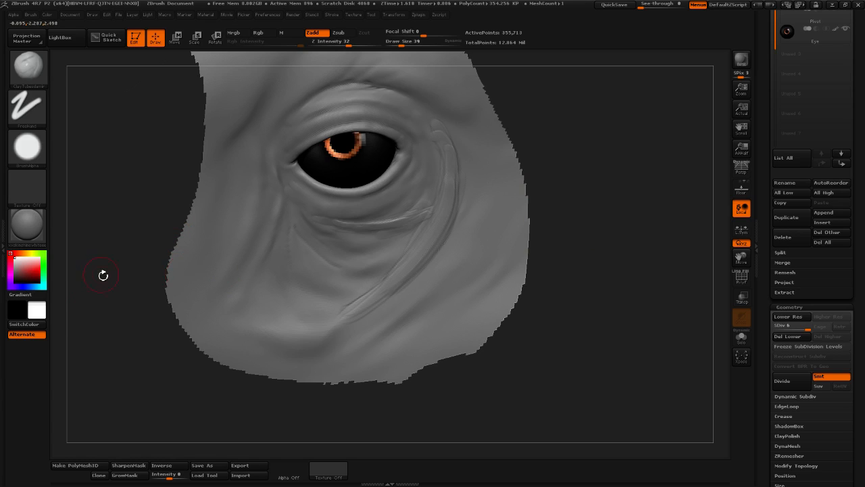
# Smooth the long curved cheek fold and the ridge under the eye
pyautogui.moveTo(548, 220); pyautogui.dragTo(597, 225)
pyautogui.press('shift')
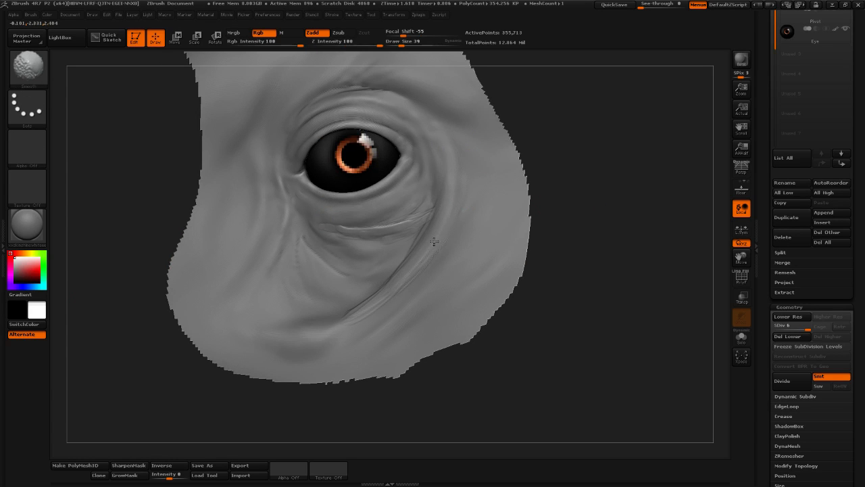
pyautogui.keyDown('shift'); pyautogui.moveTo(350, 312); pyautogui.dragTo(378, 304); pyautogui.keyUp('shift')
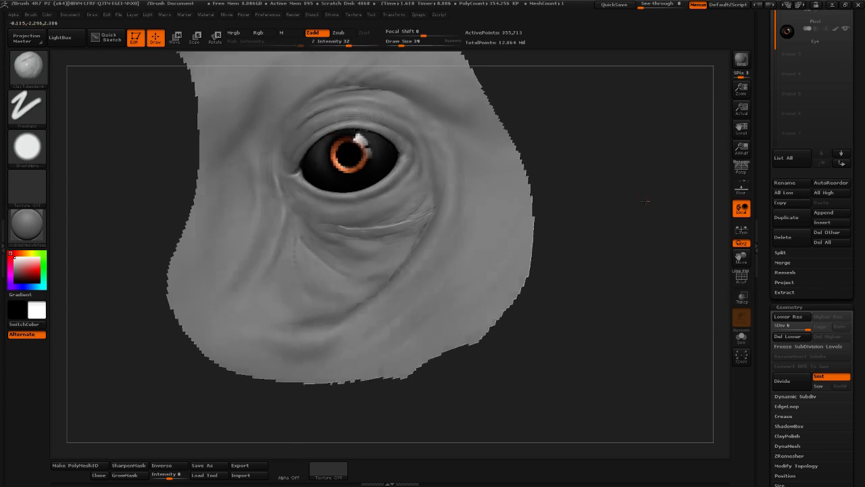
pyautogui.moveTo(647, 201); pyautogui.dragTo(607, 203)
pyautogui.keyDown('shift'); pyautogui.moveTo(459, 201); pyautogui.dragTo(433, 217); pyautogui.keyUp('shift')
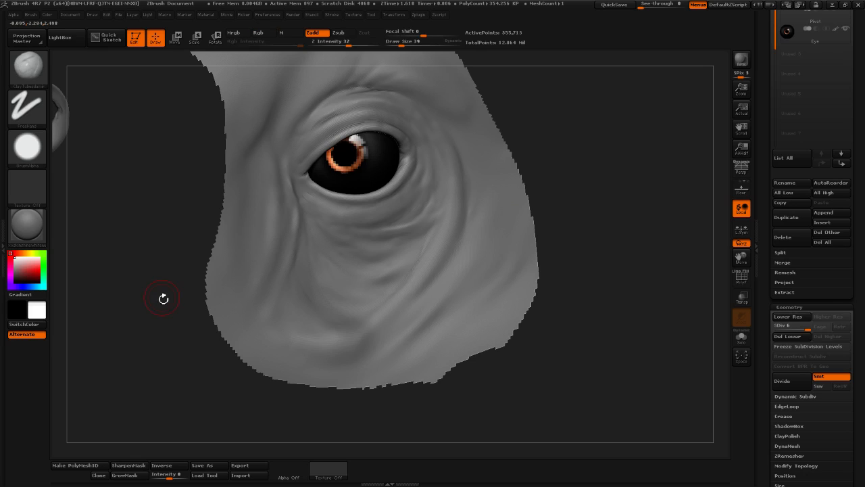
# Soften the folds below the front eye corner, along the lower cheek and behind the eye with the Smooth brush
pyautogui.moveTo(624, 190); pyautogui.dragTo(553, 216)
pyautogui.press('shift')
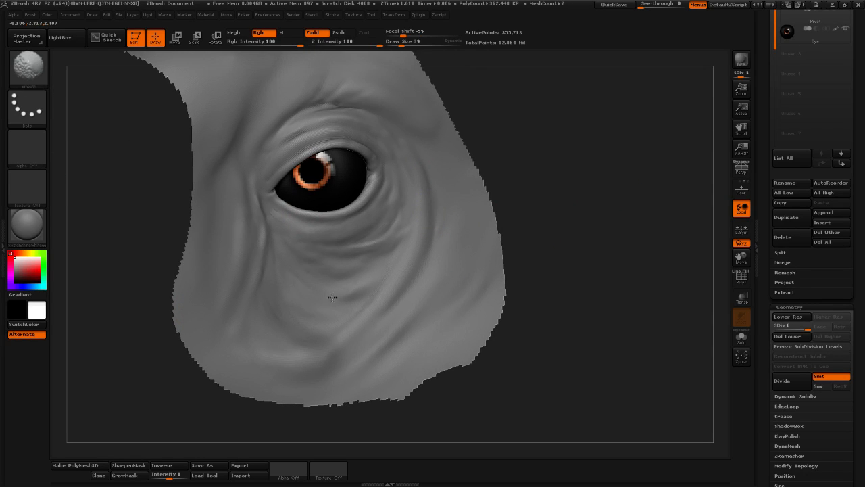
pyautogui.keyDown('shift'); pyautogui.moveTo(259, 217); pyautogui.dragTo(255, 218); pyautogui.keyUp('shift')
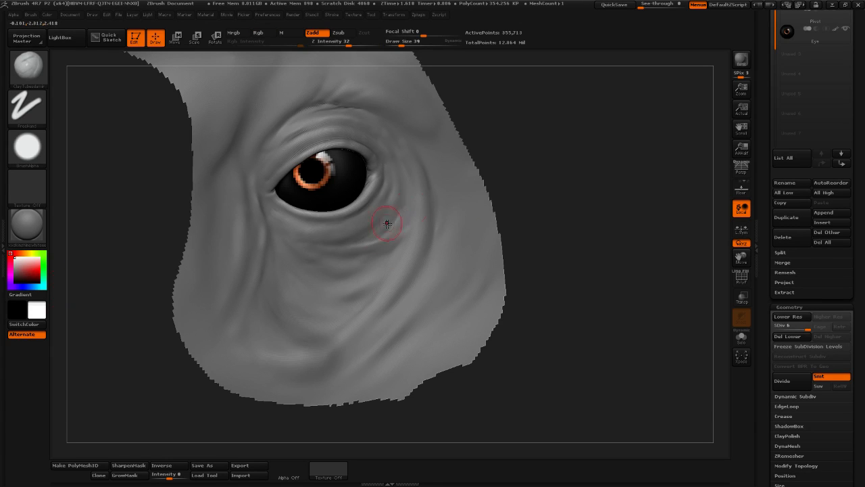
pyautogui.press('shift')
pyautogui.moveTo(554, 230)
pyautogui.mouseDown()
pyautogui.moveTo(542, 209)
pyautogui.moveTo(512, 216)
pyautogui.mouseUp()
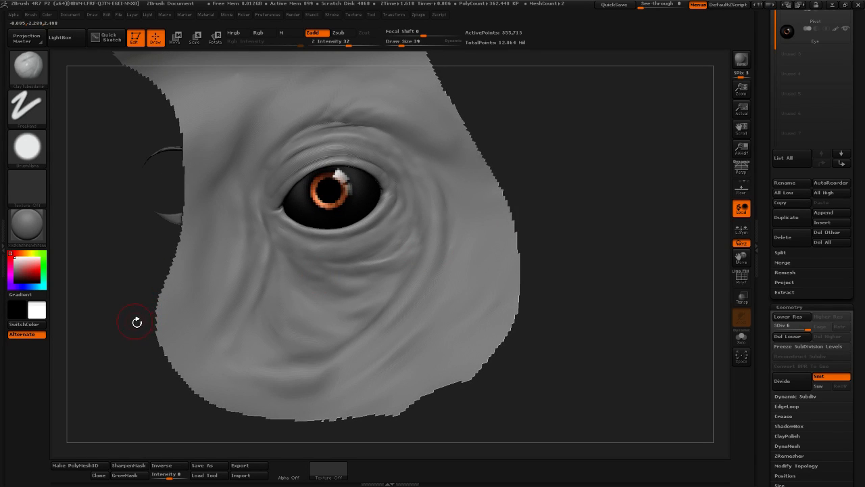
pyautogui.press('shift')
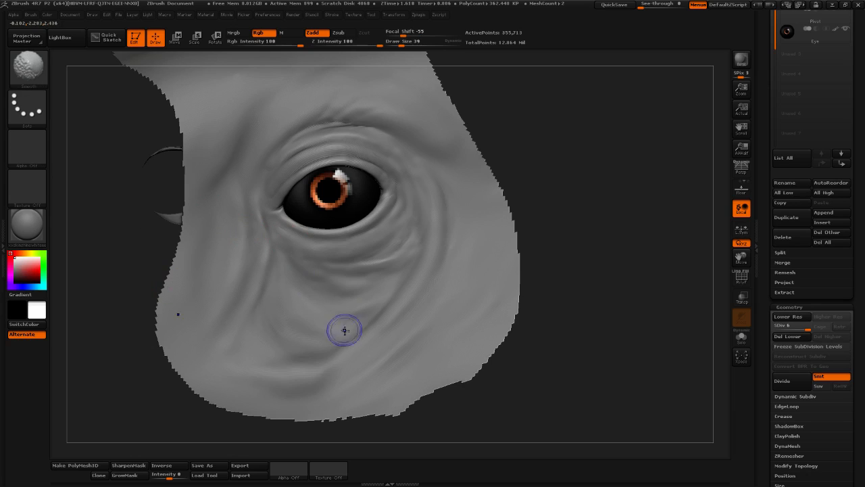
pyautogui.keyDown('shift'); pyautogui.moveTo(332, 361); pyautogui.dragTo(413, 304); pyautogui.keyUp('shift')
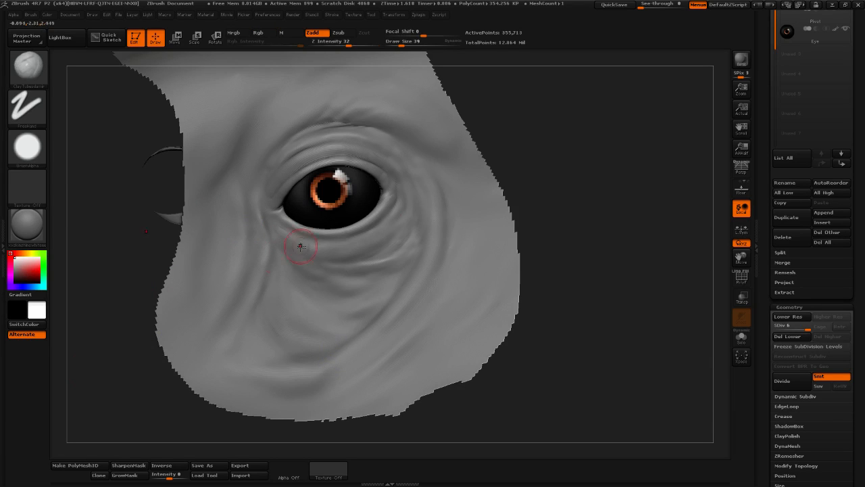
pyautogui.moveTo(556, 215)
pyautogui.mouseDown()
pyautogui.moveTo(589, 199)
pyautogui.moveTo(543, 195)
pyautogui.moveTo(570, 189)
pyautogui.mouseUp()
pyautogui.moveTo(428, 248)
pyautogui.keyDown('shift'); pyautogui.mouseDown()
pyautogui.moveTo(440, 234)
pyautogui.moveTo(477, 227)
pyautogui.mouseUp(); pyautogui.keyUp('shift')
# Add an outer curved skin fold well behind the back eye corner with long clay strokes and smooth it
pyautogui.moveTo(603, 194)
pyautogui.mouseDown()
pyautogui.moveTo(583, 194)
pyautogui.moveTo(560, 213)
pyautogui.mouseUp()
pyautogui.moveTo(451, 202); pyautogui.dragTo(431, 250)
pyautogui.moveTo(448, 169)
pyautogui.mouseDown()
pyautogui.moveTo(435, 261)
pyautogui.moveTo(418, 251)
pyautogui.mouseUp()
pyautogui.moveTo(436, 168); pyautogui.dragTo(431, 255)
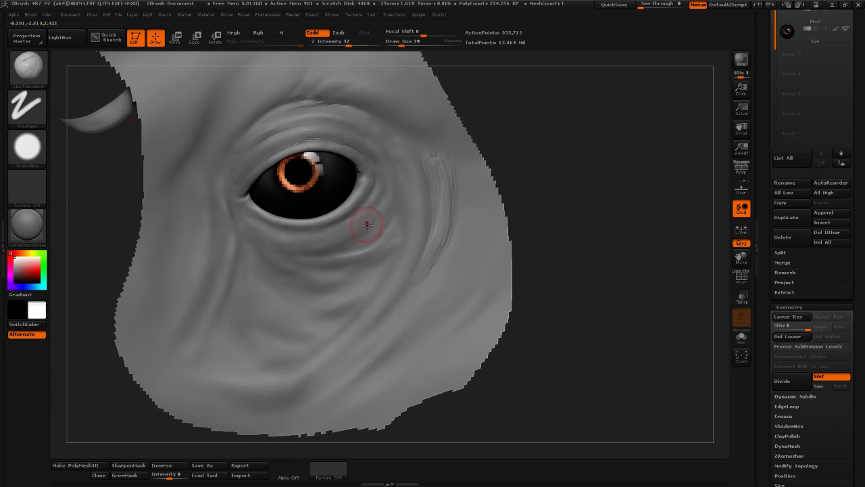
pyautogui.press('shift')
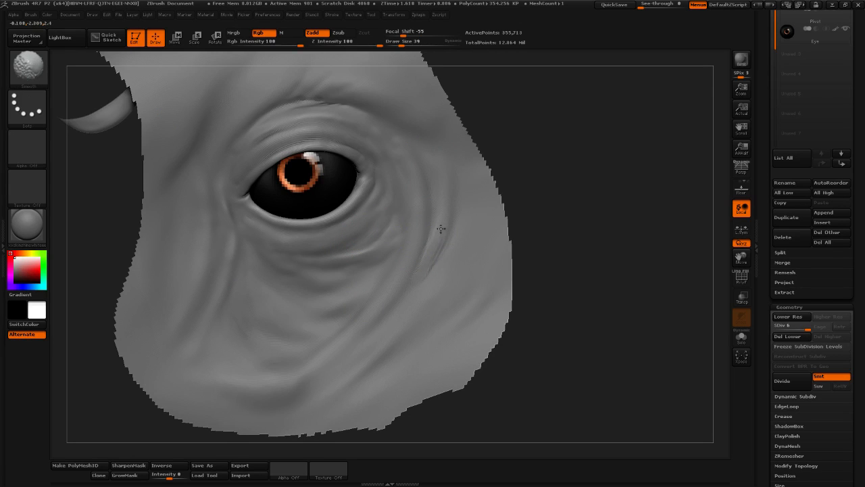
pyautogui.keyDown('shift'); pyautogui.moveTo(604, 244); pyautogui.dragTo(600, 196); pyautogui.keyUp('shift')
# Thicken the diagonal fold running down from the front eye corner with clay strokes and smooth it along its length
pyautogui.moveTo(194, 336); pyautogui.dragTo(209, 301)
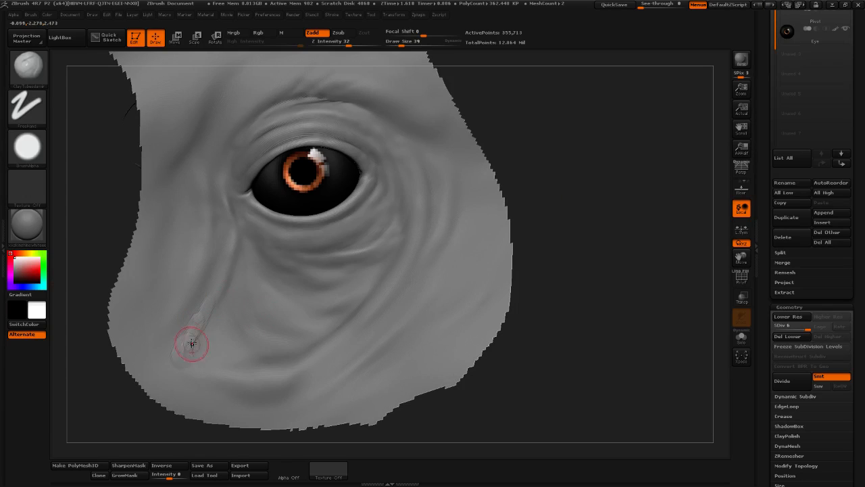
pyautogui.moveTo(188, 341); pyautogui.dragTo(230, 261)
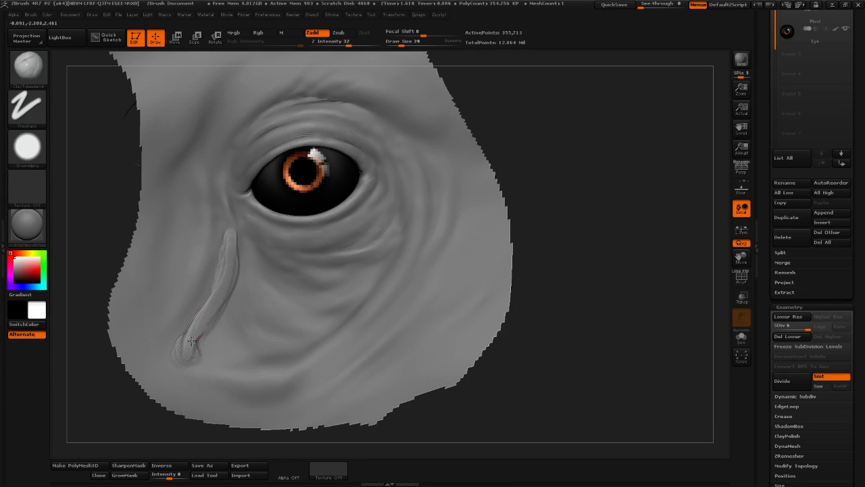
pyautogui.keyDown('shift'); pyautogui.moveTo(193, 315); pyautogui.dragTo(238, 245); pyautogui.keyUp('shift')
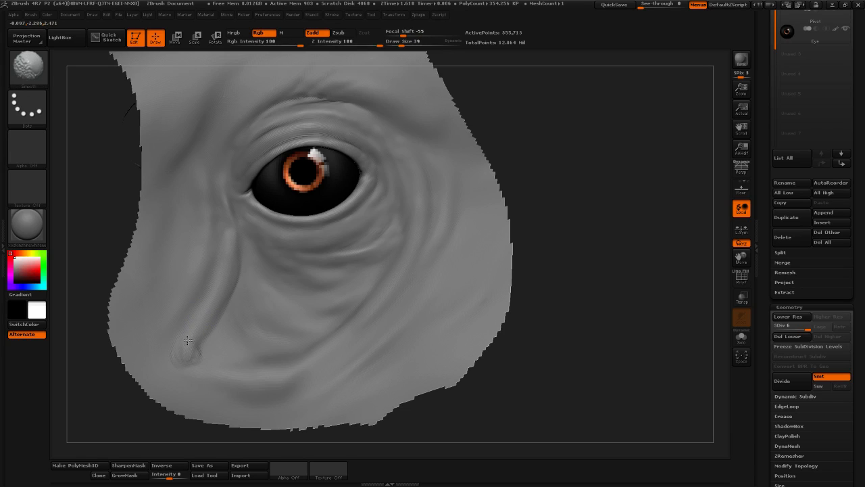
pyautogui.keyDown('shift'); pyautogui.moveTo(181, 349); pyautogui.dragTo(266, 242); pyautogui.keyUp('shift')
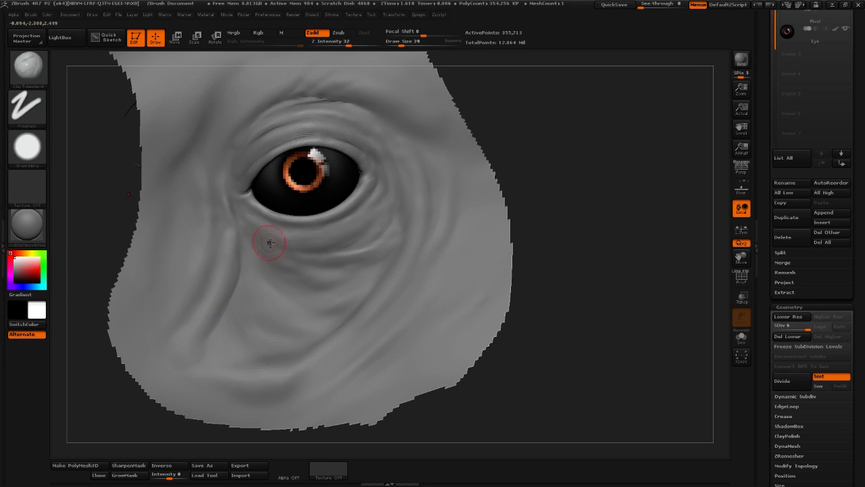
# Add short clay strokes along the lower edge of the eye bag and smooth them
pyautogui.moveTo(249, 355)
pyautogui.mouseDown()
pyautogui.moveTo(223, 352)
pyautogui.moveTo(253, 355)
pyautogui.moveTo(233, 356)
pyautogui.mouseUp()
pyautogui.moveTo(240, 329)
pyautogui.mouseDown()
pyautogui.moveTo(274, 349)
pyautogui.moveTo(306, 346)
pyautogui.mouseUp()
pyautogui.press('shift')
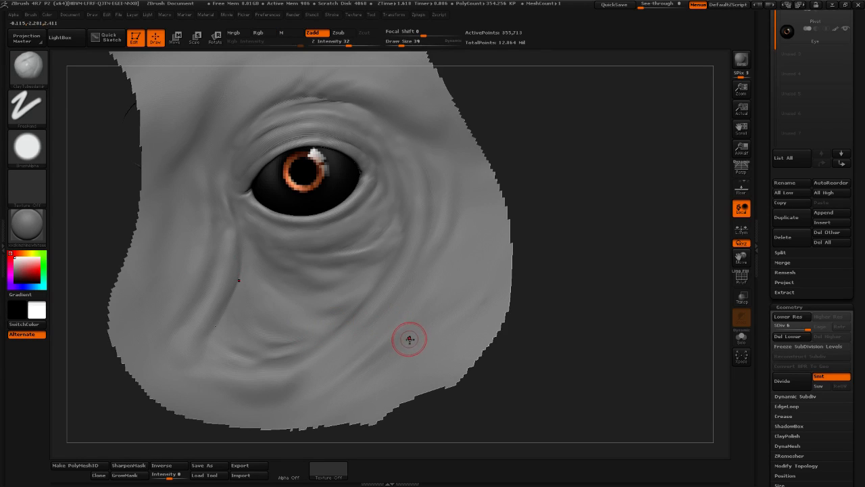
# Set the draw size to 20 and sharpen the crease along the eye bag's lower edge with clay strokes and smoothing
pyautogui.moveTo(598, 259); pyautogui.dragTo(568, 257)
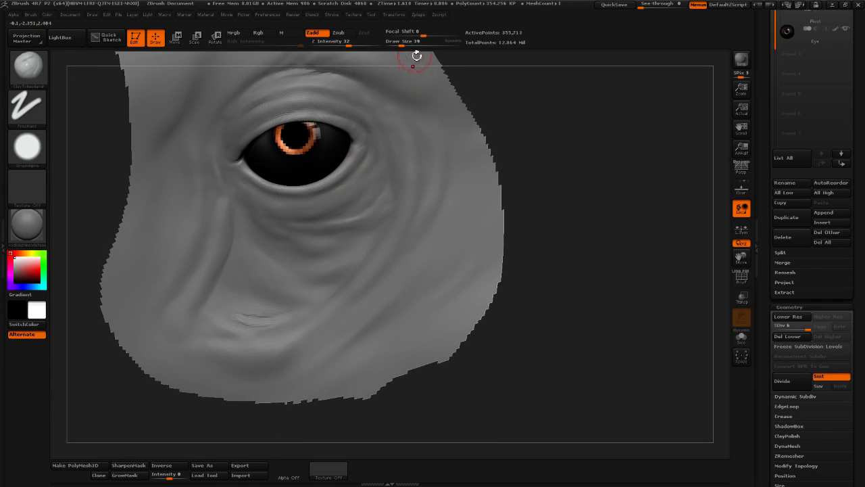
pyautogui.click(400, 44)
pyautogui.moveTo(263, 322)
pyautogui.mouseDown()
pyautogui.moveTo(247, 319)
pyautogui.moveTo(322, 299)
pyautogui.mouseUp()
pyautogui.moveTo(563, 231); pyautogui.dragTo(579, 237)
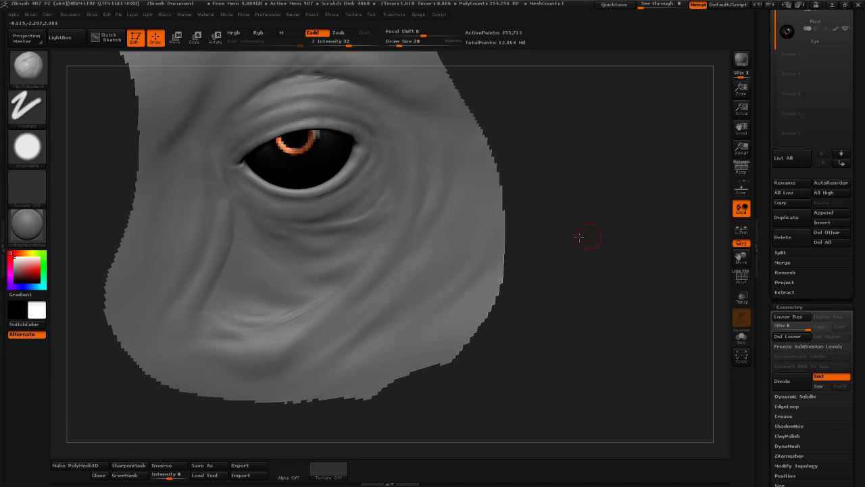
pyautogui.keyDown('alt'); pyautogui.moveTo(537, 259); pyautogui.dragTo(528, 244); pyautogui.keyUp('alt')
pyautogui.keyDown('shift'); pyautogui.moveTo(292, 301); pyautogui.dragTo(316, 279); pyautogui.keyUp('shift')
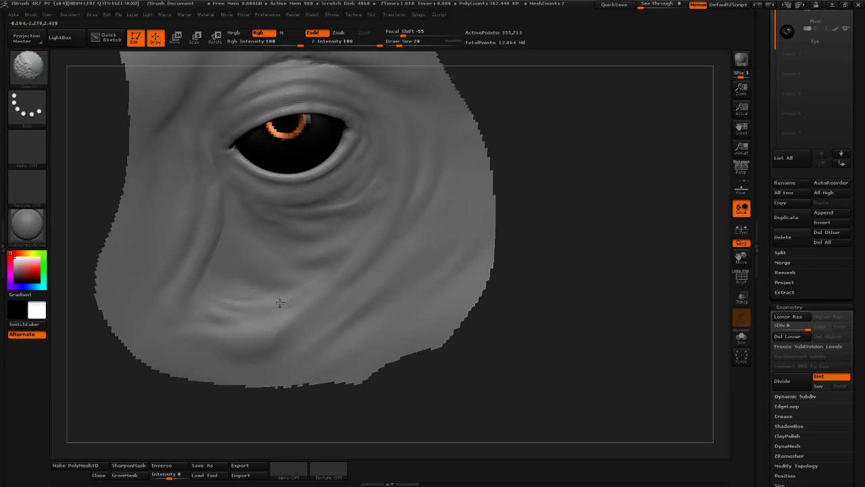
pyautogui.keyDown('shift'); pyautogui.moveTo(280, 302); pyautogui.dragTo(305, 290); pyautogui.keyUp('shift')
pyautogui.moveTo(249, 328)
pyautogui.mouseDown()
pyautogui.moveTo(327, 297)
pyautogui.moveTo(247, 322)
pyautogui.mouseUp()
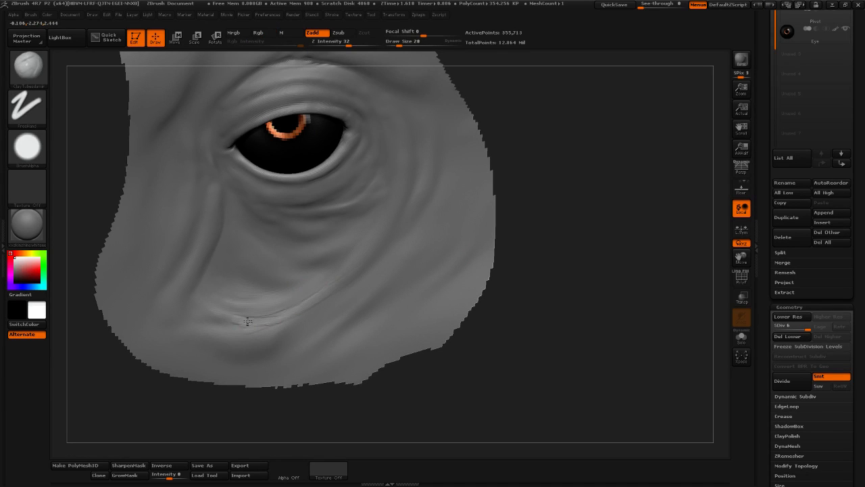
pyautogui.press('shift')
# Join the lower end of the front diagonal fold to the eye bag's bottom crease with clay strokes and smooth the transition
pyautogui.moveTo(609, 222); pyautogui.dragTo(441, 254)
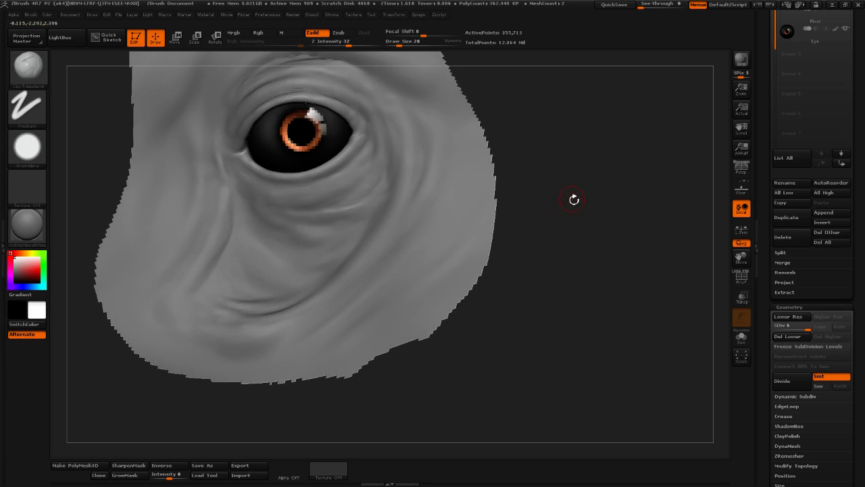
pyautogui.moveTo(573, 199); pyautogui.dragTo(601, 212)
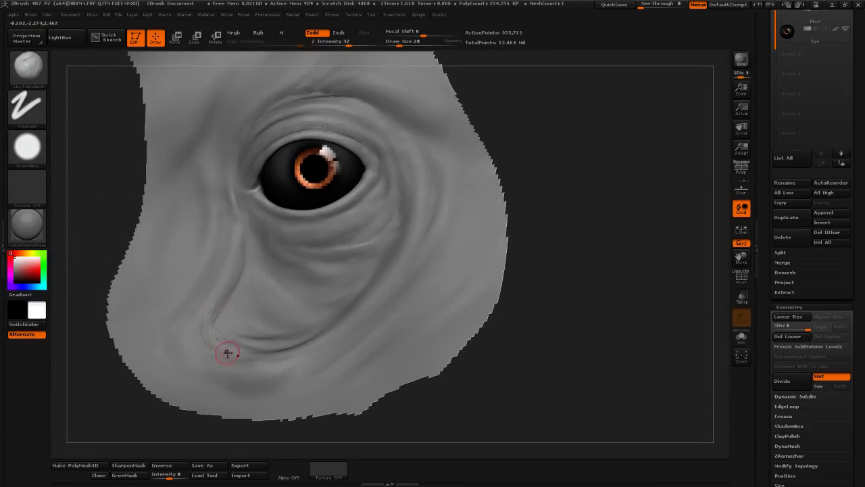
pyautogui.moveTo(227, 352); pyautogui.dragTo(217, 309)
pyautogui.press('shift')
pyautogui.press('shift')
# Sculpt fine diagonal wrinkles on the front part of the eye bag beside the diagonal fold and smooth them
pyautogui.moveTo(608, 248); pyautogui.dragTo(601, 247)
pyautogui.moveTo(245, 313); pyautogui.dragTo(251, 330)
pyautogui.moveTo(246, 289)
pyautogui.mouseDown()
pyautogui.moveTo(244, 330)
pyautogui.moveTo(242, 300)
pyautogui.mouseUp()
pyautogui.moveTo(256, 259); pyautogui.dragTo(273, 305)
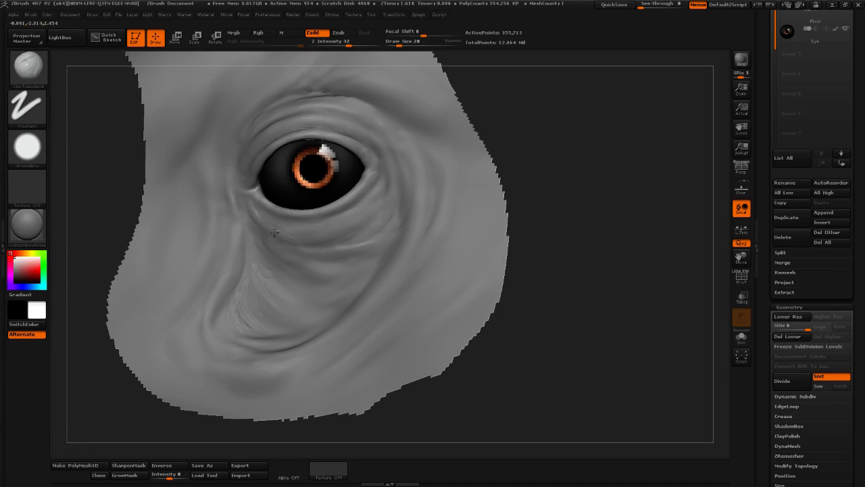
pyautogui.press('shift')
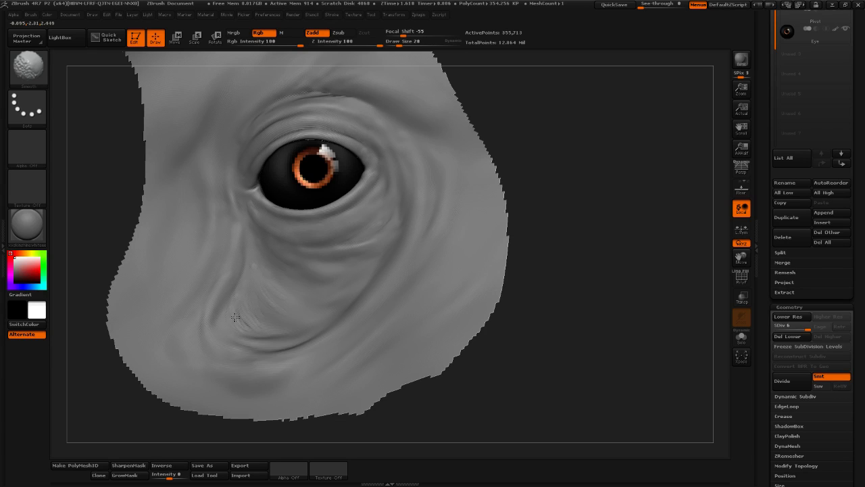
pyautogui.moveTo(593, 226); pyautogui.dragTo(400, 257)
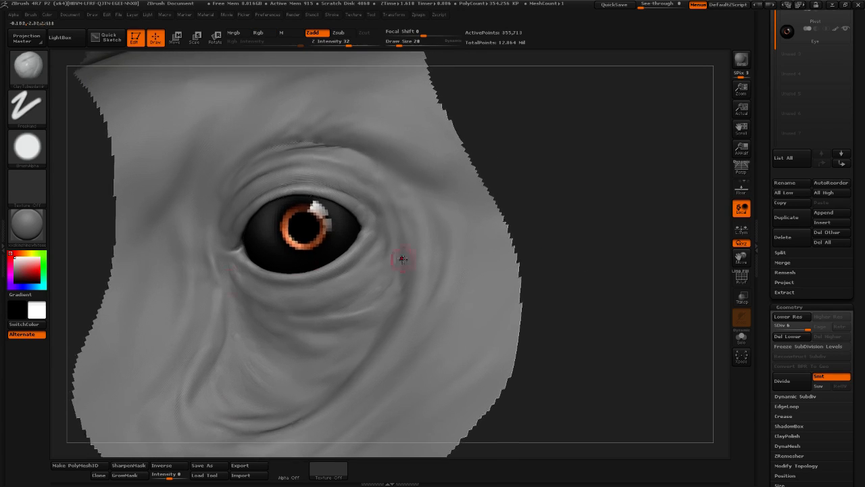
# Build up the vertical fold in front of the eye with clay strokes, extend it up toward the brow, and smooth it
pyautogui.moveTo(201, 257); pyautogui.dragTo(217, 314)
pyautogui.moveTo(217, 232); pyautogui.dragTo(217, 259)
pyautogui.press('shift')
pyautogui.moveTo(206, 204); pyautogui.dragTo(218, 302)
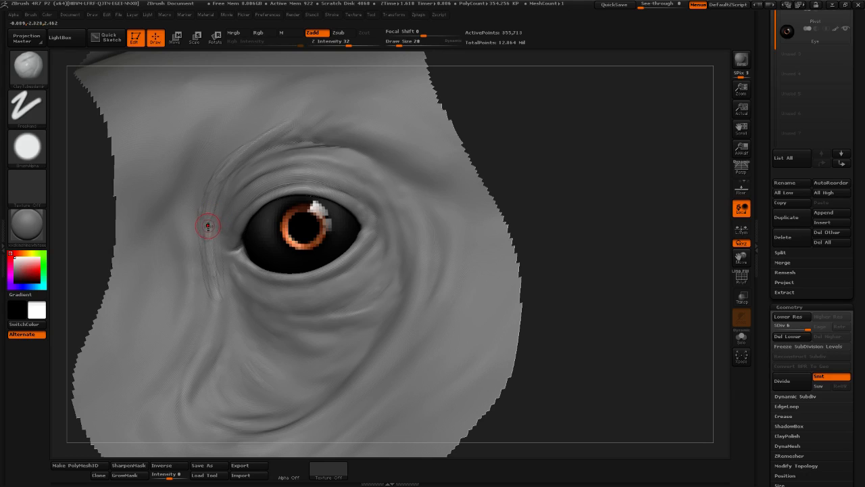
pyautogui.press('shift')
# Add curved clay wrinkles to the lower front of the eye bag and below the eye, and blend them by smoothing
pyautogui.moveTo(610, 236)
pyautogui.mouseDown()
pyautogui.moveTo(583, 218)
pyautogui.moveTo(605, 195)
pyautogui.mouseUp()
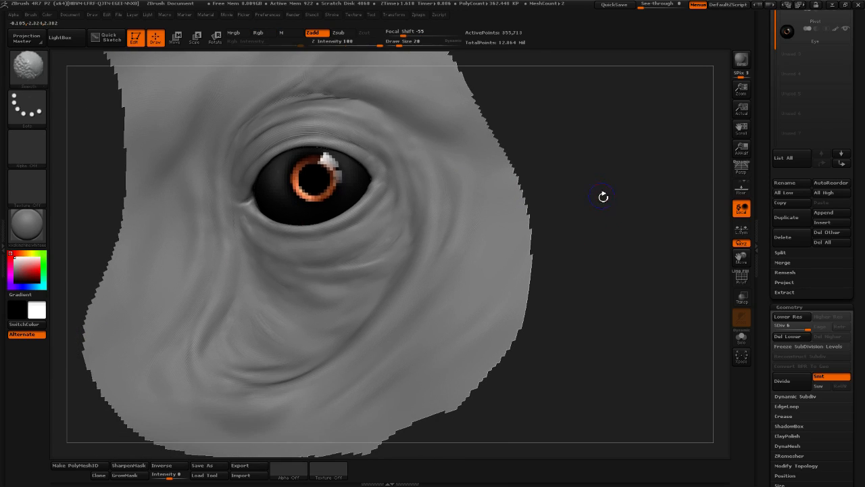
pyautogui.press('shift')
pyautogui.moveTo(278, 338); pyautogui.dragTo(292, 340)
pyautogui.moveTo(246, 326)
pyautogui.mouseDown()
pyautogui.moveTo(299, 351)
pyautogui.moveTo(275, 356)
pyautogui.moveTo(295, 358)
pyautogui.mouseUp()
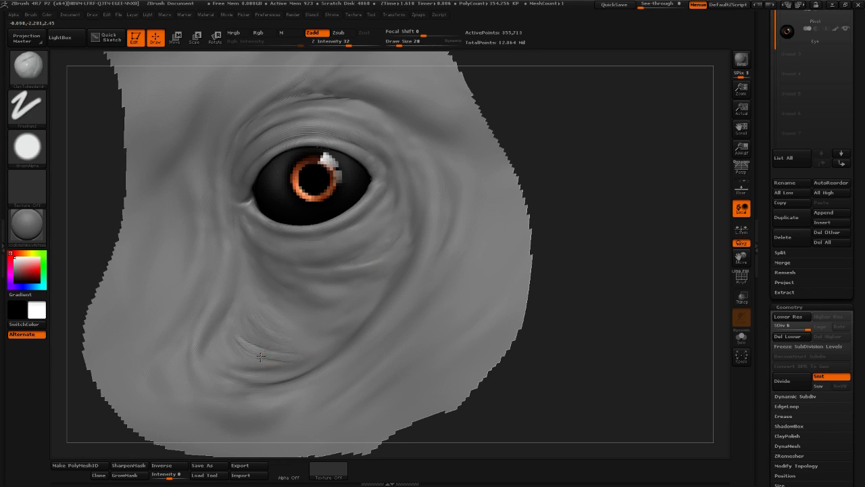
pyautogui.press('shift')
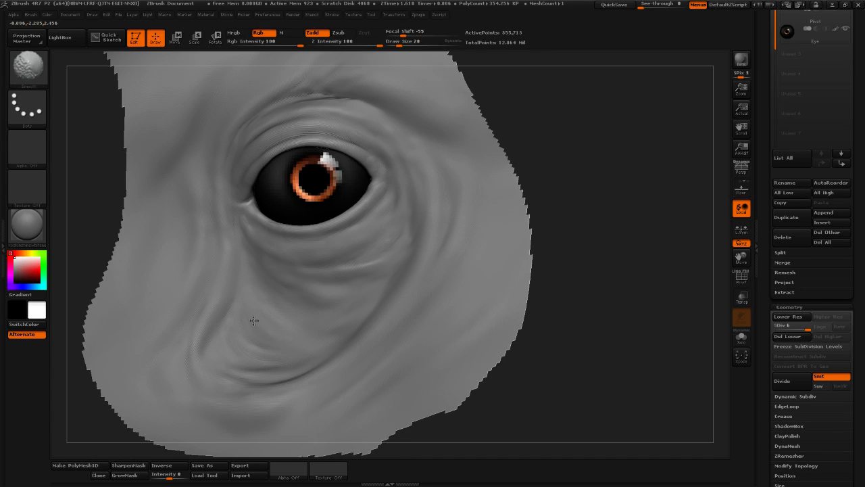
pyautogui.keyDown('shift'); pyautogui.moveTo(253, 321); pyautogui.dragTo(300, 343); pyautogui.keyUp('shift')
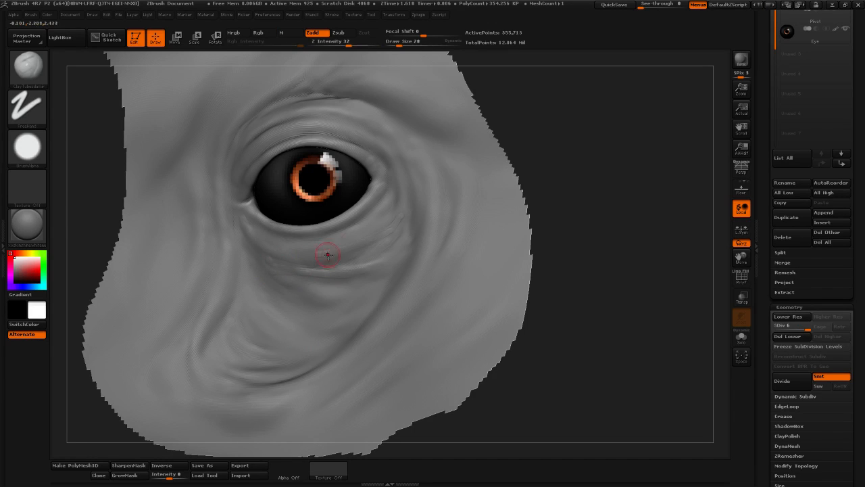
pyautogui.press('shift')
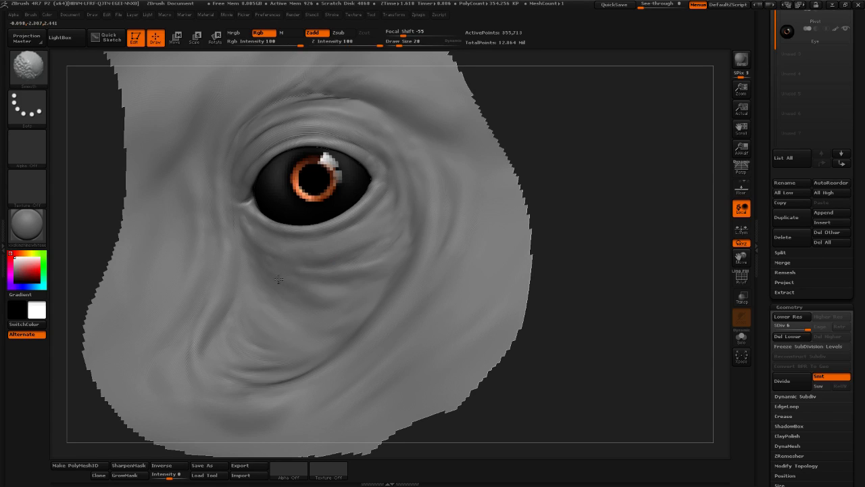
# Strengthen the lower part of the vertical fold in front of the eye with clay strokes and smooth it
pyautogui.moveTo(610, 187); pyautogui.dragTo(477, 223)
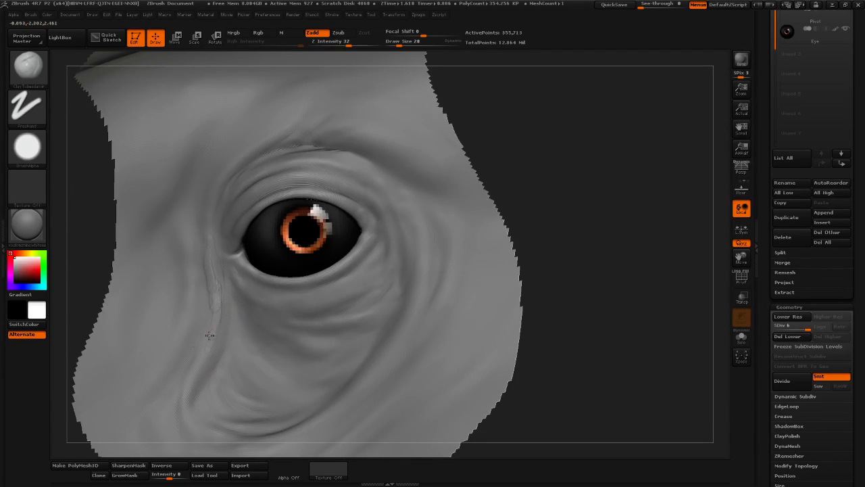
pyautogui.press('shift')
pyautogui.press('shift')
pyautogui.moveTo(518, 276); pyautogui.dragTo(456, 224)
pyautogui.press('shift')
# Sculpt the front fold's lower end around the eye bag's bottom front corner with clay strokes and smooth the transition
pyautogui.moveTo(213, 324); pyautogui.dragTo(177, 380)
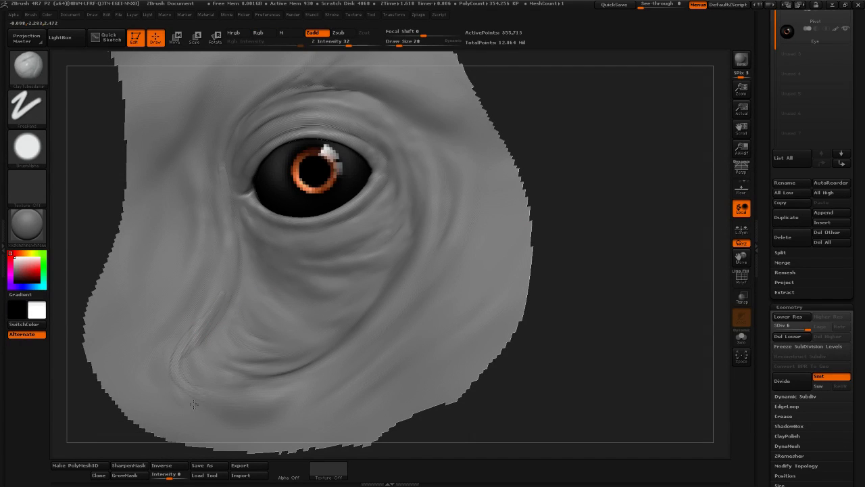
pyautogui.press('shift')
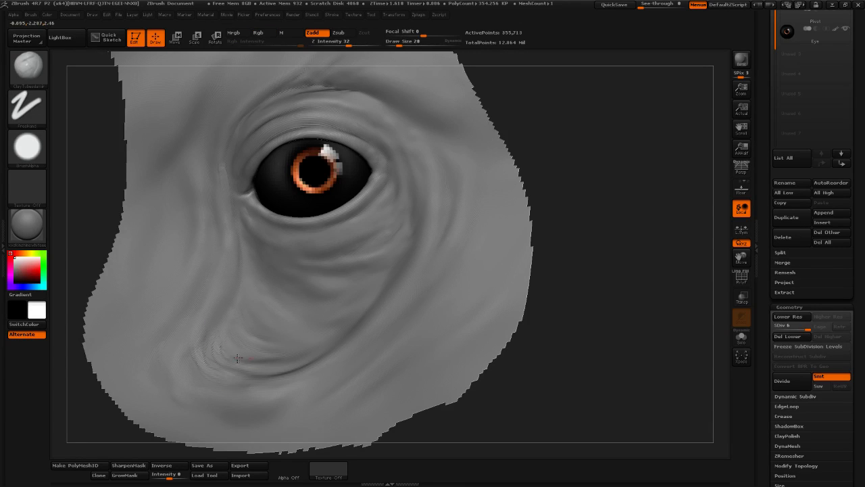
pyautogui.press('shift')
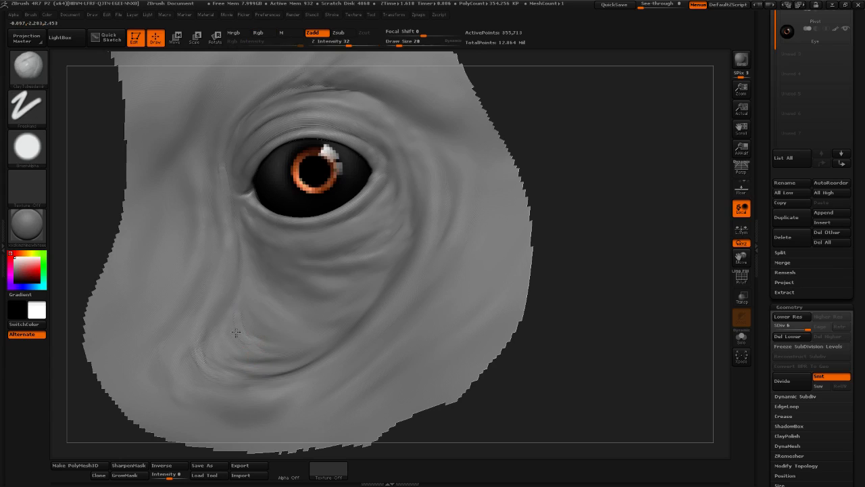
pyautogui.press('shift')
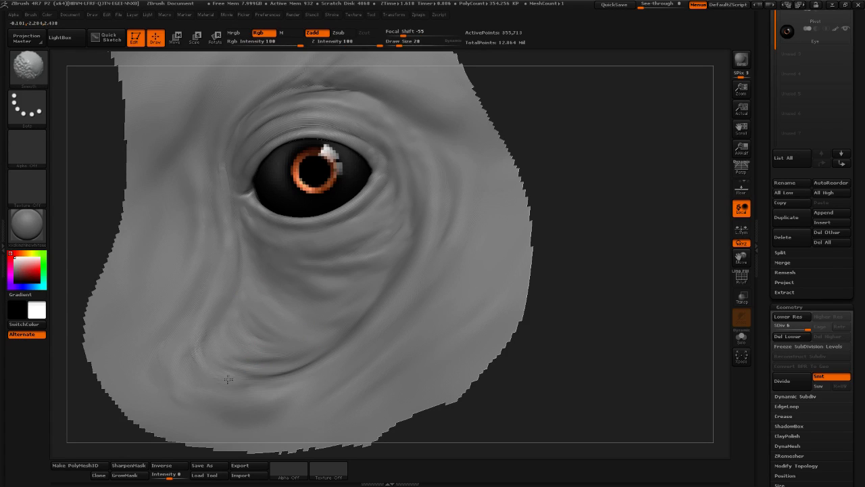
pyautogui.keyDown('shift'); pyautogui.moveTo(245, 377); pyautogui.dragTo(226, 374); pyautogui.keyUp('shift')
pyautogui.moveTo(211, 305); pyautogui.dragTo(207, 348)
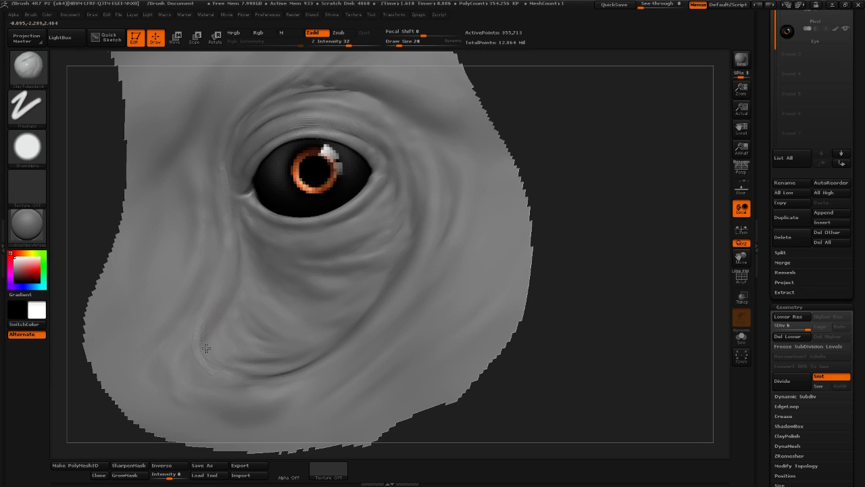
# Refine the diagonal fold along the front edge of the eye bag with clay strokes and smooth its lower bend
pyautogui.keyDown('alt'); pyautogui.moveTo(556, 195); pyautogui.dragTo(529, 218); pyautogui.keyUp('alt')
pyautogui.keyDown('alt'); pyautogui.moveTo(545, 174); pyautogui.dragTo(553, 204); pyautogui.keyUp('alt')
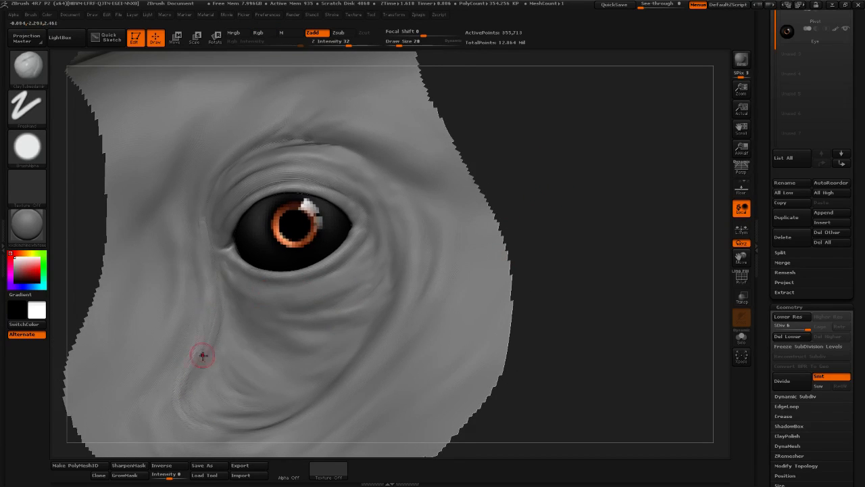
pyautogui.keyDown('alt'); pyautogui.moveTo(560, 139); pyautogui.dragTo(563, 150); pyautogui.keyUp('alt')
pyautogui.keyDown('shift'); pyautogui.moveTo(213, 297); pyautogui.dragTo(214, 307); pyautogui.keyUp('shift')
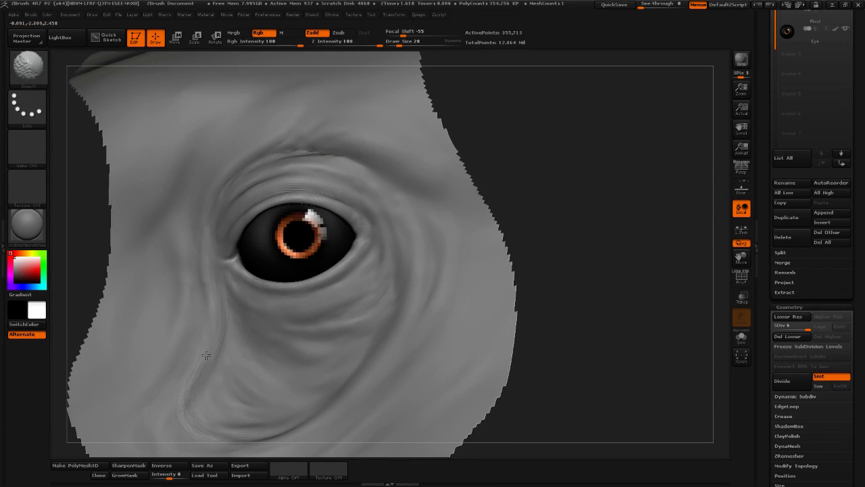
pyautogui.press('shift')
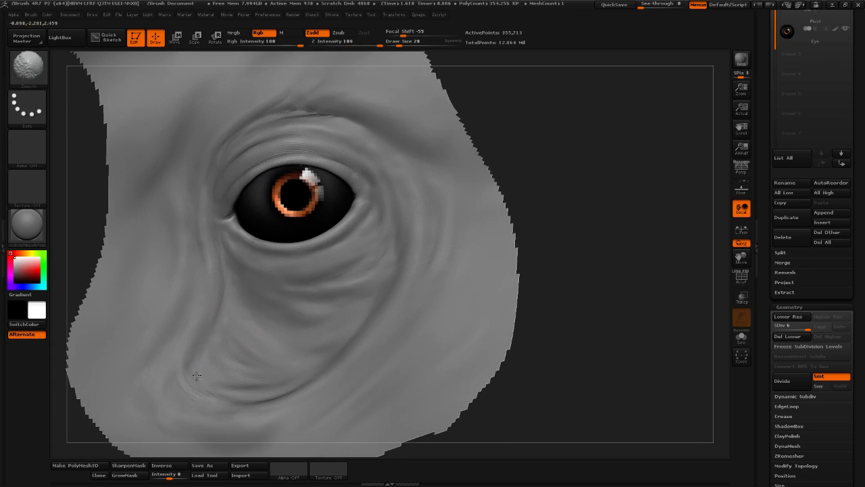
# Add a raised clay ridge along the eye bag's rear lower edge and smooth it
pyautogui.moveTo(606, 277); pyautogui.dragTo(555, 299)
pyautogui.moveTo(305, 387); pyautogui.dragTo(355, 334)
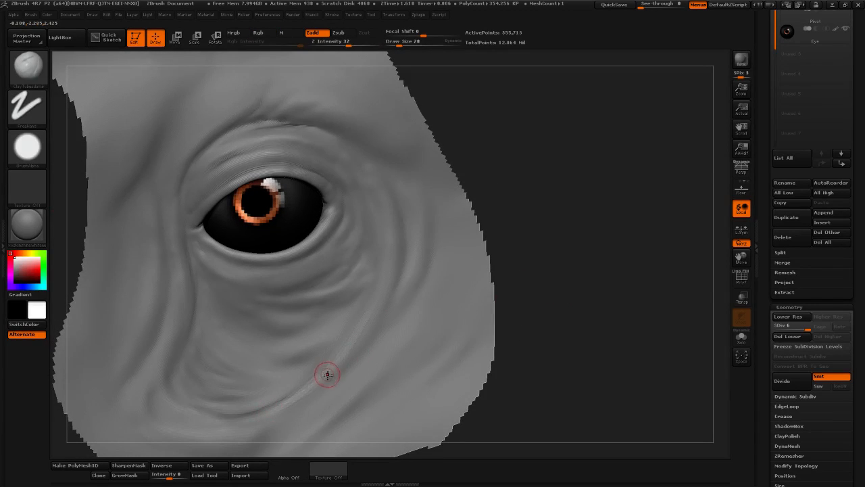
pyautogui.keyDown('shift'); pyautogui.moveTo(326, 375); pyautogui.dragTo(366, 331); pyautogui.keyUp('shift')
pyautogui.press('shift')
pyautogui.press('shift')
# Sculpt fine curved wrinkles across the rear part of the eye bag and soften them by smoothing
pyautogui.moveTo(342, 283); pyautogui.dragTo(334, 288)
pyautogui.moveTo(381, 256); pyautogui.dragTo(309, 304)
pyautogui.press('shift')
pyautogui.press('shift')
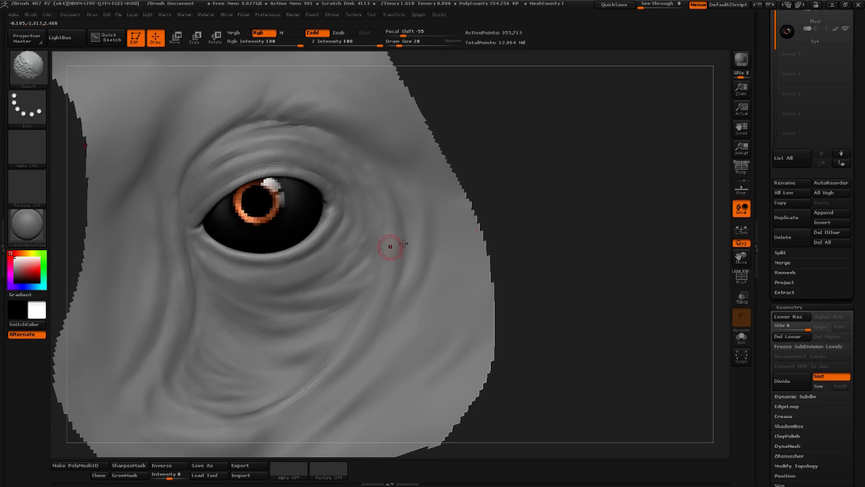
# Add small clay creases around the rear corner of the eye and smooth them
pyautogui.moveTo(544, 211)
pyautogui.mouseDown()
pyautogui.moveTo(548, 196)
pyautogui.moveTo(555, 218)
pyautogui.mouseUp()
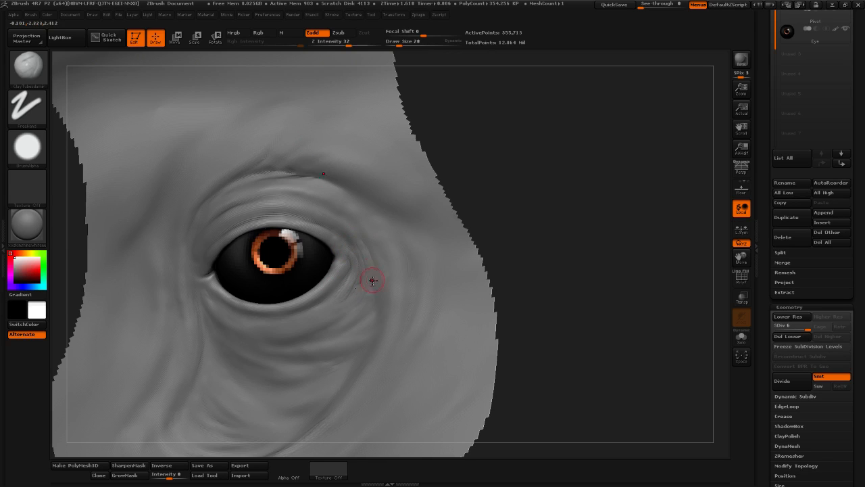
pyautogui.press('shift')
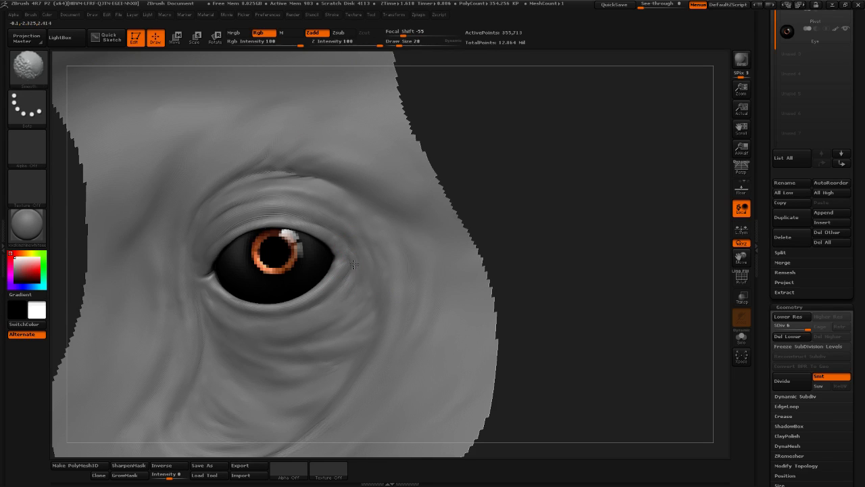
pyautogui.moveTo(537, 201); pyautogui.dragTo(579, 188)
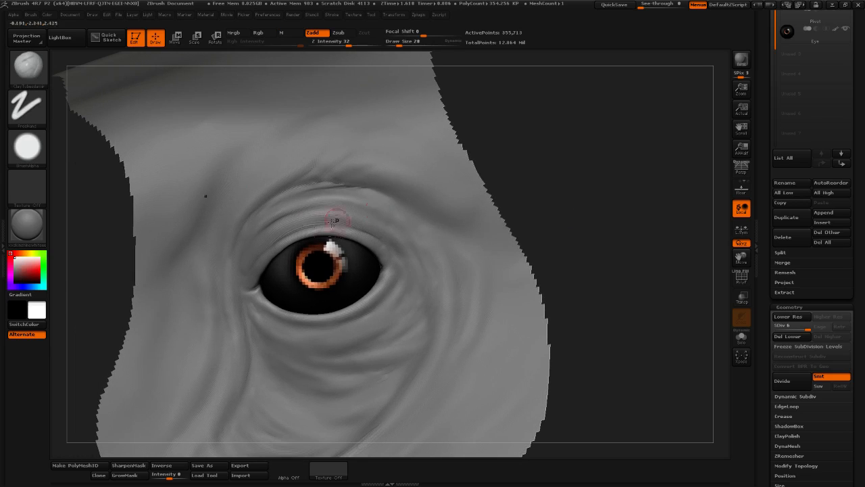
# Smooth the upper eyelid toward the rear corner and refine the creases above that corner
pyautogui.moveTo(644, 188); pyautogui.dragTo(652, 179)
pyautogui.keyDown('shift'); pyautogui.moveTo(328, 227); pyautogui.dragTo(396, 241); pyautogui.keyUp('shift')
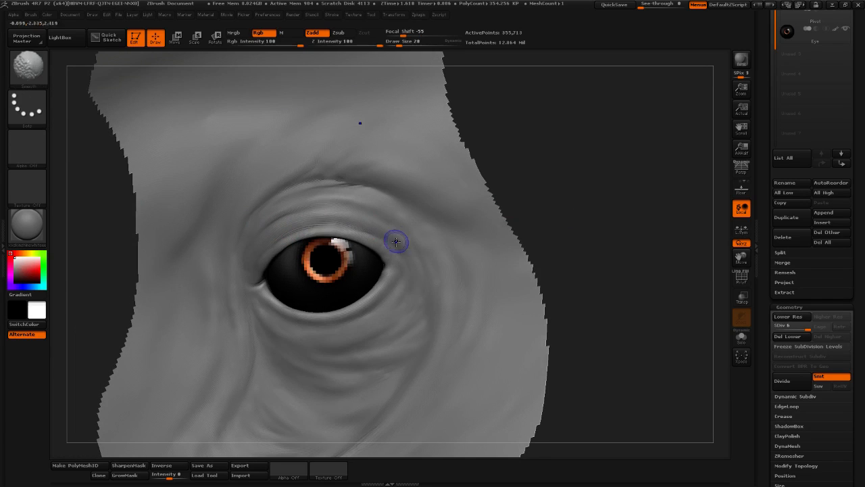
pyautogui.press('shift')
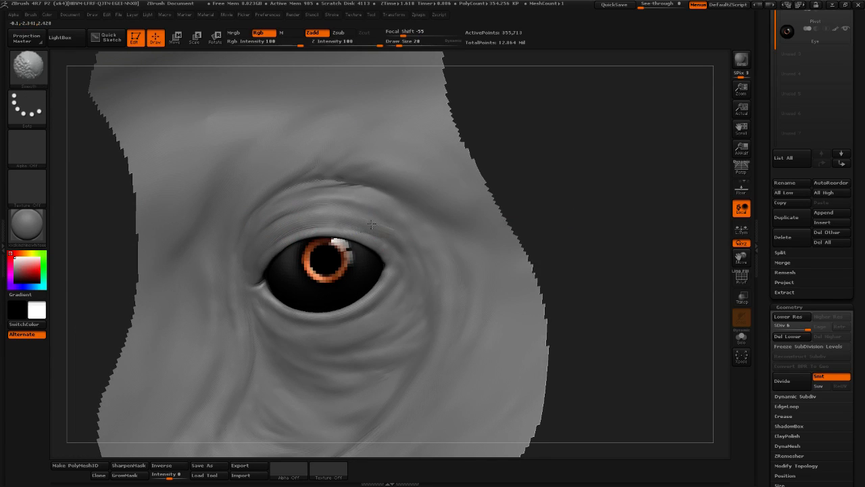
# Sculpt fine creases along the upper eyelid from its rim to the upper folds and smooth them
pyautogui.moveTo(506, 229)
pyautogui.mouseDown()
pyautogui.moveTo(440, 197)
pyautogui.moveTo(558, 179)
pyautogui.moveTo(588, 163)
pyautogui.mouseUp()
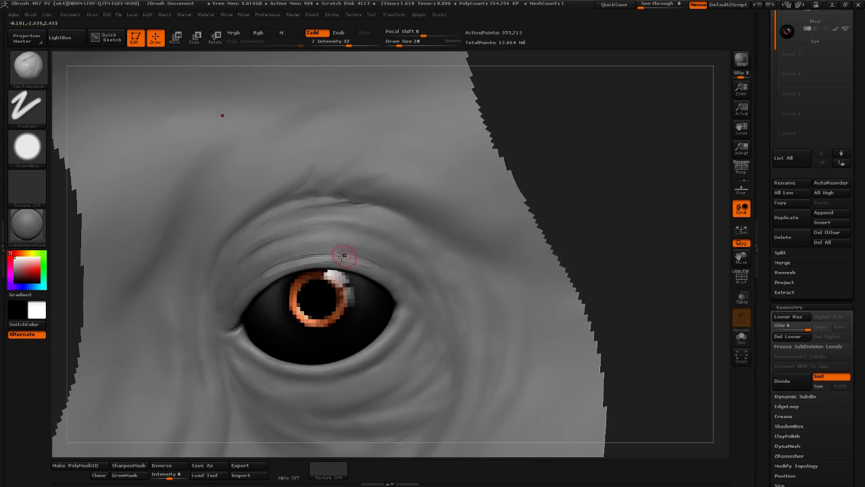
pyautogui.press('shift')
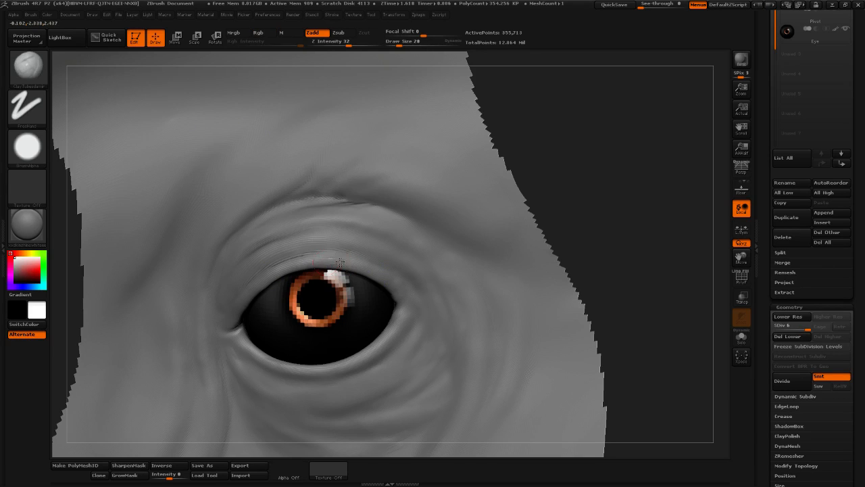
pyautogui.press('shift')
pyautogui.press('shift')
pyautogui.moveTo(637, 197); pyautogui.dragTo(632, 162)
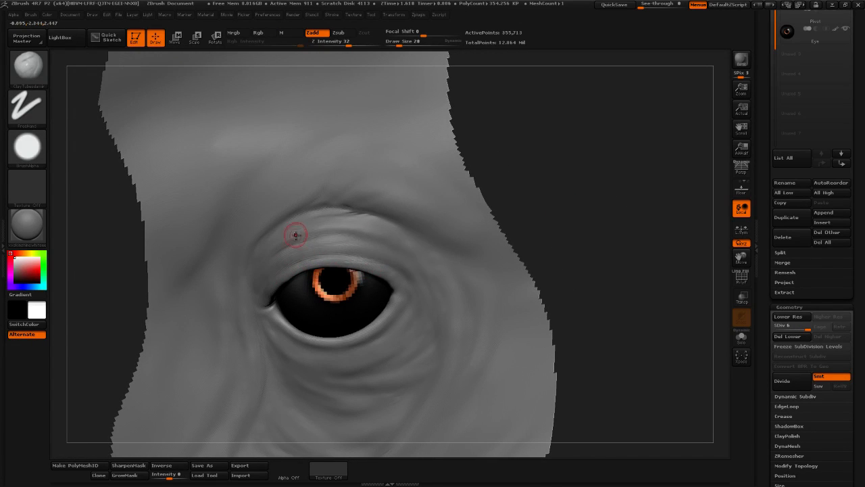
pyautogui.press('shift')
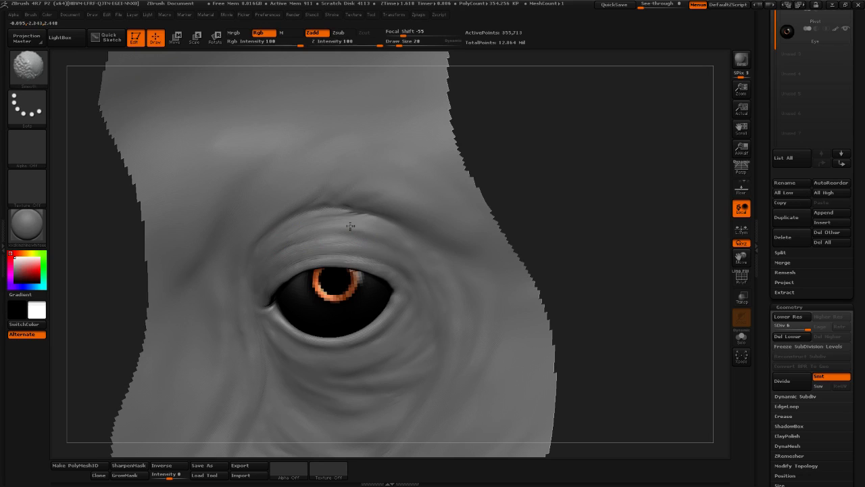
# Add short diagonal clay wrinkles above the middle of the upper eyelid crease and smooth them
pyautogui.moveTo(540, 186)
pyautogui.mouseDown()
pyautogui.moveTo(588, 177)
pyautogui.moveTo(555, 181)
pyautogui.mouseUp()
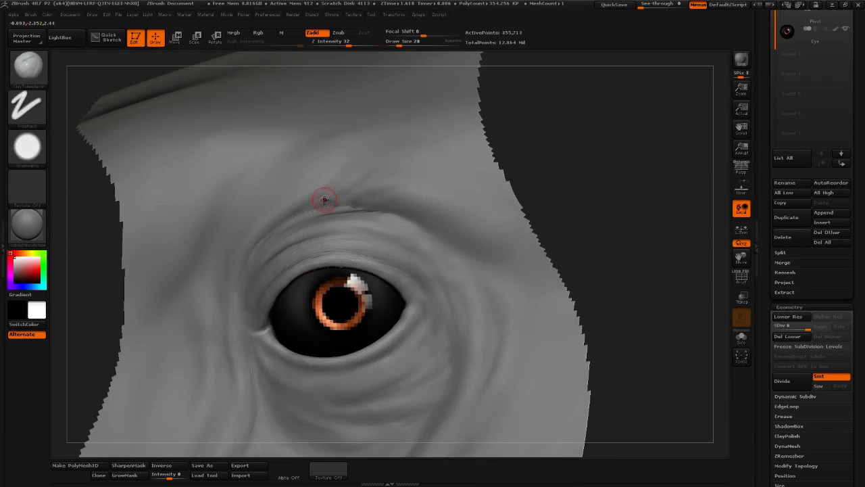
pyautogui.moveTo(325, 199); pyautogui.dragTo(354, 176)
pyautogui.moveTo(603, 152); pyautogui.dragTo(585, 166)
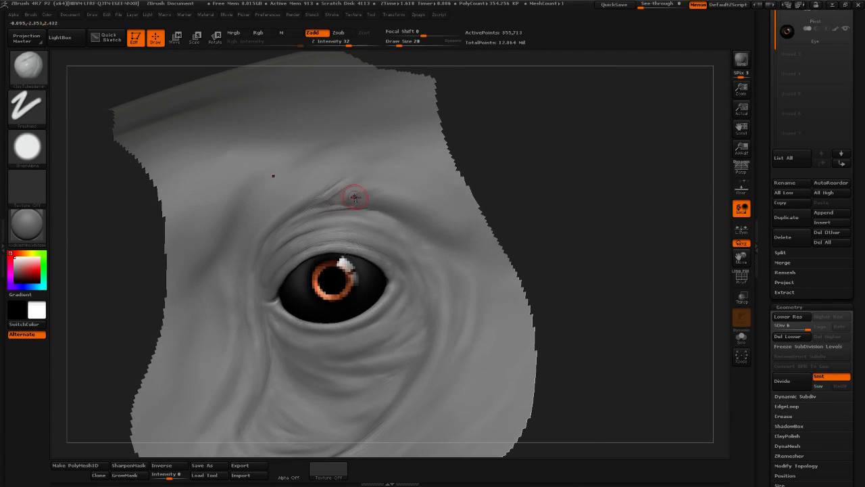
pyautogui.press('shift')
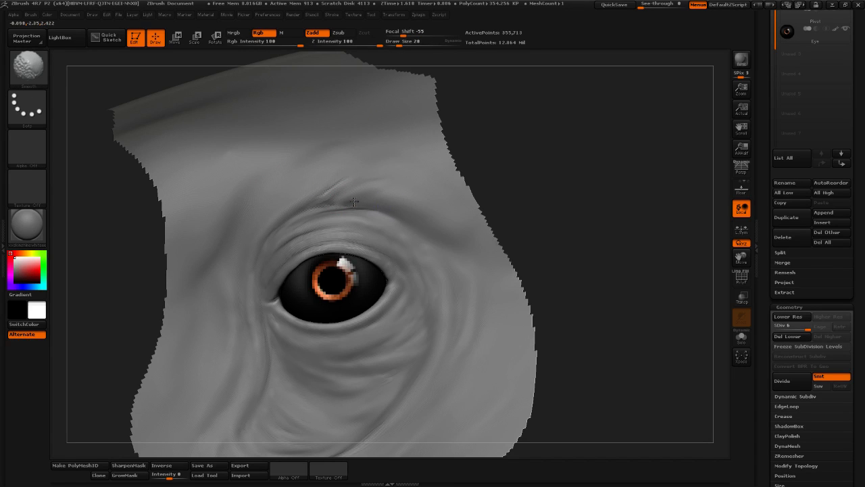
# Sculpt slanted wrinkles on the rear part of the brow above the eyelid crease and smooth them
pyautogui.moveTo(562, 191); pyautogui.dragTo(585, 227)
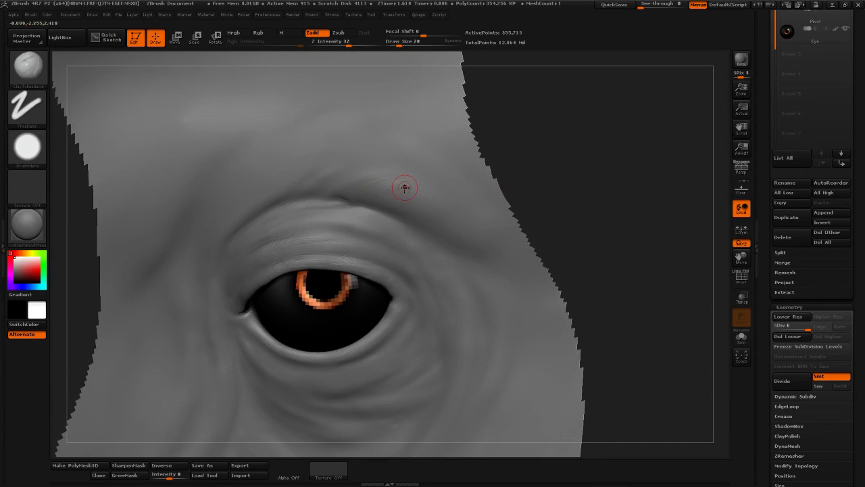
pyautogui.press('shift')
pyautogui.moveTo(589, 162); pyautogui.dragTo(598, 194)
pyautogui.press('shift')
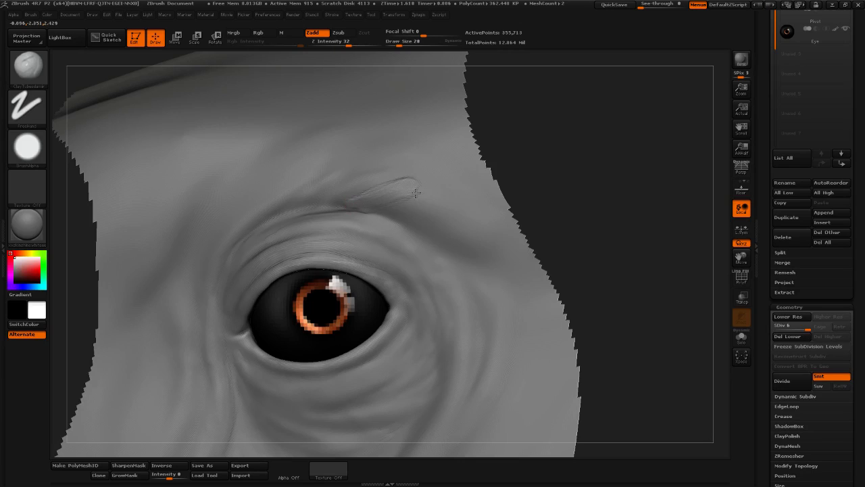
pyautogui.press('shift')
pyautogui.press('shift')
# Smooth the folds on the upper eyelid
pyautogui.moveTo(624, 191); pyautogui.dragTo(581, 189)
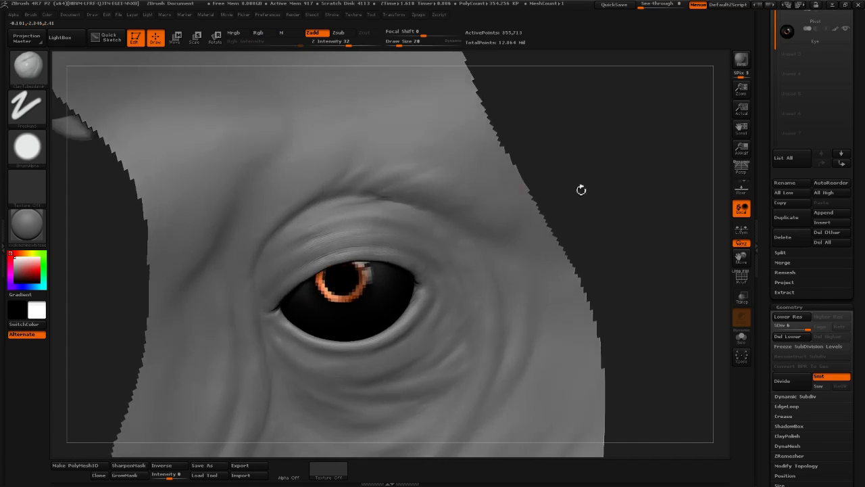
pyautogui.press('shift')
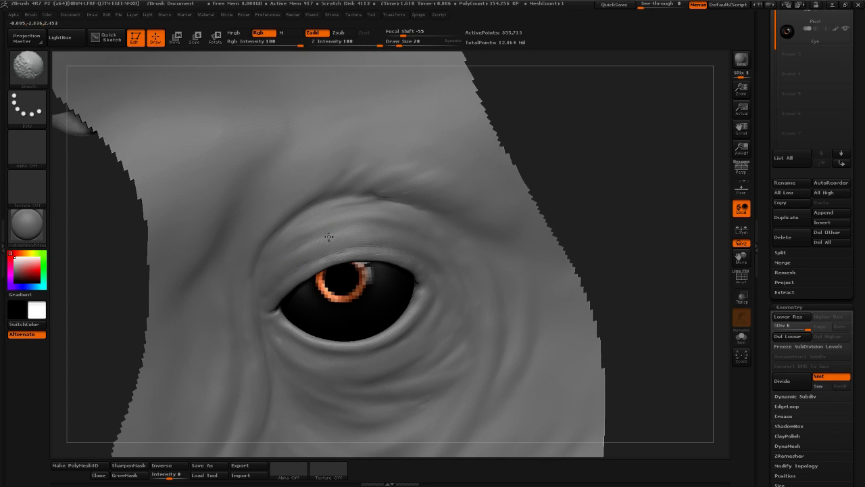
pyautogui.keyDown('alt'); pyautogui.moveTo(646, 198); pyautogui.dragTo(628, 150); pyautogui.keyUp('alt')
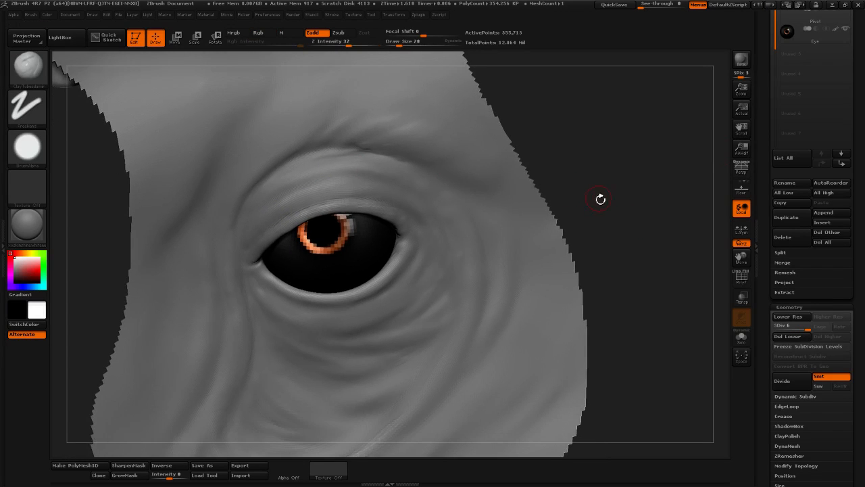
# Smooth the skin around the outer corner of the eye
pyautogui.keyDown('shift'); pyautogui.moveTo(601, 199); pyautogui.dragTo(470, 176); pyautogui.keyUp('shift')
pyautogui.press('shift')
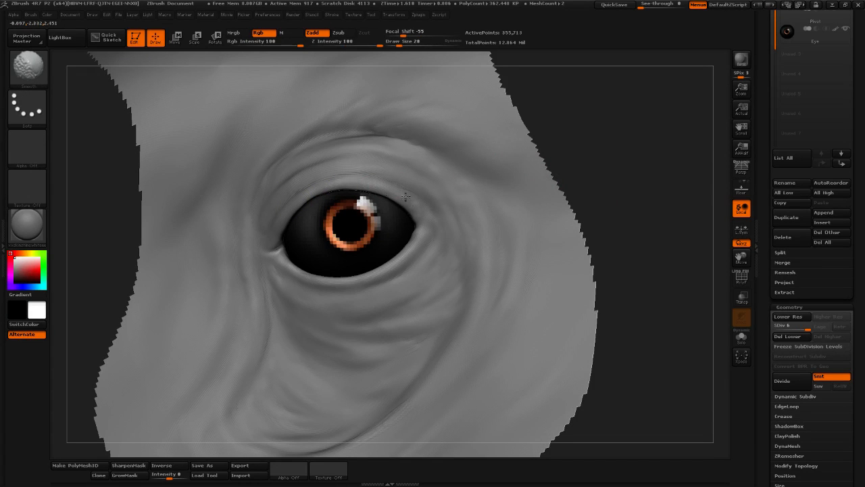
pyautogui.moveTo(554, 204); pyautogui.dragTo(674, 186)
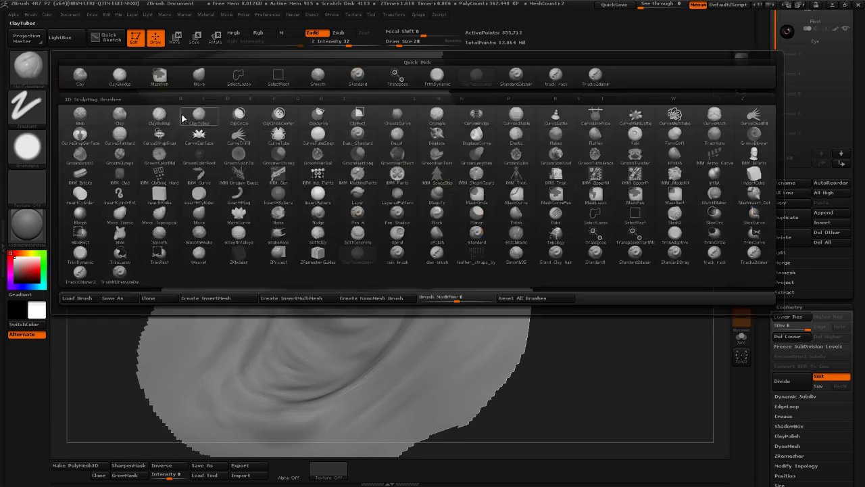
# With the Standard2damir brush at draw size 30, sculpt a thin crease along the lower eyelid to the eye's outer corner and smooth it
pyautogui.click(27, 67)
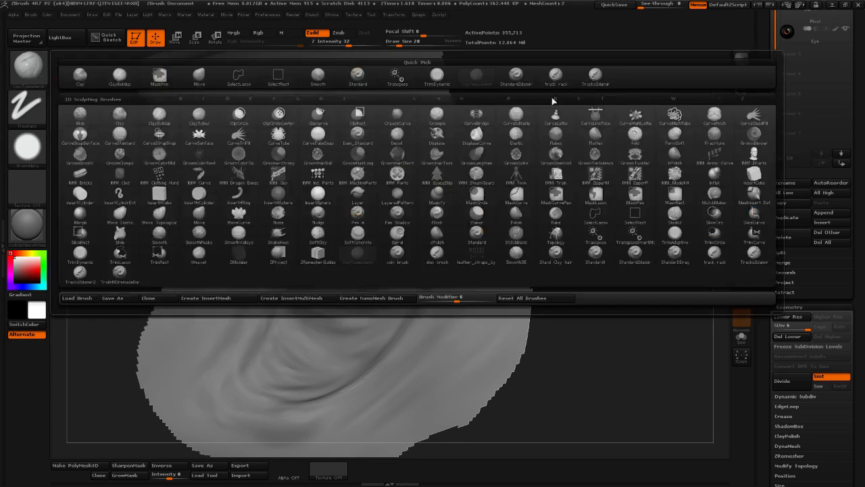
pyautogui.click(516, 74)
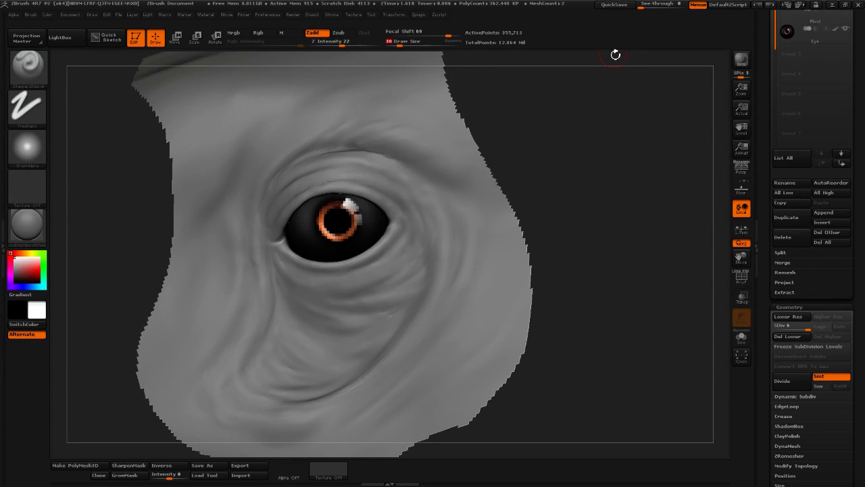
pyautogui.keyDown('alt'); pyautogui.moveTo(520, 180); pyautogui.dragTo(537, 169); pyautogui.keyUp('alt')
pyautogui.keyDown('alt'); pyautogui.moveTo(579, 141); pyautogui.dragTo(587, 169); pyautogui.keyUp('alt')
pyautogui.moveTo(295, 248); pyautogui.dragTo(313, 264)
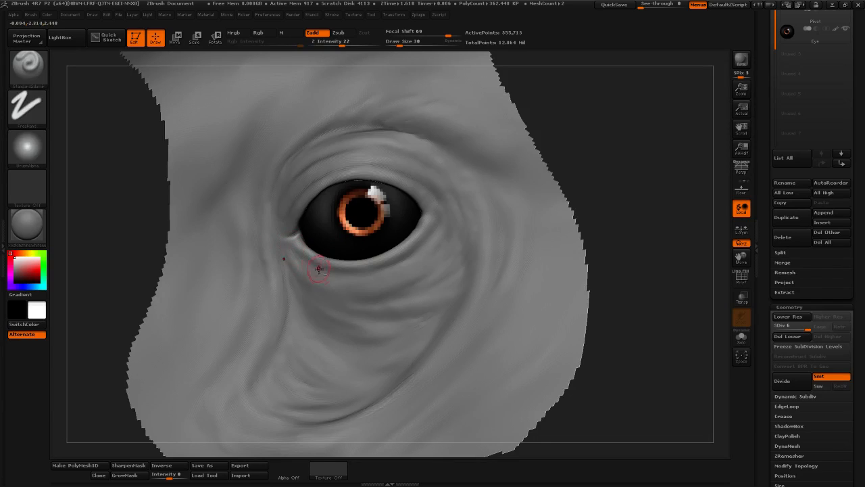
pyautogui.hotkey('ctrl', 'z')
pyautogui.moveTo(419, 252); pyautogui.dragTo(459, 231)
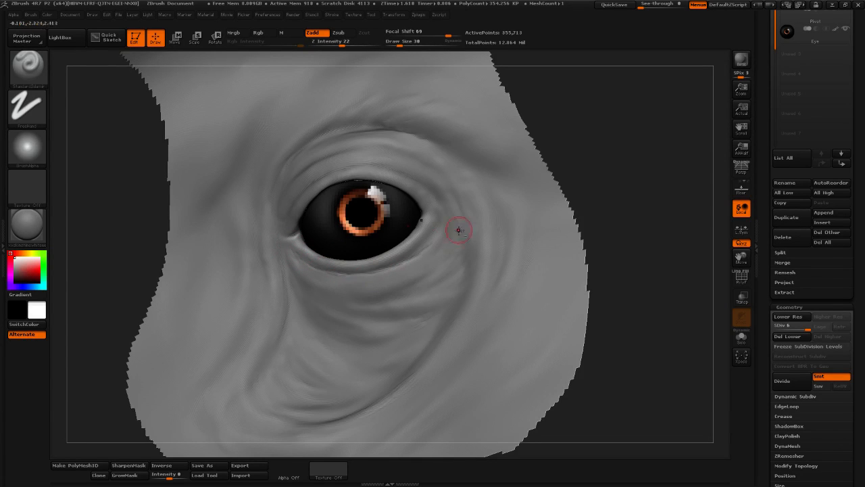
pyautogui.moveTo(652, 177); pyautogui.dragTo(614, 168)
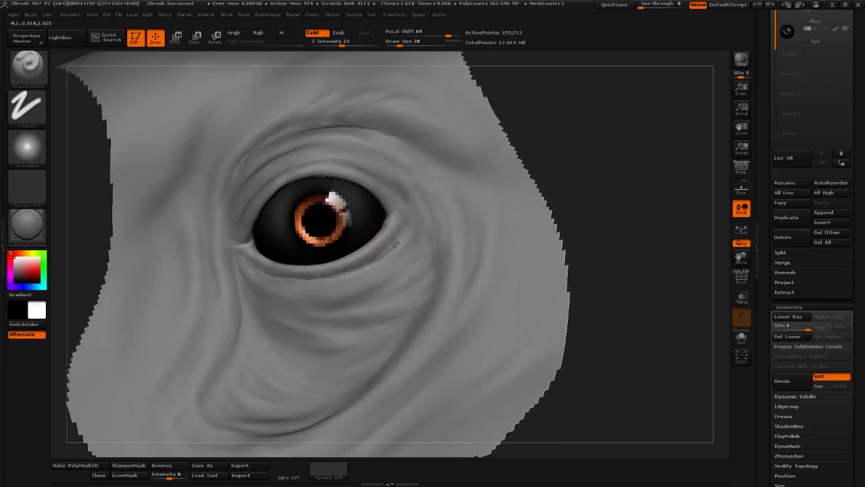
pyautogui.press('shift')
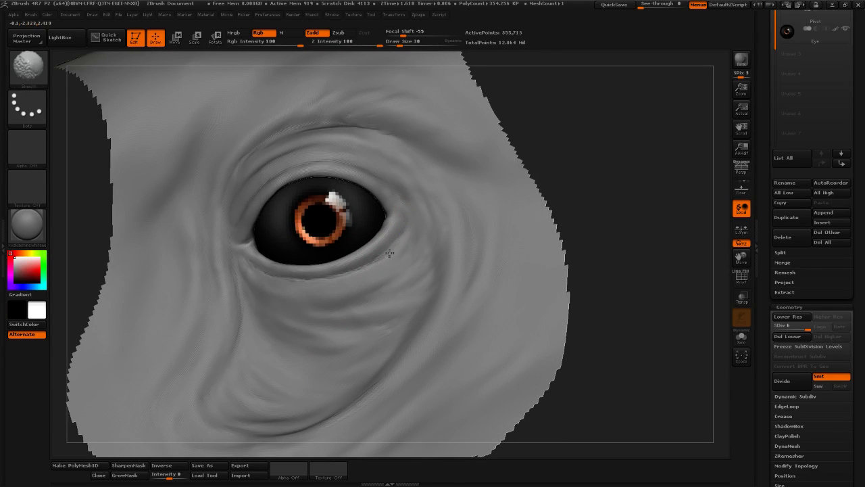
# Sculpt fine wrinkles across the outer part of the bag under the eye and soften them
pyautogui.keyDown('alt'); pyautogui.moveTo(614, 187); pyautogui.dragTo(595, 137); pyautogui.keyUp('alt')
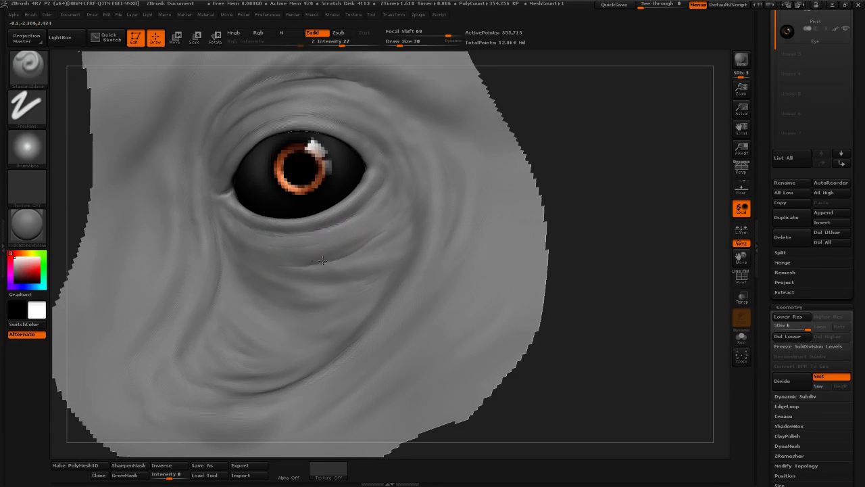
pyautogui.moveTo(404, 222); pyautogui.dragTo(350, 259)
pyautogui.press('shift')
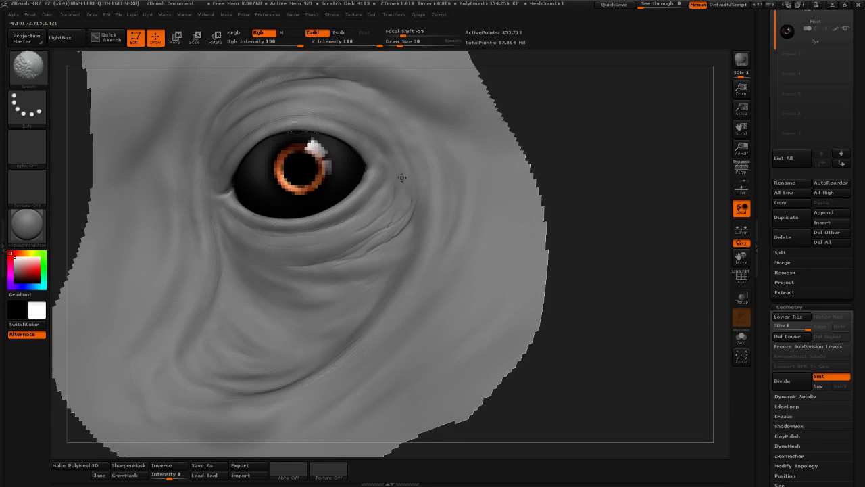
pyautogui.moveTo(401, 177)
pyautogui.keyDown('shift'); pyautogui.mouseDown()
pyautogui.moveTo(412, 209)
pyautogui.moveTo(401, 238)
pyautogui.mouseUp(); pyautogui.keyUp('shift')
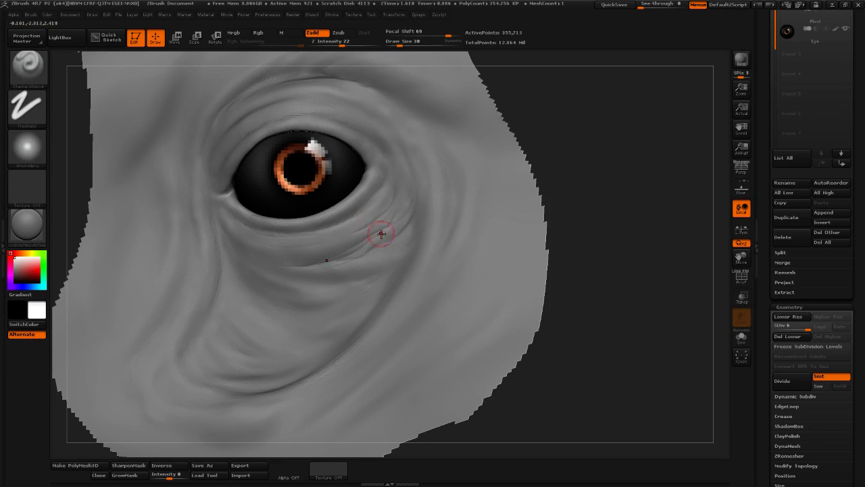
pyautogui.press('shift')
pyautogui.press('shift')
# Sculpt fine crease detail along the fold above the upper eyelid and smooth it into the brow
pyautogui.moveTo(573, 181)
pyautogui.mouseDown()
pyautogui.moveTo(612, 192)
pyautogui.moveTo(626, 185)
pyautogui.moveTo(620, 169)
pyautogui.moveTo(640, 179)
pyautogui.moveTo(644, 172)
pyautogui.mouseUp()
pyautogui.press('shift')
pyautogui.moveTo(622, 128)
pyautogui.mouseDown()
pyautogui.moveTo(622, 187)
pyautogui.moveTo(601, 182)
pyautogui.mouseUp()
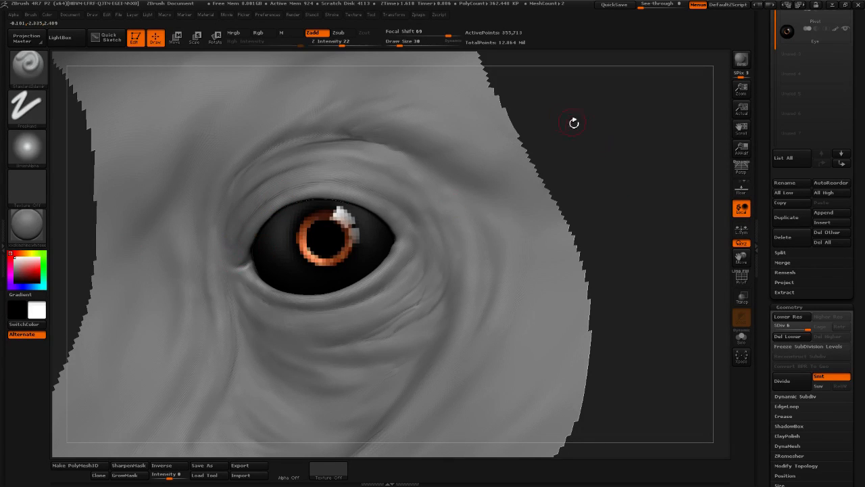
pyautogui.moveTo(574, 124); pyautogui.dragTo(558, 147)
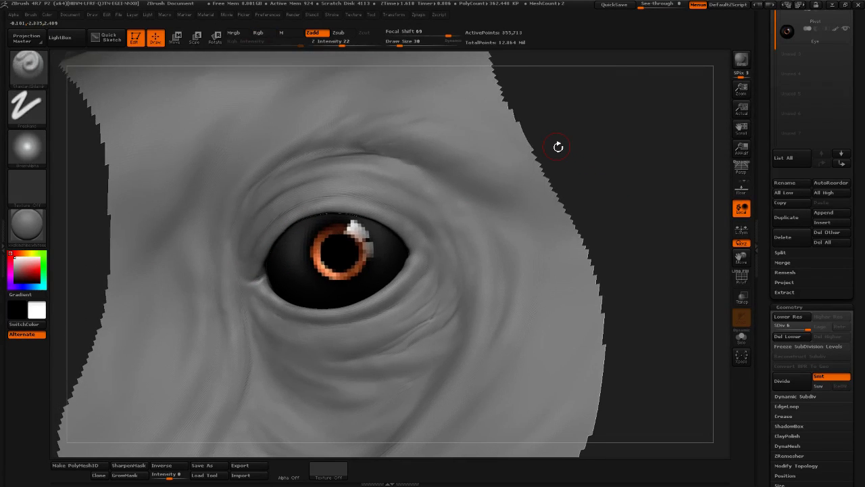
pyautogui.keyDown('alt'); pyautogui.moveTo(603, 119); pyautogui.dragTo(603, 133); pyautogui.keyUp('alt')
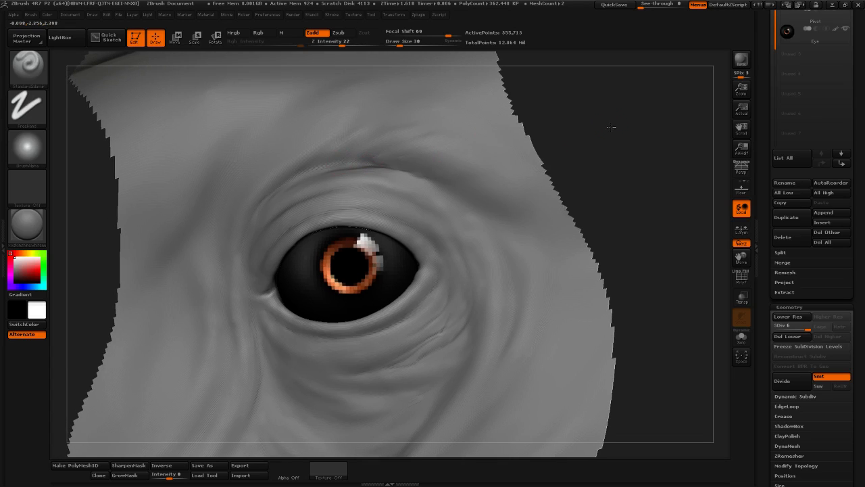
pyautogui.keyDown('alt'); pyautogui.moveTo(609, 132); pyautogui.dragTo(607, 155); pyautogui.keyUp('alt')
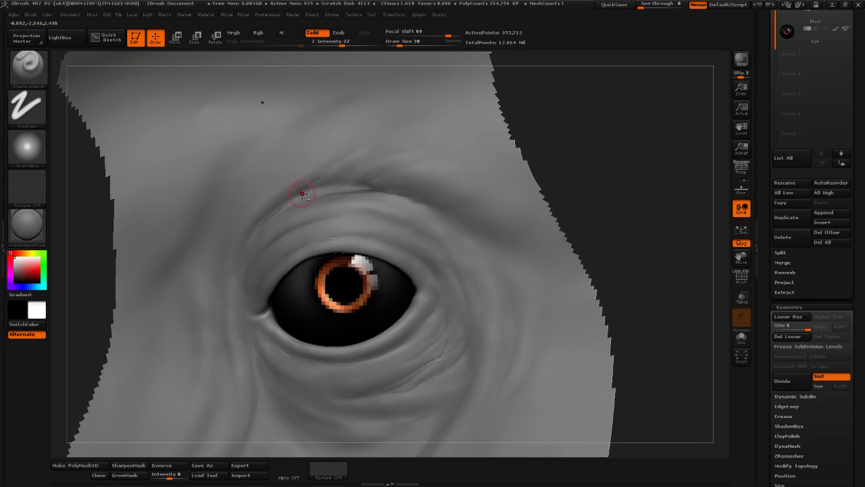
pyautogui.press('shift')
pyautogui.press('shift')
pyautogui.press('shift')
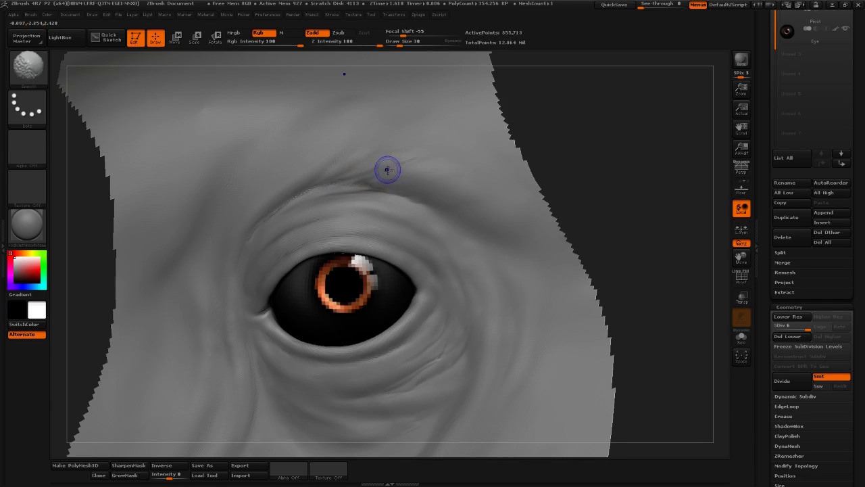
pyautogui.press('shift')
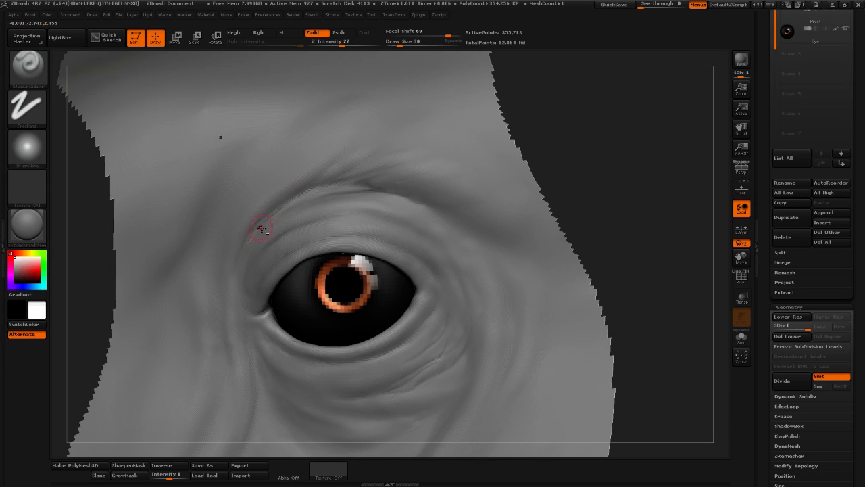
# Refine the upper eyelid fold toward the inner eye corner and at its outer end, blending the strokes smooth
pyautogui.press('shift')
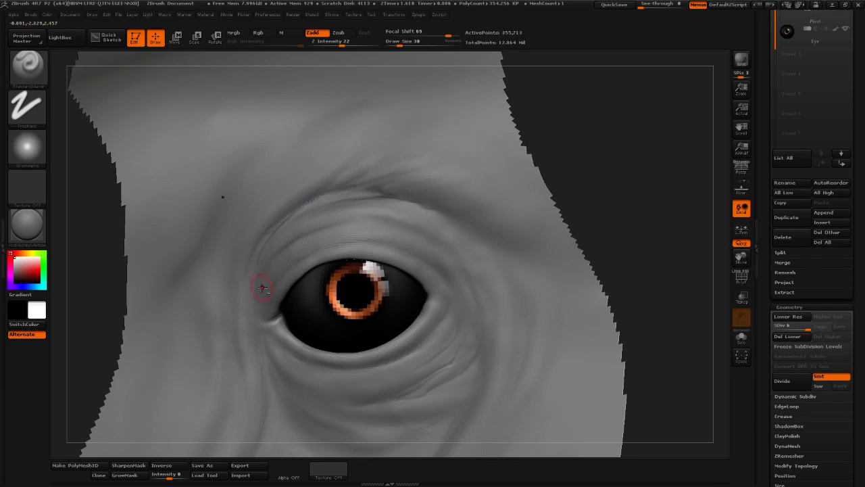
pyautogui.press('shift')
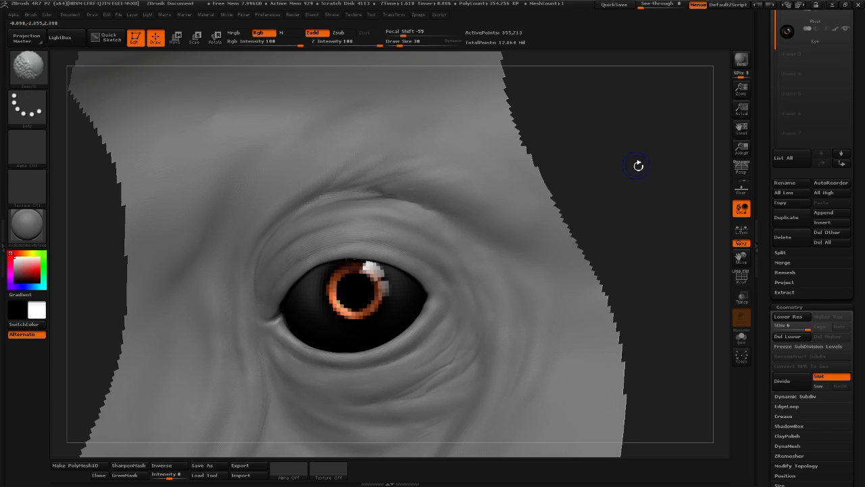
pyautogui.moveTo(639, 166)
pyautogui.keyDown('shift'); pyautogui.mouseDown()
pyautogui.moveTo(556, 168)
pyautogui.moveTo(613, 158)
pyautogui.mouseUp(); pyautogui.keyUp('shift')
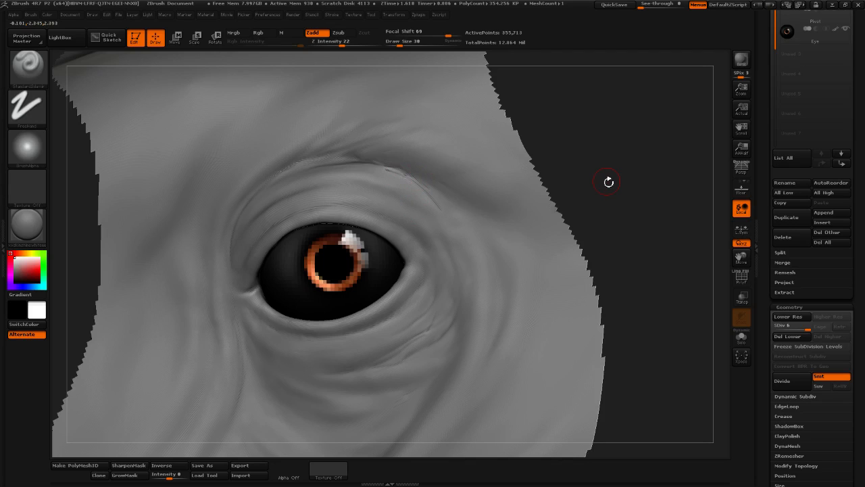
pyautogui.press('shift')
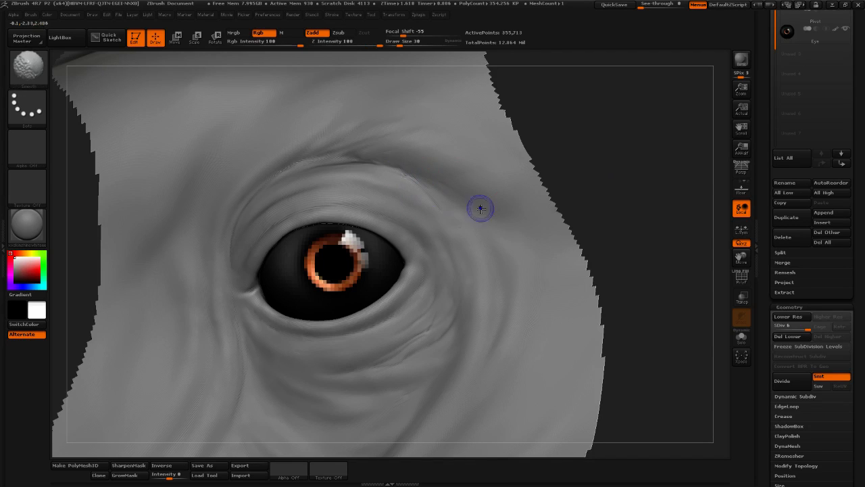
# Sculpt a long crease from the upper eyelid fold around the eye's outer side down to the eye bag, and soften it
pyautogui.moveTo(631, 196); pyautogui.dragTo(654, 154)
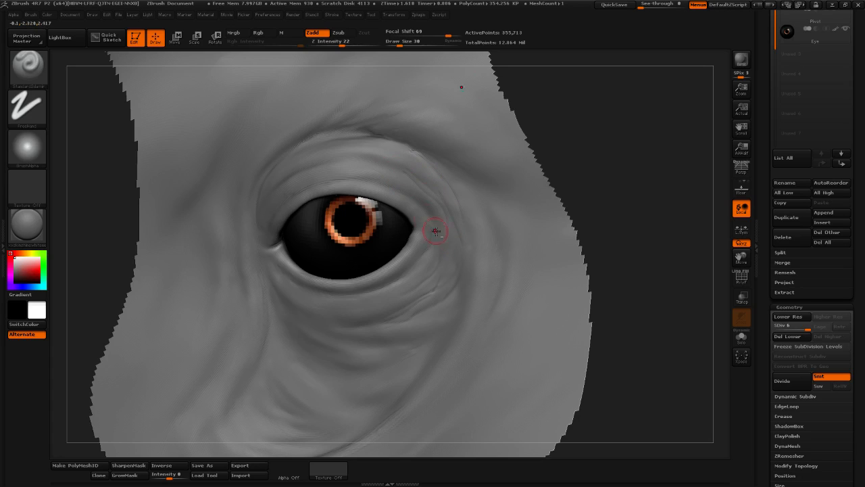
pyautogui.moveTo(651, 230); pyautogui.dragTo(643, 215)
pyautogui.press('shift')
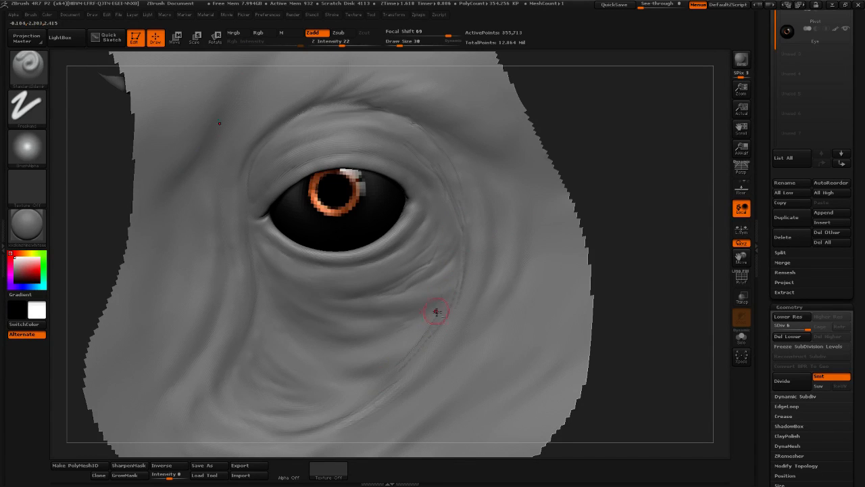
pyautogui.keyDown('alt'); pyautogui.moveTo(446, 289); pyautogui.dragTo(397, 374); pyautogui.keyUp('alt')
pyautogui.press('shift')
# Sharpen the crease along the outer lower edge of the eye bag and smooth its rough stretches
pyautogui.keyDown('alt'); pyautogui.moveTo(615, 233); pyautogui.dragTo(555, 209); pyautogui.keyUp('alt')
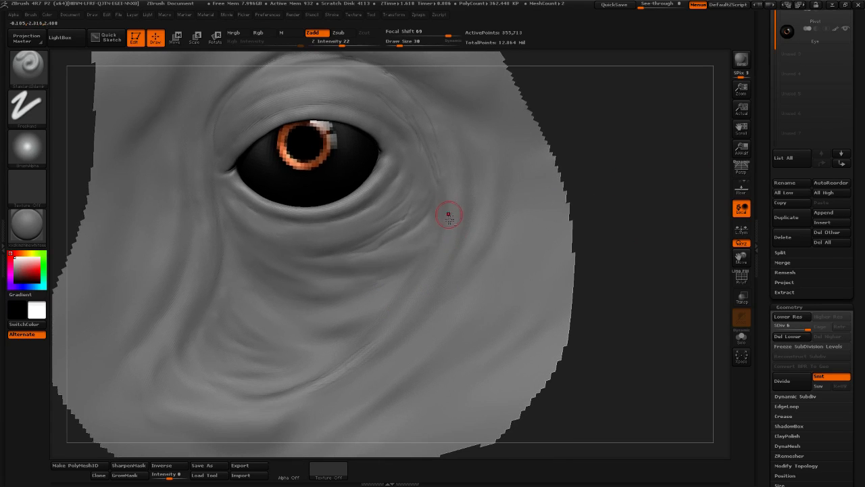
pyautogui.moveTo(408, 284); pyautogui.dragTo(327, 374)
pyautogui.keyDown('shift'); pyautogui.moveTo(405, 291); pyautogui.dragTo(373, 330); pyautogui.keyUp('shift')
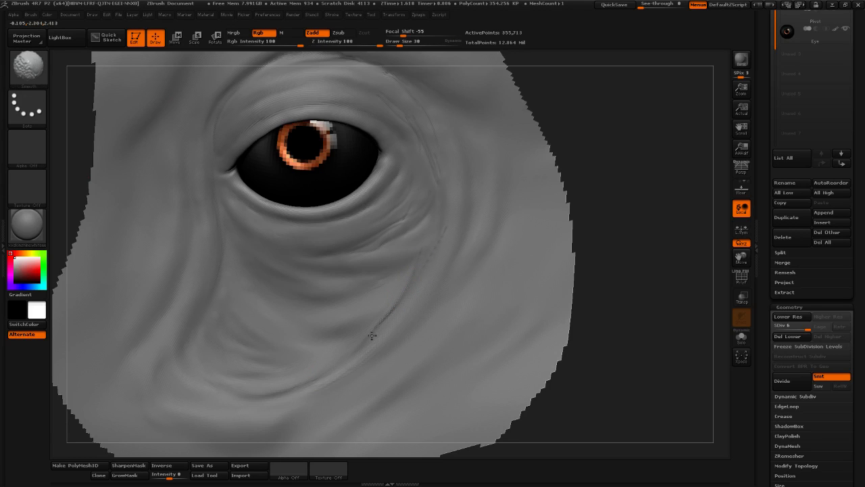
pyautogui.keyDown('shift'); pyautogui.moveTo(439, 244); pyautogui.dragTo(447, 229); pyautogui.keyUp('shift')
# Add thin wrinkles beneath the lower eyelid and beside the outer eye corner, and blend them
pyautogui.moveTo(624, 197)
pyautogui.keyDown('alt'); pyautogui.mouseDown()
pyautogui.moveTo(607, 232)
pyautogui.moveTo(624, 205)
pyautogui.moveTo(637, 203)
pyautogui.mouseUp(); pyautogui.keyUp('alt')
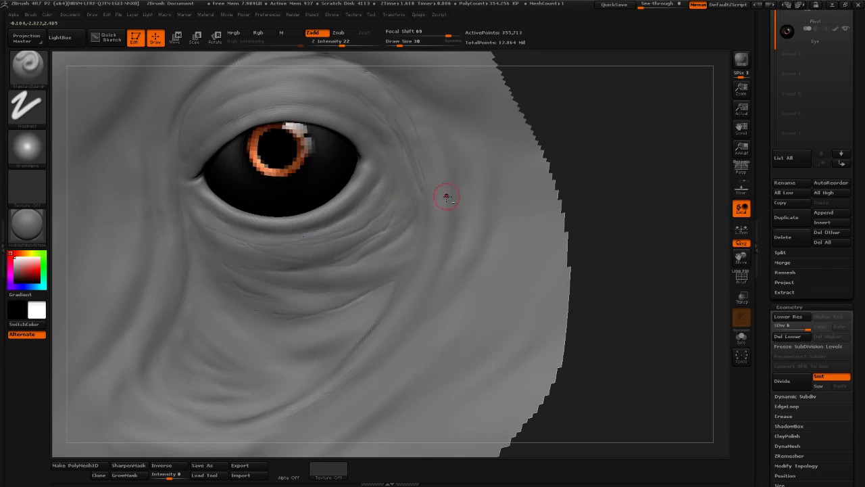
pyautogui.moveTo(655, 172); pyautogui.dragTo(637, 212)
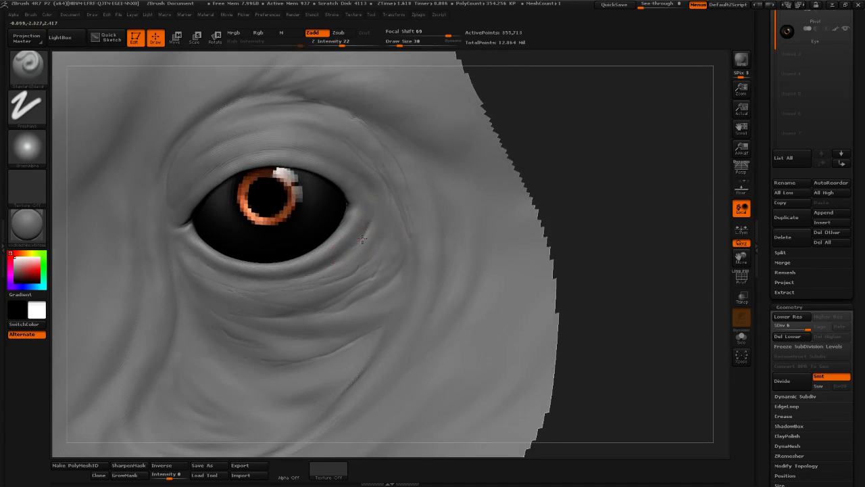
pyautogui.press('shift')
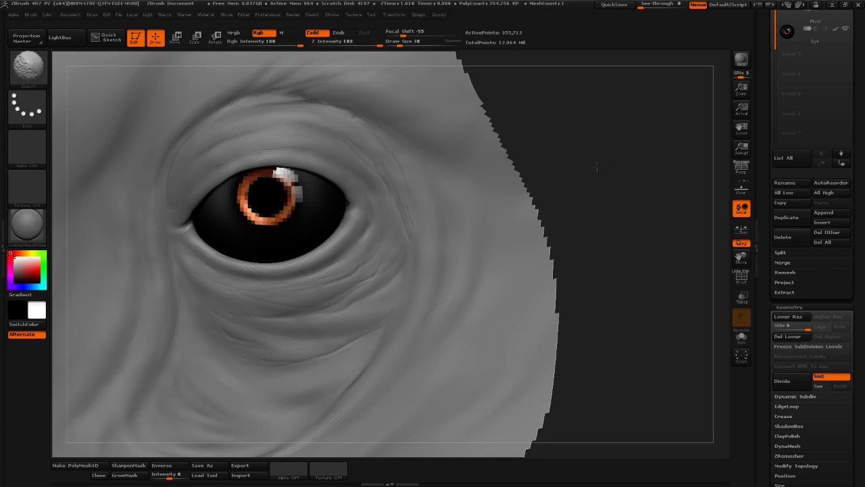
# Sculpt wrinkles running from the outer end of the upper eyelid fold down the side of the eye, and smooth them
pyautogui.moveTo(600, 168)
pyautogui.mouseDown()
pyautogui.moveTo(537, 120)
pyautogui.moveTo(612, 171)
pyautogui.moveTo(634, 156)
pyautogui.mouseUp()
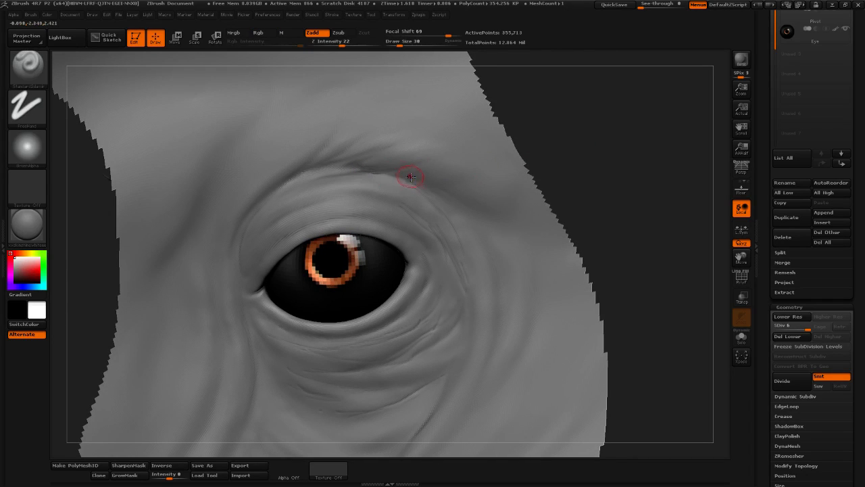
pyautogui.moveTo(413, 183); pyautogui.dragTo(481, 236)
pyautogui.moveTo(455, 202)
pyautogui.mouseDown()
pyautogui.moveTo(485, 248)
pyautogui.moveTo(484, 283)
pyautogui.mouseUp()
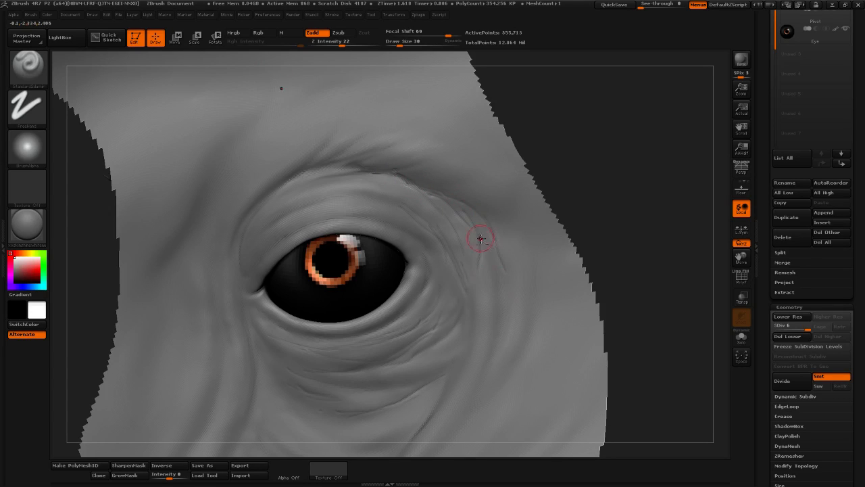
pyautogui.press('shift')
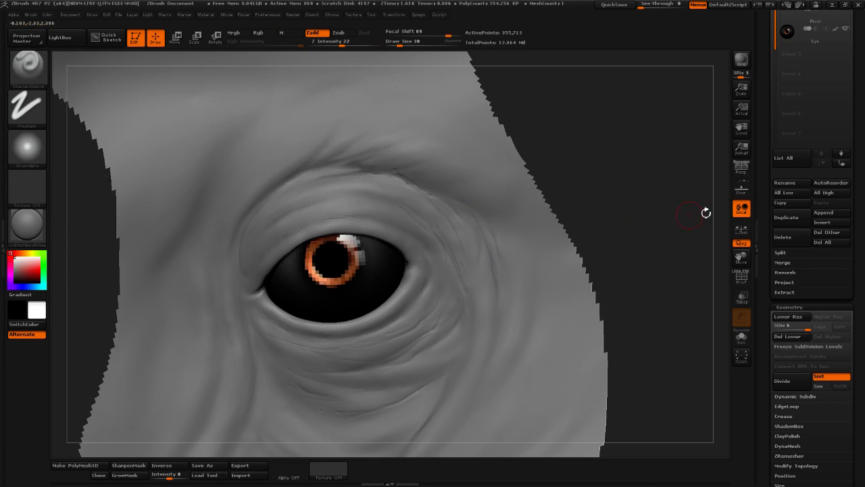
# Sculpt a thin vertical crease beside the inner eye corner and smooth it
pyautogui.moveTo(647, 149); pyautogui.dragTo(585, 154)
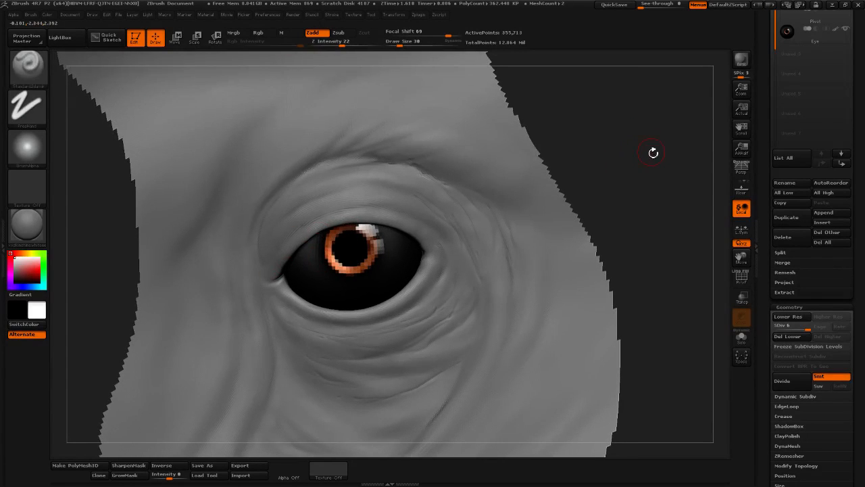
pyautogui.moveTo(654, 151); pyautogui.dragTo(374, 223)
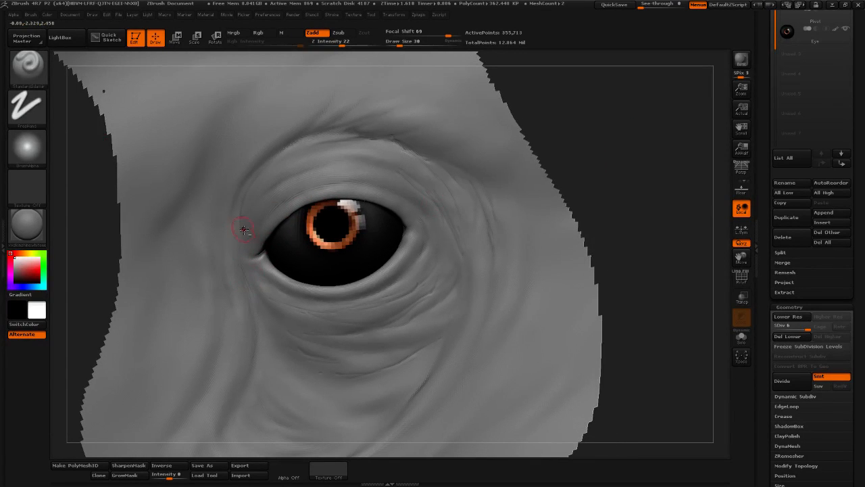
pyautogui.moveTo(248, 294)
pyautogui.mouseDown()
pyautogui.moveTo(241, 263)
pyautogui.moveTo(247, 286)
pyautogui.mouseUp()
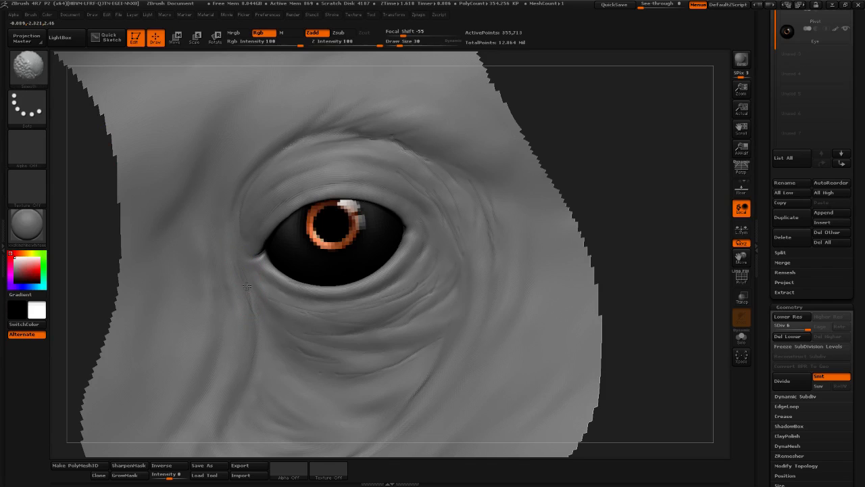
pyautogui.keyDown('shift'); pyautogui.moveTo(254, 326); pyautogui.dragTo(244, 236); pyautogui.keyUp('shift')
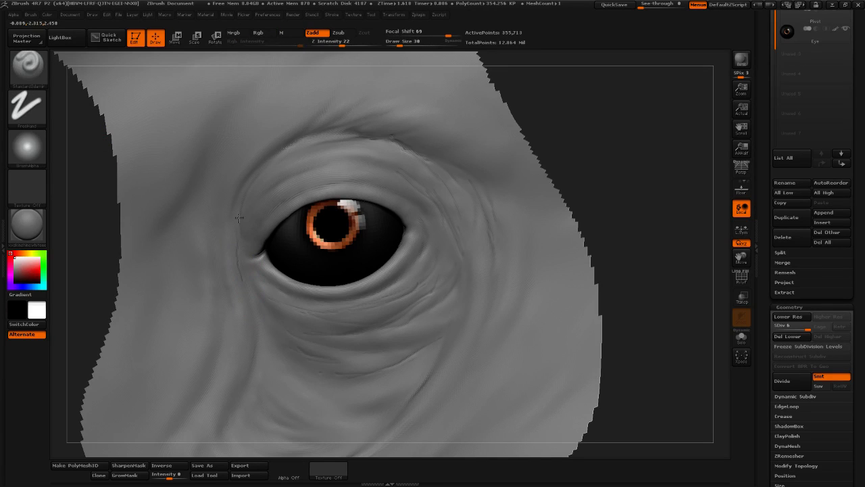
# Continue the crease from the inner eye corner down the inner edge of the eye bag and smooth it
pyautogui.moveTo(250, 285)
pyautogui.keyDown('shift'); pyautogui.mouseDown()
pyautogui.moveTo(240, 253)
pyautogui.moveTo(249, 299)
pyautogui.mouseUp(); pyautogui.keyUp('shift')
pyautogui.keyDown('shift'); pyautogui.moveTo(236, 252); pyautogui.dragTo(248, 298); pyautogui.keyUp('shift')
pyautogui.keyDown('alt'); pyautogui.moveTo(660, 212); pyautogui.dragTo(654, 163); pyautogui.keyUp('alt')
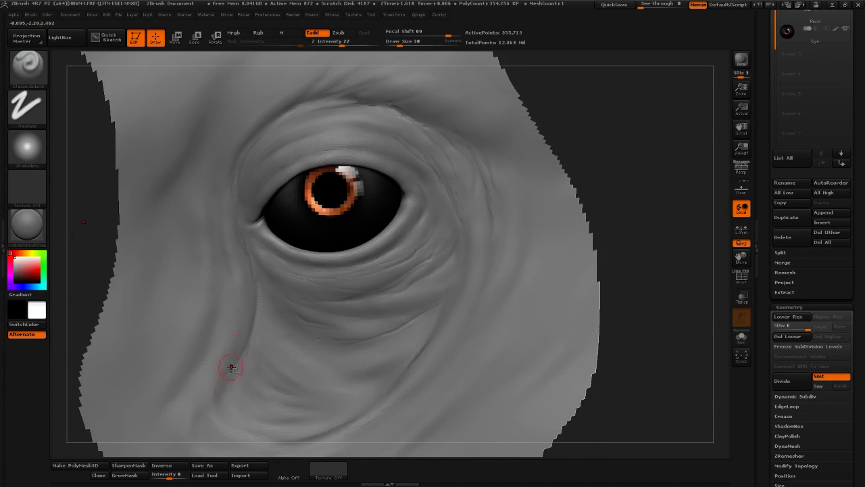
pyautogui.moveTo(221, 402); pyautogui.dragTo(255, 329)
pyautogui.moveTo(254, 274); pyautogui.dragTo(250, 365)
pyautogui.press('shift')
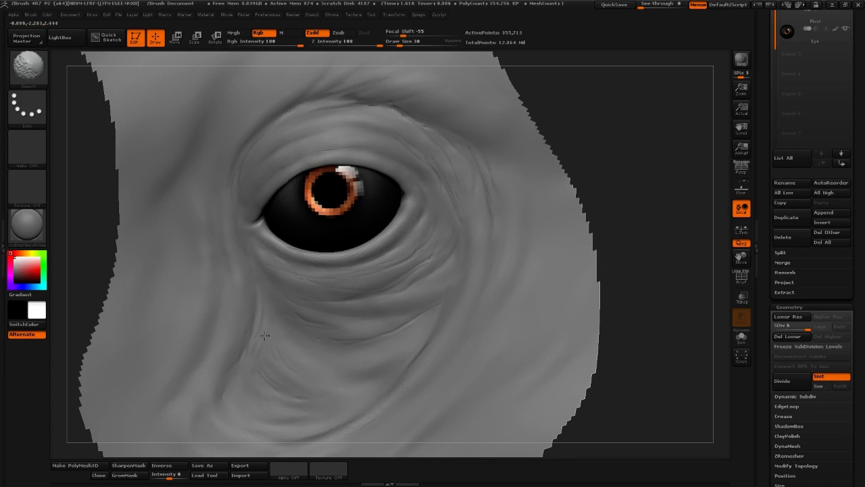
pyautogui.moveTo(685, 159)
pyautogui.mouseDown()
pyautogui.moveTo(656, 168)
pyautogui.moveTo(611, 164)
pyautogui.mouseUp()
pyautogui.press('shift')
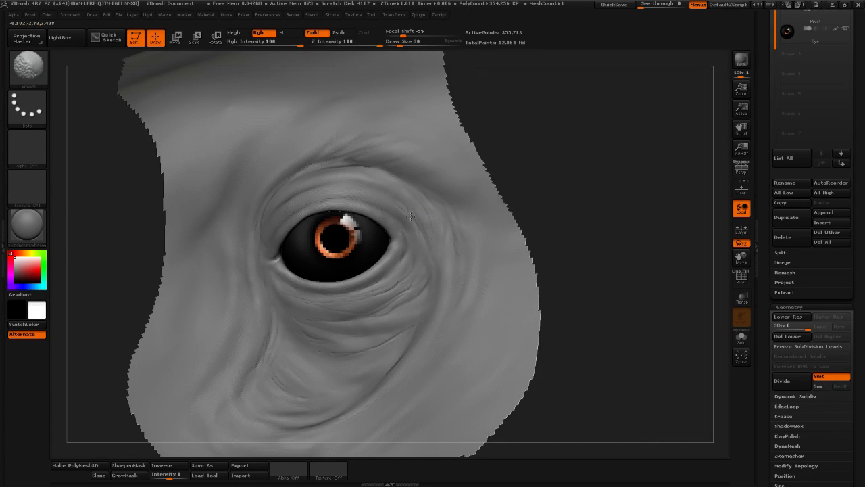
# Sculpt a fine wrinkle across the outer part of the eye bag and blend it into the surrounding folds
pyautogui.moveTo(592, 228); pyautogui.dragTo(605, 238)
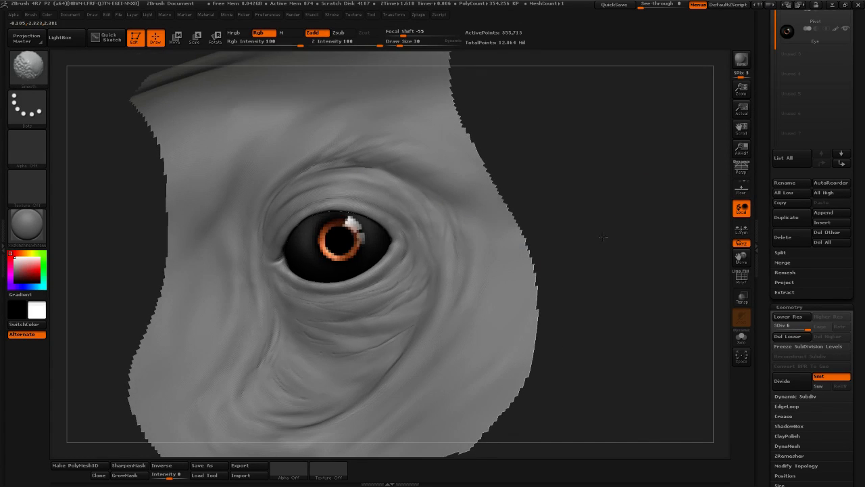
pyautogui.press('shift')
pyautogui.keyDown('shift'); pyautogui.moveTo(414, 289); pyautogui.dragTo(364, 318); pyautogui.keyUp('shift')
pyautogui.keyDown('alt'); pyautogui.moveTo(610, 249); pyautogui.dragTo(614, 196); pyautogui.keyUp('alt')
pyautogui.moveTo(384, 275)
pyautogui.mouseDown()
pyautogui.moveTo(356, 272)
pyautogui.moveTo(353, 261)
pyautogui.mouseUp()
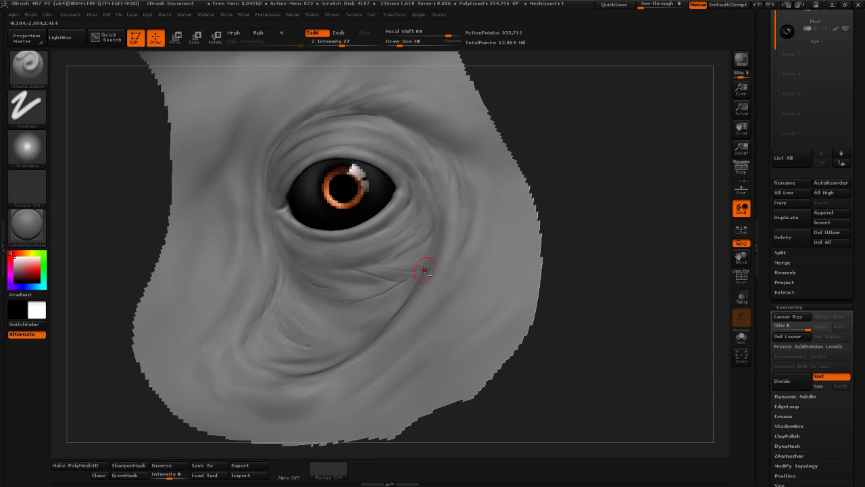
pyautogui.press('shift')
pyautogui.keyDown('shift'); pyautogui.moveTo(394, 269); pyautogui.dragTo(418, 269); pyautogui.keyUp('shift')
# Sculpt a long curved crease from the inner side of the brow up over the eye, and smooth it
pyautogui.moveTo(580, 252); pyautogui.dragTo(568, 243)
pyautogui.moveTo(582, 215)
pyautogui.mouseDown()
pyautogui.moveTo(611, 228)
pyautogui.moveTo(653, 188)
pyautogui.moveTo(651, 232)
pyautogui.moveTo(290, 276)
pyautogui.mouseUp()
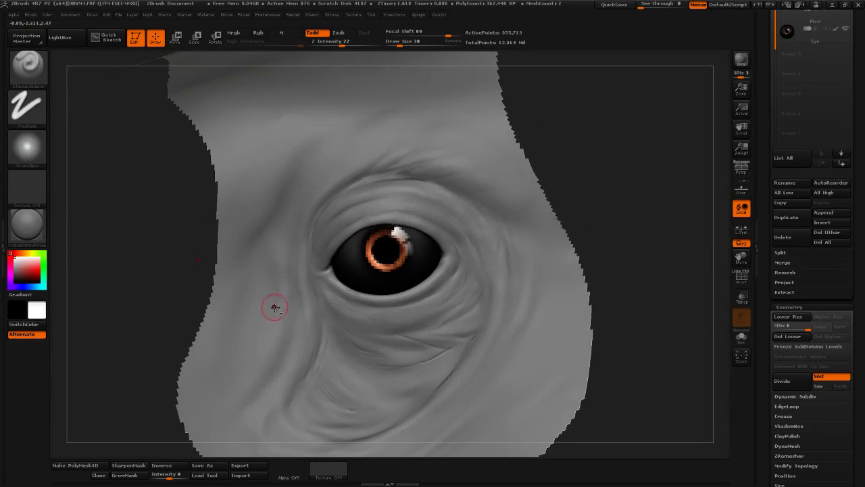
pyautogui.press('shift')
pyautogui.moveTo(663, 213); pyautogui.dragTo(656, 213)
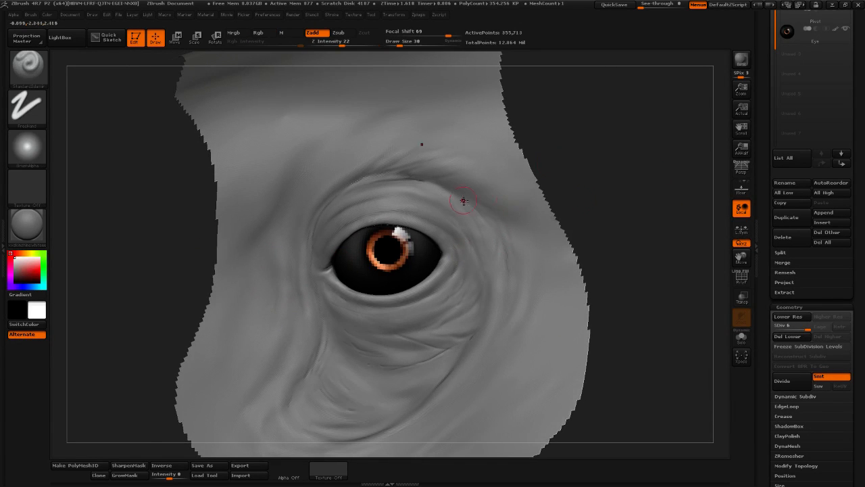
pyautogui.keyDown('alt'); pyautogui.moveTo(629, 169); pyautogui.dragTo(610, 238); pyautogui.keyUp('alt')
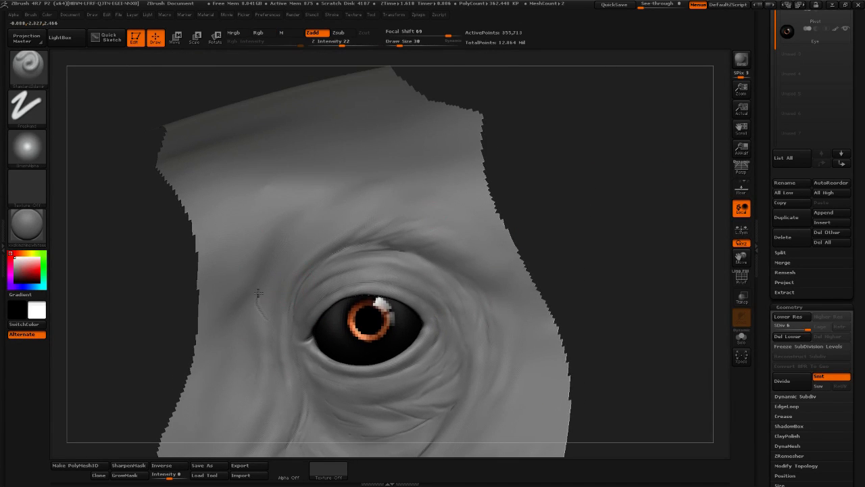
pyautogui.moveTo(269, 264)
pyautogui.mouseDown()
pyautogui.moveTo(284, 234)
pyautogui.moveTo(353, 182)
pyautogui.mouseUp()
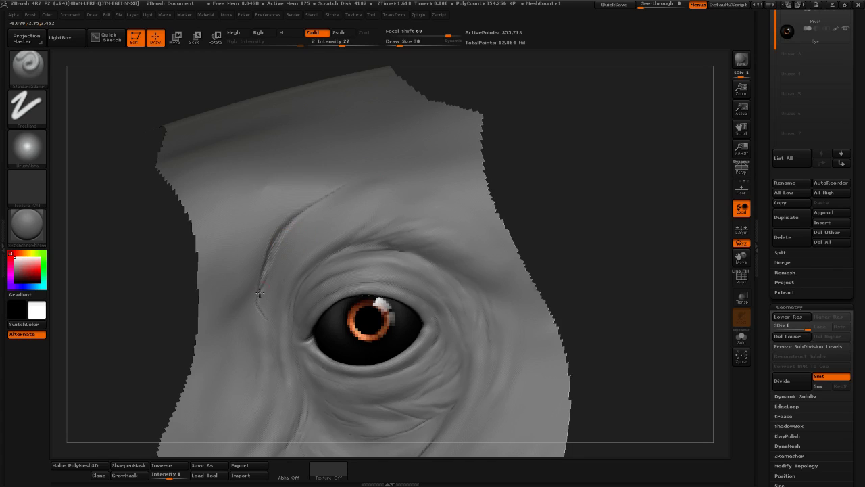
pyautogui.press('shift')
pyautogui.press('shift')
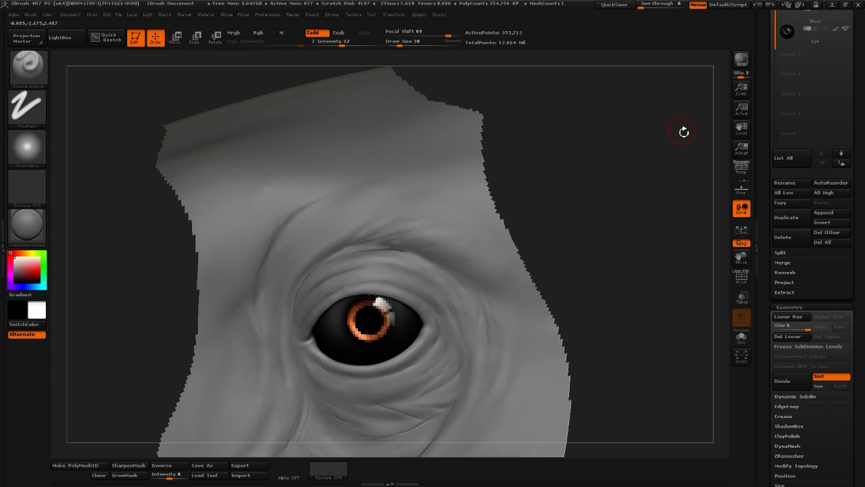
# Add a second, thinner crease between the long brow crease and the upper eyelid fold, and blend it
pyautogui.moveTo(643, 190)
pyautogui.mouseDown()
pyautogui.moveTo(649, 212)
pyautogui.moveTo(541, 207)
pyautogui.moveTo(526, 215)
pyautogui.moveTo(584, 234)
pyautogui.moveTo(449, 234)
pyautogui.mouseUp()
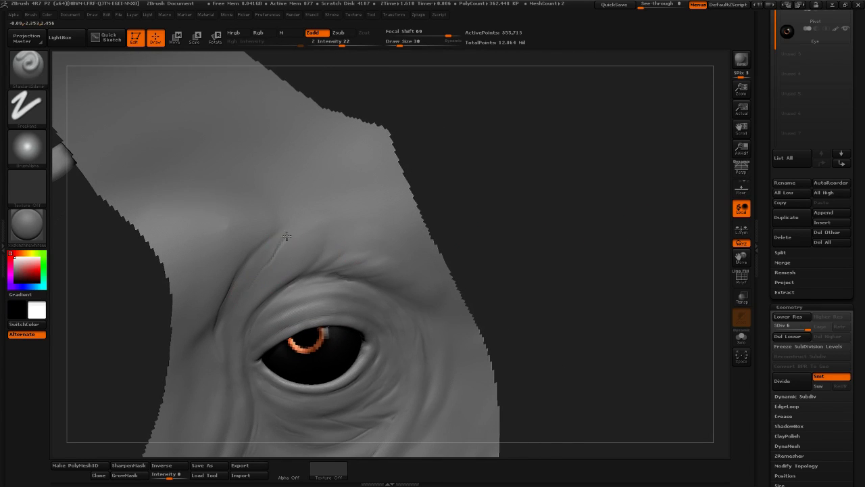
pyautogui.moveTo(287, 236); pyautogui.dragTo(295, 227)
pyautogui.moveTo(258, 282)
pyautogui.mouseDown()
pyautogui.moveTo(319, 212)
pyautogui.moveTo(297, 225)
pyautogui.mouseUp()
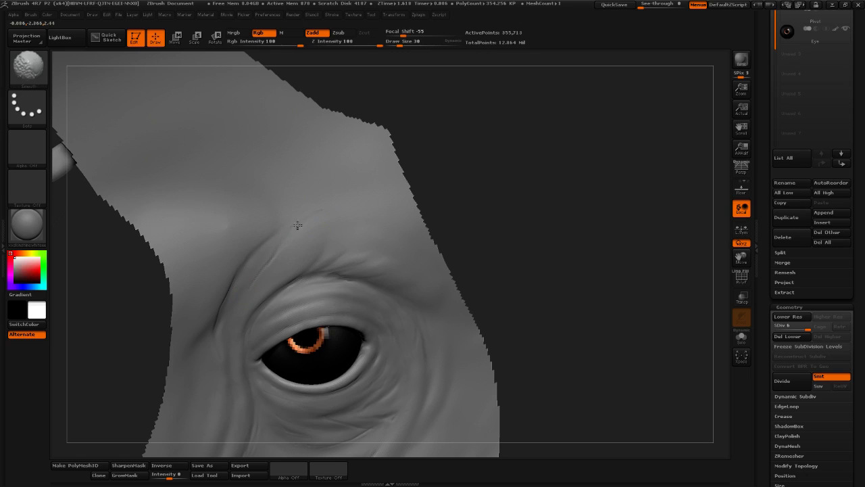
pyautogui.moveTo(541, 237)
pyautogui.keyDown('alt'); pyautogui.mouseDown()
pyautogui.moveTo(576, 214)
pyautogui.moveTo(534, 243)
pyautogui.moveTo(519, 243)
pyautogui.moveTo(506, 224)
pyautogui.moveTo(547, 254)
pyautogui.moveTo(315, 253)
pyautogui.mouseUp(); pyautogui.keyUp('alt')
pyautogui.press('shift')
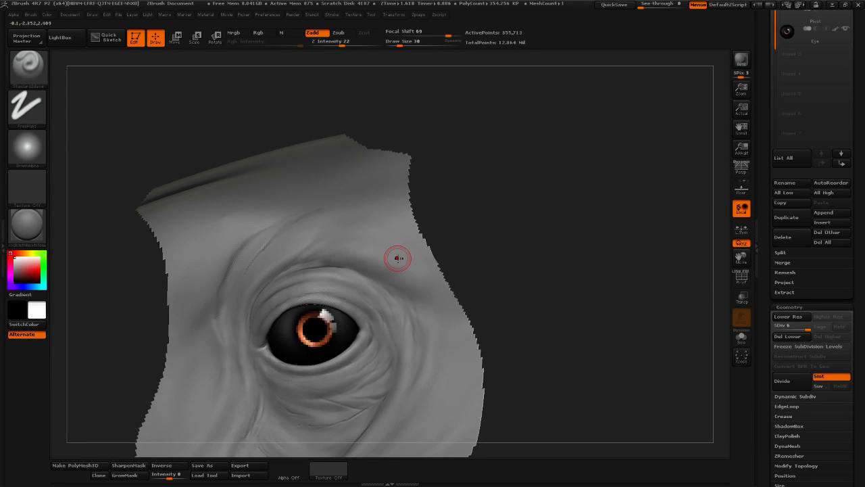
# Sculpt faint vertical wrinkles running down from the brow crease beside the inner eye corner, and smooth them
pyautogui.moveTo(556, 232)
pyautogui.keyDown('alt'); pyautogui.mouseDown()
pyautogui.moveTo(583, 170)
pyautogui.moveTo(608, 226)
pyautogui.moveTo(622, 209)
pyautogui.moveTo(598, 207)
pyautogui.moveTo(614, 196)
pyautogui.moveTo(595, 210)
pyautogui.mouseUp(); pyautogui.keyUp('alt')
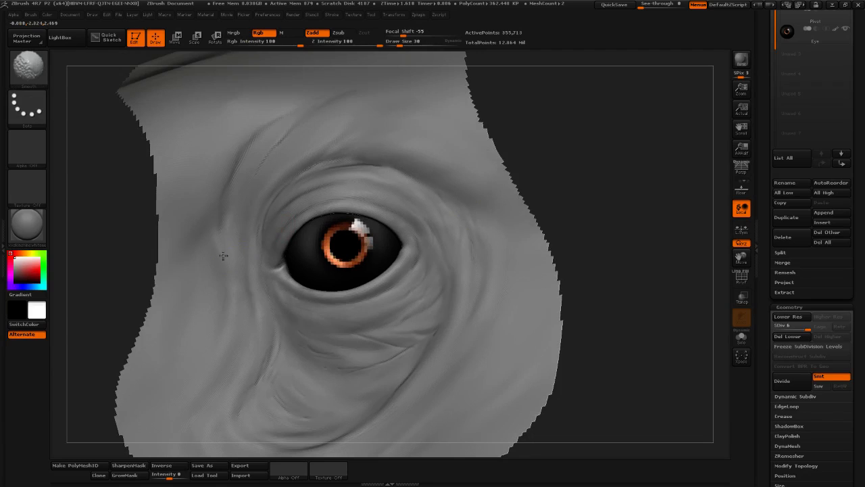
pyautogui.keyDown('shift'); pyautogui.moveTo(228, 216); pyautogui.dragTo(226, 260); pyautogui.keyUp('shift')
pyautogui.moveTo(223, 214); pyautogui.dragTo(235, 297)
pyautogui.moveTo(231, 277); pyautogui.dragTo(242, 325)
pyautogui.keyDown('shift'); pyautogui.moveTo(230, 294); pyautogui.dragTo(244, 262); pyautogui.keyUp('shift')
pyautogui.moveTo(218, 220); pyautogui.dragTo(225, 314)
pyautogui.moveTo(211, 235); pyautogui.dragTo(213, 325)
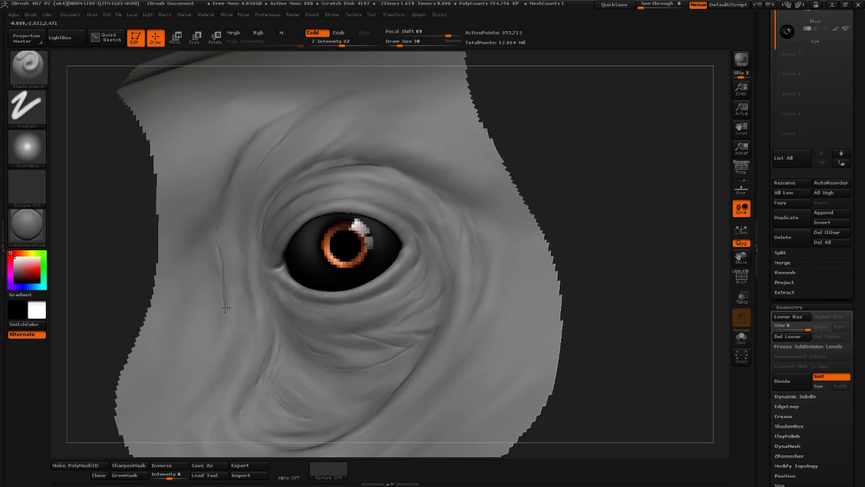
pyautogui.press('shift')
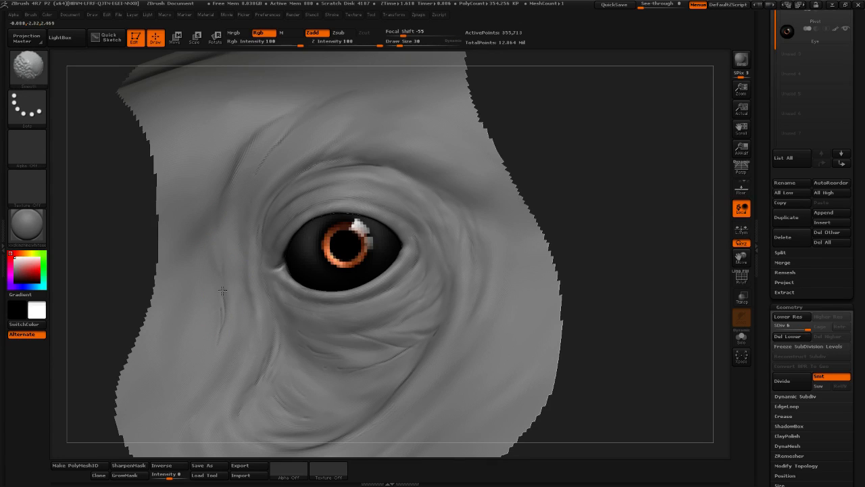
pyautogui.keyDown('shift'); pyautogui.moveTo(226, 277); pyautogui.dragTo(221, 319); pyautogui.keyUp('shift')
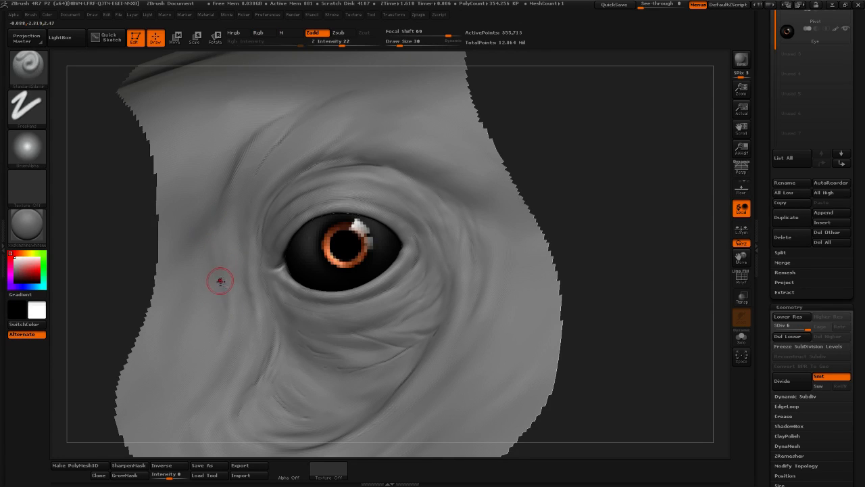
# Join the brow crease to the vertical folds beside the inner eye corner with thin strokes and soften them
pyautogui.moveTo(220, 280); pyautogui.dragTo(219, 208)
pyautogui.moveTo(242, 254)
pyautogui.mouseDown()
pyautogui.moveTo(250, 327)
pyautogui.moveTo(232, 363)
pyautogui.mouseUp()
pyautogui.keyDown('alt'); pyautogui.moveTo(626, 192); pyautogui.dragTo(626, 114); pyautogui.keyUp('alt')
pyautogui.press('shift')
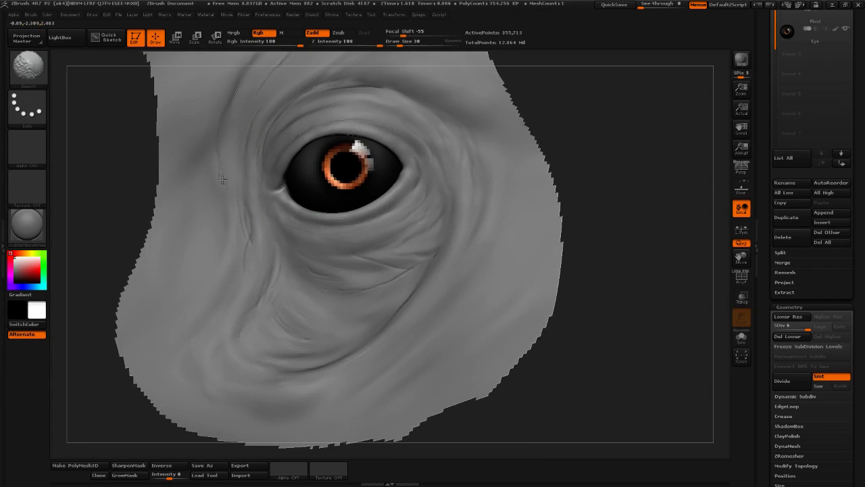
# Smooth the creases above the inner brow and the skin above the upper eyelid fold
pyautogui.keyDown('shift'); pyautogui.moveTo(259, 81); pyautogui.dragTo(279, 71); pyautogui.keyUp('shift')
pyautogui.keyDown('alt'); pyautogui.moveTo(595, 87); pyautogui.dragTo(572, 160); pyautogui.keyUp('alt')
pyautogui.keyDown('shift'); pyautogui.moveTo(284, 136); pyautogui.dragTo(257, 141); pyautogui.keyUp('shift')
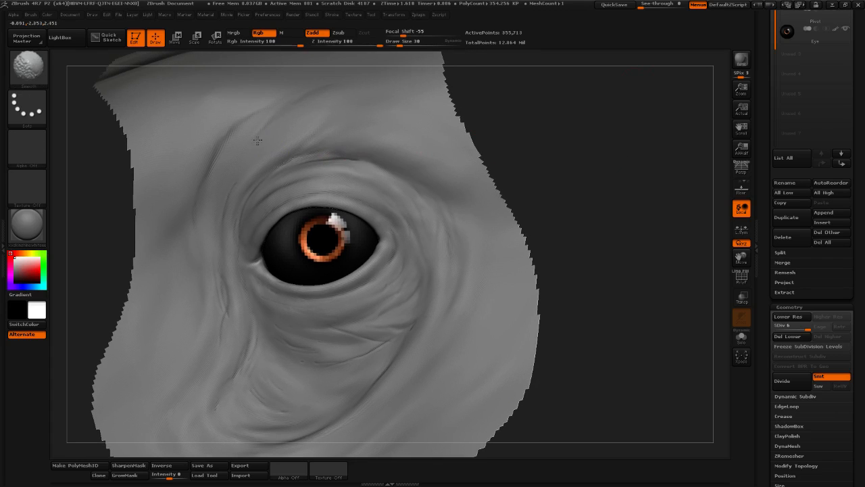
pyautogui.keyDown('shift'); pyautogui.moveTo(330, 91); pyautogui.dragTo(248, 141); pyautogui.keyUp('shift')
pyautogui.keyDown('alt'); pyautogui.moveTo(562, 124); pyautogui.dragTo(591, 96); pyautogui.keyUp('alt')
pyautogui.keyDown('shift'); pyautogui.moveTo(391, 132); pyautogui.dragTo(394, 128); pyautogui.keyUp('shift')
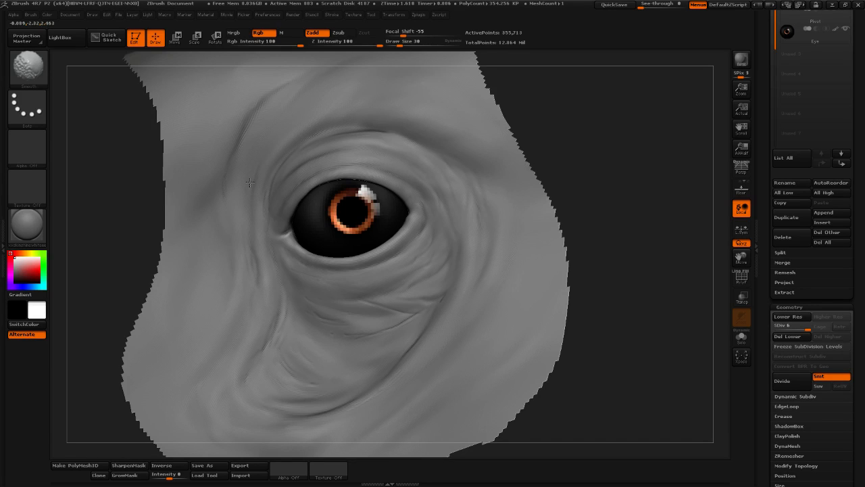
# Soften the lower edge of the eye bag and the wrinkles near its outer side
pyautogui.keyDown('alt'); pyautogui.moveTo(626, 174); pyautogui.dragTo(613, 140); pyautogui.keyUp('alt')
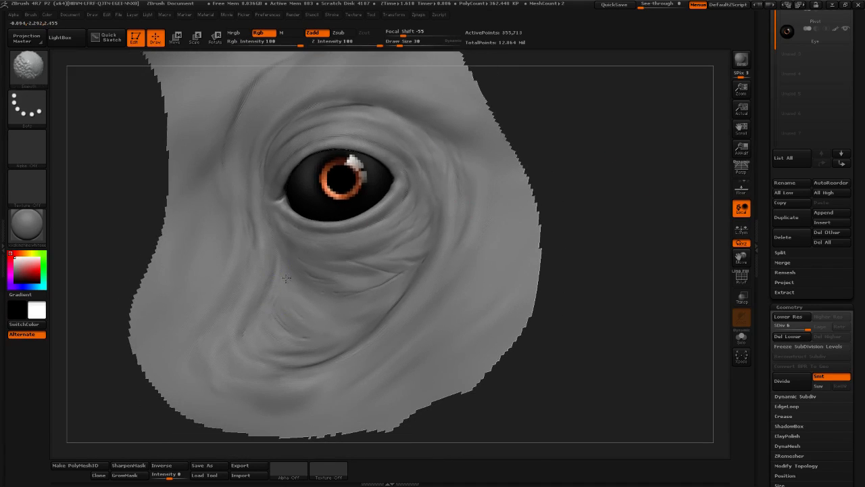
pyautogui.keyDown('shift'); pyautogui.moveTo(351, 363); pyautogui.dragTo(276, 386); pyautogui.keyUp('shift')
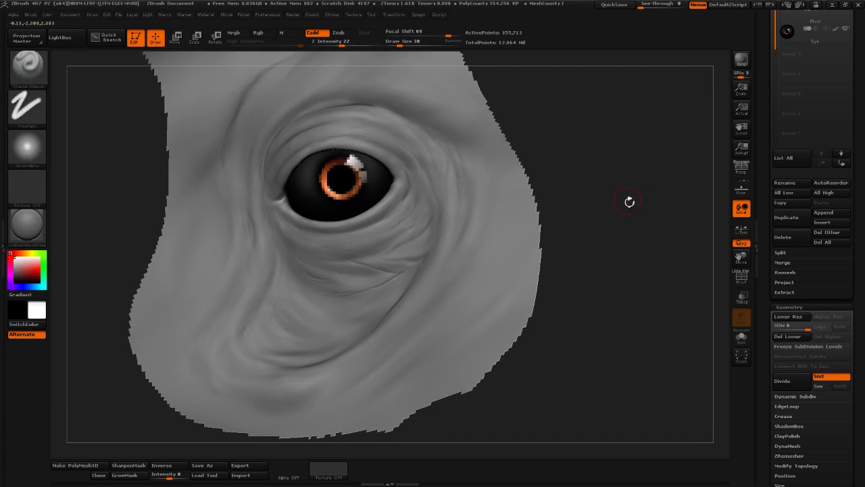
pyautogui.moveTo(630, 201); pyautogui.dragTo(630, 211)
pyautogui.moveTo(389, 297)
pyautogui.keyDown('shift'); pyautogui.mouseDown()
pyautogui.moveTo(329, 298)
pyautogui.moveTo(370, 297)
pyautogui.mouseUp(); pyautogui.keyUp('shift')
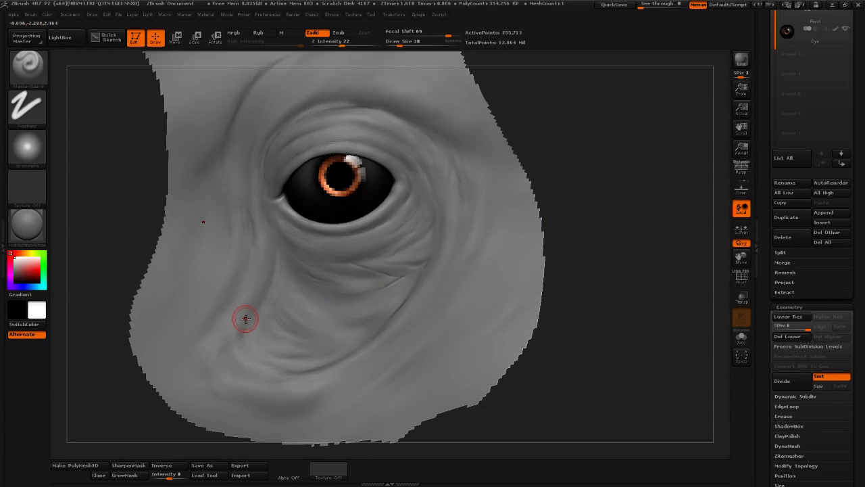
# Smooth the vertical crease below the inner eye corner
pyautogui.moveTo(655, 174); pyautogui.dragTo(629, 189)
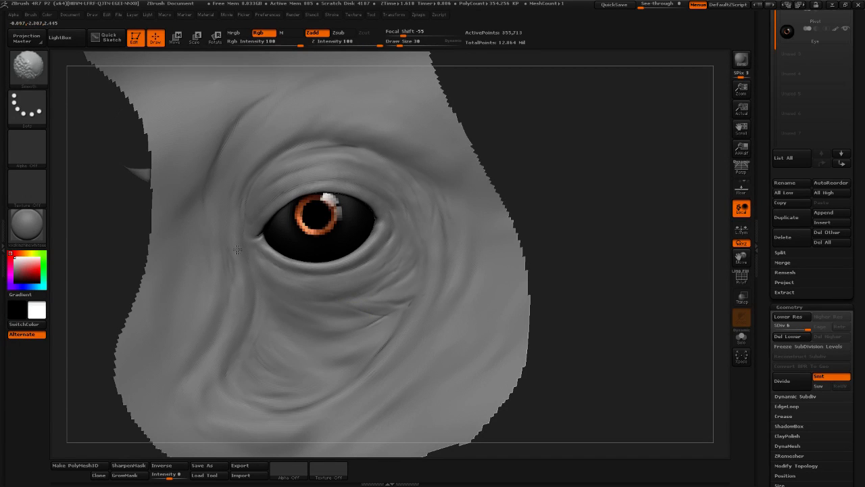
pyautogui.keyDown('shift'); pyautogui.moveTo(238, 249); pyautogui.dragTo(243, 299); pyautogui.keyUp('shift')
pyautogui.moveTo(543, 232)
pyautogui.mouseDown()
pyautogui.moveTo(569, 219)
pyautogui.moveTo(603, 165)
pyautogui.moveTo(600, 180)
pyautogui.mouseUp()
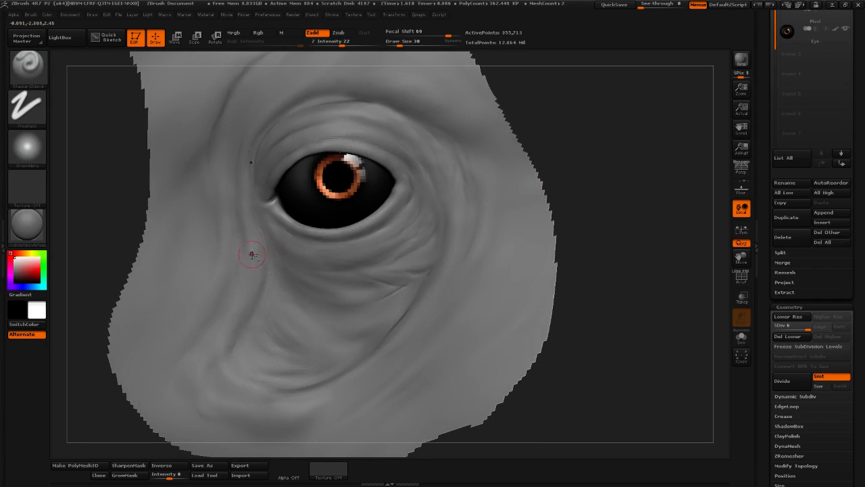
pyautogui.press('shift')
# Switch to the Standard brush, set its Z Intensity to 14, and build up the skin folds beneath the lower eyelid
pyautogui.moveTo(709, 175)
pyautogui.mouseDown()
pyautogui.moveTo(683, 166)
pyautogui.moveTo(668, 213)
pyautogui.moveTo(626, 244)
pyautogui.mouseUp()
pyautogui.click(27, 64)
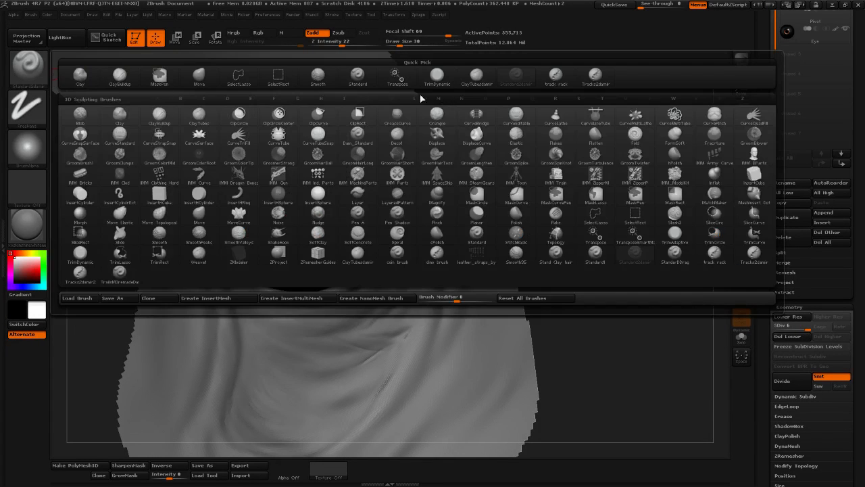
pyautogui.click(360, 80)
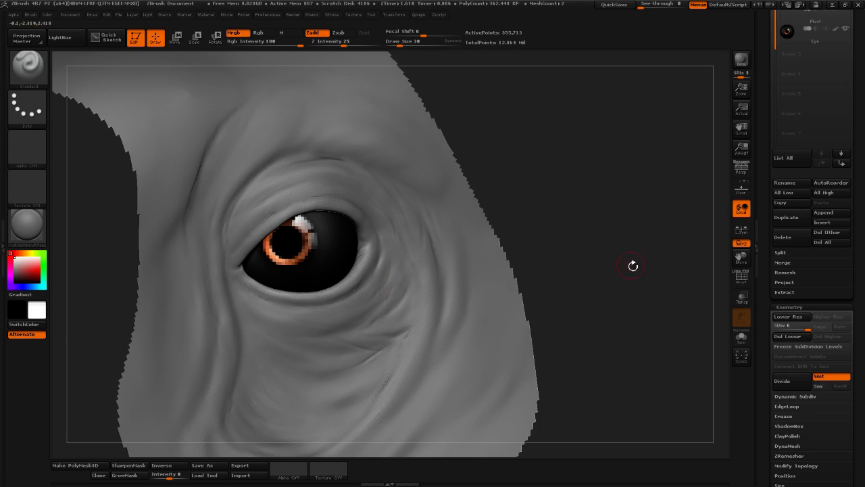
pyautogui.moveTo(631, 263)
pyautogui.mouseDown()
pyautogui.moveTo(637, 247)
pyautogui.moveTo(597, 201)
pyautogui.moveTo(546, 224)
pyautogui.mouseUp()
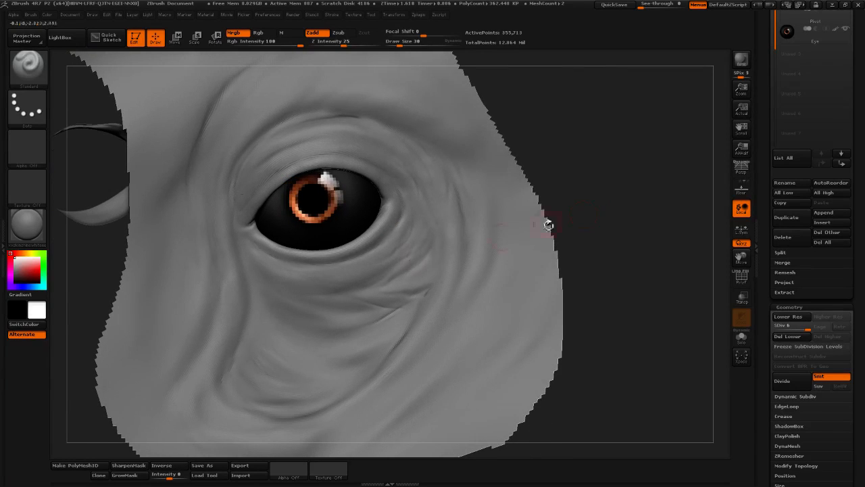
pyautogui.moveTo(333, 287); pyautogui.dragTo(317, 288)
pyautogui.click(336, 45)
pyautogui.moveTo(424, 65); pyautogui.dragTo(429, 187)
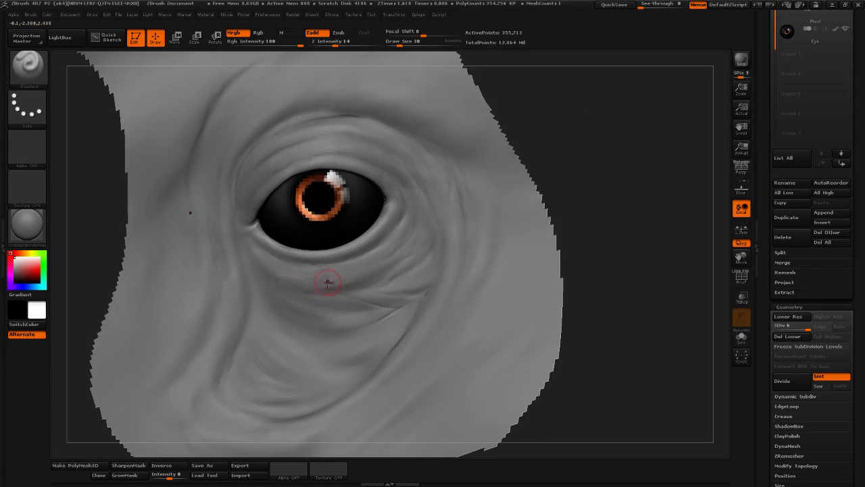
pyautogui.press('shift')
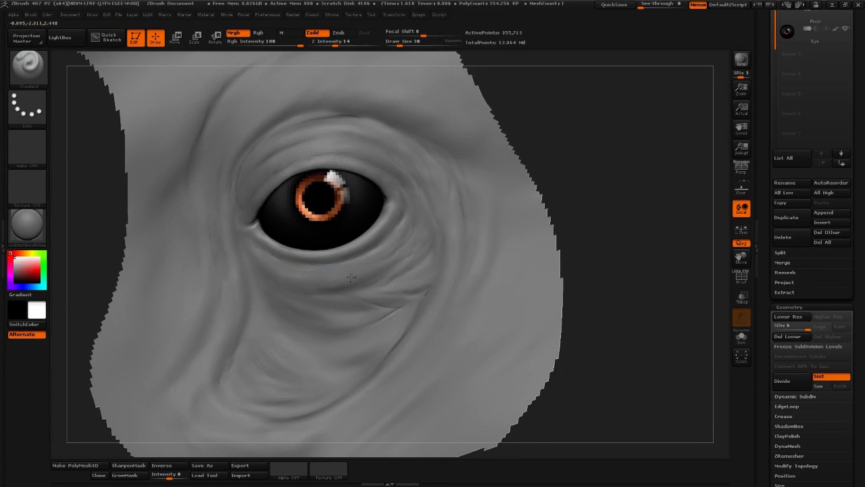
# Set the Standard brush's Z Intensity to 16 and its Draw Size to 26
pyautogui.moveTo(407, 44); pyautogui.dragTo(410, 43)
pyautogui.moveTo(331, 44); pyautogui.dragTo(334, 44)
pyautogui.moveTo(607, 159); pyautogui.dragTo(620, 158)
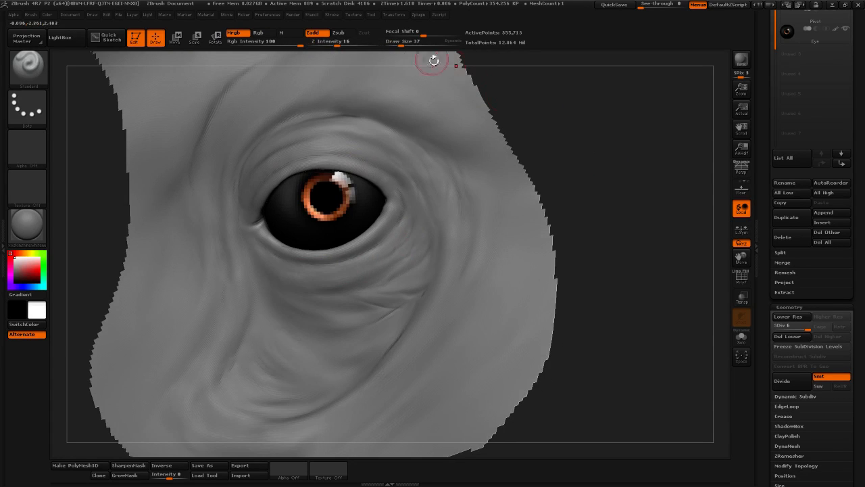
pyautogui.moveTo(400, 45); pyautogui.dragTo(398, 44)
pyautogui.keyDown('alt'); pyautogui.moveTo(625, 95); pyautogui.dragTo(521, 139); pyautogui.keyUp('alt')
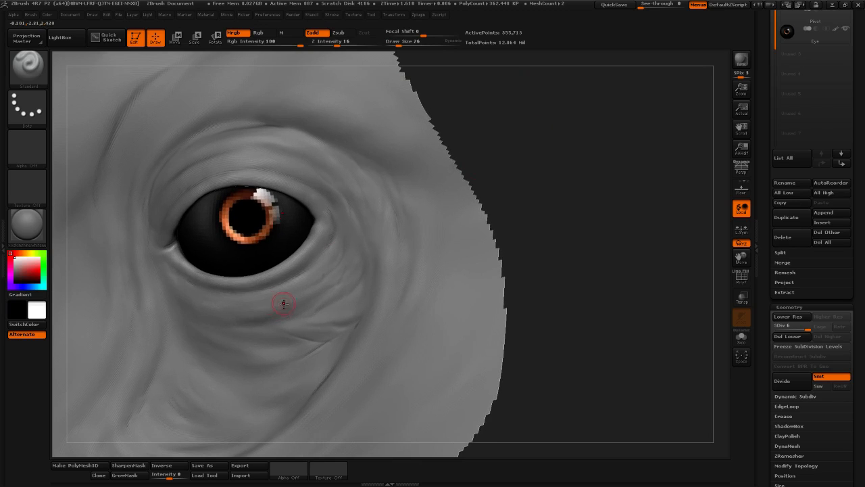
pyautogui.press('f')
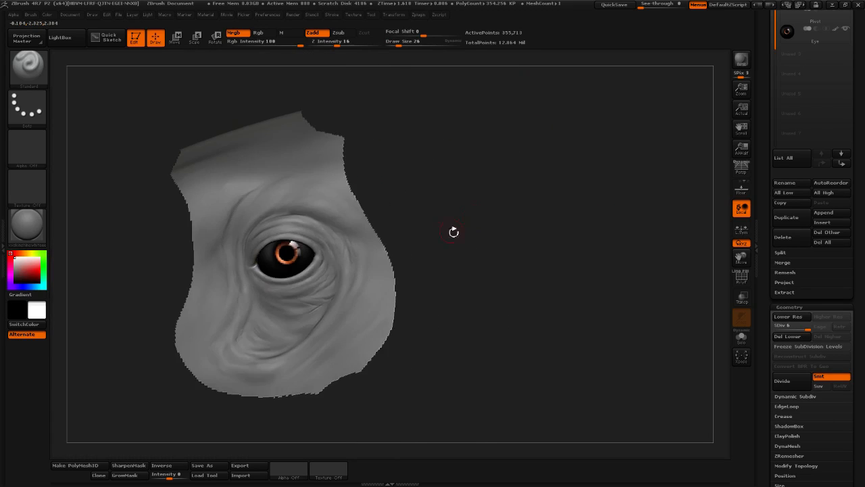
pyautogui.moveTo(453, 232); pyautogui.dragTo(599, 244)
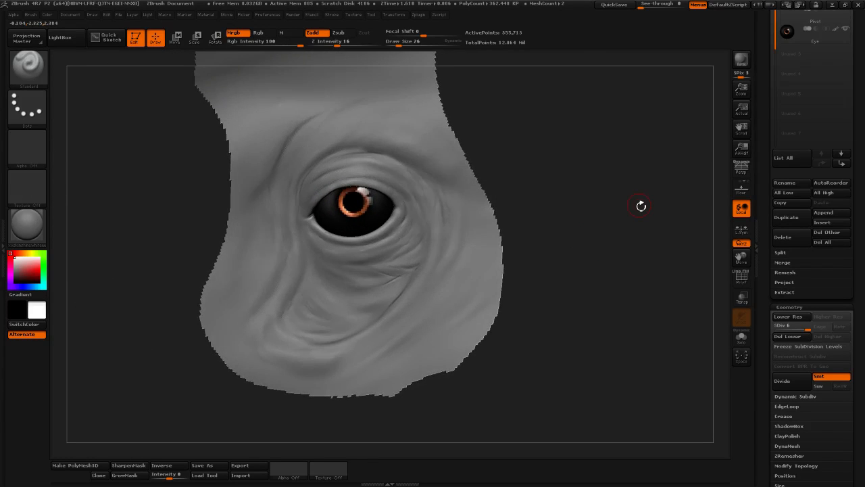
pyautogui.moveTo(641, 206)
pyautogui.mouseDown()
pyautogui.moveTo(563, 234)
pyautogui.moveTo(585, 228)
pyautogui.moveTo(560, 207)
pyautogui.moveTo(634, 176)
pyautogui.moveTo(631, 195)
pyautogui.moveTo(643, 183)
pyautogui.moveTo(664, 206)
pyautogui.moveTo(614, 195)
pyautogui.moveTo(608, 205)
pyautogui.mouseUp()
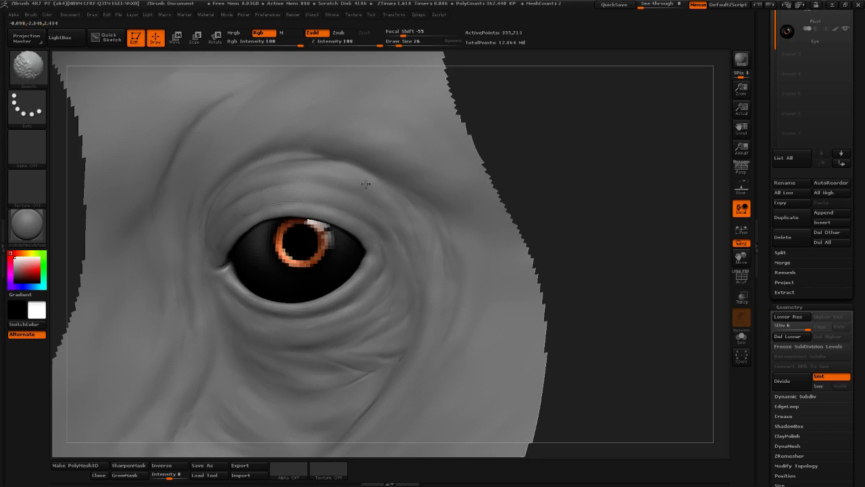
# Deepen the brow crease and the folds curving around the outer upper eyelid, and smooth them together with the skin below the lower eyelid
pyautogui.moveTo(232, 94); pyautogui.dragTo(186, 135)
pyautogui.moveTo(332, 177)
pyautogui.mouseDown()
pyautogui.moveTo(396, 233)
pyautogui.moveTo(411, 260)
pyautogui.mouseUp()
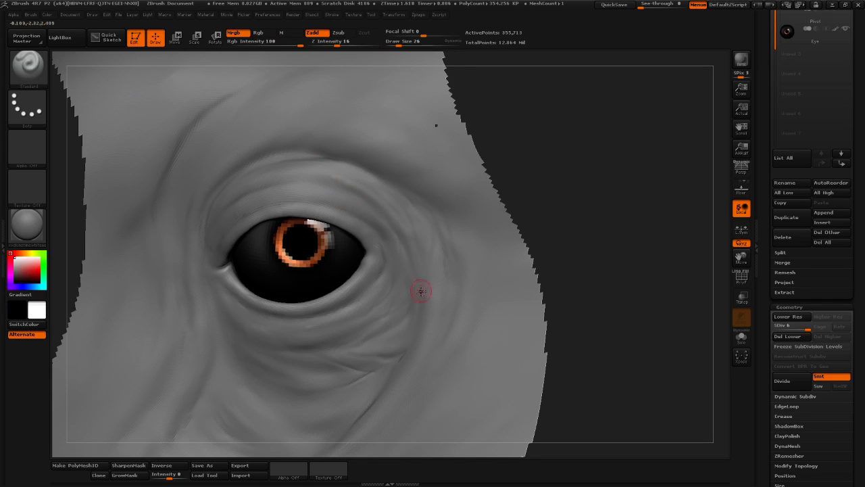
pyautogui.moveTo(343, 181)
pyautogui.keyDown('shift'); pyautogui.mouseDown()
pyautogui.moveTo(331, 176)
pyautogui.moveTo(365, 192)
pyautogui.mouseUp(); pyautogui.keyUp('shift')
pyautogui.moveTo(538, 193)
pyautogui.mouseDown()
pyautogui.moveTo(589, 202)
pyautogui.moveTo(690, 174)
pyautogui.mouseUp()
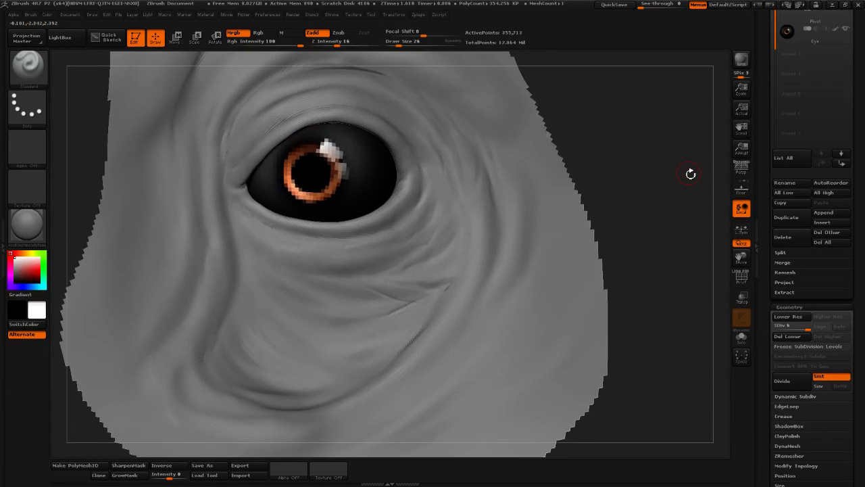
pyautogui.press('shift')
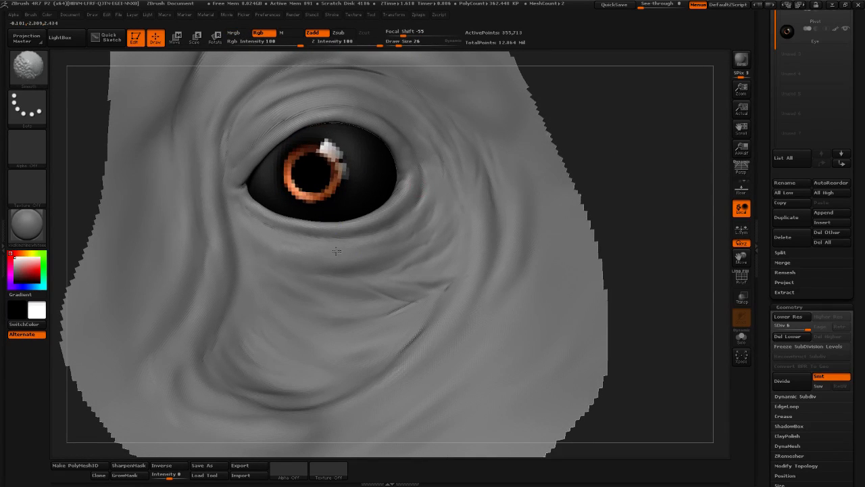
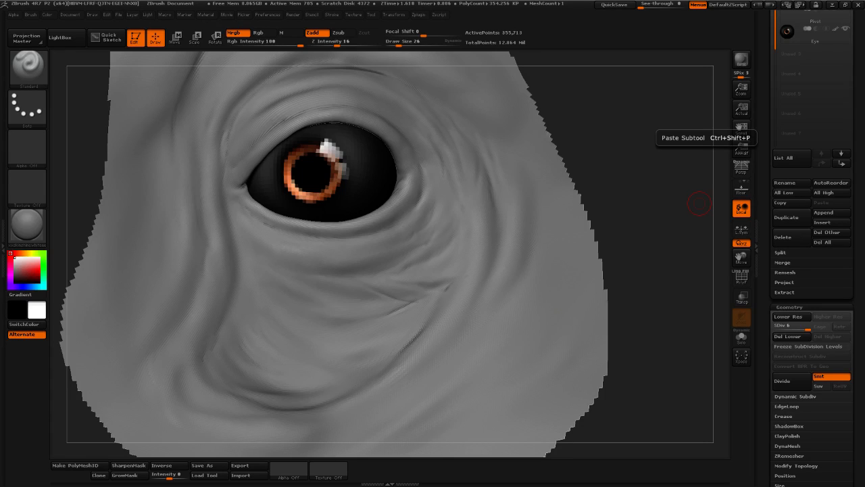
# Bring up the browser with the Pinterest chart on time spent working on a 3D model, view it, and return to ZBrush
pyautogui.moveTo(864, 88); pyautogui.dragTo(510, 93)
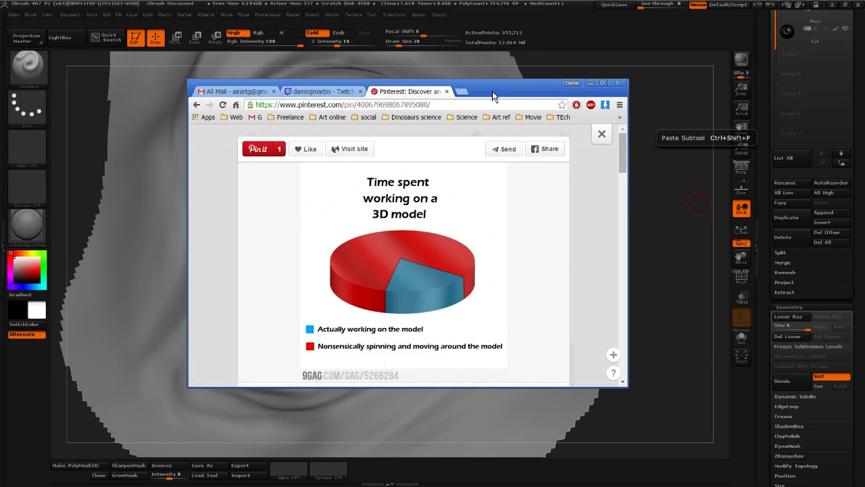
pyautogui.moveTo(492, 92); pyautogui.dragTo(493, 94)
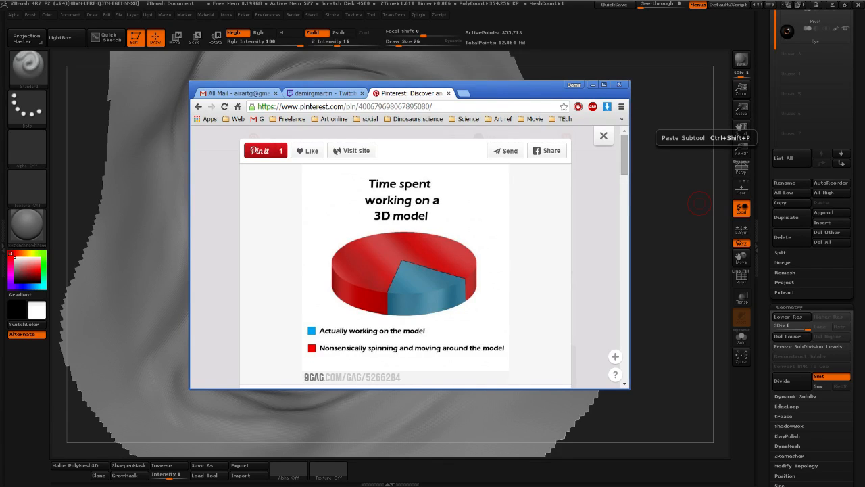
pyautogui.hotkey('alt', 'Tab')
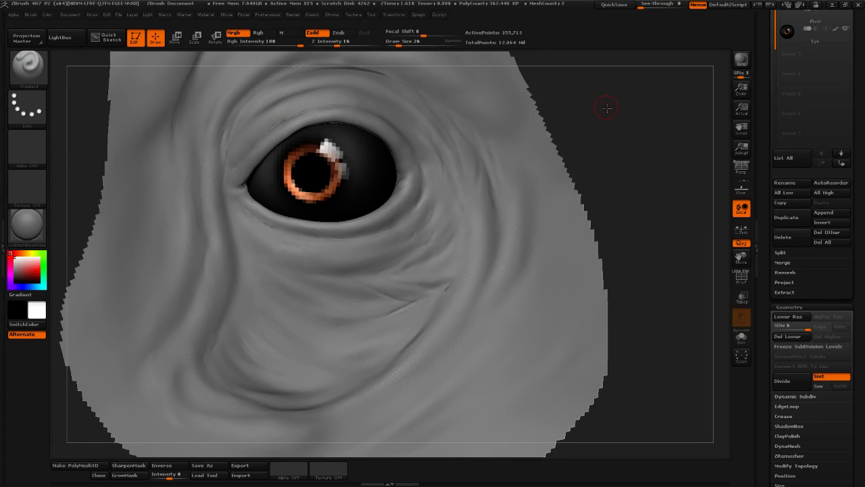
# Build up soft folds across the inner part of the eye bag and smooth them into the surrounding skin
pyautogui.moveTo(627, 179); pyautogui.dragTo(642, 181)
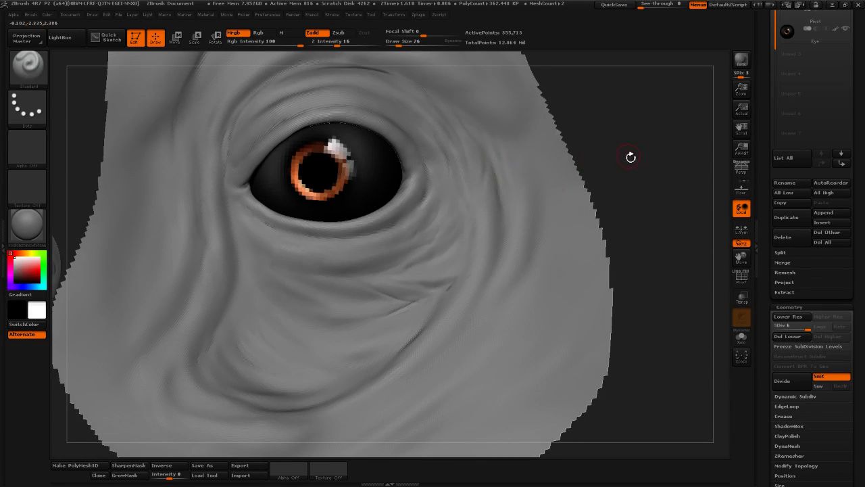
pyautogui.moveTo(630, 155)
pyautogui.mouseDown()
pyautogui.moveTo(589, 158)
pyautogui.moveTo(549, 197)
pyautogui.mouseUp()
pyautogui.moveTo(604, 182); pyautogui.dragTo(547, 179)
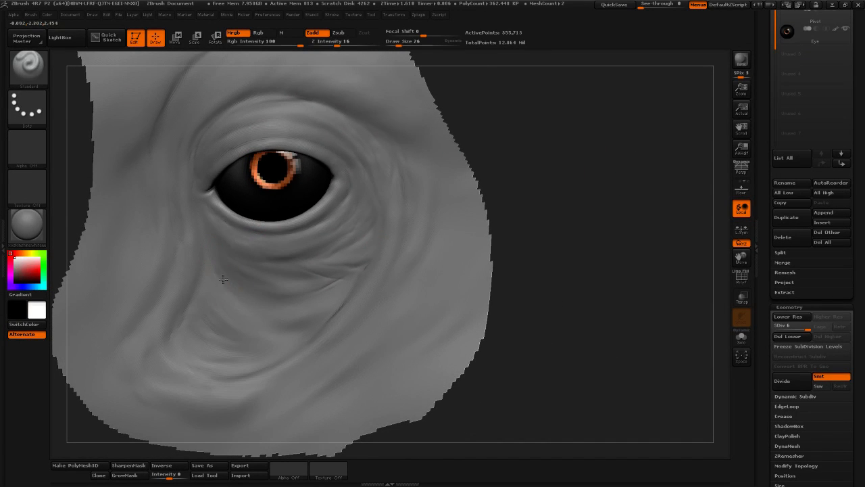
pyautogui.press('shift')
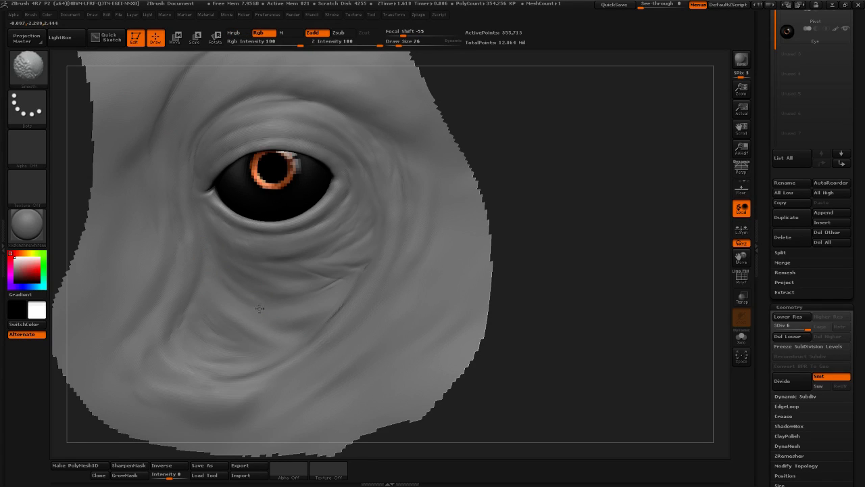
# Sculpt the diagonal crease above the inner eye corner and soften the skin beside it, using Draw Sizes of 65 and 50
pyautogui.moveTo(586, 201)
pyautogui.mouseDown()
pyautogui.moveTo(605, 208)
pyautogui.moveTo(582, 176)
pyautogui.moveTo(581, 220)
pyautogui.moveTo(493, 230)
pyautogui.moveTo(476, 280)
pyautogui.moveTo(457, 272)
pyautogui.moveTo(528, 292)
pyautogui.moveTo(303, 248)
pyautogui.mouseUp()
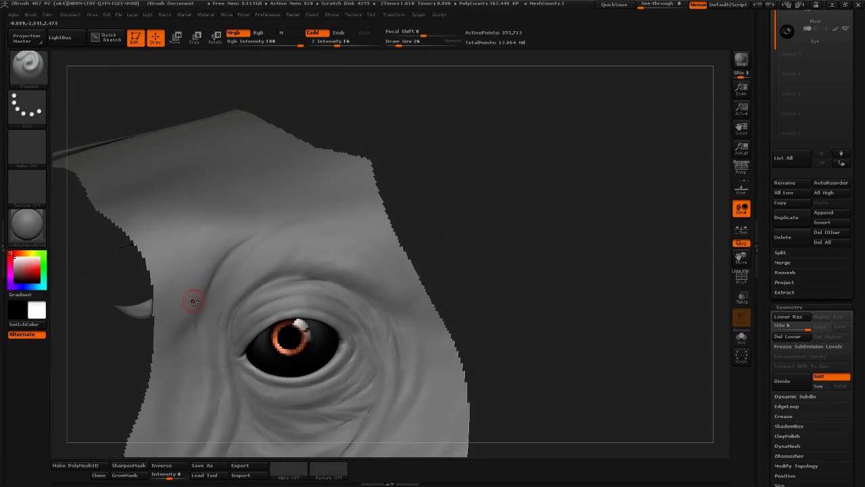
pyautogui.moveTo(208, 268); pyautogui.dragTo(253, 220)
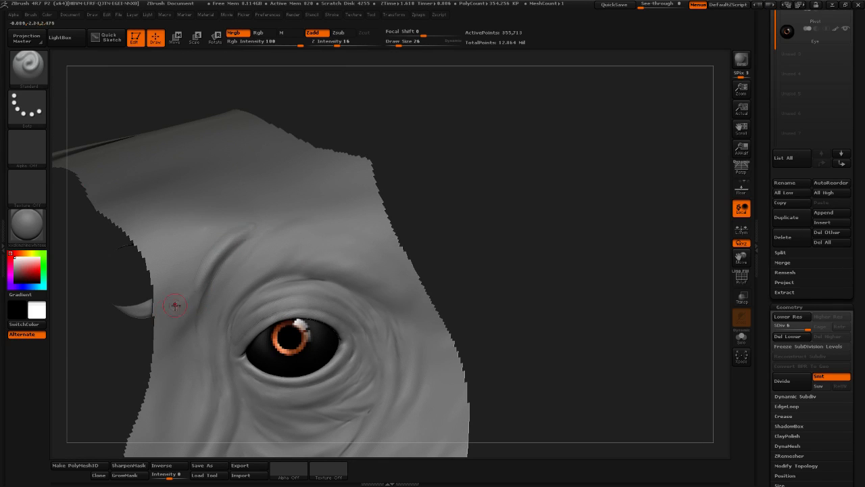
pyautogui.moveTo(419, 72); pyautogui.dragTo(441, 73)
pyautogui.keyDown('shift'); pyautogui.moveTo(170, 288); pyautogui.dragTo(193, 273); pyautogui.keyUp('shift')
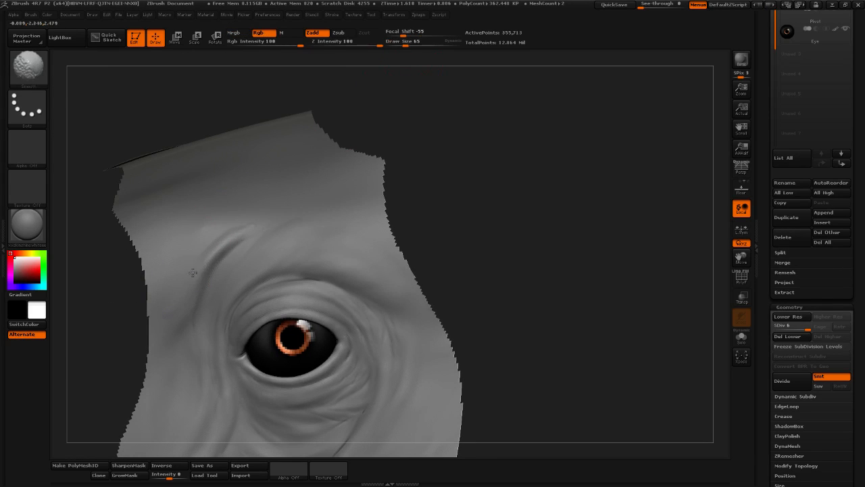
pyautogui.click(404, 44)
pyautogui.moveTo(410, 71); pyautogui.dragTo(426, 75)
pyautogui.moveTo(467, 153); pyautogui.dragTo(456, 155)
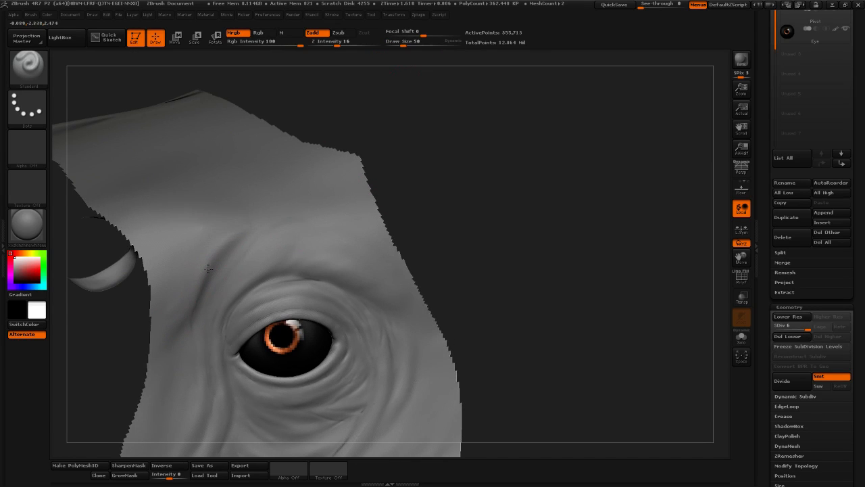
# Switch to the custom ClayTubes brush, build up the skin above the inner brow at Z Intensity 23 and Draw Size 65, and smooth it
pyautogui.click(28, 65)
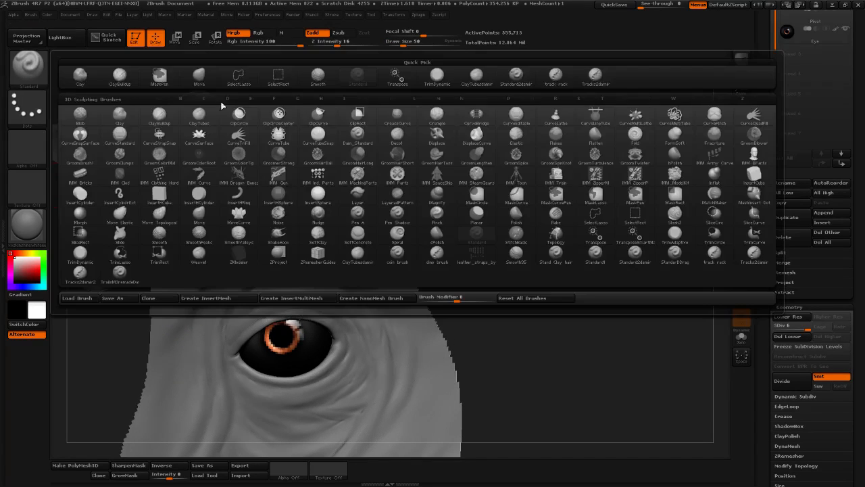
pyautogui.click(477, 78)
pyautogui.click(404, 45)
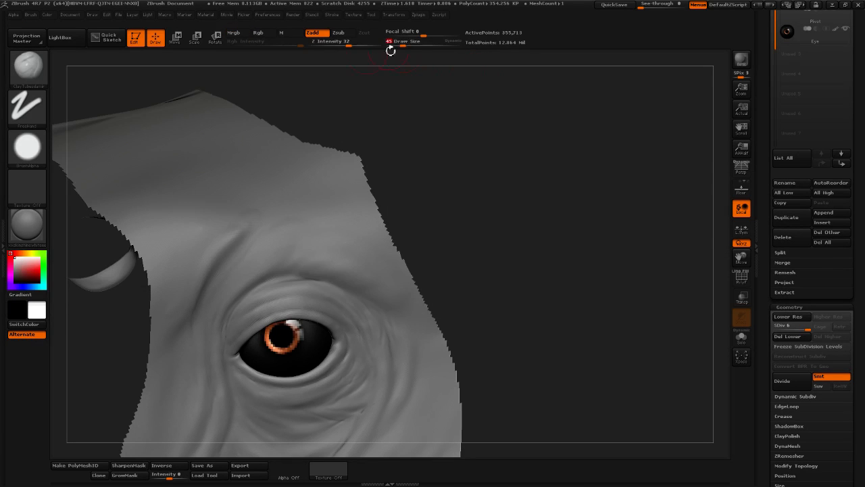
pyautogui.moveTo(349, 46); pyautogui.dragTo(342, 46)
pyautogui.click(405, 45)
pyautogui.moveTo(234, 210); pyautogui.dragTo(191, 269)
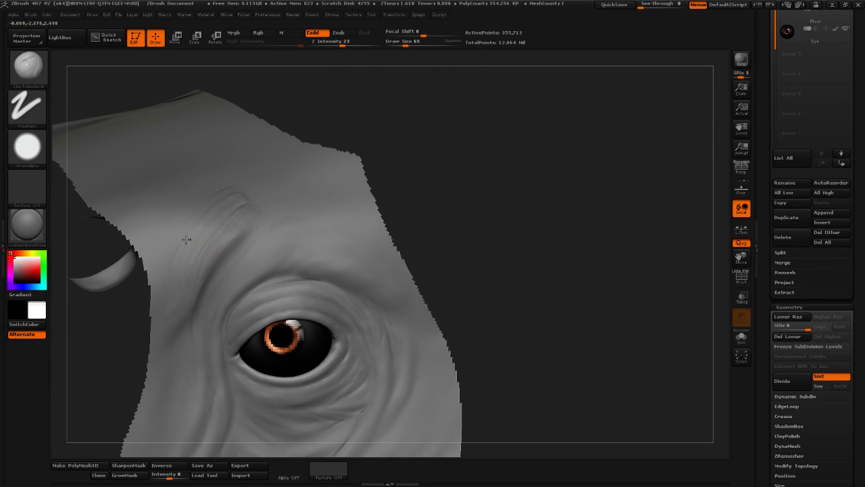
pyautogui.press('shift')
# Build up the brow ridge above the eye with the ClayTubes brush at Draw Size 47 and smooth the strokes
pyautogui.moveTo(406, 44); pyautogui.dragTo(400, 45)
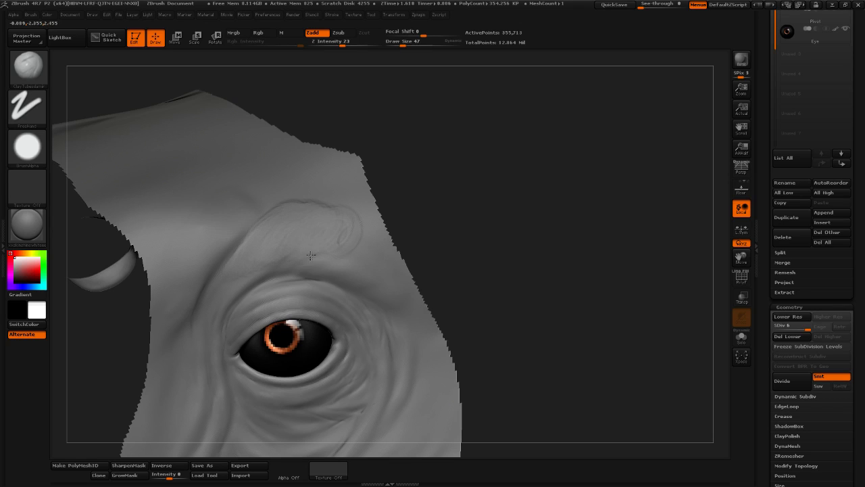
pyautogui.press('shift')
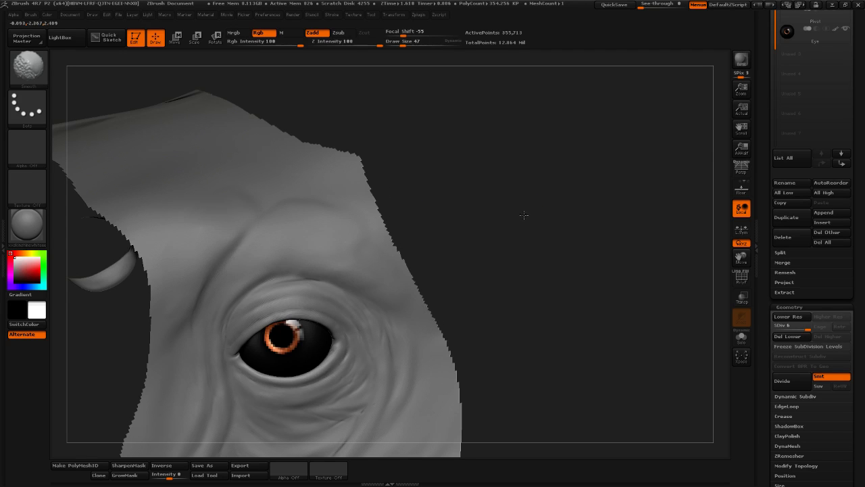
# Unhide the rest of the creature and check the eye area against the whole head
pyautogui.moveTo(523, 214)
pyautogui.mouseDown()
pyautogui.moveTo(526, 261)
pyautogui.moveTo(533, 250)
pyautogui.moveTo(484, 244)
pyautogui.moveTo(522, 304)
pyautogui.moveTo(551, 245)
pyautogui.moveTo(572, 263)
pyautogui.moveTo(595, 250)
pyautogui.moveTo(575, 268)
pyautogui.moveTo(598, 257)
pyautogui.moveTo(583, 271)
pyautogui.moveTo(597, 270)
pyautogui.moveTo(606, 233)
pyautogui.moveTo(573, 237)
pyautogui.moveTo(586, 277)
pyautogui.moveTo(597, 282)
pyautogui.moveTo(539, 293)
pyautogui.moveTo(600, 351)
pyautogui.moveTo(599, 343)
pyautogui.mouseUp()
pyautogui.moveTo(583, 312)
pyautogui.keyDown('alt'); pyautogui.mouseDown()
pyautogui.moveTo(561, 296)
pyautogui.moveTo(370, 262)
pyautogui.mouseUp(); pyautogui.keyUp('alt')
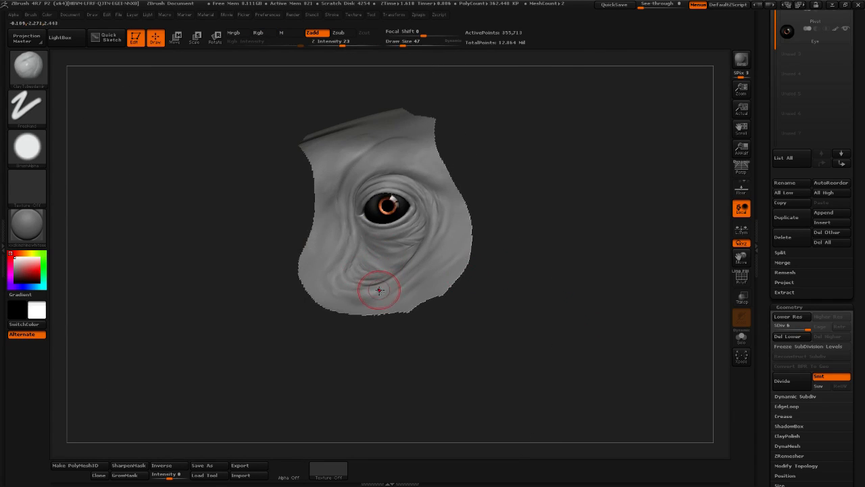
pyautogui.hotkey('ctrl', 'shift')
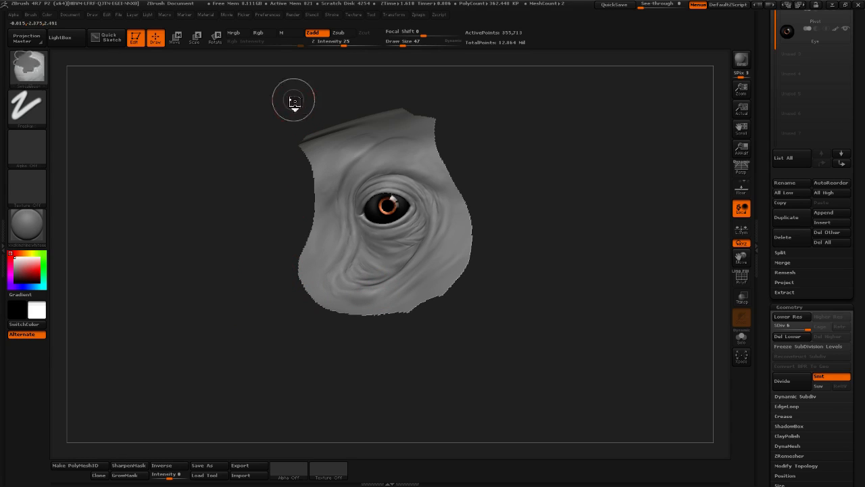
pyautogui.keyDown('ctrl'); pyautogui.keyDown('shift'); pyautogui.click(543, 177); pyautogui.keyUp('shift'); pyautogui.keyUp('ctrl')
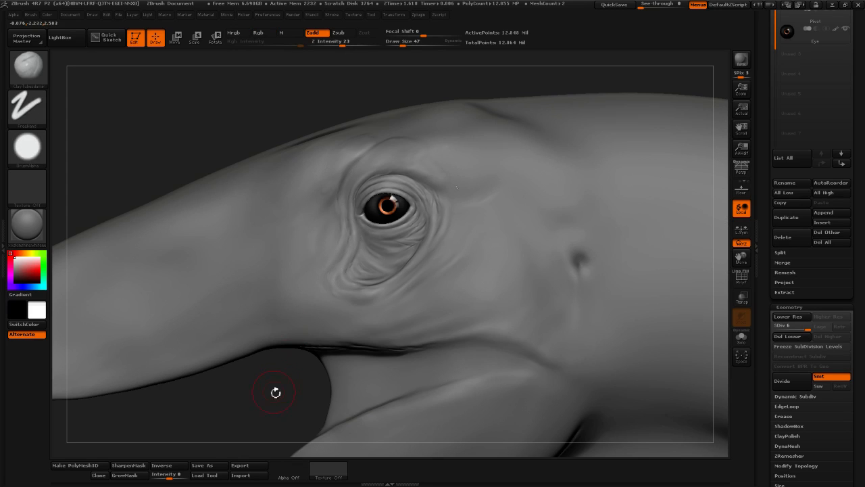
pyautogui.keyDown('alt'); pyautogui.moveTo(275, 392); pyautogui.dragTo(203, 331); pyautogui.keyUp('alt')
pyautogui.moveTo(354, 394)
pyautogui.mouseDown()
pyautogui.moveTo(406, 387)
pyautogui.moveTo(490, 341)
pyautogui.moveTo(535, 357)
pyautogui.moveTo(580, 350)
pyautogui.moveTo(423, 353)
pyautogui.moveTo(447, 369)
pyautogui.mouseUp()
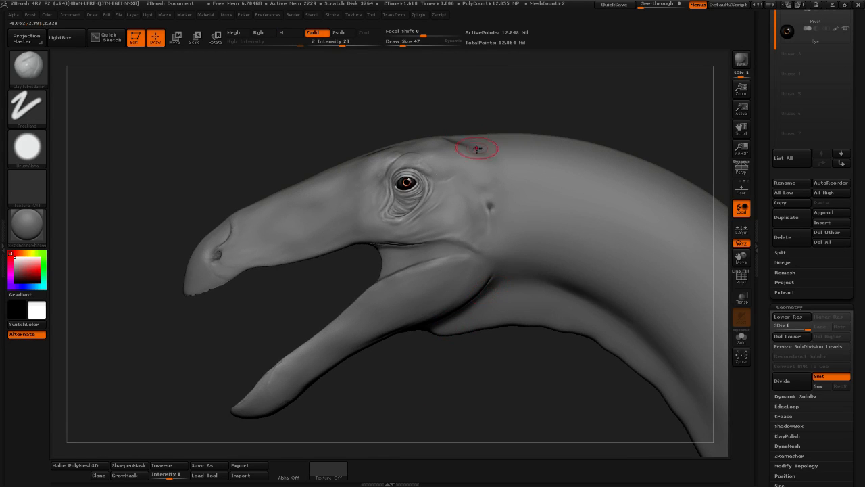
# Smooth the skin behind the outer eye corner at Draw Size 39, and reduce the ClayTubes brush's Draw Size to 26
pyautogui.moveTo(502, 107)
pyautogui.keyDown('alt'); pyautogui.mouseDown()
pyautogui.moveTo(417, 176)
pyautogui.moveTo(471, 162)
pyautogui.mouseUp(); pyautogui.keyUp('alt')
pyautogui.click(402, 46)
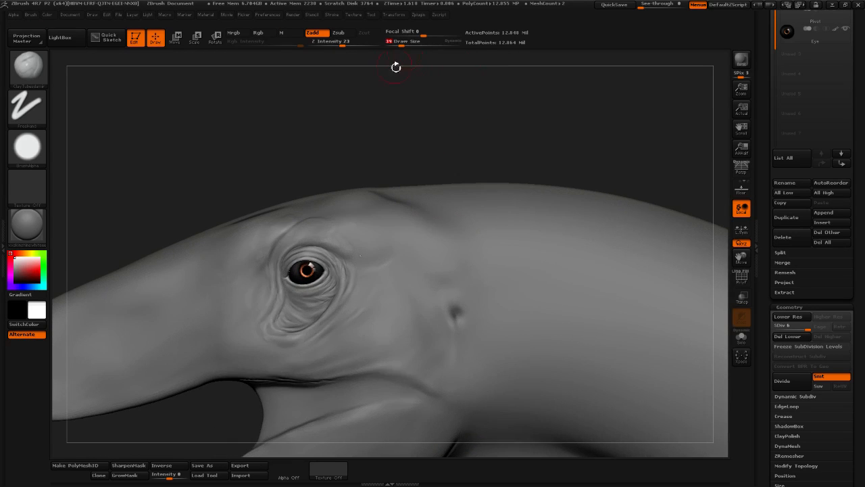
pyautogui.moveTo(379, 112)
pyautogui.keyDown('alt'); pyautogui.mouseDown()
pyautogui.moveTo(417, 88)
pyautogui.moveTo(436, 108)
pyautogui.moveTo(419, 116)
pyautogui.moveTo(471, 186)
pyautogui.mouseUp(); pyautogui.keyUp('alt')
pyautogui.press('b')
pyautogui.press('s')
pyautogui.press('t')
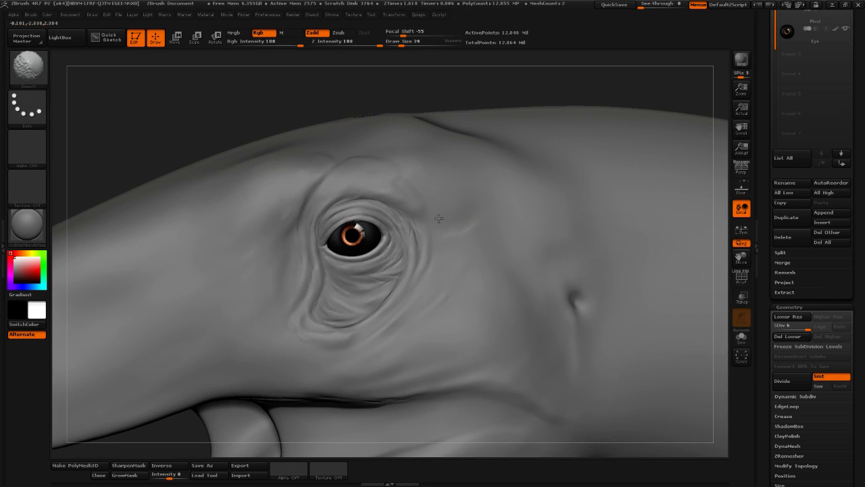
pyautogui.moveTo(268, 109)
pyautogui.keyDown('shift'); pyautogui.mouseDown()
pyautogui.moveTo(355, 100)
pyautogui.moveTo(330, 104)
pyautogui.mouseUp(); pyautogui.keyUp('shift')
pyautogui.click(399, 44)
pyautogui.moveTo(330, 105)
pyautogui.mouseDown()
pyautogui.moveTo(539, 101)
pyautogui.moveTo(665, 80)
pyautogui.mouseUp()
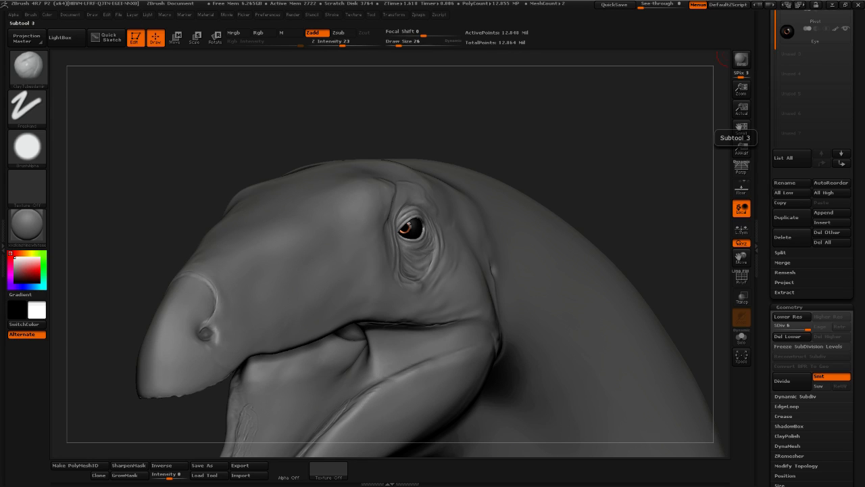
# Switch to Windows Photo Viewer, examine the skin around the eye and beak in Brown-Pelican-portrait.jpg, and return to the head in ZBrush
pyautogui.hotkey('alt', 'Tab')
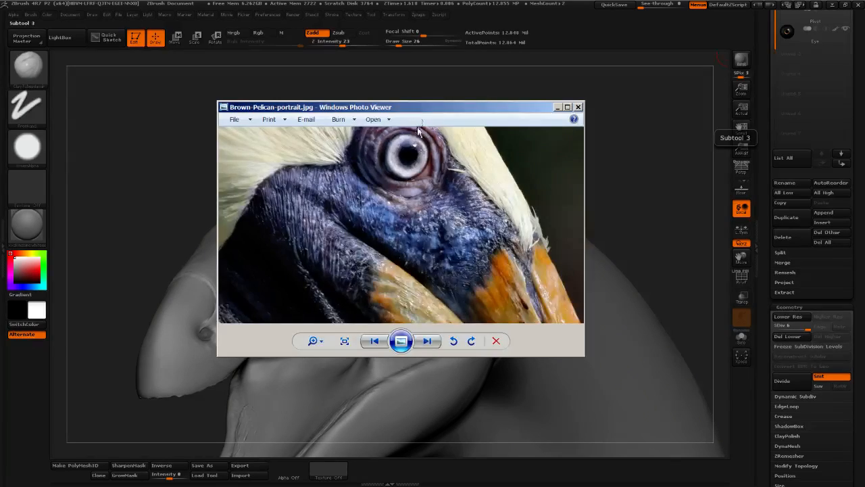
pyautogui.scroll(-2, 429, 261)
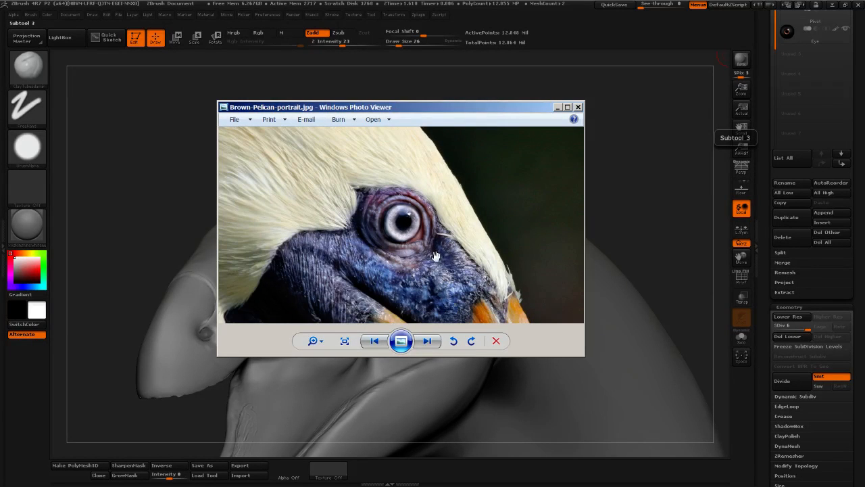
pyautogui.moveTo(435, 256); pyautogui.dragTo(440, 222)
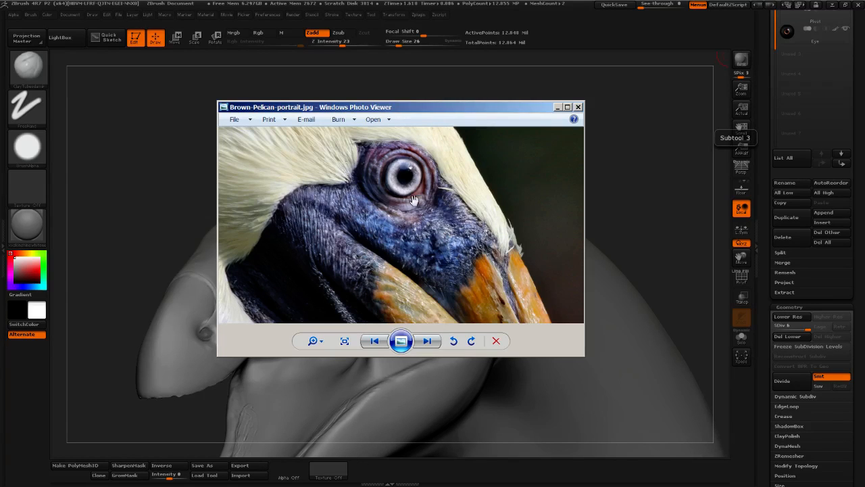
pyautogui.moveTo(462, 192); pyautogui.dragTo(435, 222)
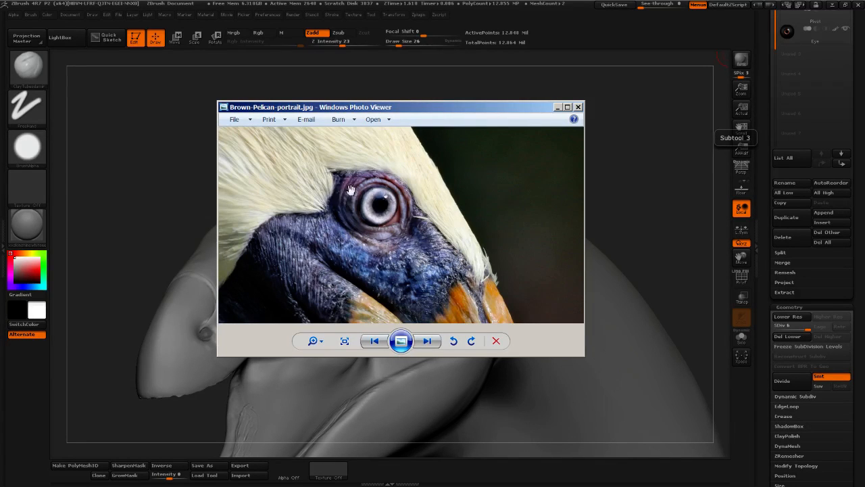
pyautogui.moveTo(409, 285); pyautogui.dragTo(413, 209)
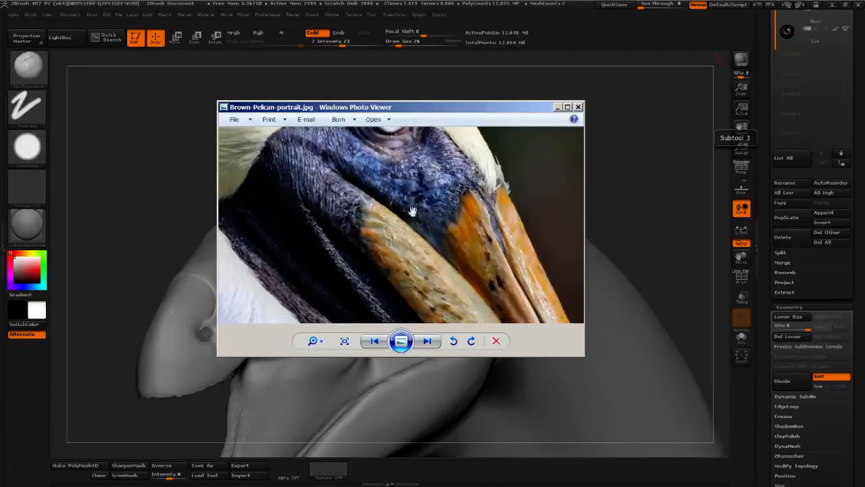
pyautogui.moveTo(391, 260); pyautogui.dragTo(401, 305)
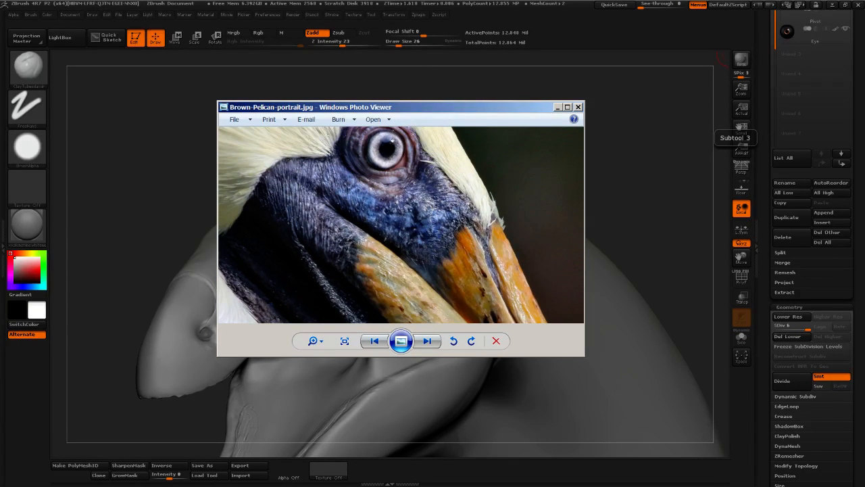
pyautogui.hotkey('alt', 'Tab')
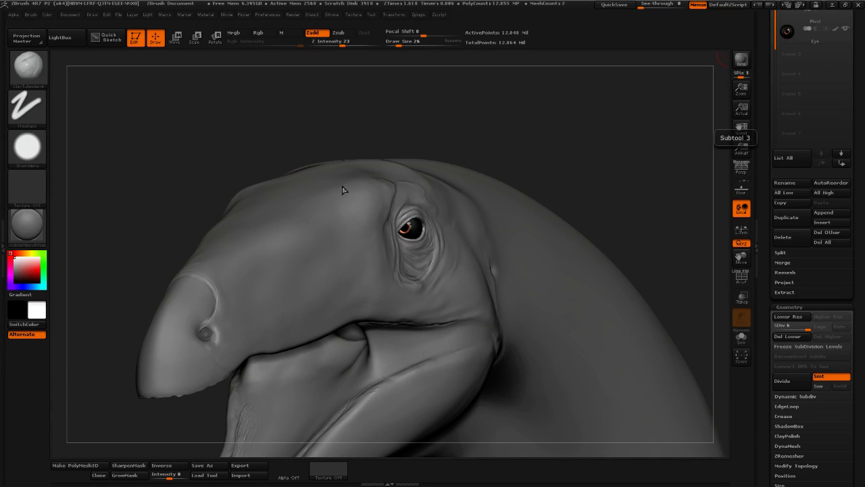
pyautogui.moveTo(378, 133)
pyautogui.mouseDown()
pyautogui.moveTo(458, 142)
pyautogui.moveTo(489, 116)
pyautogui.moveTo(587, 110)
pyautogui.mouseUp()
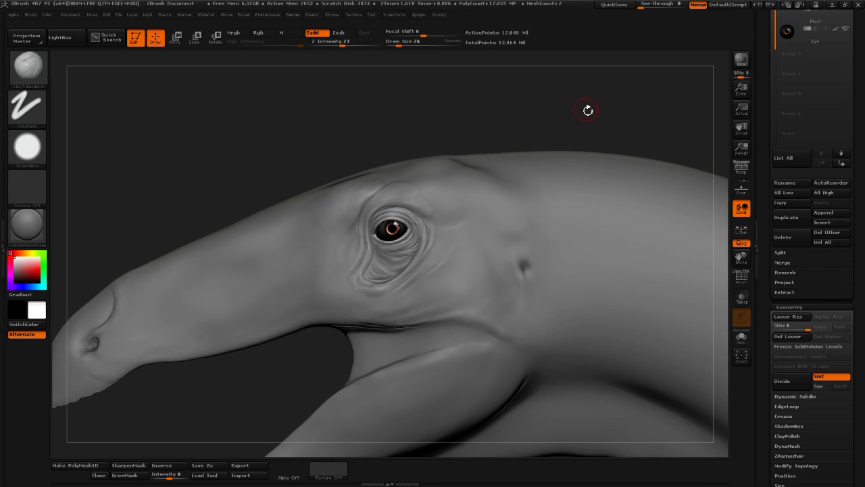
pyautogui.moveTo(444, 117); pyautogui.dragTo(225, 162)
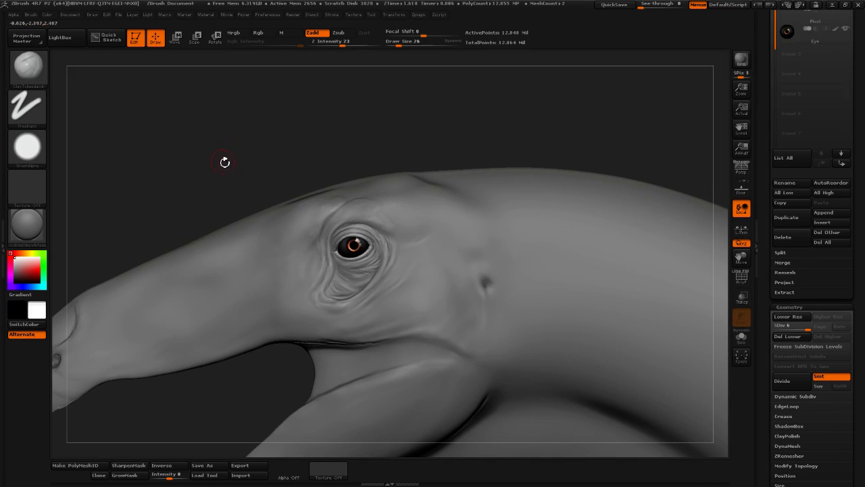
# Select the Tracks2damir brush and smooth the skin folds along the lower part of the eye bag at Draw Size 35
pyautogui.moveTo(321, 168)
pyautogui.mouseDown()
pyautogui.moveTo(348, 139)
pyautogui.moveTo(332, 126)
pyautogui.moveTo(364, 135)
pyautogui.moveTo(353, 158)
pyautogui.moveTo(377, 145)
pyautogui.moveTo(353, 141)
pyautogui.moveTo(268, 177)
pyautogui.moveTo(164, 191)
pyautogui.mouseUp()
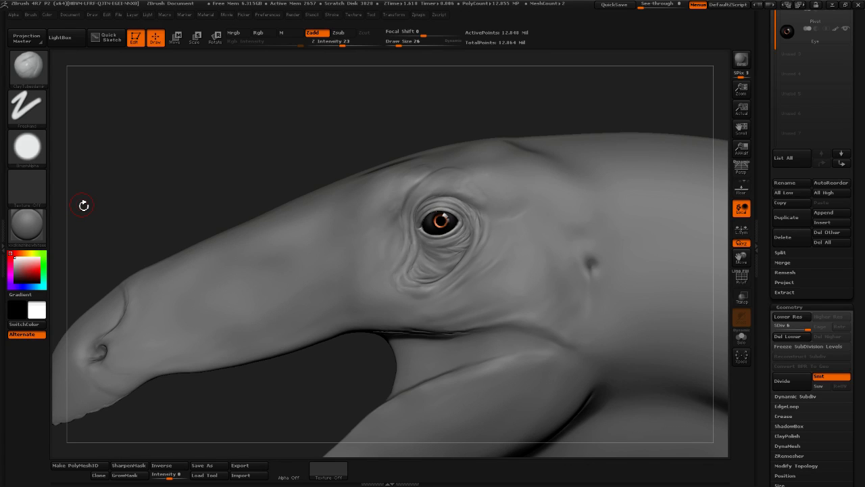
pyautogui.moveTo(511, 81)
pyautogui.keyDown('alt'); pyautogui.mouseDown()
pyautogui.moveTo(405, 128)
pyautogui.moveTo(283, 166)
pyautogui.moveTo(365, 106)
pyautogui.moveTo(396, 54)
pyautogui.mouseUp(); pyautogui.keyUp('alt')
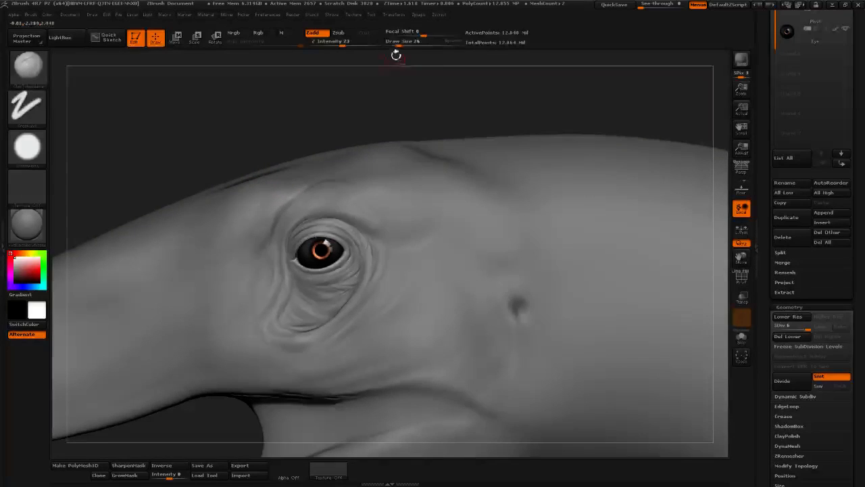
pyautogui.moveTo(357, 100)
pyautogui.mouseDown()
pyautogui.moveTo(363, 83)
pyautogui.moveTo(102, 192)
pyautogui.mouseUp()
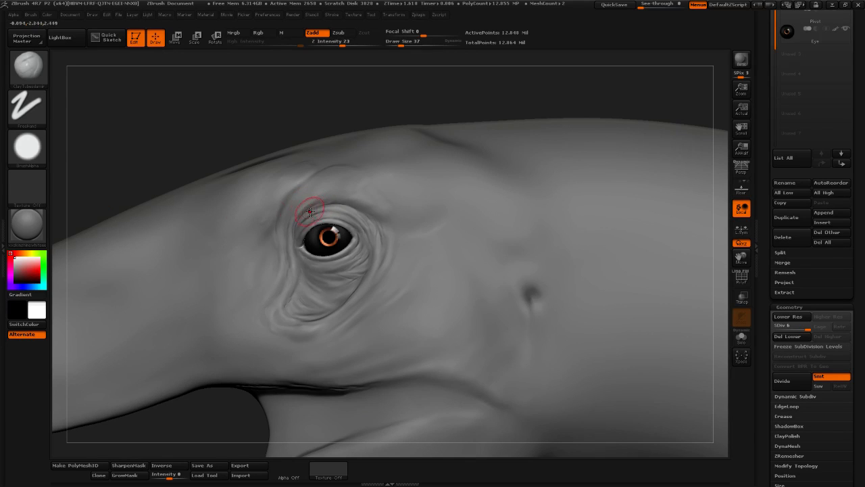
pyautogui.moveTo(181, 148)
pyautogui.keyDown('alt'); pyautogui.mouseDown()
pyautogui.moveTo(230, 120)
pyautogui.moveTo(191, 203)
pyautogui.moveTo(187, 137)
pyautogui.mouseUp(); pyautogui.keyUp('alt')
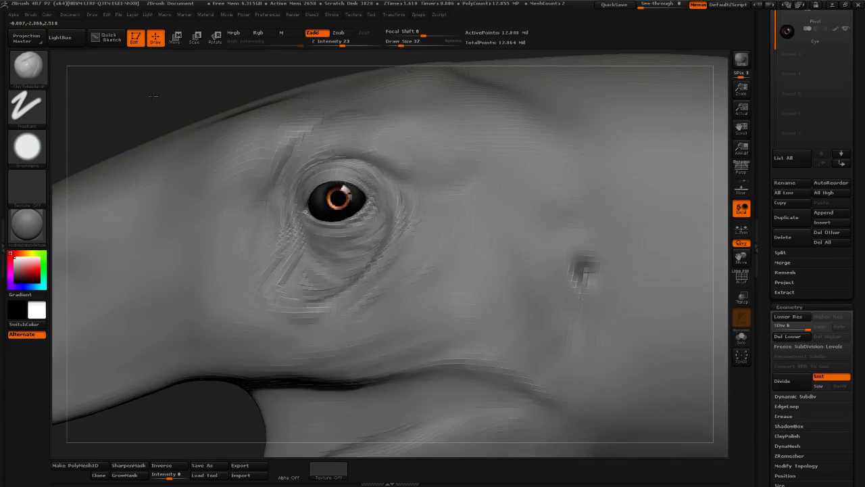
pyautogui.click(29, 67)
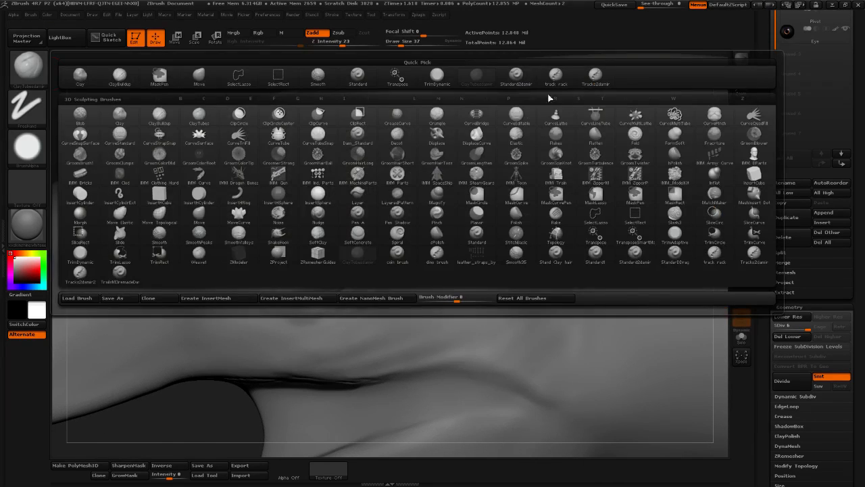
pyautogui.click(595, 78)
pyautogui.keyDown('alt'); pyautogui.moveTo(193, 88); pyautogui.dragTo(304, 202); pyautogui.keyUp('alt')
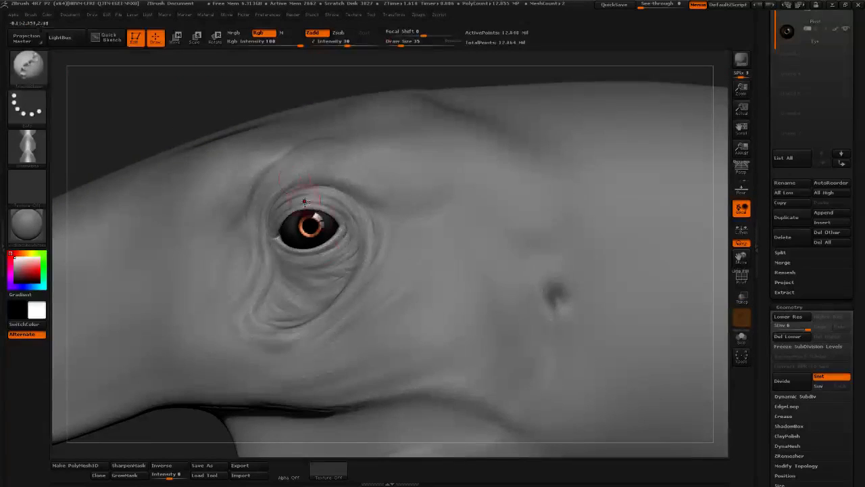
pyautogui.press('shift')
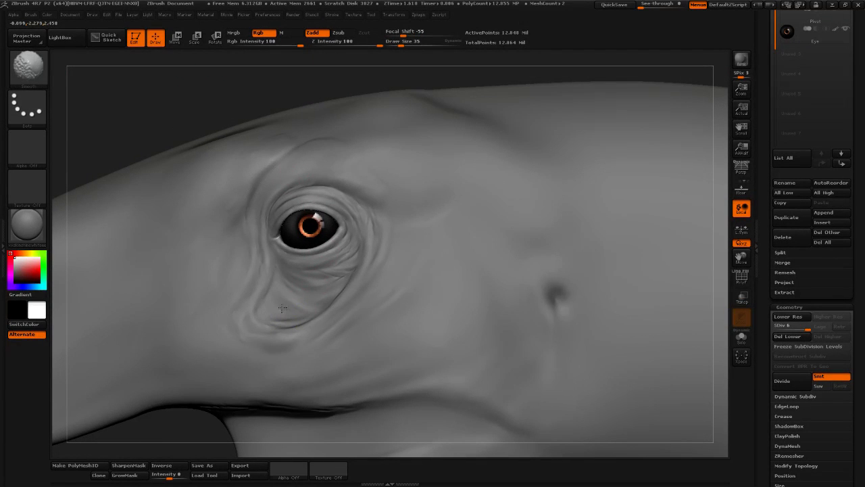
pyautogui.moveTo(283, 308)
pyautogui.keyDown('shift'); pyautogui.mouseDown()
pyautogui.moveTo(337, 324)
pyautogui.moveTo(309, 337)
pyautogui.mouseUp(); pyautogui.keyUp('shift')
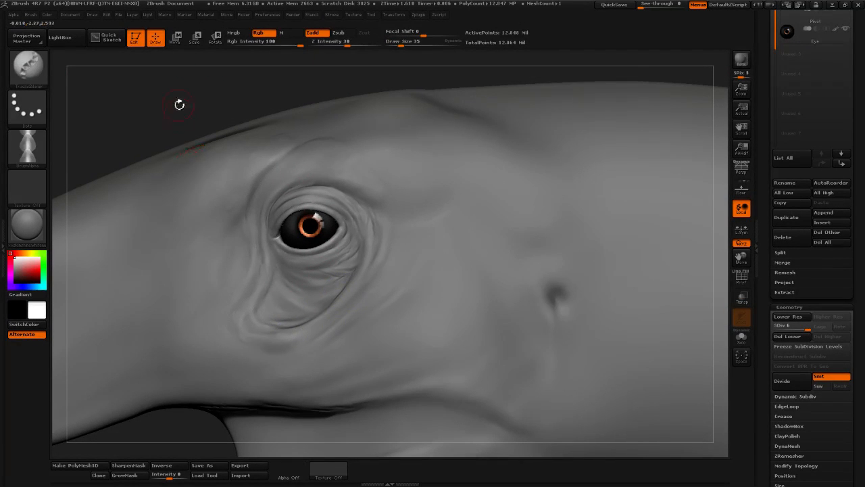
# Try a Tracks2damir brush stroke down the skin in front of the eye bag
pyautogui.moveTo(179, 105); pyautogui.dragTo(245, 227)
pyautogui.press('shift')
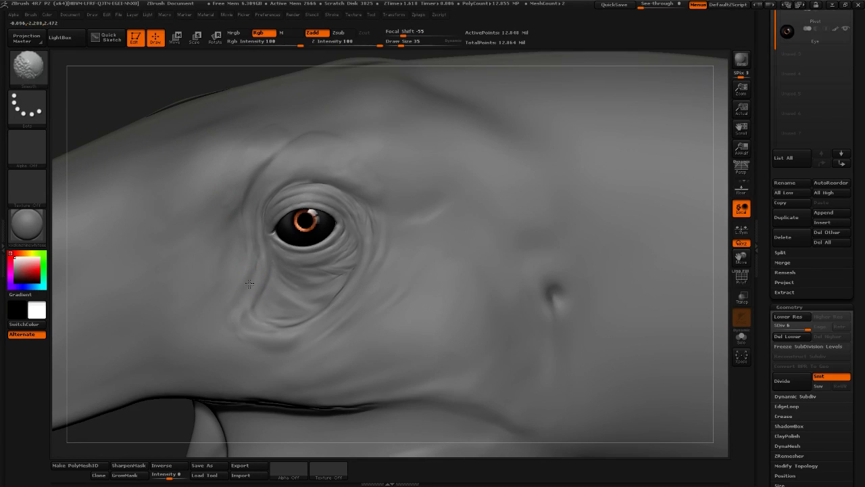
pyautogui.moveTo(247, 238); pyautogui.dragTo(231, 304)
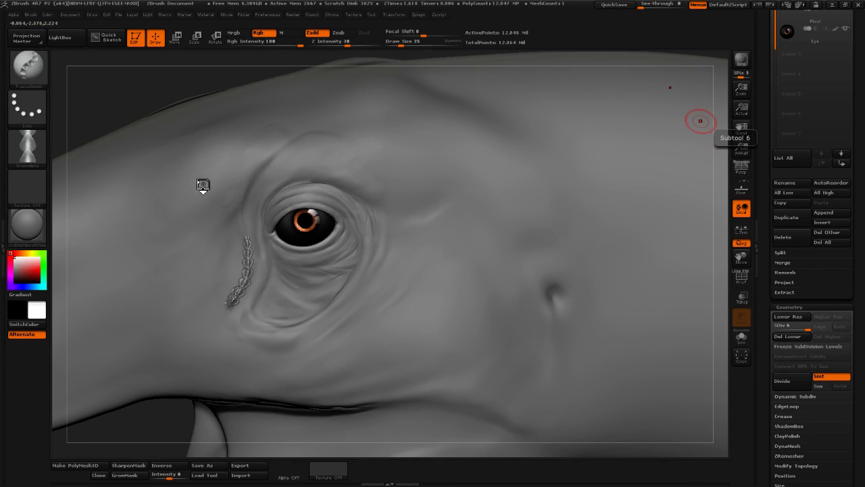
pyautogui.hotkey('ctrl', 'z')
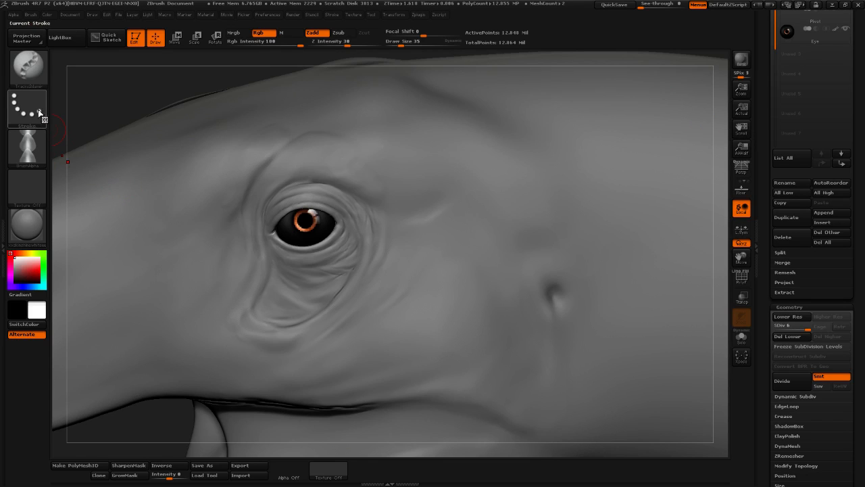
# Flatten the folds around the outside of the eye bag with the TrimDynamic brush at Draw Size 32 and smooth its lower front corner
pyautogui.click(26, 64)
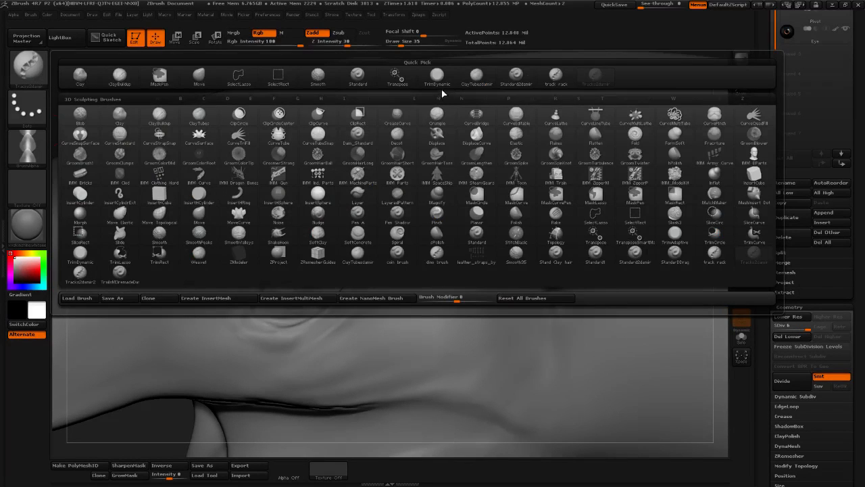
pyautogui.click(437, 76)
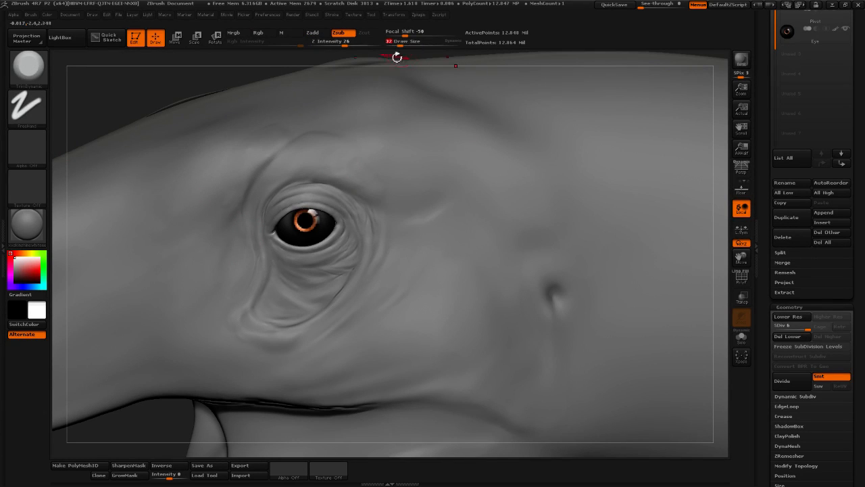
pyautogui.press('shift')
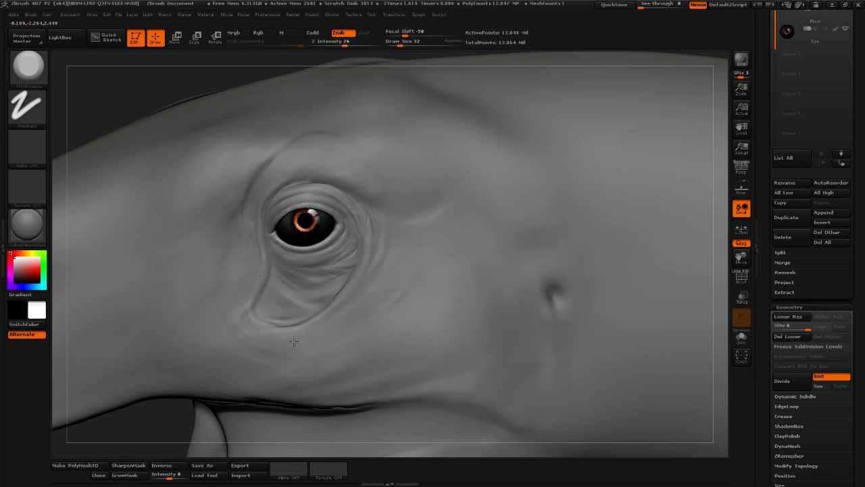
pyautogui.press('shift')
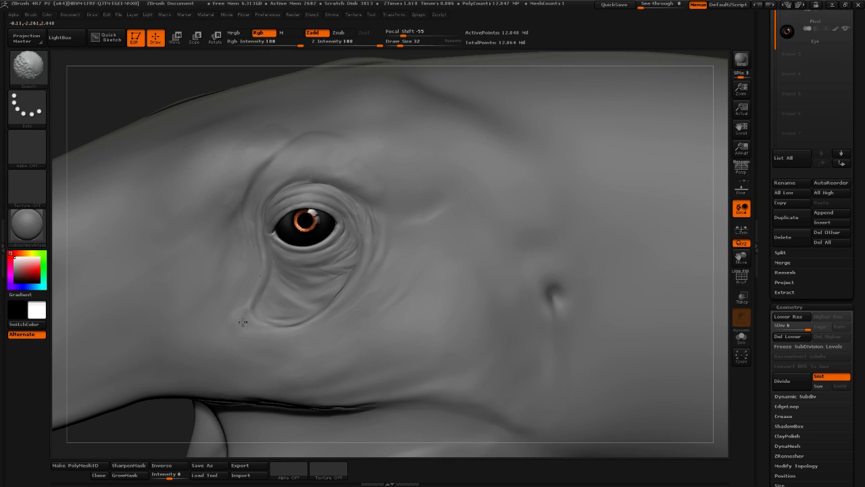
pyautogui.moveTo(243, 322)
pyautogui.keyDown('shift'); pyautogui.mouseDown()
pyautogui.moveTo(251, 334)
pyautogui.moveTo(238, 320)
pyautogui.moveTo(242, 303)
pyautogui.moveTo(222, 319)
pyautogui.moveTo(249, 317)
pyautogui.mouseUp(); pyautogui.keyUp('shift')
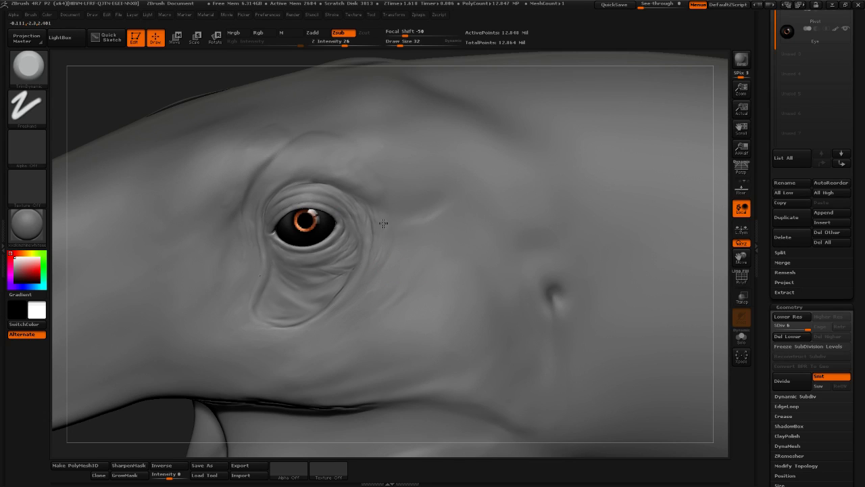
# Set the Draw Size to 35 and smooth the skin behind the outer eye corner and below the eye bag
pyautogui.moveTo(105, 91); pyautogui.dragTo(96, 125)
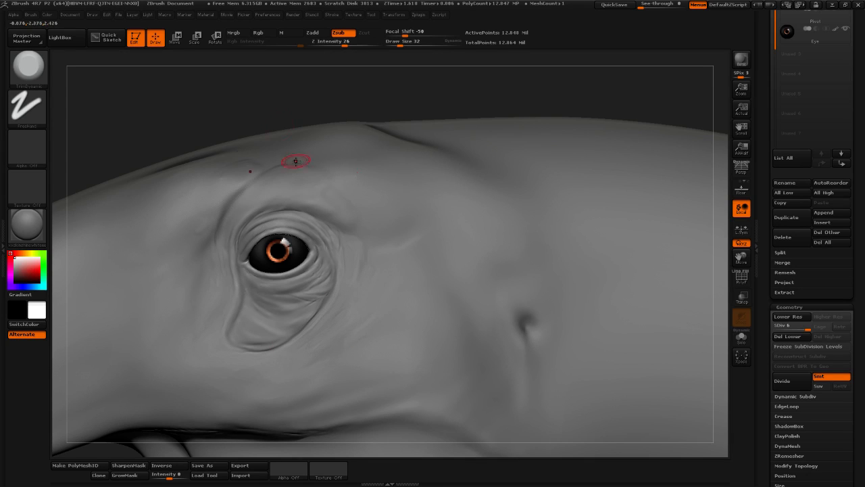
pyautogui.moveTo(332, 100); pyautogui.dragTo(353, 102)
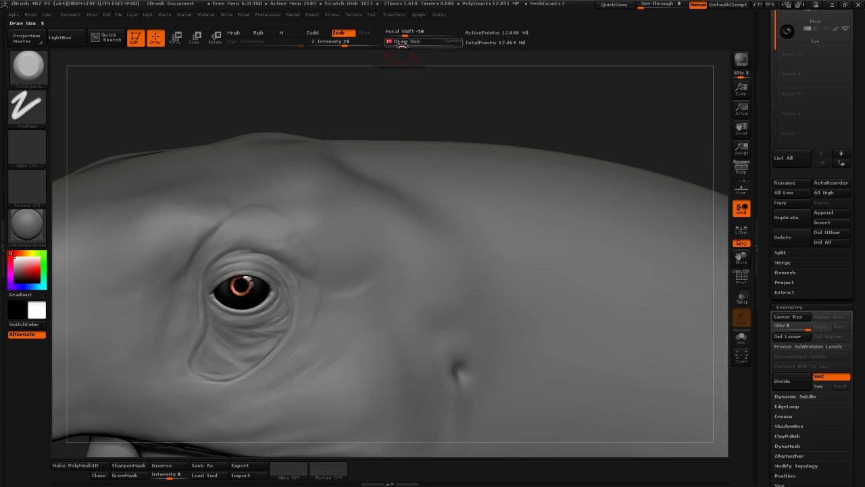
pyautogui.press('shift')
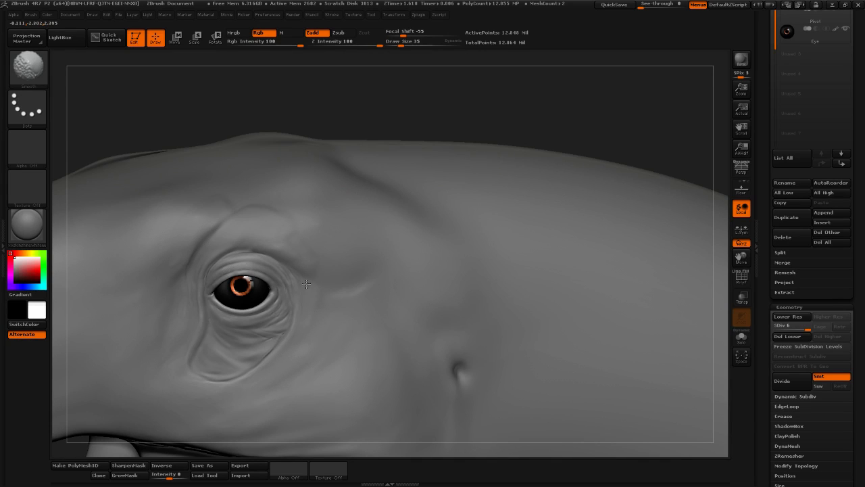
pyautogui.keyDown('shift'); pyautogui.moveTo(321, 290); pyautogui.dragTo(305, 342); pyautogui.keyUp('shift')
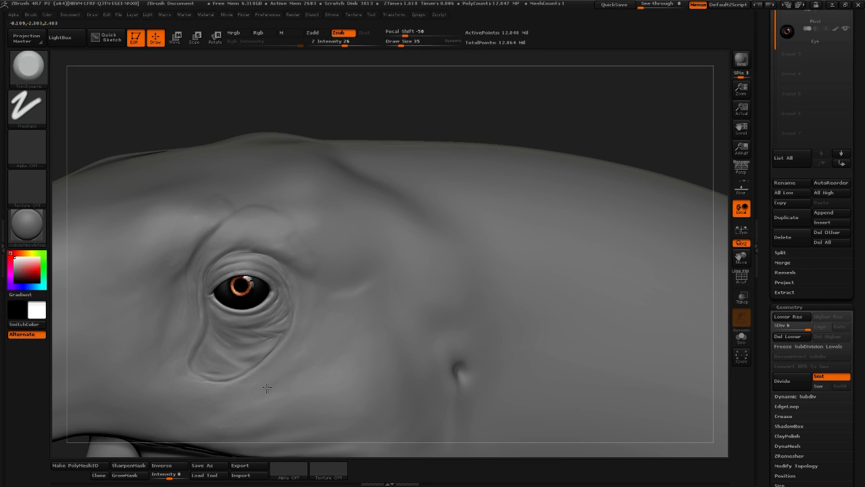
pyautogui.press('shift')
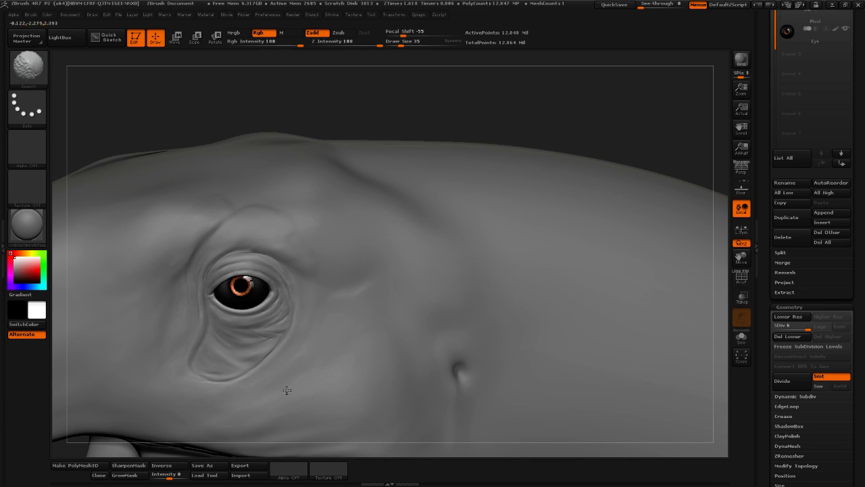
# Flatten the wrinkles inside the lower eye bag with TrimDynamic and smooth its surface
pyautogui.moveTo(461, 104); pyautogui.dragTo(473, 101)
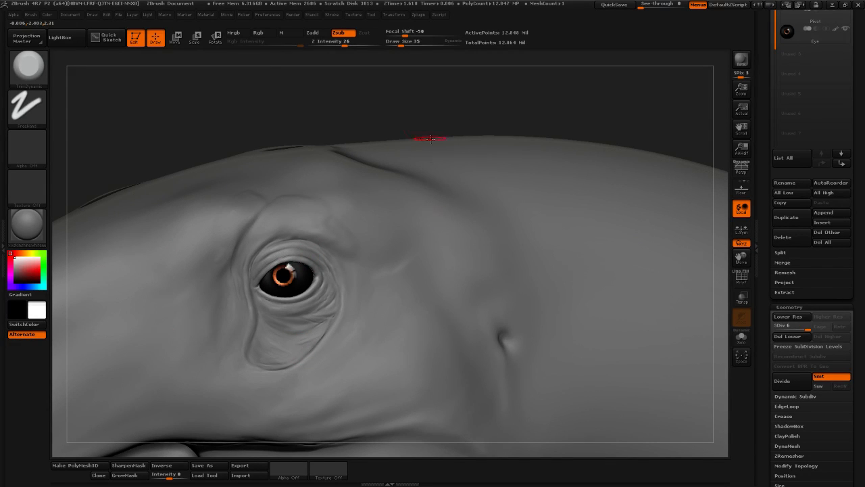
pyautogui.moveTo(415, 140); pyautogui.dragTo(229, 177)
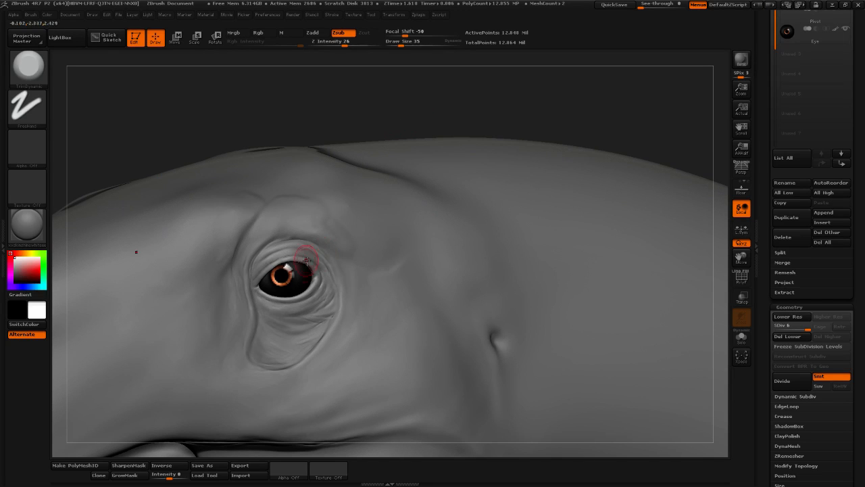
pyautogui.moveTo(371, 106)
pyautogui.mouseDown()
pyautogui.moveTo(384, 107)
pyautogui.moveTo(323, 333)
pyautogui.mouseUp()
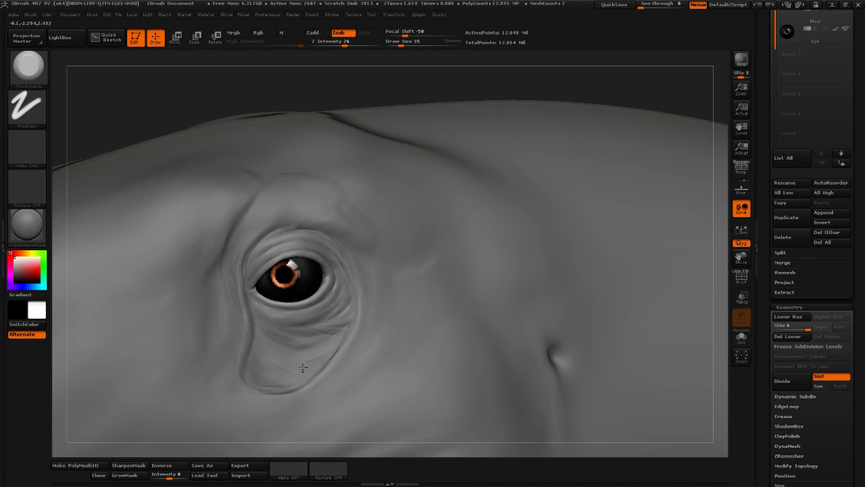
pyautogui.press('shift')
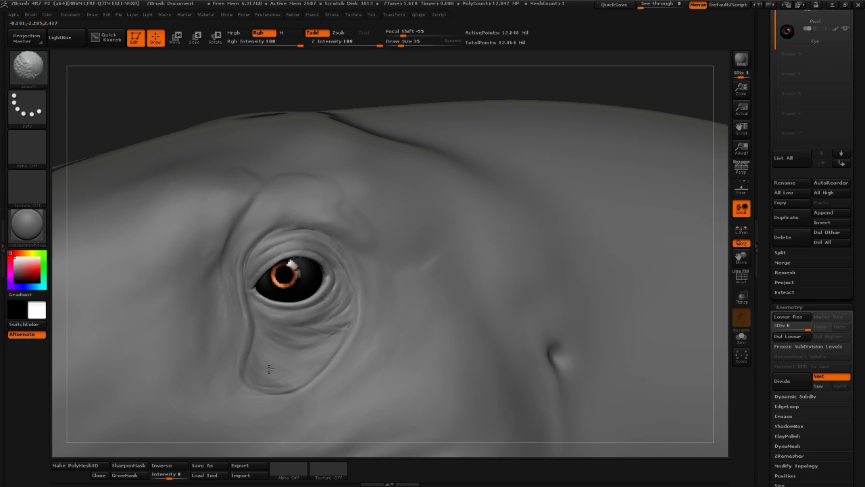
pyautogui.keyDown('shift'); pyautogui.moveTo(283, 380); pyautogui.dragTo(302, 376); pyautogui.keyUp('shift')
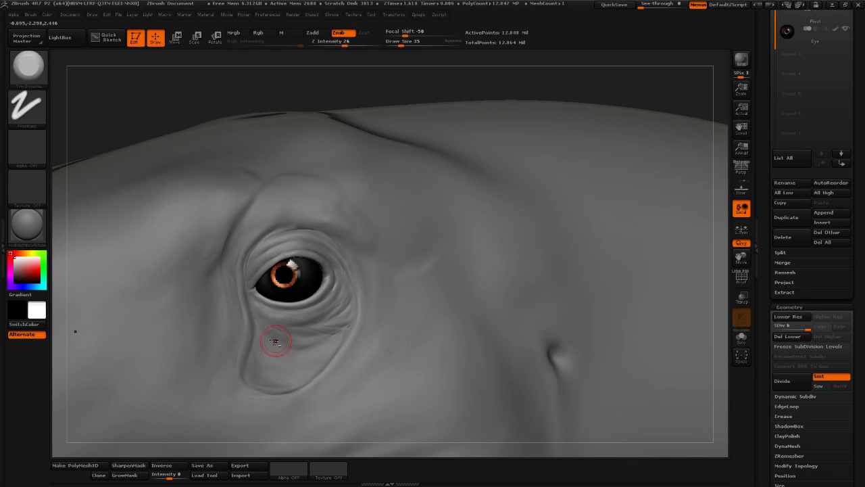
pyautogui.moveTo(276, 340)
pyautogui.mouseDown()
pyautogui.moveTo(262, 327)
pyautogui.moveTo(289, 346)
pyautogui.mouseUp()
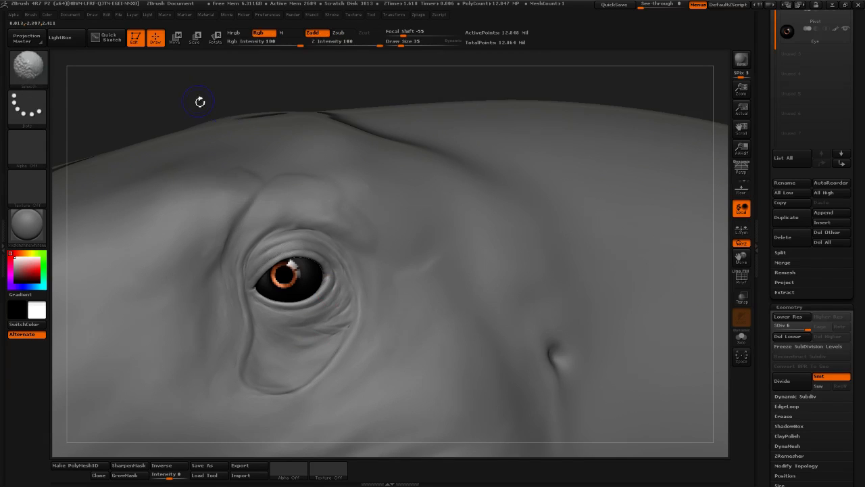
# Flatten the eye bag's lower rim with TrimDynamic and smooth it into the surrounding cheek skin
pyautogui.moveTo(198, 99)
pyautogui.mouseDown()
pyautogui.moveTo(366, 94)
pyautogui.moveTo(269, 129)
pyautogui.moveTo(433, 117)
pyautogui.moveTo(444, 139)
pyautogui.moveTo(469, 118)
pyautogui.moveTo(357, 170)
pyautogui.moveTo(413, 110)
pyautogui.mouseUp()
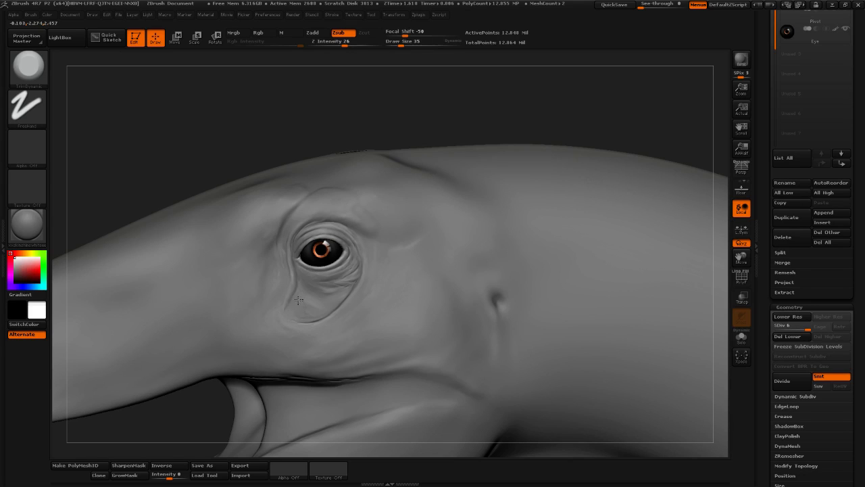
pyautogui.moveTo(312, 326); pyautogui.dragTo(301, 323)
pyautogui.moveTo(330, 111); pyautogui.dragTo(320, 146)
pyautogui.moveTo(319, 323)
pyautogui.mouseDown()
pyautogui.moveTo(298, 318)
pyautogui.moveTo(319, 321)
pyautogui.mouseUp()
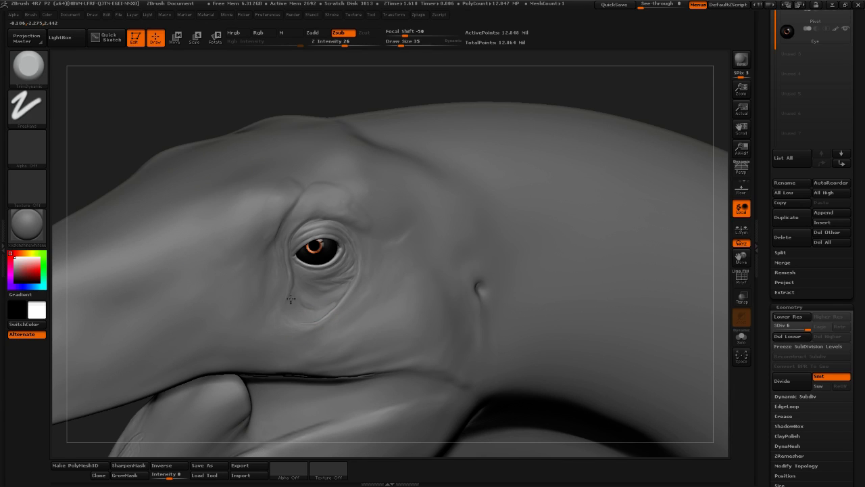
pyautogui.moveTo(323, 319); pyautogui.dragTo(299, 326)
pyautogui.press('shift')
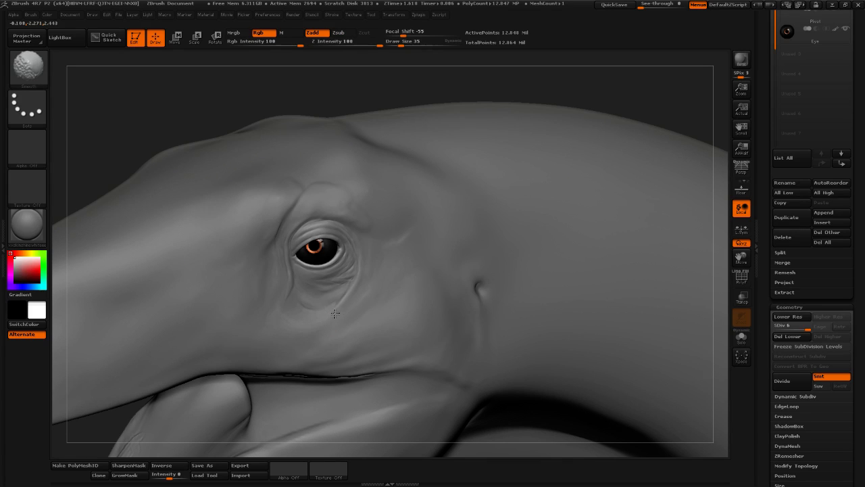
pyautogui.keyDown('shift'); pyautogui.moveTo(274, 306); pyautogui.dragTo(278, 277); pyautogui.keyUp('shift')
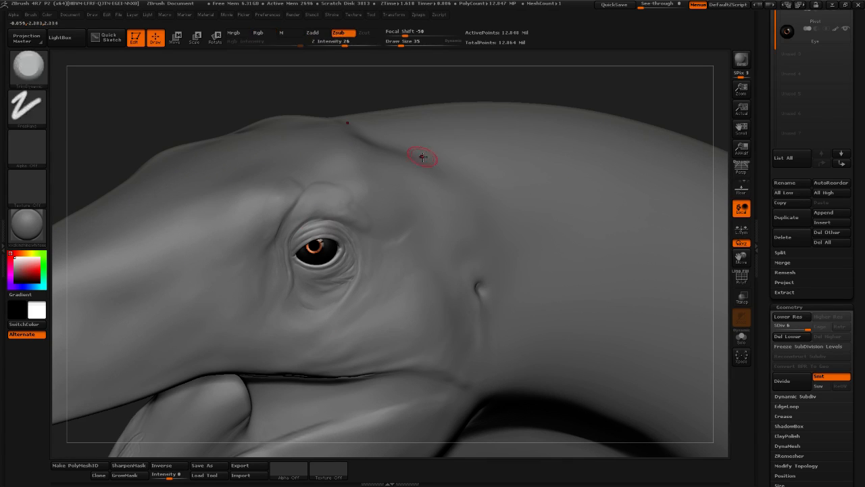
pyautogui.keyDown('shift'); pyautogui.moveTo(449, 88); pyautogui.dragTo(463, 87); pyautogui.keyUp('shift')
pyautogui.keyDown('shift'); pyautogui.moveTo(324, 313); pyautogui.dragTo(342, 307); pyautogui.keyUp('shift')
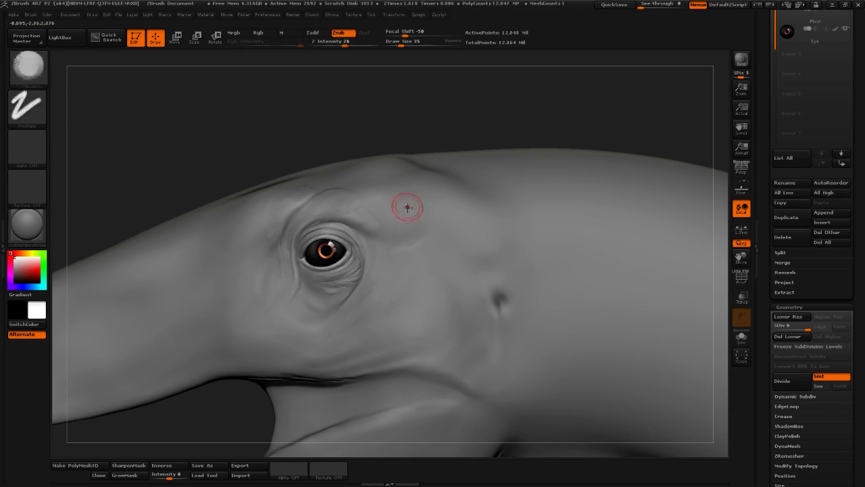
# Check the reshaped eye area against the whole head and beak from several angles
pyautogui.moveTo(407, 114)
pyautogui.mouseDown()
pyautogui.moveTo(482, 129)
pyautogui.moveTo(532, 120)
pyautogui.moveTo(423, 115)
pyautogui.moveTo(389, 144)
pyautogui.moveTo(419, 158)
pyautogui.mouseUp()
pyautogui.keyDown('shift'); pyautogui.moveTo(520, 181); pyautogui.dragTo(512, 188); pyautogui.keyUp('shift')
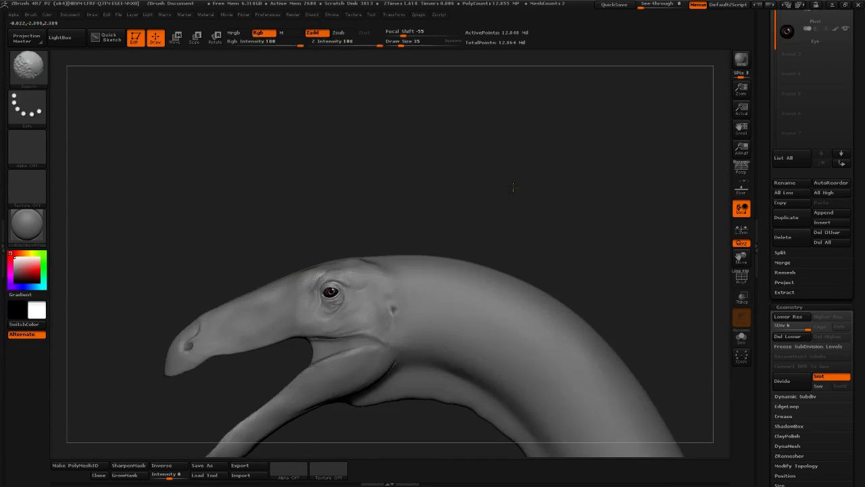
pyautogui.moveTo(407, 170)
pyautogui.keyDown('alt'); pyautogui.mouseDown()
pyautogui.moveTo(505, 158)
pyautogui.moveTo(594, 180)
pyautogui.mouseUp(); pyautogui.keyUp('alt')
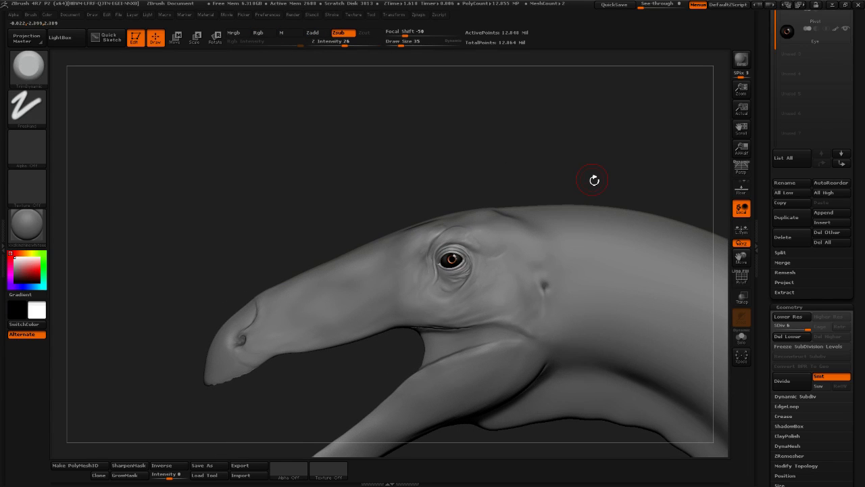
pyautogui.moveTo(460, 150); pyautogui.dragTo(561, 129)
pyautogui.moveTo(457, 190); pyautogui.dragTo(527, 105)
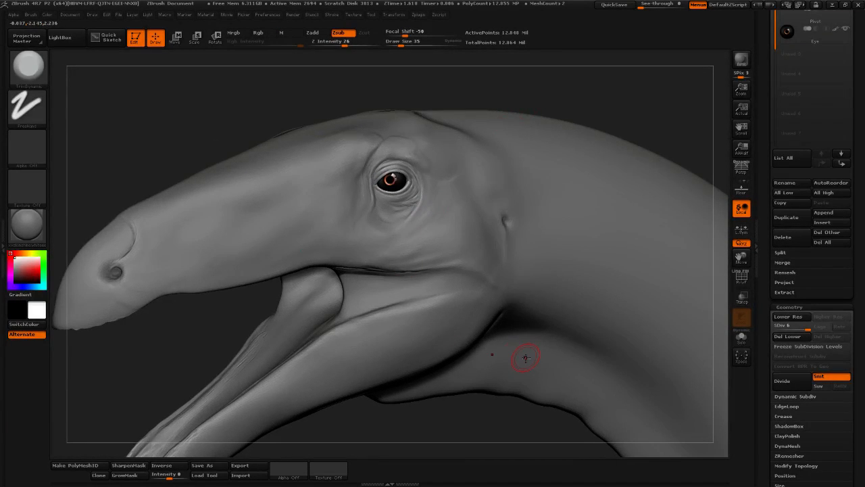
# Save the sculpted head as a new tool file named head5 in the Therizinosaurus folder
pyautogui.moveTo(466, 97); pyautogui.dragTo(531, 112)
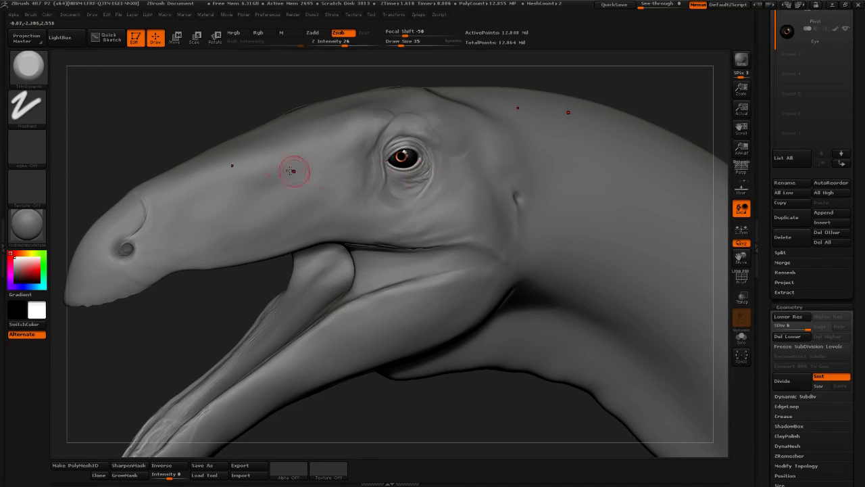
pyautogui.moveTo(238, 111)
pyautogui.mouseDown()
pyautogui.moveTo(324, 85)
pyautogui.moveTo(432, 86)
pyautogui.moveTo(357, 85)
pyautogui.moveTo(401, 81)
pyautogui.mouseUp()
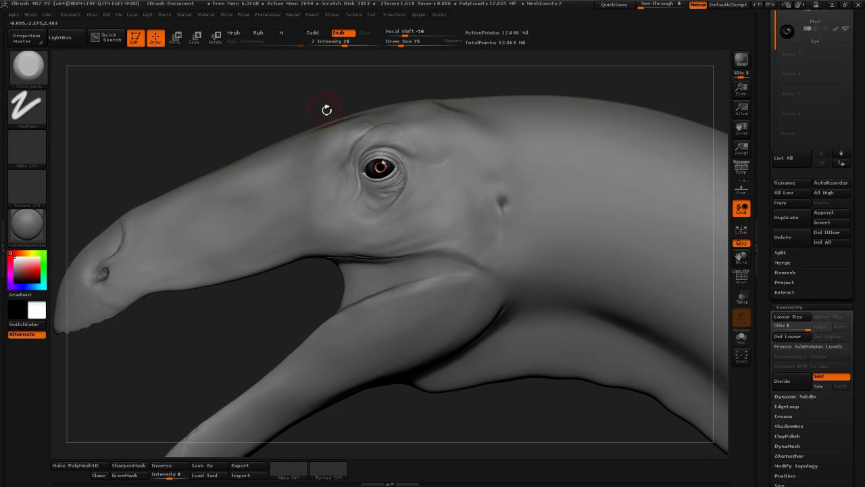
pyautogui.moveTo(324, 110); pyautogui.dragTo(365, 167)
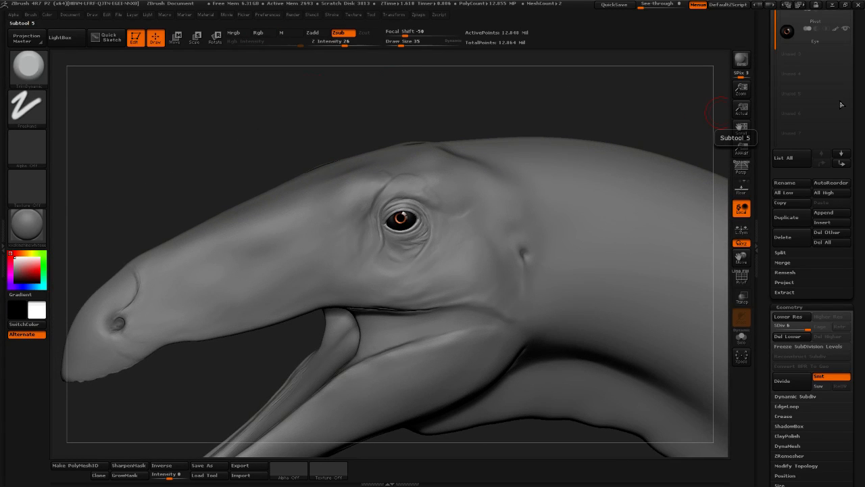
pyautogui.moveTo(766, 95); pyautogui.dragTo(769, 297)
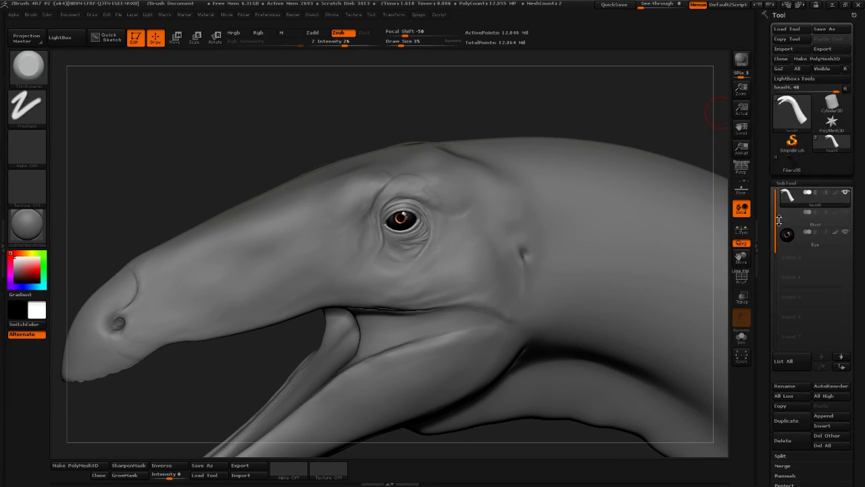
pyautogui.click(823, 29)
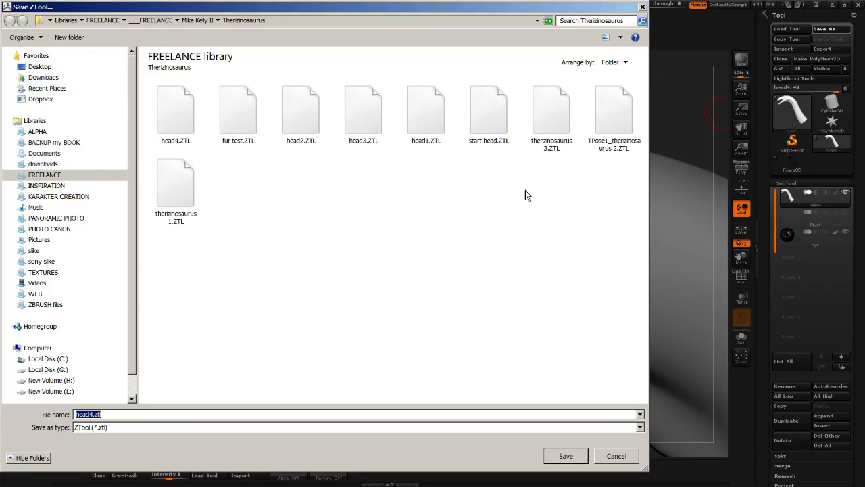
pyautogui.click(91, 415)
pyautogui.write('5')
pyautogui.click(571, 456)
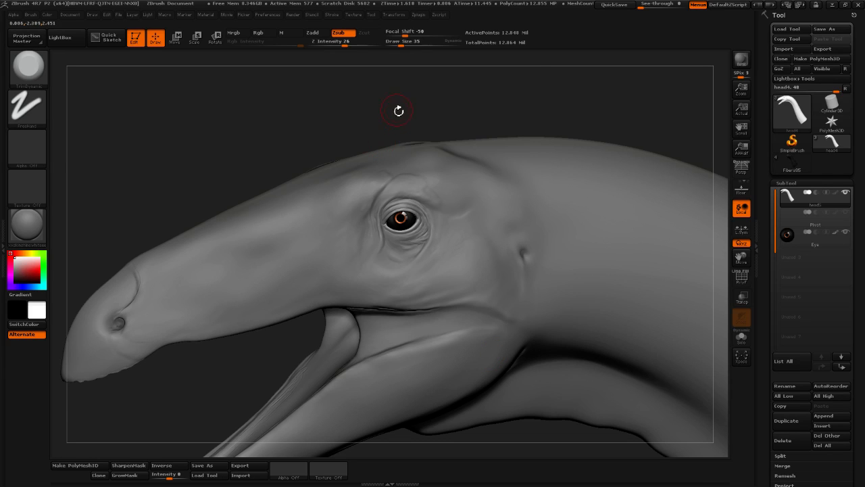
# Set the TrimDynamic brush's Draw Size to 22
pyautogui.moveTo(413, 81); pyautogui.dragTo(451, 118)
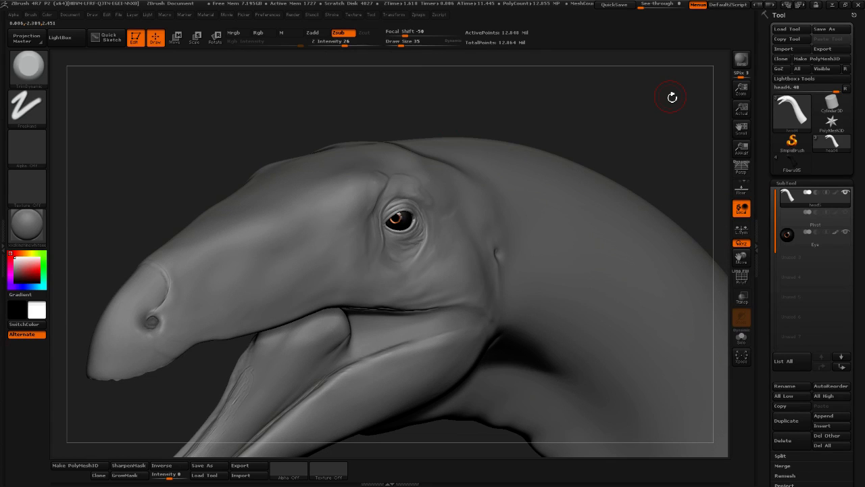
pyautogui.moveTo(424, 91)
pyautogui.mouseDown()
pyautogui.moveTo(413, 93)
pyautogui.moveTo(494, 105)
pyautogui.moveTo(486, 112)
pyautogui.moveTo(502, 135)
pyautogui.moveTo(467, 134)
pyautogui.mouseUp()
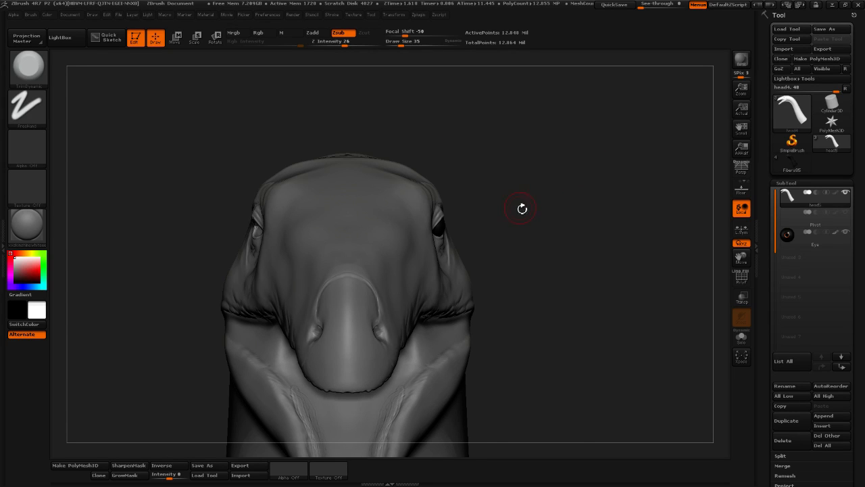
pyautogui.moveTo(521, 207)
pyautogui.mouseDown()
pyautogui.moveTo(534, 208)
pyautogui.moveTo(526, 200)
pyautogui.mouseUp()
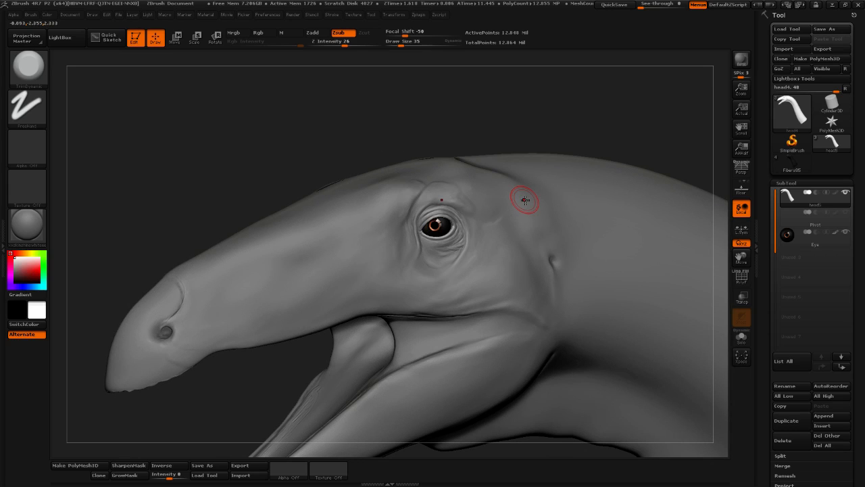
pyautogui.moveTo(466, 120)
pyautogui.keyDown('shift'); pyautogui.mouseDown()
pyautogui.moveTo(462, 130)
pyautogui.moveTo(451, 98)
pyautogui.mouseUp(); pyautogui.keyUp('shift')
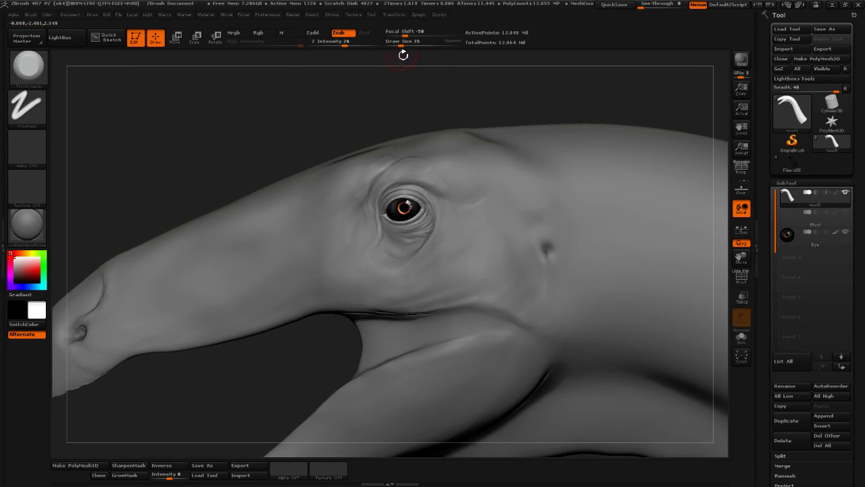
pyautogui.moveTo(403, 45); pyautogui.dragTo(398, 43)
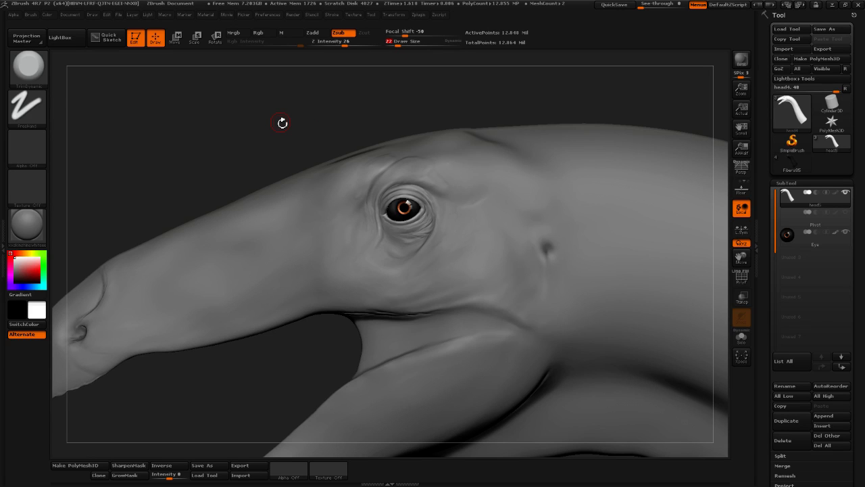
# Examine the eye folds, brow and cheek against the beak, jaw and neck from several angles and distances
pyautogui.moveTo(415, 96)
pyautogui.mouseDown()
pyautogui.moveTo(417, 126)
pyautogui.moveTo(473, 99)
pyautogui.moveTo(473, 115)
pyautogui.moveTo(510, 115)
pyautogui.moveTo(510, 127)
pyautogui.moveTo(532, 140)
pyautogui.moveTo(475, 136)
pyautogui.moveTo(550, 129)
pyautogui.moveTo(494, 153)
pyautogui.moveTo(480, 149)
pyautogui.moveTo(479, 170)
pyautogui.moveTo(448, 176)
pyautogui.moveTo(462, 174)
pyautogui.moveTo(460, 149)
pyautogui.moveTo(464, 162)
pyautogui.moveTo(473, 156)
pyautogui.moveTo(473, 165)
pyautogui.moveTo(447, 144)
pyautogui.mouseUp()
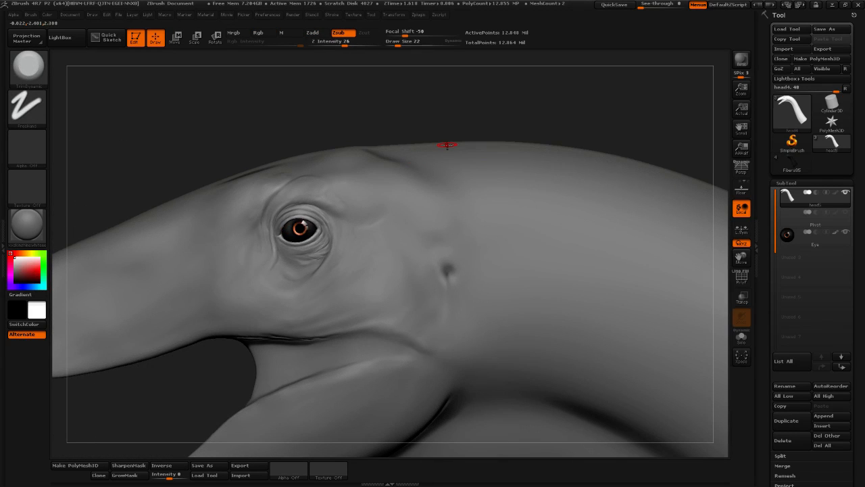
pyautogui.moveTo(493, 113); pyautogui.dragTo(523, 119)
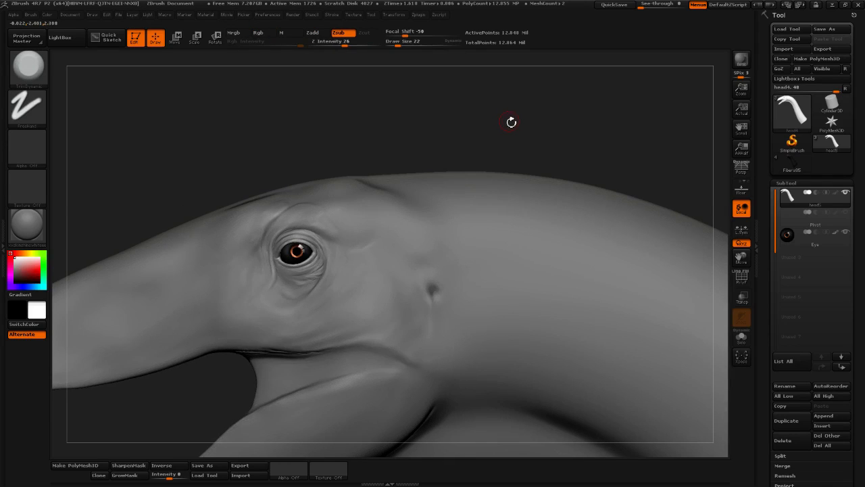
pyautogui.keyDown('alt'); pyautogui.moveTo(512, 122); pyautogui.dragTo(530, 119); pyautogui.keyUp('alt')
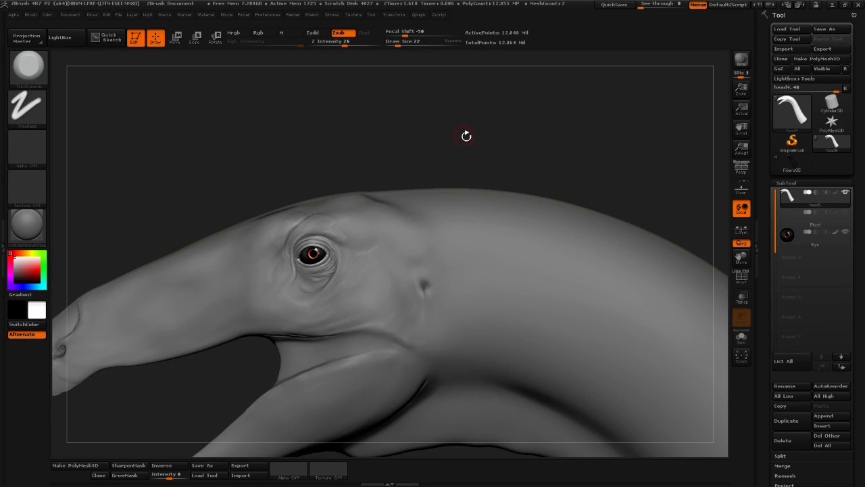
pyautogui.keyDown('alt'); pyautogui.moveTo(466, 135); pyautogui.dragTo(503, 112); pyautogui.keyUp('alt')
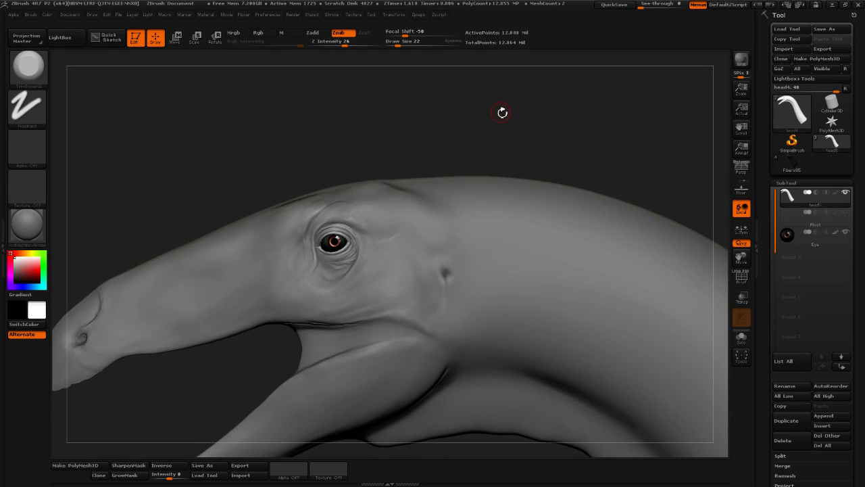
pyautogui.moveTo(481, 170); pyautogui.dragTo(530, 77)
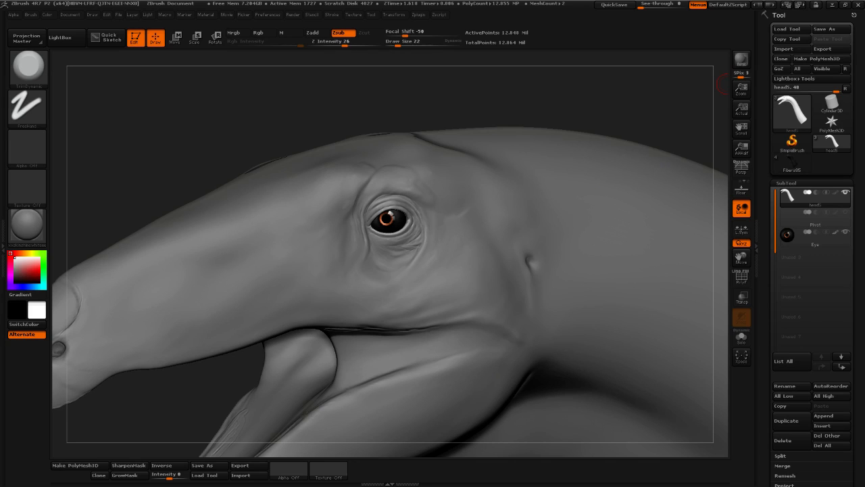
pyautogui.moveTo(421, 113); pyautogui.dragTo(510, 116)
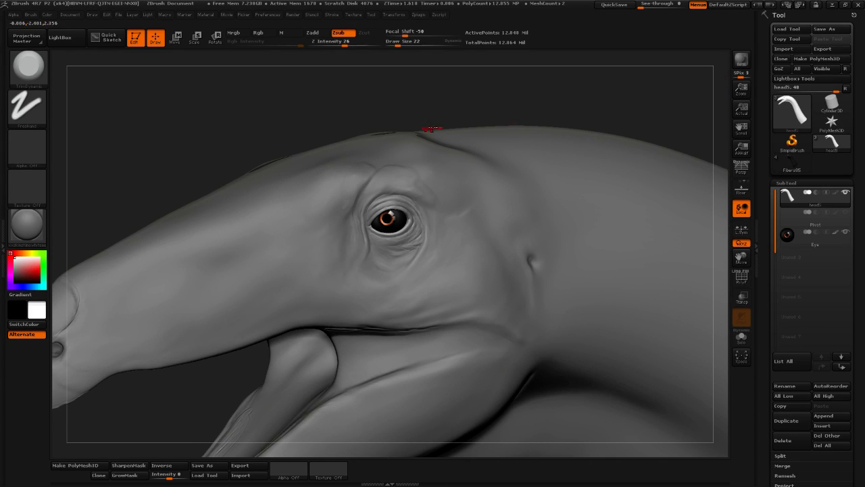
pyautogui.moveTo(385, 101); pyautogui.dragTo(501, 106)
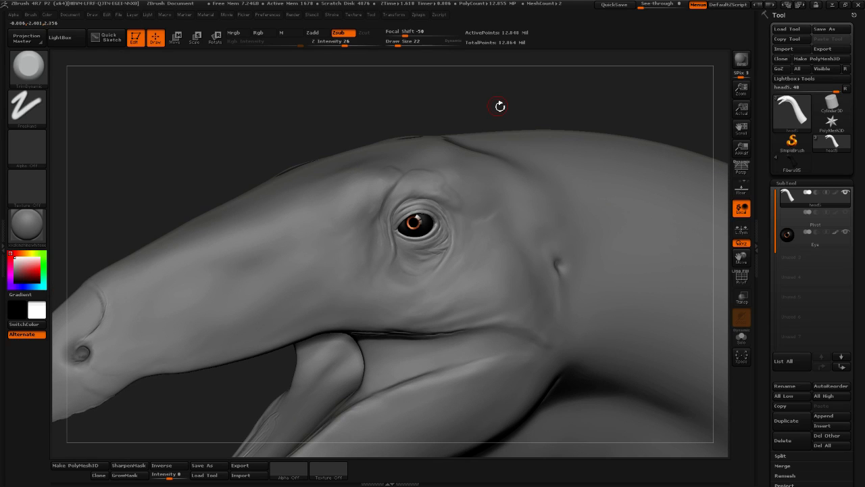
pyautogui.moveTo(334, 108); pyautogui.dragTo(616, 111)
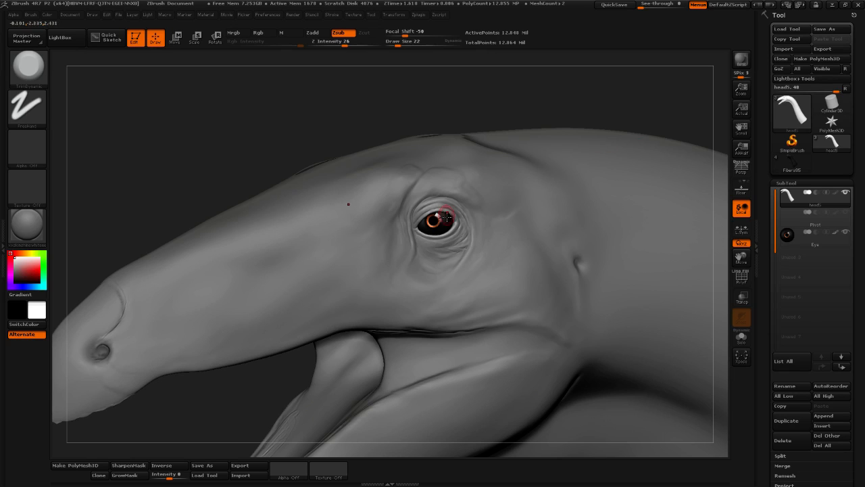
pyautogui.moveTo(354, 130); pyautogui.dragTo(332, 131)
pyautogui.moveTo(315, 351); pyautogui.dragTo(245, 369)
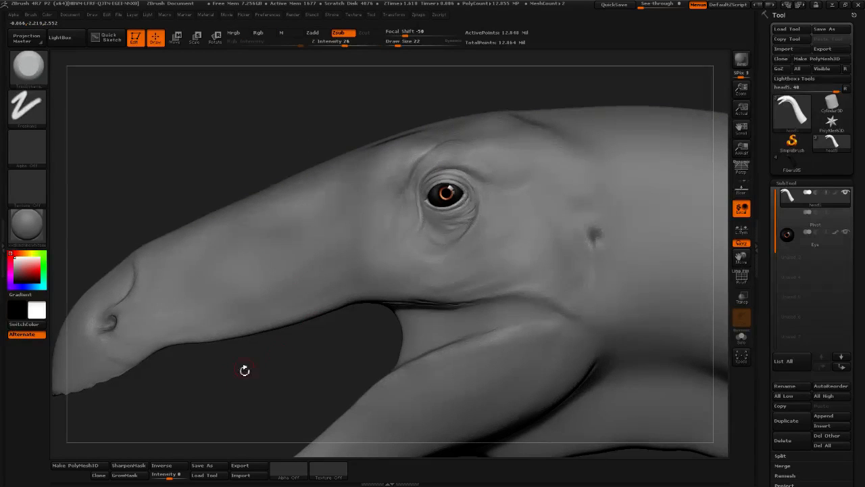
pyautogui.moveTo(338, 353); pyautogui.dragTo(312, 357)
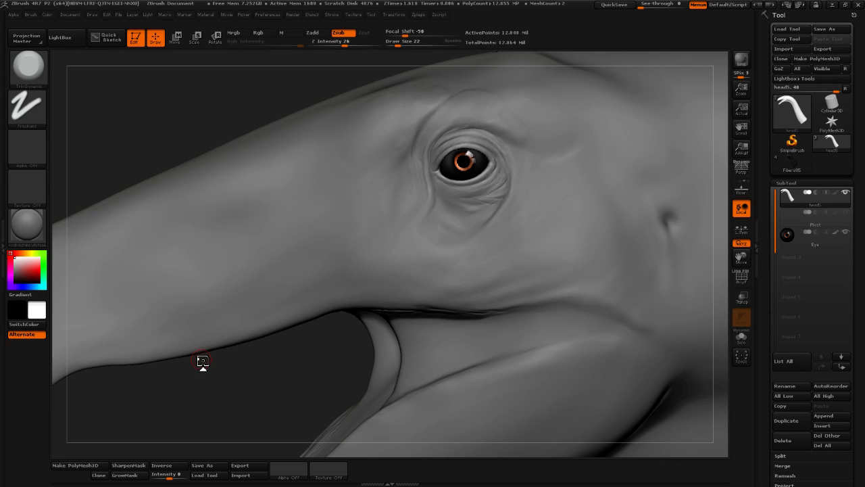
pyautogui.moveTo(295, 342)
pyautogui.mouseDown()
pyautogui.moveTo(296, 357)
pyautogui.moveTo(518, 119)
pyautogui.moveTo(303, 159)
pyautogui.mouseUp()
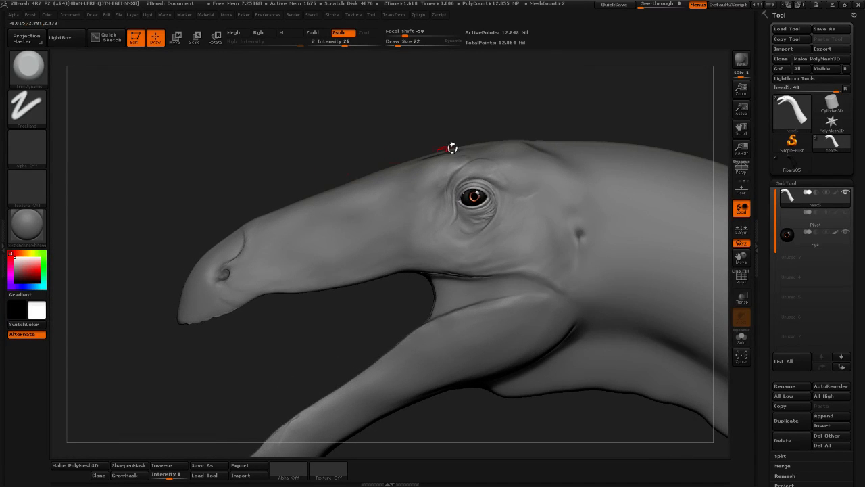
pyautogui.moveTo(548, 89)
pyautogui.keyDown('alt'); pyautogui.mouseDown()
pyautogui.moveTo(469, 110)
pyautogui.moveTo(524, 106)
pyautogui.moveTo(480, 84)
pyautogui.moveTo(498, 85)
pyautogui.moveTo(475, 114)
pyautogui.mouseUp(); pyautogui.keyUp('alt')
pyautogui.moveTo(329, 104)
pyautogui.mouseDown()
pyautogui.moveTo(368, 86)
pyautogui.moveTo(355, 133)
pyautogui.mouseUp()
pyautogui.moveTo(405, 108)
pyautogui.mouseDown()
pyautogui.moveTo(411, 131)
pyautogui.moveTo(416, 127)
pyautogui.mouseUp()
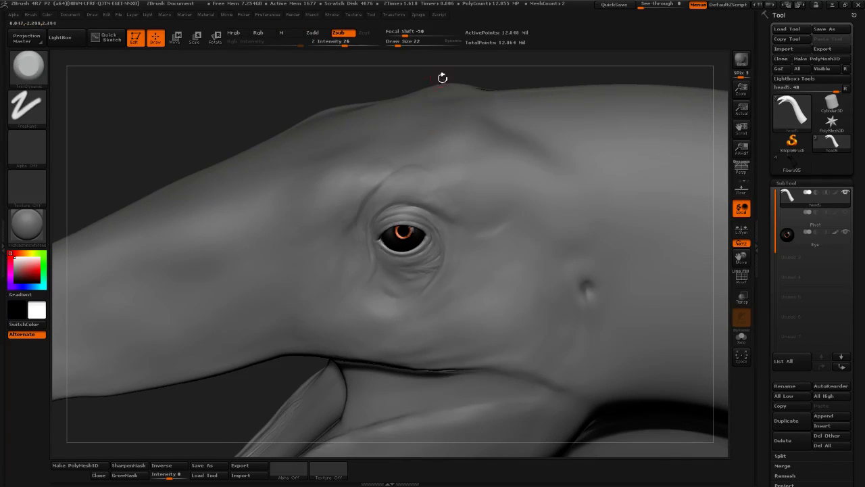
# Smooth the brow skin just above the eye at Draw Size 42, and set TrimDynamic's Draw Size to 30
pyautogui.click(402, 44)
pyautogui.keyDown('shift'); pyautogui.moveTo(429, 167); pyautogui.dragTo(419, 171); pyautogui.keyUp('shift')
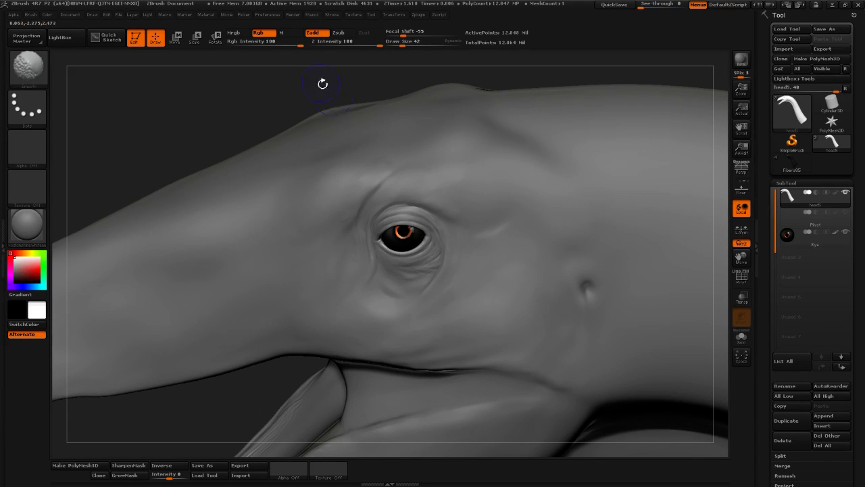
pyautogui.moveTo(323, 83); pyautogui.dragTo(322, 96)
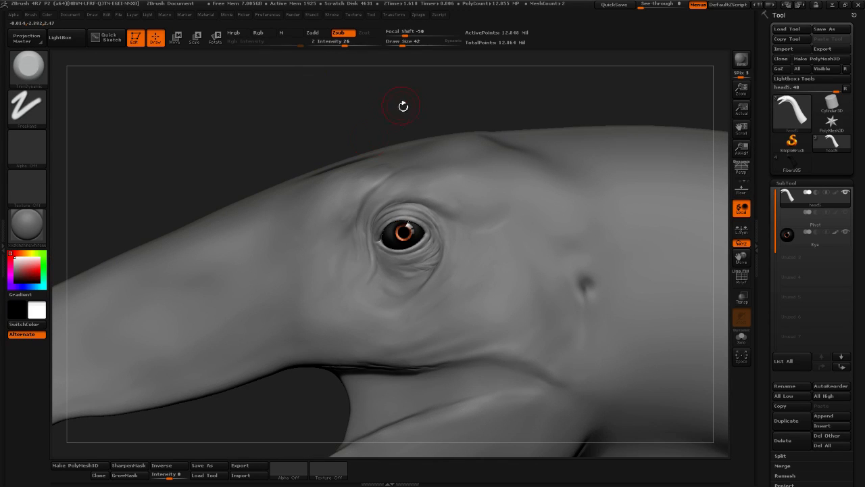
pyautogui.keyDown('alt'); pyautogui.moveTo(387, 102); pyautogui.dragTo(515, 105); pyautogui.keyUp('alt')
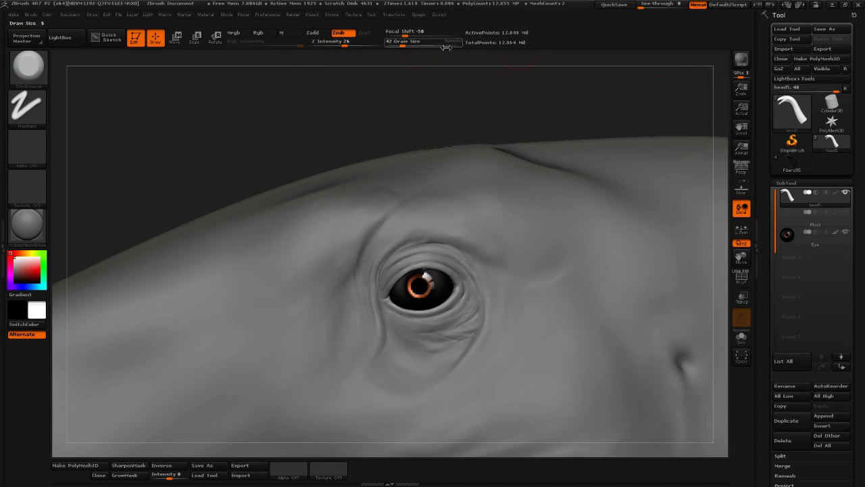
pyautogui.moveTo(406, 46); pyautogui.dragTo(399, 47)
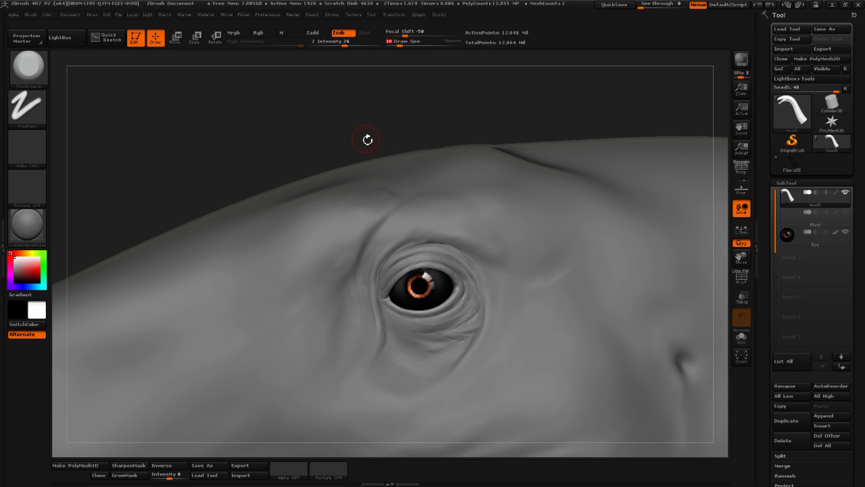
# Inspect the eyelid, brow crease and eye bag up close and against the whole head from different angles
pyautogui.moveTo(392, 103)
pyautogui.mouseDown()
pyautogui.moveTo(383, 115)
pyautogui.moveTo(392, 119)
pyautogui.moveTo(400, 108)
pyautogui.moveTo(361, 118)
pyautogui.moveTo(385, 118)
pyautogui.moveTo(380, 109)
pyautogui.mouseUp()
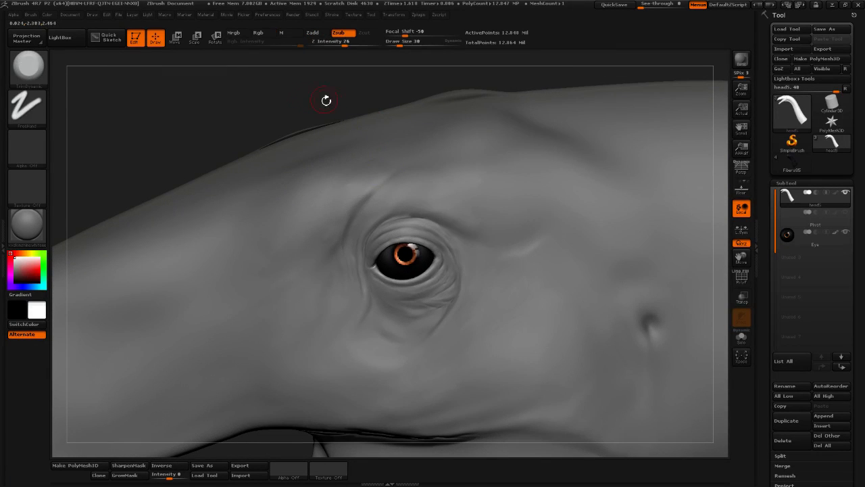
pyautogui.moveTo(326, 100); pyautogui.dragTo(330, 84)
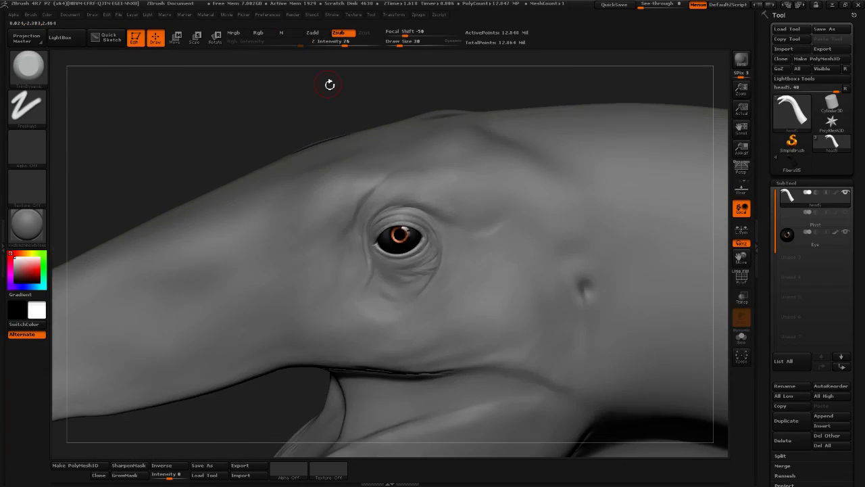
pyautogui.moveTo(400, 139); pyautogui.dragTo(599, 100)
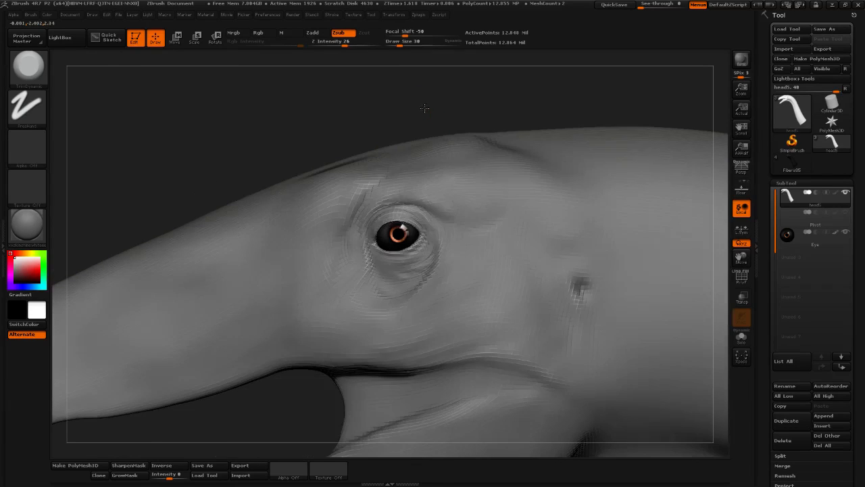
pyautogui.moveTo(426, 109); pyautogui.dragTo(449, 120)
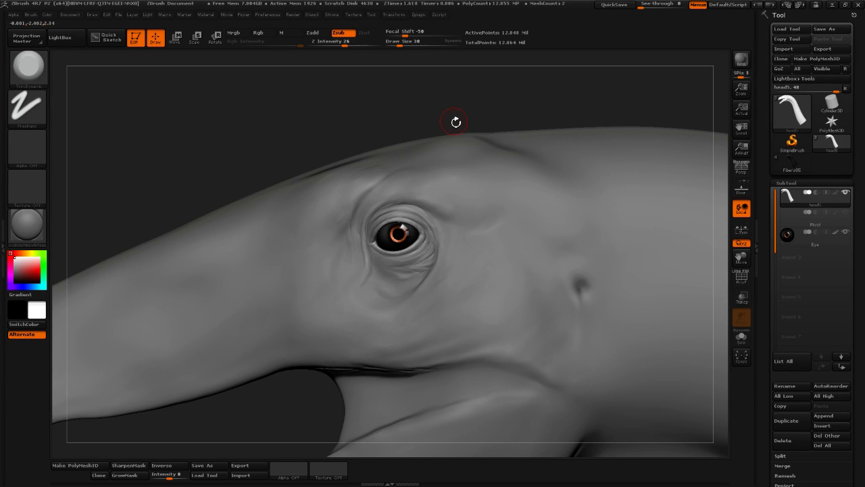
pyautogui.moveTo(423, 106)
pyautogui.mouseDown()
pyautogui.moveTo(428, 119)
pyautogui.moveTo(443, 102)
pyautogui.moveTo(424, 107)
pyautogui.mouseUp()
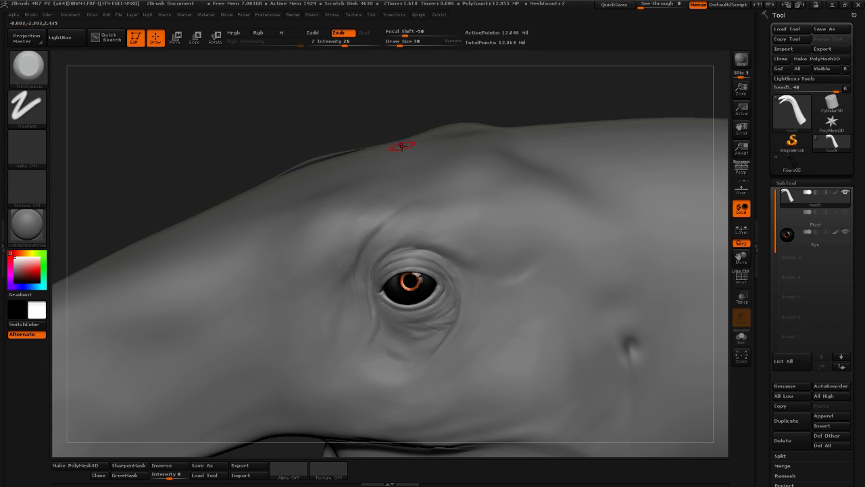
pyautogui.moveTo(513, 105); pyautogui.dragTo(527, 105)
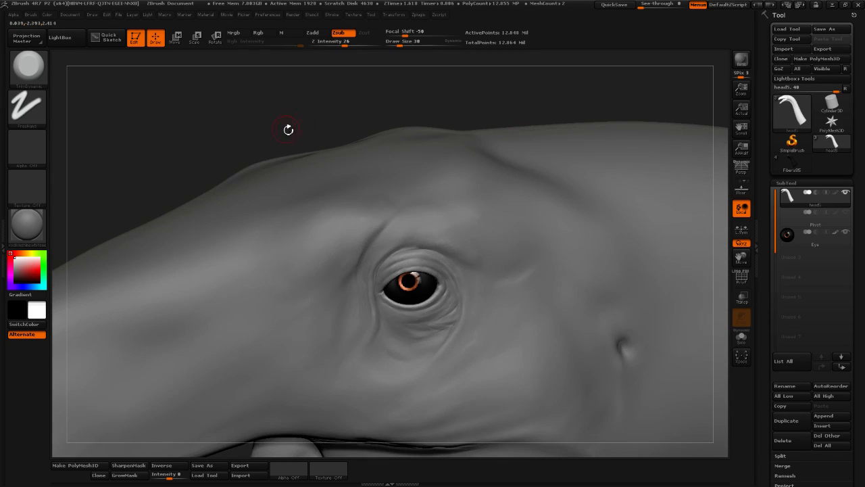
pyautogui.keyDown('alt'); pyautogui.moveTo(288, 129); pyautogui.dragTo(250, 111); pyautogui.keyUp('alt')
pyautogui.keyDown('alt'); pyautogui.moveTo(220, 209); pyautogui.dragTo(247, 176); pyautogui.keyUp('alt')
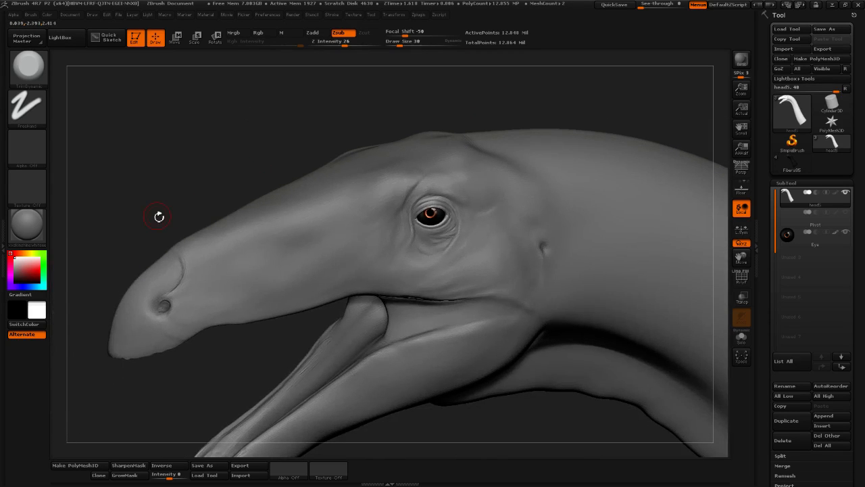
pyautogui.keyDown('alt'); pyautogui.moveTo(221, 363); pyautogui.dragTo(232, 304); pyautogui.keyUp('alt')
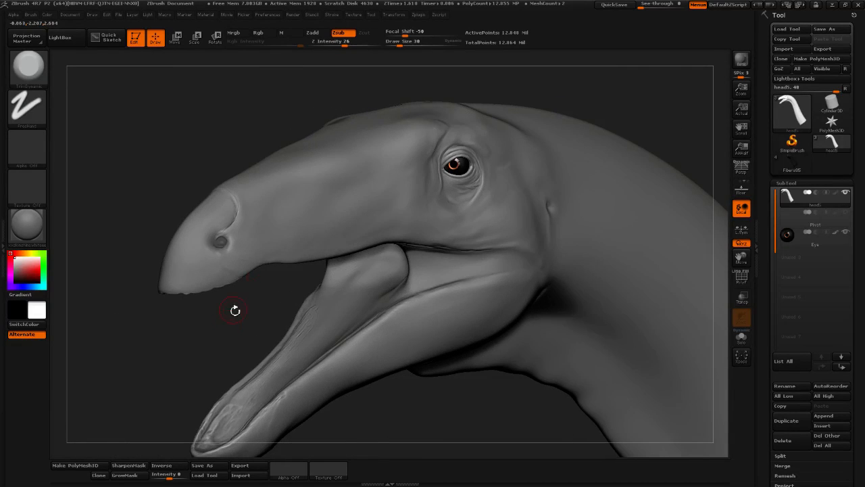
# Switch to the Standard2damir brush and set its Z Intensity to 14 and Draw Size to 53
pyautogui.moveTo(296, 119); pyautogui.dragTo(152, 159)
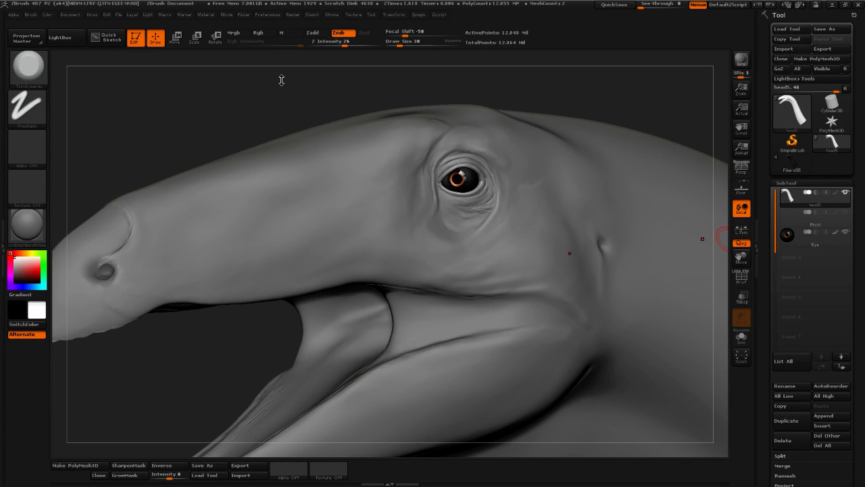
pyautogui.moveTo(267, 97); pyautogui.dragTo(334, 97)
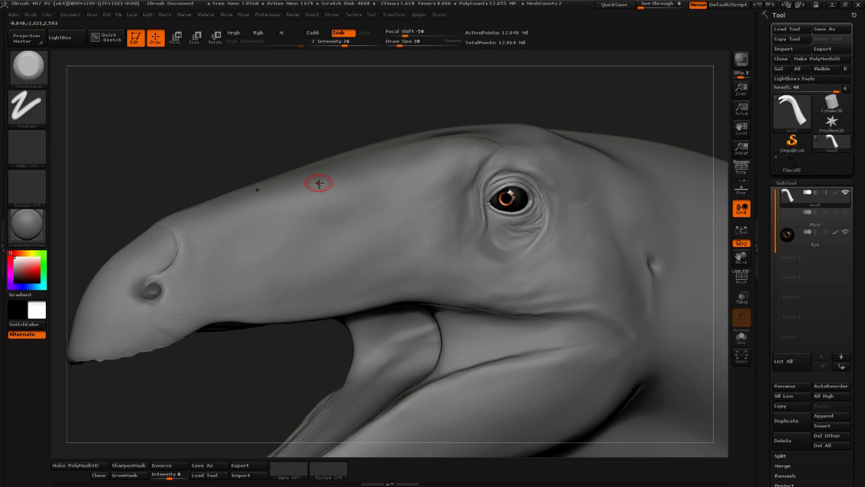
pyautogui.moveTo(349, 115); pyautogui.dragTo(288, 183)
pyautogui.moveTo(326, 384); pyautogui.dragTo(242, 397)
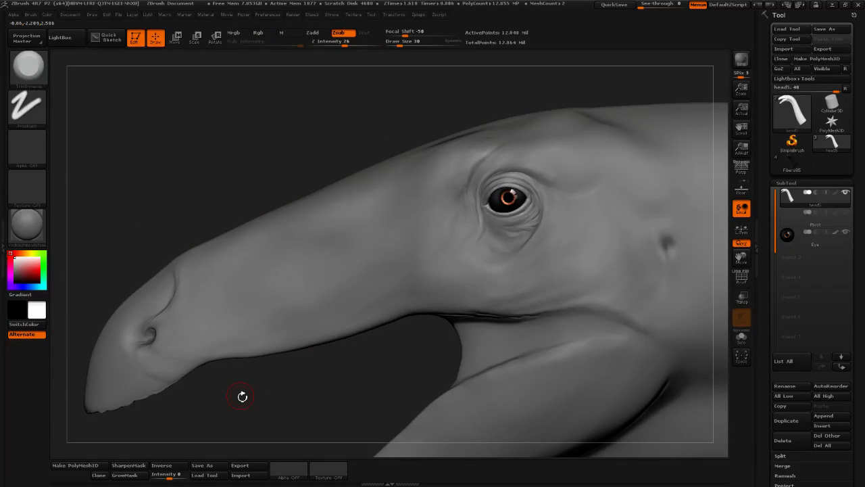
pyautogui.moveTo(411, 359)
pyautogui.mouseDown()
pyautogui.moveTo(429, 339)
pyautogui.moveTo(368, 337)
pyautogui.moveTo(328, 389)
pyautogui.mouseUp()
pyautogui.moveTo(167, 142)
pyautogui.mouseDown()
pyautogui.moveTo(158, 143)
pyautogui.moveTo(193, 135)
pyautogui.mouseUp()
pyautogui.click(28, 68)
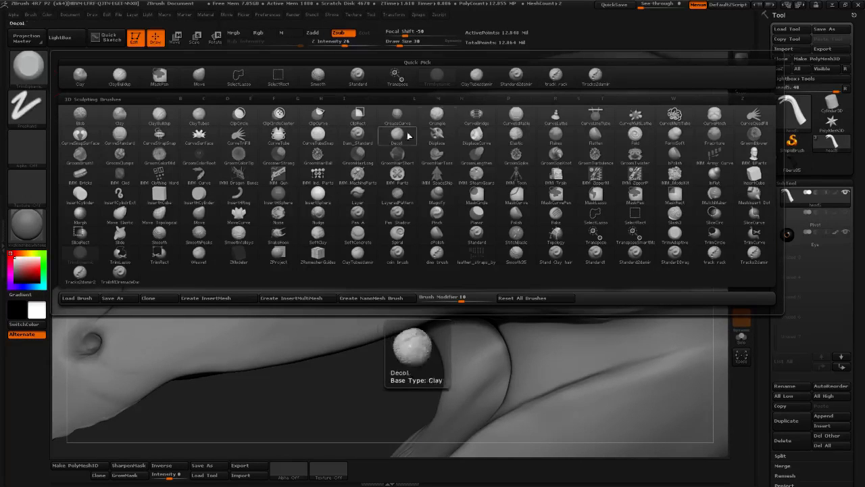
pyautogui.click(507, 85)
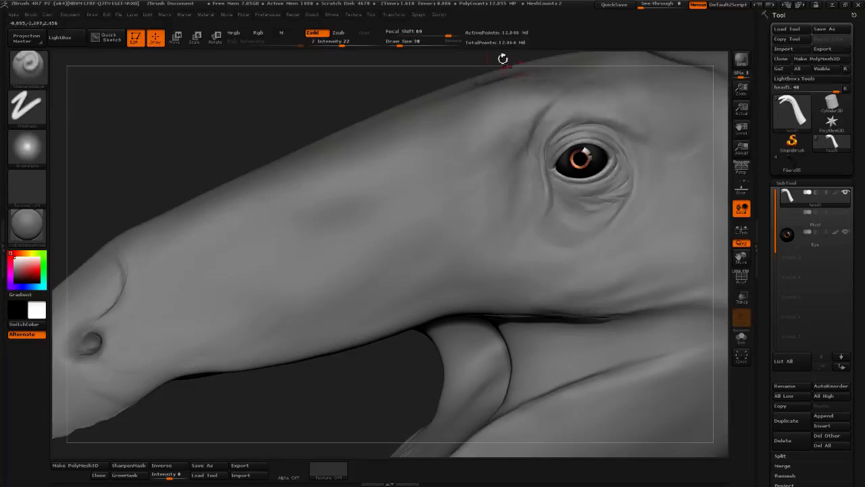
pyautogui.moveTo(342, 44); pyautogui.dragTo(335, 45)
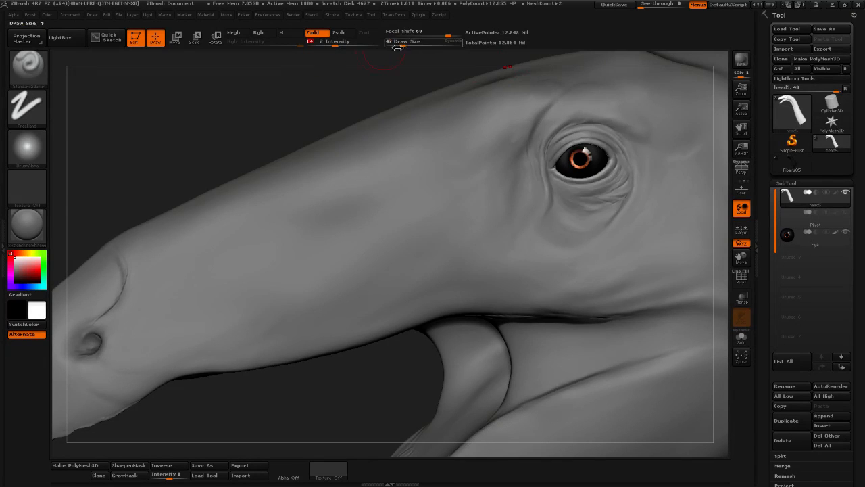
pyautogui.moveTo(399, 45); pyautogui.dragTo(404, 46)
pyautogui.moveTo(161, 123); pyautogui.dragTo(129, 127)
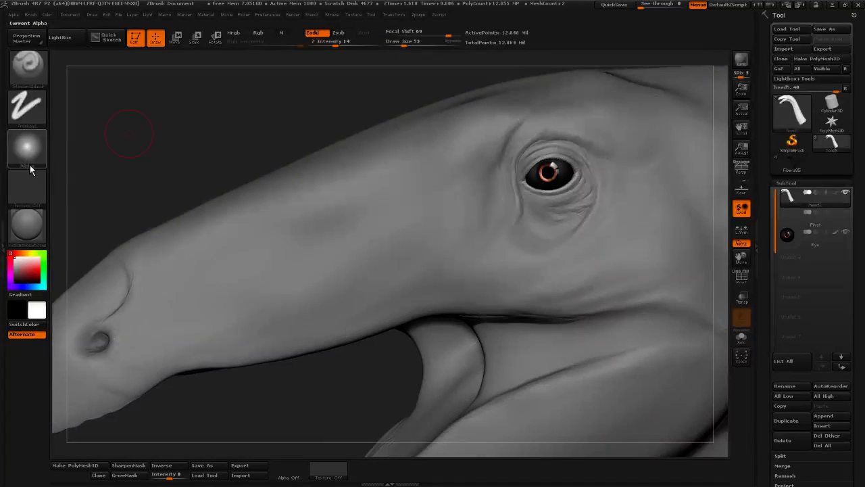
# Sculpt faint diagonal creases along the lower side of the snout and soften them, lowering Z Intensity to 9 and Draw Size to 50
pyautogui.moveTo(226, 131); pyautogui.dragTo(229, 144)
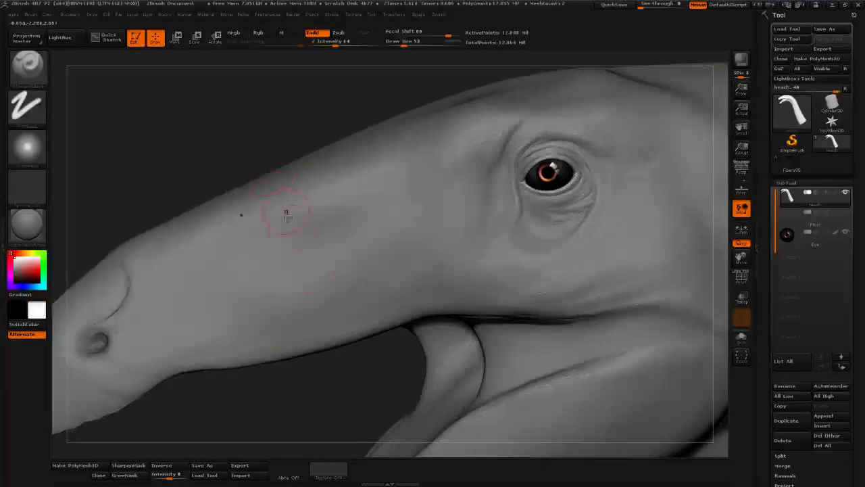
pyautogui.moveTo(334, 306); pyautogui.dragTo(405, 252)
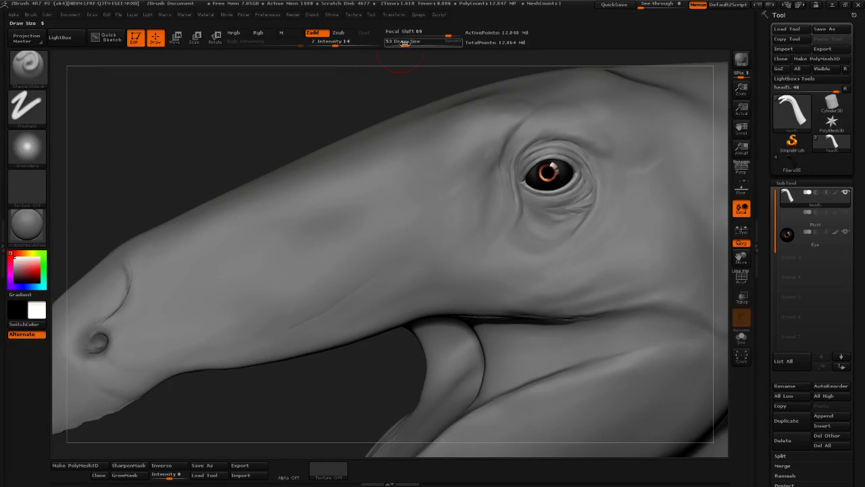
pyautogui.click(403, 45)
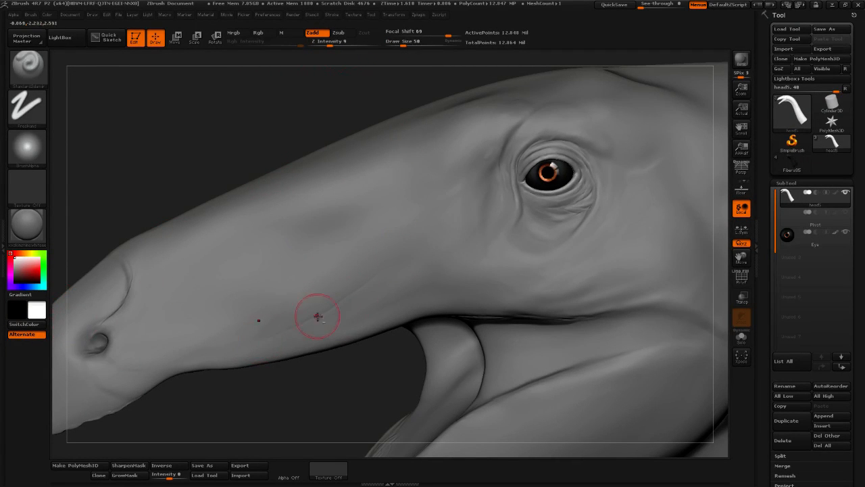
pyautogui.press('shift')
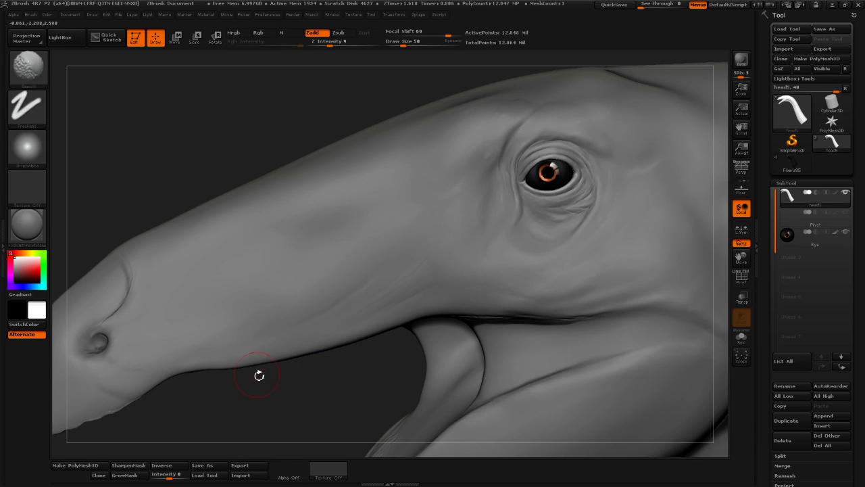
# Sculpt thin wrinkles running back from the nostril along the lower snout at Draw Size 30
pyautogui.moveTo(184, 150); pyautogui.dragTo(286, 332)
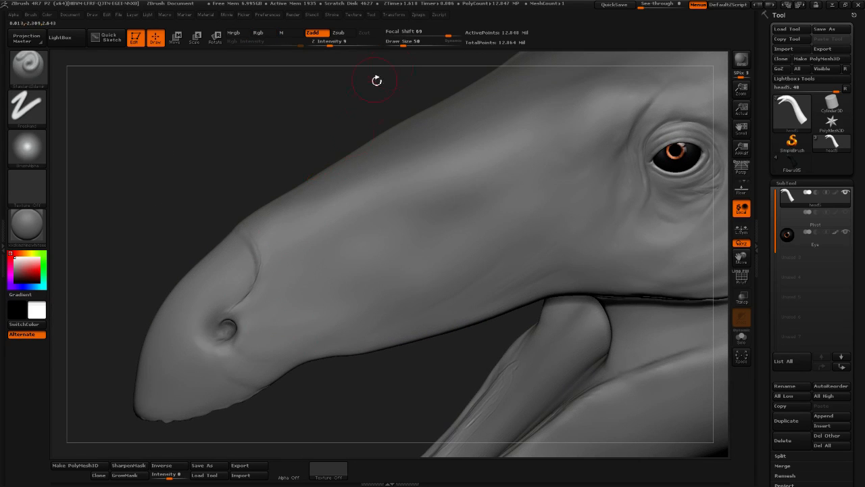
pyautogui.moveTo(402, 43); pyautogui.dragTo(400, 43)
pyautogui.moveTo(284, 115); pyautogui.dragTo(258, 133)
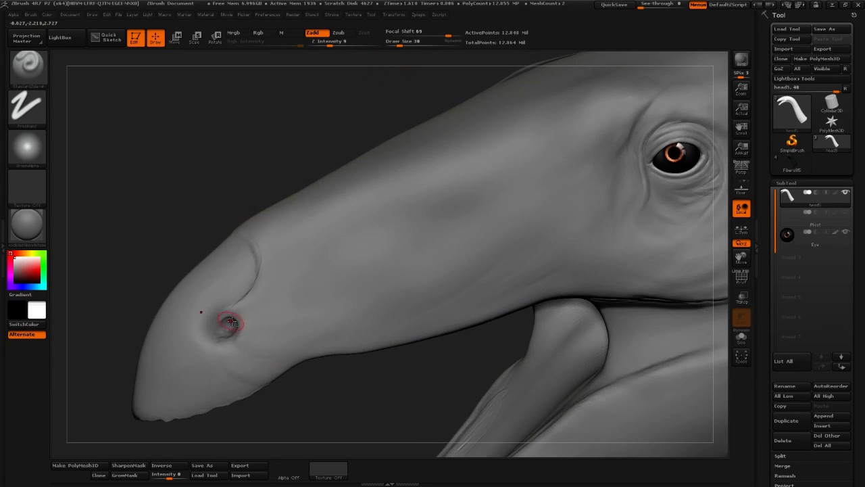
pyautogui.moveTo(247, 321)
pyautogui.mouseDown()
pyautogui.moveTo(236, 322)
pyautogui.moveTo(288, 305)
pyautogui.mouseUp()
pyautogui.moveTo(225, 206)
pyautogui.mouseDown()
pyautogui.moveTo(228, 165)
pyautogui.moveTo(243, 163)
pyautogui.moveTo(244, 203)
pyautogui.mouseUp()
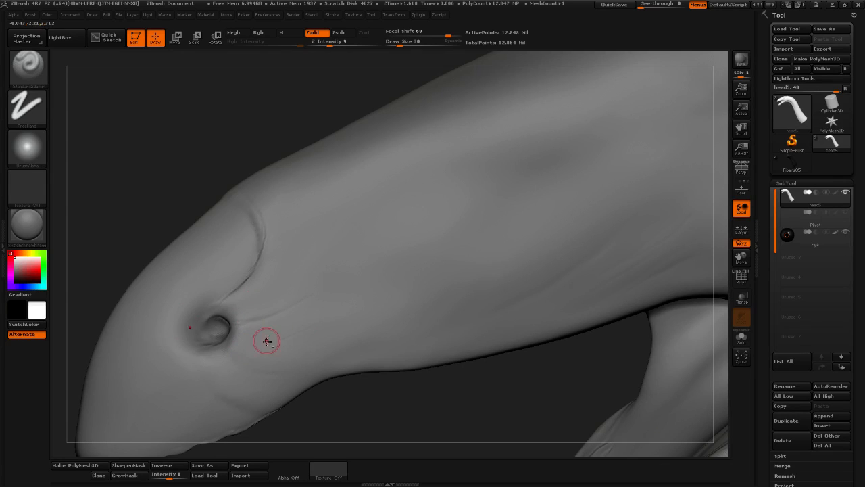
pyautogui.moveTo(299, 338)
pyautogui.keyDown('alt'); pyautogui.mouseDown()
pyautogui.moveTo(257, 351)
pyautogui.moveTo(333, 318)
pyautogui.moveTo(337, 324)
pyautogui.mouseUp(); pyautogui.keyUp('alt')
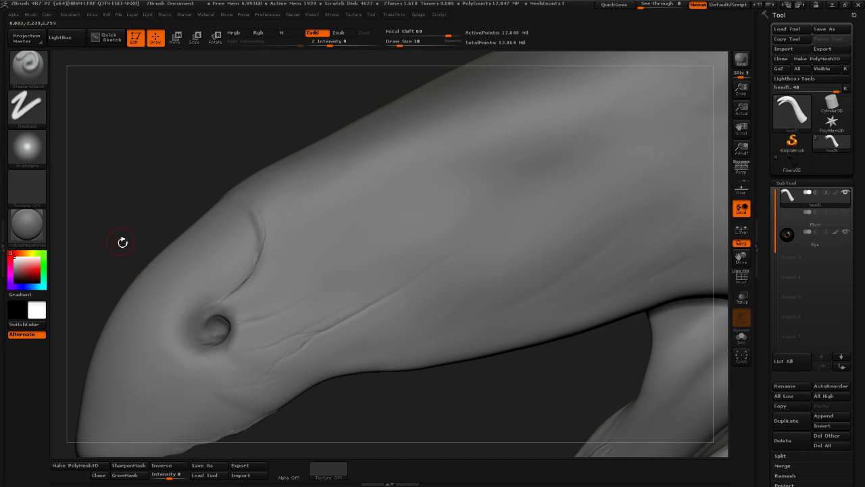
# Soften the wrinkles behind the nostril and add a curved vertical crease crossing them
pyautogui.keyDown('alt'); pyautogui.moveTo(122, 241); pyautogui.dragTo(224, 169); pyautogui.keyUp('alt')
pyautogui.keyDown('shift'); pyautogui.moveTo(377, 301); pyautogui.dragTo(344, 316); pyautogui.keyUp('shift')
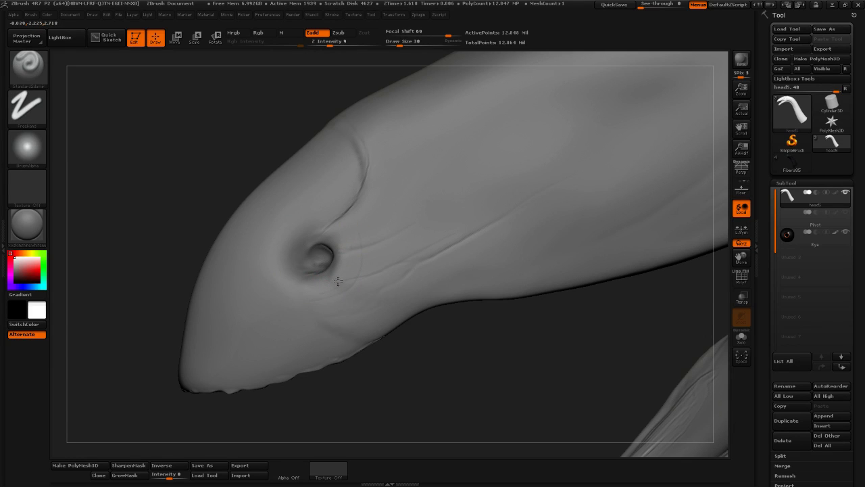
pyautogui.moveTo(370, 200); pyautogui.dragTo(386, 224)
pyautogui.moveTo(325, 378); pyautogui.dragTo(394, 305)
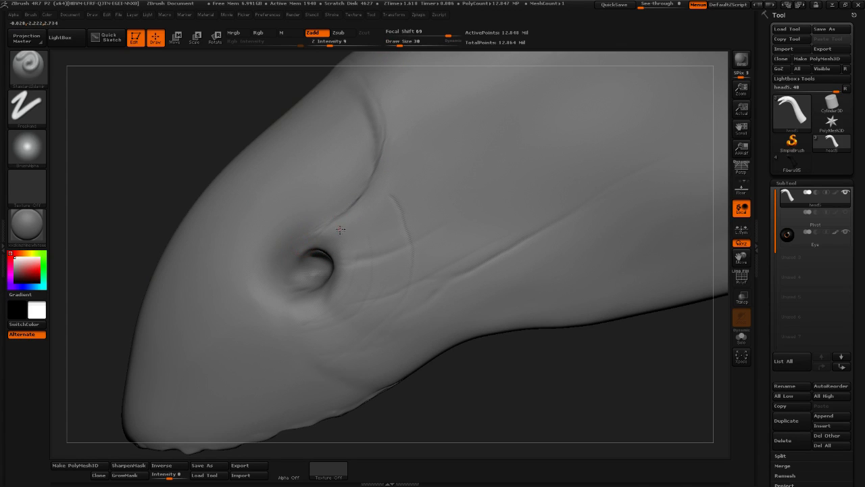
# Sculpt small curved folds directly behind the nostril at Draw Size 47 and smooth them lightly
pyautogui.click(402, 45)
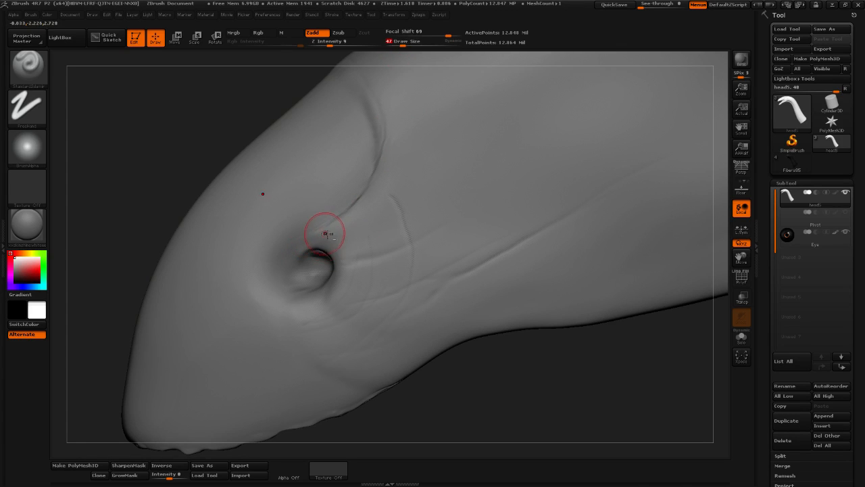
pyautogui.moveTo(340, 218)
pyautogui.mouseDown()
pyautogui.moveTo(370, 263)
pyautogui.moveTo(373, 294)
pyautogui.moveTo(360, 244)
pyautogui.moveTo(347, 332)
pyautogui.mouseUp()
pyautogui.moveTo(367, 236)
pyautogui.keyDown('shift'); pyautogui.mouseDown()
pyautogui.moveTo(355, 243)
pyautogui.moveTo(369, 253)
pyautogui.mouseUp(); pyautogui.keyUp('shift')
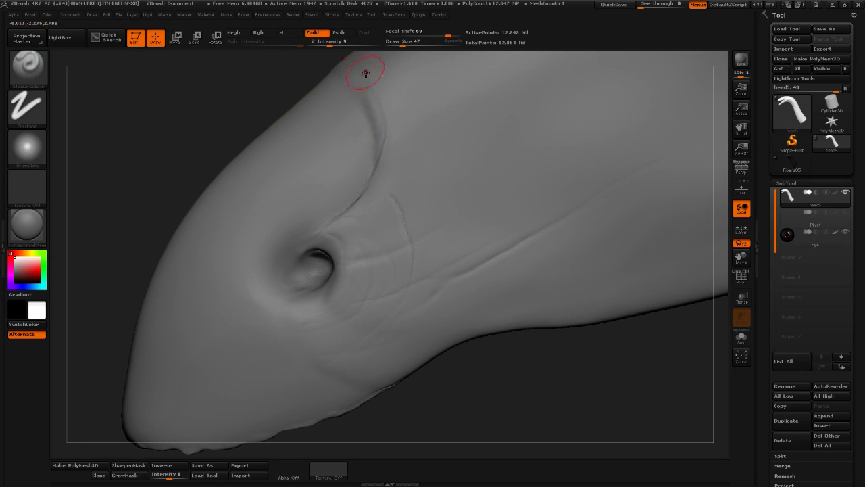
# Set Draw Size to 42 and sculpt concentric wrinkles in the skin behind the nostril
pyautogui.click(402, 44)
pyautogui.press('shift')
pyautogui.moveTo(340, 216)
pyautogui.mouseDown()
pyautogui.moveTo(335, 244)
pyautogui.moveTo(355, 259)
pyautogui.moveTo(370, 246)
pyautogui.moveTo(374, 257)
pyautogui.moveTo(344, 271)
pyautogui.moveTo(367, 240)
pyautogui.moveTo(373, 274)
pyautogui.mouseUp()
pyautogui.keyDown('alt'); pyautogui.moveTo(330, 233); pyautogui.dragTo(363, 304); pyautogui.keyUp('alt')
pyautogui.moveTo(342, 260)
pyautogui.keyDown('alt'); pyautogui.mouseDown()
pyautogui.moveTo(342, 306)
pyautogui.moveTo(324, 308)
pyautogui.mouseUp(); pyautogui.keyUp('alt')
# Build up a raised rim around the nostril opening and strengthen the ring-shaped folds beside it
pyautogui.moveTo(205, 124)
pyautogui.keyDown('alt'); pyautogui.mouseDown()
pyautogui.moveTo(230, 112)
pyautogui.moveTo(234, 152)
pyautogui.mouseUp(); pyautogui.keyUp('alt')
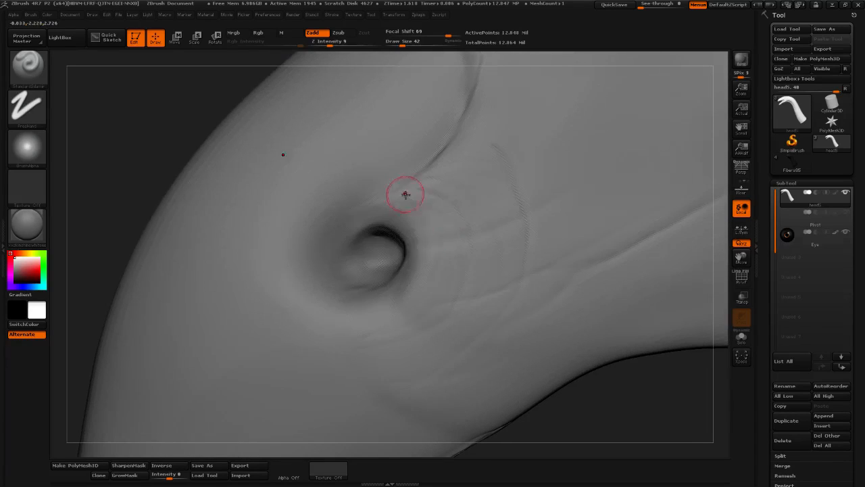
pyautogui.moveTo(147, 194); pyautogui.dragTo(245, 194)
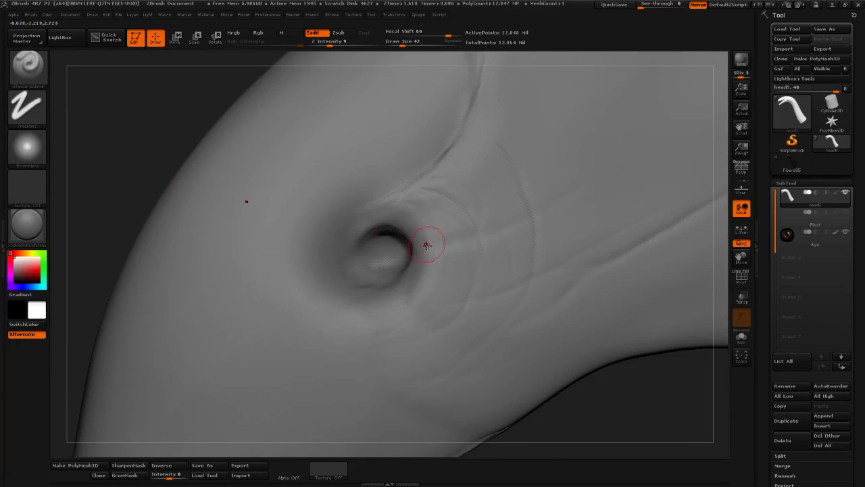
pyautogui.moveTo(120, 191); pyautogui.dragTo(211, 236)
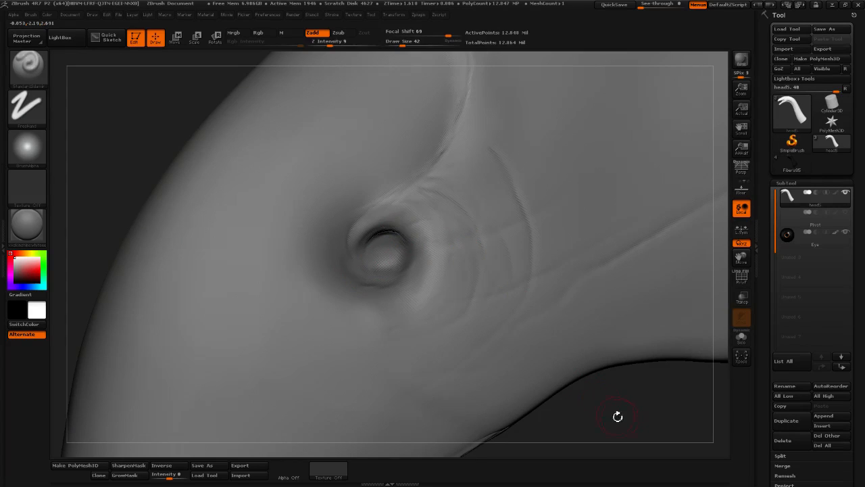
# Sculpt two short grooves rising from the uneven edge of the upper beak near its tip
pyautogui.keyDown('alt'); pyautogui.moveTo(617, 417); pyautogui.dragTo(599, 334); pyautogui.keyUp('alt')
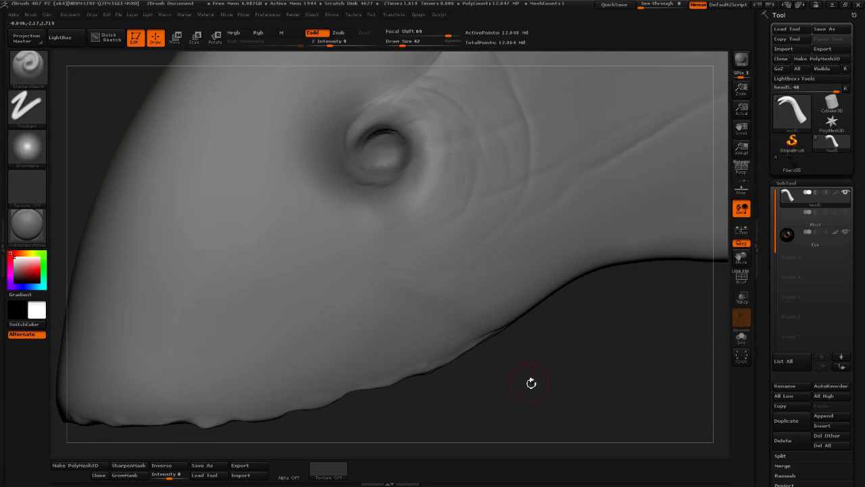
pyautogui.moveTo(532, 383)
pyautogui.mouseDown()
pyautogui.moveTo(526, 332)
pyautogui.moveTo(519, 369)
pyautogui.mouseUp()
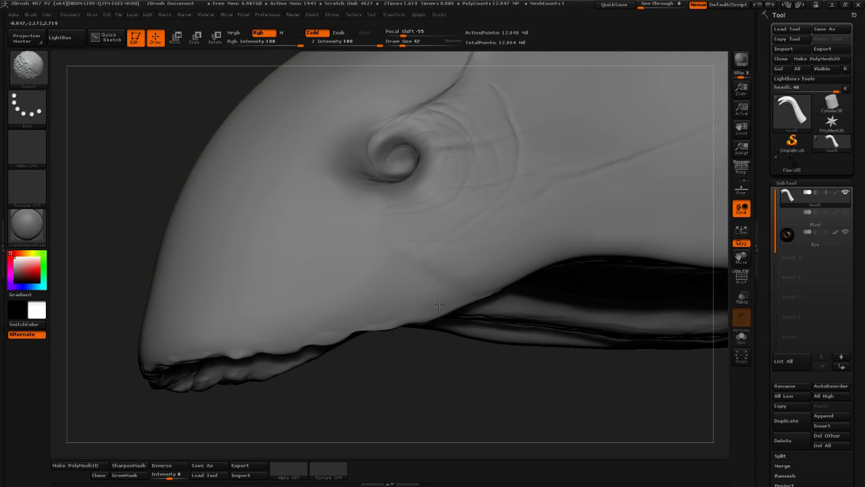
pyautogui.moveTo(405, 406)
pyautogui.mouseDown()
pyautogui.moveTo(383, 410)
pyautogui.moveTo(473, 270)
pyautogui.mouseUp()
pyautogui.press('shift')
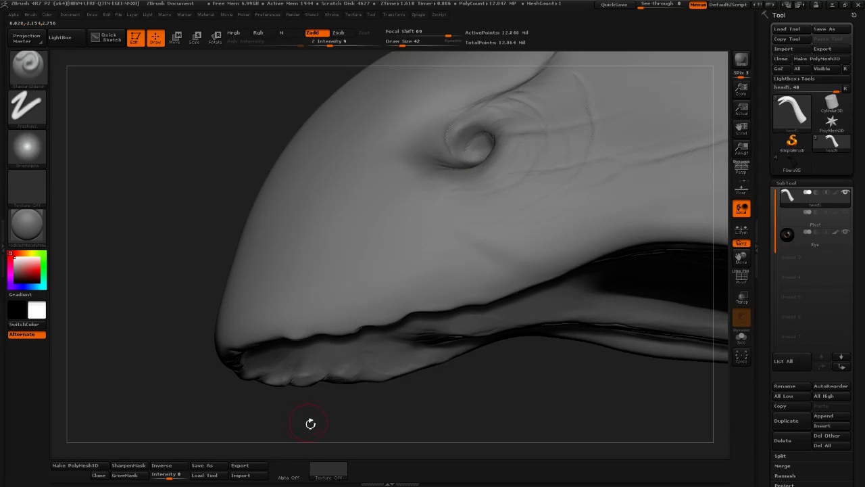
pyautogui.moveTo(309, 421)
pyautogui.mouseDown()
pyautogui.moveTo(120, 385)
pyautogui.moveTo(169, 352)
pyautogui.moveTo(223, 342)
pyautogui.mouseUp()
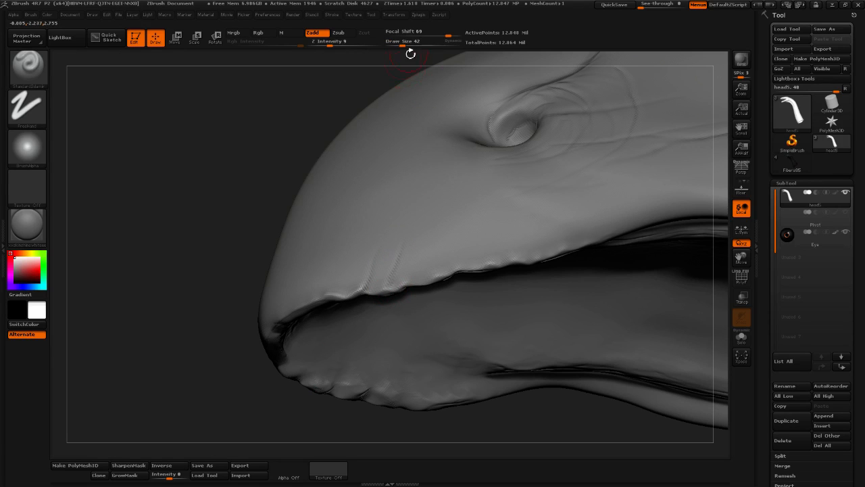
# Set Draw Size to 32 and smooth away the rear groove above the upper beak edge
pyautogui.press('shift')
pyautogui.keyDown('shift'); pyautogui.moveTo(380, 291); pyautogui.dragTo(382, 290); pyautogui.keyUp('shift')
pyautogui.press('shift')
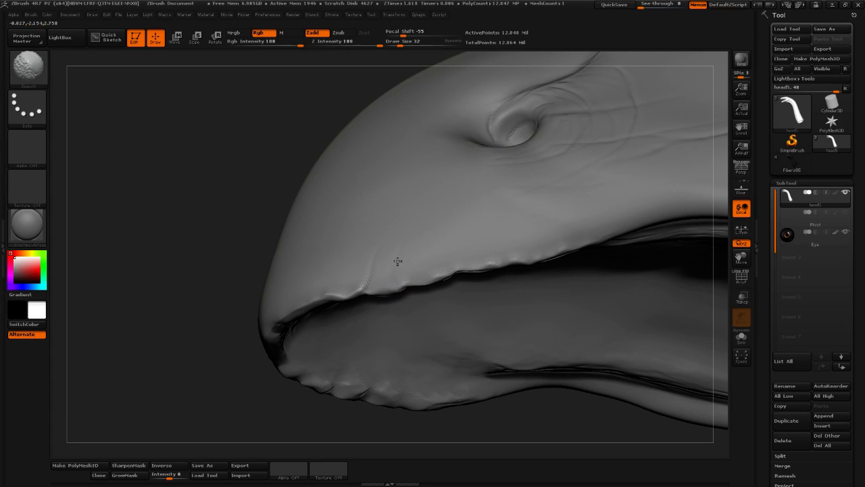
# Sculpt smaller notch-like grooves along the upper beak edge, working back from the tip
pyautogui.moveTo(390, 286)
pyautogui.mouseDown()
pyautogui.moveTo(394, 248)
pyautogui.moveTo(384, 287)
pyautogui.mouseUp()
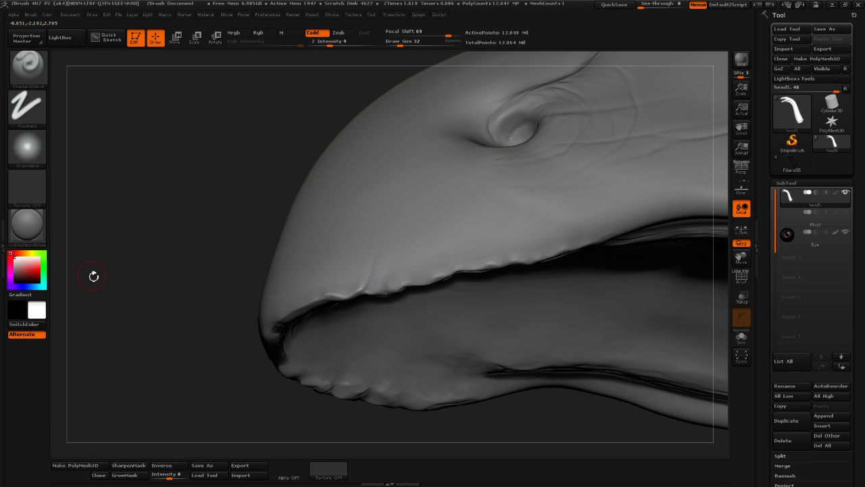
pyautogui.moveTo(408, 265)
pyautogui.mouseDown()
pyautogui.moveTo(408, 290)
pyautogui.moveTo(411, 242)
pyautogui.mouseUp()
pyautogui.moveTo(411, 242)
pyautogui.mouseDown()
pyautogui.moveTo(415, 280)
pyautogui.moveTo(422, 236)
pyautogui.mouseUp()
pyautogui.moveTo(447, 272); pyautogui.dragTo(452, 267)
pyautogui.moveTo(226, 213); pyautogui.dragTo(429, 267)
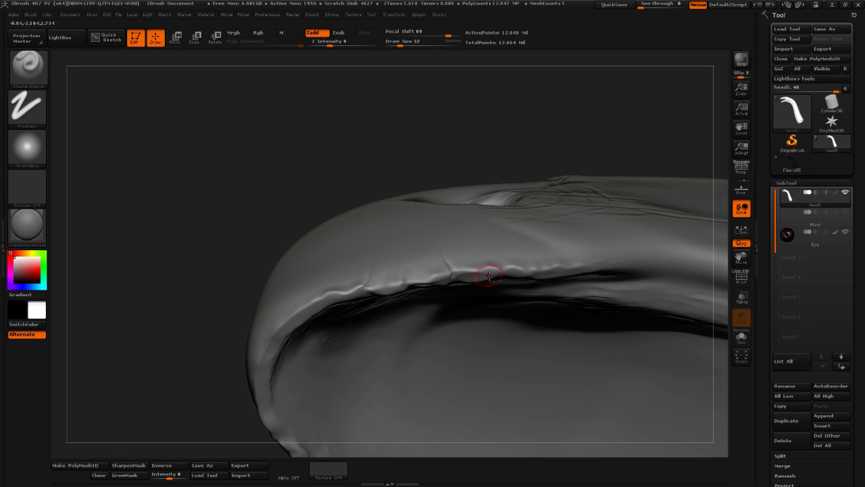
# Smooth the groove marks on the upper beak rim while working from underneath
pyautogui.press('shift')
pyautogui.moveTo(290, 218); pyautogui.dragTo(294, 178)
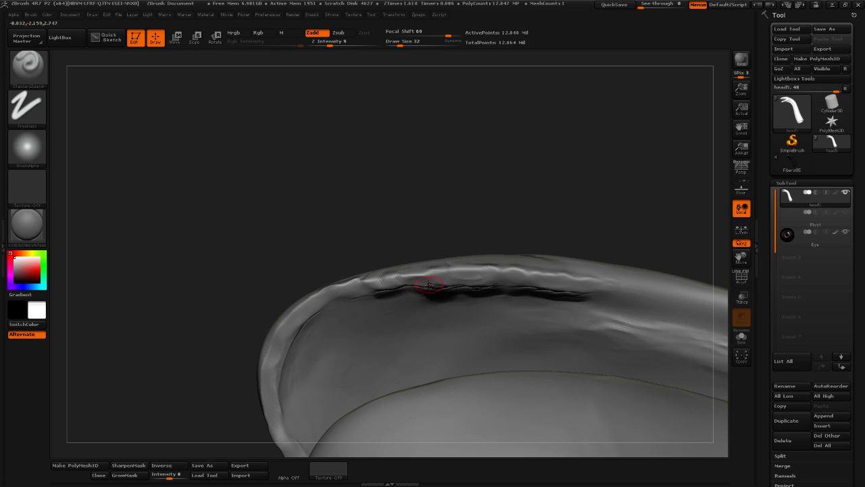
pyautogui.press('shift')
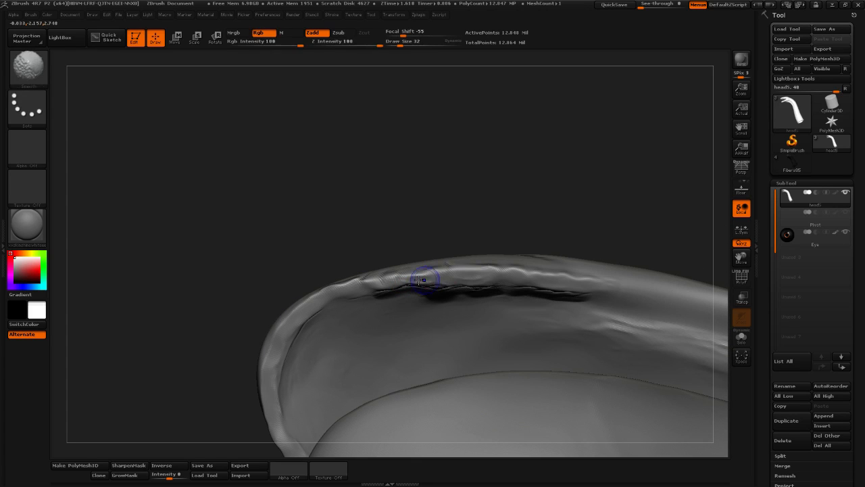
pyautogui.moveTo(444, 247); pyautogui.dragTo(419, 242)
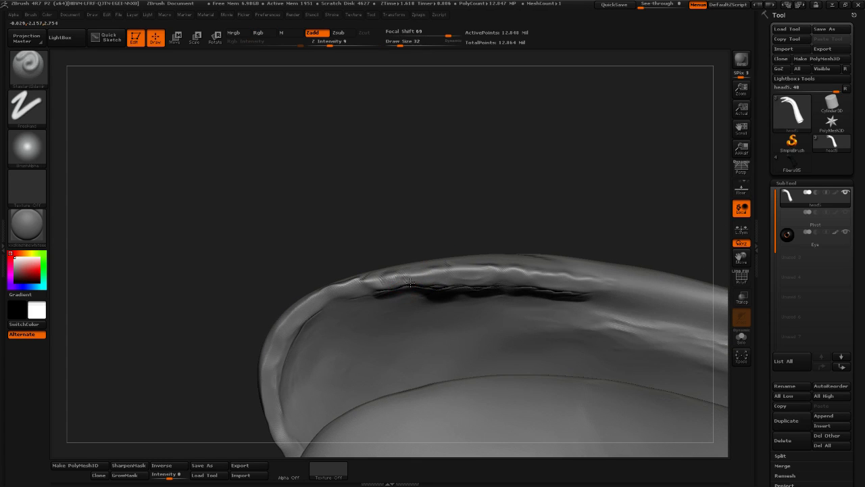
# Set Z Intensity to 19, deepen the grooves along the upper beak edge near the tip, and smooth the rearmost one
pyautogui.moveTo(465, 215); pyautogui.dragTo(415, 280)
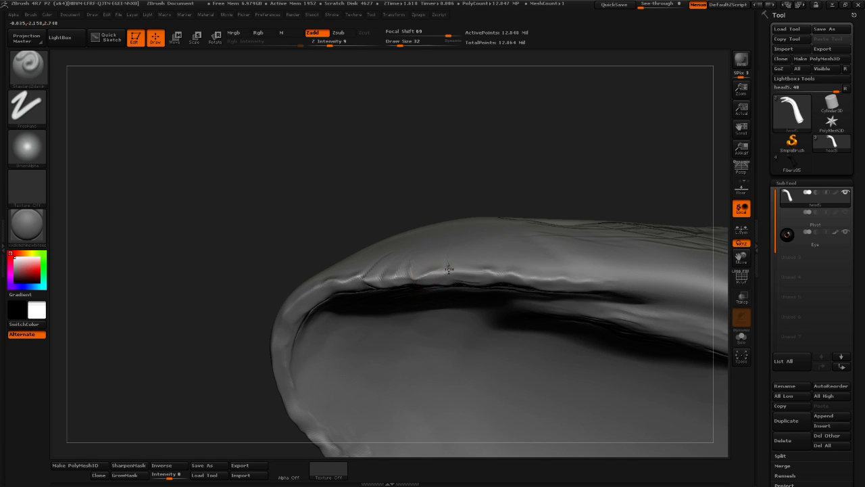
pyautogui.moveTo(484, 183)
pyautogui.mouseDown()
pyautogui.moveTo(467, 246)
pyautogui.moveTo(473, 273)
pyautogui.mouseUp()
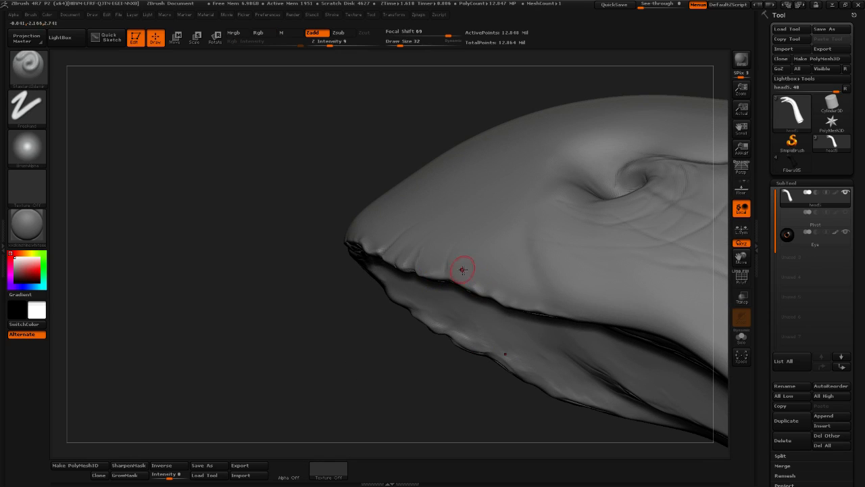
pyautogui.moveTo(342, 348)
pyautogui.mouseDown()
pyautogui.moveTo(313, 257)
pyautogui.moveTo(446, 290)
pyautogui.moveTo(449, 277)
pyautogui.mouseUp()
pyautogui.click(338, 45)
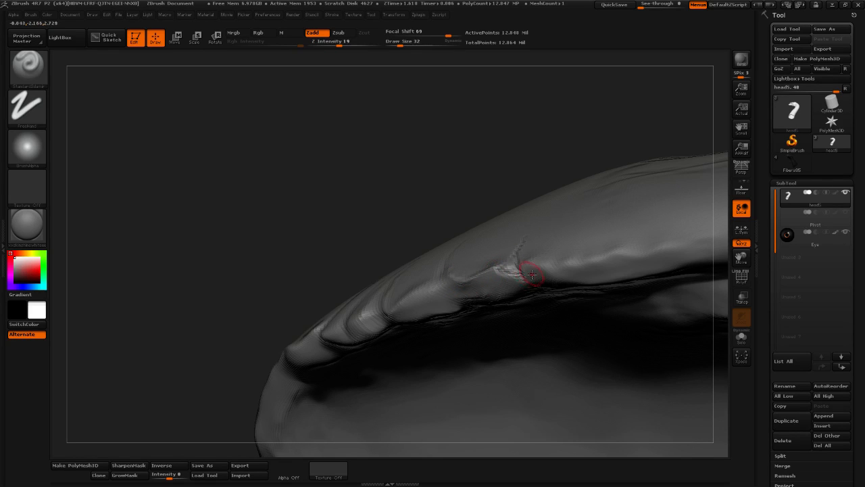
pyautogui.moveTo(532, 274)
pyautogui.mouseDown()
pyautogui.moveTo(524, 267)
pyautogui.moveTo(556, 259)
pyautogui.mouseUp()
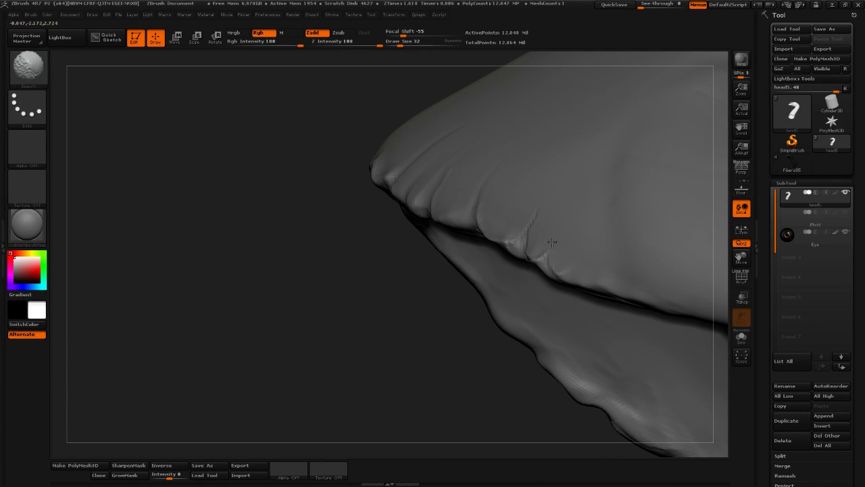
pyautogui.moveTo(552, 242)
pyautogui.keyDown('shift'); pyautogui.mouseDown()
pyautogui.moveTo(557, 258)
pyautogui.moveTo(536, 262)
pyautogui.moveTo(551, 271)
pyautogui.mouseUp(); pyautogui.keyUp('shift')
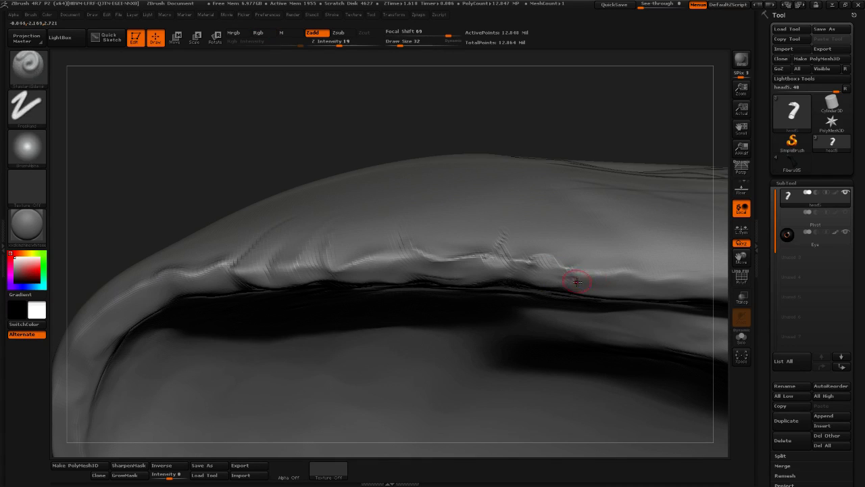
# Sculpt two more small notches farther back along the upper beak edge, continuing the row of grooves
pyautogui.moveTo(587, 270)
pyautogui.mouseDown()
pyautogui.moveTo(574, 265)
pyautogui.moveTo(602, 273)
pyautogui.mouseUp()
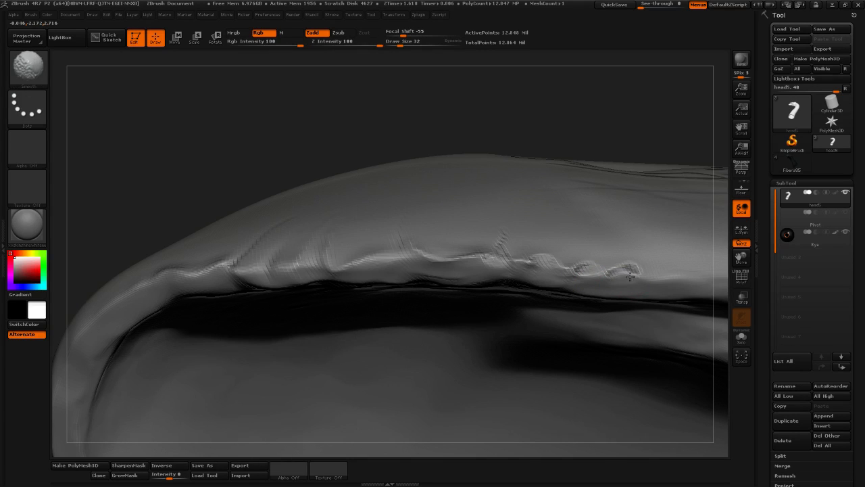
pyautogui.moveTo(597, 113)
pyautogui.mouseDown()
pyautogui.moveTo(538, 100)
pyautogui.moveTo(482, 258)
pyautogui.mouseUp()
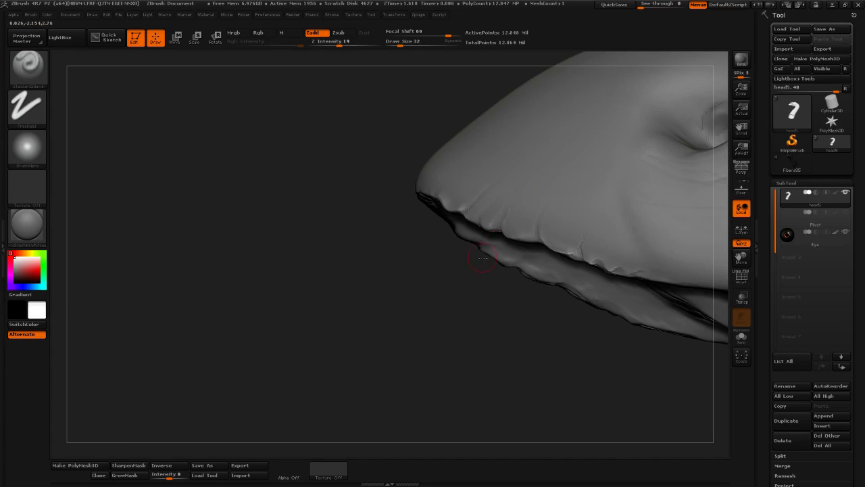
pyautogui.moveTo(436, 325); pyautogui.dragTo(411, 350)
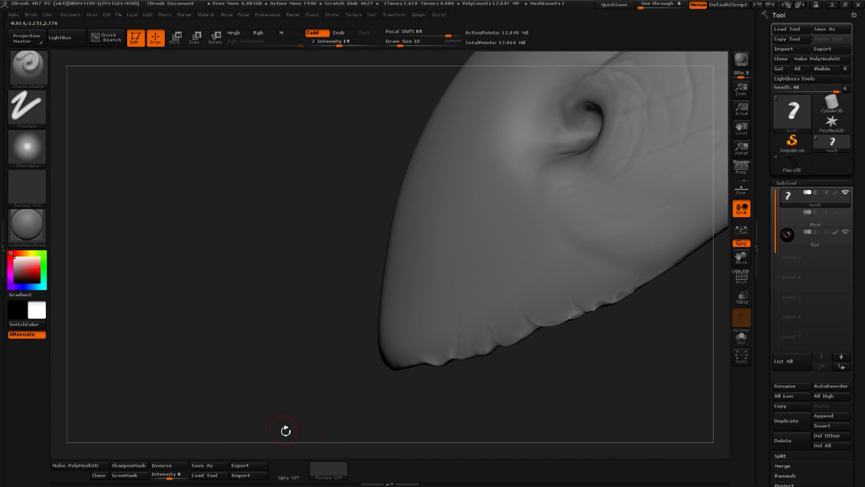
# Sculpt small notches into the rim around the upper beak's front tip and soften them with smoothing
pyautogui.moveTo(428, 422)
pyautogui.mouseDown()
pyautogui.moveTo(363, 359)
pyautogui.moveTo(320, 404)
pyautogui.moveTo(168, 282)
pyautogui.moveTo(357, 338)
pyautogui.mouseUp()
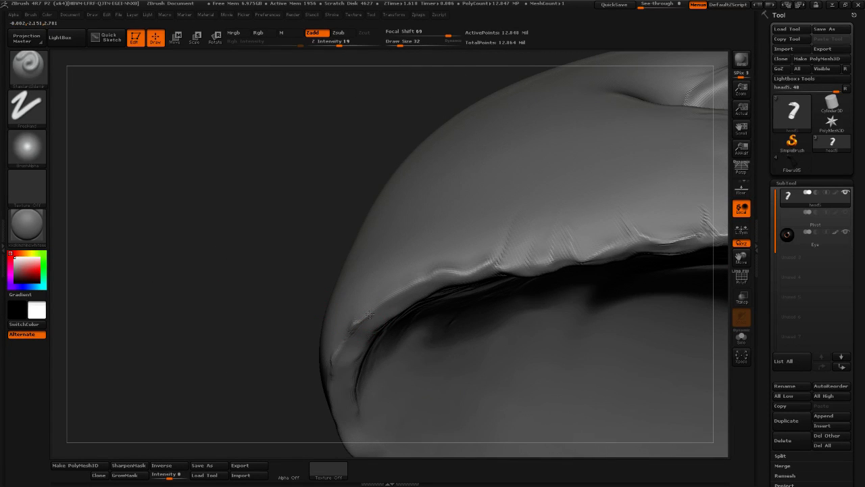
pyautogui.press('shift')
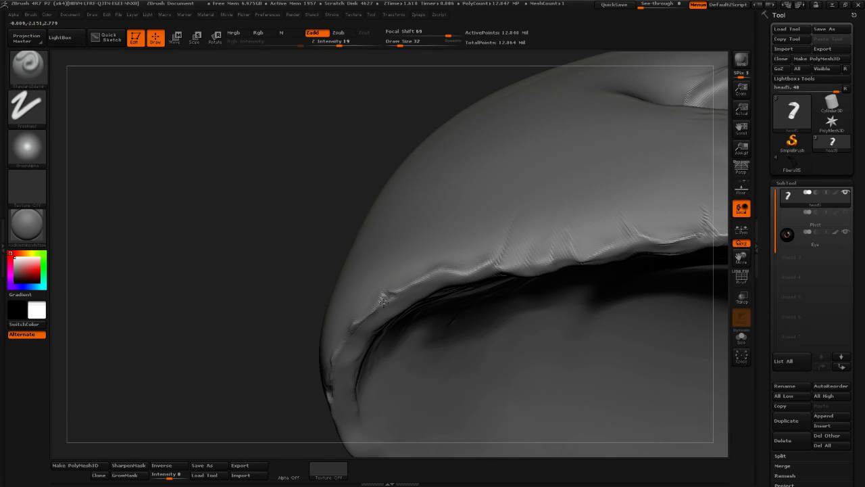
pyautogui.keyDown('shift'); pyautogui.moveTo(385, 295); pyautogui.dragTo(327, 340); pyautogui.keyUp('shift')
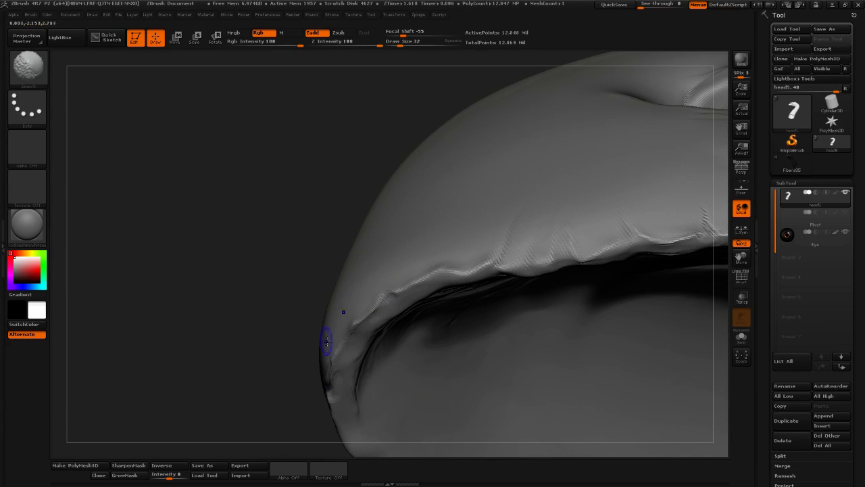
pyautogui.moveTo(355, 334); pyautogui.dragTo(380, 317, button='right')
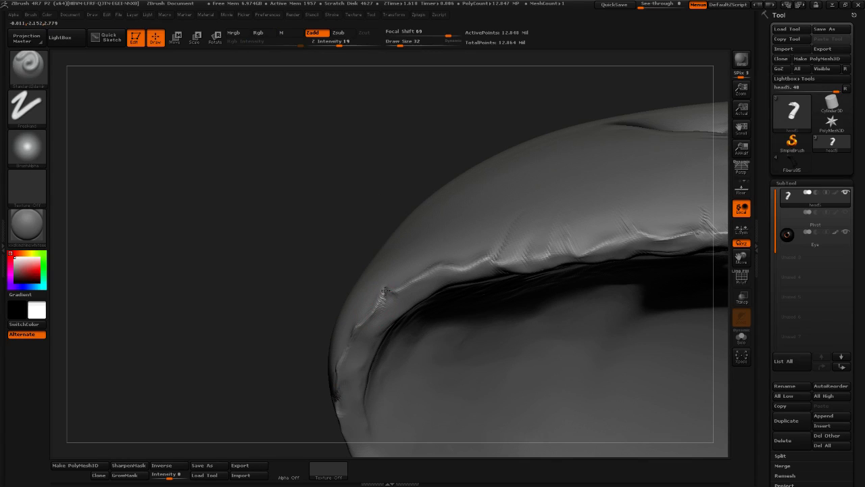
pyautogui.moveTo(378, 318)
pyautogui.keyDown('shift'); pyautogui.mouseDown()
pyautogui.moveTo(390, 294)
pyautogui.moveTo(358, 344)
pyautogui.moveTo(389, 296)
pyautogui.mouseUp(); pyautogui.keyUp('shift')
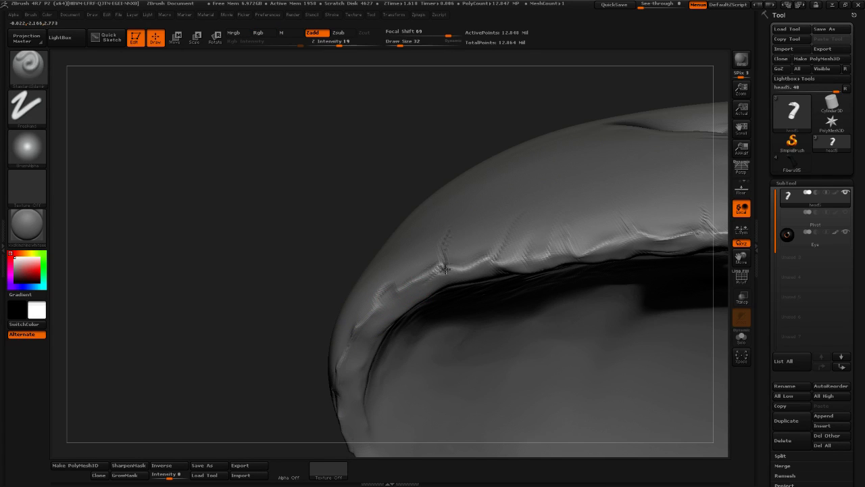
pyautogui.keyDown('shift'); pyautogui.moveTo(440, 269); pyautogui.dragTo(448, 232); pyautogui.keyUp('shift')
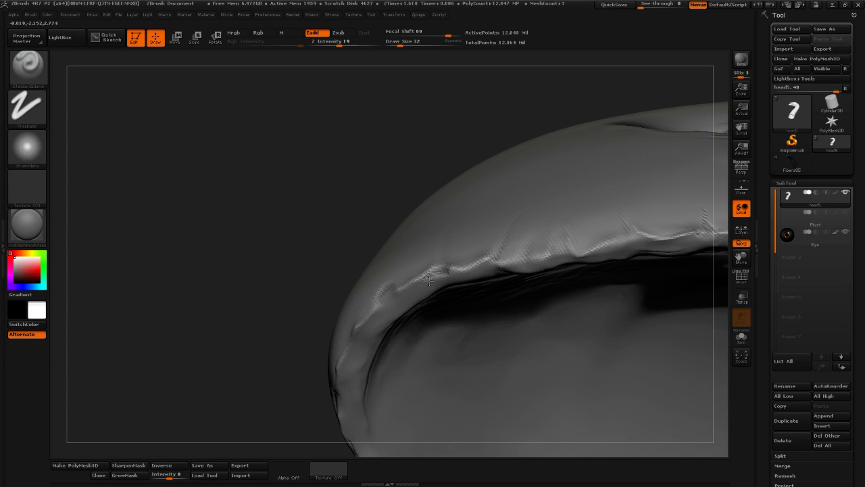
pyautogui.keyDown('shift'); pyautogui.moveTo(436, 274); pyautogui.dragTo(430, 280); pyautogui.keyUp('shift')
# Carve short grooves rising from the rim just behind the beak tip and smooth their lower ends
pyautogui.moveTo(444, 253); pyautogui.dragTo(455, 265)
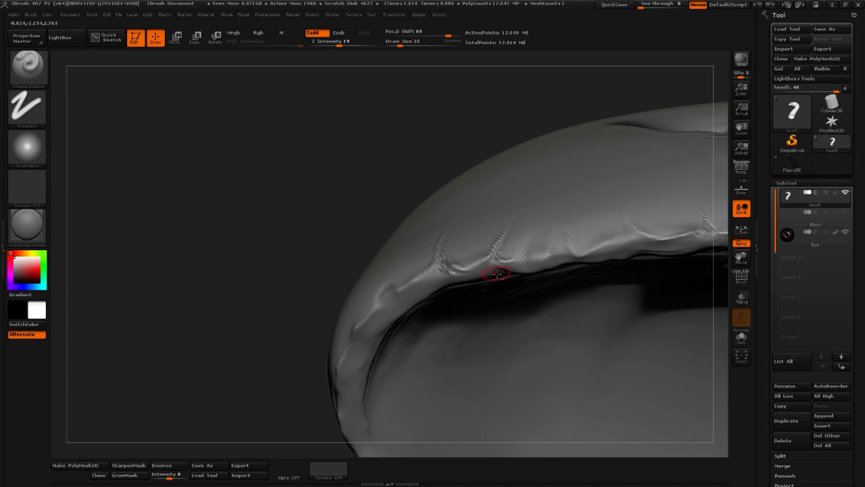
pyautogui.moveTo(314, 260); pyautogui.dragTo(315, 222)
pyautogui.moveTo(525, 273); pyautogui.dragTo(502, 261)
pyautogui.moveTo(470, 231); pyautogui.dragTo(474, 198)
pyautogui.moveTo(508, 274); pyautogui.dragTo(505, 277)
pyautogui.keyDown('shift'); pyautogui.moveTo(513, 275); pyautogui.dragTo(531, 265); pyautogui.keyUp('shift')
pyautogui.moveTo(609, 162)
pyautogui.mouseDown()
pyautogui.moveTo(571, 262)
pyautogui.moveTo(421, 363)
pyautogui.moveTo(445, 365)
pyautogui.mouseUp()
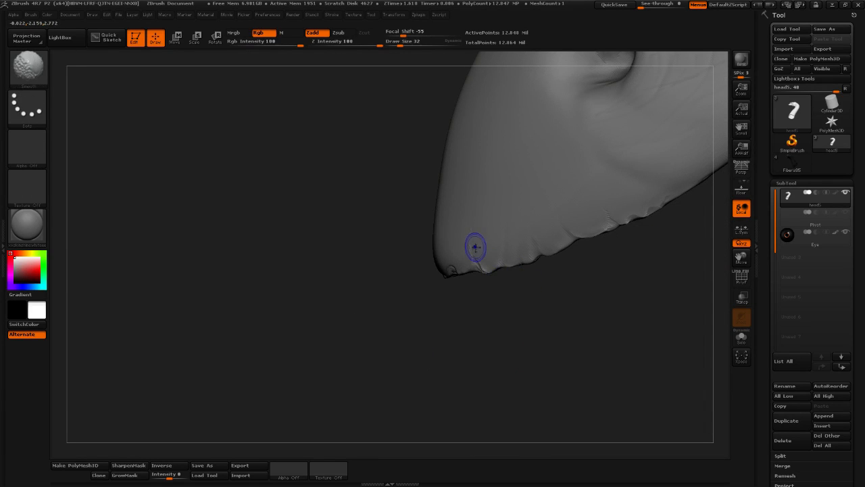
# Sculpt a thin crease along the inner side of the upper beak rim from underneath and smooth around it
pyautogui.moveTo(508, 280)
pyautogui.mouseDown()
pyautogui.moveTo(614, 309)
pyautogui.moveTo(535, 337)
pyautogui.moveTo(406, 297)
pyautogui.moveTo(248, 267)
pyautogui.moveTo(284, 296)
pyautogui.moveTo(249, 176)
pyautogui.moveTo(270, 255)
pyautogui.moveTo(223, 200)
pyautogui.moveTo(317, 288)
pyautogui.moveTo(264, 251)
pyautogui.moveTo(276, 232)
pyautogui.moveTo(293, 251)
pyautogui.moveTo(294, 234)
pyautogui.moveTo(287, 252)
pyautogui.moveTo(244, 178)
pyautogui.moveTo(259, 234)
pyautogui.mouseUp()
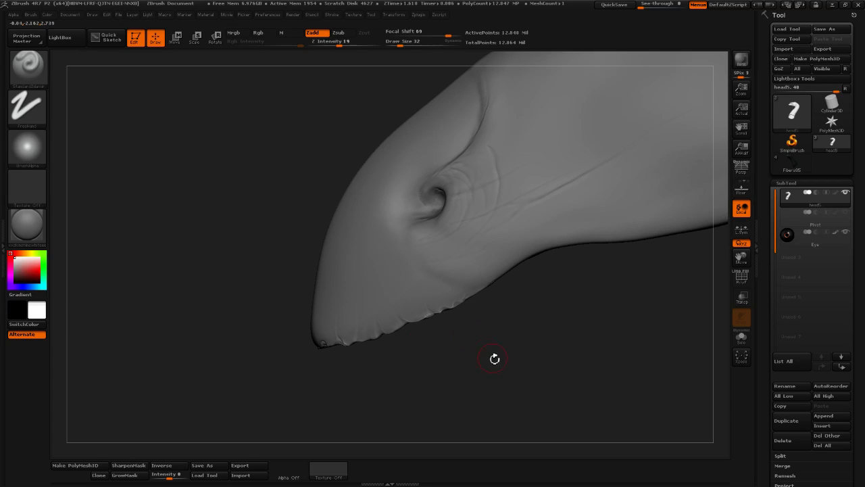
pyautogui.moveTo(495, 359); pyautogui.dragTo(473, 304)
pyautogui.keyDown('alt'); pyautogui.moveTo(265, 281); pyautogui.dragTo(365, 394); pyautogui.keyUp('alt')
pyautogui.keyDown('alt'); pyautogui.moveTo(278, 355); pyautogui.dragTo(284, 305); pyautogui.keyUp('alt')
pyautogui.moveTo(365, 379); pyautogui.dragTo(331, 275)
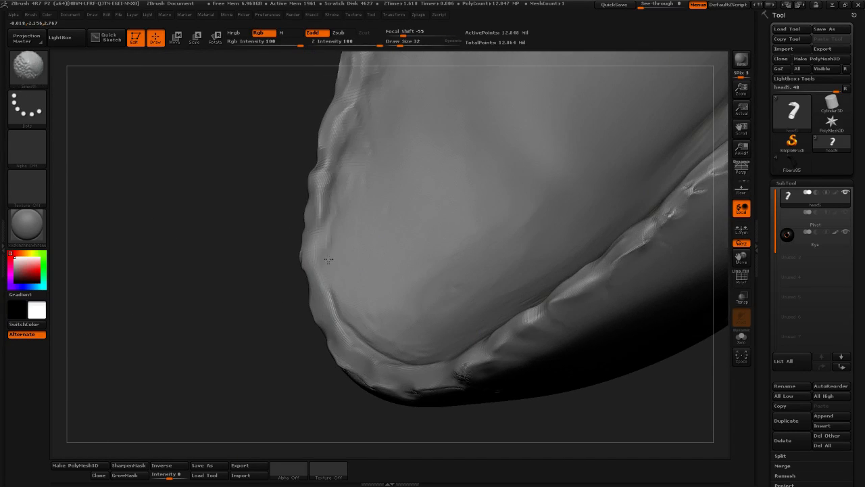
pyautogui.moveTo(324, 245); pyautogui.dragTo(320, 228)
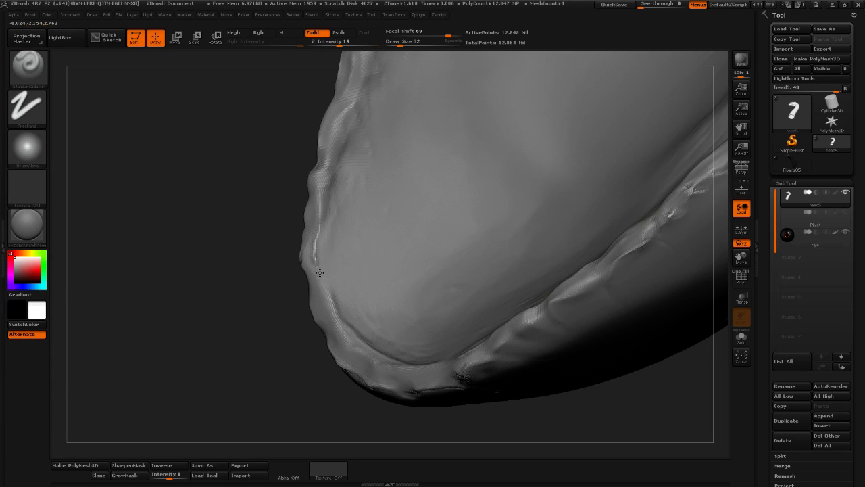
pyautogui.moveTo(320, 272)
pyautogui.keyDown('shift'); pyautogui.mouseDown()
pyautogui.moveTo(327, 278)
pyautogui.moveTo(323, 232)
pyautogui.mouseUp(); pyautogui.keyUp('shift')
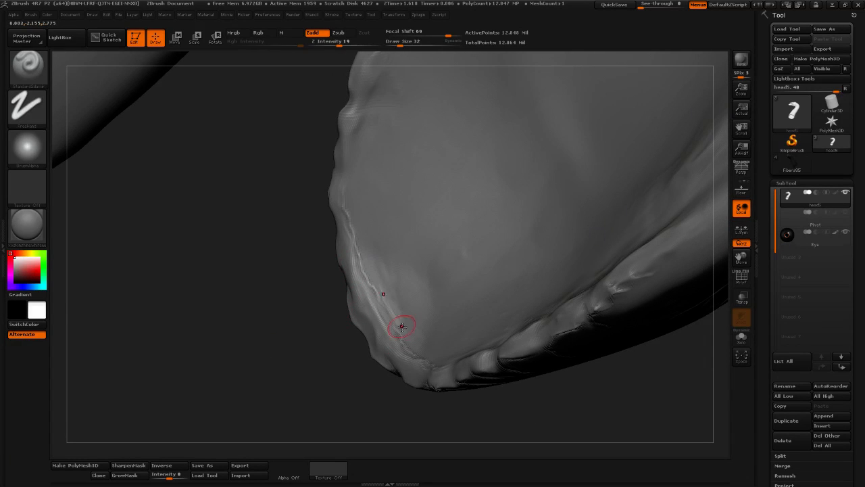
# Extend the inner rim detail with several fine parallel creases running back from the beak tip, softening them with smoothing
pyautogui.moveTo(402, 327)
pyautogui.mouseDown()
pyautogui.moveTo(364, 212)
pyautogui.moveTo(357, 233)
pyautogui.mouseUp()
pyautogui.moveTo(399, 309)
pyautogui.keyDown('shift'); pyautogui.mouseDown()
pyautogui.moveTo(378, 284)
pyautogui.moveTo(403, 332)
pyautogui.moveTo(376, 279)
pyautogui.mouseUp(); pyautogui.keyUp('shift')
pyautogui.moveTo(464, 398); pyautogui.dragTo(425, 309)
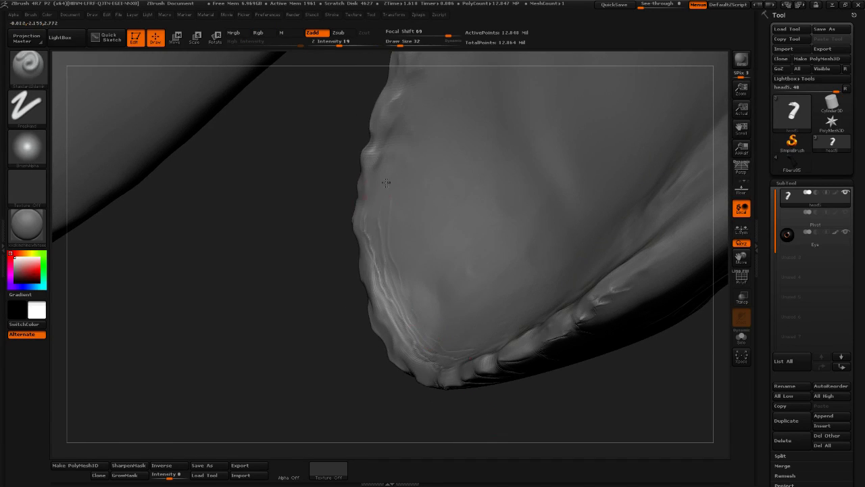
pyautogui.moveTo(386, 183); pyautogui.dragTo(376, 288)
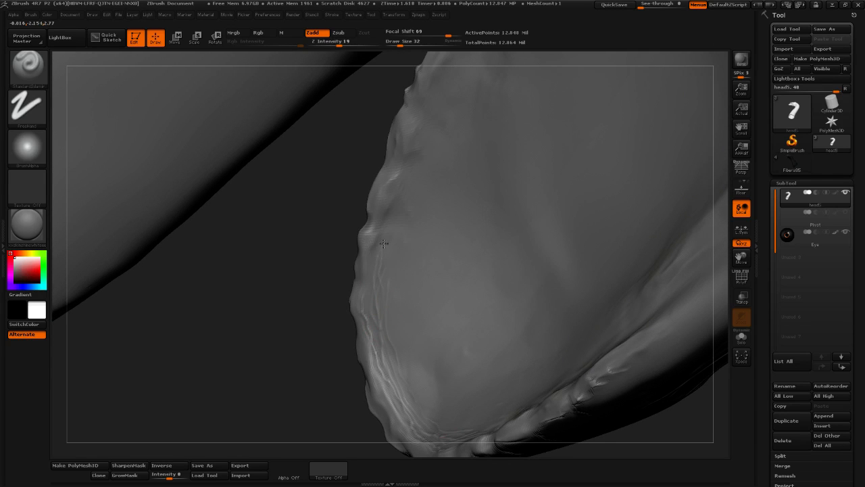
pyautogui.keyDown('shift'); pyautogui.moveTo(406, 216); pyautogui.dragTo(383, 303); pyautogui.keyUp('shift')
# Refine the groove just behind the beak tip from the side so it tapers upward from the edge
pyautogui.moveTo(242, 336)
pyautogui.mouseDown()
pyautogui.moveTo(263, 357)
pyautogui.moveTo(527, 239)
pyautogui.moveTo(612, 352)
pyautogui.moveTo(692, 341)
pyautogui.moveTo(538, 298)
pyautogui.moveTo(570, 284)
pyautogui.moveTo(581, 264)
pyautogui.moveTo(541, 303)
pyautogui.moveTo(565, 303)
pyautogui.moveTo(558, 363)
pyautogui.moveTo(612, 399)
pyautogui.moveTo(609, 352)
pyautogui.moveTo(492, 332)
pyautogui.moveTo(572, 315)
pyautogui.mouseUp()
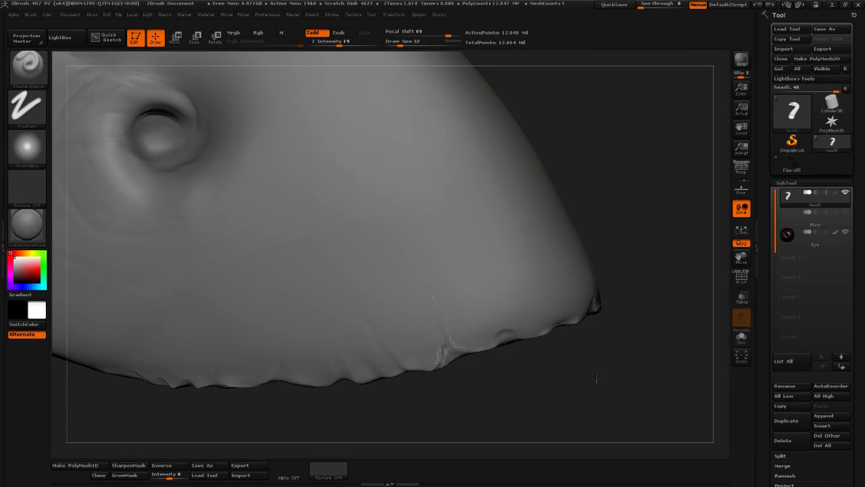
pyautogui.moveTo(596, 378)
pyautogui.mouseDown()
pyautogui.moveTo(512, 328)
pyautogui.moveTo(587, 390)
pyautogui.moveTo(539, 364)
pyautogui.moveTo(576, 340)
pyautogui.moveTo(579, 320)
pyautogui.moveTo(651, 392)
pyautogui.moveTo(584, 332)
pyautogui.moveTo(628, 371)
pyautogui.moveTo(581, 311)
pyautogui.moveTo(628, 381)
pyautogui.moveTo(580, 316)
pyautogui.moveTo(613, 317)
pyautogui.moveTo(583, 355)
pyautogui.moveTo(556, 369)
pyautogui.moveTo(464, 363)
pyautogui.moveTo(441, 368)
pyautogui.moveTo(447, 377)
pyautogui.mouseUp()
pyautogui.moveTo(538, 354)
pyautogui.mouseDown()
pyautogui.moveTo(557, 371)
pyautogui.moveTo(546, 359)
pyautogui.mouseUp()
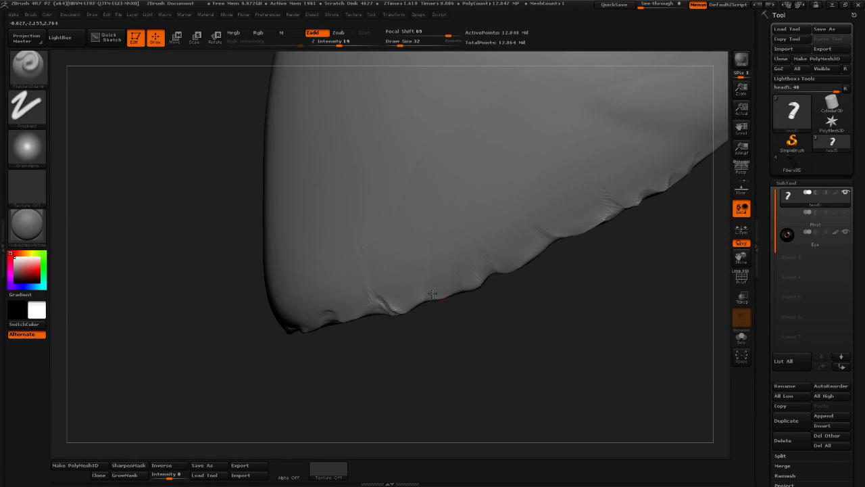
pyautogui.moveTo(485, 330); pyautogui.dragTo(497, 342)
# Sculpt and smooth short creases between the larger grooves on the front part of the upper beak rim
pyautogui.moveTo(269, 361); pyautogui.dragTo(310, 346)
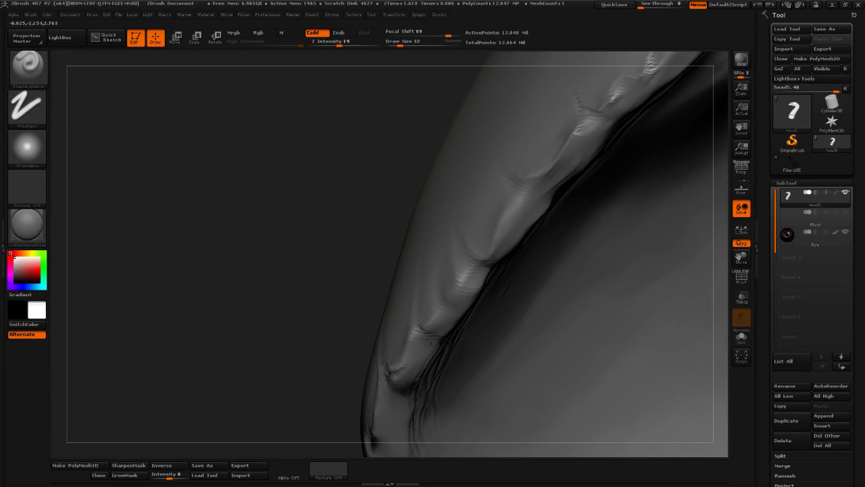
pyautogui.press('shift')
pyautogui.keyDown('alt'); pyautogui.moveTo(444, 298); pyautogui.dragTo(430, 340, button='right'); pyautogui.keyUp('alt')
pyautogui.press('shift')
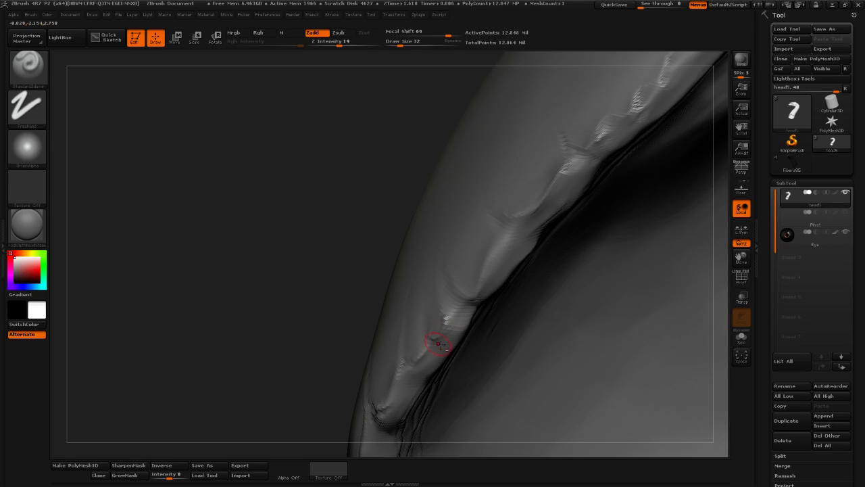
pyautogui.press('shift')
pyautogui.press('shift')
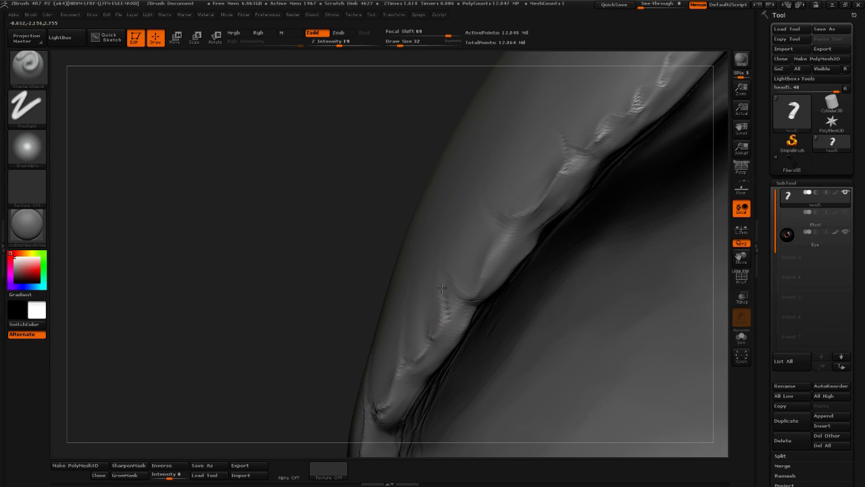
pyautogui.press('shift')
pyautogui.press('shift')
pyautogui.press('shift')
pyautogui.moveTo(386, 310); pyautogui.dragTo(433, 267)
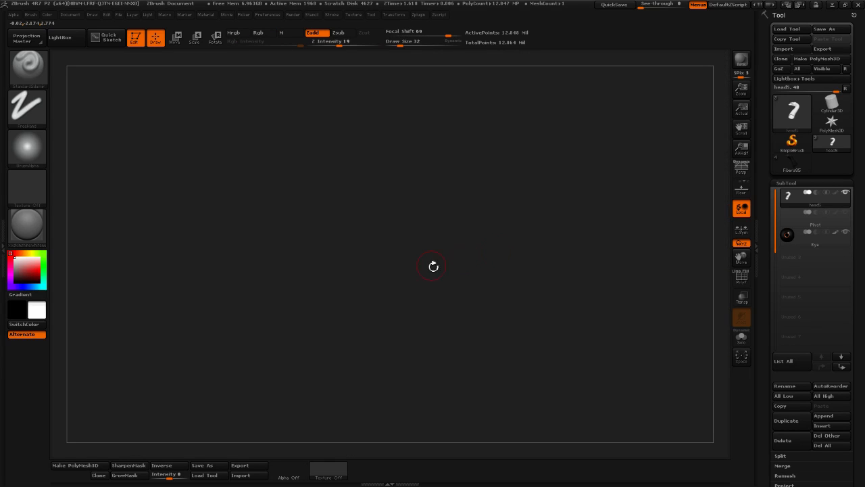
# Sculpt fine marks beside the hooked groove near the tip on the beak's opposite side, smoothing them where needed
pyautogui.moveTo(362, 293)
pyautogui.mouseDown()
pyautogui.moveTo(253, 342)
pyautogui.moveTo(104, 357)
pyautogui.mouseUp()
pyautogui.moveTo(265, 358)
pyautogui.mouseDown()
pyautogui.moveTo(376, 309)
pyautogui.moveTo(583, 271)
pyautogui.moveTo(589, 298)
pyautogui.moveTo(428, 397)
pyautogui.mouseUp()
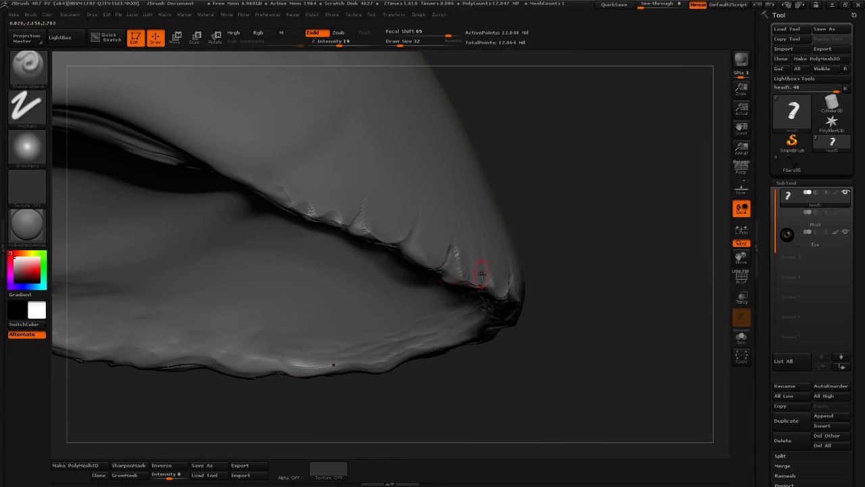
pyautogui.moveTo(613, 251); pyautogui.dragTo(514, 290)
pyautogui.press('shift')
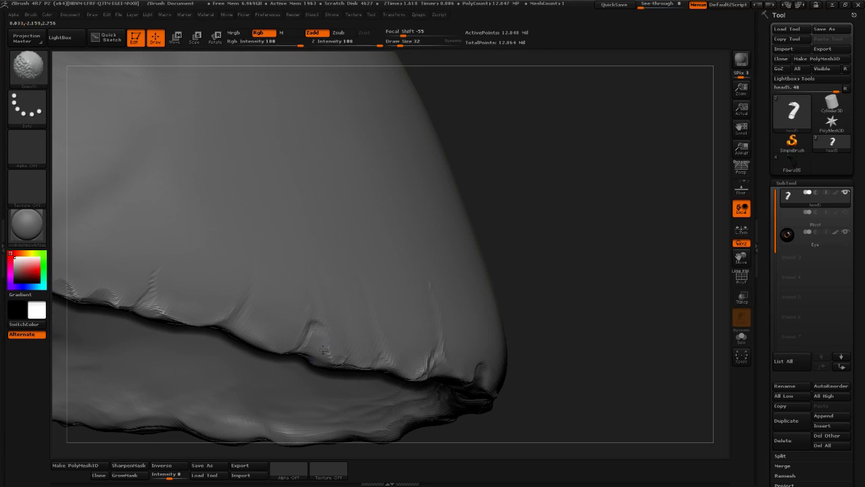
pyautogui.moveTo(323, 349)
pyautogui.keyDown('shift'); pyautogui.mouseDown()
pyautogui.moveTo(317, 328)
pyautogui.moveTo(333, 340)
pyautogui.mouseUp(); pyautogui.keyUp('shift')
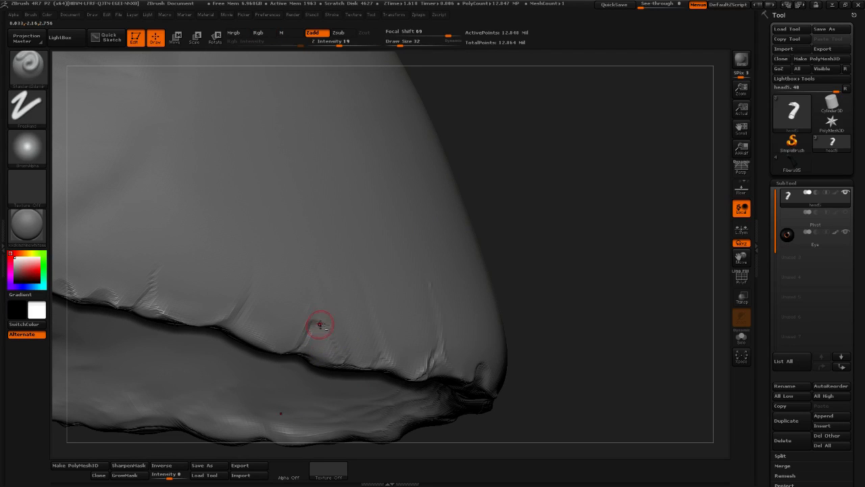
pyautogui.press('shift')
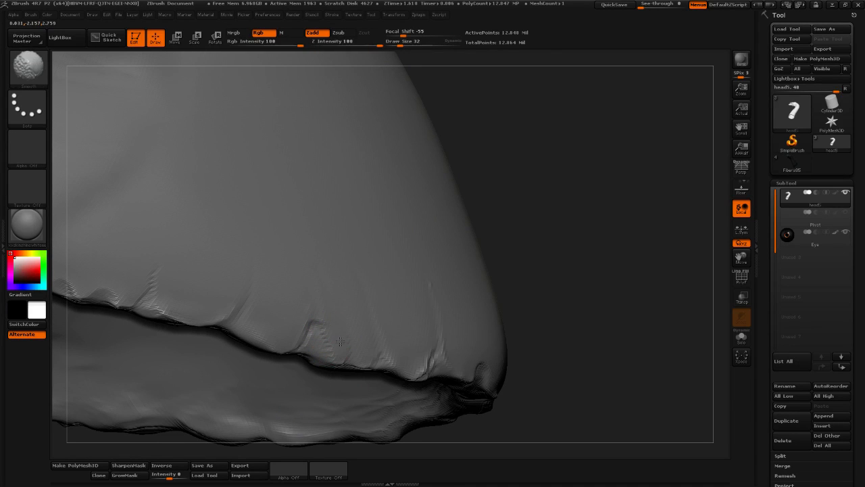
# Carve a small crease beside the next large groove farther back on the beak edge and soften it
pyautogui.moveTo(612, 296); pyautogui.dragTo(602, 253)
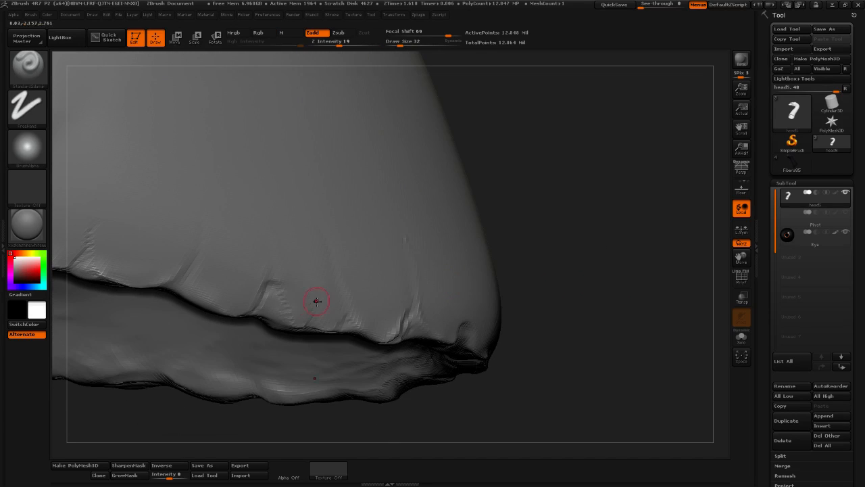
pyautogui.moveTo(277, 299)
pyautogui.keyDown('alt'); pyautogui.mouseDown()
pyautogui.moveTo(278, 287)
pyautogui.moveTo(258, 305)
pyautogui.mouseUp(); pyautogui.keyUp('alt')
pyautogui.moveTo(602, 226)
pyautogui.mouseDown()
pyautogui.moveTo(612, 242)
pyautogui.moveTo(588, 234)
pyautogui.mouseUp()
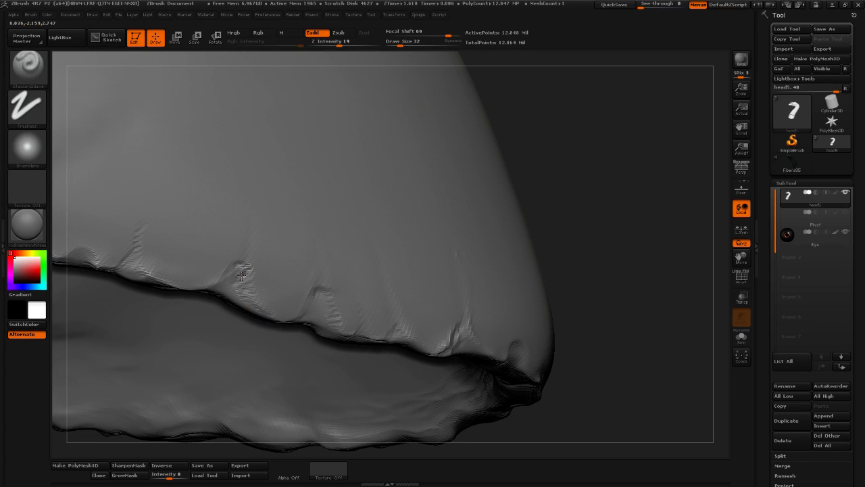
pyautogui.press('shift')
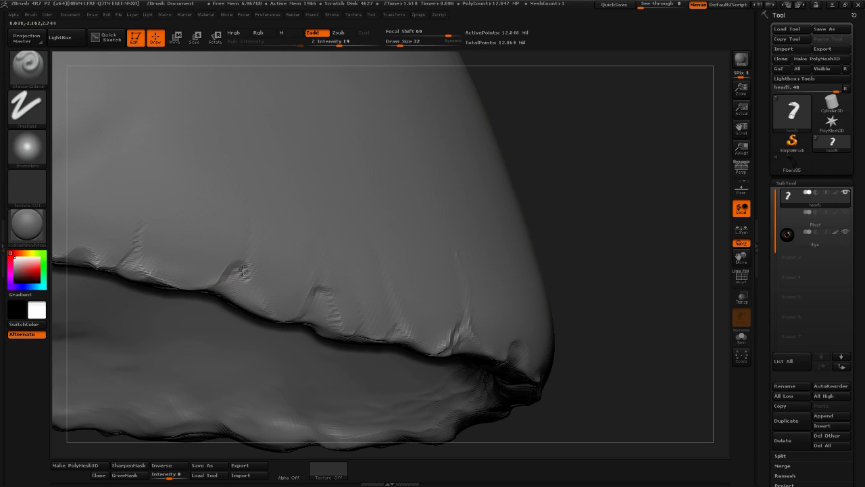
# Carve a fine crease down the front side of the large mid-rim groove and smooth the beak edge toward the next groove
pyautogui.moveTo(248, 276); pyautogui.dragTo(257, 294)
pyautogui.keyDown('shift'); pyautogui.moveTo(259, 303); pyautogui.dragTo(268, 284); pyautogui.keyUp('shift')
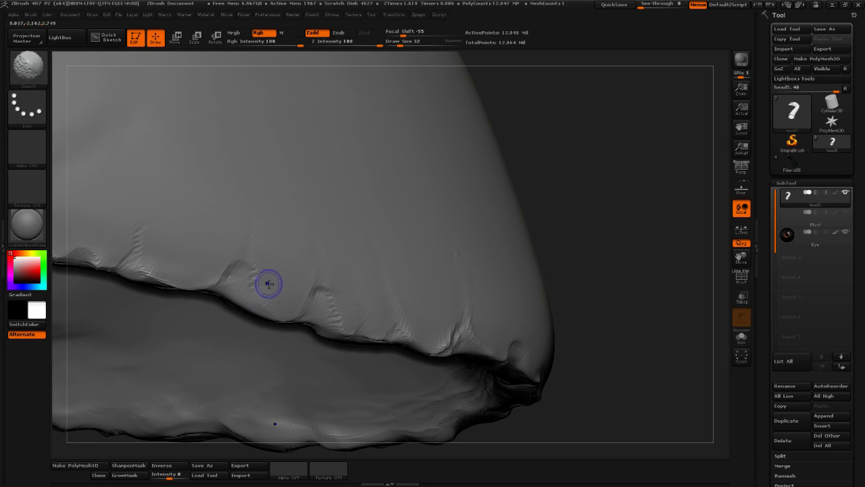
pyautogui.moveTo(568, 269); pyautogui.dragTo(514, 257)
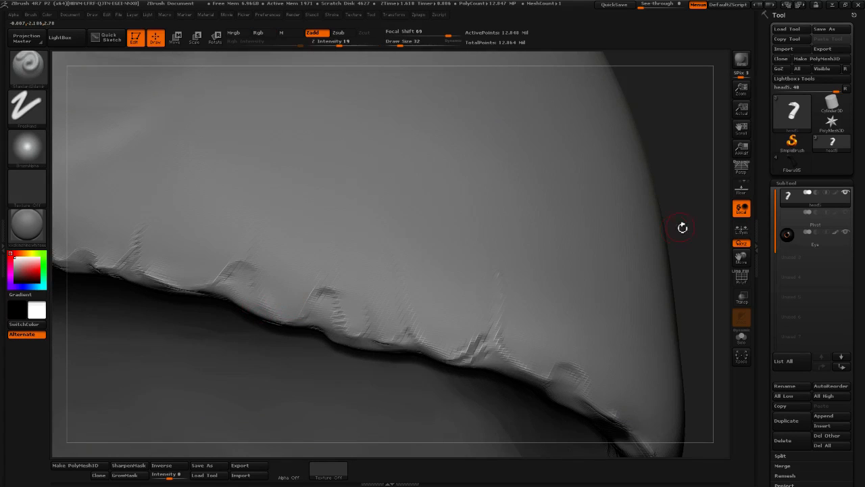
pyautogui.moveTo(682, 228); pyautogui.dragTo(550, 237)
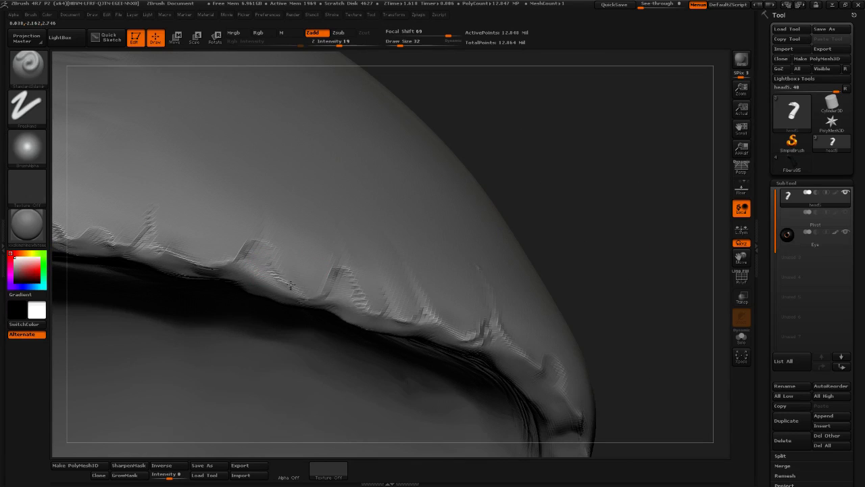
pyautogui.press('shift')
pyautogui.press('shift')
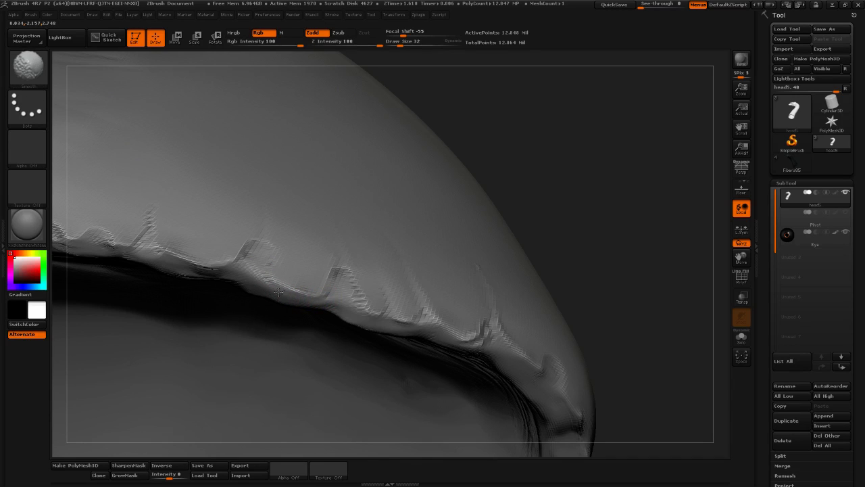
pyautogui.keyDown('shift'); pyautogui.moveTo(278, 292); pyautogui.dragTo(344, 302); pyautogui.keyUp('shift')
pyautogui.moveTo(578, 256); pyautogui.dragTo(561, 255)
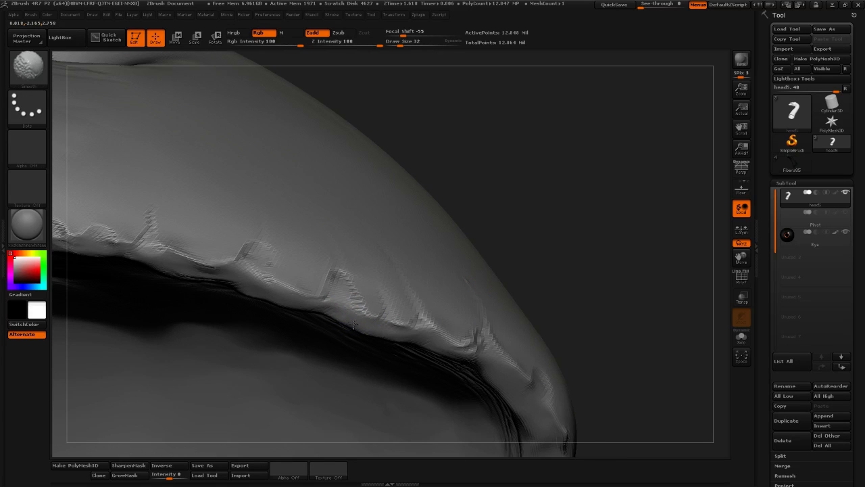
pyautogui.moveTo(324, 307)
pyautogui.keyDown('shift'); pyautogui.mouseDown()
pyautogui.moveTo(336, 301)
pyautogui.moveTo(337, 284)
pyautogui.moveTo(328, 302)
pyautogui.moveTo(302, 299)
pyautogui.mouseUp(); pyautogui.keyUp('shift')
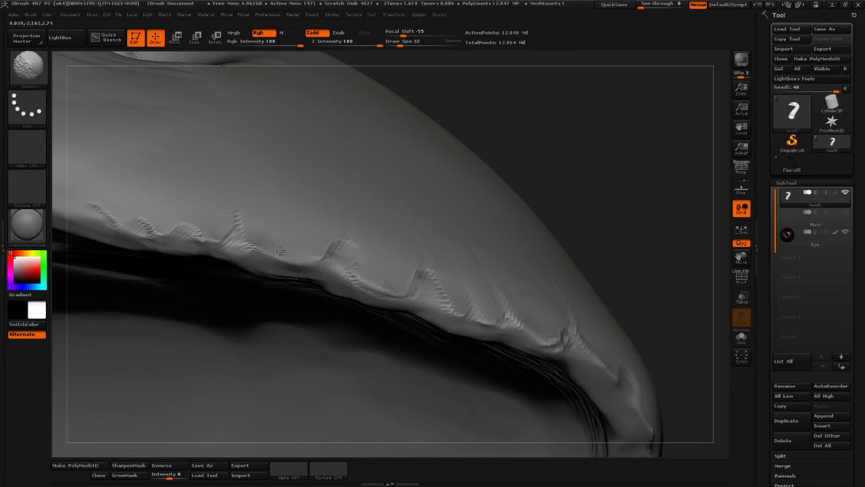
# Sculpt a crease along the upper beak rim between the next two large grooves farther back and smooth its transitions
pyautogui.press('shift')
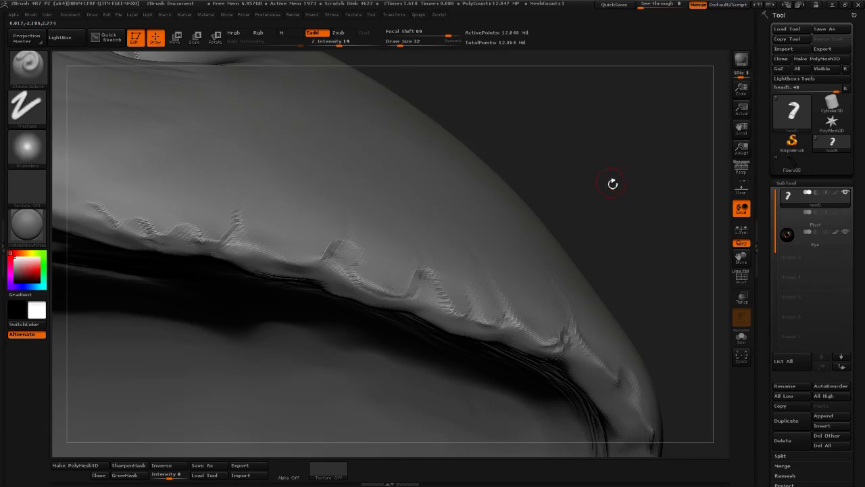
pyautogui.moveTo(613, 184); pyautogui.dragTo(614, 132)
pyautogui.moveTo(699, 162); pyautogui.dragTo(662, 210)
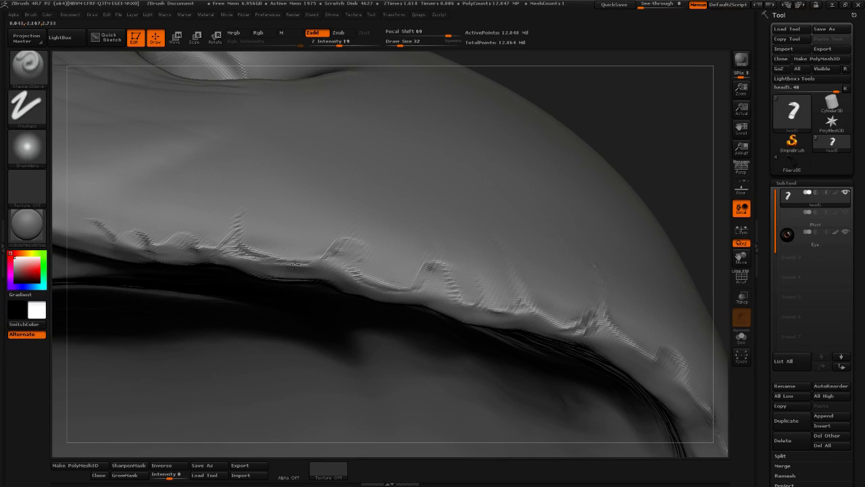
pyautogui.press('shift')
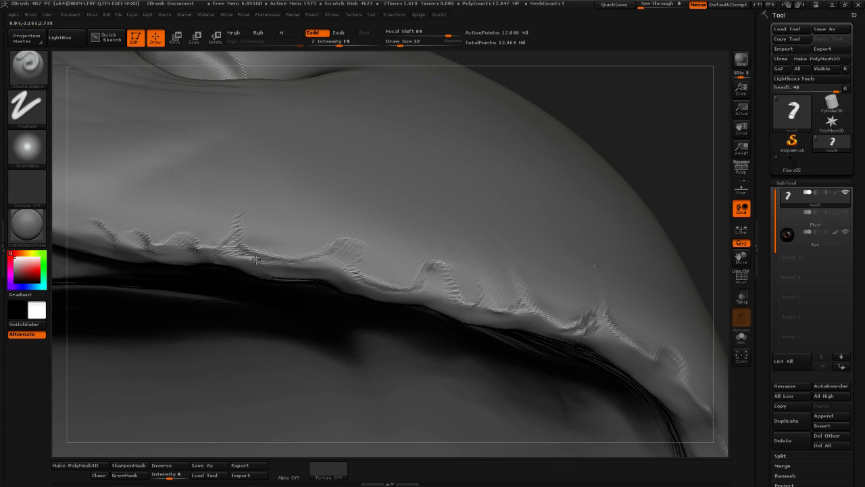
pyautogui.keyDown('shift'); pyautogui.moveTo(332, 251); pyautogui.dragTo(291, 262); pyautogui.keyUp('shift')
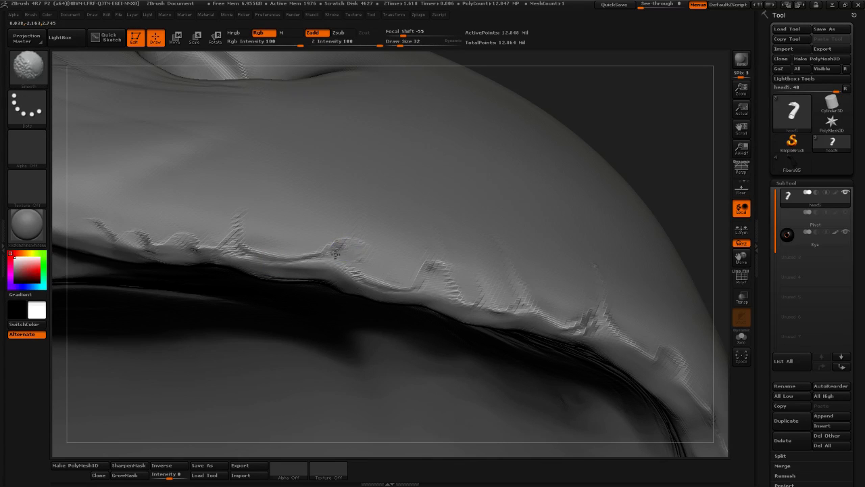
pyautogui.keyDown('shift'); pyautogui.moveTo(341, 250); pyautogui.dragTo(316, 255); pyautogui.keyUp('shift')
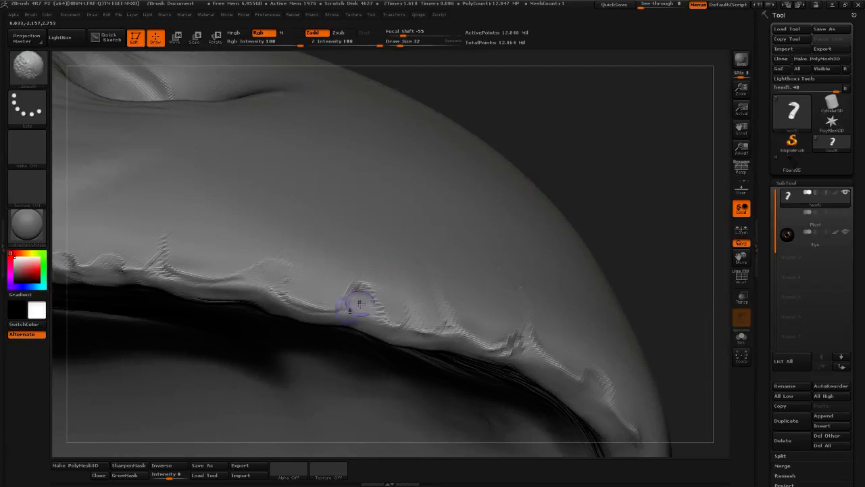
pyautogui.moveTo(360, 305)
pyautogui.keyDown('shift'); pyautogui.mouseDown()
pyautogui.moveTo(313, 310)
pyautogui.moveTo(277, 299)
pyautogui.mouseUp(); pyautogui.keyUp('shift')
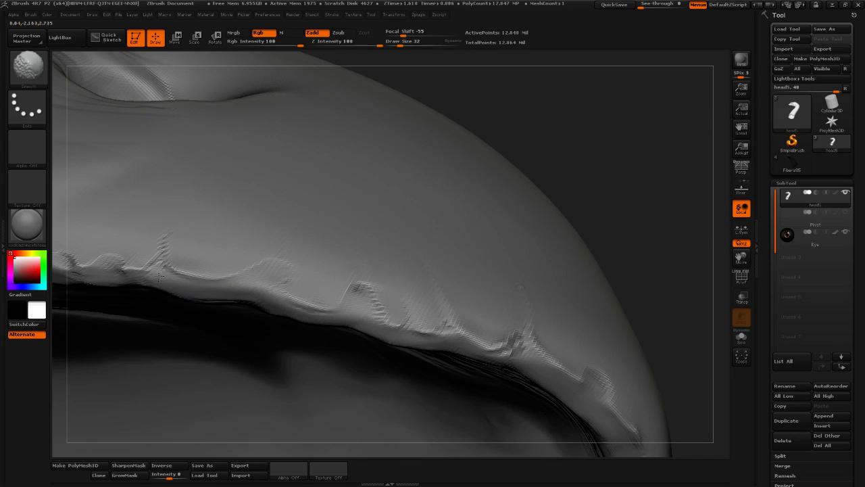
# Smooth away the ridged hooked groove midway along the front rim and resculpt it as a softer curved crease
pyautogui.moveTo(603, 141)
pyautogui.mouseDown()
pyautogui.moveTo(629, 142)
pyautogui.moveTo(587, 143)
pyautogui.mouseUp()
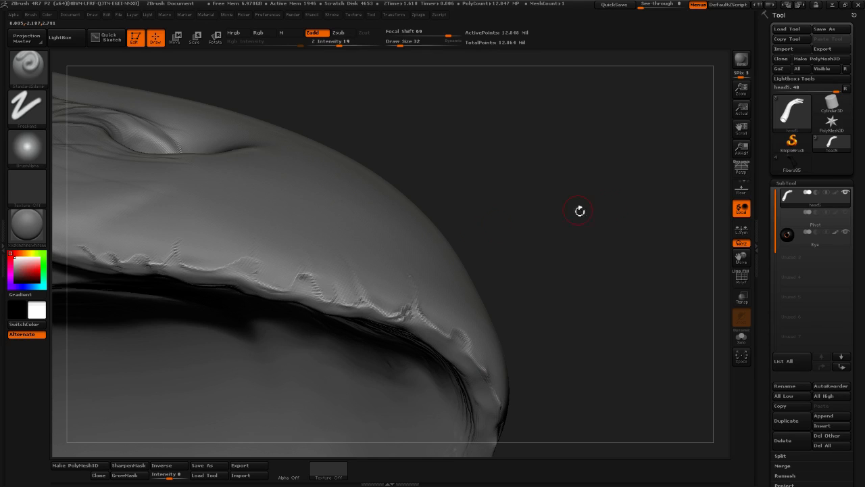
pyautogui.moveTo(795, 216)
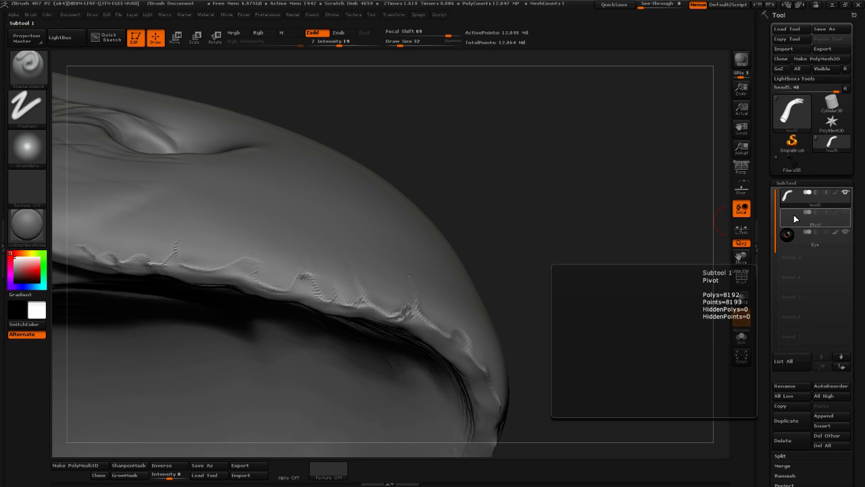
pyautogui.moveTo(558, 245); pyautogui.dragTo(475, 226)
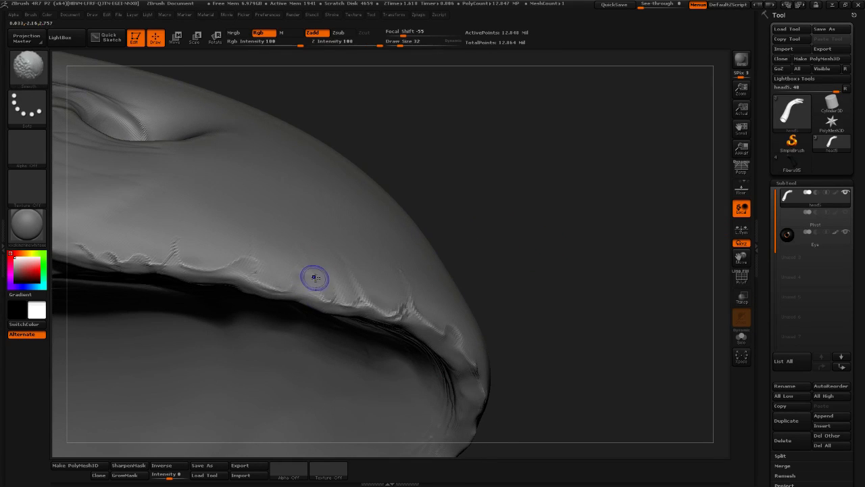
pyautogui.hotkey('shift', 'd')
pyautogui.press('d')
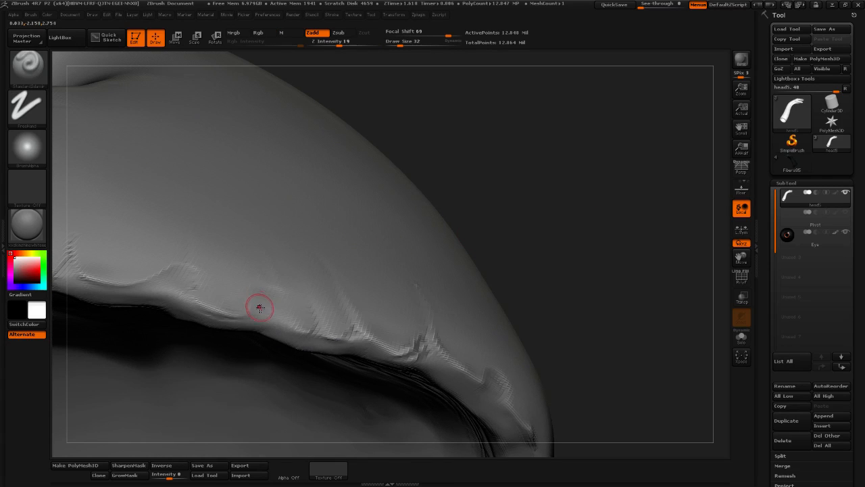
pyautogui.press('shift')
pyautogui.press('shift')
pyautogui.press('shift')
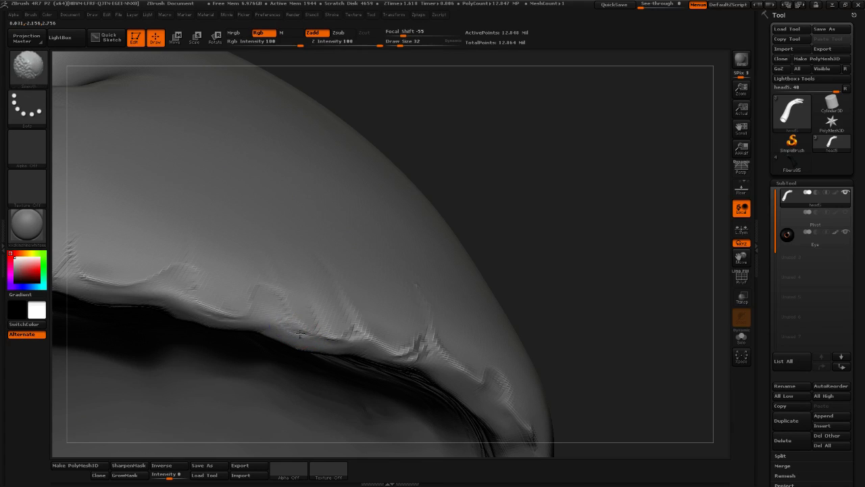
pyautogui.press('shift')
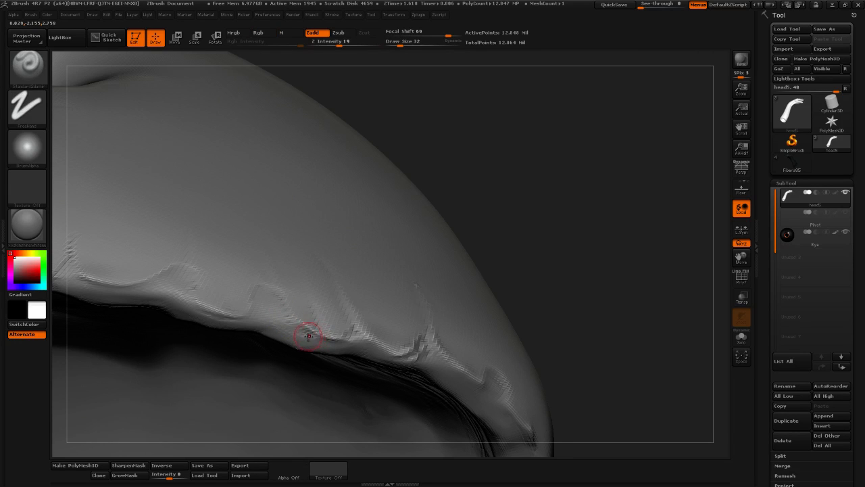
pyautogui.press('shift')
# Smooth down the tall vertical groove behind the beak tip, softening its upper end and sides
pyautogui.moveTo(660, 242)
pyautogui.keyDown('alt'); pyautogui.mouseDown()
pyautogui.moveTo(626, 242)
pyautogui.moveTo(645, 314)
pyautogui.mouseUp(); pyautogui.keyUp('alt')
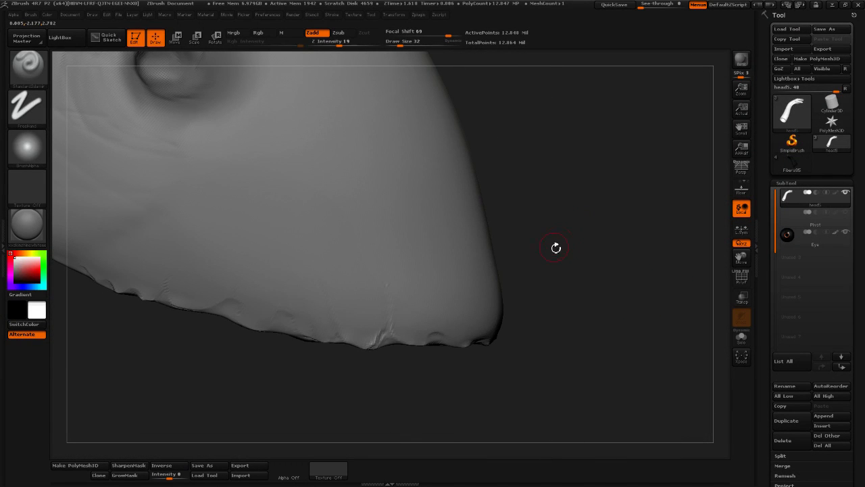
pyautogui.moveTo(590, 235)
pyautogui.mouseDown()
pyautogui.moveTo(597, 234)
pyautogui.moveTo(390, 261)
pyautogui.mouseUp()
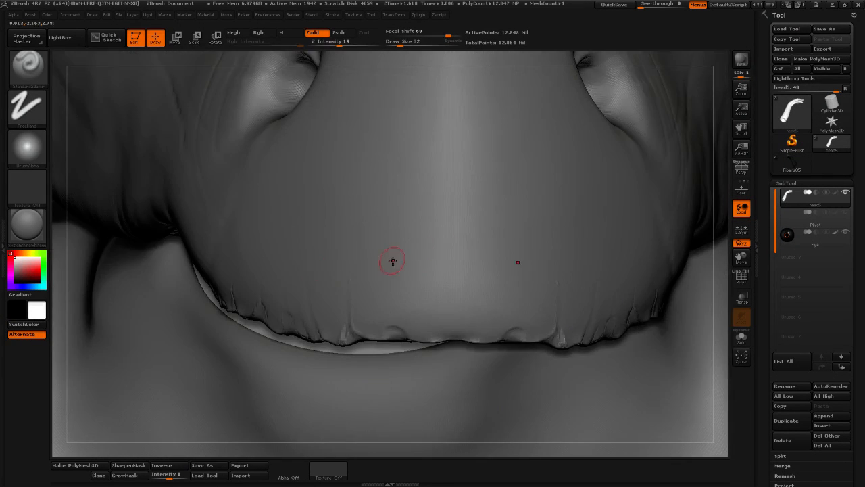
pyautogui.moveTo(724, 215); pyautogui.dragTo(553, 215)
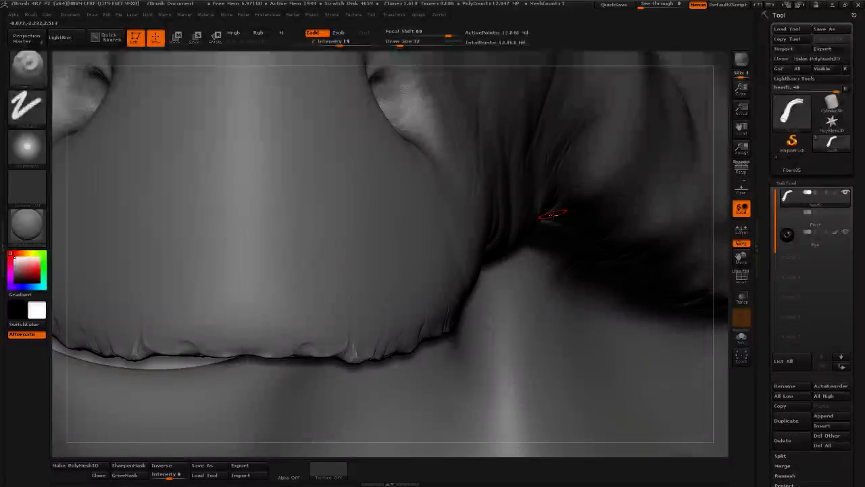
pyautogui.moveTo(731, 207)
pyautogui.mouseDown()
pyautogui.moveTo(440, 257)
pyautogui.moveTo(409, 292)
pyautogui.mouseUp()
pyautogui.moveTo(572, 276)
pyautogui.mouseDown()
pyautogui.moveTo(560, 263)
pyautogui.moveTo(582, 270)
pyautogui.mouseUp()
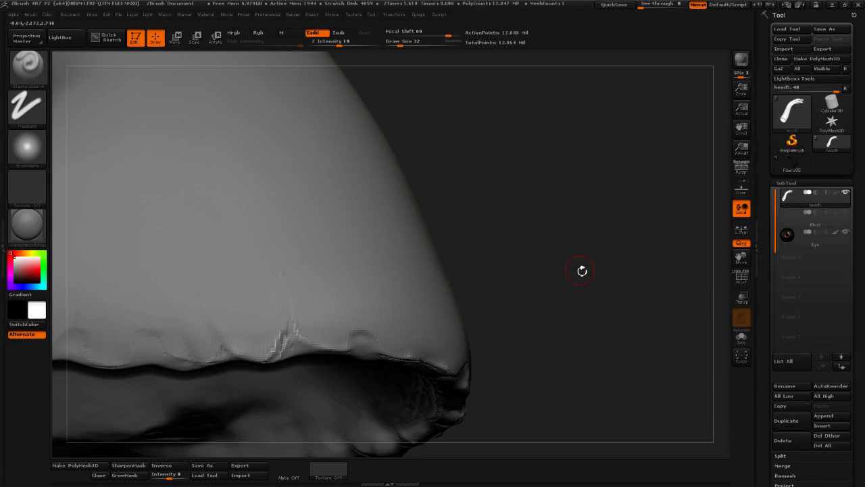
pyautogui.moveTo(546, 292)
pyautogui.mouseDown()
pyautogui.moveTo(521, 307)
pyautogui.moveTo(593, 257)
pyautogui.moveTo(563, 249)
pyautogui.mouseUp()
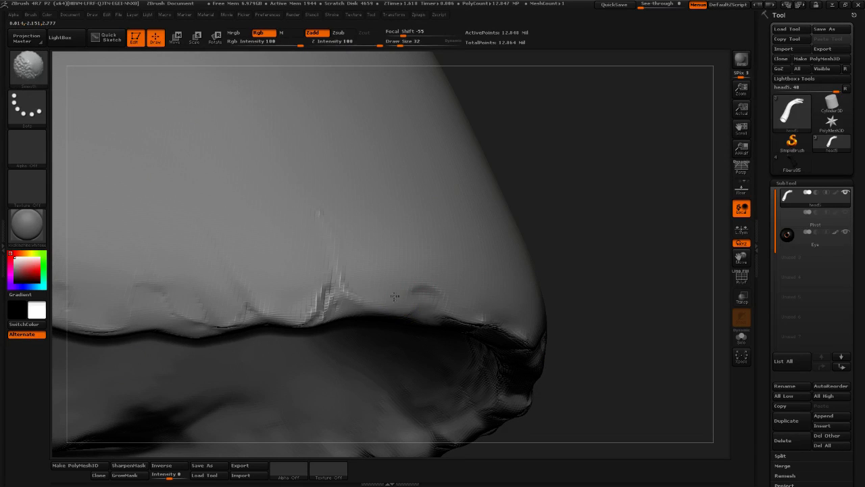
pyautogui.moveTo(357, 275)
pyautogui.keyDown('shift'); pyautogui.mouseDown()
pyautogui.moveTo(298, 293)
pyautogui.moveTo(315, 294)
pyautogui.moveTo(301, 309)
pyautogui.mouseUp(); pyautogui.keyUp('shift')
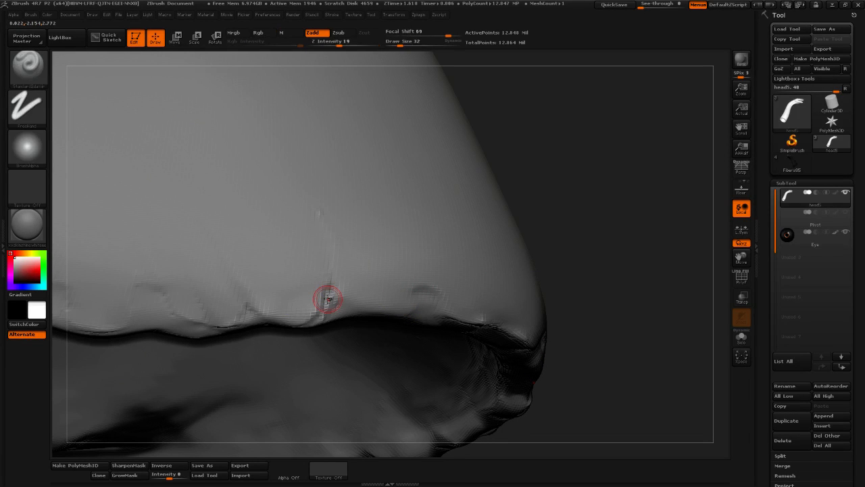
pyautogui.keyDown('alt'); pyautogui.moveTo(590, 216); pyautogui.dragTo(587, 247); pyautogui.keyUp('alt')
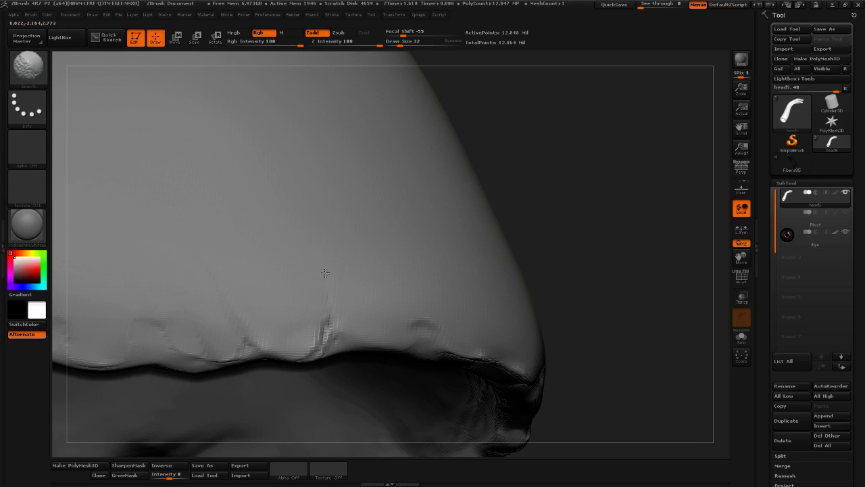
pyautogui.moveTo(587, 238); pyautogui.dragTo(267, 275)
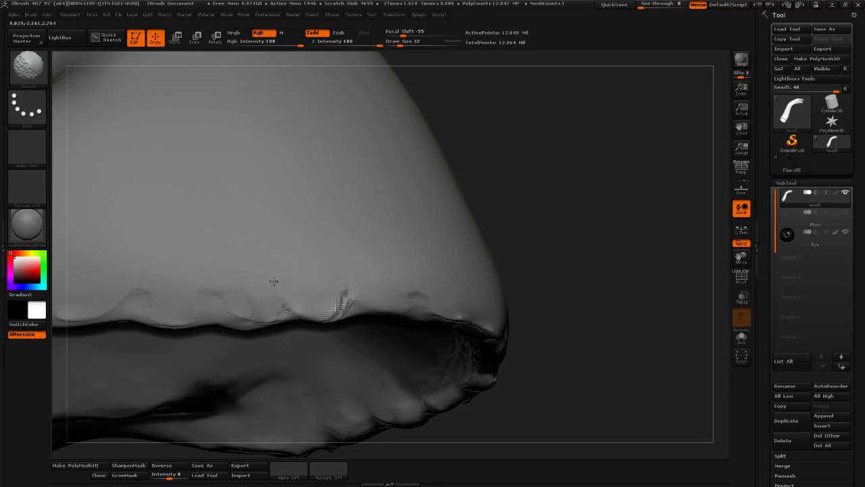
# Examine the grooves and creases along the upper beak rim from the mouth corner to the tip
pyautogui.moveTo(544, 175)
pyautogui.keyDown('alt'); pyautogui.mouseDown()
pyautogui.moveTo(604, 162)
pyautogui.moveTo(597, 150)
pyautogui.mouseUp(); pyautogui.keyUp('alt')
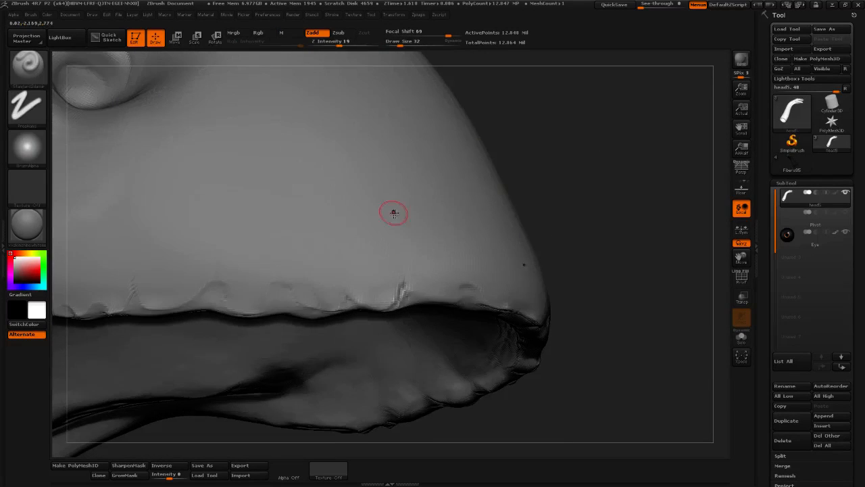
pyautogui.keyDown('alt'); pyautogui.moveTo(535, 172); pyautogui.dragTo(451, 213); pyautogui.keyUp('alt')
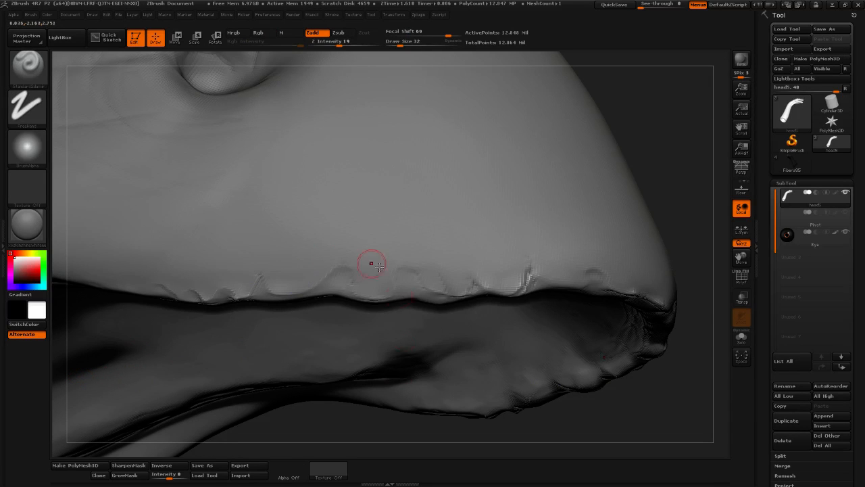
pyautogui.keyDown('alt'); pyautogui.moveTo(655, 157); pyautogui.dragTo(689, 122); pyautogui.keyUp('alt')
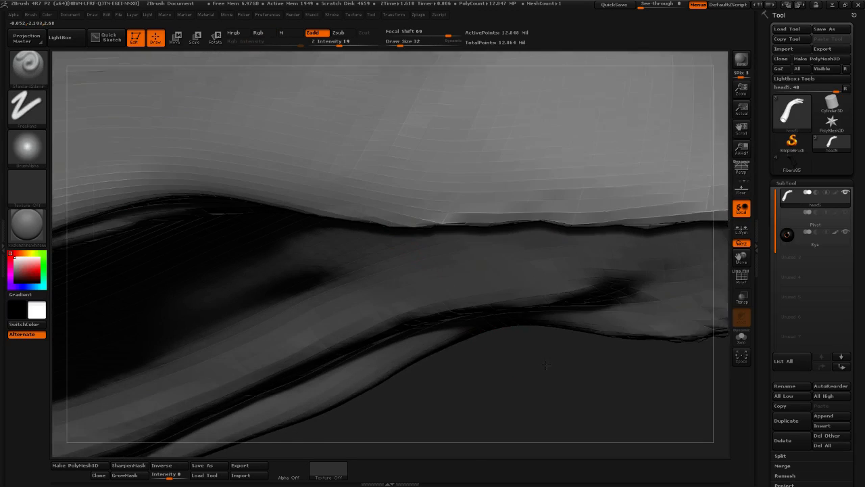
pyautogui.moveTo(546, 365)
pyautogui.keyDown('alt'); pyautogui.mouseDown()
pyautogui.moveTo(555, 378)
pyautogui.moveTo(537, 407)
pyautogui.mouseUp(); pyautogui.keyUp('alt')
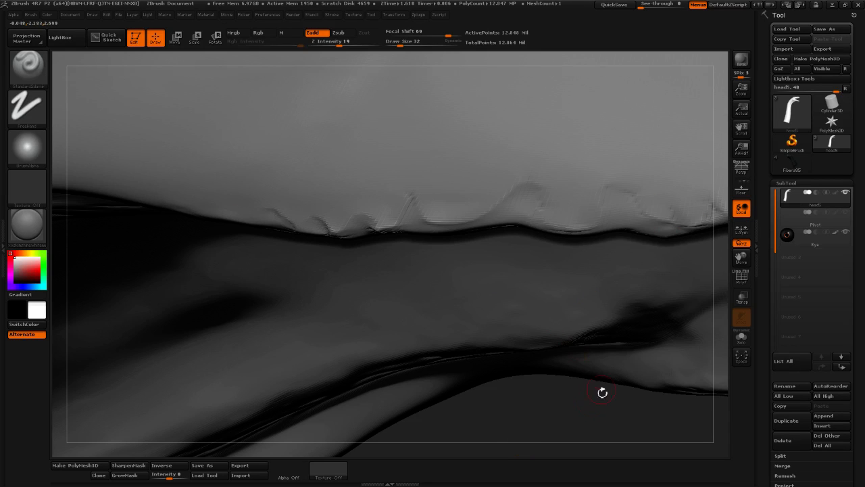
pyautogui.moveTo(603, 392); pyautogui.dragTo(521, 313)
pyautogui.moveTo(662, 405); pyautogui.dragTo(480, 290)
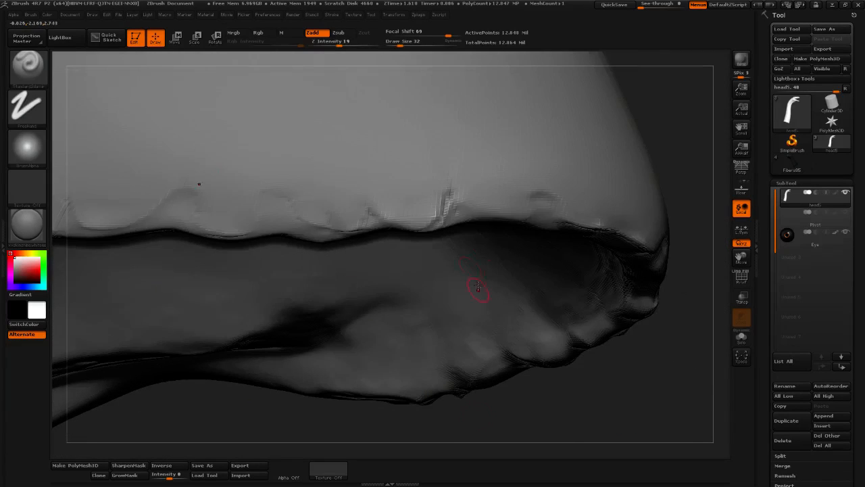
pyautogui.moveTo(690, 162); pyautogui.dragTo(369, 228)
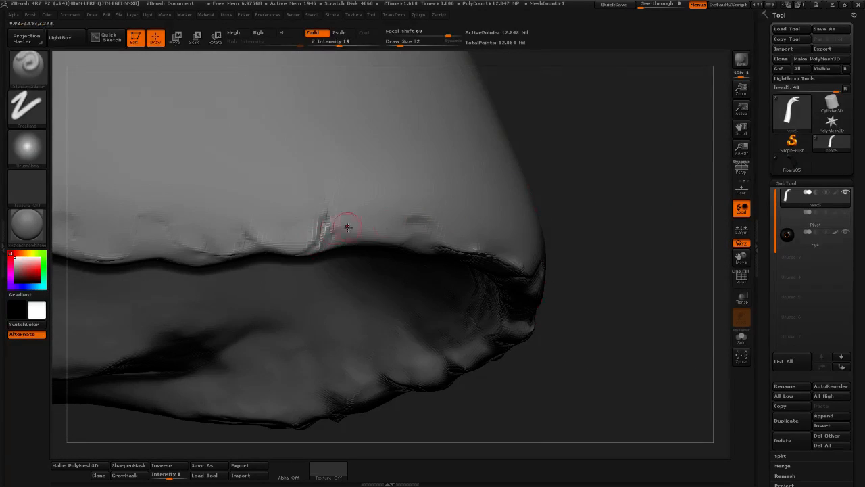
# Smooth out the remains of the tall groove behind the beak tip and sculpt a small rounded hook in its place
pyautogui.moveTo(629, 297)
pyautogui.mouseDown()
pyautogui.moveTo(534, 237)
pyautogui.moveTo(423, 213)
pyautogui.mouseUp()
pyautogui.keyDown('shift'); pyautogui.moveTo(310, 242); pyautogui.dragTo(298, 245); pyautogui.keyUp('shift')
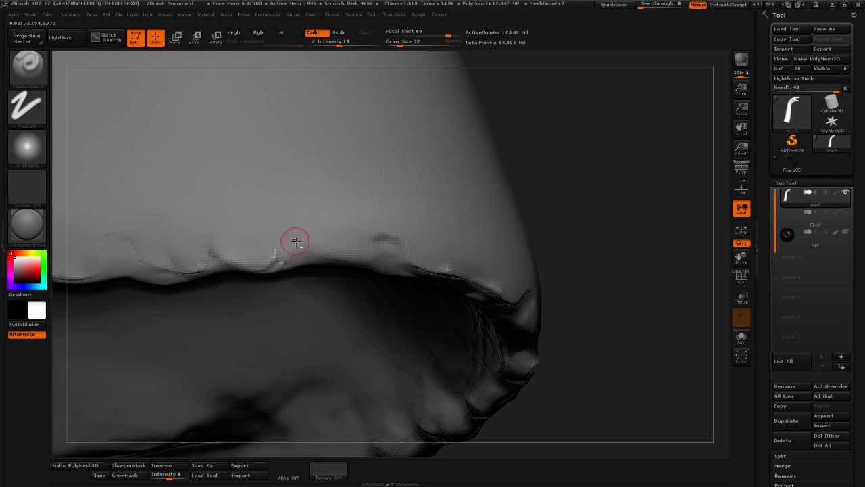
pyautogui.moveTo(311, 241)
pyautogui.keyDown('shift'); pyautogui.mouseDown()
pyautogui.moveTo(298, 239)
pyautogui.moveTo(308, 236)
pyautogui.mouseUp(); pyautogui.keyUp('shift')
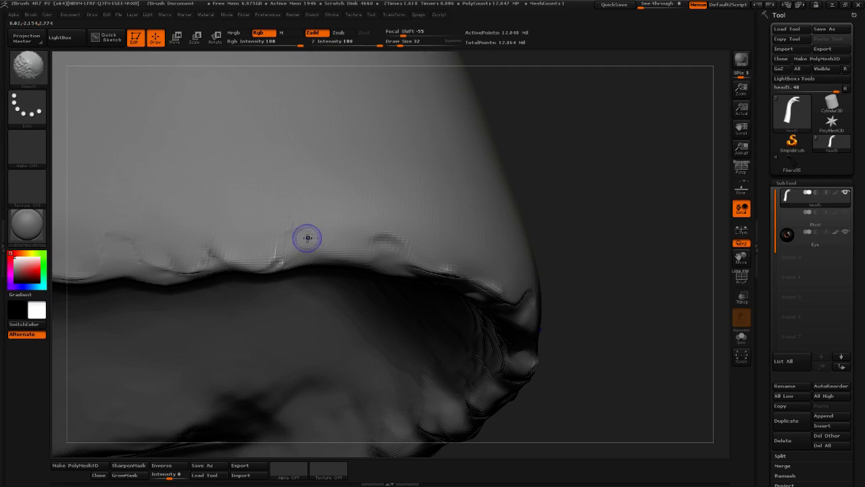
pyautogui.moveTo(555, 224); pyautogui.dragTo(605, 196)
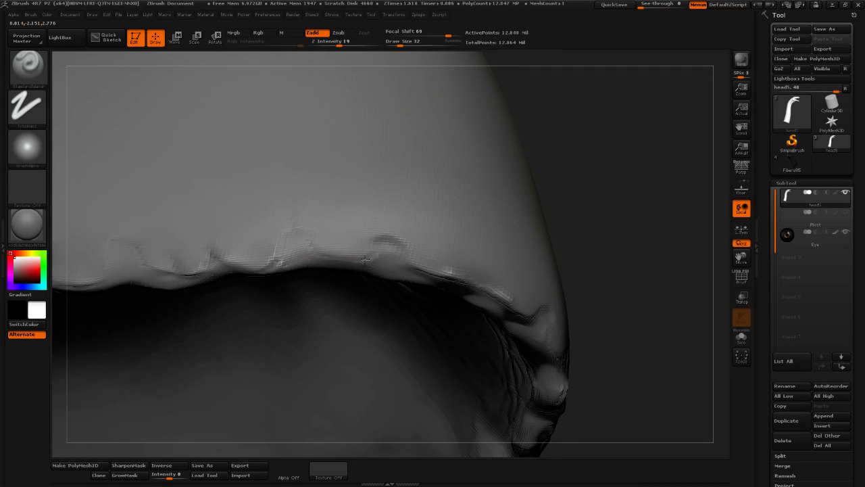
# Smooth the small raised hooks and their stepped edges along the front rim of the upper beak
pyautogui.keyDown('shift'); pyautogui.moveTo(372, 260); pyautogui.dragTo(383, 253); pyautogui.keyUp('shift')
pyautogui.moveTo(647, 209); pyautogui.dragTo(406, 234)
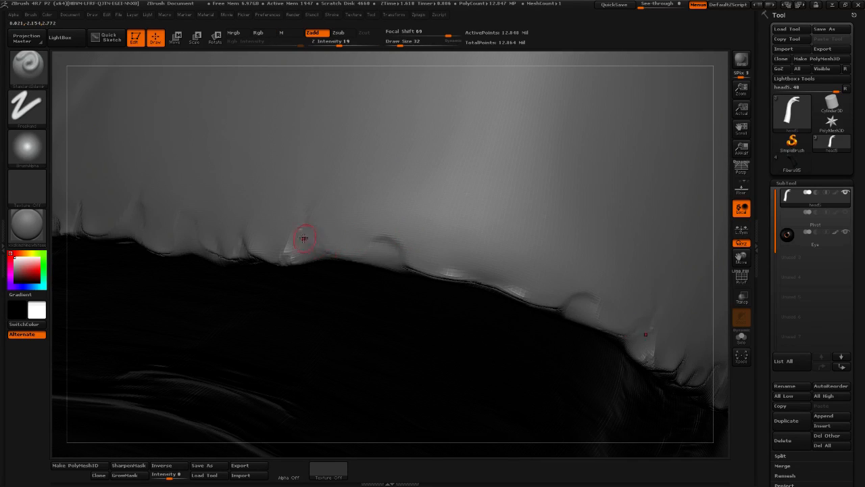
pyautogui.press('shift')
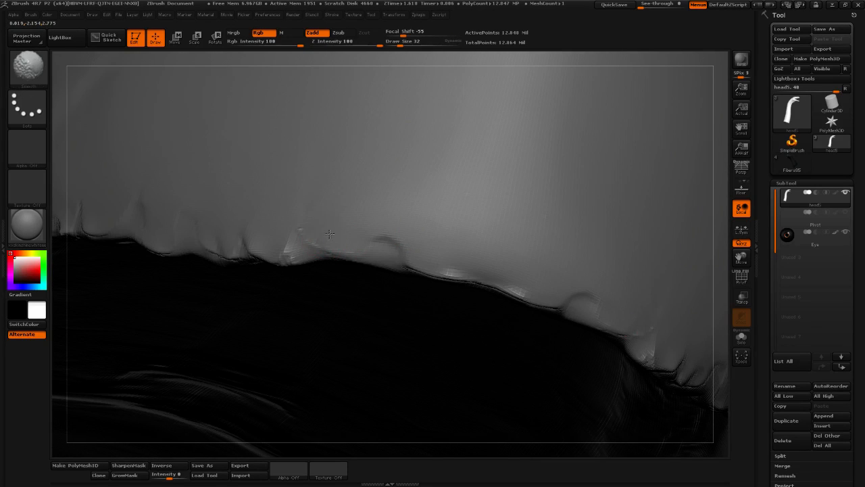
pyautogui.moveTo(689, 218)
pyautogui.mouseDown()
pyautogui.moveTo(595, 209)
pyautogui.moveTo(678, 227)
pyautogui.moveTo(588, 196)
pyautogui.moveTo(603, 173)
pyautogui.moveTo(474, 224)
pyautogui.moveTo(290, 274)
pyautogui.mouseUp()
pyautogui.press('shift')
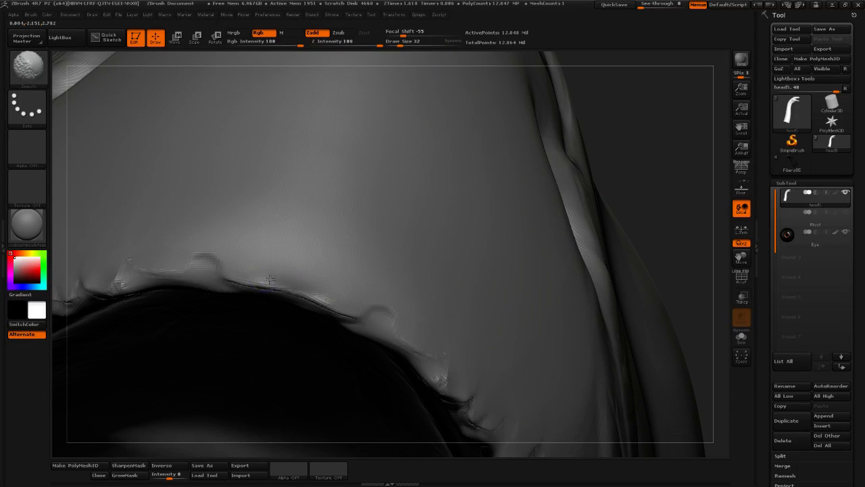
pyautogui.moveTo(653, 197); pyautogui.dragTo(515, 215)
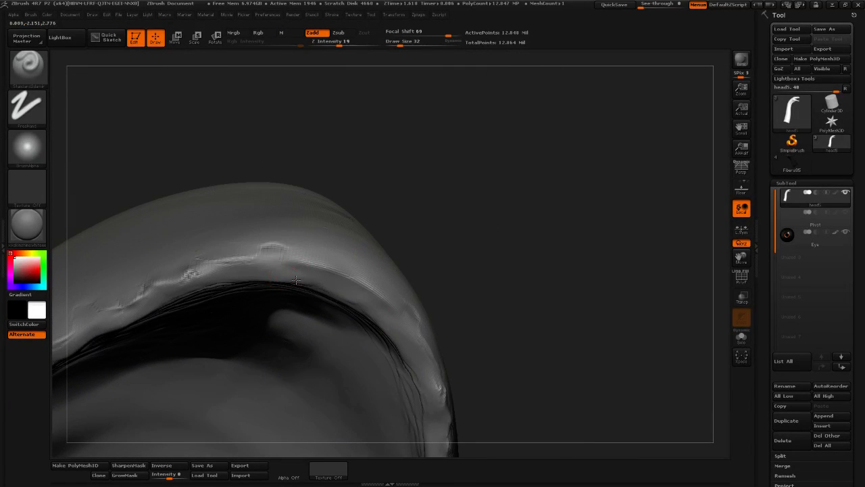
pyautogui.press('shift')
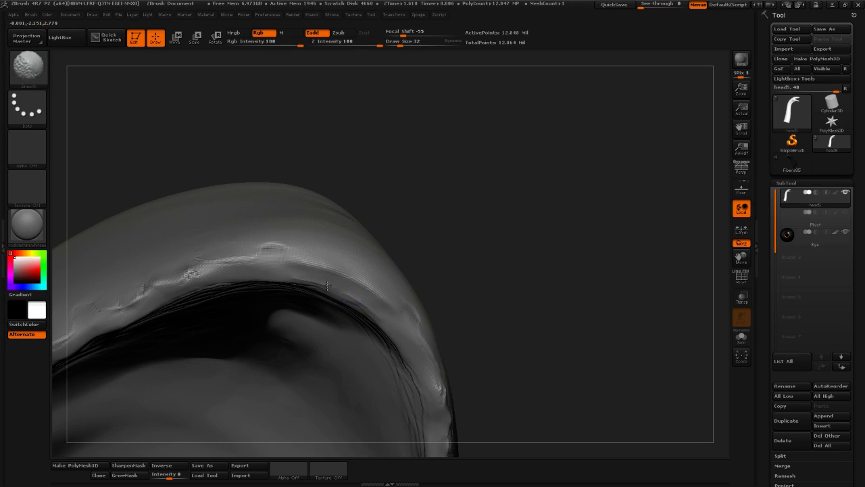
# Soften the square-edged bump in the middle of the front rim, blending it into the surface above
pyautogui.moveTo(521, 263); pyautogui.dragTo(475, 261)
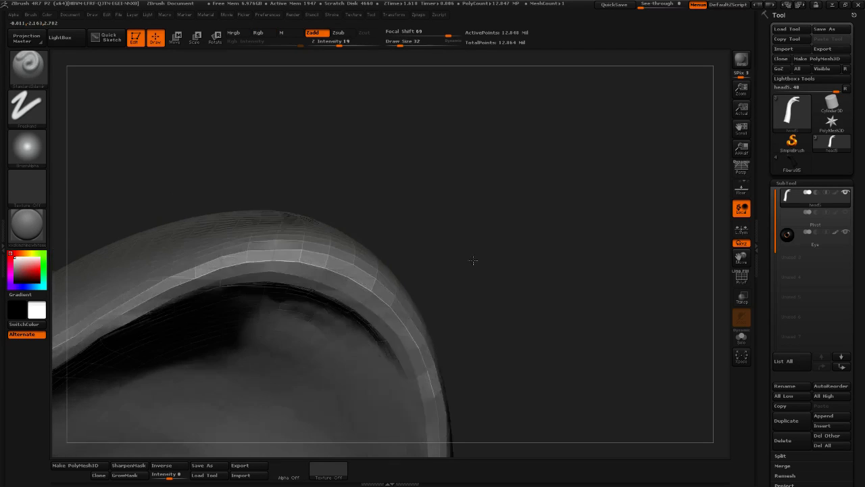
pyautogui.moveTo(545, 244); pyautogui.dragTo(490, 233)
pyautogui.moveTo(349, 267)
pyautogui.keyDown('shift'); pyautogui.mouseDown()
pyautogui.moveTo(291, 261)
pyautogui.moveTo(313, 237)
pyautogui.mouseUp(); pyautogui.keyUp('shift')
pyautogui.moveTo(450, 228); pyautogui.dragTo(538, 240)
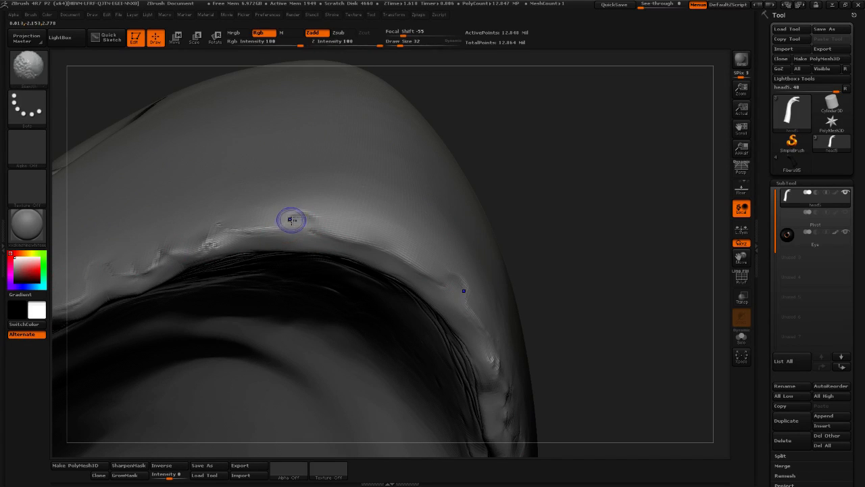
pyautogui.keyDown('shift'); pyautogui.moveTo(289, 218); pyautogui.dragTo(309, 216); pyautogui.keyUp('shift')
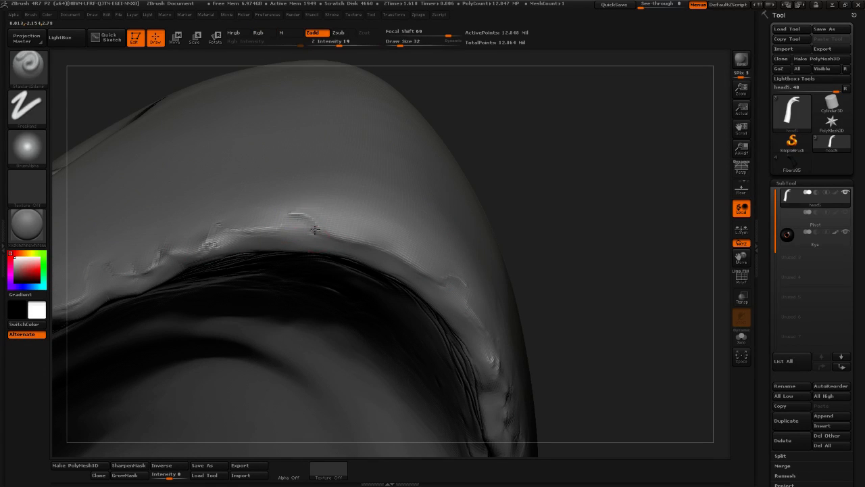
pyautogui.moveTo(615, 187)
pyautogui.mouseDown()
pyautogui.moveTo(588, 233)
pyautogui.moveTo(448, 222)
pyautogui.moveTo(578, 265)
pyautogui.moveTo(514, 288)
pyautogui.moveTo(561, 325)
pyautogui.moveTo(352, 319)
pyautogui.moveTo(422, 299)
pyautogui.moveTo(397, 280)
pyautogui.moveTo(418, 286)
pyautogui.moveTo(432, 275)
pyautogui.mouseUp()
pyautogui.press('shift')
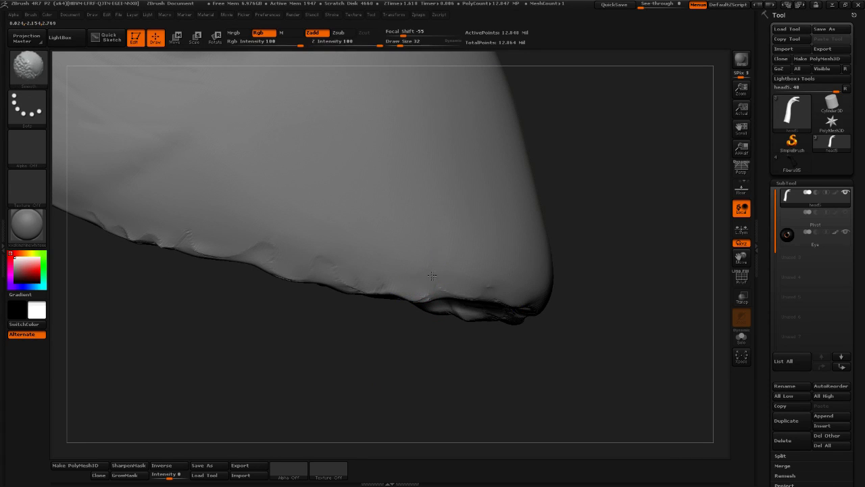
# Smooth the jagged, stepped ridges along the side rim of the beak between the mouth corner and the tip
pyautogui.moveTo(371, 371)
pyautogui.mouseDown()
pyautogui.moveTo(396, 363)
pyautogui.moveTo(367, 363)
pyautogui.moveTo(400, 343)
pyautogui.moveTo(343, 282)
pyautogui.mouseUp()
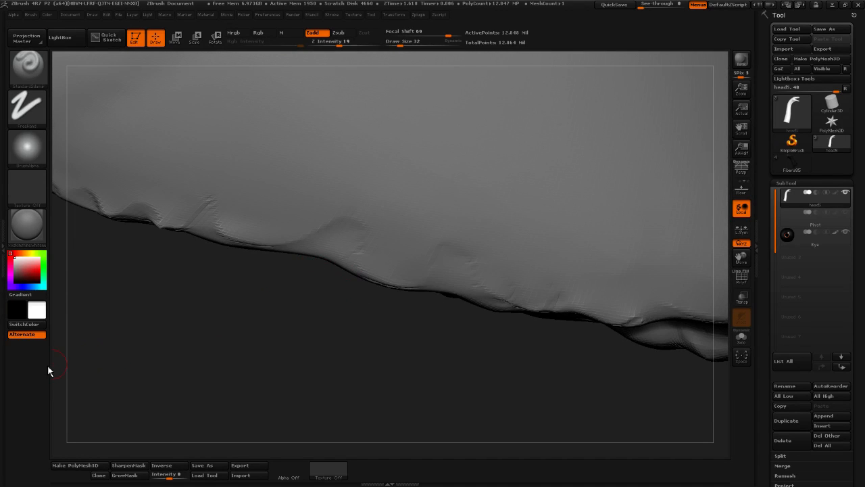
pyautogui.moveTo(312, 344); pyautogui.dragTo(419, 289)
pyautogui.moveTo(163, 437); pyautogui.dragTo(499, 236)
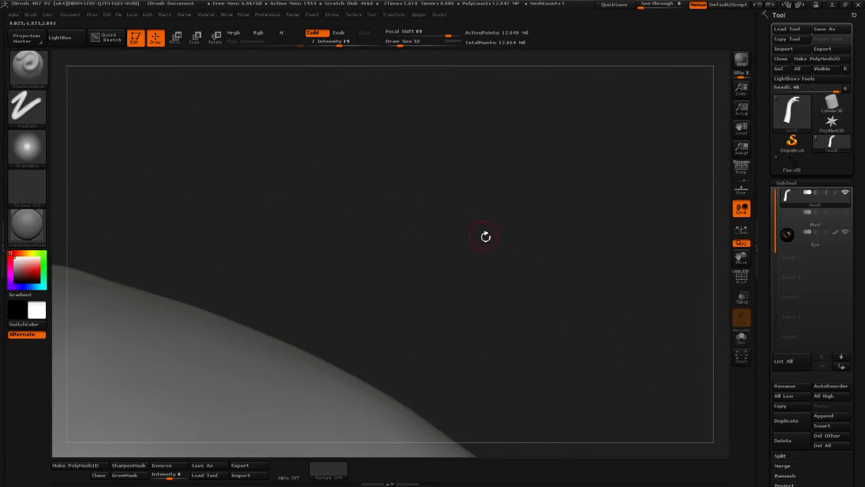
pyautogui.moveTo(463, 282); pyautogui.dragTo(530, 224)
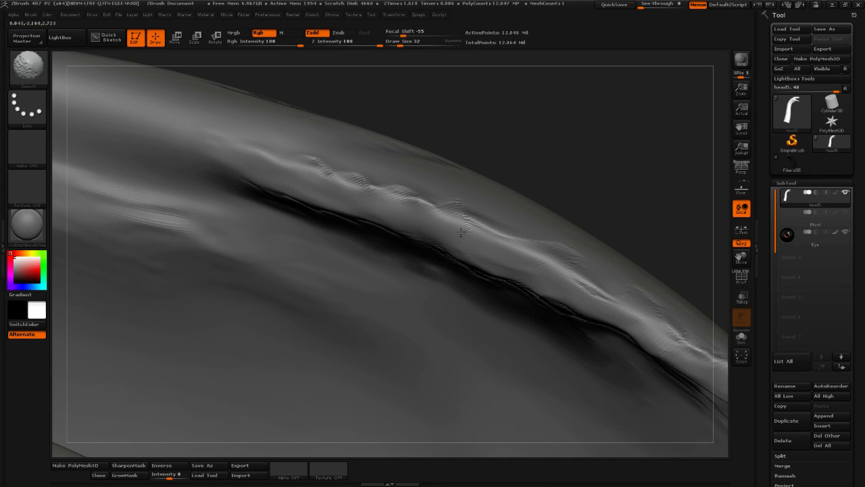
pyautogui.keyDown('shift'); pyautogui.moveTo(451, 238); pyautogui.dragTo(463, 215); pyautogui.keyUp('shift')
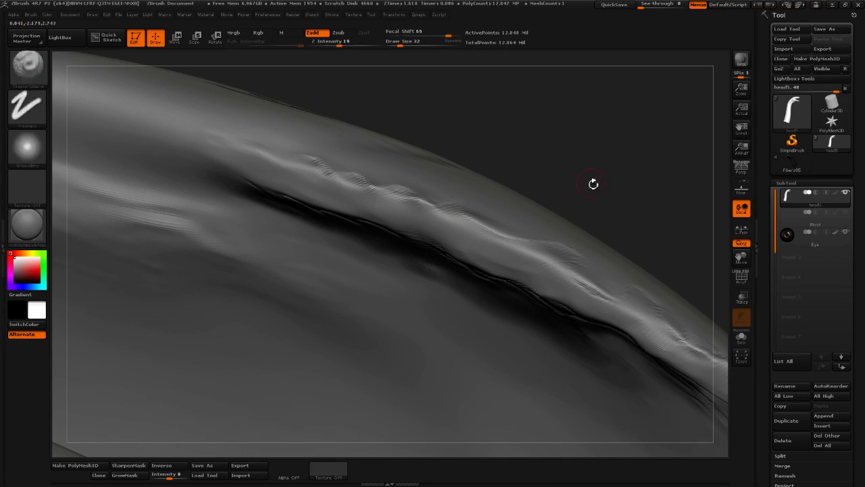
pyautogui.moveTo(593, 184); pyautogui.dragTo(633, 178)
pyautogui.keyDown('shift'); pyautogui.moveTo(452, 216); pyautogui.dragTo(438, 203); pyautogui.keyUp('shift')
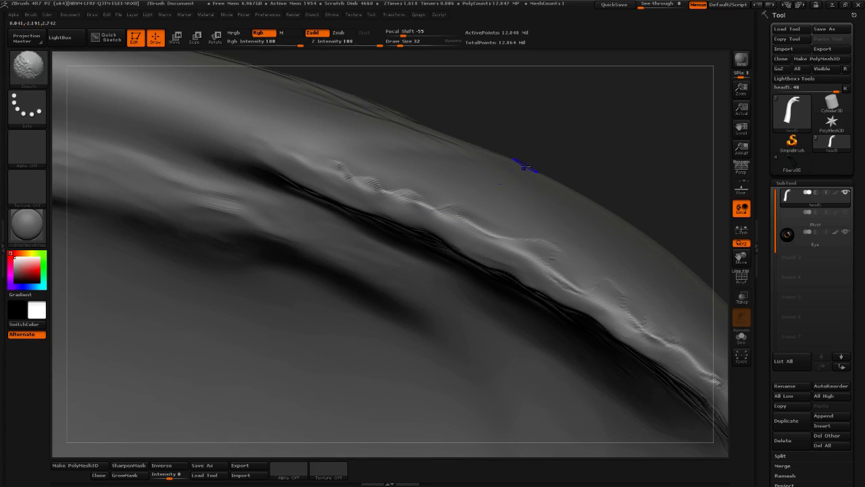
pyautogui.moveTo(524, 166)
pyautogui.mouseDown()
pyautogui.moveTo(417, 204)
pyautogui.moveTo(453, 210)
pyautogui.moveTo(440, 204)
pyautogui.mouseUp()
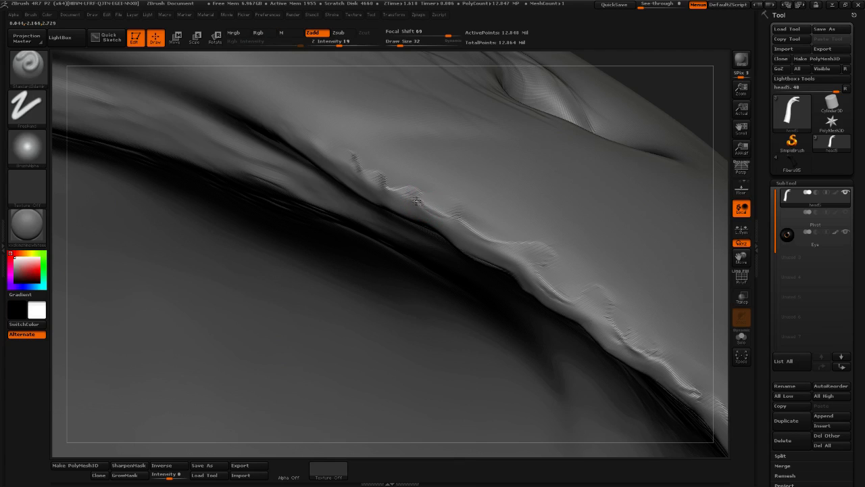
pyautogui.press('shift')
pyautogui.press('shift')
pyautogui.moveTo(676, 93)
pyautogui.mouseDown()
pyautogui.moveTo(604, 106)
pyautogui.moveTo(665, 99)
pyautogui.mouseUp()
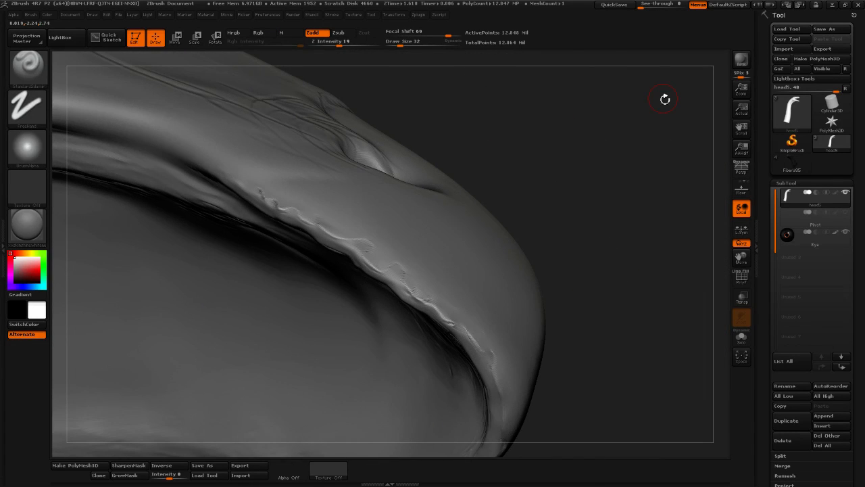
# Sculpt a curved crease behind the nostril, joining it to the furrow above, and soften the surrounding strokes
pyautogui.moveTo(542, 202); pyautogui.dragTo(467, 229)
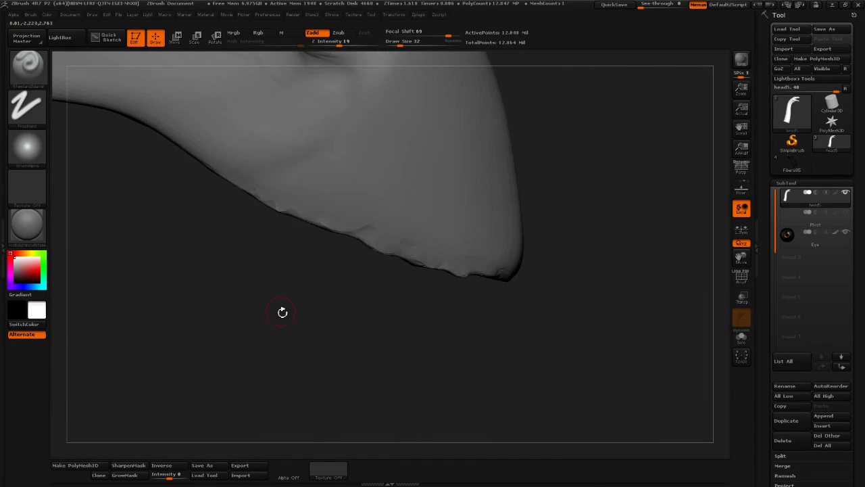
pyautogui.keyDown('alt'); pyautogui.moveTo(182, 283); pyautogui.dragTo(216, 410); pyautogui.keyUp('alt')
pyautogui.moveTo(603, 134); pyautogui.dragTo(584, 153)
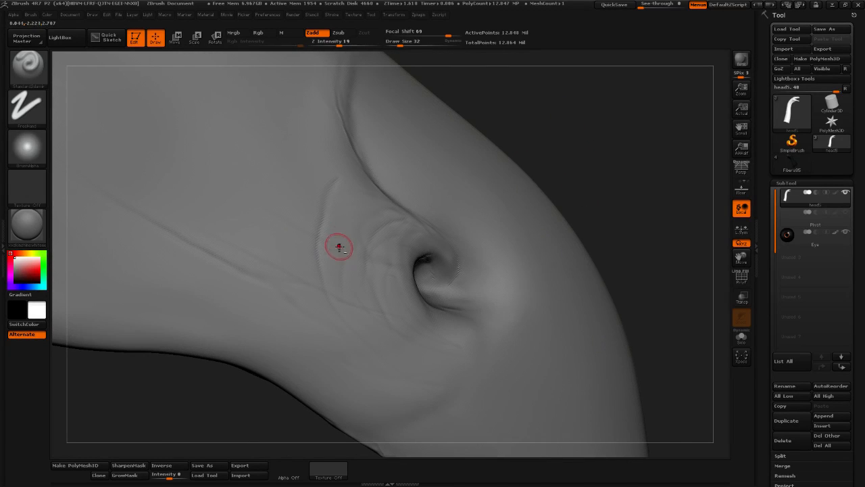
pyautogui.moveTo(537, 120); pyautogui.dragTo(623, 124)
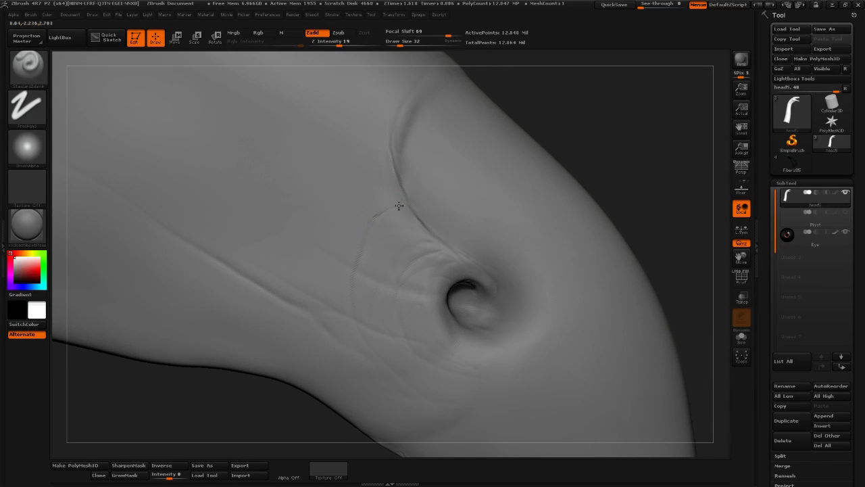
pyautogui.keyDown('alt'); pyautogui.moveTo(474, 187); pyautogui.dragTo(480, 167, button='right'); pyautogui.keyUp('alt')
pyautogui.keyDown('shift'); pyautogui.moveTo(409, 185); pyautogui.dragTo(360, 226); pyautogui.keyUp('shift')
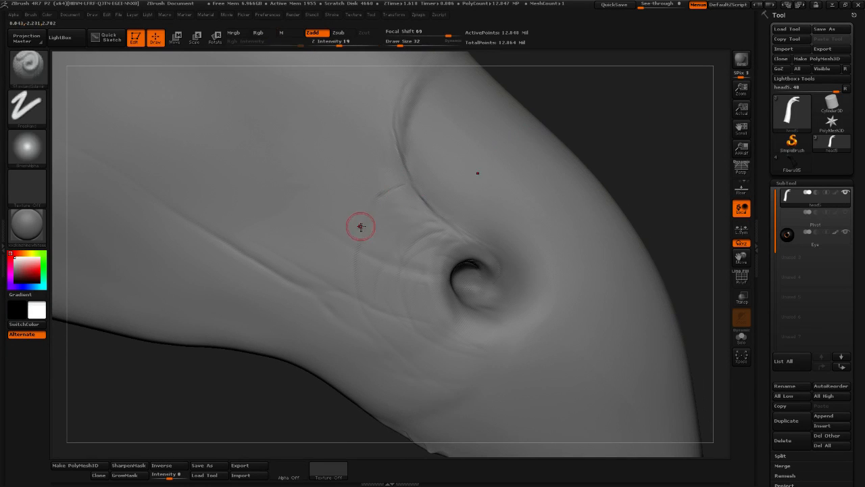
pyautogui.moveTo(394, 163)
pyautogui.mouseDown()
pyautogui.moveTo(337, 211)
pyautogui.moveTo(324, 294)
pyautogui.mouseUp()
pyautogui.moveTo(636, 116)
pyautogui.mouseDown()
pyautogui.moveTo(649, 129)
pyautogui.moveTo(645, 141)
pyautogui.mouseUp()
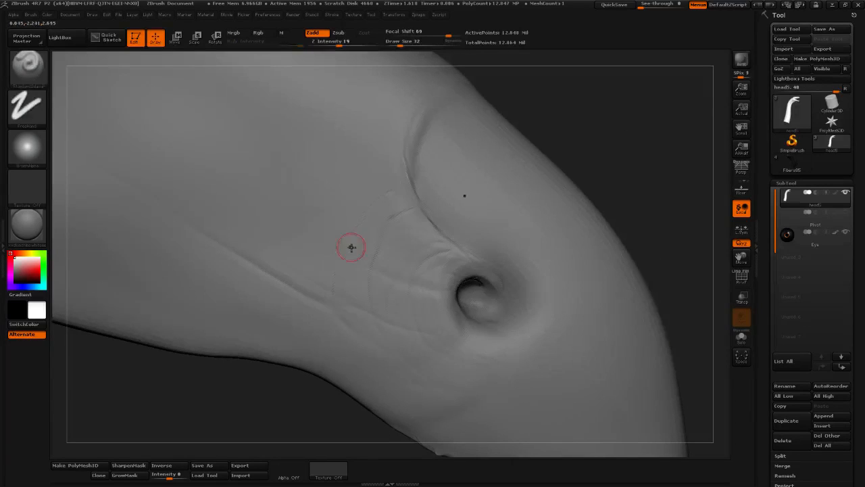
pyautogui.keyDown('shift'); pyautogui.moveTo(347, 284); pyautogui.dragTo(337, 268); pyautogui.keyUp('shift')
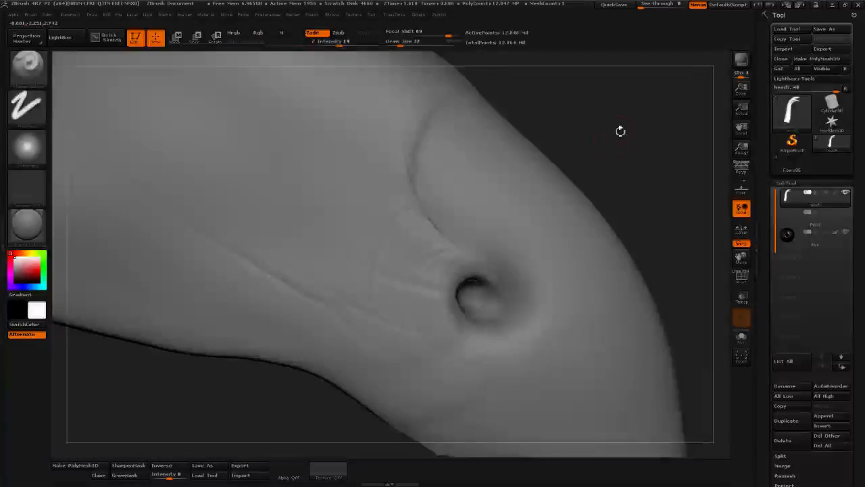
pyautogui.moveTo(619, 131)
pyautogui.mouseDown()
pyautogui.moveTo(589, 133)
pyautogui.moveTo(594, 117)
pyautogui.mouseUp()
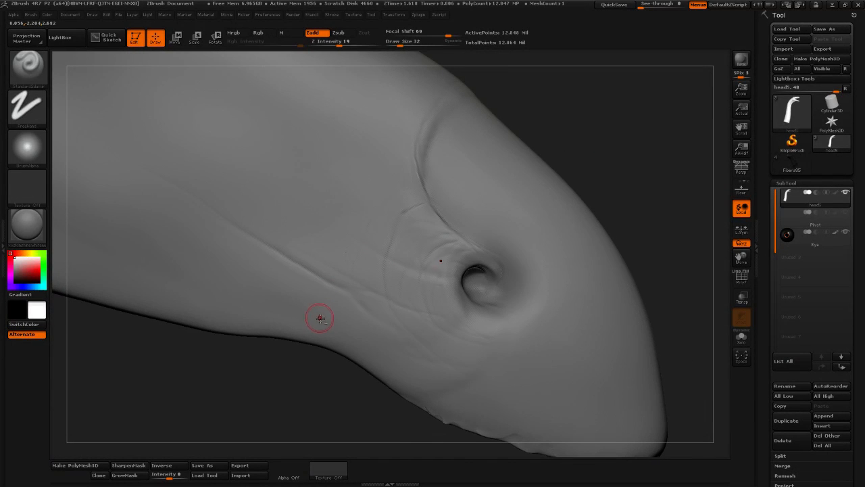
# Sculpt fine crossing wrinkles on the snout side behind the nostril folds and soften their ends
pyautogui.moveTo(305, 284)
pyautogui.mouseDown()
pyautogui.moveTo(315, 247)
pyautogui.moveTo(312, 254)
pyautogui.mouseUp()
pyautogui.press('shift')
pyautogui.press('shift')
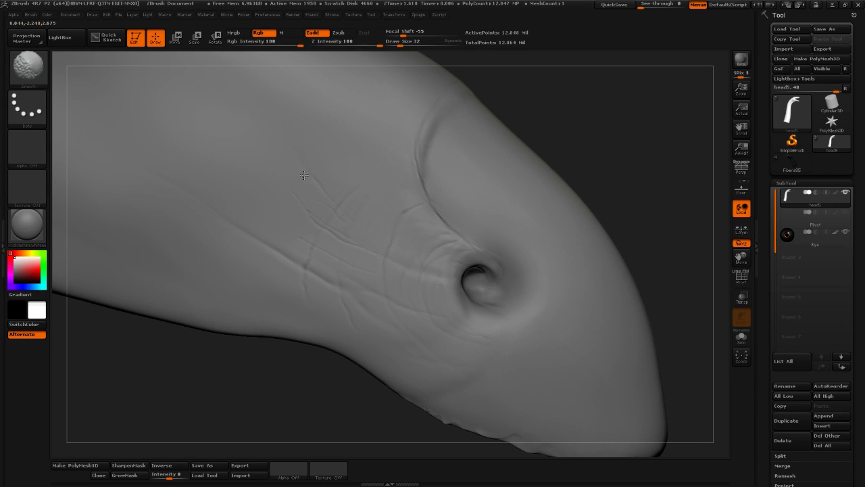
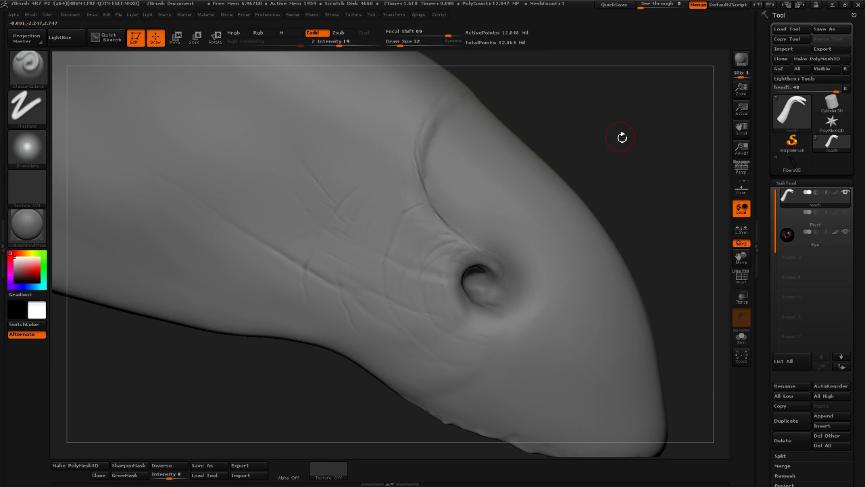
# Sculpt a long shallow crease along the rear snout above the mouth edge and smooth it into the skin
pyautogui.moveTo(589, 123); pyautogui.dragTo(555, 139)
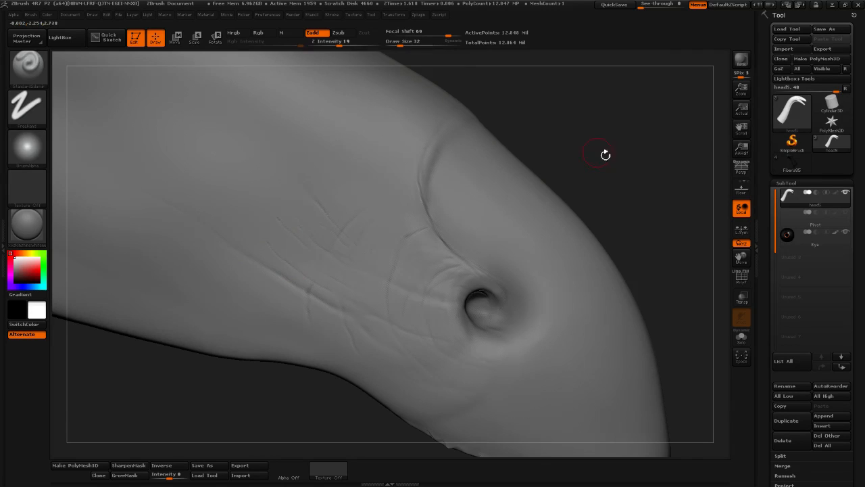
pyautogui.moveTo(604, 152); pyautogui.dragTo(311, 383)
pyautogui.moveTo(223, 386); pyautogui.dragTo(223, 284)
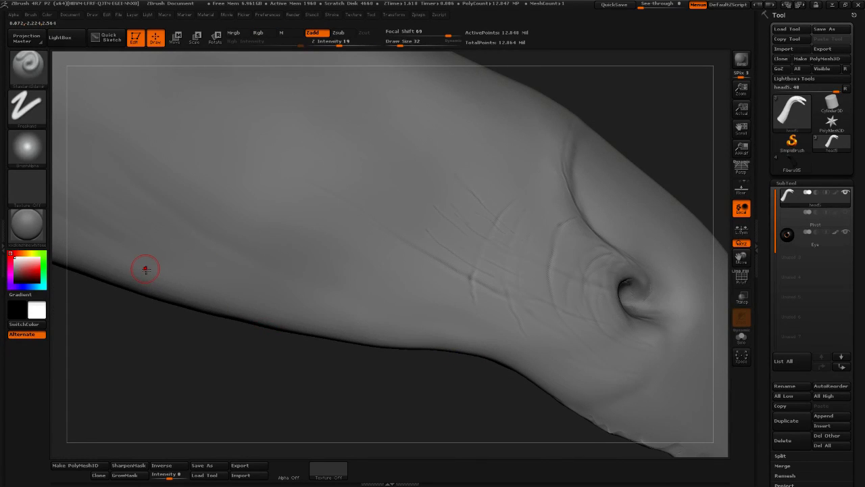
pyautogui.moveTo(403, 392); pyautogui.dragTo(352, 358)
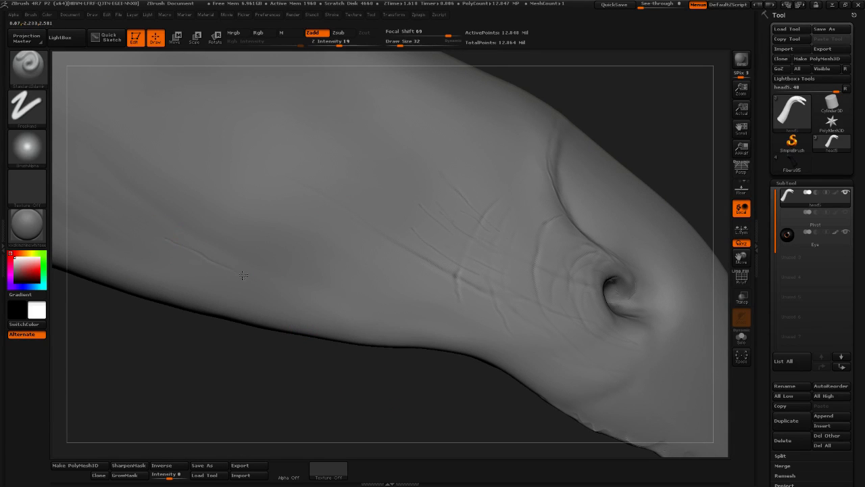
pyautogui.press('shift')
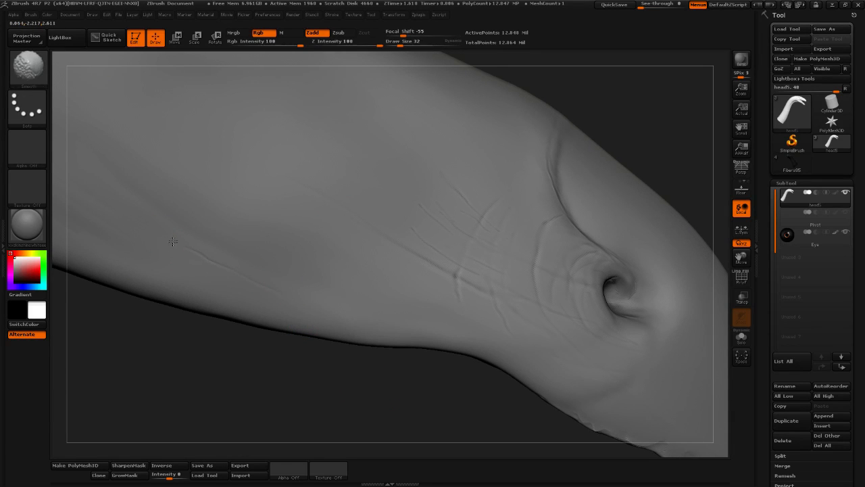
pyautogui.moveTo(312, 379)
pyautogui.mouseDown()
pyautogui.moveTo(330, 377)
pyautogui.moveTo(281, 358)
pyautogui.mouseUp()
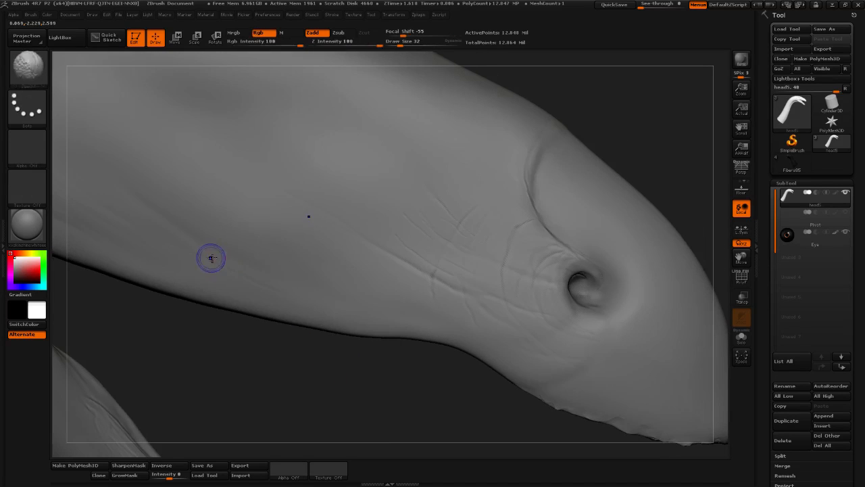
pyautogui.keyDown('shift'); pyautogui.moveTo(210, 257); pyautogui.dragTo(258, 288); pyautogui.keyUp('shift')
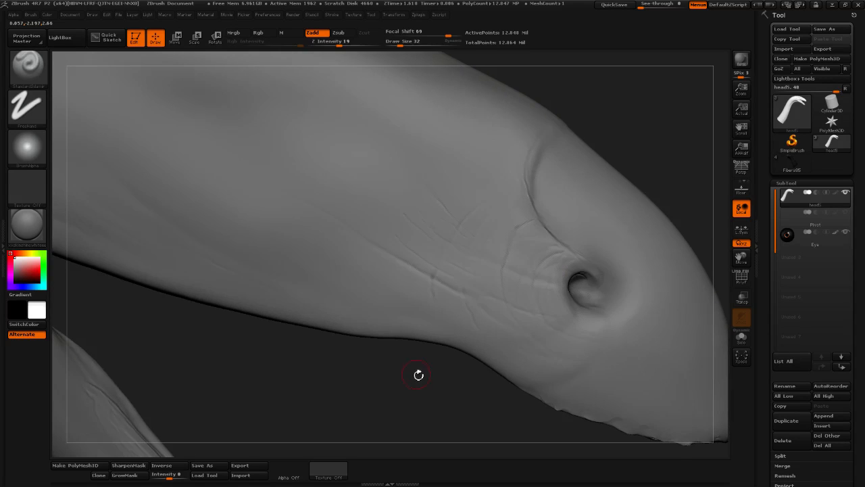
# Sculpt long fine wrinkles from the rear snout toward the nostril folds, softening where they meet
pyautogui.moveTo(417, 373); pyautogui.dragTo(309, 278)
pyautogui.moveTo(299, 356); pyautogui.dragTo(354, 367)
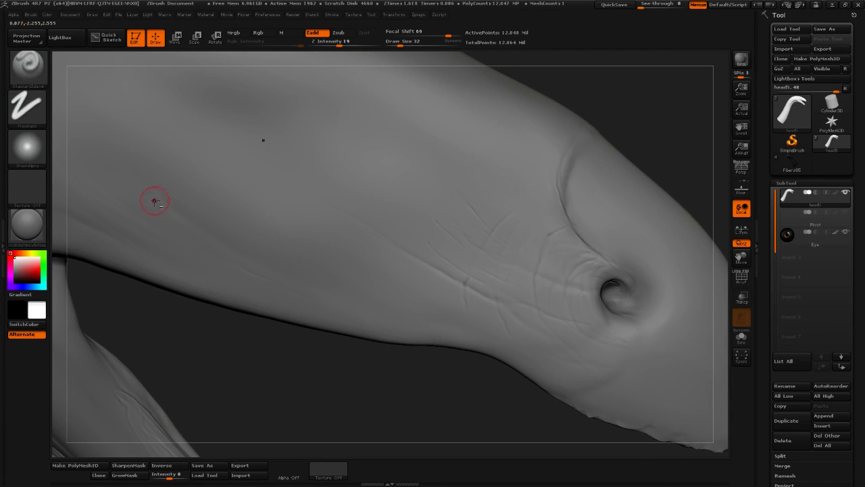
pyautogui.moveTo(331, 279); pyautogui.dragTo(334, 281)
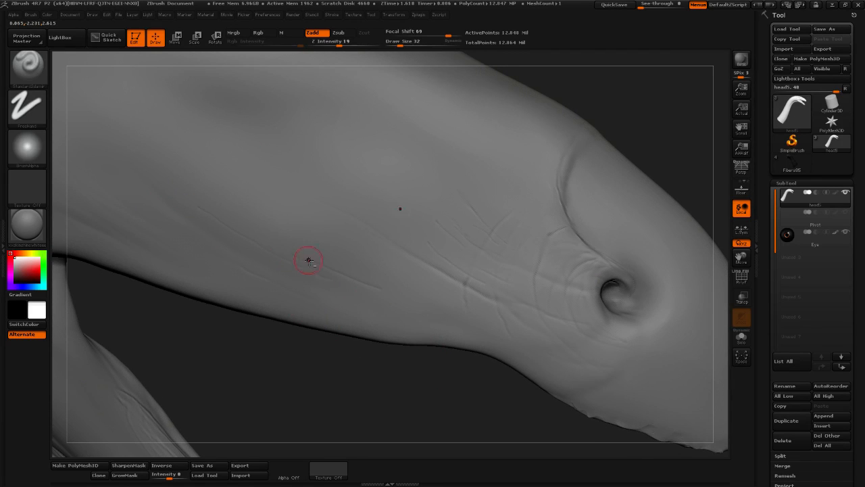
pyautogui.press('shift')
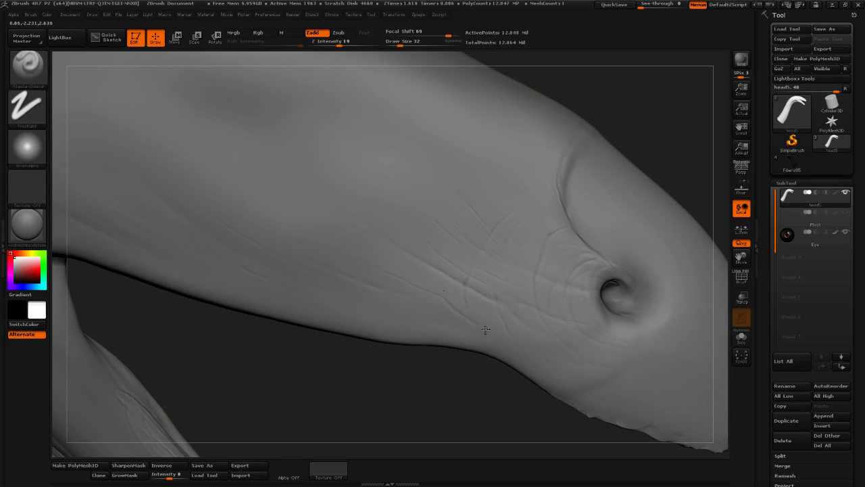
pyautogui.press('shift')
pyautogui.moveTo(499, 404); pyautogui.dragTo(342, 255)
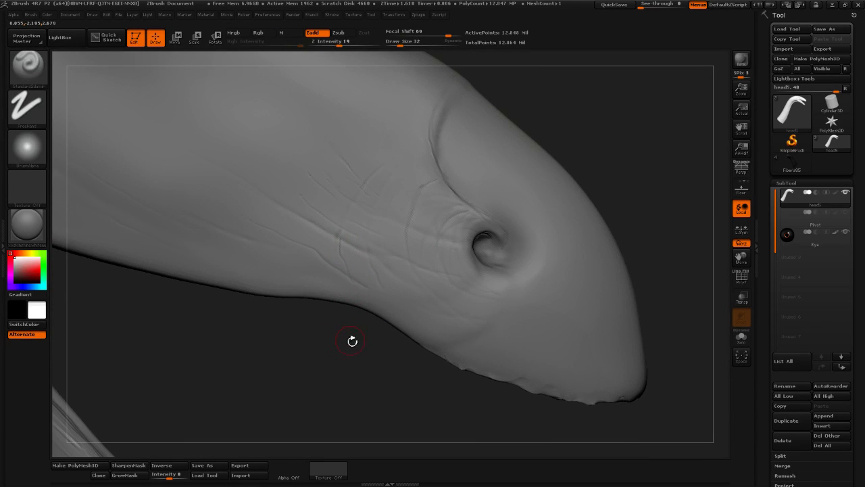
# Soften the long wrinkles on the snout side behind the nostril and sculpt a short forked crease above the mouth edge
pyautogui.keyDown('alt'); pyautogui.moveTo(352, 341); pyautogui.dragTo(348, 359); pyautogui.keyUp('alt')
pyautogui.moveTo(342, 218)
pyautogui.keyDown('shift'); pyautogui.mouseDown()
pyautogui.moveTo(326, 231)
pyautogui.moveTo(339, 221)
pyautogui.moveTo(352, 237)
pyautogui.mouseUp(); pyautogui.keyUp('shift')
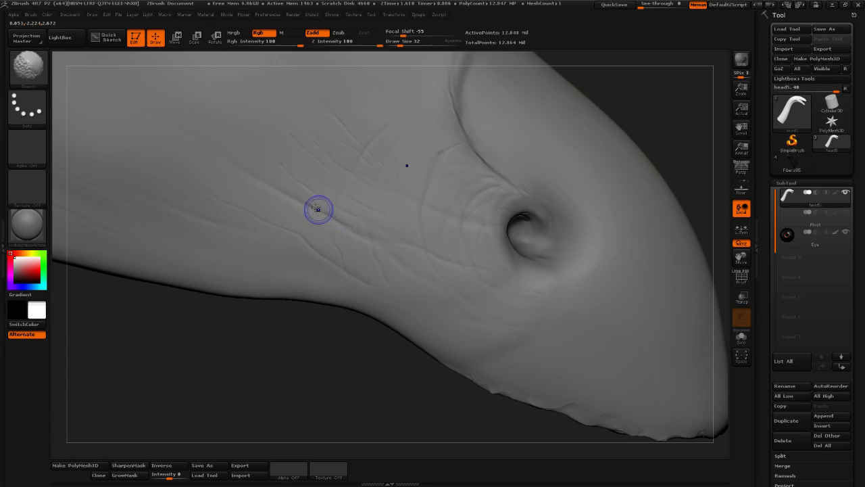
pyautogui.keyDown('shift'); pyautogui.moveTo(318, 210); pyautogui.dragTo(307, 219); pyautogui.keyUp('shift')
pyautogui.moveTo(294, 313)
pyautogui.mouseDown()
pyautogui.moveTo(315, 354)
pyautogui.moveTo(303, 343)
pyautogui.mouseUp()
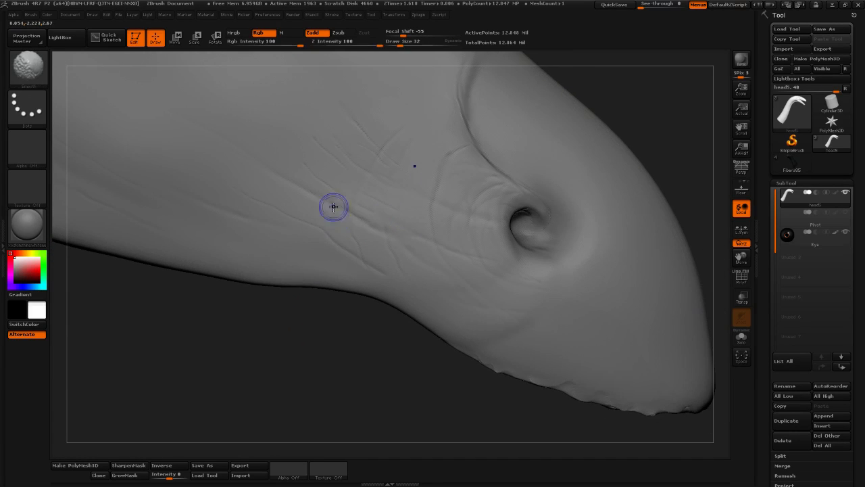
pyautogui.keyDown('shift'); pyautogui.moveTo(333, 207); pyautogui.dragTo(345, 257); pyautogui.keyUp('shift')
pyautogui.moveTo(336, 317); pyautogui.dragTo(302, 311)
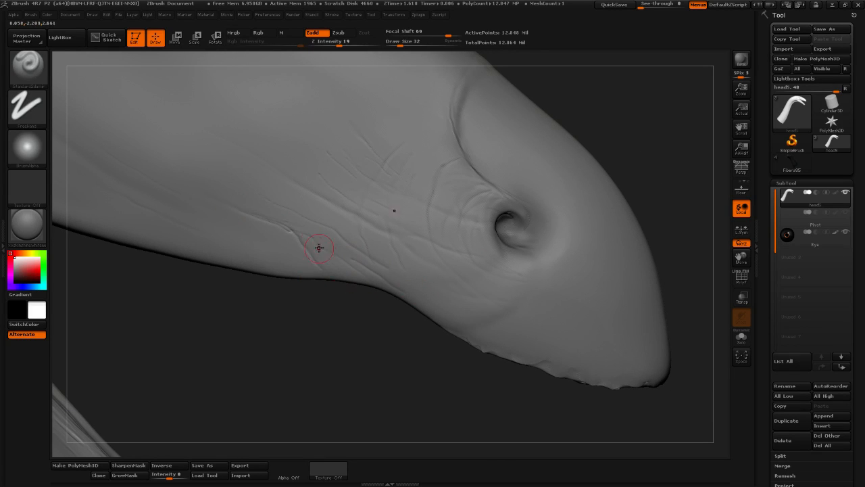
pyautogui.press('shift')
# Extend the long wrinkles rearward along the opposite side of the snout and smooth their ends into the skin
pyautogui.keyDown('shift'); pyautogui.moveTo(396, 367); pyautogui.dragTo(352, 358); pyautogui.keyUp('shift')
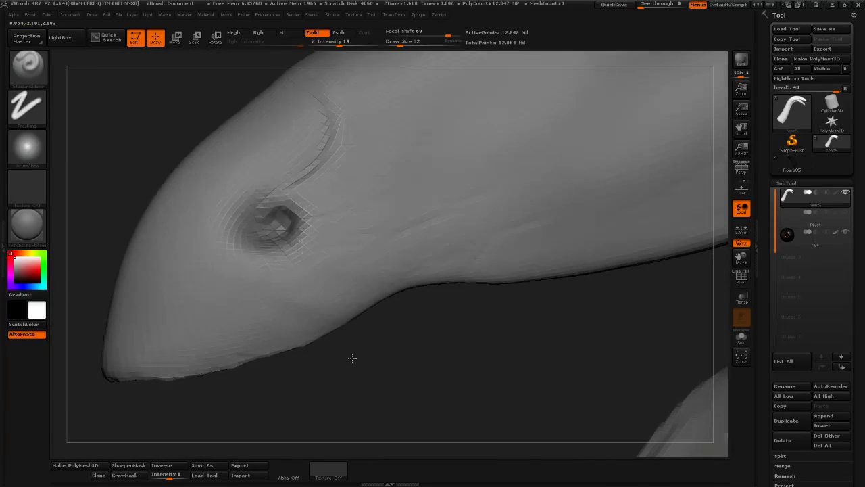
pyautogui.press('shift')
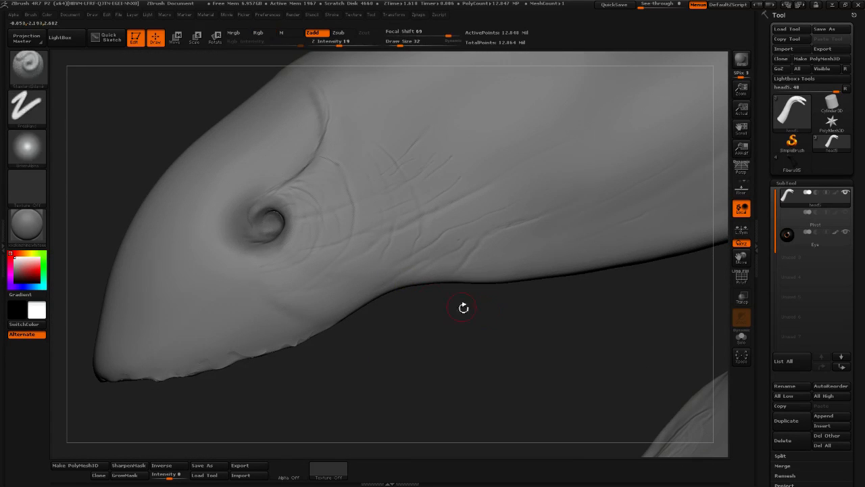
pyautogui.moveTo(464, 305); pyautogui.dragTo(410, 276)
pyautogui.press('shift')
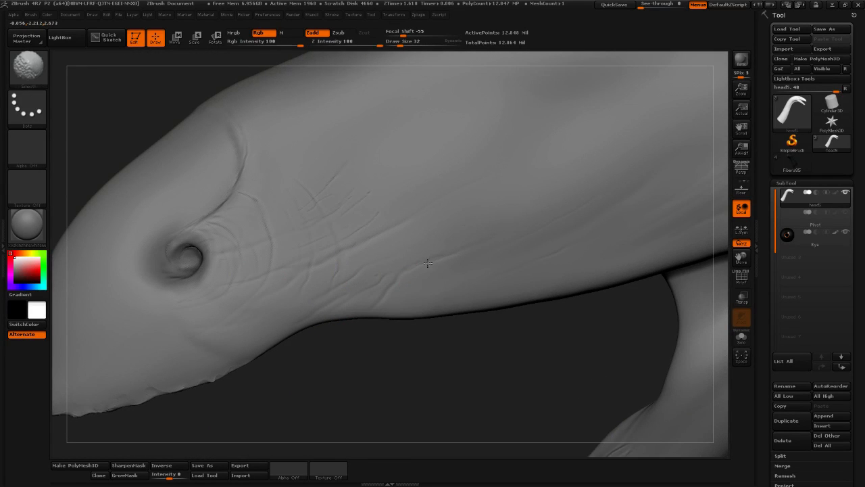
pyautogui.moveTo(446, 340)
pyautogui.mouseDown()
pyautogui.moveTo(471, 354)
pyautogui.moveTo(451, 398)
pyautogui.moveTo(276, 328)
pyautogui.mouseUp()
pyautogui.press('shift')
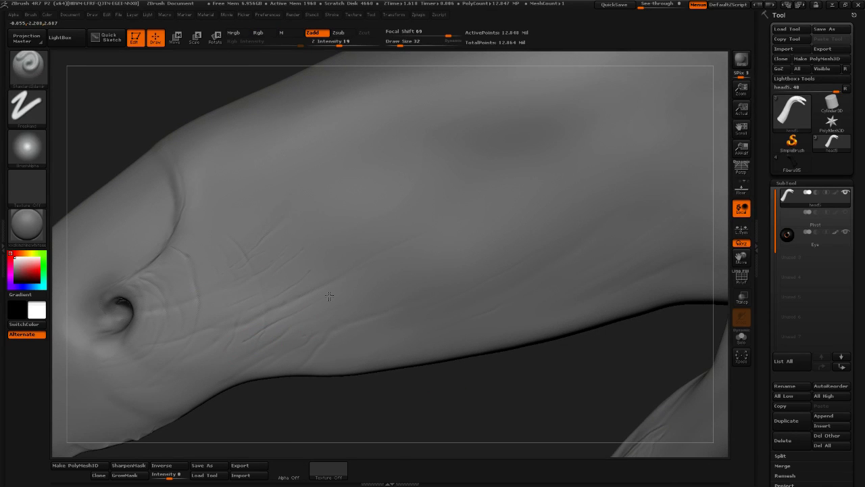
pyautogui.press('shift')
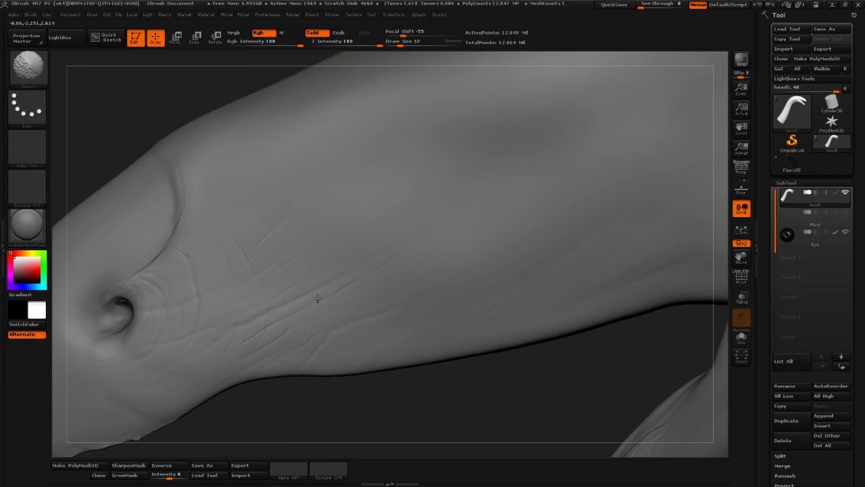
pyautogui.moveTo(466, 377)
pyautogui.mouseDown()
pyautogui.moveTo(462, 403)
pyautogui.moveTo(439, 410)
pyautogui.moveTo(433, 383)
pyautogui.mouseUp()
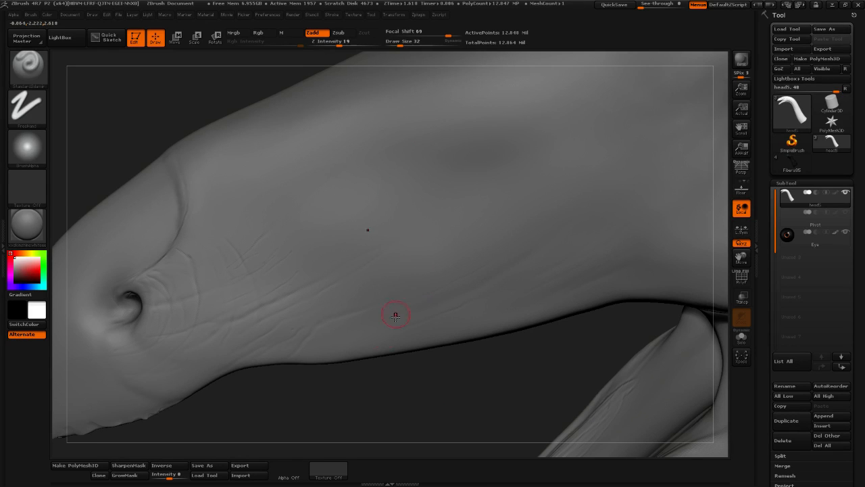
# Sculpt fine curved wrinkles beneath the nostril and soften them toward the beak
pyautogui.moveTo(385, 401); pyautogui.dragTo(400, 398)
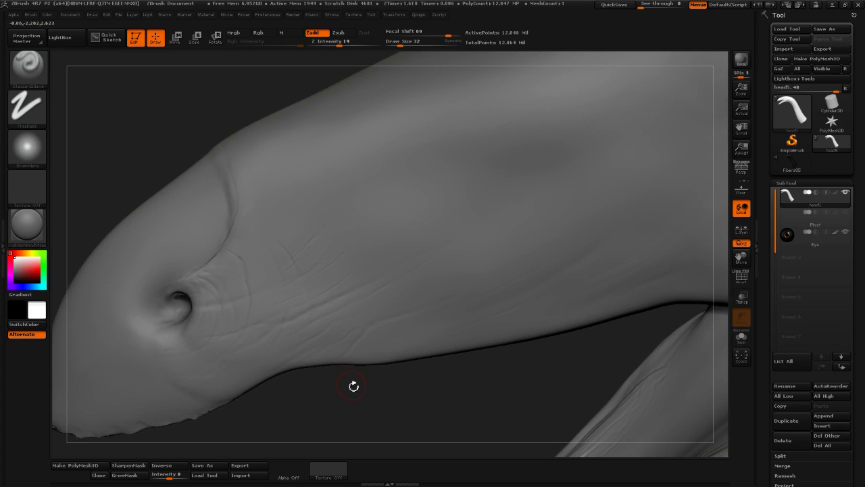
pyautogui.moveTo(168, 366); pyautogui.dragTo(233, 378)
pyautogui.press('shift')
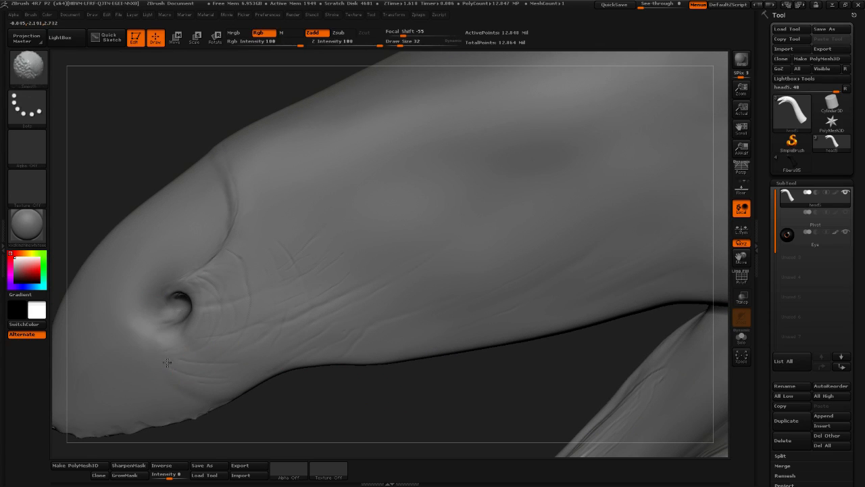
pyautogui.moveTo(345, 406); pyautogui.dragTo(356, 403)
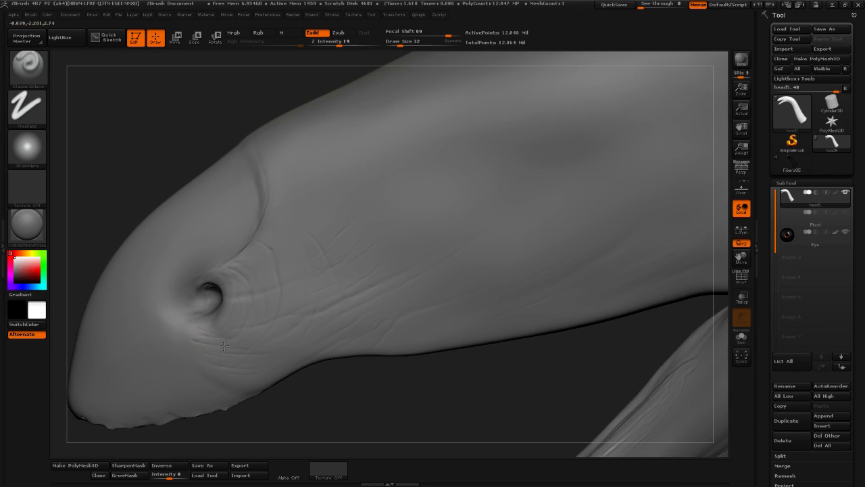
pyautogui.press('shift')
pyautogui.press('shift')
pyautogui.press('shift')
pyautogui.moveTo(207, 333)
pyautogui.keyDown('shift'); pyautogui.mouseDown()
pyautogui.moveTo(192, 329)
pyautogui.moveTo(242, 347)
pyautogui.mouseUp(); pyautogui.keyUp('shift')
pyautogui.keyDown('shift'); pyautogui.moveTo(193, 332); pyautogui.dragTo(208, 337); pyautogui.keyUp('shift')
pyautogui.press('shift')
# Sculpt long, faint diagonal wrinkles across the middle and rear of the snout side and soften them
pyautogui.keyDown('alt'); pyautogui.moveTo(423, 399); pyautogui.dragTo(369, 422); pyautogui.keyUp('alt')
pyautogui.keyDown('alt'); pyautogui.moveTo(459, 392); pyautogui.dragTo(415, 407); pyautogui.keyUp('alt')
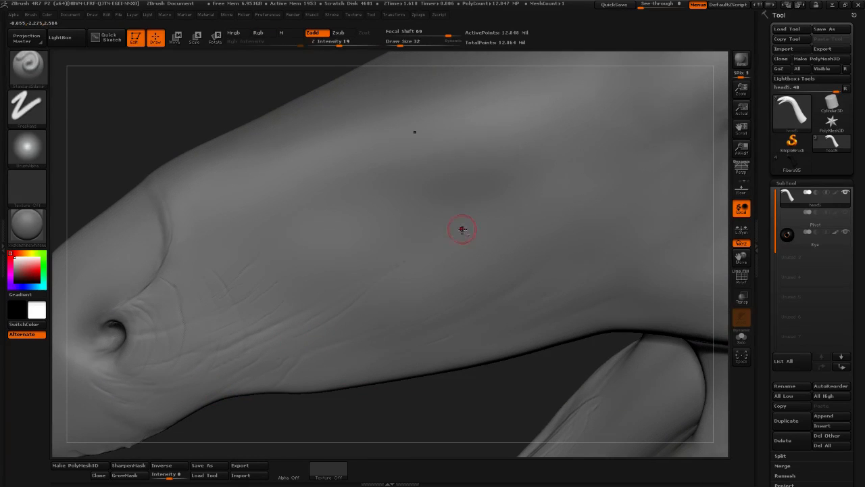
pyautogui.press('shift')
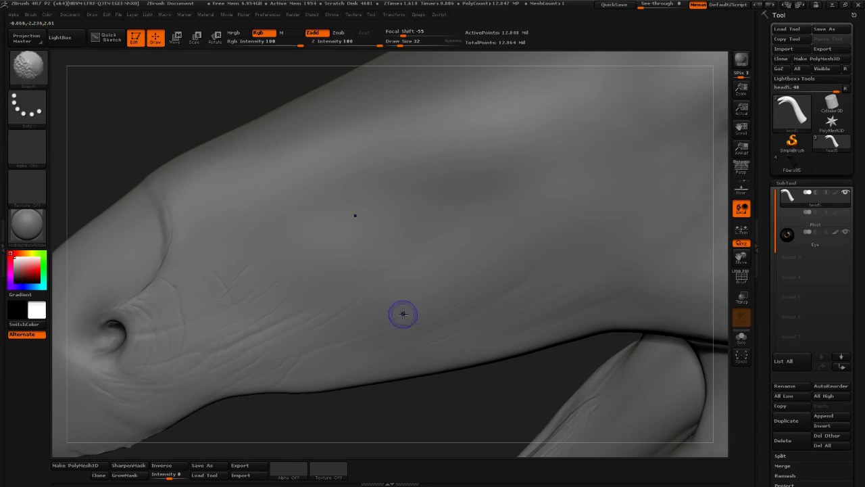
pyautogui.moveTo(418, 399)
pyautogui.keyDown('alt'); pyautogui.mouseDown()
pyautogui.moveTo(367, 418)
pyautogui.moveTo(348, 408)
pyautogui.moveTo(250, 411)
pyautogui.moveTo(271, 359)
pyautogui.moveTo(262, 304)
pyautogui.mouseUp(); pyautogui.keyUp('alt')
pyautogui.moveTo(262, 304)
pyautogui.keyDown('alt'); pyautogui.mouseDown(button='right')
pyautogui.moveTo(343, 211)
pyautogui.moveTo(357, 209)
pyautogui.mouseUp(button='right'); pyautogui.keyUp('alt')
pyautogui.press('shift')
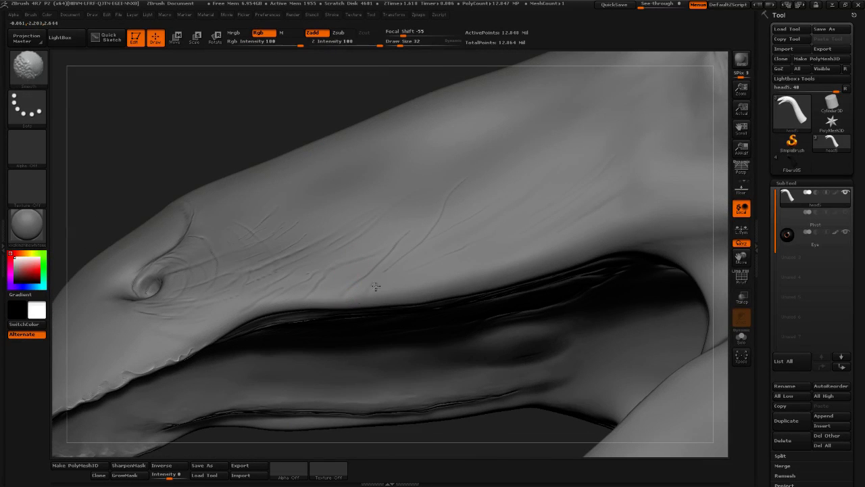
# Sculpt a diagonal crease rising from the upper mouth edge into the mid-snout wrinkles and soften its ends
pyautogui.moveTo(236, 159)
pyautogui.mouseDown()
pyautogui.moveTo(231, 128)
pyautogui.moveTo(257, 196)
pyautogui.mouseUp()
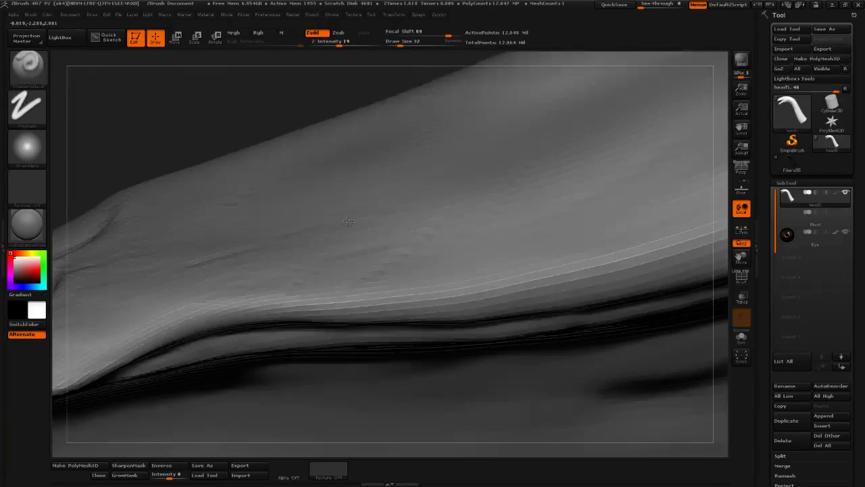
pyautogui.press('shift')
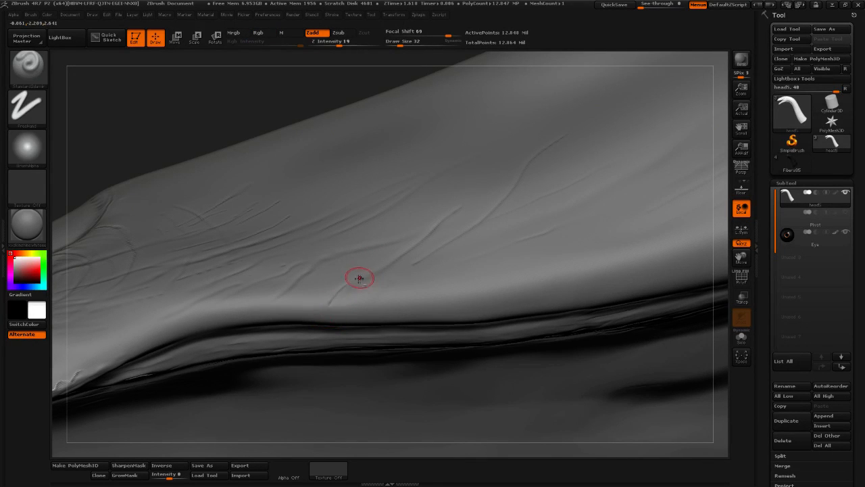
pyautogui.press('shift')
pyautogui.press('shift')
pyautogui.keyDown('shift'); pyautogui.moveTo(386, 312); pyautogui.dragTo(435, 241); pyautogui.keyUp('shift')
# Smooth the diagonal mid-snout creases so they fade gradually into the surrounding skin
pyautogui.moveTo(257, 91)
pyautogui.keyDown('alt'); pyautogui.mouseDown()
pyautogui.moveTo(203, 131)
pyautogui.moveTo(174, 208)
pyautogui.mouseUp(); pyautogui.keyUp('alt')
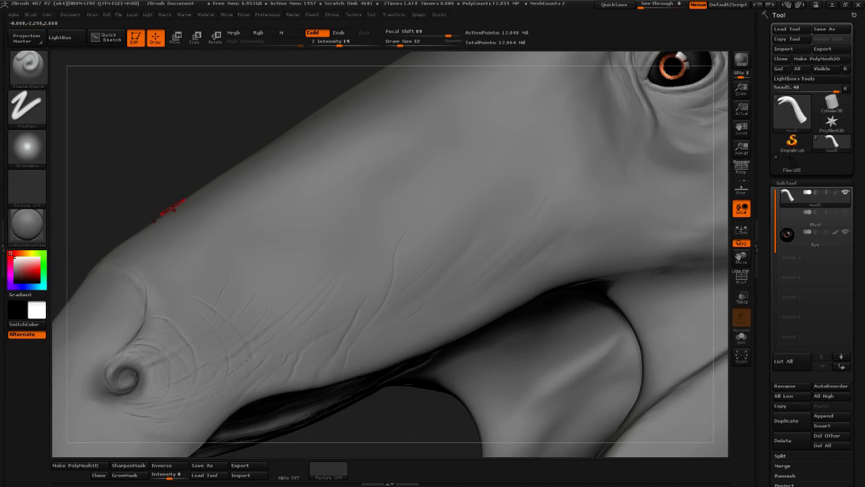
pyautogui.moveTo(211, 152)
pyautogui.mouseDown()
pyautogui.moveTo(268, 115)
pyautogui.moveTo(354, 303)
pyautogui.mouseUp()
pyautogui.press('shift')
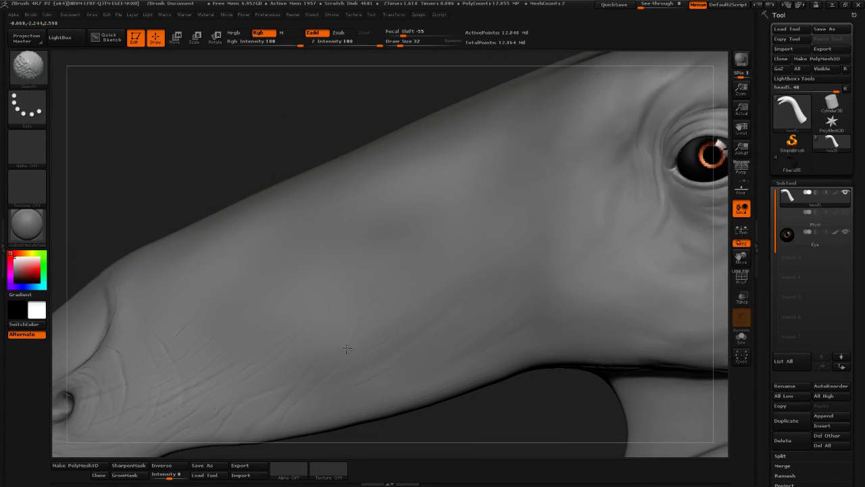
pyautogui.moveTo(389, 404); pyautogui.dragTo(368, 328)
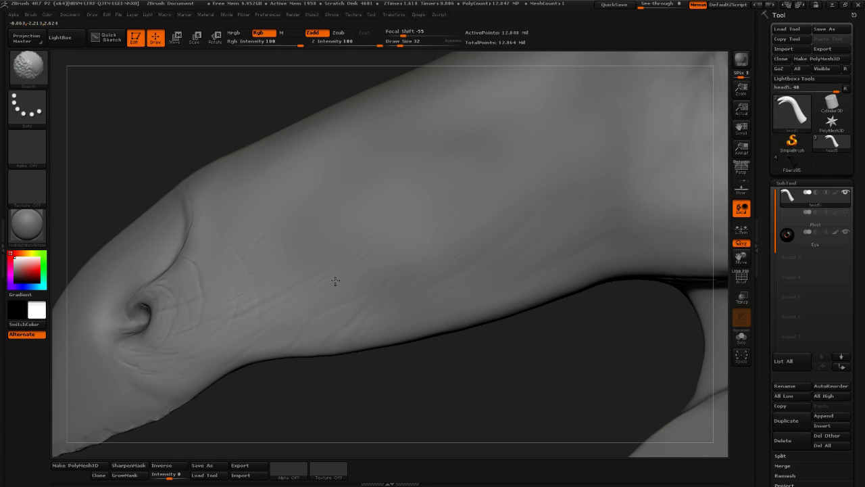
pyautogui.moveTo(369, 365); pyautogui.dragTo(382, 400)
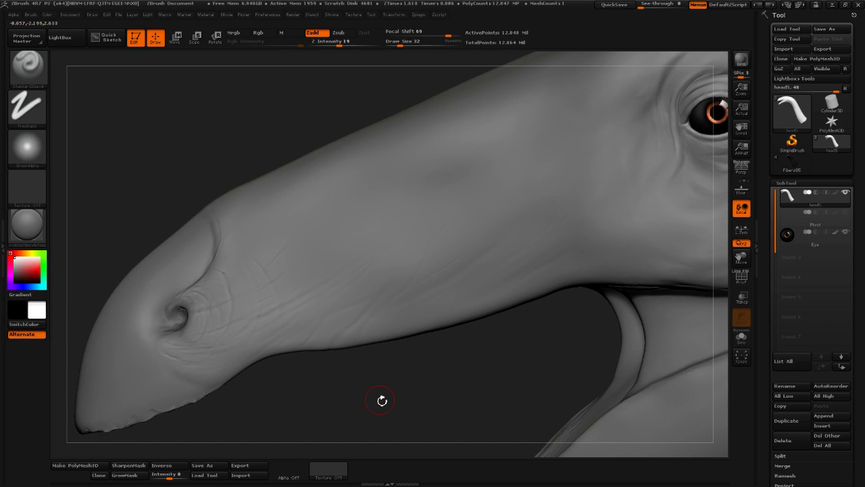
# Sculpt shallow creases above the mouth corner below the eye, on the side with the empty eye socket
pyautogui.moveTo(383, 379); pyautogui.dragTo(471, 385)
pyautogui.keyDown('shift'); pyautogui.moveTo(440, 417); pyautogui.dragTo(412, 405); pyautogui.keyUp('shift')
pyautogui.keyDown('alt'); pyautogui.moveTo(309, 382); pyautogui.dragTo(358, 395); pyautogui.keyUp('alt')
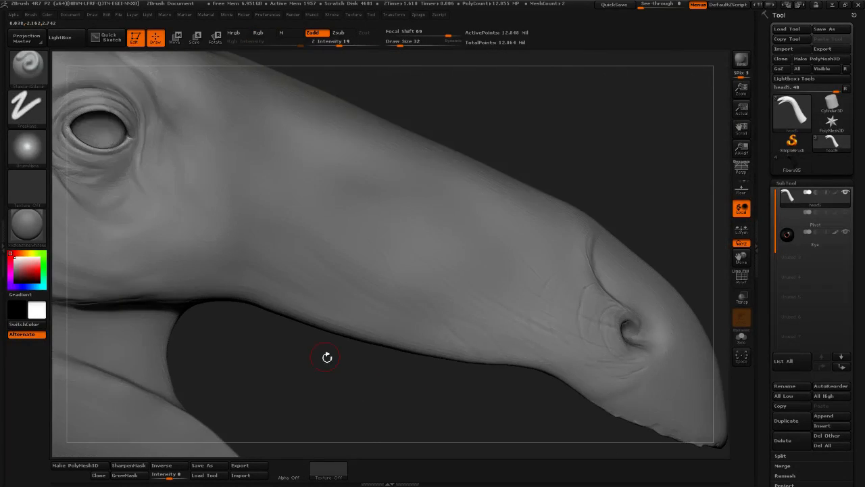
pyautogui.keyDown('alt'); pyautogui.moveTo(306, 355); pyautogui.dragTo(365, 358); pyautogui.keyUp('alt')
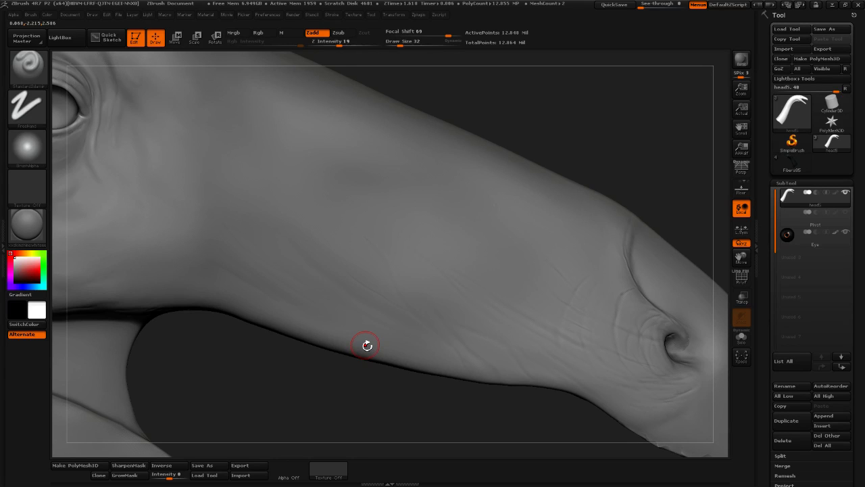
pyautogui.moveTo(519, 107); pyautogui.dragTo(286, 217)
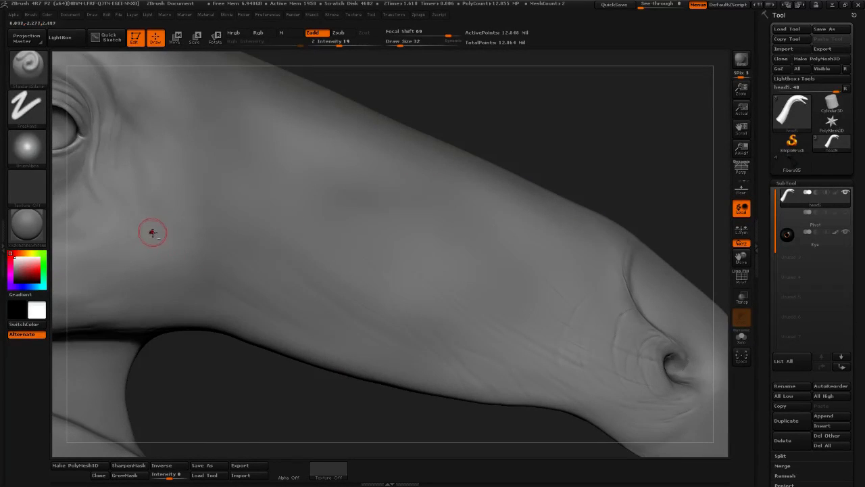
pyautogui.keyDown('alt'); pyautogui.moveTo(205, 365); pyautogui.dragTo(276, 354); pyautogui.keyUp('alt')
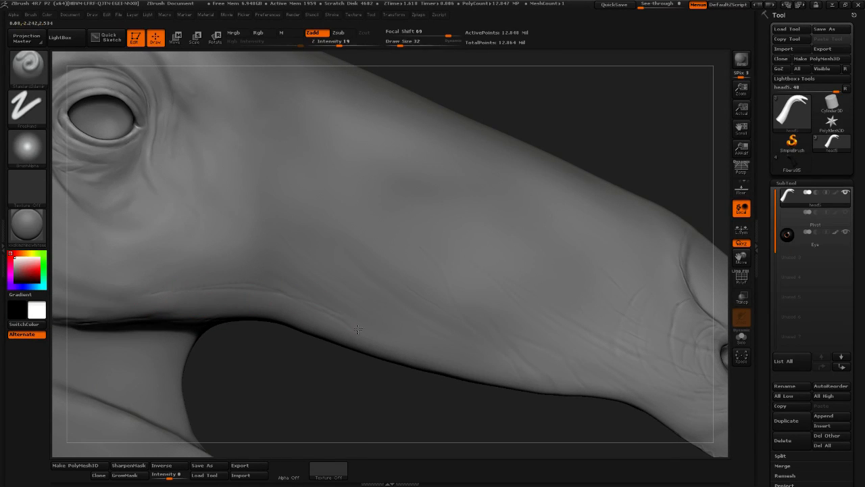
# Sculpt fine diagonal wrinkles on the rear snout ahead of the mouth corner and soften them
pyautogui.press('shift')
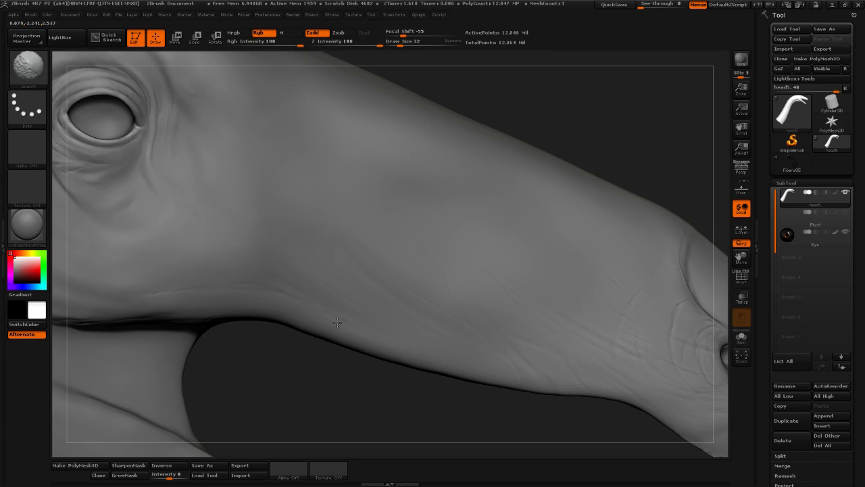
pyautogui.keyDown('shift'); pyautogui.moveTo(337, 322); pyautogui.dragTo(329, 305); pyautogui.keyUp('shift')
pyautogui.moveTo(262, 239); pyautogui.dragTo(378, 318)
pyautogui.moveTo(320, 283)
pyautogui.mouseDown()
pyautogui.moveTo(412, 346)
pyautogui.moveTo(326, 282)
pyautogui.mouseUp()
pyautogui.press('shift')
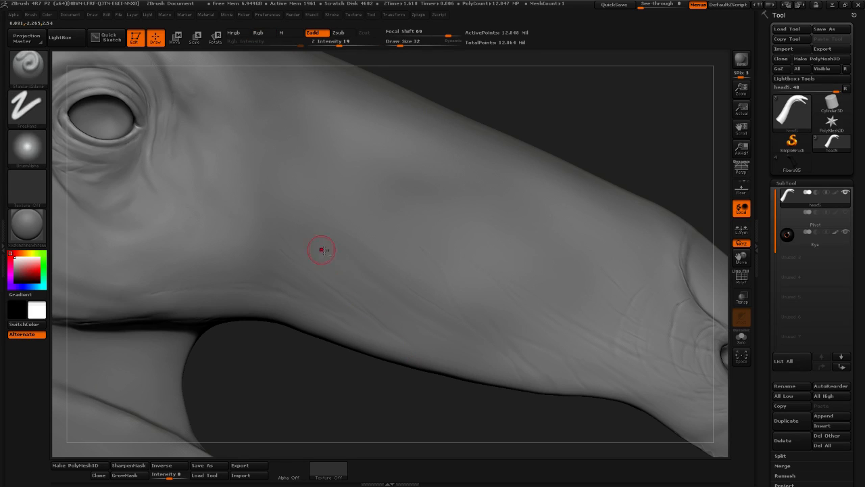
pyautogui.press('shift')
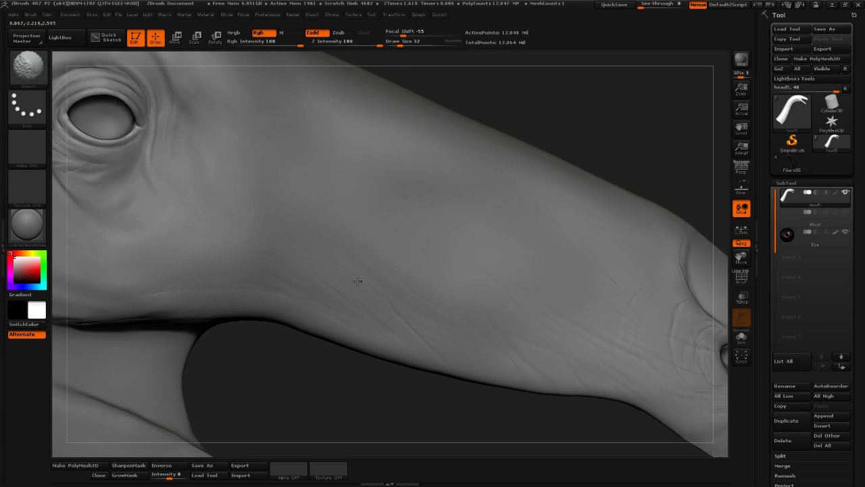
# Sculpt a diagonal crease down the middle of the snout side toward the mouth edge and soften it
pyautogui.moveTo(469, 393); pyautogui.dragTo(317, 277)
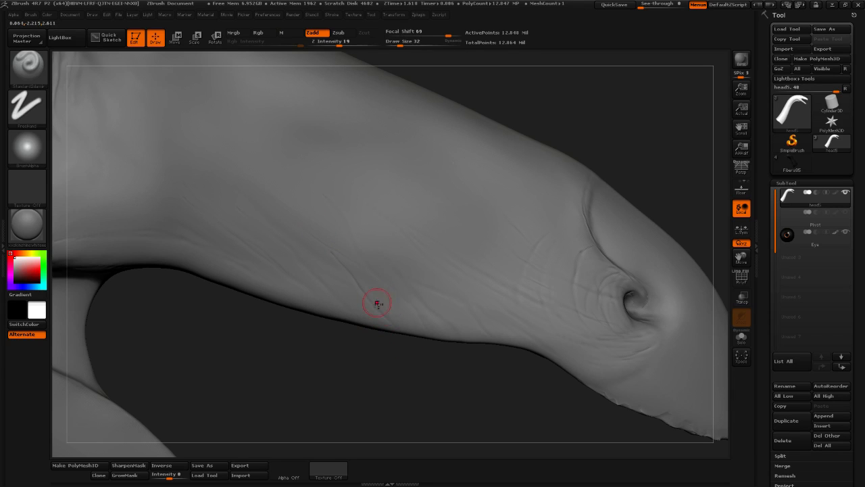
pyautogui.press('shift')
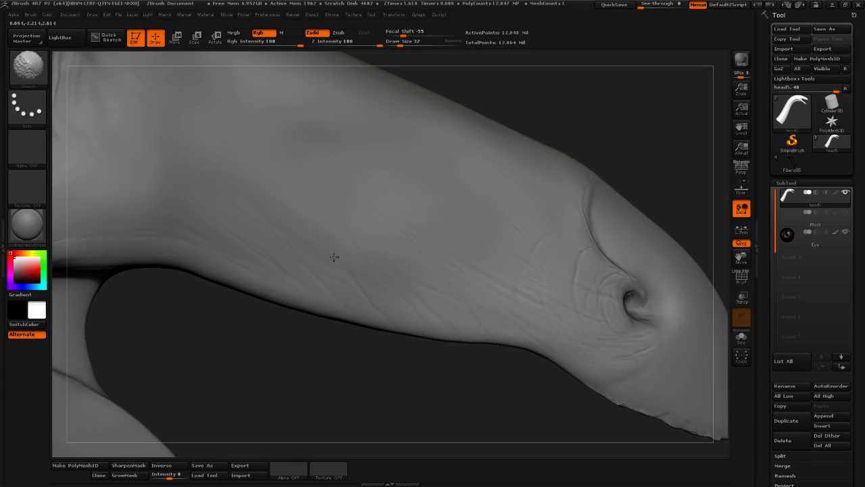
pyautogui.keyDown('shift'); pyautogui.moveTo(334, 256); pyautogui.dragTo(327, 316); pyautogui.keyUp('shift')
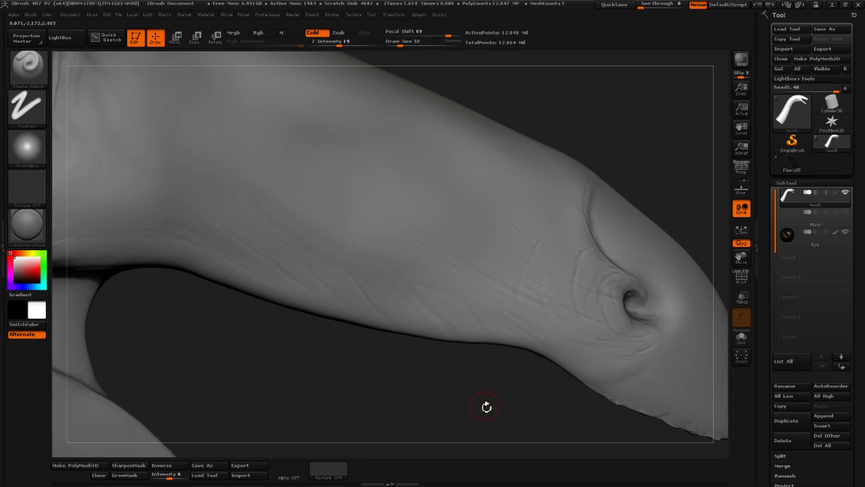
# Smooth the fine wrinkles along the middle of the snout on the side with the visible eyeball
pyautogui.moveTo(487, 406)
pyautogui.mouseDown()
pyautogui.moveTo(448, 362)
pyautogui.moveTo(433, 317)
pyautogui.moveTo(387, 351)
pyautogui.moveTo(396, 400)
pyautogui.mouseUp()
pyautogui.keyDown('shift'); pyautogui.moveTo(421, 267); pyautogui.dragTo(470, 245); pyautogui.keyUp('shift')
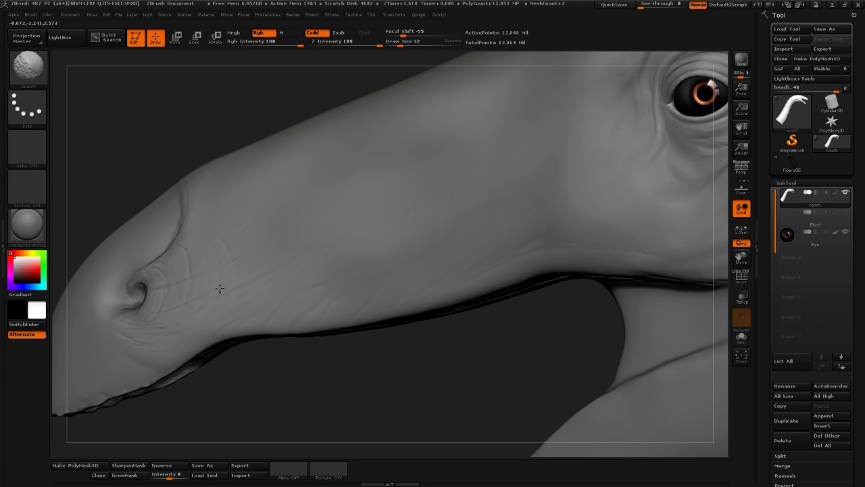
pyautogui.moveTo(325, 399)
pyautogui.mouseDown()
pyautogui.moveTo(399, 432)
pyautogui.moveTo(379, 412)
pyautogui.mouseUp()
# Soften the furrow above the nostril and sculpt a small curved crease branching off behind it
pyautogui.moveTo(187, 161)
pyautogui.keyDown('alt'); pyautogui.mouseDown()
pyautogui.moveTo(239, 283)
pyautogui.moveTo(216, 176)
pyautogui.moveTo(318, 176)
pyautogui.mouseUp(); pyautogui.keyUp('alt')
pyautogui.press('shift')
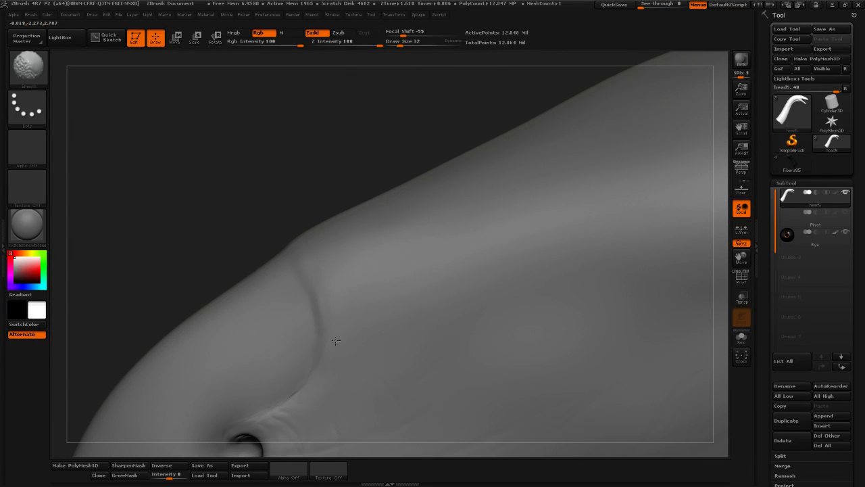
pyautogui.keyDown('shift'); pyautogui.moveTo(336, 340); pyautogui.dragTo(322, 329); pyautogui.keyUp('shift')
pyautogui.moveTo(304, 273)
pyautogui.mouseDown()
pyautogui.moveTo(329, 321)
pyautogui.moveTo(335, 302)
pyautogui.mouseUp()
pyautogui.moveTo(347, 191); pyautogui.dragTo(358, 187)
pyautogui.keyDown('shift'); pyautogui.moveTo(344, 288); pyautogui.dragTo(339, 275); pyautogui.keyUp('shift')
pyautogui.moveTo(291, 186)
pyautogui.mouseDown()
pyautogui.moveTo(317, 277)
pyautogui.moveTo(295, 282)
pyautogui.moveTo(328, 290)
pyautogui.mouseUp()
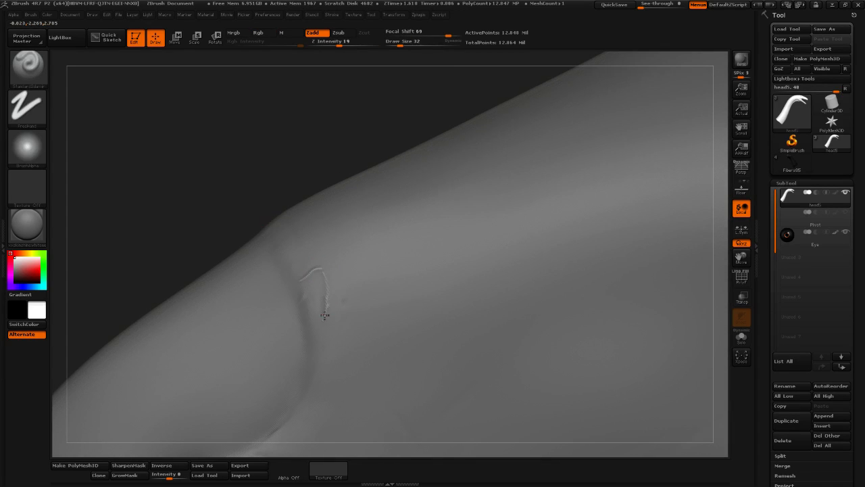
# Sculpt fine wrinkles beside the curved crease above the nostril and smooth them into the surrounding skin
pyautogui.press('shift')
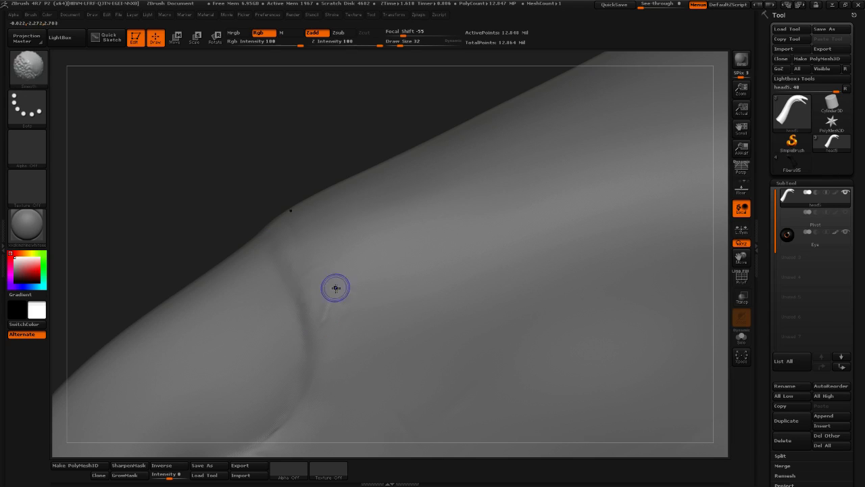
pyautogui.moveTo(293, 285); pyautogui.dragTo(317, 267)
pyautogui.moveTo(335, 295); pyautogui.dragTo(320, 345)
pyautogui.press('shift')
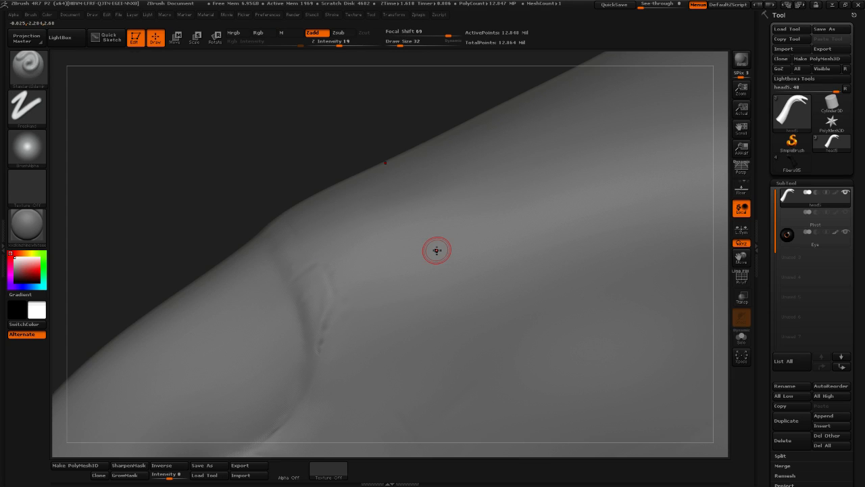
pyautogui.moveTo(293, 153); pyautogui.dragTo(259, 170)
pyautogui.press('shift')
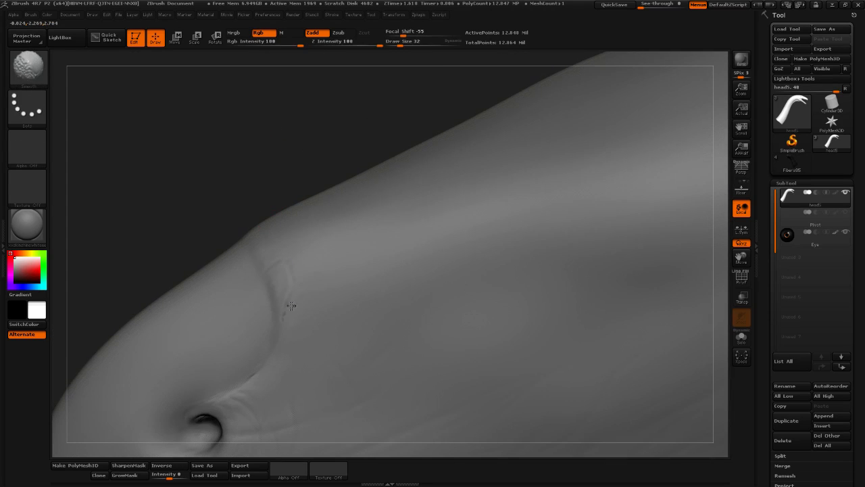
pyautogui.keyDown('shift'); pyautogui.moveTo(294, 316); pyautogui.dragTo(278, 278); pyautogui.keyUp('shift')
# Carve a thin diagonal skin line across the middle of the snout and soften it with smoothing
pyautogui.keyDown('alt'); pyautogui.moveTo(180, 223); pyautogui.dragTo(186, 159); pyautogui.keyUp('alt')
pyautogui.moveTo(412, 396)
pyautogui.mouseDown()
pyautogui.moveTo(357, 386)
pyautogui.moveTo(266, 287)
pyautogui.mouseUp()
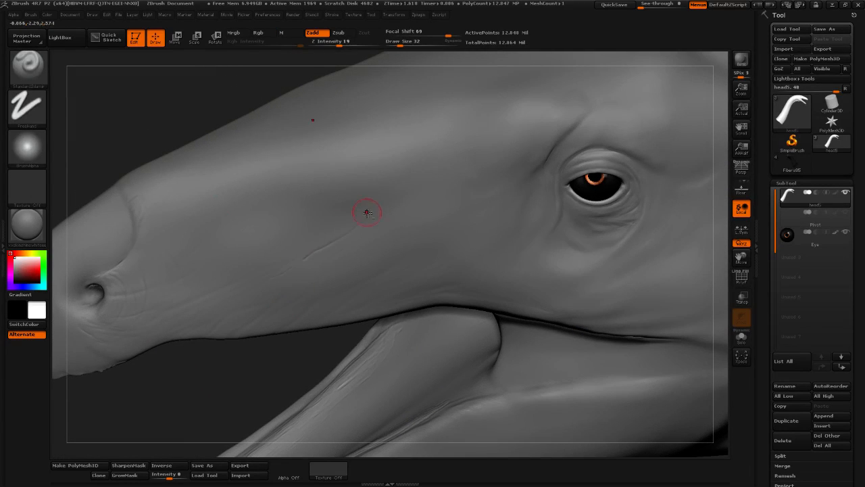
pyautogui.press('shift')
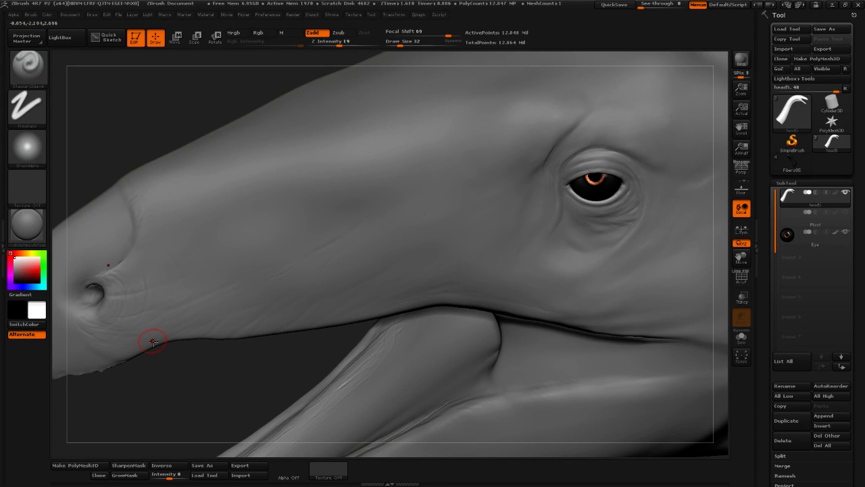
pyautogui.press('shift')
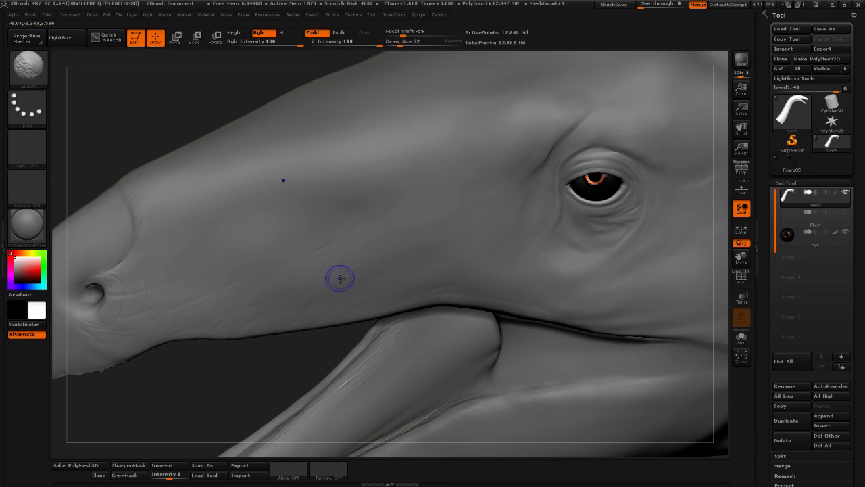
# Switch to the Clay Tubes brush with Z Intensity 17 and Draw Size 35 for detailing the snout
pyautogui.press('b')
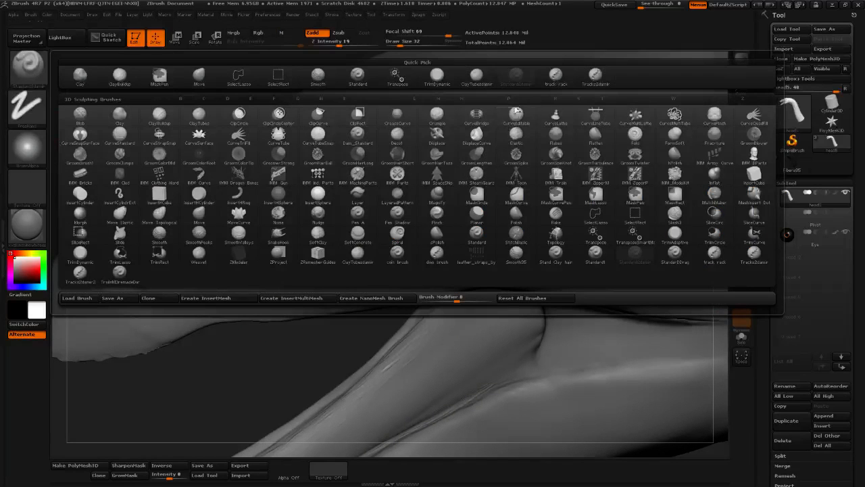
pyautogui.click(477, 76)
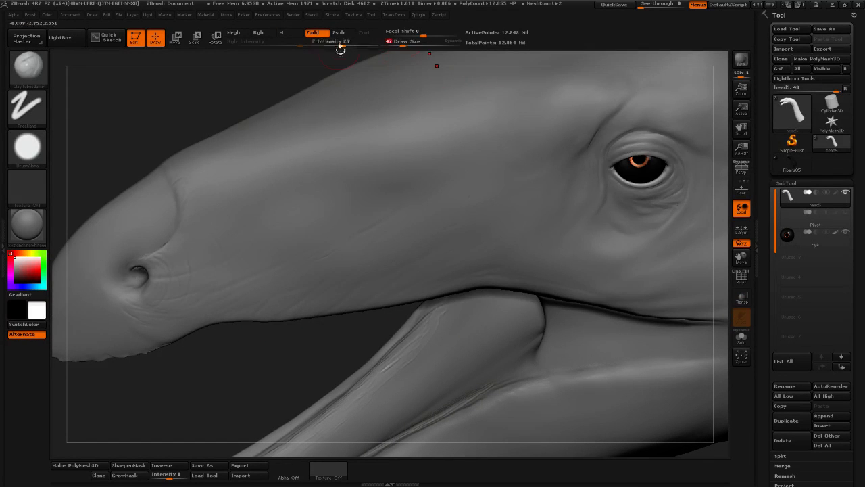
pyautogui.click(338, 45)
pyautogui.keyDown('alt'); pyautogui.moveTo(240, 363); pyautogui.dragTo(257, 342); pyautogui.keyUp('alt')
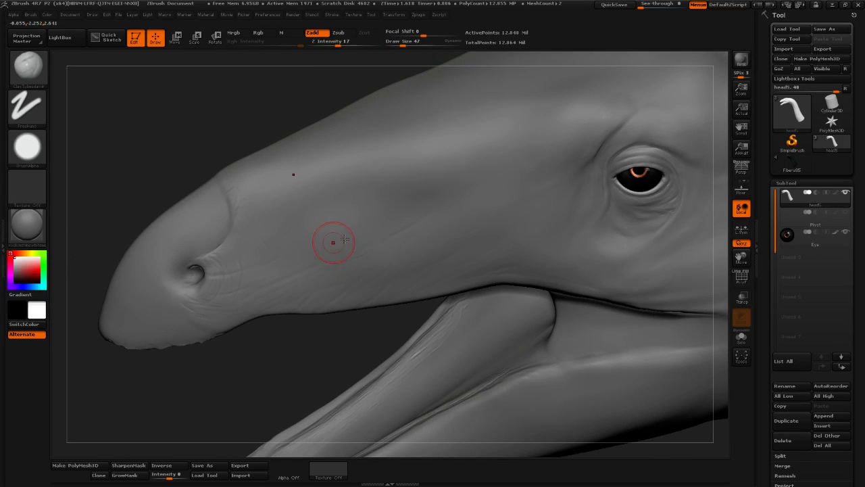
pyautogui.click(402, 46)
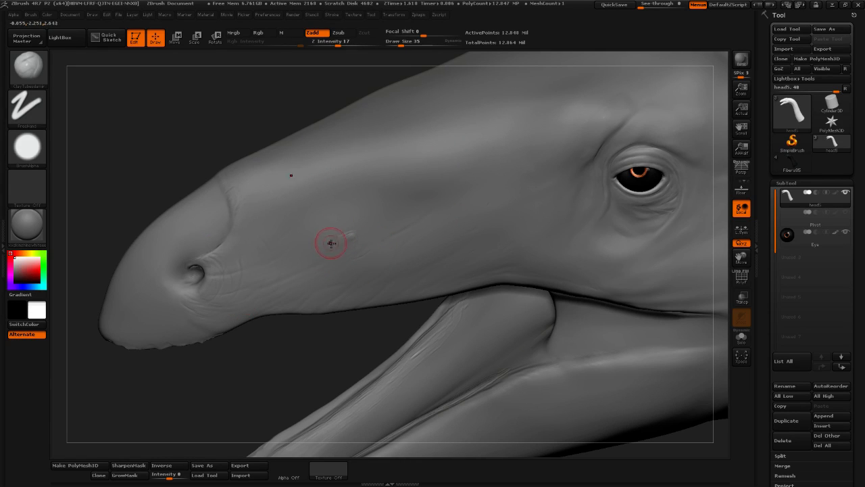
pyautogui.moveTo(290, 349)
pyautogui.mouseDown()
pyautogui.moveTo(297, 343)
pyautogui.moveTo(278, 338)
pyautogui.moveTo(282, 368)
pyautogui.moveTo(298, 324)
pyautogui.mouseUp()
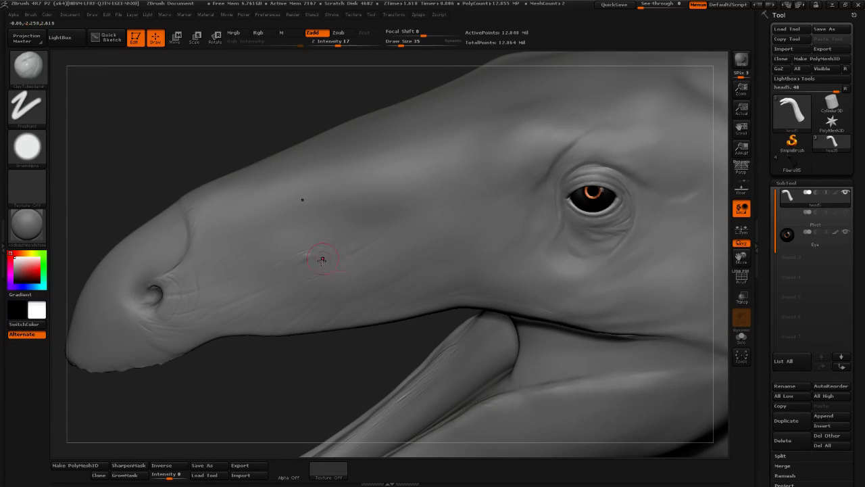
# Build up a patch of small skin bumps on the middle of the snout and smooth them lightly
pyautogui.moveTo(323, 259); pyautogui.dragTo(307, 246)
pyautogui.moveTo(262, 276); pyautogui.dragTo(271, 273)
pyautogui.moveTo(286, 268)
pyautogui.mouseDown()
pyautogui.moveTo(275, 279)
pyautogui.moveTo(279, 270)
pyautogui.mouseUp()
pyautogui.moveTo(297, 242); pyautogui.dragTo(316, 234)
pyautogui.moveTo(371, 232)
pyautogui.mouseDown()
pyautogui.moveTo(372, 240)
pyautogui.moveTo(383, 224)
pyautogui.moveTo(365, 231)
pyautogui.moveTo(364, 239)
pyautogui.moveTo(380, 235)
pyautogui.moveTo(362, 262)
pyautogui.moveTo(395, 262)
pyautogui.mouseUp()
pyautogui.press('shift')
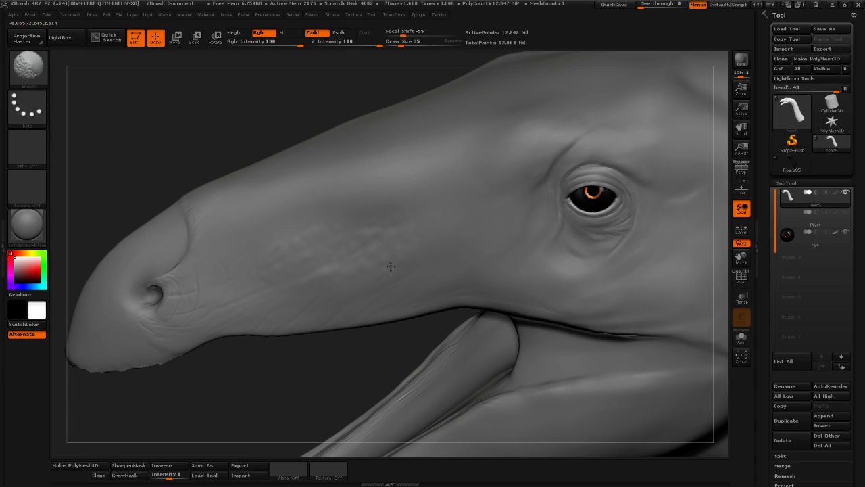
# Extend the bumpy skin texture from the mid-snout patch toward the nostril and smooth it
pyautogui.moveTo(278, 375); pyautogui.dragTo(278, 395)
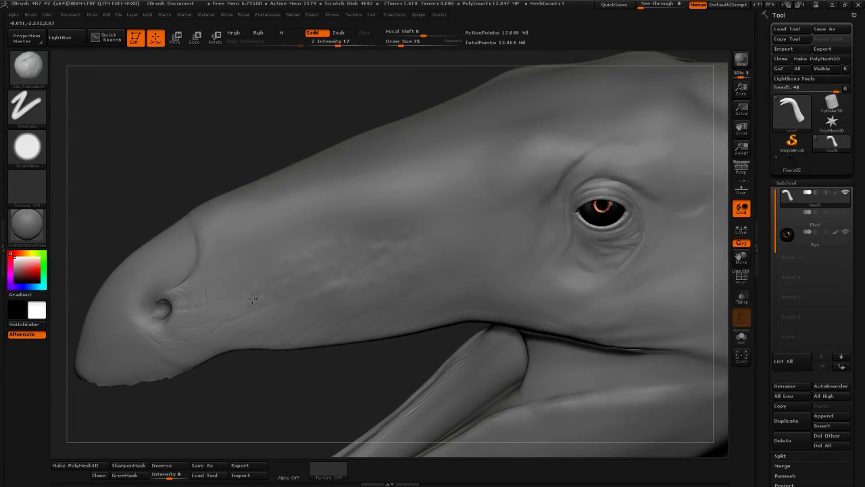
pyautogui.press('shift')
pyautogui.moveTo(249, 280); pyautogui.dragTo(289, 271)
pyautogui.keyDown('shift'); pyautogui.moveTo(247, 272); pyautogui.dragTo(243, 282); pyautogui.keyUp('shift')
pyautogui.press('shift')
pyautogui.press('shift')
# Add a cluster of raised bumps along the upper edge of the mid-snout patch and soften them
pyautogui.moveTo(288, 149)
pyautogui.mouseDown()
pyautogui.moveTo(287, 135)
pyautogui.moveTo(304, 120)
pyautogui.moveTo(323, 248)
pyautogui.mouseUp()
pyautogui.press('shift')
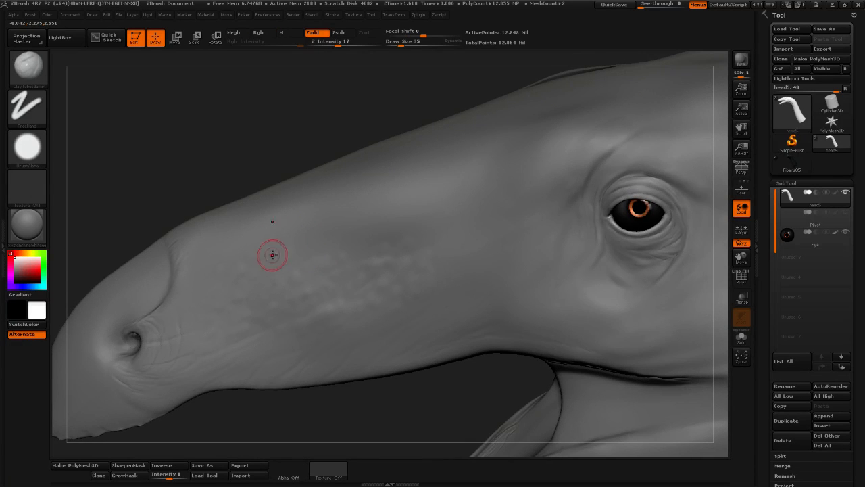
pyautogui.moveTo(274, 258); pyautogui.dragTo(275, 263)
pyautogui.moveTo(300, 252)
pyautogui.mouseDown()
pyautogui.moveTo(291, 258)
pyautogui.moveTo(350, 238)
pyautogui.moveTo(308, 244)
pyautogui.moveTo(331, 221)
pyautogui.moveTo(306, 231)
pyautogui.moveTo(310, 224)
pyautogui.mouseUp()
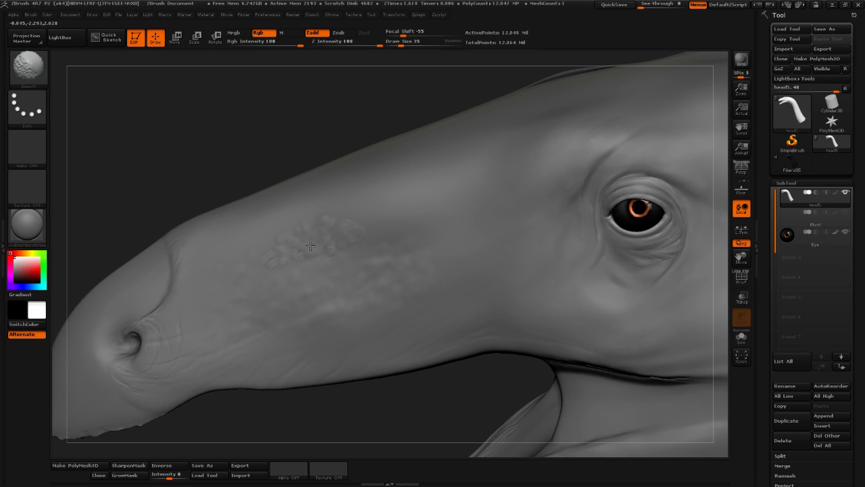
pyautogui.keyDown('shift'); pyautogui.moveTo(259, 268); pyautogui.dragTo(300, 241); pyautogui.keyUp('shift')
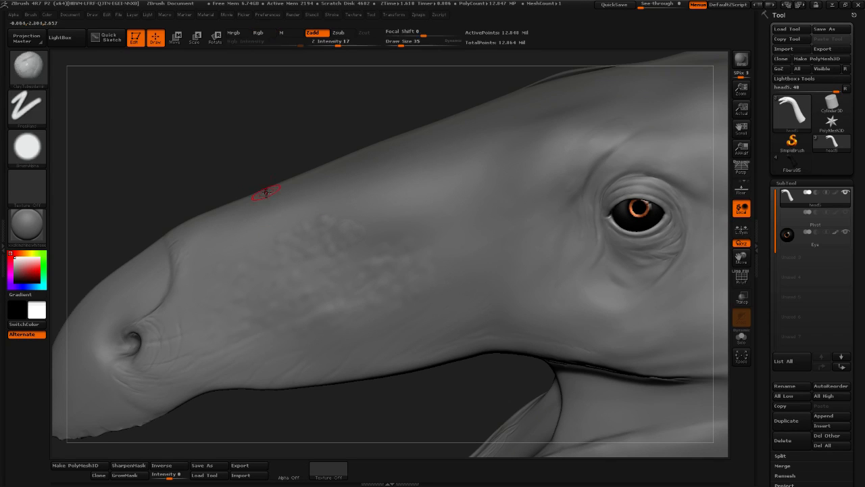
# Sculpt a row of small scale-like bumps from the crease above the nostril to the mid-snout patch, then smooth them
pyautogui.moveTo(232, 165); pyautogui.dragTo(215, 174)
pyautogui.moveTo(188, 261); pyautogui.dragTo(194, 269)
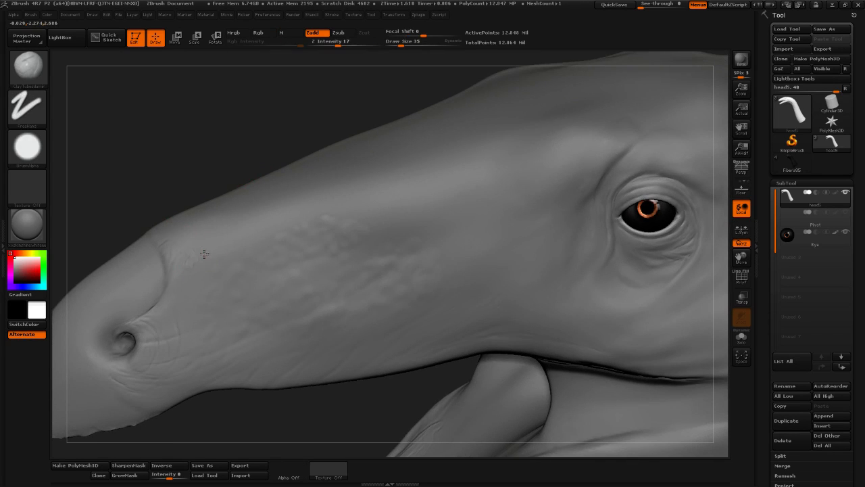
pyautogui.moveTo(233, 169)
pyautogui.mouseDown()
pyautogui.moveTo(226, 241)
pyautogui.moveTo(245, 234)
pyautogui.moveTo(252, 246)
pyautogui.mouseUp()
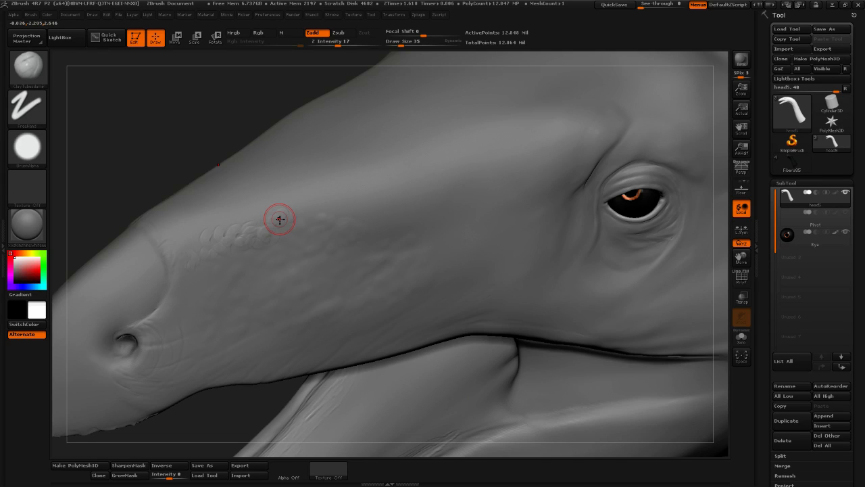
pyautogui.click(280, 219)
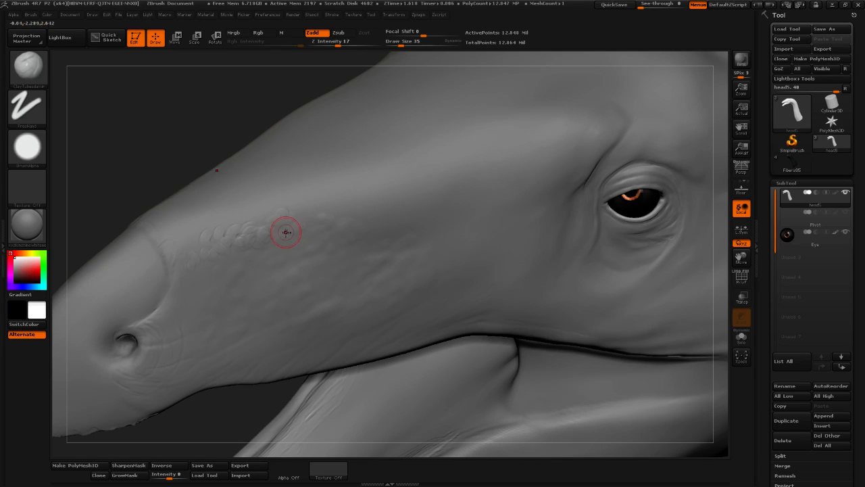
pyautogui.moveTo(242, 230); pyautogui.dragTo(228, 231)
pyautogui.moveTo(285, 208)
pyautogui.keyDown('shift'); pyautogui.mouseDown()
pyautogui.moveTo(268, 227)
pyautogui.moveTo(225, 218)
pyautogui.moveTo(186, 245)
pyautogui.moveTo(204, 253)
pyautogui.mouseUp(); pyautogui.keyUp('shift')
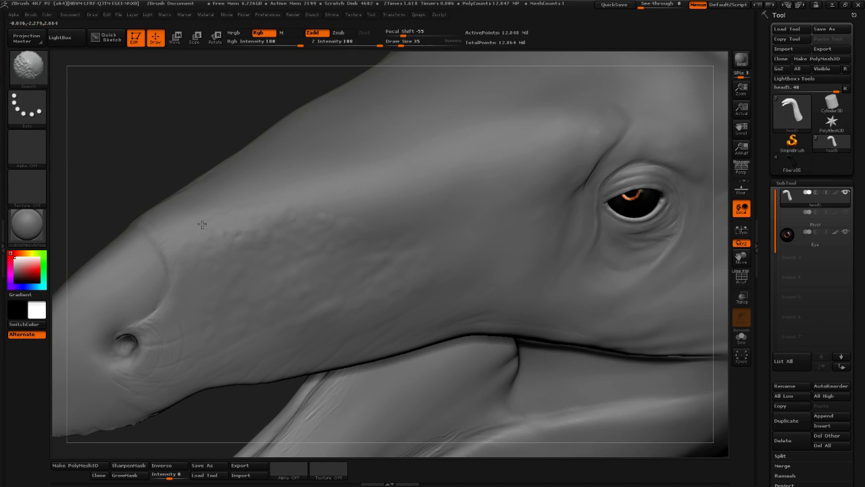
# Add irregular skin bumps on the snout bridge just behind the nostril crease and blend them by smoothing
pyautogui.moveTo(211, 213)
pyautogui.mouseDown()
pyautogui.moveTo(185, 233)
pyautogui.moveTo(194, 244)
pyautogui.moveTo(219, 221)
pyautogui.moveTo(176, 225)
pyautogui.mouseUp()
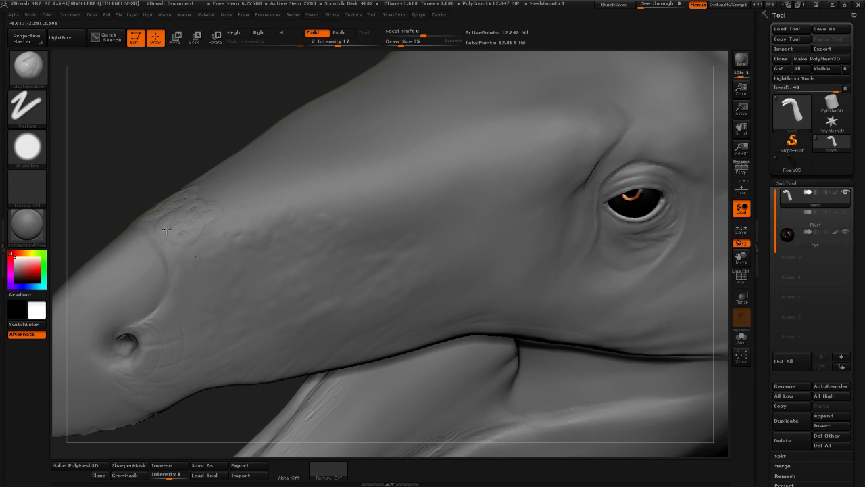
pyautogui.moveTo(166, 156); pyautogui.dragTo(182, 186)
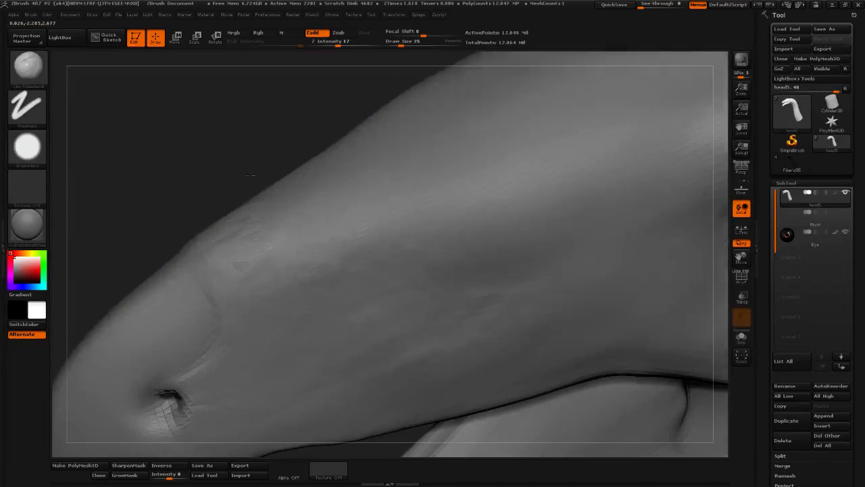
pyautogui.keyDown('shift'); pyautogui.moveTo(280, 238); pyautogui.dragTo(254, 233); pyautogui.keyUp('shift')
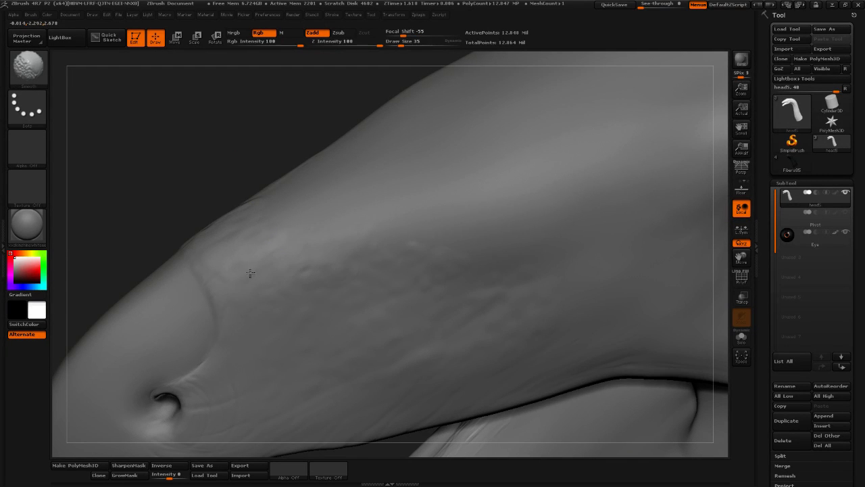
pyautogui.moveTo(255, 136)
pyautogui.keyDown('alt'); pyautogui.mouseDown()
pyautogui.moveTo(187, 149)
pyautogui.moveTo(182, 114)
pyautogui.mouseUp(); pyautogui.keyUp('alt')
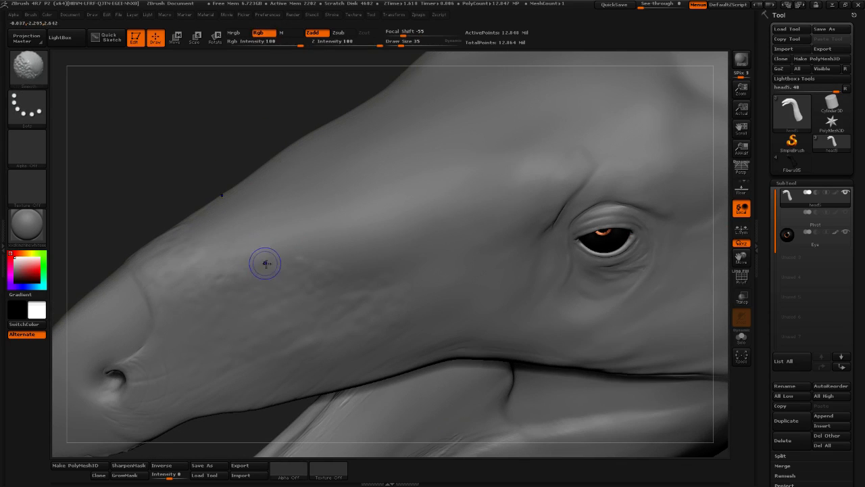
pyautogui.moveTo(204, 272)
pyautogui.keyDown('shift'); pyautogui.mouseDown()
pyautogui.moveTo(196, 284)
pyautogui.moveTo(187, 276)
pyautogui.moveTo(194, 286)
pyautogui.mouseUp(); pyautogui.keyUp('shift')
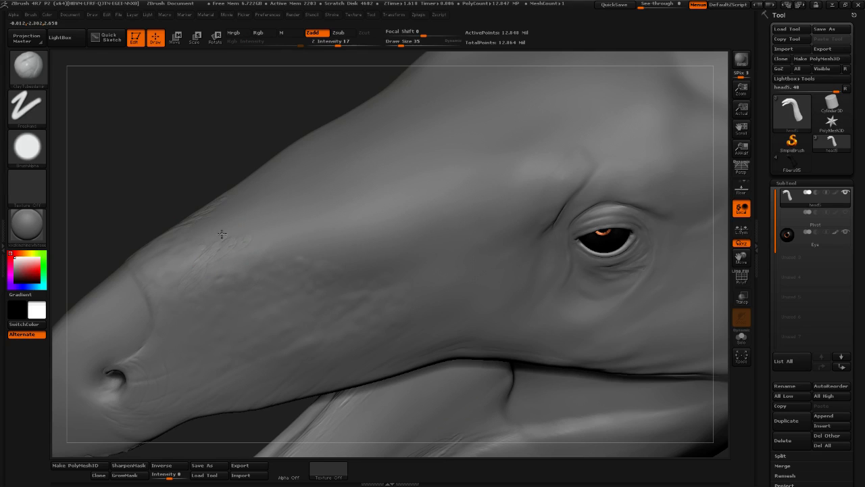
# Continue the bumpy skin texture farther up the snout bridge toward the forehead, softening the strokes
pyautogui.moveTo(258, 222); pyautogui.dragTo(264, 243)
pyautogui.press('shift')
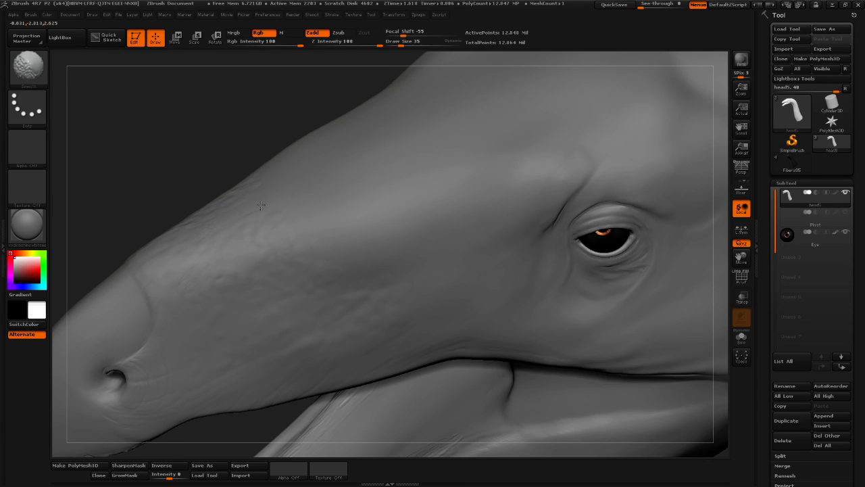
pyautogui.keyDown('alt'); pyautogui.moveTo(205, 145); pyautogui.dragTo(213, 196); pyautogui.keyUp('alt')
pyautogui.moveTo(234, 241); pyautogui.dragTo(221, 255)
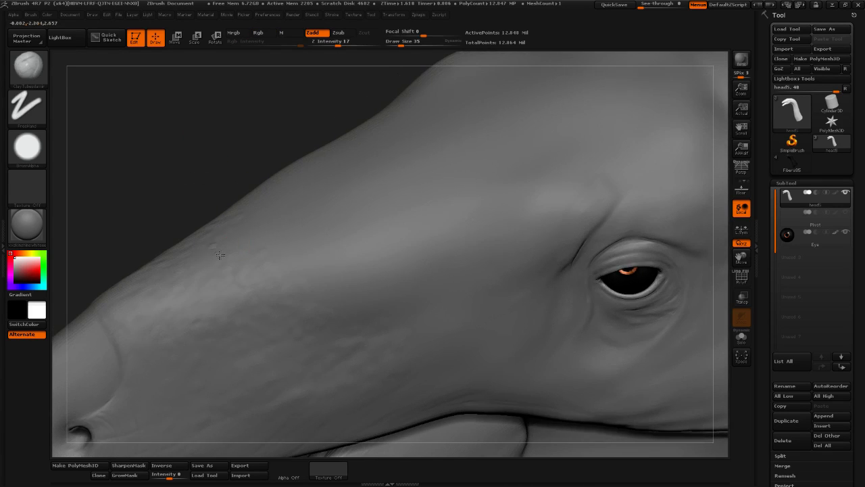
pyautogui.moveTo(267, 235); pyautogui.dragTo(206, 257)
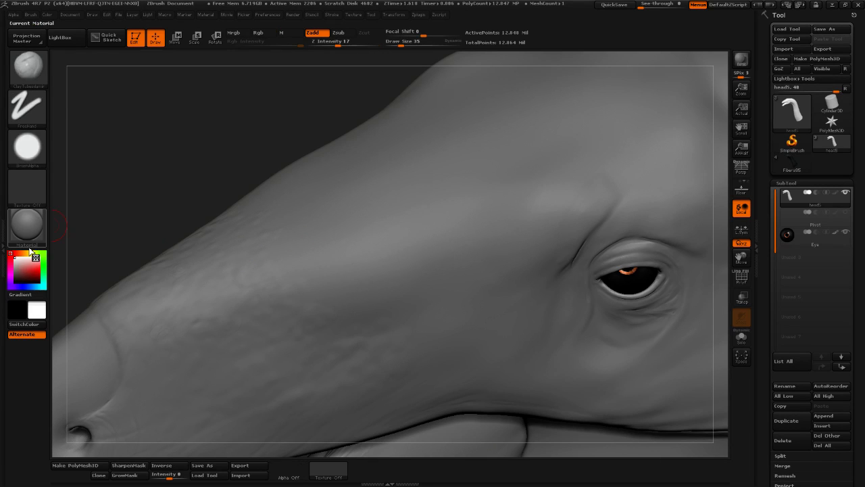
# Sculpt elongated diagonal skin folds on the side of the snout toward the eye and smooth them
pyautogui.moveTo(231, 177); pyautogui.dragTo(164, 113)
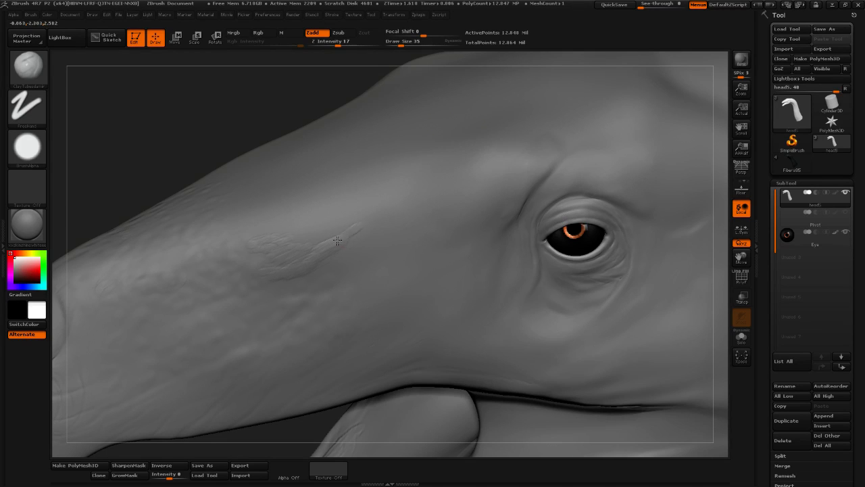
pyautogui.moveTo(319, 248); pyautogui.dragTo(363, 223)
pyautogui.press('shift')
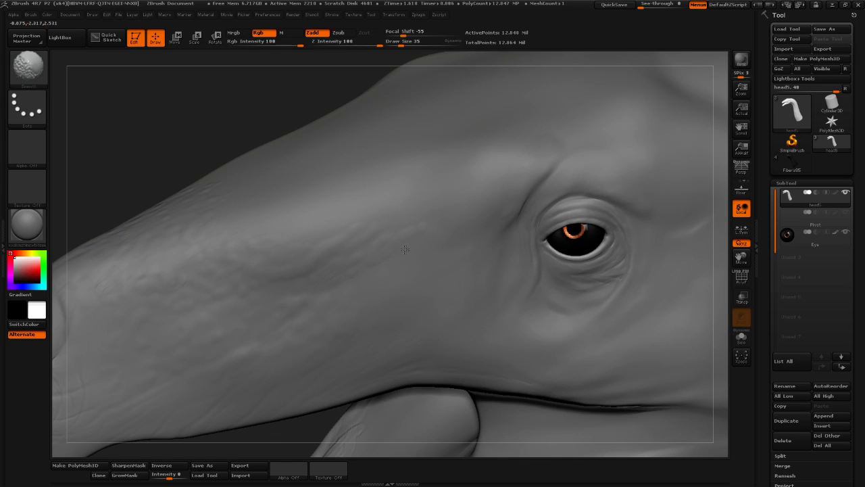
pyautogui.keyDown('shift'); pyautogui.moveTo(352, 259); pyautogui.dragTo(315, 295); pyautogui.keyUp('shift')
# Add diagonal wrinkles between the snout and eye and above the mouth line, then smooth them into the skin
pyautogui.moveTo(369, 281)
pyautogui.mouseDown()
pyautogui.moveTo(362, 300)
pyautogui.moveTo(369, 281)
pyautogui.mouseUp()
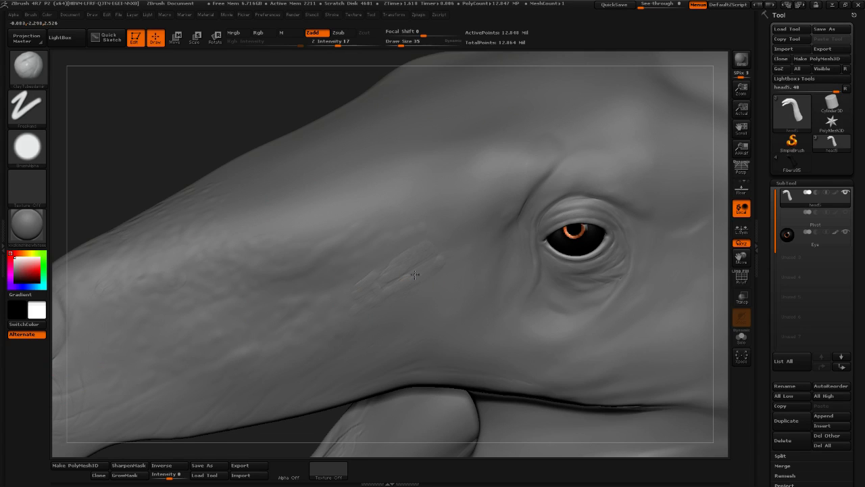
pyautogui.moveTo(280, 421)
pyautogui.mouseDown()
pyautogui.moveTo(298, 394)
pyautogui.moveTo(299, 333)
pyautogui.moveTo(280, 344)
pyautogui.mouseUp()
pyautogui.press('shift')
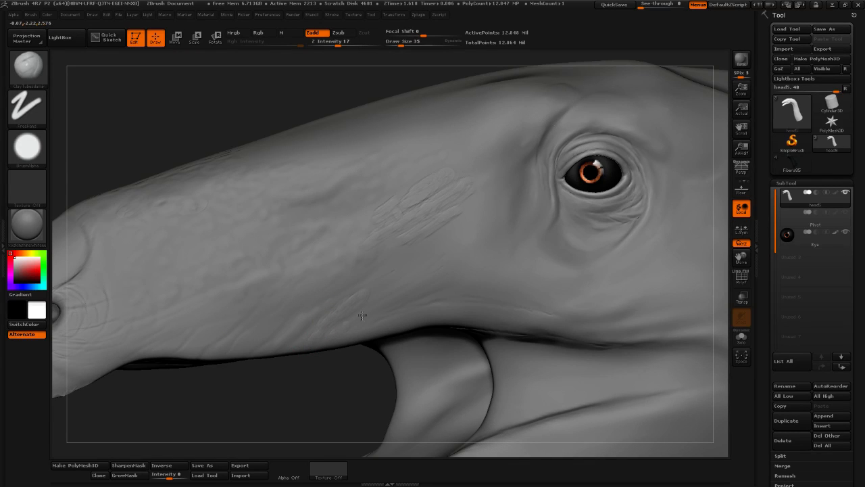
pyautogui.press('shift')
pyautogui.moveTo(335, 391); pyautogui.dragTo(314, 319)
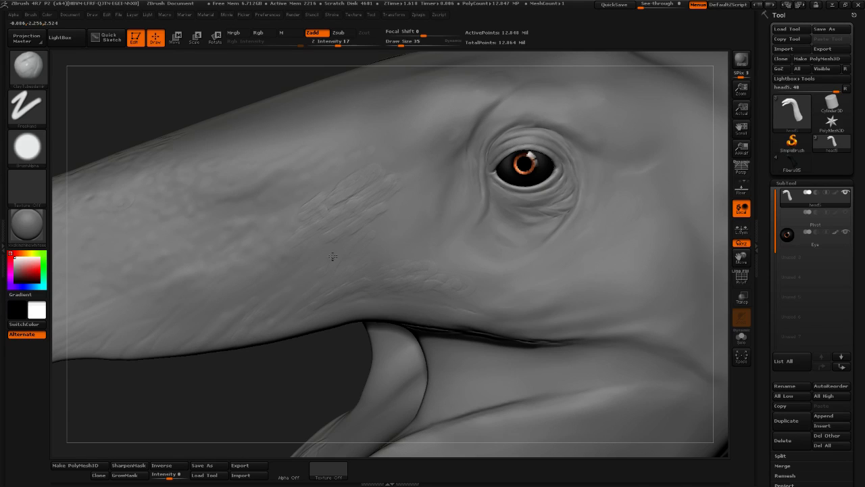
pyautogui.keyDown('shift'); pyautogui.moveTo(347, 239); pyautogui.dragTo(358, 193); pyautogui.keyUp('shift')
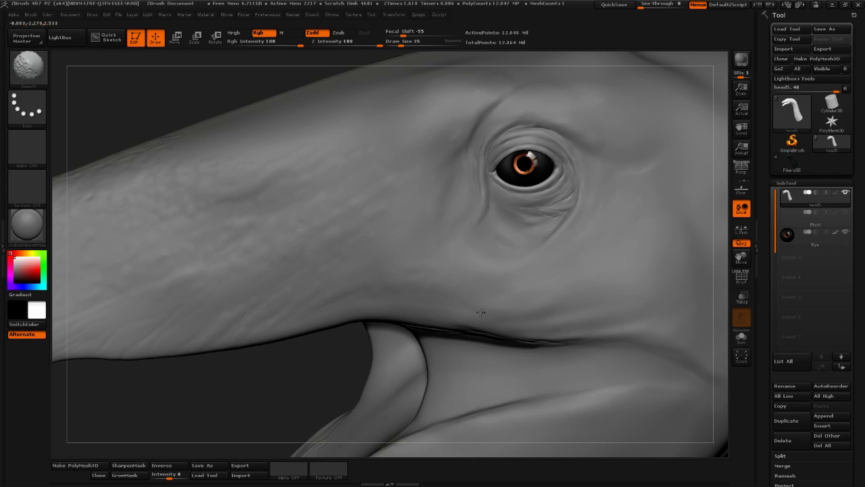
# Switch to the ClayTubes brush and build up small skin folds on the cheek in front of the eye, then smooth them
pyautogui.press('b')
pyautogui.press('c')
pyautogui.press('t')
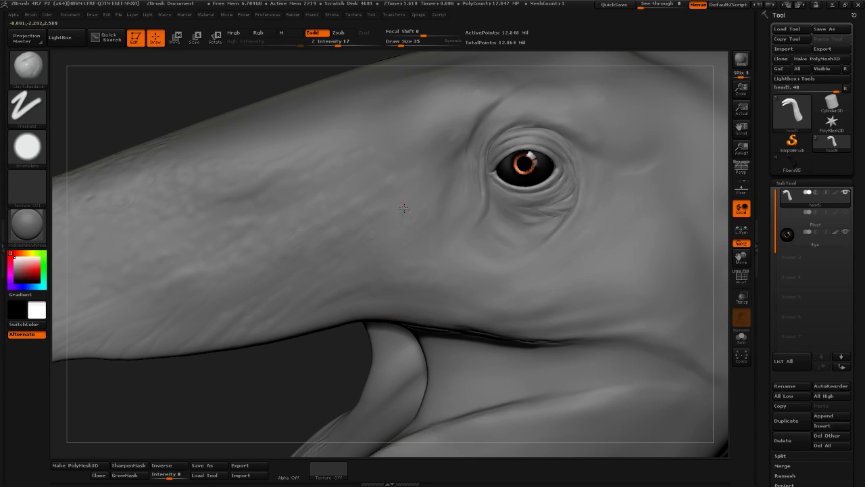
pyautogui.moveTo(403, 209)
pyautogui.mouseDown()
pyautogui.moveTo(394, 222)
pyautogui.moveTo(399, 213)
pyautogui.moveTo(435, 230)
pyautogui.moveTo(429, 208)
pyautogui.moveTo(422, 216)
pyautogui.mouseUp()
pyautogui.press('shift')
pyautogui.moveTo(353, 348); pyautogui.dragTo(315, 284)
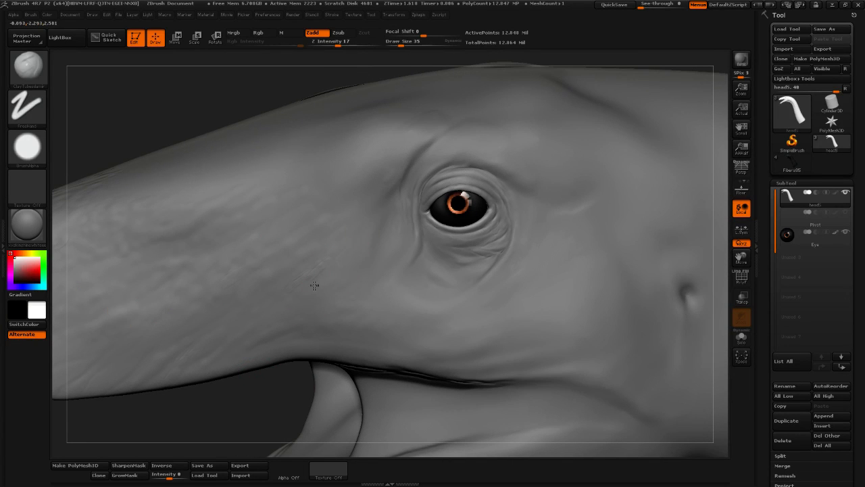
# Reduce the brush size to 20, add finer diagonal wrinkles between the snout and the eye, and soften them
pyautogui.moveTo(364, 247); pyautogui.dragTo(334, 272)
pyautogui.click(399, 45)
pyautogui.press('shift')
pyautogui.moveTo(378, 221)
pyautogui.mouseDown()
pyautogui.moveTo(319, 256)
pyautogui.moveTo(377, 238)
pyautogui.moveTo(319, 269)
pyautogui.mouseUp()
pyautogui.press('shift')
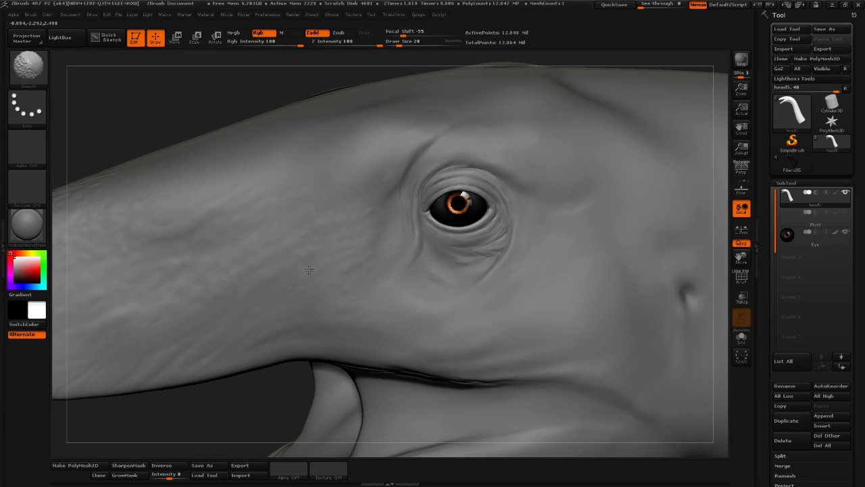
pyautogui.keyDown('shift'); pyautogui.moveTo(309, 270); pyautogui.dragTo(317, 249); pyautogui.keyUp('shift')
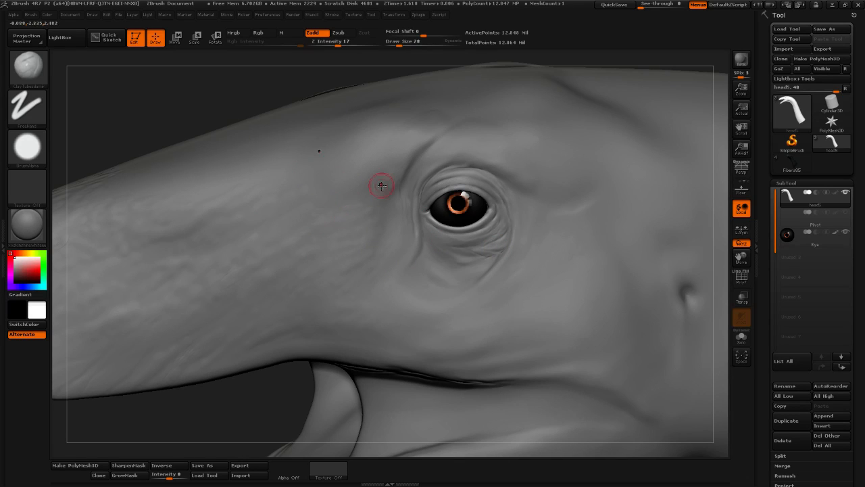
# Sculpt faint creases on the skin in front of the brow and on the upper snout, blending them by smoothing
pyautogui.moveTo(244, 95); pyautogui.dragTo(265, 98)
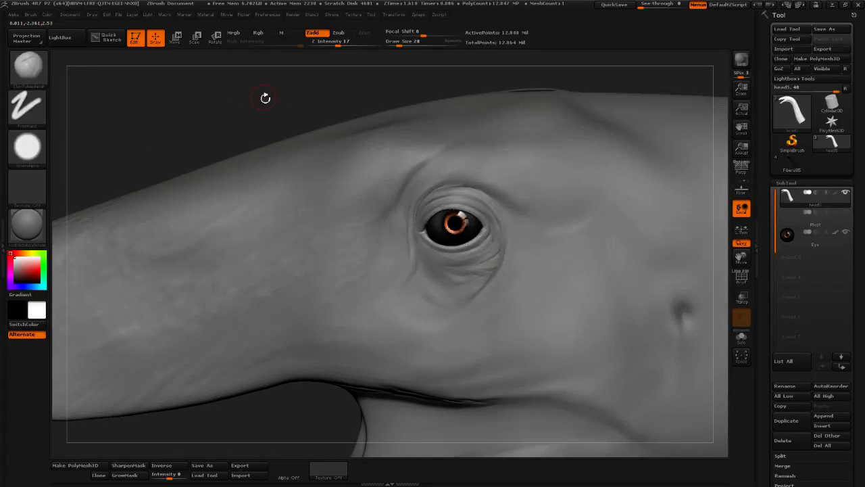
pyautogui.press('shift')
pyautogui.press('shift')
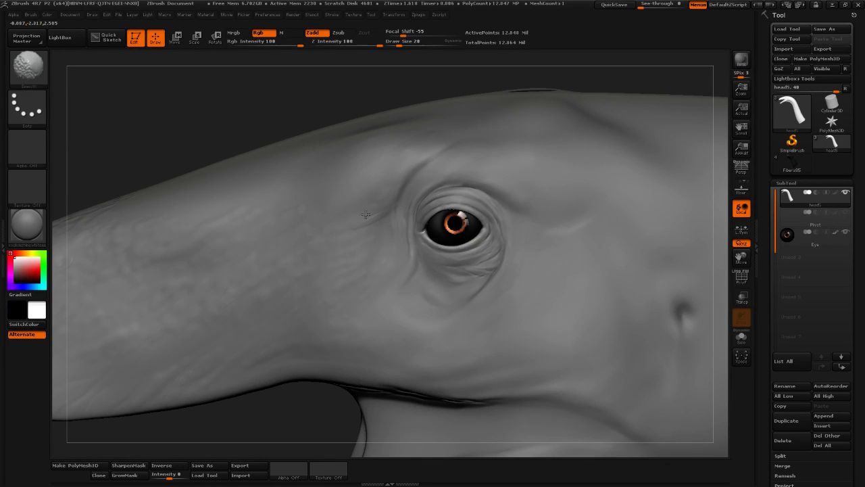
pyautogui.keyDown('alt'); pyautogui.moveTo(345, 108); pyautogui.dragTo(321, 169); pyautogui.keyUp('alt')
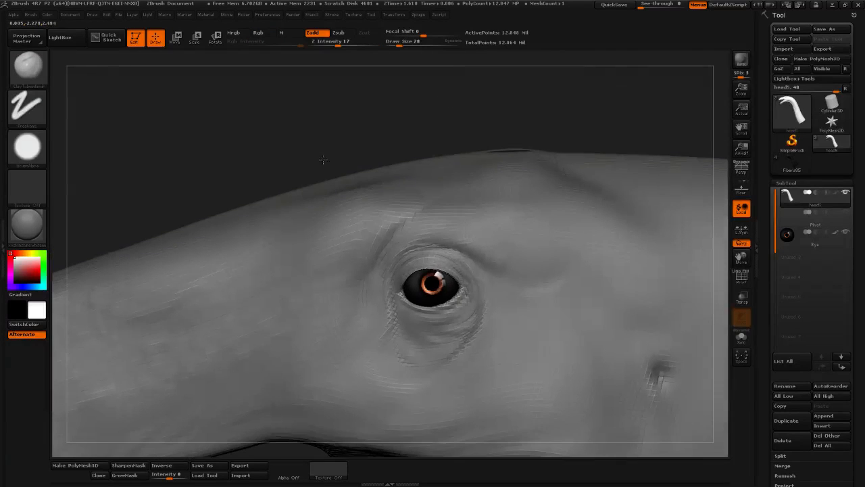
pyautogui.moveTo(391, 161); pyautogui.dragTo(365, 185)
pyautogui.press('shift')
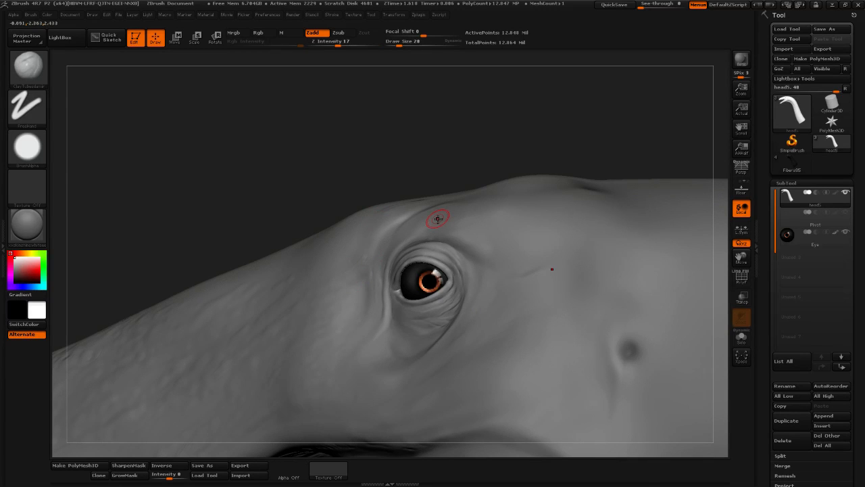
pyautogui.press('shift')
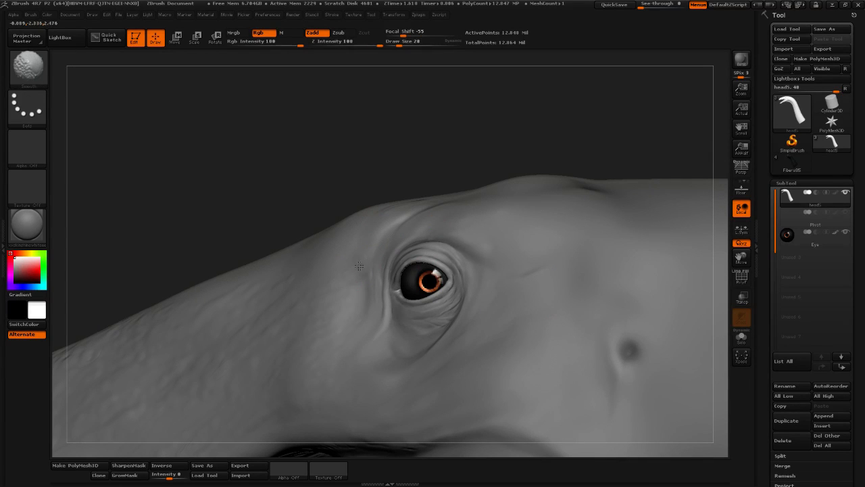
pyautogui.moveTo(242, 197)
pyautogui.mouseDown()
pyautogui.moveTo(339, 162)
pyautogui.moveTo(355, 172)
pyautogui.mouseUp()
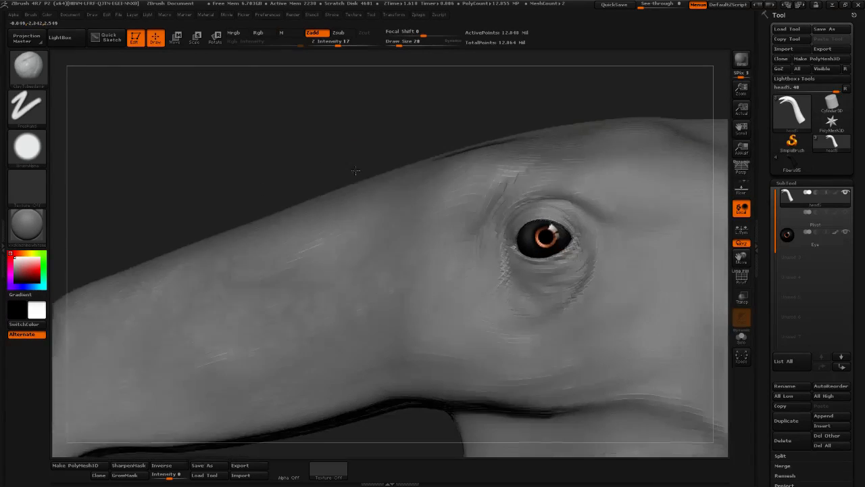
pyautogui.press('shift')
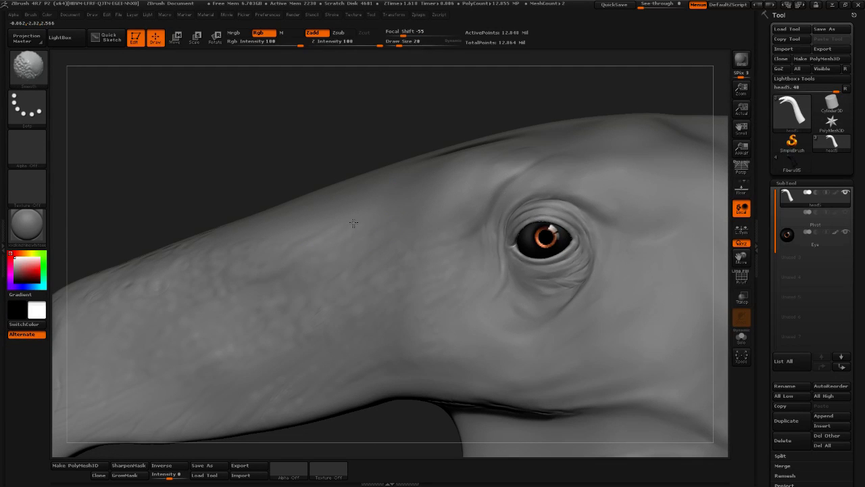
# Add short diagonal wrinkles along the upper lip edge at mid-snout and smooth them into the skin
pyautogui.moveTo(248, 176)
pyautogui.keyDown('alt'); pyautogui.mouseDown()
pyautogui.moveTo(332, 137)
pyautogui.moveTo(338, 111)
pyautogui.mouseUp(); pyautogui.keyUp('alt')
pyautogui.moveTo(390, 351)
pyautogui.keyDown('alt'); pyautogui.mouseDown()
pyautogui.moveTo(426, 313)
pyautogui.moveTo(402, 308)
pyautogui.mouseUp(); pyautogui.keyUp('alt')
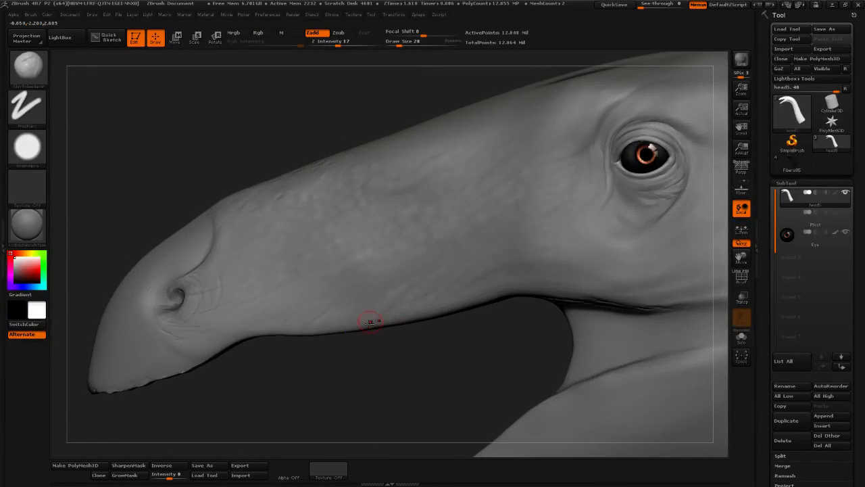
pyautogui.press('shift')
pyautogui.keyDown('shift'); pyautogui.moveTo(337, 325); pyautogui.dragTo(409, 299); pyautogui.keyUp('shift')
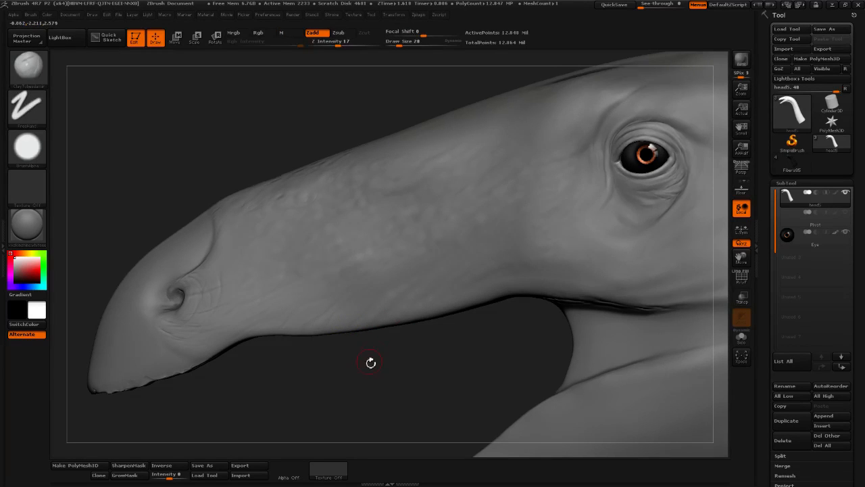
# Sculpt curved wrinkles below the nostril, soften them, and continue the diagonal creases along the upper lip
pyautogui.moveTo(367, 359)
pyautogui.mouseDown()
pyautogui.moveTo(319, 361)
pyautogui.moveTo(411, 336)
pyautogui.moveTo(400, 361)
pyautogui.moveTo(458, 342)
pyautogui.moveTo(447, 346)
pyautogui.mouseUp()
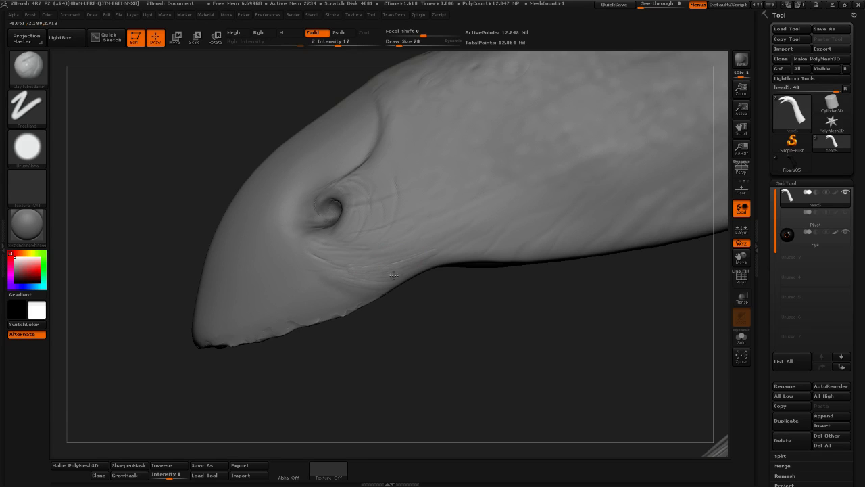
pyautogui.press('shift')
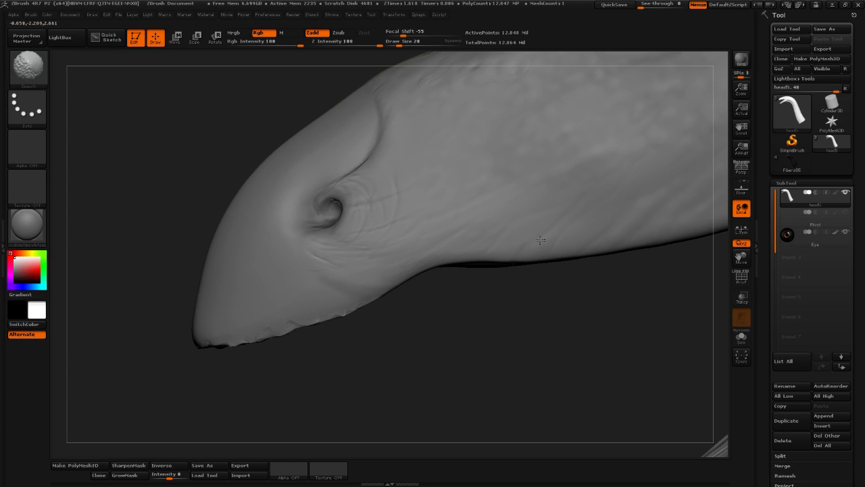
pyautogui.moveTo(608, 297)
pyautogui.keyDown('alt'); pyautogui.mouseDown()
pyautogui.moveTo(489, 340)
pyautogui.moveTo(439, 295)
pyautogui.mouseUp(); pyautogui.keyUp('alt')
pyautogui.moveTo(475, 338)
pyautogui.mouseDown()
pyautogui.moveTo(373, 291)
pyautogui.moveTo(340, 291)
pyautogui.mouseUp()
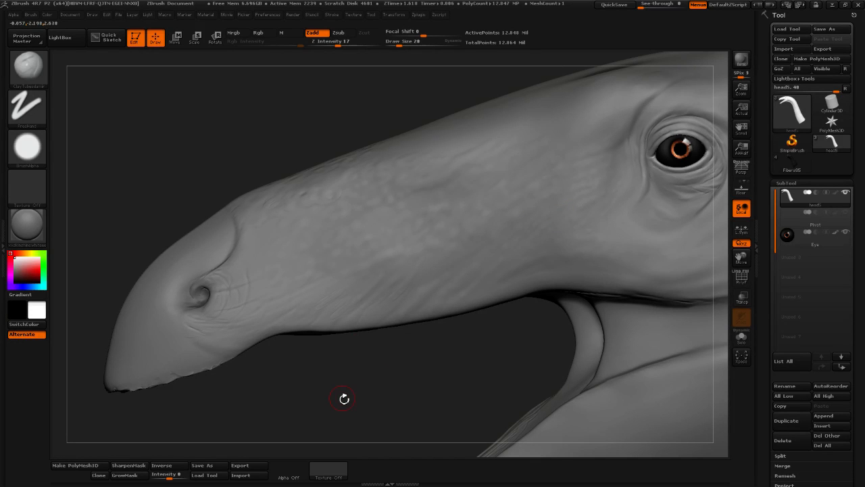
# Sculpt wrinkled folds in the bag under the eye and smooth them down
pyautogui.moveTo(442, 369)
pyautogui.mouseDown()
pyautogui.moveTo(491, 338)
pyautogui.moveTo(407, 359)
pyautogui.moveTo(409, 180)
pyautogui.moveTo(421, 152)
pyautogui.moveTo(469, 257)
pyautogui.mouseUp()
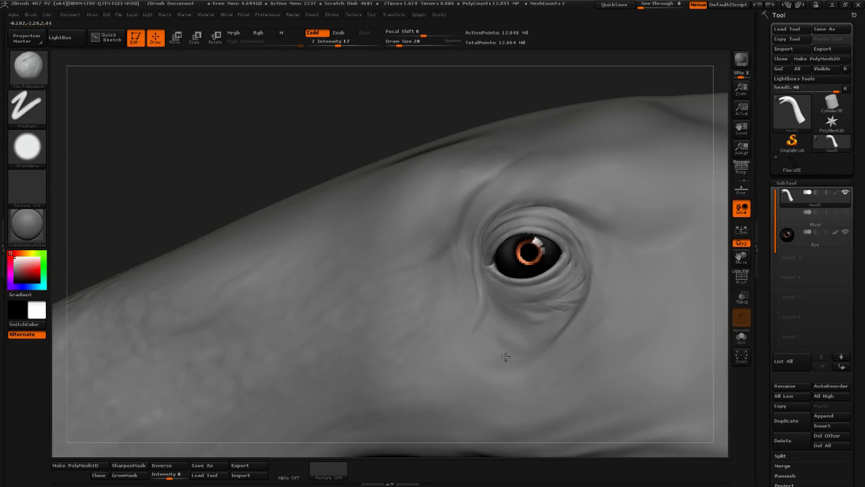
pyautogui.press('shift')
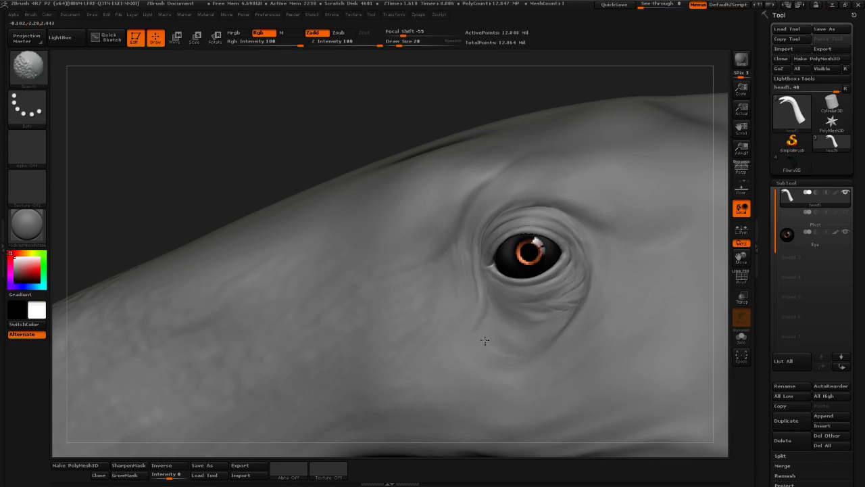
pyautogui.moveTo(521, 356)
pyautogui.keyDown('shift'); pyautogui.mouseDown()
pyautogui.moveTo(549, 334)
pyautogui.moveTo(516, 324)
pyautogui.moveTo(533, 334)
pyautogui.mouseUp(); pyautogui.keyUp('shift')
pyautogui.moveTo(489, 301); pyautogui.dragTo(520, 330)
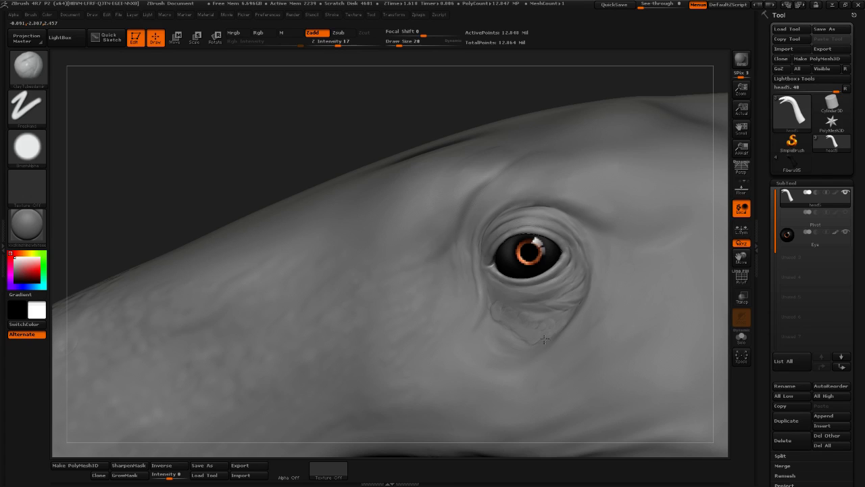
pyautogui.press('shift')
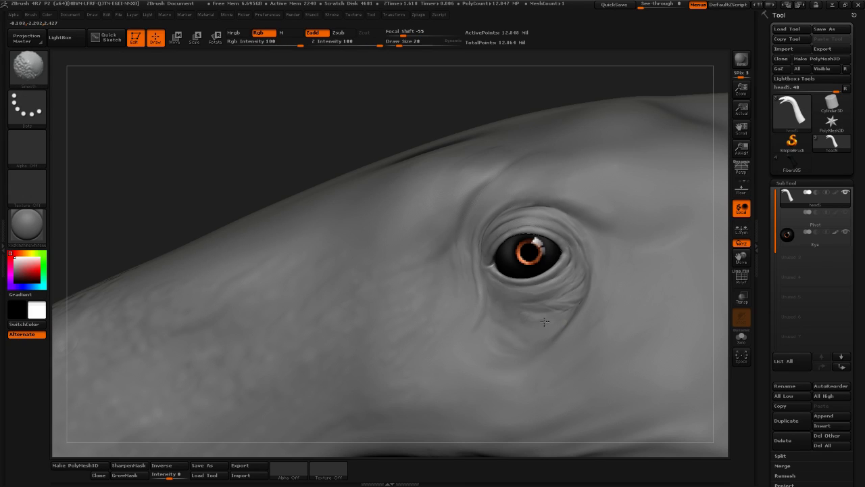
# Add slanted wrinkles just above the upper lip edge behind the nostril and smooth them
pyautogui.keyDown('alt'); pyautogui.moveTo(255, 146); pyautogui.dragTo(226, 138); pyautogui.keyUp('alt')
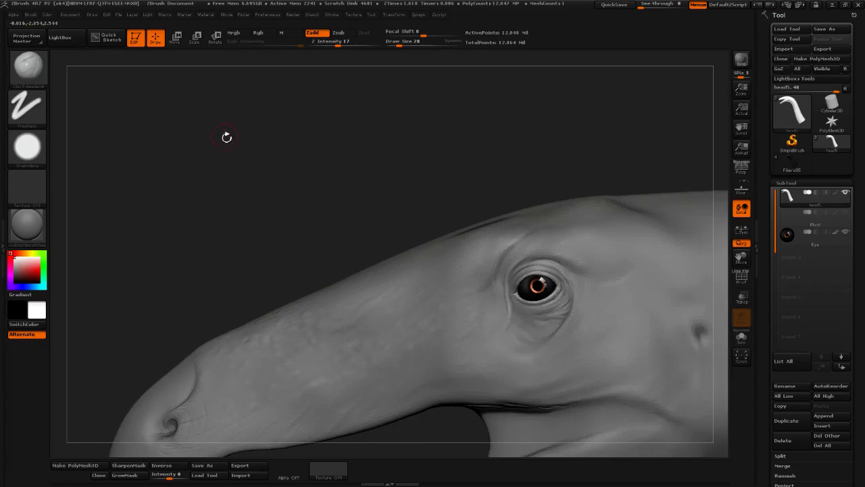
pyautogui.keyDown('alt'); pyautogui.moveTo(349, 193); pyautogui.dragTo(268, 88); pyautogui.keyUp('alt')
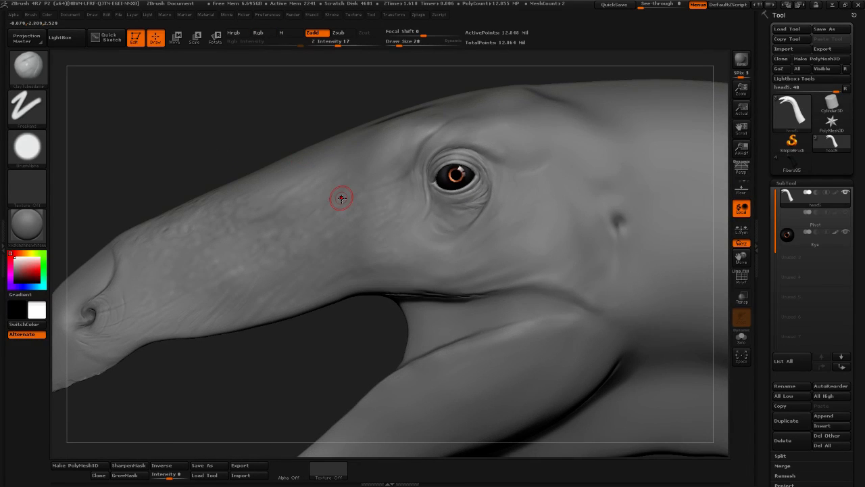
pyautogui.moveTo(302, 365)
pyautogui.mouseDown()
pyautogui.moveTo(467, 363)
pyautogui.moveTo(555, 378)
pyautogui.moveTo(613, 351)
pyautogui.moveTo(386, 318)
pyautogui.mouseUp()
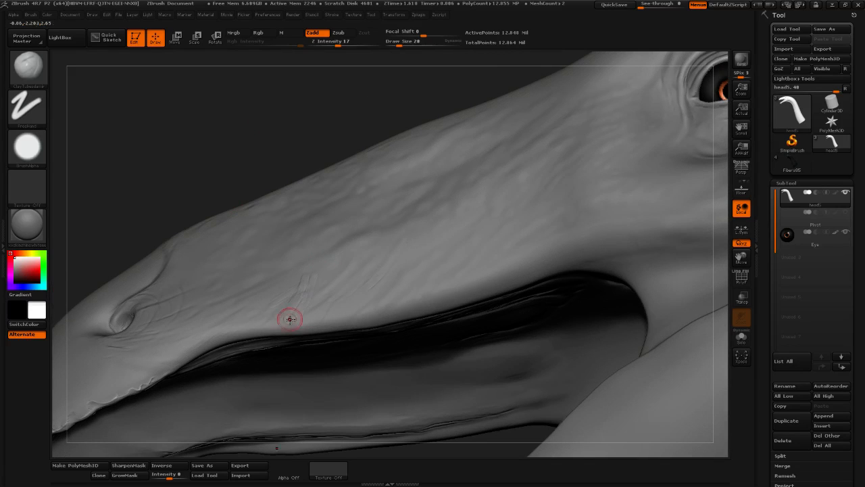
pyautogui.press('shift')
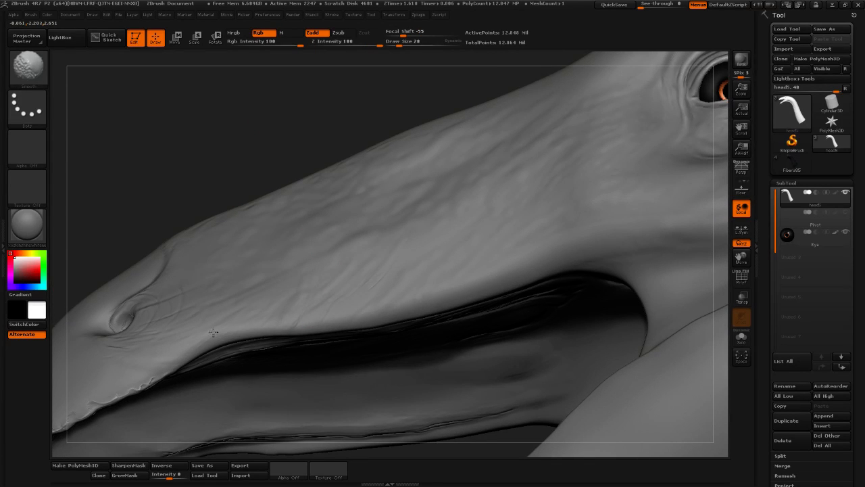
pyautogui.keyDown('shift'); pyautogui.moveTo(207, 184); pyautogui.dragTo(239, 131); pyautogui.keyUp('shift')
# From a low view, sculpt fine creases where the side of the snout meets the lip ridge and smooth them
pyautogui.moveTo(458, 358)
pyautogui.mouseDown()
pyautogui.moveTo(410, 379)
pyautogui.moveTo(402, 304)
pyautogui.mouseUp()
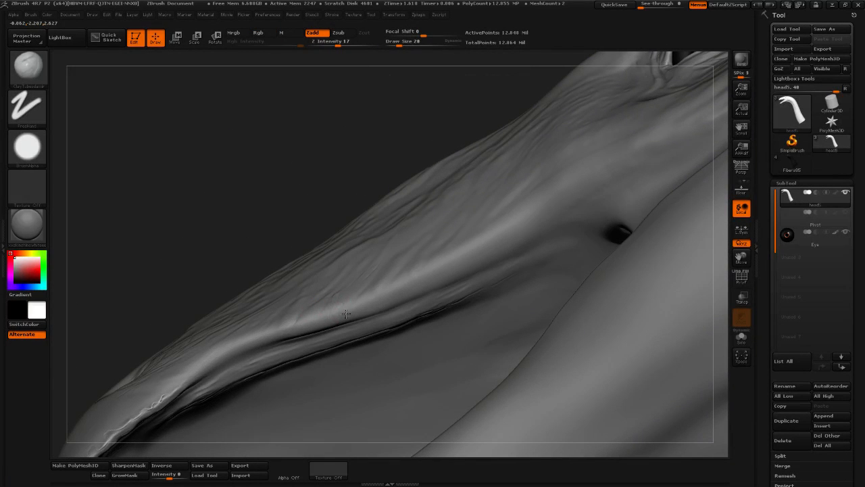
pyautogui.press('shift')
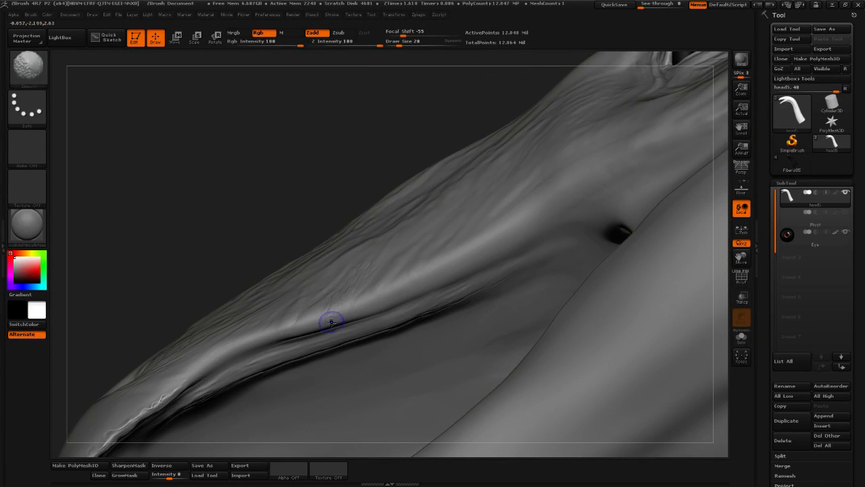
pyautogui.keyDown('shift'); pyautogui.moveTo(362, 275); pyautogui.dragTo(314, 315); pyautogui.keyUp('shift')
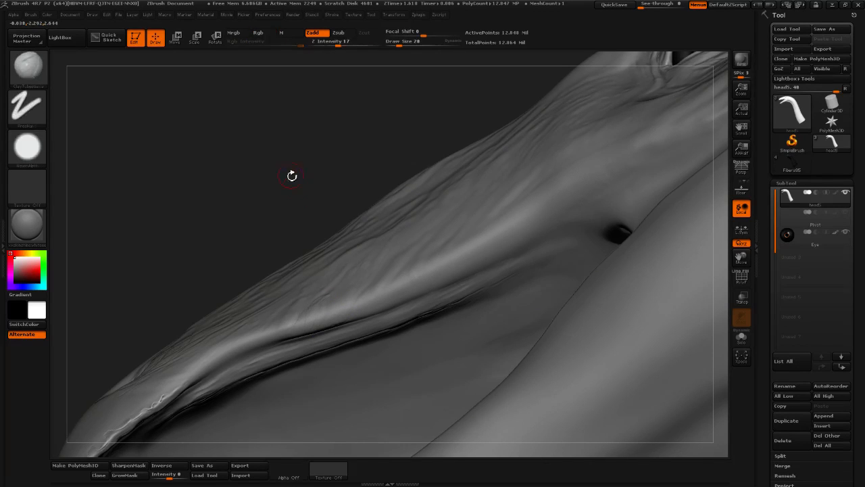
pyautogui.moveTo(291, 176)
pyautogui.mouseDown()
pyautogui.moveTo(313, 163)
pyautogui.moveTo(349, 194)
pyautogui.moveTo(354, 375)
pyautogui.moveTo(338, 412)
pyautogui.moveTo(384, 362)
pyautogui.mouseUp()
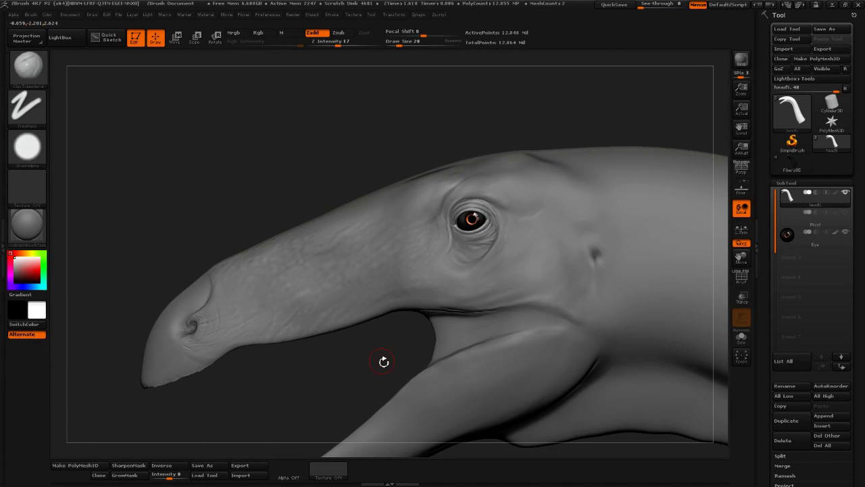
# Sculpt irregular raised folds across the middle of the snout's side and blend them by smoothing
pyautogui.moveTo(284, 380); pyautogui.dragTo(283, 409)
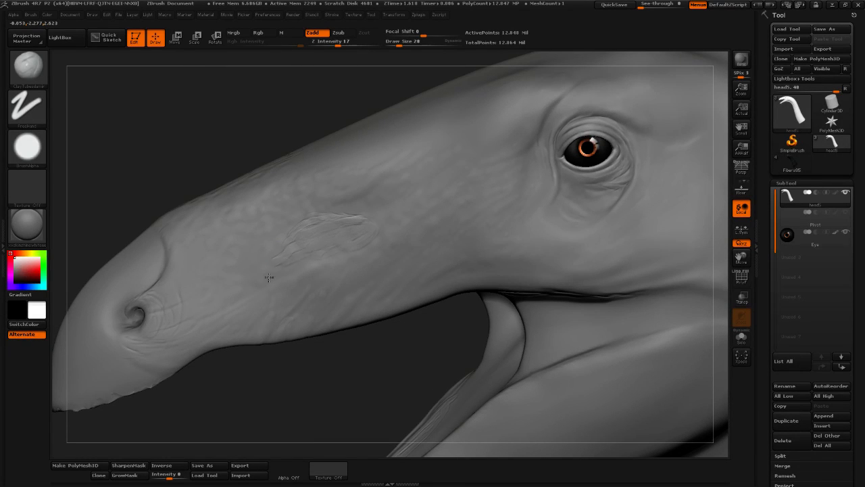
pyautogui.click(318, 223)
pyautogui.moveTo(396, 190)
pyautogui.mouseDown()
pyautogui.moveTo(418, 175)
pyautogui.moveTo(383, 175)
pyautogui.mouseUp()
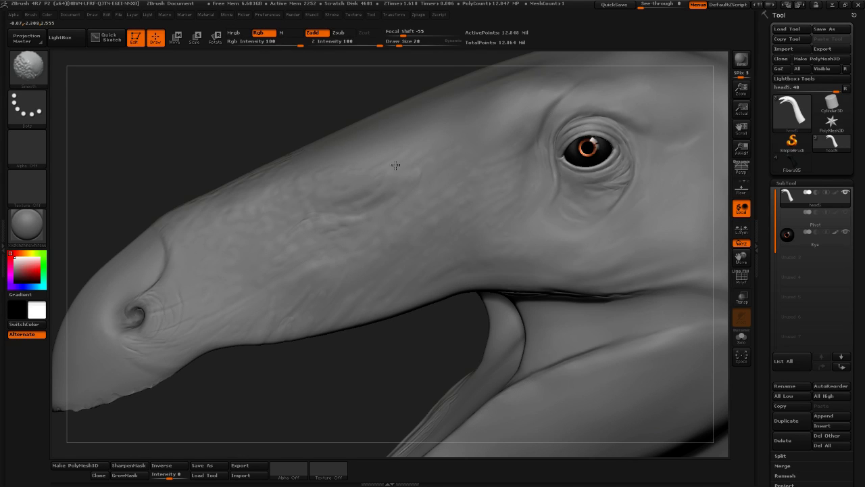
pyautogui.moveTo(359, 377); pyautogui.dragTo(397, 387)
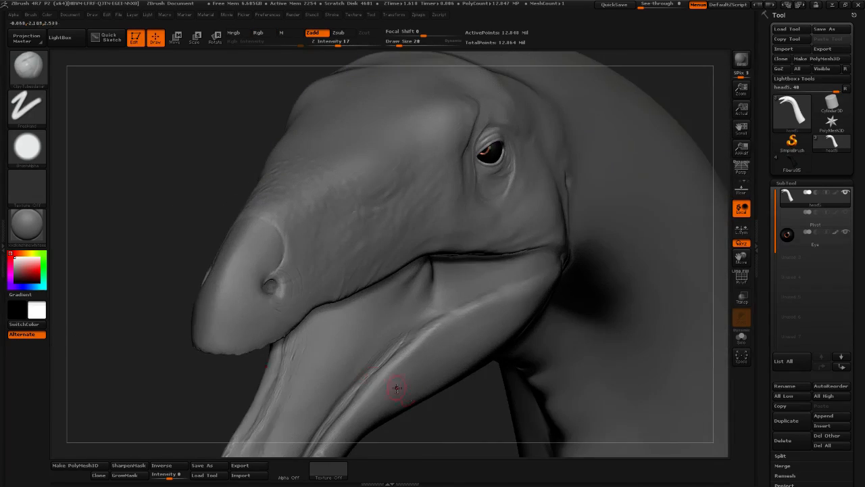
pyautogui.moveTo(463, 431); pyautogui.dragTo(458, 429)
pyautogui.moveTo(276, 359)
pyautogui.mouseDown()
pyautogui.moveTo(214, 381)
pyautogui.moveTo(236, 380)
pyautogui.moveTo(276, 434)
pyautogui.mouseUp()
pyautogui.keyDown('alt'); pyautogui.moveTo(284, 135); pyautogui.dragTo(353, 111); pyautogui.keyUp('alt')
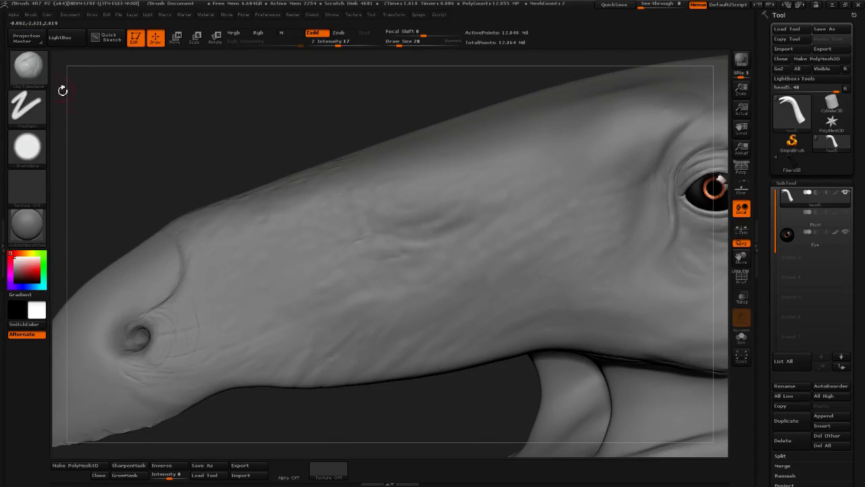
# Switch to a standard sculpting brush at draw size 45 and intensity 14, then sculpt creases above and behind the nostril and smooth them
pyautogui.click(30, 69)
pyautogui.click(521, 87)
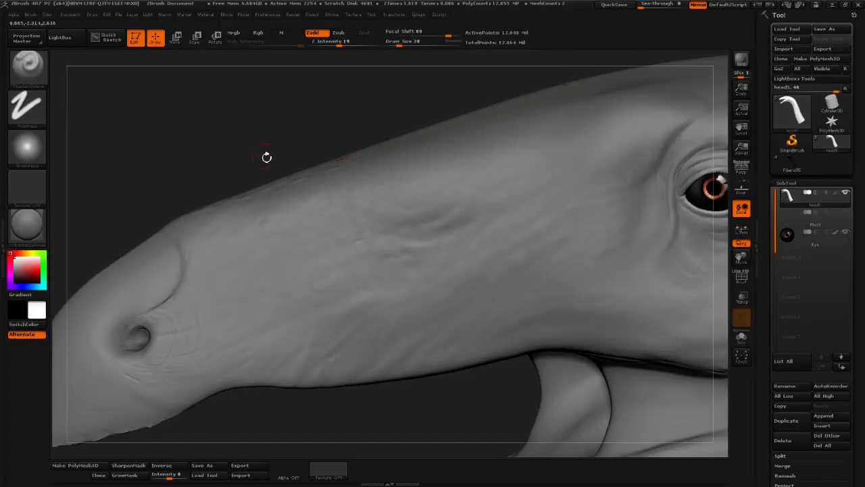
pyautogui.moveTo(266, 155); pyautogui.dragTo(419, 126)
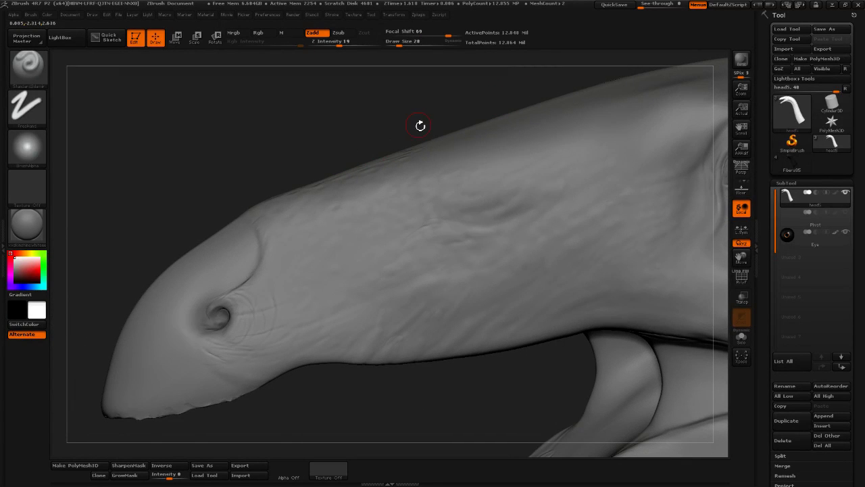
pyautogui.keyDown('alt'); pyautogui.moveTo(326, 129); pyautogui.dragTo(244, 165); pyautogui.keyUp('alt')
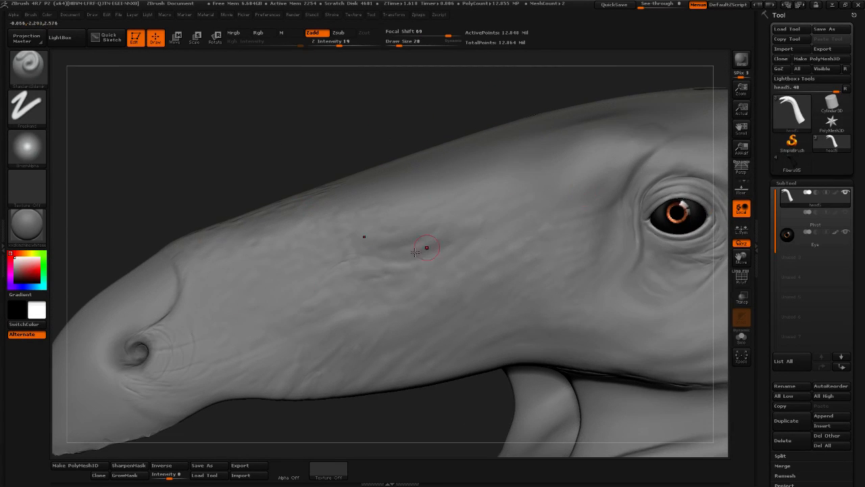
pyautogui.moveTo(399, 44); pyautogui.dragTo(403, 44)
pyautogui.moveTo(271, 146)
pyautogui.mouseDown()
pyautogui.moveTo(340, 136)
pyautogui.moveTo(253, 178)
pyautogui.moveTo(250, 148)
pyautogui.moveTo(261, 156)
pyautogui.moveTo(265, 300)
pyautogui.moveTo(258, 278)
pyautogui.mouseUp()
pyautogui.moveTo(344, 44); pyautogui.dragTo(340, 44)
pyautogui.moveTo(404, 43); pyautogui.dragTo(404, 43)
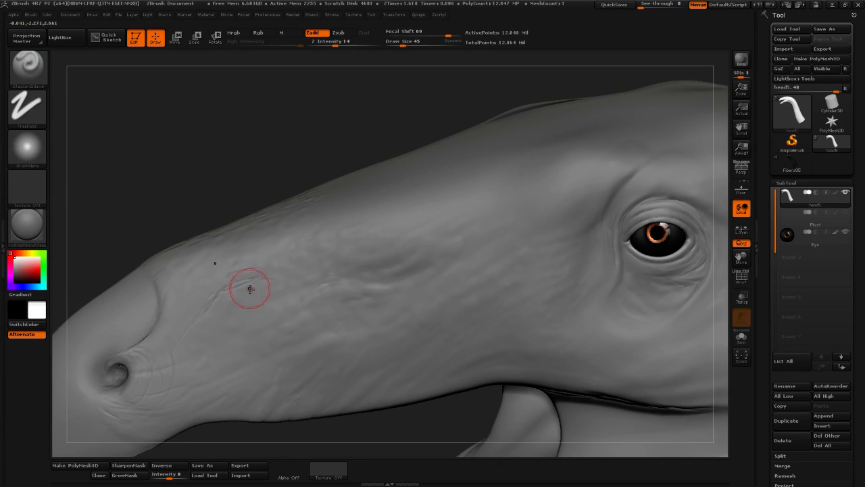
pyautogui.press('shift')
pyautogui.keyDown('shift'); pyautogui.moveTo(352, 139); pyautogui.dragTo(365, 286); pyautogui.keyUp('shift')
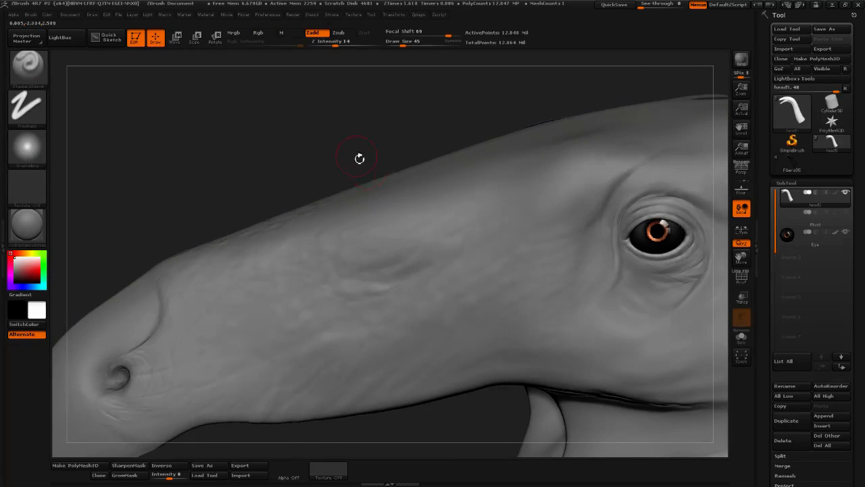
# Sculpt curved creases around the hollow in the middle of the snout's side, extending toward the eye, and soften them by smoothing
pyautogui.moveTo(359, 158)
pyautogui.mouseDown()
pyautogui.moveTo(362, 169)
pyautogui.moveTo(298, 200)
pyautogui.mouseUp()
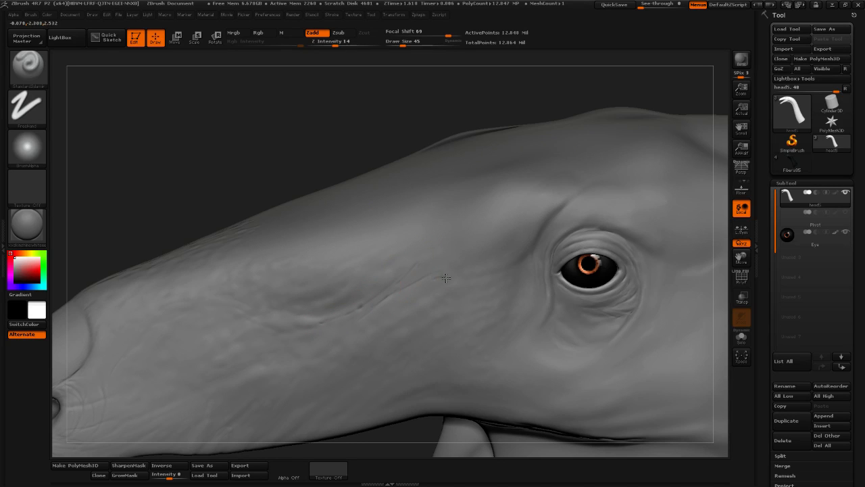
pyautogui.moveTo(433, 289); pyautogui.dragTo(452, 275)
pyautogui.keyDown('alt'); pyautogui.moveTo(211, 215); pyautogui.dragTo(264, 147); pyautogui.keyUp('alt')
pyautogui.moveTo(315, 221); pyautogui.dragTo(396, 239)
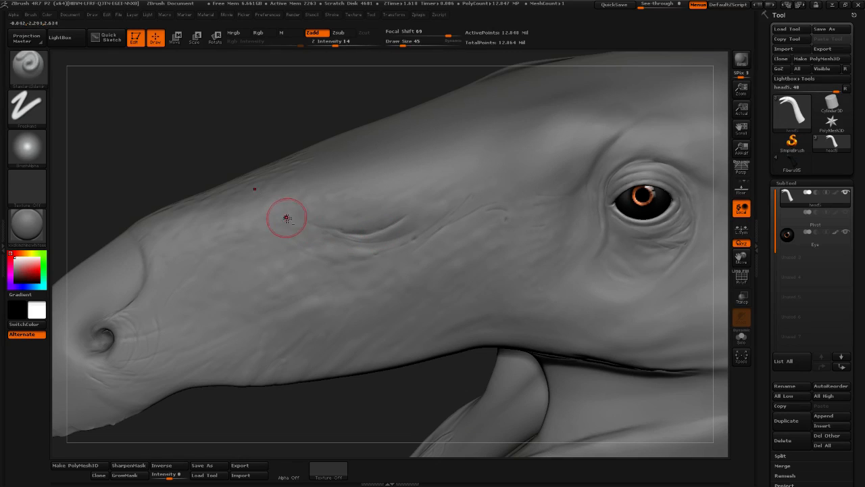
pyautogui.moveTo(329, 209); pyautogui.dragTo(358, 235)
pyautogui.press('shift')
pyautogui.moveTo(403, 281); pyautogui.dragTo(410, 301)
pyautogui.moveTo(417, 237)
pyautogui.keyDown('shift'); pyautogui.mouseDown()
pyautogui.moveTo(401, 249)
pyautogui.moveTo(413, 232)
pyautogui.mouseUp(); pyautogui.keyUp('shift')
# Deepen the folds of the mid-snout hollow and smooth the creases between it and the eye
pyautogui.moveTo(342, 415); pyautogui.dragTo(253, 243)
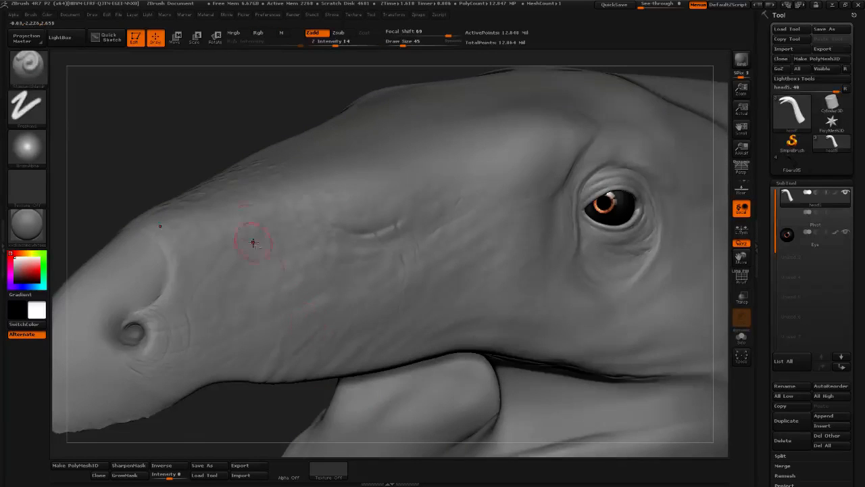
pyautogui.keyDown('alt'); pyautogui.moveTo(192, 145); pyautogui.dragTo(197, 172); pyautogui.keyUp('alt')
pyautogui.moveTo(259, 175); pyautogui.dragTo(206, 210)
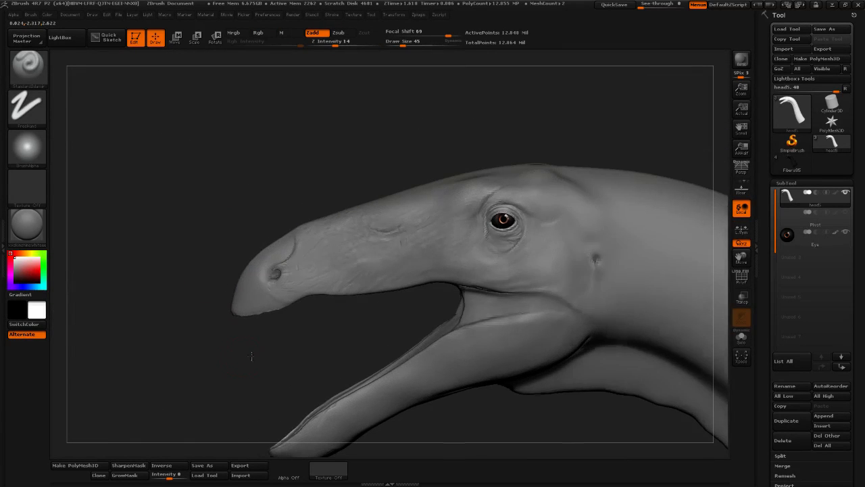
pyautogui.moveTo(251, 357)
pyautogui.mouseDown()
pyautogui.moveTo(572, 174)
pyautogui.moveTo(625, 180)
pyautogui.moveTo(491, 144)
pyautogui.moveTo(466, 118)
pyautogui.moveTo(446, 182)
pyautogui.mouseUp()
pyautogui.moveTo(413, 218)
pyautogui.mouseDown()
pyautogui.moveTo(361, 218)
pyautogui.moveTo(371, 238)
pyautogui.moveTo(399, 233)
pyautogui.mouseUp()
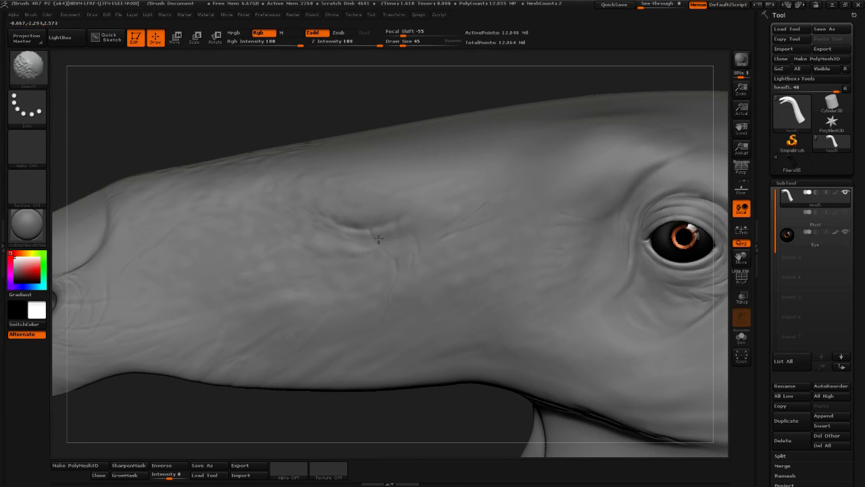
pyautogui.keyDown('shift'); pyautogui.moveTo(472, 218); pyautogui.dragTo(434, 228); pyautogui.keyUp('shift')
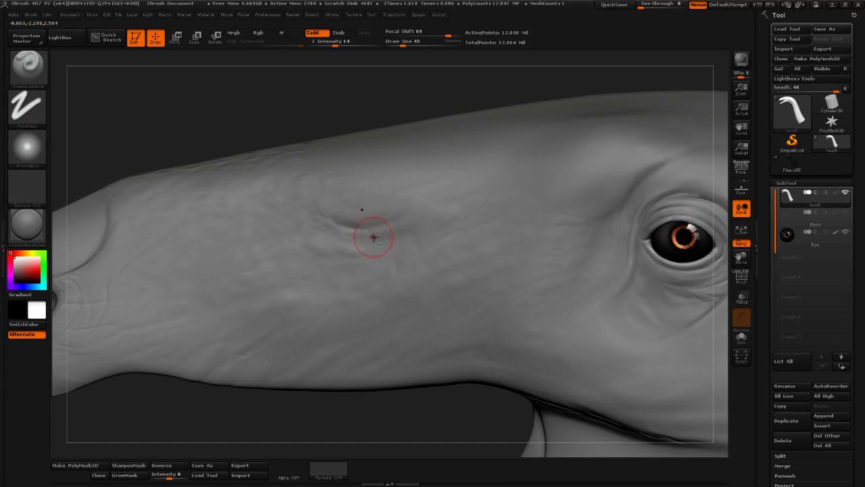
pyautogui.moveTo(373, 238)
pyautogui.mouseDown()
pyautogui.moveTo(453, 197)
pyautogui.moveTo(379, 241)
pyautogui.moveTo(421, 193)
pyautogui.mouseUp()
pyautogui.press('shift')
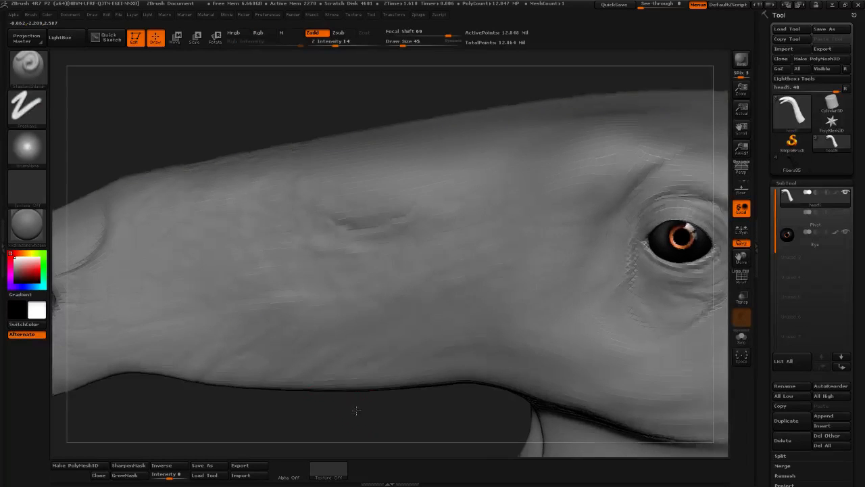
# Set the draw size to 35 and sculpt a long irregular crease from behind the nostril to the mid-snout hollow, softened by smoothing
pyautogui.moveTo(354, 410)
pyautogui.mouseDown()
pyautogui.moveTo(301, 375)
pyautogui.moveTo(338, 367)
pyautogui.moveTo(336, 383)
pyautogui.mouseUp()
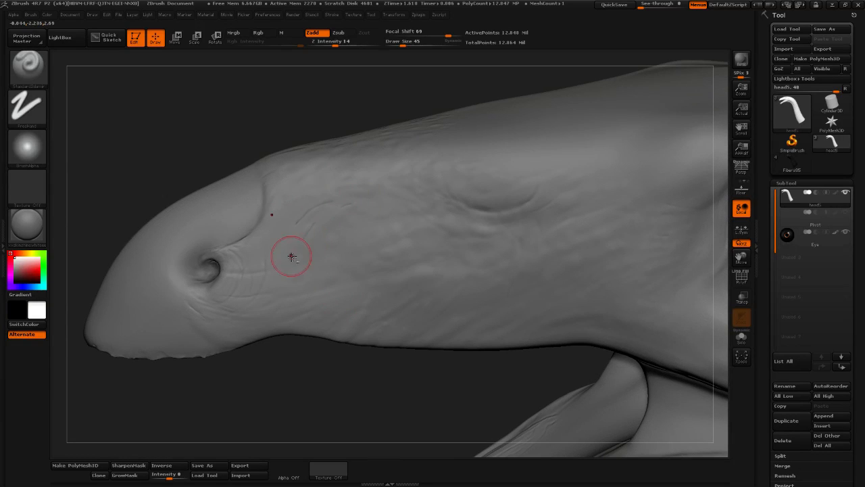
pyautogui.click(400, 44)
pyautogui.moveTo(402, 44); pyautogui.dragTo(403, 44)
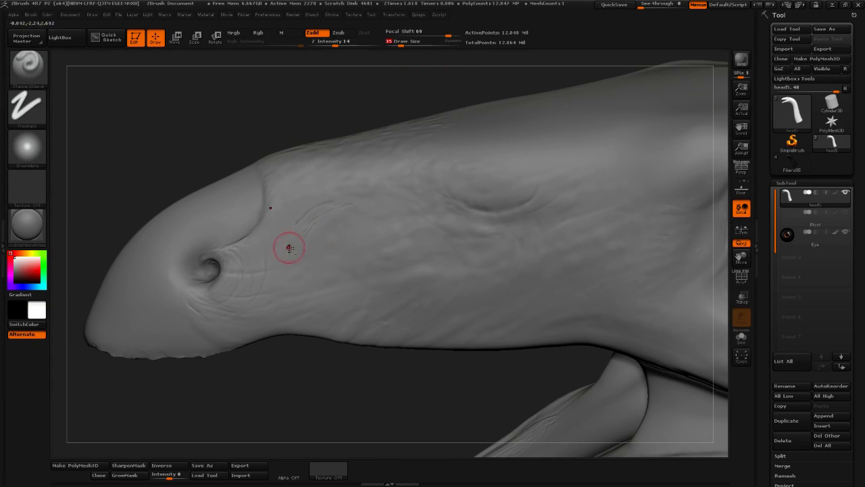
pyautogui.moveTo(267, 254)
pyautogui.mouseDown()
pyautogui.moveTo(281, 245)
pyautogui.moveTo(288, 218)
pyautogui.moveTo(288, 228)
pyautogui.moveTo(349, 194)
pyautogui.moveTo(441, 214)
pyautogui.mouseUp()
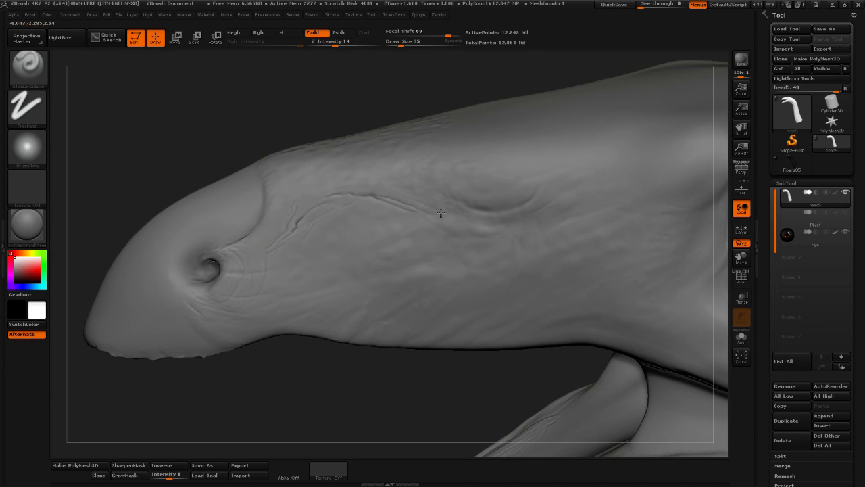
pyautogui.press('shift')
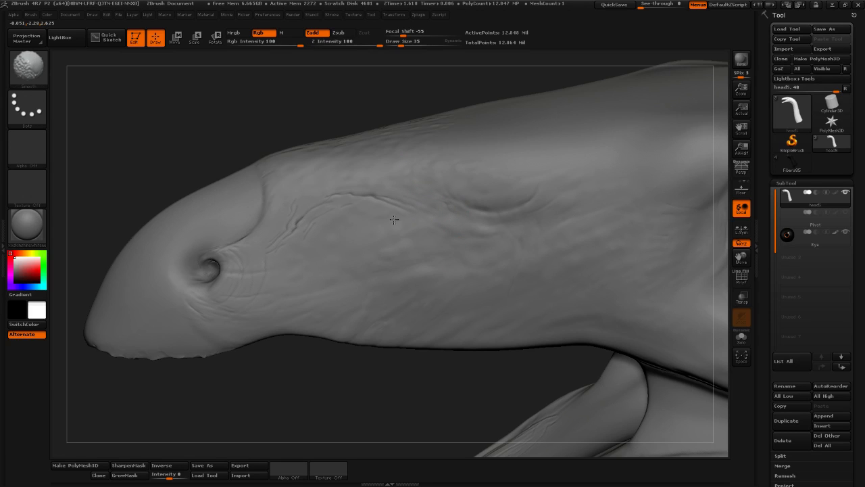
pyautogui.keyDown('shift'); pyautogui.moveTo(324, 237); pyautogui.dragTo(329, 251); pyautogui.keyUp('shift')
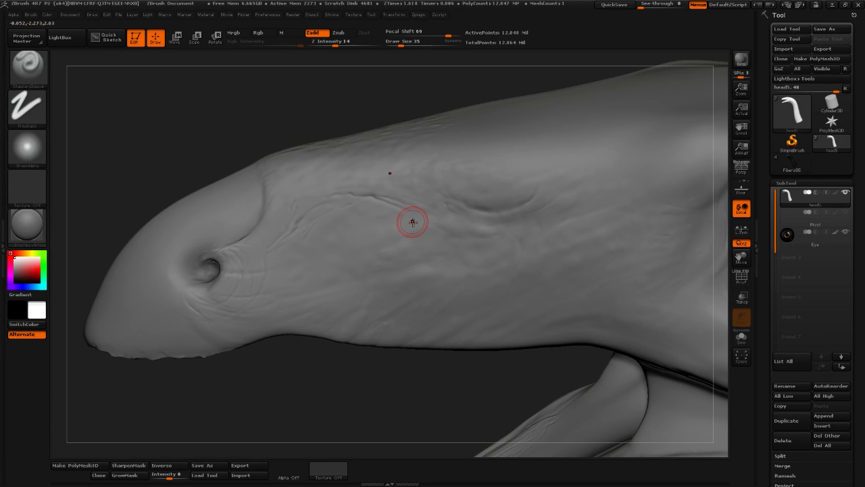
# Sculpt long fold lines above the lip line toward the back corner of the mouth and smooth them
pyautogui.moveTo(311, 396)
pyautogui.mouseDown()
pyautogui.moveTo(344, 394)
pyautogui.moveTo(330, 361)
pyautogui.moveTo(650, 249)
pyautogui.moveTo(448, 324)
pyautogui.mouseUp()
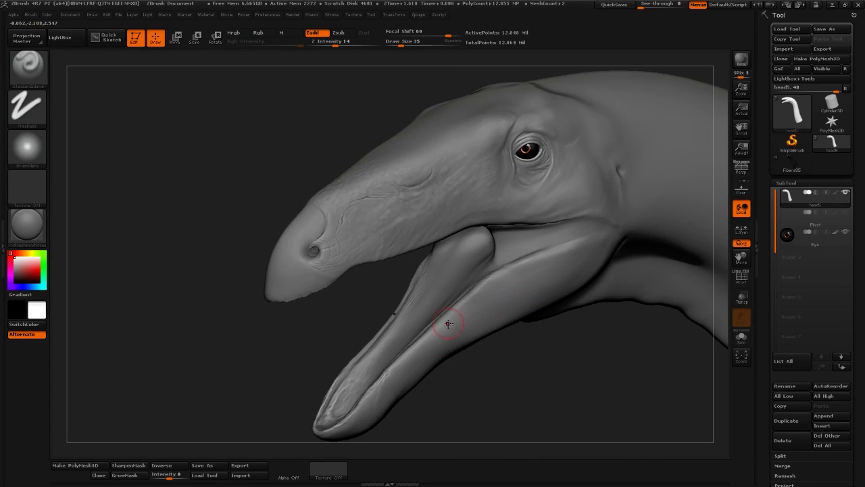
pyautogui.moveTo(528, 396); pyautogui.dragTo(533, 394)
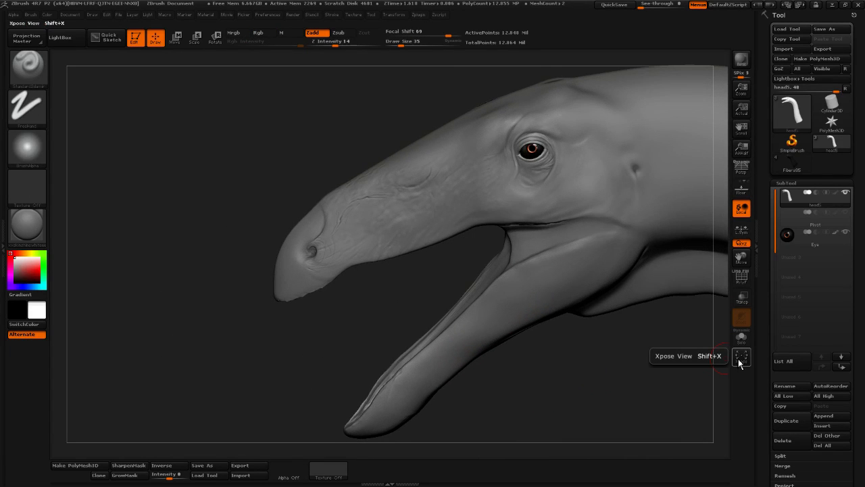
pyautogui.keyDown('alt'); pyautogui.moveTo(371, 327); pyautogui.dragTo(293, 255); pyautogui.keyUp('alt')
pyautogui.keyDown('alt'); pyautogui.moveTo(669, 362); pyautogui.dragTo(352, 342); pyautogui.keyUp('alt')
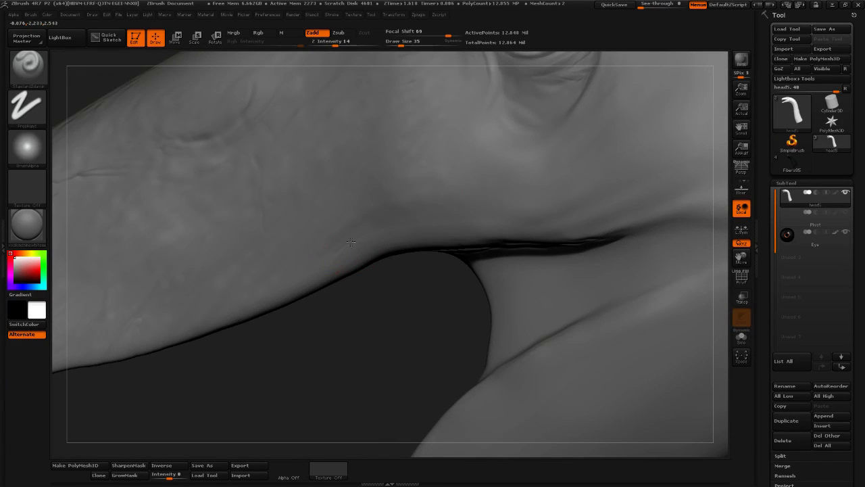
pyautogui.keyDown('alt'); pyautogui.moveTo(400, 308); pyautogui.dragTo(347, 325); pyautogui.keyUp('alt')
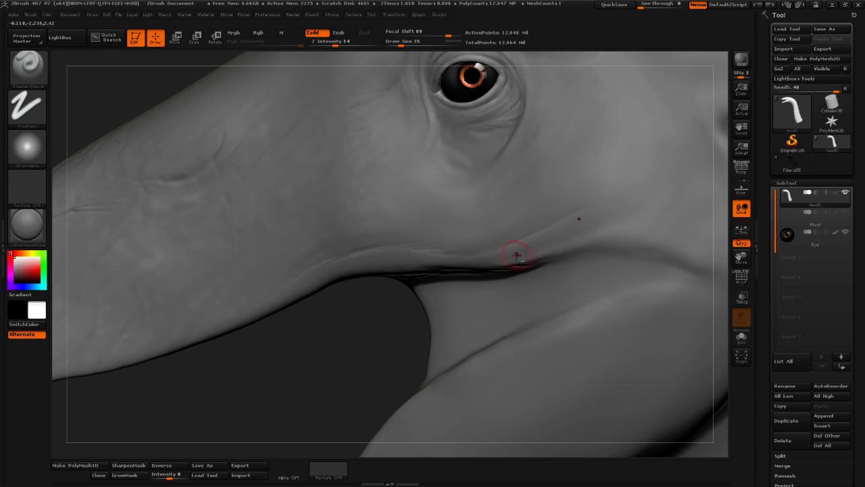
pyautogui.press('shift')
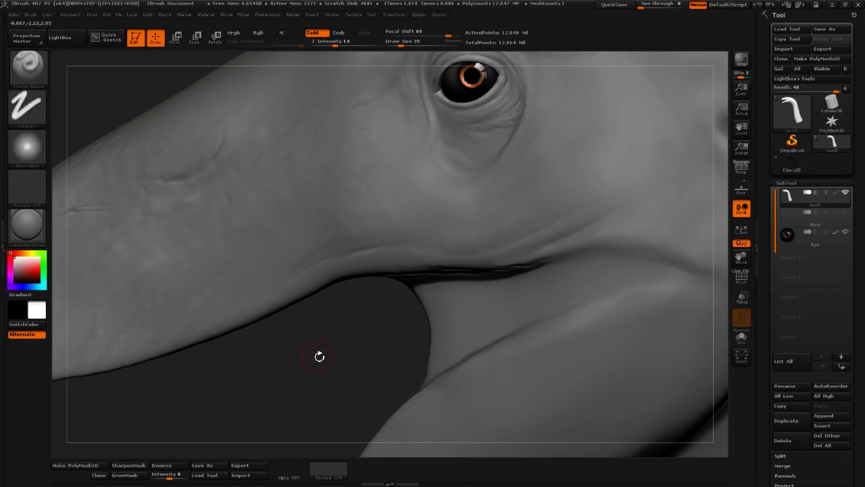
# Sculpt slanted creases from the lip line up toward the eye bag, plus short ones along the lip edge, and smooth them
pyautogui.moveTo(318, 354)
pyautogui.mouseDown()
pyautogui.moveTo(282, 363)
pyautogui.moveTo(421, 253)
pyautogui.moveTo(432, 224)
pyautogui.mouseUp()
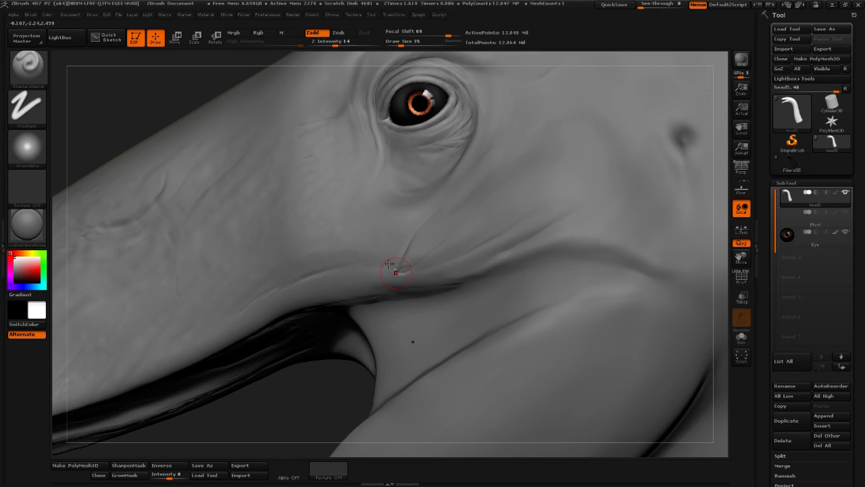
pyautogui.moveTo(396, 272); pyautogui.dragTo(389, 237)
pyautogui.press('shift')
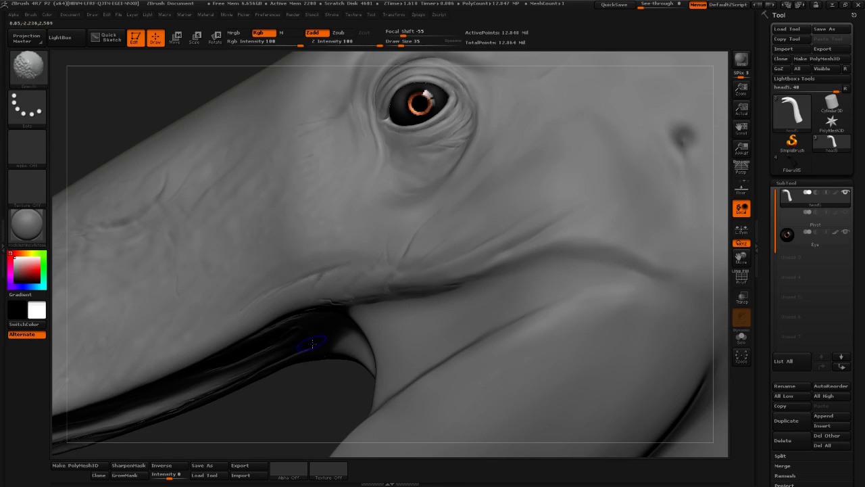
# Sculpt short, steep wrinkles rising from the upper lip edge at mid-snout and blend them by smoothing
pyautogui.moveTo(287, 391)
pyautogui.mouseDown()
pyautogui.moveTo(270, 409)
pyautogui.moveTo(261, 381)
pyautogui.moveTo(163, 368)
pyautogui.mouseUp()
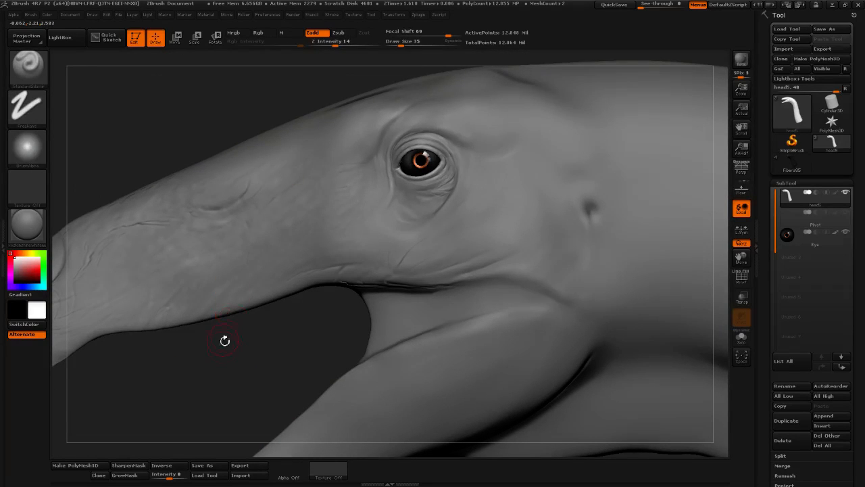
pyautogui.moveTo(223, 338); pyautogui.dragTo(290, 284)
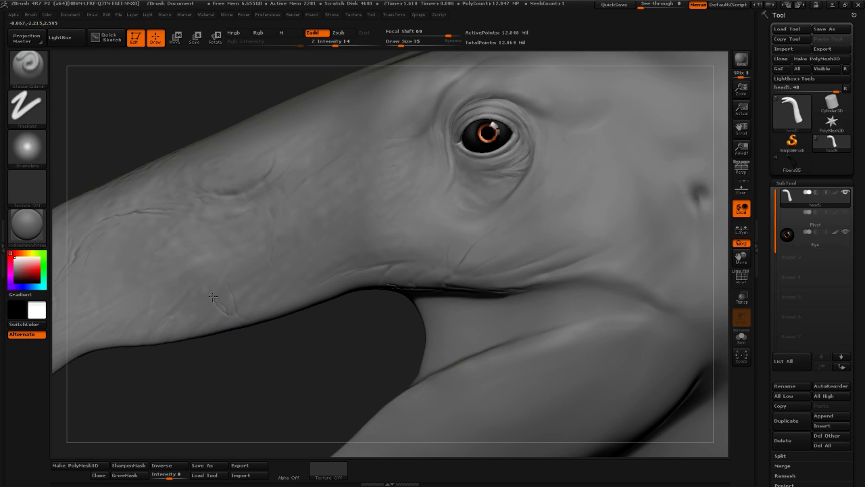
pyautogui.moveTo(190, 295); pyautogui.dragTo(201, 325)
pyautogui.moveTo(243, 381)
pyautogui.mouseDown()
pyautogui.moveTo(299, 349)
pyautogui.moveTo(213, 274)
pyautogui.mouseUp()
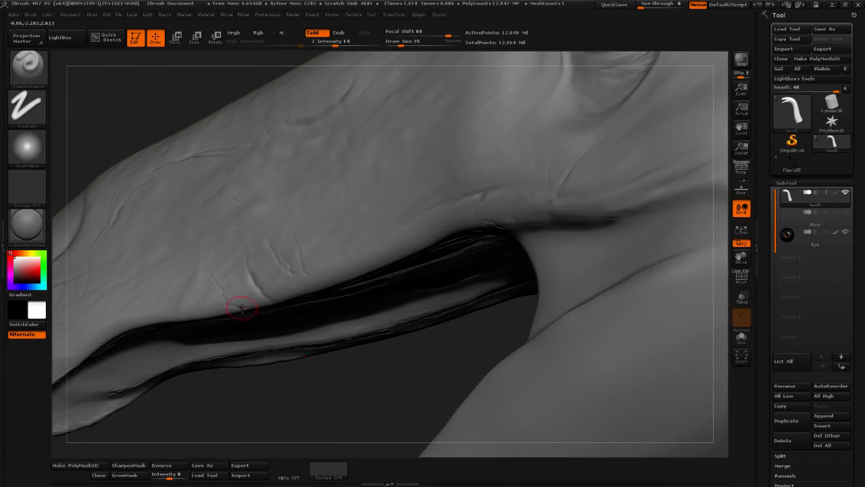
pyautogui.moveTo(305, 392)
pyautogui.mouseDown()
pyautogui.moveTo(303, 344)
pyautogui.moveTo(288, 362)
pyautogui.mouseUp()
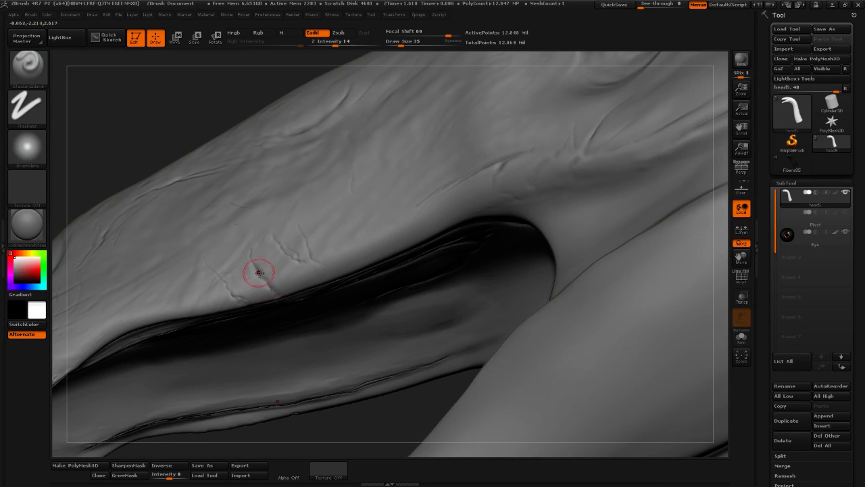
pyautogui.press('shift')
pyautogui.moveTo(350, 422); pyautogui.dragTo(227, 434)
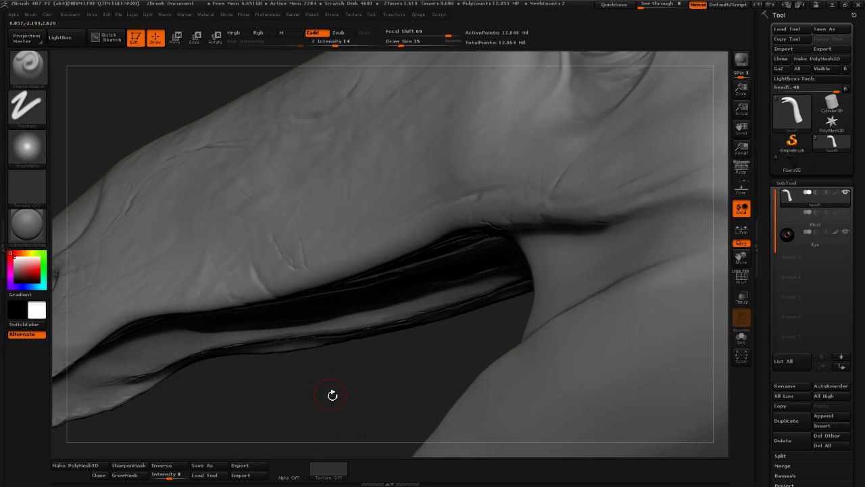
# Sculpt a network of crossing wrinkles on the snout's side behind the nostril and smooth them down
pyautogui.moveTo(333, 394)
pyautogui.keyDown('shift'); pyautogui.mouseDown()
pyautogui.moveTo(315, 388)
pyautogui.moveTo(348, 294)
pyautogui.mouseUp(); pyautogui.keyUp('shift')
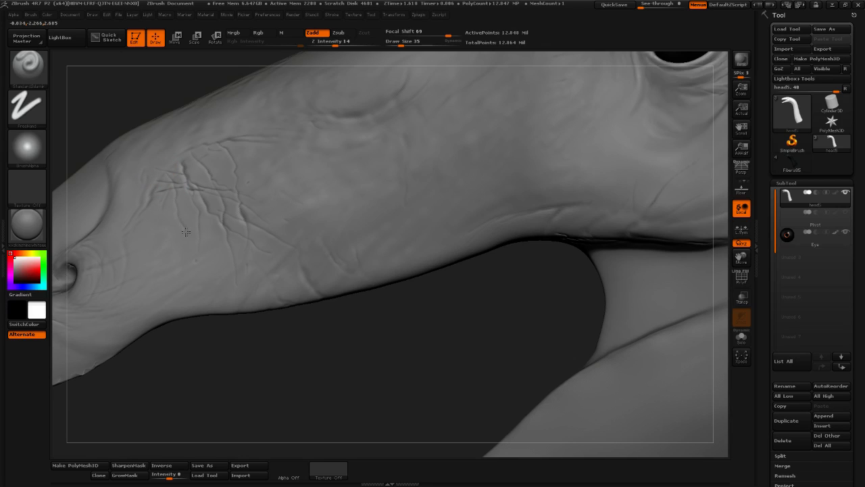
pyautogui.moveTo(220, 219)
pyautogui.mouseDown()
pyautogui.moveTo(206, 178)
pyautogui.moveTo(218, 157)
pyautogui.moveTo(250, 179)
pyautogui.mouseUp()
pyautogui.press('shift')
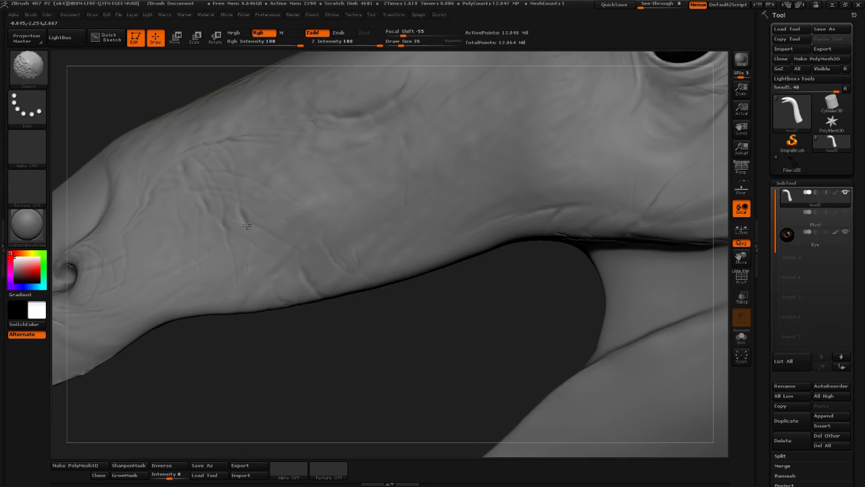
pyautogui.keyDown('alt'); pyautogui.moveTo(321, 376); pyautogui.dragTo(274, 341); pyautogui.keyUp('alt')
pyautogui.moveTo(237, 328); pyautogui.dragTo(291, 333)
pyautogui.moveTo(373, 425); pyautogui.dragTo(433, 404)
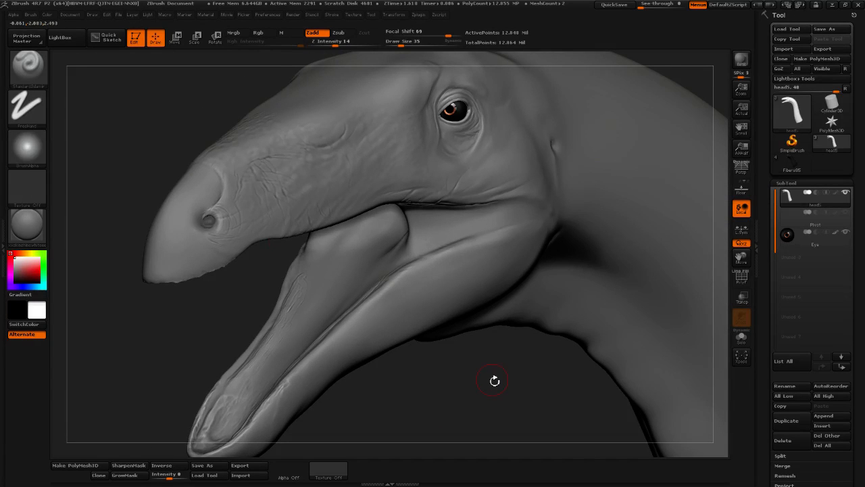
pyautogui.moveTo(504, 368); pyautogui.dragTo(482, 361)
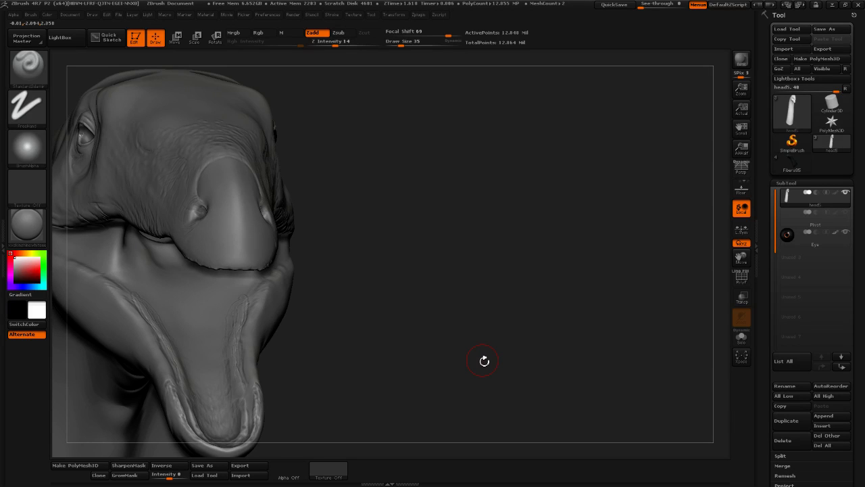
# Sculpt folds along the upper lip edge at the mouth corner and soften them by smoothing
pyautogui.moveTo(401, 312); pyautogui.dragTo(445, 353)
pyautogui.moveTo(502, 421); pyautogui.dragTo(429, 430)
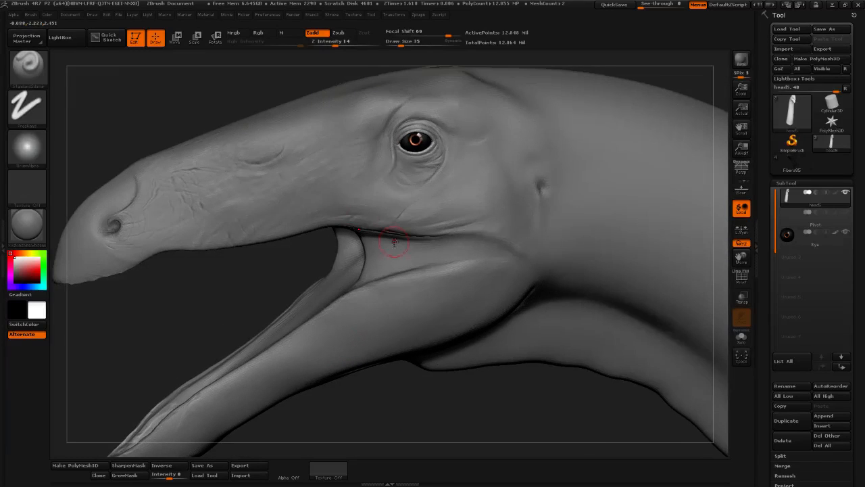
pyautogui.moveTo(234, 283)
pyautogui.keyDown('alt'); pyautogui.mouseDown()
pyautogui.moveTo(328, 252)
pyautogui.moveTo(257, 268)
pyautogui.mouseUp(); pyautogui.keyUp('alt')
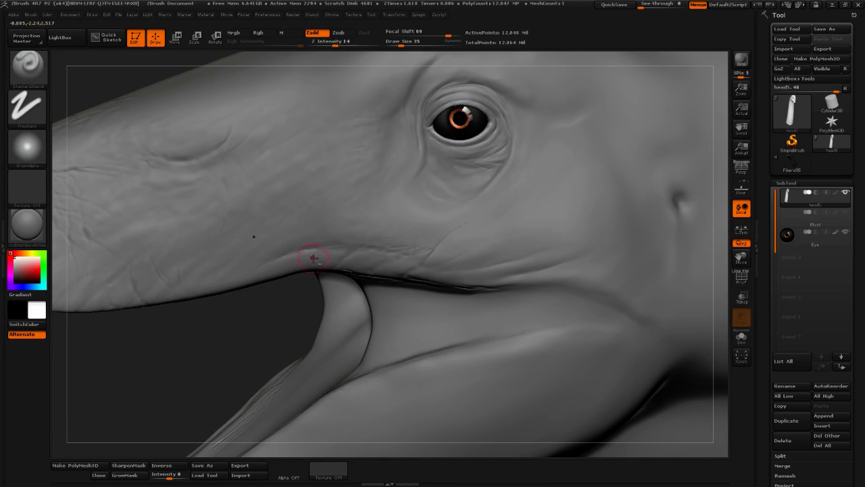
pyautogui.press('shift')
pyautogui.keyDown('alt'); pyautogui.moveTo(257, 332); pyautogui.dragTo(211, 346); pyautogui.keyUp('alt')
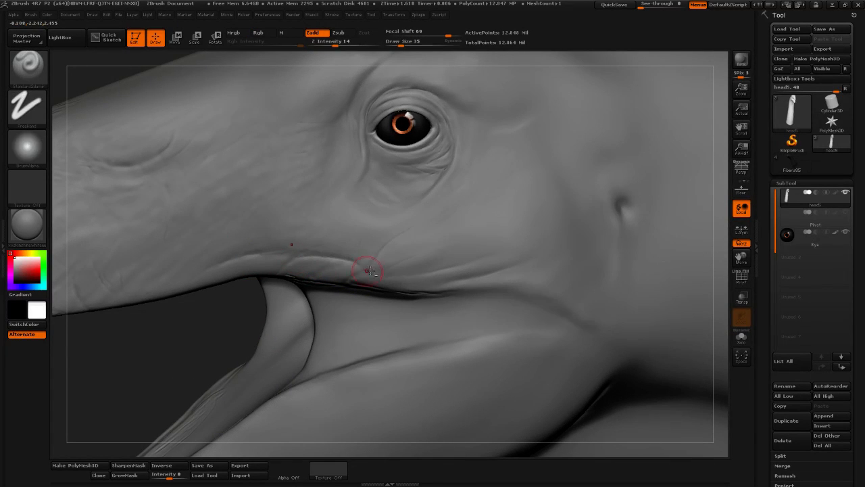
pyautogui.press('shift')
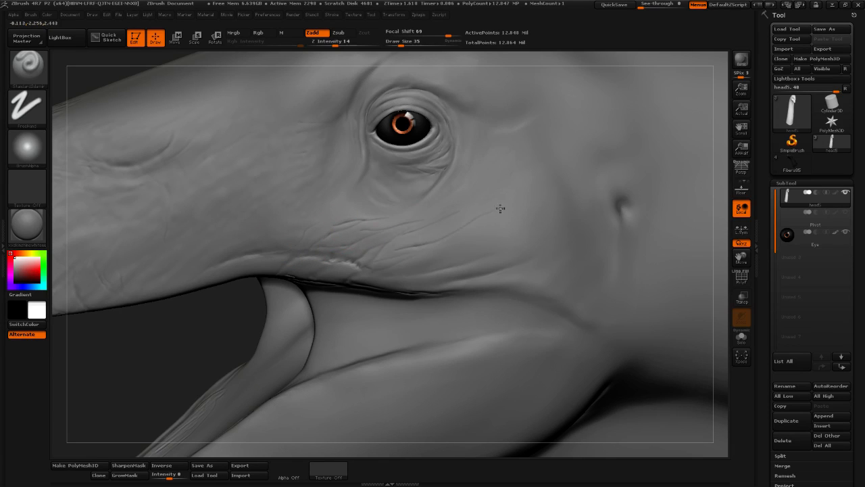
# Sculpt crossing wrinkles on the cheek between the mouth corner and the eye bag and smooth them down
pyautogui.keyDown('alt'); pyautogui.moveTo(512, 214); pyautogui.dragTo(422, 261); pyautogui.keyUp('alt')
pyautogui.press('shift')
pyautogui.press('shift')
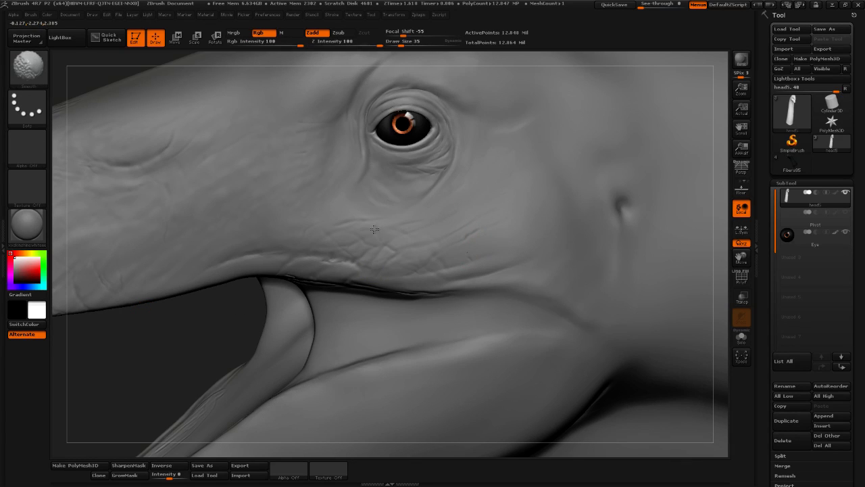
# Extend the slanted creases forward from the mouth corner onto the side of the snout and blend them by smoothing
pyautogui.moveTo(138, 367)
pyautogui.keyDown('alt'); pyautogui.mouseDown()
pyautogui.moveTo(164, 358)
pyautogui.moveTo(197, 320)
pyautogui.moveTo(202, 297)
pyautogui.mouseUp(); pyautogui.keyUp('alt')
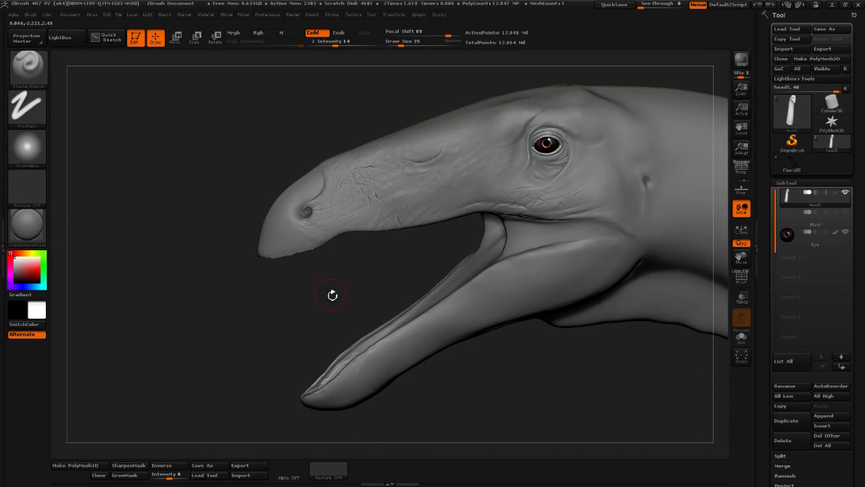
pyautogui.keyDown('alt'); pyautogui.moveTo(347, 290); pyautogui.dragTo(300, 313); pyautogui.keyUp('alt')
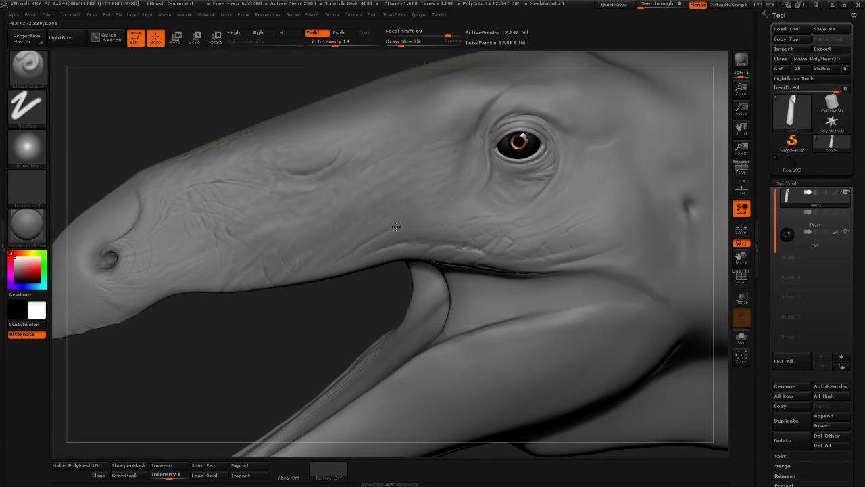
pyautogui.press('shift')
pyautogui.press('shift')
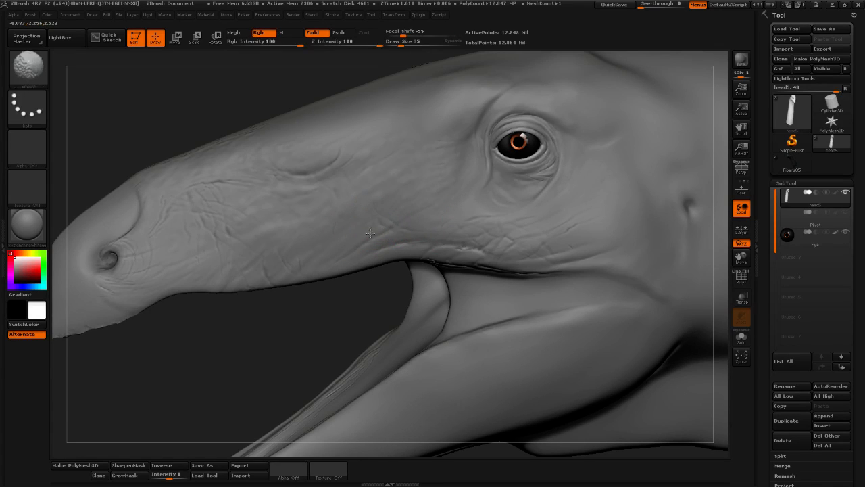
pyautogui.moveTo(254, 327)
pyautogui.mouseDown()
pyautogui.moveTo(547, 303)
pyautogui.moveTo(536, 296)
pyautogui.moveTo(514, 351)
pyautogui.moveTo(405, 344)
pyautogui.mouseUp()
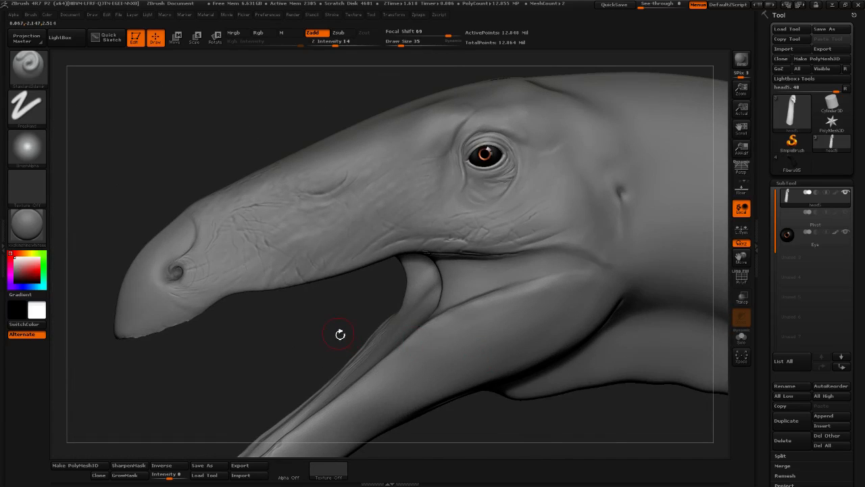
# Switch to the custom ClayTubes brush, build up folds on the brow in front of the eye and smooth them
pyautogui.moveTo(340, 334)
pyautogui.mouseDown()
pyautogui.moveTo(472, 125)
pyautogui.moveTo(539, 137)
pyautogui.moveTo(548, 157)
pyautogui.mouseUp()
pyautogui.keyDown('alt'); pyautogui.moveTo(369, 77); pyautogui.dragTo(338, 134); pyautogui.keyUp('alt')
pyautogui.moveTo(426, 114)
pyautogui.keyDown('alt'); pyautogui.mouseDown()
pyautogui.moveTo(433, 136)
pyautogui.moveTo(502, 144)
pyautogui.moveTo(448, 128)
pyautogui.mouseUp(); pyautogui.keyUp('alt')
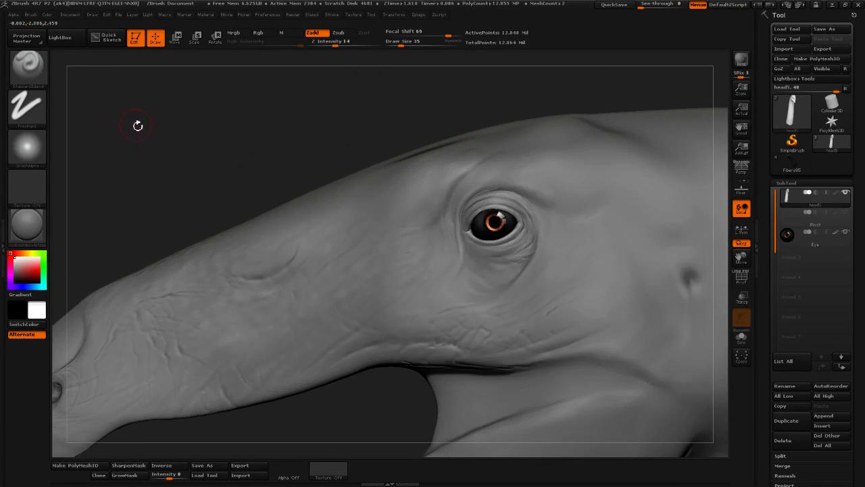
pyautogui.click(42, 76)
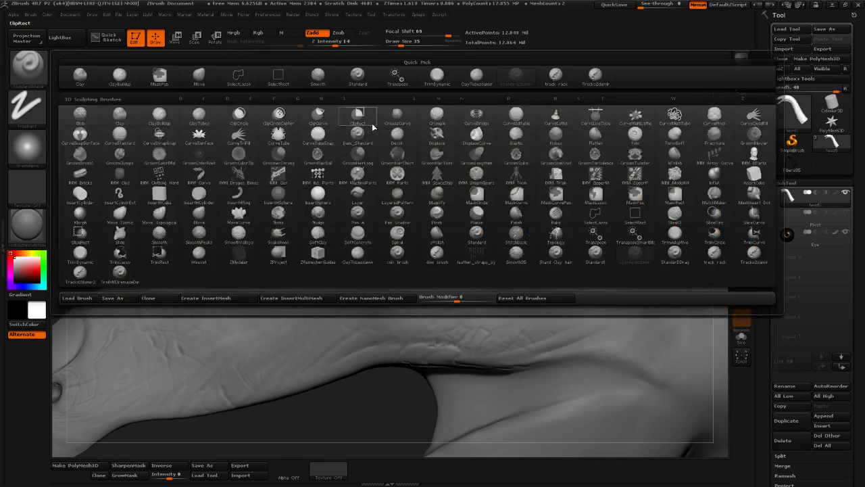
pyautogui.click(475, 75)
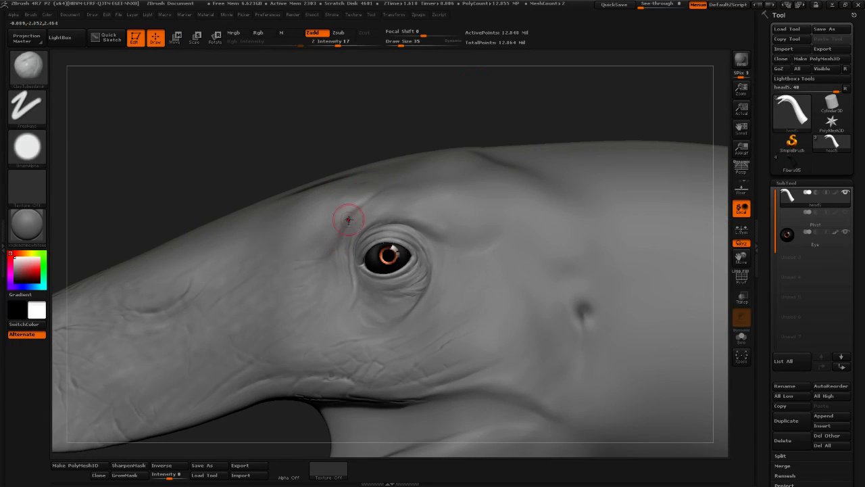
pyautogui.moveTo(509, 119)
pyautogui.keyDown('alt'); pyautogui.mouseDown()
pyautogui.moveTo(411, 161)
pyautogui.moveTo(460, 154)
pyautogui.moveTo(534, 185)
pyautogui.mouseUp(); pyautogui.keyUp('alt')
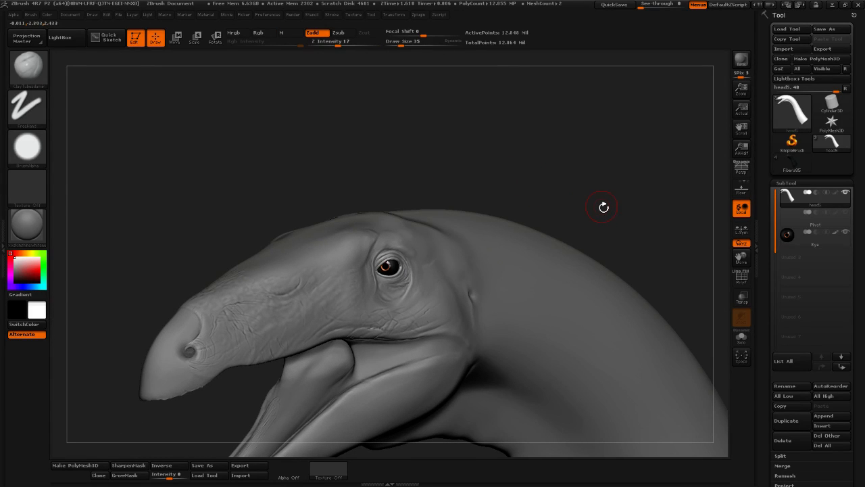
pyautogui.moveTo(467, 152); pyautogui.dragTo(449, 107)
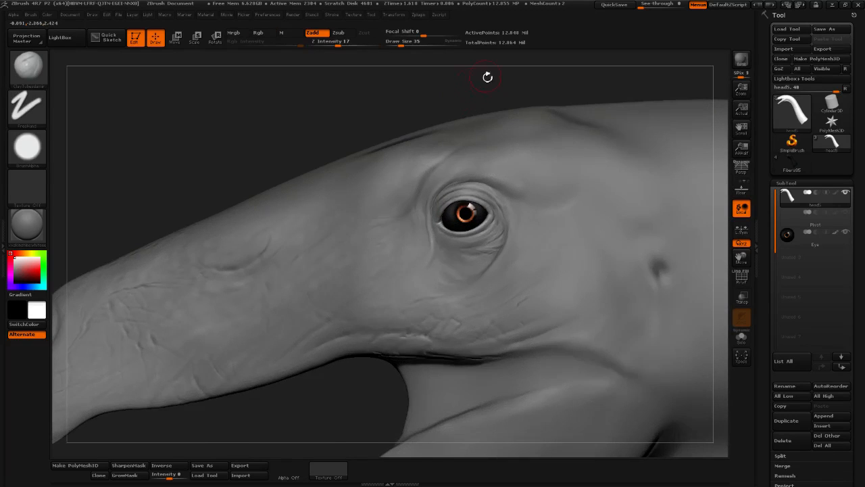
pyautogui.keyDown('alt'); pyautogui.moveTo(487, 77); pyautogui.dragTo(450, 167); pyautogui.keyUp('alt')
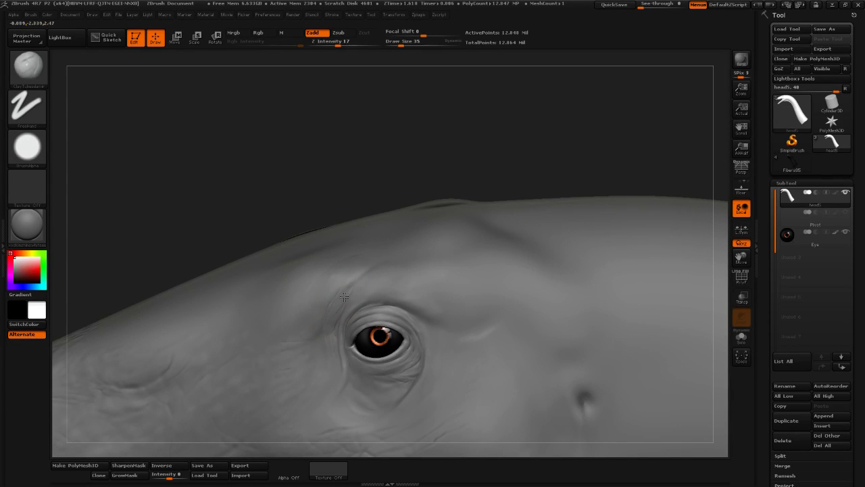
pyautogui.moveTo(340, 302); pyautogui.dragTo(336, 310)
pyautogui.moveTo(365, 272)
pyautogui.mouseDown()
pyautogui.moveTo(340, 302)
pyautogui.moveTo(352, 296)
pyautogui.moveTo(332, 299)
pyautogui.mouseUp()
pyautogui.press('shift')
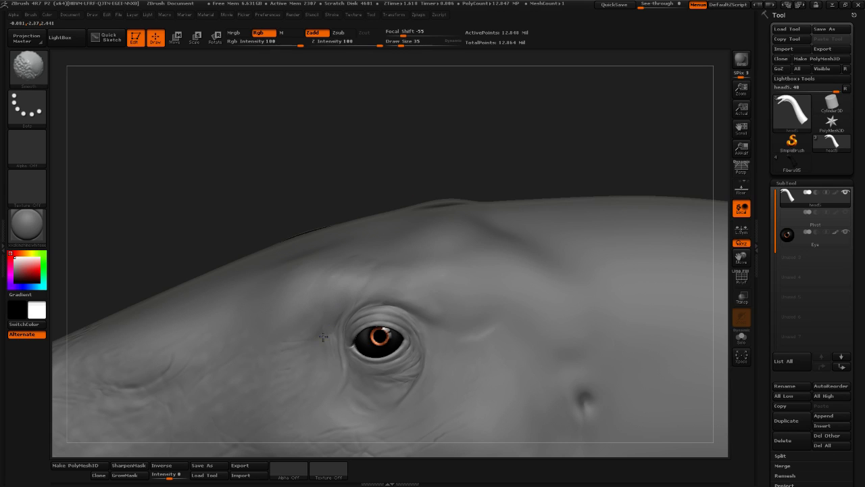
# Add fine folds just above the upper eyelid and smooth the brow surface above them
pyautogui.moveTo(481, 169)
pyautogui.mouseDown()
pyautogui.moveTo(483, 144)
pyautogui.moveTo(511, 150)
pyautogui.mouseUp()
pyautogui.moveTo(491, 161)
pyautogui.mouseDown()
pyautogui.moveTo(570, 174)
pyautogui.moveTo(610, 232)
pyautogui.mouseUp()
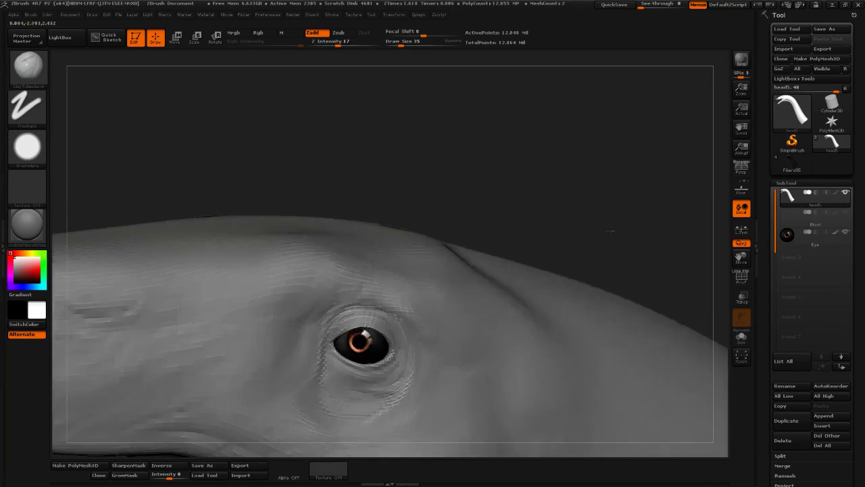
pyautogui.moveTo(570, 196); pyautogui.dragTo(602, 188)
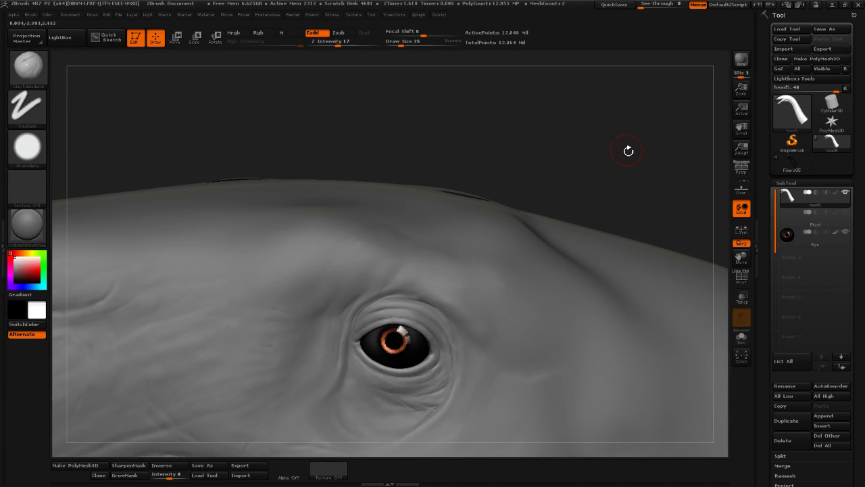
pyautogui.moveTo(517, 184); pyautogui.dragTo(503, 197)
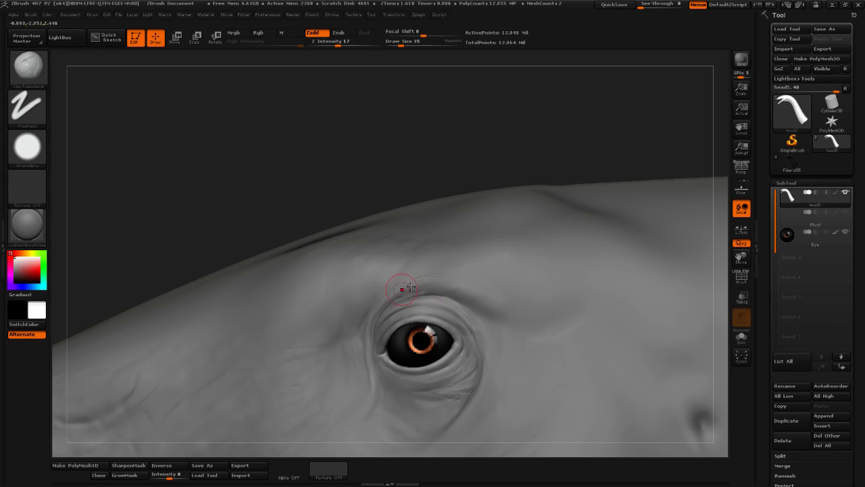
pyautogui.press('shift')
pyautogui.keyDown('shift'); pyautogui.moveTo(441, 273); pyautogui.dragTo(462, 242); pyautogui.keyUp('shift')
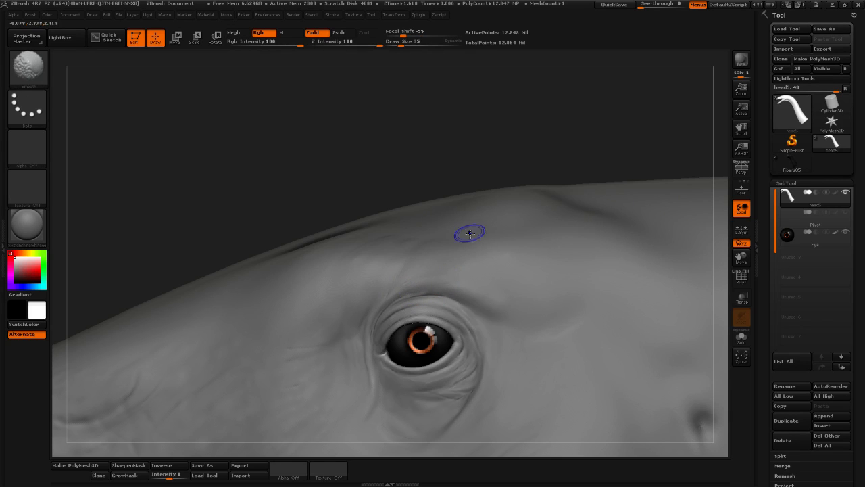
# Build up a curved fold following the upper eyelid crease and blend it into the brow by smoothing
pyautogui.moveTo(534, 137)
pyautogui.mouseDown()
pyautogui.moveTo(510, 135)
pyautogui.moveTo(501, 165)
pyautogui.mouseUp()
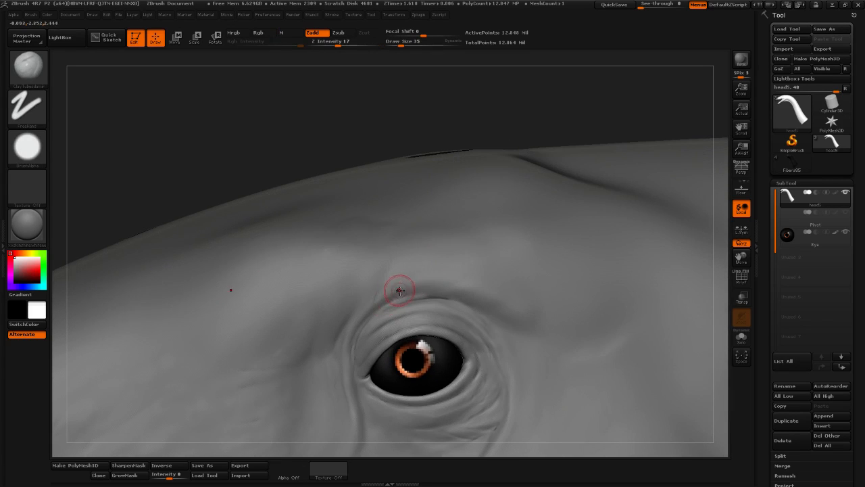
pyautogui.moveTo(387, 297)
pyautogui.mouseDown()
pyautogui.moveTo(405, 289)
pyautogui.moveTo(400, 294)
pyautogui.mouseUp()
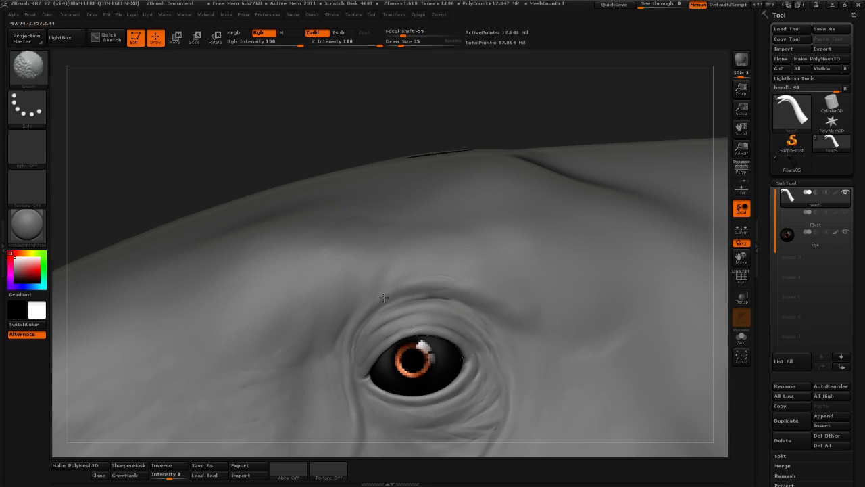
pyautogui.moveTo(436, 114); pyautogui.dragTo(430, 94)
pyautogui.keyDown('shift'); pyautogui.moveTo(410, 253); pyautogui.dragTo(424, 261); pyautogui.keyUp('shift')
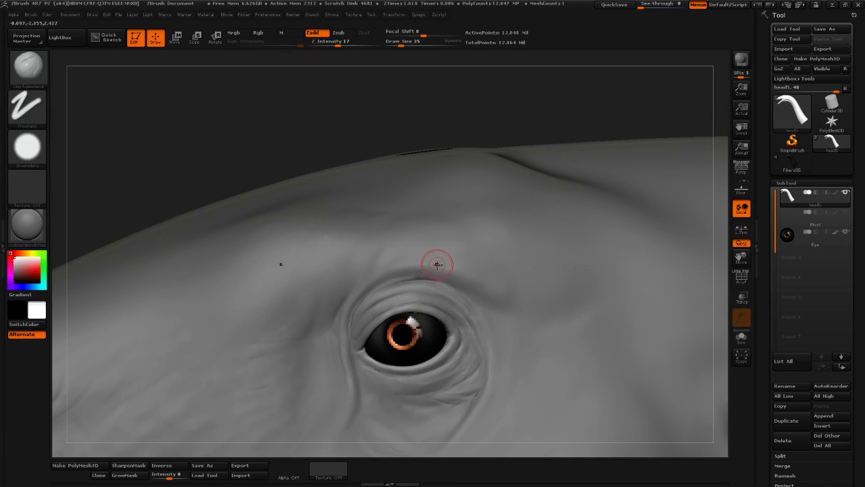
pyautogui.moveTo(436, 264); pyautogui.dragTo(375, 282)
pyautogui.moveTo(440, 270)
pyautogui.mouseDown()
pyautogui.moveTo(374, 276)
pyautogui.moveTo(400, 270)
pyautogui.mouseUp()
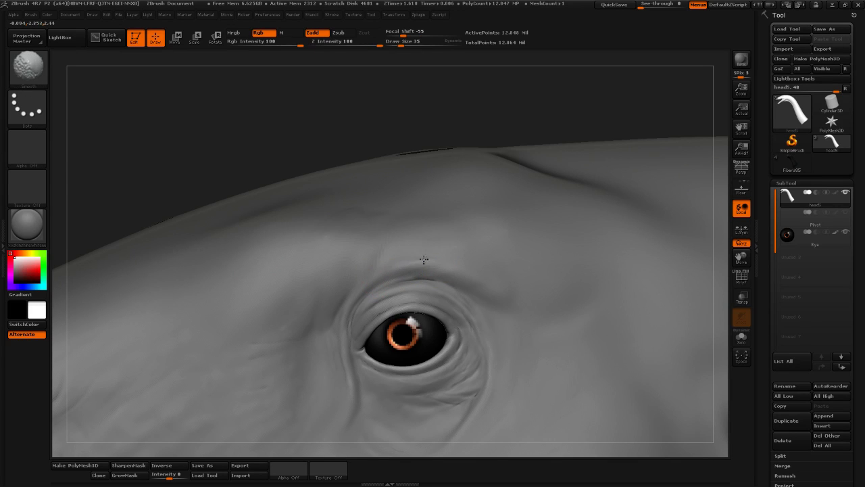
# Sculpt a curved fold around the front corner of the eye and smooth it into the surrounding skin
pyautogui.moveTo(479, 100)
pyautogui.mouseDown()
pyautogui.moveTo(489, 112)
pyautogui.moveTo(494, 177)
pyautogui.moveTo(484, 178)
pyautogui.moveTo(470, 206)
pyautogui.mouseUp()
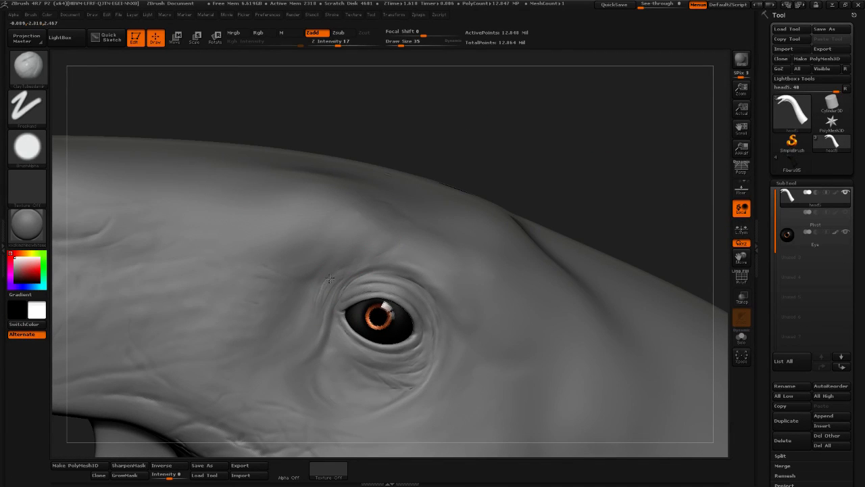
pyautogui.moveTo(331, 282); pyautogui.dragTo(342, 280)
pyautogui.moveTo(320, 318)
pyautogui.mouseDown()
pyautogui.moveTo(318, 329)
pyautogui.moveTo(325, 320)
pyautogui.mouseUp()
pyautogui.press('shift')
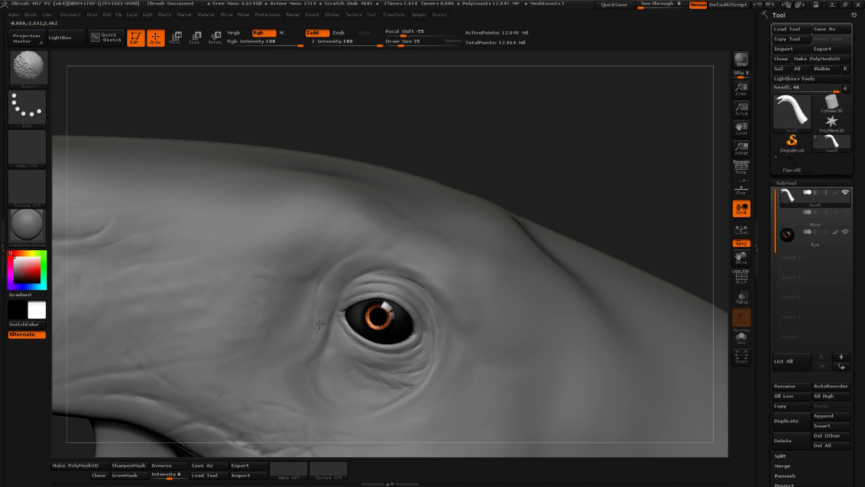
pyautogui.moveTo(583, 176)
pyautogui.mouseDown()
pyautogui.moveTo(399, 199)
pyautogui.moveTo(412, 127)
pyautogui.mouseUp()
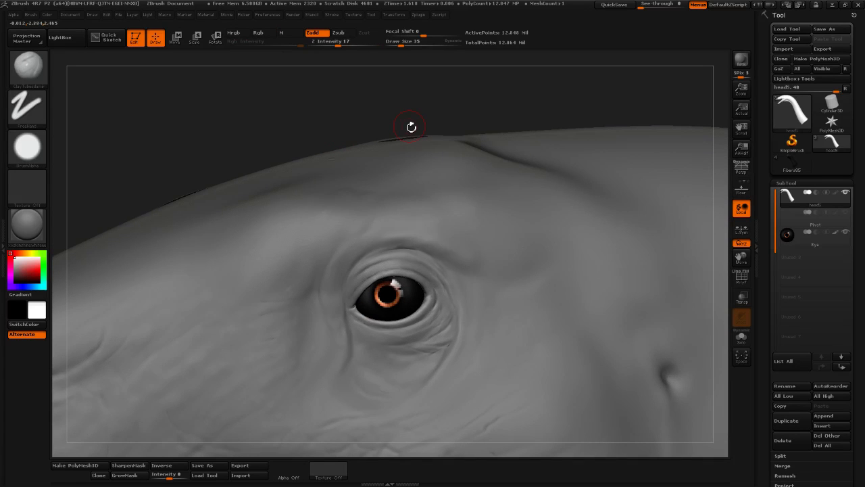
# Sculpt raised oval scales on the brow in front of the eye, using Z Intensity 26 and Draw Size 24
pyautogui.moveTo(447, 94)
pyautogui.mouseDown()
pyautogui.moveTo(369, 84)
pyautogui.moveTo(435, 105)
pyautogui.moveTo(489, 174)
pyautogui.moveTo(520, 118)
pyautogui.mouseUp()
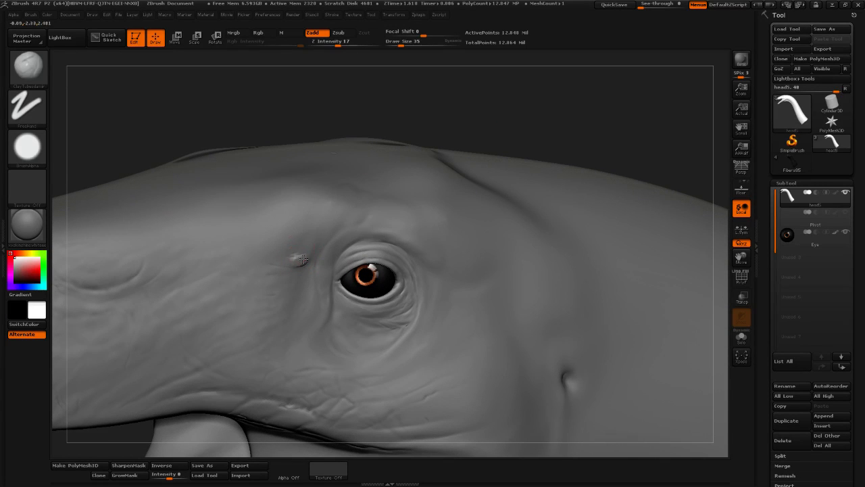
pyautogui.moveTo(296, 245)
pyautogui.mouseDown()
pyautogui.moveTo(321, 238)
pyautogui.moveTo(314, 244)
pyautogui.mouseUp()
pyautogui.moveTo(337, 44); pyautogui.dragTo(344, 43)
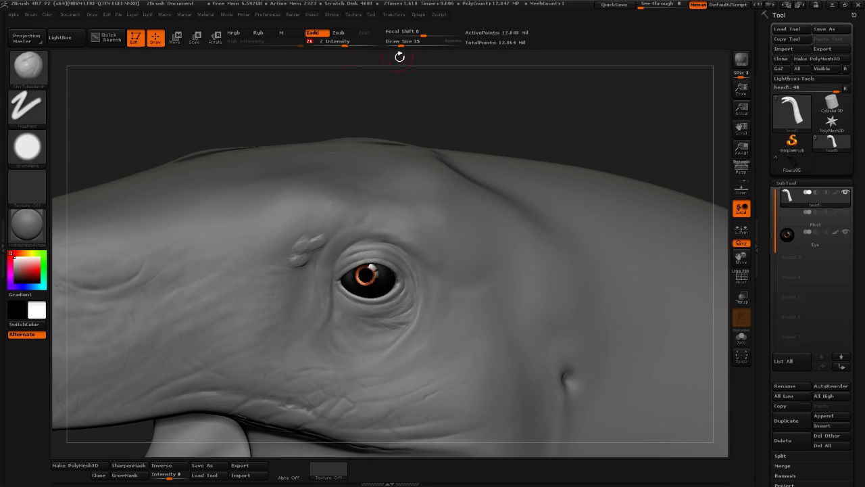
pyautogui.moveTo(402, 43); pyautogui.dragTo(399, 43)
pyautogui.moveTo(315, 230)
pyautogui.mouseDown()
pyautogui.moveTo(302, 239)
pyautogui.moveTo(336, 220)
pyautogui.mouseUp()
pyautogui.scroll(3, 343, 220)
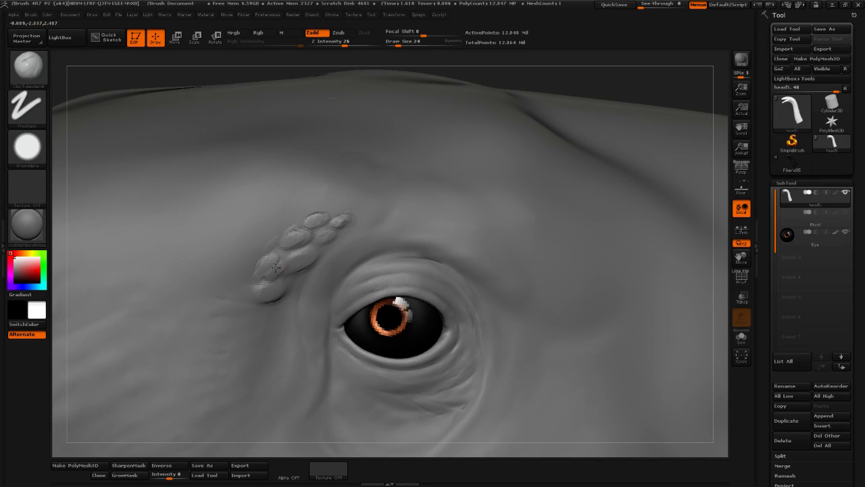
# Fill out the scale patch with more bumps toward the eye and along its lower end, and soften them
pyautogui.moveTo(300, 257)
pyautogui.mouseDown()
pyautogui.moveTo(297, 267)
pyautogui.moveTo(305, 265)
pyautogui.mouseUp()
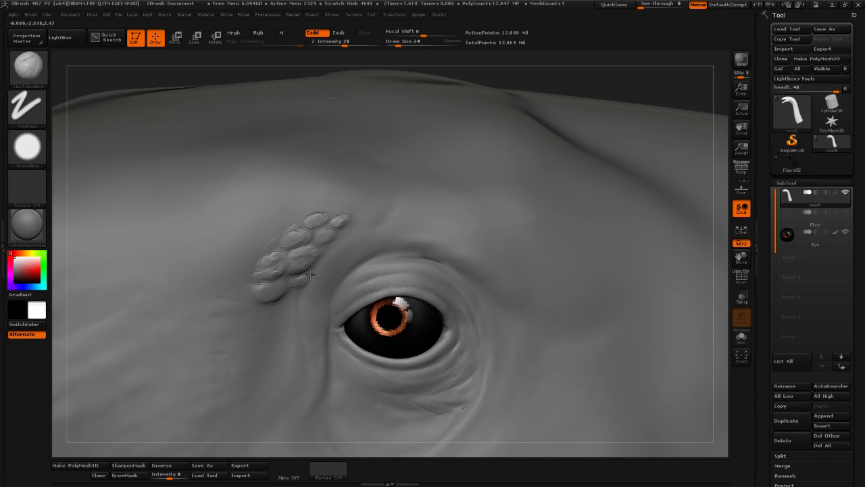
pyautogui.moveTo(309, 273); pyautogui.dragTo(326, 256)
pyautogui.moveTo(286, 299); pyautogui.dragTo(279, 306)
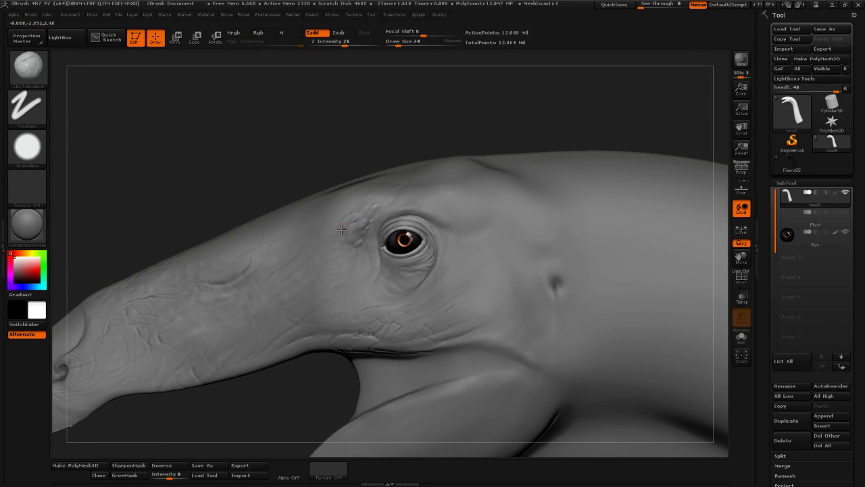
# Extend the brow scale patch with small oval scales up and back above the eye's front corner, and soften them
pyautogui.moveTo(358, 209); pyautogui.dragTo(346, 221)
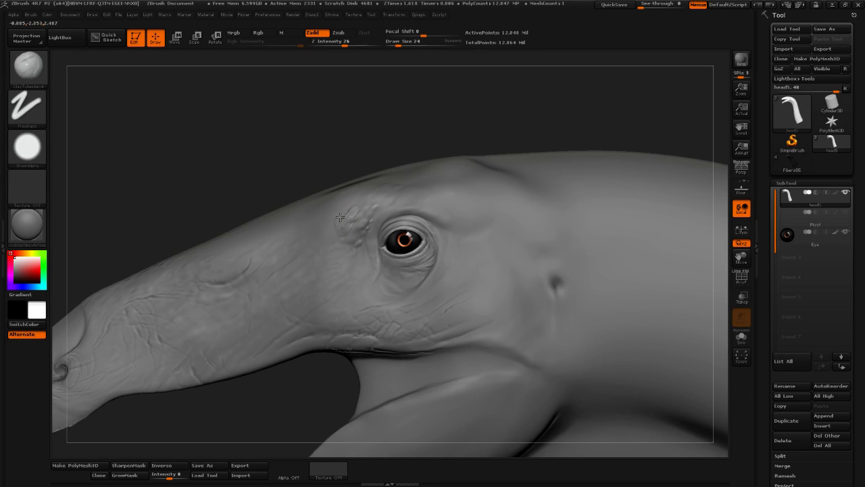
pyautogui.keyDown('alt'); pyautogui.moveTo(399, 121); pyautogui.dragTo(392, 177); pyautogui.keyUp('alt')
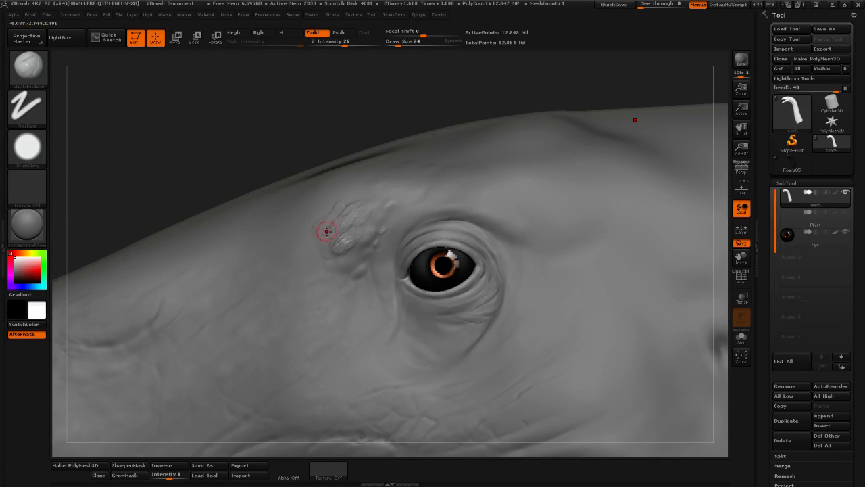
pyautogui.moveTo(319, 238); pyautogui.dragTo(331, 223)
pyautogui.moveTo(373, 132); pyautogui.dragTo(376, 144)
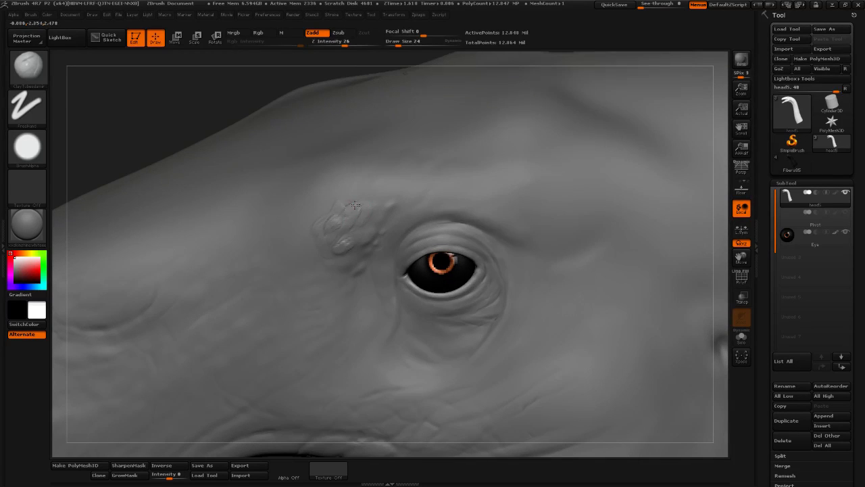
pyautogui.moveTo(355, 198)
pyautogui.mouseDown()
pyautogui.moveTo(351, 202)
pyautogui.moveTo(362, 195)
pyautogui.moveTo(361, 205)
pyautogui.moveTo(373, 201)
pyautogui.moveTo(364, 215)
pyautogui.moveTo(380, 211)
pyautogui.moveTo(363, 227)
pyautogui.moveTo(383, 209)
pyautogui.moveTo(391, 177)
pyautogui.moveTo(404, 180)
pyautogui.moveTo(408, 200)
pyautogui.moveTo(396, 210)
pyautogui.moveTo(418, 190)
pyautogui.mouseUp()
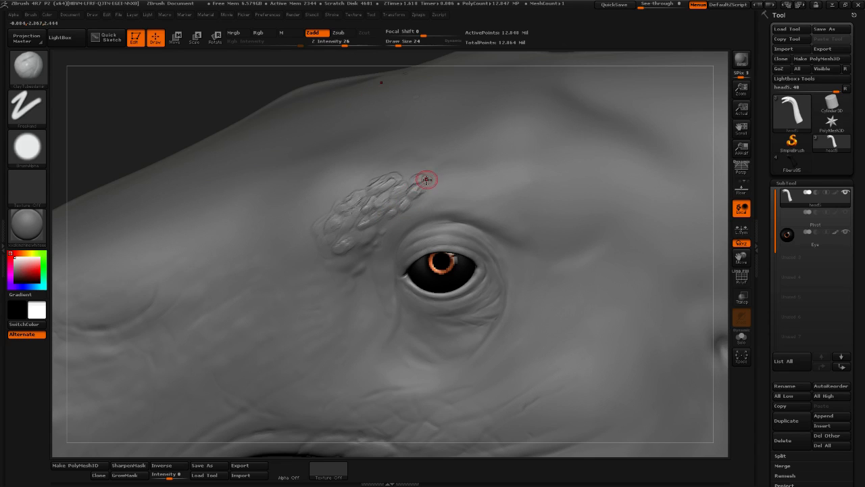
pyautogui.press('shift')
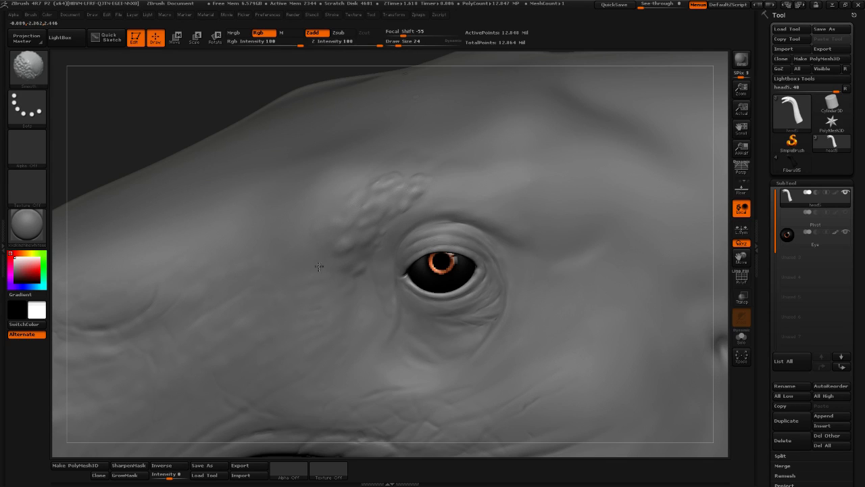
# Add small raised scales from the patch's front edge down the skin in front of the eye, and smooth them
pyautogui.moveTo(313, 267)
pyautogui.mouseDown()
pyautogui.moveTo(336, 215)
pyautogui.moveTo(343, 231)
pyautogui.mouseUp()
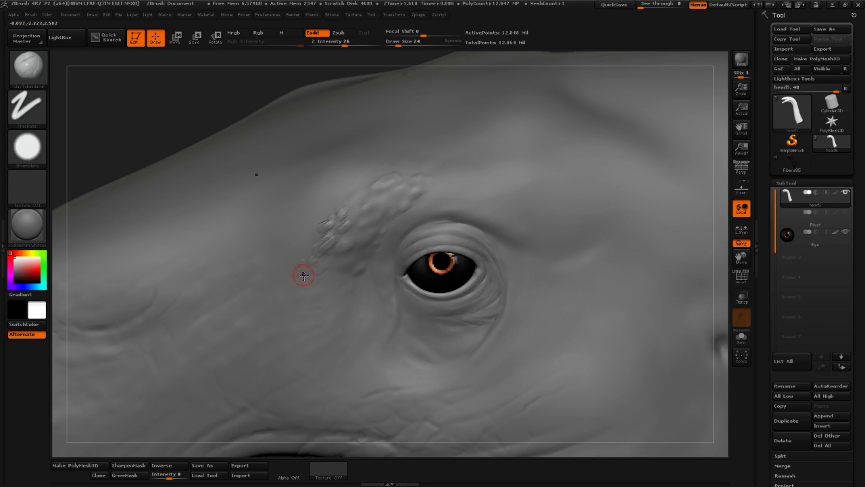
pyautogui.moveTo(303, 275)
pyautogui.mouseDown()
pyautogui.moveTo(325, 277)
pyautogui.moveTo(316, 273)
pyautogui.moveTo(322, 293)
pyautogui.moveTo(327, 267)
pyautogui.mouseUp()
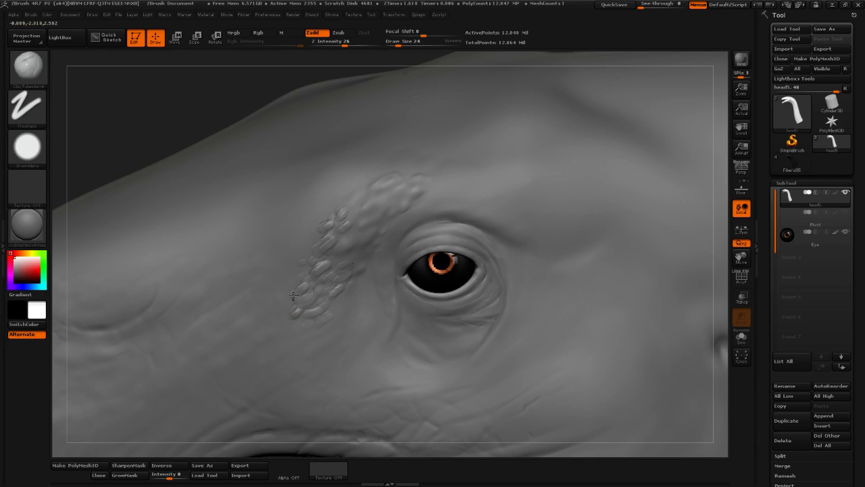
pyautogui.press('shift')
pyautogui.press('shift')
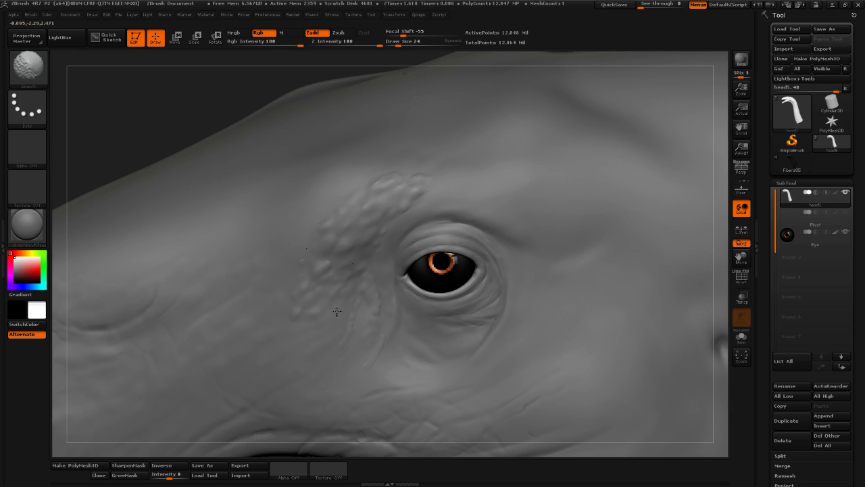
pyautogui.moveTo(199, 113); pyautogui.dragTo(334, 322)
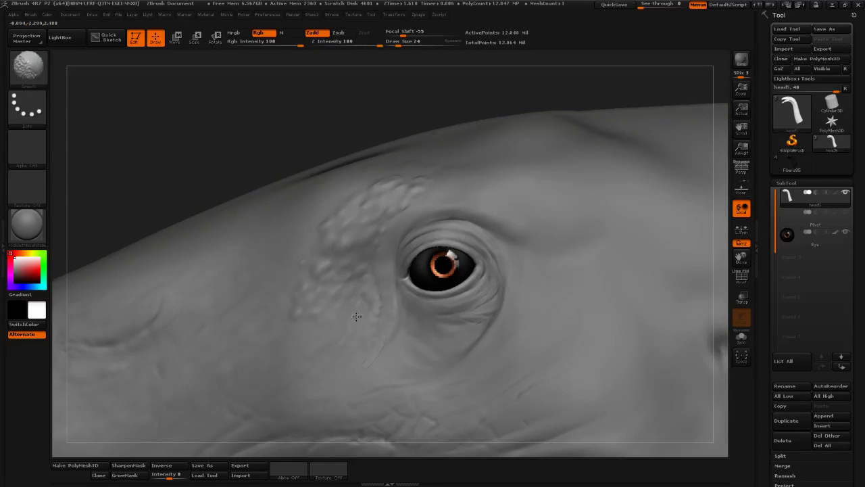
pyautogui.moveTo(207, 155)
pyautogui.mouseDown()
pyautogui.moveTo(226, 143)
pyautogui.moveTo(601, 151)
pyautogui.moveTo(592, 186)
pyautogui.moveTo(568, 161)
pyautogui.moveTo(344, 223)
pyautogui.mouseUp()
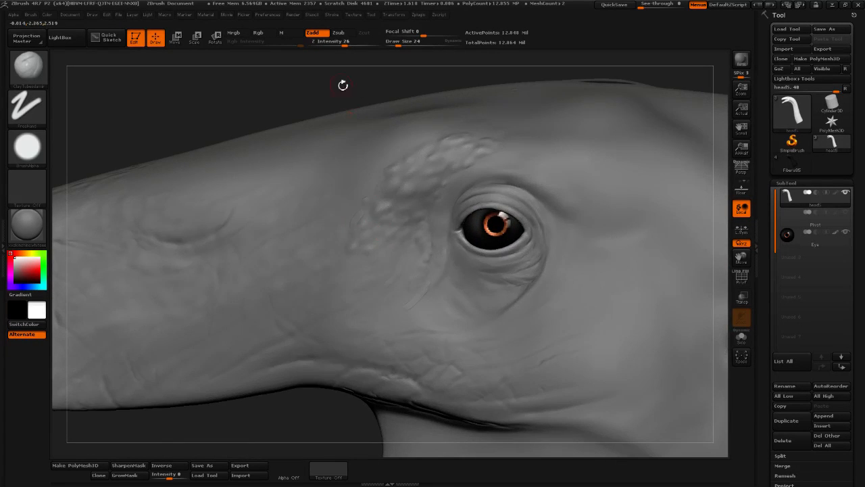
# Outline a long ridge from the upper snout to the brow and fill it with overlapping scales
pyautogui.moveTo(343, 85); pyautogui.dragTo(377, 227)
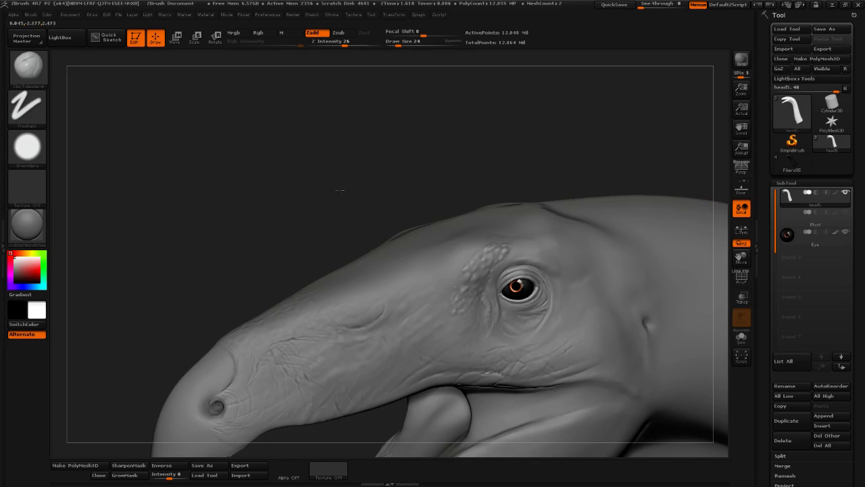
pyautogui.moveTo(340, 189)
pyautogui.keyDown('alt'); pyautogui.mouseDown()
pyautogui.moveTo(353, 272)
pyautogui.moveTo(421, 262)
pyautogui.mouseUp(); pyautogui.keyUp('alt')
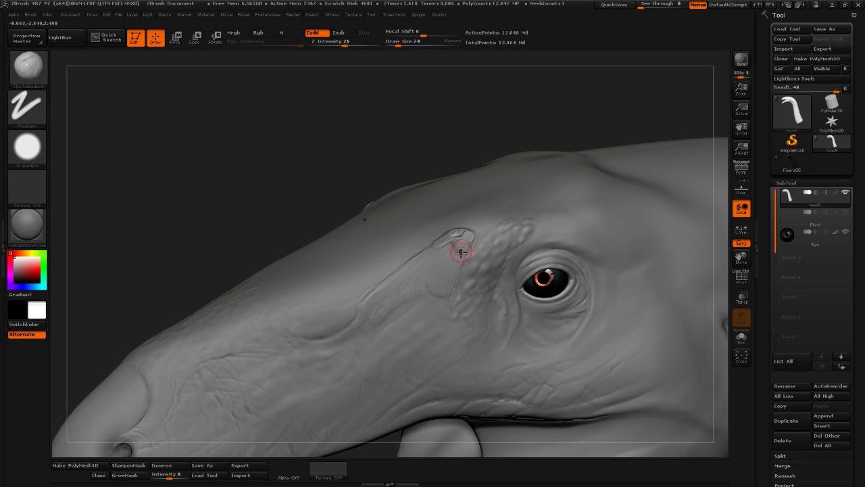
pyautogui.moveTo(438, 251)
pyautogui.mouseDown()
pyautogui.moveTo(413, 271)
pyautogui.moveTo(447, 278)
pyautogui.moveTo(411, 276)
pyautogui.mouseUp()
pyautogui.moveTo(427, 176)
pyautogui.mouseDown()
pyautogui.moveTo(438, 249)
pyautogui.moveTo(384, 299)
pyautogui.mouseUp()
pyautogui.moveTo(433, 257); pyautogui.dragTo(436, 246)
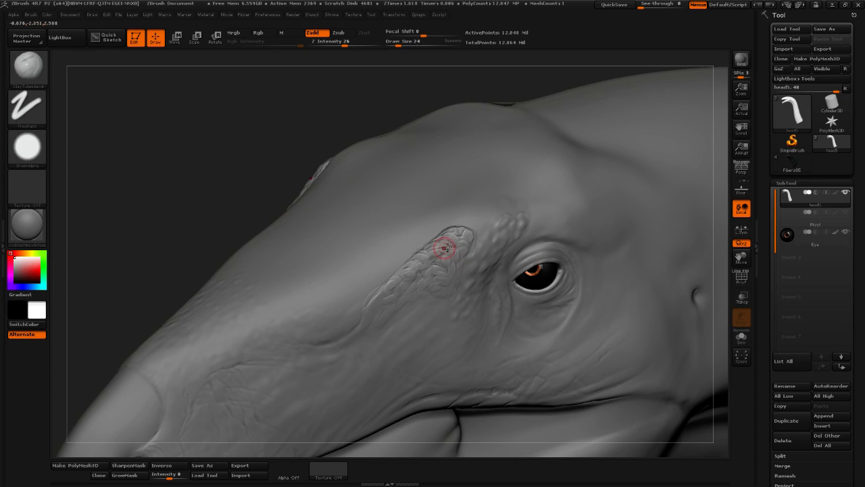
pyautogui.moveTo(466, 236); pyautogui.dragTo(464, 234)
pyautogui.moveTo(466, 241); pyautogui.dragTo(452, 261)
pyautogui.moveTo(379, 304)
pyautogui.mouseDown()
pyautogui.moveTo(392, 293)
pyautogui.moveTo(372, 333)
pyautogui.mouseUp()
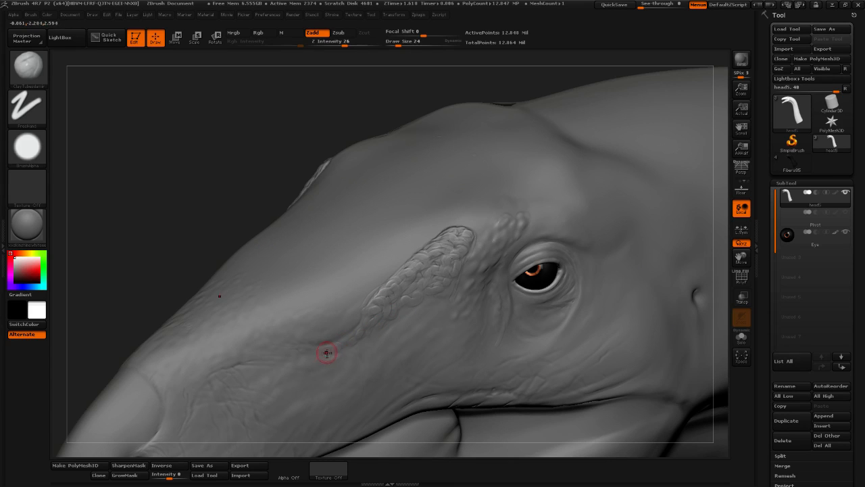
# Continue the ridge scales forward to the snout crease and along the lower edge toward the eye
pyautogui.moveTo(252, 209); pyautogui.dragTo(296, 206)
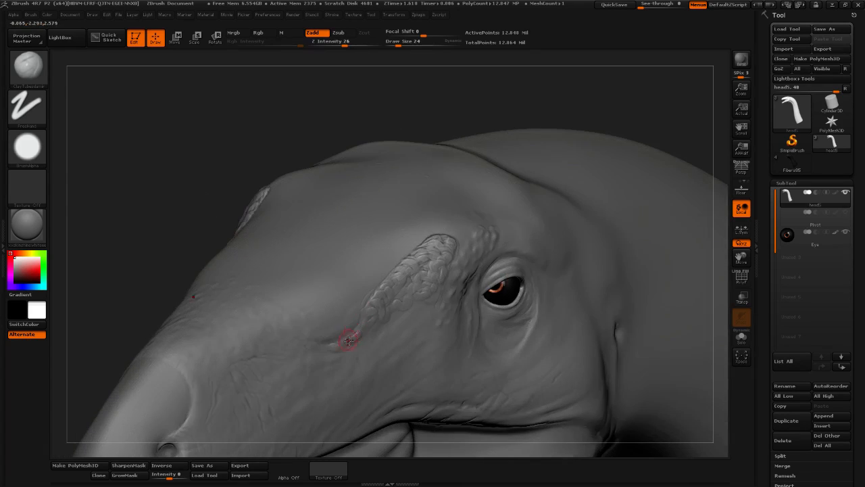
pyautogui.moveTo(209, 237); pyautogui.dragTo(224, 195)
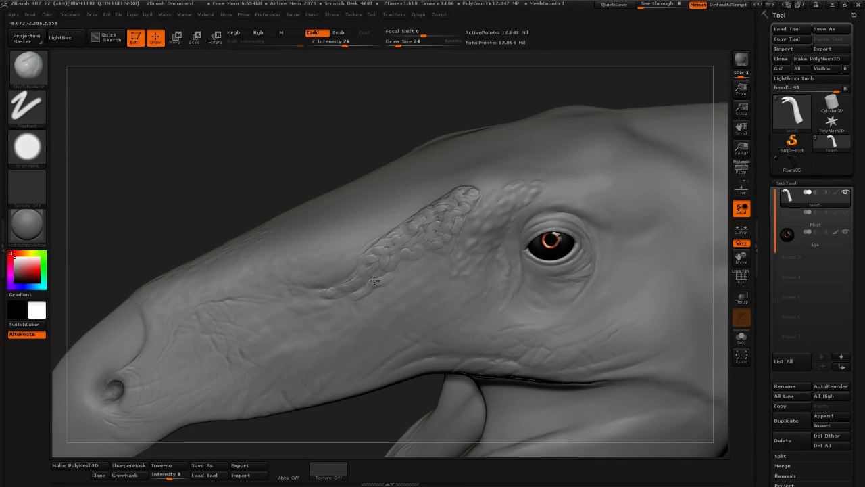
pyautogui.moveTo(374, 281)
pyautogui.mouseDown()
pyautogui.moveTo(437, 259)
pyautogui.moveTo(452, 286)
pyautogui.moveTo(494, 312)
pyautogui.moveTo(476, 264)
pyautogui.moveTo(482, 278)
pyautogui.mouseUp()
pyautogui.keyDown('alt'); pyautogui.moveTo(266, 164); pyautogui.dragTo(271, 202); pyautogui.keyUp('alt')
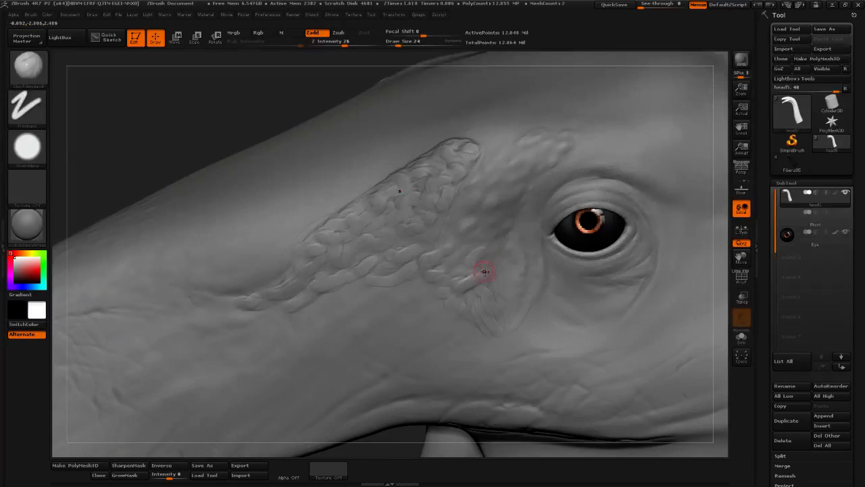
# Sculpt a band of scales from below the eye's front corner toward the mouth, and smooth the scaled area at Draw Size 45
pyautogui.moveTo(485, 270)
pyautogui.mouseDown()
pyautogui.moveTo(492, 272)
pyautogui.moveTo(486, 290)
pyautogui.moveTo(499, 321)
pyautogui.moveTo(528, 359)
pyautogui.moveTo(505, 362)
pyautogui.mouseUp()
pyautogui.moveTo(498, 351)
pyautogui.mouseDown()
pyautogui.moveTo(493, 360)
pyautogui.moveTo(511, 343)
pyautogui.moveTo(506, 335)
pyautogui.mouseUp()
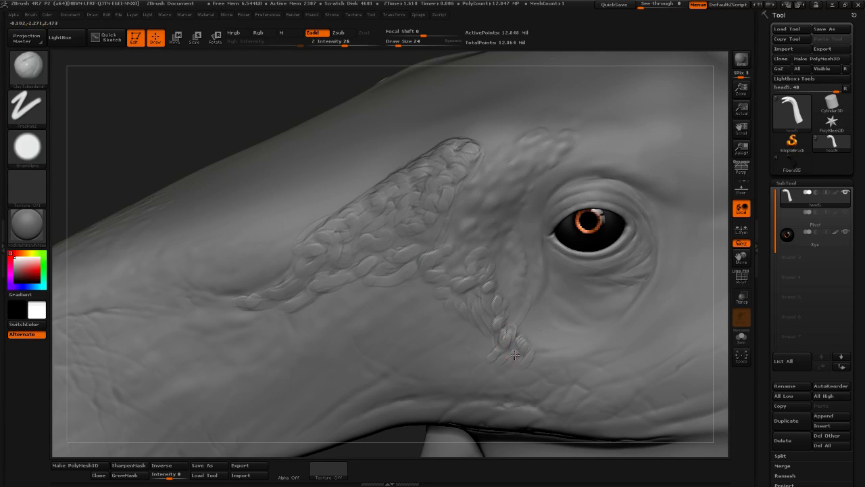
pyautogui.moveTo(518, 369)
pyautogui.mouseDown()
pyautogui.moveTo(525, 354)
pyautogui.moveTo(541, 360)
pyautogui.mouseUp()
pyautogui.moveTo(490, 374)
pyautogui.mouseDown()
pyautogui.moveTo(477, 336)
pyautogui.moveTo(489, 339)
pyautogui.moveTo(480, 370)
pyautogui.mouseUp()
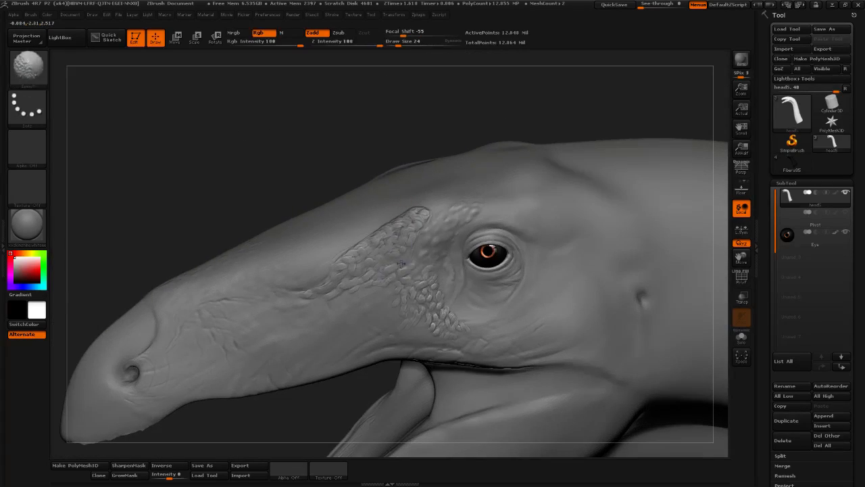
pyautogui.moveTo(399, 44); pyautogui.dragTo(403, 44)
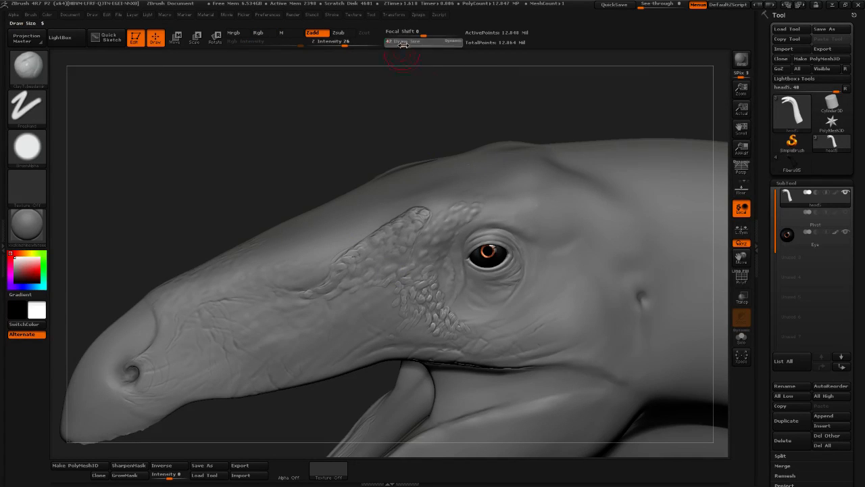
pyautogui.keyDown('shift'); pyautogui.moveTo(346, 291); pyautogui.dragTo(314, 302); pyautogui.keyUp('shift')
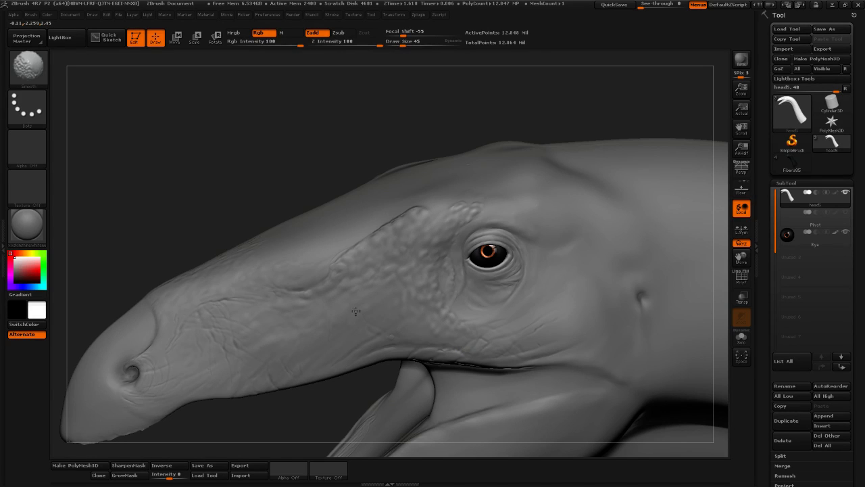
# Sculpt large irregular overlapping scales over the forehead and crown above the brow ridge
pyautogui.moveTo(230, 223)
pyautogui.mouseDown()
pyautogui.moveTo(183, 185)
pyautogui.moveTo(512, 151)
pyautogui.moveTo(568, 154)
pyautogui.moveTo(597, 214)
pyautogui.moveTo(640, 243)
pyautogui.moveTo(572, 187)
pyautogui.moveTo(609, 210)
pyautogui.moveTo(577, 195)
pyautogui.moveTo(588, 194)
pyautogui.moveTo(570, 203)
pyautogui.moveTo(601, 153)
pyautogui.moveTo(598, 220)
pyautogui.mouseUp()
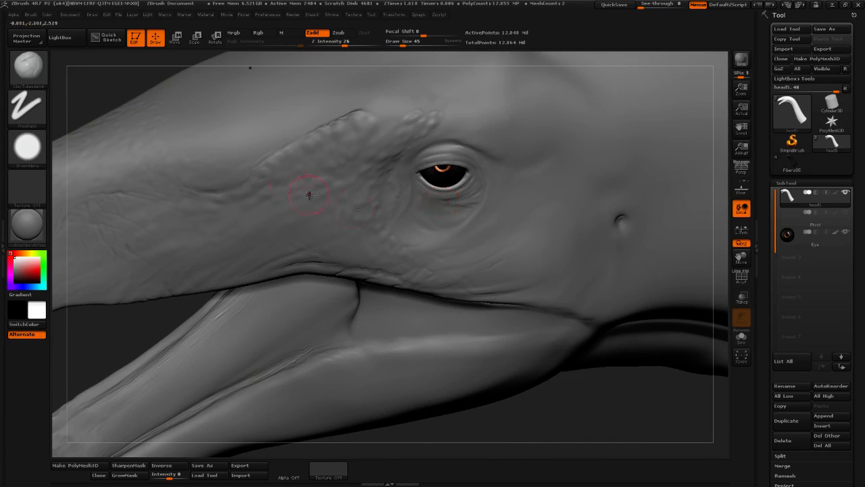
pyautogui.moveTo(135, 75)
pyautogui.keyDown('alt'); pyautogui.mouseDown()
pyautogui.moveTo(200, 223)
pyautogui.moveTo(213, 209)
pyautogui.mouseUp(); pyautogui.keyUp('alt')
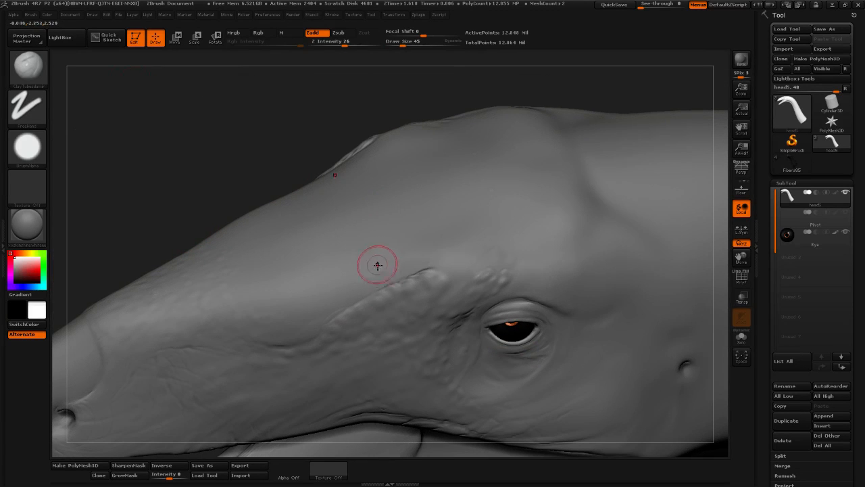
pyautogui.moveTo(359, 290); pyautogui.dragTo(338, 293)
pyautogui.moveTo(398, 267)
pyautogui.mouseDown()
pyautogui.moveTo(346, 295)
pyautogui.moveTo(361, 270)
pyautogui.mouseUp()
pyautogui.moveTo(391, 245); pyautogui.dragTo(338, 270)
pyautogui.moveTo(418, 242)
pyautogui.mouseDown()
pyautogui.moveTo(395, 253)
pyautogui.moveTo(444, 244)
pyautogui.moveTo(421, 242)
pyautogui.moveTo(416, 230)
pyautogui.moveTo(440, 233)
pyautogui.moveTo(449, 249)
pyautogui.moveTo(464, 246)
pyautogui.moveTo(468, 266)
pyautogui.moveTo(444, 233)
pyautogui.moveTo(394, 229)
pyautogui.moveTo(421, 226)
pyautogui.moveTo(389, 218)
pyautogui.moveTo(386, 187)
pyautogui.moveTo(422, 213)
pyautogui.moveTo(451, 159)
pyautogui.moveTo(454, 199)
pyautogui.moveTo(466, 183)
pyautogui.moveTo(474, 199)
pyautogui.moveTo(425, 150)
pyautogui.moveTo(443, 139)
pyautogui.moveTo(473, 150)
pyautogui.moveTo(496, 251)
pyautogui.moveTo(506, 236)
pyautogui.moveTo(498, 174)
pyautogui.moveTo(477, 135)
pyautogui.moveTo(535, 214)
pyautogui.moveTo(518, 177)
pyautogui.moveTo(524, 171)
pyautogui.moveTo(534, 217)
pyautogui.moveTo(500, 143)
pyautogui.moveTo(514, 203)
pyautogui.moveTo(479, 218)
pyautogui.moveTo(487, 167)
pyautogui.moveTo(476, 208)
pyautogui.moveTo(502, 217)
pyautogui.moveTo(429, 218)
pyautogui.moveTo(421, 197)
pyautogui.moveTo(443, 174)
pyautogui.moveTo(419, 158)
pyautogui.mouseUp()
# Puff up the forehead scales using the Inflat brush at Z Intensity 5 and Draw Size 59, and smooth their edges
pyautogui.click(38, 70)
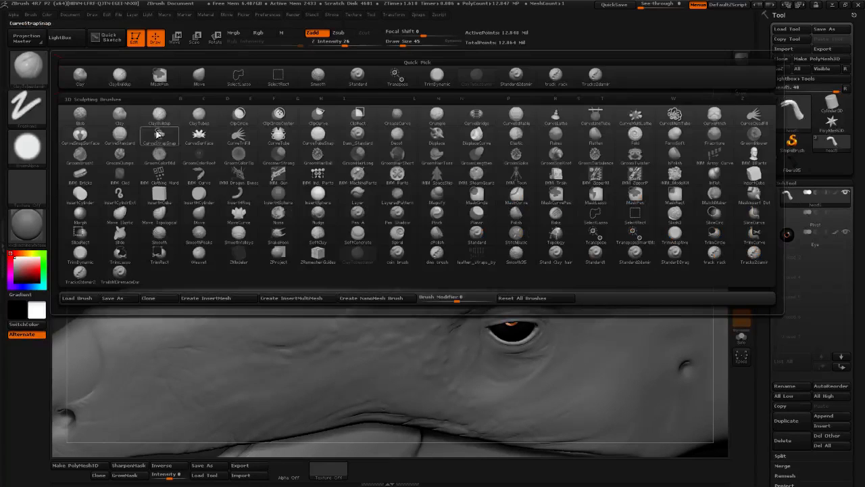
pyautogui.click(365, 261)
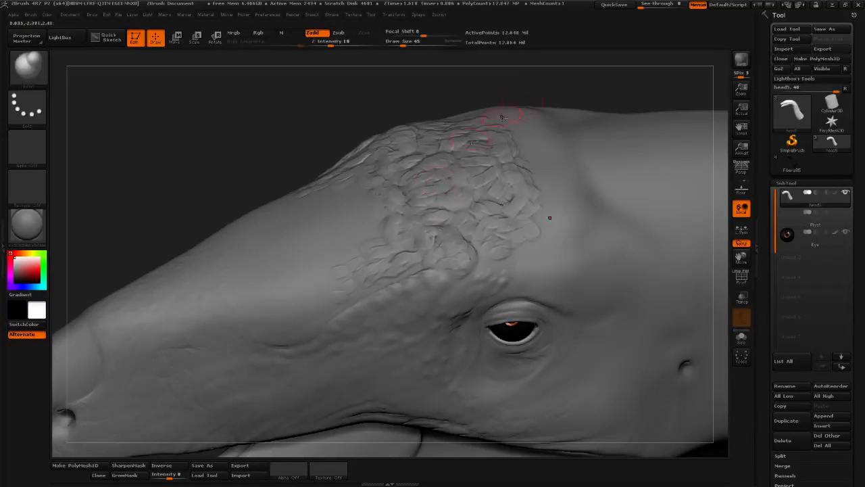
pyautogui.click(406, 45)
pyautogui.click(330, 46)
pyautogui.write('5')
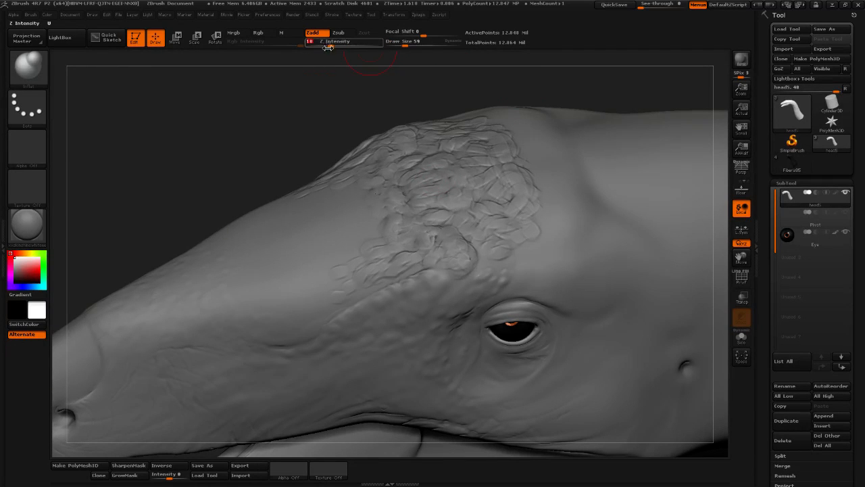
pyautogui.press('Return')
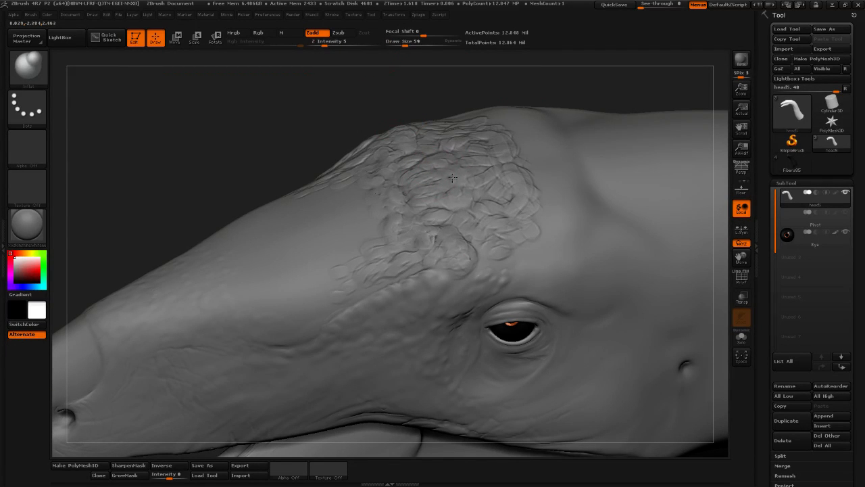
pyautogui.keyDown('shift'); pyautogui.moveTo(510, 202); pyautogui.dragTo(499, 201); pyautogui.keyUp('shift')
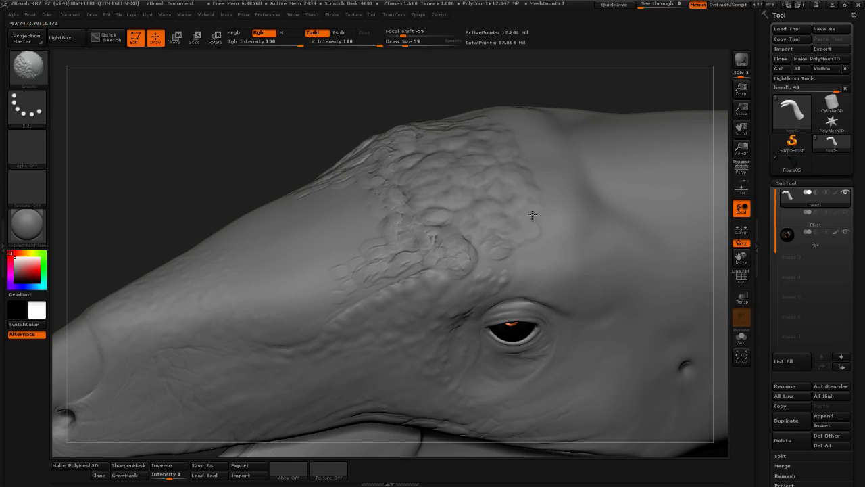
pyautogui.moveTo(282, 144); pyautogui.dragTo(479, 189)
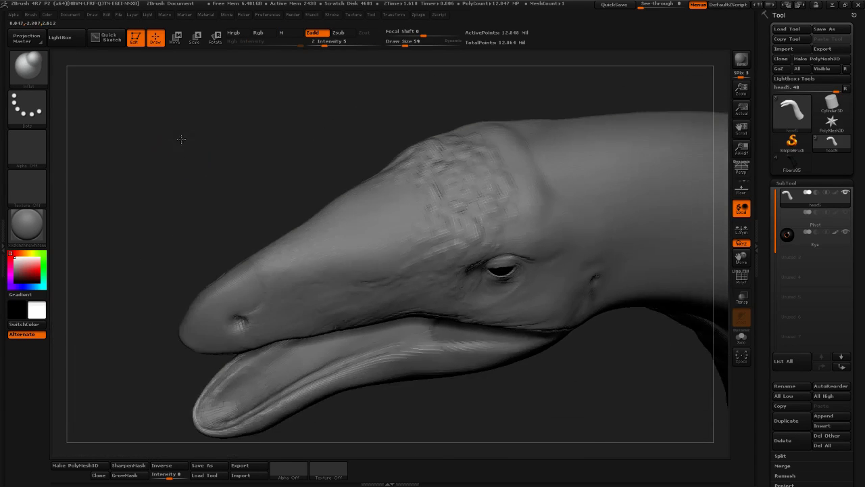
pyautogui.moveTo(182, 169); pyautogui.dragTo(216, 150)
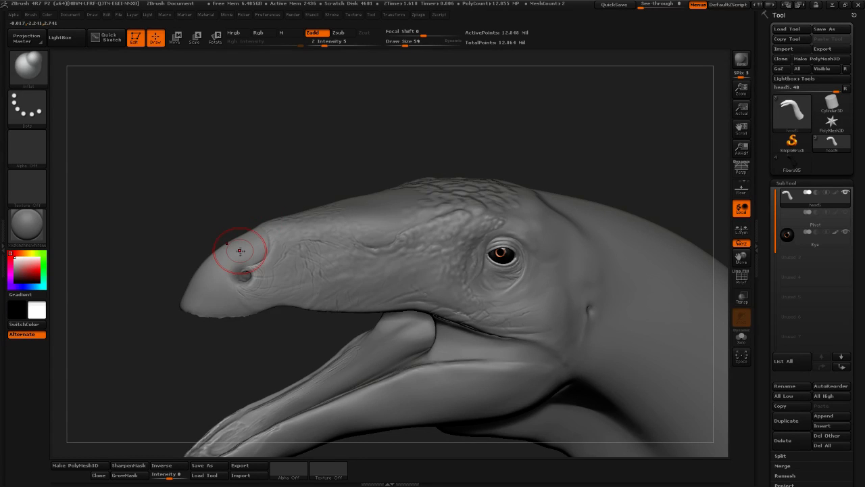
pyautogui.moveTo(284, 142); pyautogui.dragTo(246, 166)
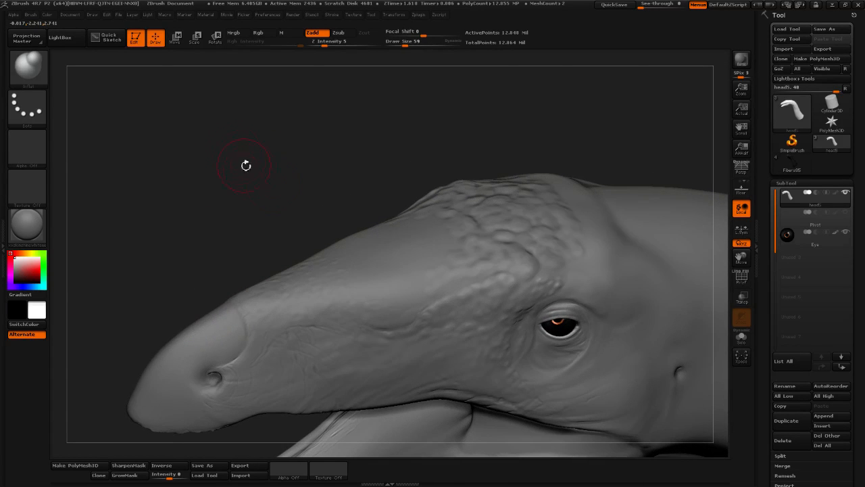
# Sculpt small squiggly bumps along the top of the snout with the Standard brush at Z Intensity 16 and Draw Size 24
pyautogui.click(27, 66)
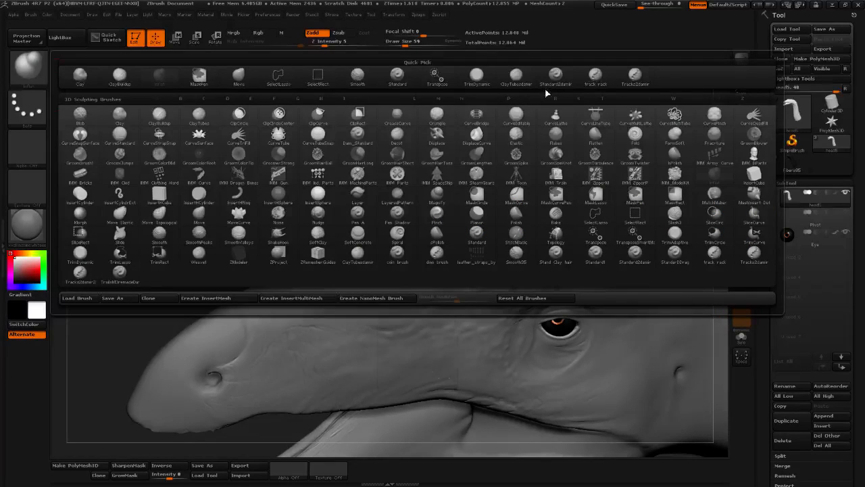
pyautogui.click(398, 76)
pyautogui.moveTo(405, 45)
pyautogui.mouseDown()
pyautogui.moveTo(397, 45)
pyautogui.moveTo(404, 72)
pyautogui.moveTo(397, 116)
pyautogui.mouseUp()
pyautogui.moveTo(403, 250)
pyautogui.mouseDown()
pyautogui.moveTo(384, 272)
pyautogui.moveTo(424, 264)
pyautogui.moveTo(430, 272)
pyautogui.moveTo(420, 235)
pyautogui.moveTo(457, 229)
pyautogui.moveTo(478, 252)
pyautogui.moveTo(469, 241)
pyautogui.mouseUp()
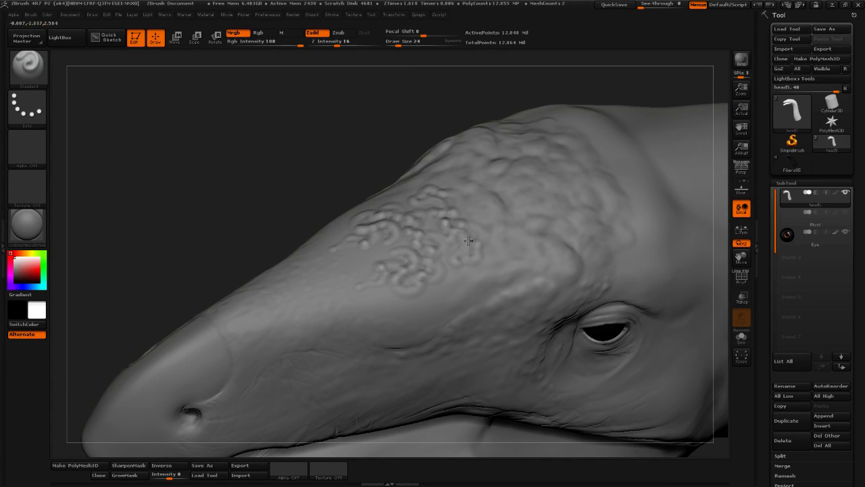
pyautogui.moveTo(475, 274)
pyautogui.mouseDown()
pyautogui.moveTo(477, 228)
pyautogui.moveTo(505, 250)
pyautogui.mouseUp()
pyautogui.keyDown('alt'); pyautogui.moveTo(189, 199); pyautogui.dragTo(243, 147); pyautogui.keyUp('alt')
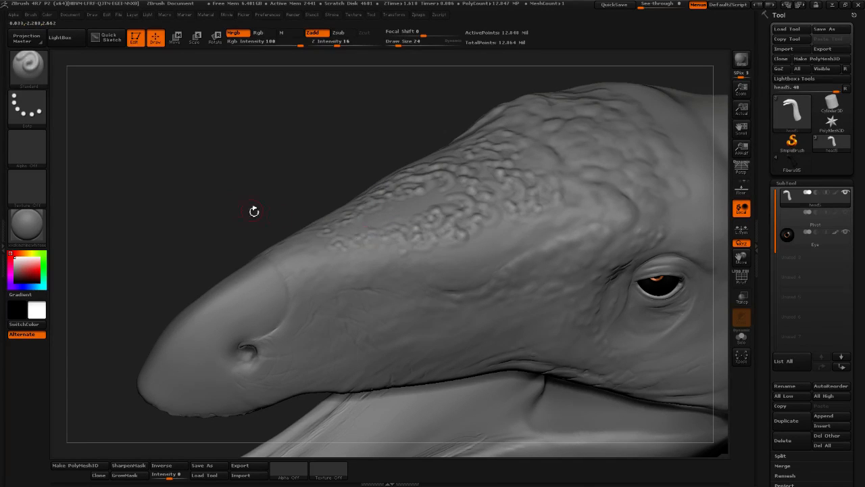
pyautogui.moveTo(255, 207); pyautogui.dragTo(405, 259)
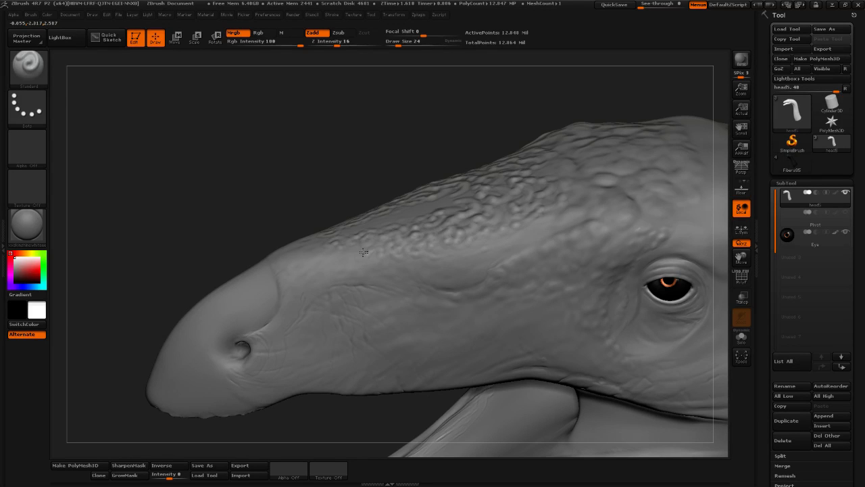
# Sculpt fine parallel ridges along the rear edge of the smooth beak tip and small folds behind the nostril
pyautogui.moveTo(301, 280); pyautogui.dragTo(304, 281)
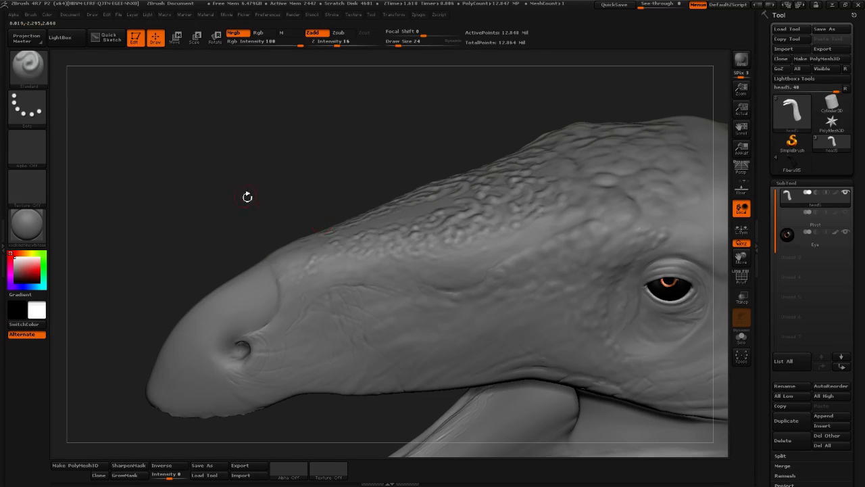
pyautogui.moveTo(247, 197)
pyautogui.keyDown('alt'); pyautogui.mouseDown()
pyautogui.moveTo(257, 261)
pyautogui.moveTo(314, 267)
pyautogui.moveTo(351, 226)
pyautogui.mouseUp(); pyautogui.keyUp('alt')
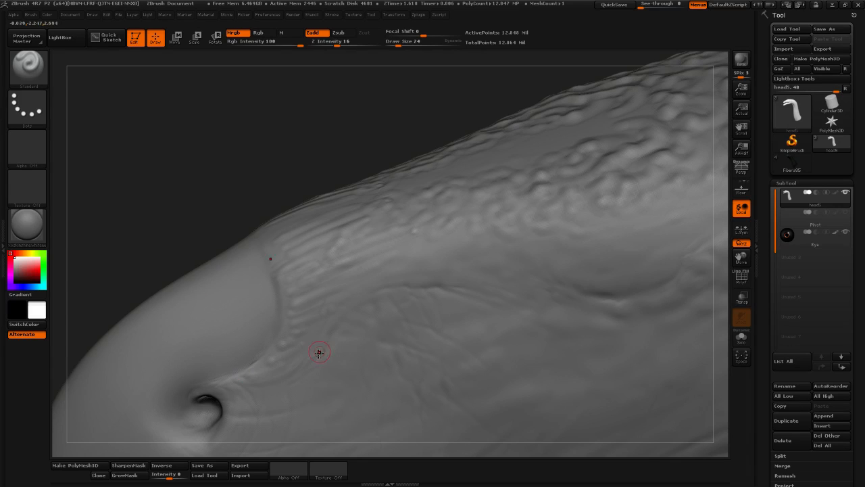
pyautogui.moveTo(165, 267); pyautogui.dragTo(318, 312)
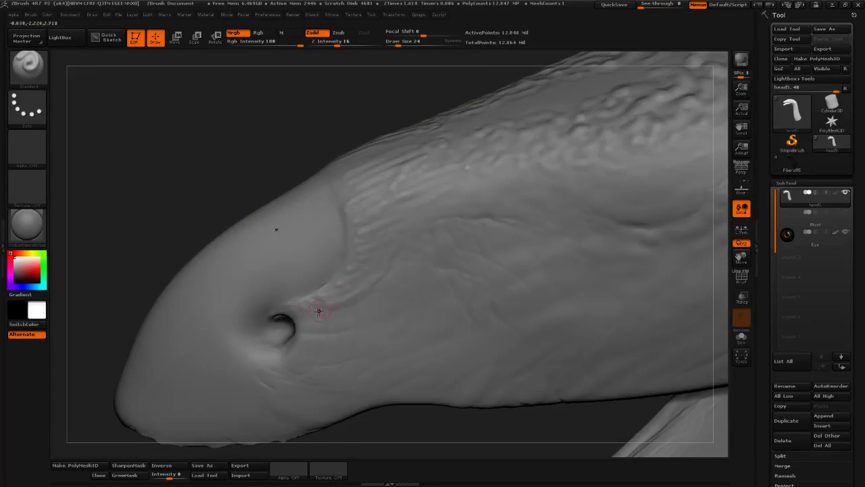
pyautogui.keyDown('alt'); pyautogui.moveTo(192, 236); pyautogui.dragTo(238, 192); pyautogui.keyUp('alt')
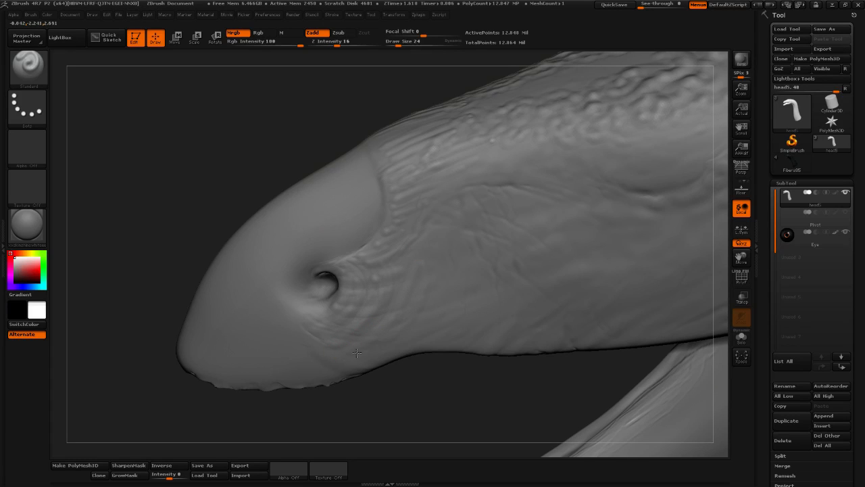
# Sculpt fine slanted wrinkles along the upper lip from below the nostril back toward the mouth
pyautogui.moveTo(346, 360); pyautogui.dragTo(398, 347)
pyautogui.keyDown('alt'); pyautogui.moveTo(452, 342); pyautogui.dragTo(377, 347, button='right'); pyautogui.keyUp('alt')
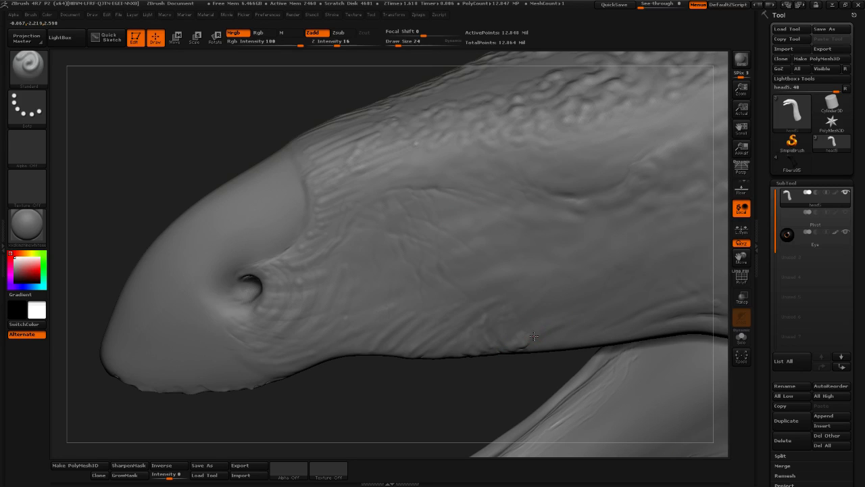
pyautogui.keyDown('alt'); pyautogui.moveTo(509, 390); pyautogui.dragTo(376, 355); pyautogui.keyUp('alt')
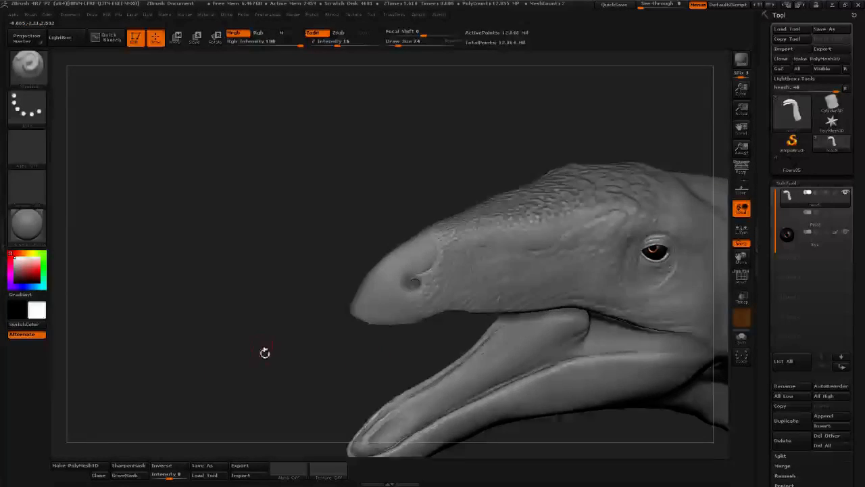
# Flatten the squiggly bumps on top of the snout with the TrimDynamic brush at Draw Size 89, and smooth them
pyautogui.moveTo(264, 351)
pyautogui.mouseDown()
pyautogui.moveTo(445, 332)
pyautogui.moveTo(527, 228)
pyautogui.moveTo(355, 264)
pyautogui.moveTo(444, 222)
pyautogui.moveTo(386, 276)
pyautogui.mouseUp()
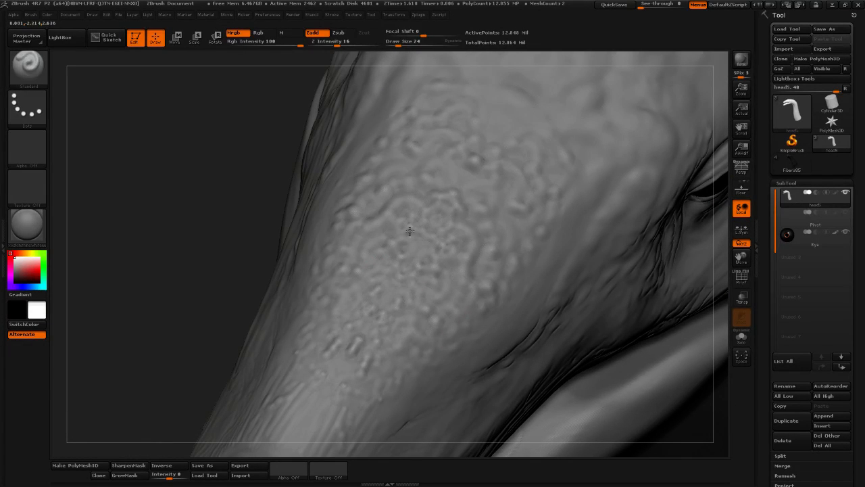
pyautogui.moveTo(262, 227)
pyautogui.keyDown('shift'); pyautogui.mouseDown()
pyautogui.moveTo(214, 228)
pyautogui.moveTo(223, 203)
pyautogui.moveTo(399, 239)
pyautogui.moveTo(453, 237)
pyautogui.mouseUp(); pyautogui.keyUp('shift')
pyautogui.click(44, 78)
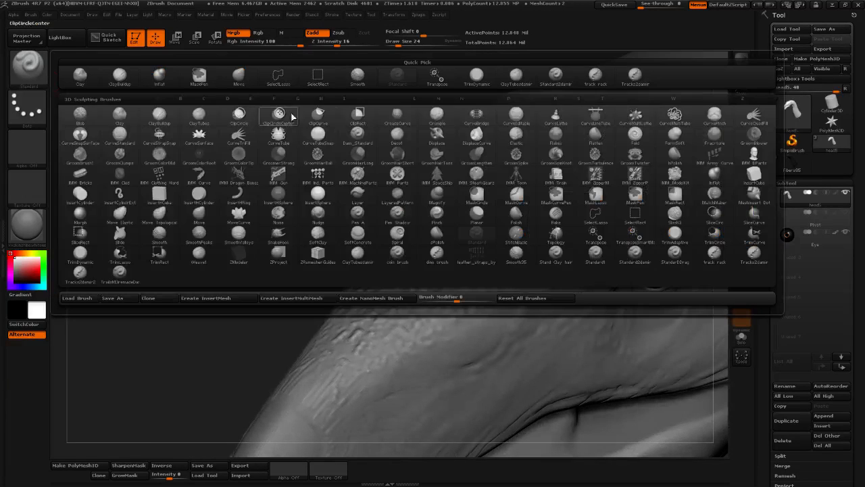
pyautogui.click(497, 82)
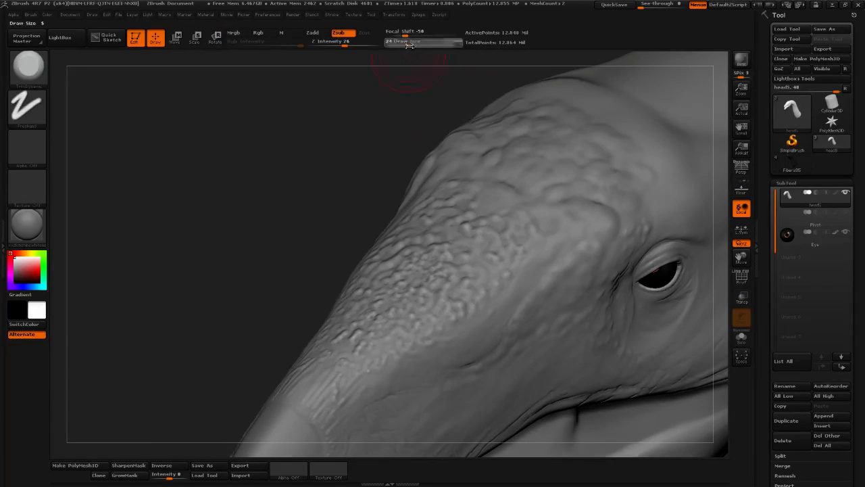
pyautogui.moveTo(251, 251); pyautogui.dragTo(350, 286)
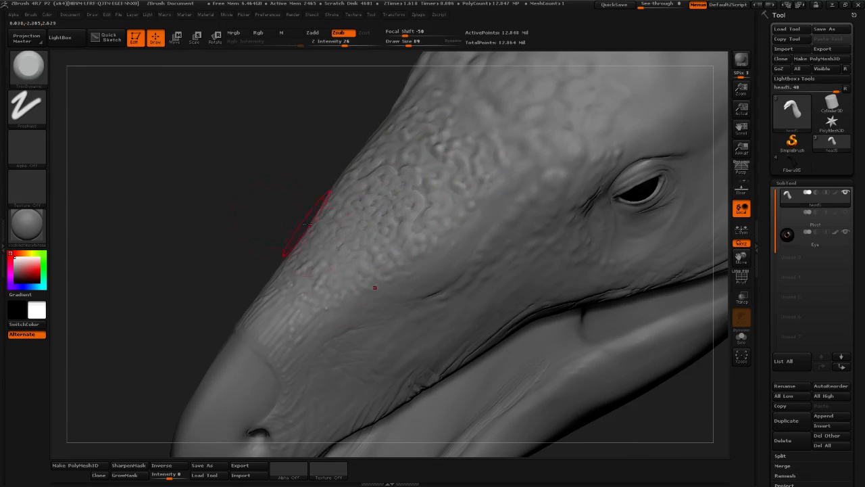
pyautogui.moveTo(306, 224); pyautogui.dragTo(396, 228)
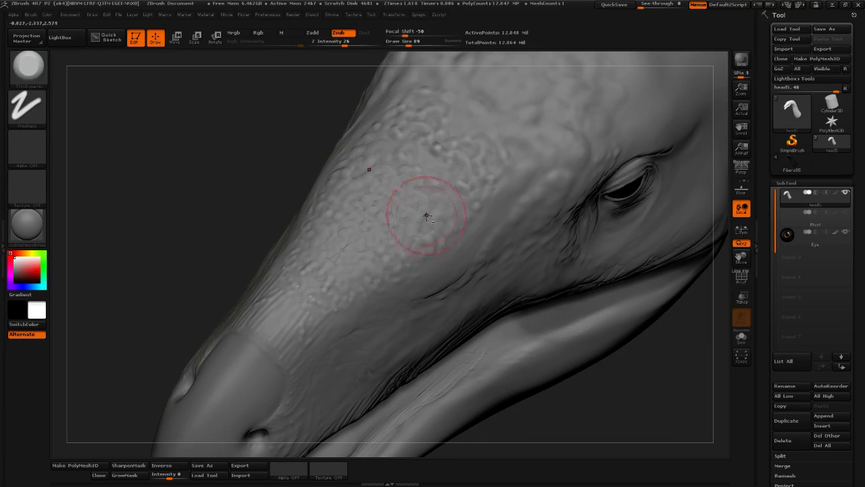
pyautogui.press('shift')
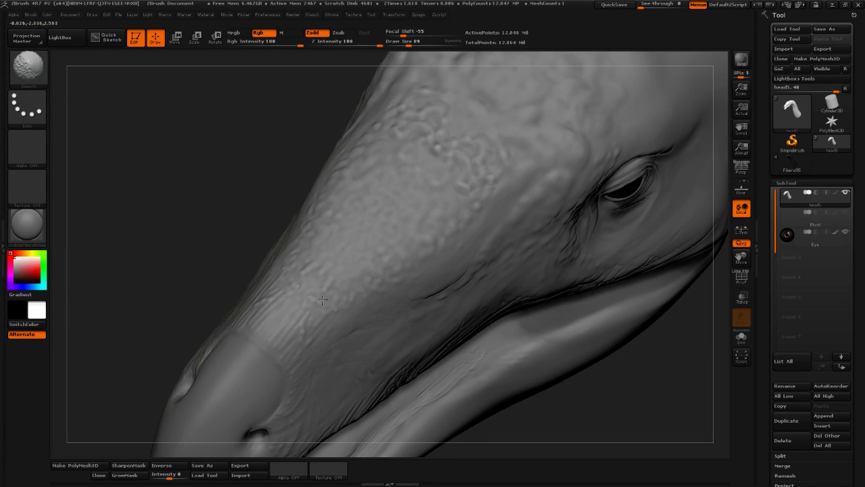
pyautogui.keyDown('shift'); pyautogui.moveTo(322, 299); pyautogui.dragTo(340, 264); pyautogui.keyUp('shift')
pyautogui.moveTo(299, 332)
pyautogui.mouseDown()
pyautogui.moveTo(310, 339)
pyautogui.moveTo(337, 303)
pyautogui.moveTo(305, 310)
pyautogui.mouseUp()
# Flatten the remaining bumps and ridges near the beak's rear edge with TrimDynamic at Draw Size 53
pyautogui.click(404, 44)
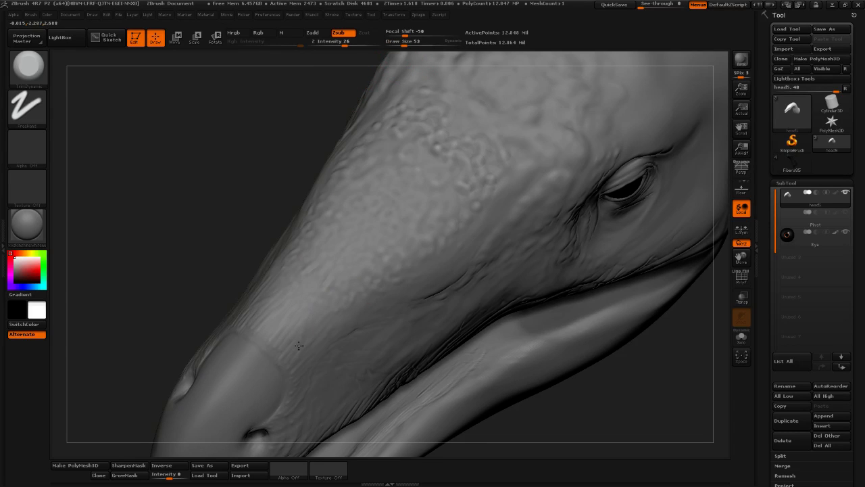
pyautogui.moveTo(299, 346); pyautogui.dragTo(282, 323)
pyautogui.moveTo(360, 293); pyautogui.dragTo(363, 292)
pyautogui.moveTo(276, 340); pyautogui.dragTo(302, 332)
pyautogui.moveTo(303, 277)
pyautogui.mouseDown()
pyautogui.moveTo(332, 286)
pyautogui.moveTo(338, 273)
pyautogui.moveTo(306, 300)
pyautogui.mouseUp()
# Flatten and smooth the bumps where the snout texture meets the larger forehead scales, blending the two areas
pyautogui.keyDown('alt'); pyautogui.moveTo(70, 268); pyautogui.dragTo(4, 382); pyautogui.keyUp('alt')
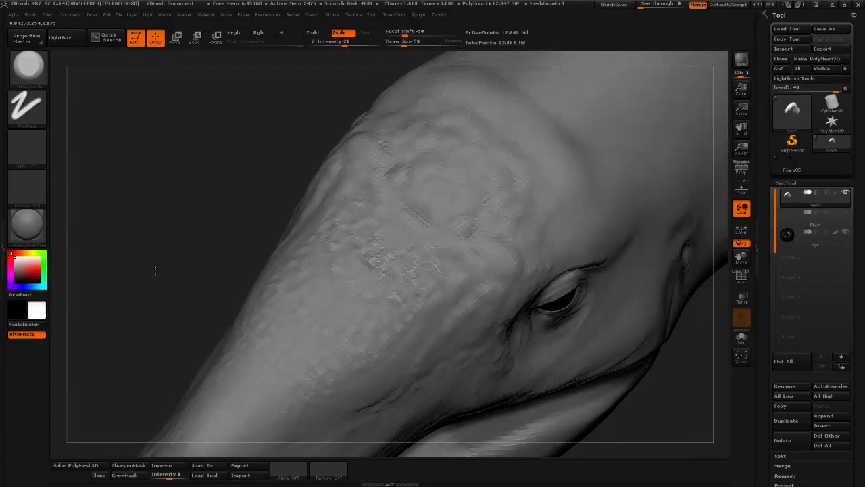
pyautogui.moveTo(388, 302); pyautogui.dragTo(412, 282)
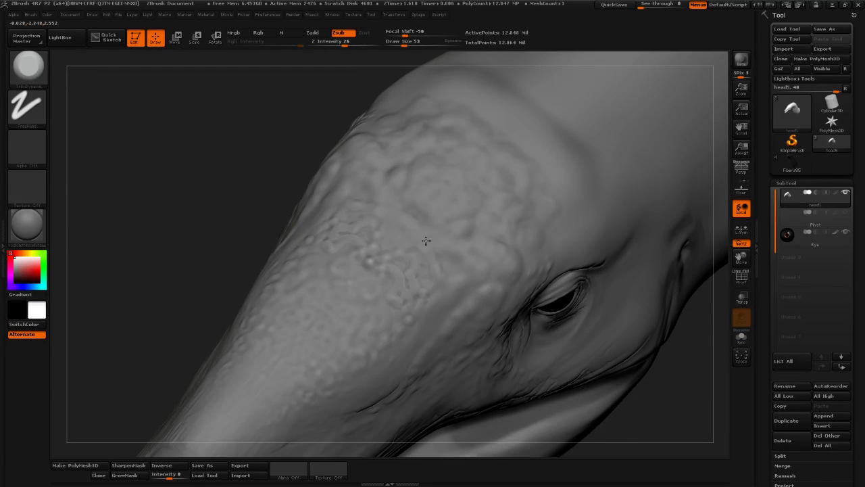
pyautogui.moveTo(415, 248); pyautogui.dragTo(424, 238)
pyautogui.moveTo(424, 222)
pyautogui.keyDown('shift'); pyautogui.mouseDown()
pyautogui.moveTo(411, 220)
pyautogui.moveTo(428, 254)
pyautogui.mouseUp(); pyautogui.keyUp('shift')
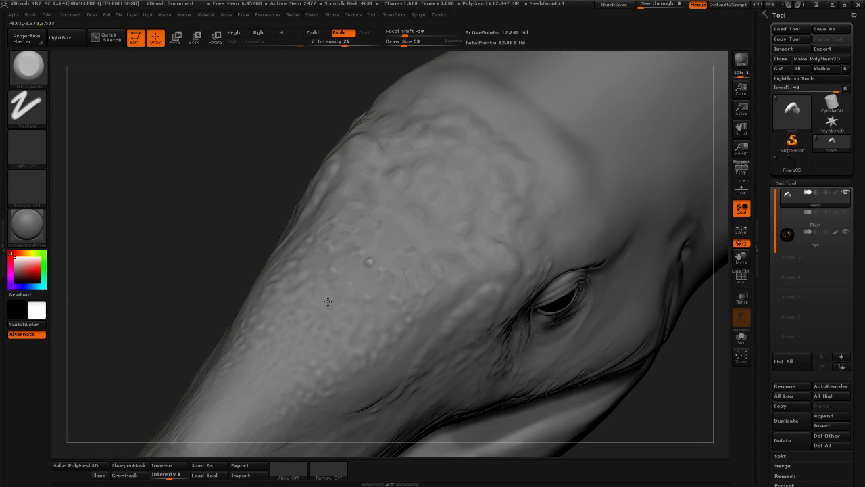
pyautogui.moveTo(400, 315); pyautogui.dragTo(437, 287)
pyautogui.moveTo(382, 265)
pyautogui.mouseDown()
pyautogui.moveTo(369, 255)
pyautogui.moveTo(376, 263)
pyautogui.mouseUp()
pyautogui.keyDown('shift'); pyautogui.moveTo(431, 255); pyautogui.dragTo(406, 275); pyautogui.keyUp('shift')
# Sculpt fine crossing wrinkles over the fold on the snout's side with the Standard2damir brush at Z Intensity 14 and Draw Size 37
pyautogui.moveTo(170, 303); pyautogui.dragTo(233, 226)
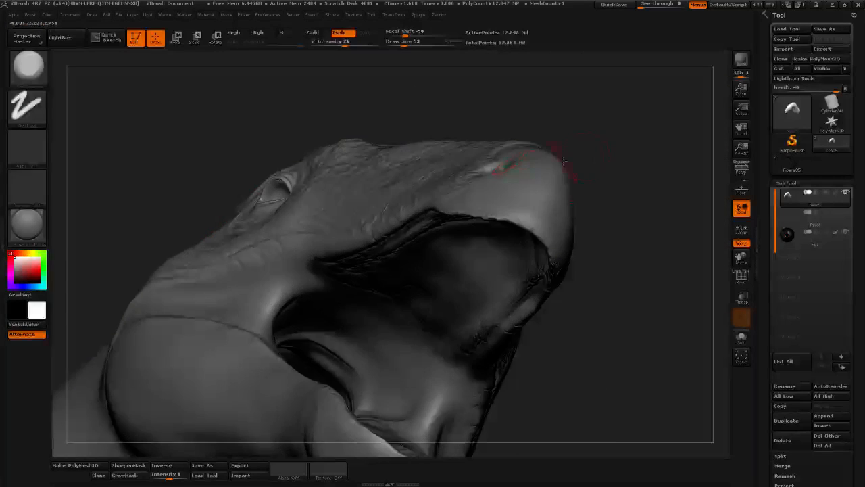
pyautogui.moveTo(565, 153)
pyautogui.mouseDown()
pyautogui.moveTo(537, 162)
pyautogui.moveTo(401, 165)
pyautogui.mouseUp()
pyautogui.moveTo(336, 116); pyautogui.dragTo(364, 199)
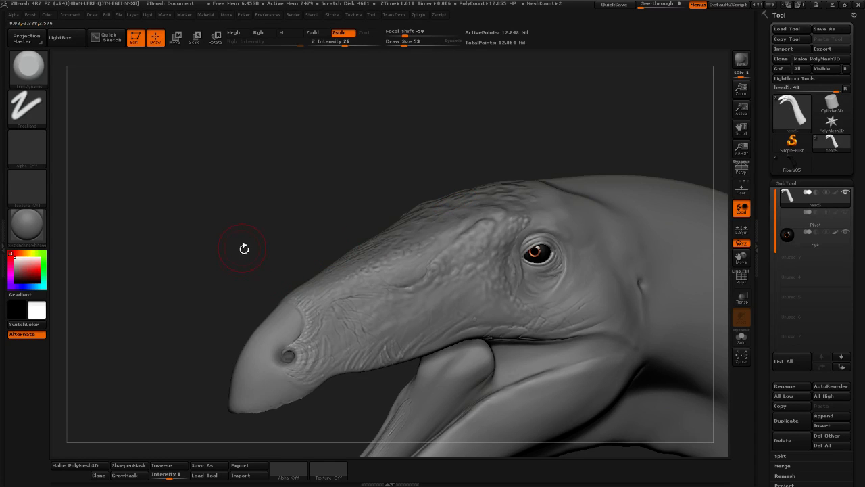
pyautogui.keyDown('alt'); pyautogui.moveTo(244, 249); pyautogui.dragTo(251, 294); pyautogui.keyUp('alt')
pyautogui.click(29, 68)
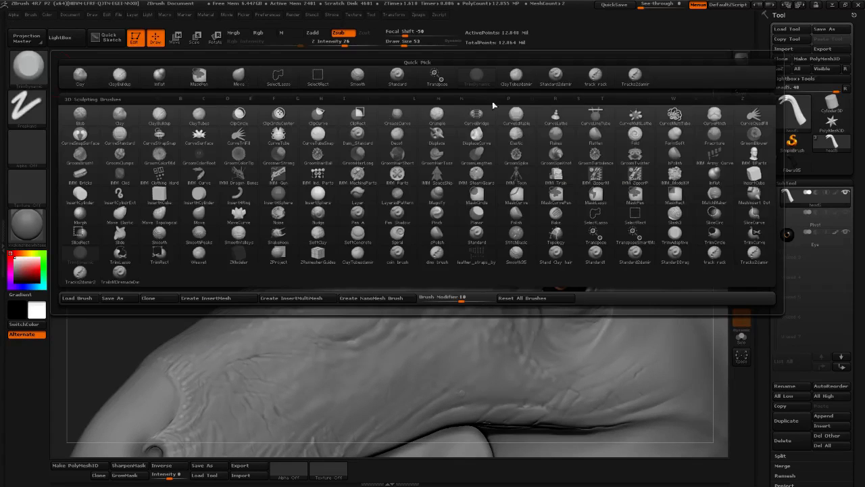
pyautogui.click(399, 85)
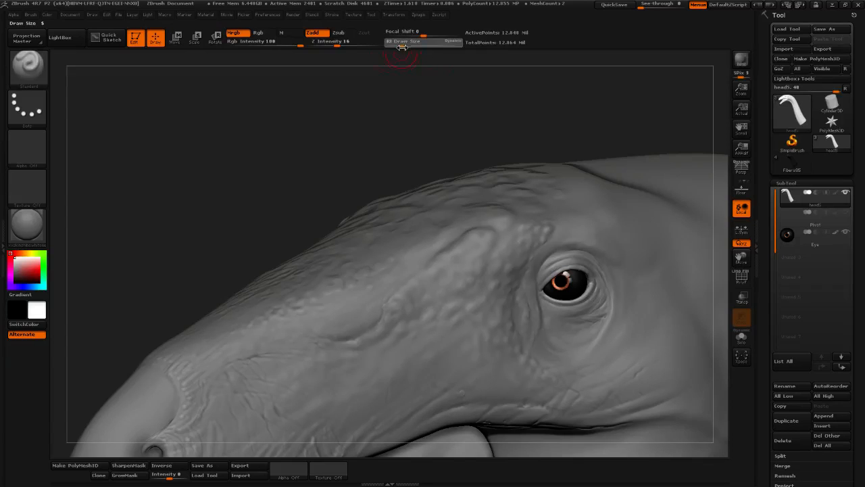
pyautogui.moveTo(227, 172); pyautogui.dragTo(220, 181)
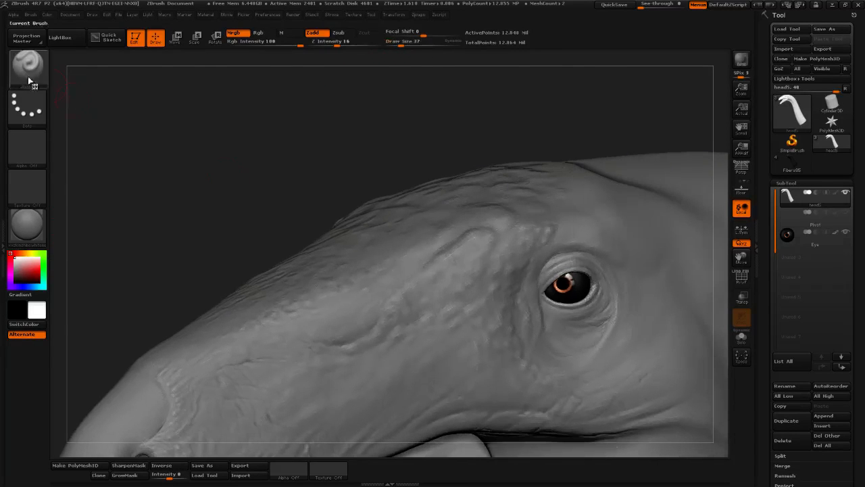
pyautogui.click(30, 69)
pyautogui.click(556, 85)
pyautogui.moveTo(303, 185)
pyautogui.mouseDown()
pyautogui.moveTo(270, 195)
pyautogui.moveTo(292, 206)
pyautogui.moveTo(301, 228)
pyautogui.mouseUp()
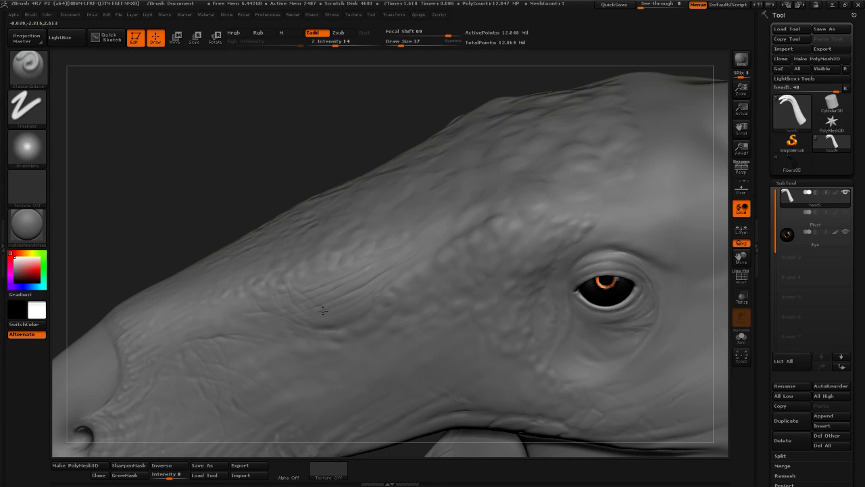
pyautogui.moveTo(311, 260)
pyautogui.mouseDown()
pyautogui.moveTo(353, 306)
pyautogui.moveTo(327, 310)
pyautogui.mouseUp()
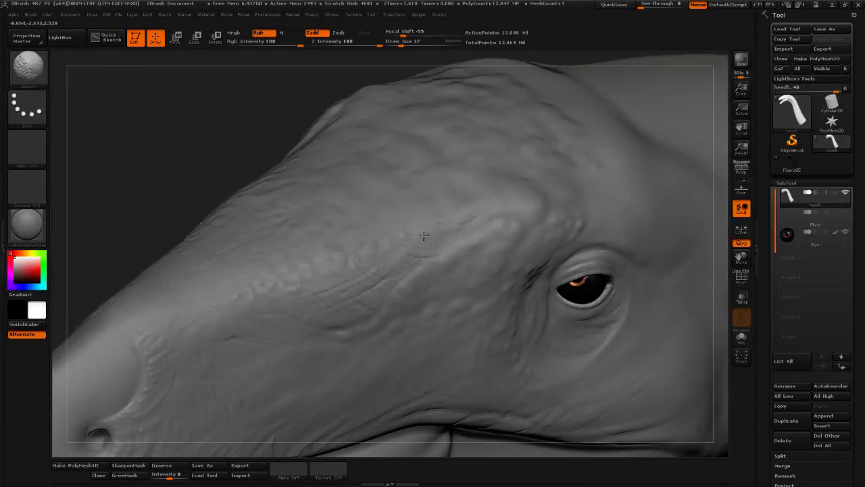
# Carve a curved crease along the brow ridge in front of the eye, smoothing the surrounding skin
pyautogui.keyDown('shift'); pyautogui.moveTo(432, 224); pyautogui.dragTo(400, 270); pyautogui.keyUp('shift')
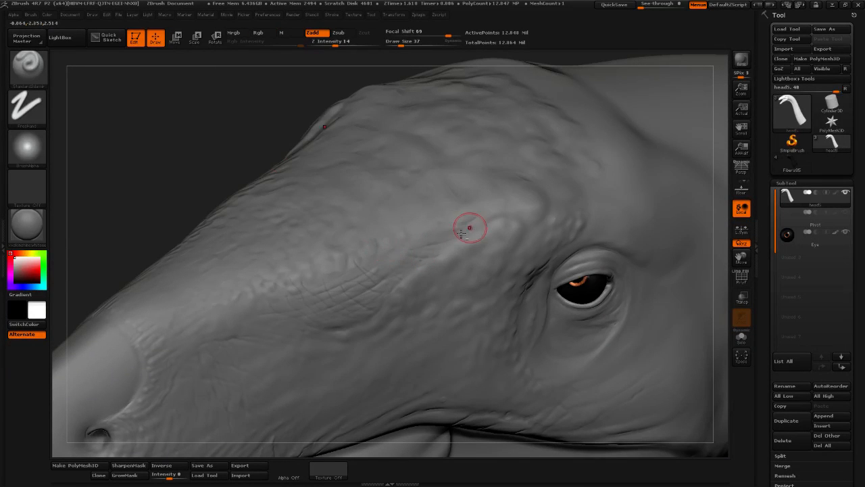
pyautogui.moveTo(452, 239)
pyautogui.mouseDown()
pyautogui.moveTo(427, 252)
pyautogui.moveTo(488, 212)
pyautogui.mouseUp()
pyautogui.moveTo(378, 65)
pyautogui.keyDown('alt'); pyautogui.mouseDown()
pyautogui.moveTo(307, 90)
pyautogui.moveTo(342, 81)
pyautogui.mouseUp(); pyautogui.keyUp('alt')
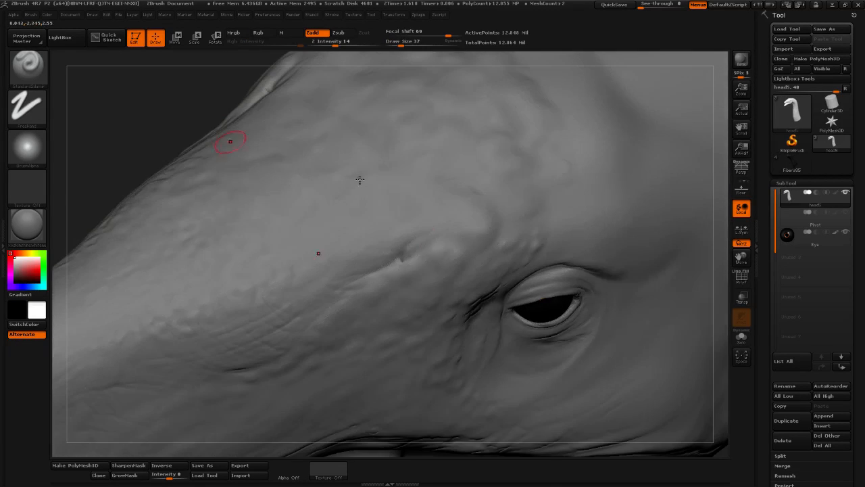
pyautogui.press('shift')
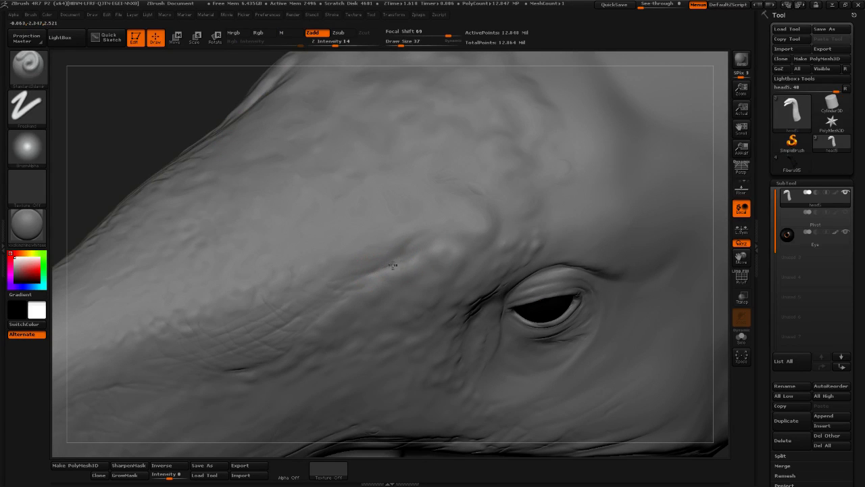
pyautogui.moveTo(425, 250)
pyautogui.mouseDown()
pyautogui.moveTo(449, 236)
pyautogui.moveTo(468, 247)
pyautogui.mouseUp()
pyautogui.moveTo(138, 175); pyautogui.dragTo(146, 111)
pyautogui.press('shift')
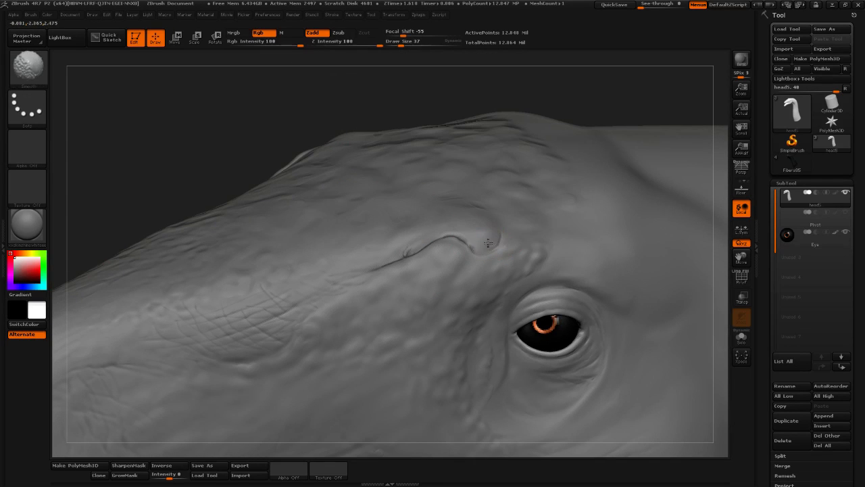
pyautogui.moveTo(469, 249)
pyautogui.mouseDown()
pyautogui.moveTo(453, 280)
pyautogui.moveTo(496, 252)
pyautogui.moveTo(501, 239)
pyautogui.mouseUp()
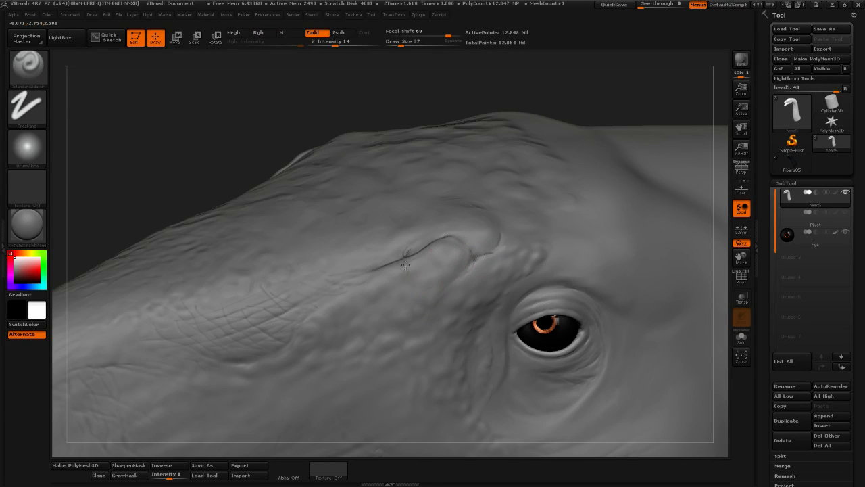
# Carve a series of short wrinkles across the raised brow fold below the new crease
pyautogui.moveTo(420, 263)
pyautogui.keyDown('alt'); pyautogui.mouseDown()
pyautogui.moveTo(433, 253)
pyautogui.moveTo(439, 271)
pyautogui.moveTo(450, 272)
pyautogui.moveTo(422, 245)
pyautogui.mouseUp(); pyautogui.keyUp('alt')
pyautogui.moveTo(184, 177)
pyautogui.mouseDown()
pyautogui.moveTo(415, 257)
pyautogui.moveTo(399, 269)
pyautogui.mouseUp()
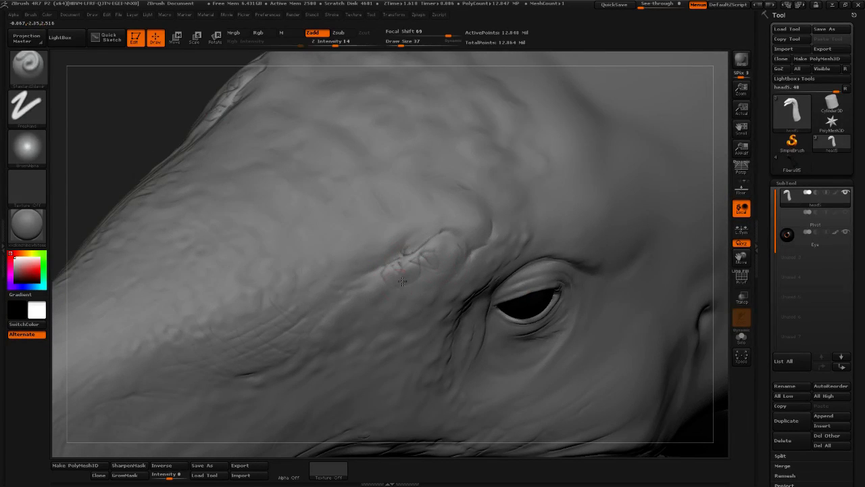
pyautogui.keyDown('alt'); pyautogui.moveTo(377, 241); pyautogui.dragTo(389, 261); pyautogui.keyUp('alt')
pyautogui.moveTo(363, 244)
pyautogui.keyDown('alt'); pyautogui.mouseDown()
pyautogui.moveTo(388, 268)
pyautogui.moveTo(379, 271)
pyautogui.moveTo(385, 265)
pyautogui.mouseUp(); pyautogui.keyUp('alt')
pyautogui.keyDown('alt'); pyautogui.moveTo(366, 220); pyautogui.dragTo(390, 257); pyautogui.keyUp('alt')
pyautogui.keyDown('alt'); pyautogui.moveTo(357, 219); pyautogui.dragTo(379, 252); pyautogui.keyUp('alt')
pyautogui.keyDown('alt'); pyautogui.moveTo(330, 221); pyautogui.dragTo(365, 258); pyautogui.keyUp('alt')
pyautogui.keyDown('alt'); pyautogui.moveTo(375, 219); pyautogui.dragTo(390, 256); pyautogui.keyUp('alt')
pyautogui.keyDown('alt'); pyautogui.moveTo(387, 217); pyautogui.dragTo(396, 251); pyautogui.keyUp('alt')
pyautogui.keyDown('alt'); pyautogui.moveTo(411, 211); pyautogui.dragTo(426, 236); pyautogui.keyUp('alt')
pyautogui.keyDown('alt'); pyautogui.moveTo(436, 192); pyautogui.dragTo(446, 220); pyautogui.keyUp('alt')
pyautogui.press('shift')
# Sculpt a long irregular crease from the brow fold down toward the cheek at Draw Size 45
pyautogui.moveTo(128, 166)
pyautogui.mouseDown()
pyautogui.moveTo(207, 166)
pyautogui.moveTo(117, 132)
pyautogui.moveTo(376, 265)
pyautogui.mouseUp()
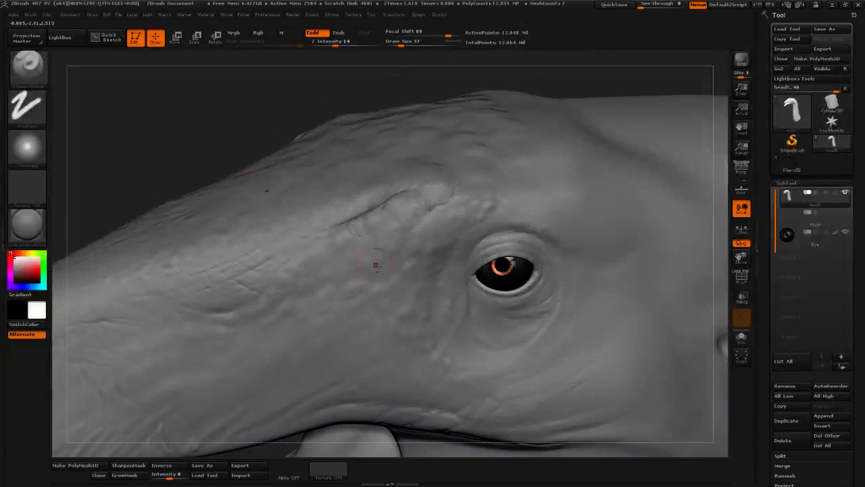
pyautogui.click(404, 43)
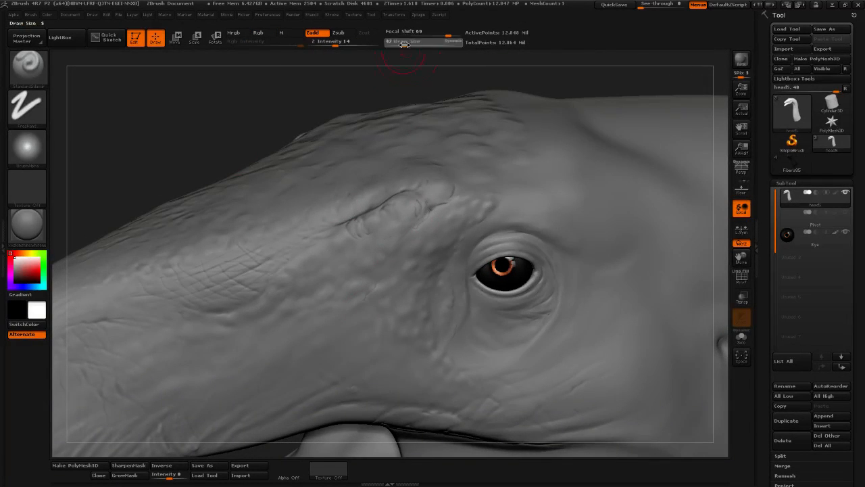
pyautogui.moveTo(367, 74); pyautogui.dragTo(422, 97)
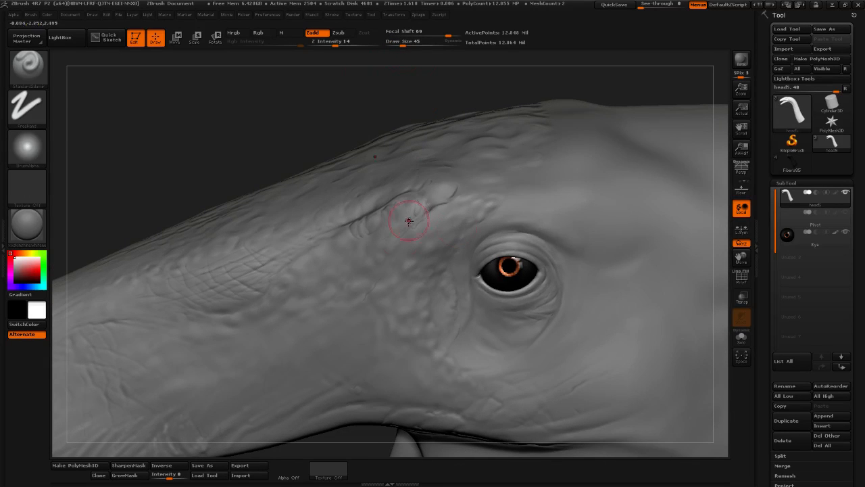
pyautogui.moveTo(306, 305); pyautogui.dragTo(353, 283)
# Sculpt fine wrinkles from the brow fold toward the skin above the eye at Draw Size 37, smoothing their edges
pyautogui.moveTo(473, 95); pyautogui.dragTo(440, 111)
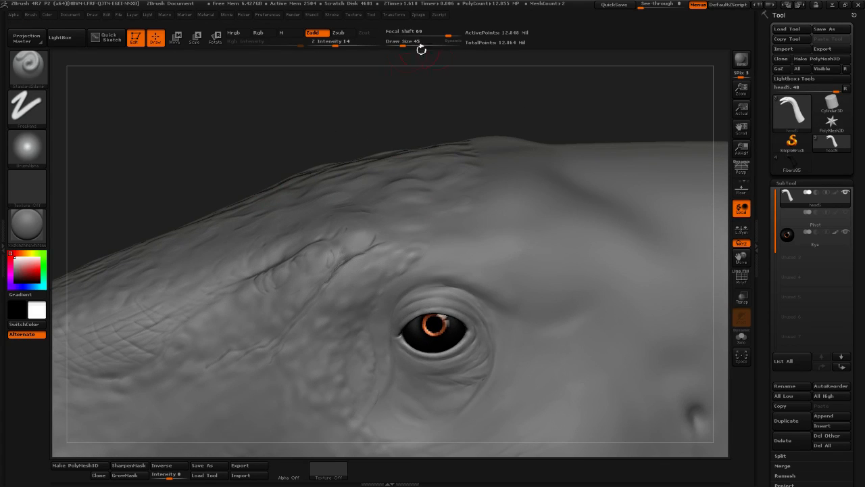
pyautogui.moveTo(414, 68)
pyautogui.mouseDown()
pyautogui.moveTo(412, 97)
pyautogui.moveTo(457, 86)
pyautogui.moveTo(452, 100)
pyautogui.mouseUp()
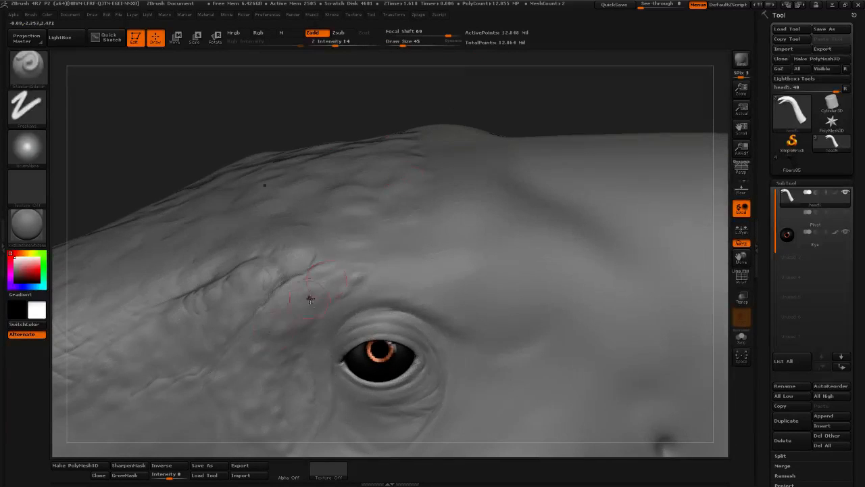
pyautogui.moveTo(405, 42); pyautogui.dragTo(400, 42)
pyautogui.moveTo(367, 77)
pyautogui.mouseDown()
pyautogui.moveTo(381, 81)
pyautogui.moveTo(372, 211)
pyautogui.mouseUp()
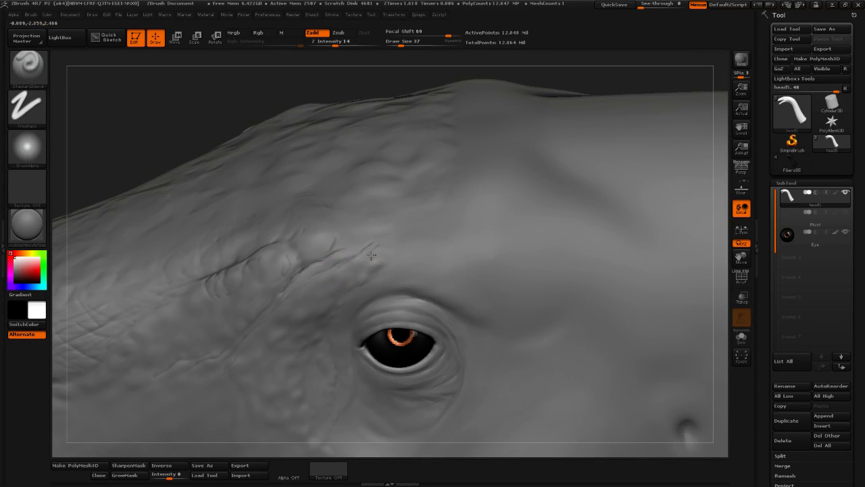
pyautogui.press('shift')
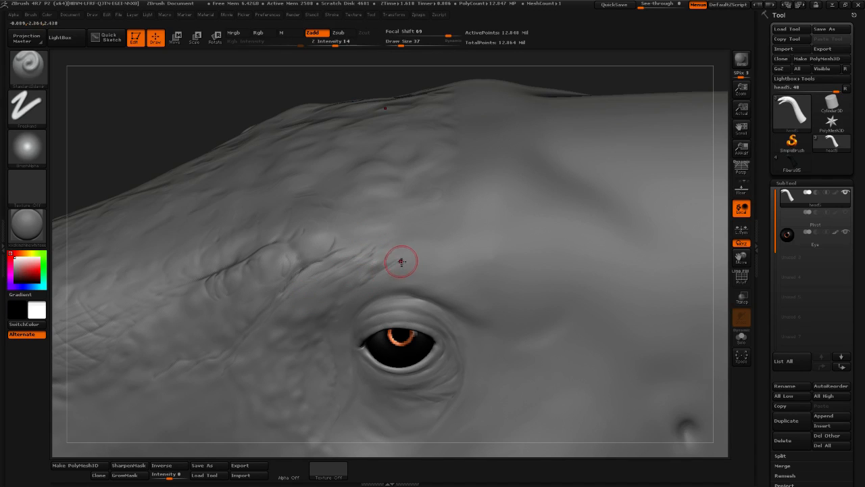
pyautogui.press('shift')
pyautogui.moveTo(145, 144); pyautogui.dragTo(186, 128)
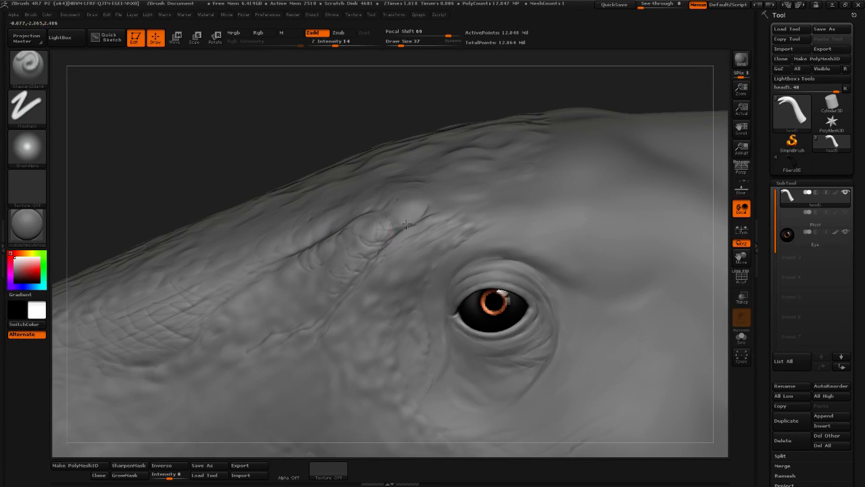
pyautogui.press('shift')
# Soften the wrinkles on the brow fold and the snout's side with the Smooth brush
pyautogui.moveTo(186, 129)
pyautogui.keyDown('alt'); pyautogui.mouseDown()
pyautogui.moveTo(143, 120)
pyautogui.moveTo(211, 175)
pyautogui.moveTo(581, 179)
pyautogui.moveTo(578, 237)
pyautogui.moveTo(627, 240)
pyautogui.moveTo(486, 167)
pyautogui.moveTo(562, 177)
pyautogui.mouseUp(); pyautogui.keyUp('alt')
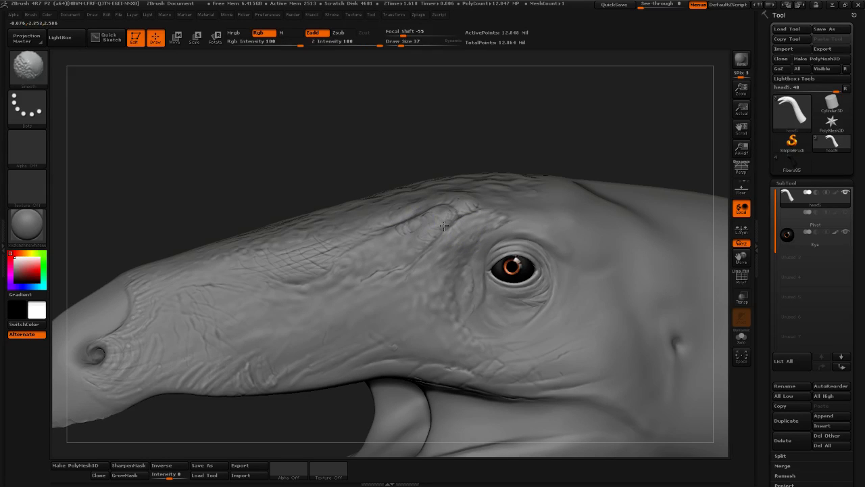
pyautogui.moveTo(535, 168); pyautogui.dragTo(533, 196)
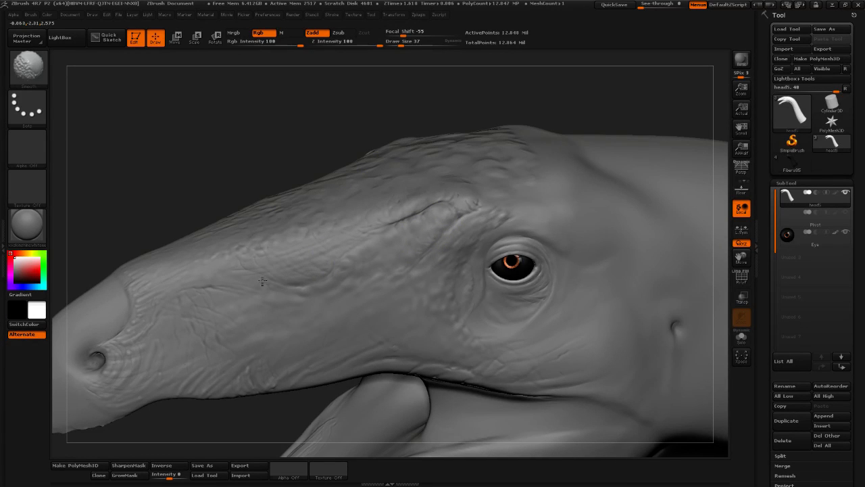
pyautogui.moveTo(189, 425)
pyautogui.keyDown('alt'); pyautogui.mouseDown()
pyautogui.moveTo(261, 377)
pyautogui.moveTo(226, 367)
pyautogui.mouseUp(); pyautogui.keyUp('alt')
pyautogui.moveTo(266, 398)
pyautogui.mouseDown()
pyautogui.moveTo(272, 407)
pyautogui.moveTo(287, 404)
pyautogui.mouseUp()
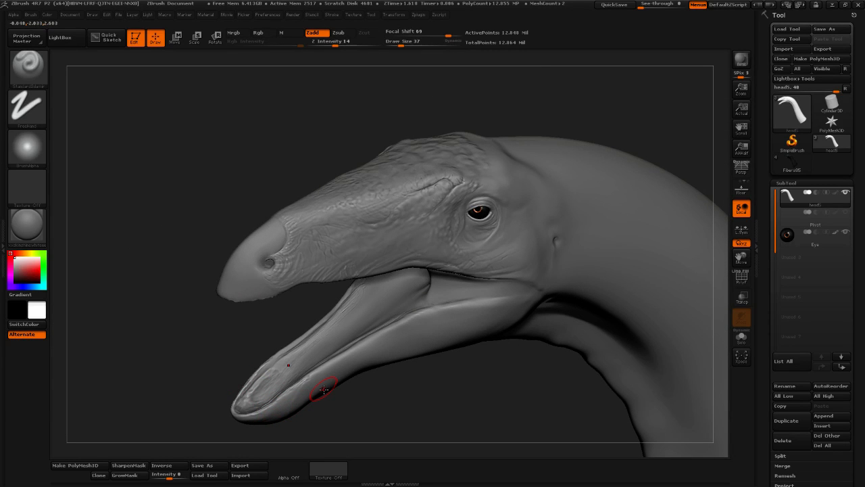
# Sculpt fine creases above the lip edge behind the nostril and long lines running back across the snout's side to the cheek
pyautogui.moveTo(582, 124)
pyautogui.mouseDown()
pyautogui.moveTo(586, 109)
pyautogui.moveTo(564, 108)
pyautogui.moveTo(646, 226)
pyautogui.moveTo(405, 317)
pyautogui.moveTo(431, 298)
pyautogui.moveTo(432, 378)
pyautogui.moveTo(460, 363)
pyautogui.mouseUp()
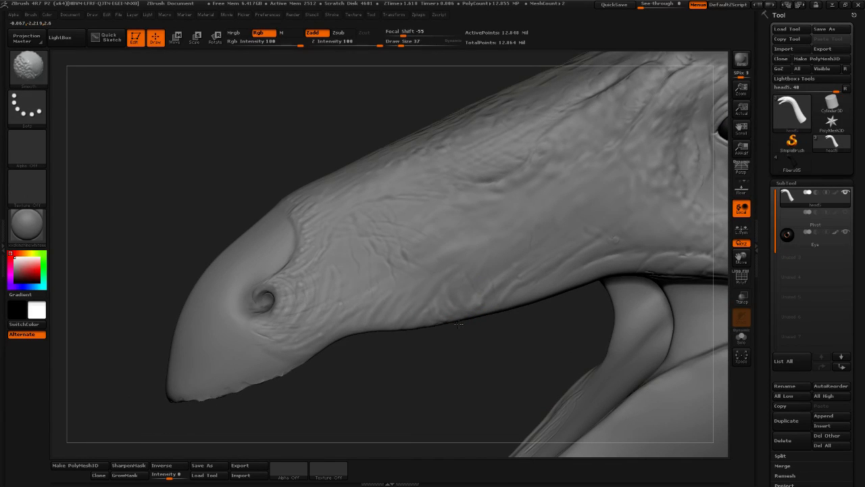
pyautogui.moveTo(406, 378); pyautogui.dragTo(350, 301)
pyautogui.moveTo(361, 196); pyautogui.dragTo(365, 149)
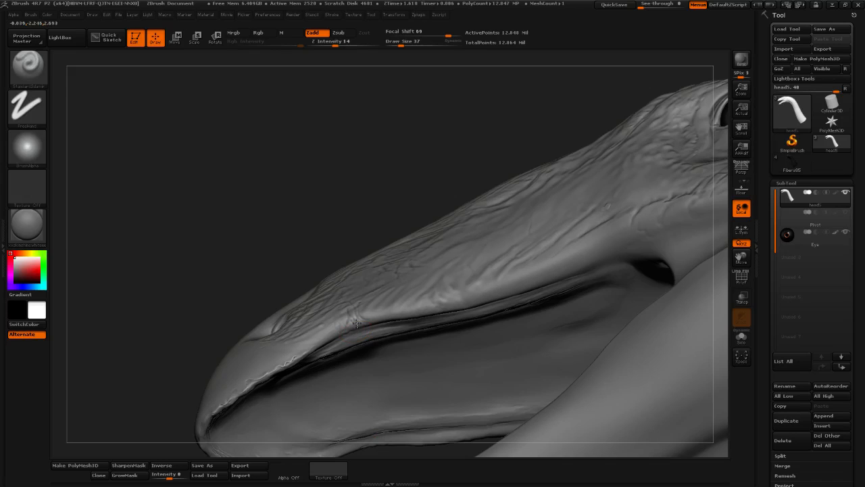
pyautogui.moveTo(382, 206); pyautogui.dragTo(371, 340)
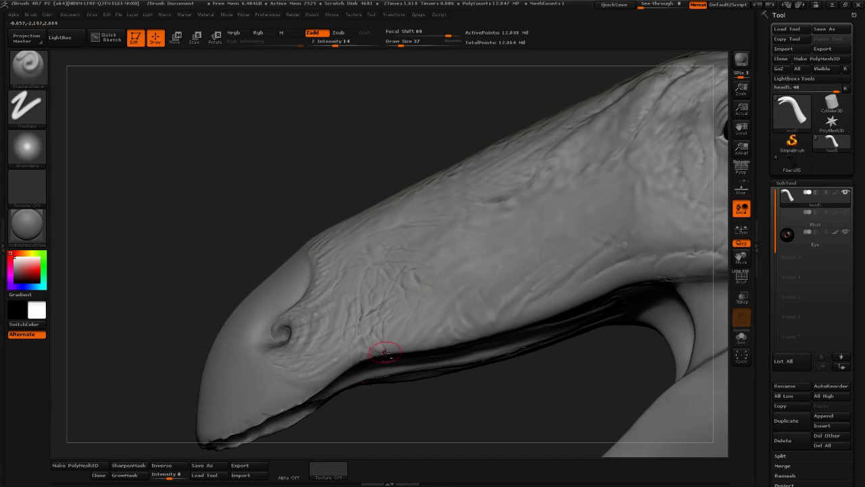
pyautogui.moveTo(385, 352); pyautogui.dragTo(415, 314)
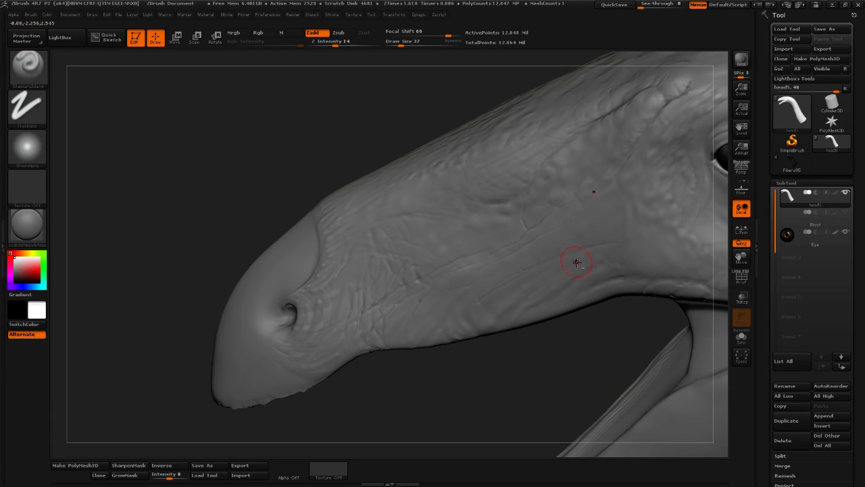
pyautogui.keyDown('alt'); pyautogui.moveTo(559, 373); pyautogui.dragTo(450, 383); pyautogui.keyUp('alt')
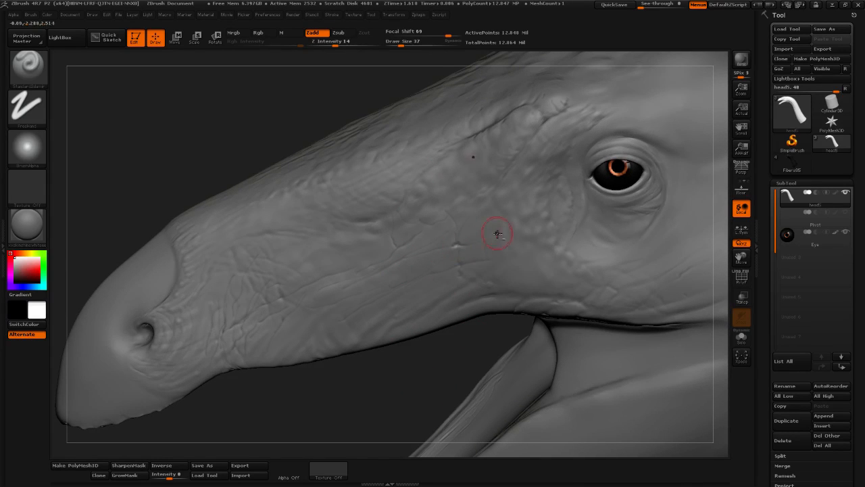
# Deepen the crossing creases on the cheek at Draw Size 26
pyautogui.keyDown('alt'); pyautogui.moveTo(417, 377); pyautogui.dragTo(414, 412); pyautogui.keyUp('alt')
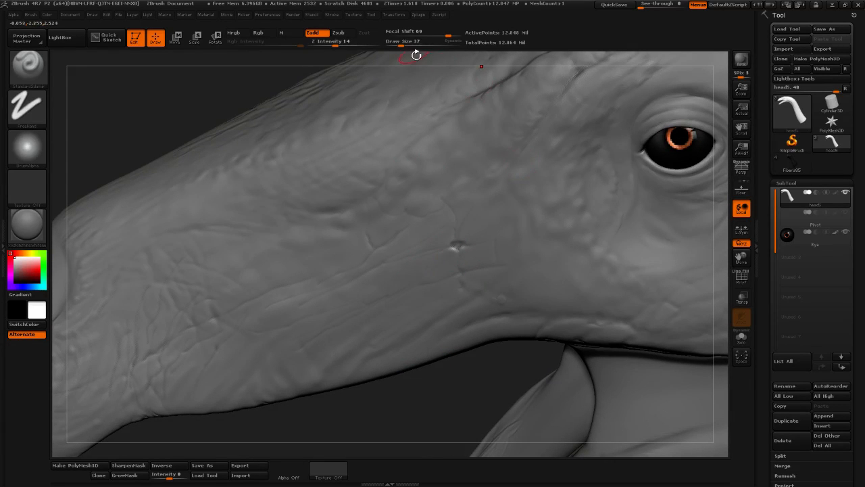
pyautogui.moveTo(401, 42); pyautogui.dragTo(397, 41)
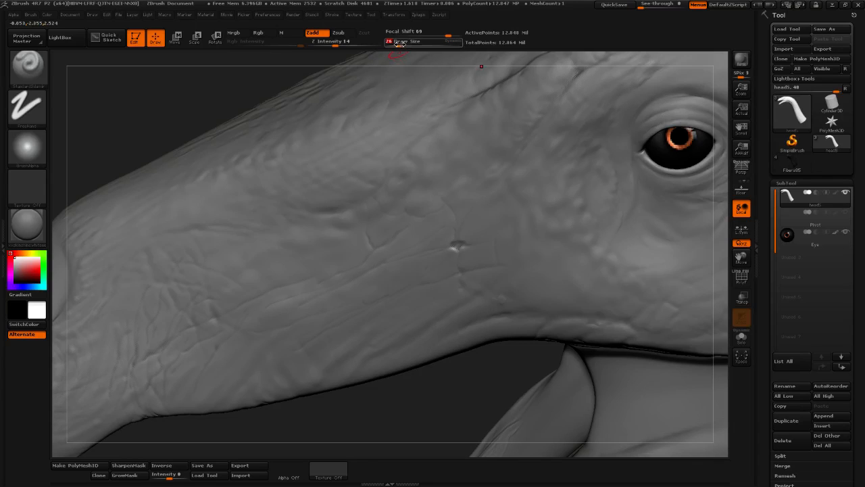
pyautogui.moveTo(461, 257); pyautogui.dragTo(458, 245)
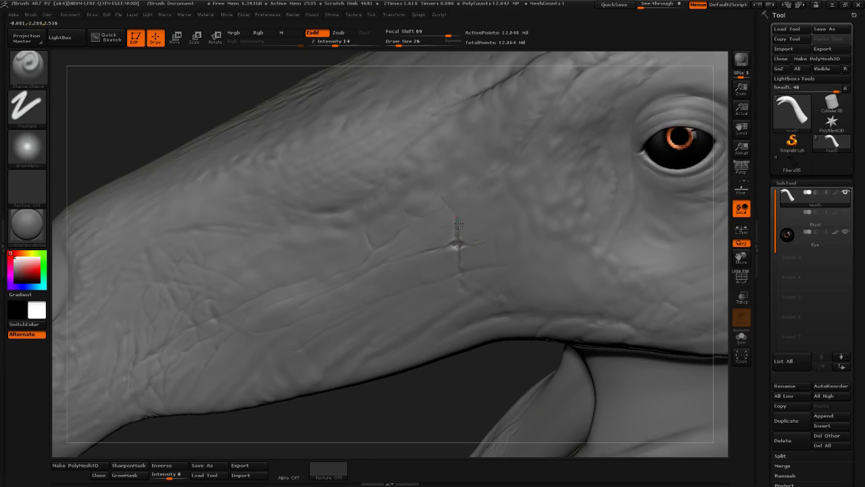
# Carve a winding crease from the cheek up to the end of the brow fold, with small branches above the eye
pyautogui.moveTo(369, 219); pyautogui.dragTo(382, 216)
pyautogui.moveTo(422, 190); pyautogui.dragTo(452, 175)
pyautogui.keyDown('alt'); pyautogui.moveTo(451, 393); pyautogui.dragTo(388, 413); pyautogui.keyUp('alt')
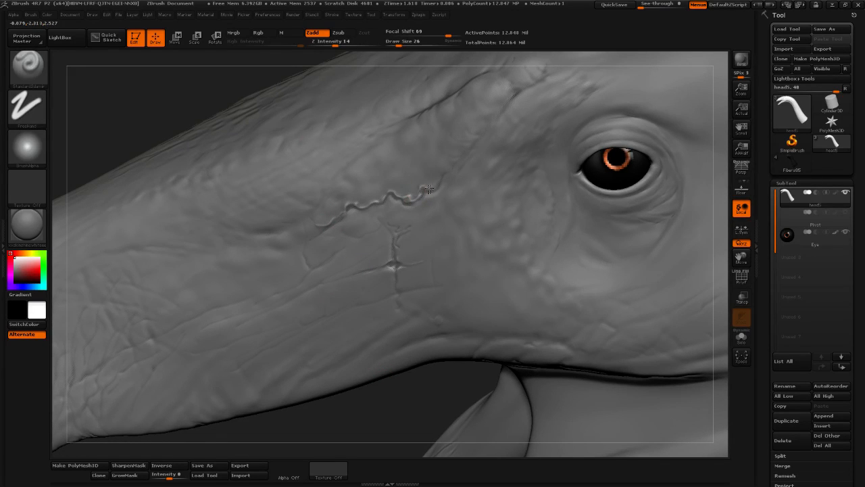
pyautogui.moveTo(429, 189); pyautogui.dragTo(459, 160)
pyautogui.moveTo(444, 373)
pyautogui.mouseDown()
pyautogui.moveTo(423, 232)
pyautogui.moveTo(425, 164)
pyautogui.mouseUp()
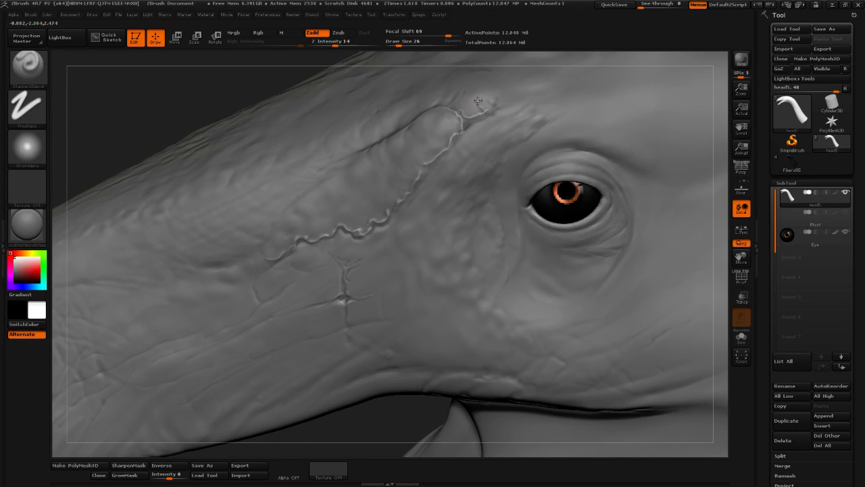
pyautogui.press('shift')
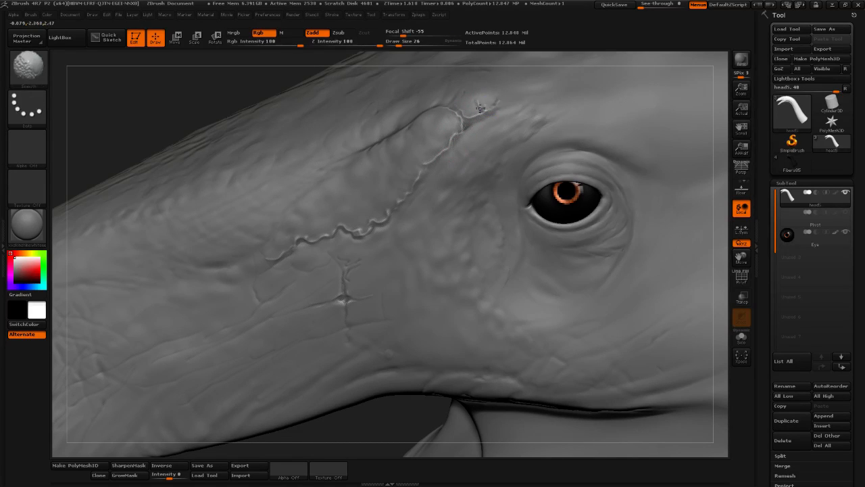
# Extend the winding crease forward along the snout's side toward the nostril and add a short upward branch
pyautogui.moveTo(347, 437); pyautogui.dragTo(333, 438)
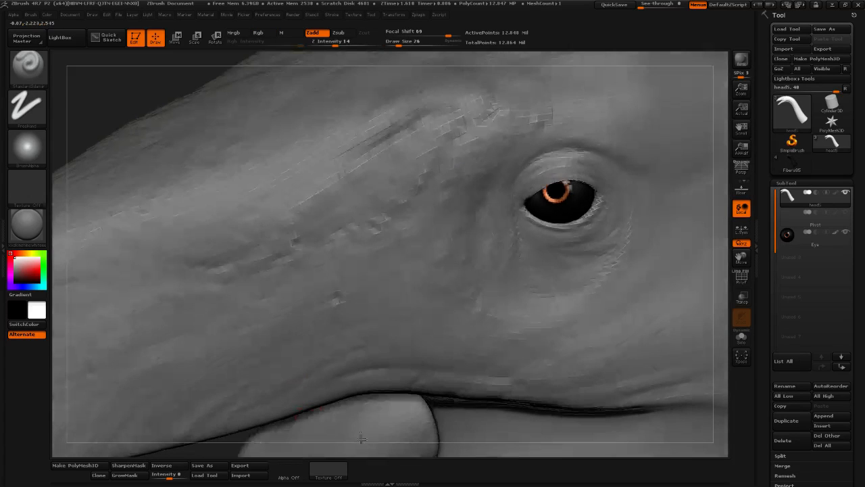
pyautogui.moveTo(232, 448); pyautogui.dragTo(369, 357)
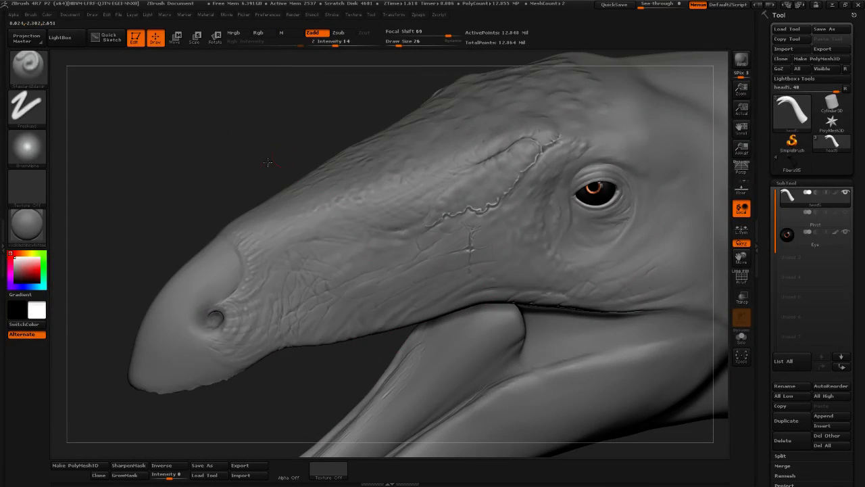
pyautogui.keyDown('alt'); pyautogui.moveTo(254, 156); pyautogui.dragTo(290, 431); pyautogui.keyUp('alt')
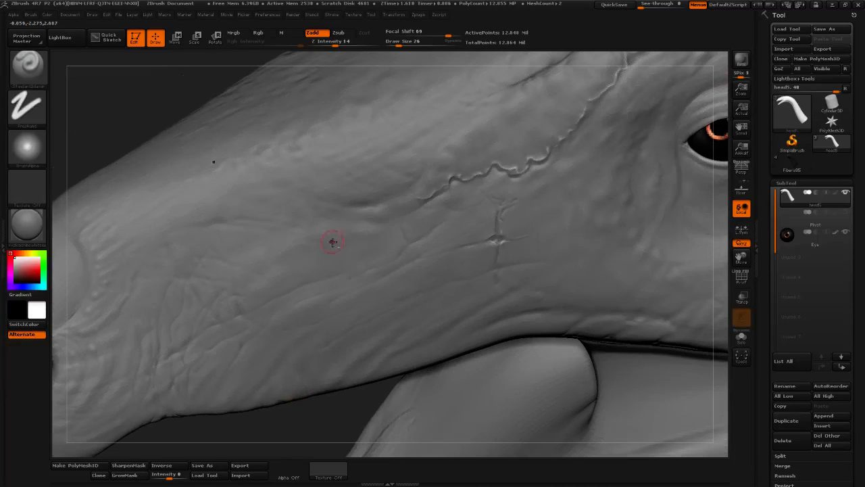
pyautogui.moveTo(284, 196); pyautogui.dragTo(368, 203)
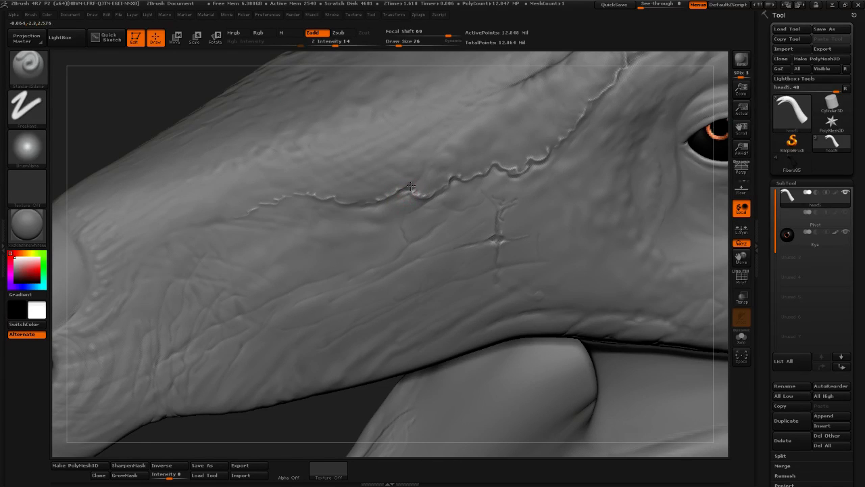
pyautogui.moveTo(421, 179)
pyautogui.mouseDown()
pyautogui.moveTo(429, 166)
pyautogui.moveTo(395, 200)
pyautogui.mouseUp()
# Swell the skin along the winding crease with the Inflat brush at Z Intensity 5 and Draw Size 59
pyautogui.keyDown('alt'); pyautogui.moveTo(287, 416); pyautogui.dragTo(240, 382); pyautogui.keyUp('alt')
pyautogui.click(27, 65)
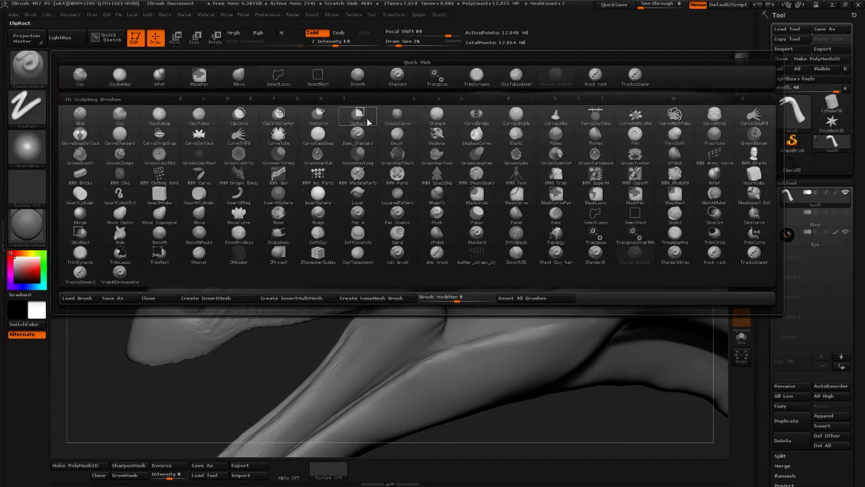
pyautogui.click(169, 76)
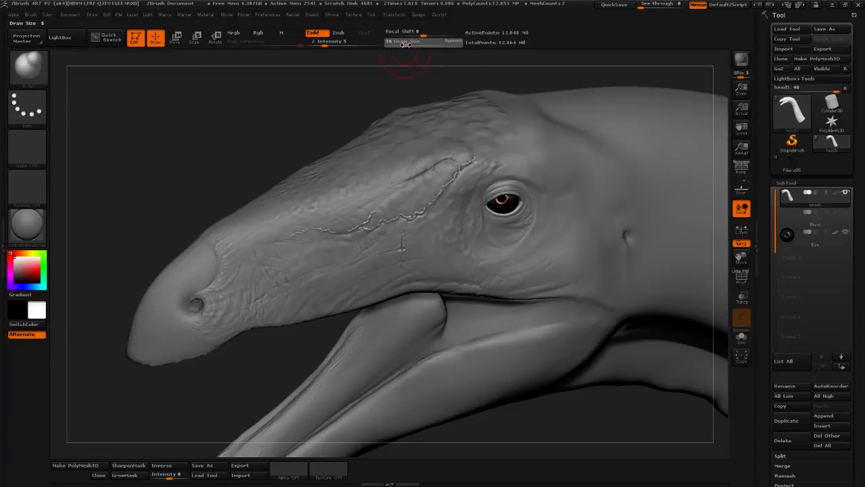
pyautogui.keyDown('alt'); pyautogui.moveTo(223, 141); pyautogui.dragTo(280, 219); pyautogui.keyUp('alt')
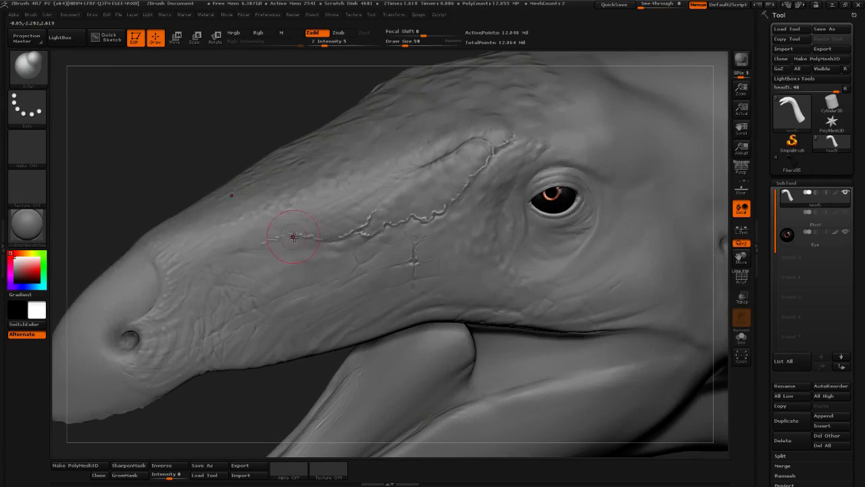
pyautogui.keyDown('ctrl'); pyautogui.moveTo(289, 188); pyautogui.dragTo(297, 241, button='right'); pyautogui.keyUp('ctrl')
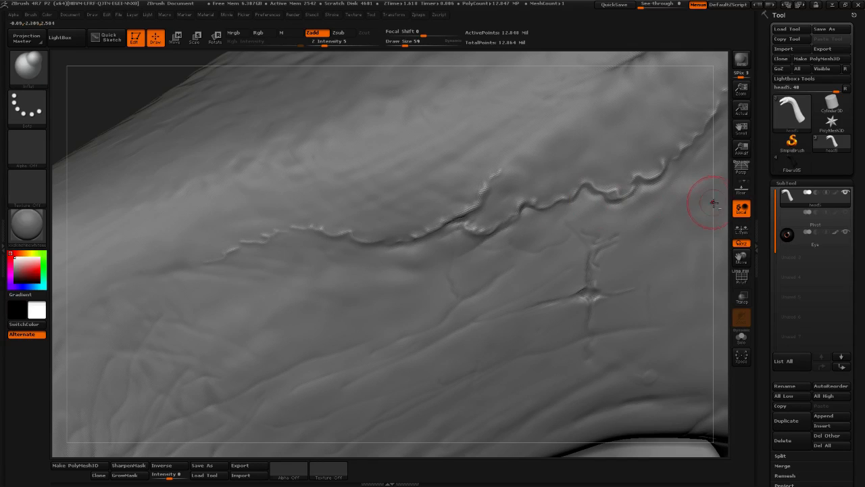
pyautogui.moveTo(712, 203)
pyautogui.keyDown('ctrl'); pyautogui.mouseDown(button='right')
pyautogui.moveTo(718, 180)
pyautogui.moveTo(643, 207)
pyautogui.mouseUp(button='right'); pyautogui.keyUp('ctrl')
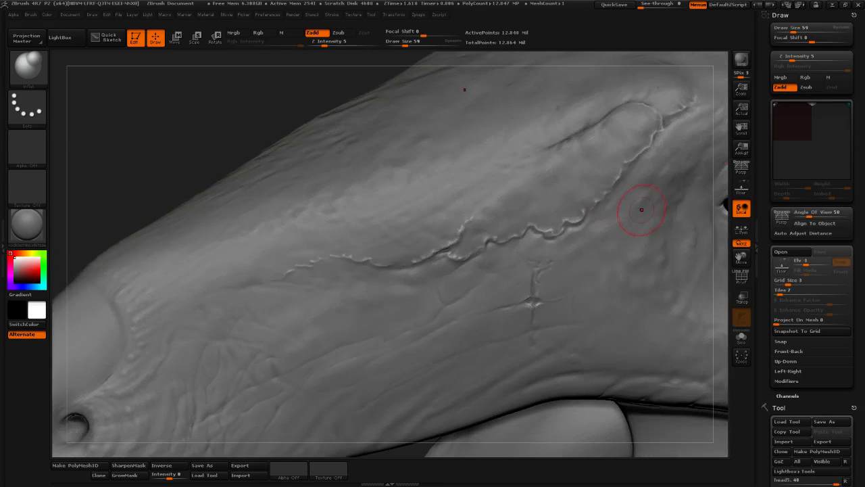
pyautogui.click(854, 15)
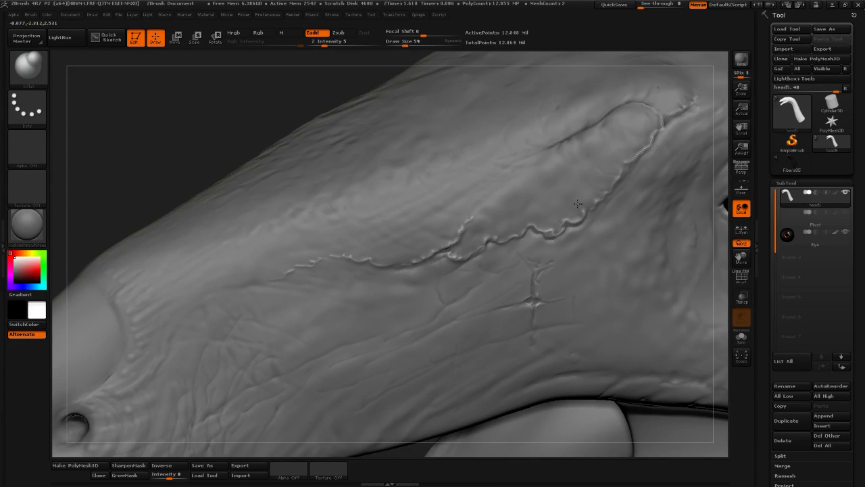
pyautogui.keyDown('ctrl'); pyautogui.moveTo(726, 200); pyautogui.dragTo(636, 219, button='right'); pyautogui.keyUp('ctrl')
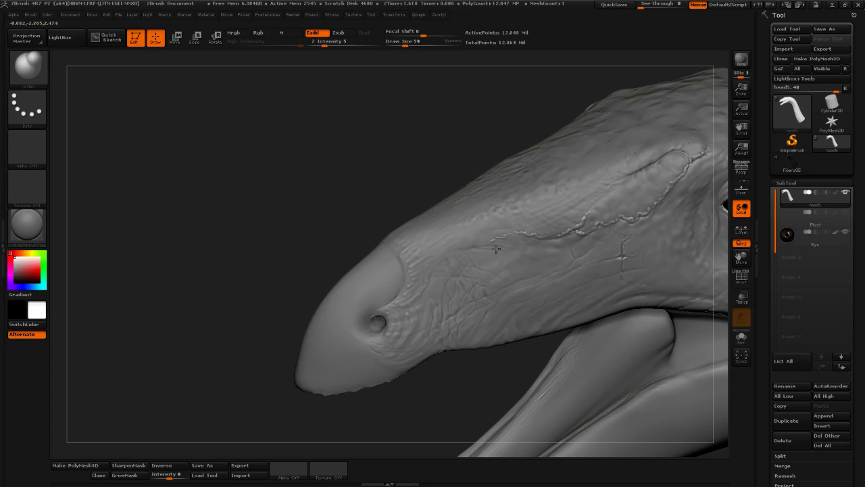
# Smooth the upper part of the winding crease and puff up the skin around the brow fold, softening its edges
pyautogui.moveTo(547, 238)
pyautogui.keyDown('shift'); pyautogui.mouseDown()
pyautogui.moveTo(651, 208)
pyautogui.moveTo(692, 152)
pyautogui.mouseUp(); pyautogui.keyUp('shift')
pyautogui.keyDown('alt'); pyautogui.moveTo(724, 190); pyautogui.dragTo(619, 203, button='right'); pyautogui.keyUp('alt')
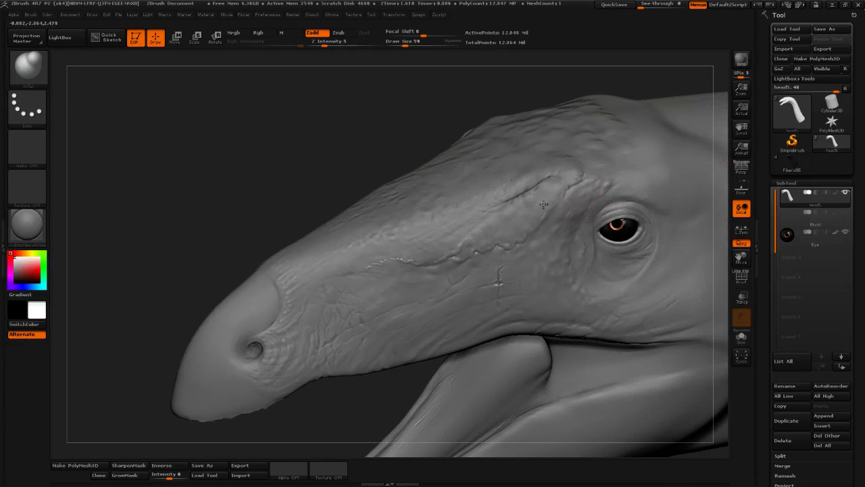
pyautogui.moveTo(544, 204); pyautogui.dragTo(590, 182)
pyautogui.moveTo(595, 180)
pyautogui.mouseDown()
pyautogui.moveTo(507, 214)
pyautogui.moveTo(581, 186)
pyautogui.moveTo(567, 196)
pyautogui.mouseUp()
pyautogui.moveTo(566, 198)
pyautogui.keyDown('shift'); pyautogui.mouseDown()
pyautogui.moveTo(614, 175)
pyautogui.moveTo(600, 178)
pyautogui.mouseUp(); pyautogui.keyUp('shift')
pyautogui.moveTo(530, 194)
pyautogui.keyDown('shift'); pyautogui.mouseDown()
pyautogui.moveTo(511, 204)
pyautogui.moveTo(546, 183)
pyautogui.mouseUp(); pyautogui.keyUp('shift')
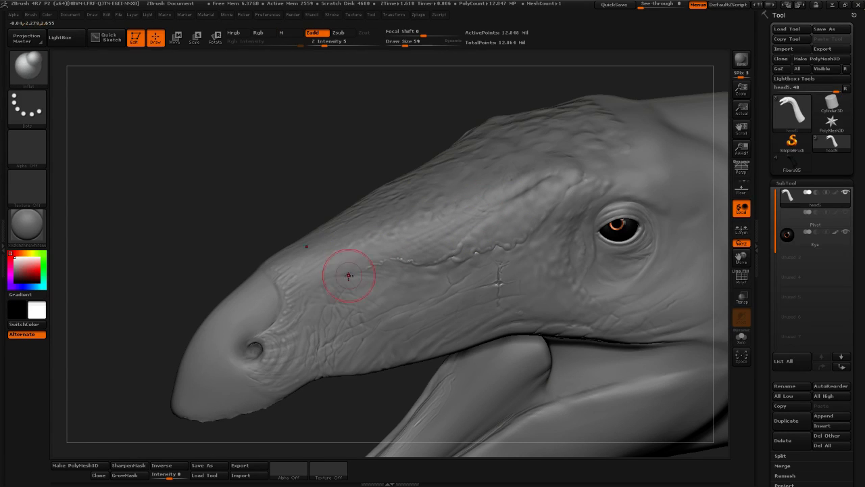
# Smooth the remaining winding crease along the snout and soften the crossing creases on the cheek
pyautogui.press('shift')
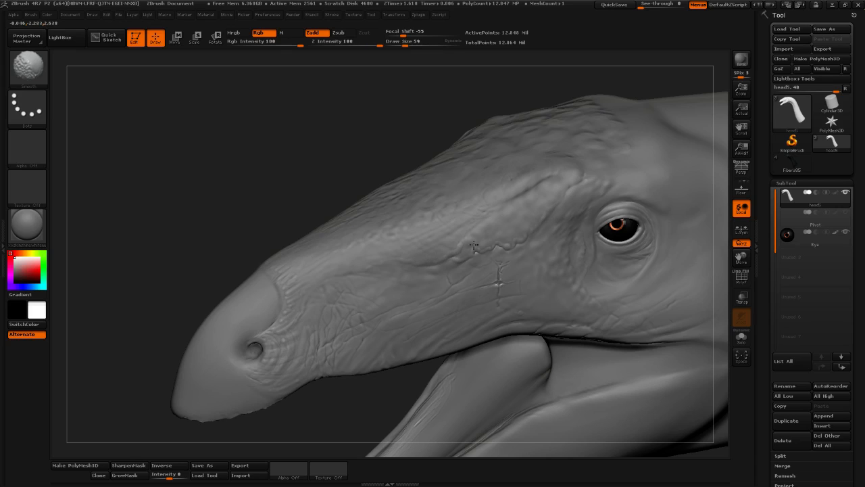
pyautogui.moveTo(511, 251)
pyautogui.keyDown('shift'); pyautogui.mouseDown()
pyautogui.moveTo(532, 240)
pyautogui.moveTo(534, 247)
pyautogui.moveTo(481, 307)
pyautogui.mouseUp(); pyautogui.keyUp('shift')
pyautogui.moveTo(512, 282); pyautogui.dragTo(503, 283)
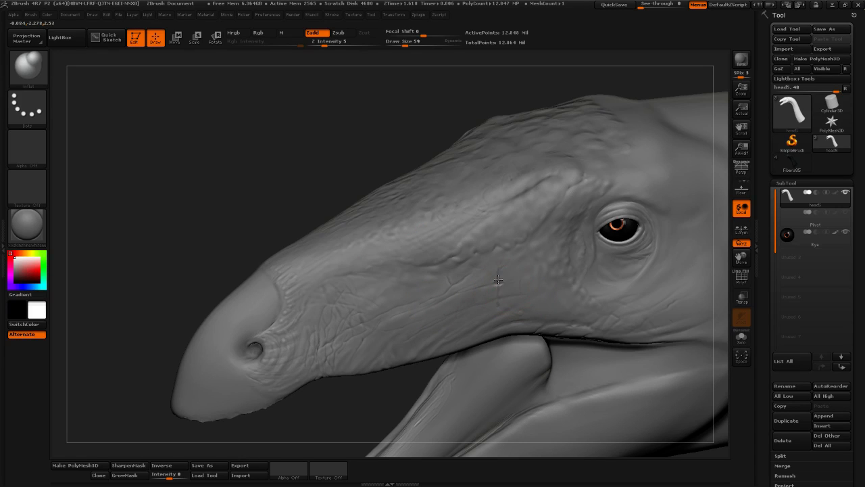
pyautogui.press('shift')
pyautogui.moveTo(580, 291); pyautogui.dragTo(594, 322)
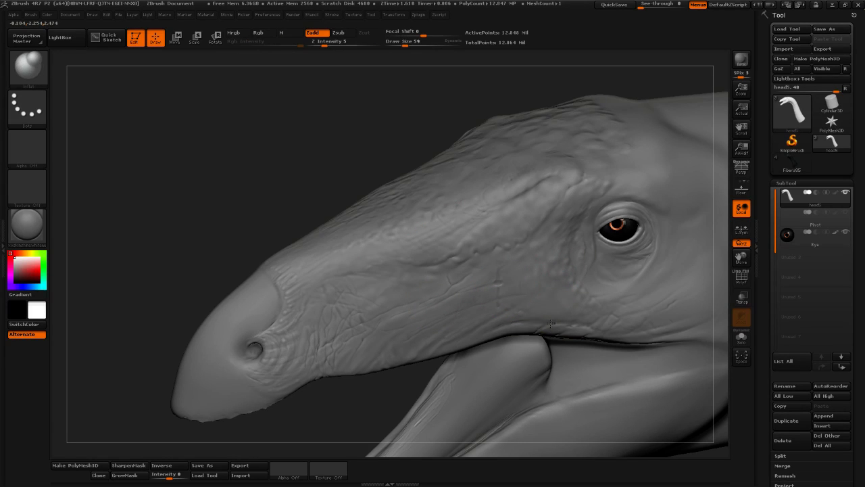
# Smooth the fine wrinkles behind the nostril and soften the skin along the snout's side
pyautogui.moveTo(396, 406); pyautogui.dragTo(427, 336)
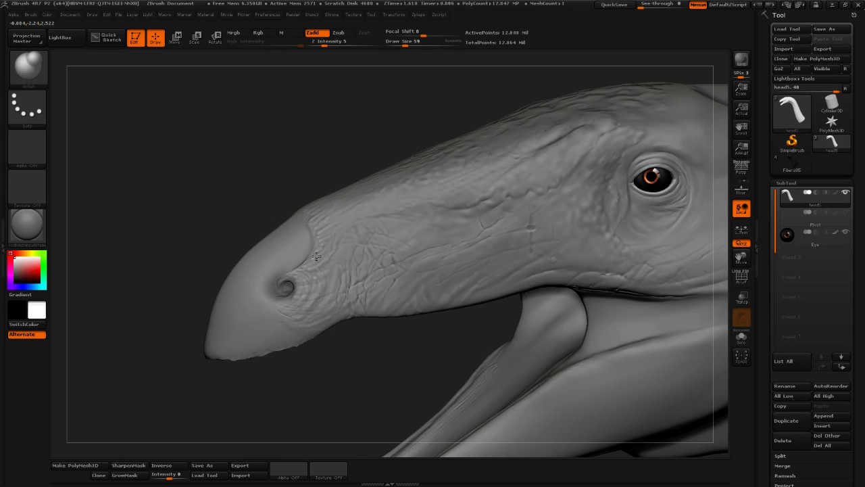
pyautogui.moveTo(213, 242); pyautogui.dragTo(338, 287)
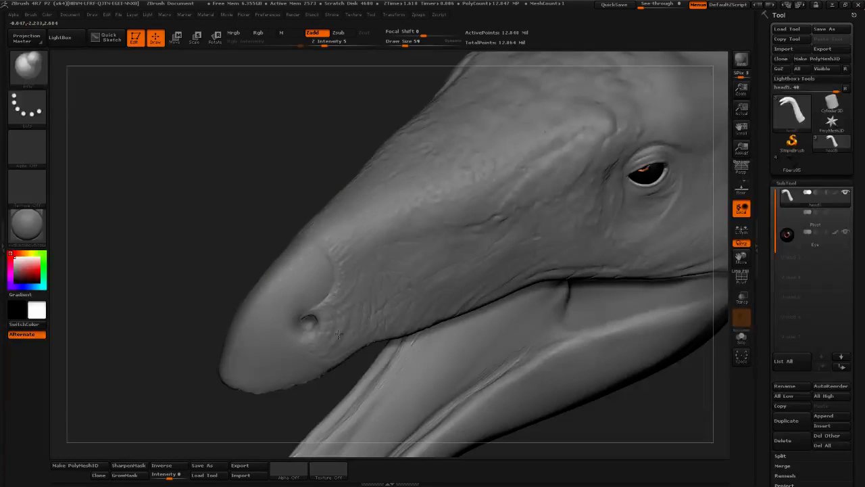
pyautogui.press('shift')
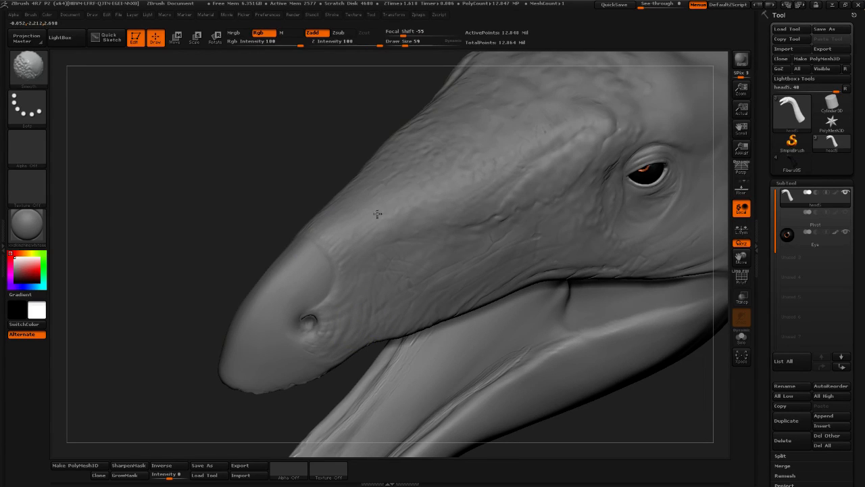
pyautogui.moveTo(290, 217)
pyautogui.mouseDown()
pyautogui.moveTo(167, 168)
pyautogui.moveTo(377, 189)
pyautogui.moveTo(530, 218)
pyautogui.moveTo(579, 263)
pyautogui.moveTo(554, 248)
pyautogui.mouseUp()
pyautogui.moveTo(473, 193)
pyautogui.mouseDown()
pyautogui.moveTo(361, 215)
pyautogui.moveTo(409, 299)
pyautogui.mouseUp()
pyautogui.moveTo(491, 397)
pyautogui.keyDown('alt'); pyautogui.mouseDown()
pyautogui.moveTo(443, 396)
pyautogui.moveTo(484, 330)
pyautogui.mouseUp(); pyautogui.keyUp('alt')
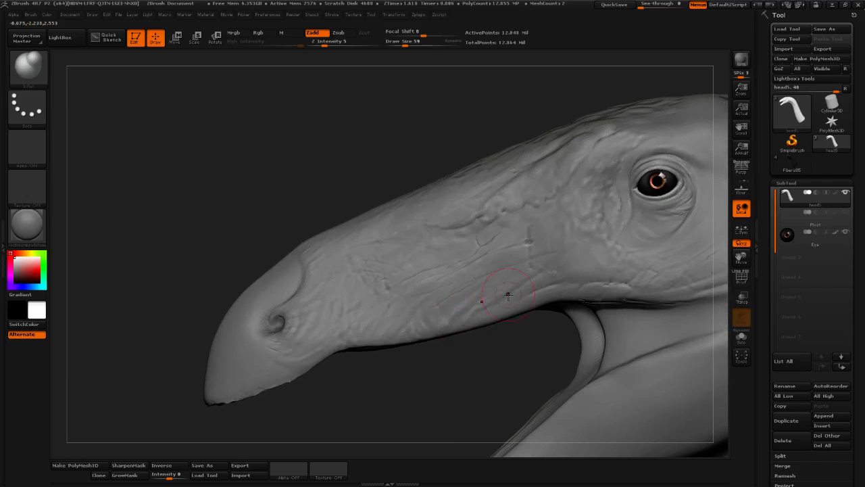
# Check the whole head from several angles and smooth the remaining harsh creases midway between the nostril and eye
pyautogui.moveTo(427, 401)
pyautogui.mouseDown()
pyautogui.moveTo(406, 415)
pyautogui.moveTo(372, 372)
pyautogui.moveTo(529, 275)
pyautogui.mouseUp()
pyautogui.moveTo(657, 245)
pyautogui.mouseDown()
pyautogui.moveTo(674, 246)
pyautogui.moveTo(668, 269)
pyautogui.moveTo(687, 265)
pyautogui.moveTo(653, 248)
pyautogui.moveTo(659, 227)
pyautogui.moveTo(656, 241)
pyautogui.mouseUp()
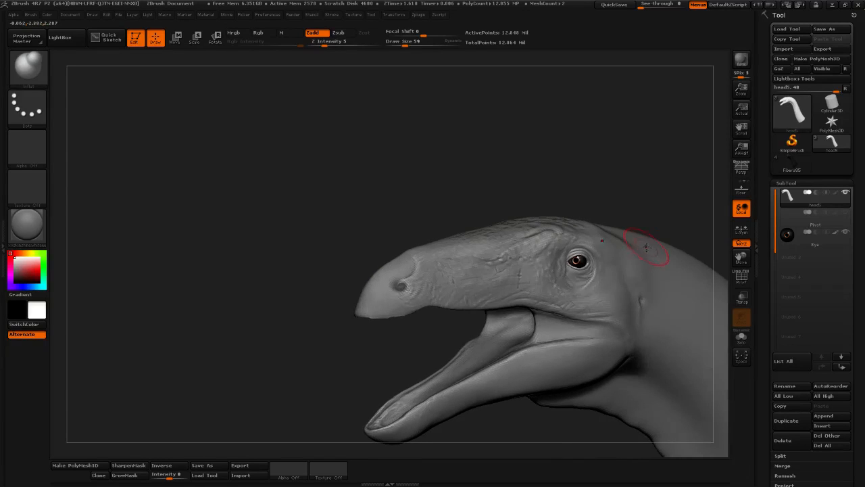
pyautogui.moveTo(638, 183)
pyautogui.mouseDown()
pyautogui.moveTo(632, 153)
pyautogui.moveTo(581, 153)
pyautogui.mouseUp()
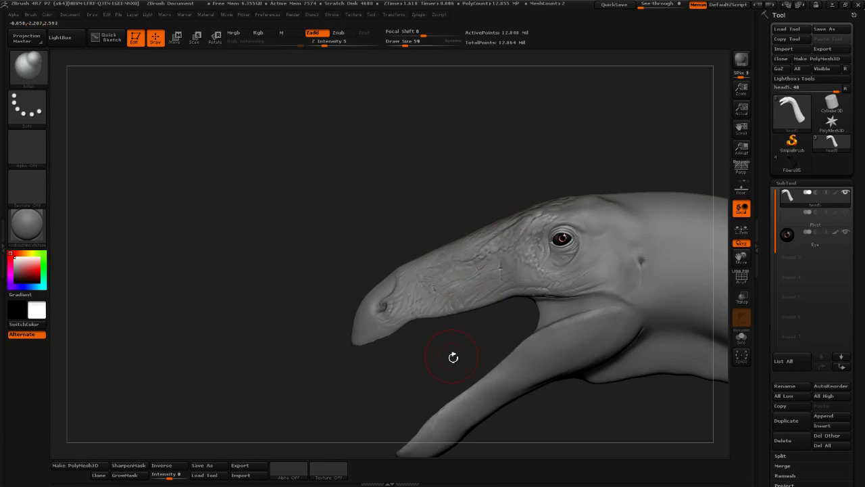
pyautogui.moveTo(450, 358); pyautogui.dragTo(519, 280)
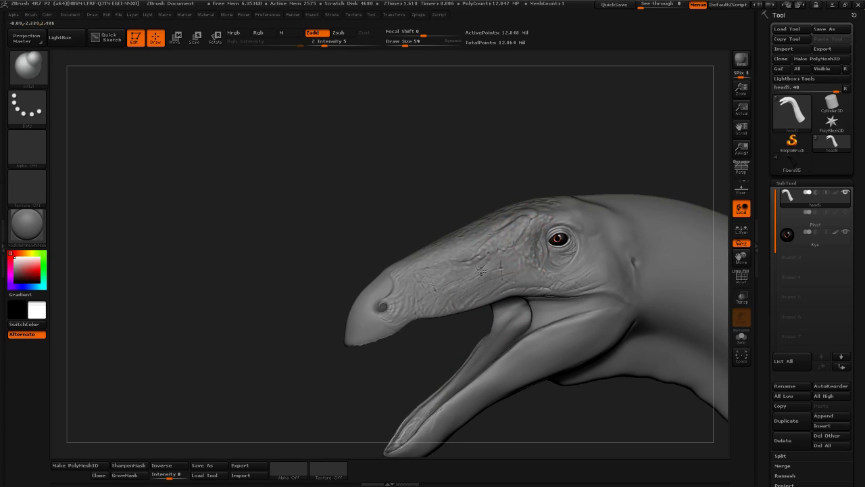
pyautogui.press('shift')
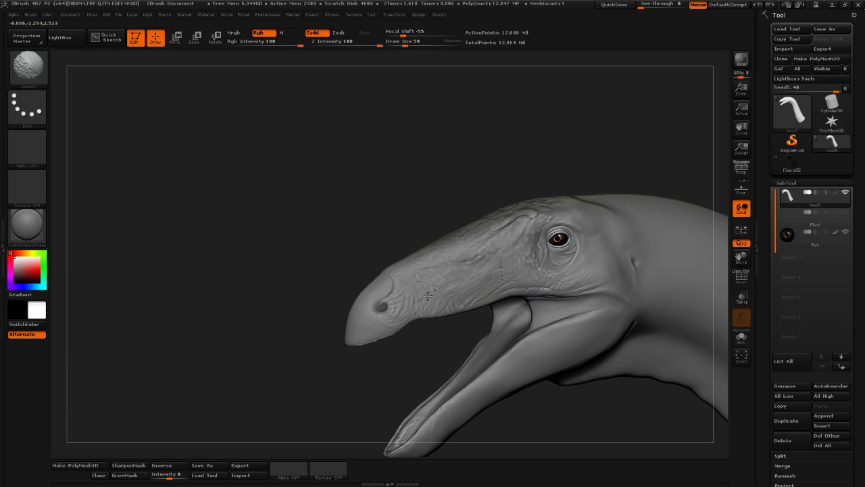
pyautogui.moveTo(608, 198)
pyautogui.mouseDown()
pyautogui.moveTo(609, 154)
pyautogui.moveTo(593, 137)
pyautogui.moveTo(589, 104)
pyautogui.moveTo(568, 109)
pyautogui.mouseUp()
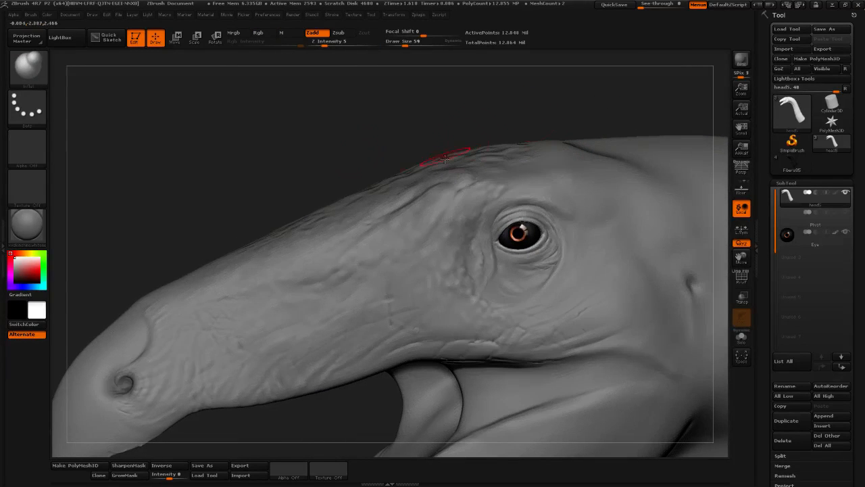
pyautogui.click(39, 72)
pyautogui.click(245, 81)
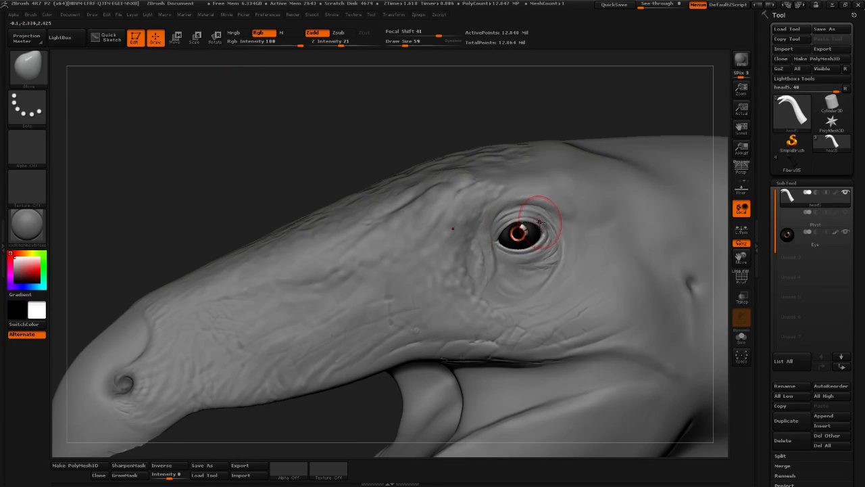
pyautogui.moveTo(362, 402); pyautogui.dragTo(521, 304)
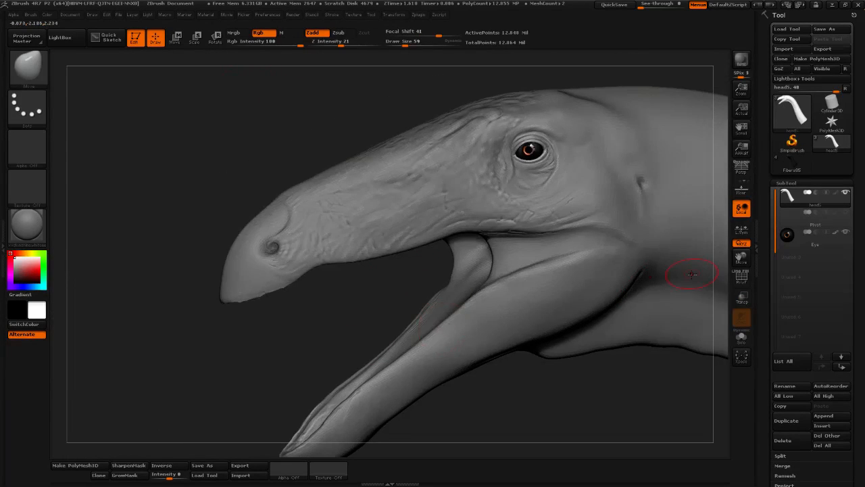
# Lay the first raised scale strokes above the nostril with the custom ClayTubes brush at Focal Shift -57 and Draw Size 20
pyautogui.moveTo(597, 421)
pyautogui.mouseDown()
pyautogui.moveTo(628, 417)
pyautogui.moveTo(691, 172)
pyautogui.moveTo(653, 173)
pyautogui.moveTo(543, 309)
pyautogui.moveTo(631, 345)
pyautogui.moveTo(498, 354)
pyautogui.moveTo(514, 359)
pyautogui.moveTo(404, 385)
pyautogui.moveTo(319, 373)
pyautogui.moveTo(411, 375)
pyautogui.moveTo(368, 387)
pyautogui.moveTo(411, 388)
pyautogui.moveTo(405, 400)
pyautogui.moveTo(373, 410)
pyautogui.moveTo(457, 402)
pyautogui.moveTo(318, 170)
pyautogui.mouseUp()
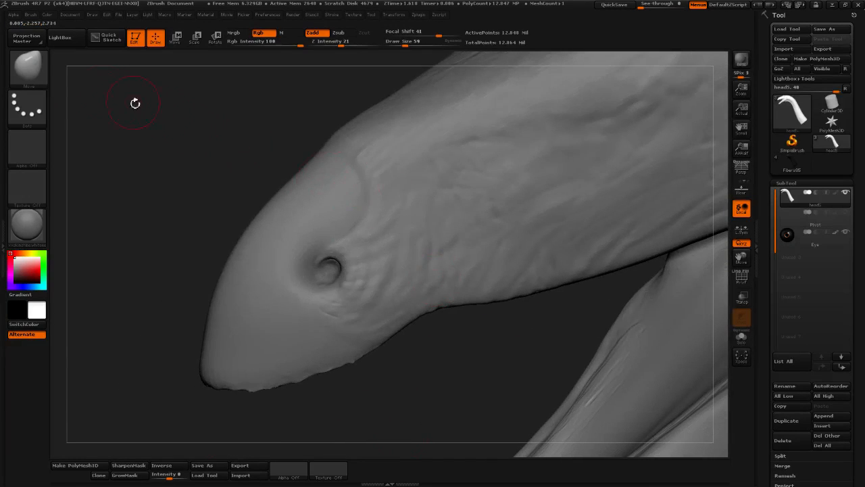
pyautogui.click(54, 75)
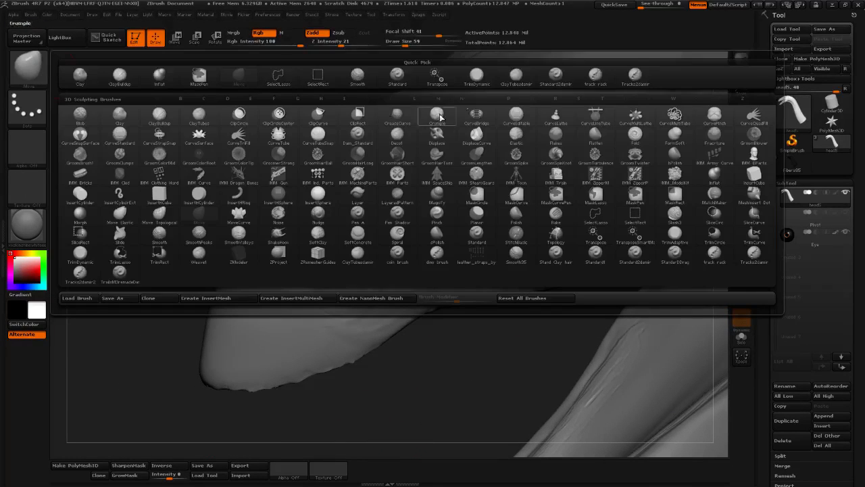
pyautogui.click(516, 76)
pyautogui.moveTo(403, 45); pyautogui.dragTo(399, 45)
pyautogui.click(403, 35)
pyautogui.moveTo(332, 104)
pyautogui.mouseDown()
pyautogui.moveTo(417, 93)
pyautogui.moveTo(414, 87)
pyautogui.mouseUp()
pyautogui.click(397, 45)
pyautogui.keyDown('alt'); pyautogui.moveTo(281, 112); pyautogui.dragTo(464, 117); pyautogui.keyUp('alt')
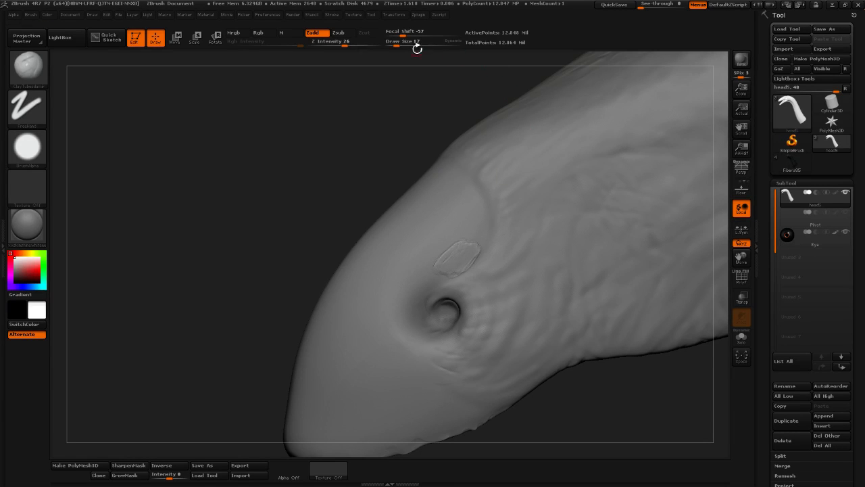
pyautogui.moveTo(415, 43); pyautogui.dragTo(398, 45)
pyautogui.moveTo(435, 280); pyautogui.dragTo(435, 288)
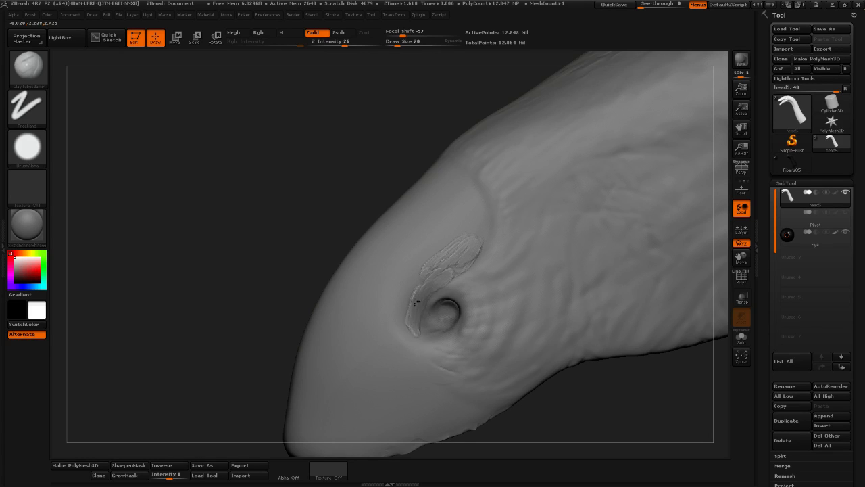
# Extend the layered scale strokes from the nostril's front rim up along the rear edge of the smooth beak tip
pyautogui.moveTo(410, 315)
pyautogui.mouseDown()
pyautogui.moveTo(413, 280)
pyautogui.moveTo(429, 262)
pyautogui.mouseUp()
pyautogui.moveTo(448, 229)
pyautogui.mouseDown()
pyautogui.moveTo(466, 225)
pyautogui.moveTo(459, 209)
pyautogui.moveTo(465, 231)
pyautogui.moveTo(477, 197)
pyautogui.mouseUp()
pyautogui.moveTo(491, 163); pyautogui.dragTo(498, 155)
pyautogui.moveTo(486, 193); pyautogui.dragTo(490, 196)
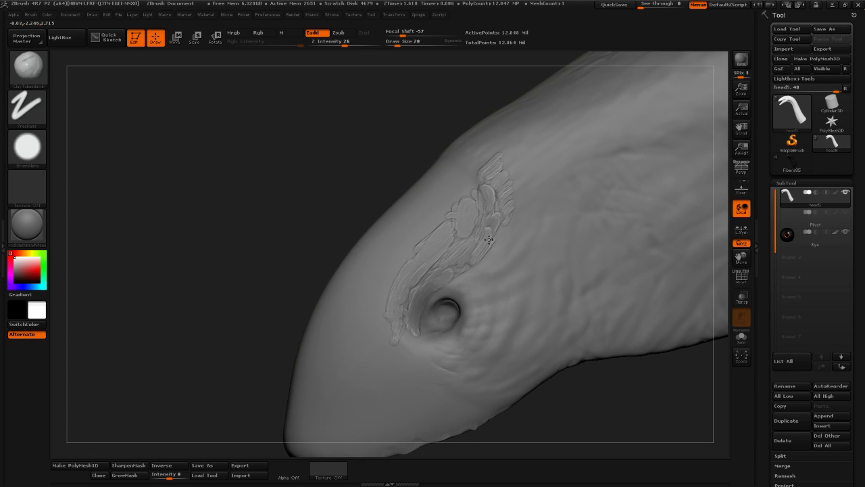
# Add short parallel ridges across the top of the snout and build larger rounded scales beneath them toward the nostril
pyautogui.keyDown('alt'); pyautogui.moveTo(263, 241); pyautogui.dragTo(271, 298); pyautogui.keyUp('alt')
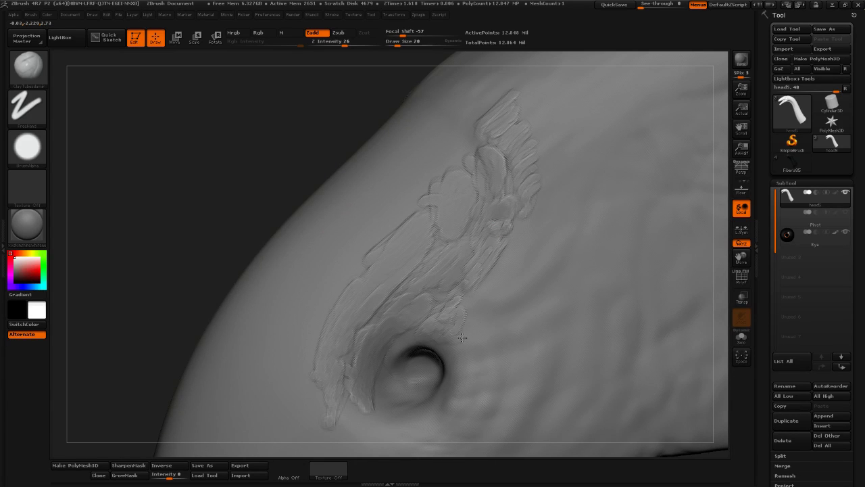
pyautogui.moveTo(219, 212); pyautogui.dragTo(232, 247)
pyautogui.moveTo(472, 237); pyautogui.dragTo(457, 227)
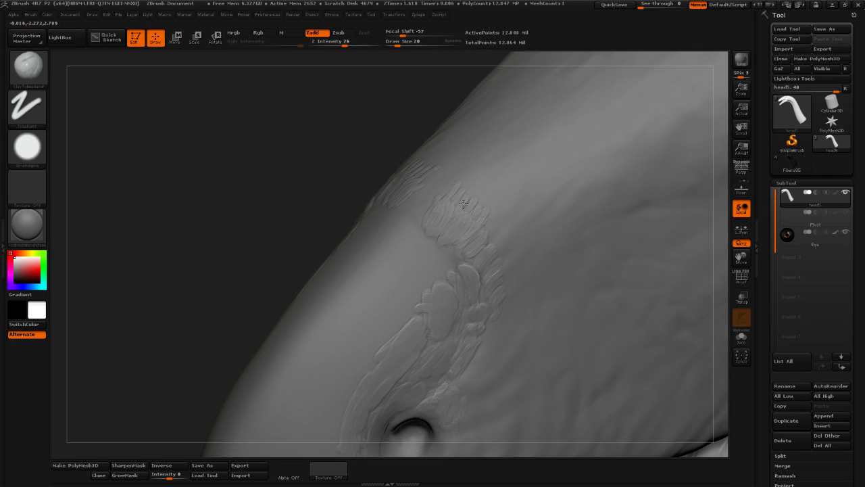
pyautogui.moveTo(426, 236)
pyautogui.mouseDown()
pyautogui.moveTo(443, 231)
pyautogui.moveTo(413, 247)
pyautogui.moveTo(440, 256)
pyautogui.mouseUp()
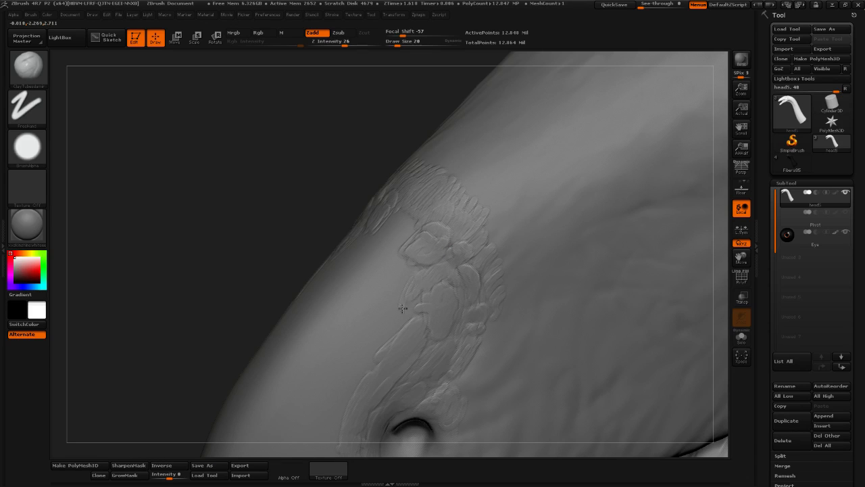
pyautogui.moveTo(402, 308); pyautogui.dragTo(376, 321)
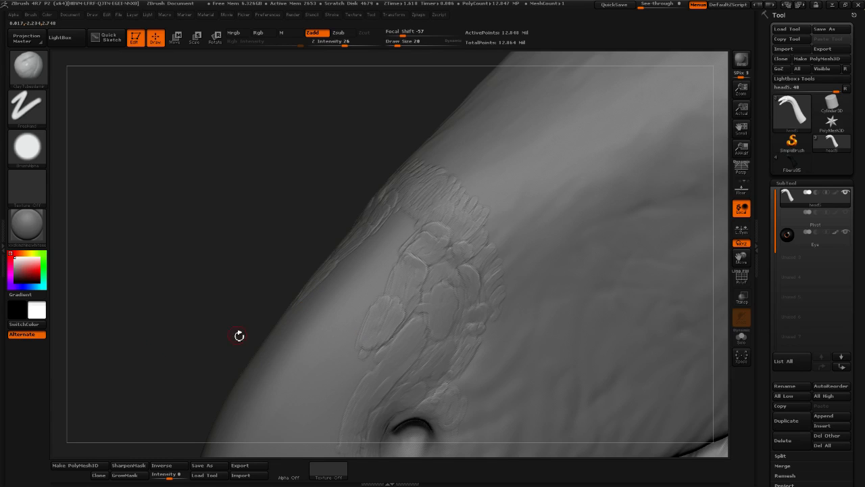
# Fill the gap on the beak's upper surface with overlapping scales that join the side patch to the top ridges
pyautogui.keyDown('alt'); pyautogui.moveTo(93, 323); pyautogui.dragTo(163, 299); pyautogui.keyUp('alt')
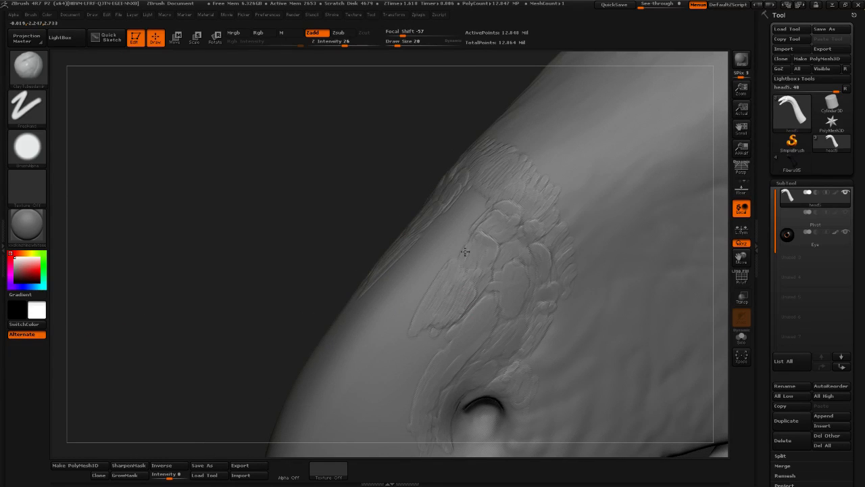
pyautogui.moveTo(461, 226)
pyautogui.mouseDown()
pyautogui.moveTo(456, 250)
pyautogui.moveTo(443, 249)
pyautogui.mouseUp()
pyautogui.moveTo(444, 233); pyautogui.dragTo(430, 252)
pyautogui.moveTo(311, 243); pyautogui.dragTo(335, 245)
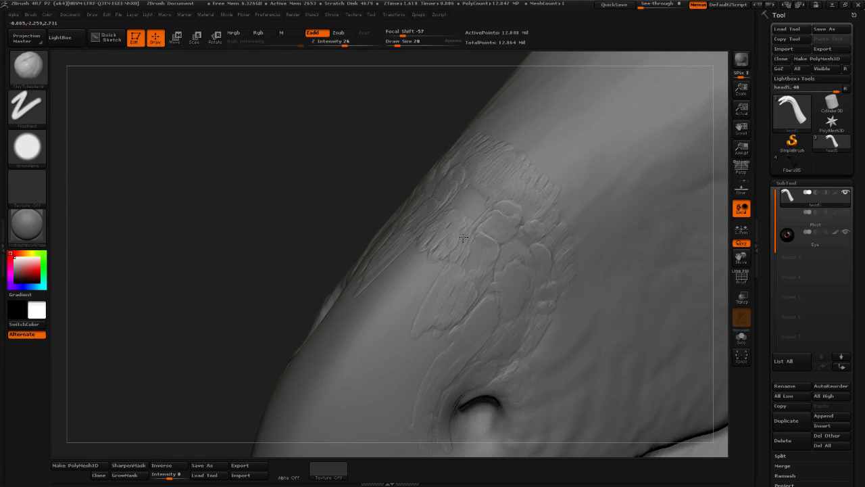
pyautogui.moveTo(463, 238); pyautogui.dragTo(456, 253)
pyautogui.keyDown('alt'); pyautogui.moveTo(295, 198); pyautogui.dragTo(253, 253); pyautogui.keyUp('alt')
pyautogui.moveTo(405, 276)
pyautogui.mouseDown()
pyautogui.moveTo(396, 294)
pyautogui.moveTo(414, 283)
pyautogui.moveTo(400, 279)
pyautogui.moveTo(391, 290)
pyautogui.moveTo(407, 294)
pyautogui.mouseUp()
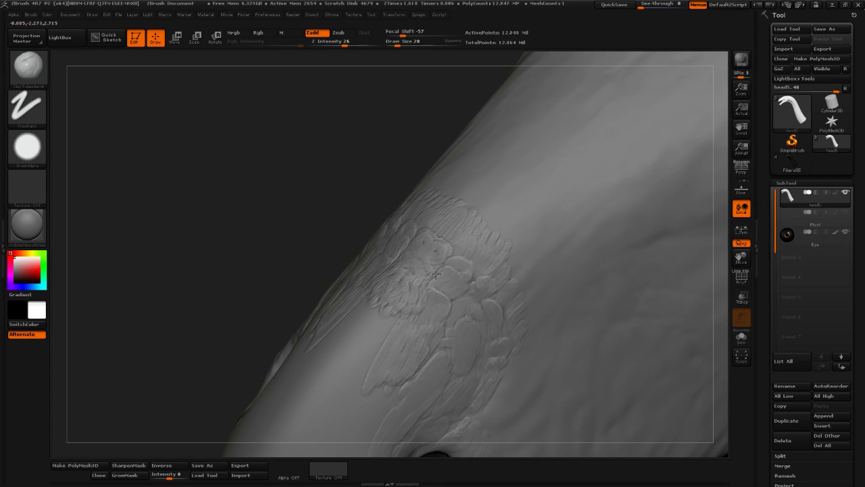
# Rework the large scales on the beak's upper surface and smooth the border between them
pyautogui.moveTo(266, 273); pyautogui.dragTo(273, 238)
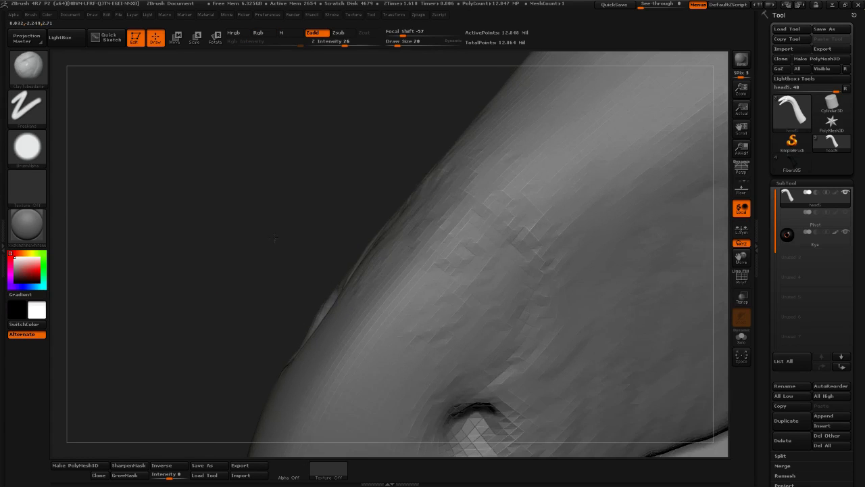
pyautogui.moveTo(443, 254); pyautogui.dragTo(444, 256)
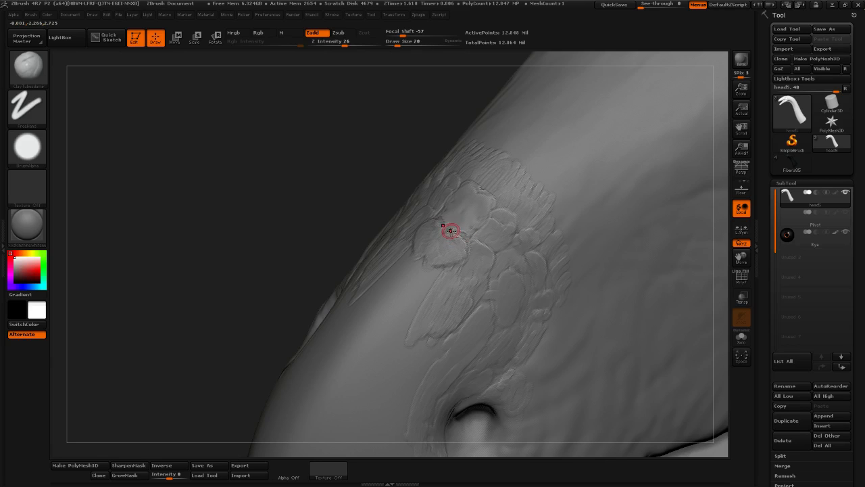
pyautogui.press('shift')
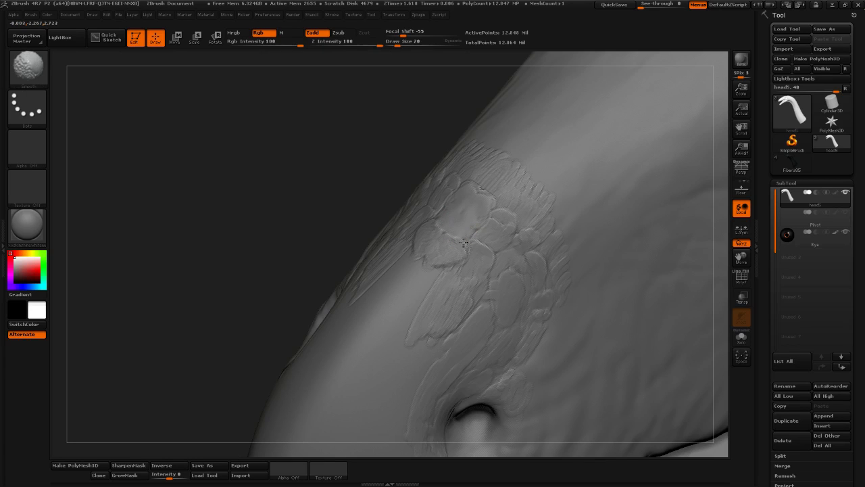
pyautogui.moveTo(456, 239)
pyautogui.mouseDown()
pyautogui.moveTo(449, 236)
pyautogui.moveTo(456, 240)
pyautogui.mouseUp()
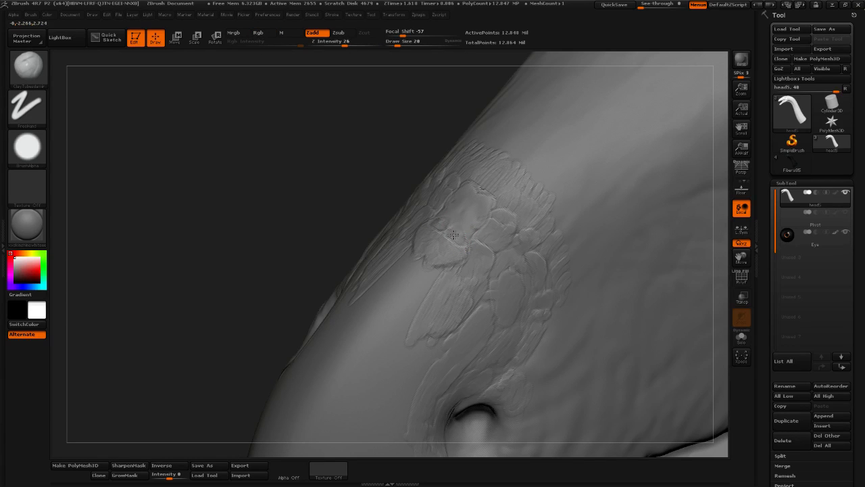
pyautogui.press('shift')
pyautogui.moveTo(451, 239); pyautogui.dragTo(483, 230)
# Sharpen the seam between the two large upper scales with added strokes and smooth their faces
pyautogui.moveTo(230, 318); pyautogui.dragTo(274, 303)
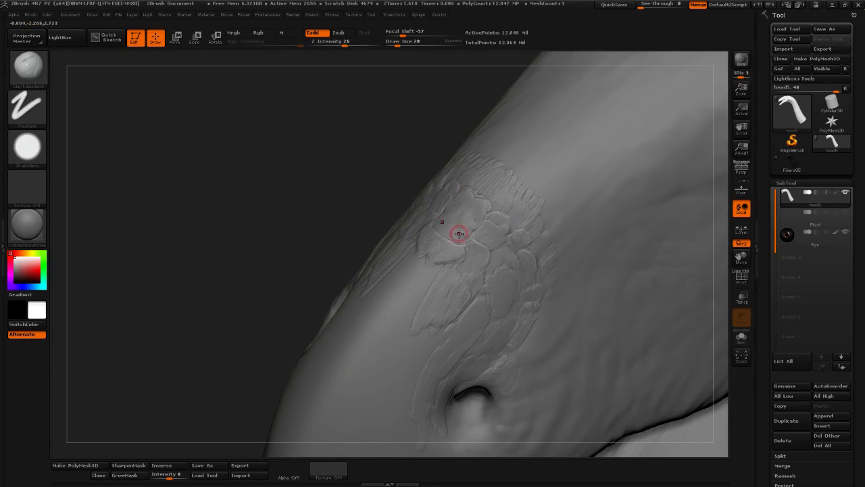
pyautogui.moveTo(282, 236); pyautogui.dragTo(448, 239)
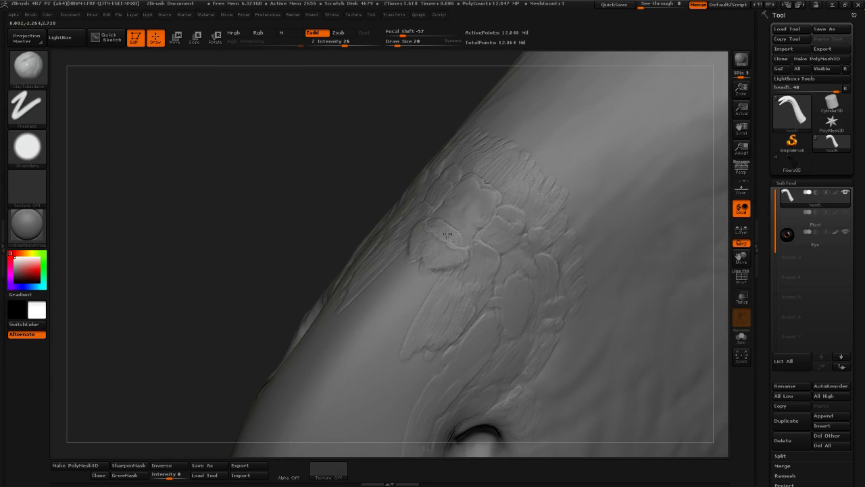
pyautogui.press('shift')
pyautogui.moveTo(204, 296)
pyautogui.mouseDown()
pyautogui.moveTo(266, 253)
pyautogui.moveTo(289, 265)
pyautogui.mouseUp()
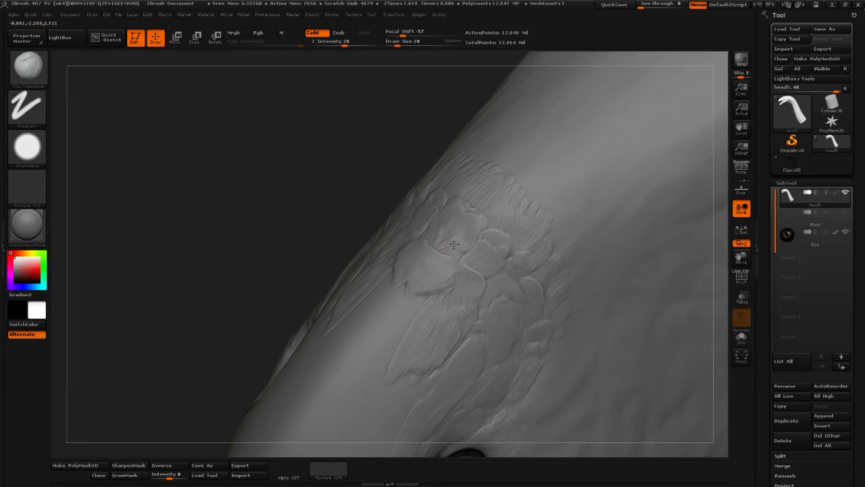
pyautogui.press('shift')
pyautogui.moveTo(309, 271)
pyautogui.mouseDown()
pyautogui.moveTo(253, 244)
pyautogui.moveTo(315, 258)
pyautogui.mouseUp()
pyautogui.moveTo(264, 237); pyautogui.dragTo(156, 190)
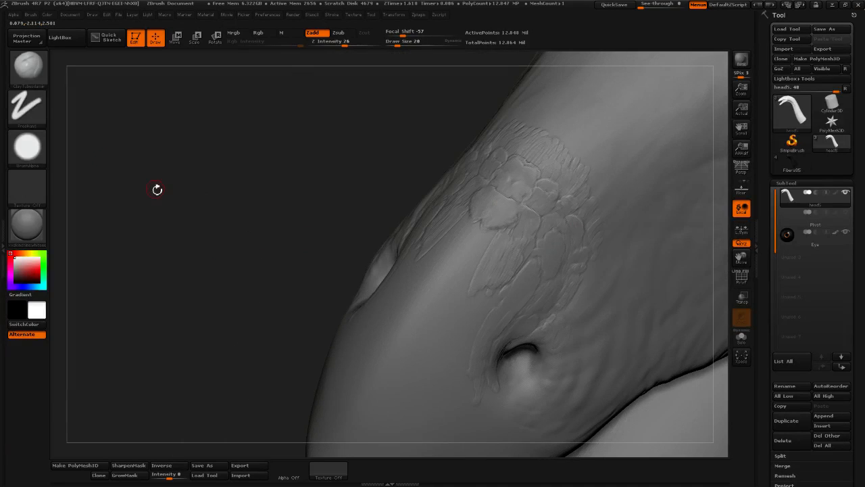
# Flatten the lower large scale on the beak's upper surface with the TrimDynamic brush
pyautogui.click(36, 82)
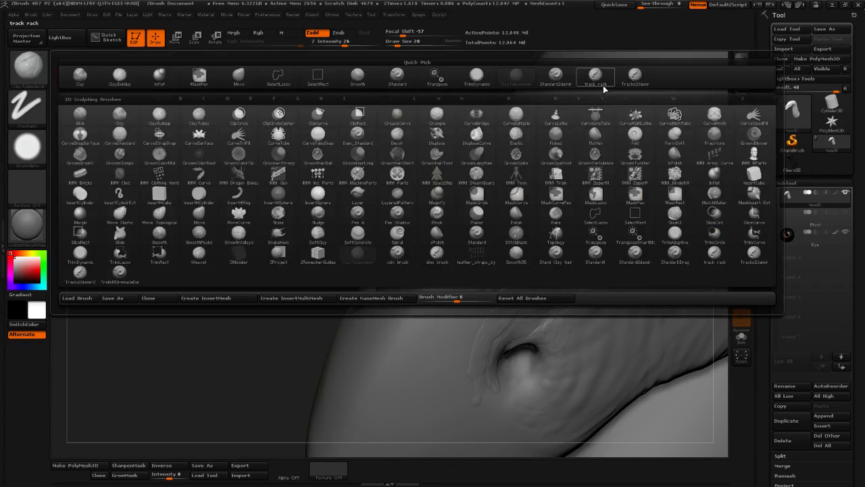
pyautogui.click(634, 75)
pyautogui.click(29, 67)
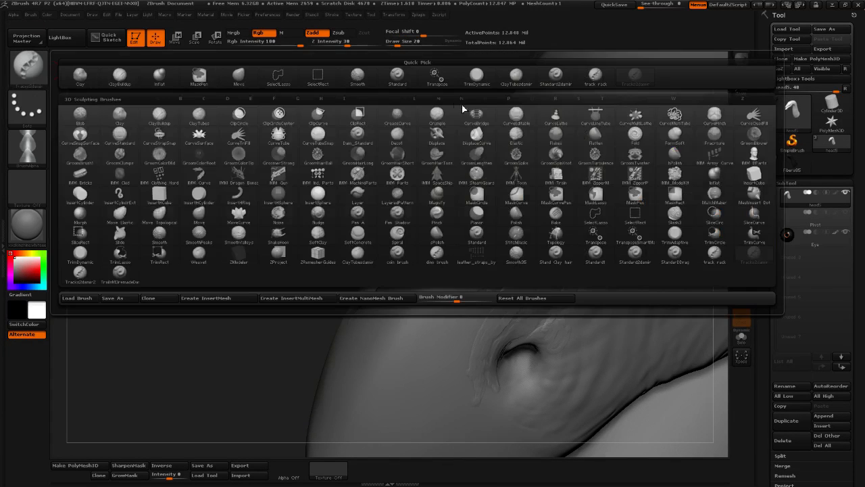
pyautogui.click(477, 73)
pyautogui.moveTo(529, 212)
pyautogui.mouseDown()
pyautogui.moveTo(498, 222)
pyautogui.moveTo(517, 196)
pyautogui.moveTo(483, 222)
pyautogui.moveTo(476, 216)
pyautogui.moveTo(493, 178)
pyautogui.moveTo(512, 199)
pyautogui.moveTo(503, 228)
pyautogui.mouseUp()
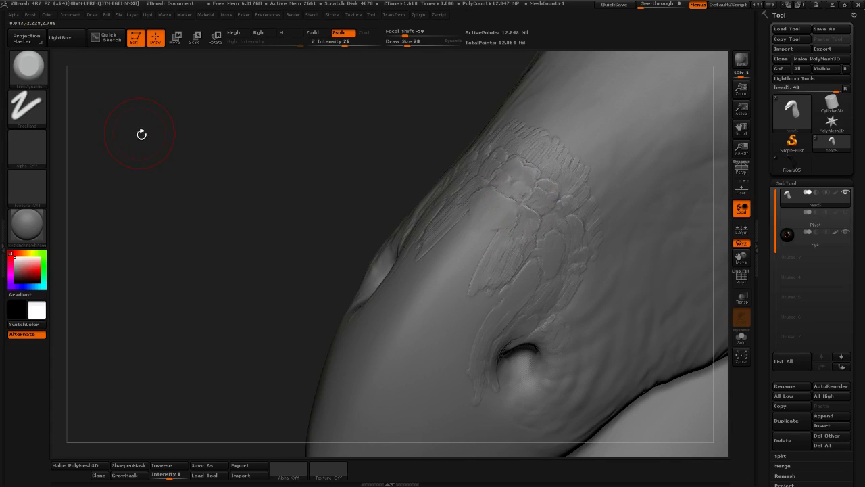
# Sculpt fine ridged scales below the large scales on the beak's upper surface with the ClayTubesdamir brush at draw size 35
pyautogui.press('b')
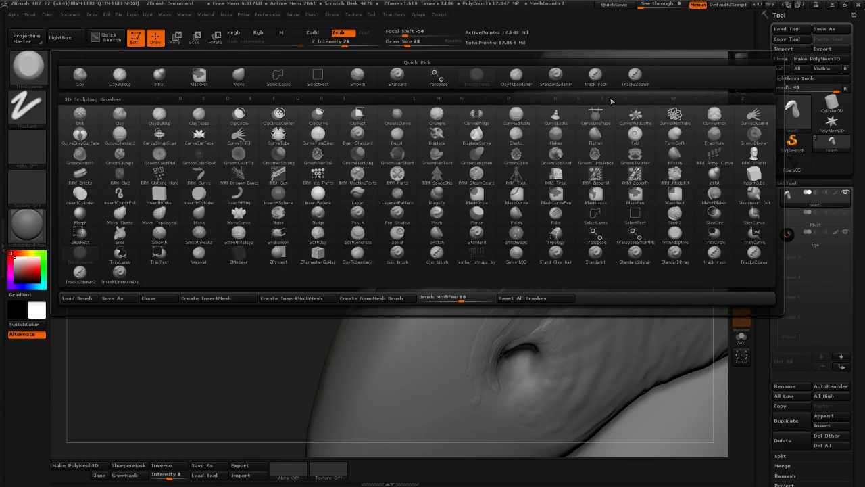
pyautogui.click(529, 87)
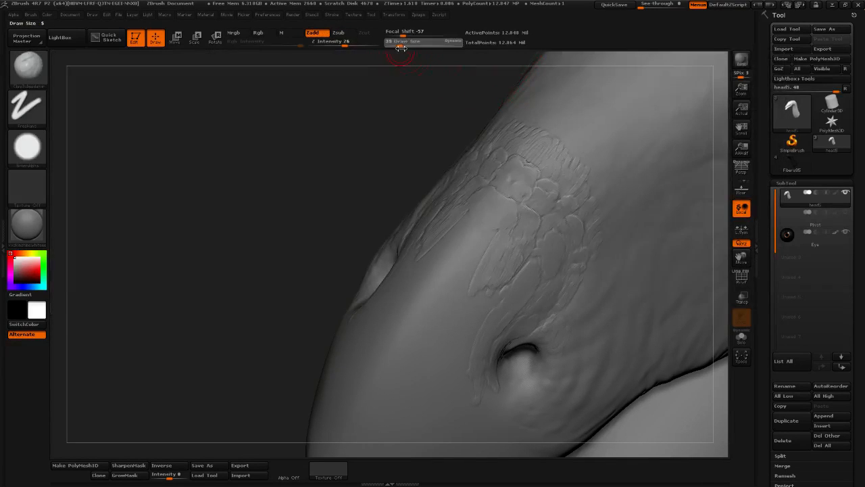
pyautogui.moveTo(390, 195); pyautogui.dragTo(464, 207)
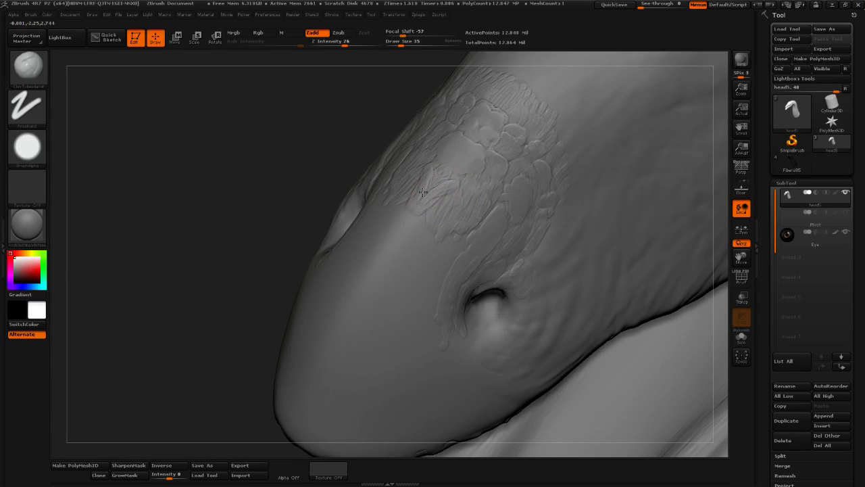
pyautogui.click(401, 44)
pyautogui.click(403, 45)
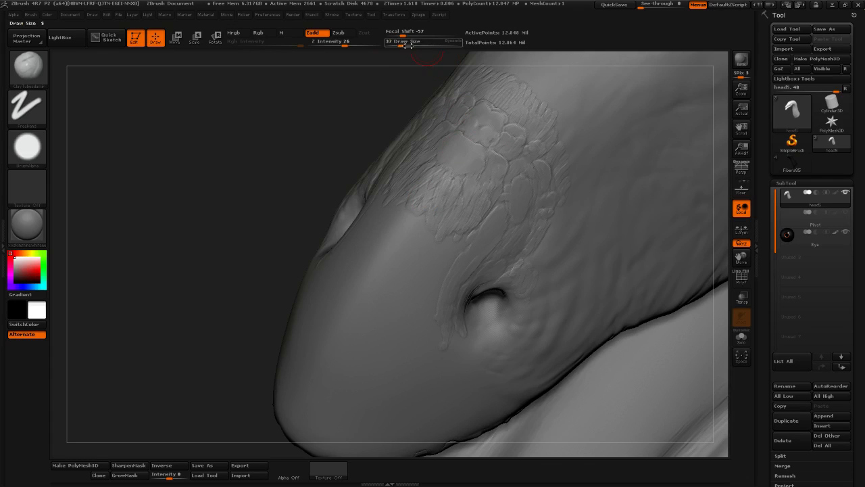
pyautogui.moveTo(338, 135); pyautogui.dragTo(338, 153)
pyautogui.click(401, 45)
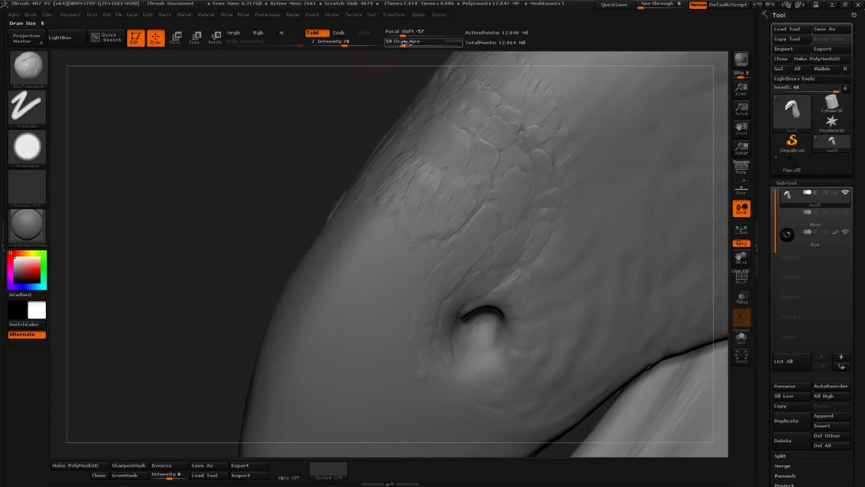
pyautogui.keyDown('alt'); pyautogui.moveTo(374, 102); pyautogui.dragTo(328, 90); pyautogui.keyUp('alt')
pyautogui.moveTo(390, 166)
pyautogui.mouseDown()
pyautogui.moveTo(378, 157)
pyautogui.moveTo(384, 207)
pyautogui.mouseUp()
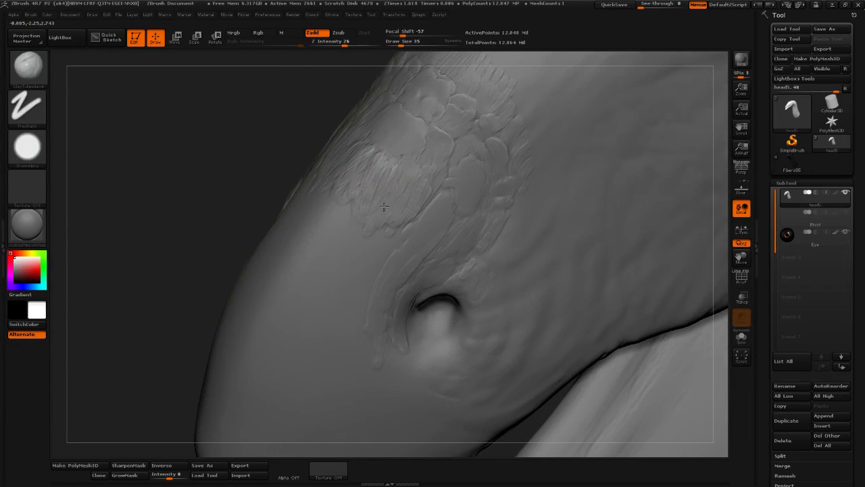
# Extend the overlapping scales from the beak's upper patch down toward the area in front of the nostril
pyautogui.keyDown('alt'); pyautogui.moveTo(195, 252); pyautogui.dragTo(184, 206); pyautogui.keyUp('alt')
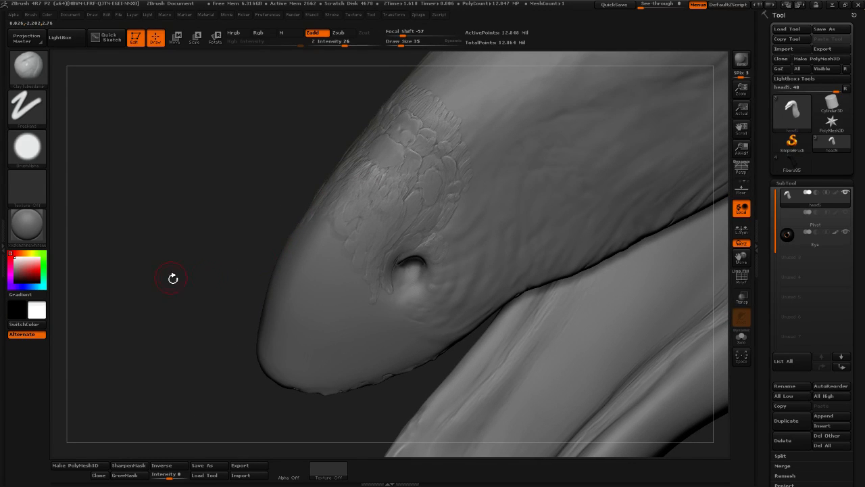
pyautogui.moveTo(174, 278); pyautogui.dragTo(368, 207)
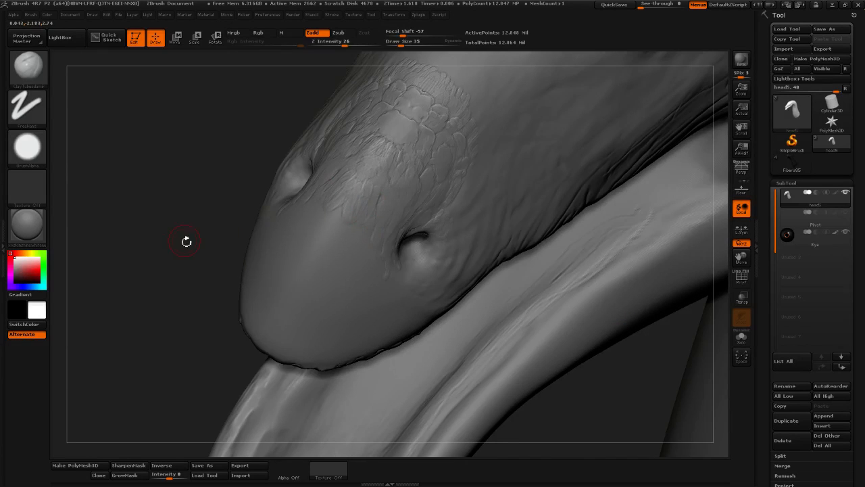
pyautogui.moveTo(187, 242)
pyautogui.mouseDown()
pyautogui.moveTo(180, 247)
pyautogui.moveTo(187, 261)
pyautogui.mouseUp()
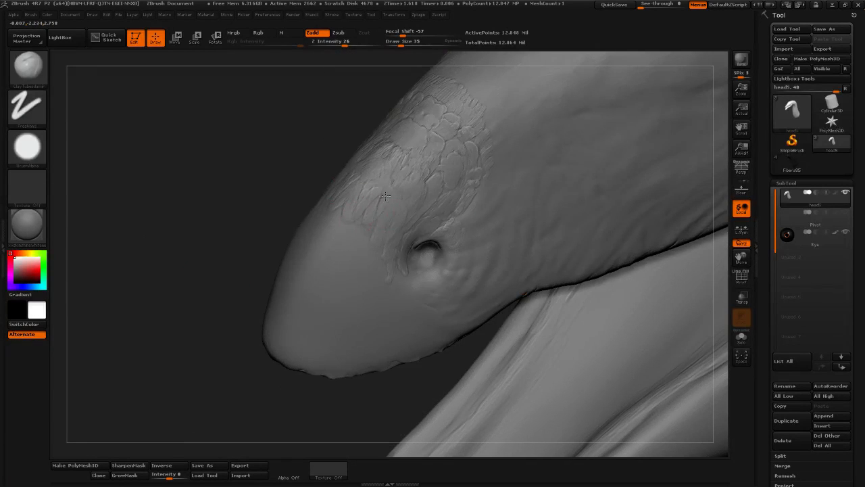
pyautogui.press('shift')
pyautogui.moveTo(200, 294); pyautogui.dragTo(399, 216)
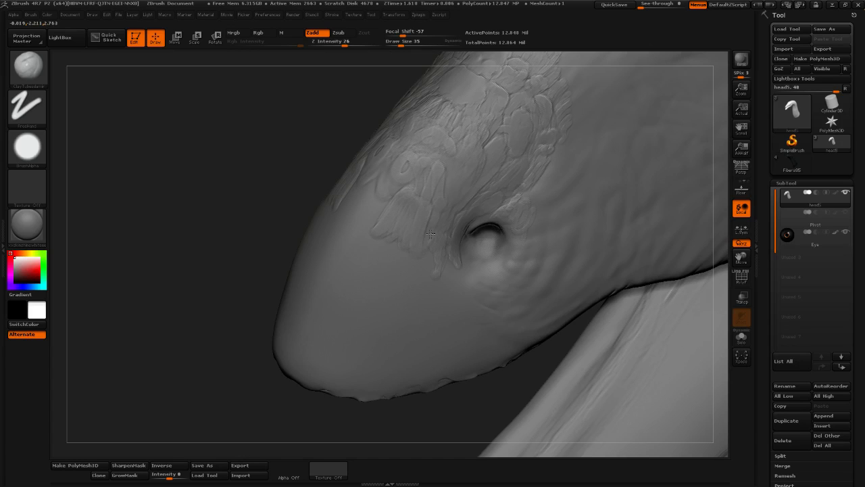
# Cover the front of the beak with long, narrow scales running down to its lower edge
pyautogui.moveTo(328, 252)
pyautogui.mouseDown()
pyautogui.moveTo(188, 277)
pyautogui.moveTo(329, 299)
pyautogui.moveTo(273, 318)
pyautogui.mouseUp()
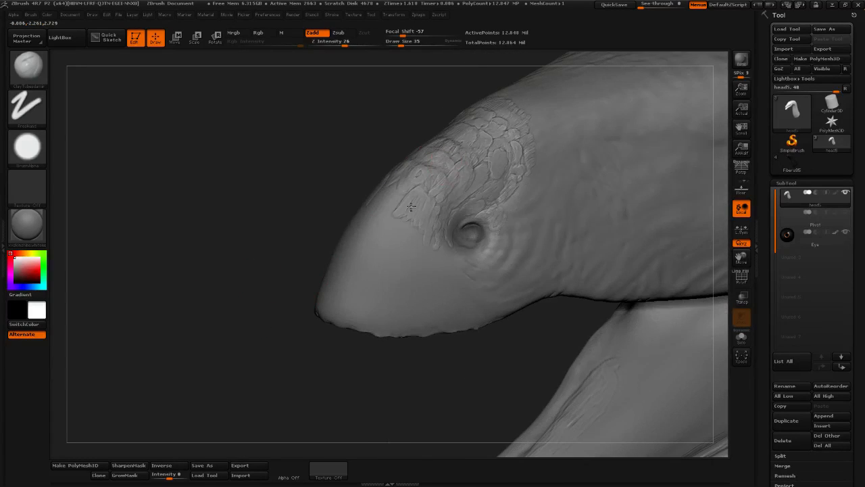
pyautogui.moveTo(217, 327)
pyautogui.mouseDown()
pyautogui.moveTo(226, 303)
pyautogui.moveTo(230, 328)
pyautogui.mouseUp()
pyautogui.moveTo(410, 231); pyautogui.dragTo(381, 285)
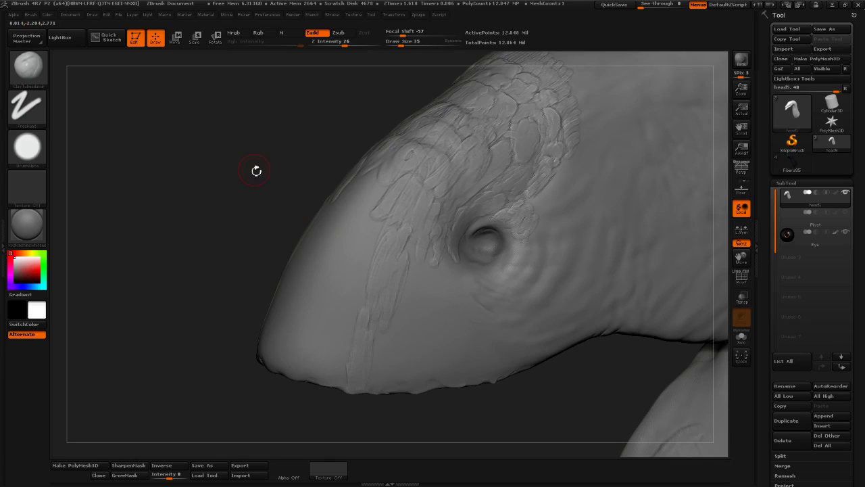
pyautogui.click(30, 14)
pyautogui.moveTo(127, 376); pyautogui.dragTo(114, 308)
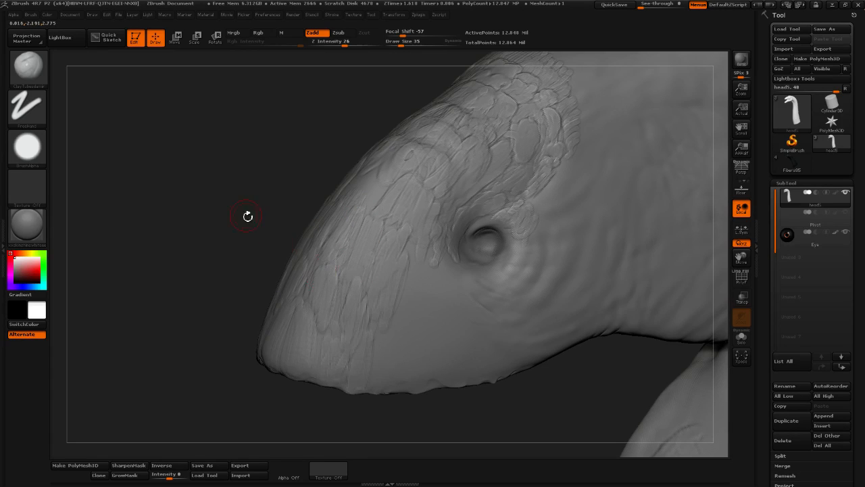
# Blend the scales on the beak's ridge into the front ones and fill the smooth area ahead of the nostril
pyautogui.moveTo(247, 217); pyautogui.dragTo(340, 304)
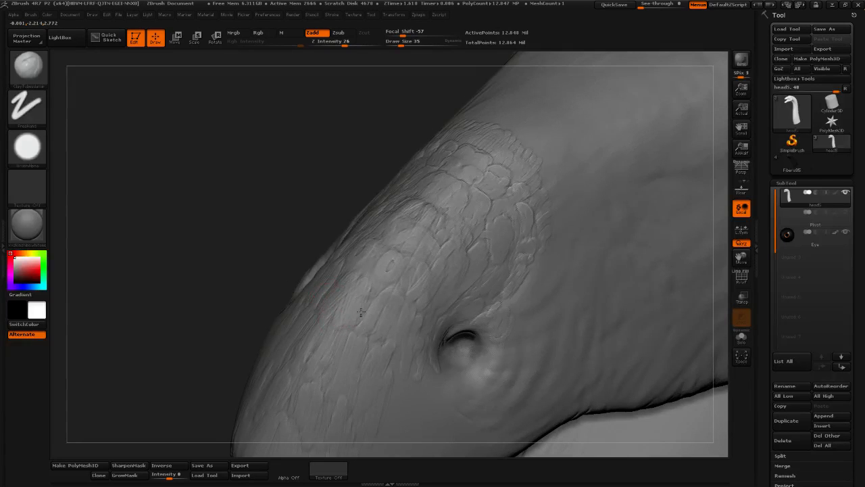
pyautogui.keyDown('alt'); pyautogui.moveTo(181, 331); pyautogui.dragTo(199, 255); pyautogui.keyUp('alt')
pyautogui.keyDown('alt'); pyautogui.moveTo(401, 436); pyautogui.dragTo(366, 349); pyautogui.keyUp('alt')
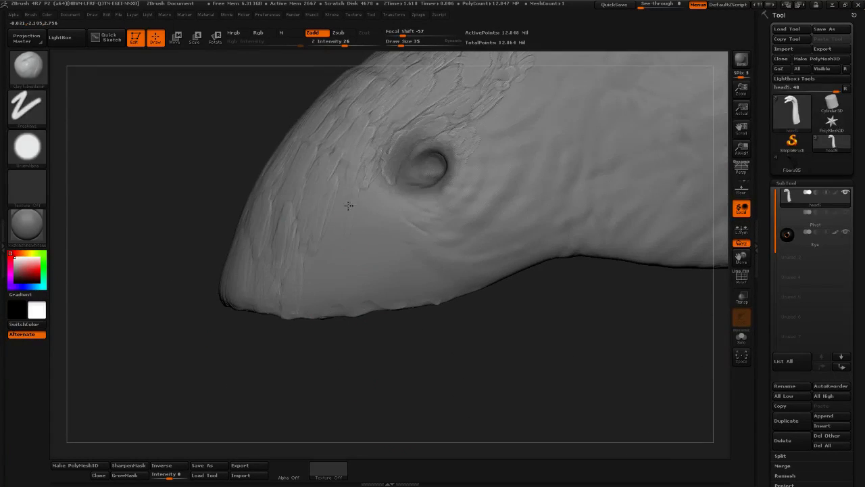
pyautogui.moveTo(350, 228); pyautogui.dragTo(348, 234)
pyautogui.moveTo(368, 181); pyautogui.dragTo(373, 210)
pyautogui.moveTo(434, 313); pyautogui.dragTo(467, 375)
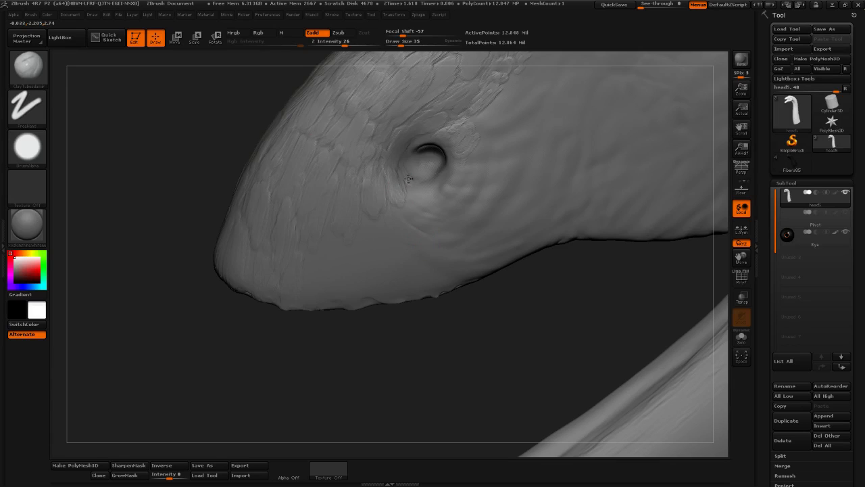
# Sculpt creases around the nostril's lower rim and short raised folds between the nostril and the beak edge
pyautogui.moveTo(402, 165)
pyautogui.mouseDown()
pyautogui.moveTo(413, 167)
pyautogui.moveTo(408, 188)
pyautogui.moveTo(437, 197)
pyautogui.moveTo(422, 192)
pyautogui.mouseUp()
pyautogui.moveTo(407, 225)
pyautogui.mouseDown()
pyautogui.moveTo(421, 221)
pyautogui.moveTo(393, 226)
pyautogui.moveTo(405, 244)
pyautogui.mouseUp()
pyautogui.moveTo(390, 254); pyautogui.dragTo(409, 270)
pyautogui.moveTo(440, 365)
pyautogui.keyDown('alt'); pyautogui.mouseDown()
pyautogui.moveTo(416, 363)
pyautogui.moveTo(442, 366)
pyautogui.mouseUp(); pyautogui.keyUp('alt')
pyautogui.moveTo(400, 296); pyautogui.dragTo(403, 295)
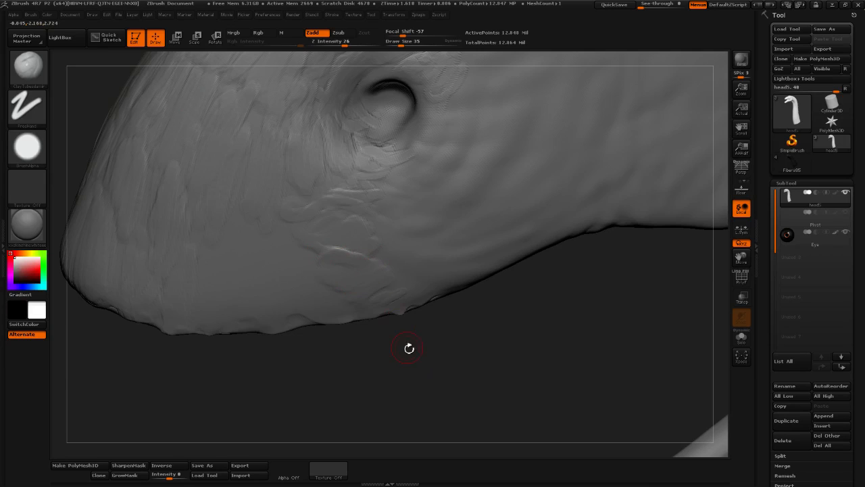
pyautogui.moveTo(409, 348)
pyautogui.mouseDown()
pyautogui.moveTo(494, 342)
pyautogui.moveTo(415, 246)
pyautogui.mouseUp()
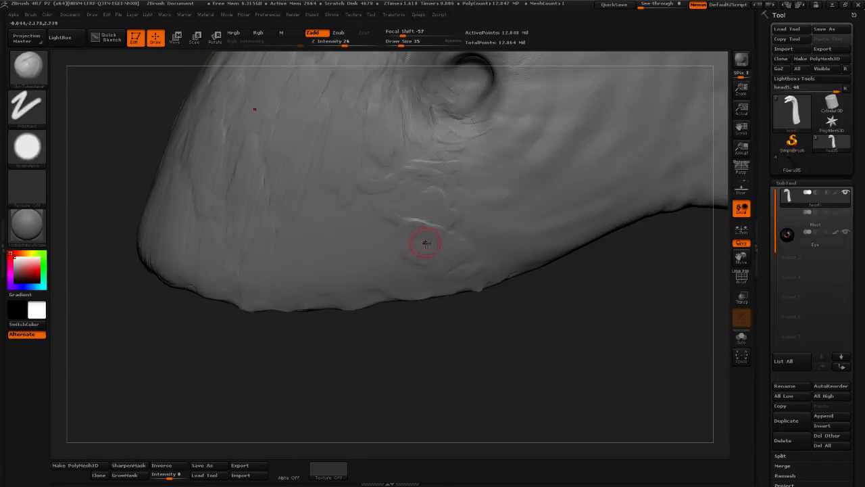
# Lower the brush's Z Intensity to 22 and build rounded scales around the folds below the nostril
pyautogui.moveTo(346, 44); pyautogui.dragTo(342, 45)
pyautogui.moveTo(585, 311); pyautogui.dragTo(549, 309)
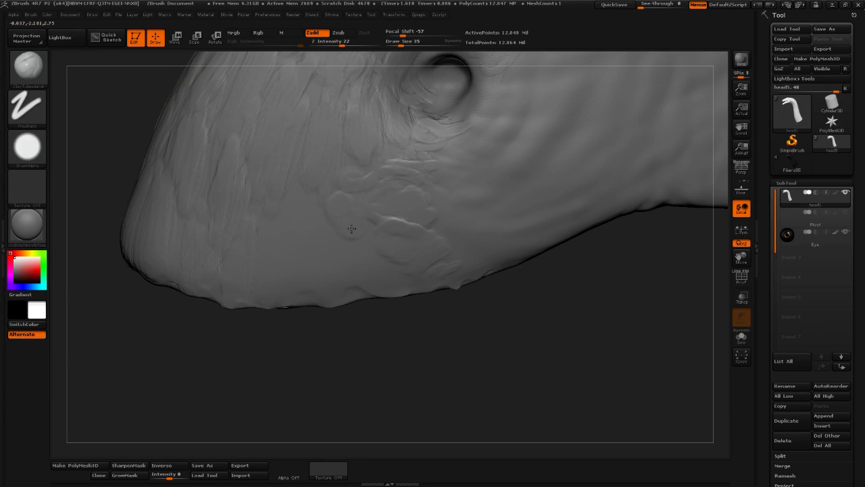
pyautogui.click(359, 228)
pyautogui.moveTo(523, 309); pyautogui.dragTo(459, 265)
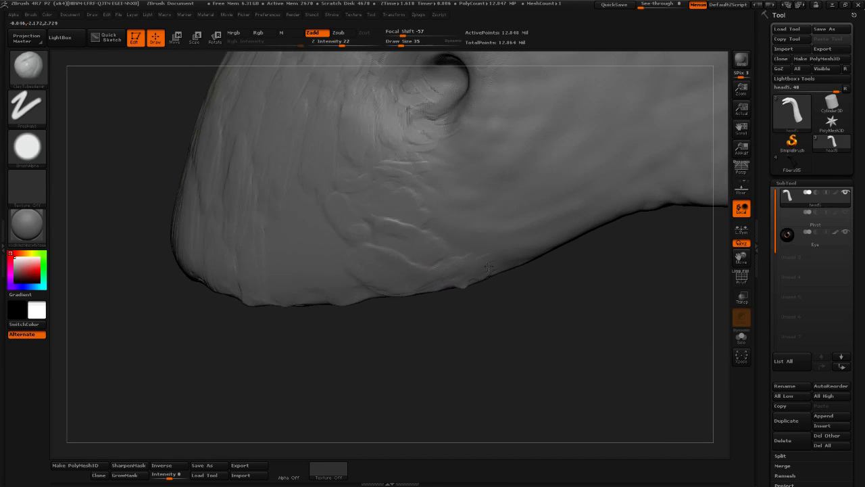
pyautogui.moveTo(455, 331); pyautogui.dragTo(394, 173)
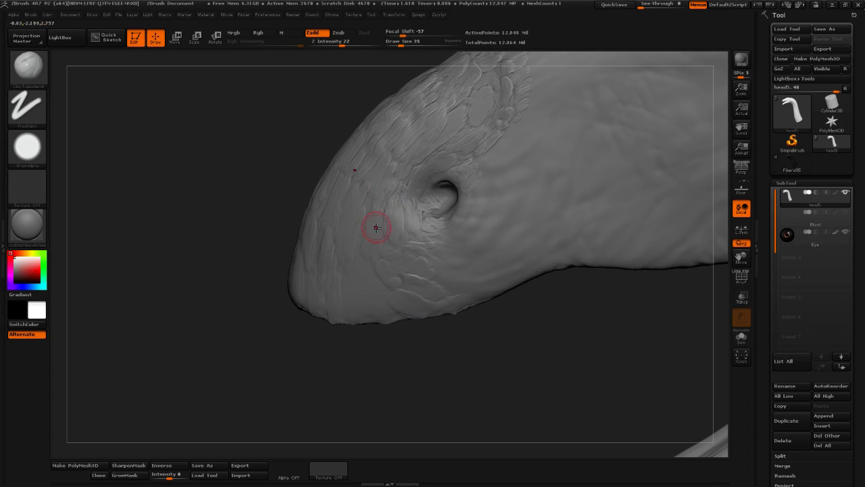
# Fill the surface between the beak's long front scales and the folds below the nostril with overlapping elongated scales
pyautogui.moveTo(431, 351)
pyautogui.mouseDown()
pyautogui.moveTo(414, 344)
pyautogui.moveTo(383, 273)
pyautogui.mouseUp()
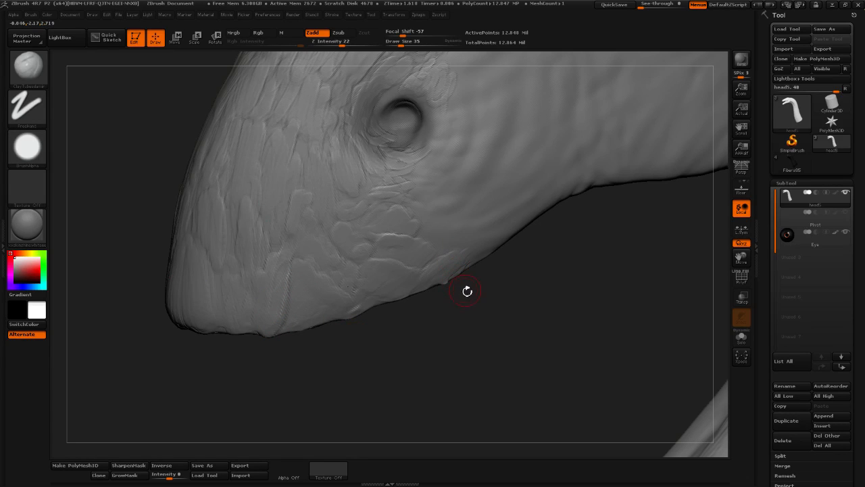
pyautogui.moveTo(540, 348); pyautogui.dragTo(486, 365)
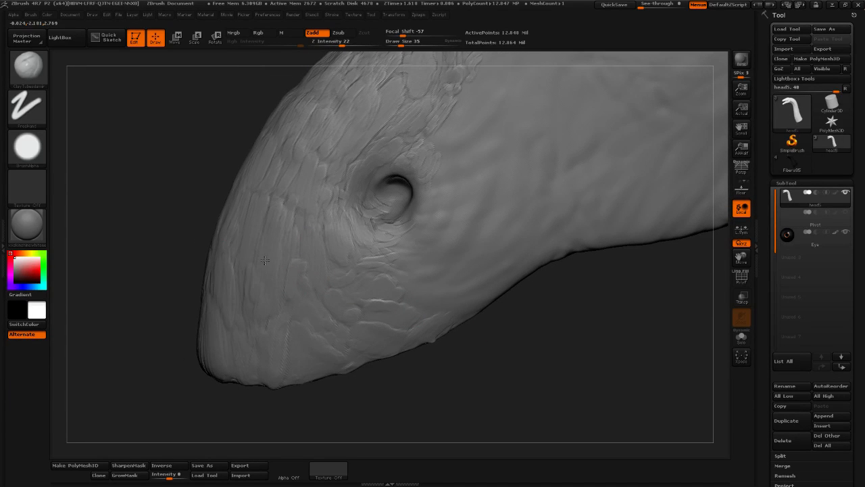
pyautogui.moveTo(417, 399); pyautogui.dragTo(377, 402)
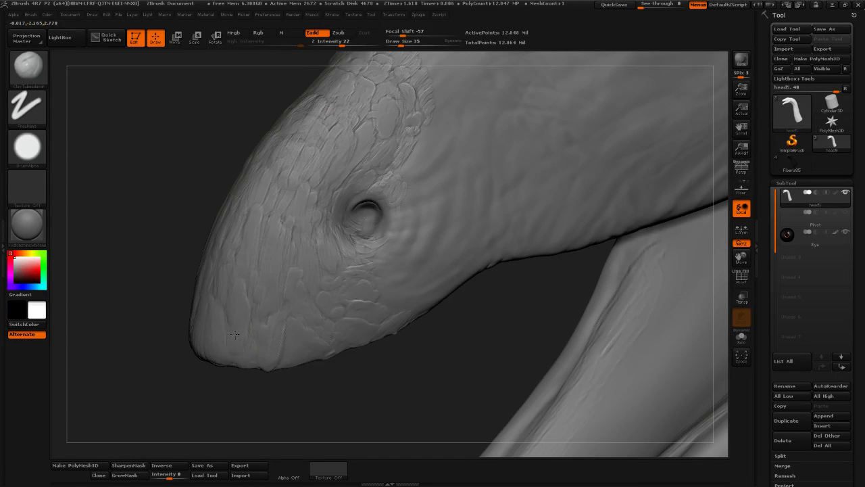
pyautogui.moveTo(300, 403); pyautogui.dragTo(91, 362)
pyautogui.moveTo(306, 398); pyautogui.dragTo(371, 387)
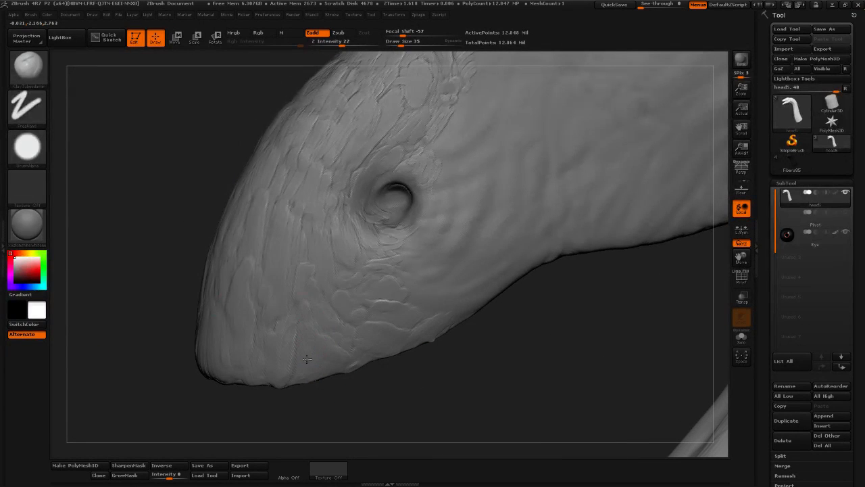
pyautogui.moveTo(466, 391); pyautogui.dragTo(279, 290)
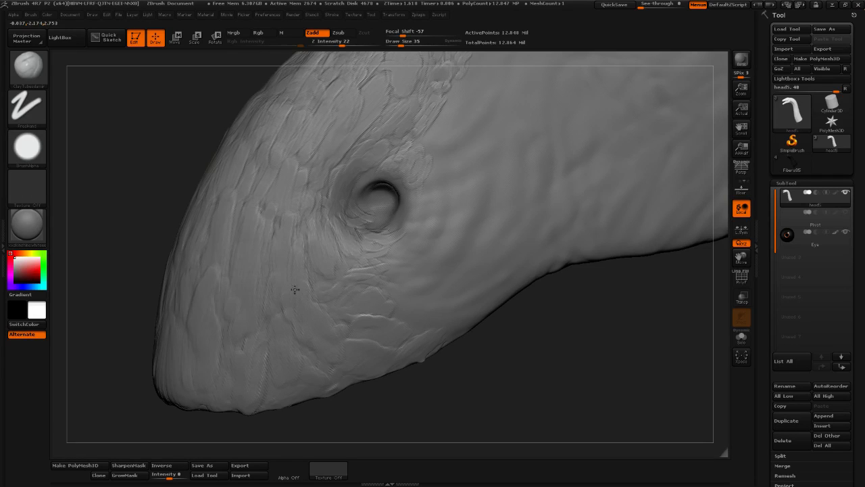
pyautogui.moveTo(564, 347); pyautogui.dragTo(466, 286)
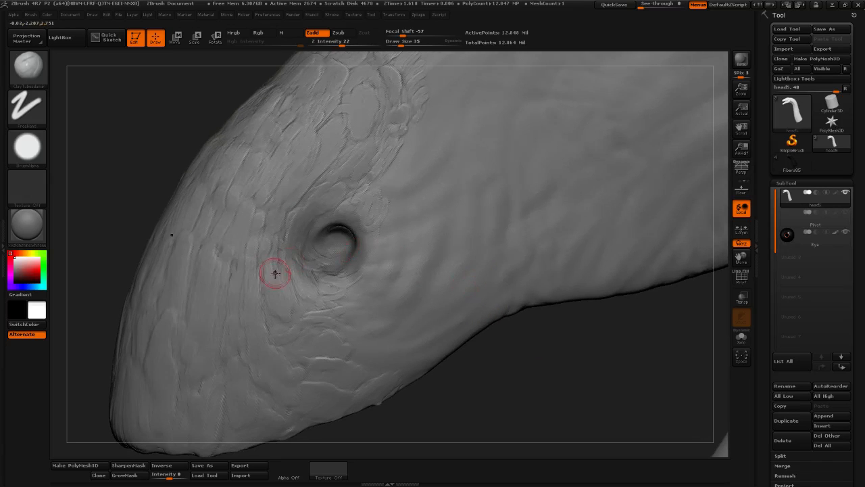
# Extend the scales below the nostril backward along the beak's lower edge with raised, overlapping ridges
pyautogui.moveTo(507, 386)
pyautogui.mouseDown()
pyautogui.moveTo(497, 396)
pyautogui.moveTo(478, 373)
pyautogui.moveTo(485, 369)
pyautogui.moveTo(480, 349)
pyautogui.moveTo(478, 357)
pyautogui.mouseUp()
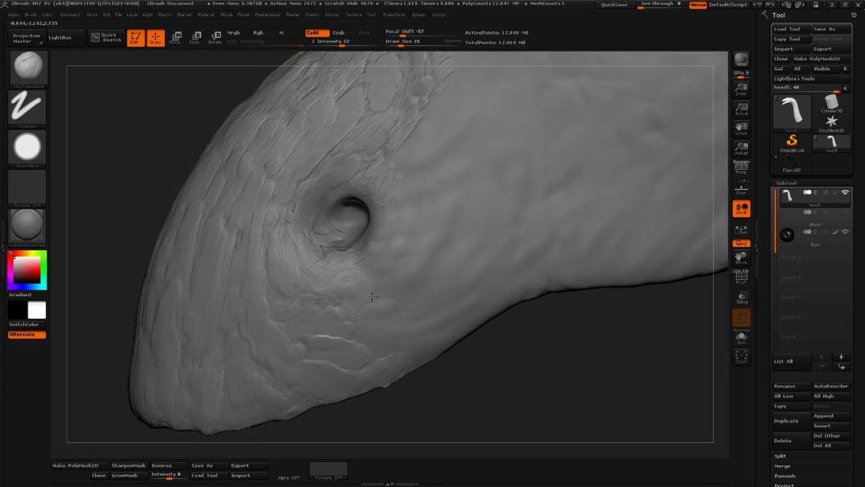
pyautogui.moveTo(474, 358); pyautogui.dragTo(485, 359)
pyautogui.moveTo(399, 290); pyautogui.dragTo(375, 308)
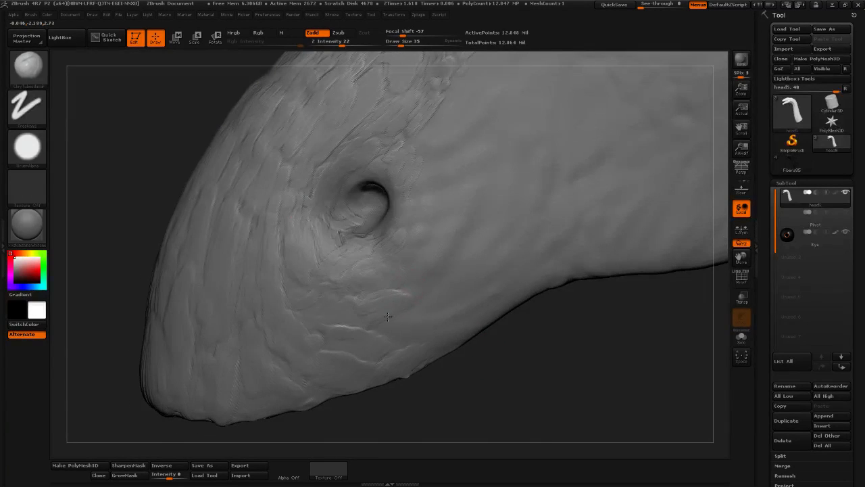
pyautogui.moveTo(518, 361); pyautogui.dragTo(526, 339)
pyautogui.moveTo(413, 299); pyautogui.dragTo(414, 301)
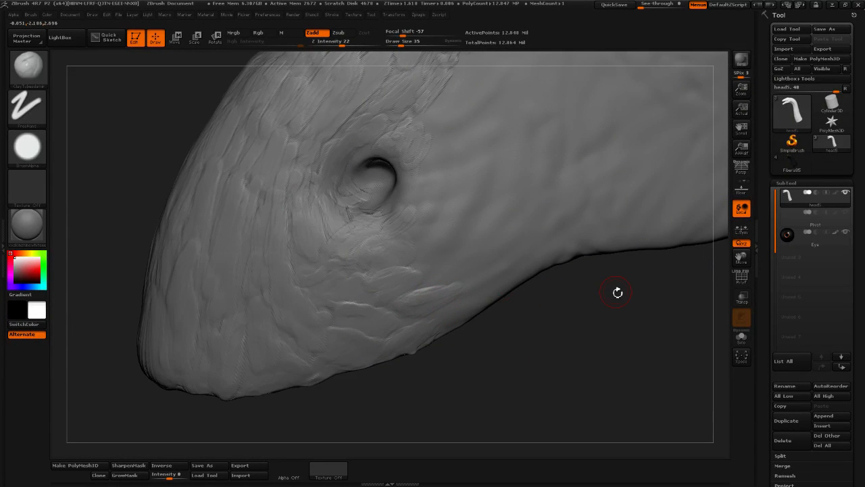
pyautogui.moveTo(528, 347); pyautogui.dragTo(483, 274)
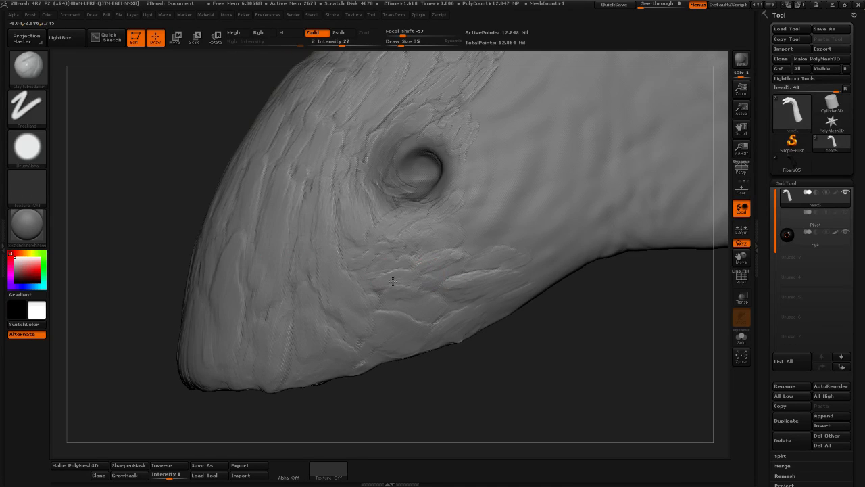
# Refine the scales beneath and in front of the nostril so they merge with the surrounding beak texture
pyautogui.moveTo(540, 350); pyautogui.dragTo(562, 343)
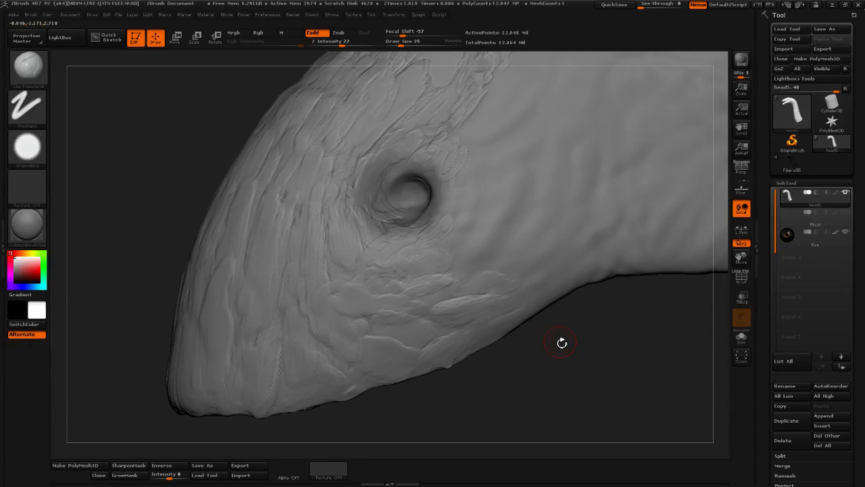
pyautogui.moveTo(598, 318); pyautogui.dragTo(361, 282)
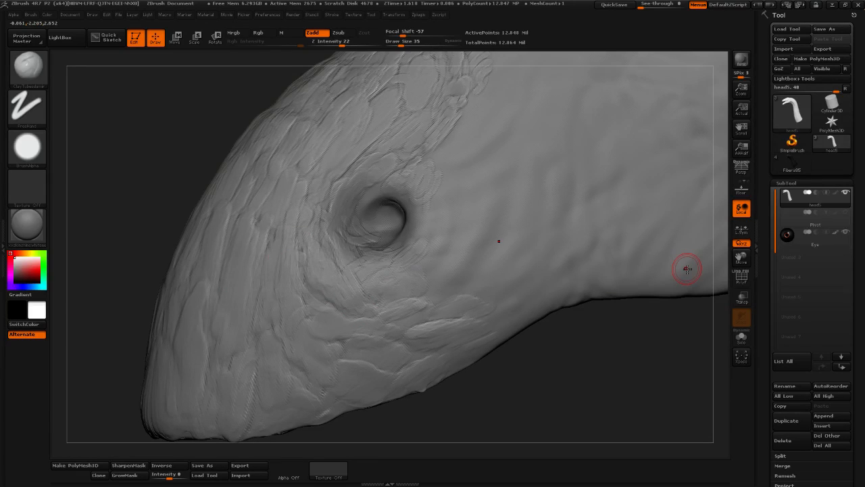
pyautogui.moveTo(585, 359)
pyautogui.mouseDown()
pyautogui.moveTo(547, 382)
pyautogui.moveTo(580, 363)
pyautogui.moveTo(553, 361)
pyautogui.mouseUp()
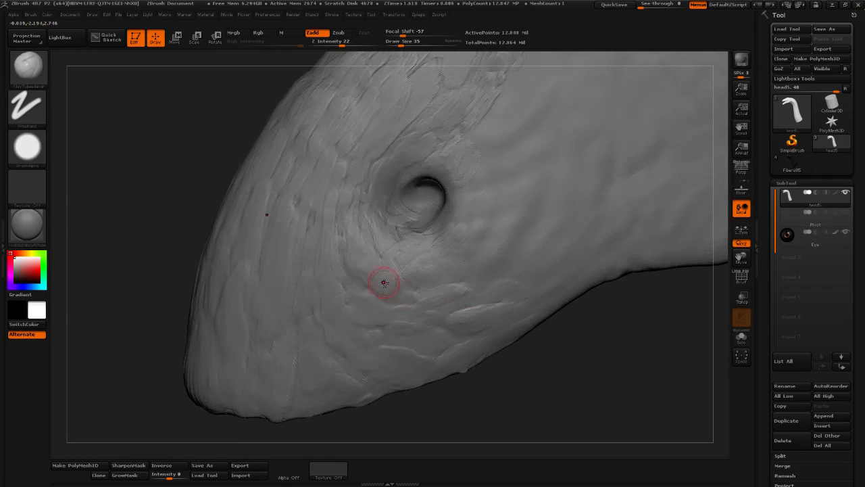
pyautogui.moveTo(372, 278); pyautogui.dragTo(365, 295)
pyautogui.moveTo(611, 387); pyautogui.dragTo(440, 293)
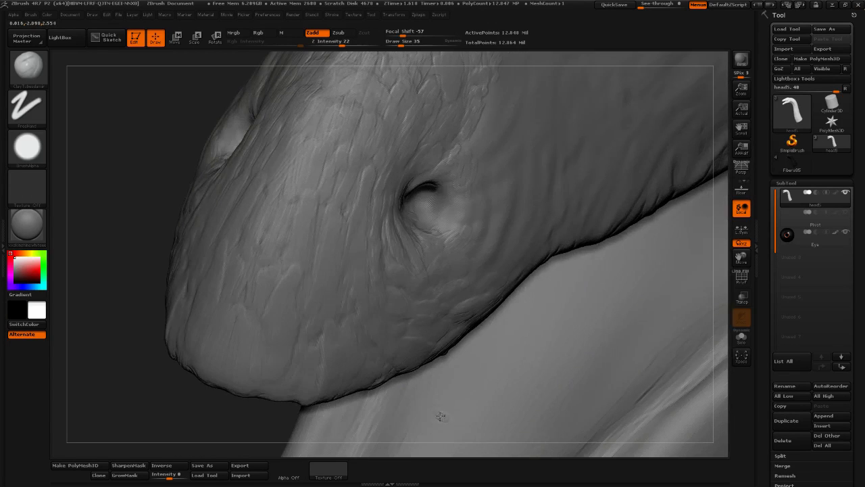
# Switch to the TrimDynamic brush and flatten the raised scales along the top of the beak above the nostril
pyautogui.moveTo(815, 215)
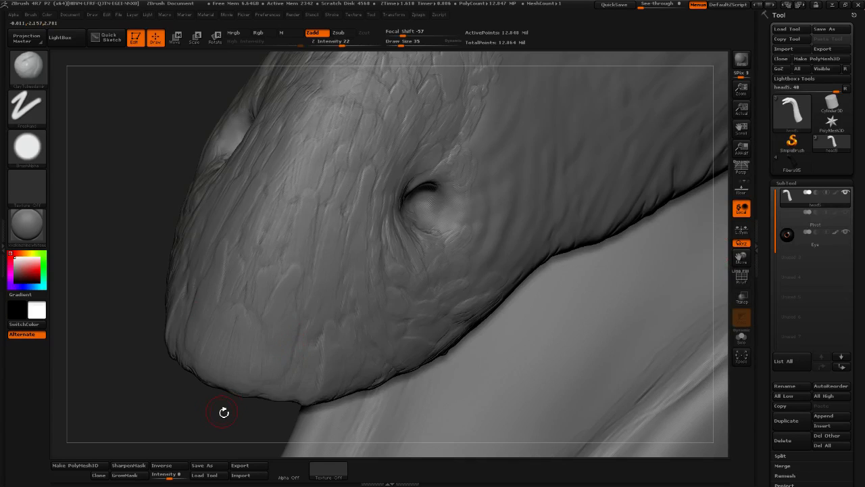
pyautogui.moveTo(224, 412); pyautogui.dragTo(310, 323)
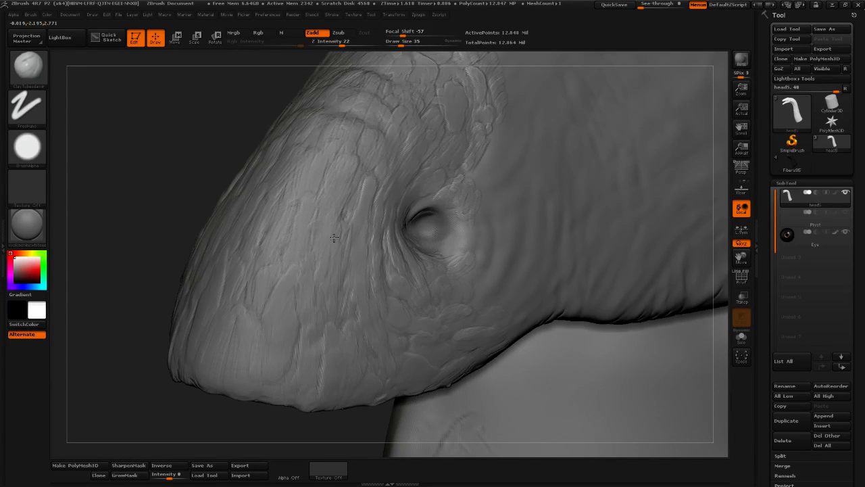
pyautogui.moveTo(144, 164)
pyautogui.mouseDown()
pyautogui.moveTo(188, 251)
pyautogui.moveTo(196, 245)
pyautogui.mouseUp()
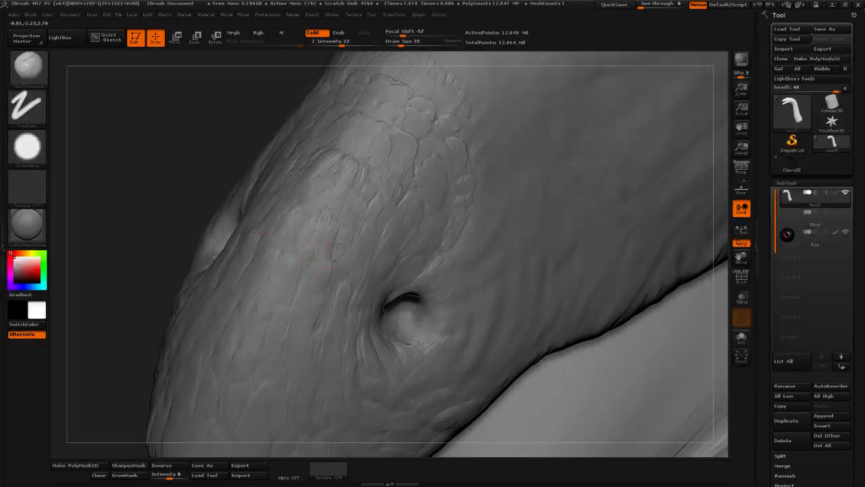
pyautogui.click(48, 77)
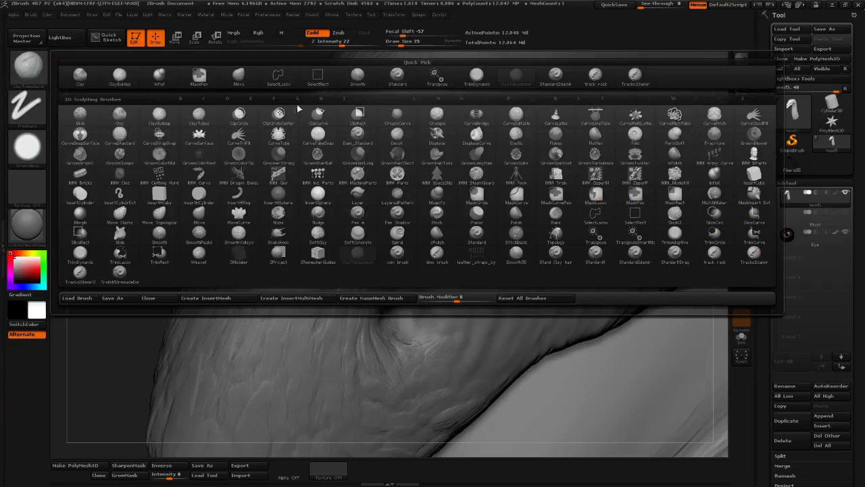
pyautogui.click(479, 77)
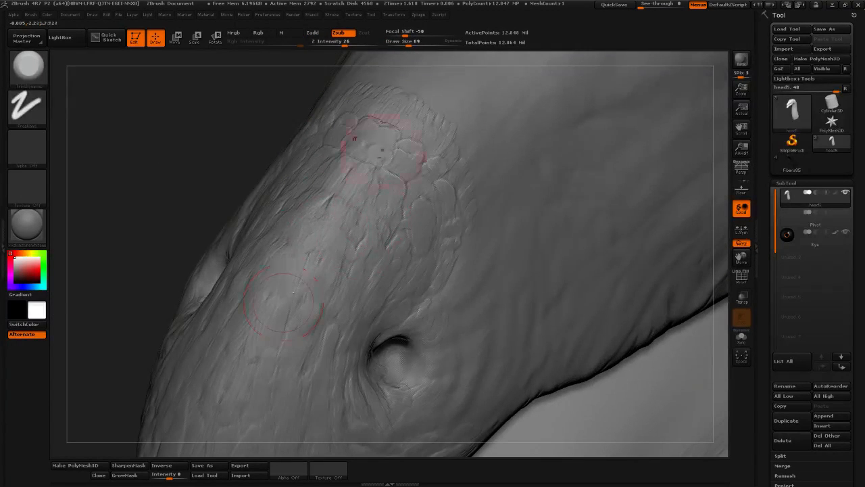
pyautogui.moveTo(299, 243)
pyautogui.mouseDown()
pyautogui.moveTo(392, 119)
pyautogui.moveTo(381, 167)
pyautogui.moveTo(411, 134)
pyautogui.moveTo(430, 150)
pyautogui.mouseUp()
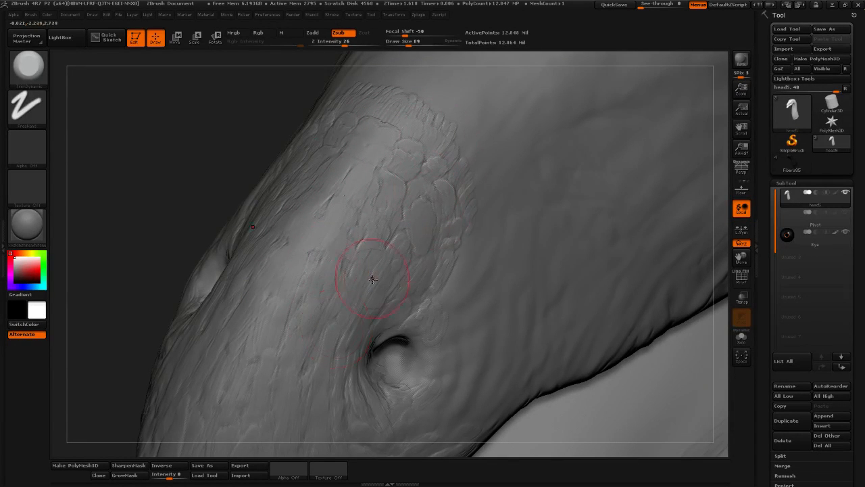
pyautogui.moveTo(162, 312); pyautogui.dragTo(376, 173)
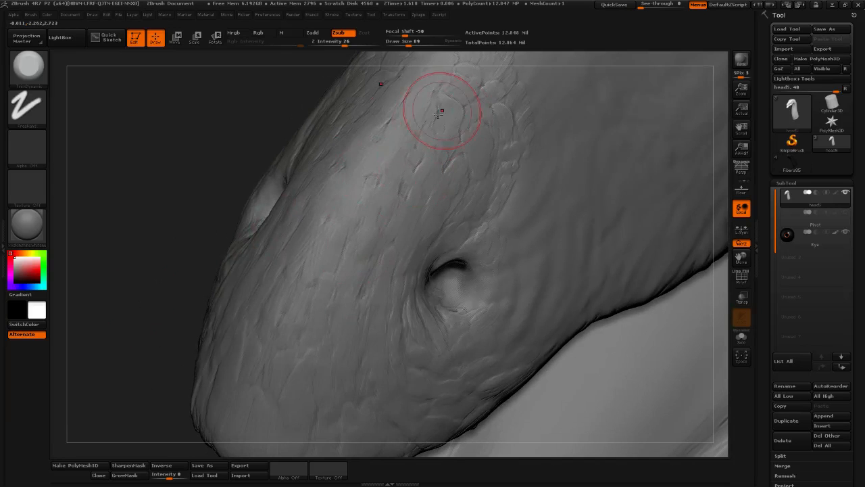
pyautogui.moveTo(347, 227)
pyautogui.mouseDown()
pyautogui.moveTo(427, 113)
pyautogui.moveTo(421, 123)
pyautogui.mouseUp()
pyautogui.moveTo(337, 265); pyautogui.dragTo(443, 91)
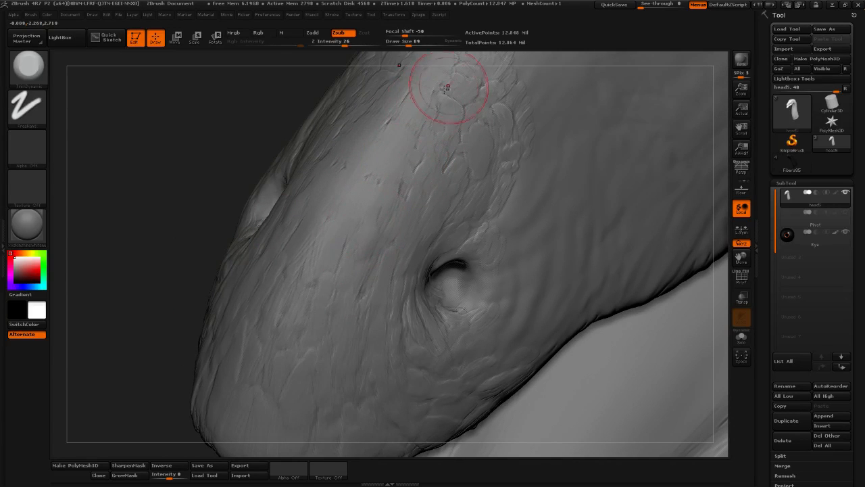
# Plane down the long scales in front of the nostril with repeated lengthwise strokes along the beak
pyautogui.moveTo(353, 330); pyautogui.dragTo(410, 190)
pyautogui.moveTo(376, 270); pyautogui.dragTo(403, 205)
pyautogui.moveTo(335, 287); pyautogui.dragTo(359, 220)
pyautogui.moveTo(287, 330); pyautogui.dragTo(360, 205)
pyautogui.moveTo(329, 309); pyautogui.dragTo(413, 189)
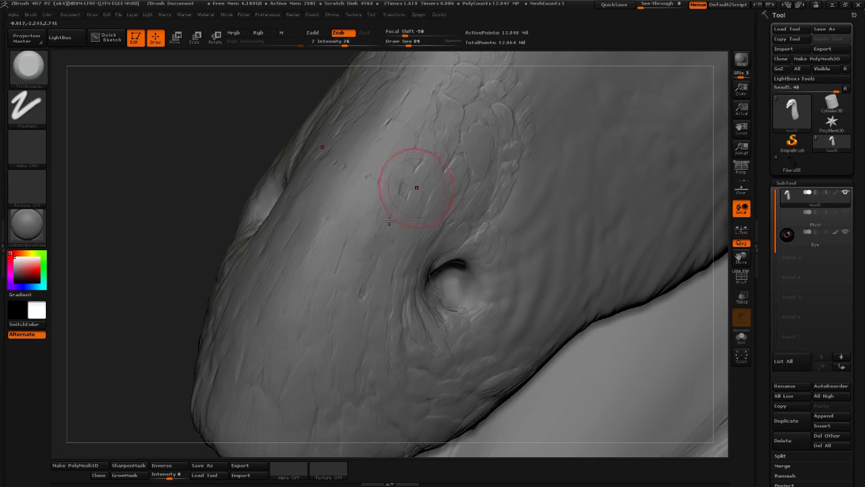
pyautogui.moveTo(336, 338); pyautogui.dragTo(405, 180)
pyautogui.moveTo(327, 298); pyautogui.dragTo(379, 174)
pyautogui.moveTo(307, 340); pyautogui.dragTo(386, 173)
pyautogui.moveTo(317, 308); pyautogui.dragTo(383, 166)
pyautogui.moveTo(294, 315); pyautogui.dragTo(388, 156)
# Flatten the scales at the beak's front edge and below the nostril, reducing the brush's Draw Size to 65
pyautogui.moveTo(169, 313)
pyautogui.mouseDown()
pyautogui.moveTo(128, 284)
pyautogui.moveTo(205, 275)
pyautogui.mouseUp()
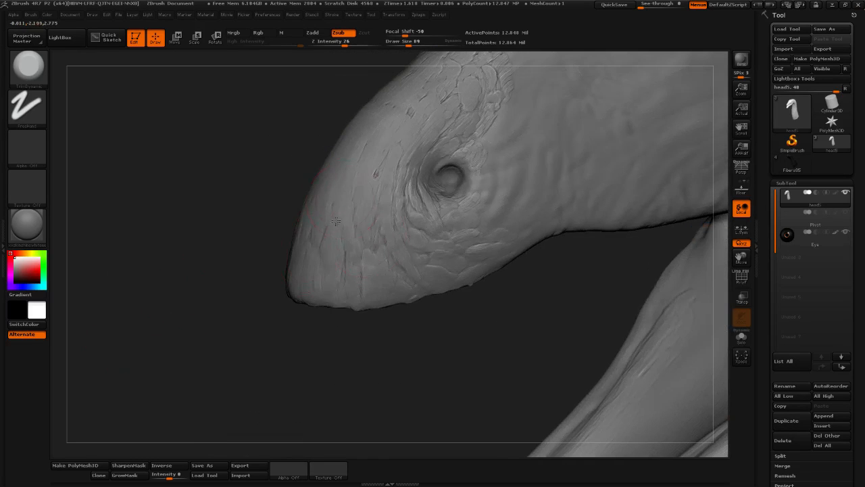
pyautogui.moveTo(323, 247)
pyautogui.mouseDown()
pyautogui.moveTo(385, 191)
pyautogui.moveTo(362, 192)
pyautogui.mouseUp()
pyautogui.moveTo(331, 251)
pyautogui.mouseDown()
pyautogui.moveTo(370, 174)
pyautogui.moveTo(369, 157)
pyautogui.moveTo(353, 204)
pyautogui.moveTo(380, 161)
pyautogui.mouseUp()
pyautogui.moveTo(420, 281); pyautogui.dragTo(448, 269)
pyautogui.keyDown('alt'); pyautogui.moveTo(541, 293); pyautogui.dragTo(484, 325); pyautogui.keyUp('alt')
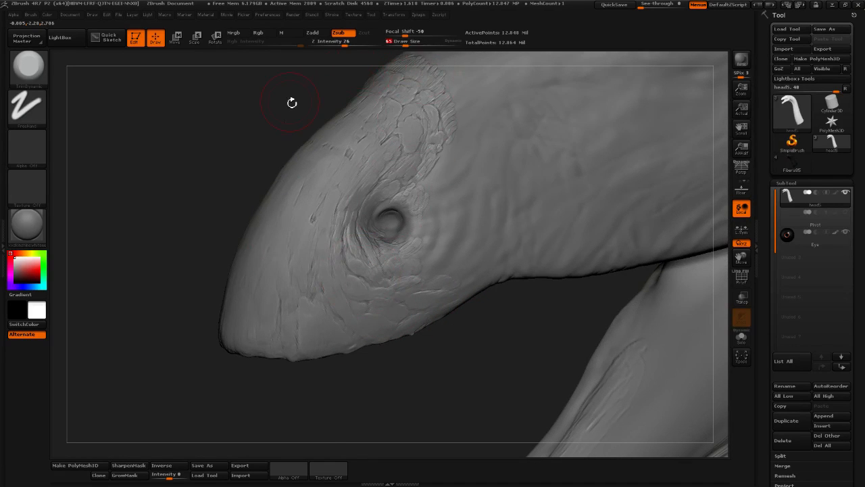
pyautogui.moveTo(291, 100); pyautogui.dragTo(346, 269)
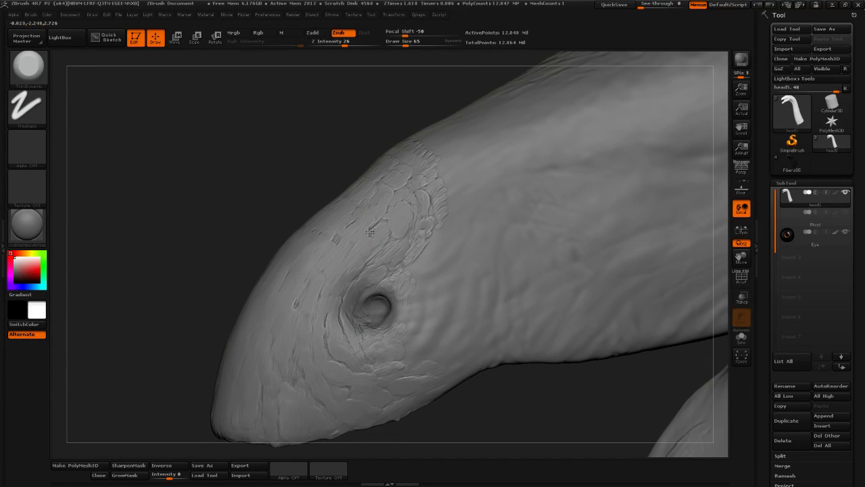
pyautogui.keyDown('alt'); pyautogui.moveTo(261, 255); pyautogui.dragTo(249, 203); pyautogui.keyUp('alt')
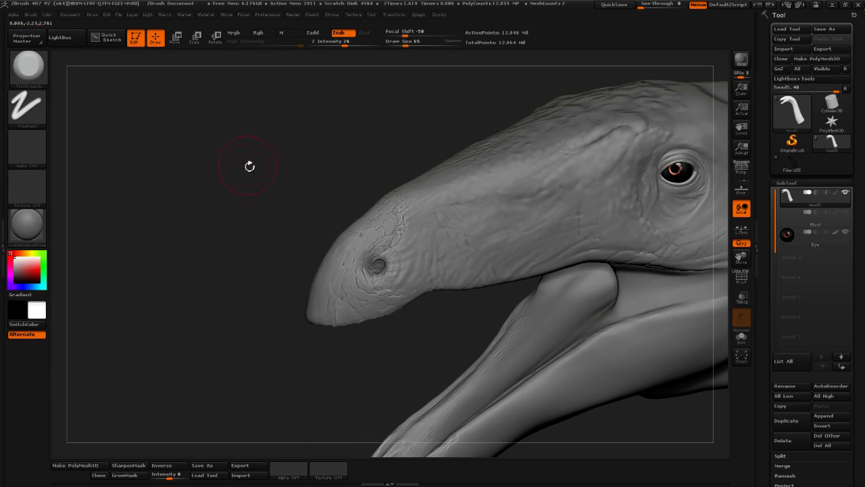
# Switch to the Standard2damir brush at Draw Size 24 and sculpt fine branching wrinkles across the skin behind the nostril
pyautogui.click(401, 45)
pyautogui.moveTo(378, 115)
pyautogui.keyDown('alt'); pyautogui.mouseDown()
pyautogui.moveTo(278, 139)
pyautogui.moveTo(317, 140)
pyautogui.moveTo(352, 176)
pyautogui.mouseUp(); pyautogui.keyUp('alt')
pyautogui.moveTo(379, 402)
pyautogui.keyDown('alt'); pyautogui.mouseDown()
pyautogui.moveTo(363, 363)
pyautogui.moveTo(419, 365)
pyautogui.moveTo(355, 346)
pyautogui.moveTo(319, 323)
pyautogui.moveTo(323, 303)
pyautogui.moveTo(353, 373)
pyautogui.mouseUp(); pyautogui.keyUp('alt')
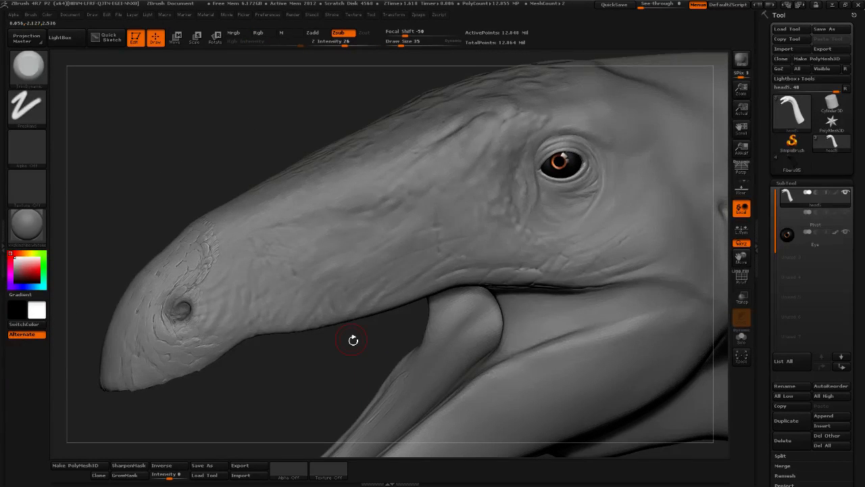
pyautogui.moveTo(320, 372)
pyautogui.mouseDown()
pyautogui.moveTo(309, 367)
pyautogui.moveTo(362, 352)
pyautogui.moveTo(422, 357)
pyautogui.moveTo(373, 362)
pyautogui.moveTo(374, 352)
pyautogui.moveTo(406, 392)
pyautogui.moveTo(379, 399)
pyautogui.mouseUp()
pyautogui.click(28, 66)
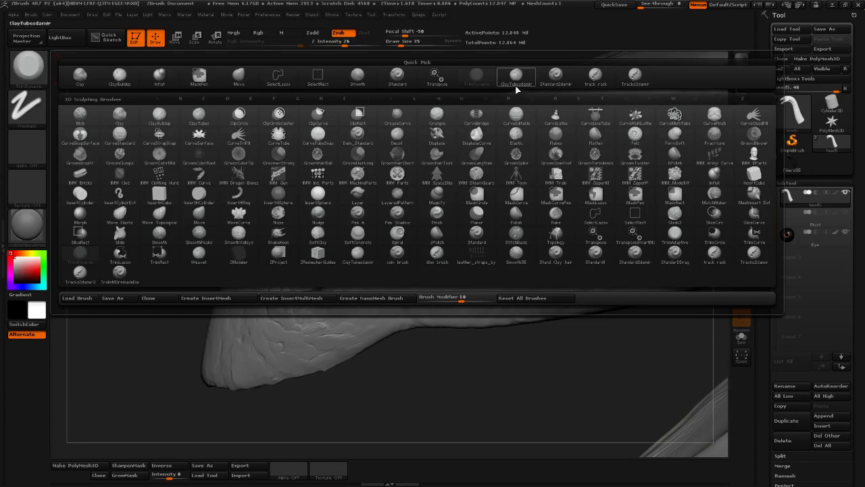
pyautogui.click(555, 76)
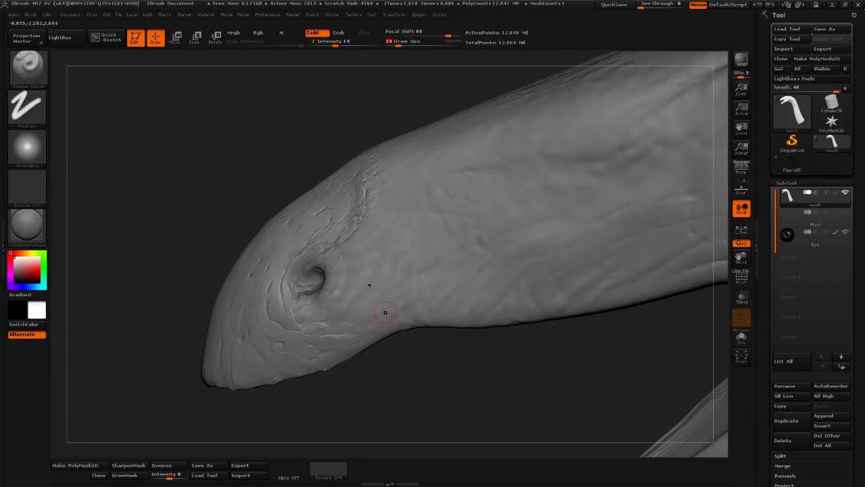
pyautogui.moveTo(406, 378)
pyautogui.mouseDown()
pyautogui.moveTo(435, 391)
pyautogui.moveTo(555, 330)
pyautogui.mouseUp()
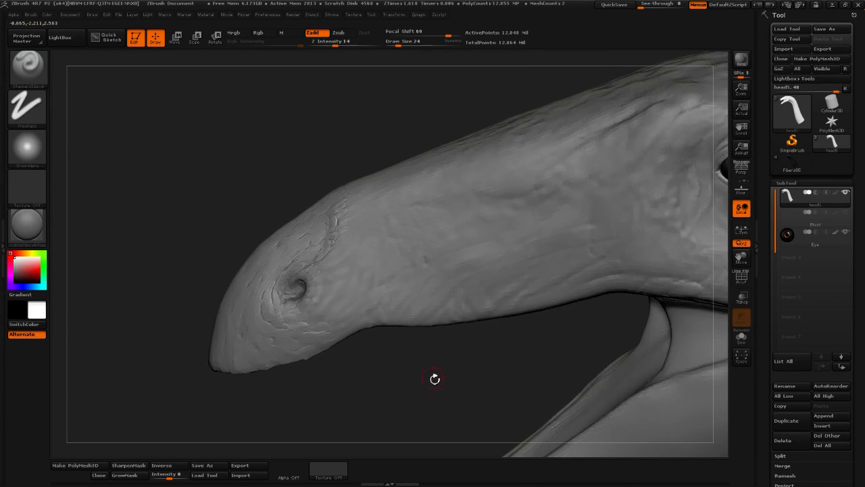
pyautogui.keyDown('alt'); pyautogui.moveTo(434, 379); pyautogui.dragTo(508, 408); pyautogui.keyUp('alt')
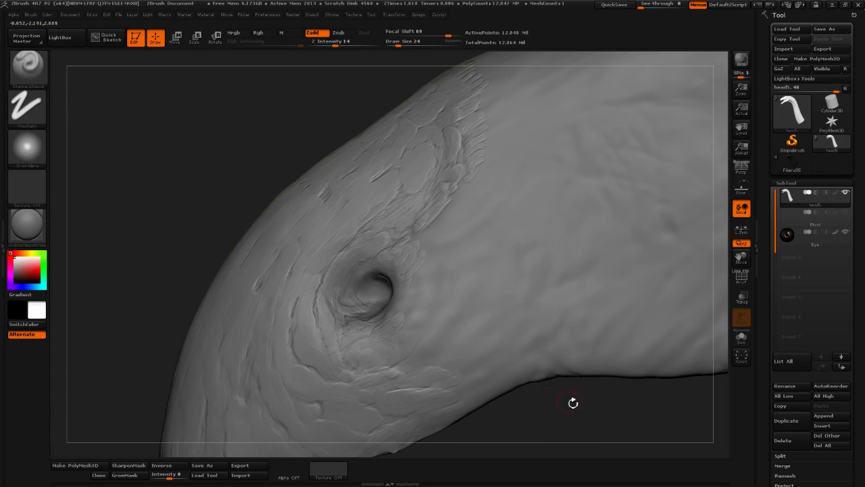
pyautogui.moveTo(573, 402); pyautogui.dragTo(409, 315)
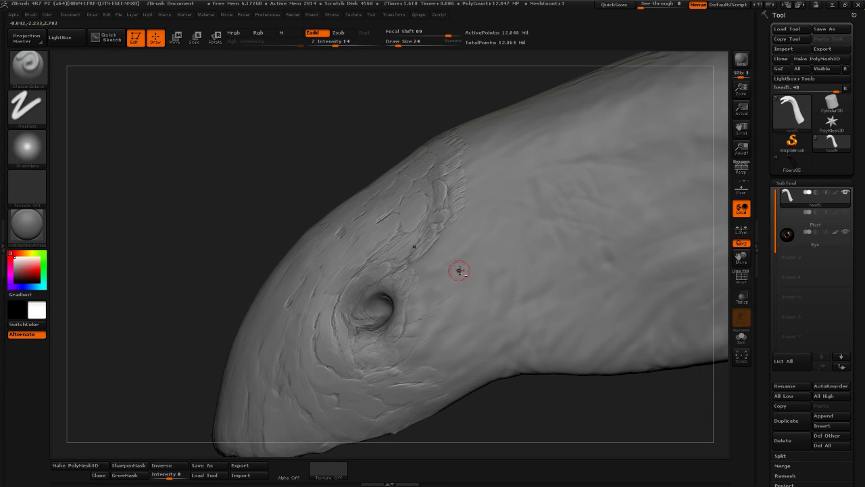
pyautogui.moveTo(421, 280); pyautogui.dragTo(468, 259)
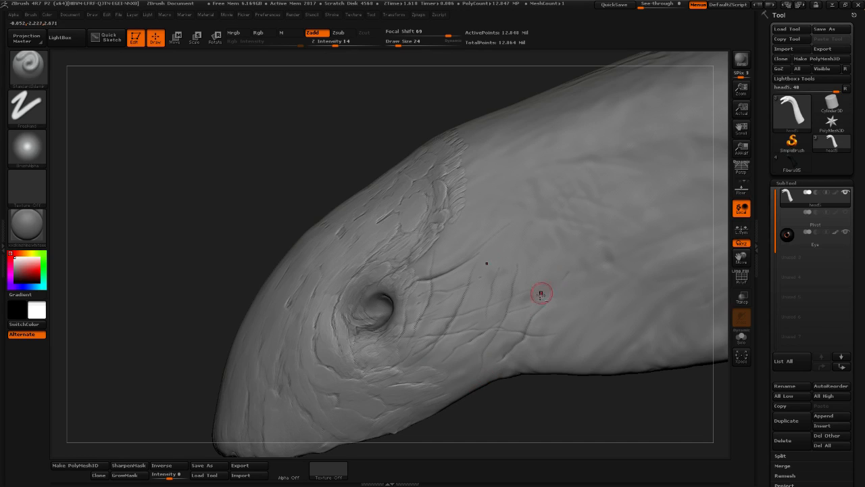
pyautogui.moveTo(546, 365); pyautogui.dragTo(514, 369)
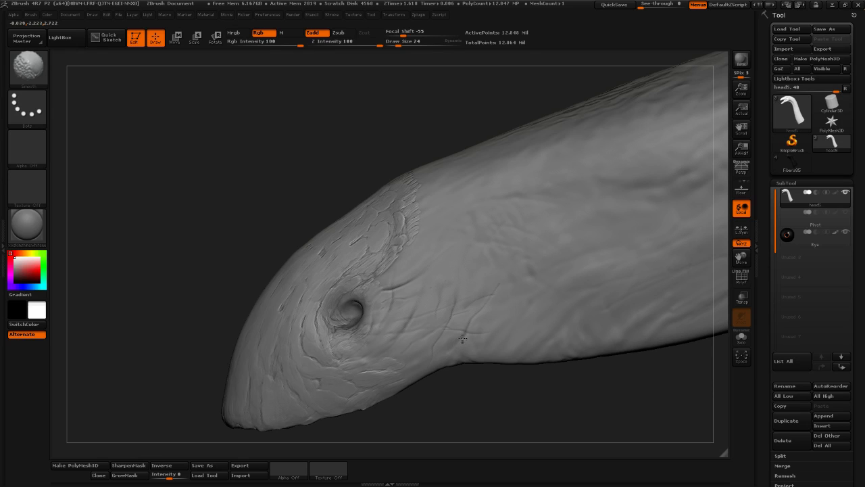
# Sculpt a long curved crease from above the nostril back along the side of the snout
pyautogui.moveTo(580, 392); pyautogui.dragTo(468, 389)
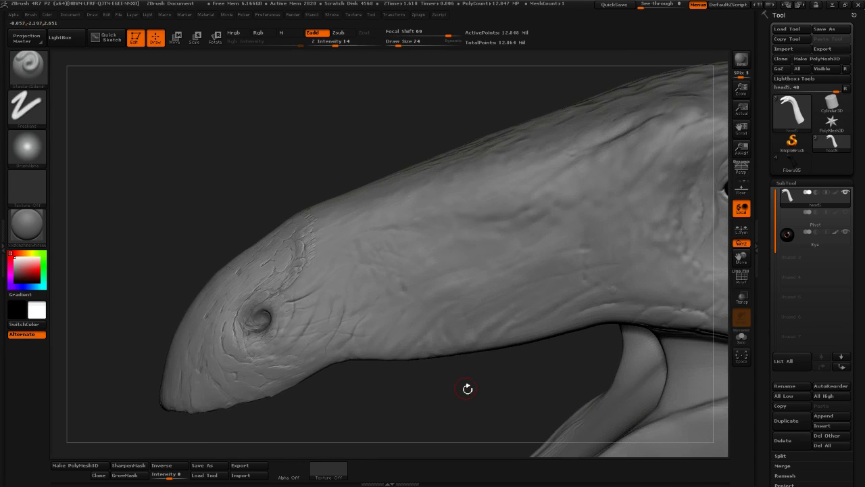
pyautogui.keyDown('alt'); pyautogui.moveTo(346, 134); pyautogui.dragTo(416, 241); pyautogui.keyUp('alt')
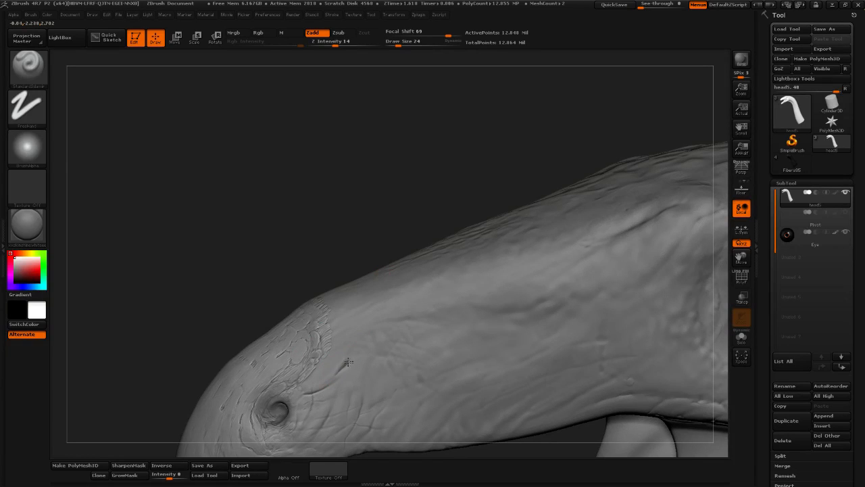
pyautogui.moveTo(397, 318); pyautogui.dragTo(496, 307)
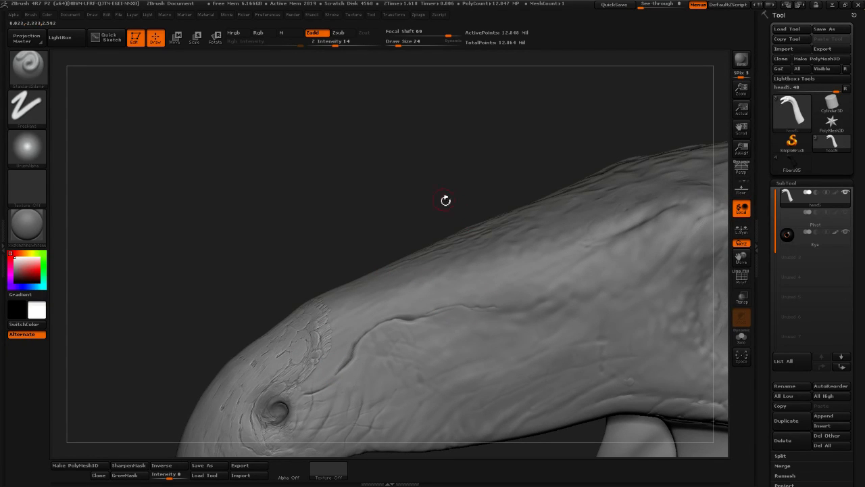
pyautogui.moveTo(446, 199)
pyautogui.mouseDown()
pyautogui.moveTo(378, 198)
pyautogui.moveTo(421, 199)
pyautogui.mouseUp()
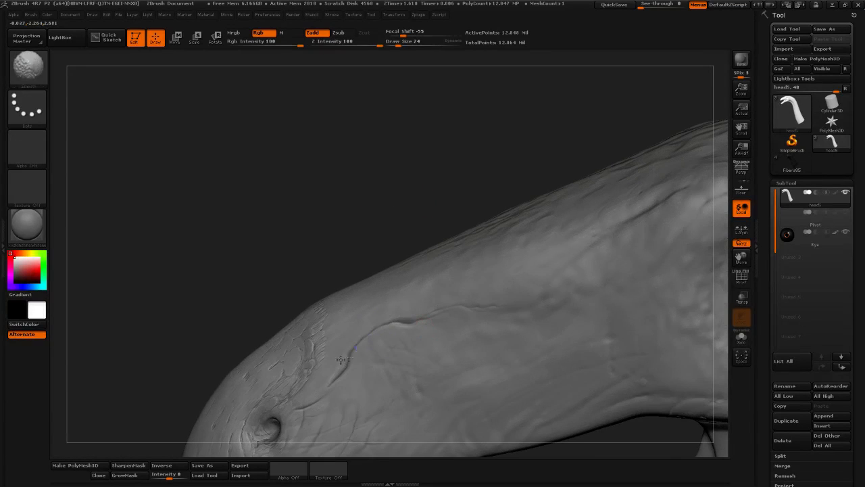
# Increase the Draw Size to 45 and smooth the long snout crease into the surrounding skin
pyautogui.press('shift')
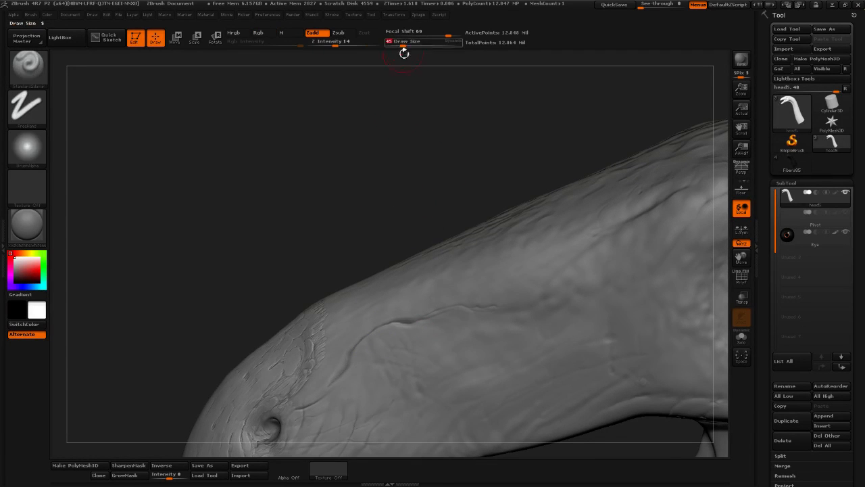
pyautogui.press('shift')
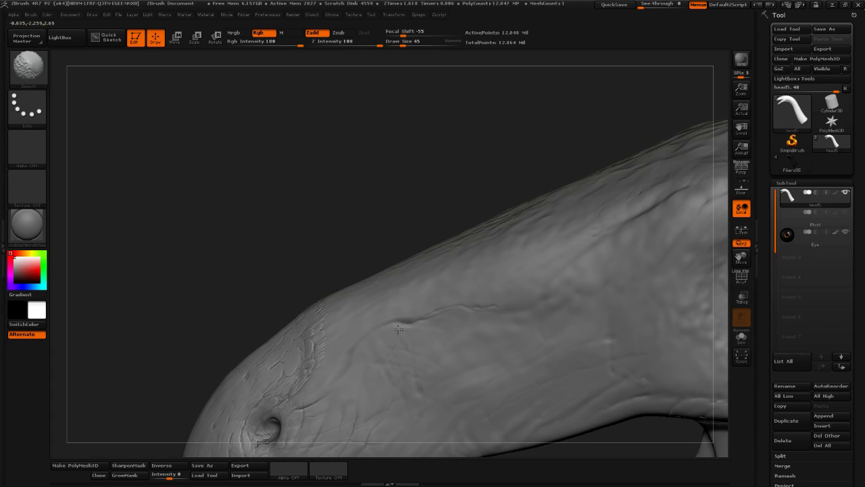
pyautogui.press('shift')
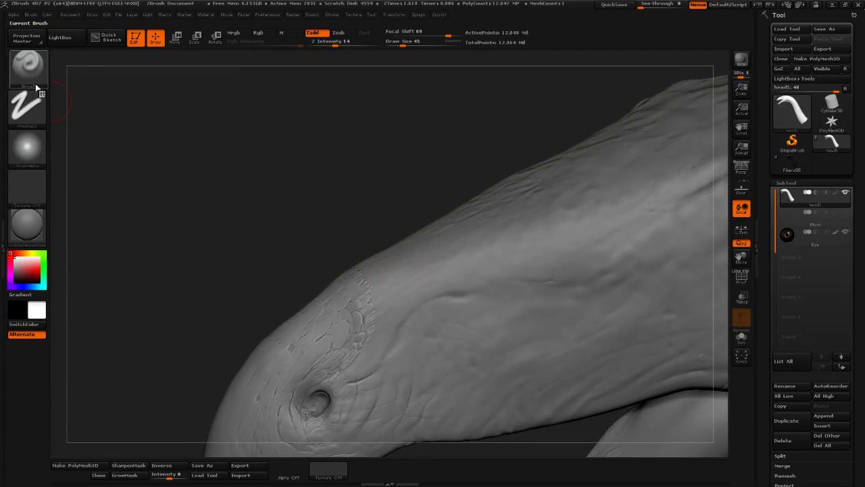
# Set the Draw Size to 32 and resculpt the crease from behind the nostril toward the eye, branching at its rear end
pyautogui.click(27, 64)
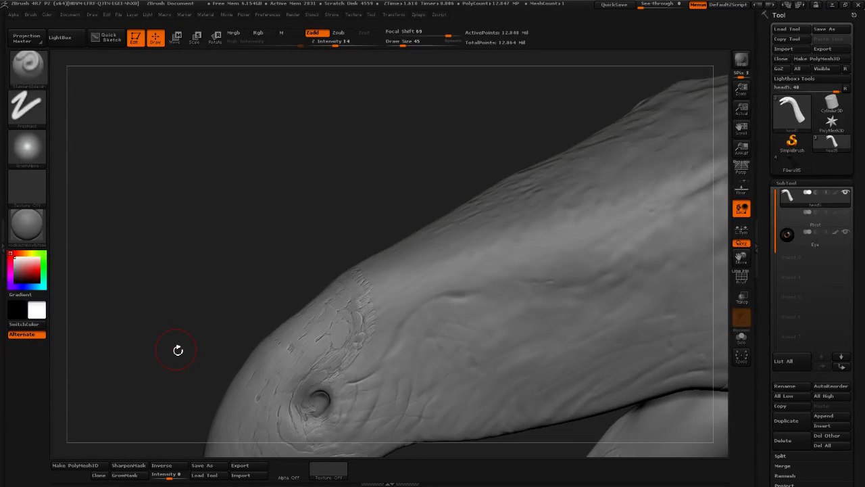
pyautogui.moveTo(288, 240); pyautogui.dragTo(318, 277)
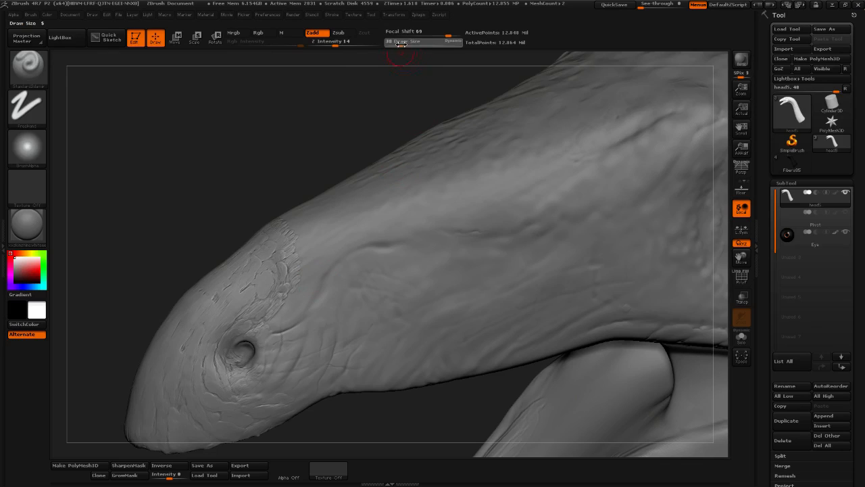
pyautogui.keyDown('alt'); pyautogui.moveTo(340, 104); pyautogui.dragTo(296, 160); pyautogui.keyUp('alt')
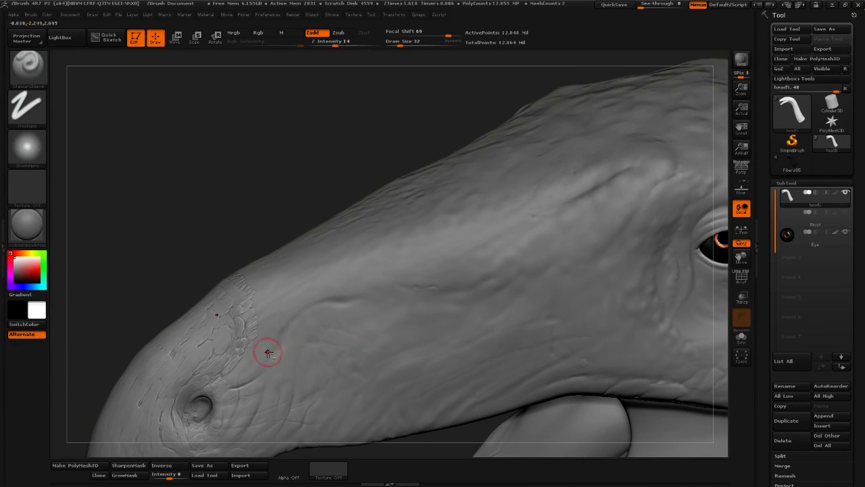
pyautogui.moveTo(290, 224); pyautogui.dragTo(277, 296)
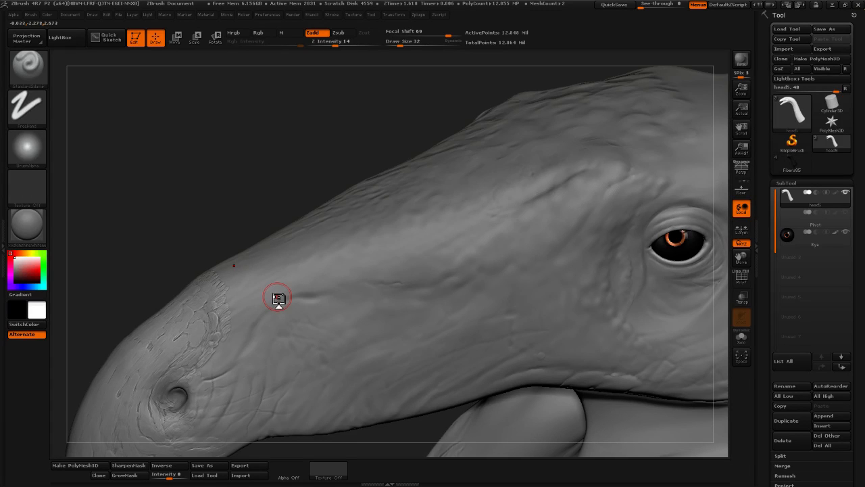
pyautogui.moveTo(238, 208); pyautogui.dragTo(272, 242)
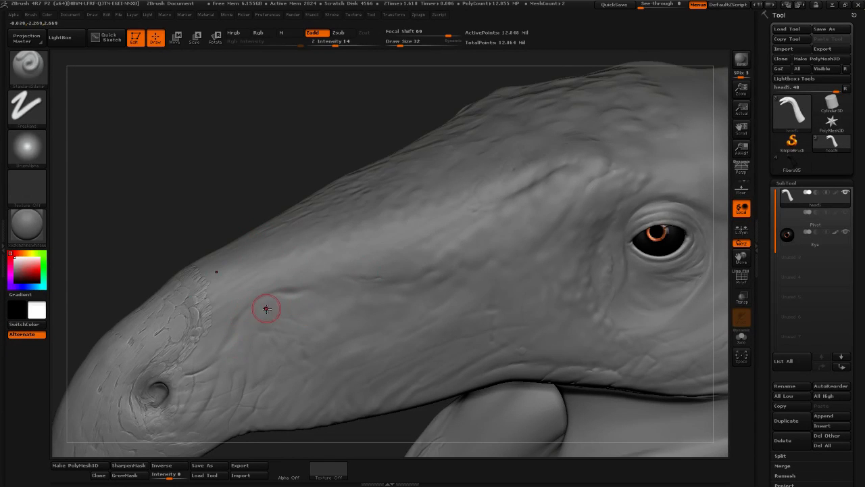
pyautogui.moveTo(244, 205); pyautogui.dragTo(224, 202)
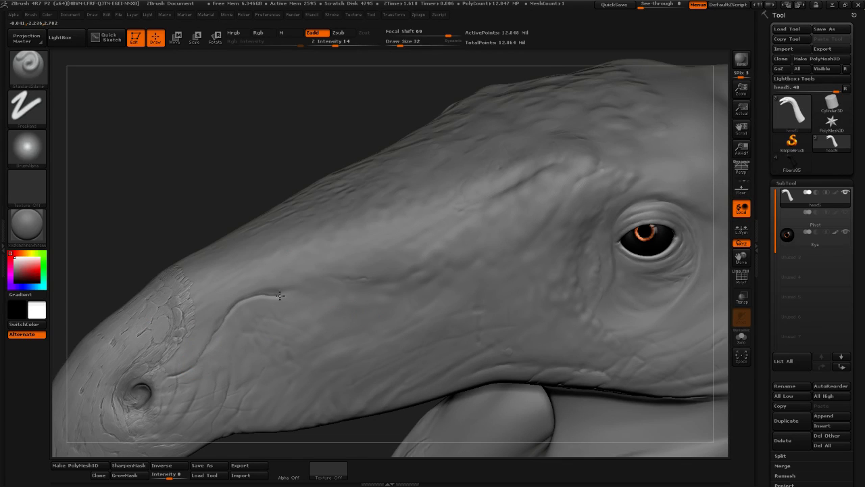
pyautogui.moveTo(285, 179); pyautogui.dragTo(317, 296)
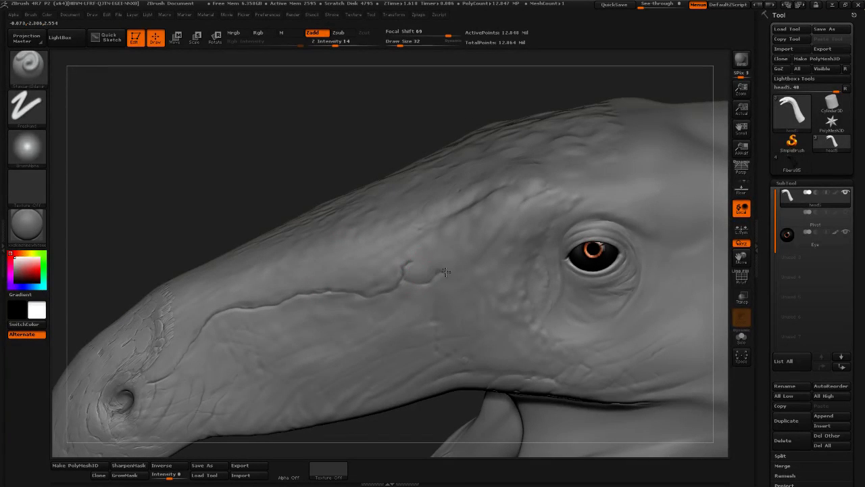
# Extend the jagged crease from the middle of the snout up over the brow and down in front of the eye
pyautogui.moveTo(555, 187); pyautogui.dragTo(571, 203)
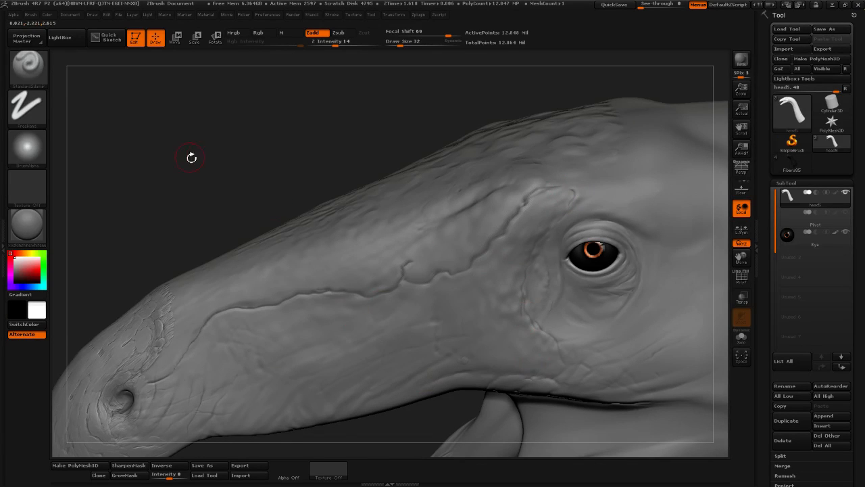
pyautogui.moveTo(191, 158); pyautogui.dragTo(260, 154)
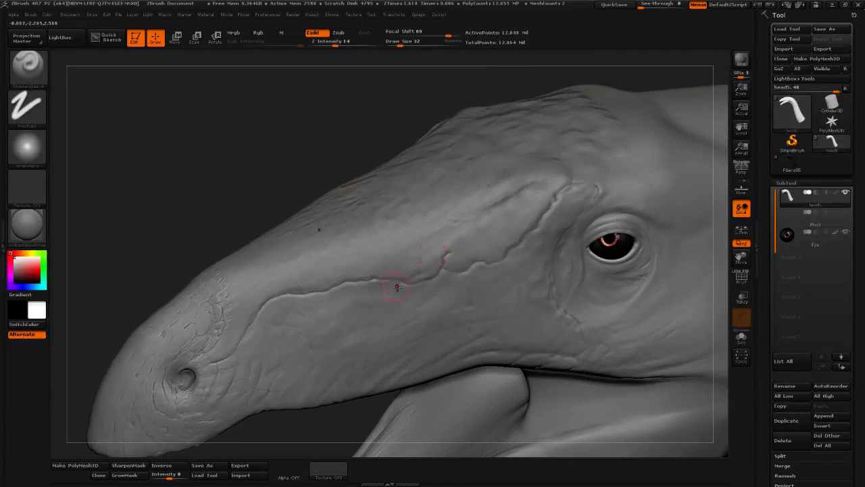
pyautogui.keyDown('alt'); pyautogui.moveTo(289, 220); pyautogui.dragTo(219, 177); pyautogui.keyUp('alt')
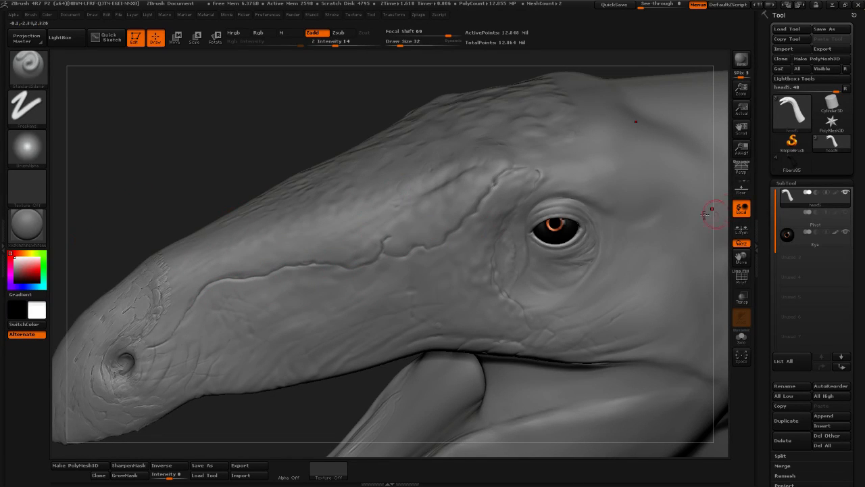
# Switch to the Standard brush and set it to colour only, with Rgb on, Zadd off and Draw Size 39
pyautogui.click(28, 64)
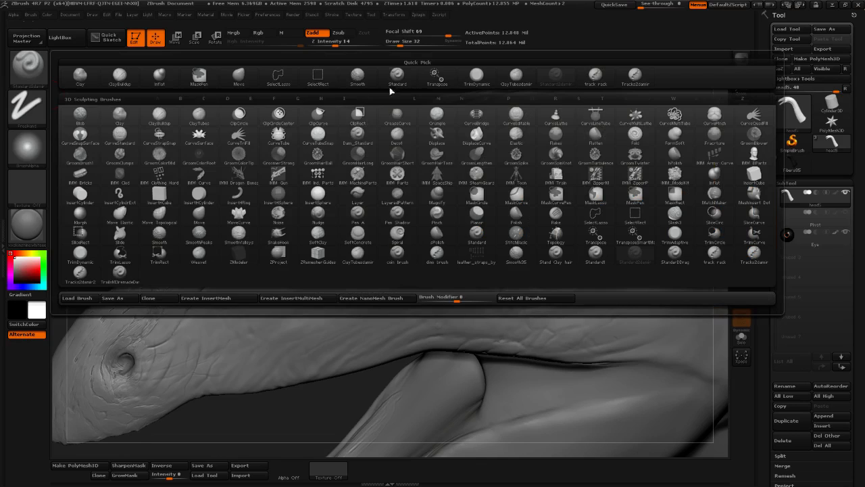
pyautogui.click(354, 82)
pyautogui.click(258, 33)
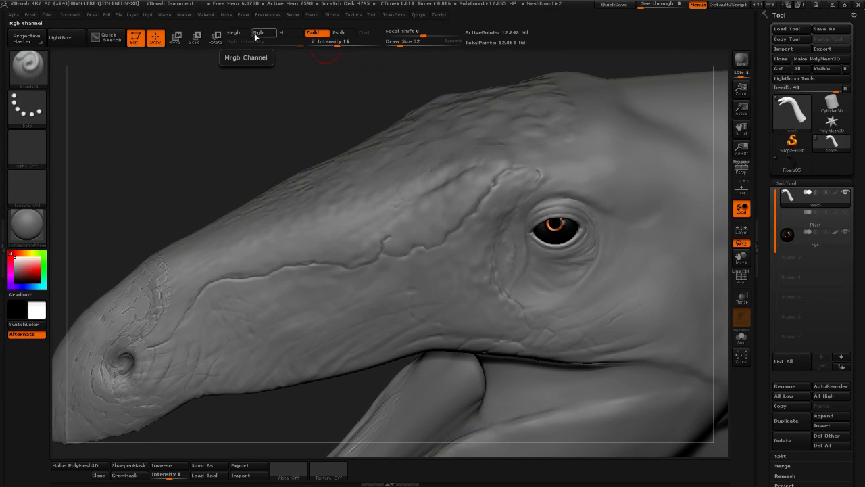
pyautogui.moveTo(313, 41); pyautogui.dragTo(310, 40)
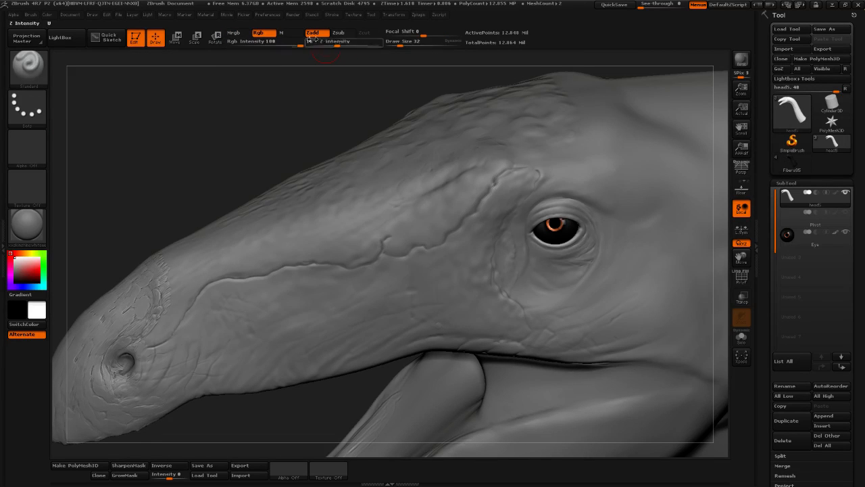
pyautogui.click(402, 42)
pyautogui.moveTo(402, 44); pyautogui.dragTo(404, 45)
pyautogui.keyDown('alt'); pyautogui.moveTo(264, 176); pyautogui.dragTo(290, 170); pyautogui.keyUp('alt')
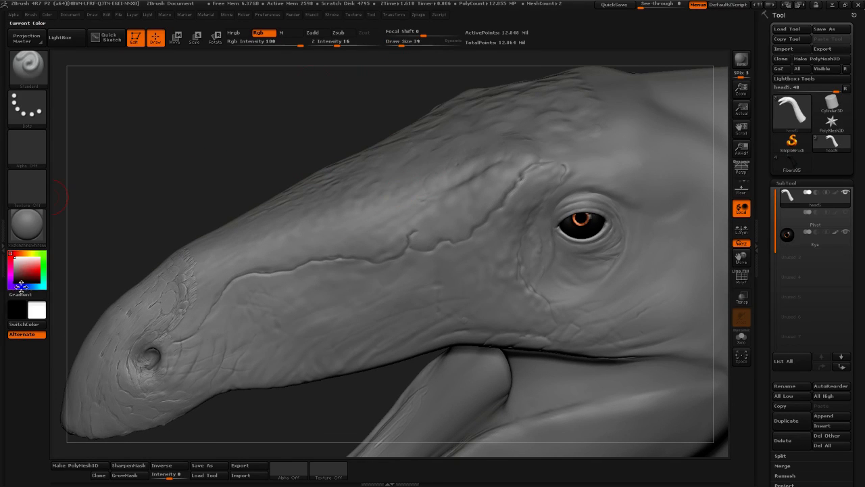
# Choose a pale blue colour and fill the whole head with it
pyautogui.moveTo(18, 285); pyautogui.dragTo(38, 260)
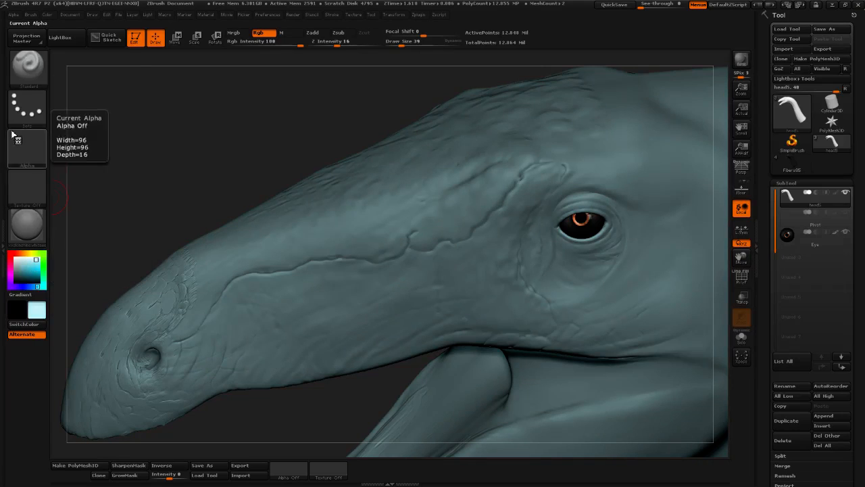
pyautogui.click(34, 15)
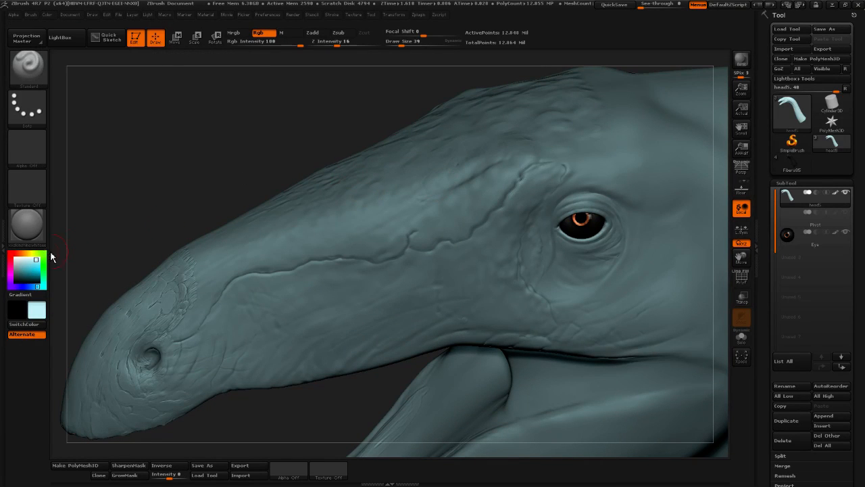
# Choose a red color and paint the ridge of the snout and forehead above the creased line
pyautogui.click(20, 254)
pyautogui.moveTo(38, 259); pyautogui.dragTo(36, 269)
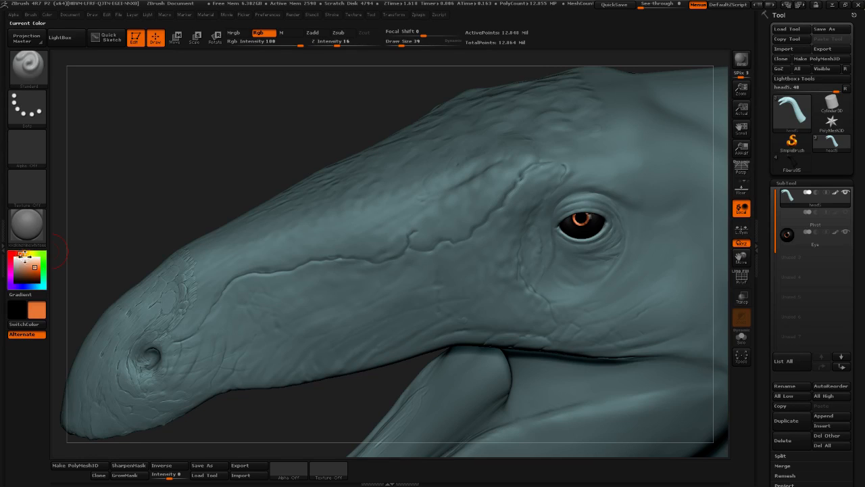
pyautogui.click(17, 254)
pyautogui.click(31, 272)
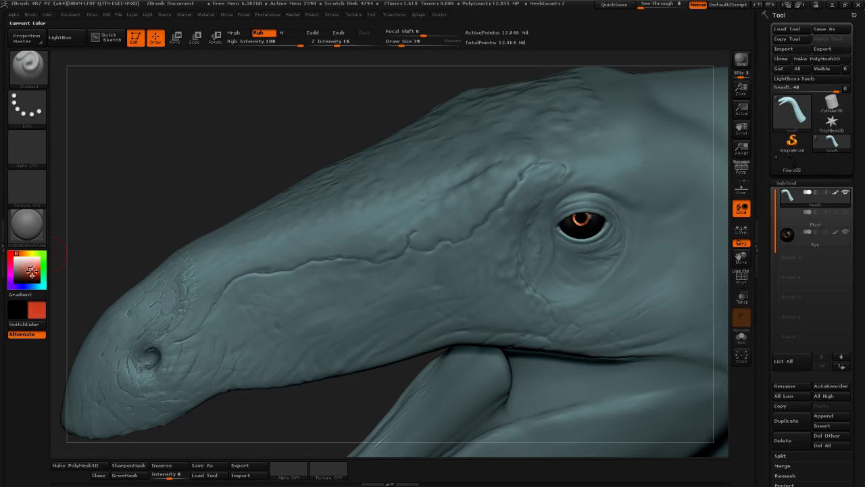
pyautogui.moveTo(264, 253)
pyautogui.mouseDown()
pyautogui.moveTo(380, 244)
pyautogui.moveTo(392, 232)
pyautogui.moveTo(328, 215)
pyautogui.moveTo(270, 233)
pyautogui.moveTo(240, 262)
pyautogui.moveTo(274, 257)
pyautogui.moveTo(203, 289)
pyautogui.moveTo(170, 338)
pyautogui.mouseUp()
pyautogui.moveTo(192, 197)
pyautogui.mouseDown()
pyautogui.moveTo(221, 276)
pyautogui.moveTo(177, 242)
pyautogui.moveTo(182, 254)
pyautogui.moveTo(228, 240)
pyautogui.moveTo(317, 177)
pyautogui.moveTo(365, 169)
pyautogui.moveTo(311, 196)
pyautogui.moveTo(399, 196)
pyautogui.moveTo(426, 216)
pyautogui.moveTo(424, 181)
pyautogui.mouseUp()
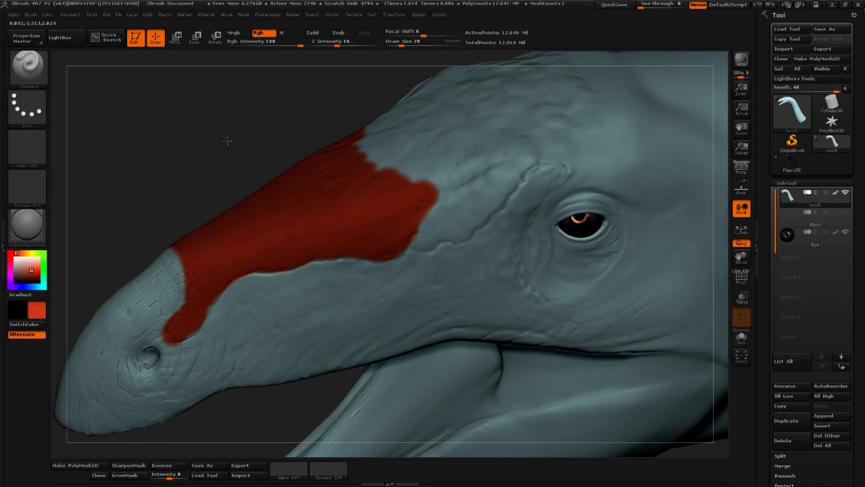
pyautogui.keyDown('alt'); pyautogui.moveTo(227, 140); pyautogui.dragTo(173, 181); pyautogui.keyUp('alt')
pyautogui.moveTo(372, 248)
pyautogui.mouseDown()
pyautogui.moveTo(370, 279)
pyautogui.moveTo(405, 253)
pyautogui.moveTo(402, 269)
pyautogui.moveTo(450, 223)
pyautogui.moveTo(413, 220)
pyautogui.moveTo(386, 203)
pyautogui.moveTo(430, 213)
pyautogui.moveTo(531, 181)
pyautogui.moveTo(553, 191)
pyautogui.moveTo(406, 138)
pyautogui.moveTo(521, 147)
pyautogui.moveTo(433, 154)
pyautogui.moveTo(327, 199)
pyautogui.moveTo(382, 210)
pyautogui.mouseUp()
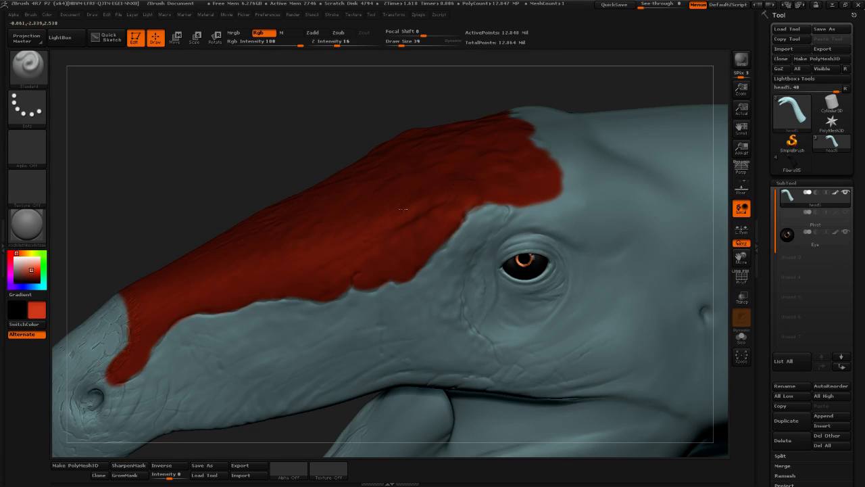
# Choose a golden yellow and paint the tip of the snout in front of and around the nostril
pyautogui.keyDown('alt'); pyautogui.moveTo(161, 202); pyautogui.dragTo(303, 109); pyautogui.keyUp('alt')
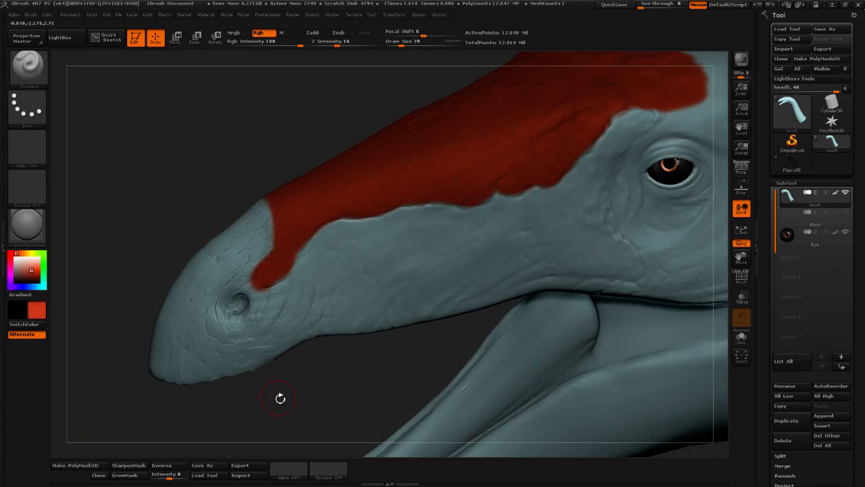
pyautogui.keyDown('alt'); pyautogui.moveTo(279, 398); pyautogui.dragTo(310, 364); pyautogui.keyUp('alt')
pyautogui.click(27, 254)
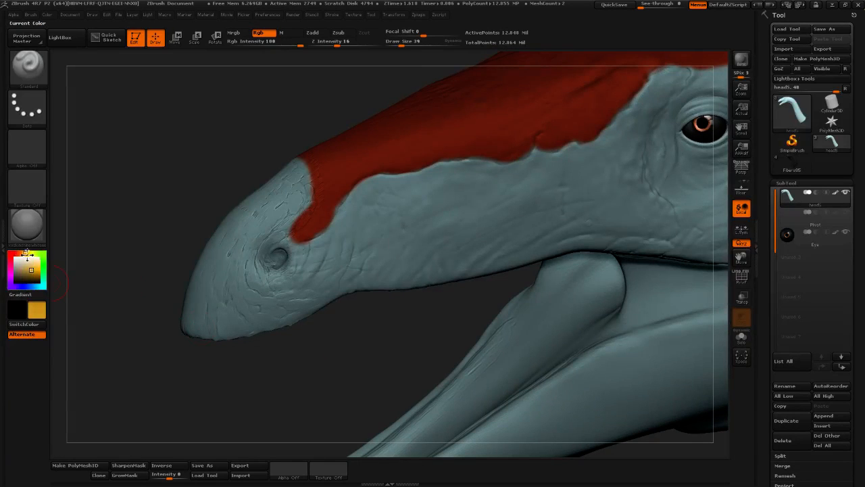
pyautogui.click(28, 253)
pyautogui.moveTo(219, 277)
pyautogui.mouseDown()
pyautogui.moveTo(202, 292)
pyautogui.moveTo(297, 196)
pyautogui.moveTo(308, 178)
pyautogui.moveTo(289, 168)
pyautogui.moveTo(198, 280)
pyautogui.moveTo(196, 326)
pyautogui.moveTo(247, 298)
pyautogui.moveTo(256, 326)
pyautogui.moveTo(307, 305)
pyautogui.moveTo(312, 297)
pyautogui.moveTo(250, 292)
pyautogui.moveTo(282, 234)
pyautogui.mouseUp()
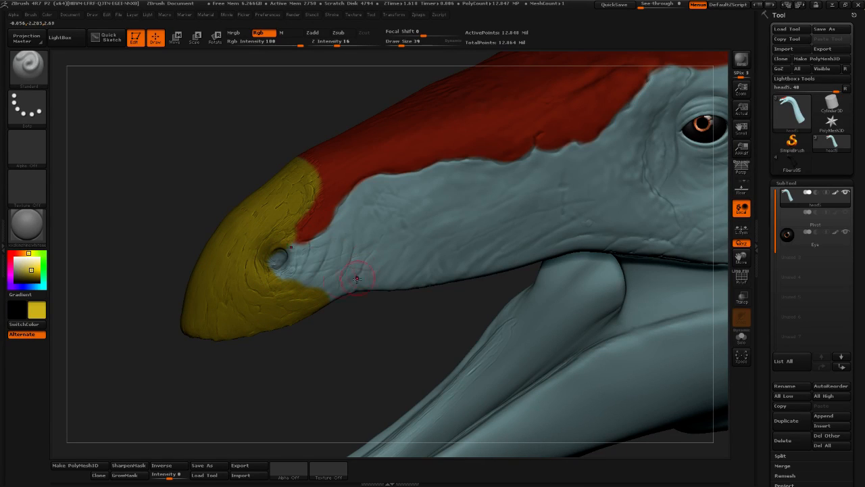
# Choose a green color and paint the side of the snout, the cheek and the area behind the eye
pyautogui.click(34, 287)
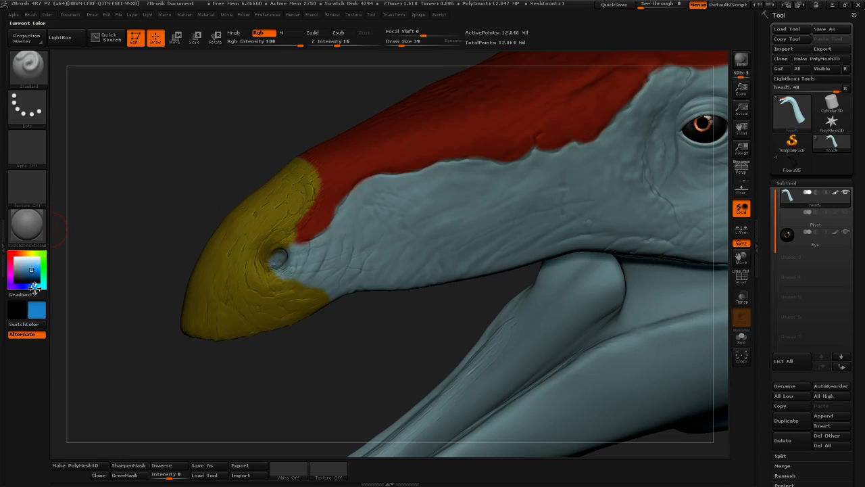
pyautogui.moveTo(35, 261); pyautogui.dragTo(41, 257)
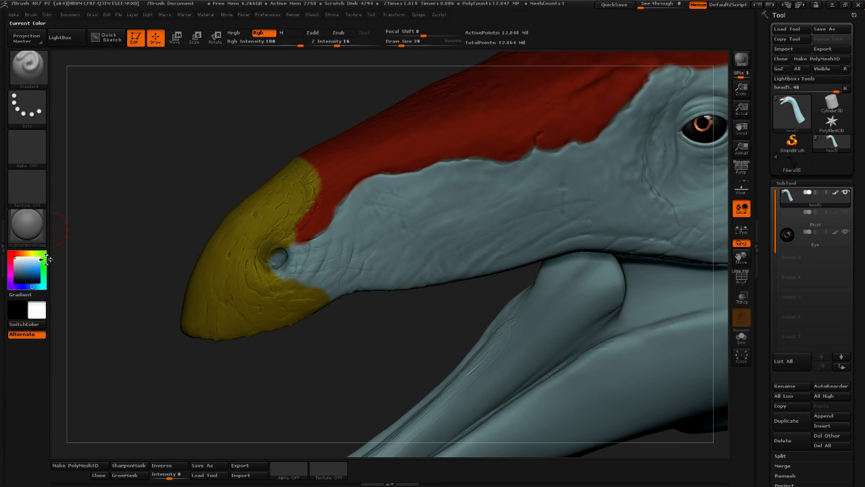
pyautogui.click(44, 258)
pyautogui.moveTo(318, 376)
pyautogui.mouseDown()
pyautogui.moveTo(242, 298)
pyautogui.moveTo(226, 301)
pyautogui.moveTo(314, 288)
pyautogui.moveTo(250, 285)
pyautogui.moveTo(320, 237)
pyautogui.moveTo(344, 232)
pyautogui.moveTo(389, 246)
pyautogui.moveTo(338, 287)
pyautogui.moveTo(372, 290)
pyautogui.moveTo(439, 259)
pyautogui.moveTo(433, 227)
pyautogui.moveTo(423, 222)
pyautogui.moveTo(476, 206)
pyautogui.moveTo(501, 172)
pyautogui.moveTo(471, 241)
pyautogui.moveTo(501, 271)
pyautogui.moveTo(494, 233)
pyautogui.moveTo(542, 284)
pyautogui.moveTo(530, 260)
pyautogui.moveTo(581, 252)
pyautogui.moveTo(598, 210)
pyautogui.moveTo(590, 183)
pyautogui.moveTo(518, 164)
pyautogui.moveTo(581, 145)
pyautogui.moveTo(567, 138)
pyautogui.moveTo(626, 169)
pyautogui.moveTo(609, 206)
pyautogui.moveTo(615, 250)
pyautogui.moveTo(605, 291)
pyautogui.moveTo(635, 305)
pyautogui.moveTo(638, 222)
pyautogui.mouseUp()
# Sample the red from the snout ridge and fill the bare skin around the eye with it
pyautogui.press('c')
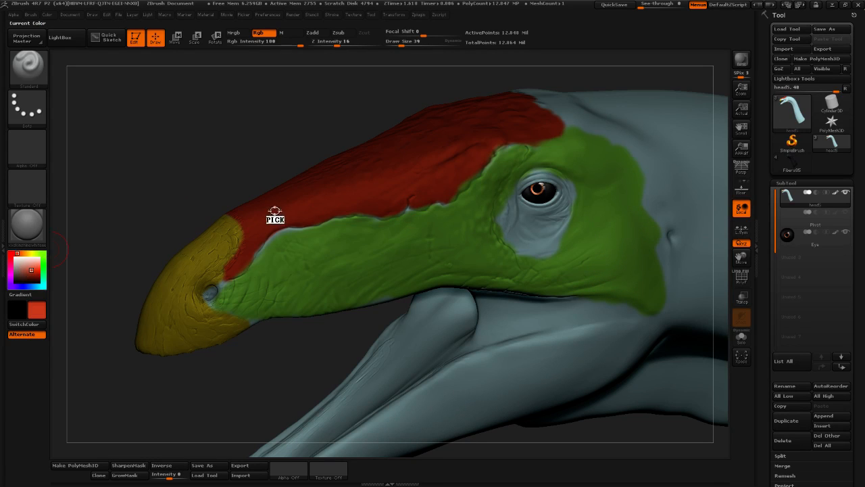
pyautogui.moveTo(531, 217)
pyautogui.mouseDown()
pyautogui.moveTo(520, 215)
pyautogui.moveTo(524, 177)
pyautogui.moveTo(568, 209)
pyautogui.moveTo(522, 243)
pyautogui.moveTo(543, 210)
pyautogui.mouseUp()
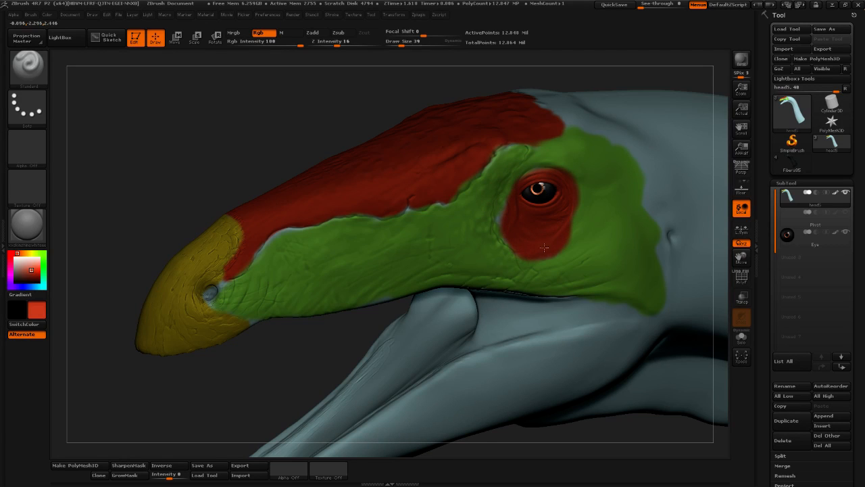
# Sample the green, set Rgb Intensity to 59 and draw size to 97, and blend green over the front edge of the red eye patch
pyautogui.moveTo(256, 135)
pyautogui.mouseDown()
pyautogui.moveTo(193, 189)
pyautogui.moveTo(259, 146)
pyautogui.moveTo(206, 171)
pyautogui.moveTo(354, 69)
pyautogui.moveTo(115, 247)
pyautogui.mouseUp()
pyautogui.press('s')
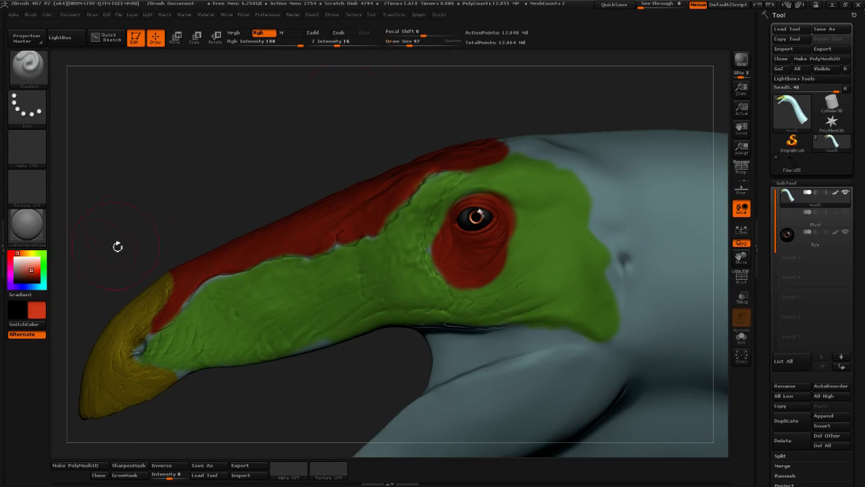
pyautogui.moveTo(32, 270); pyautogui.dragTo(286, 278)
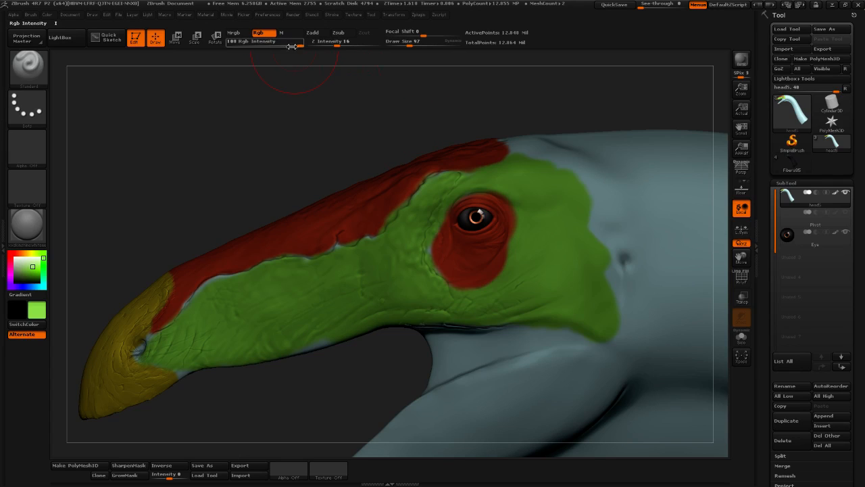
pyautogui.moveTo(293, 44); pyautogui.dragTo(287, 51)
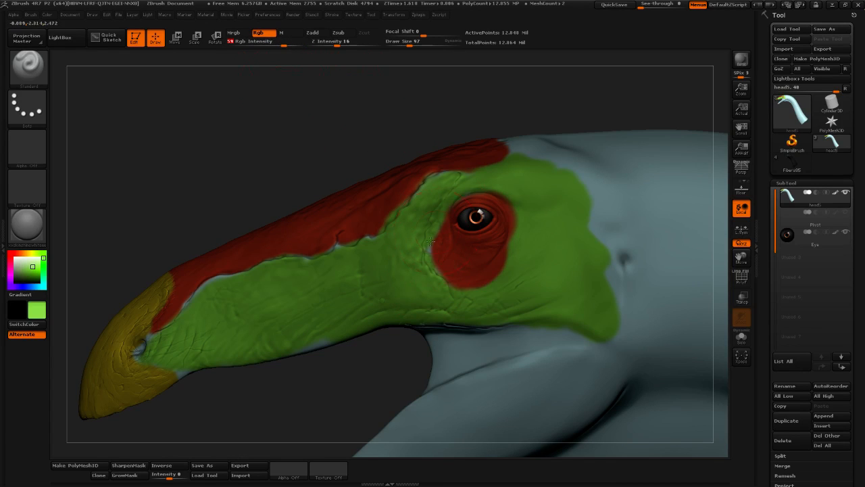
pyautogui.moveTo(431, 241); pyautogui.dragTo(434, 289)
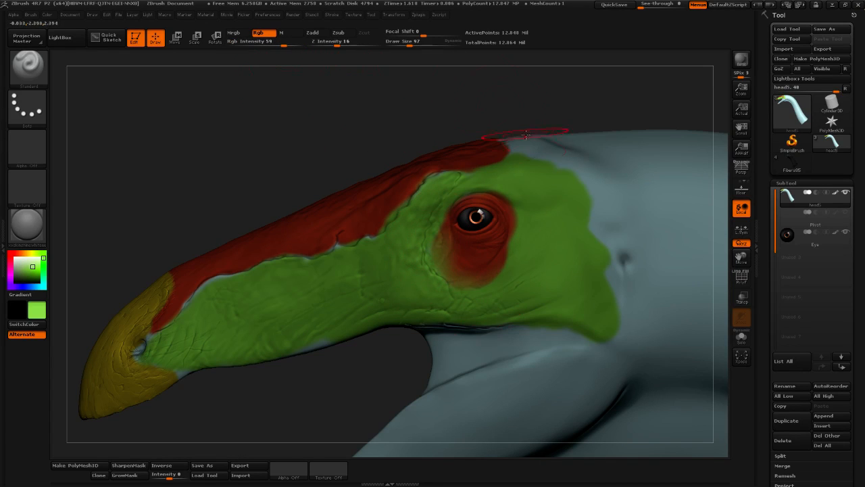
# Set the draw size to 126 and blend green further into the red patch below and beside the eye
pyautogui.moveTo(410, 45); pyautogui.dragTo(419, 47)
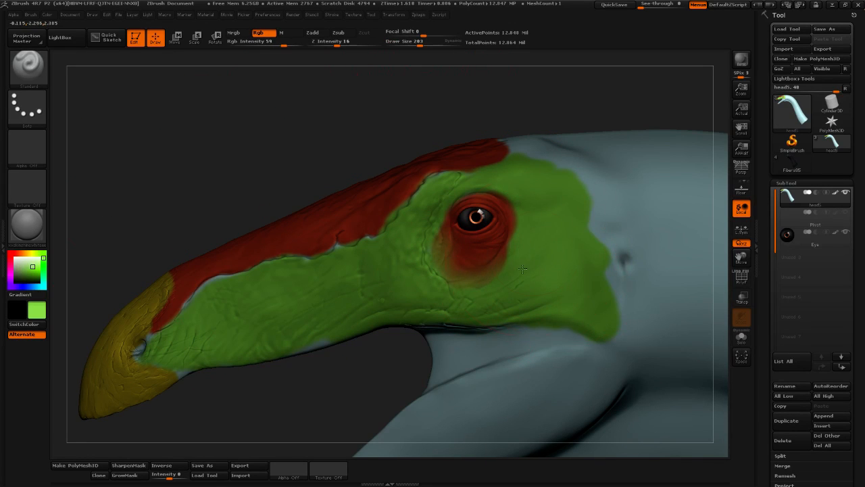
pyautogui.hotkey('ctrl', 'z')
pyautogui.click(413, 45)
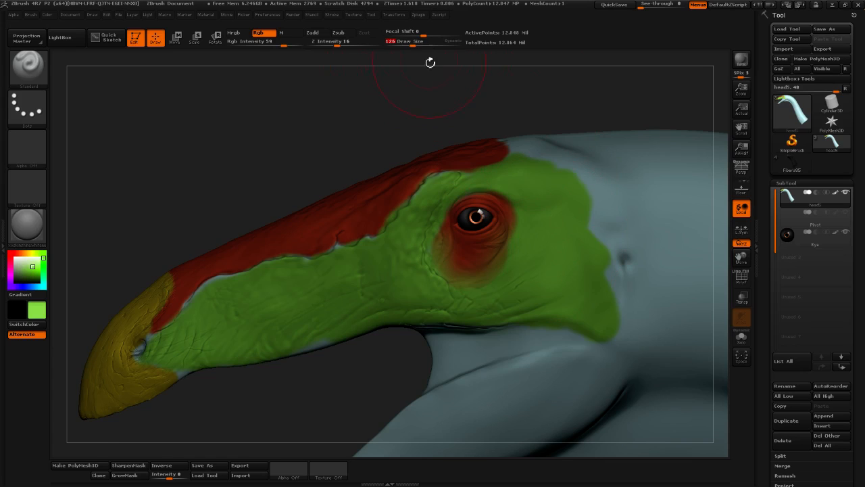
pyautogui.keyDown('alt'); pyautogui.moveTo(431, 63); pyautogui.dragTo(427, 112); pyautogui.keyUp('alt')
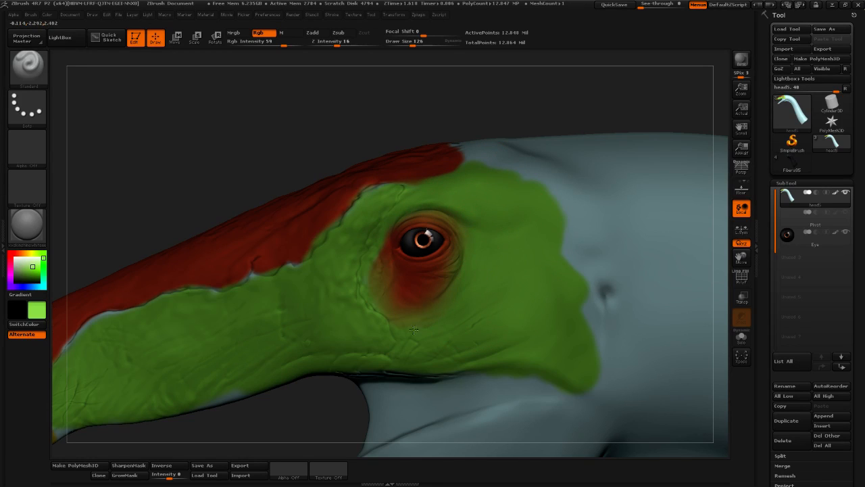
pyautogui.moveTo(450, 313); pyautogui.dragTo(374, 326)
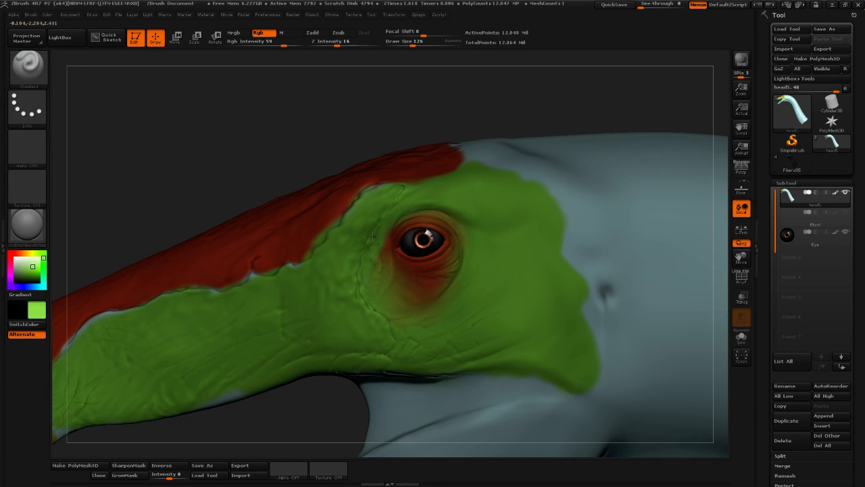
pyautogui.moveTo(372, 237); pyautogui.dragTo(373, 237)
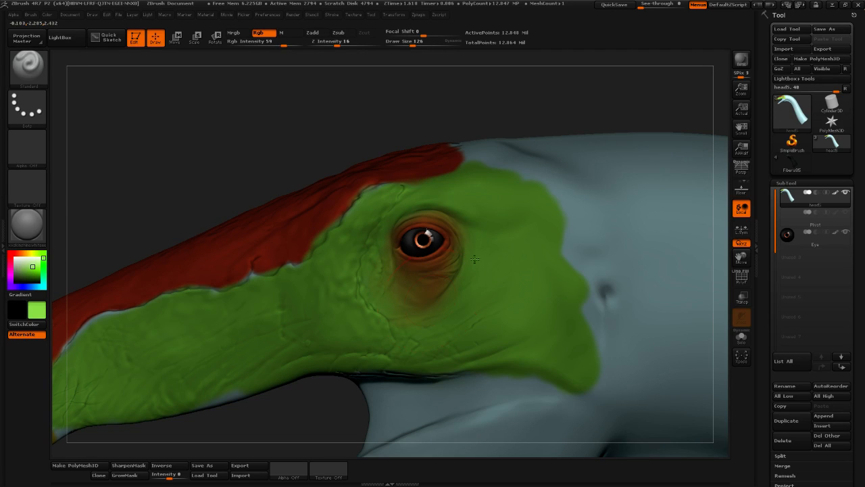
# Switch to the red and deepen the shading around the eye with a draw size of 75
pyautogui.keyDown('alt'); pyautogui.moveTo(259, 137); pyautogui.dragTo(365, 215); pyautogui.keyUp('alt')
pyautogui.moveTo(46, 259); pyautogui.dragTo(17, 254)
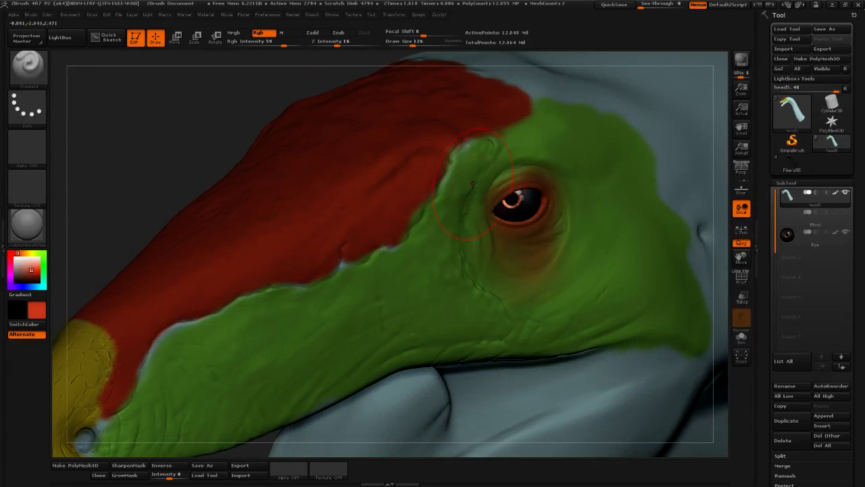
pyautogui.moveTo(413, 52); pyautogui.dragTo(407, 52)
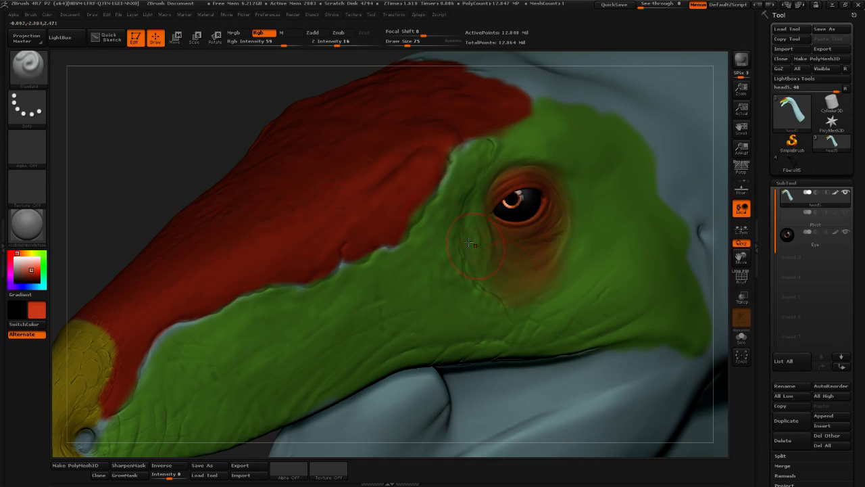
# Cover the bare gaps along the red-green border and lower snout edge, using red at draw size 24 and green at draw size 62
pyautogui.moveTo(107, 139)
pyautogui.keyDown('alt'); pyautogui.mouseDown()
pyautogui.moveTo(234, 160)
pyautogui.moveTo(271, 179)
pyautogui.mouseUp(); pyautogui.keyUp('alt')
pyautogui.moveTo(408, 45); pyautogui.dragTo(400, 47)
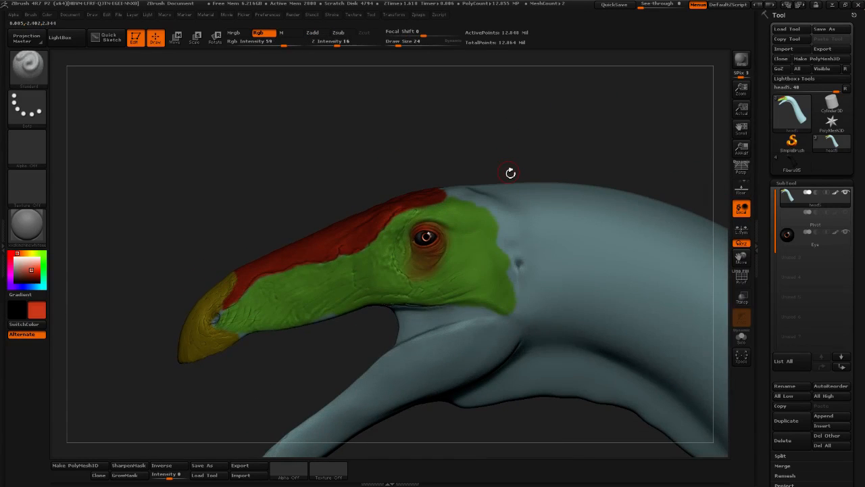
pyautogui.moveTo(510, 173); pyautogui.dragTo(313, 350)
pyautogui.moveTo(33, 271); pyautogui.dragTo(380, 257)
pyautogui.click(406, 43)
pyautogui.keyDown('alt'); pyautogui.moveTo(408, 328); pyautogui.dragTo(401, 333); pyautogui.keyUp('alt')
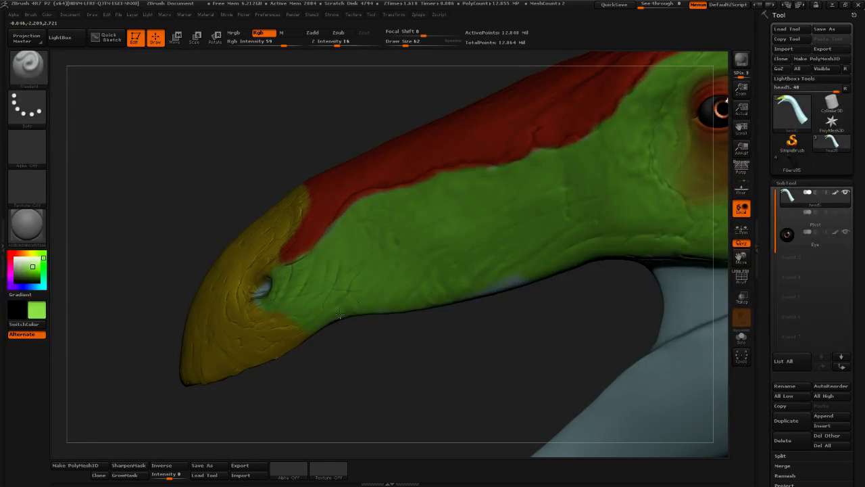
pyautogui.moveTo(477, 292); pyautogui.dragTo(374, 334)
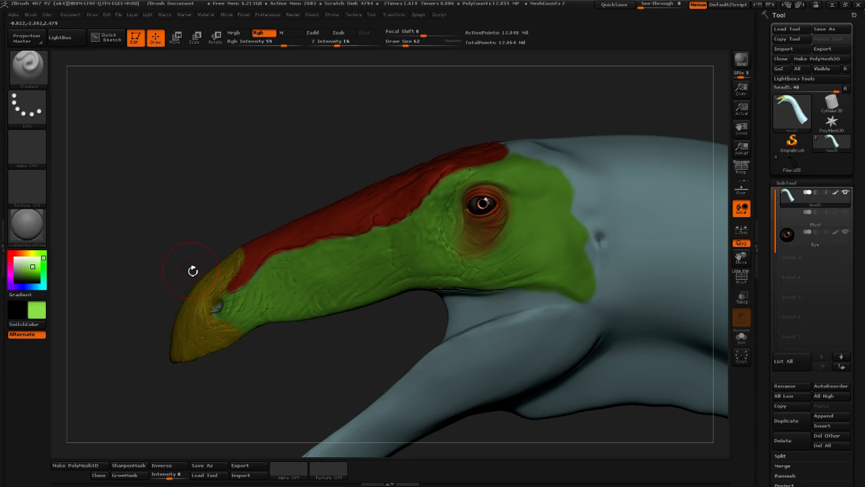
# Cover the bare nostril with green, then choose black and darken the nostril opening
pyautogui.moveTo(164, 244); pyautogui.dragTo(230, 236)
pyautogui.keyDown('alt'); pyautogui.moveTo(259, 269); pyautogui.dragTo(364, 394); pyautogui.keyUp('alt')
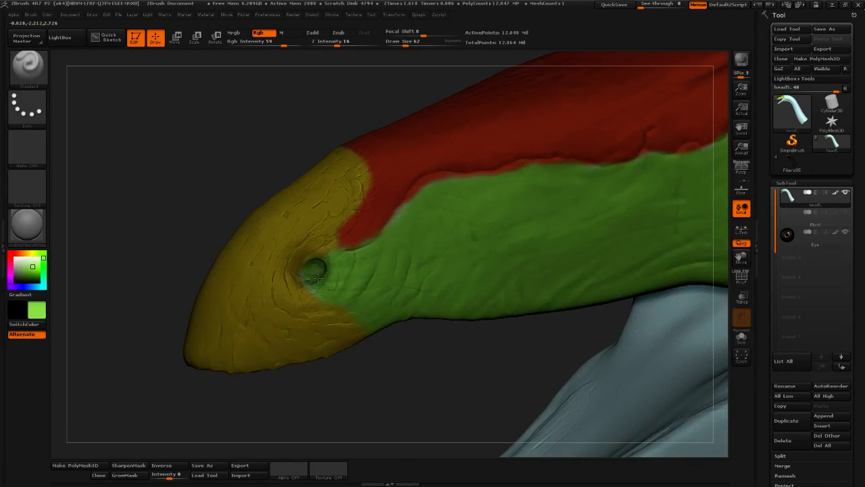
pyautogui.moveTo(25, 274); pyautogui.dragTo(9, 284)
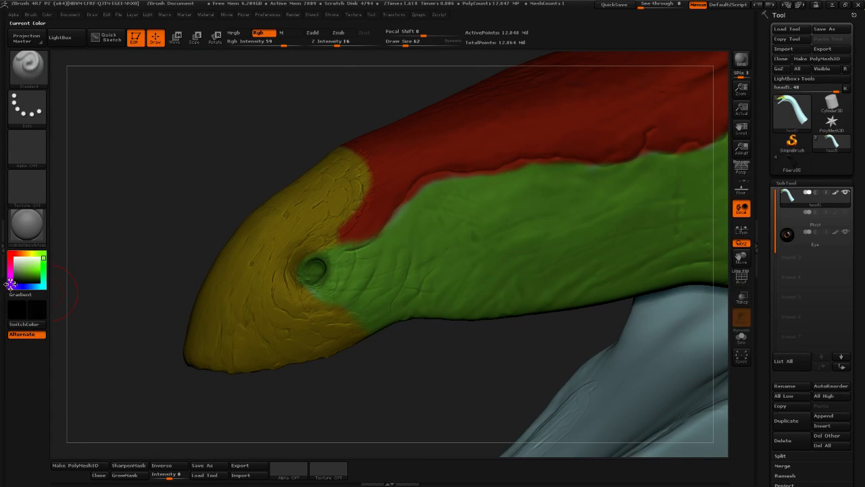
pyautogui.moveTo(291, 417); pyautogui.dragTo(267, 414)
pyautogui.click(315, 269)
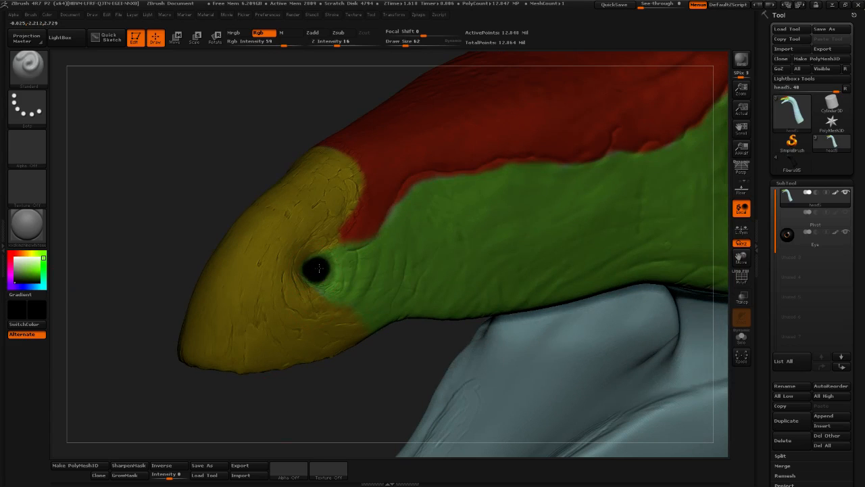
# Set the draw size to 89 and paint soft black shading around and below the nostril
pyautogui.press('[')
pyautogui.moveTo(282, 125)
pyautogui.keyDown('alt'); pyautogui.mouseDown()
pyautogui.moveTo(255, 367)
pyautogui.moveTo(284, 399)
pyautogui.mouseUp(); pyautogui.keyUp('alt')
pyautogui.click(410, 44)
pyautogui.keyDown('alt'); pyautogui.moveTo(209, 186); pyautogui.dragTo(227, 233); pyautogui.keyUp('alt')
pyautogui.moveTo(330, 278)
pyautogui.mouseDown()
pyautogui.moveTo(320, 277)
pyautogui.moveTo(310, 297)
pyautogui.moveTo(317, 277)
pyautogui.moveTo(371, 308)
pyautogui.mouseUp()
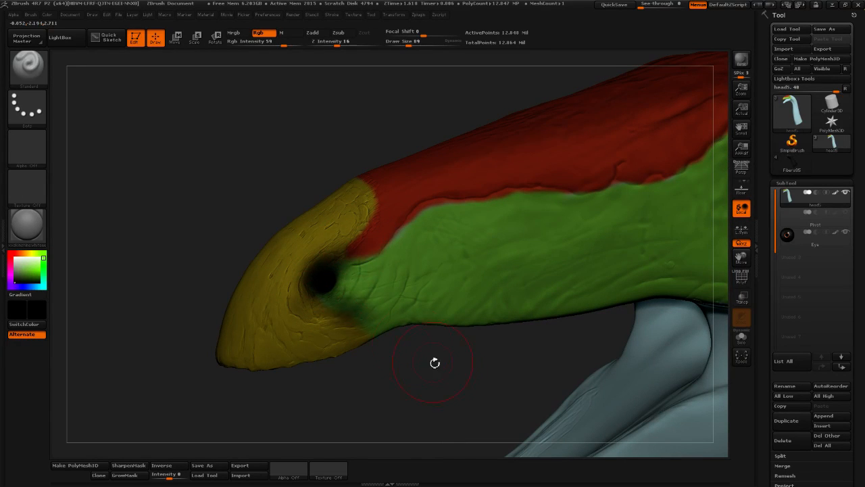
pyautogui.moveTo(434, 363); pyautogui.dragTo(325, 309)
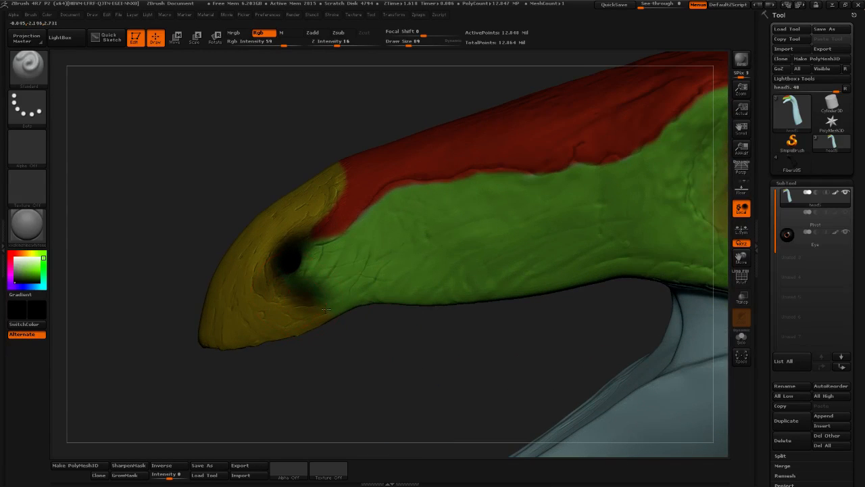
# Paint yellow over the dark shading below the nostril, and blend green from the cheek into the lower snout tip
pyautogui.moveTo(28, 274); pyautogui.dragTo(280, 305)
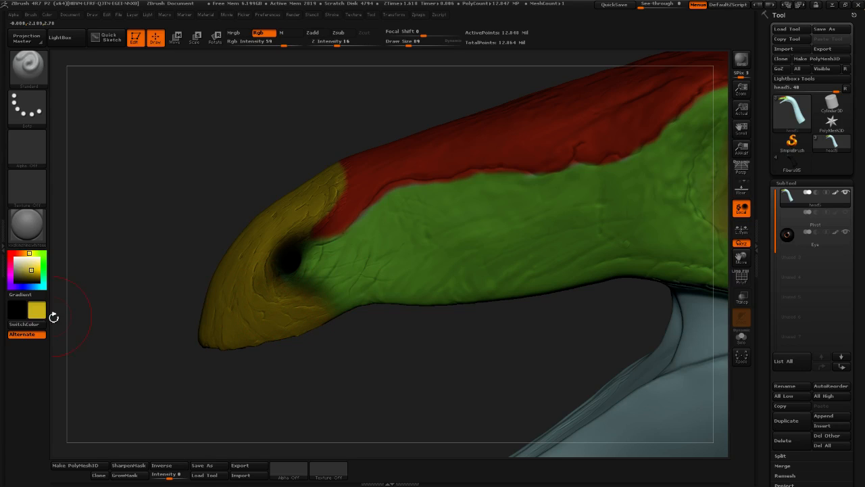
pyautogui.moveTo(36, 310)
pyautogui.mouseDown()
pyautogui.moveTo(228, 305)
pyautogui.moveTo(326, 289)
pyautogui.moveTo(298, 297)
pyautogui.mouseUp()
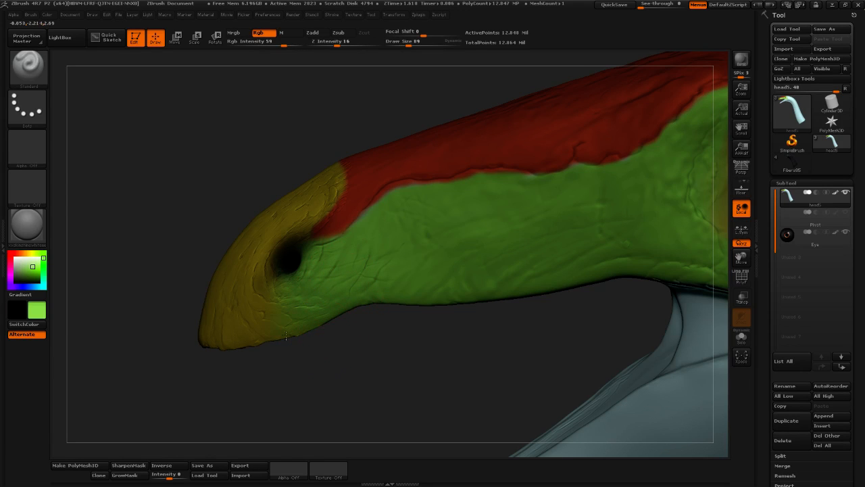
# Reduce the draw size and paint green along the red-green border above the snout to clean up its edge
pyautogui.moveTo(336, 372)
pyautogui.mouseDown()
pyautogui.moveTo(334, 389)
pyautogui.moveTo(331, 372)
pyautogui.mouseUp()
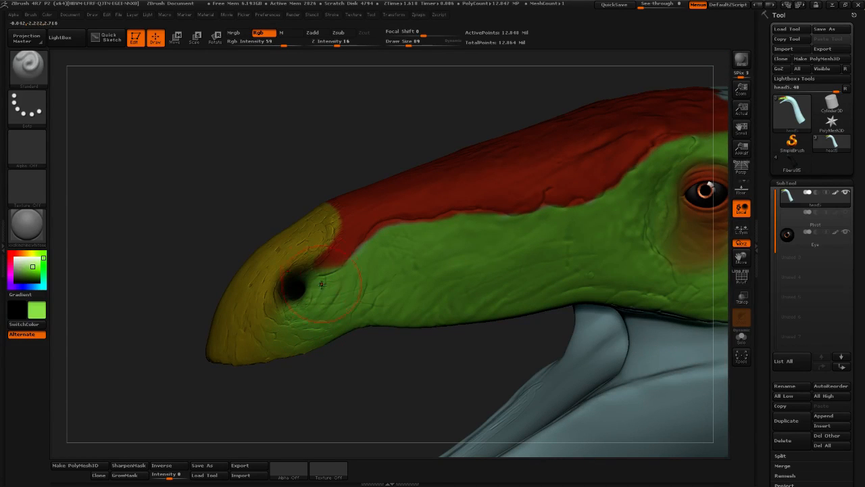
pyautogui.moveTo(433, 355); pyautogui.dragTo(473, 433)
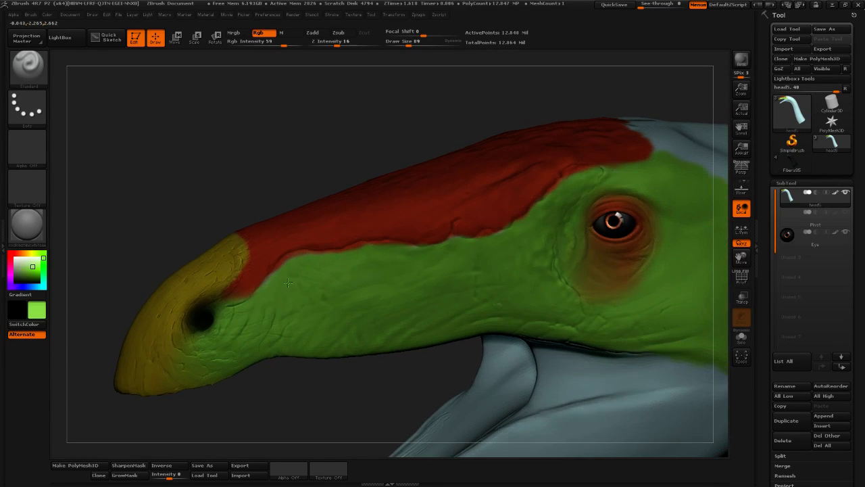
pyautogui.moveTo(410, 42); pyautogui.dragTo(400, 42)
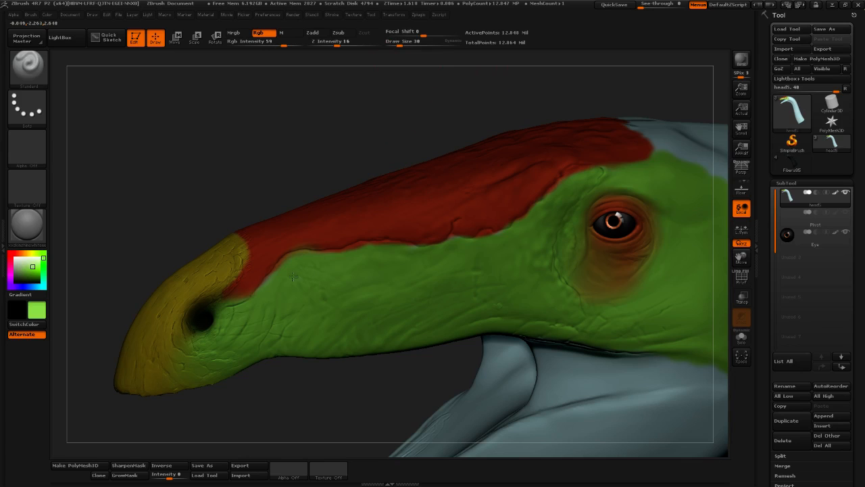
pyautogui.moveTo(308, 261)
pyautogui.mouseDown()
pyautogui.moveTo(379, 244)
pyautogui.moveTo(401, 252)
pyautogui.mouseUp()
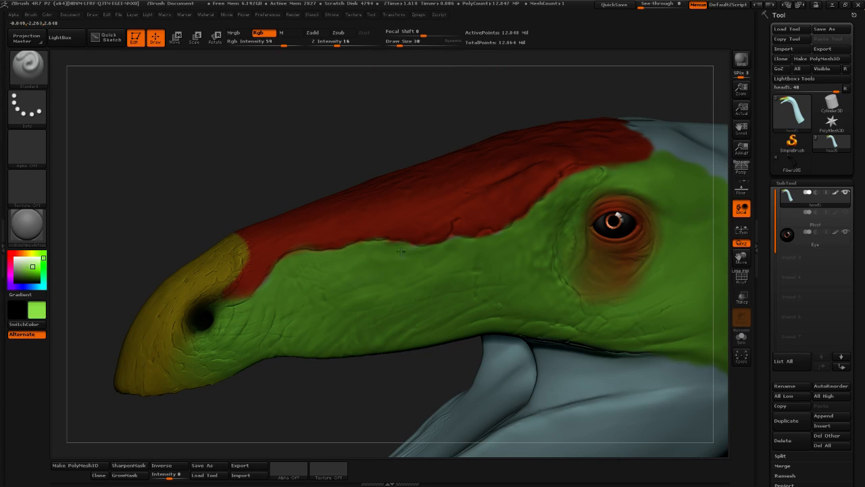
# Examine the painted head from the side, the front and three-quarter views
pyautogui.keyDown('alt'); pyautogui.moveTo(382, 386); pyautogui.dragTo(273, 368); pyautogui.keyUp('alt')
pyautogui.click(401, 43)
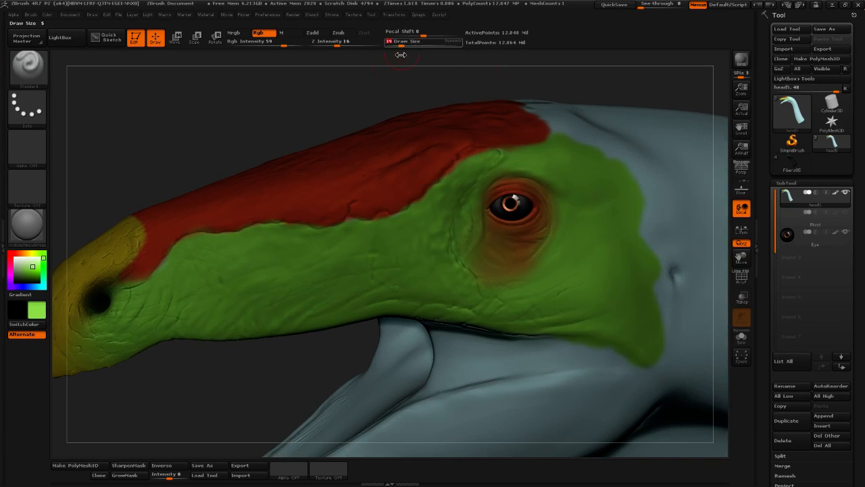
pyautogui.keyDown('alt'); pyautogui.moveTo(222, 400); pyautogui.dragTo(251, 265); pyautogui.keyUp('alt')
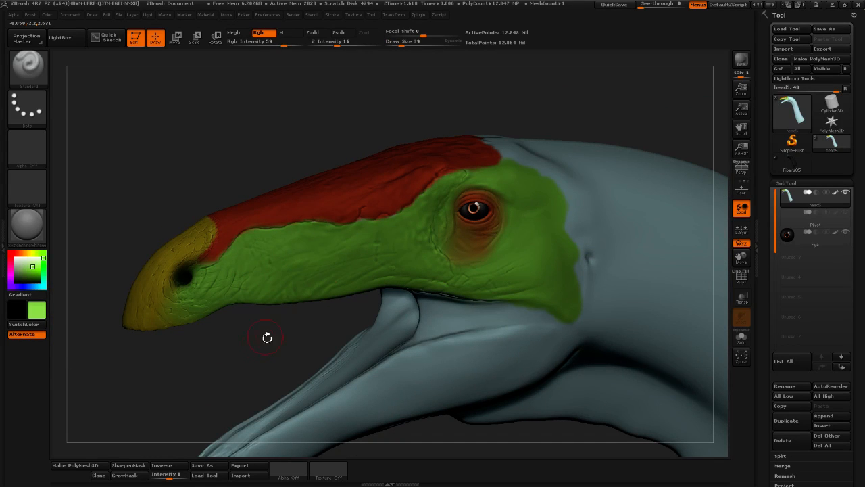
pyautogui.moveTo(224, 372); pyautogui.dragTo(274, 331)
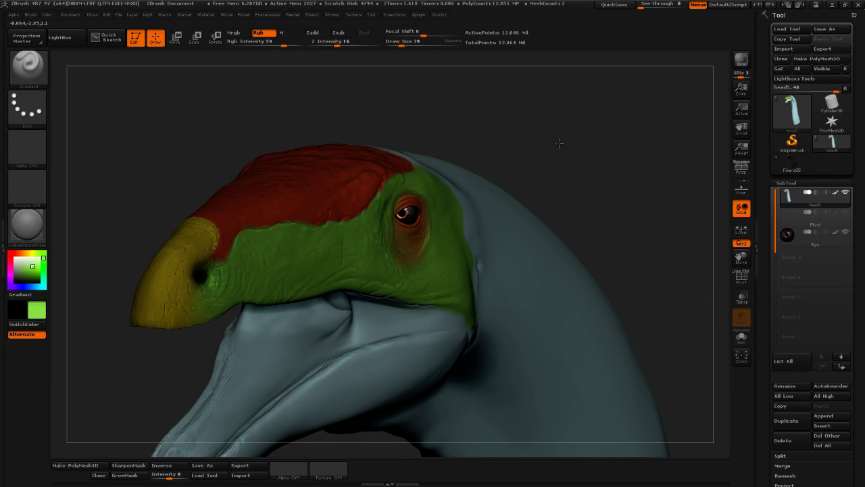
pyautogui.moveTo(559, 143); pyautogui.dragTo(456, 135)
pyautogui.moveTo(512, 180); pyautogui.dragTo(352, 273)
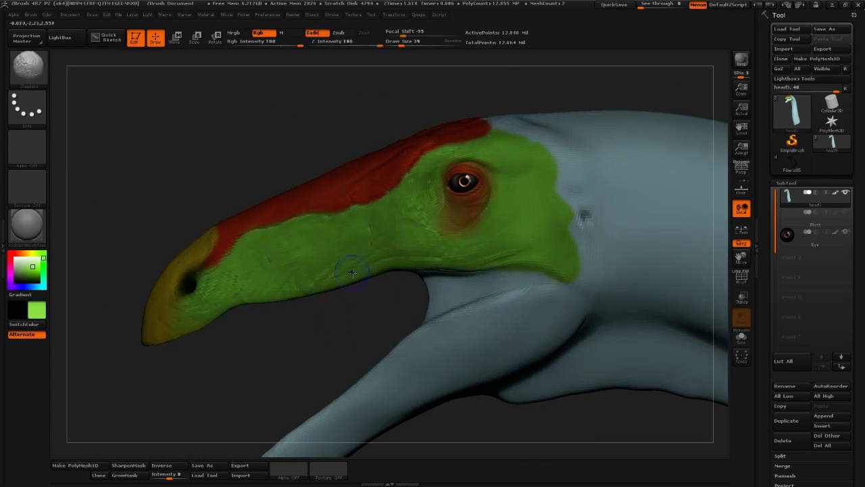
pyautogui.moveTo(301, 369)
pyautogui.mouseDown()
pyautogui.moveTo(342, 359)
pyautogui.moveTo(279, 336)
pyautogui.moveTo(401, 299)
pyautogui.mouseUp()
pyautogui.moveTo(496, 292)
pyautogui.mouseDown()
pyautogui.moveTo(466, 301)
pyautogui.moveTo(416, 361)
pyautogui.moveTo(459, 408)
pyautogui.moveTo(426, 345)
pyautogui.moveTo(434, 335)
pyautogui.mouseUp()
pyautogui.click(404, 46)
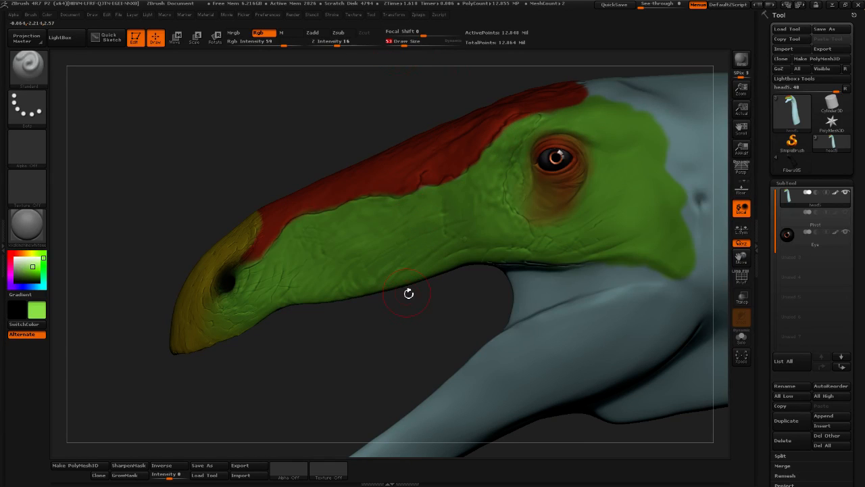
pyautogui.moveTo(361, 309); pyautogui.dragTo(393, 287)
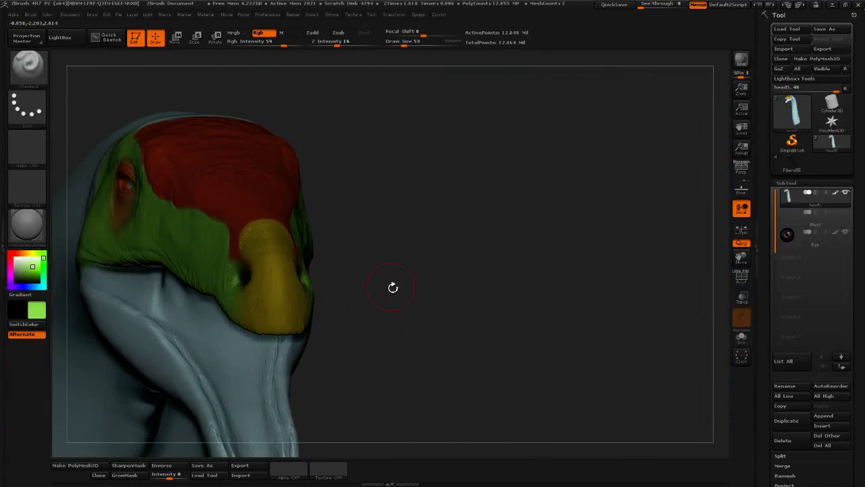
pyautogui.moveTo(547, 268)
pyautogui.mouseDown()
pyautogui.moveTo(473, 300)
pyautogui.moveTo(324, 332)
pyautogui.moveTo(342, 338)
pyautogui.moveTo(359, 310)
pyautogui.mouseUp()
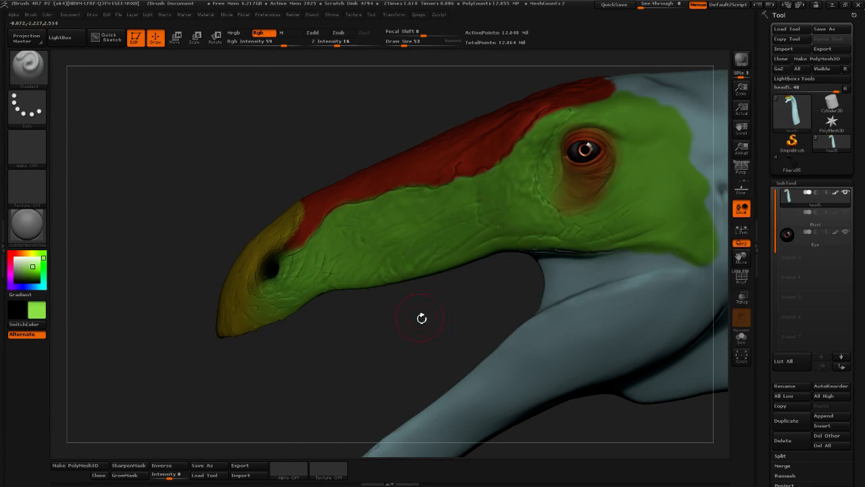
pyautogui.moveTo(421, 317); pyautogui.dragTo(431, 244)
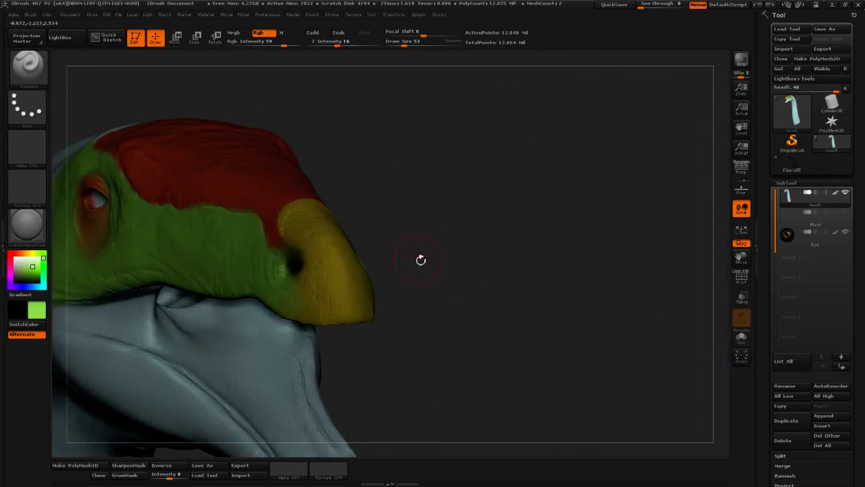
pyautogui.moveTo(592, 246); pyautogui.dragTo(433, 248)
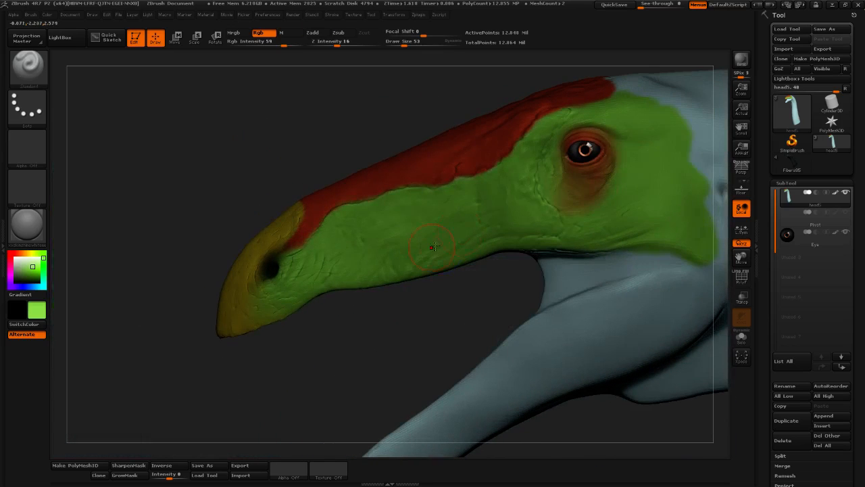
# Pick the snout's green, set the draw size to 101, and paint the side of the lower jaw up to its tip
pyautogui.keyDown('alt'); pyautogui.moveTo(443, 329); pyautogui.dragTo(411, 311); pyautogui.keyUp('alt')
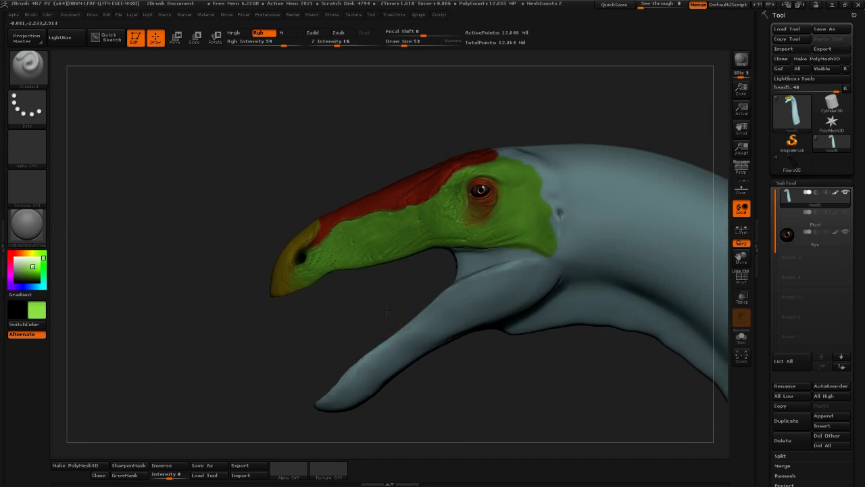
pyautogui.moveTo(343, 304)
pyautogui.mouseDown()
pyautogui.moveTo(428, 305)
pyautogui.moveTo(491, 294)
pyautogui.moveTo(352, 301)
pyautogui.mouseUp()
pyautogui.keyDown('alt'); pyautogui.moveTo(499, 382); pyautogui.dragTo(421, 348); pyautogui.keyUp('alt')
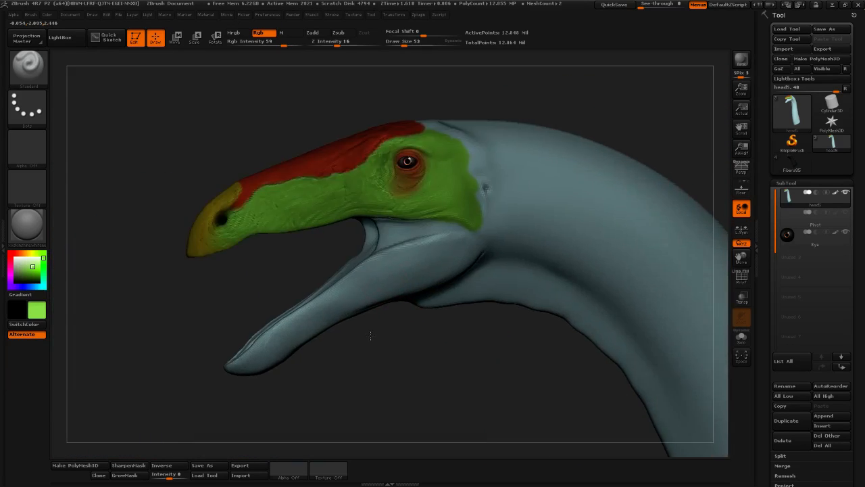
pyautogui.moveTo(37, 276)
pyautogui.mouseDown()
pyautogui.moveTo(219, 251)
pyautogui.moveTo(294, 218)
pyautogui.mouseUp()
pyautogui.click(409, 43)
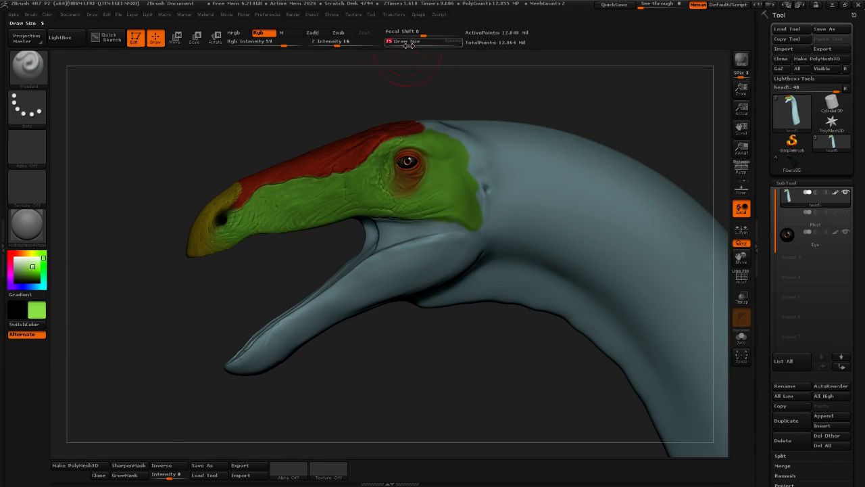
pyautogui.moveTo(464, 246); pyautogui.dragTo(326, 304)
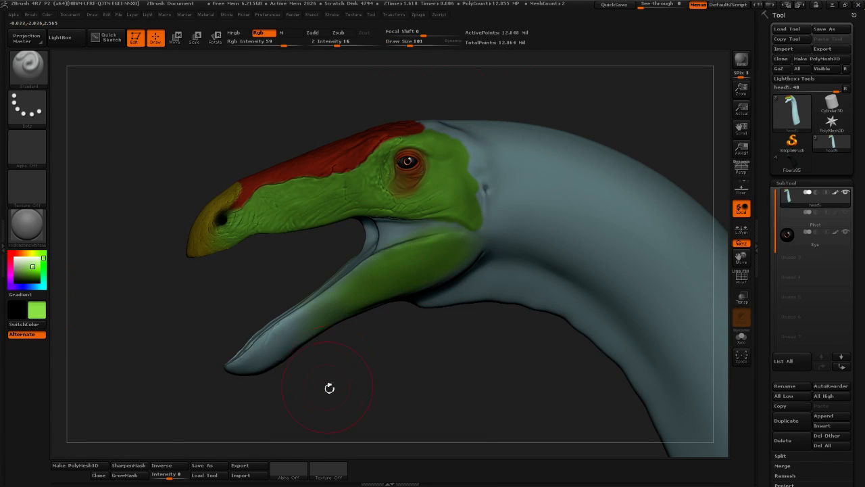
pyautogui.keyDown('alt'); pyautogui.moveTo(328, 388); pyautogui.dragTo(346, 362); pyautogui.keyUp('alt')
pyautogui.keyDown('alt'); pyautogui.moveTo(346, 362); pyautogui.dragTo(361, 388); pyautogui.keyUp('alt')
pyautogui.moveTo(242, 386)
pyautogui.mouseDown()
pyautogui.moveTo(252, 338)
pyautogui.moveTo(287, 320)
pyautogui.mouseUp()
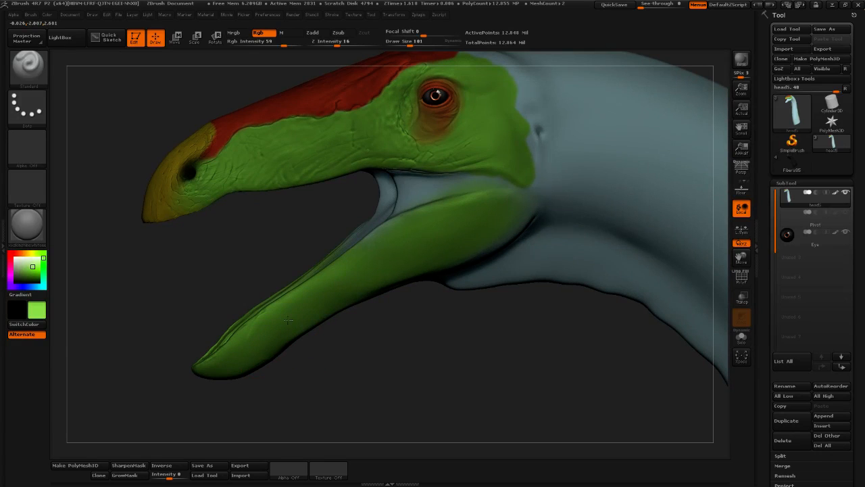
# Cover the underside and rear of the lower jaw with green
pyautogui.moveTo(496, 337); pyautogui.dragTo(467, 315)
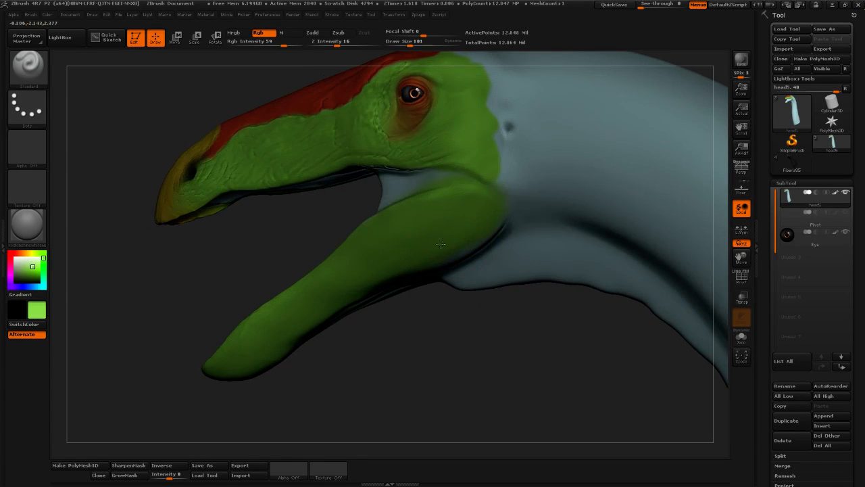
pyautogui.moveTo(454, 358); pyautogui.dragTo(457, 284)
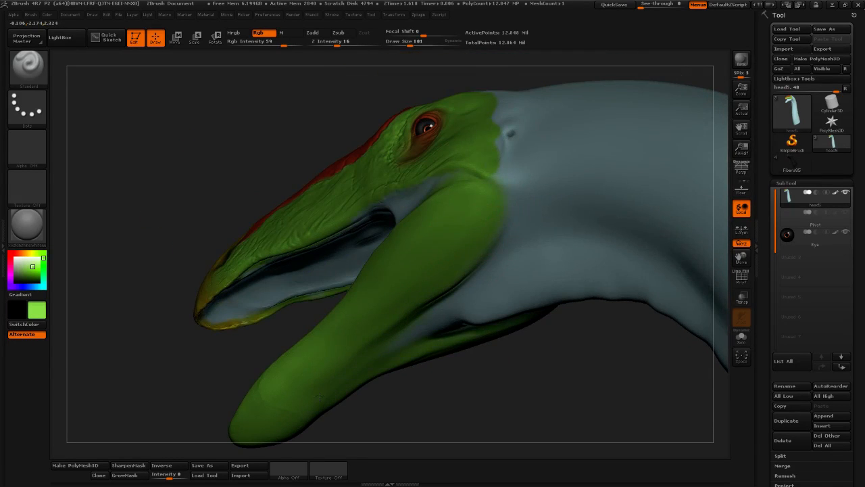
pyautogui.keyDown('shift'); pyautogui.moveTo(479, 402); pyautogui.dragTo(457, 417); pyautogui.keyUp('shift')
# Pick the yellow from the upper beak and paint the tip of the lower jaw with it
pyautogui.keyDown('alt'); pyautogui.moveTo(372, 390); pyautogui.dragTo(466, 332); pyautogui.keyUp('alt')
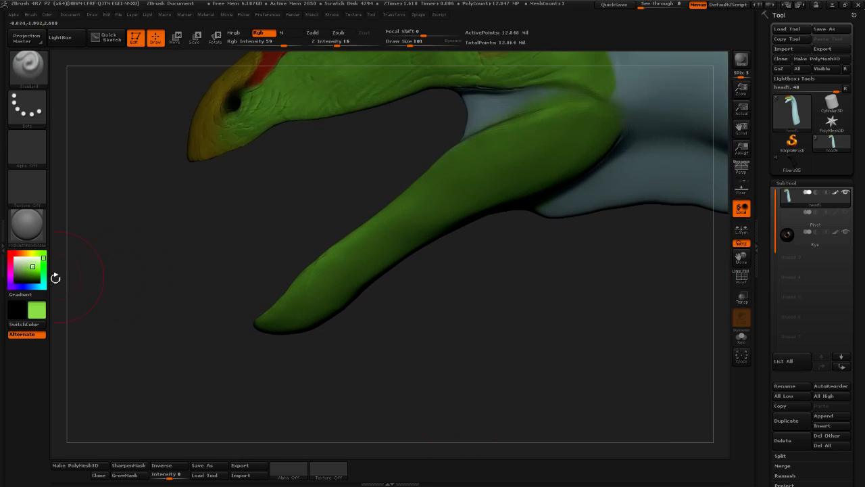
pyautogui.moveTo(31, 271); pyautogui.dragTo(196, 135)
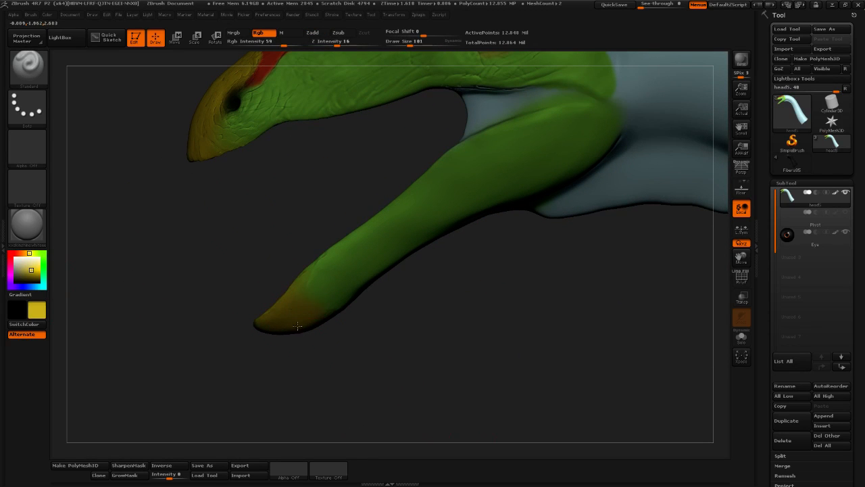
pyautogui.moveTo(351, 291); pyautogui.dragTo(283, 326)
# Choose a reddish brown and paint the throat and floor of the mouth between the jaw edges
pyautogui.moveTo(401, 291); pyautogui.dragTo(72, 266)
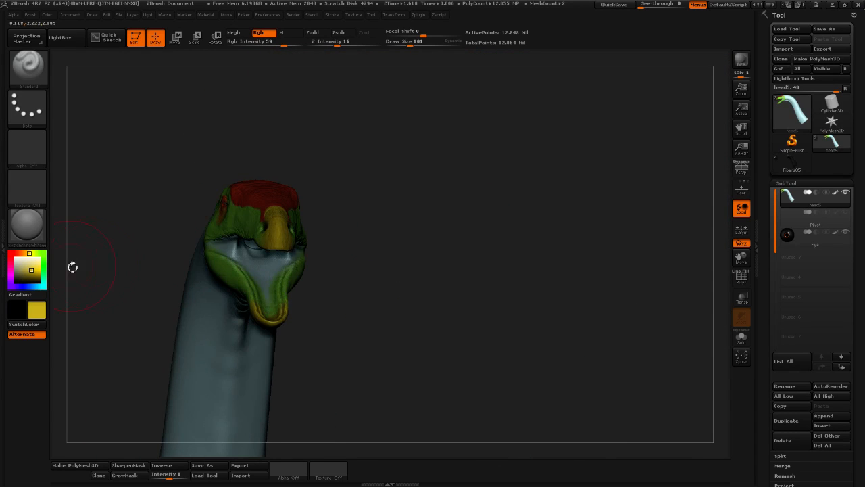
pyautogui.click(20, 254)
pyautogui.click(24, 269)
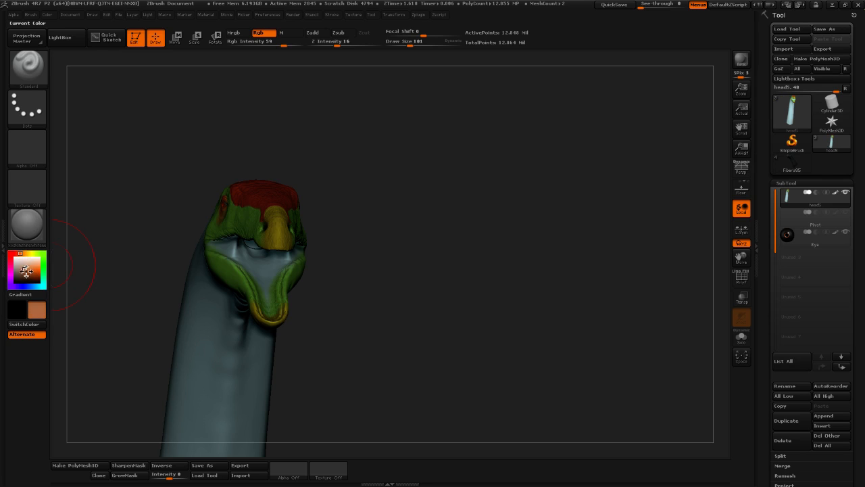
pyautogui.moveTo(256, 259); pyautogui.dragTo(240, 253)
pyautogui.keyDown('alt'); pyautogui.moveTo(177, 258); pyautogui.dragTo(178, 298); pyautogui.keyUp('alt')
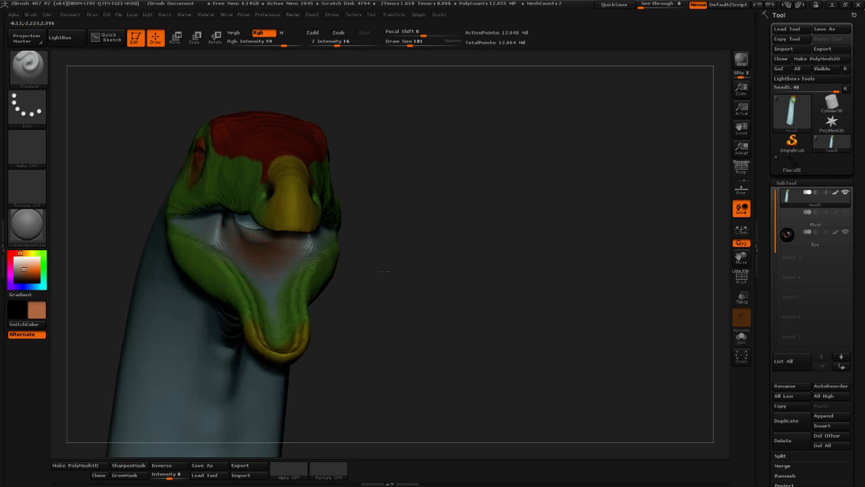
pyautogui.moveTo(211, 226)
pyautogui.mouseDown()
pyautogui.moveTo(260, 261)
pyautogui.moveTo(284, 331)
pyautogui.mouseUp()
# Extend the reddish brown over the inner cheek skin at the mouth corner and the surrounding mouth lining
pyautogui.moveTo(595, 326); pyautogui.dragTo(430, 315)
pyautogui.moveTo(284, 227)
pyautogui.mouseDown()
pyautogui.moveTo(330, 232)
pyautogui.moveTo(246, 219)
pyautogui.mouseUp()
pyautogui.moveTo(534, 190)
pyautogui.mouseDown()
pyautogui.moveTo(546, 189)
pyautogui.moveTo(510, 224)
pyautogui.moveTo(541, 269)
pyautogui.moveTo(468, 284)
pyautogui.moveTo(442, 312)
pyautogui.mouseUp()
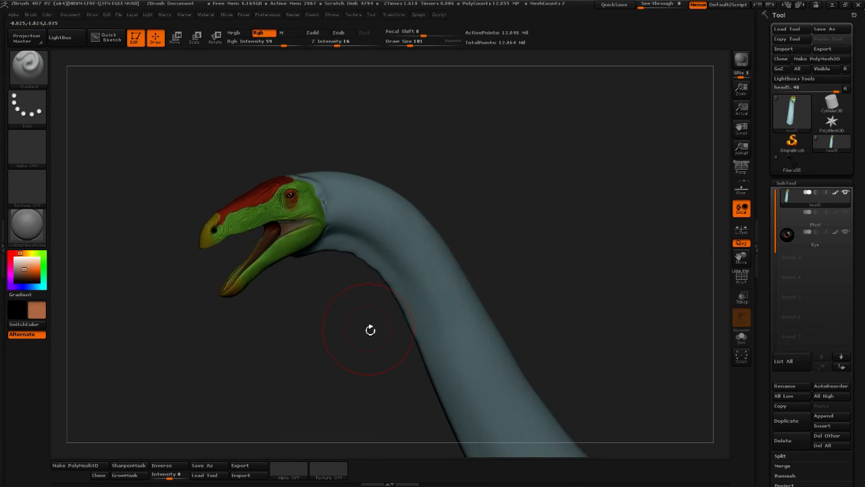
pyautogui.moveTo(441, 212); pyautogui.dragTo(405, 219)
pyautogui.moveTo(330, 343)
pyautogui.keyDown('alt'); pyautogui.mouseDown()
pyautogui.moveTo(379, 369)
pyautogui.moveTo(386, 392)
pyautogui.moveTo(361, 393)
pyautogui.moveTo(329, 256)
pyautogui.mouseUp(); pyautogui.keyUp('alt')
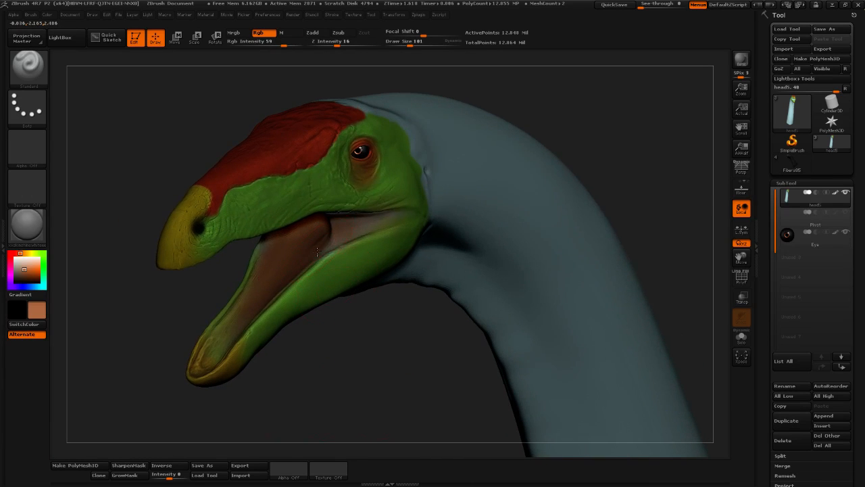
pyautogui.moveTo(378, 379); pyautogui.dragTo(334, 303)
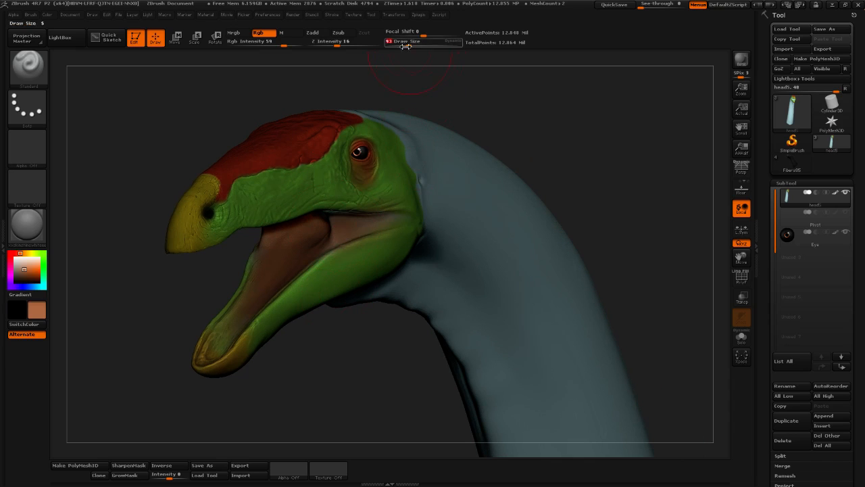
# Paint the roof of the mouth reddish brown from below, using draw size 101
pyautogui.moveTo(409, 46); pyautogui.dragTo(401, 49)
pyautogui.keyDown('alt'); pyautogui.moveTo(438, 76); pyautogui.dragTo(446, 112); pyautogui.keyUp('alt')
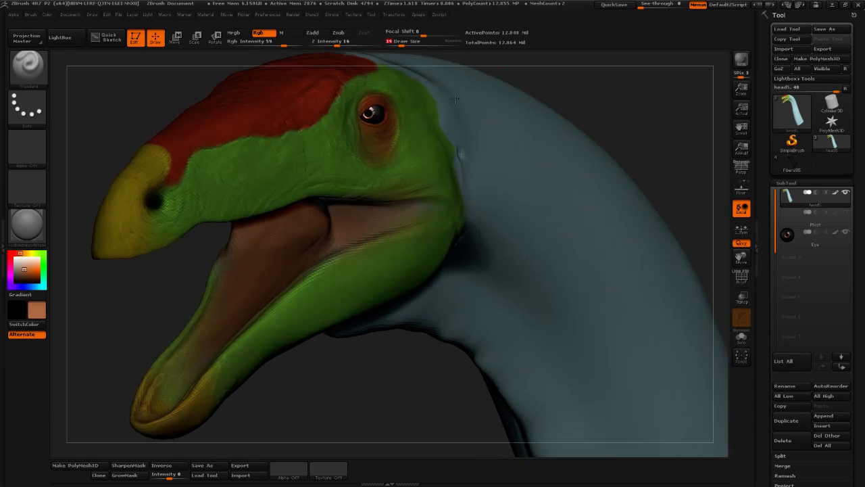
pyautogui.moveTo(486, 91)
pyautogui.mouseDown()
pyautogui.moveTo(535, 85)
pyautogui.moveTo(563, 126)
pyautogui.moveTo(556, 139)
pyautogui.mouseUp()
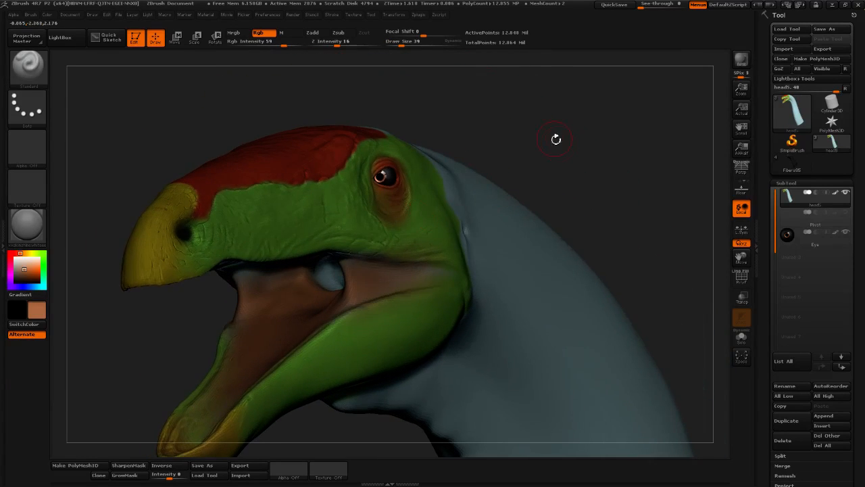
pyautogui.click(412, 46)
pyautogui.moveTo(452, 79); pyautogui.dragTo(421, 76)
pyautogui.moveTo(486, 88)
pyautogui.mouseDown()
pyautogui.moveTo(592, 196)
pyautogui.moveTo(378, 203)
pyautogui.mouseUp()
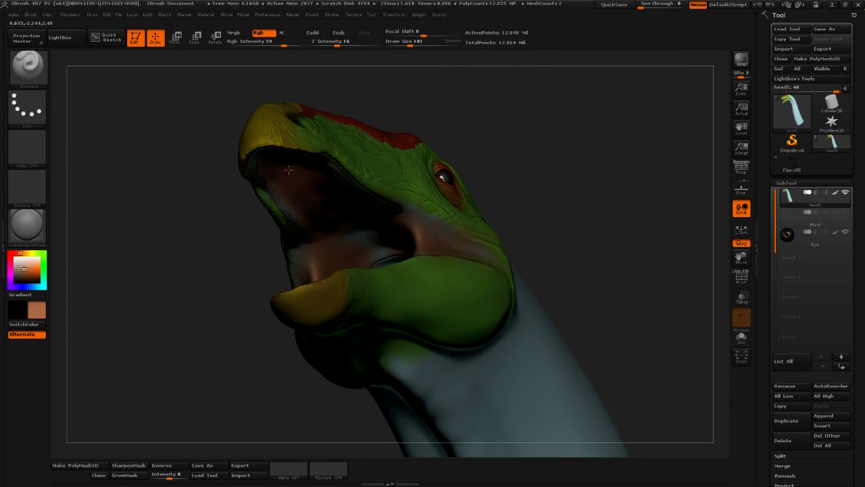
pyautogui.moveTo(646, 147); pyautogui.dragTo(585, 203)
pyautogui.moveTo(542, 149)
pyautogui.keyDown('alt'); pyautogui.mouseDown()
pyautogui.moveTo(622, 155)
pyautogui.moveTo(483, 108)
pyautogui.moveTo(539, 158)
pyautogui.moveTo(317, 238)
pyautogui.moveTo(325, 229)
pyautogui.mouseUp(); pyautogui.keyUp('alt')
# Set the draw size to 59 and touch up the remaining bare areas inside the mouth with reddish brown
pyautogui.moveTo(411, 46); pyautogui.dragTo(405, 45)
pyautogui.moveTo(524, 126)
pyautogui.keyDown('alt'); pyautogui.mouseDown()
pyautogui.moveTo(475, 97)
pyautogui.moveTo(278, 210)
pyautogui.mouseUp(); pyautogui.keyUp('alt')
pyautogui.keyDown('alt'); pyautogui.moveTo(565, 161); pyautogui.dragTo(482, 119); pyautogui.keyUp('alt')
pyautogui.keyDown('alt'); pyautogui.moveTo(577, 201); pyautogui.dragTo(444, 299); pyautogui.keyUp('alt')
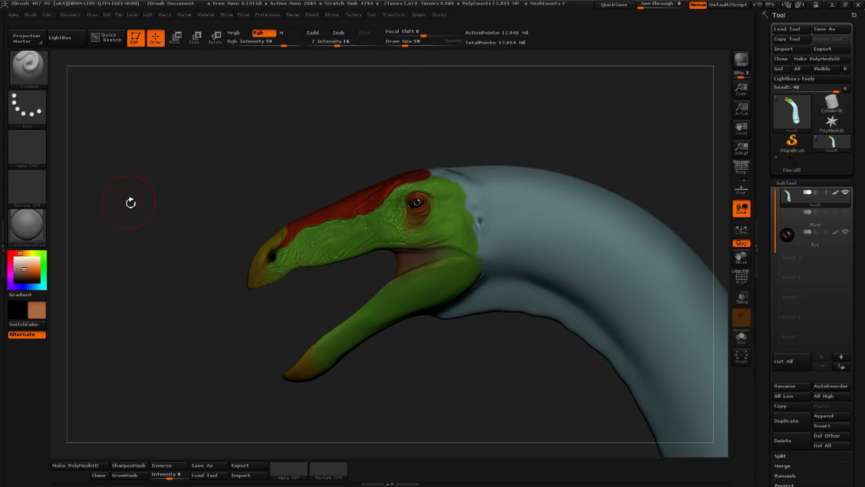
# Choose white, fill the whole head object with it, and raise the RGB intensity to 100
pyautogui.moveTo(37, 270); pyautogui.dragTo(5, 256)
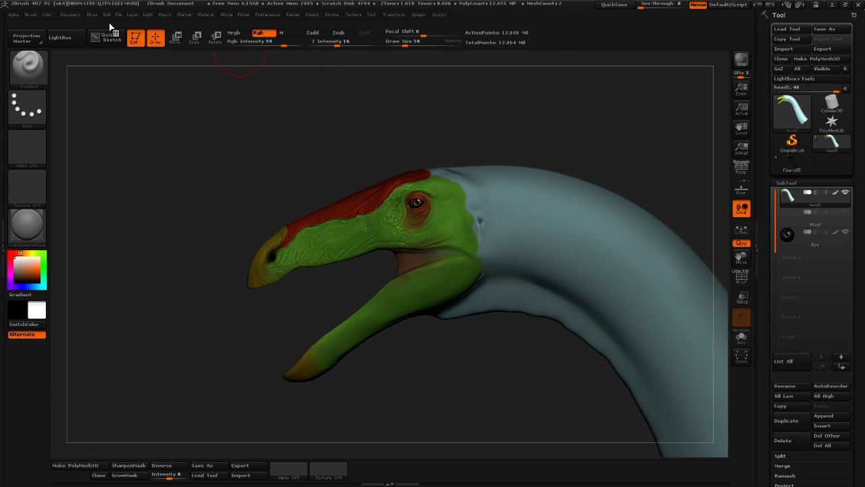
pyautogui.click(47, 14)
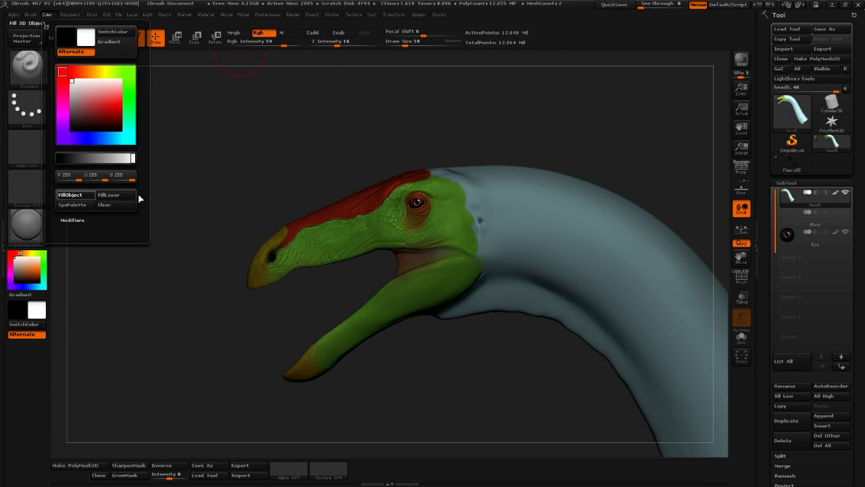
pyautogui.click(76, 194)
pyautogui.moveTo(285, 44); pyautogui.dragTo(313, 44)
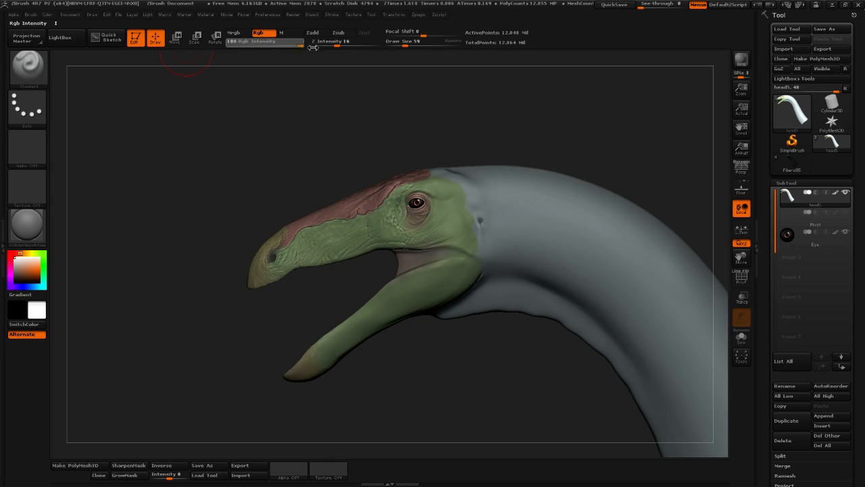
# Fill the whole head object with white and save the tool over the existing head4.ZTL file
pyautogui.click(47, 14)
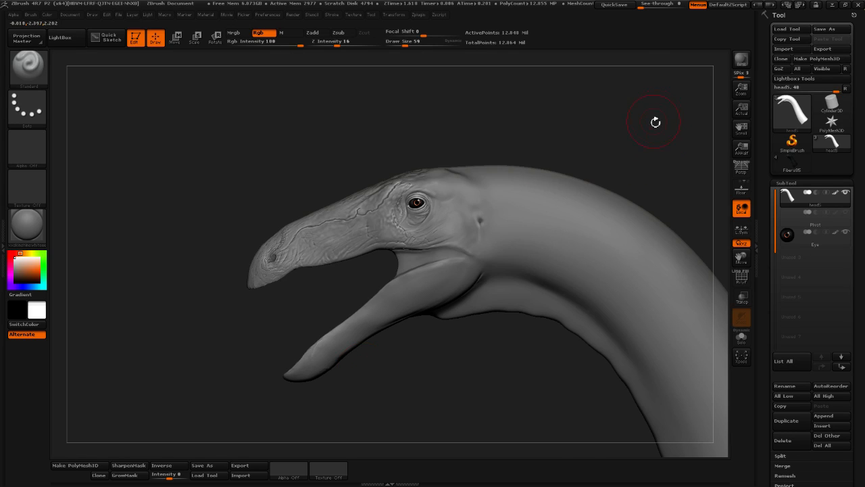
pyautogui.moveTo(656, 123)
pyautogui.mouseDown()
pyautogui.moveTo(634, 123)
pyautogui.moveTo(655, 140)
pyautogui.mouseUp()
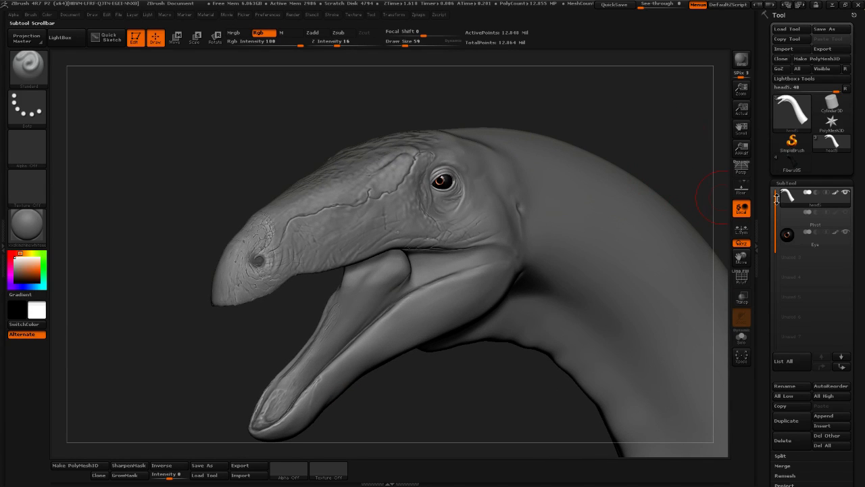
pyautogui.moveTo(797, 196)
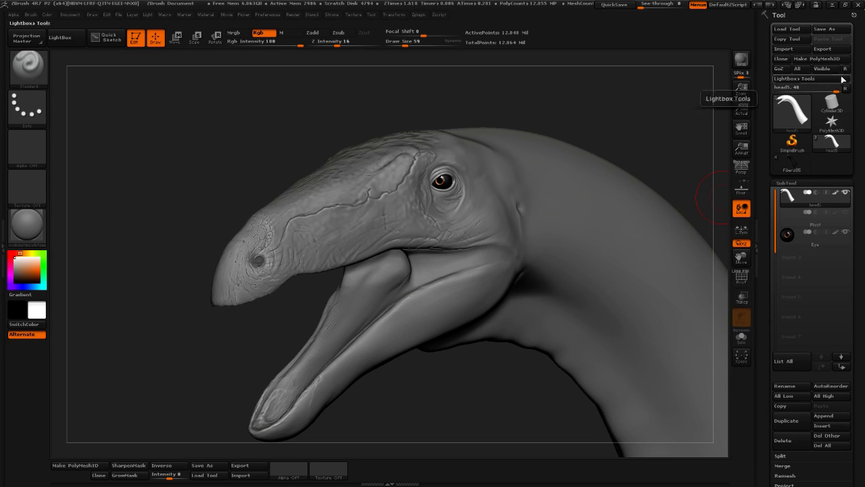
pyautogui.click(824, 29)
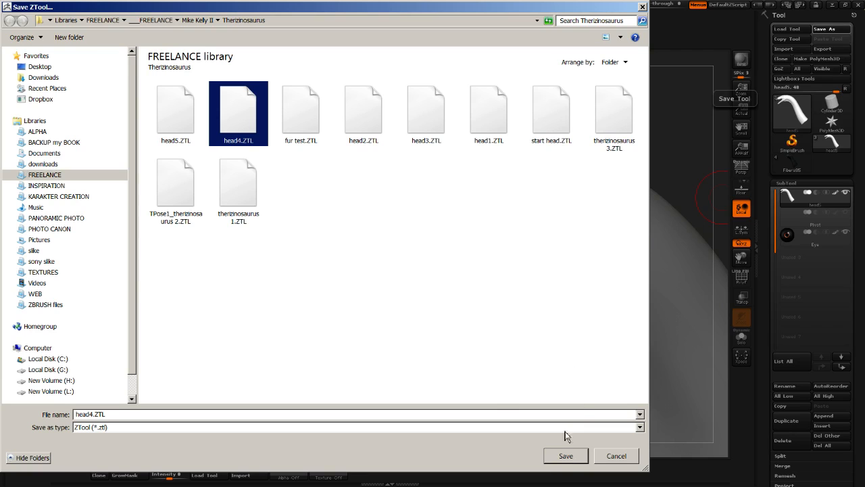
pyautogui.click(566, 456)
pyautogui.click(475, 251)
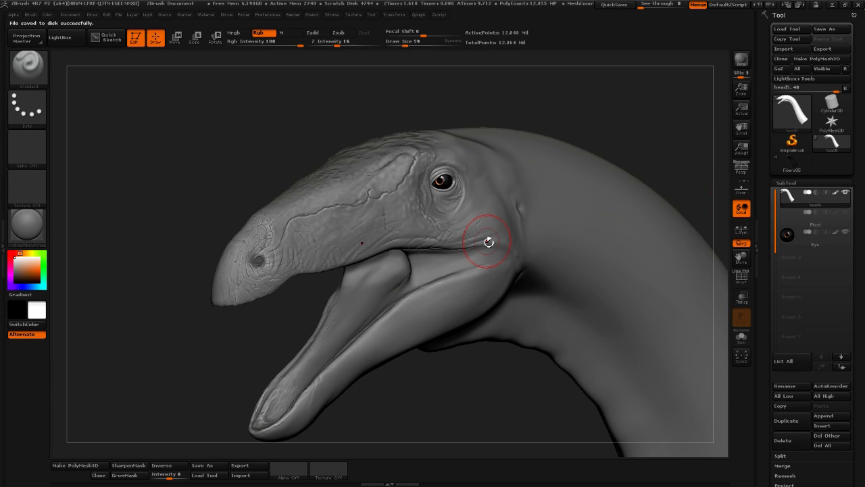
# Try a sculpting stroke along the crease on the snout's side with the clay tubes brush at draw size 22, and undo it
pyautogui.moveTo(612, 138); pyautogui.dragTo(601, 119)
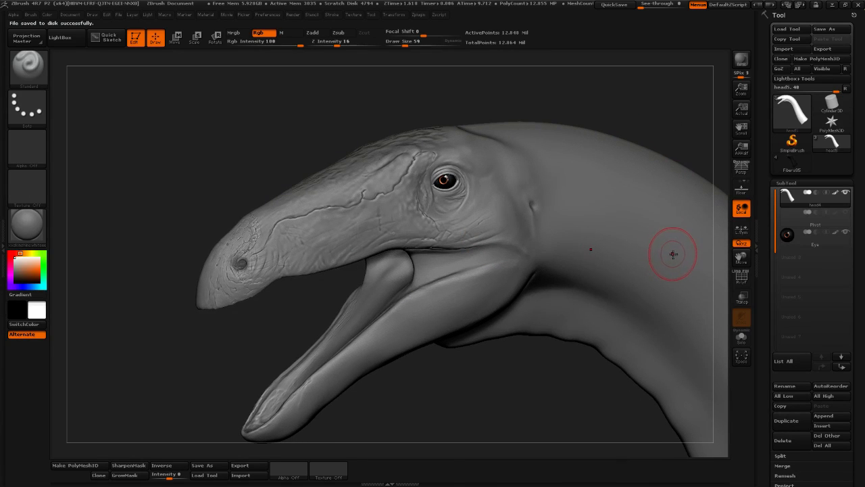
pyautogui.moveTo(539, 410)
pyautogui.keyDown('shift'); pyautogui.mouseDown()
pyautogui.moveTo(523, 402)
pyautogui.moveTo(545, 412)
pyautogui.moveTo(543, 440)
pyautogui.mouseUp(); pyautogui.keyUp('shift')
pyautogui.keyDown('alt'); pyautogui.moveTo(313, 359); pyautogui.dragTo(344, 368); pyautogui.keyUp('alt')
pyautogui.moveTo(405, 47); pyautogui.dragTo(403, 47)
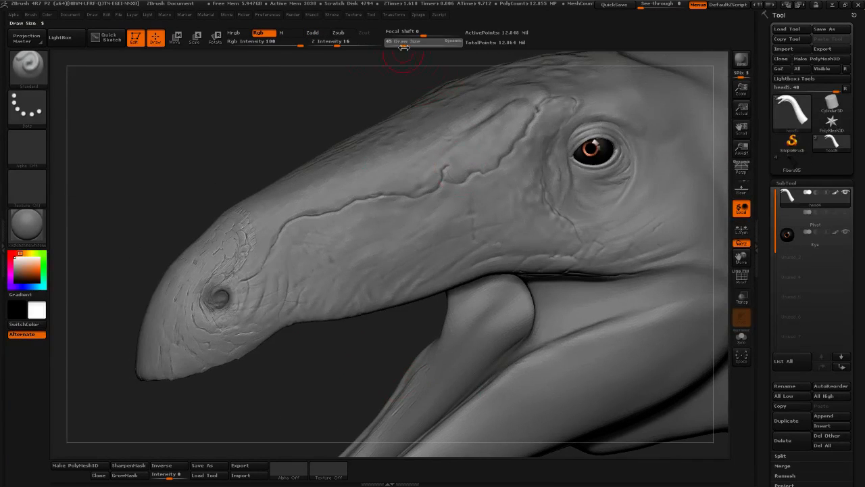
pyautogui.click(47, 75)
pyautogui.click(484, 87)
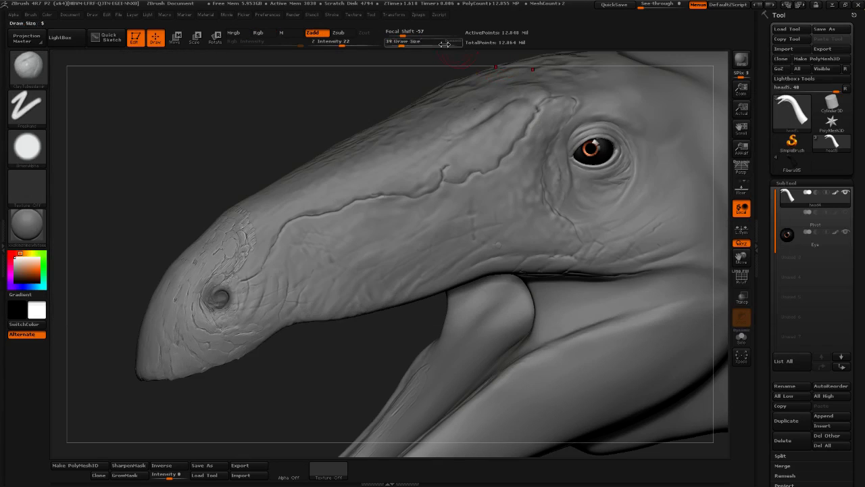
pyautogui.moveTo(401, 46); pyautogui.dragTo(398, 45)
pyautogui.moveTo(372, 82)
pyautogui.keyDown('alt'); pyautogui.mouseDown()
pyautogui.moveTo(336, 91)
pyautogui.moveTo(446, 226)
pyautogui.mouseUp(); pyautogui.keyUp('alt')
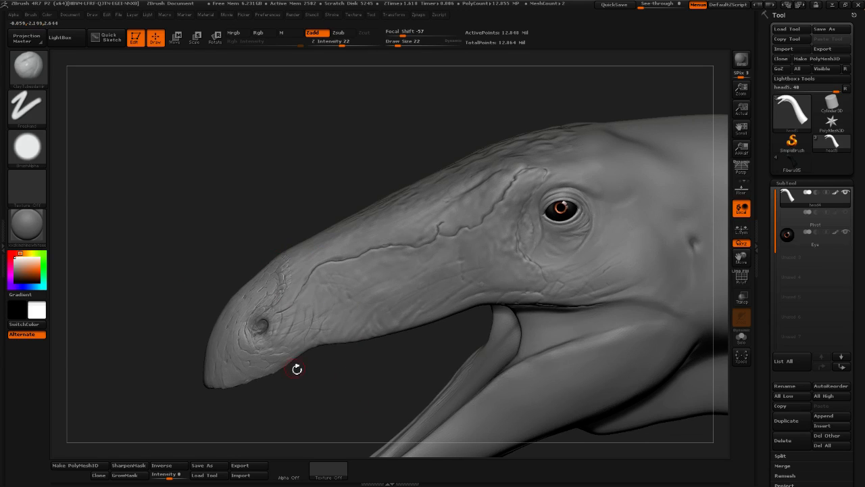
pyautogui.moveTo(167, 277)
pyautogui.keyDown('alt'); pyautogui.mouseDown()
pyautogui.moveTo(182, 308)
pyautogui.moveTo(208, 290)
pyautogui.moveTo(222, 297)
pyautogui.mouseUp(); pyautogui.keyUp('alt')
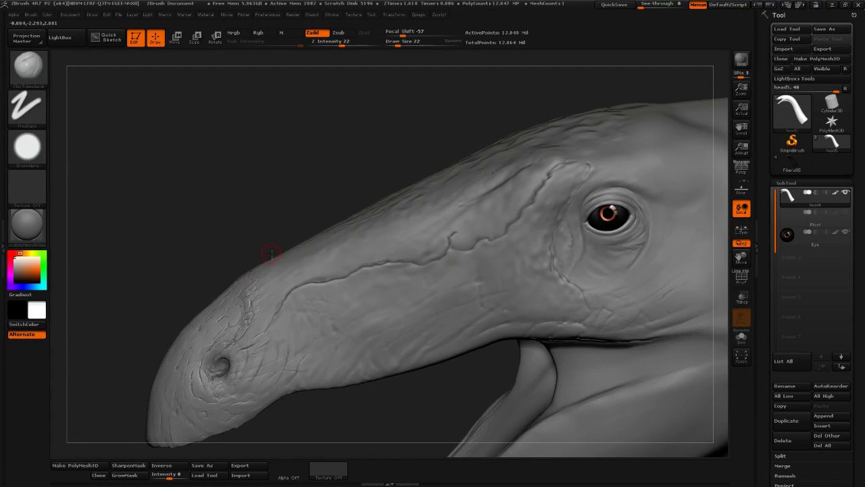
pyautogui.moveTo(237, 233)
pyautogui.mouseDown()
pyautogui.moveTo(223, 221)
pyautogui.moveTo(253, 193)
pyautogui.moveTo(269, 230)
pyautogui.mouseUp()
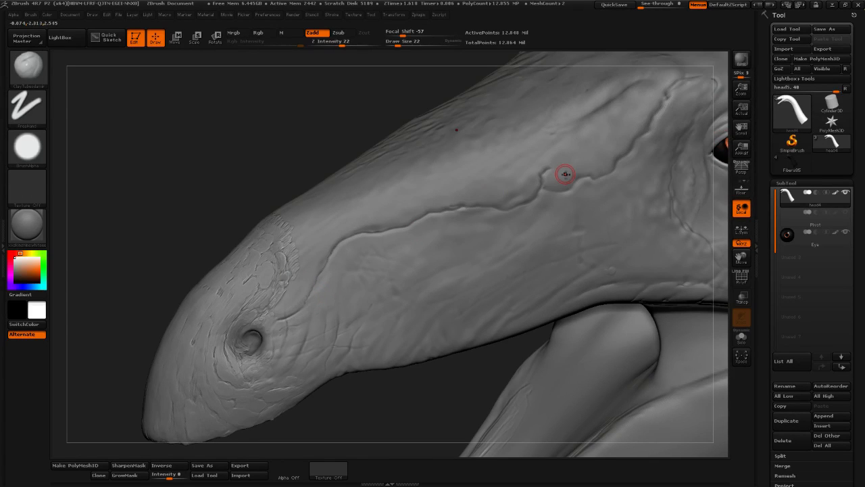
pyautogui.moveTo(323, 243); pyautogui.dragTo(400, 212)
pyautogui.hotkey('ctrl', 'z')
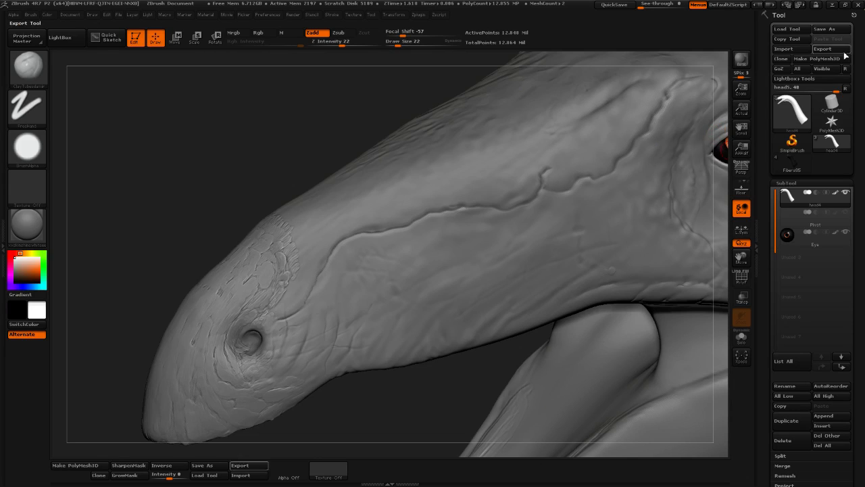
# Close ZBrush without saving the project and relaunch it from the desktop
pyautogui.click(857, 5)
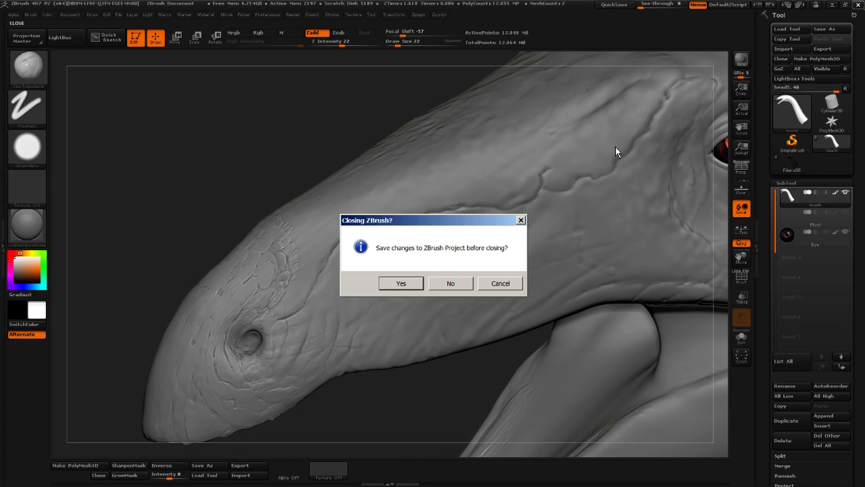
pyautogui.click(473, 284)
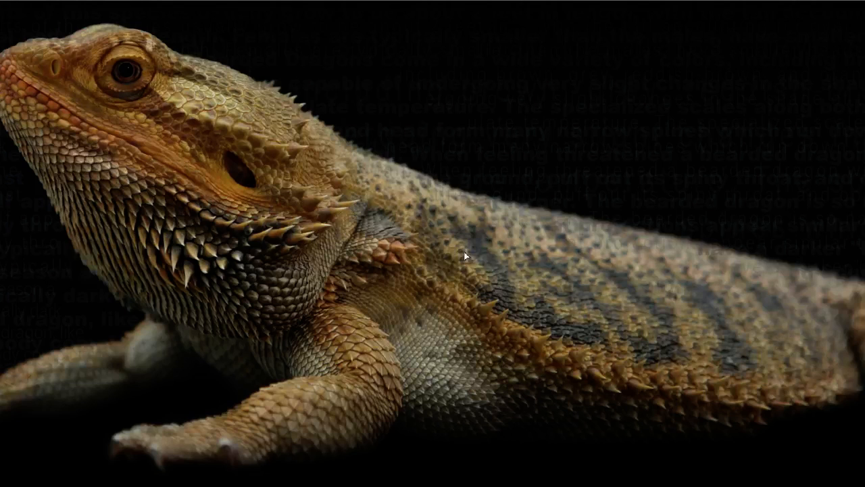
pyautogui.rightClick(332, 200)
pyautogui.click(301, 225)
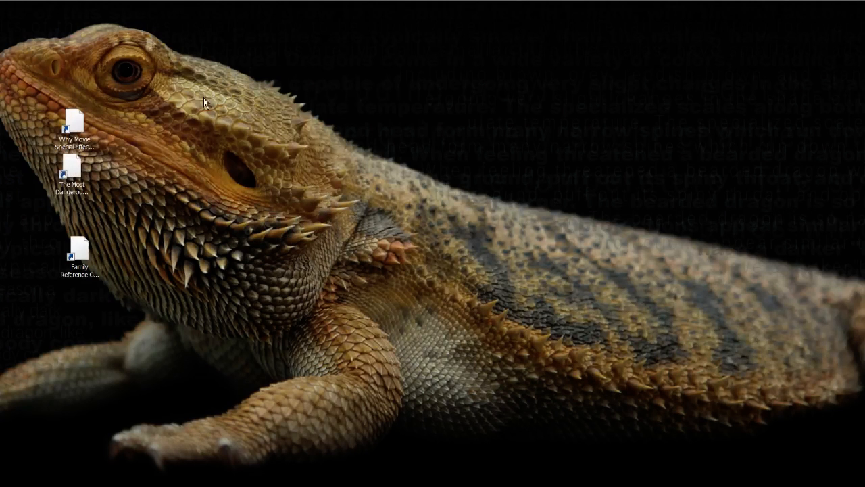
pyautogui.click(56, 10)
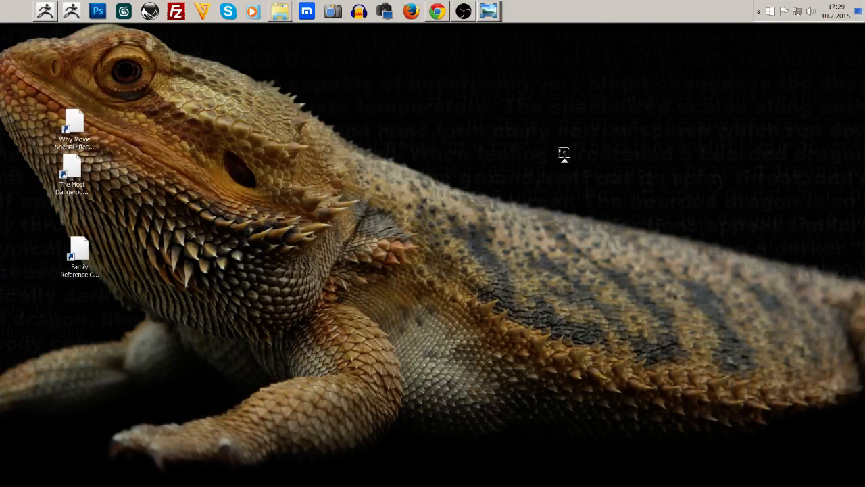
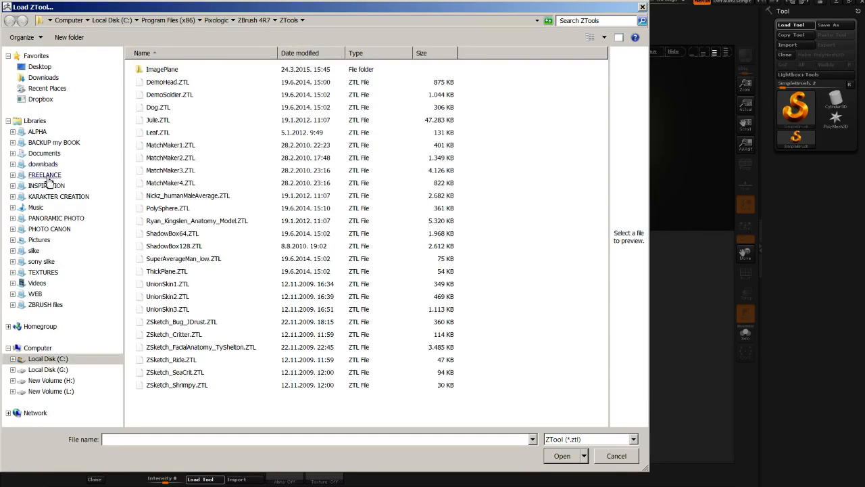
# Load the tool head4.ZTL from the Therizinosaurus folder in the FREELANCE library
pyautogui.click(44, 175)
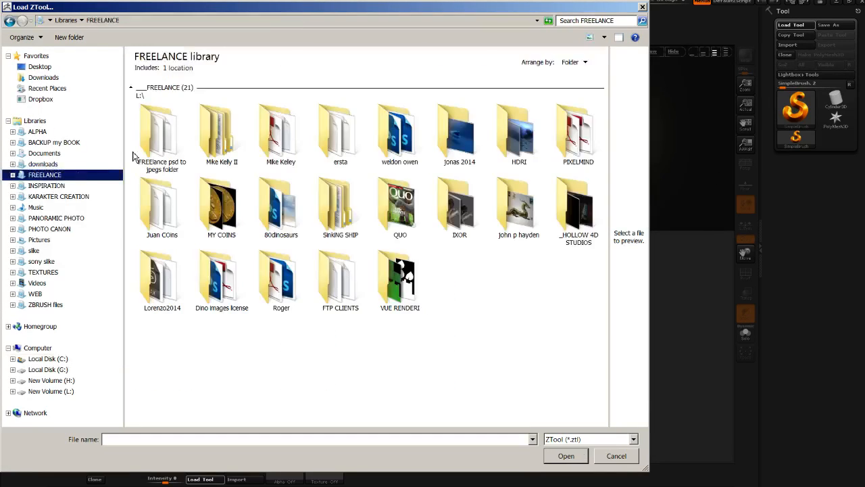
pyautogui.doubleClick(231, 136)
pyautogui.click(179, 135)
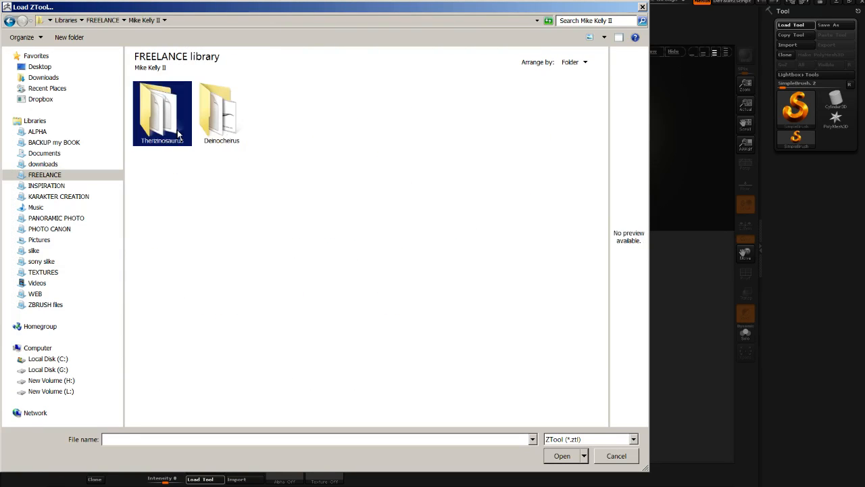
pyautogui.doubleClick(179, 135)
pyautogui.click(176, 135)
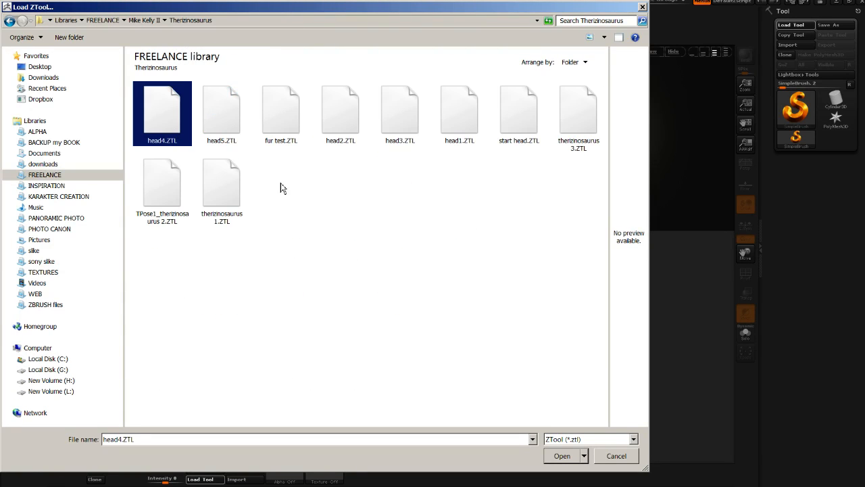
pyautogui.click(575, 460)
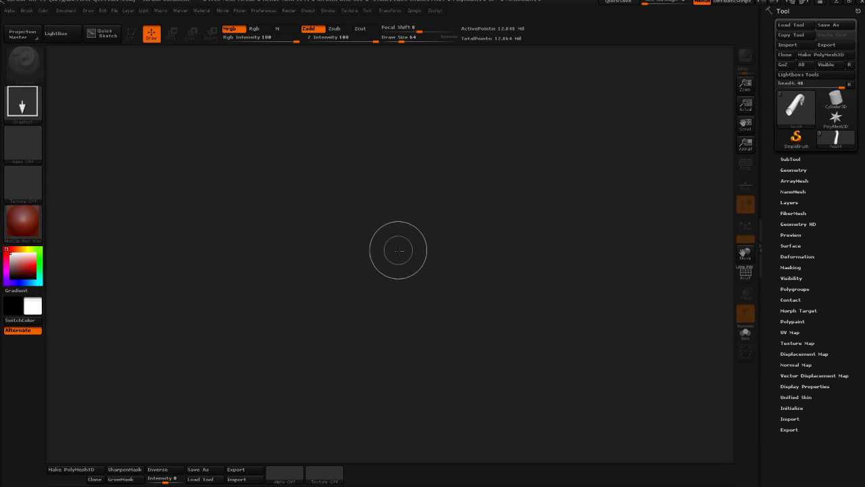
# Place the loaded head model on the canvas, enter Edit mode and frame the whole model in side view
pyautogui.moveTo(396, 247); pyautogui.dragTo(394, 398)
pyautogui.click(132, 35)
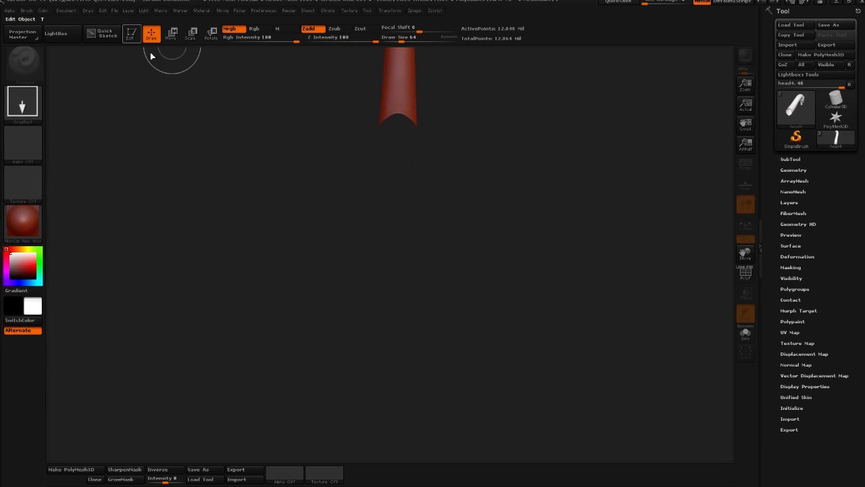
pyautogui.moveTo(411, 215); pyautogui.dragTo(472, 205)
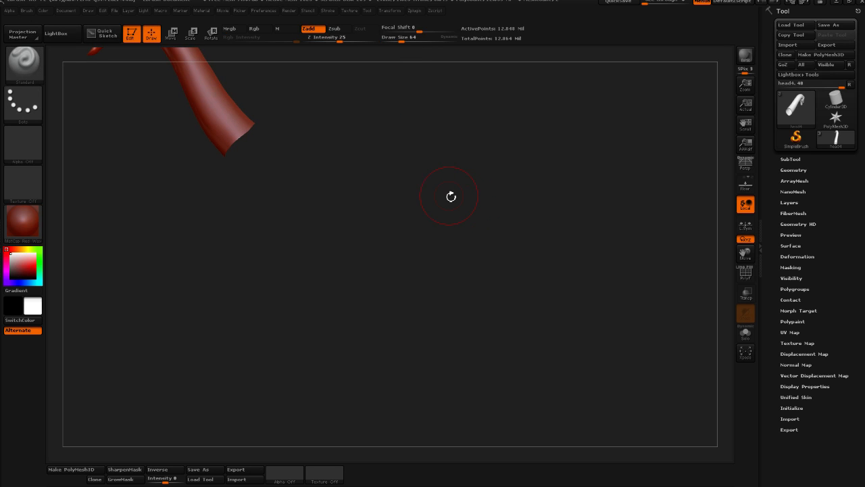
pyautogui.press('f')
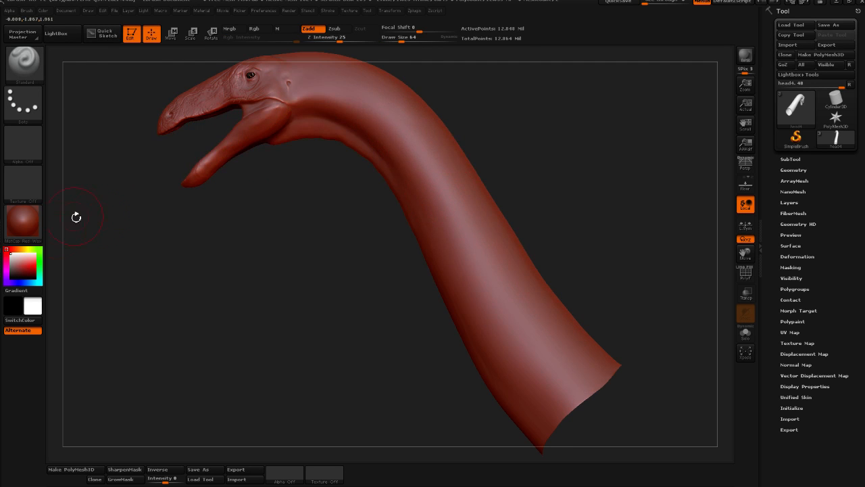
# Replace the red wax material with a grey MatCap skin material for the head and neck
pyautogui.click(36, 229)
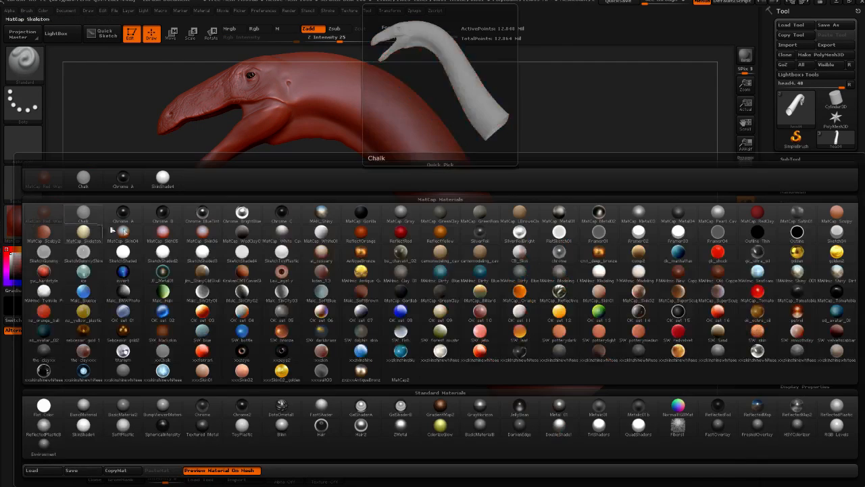
pyautogui.click(132, 369)
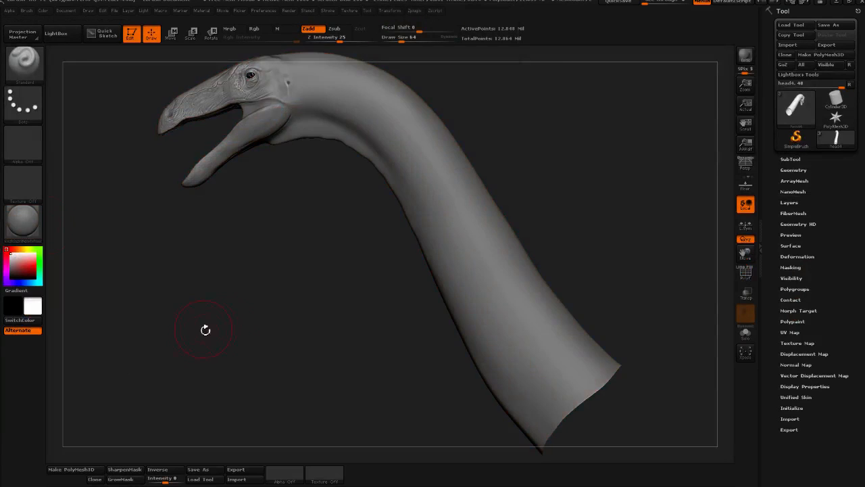
pyautogui.moveTo(205, 329); pyautogui.dragTo(282, 320)
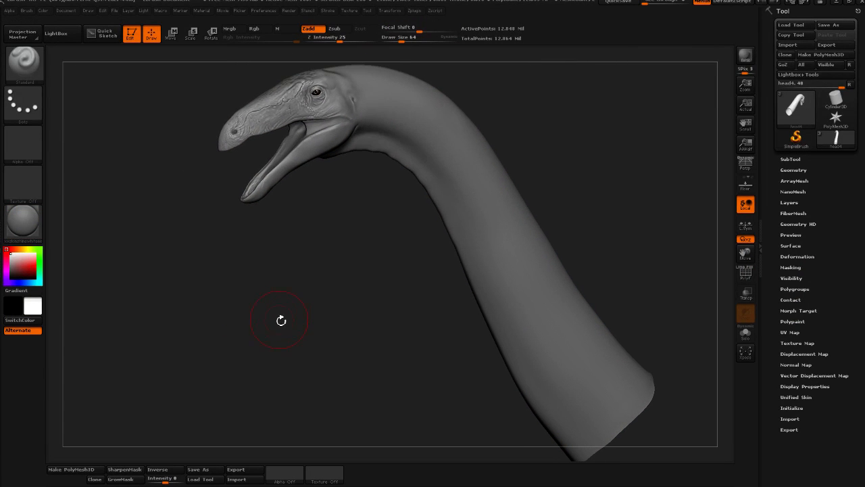
# Expand the subtool list, frame the view on the Eye subtool, and make head4 the active subtool again
pyautogui.click(791, 159)
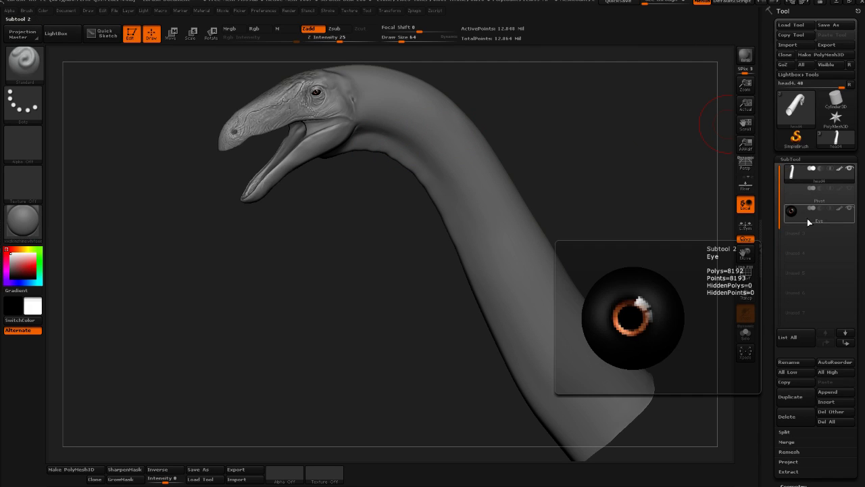
pyautogui.click(808, 215)
pyautogui.moveTo(807, 215)
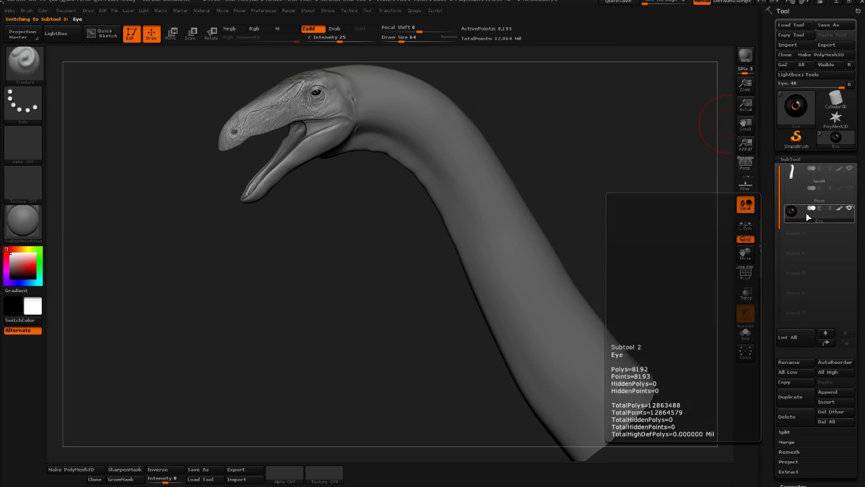
pyautogui.press('f')
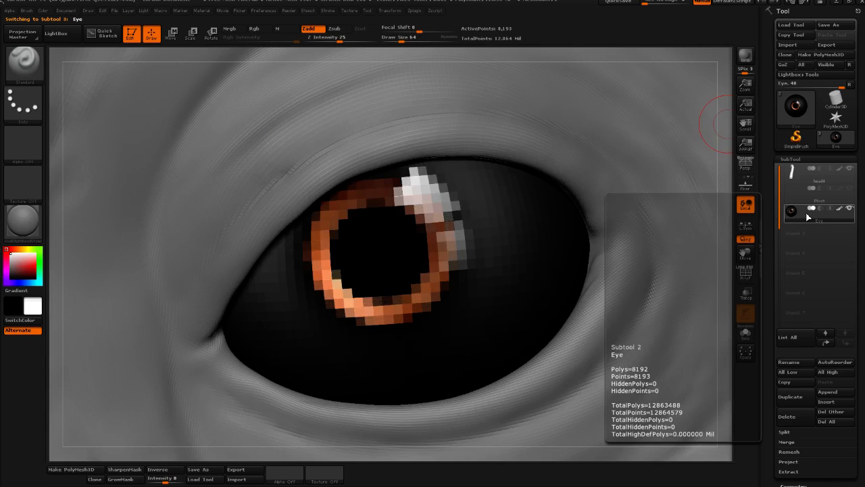
pyautogui.moveTo(823, 180)
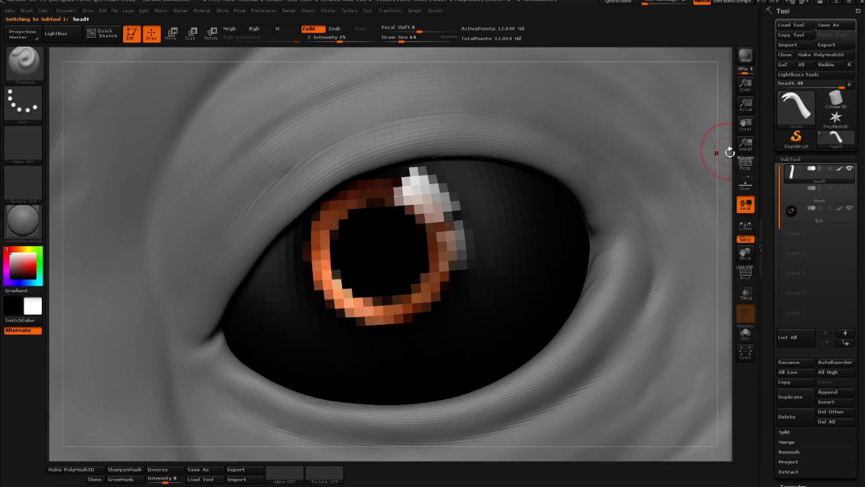
pyautogui.moveTo(730, 153)
pyautogui.mouseDown()
pyautogui.moveTo(719, 126)
pyautogui.moveTo(698, 141)
pyautogui.moveTo(710, 150)
pyautogui.mouseUp()
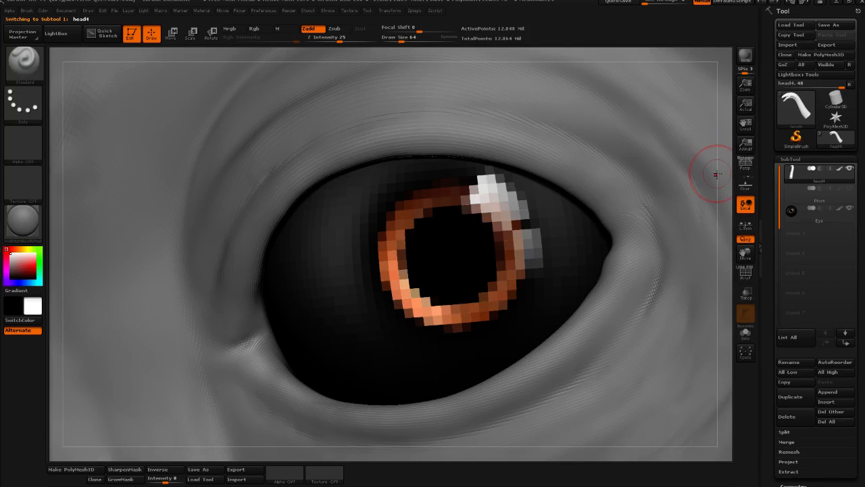
pyautogui.moveTo(722, 176); pyautogui.dragTo(584, 140)
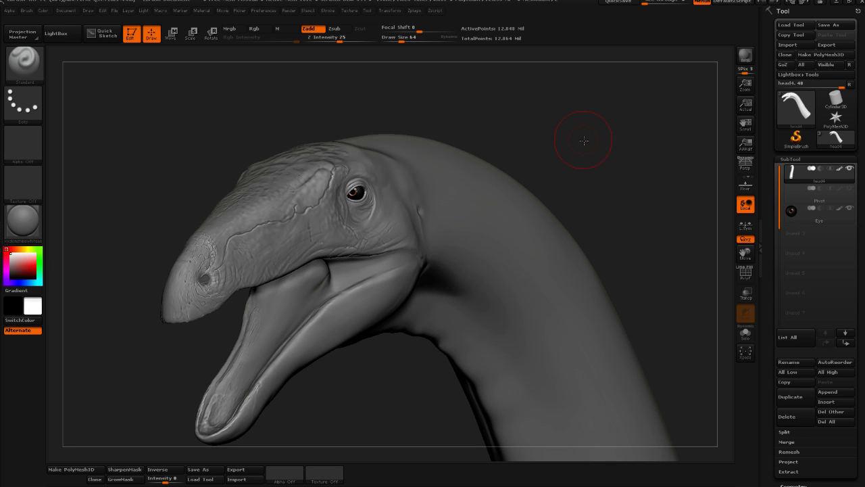
pyautogui.moveTo(448, 116); pyautogui.dragTo(463, 108)
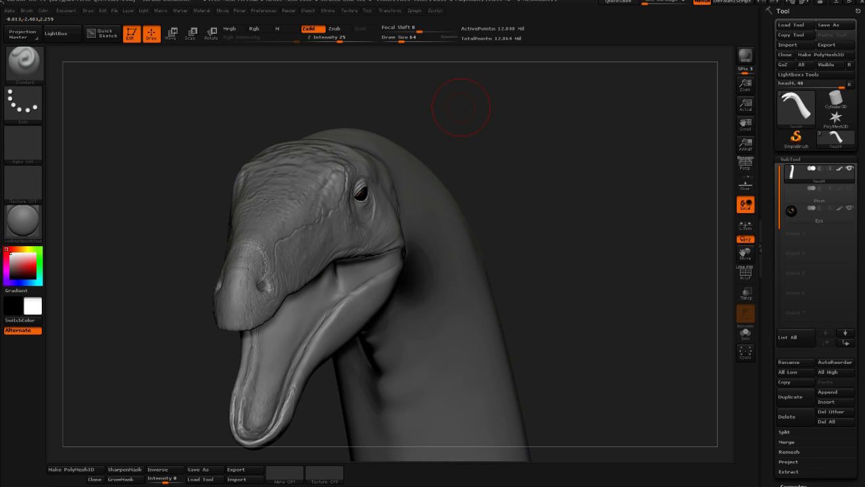
pyautogui.moveTo(450, 125); pyautogui.dragTo(141, 125)
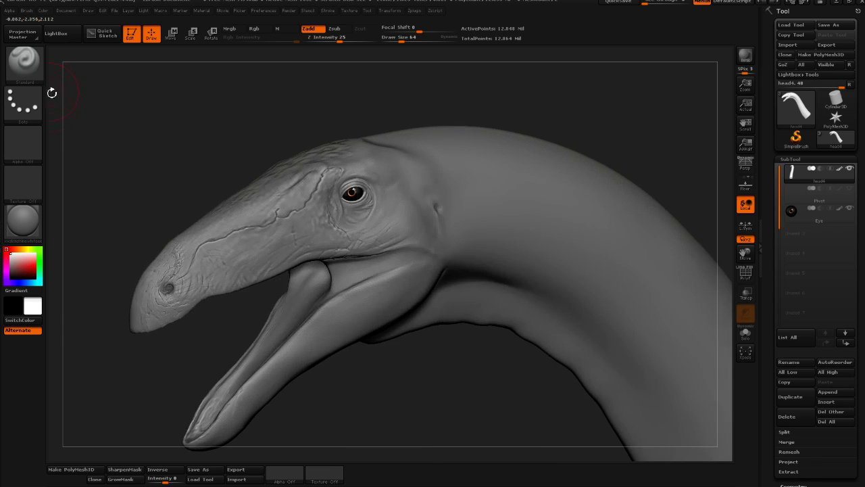
# Build up the ridge between the eye and the nostril with the ClayTubes brush at draw size 24, smoothing the old cracks
pyautogui.click(43, 79)
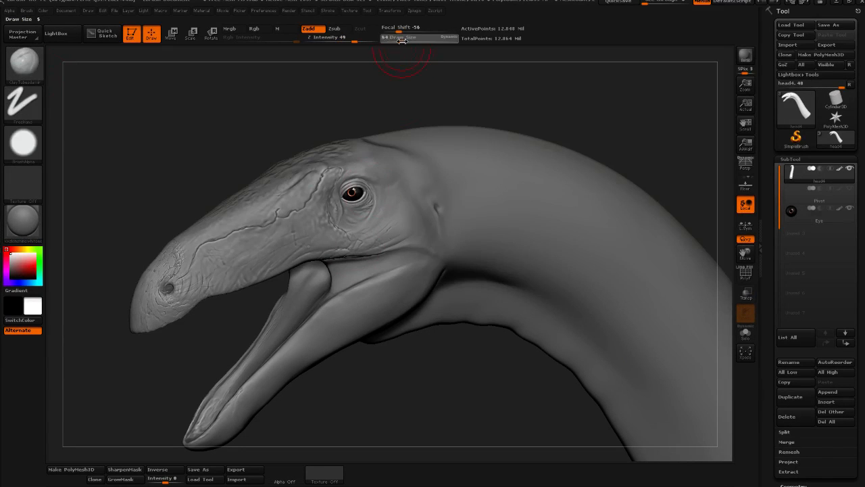
pyautogui.moveTo(402, 40)
pyautogui.mouseDown()
pyautogui.moveTo(420, 31)
pyautogui.moveTo(395, 41)
pyautogui.mouseUp()
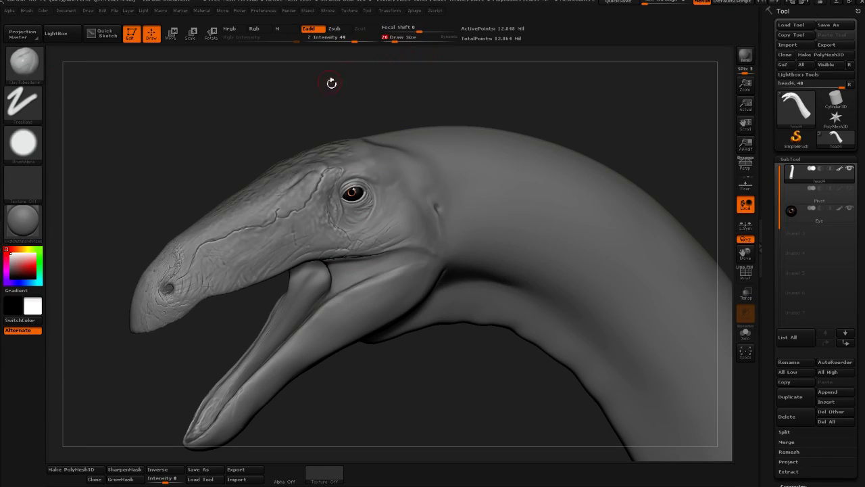
pyautogui.moveTo(332, 83)
pyautogui.keyDown('alt'); pyautogui.mouseDown()
pyautogui.moveTo(361, 83)
pyautogui.moveTo(355, 128)
pyautogui.mouseUp(); pyautogui.keyUp('alt')
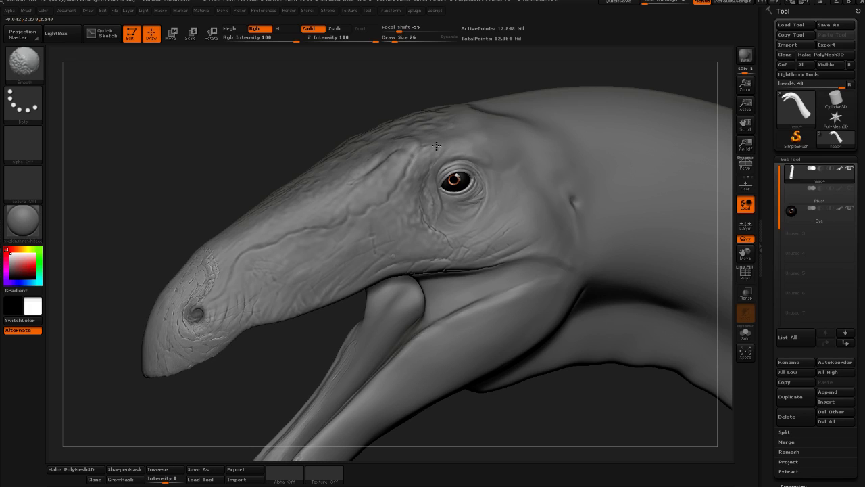
pyautogui.click(394, 41)
pyautogui.keyDown('alt'); pyautogui.moveTo(363, 73); pyautogui.dragTo(412, 94); pyautogui.keyUp('alt')
pyautogui.moveTo(448, 168)
pyautogui.mouseDown()
pyautogui.moveTo(441, 176)
pyautogui.moveTo(458, 157)
pyautogui.moveTo(431, 203)
pyautogui.moveTo(386, 225)
pyautogui.moveTo(419, 217)
pyautogui.mouseUp()
pyautogui.moveTo(313, 246)
pyautogui.mouseDown()
pyautogui.moveTo(365, 237)
pyautogui.moveTo(378, 225)
pyautogui.moveTo(291, 252)
pyautogui.moveTo(318, 242)
pyautogui.moveTo(357, 206)
pyautogui.moveTo(377, 226)
pyautogui.moveTo(439, 177)
pyautogui.moveTo(427, 197)
pyautogui.moveTo(414, 196)
pyautogui.moveTo(436, 174)
pyautogui.moveTo(436, 185)
pyautogui.moveTo(376, 223)
pyautogui.mouseUp()
pyautogui.moveTo(302, 177); pyautogui.dragTo(388, 206)
pyautogui.moveTo(576, 131); pyautogui.dragTo(473, 182)
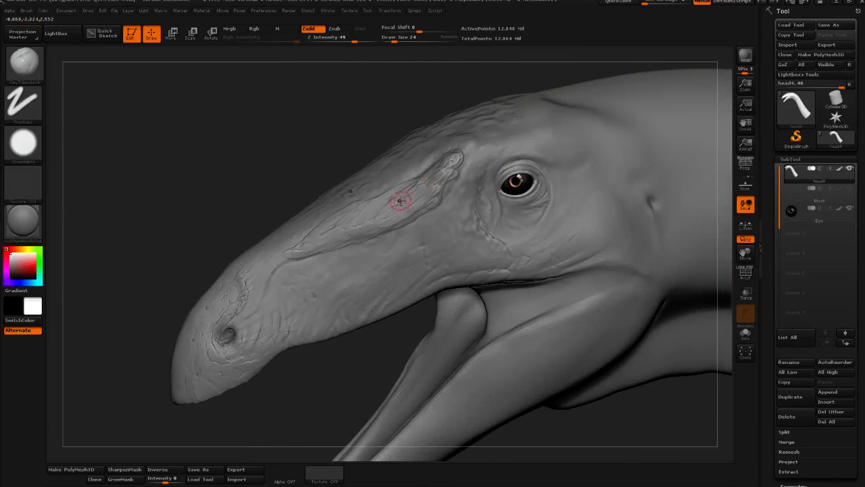
pyautogui.moveTo(423, 207)
pyautogui.mouseDown()
pyautogui.moveTo(405, 191)
pyautogui.moveTo(398, 205)
pyautogui.moveTo(288, 245)
pyautogui.moveTo(249, 305)
pyautogui.mouseUp()
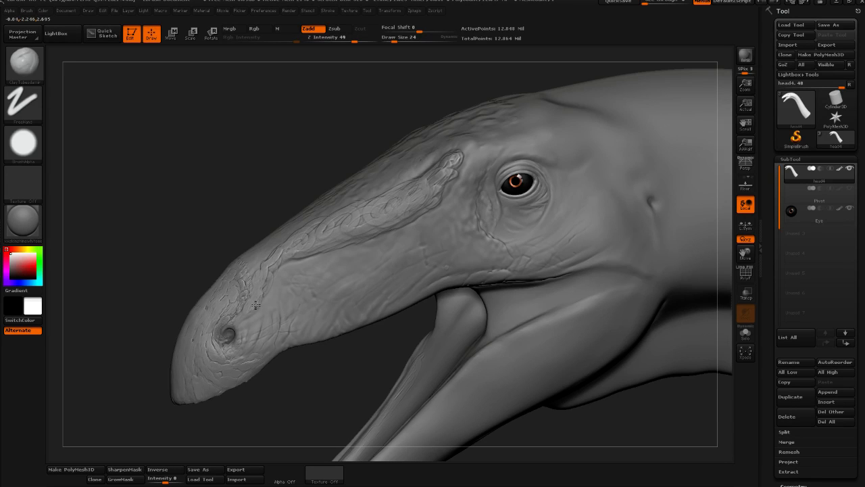
# Sculpt wrinkle strokes around the nostril and along the lower edge of the snout ridge with the ClayTubes brush
pyautogui.moveTo(232, 176)
pyautogui.keyDown('alt'); pyautogui.mouseDown()
pyautogui.moveTo(180, 172)
pyautogui.moveTo(291, 154)
pyautogui.moveTo(328, 284)
pyautogui.mouseUp(); pyautogui.keyUp('alt')
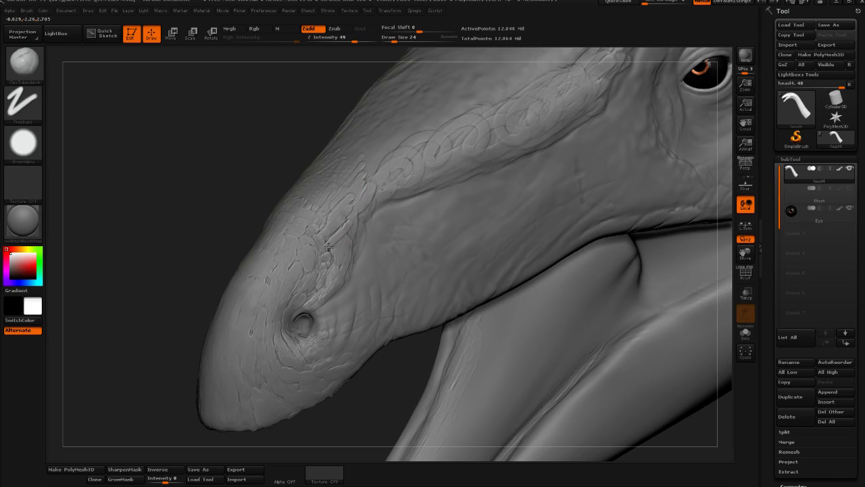
pyautogui.moveTo(345, 263)
pyautogui.mouseDown()
pyautogui.moveTo(326, 298)
pyautogui.moveTo(352, 284)
pyautogui.moveTo(366, 248)
pyautogui.moveTo(365, 269)
pyautogui.moveTo(383, 214)
pyautogui.moveTo(398, 223)
pyautogui.moveTo(373, 245)
pyautogui.moveTo(362, 274)
pyautogui.moveTo(369, 285)
pyautogui.moveTo(342, 321)
pyautogui.mouseUp()
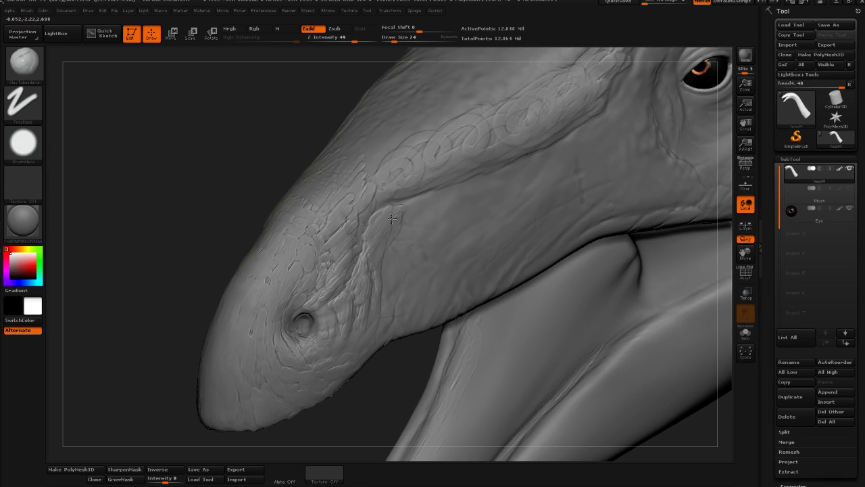
pyautogui.moveTo(392, 218)
pyautogui.mouseDown()
pyautogui.moveTo(452, 199)
pyautogui.moveTo(600, 120)
pyautogui.mouseUp()
pyautogui.moveTo(203, 277)
pyautogui.keyDown('alt'); pyautogui.mouseDown()
pyautogui.moveTo(234, 224)
pyautogui.moveTo(325, 220)
pyautogui.mouseUp(); pyautogui.keyUp('alt')
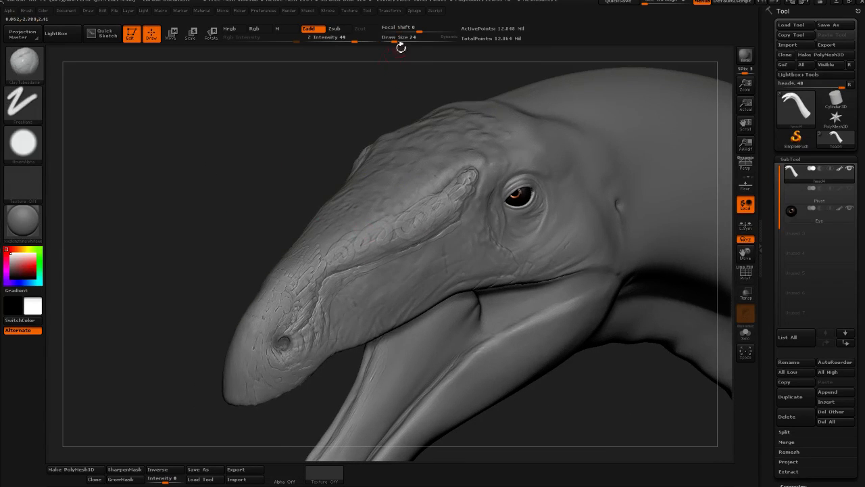
# Smooth the built-up strokes on the snout ridge and above the nostril at draw size 53
pyautogui.moveTo(402, 41); pyautogui.dragTo(421, 66)
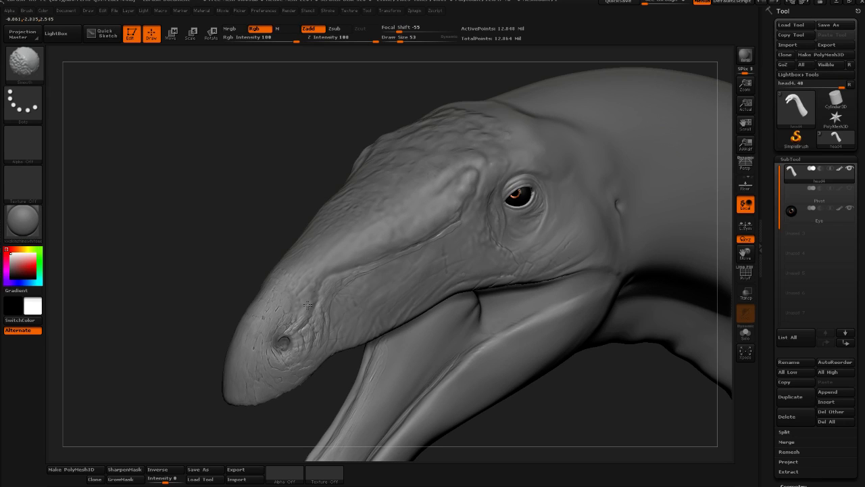
pyautogui.moveTo(174, 247)
pyautogui.mouseDown()
pyautogui.moveTo(253, 207)
pyautogui.moveTo(498, 169)
pyautogui.moveTo(562, 168)
pyautogui.moveTo(591, 187)
pyautogui.moveTo(386, 174)
pyautogui.mouseUp()
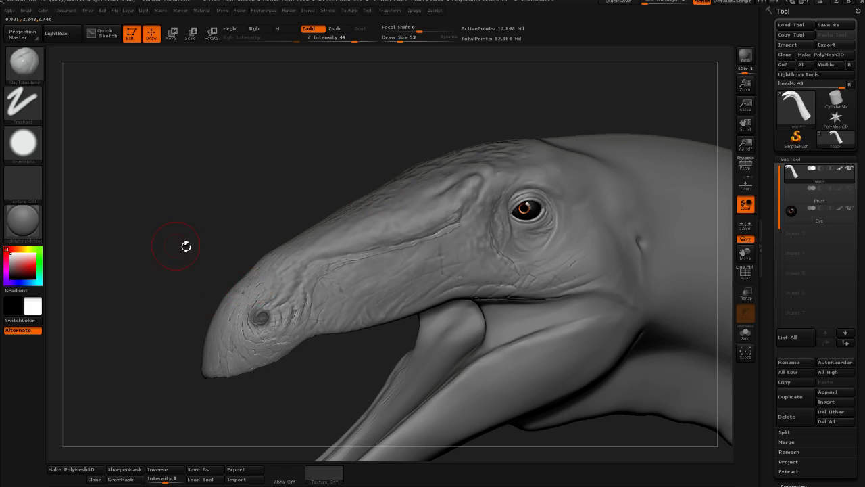
pyautogui.moveTo(183, 246)
pyautogui.mouseDown()
pyautogui.moveTo(391, 241)
pyautogui.moveTo(378, 232)
pyautogui.mouseUp()
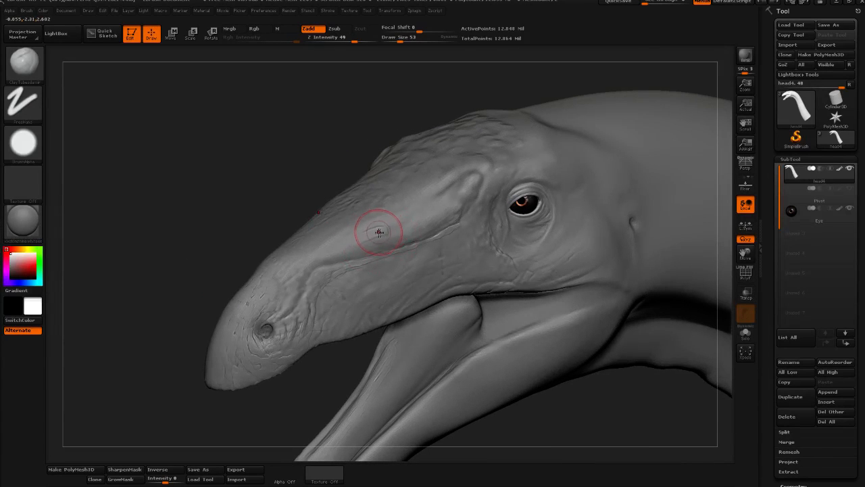
# Add finer clay strokes along the snout ridge at draw size 19 and blend them with the Smooth brush at draw size 39
pyautogui.click(398, 41)
pyautogui.moveTo(376, 58)
pyautogui.mouseDown()
pyautogui.moveTo(398, 51)
pyautogui.moveTo(395, 42)
pyautogui.mouseUp()
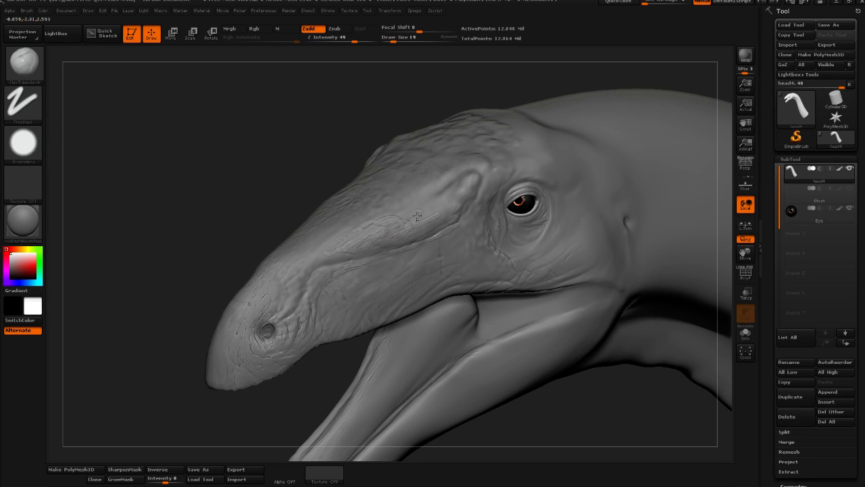
pyautogui.press('shift')
pyautogui.press('shift')
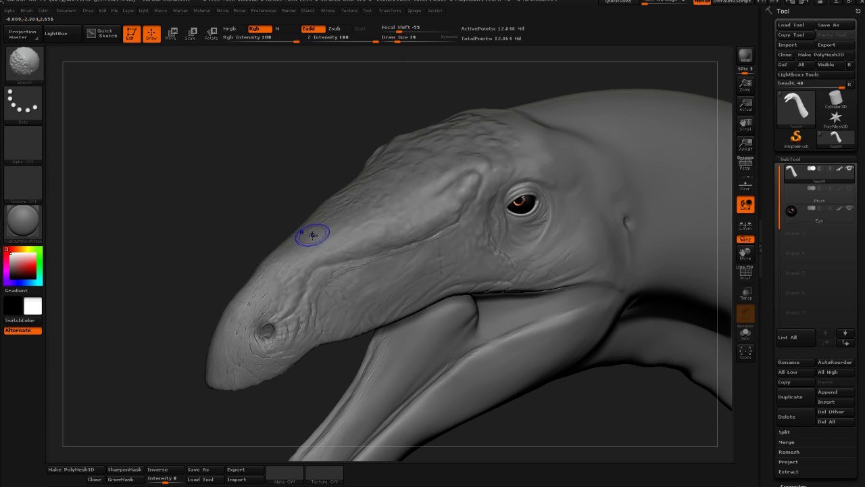
pyautogui.moveTo(245, 218)
pyautogui.mouseDown()
pyautogui.moveTo(214, 220)
pyautogui.moveTo(139, 187)
pyautogui.mouseUp()
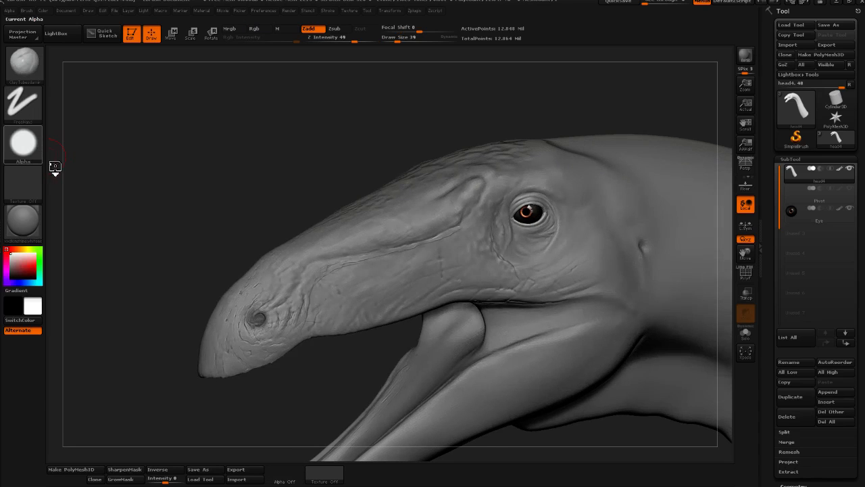
# Import a first batch of skin alphas, including the sk, Skaless and aa dragon ska images
pyautogui.click(27, 146)
pyautogui.click(67, 409)
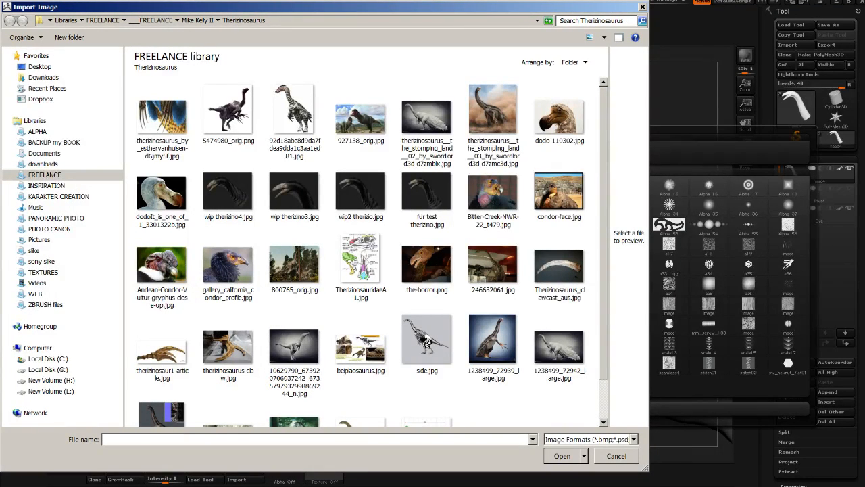
pyautogui.press('Escape')
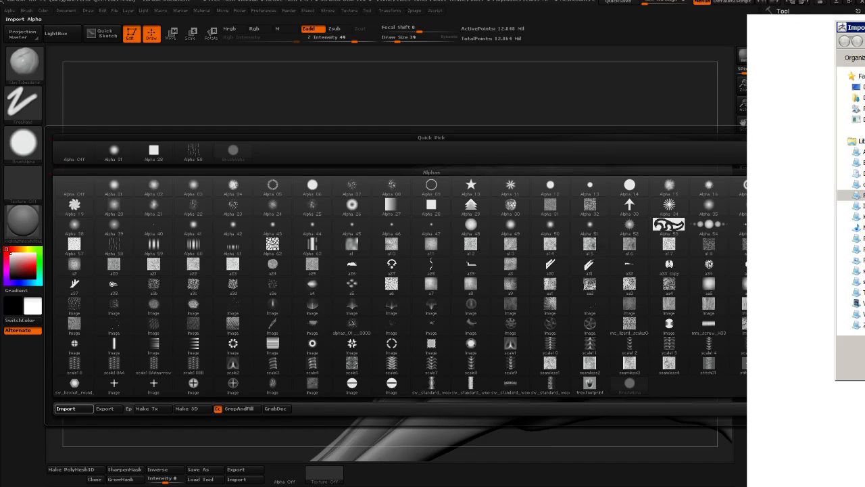
pyautogui.moveTo(859, 27); pyautogui.dragTo(864, 143)
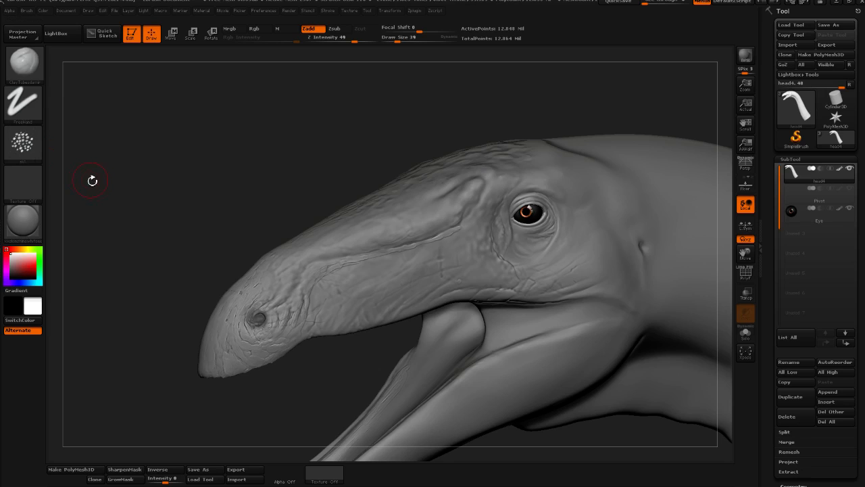
# Import a second batch of alphas, including the seamless, stitch, spots, fur and trackScales images, and check them in the alpha palette
pyautogui.click(27, 142)
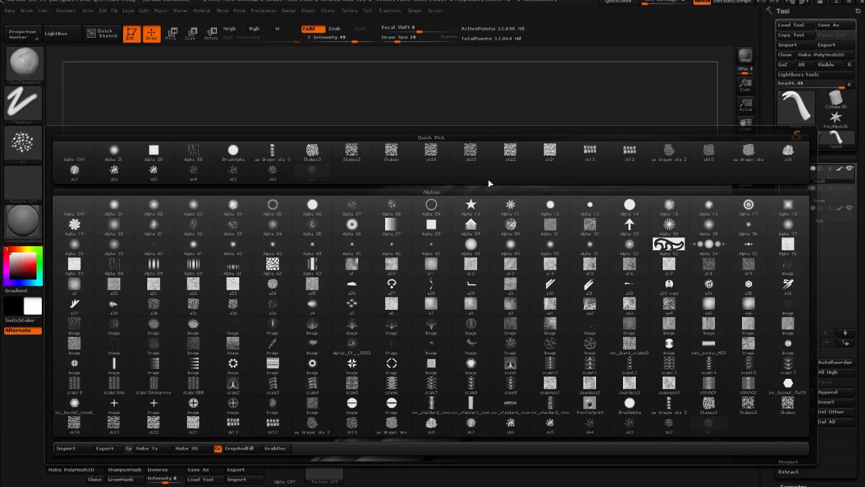
pyautogui.moveTo(165, 172)
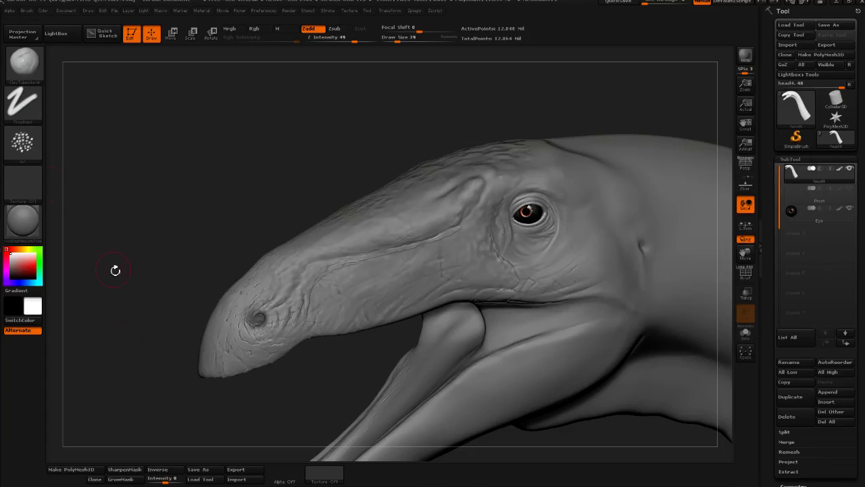
pyautogui.click(33, 158)
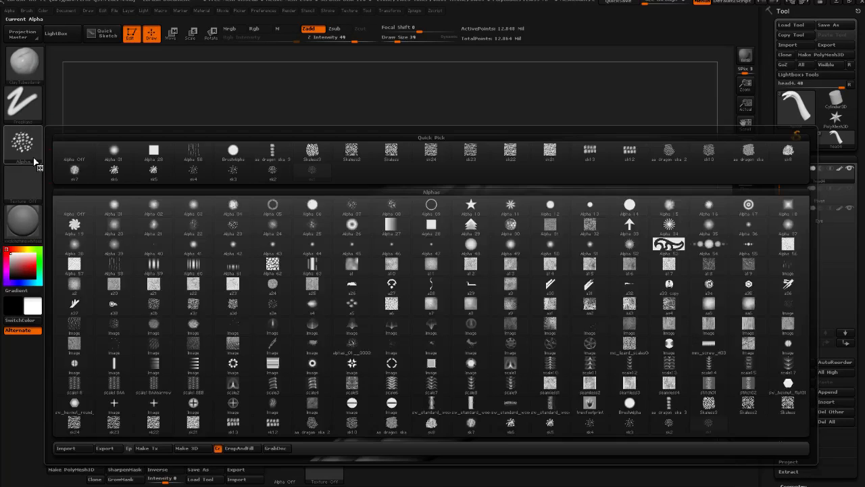
pyautogui.click(28, 139)
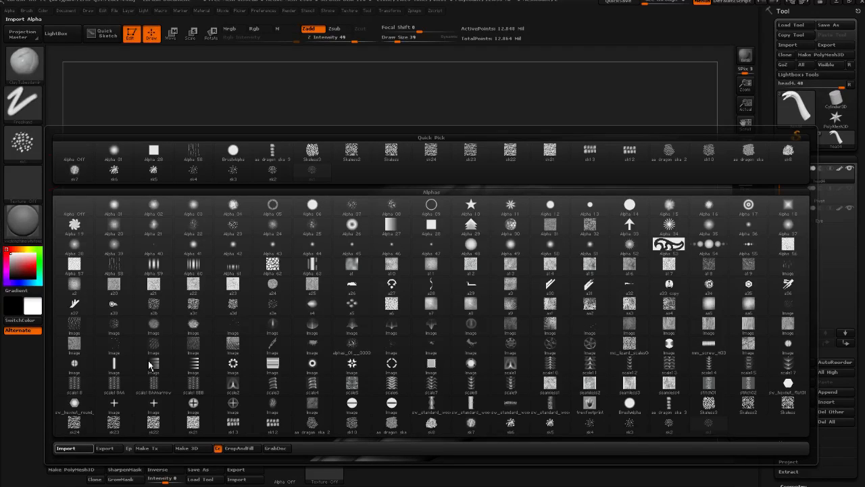
pyautogui.click(85, 447)
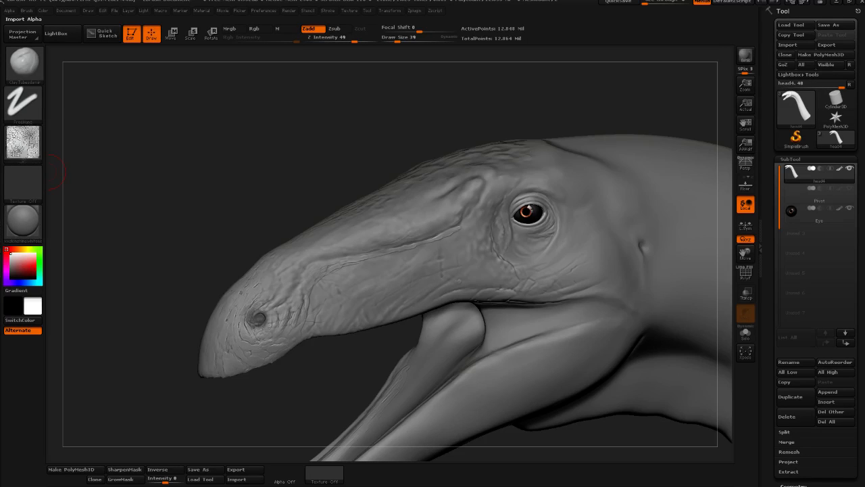
pyautogui.click(24, 156)
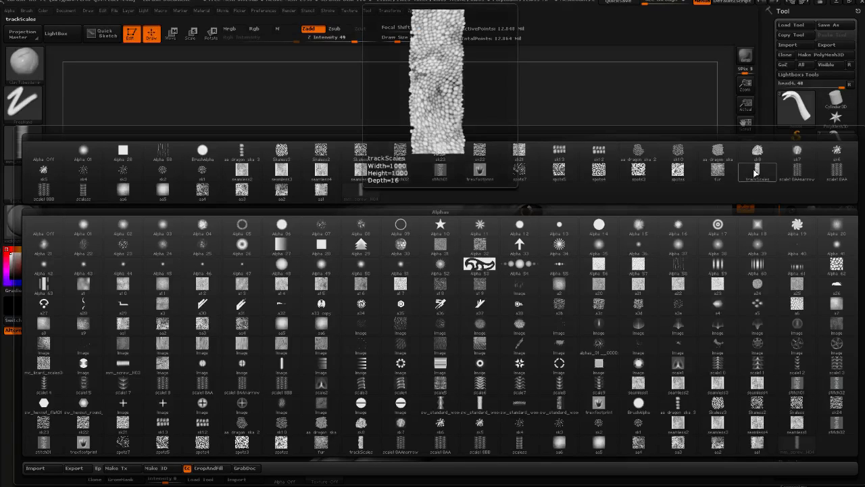
pyautogui.moveTo(726, 184)
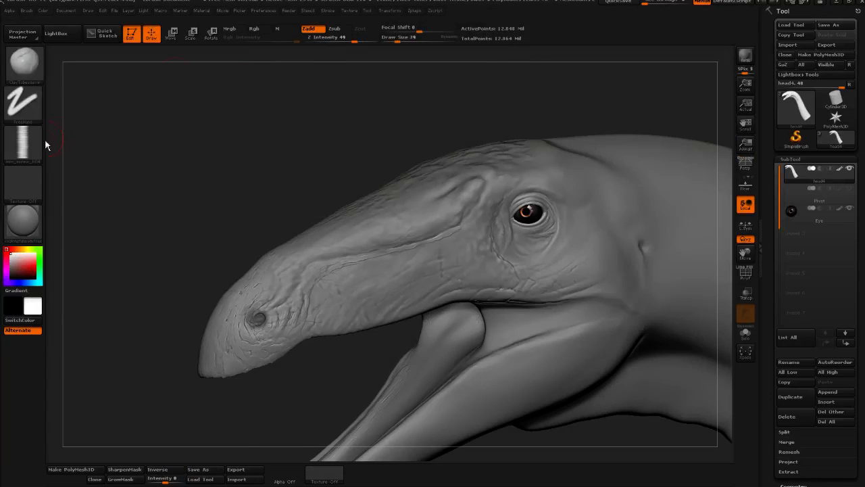
# Import a further batch of alphas, including the feather and scale images such as scale1
pyautogui.click(27, 142)
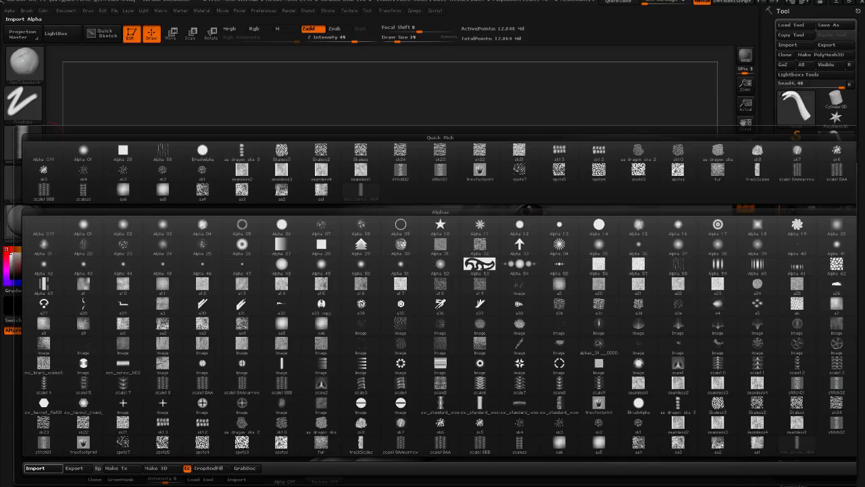
pyautogui.click(479, 265)
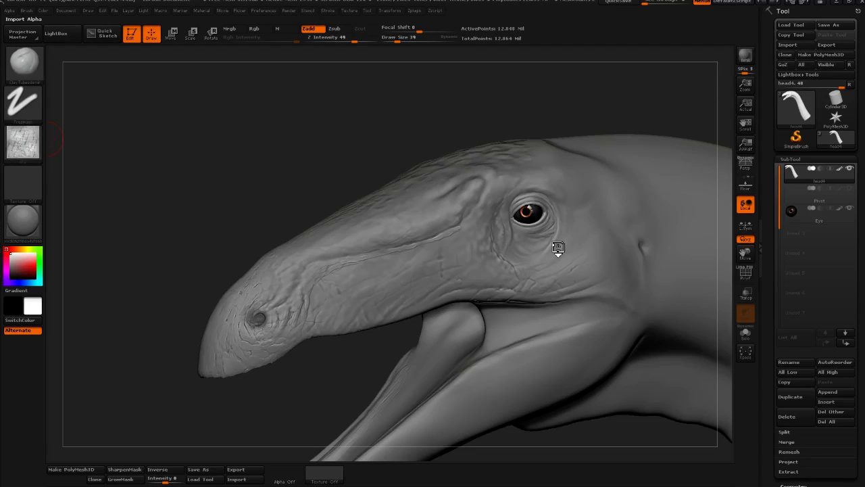
pyautogui.click(27, 143)
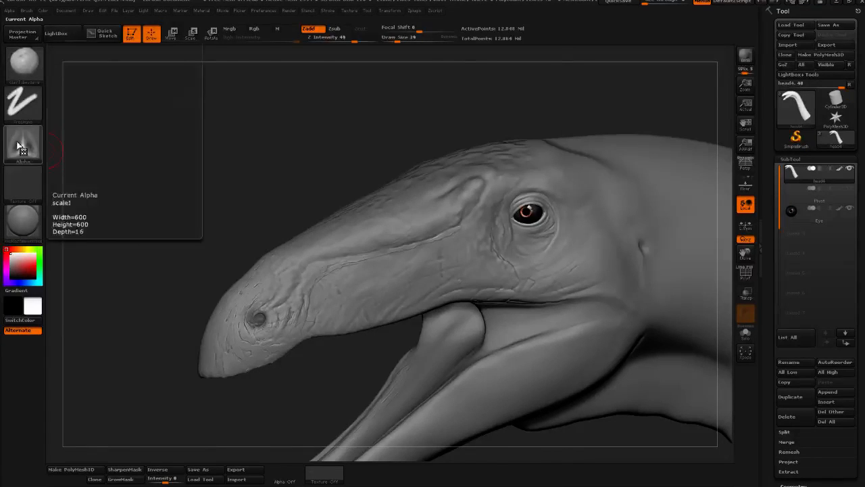
# Assign the spots5 alpha to the ClayTubes brush and collapse the long quick-pick list of the Alpha palette
pyautogui.click(23, 146)
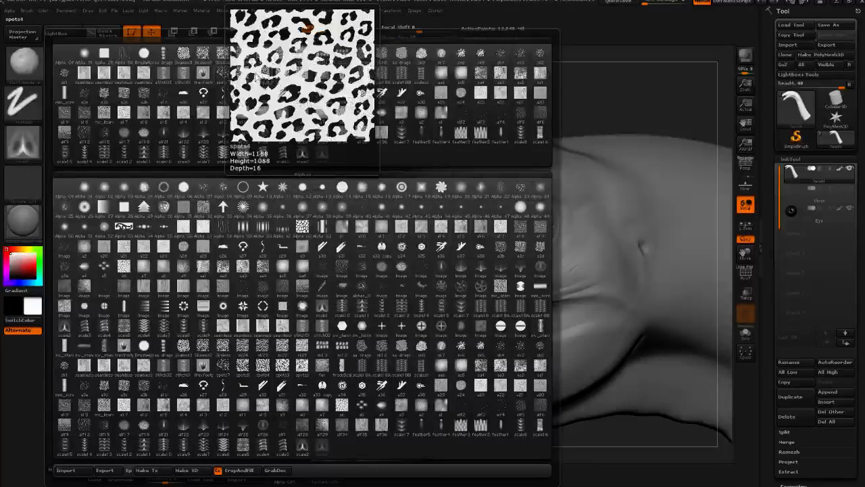
pyautogui.click(247, 77)
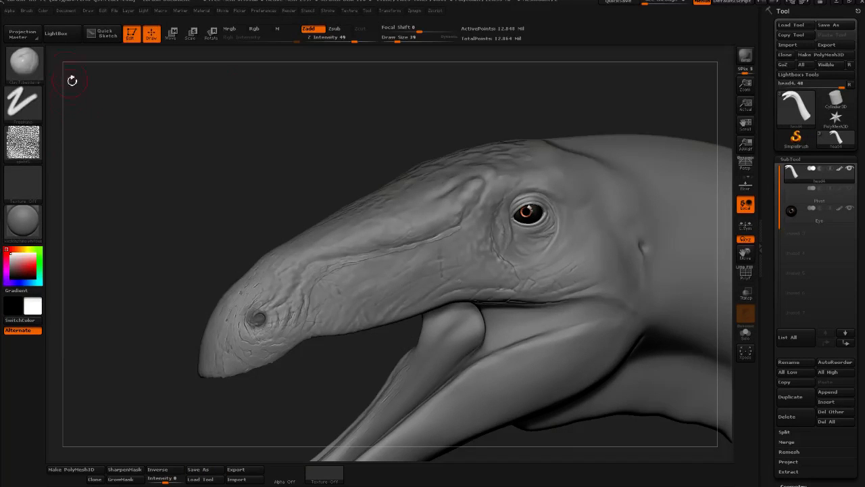
pyautogui.click(27, 10)
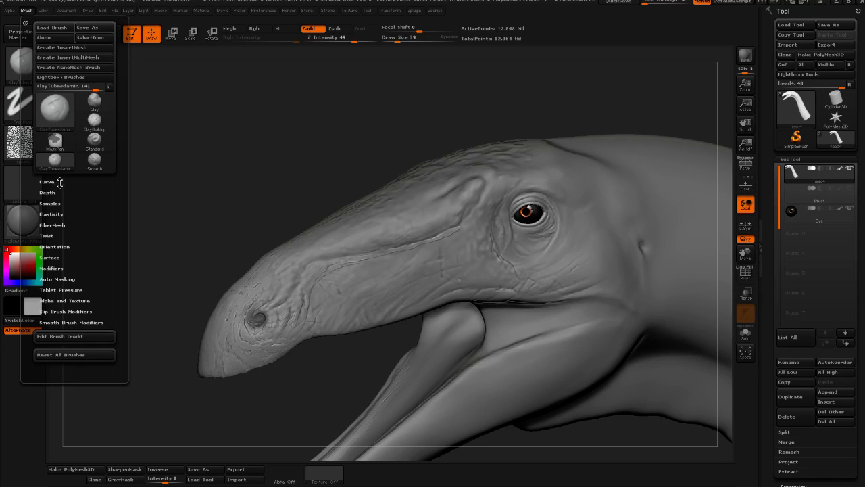
pyautogui.click(9, 11)
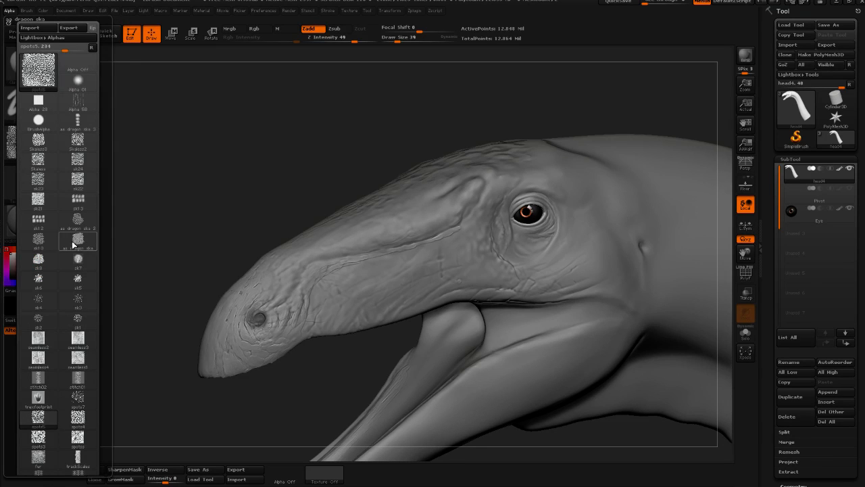
pyautogui.moveTo(103, 266); pyautogui.dragTo(101, 234)
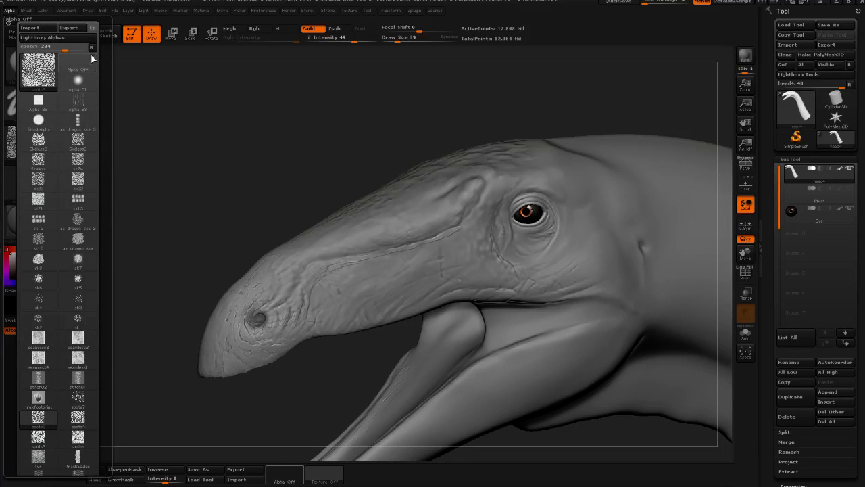
pyautogui.click(38, 144)
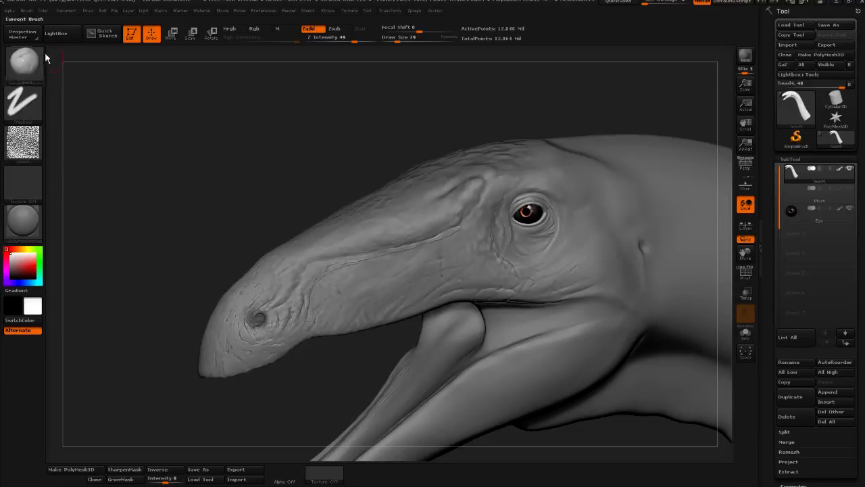
# Expand the Modify settings of the spots5 alpha and set its intensity to 0.10769
pyautogui.click(15, 11)
pyautogui.moveTo(12, 14)
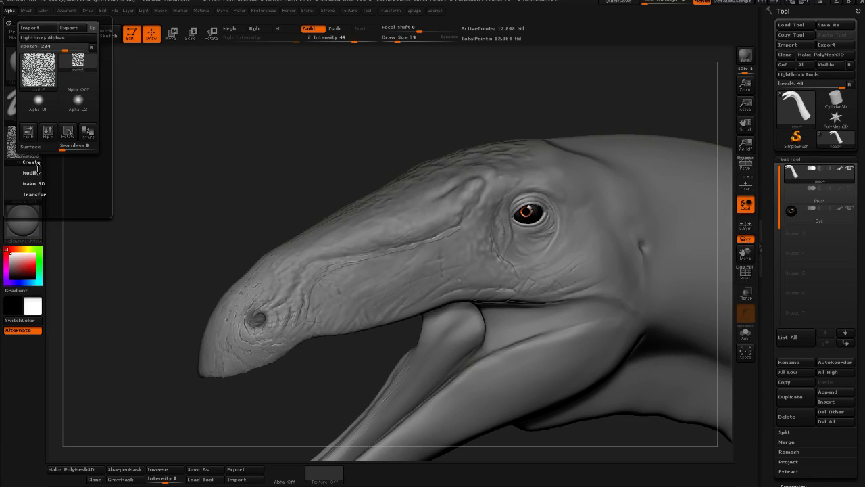
pyautogui.click(37, 173)
pyautogui.click(36, 180)
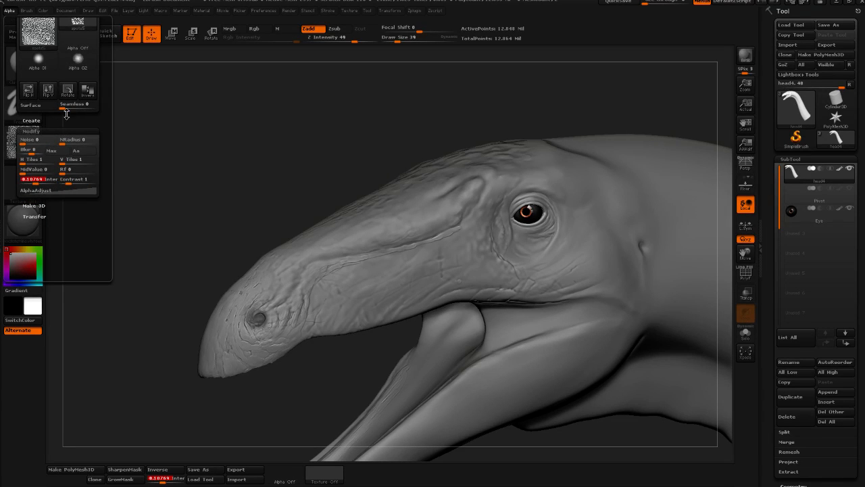
# Invert the spots5 alpha and set its blur to 10, intensity to about -0.35 and contrast to about 1.54
pyautogui.click(85, 93)
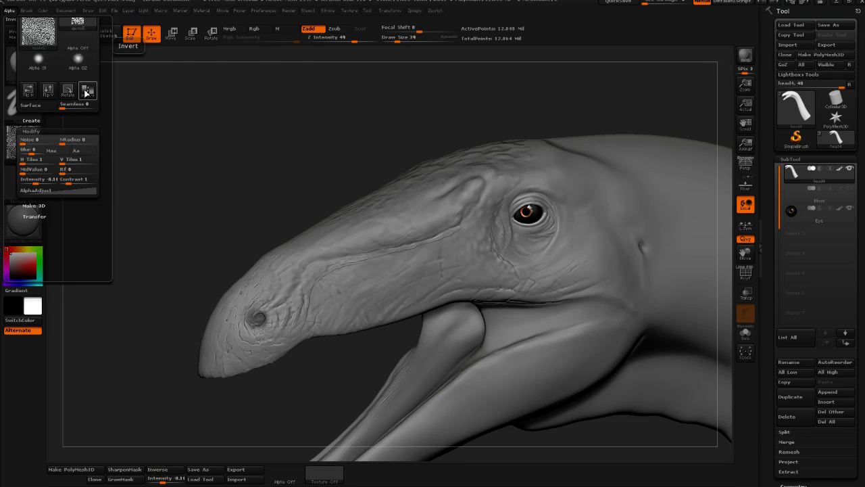
pyautogui.moveTo(39, 38)
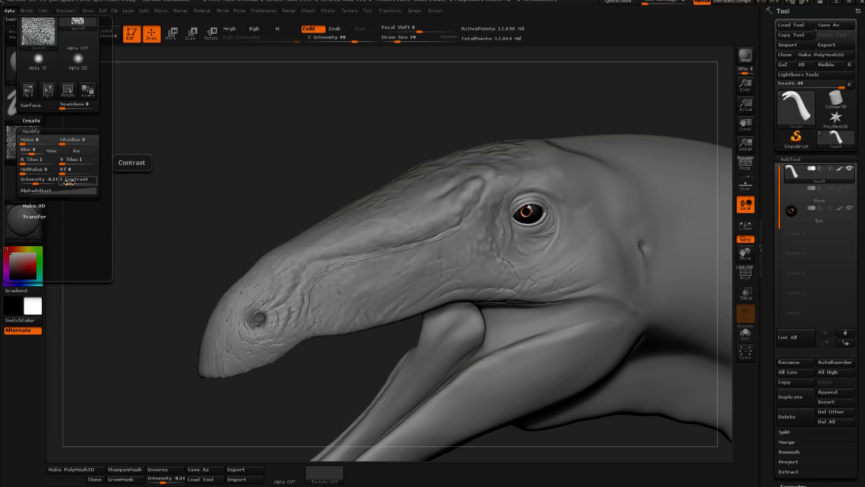
pyautogui.moveTo(69, 184); pyautogui.dragTo(67, 183)
pyautogui.moveTo(31, 155); pyautogui.dragTo(37, 156)
pyautogui.moveTo(36, 157); pyautogui.dragTo(32, 181)
pyautogui.moveTo(30, 181); pyautogui.dragTo(39, 181)
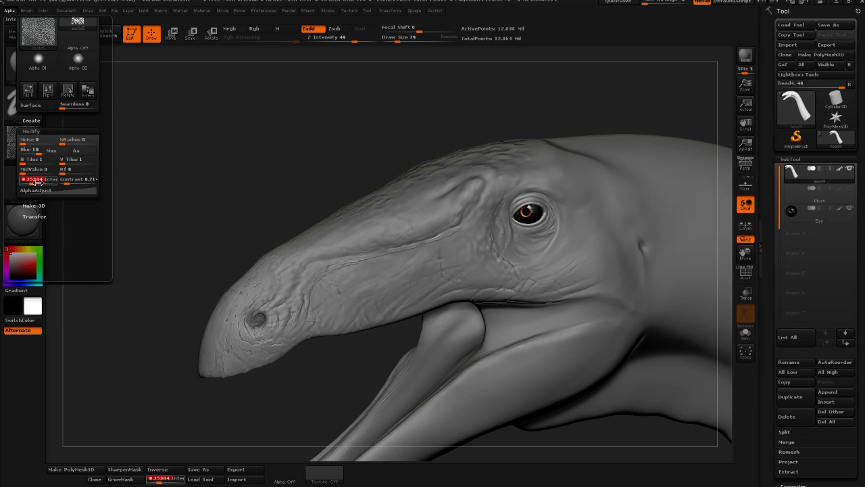
pyautogui.click(74, 187)
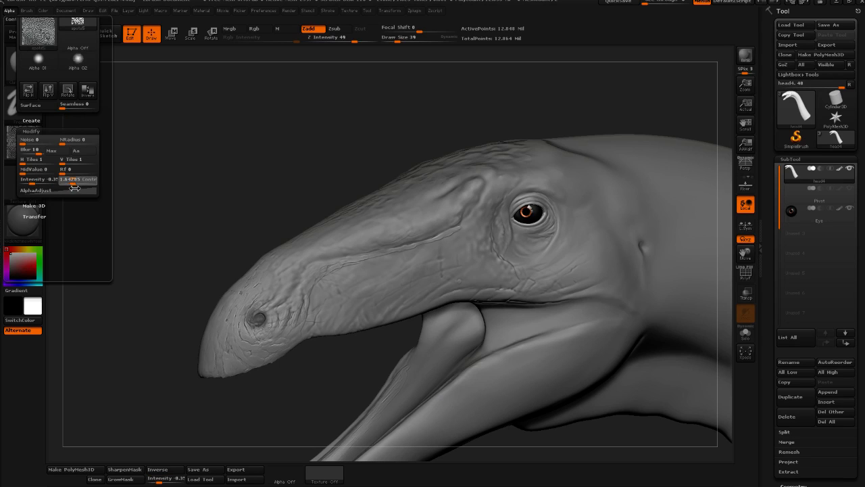
pyautogui.moveTo(76, 187); pyautogui.dragTo(73, 182)
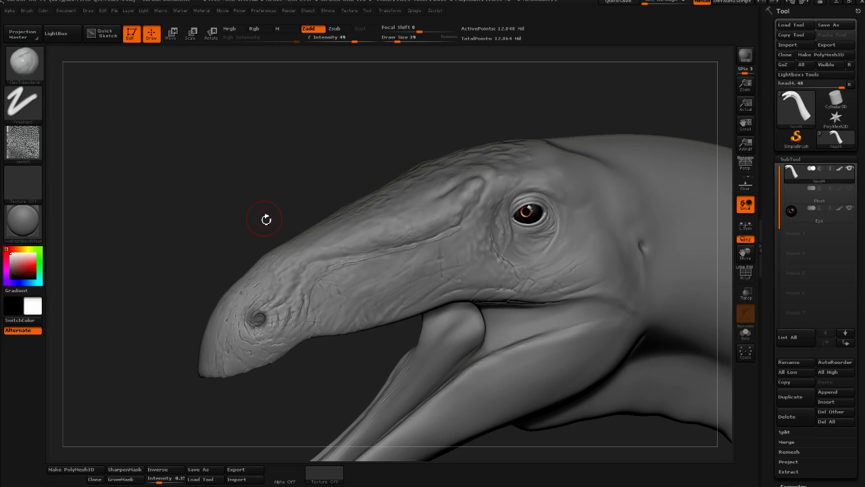
# Set the draw size to 59 and turn the alpha off for the ClayTubes brush
pyautogui.moveTo(399, 41); pyautogui.dragTo(410, 41)
pyautogui.moveTo(377, 105); pyautogui.dragTo(394, 74)
pyautogui.moveTo(409, 41); pyautogui.dragTo(401, 40)
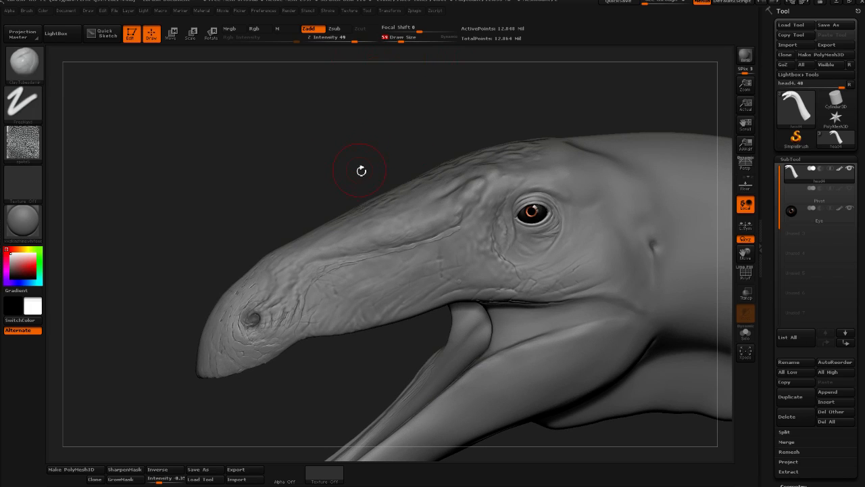
pyautogui.keyDown('alt'); pyautogui.moveTo(361, 175); pyautogui.dragTo(327, 159); pyautogui.keyUp('alt')
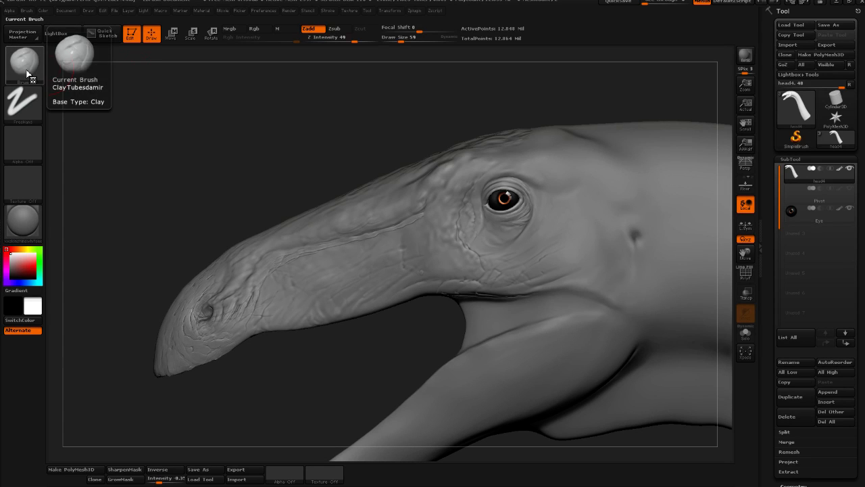
pyautogui.moveTo(142, 115); pyautogui.dragTo(153, 99)
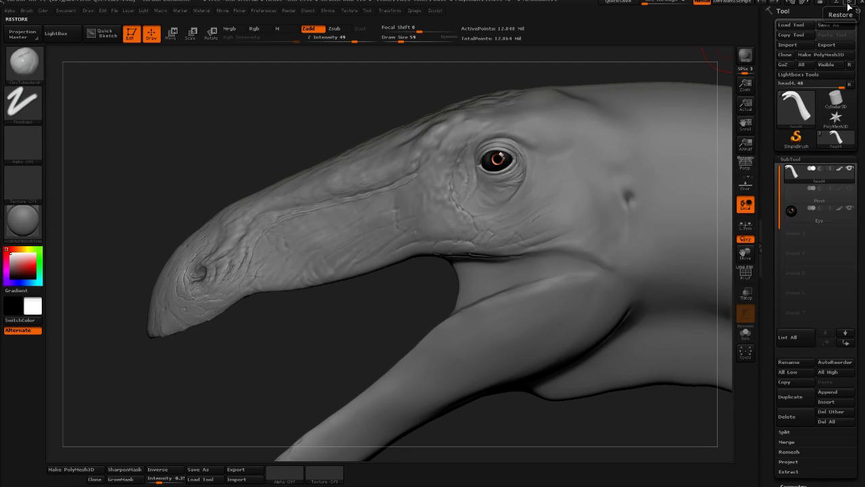
pyautogui.hotkey('alt', 'Tab')
pyautogui.hotkey('alt', 'Tab')
pyautogui.hotkey('alt', 'Tab')
pyautogui.hotkey('alt', 'Tab')
pyautogui.hotkey('alt', 'Tab')
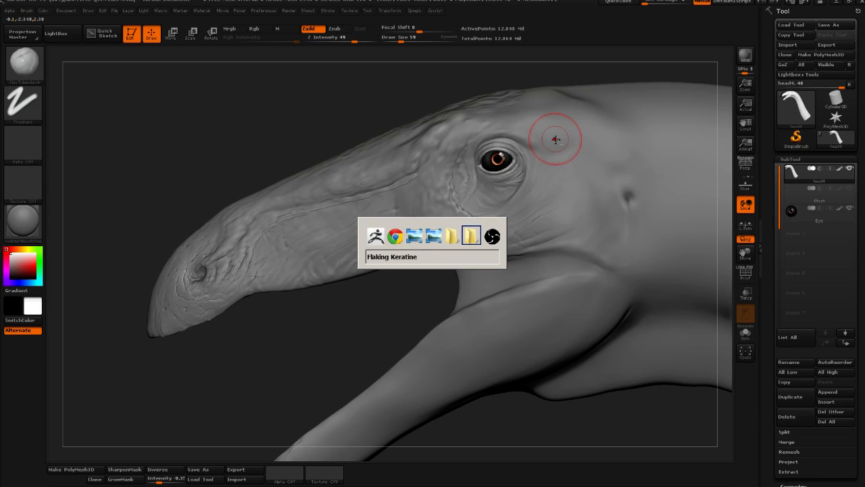
pyautogui.hotkey('alt', 'Tab')
pyautogui.hotkey('alt', 'Tab')
pyautogui.hotkey('alt', 'Tab')
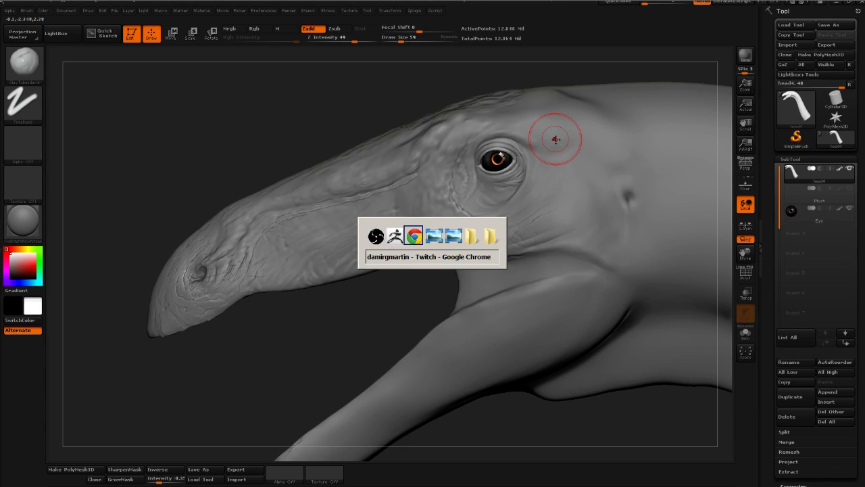
pyautogui.hotkey('alt', 'Tab')
pyautogui.hotkey('alt', 'Tab')
pyautogui.hotkey('alt', 'Tab')
pyautogui.hotkey('alt', 'Tab')
pyautogui.hotkey('alt', 'Tab')
pyautogui.hotkey('alt', 'Tab')
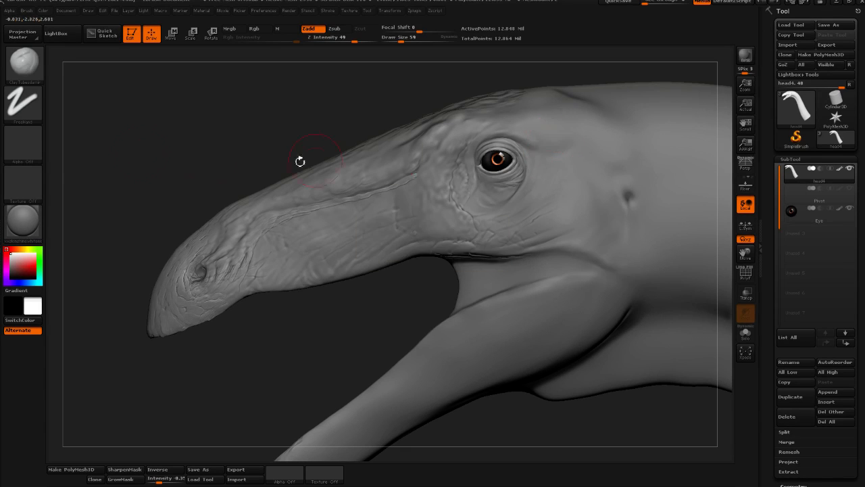
# Try a ClayTubes stroke without an alpha above the nostril and undo it
pyautogui.moveTo(54, 135); pyautogui.dragTo(140, 139)
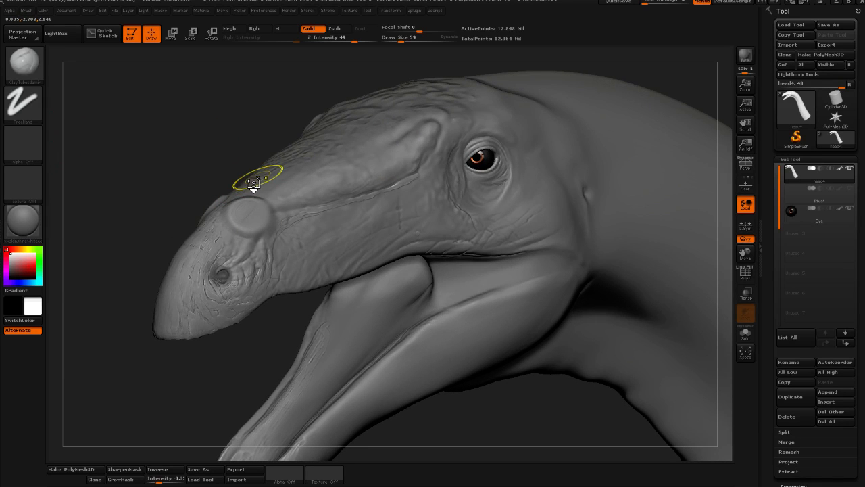
pyautogui.hotkey('ctrl', 'z')
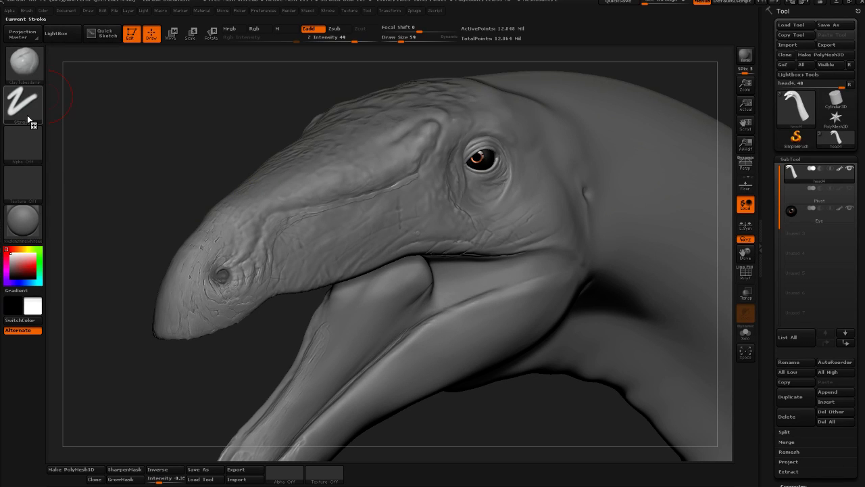
pyautogui.press('space')
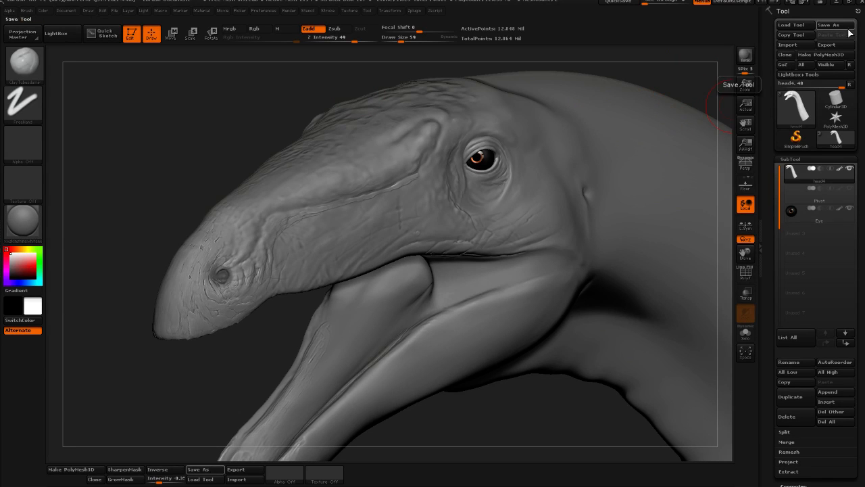
pyautogui.press('space')
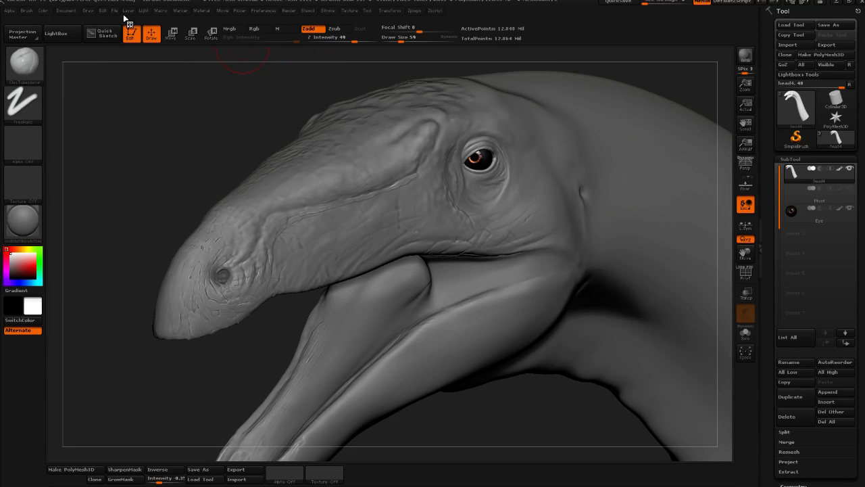
# Assign the modified spots5 alpha to the ClayTubes brush again
pyautogui.click(10, 12)
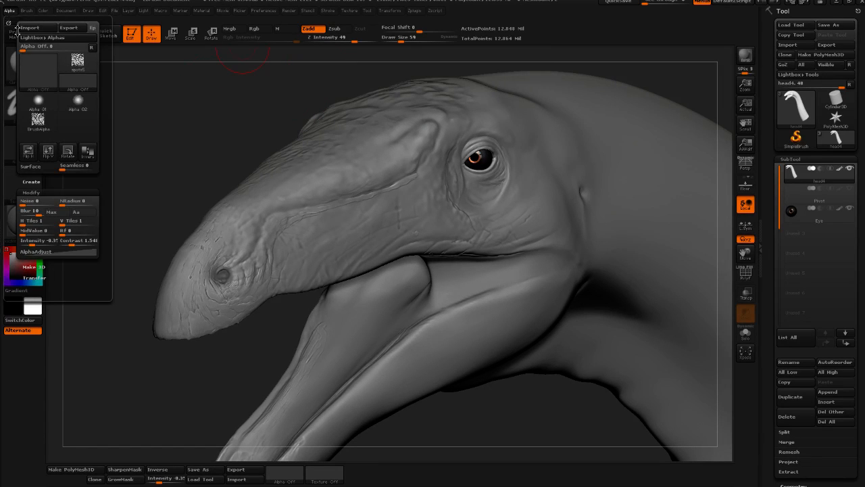
pyautogui.click(80, 64)
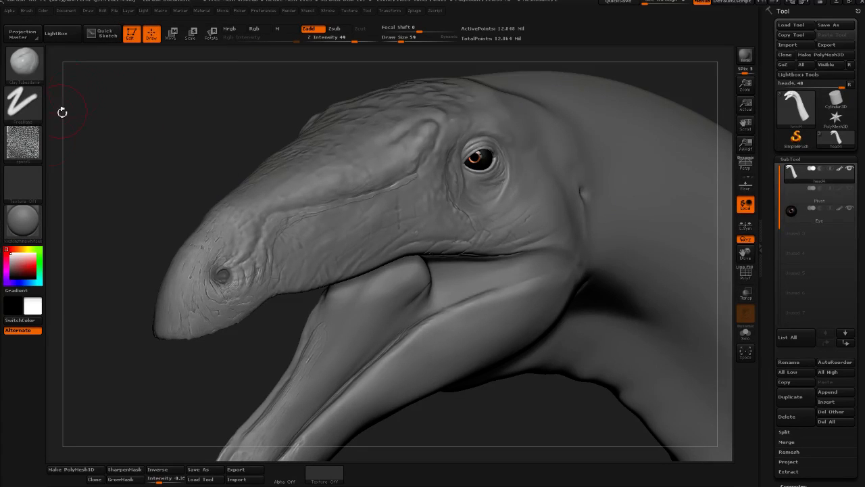
pyautogui.moveTo(38, 151)
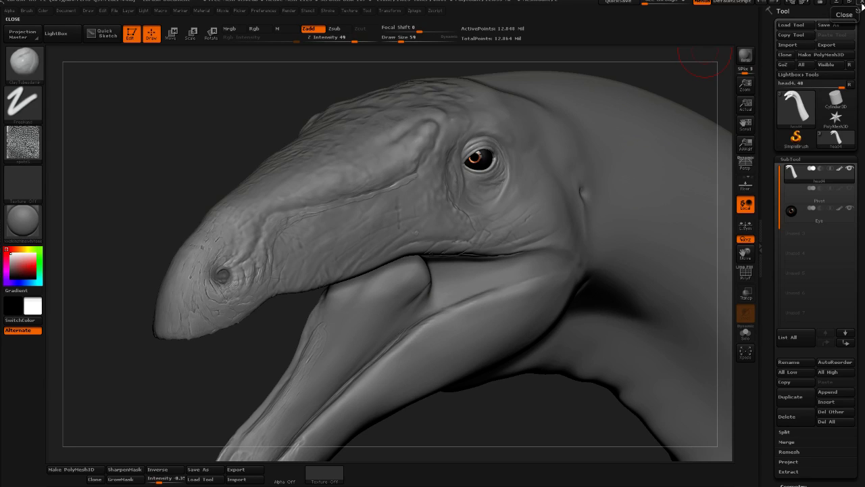
# Switch to Windows Task Manager, force the ZBrush64.exe process to end, and close Task Manager
pyautogui.press('ctrl')
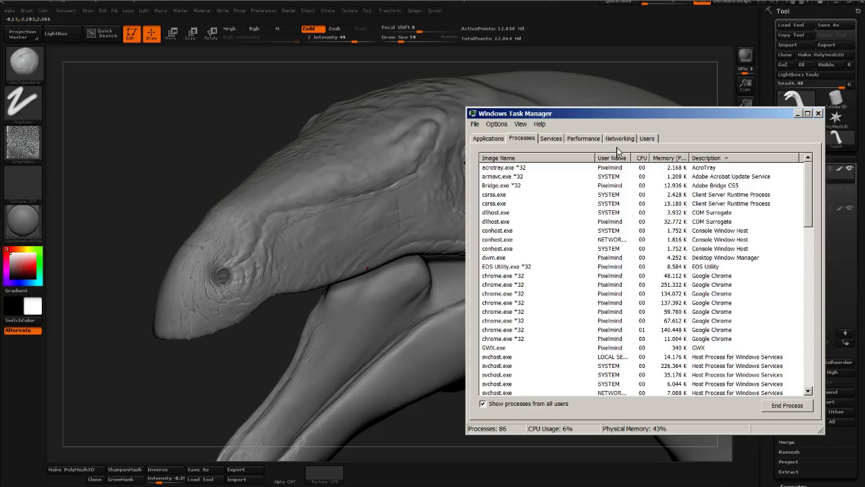
pyautogui.moveTo(635, 122); pyautogui.dragTo(518, 91)
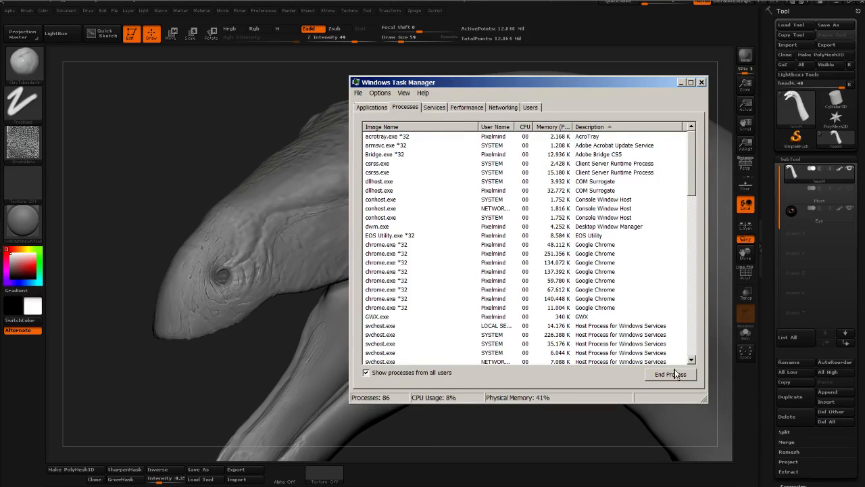
pyautogui.click(403, 245)
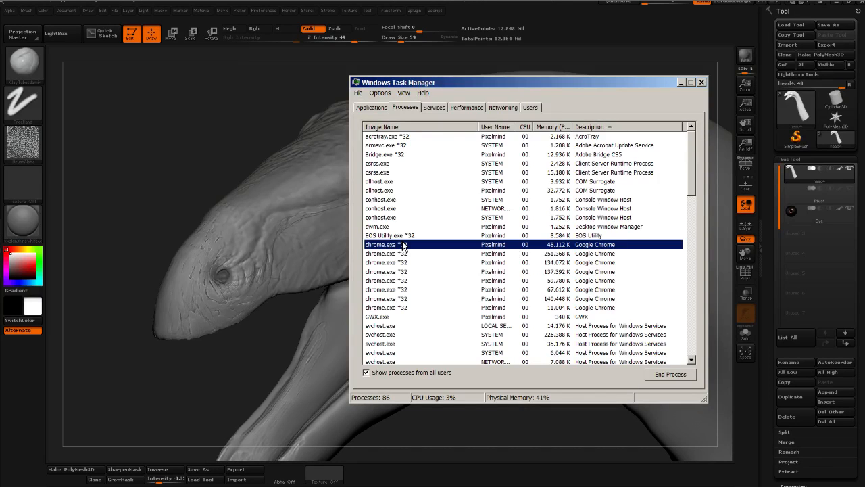
pyautogui.scroll(-7, 402, 245)
pyautogui.scroll(-8, 402, 245)
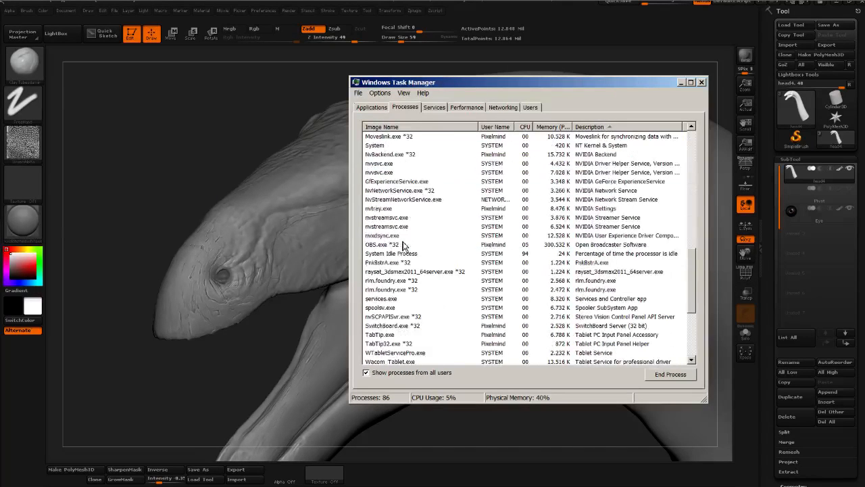
pyautogui.scroll(-5, 407, 241)
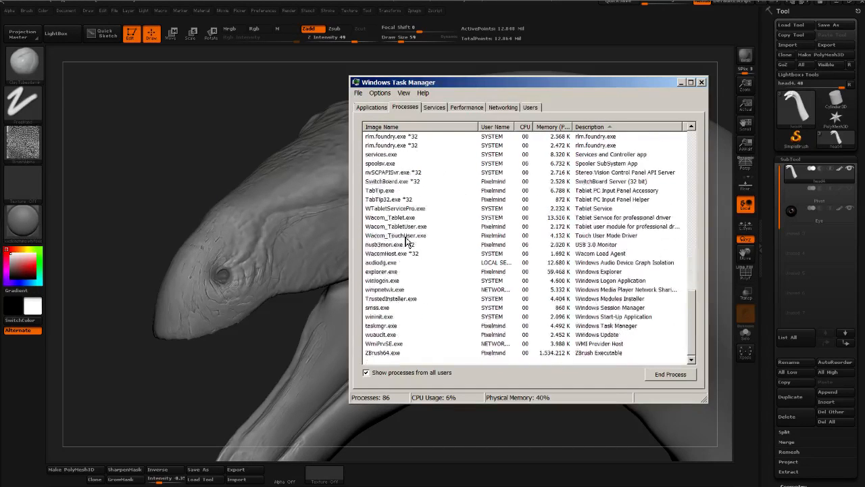
pyautogui.click(544, 353)
pyautogui.click(669, 376)
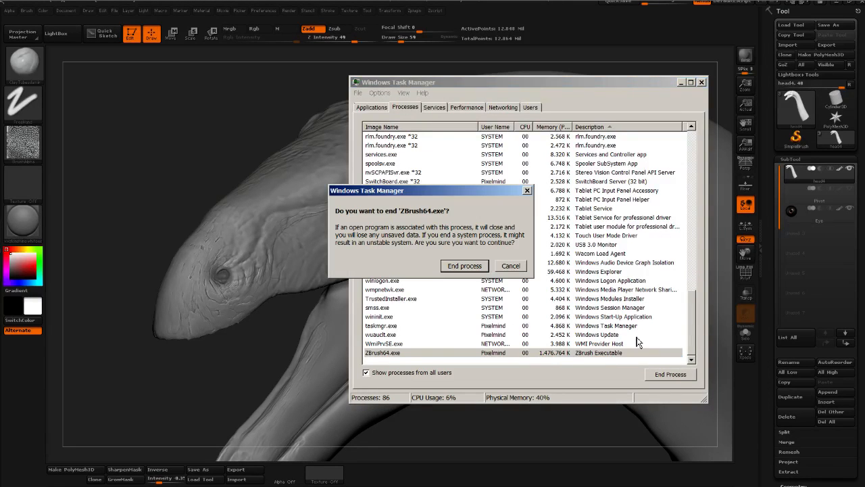
pyautogui.click(458, 265)
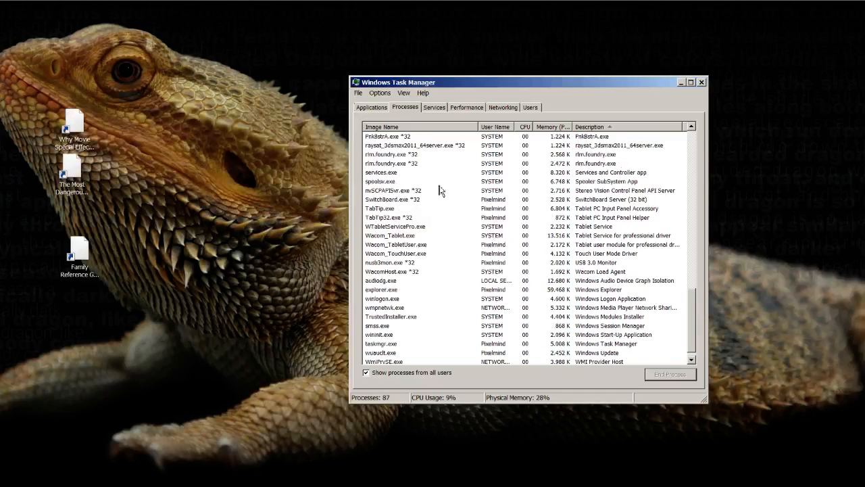
pyautogui.hotkey('alt', 'F4')
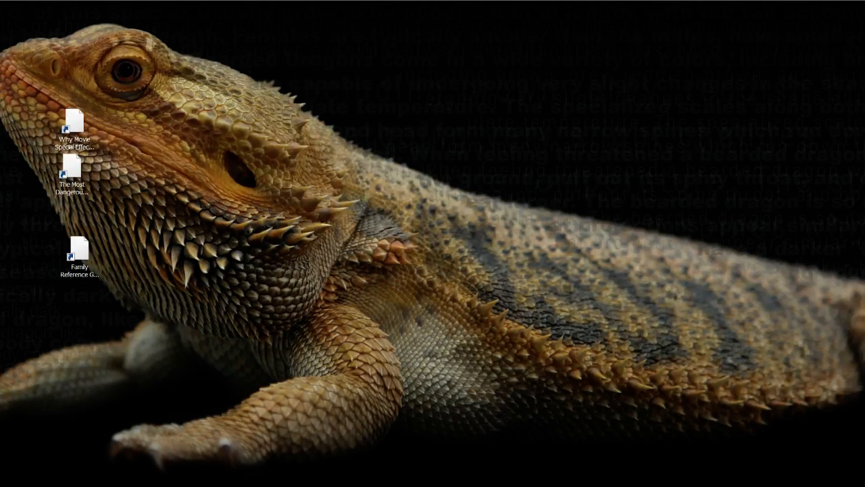
# Relaunch ZBrush from the desktop, dismiss the abnormal termination note and refit the program window to the full screen
pyautogui.moveTo(438, 3)
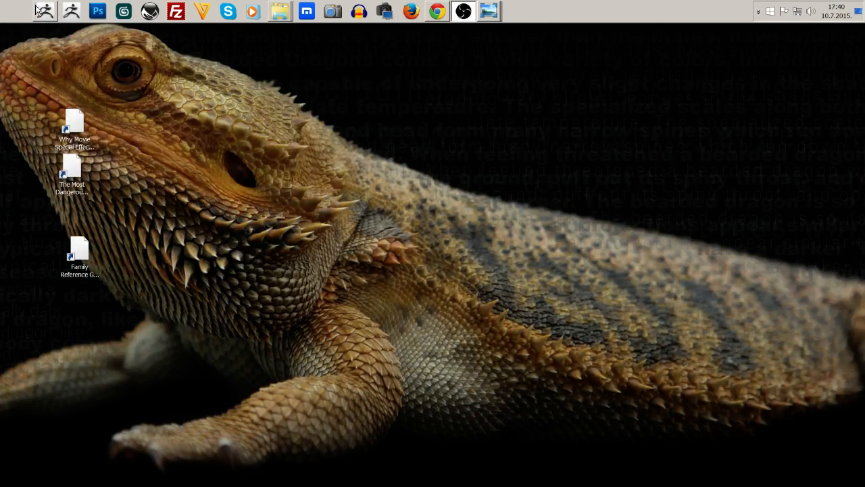
pyautogui.moveTo(44, 13); pyautogui.dragTo(100, 97)
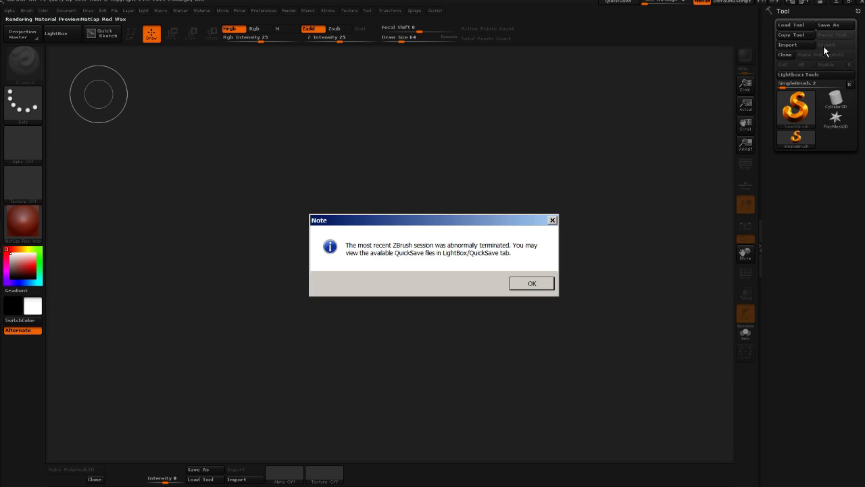
pyautogui.click(532, 283)
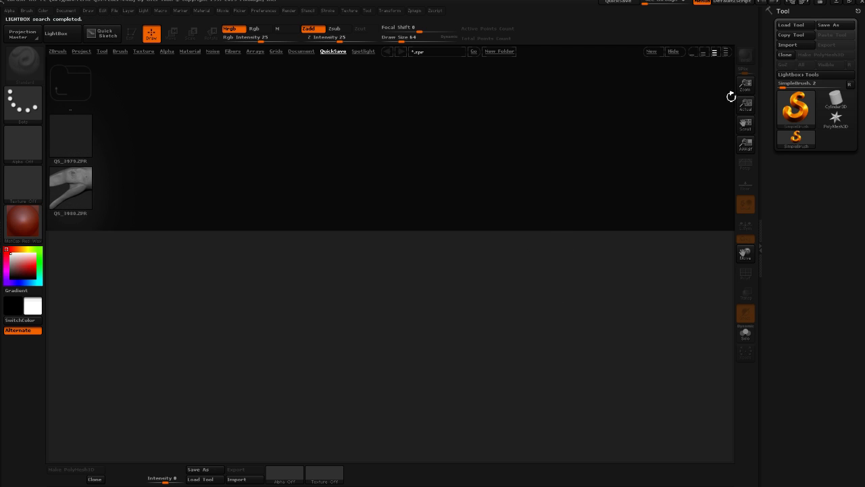
pyautogui.click(851, 3)
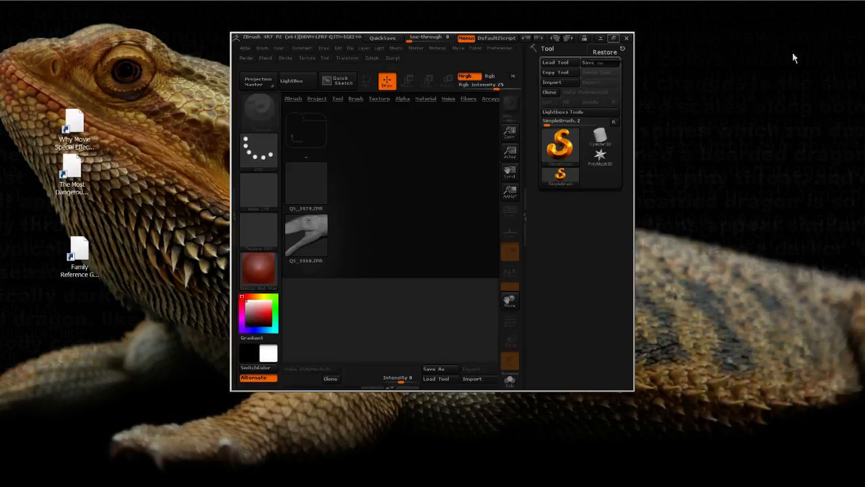
pyautogui.click(612, 37)
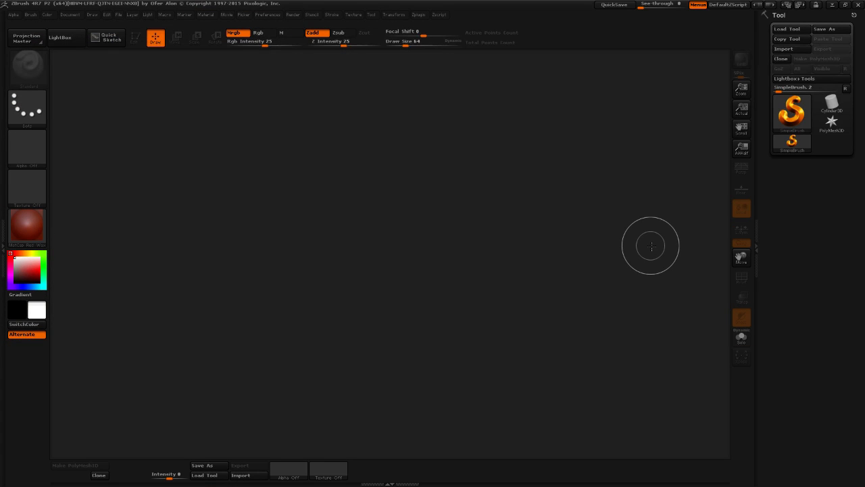
# Load the head4.ZTL tool from the Therizinosaurus project folder in the FREELANCE library
pyautogui.click(790, 30)
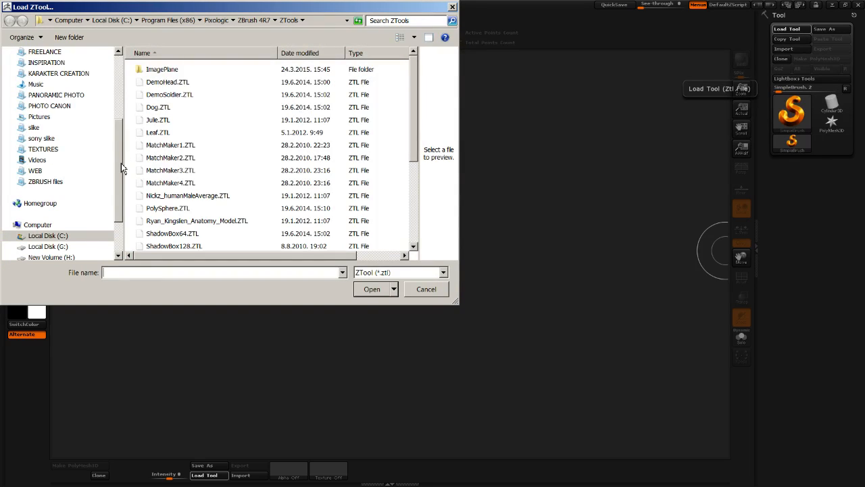
pyautogui.scroll(3, 121, 163)
pyautogui.click(52, 149)
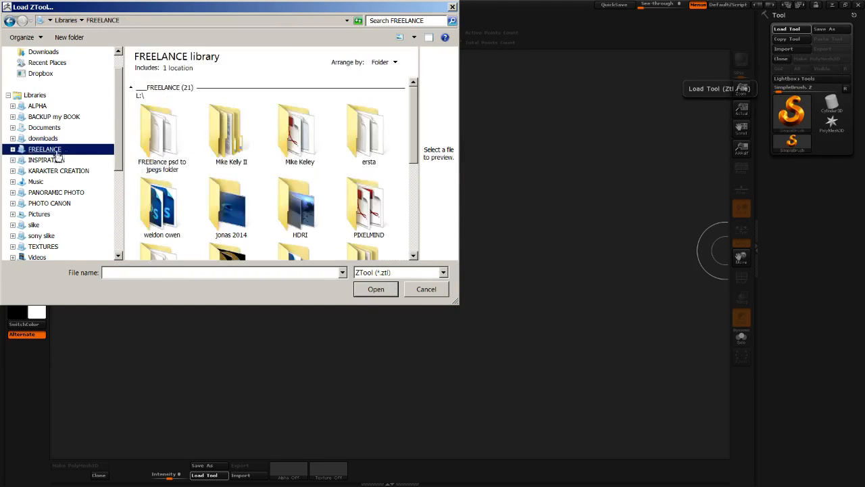
pyautogui.doubleClick(222, 141)
pyautogui.doubleClick(164, 134)
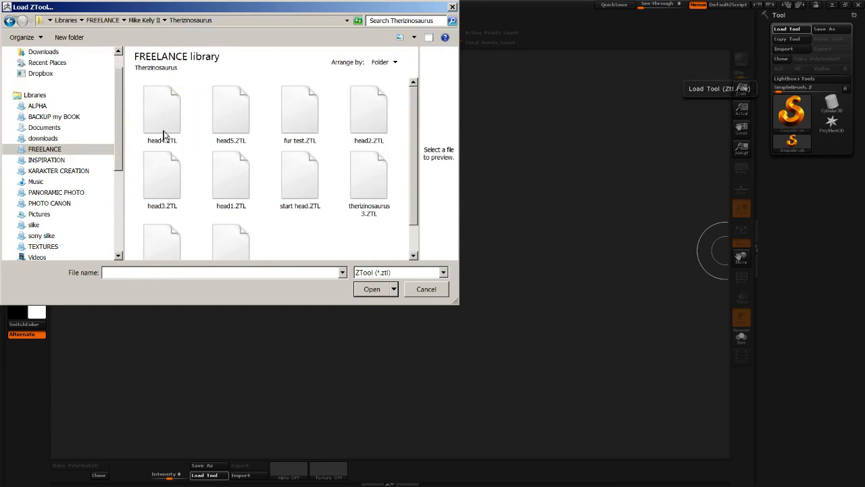
pyautogui.click(163, 115)
pyautogui.click(380, 291)
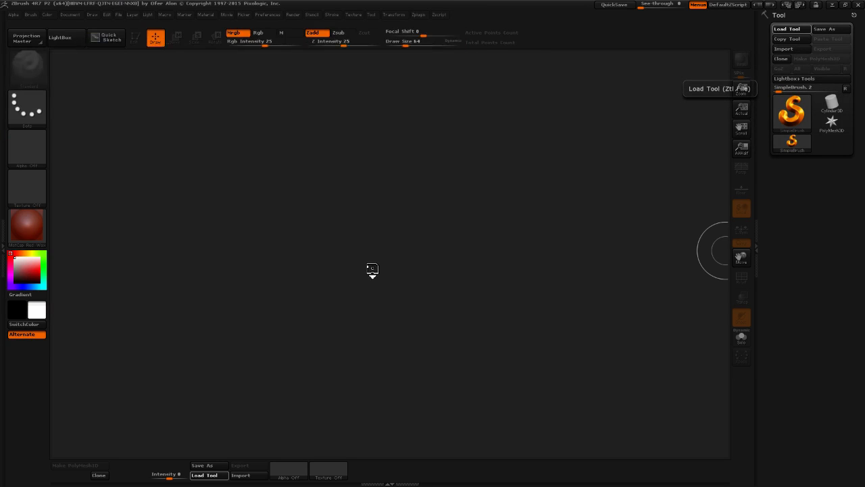
# Place the loaded head4 model on the canvas, make it editable and give it a neutral gray MatCap material
pyautogui.moveTo(359, 257); pyautogui.dragTo(361, 386)
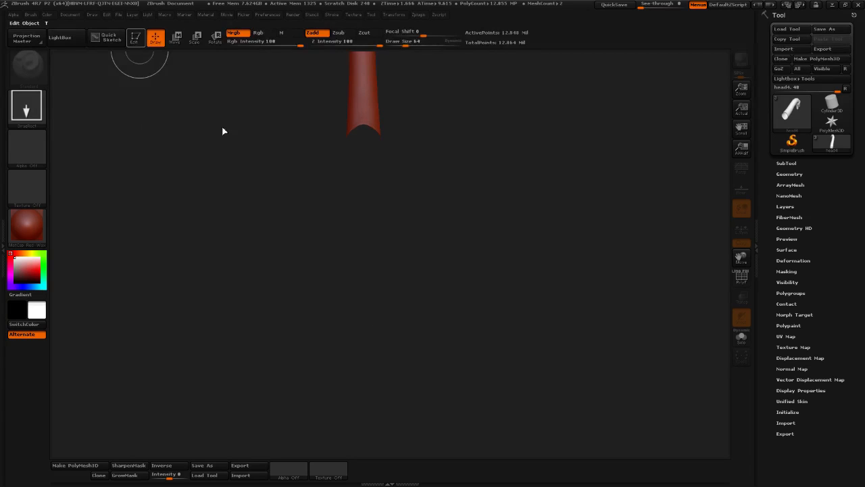
pyautogui.press('t')
pyautogui.click(39, 234)
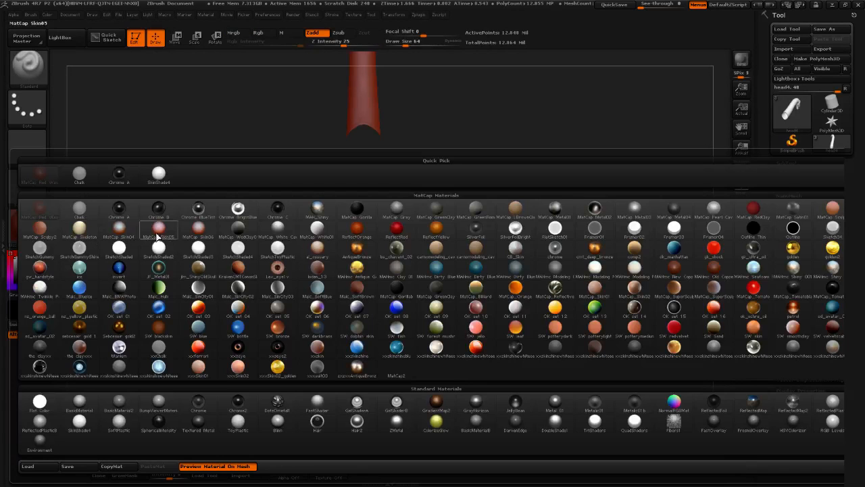
pyautogui.click(123, 368)
pyautogui.moveTo(303, 279); pyautogui.dragTo(323, 221)
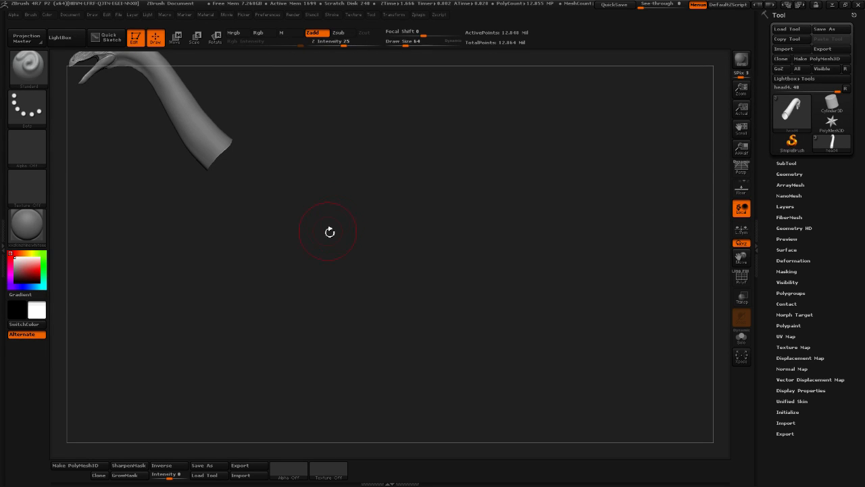
# Examine the reloaded dinosaur head and neck in side profile, framing the whole head closely
pyautogui.moveTo(308, 180); pyautogui.dragTo(301, 183)
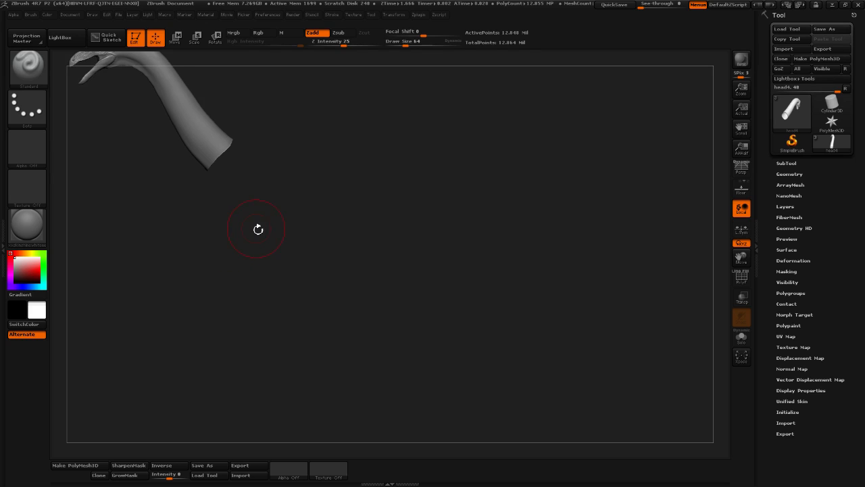
pyautogui.moveTo(259, 228)
pyautogui.mouseDown()
pyautogui.moveTo(247, 228)
pyautogui.moveTo(258, 234)
pyautogui.mouseUp()
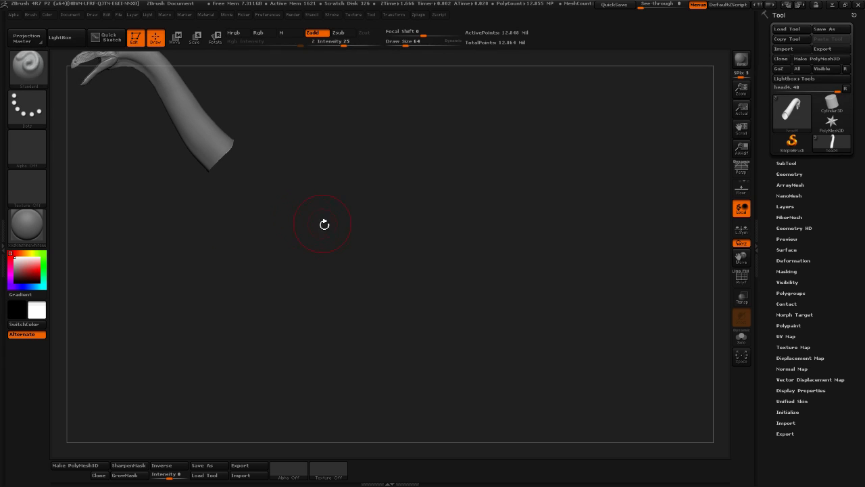
pyautogui.moveTo(287, 200)
pyautogui.keyDown('alt'); pyautogui.mouseDown()
pyautogui.moveTo(536, 313)
pyautogui.moveTo(611, 329)
pyautogui.mouseUp(); pyautogui.keyUp('alt')
pyautogui.moveTo(766, 121); pyautogui.dragTo(766, 379)
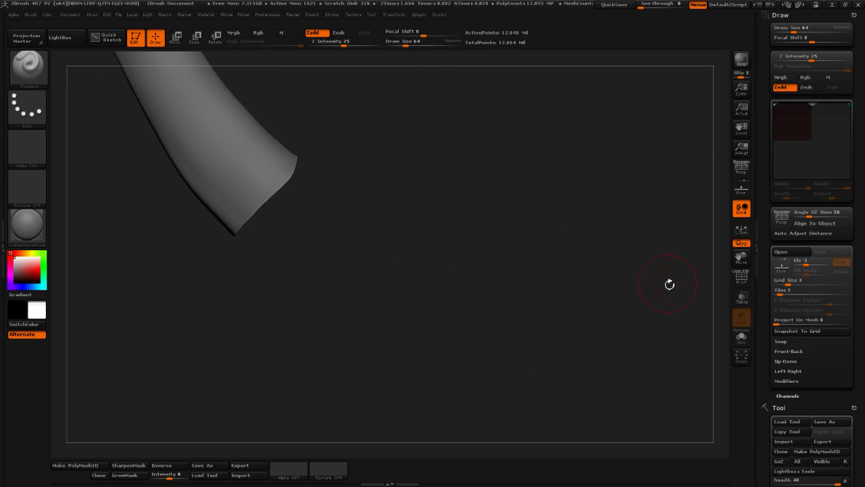
pyautogui.moveTo(412, 190)
pyautogui.keyDown('alt'); pyautogui.mouseDown()
pyautogui.moveTo(453, 224)
pyautogui.moveTo(624, 228)
pyautogui.moveTo(605, 228)
pyautogui.mouseUp(); pyautogui.keyUp('alt')
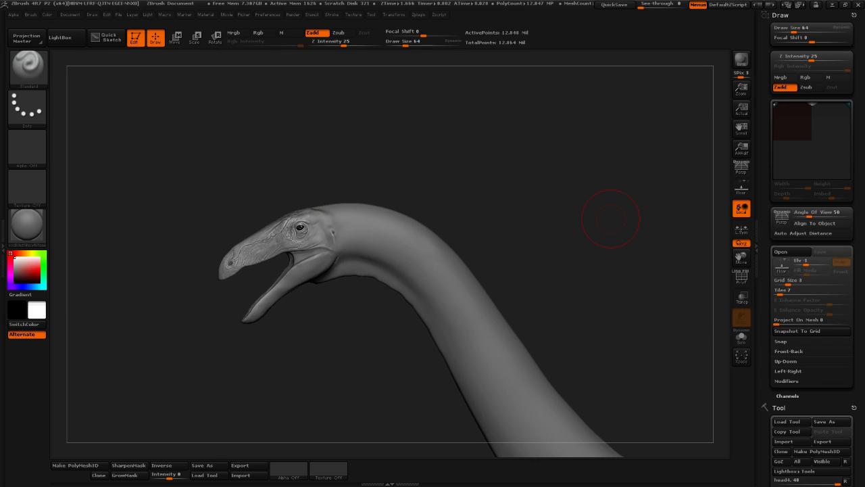
pyautogui.click(854, 17)
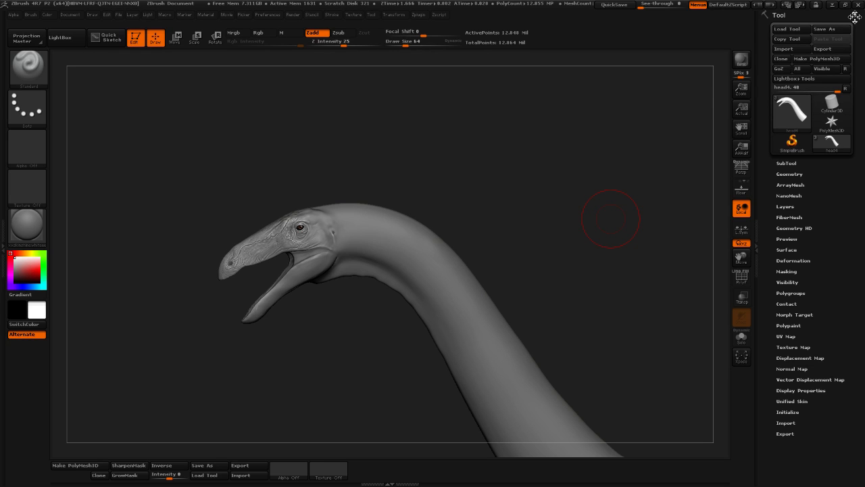
pyautogui.keyDown('alt'); pyautogui.moveTo(498, 202); pyautogui.dragTo(429, 172); pyautogui.keyUp('alt')
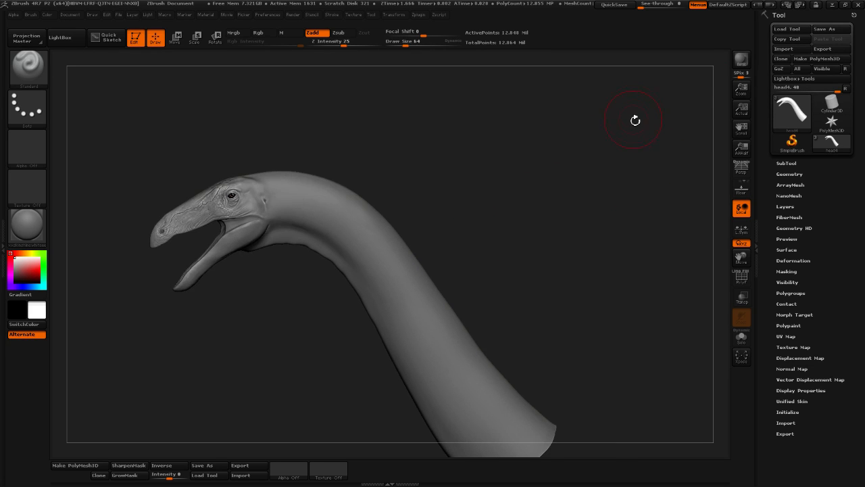
pyautogui.keyDown('alt'); pyautogui.moveTo(575, 189); pyautogui.dragTo(610, 164); pyautogui.keyUp('alt')
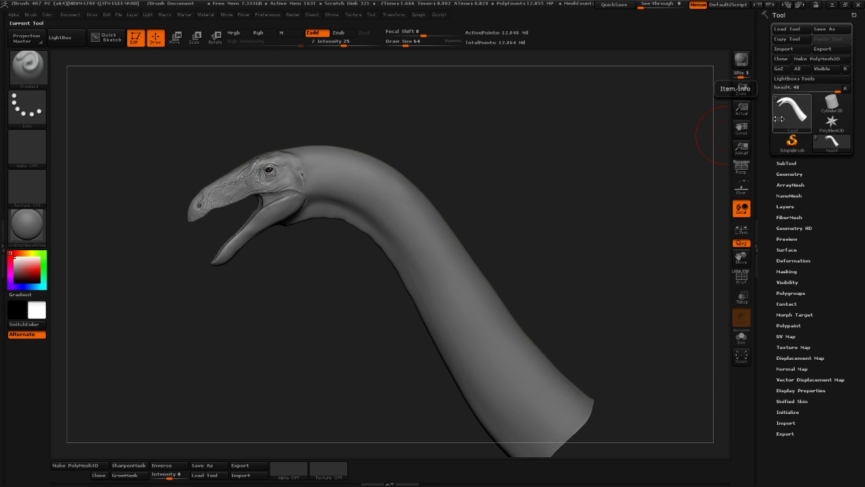
pyautogui.keyDown('alt'); pyautogui.moveTo(490, 163); pyautogui.dragTo(583, 225); pyautogui.keyUp('alt')
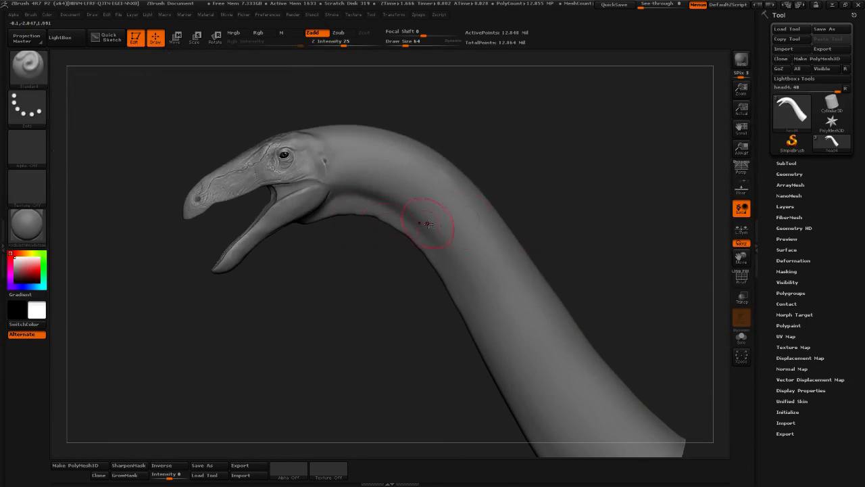
pyautogui.moveTo(326, 261)
pyautogui.keyDown('alt'); pyautogui.mouseDown()
pyautogui.moveTo(327, 331)
pyautogui.moveTo(353, 318)
pyautogui.mouseUp(); pyautogui.keyUp('alt')
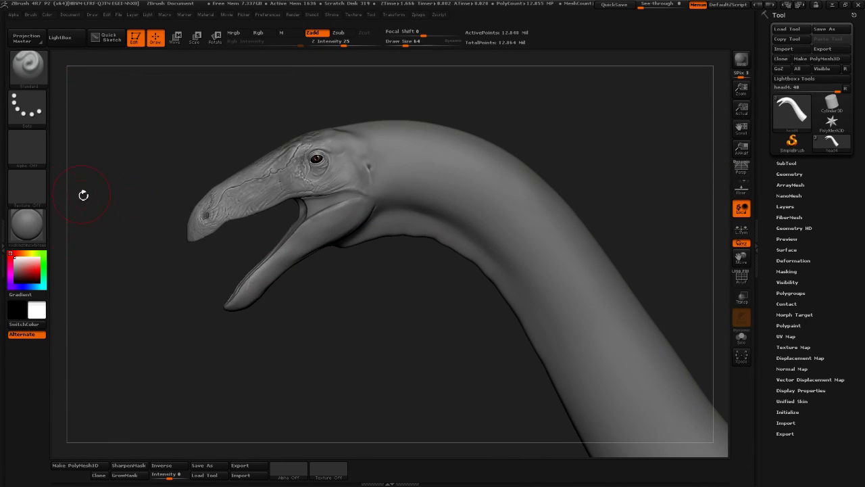
# Import the dragon skin, Skaless, sk and spots alphas, and assign spots7 to the Standard brush
pyautogui.click(36, 160)
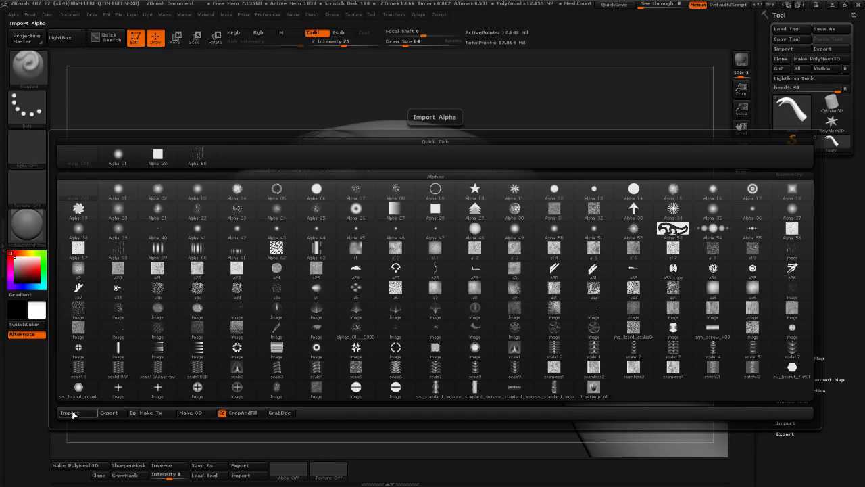
pyautogui.click(73, 414)
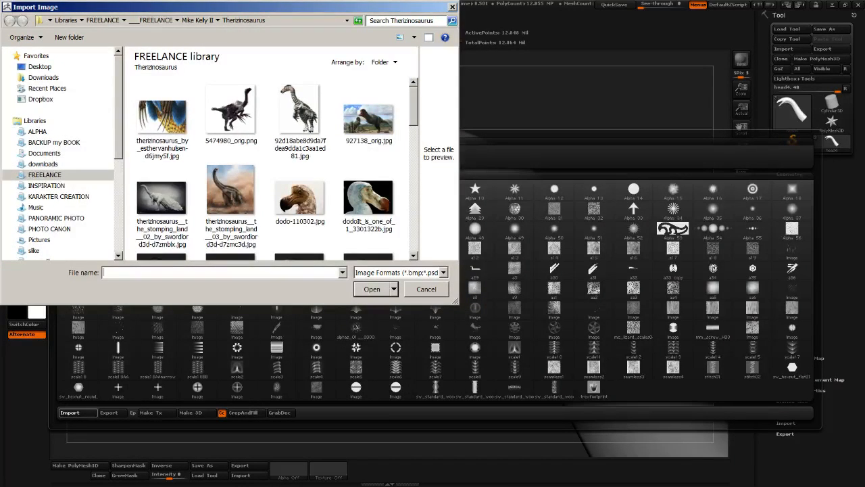
pyautogui.press('Escape')
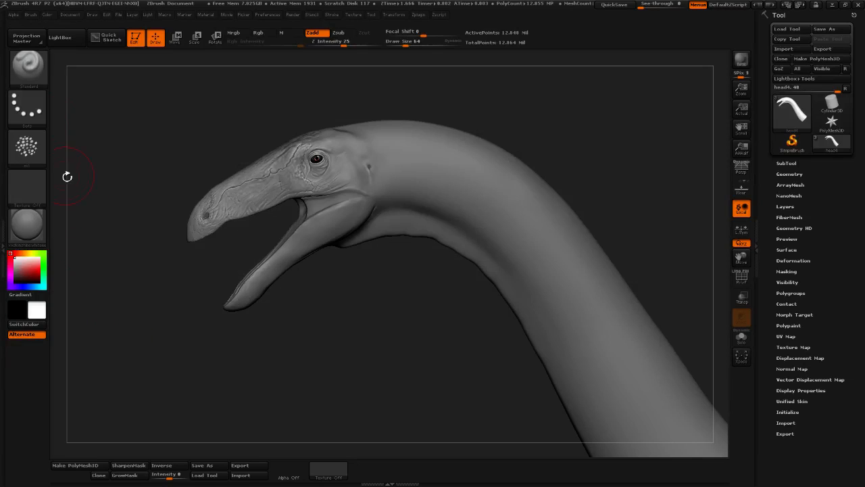
pyautogui.click(29, 158)
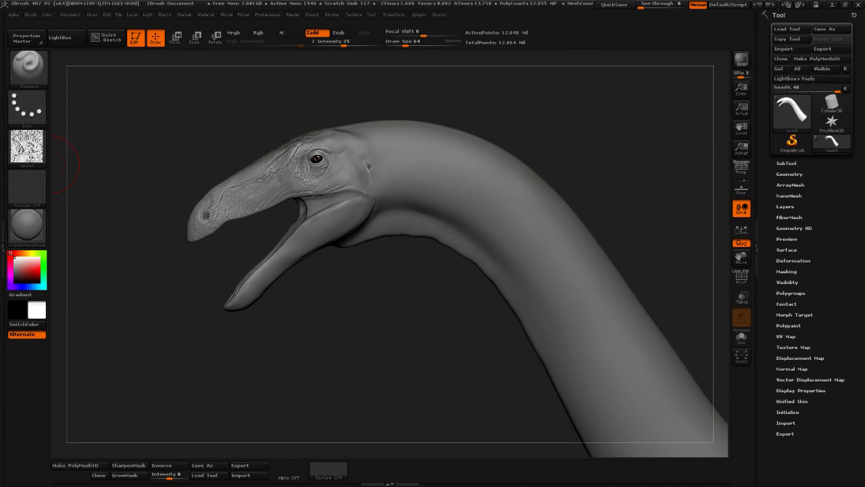
pyautogui.click(27, 146)
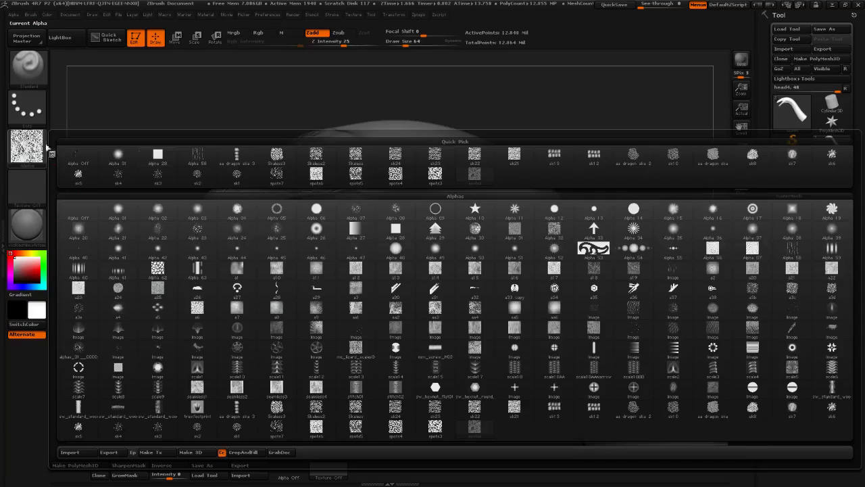
pyautogui.click(282, 174)
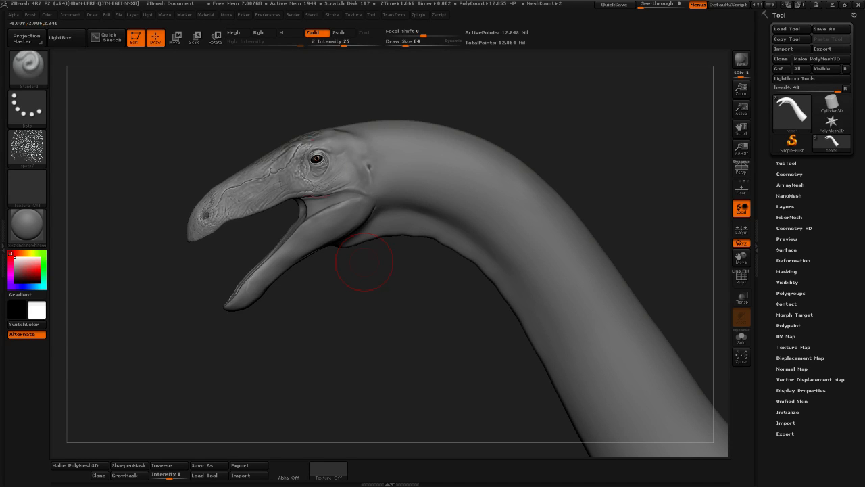
# Switch to the track rack brush with the spots7 alpha, setting Draw Size to 122 and Focal Shift to 7
pyautogui.click(27, 146)
pyautogui.click(27, 66)
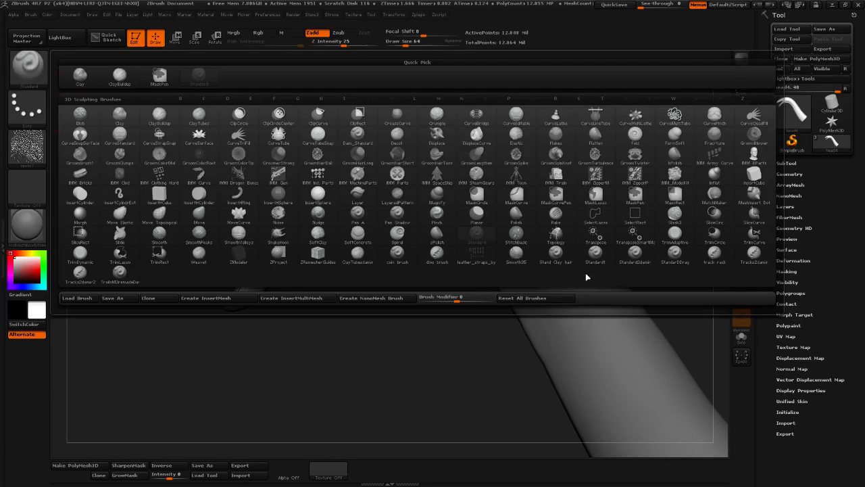
pyautogui.click(706, 260)
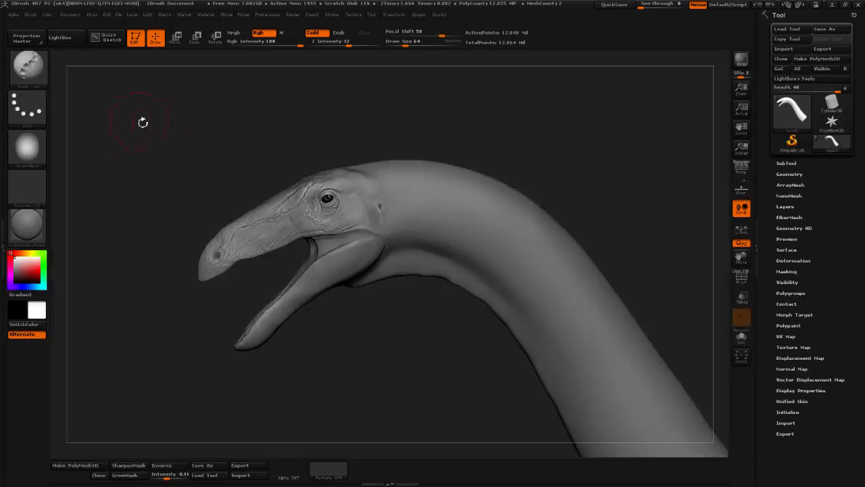
pyautogui.click(41, 146)
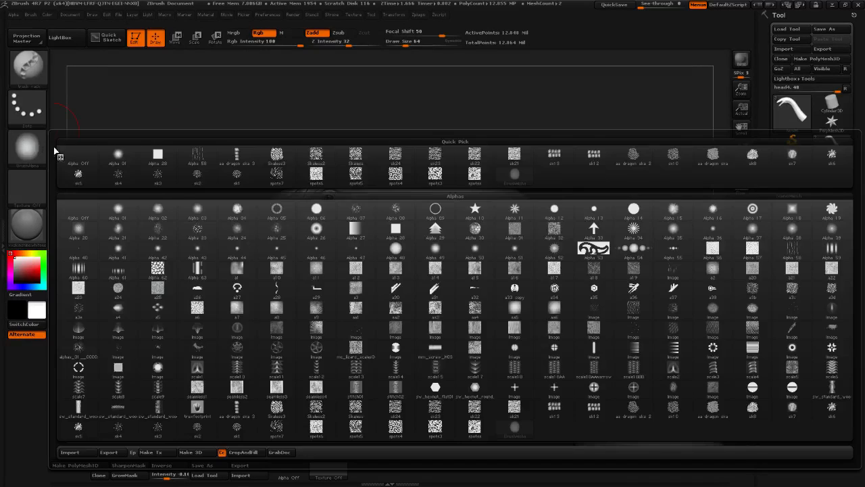
pyautogui.click(283, 179)
pyautogui.moveTo(405, 45); pyautogui.dragTo(427, 35)
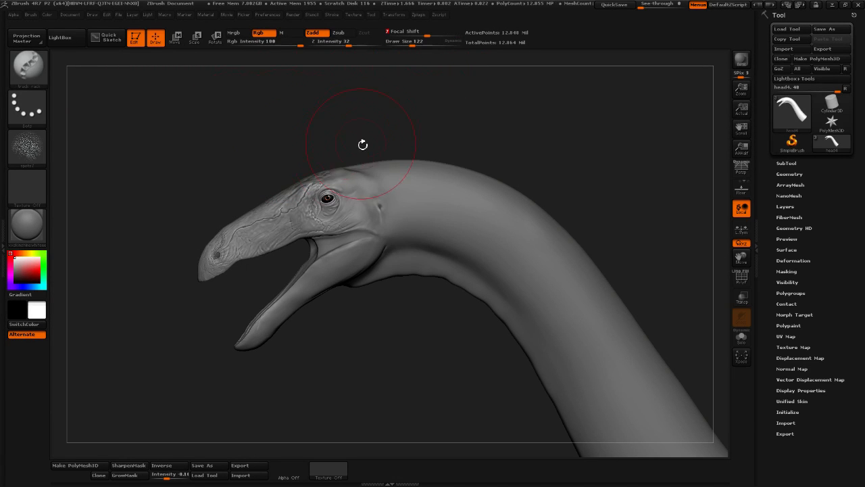
pyautogui.moveTo(28, 151)
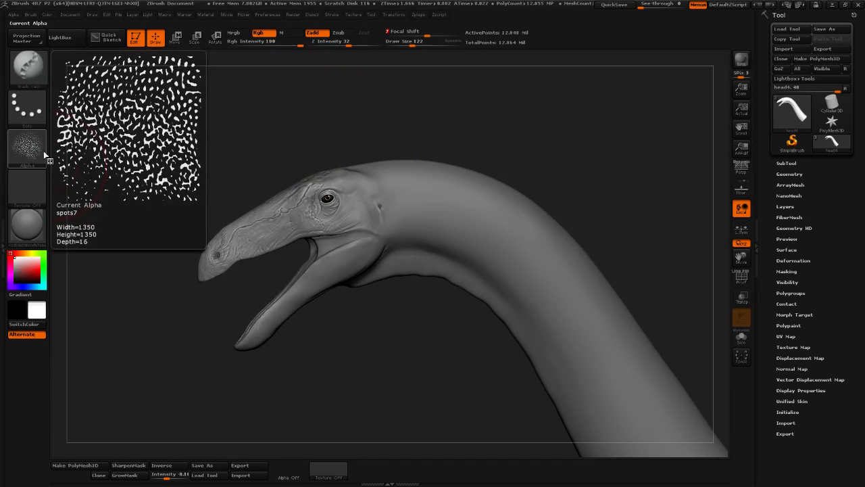
pyautogui.click(312, 15)
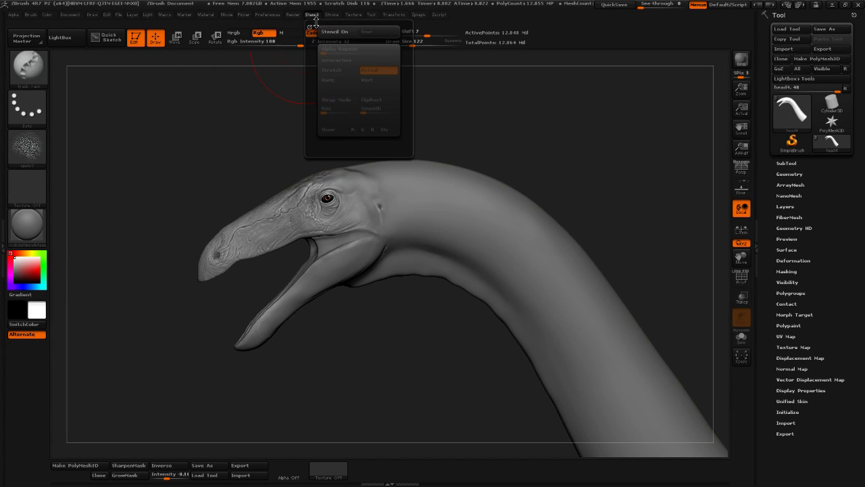
pyautogui.click(14, 14)
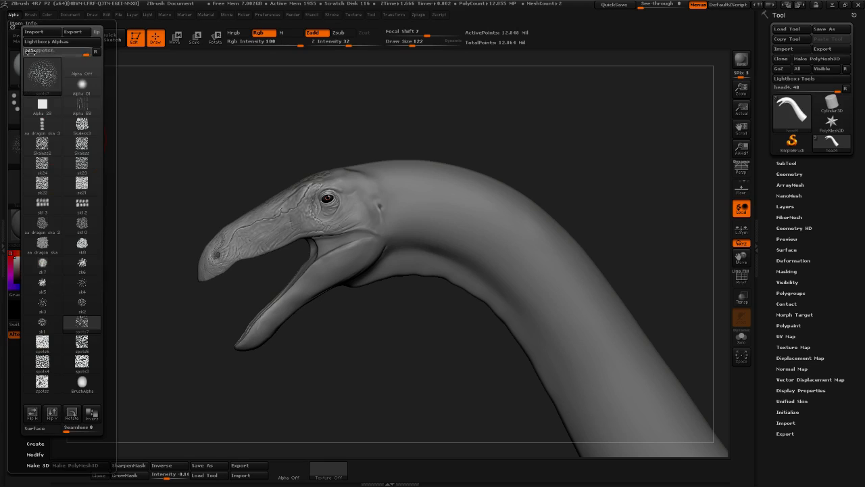
pyautogui.moveTo(110, 295); pyautogui.dragTo(107, 215)
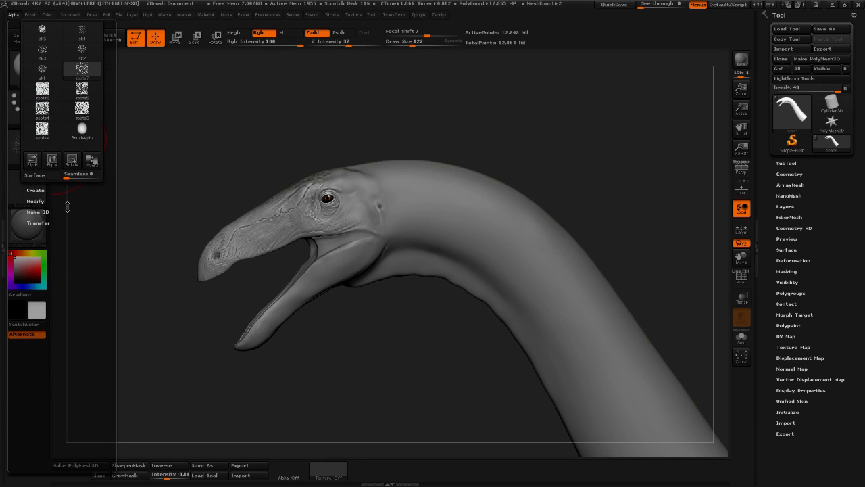
pyautogui.click(44, 202)
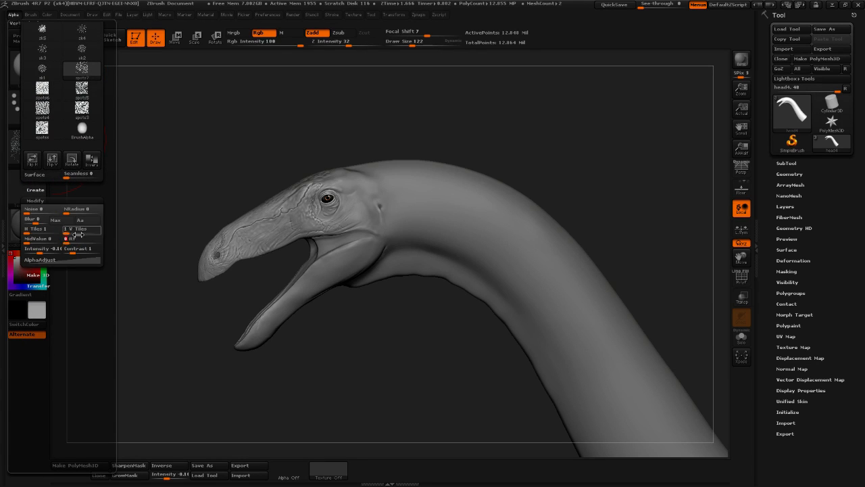
pyautogui.keyDown('alt'); pyautogui.moveTo(329, 91); pyautogui.dragTo(289, 144); pyautogui.keyUp('alt')
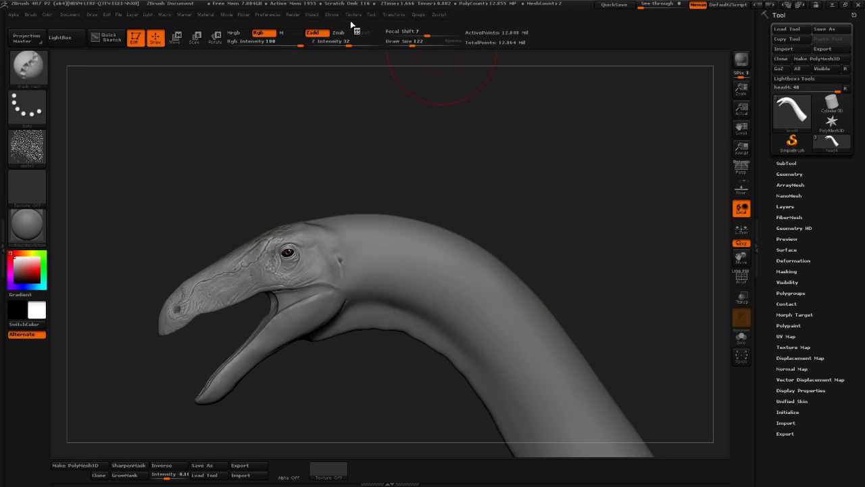
# Adjust the brush stroke's Roll Dist modifier and try a spots7 texture stroke along the upper neck, undoing the stroke
pyautogui.click(334, 15)
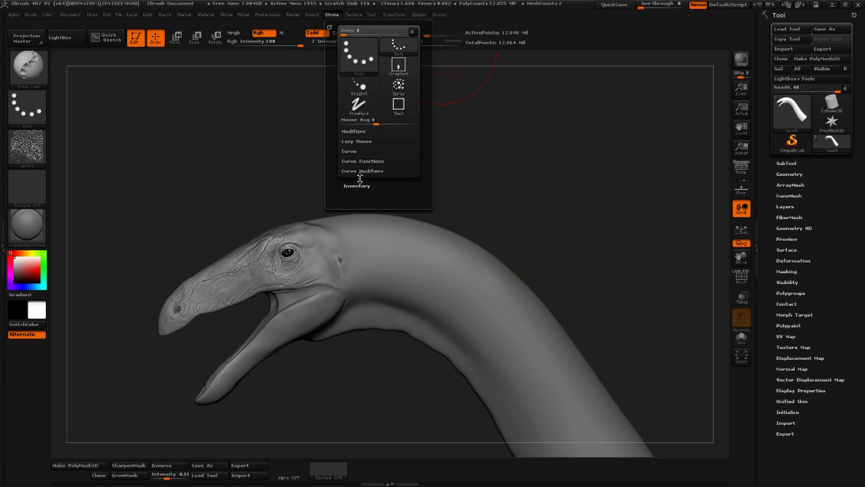
pyautogui.click(361, 133)
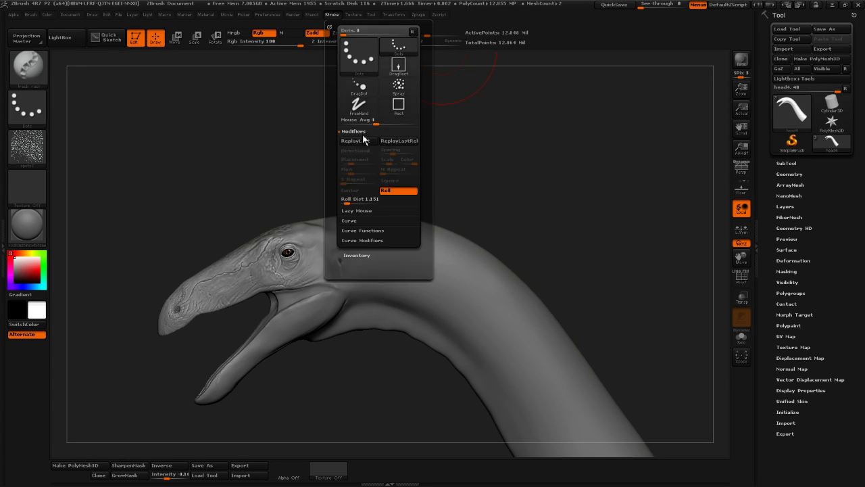
pyautogui.moveTo(357, 202); pyautogui.dragTo(463, 164)
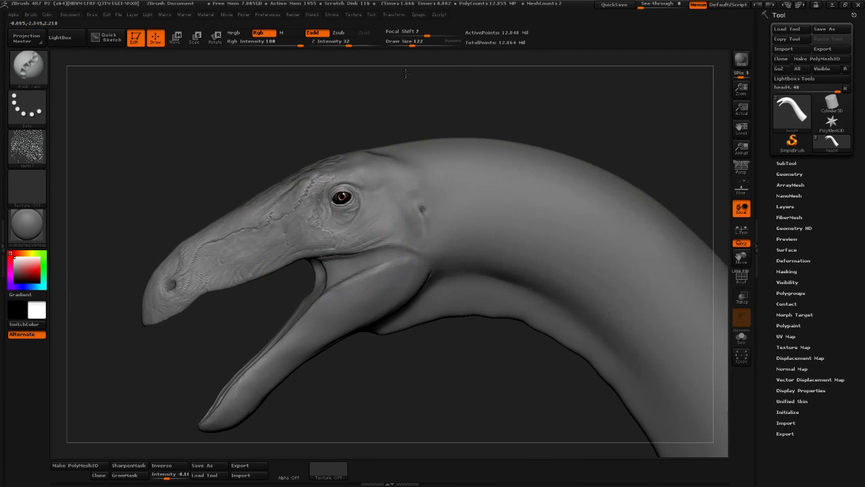
pyautogui.moveTo(355, 203); pyautogui.dragTo(571, 173)
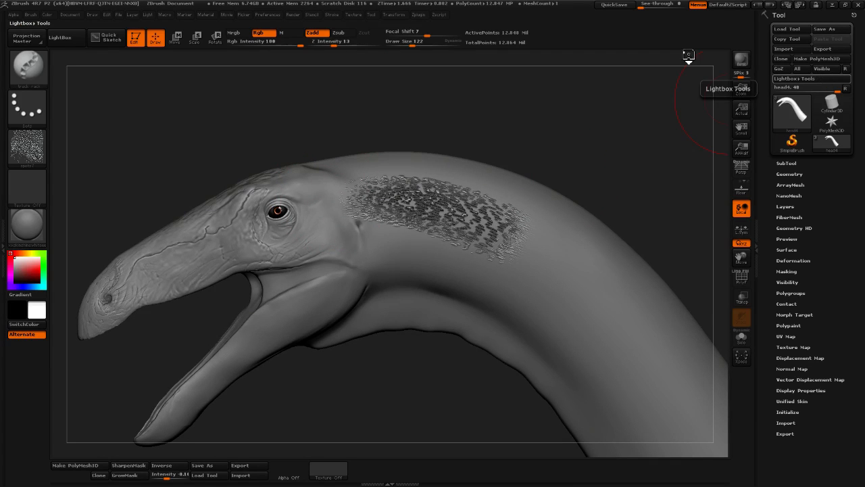
pyautogui.hotkey('ctrl', 'z')
# Turn off Rgb for the brush and set Z Intensity to 6, Focal Shift to -3 and Draw Size to 82
pyautogui.click(264, 33)
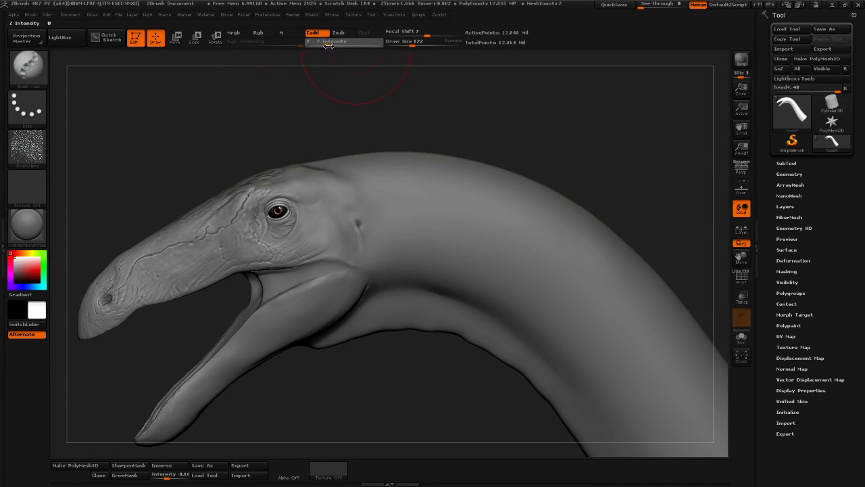
pyautogui.click(411, 46)
pyautogui.click(407, 35)
pyautogui.moveTo(310, 103)
pyautogui.keyDown('alt'); pyautogui.mouseDown()
pyautogui.moveTo(423, 80)
pyautogui.moveTo(422, 101)
pyautogui.mouseUp(); pyautogui.keyUp('alt')
pyautogui.click(418, 44)
pyautogui.click(422, 35)
pyautogui.click(408, 45)
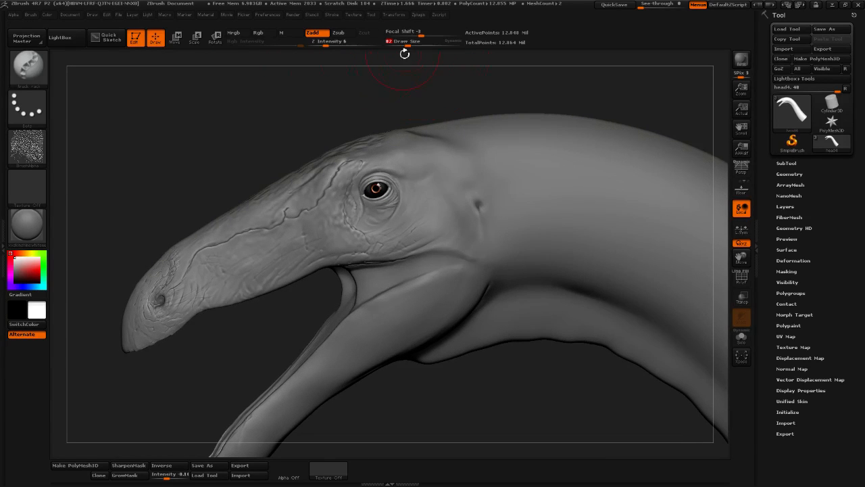
pyautogui.keyDown('alt'); pyautogui.moveTo(104, 188); pyautogui.dragTo(161, 158); pyautogui.keyUp('alt')
pyautogui.moveTo(276, 162); pyautogui.dragTo(283, 190)
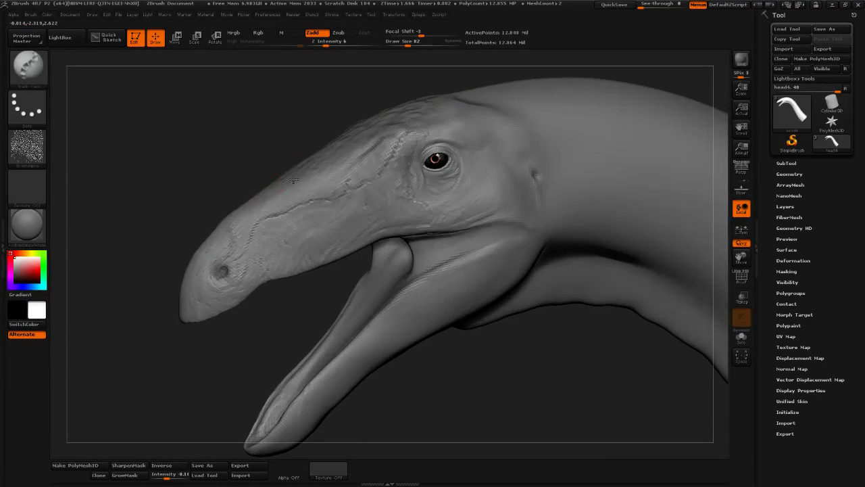
# Try a spots7 texture stroke along the side of the snout between the nostril and the eye, undoing the stroke
pyautogui.moveTo(304, 233); pyautogui.dragTo(334, 221)
pyautogui.keyDown('alt'); pyautogui.moveTo(278, 129); pyautogui.dragTo(284, 159); pyautogui.keyUp('alt')
pyautogui.moveTo(345, 331)
pyautogui.mouseDown()
pyautogui.moveTo(359, 338)
pyautogui.moveTo(362, 359)
pyautogui.mouseUp()
pyautogui.moveTo(792, 113)
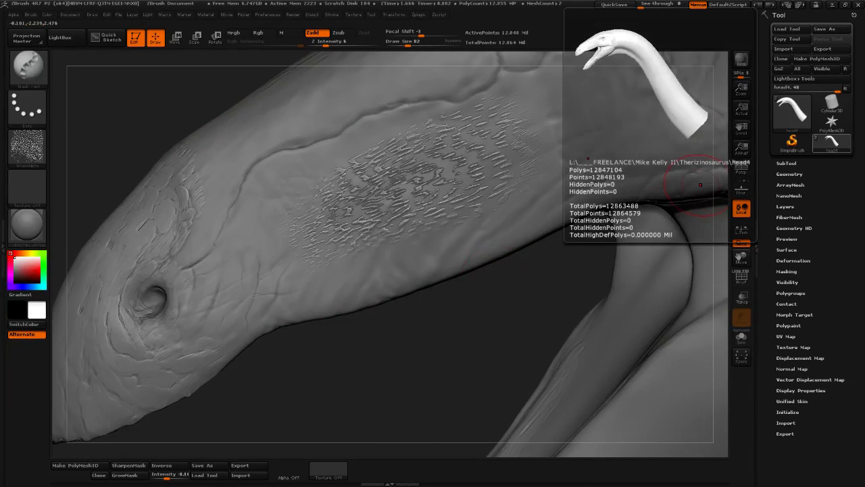
pyautogui.hotkey('ctrl', 'z')
# Set Draw Size to 145 and try a spots7 texture stroke along the rear of the lower jaw, undoing the stroke
pyautogui.moveTo(433, 367)
pyautogui.keyDown('alt'); pyautogui.mouseDown()
pyautogui.moveTo(431, 354)
pyautogui.moveTo(291, 315)
pyautogui.mouseUp(); pyautogui.keyUp('alt')
pyautogui.moveTo(518, 421)
pyautogui.keyDown('alt'); pyautogui.mouseDown()
pyautogui.moveTo(441, 348)
pyautogui.moveTo(440, 303)
pyautogui.mouseUp(); pyautogui.keyUp('alt')
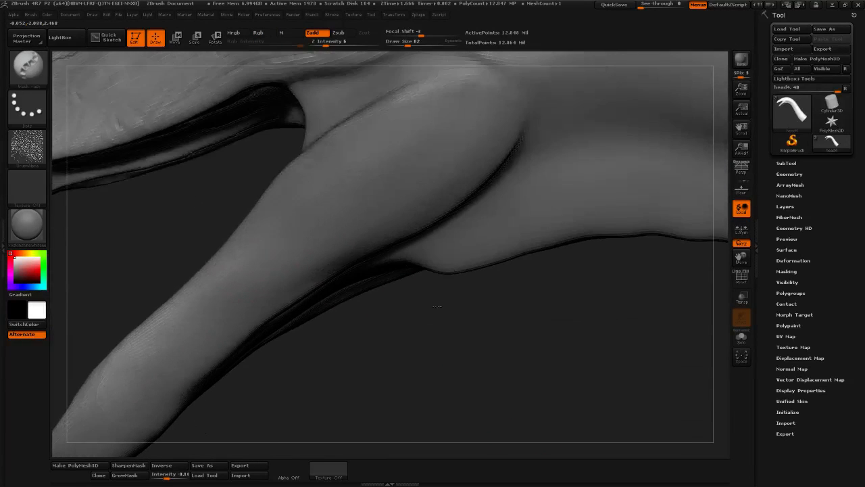
pyautogui.click(415, 45)
pyautogui.moveTo(416, 346)
pyautogui.keyDown('alt'); pyautogui.mouseDown()
pyautogui.moveTo(408, 304)
pyautogui.moveTo(376, 292)
pyautogui.mouseUp(); pyautogui.keyUp('alt')
pyautogui.moveTo(255, 245)
pyautogui.mouseDown()
pyautogui.moveTo(372, 168)
pyautogui.moveTo(432, 101)
pyautogui.mouseUp()
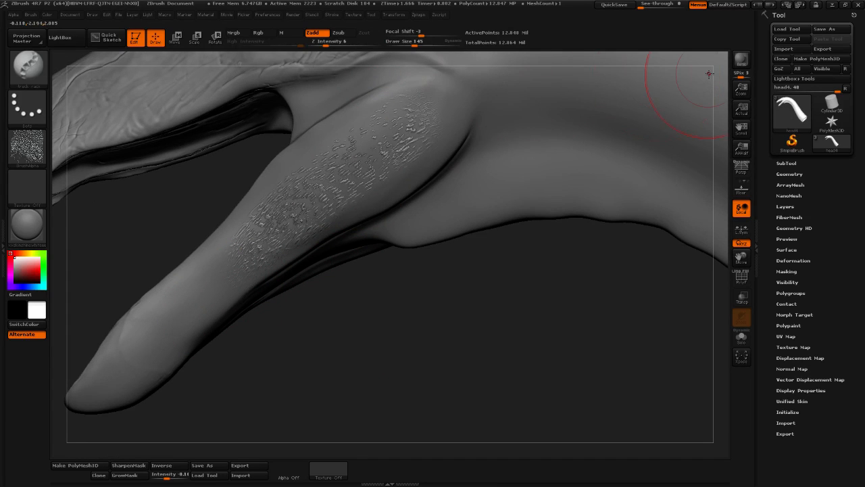
pyautogui.hotkey('ctrl', 'z')
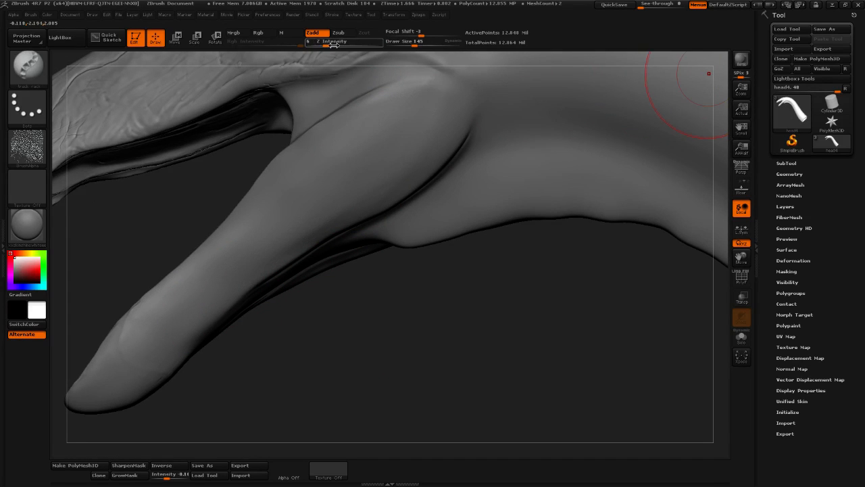
# Set Z Intensity to 5 and Draw Size to 257, then try overlapping texture strokes across the rear of the lower jaw and soften them
pyautogui.moveTo(413, 46); pyautogui.dragTo(424, 46)
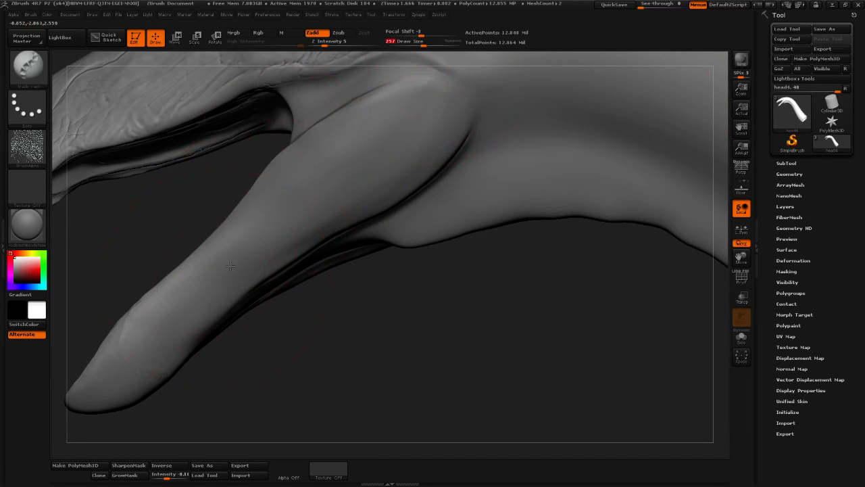
pyautogui.moveTo(233, 256)
pyautogui.mouseDown()
pyautogui.moveTo(349, 129)
pyautogui.moveTo(439, 88)
pyautogui.mouseUp()
pyautogui.moveTo(292, 244); pyautogui.dragTo(457, 151)
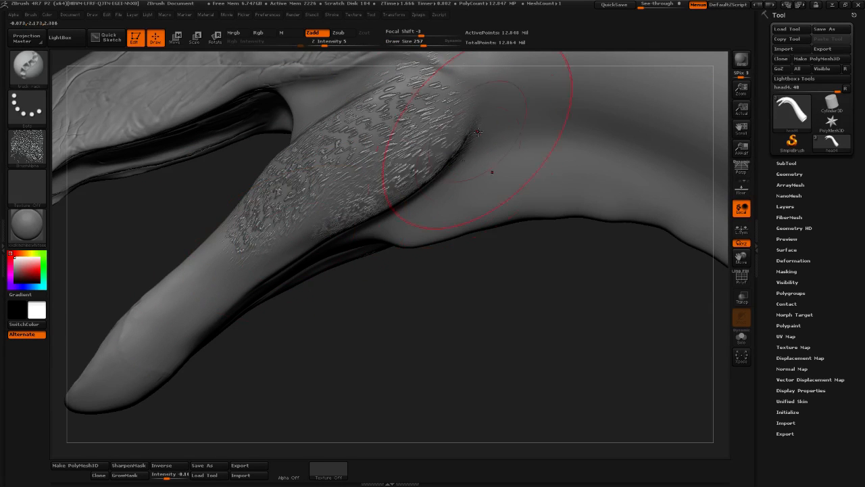
pyautogui.moveTo(472, 323)
pyautogui.mouseDown()
pyautogui.moveTo(450, 319)
pyautogui.moveTo(480, 329)
pyautogui.mouseUp()
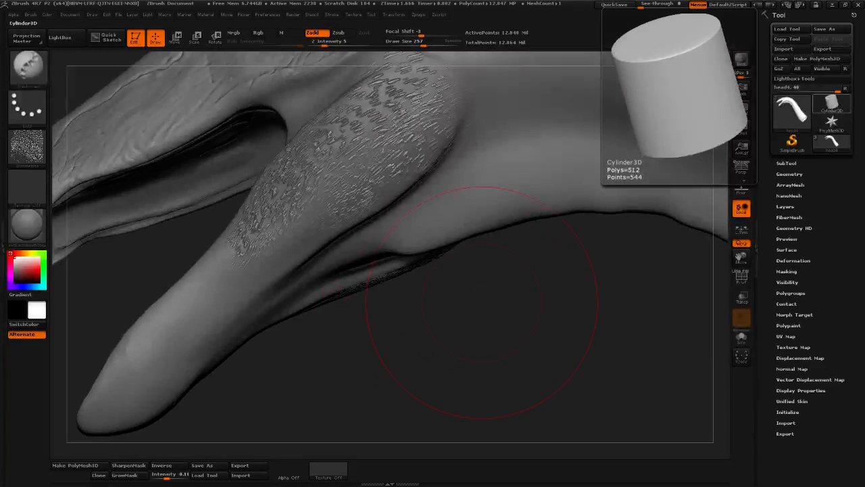
pyautogui.hotkey('ctrl', 'z')
pyautogui.moveTo(276, 263)
pyautogui.mouseDown()
pyautogui.moveTo(366, 177)
pyautogui.moveTo(474, 113)
pyautogui.mouseUp()
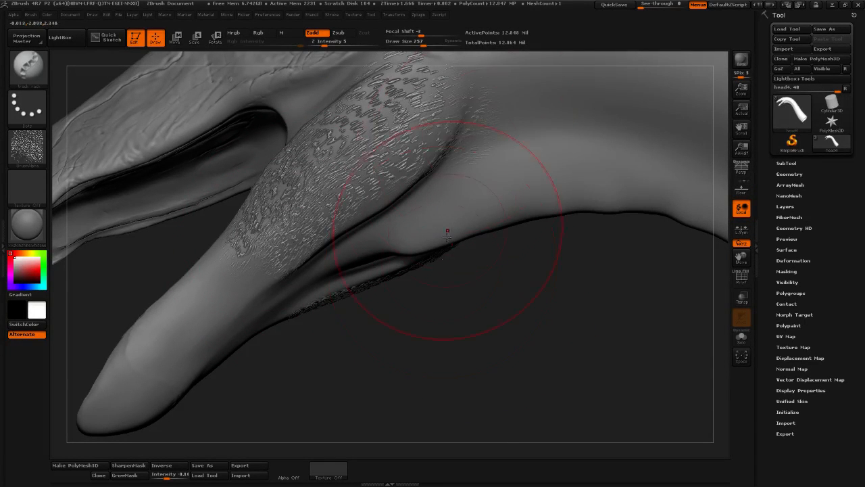
pyautogui.moveTo(469, 291)
pyautogui.mouseDown()
pyautogui.moveTo(512, 379)
pyautogui.moveTo(433, 265)
pyautogui.mouseUp()
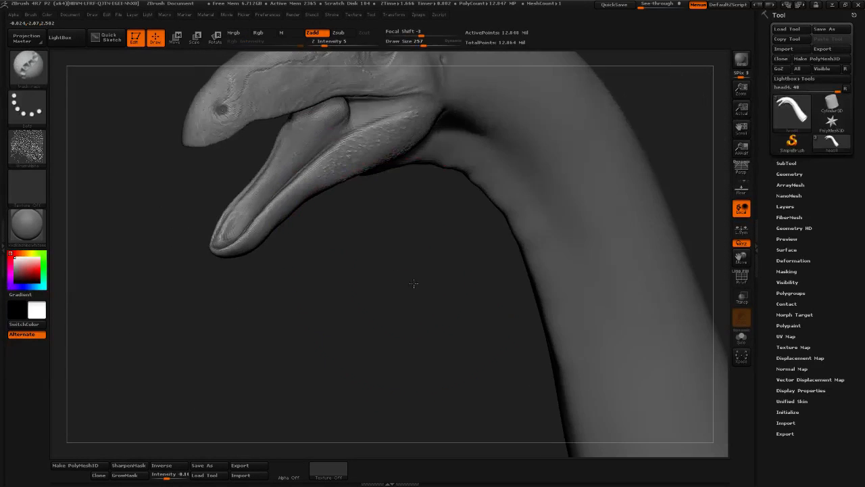
pyautogui.moveTo(413, 284); pyautogui.dragTo(473, 323)
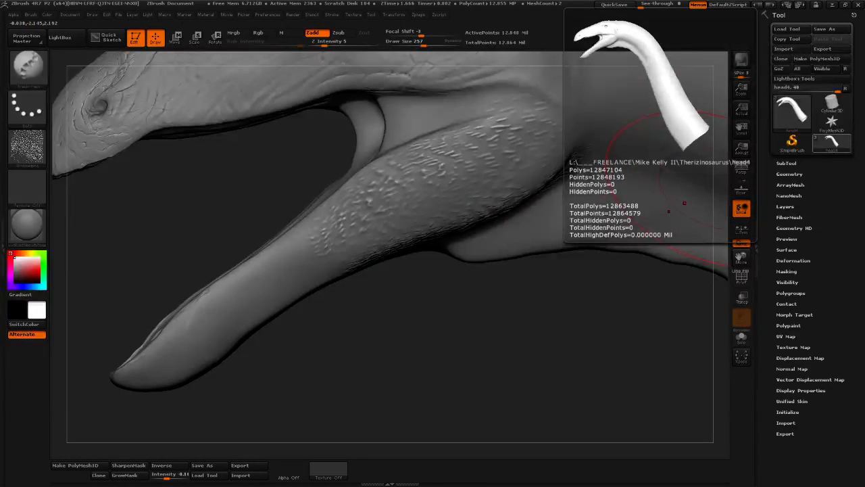
# Undo the softening and all the texture strokes on the lower jaw
pyautogui.hotkey('ctrl', 'z')
pyautogui.hotkey('ctrl', 'z')
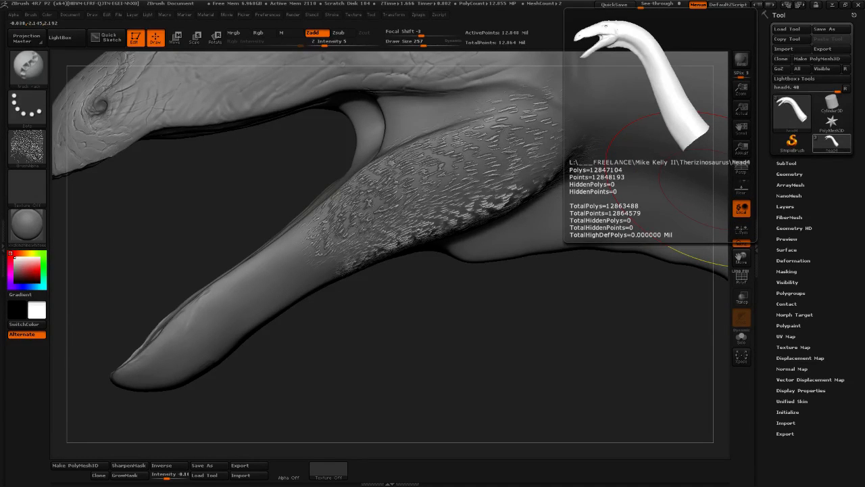
pyautogui.hotkey('ctrl', 'z')
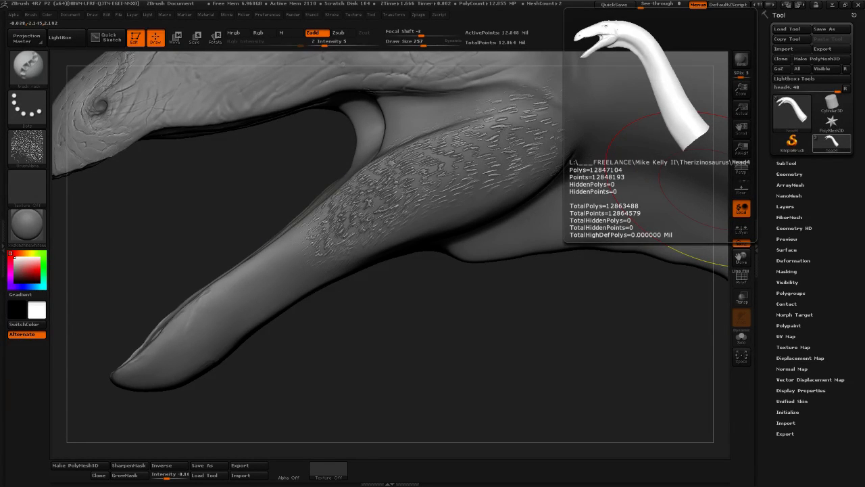
pyautogui.hotkey('ctrl', 'z')
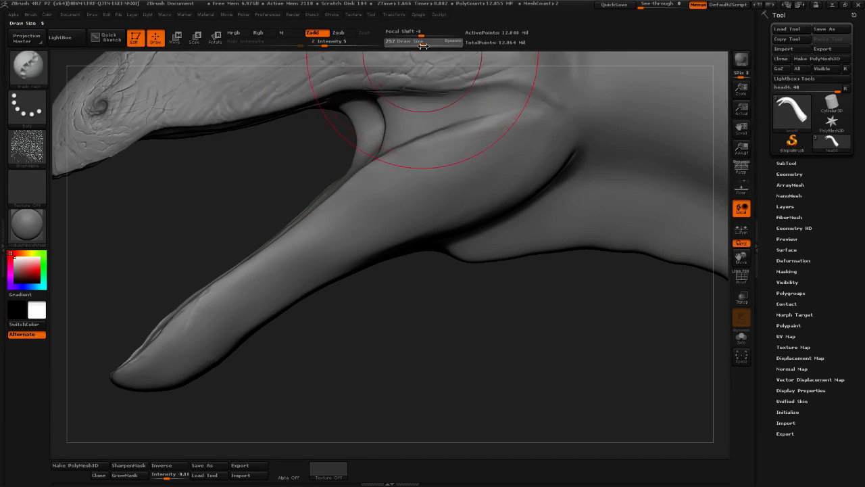
# Set Draw Size to 158 and try a texture stroke behind the nostril along the snout ridge, undoing the stroke
pyautogui.moveTo(423, 46); pyautogui.dragTo(417, 45)
pyautogui.moveTo(245, 179)
pyautogui.keyDown('alt'); pyautogui.mouseDown()
pyautogui.moveTo(296, 216)
pyautogui.moveTo(347, 276)
pyautogui.moveTo(328, 294)
pyautogui.moveTo(353, 318)
pyautogui.moveTo(308, 332)
pyautogui.moveTo(429, 54)
pyautogui.moveTo(411, 44)
pyautogui.mouseUp(); pyautogui.keyUp('alt')
pyautogui.keyDown('alt'); pyautogui.moveTo(309, 348); pyautogui.dragTo(298, 318); pyautogui.keyUp('alt')
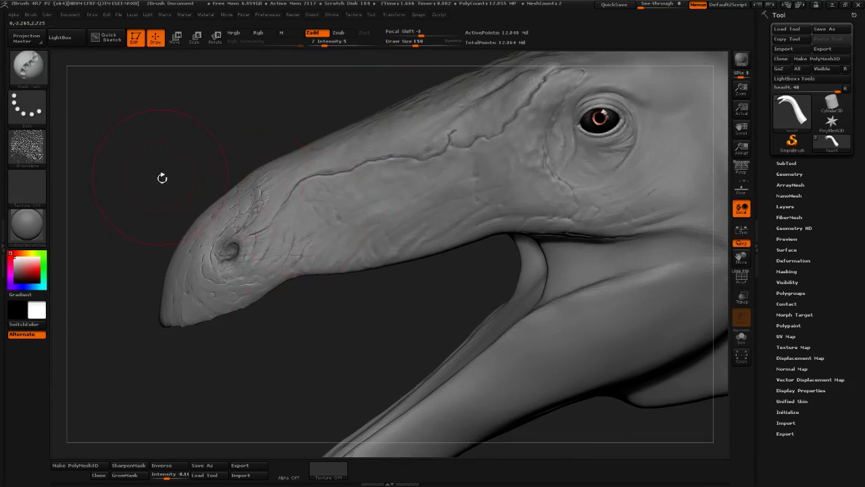
pyautogui.moveTo(257, 223)
pyautogui.mouseDown()
pyautogui.moveTo(271, 226)
pyautogui.moveTo(379, 169)
pyautogui.mouseUp()
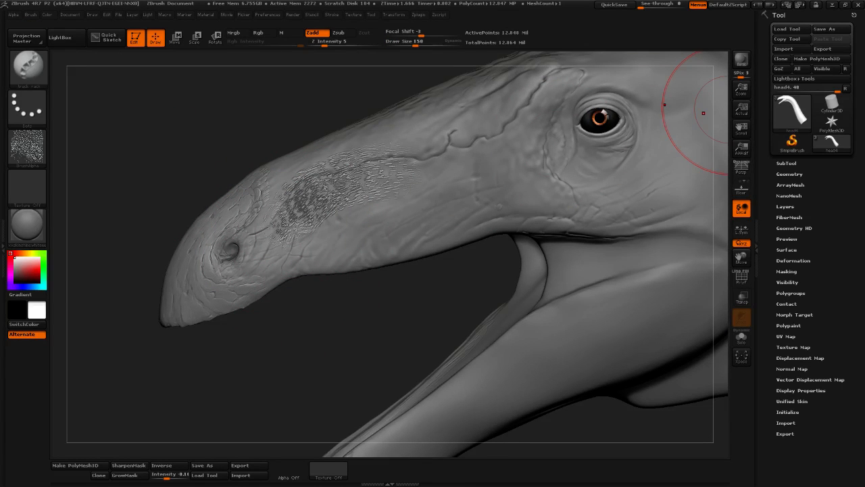
pyautogui.hotkey('ctrl', 'z')
# Set the track rack brush's Focal Shift to 15 and Draw Size to 105
pyautogui.moveTo(227, 139)
pyautogui.mouseDown()
pyautogui.moveTo(234, 196)
pyautogui.moveTo(259, 179)
pyautogui.mouseUp()
pyautogui.moveTo(334, 159); pyautogui.dragTo(333, 168)
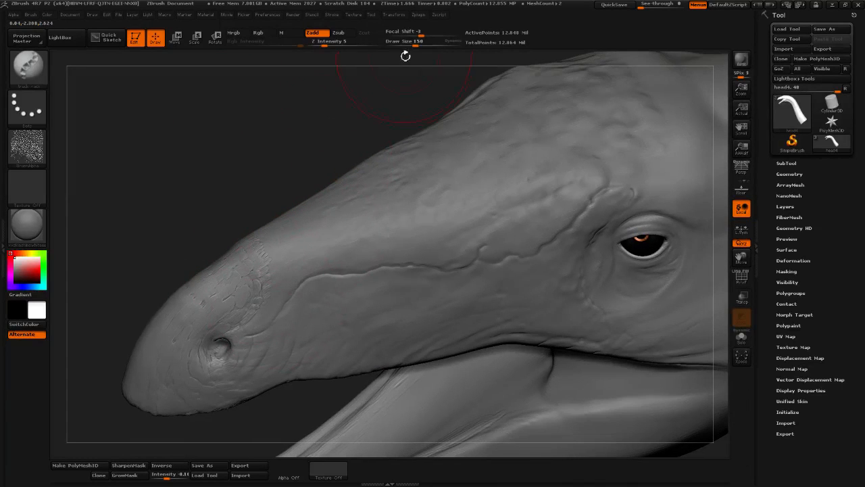
pyautogui.moveTo(415, 42); pyautogui.dragTo(412, 42)
pyautogui.moveTo(400, 80); pyautogui.dragTo(391, 82)
pyautogui.moveTo(422, 33)
pyautogui.mouseDown()
pyautogui.moveTo(429, 34)
pyautogui.moveTo(408, 45)
pyautogui.mouseUp()
pyautogui.moveTo(346, 102)
pyautogui.mouseDown()
pyautogui.moveTo(336, 110)
pyautogui.moveTo(352, 105)
pyautogui.mouseUp()
pyautogui.moveTo(407, 43); pyautogui.dragTo(410, 43)
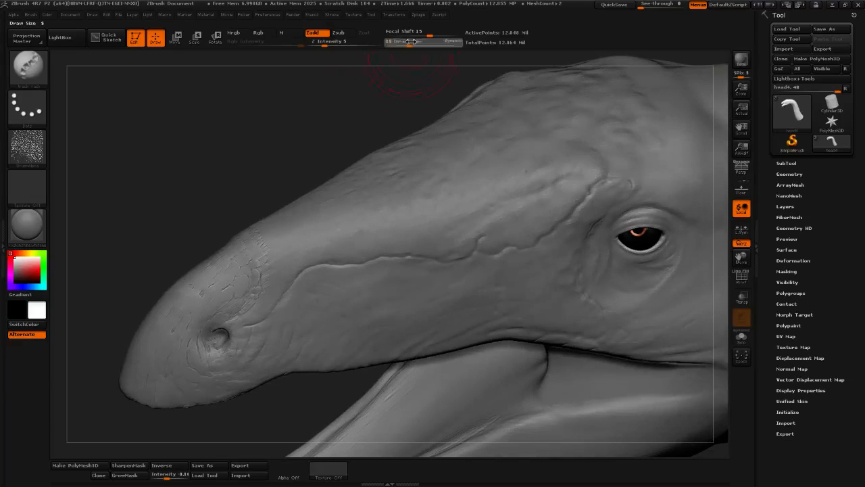
pyautogui.moveTo(340, 124); pyautogui.dragTo(348, 117)
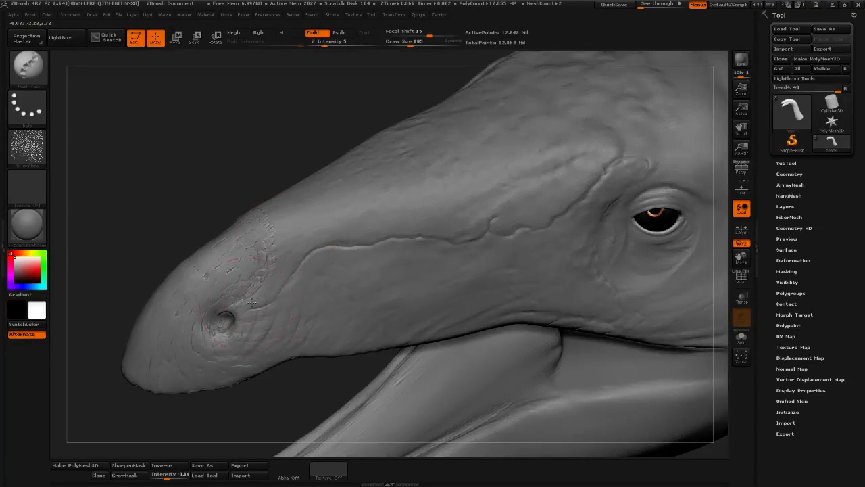
# Redo the texture stroke above the snout ridge from nostril to eye, and add a second band higher on the snout
pyautogui.moveTo(290, 251); pyautogui.dragTo(450, 192)
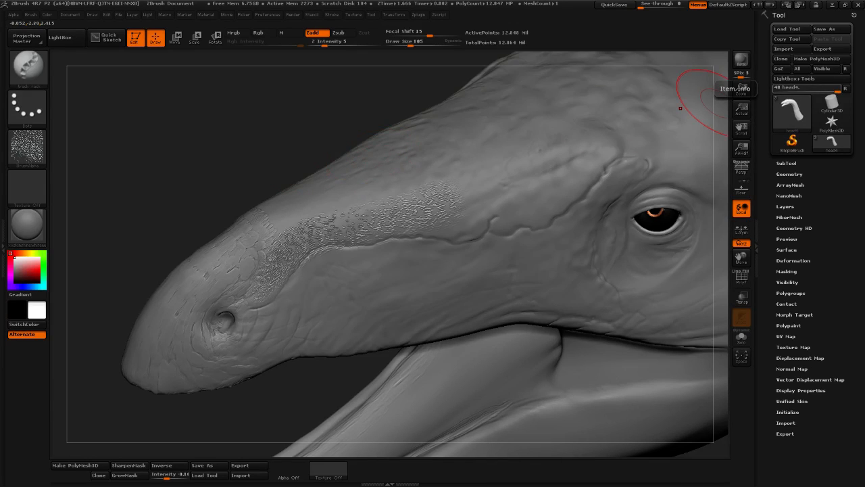
pyautogui.hotkey('ctrl', 'z')
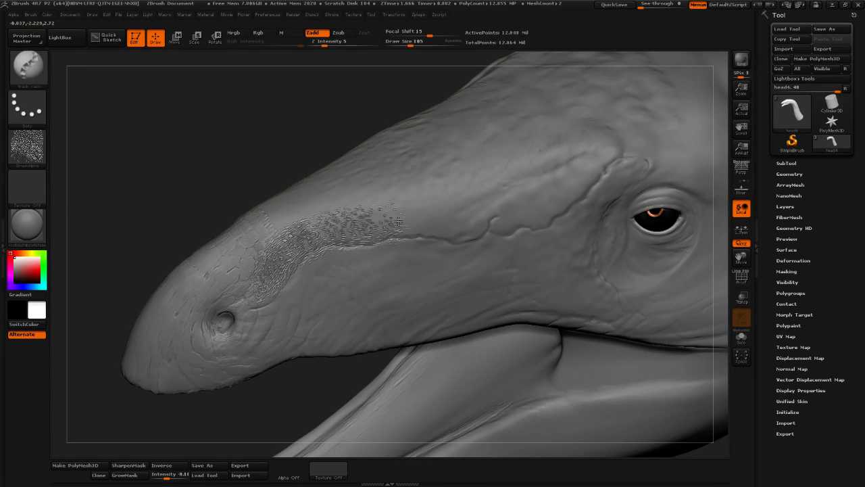
pyautogui.moveTo(473, 211); pyautogui.dragTo(565, 177)
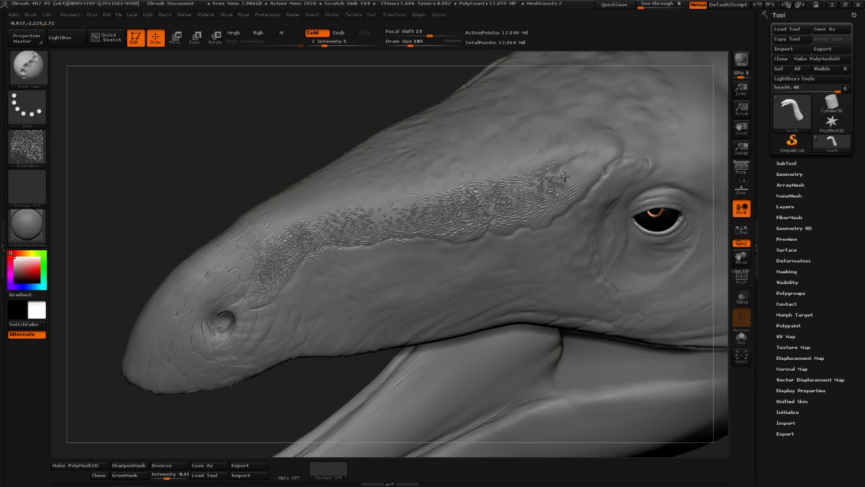
pyautogui.moveTo(303, 216)
pyautogui.mouseDown()
pyautogui.moveTo(352, 193)
pyautogui.moveTo(439, 186)
pyautogui.moveTo(568, 125)
pyautogui.mouseUp()
pyautogui.moveTo(226, 179)
pyautogui.mouseDown()
pyautogui.moveTo(233, 174)
pyautogui.moveTo(217, 173)
pyautogui.mouseUp()
# Smooth the two texture bands along the upper snout to soften the scales
pyautogui.moveTo(272, 265)
pyautogui.keyDown('shift'); pyautogui.mouseDown()
pyautogui.moveTo(301, 235)
pyautogui.moveTo(550, 143)
pyautogui.mouseUp(); pyautogui.keyUp('shift')
pyautogui.keyDown('shift'); pyautogui.moveTo(406, 219); pyautogui.dragTo(532, 141); pyautogui.keyUp('shift')
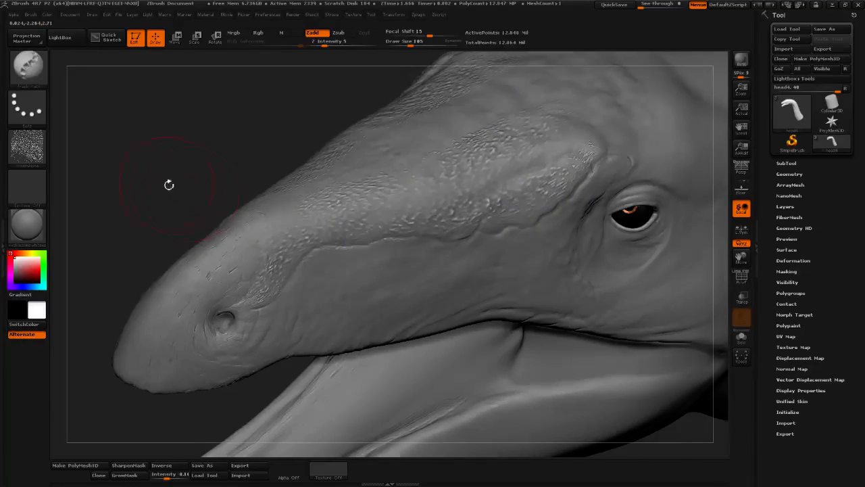
pyautogui.moveTo(170, 184)
pyautogui.mouseDown()
pyautogui.moveTo(172, 167)
pyautogui.moveTo(533, 156)
pyautogui.moveTo(576, 205)
pyautogui.moveTo(586, 240)
pyautogui.moveTo(591, 213)
pyautogui.moveTo(551, 149)
pyautogui.mouseUp()
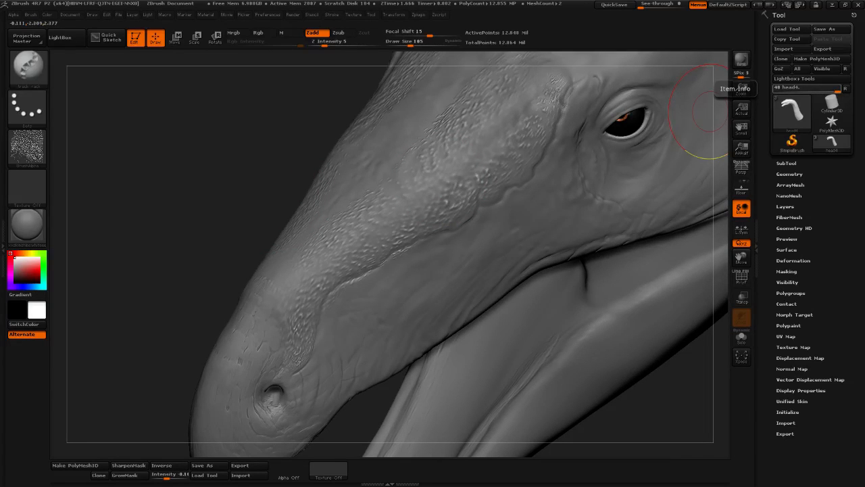
# Undo the smoothing and both texture bands on the upper snout
pyautogui.press('ctrl')
pyautogui.moveTo(551, 98); pyautogui.dragTo(470, 199)
pyautogui.moveTo(514, 75); pyautogui.dragTo(298, 338)
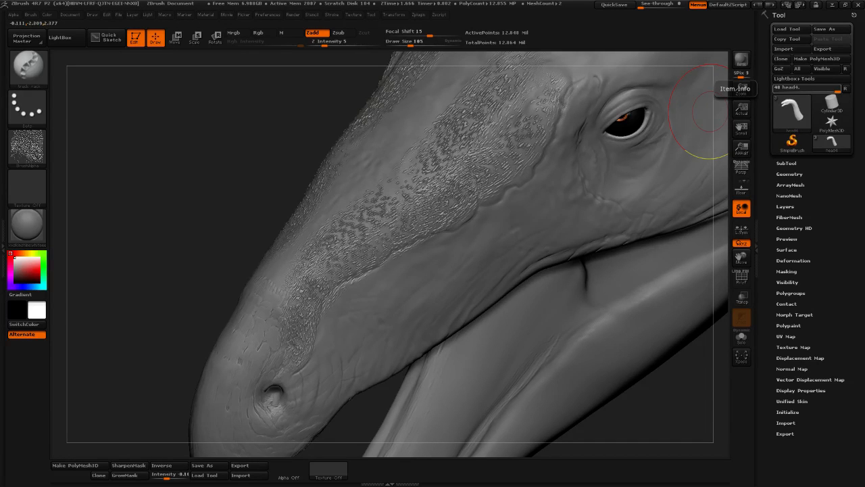
pyautogui.hotkey('ctrl', 'z')
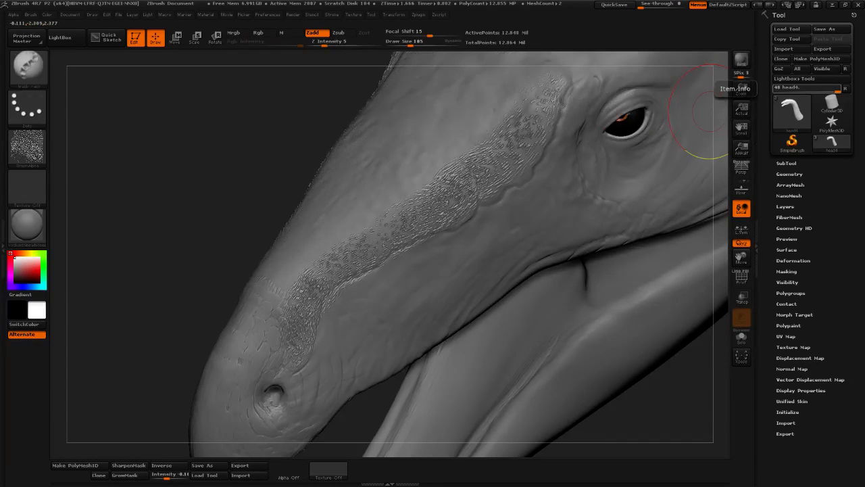
pyautogui.hotkey('ctrl', 'z')
# Set Z Intensity to 4 and Draw Size to 168, and apply the spots7 texture above the snout ridge from nostril to eye
pyautogui.click(788, 173)
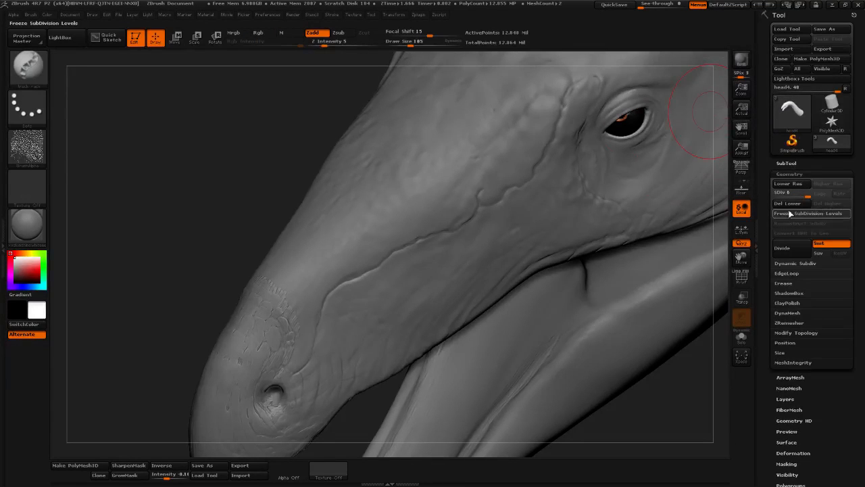
pyautogui.click(417, 44)
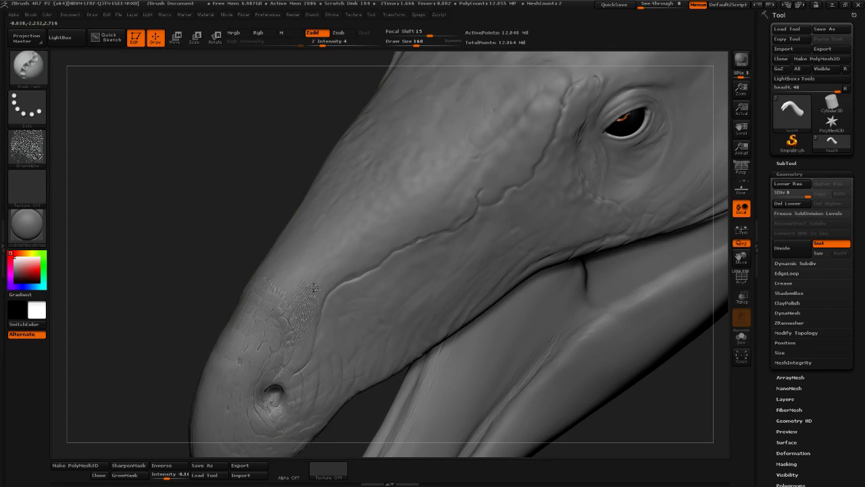
pyautogui.moveTo(423, 214); pyautogui.dragTo(464, 187)
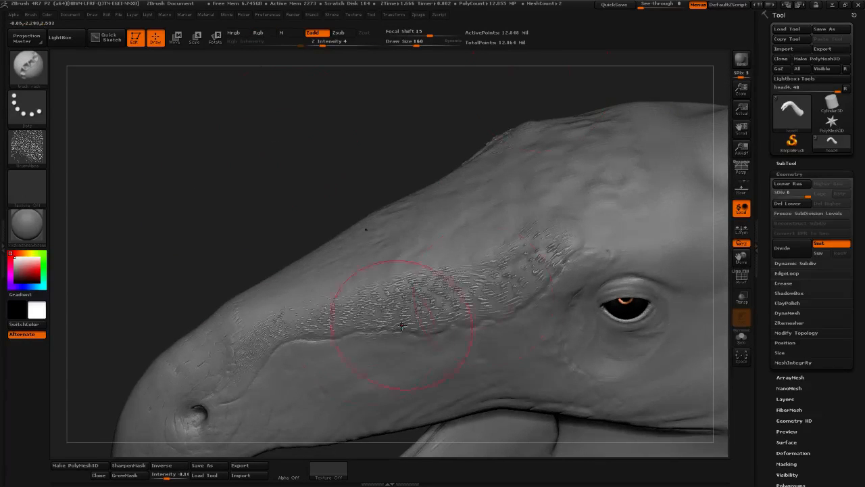
pyautogui.keyDown('shift'); pyautogui.moveTo(270, 342); pyautogui.dragTo(548, 260); pyautogui.keyUp('shift')
# Switch to the Inflat brush and smooth down the texture above the snout ridge, including the area in front of the eye
pyautogui.click(35, 81)
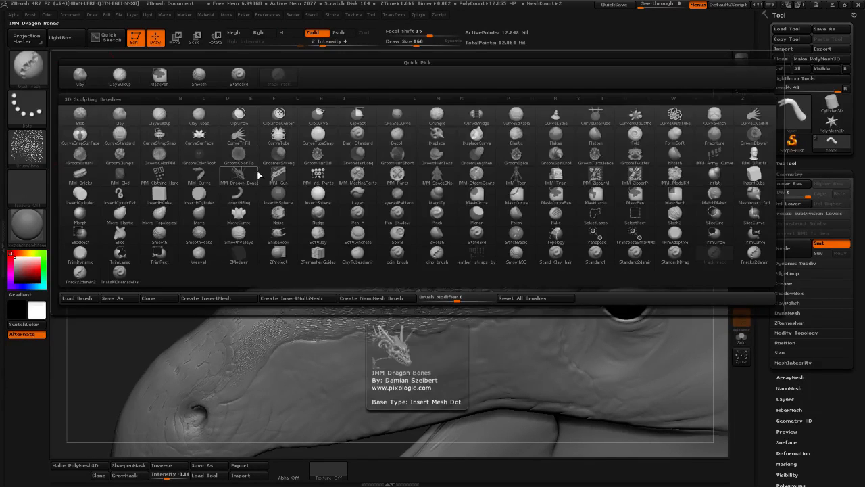
pyautogui.press('i')
pyautogui.press('n')
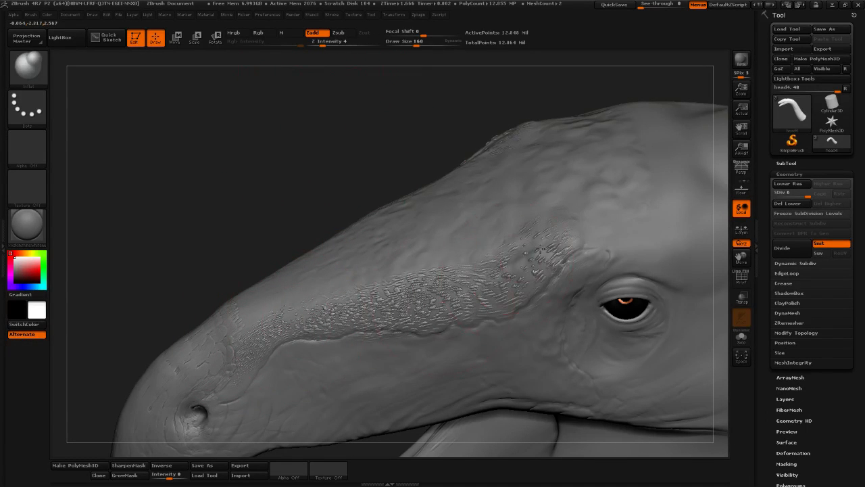
pyautogui.moveTo(527, 244)
pyautogui.keyDown('shift'); pyautogui.mouseDown()
pyautogui.moveTo(512, 266)
pyautogui.moveTo(506, 251)
pyautogui.moveTo(479, 272)
pyautogui.moveTo(387, 295)
pyautogui.moveTo(425, 302)
pyautogui.moveTo(428, 311)
pyautogui.moveTo(286, 317)
pyautogui.moveTo(386, 309)
pyautogui.mouseUp(); pyautogui.keyUp('shift')
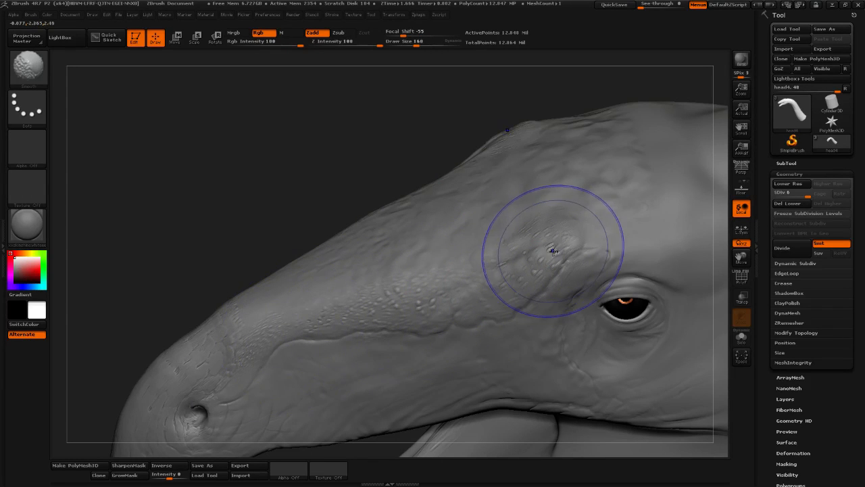
pyautogui.moveTo(556, 249)
pyautogui.keyDown('shift'); pyautogui.mouseDown()
pyautogui.moveTo(440, 293)
pyautogui.moveTo(546, 250)
pyautogui.mouseUp(); pyautogui.keyUp('shift')
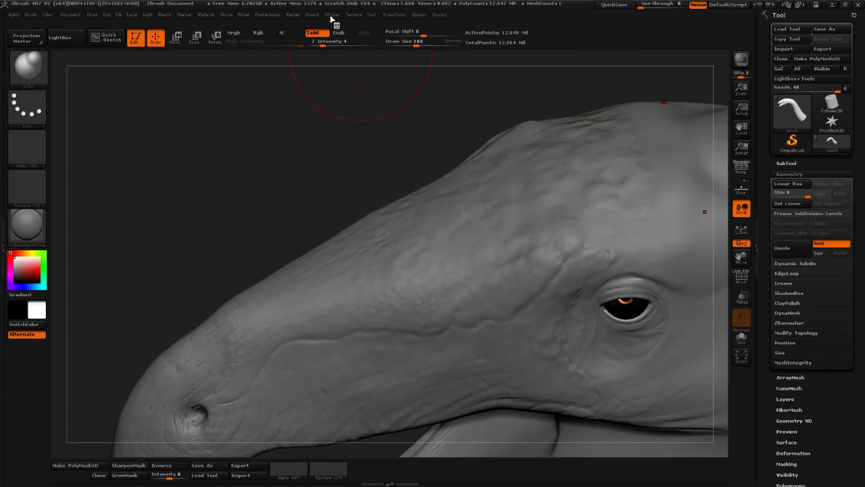
# Switch to the track rack brush and raise its stroke Roll Distance to about 7.15
pyautogui.click(332, 15)
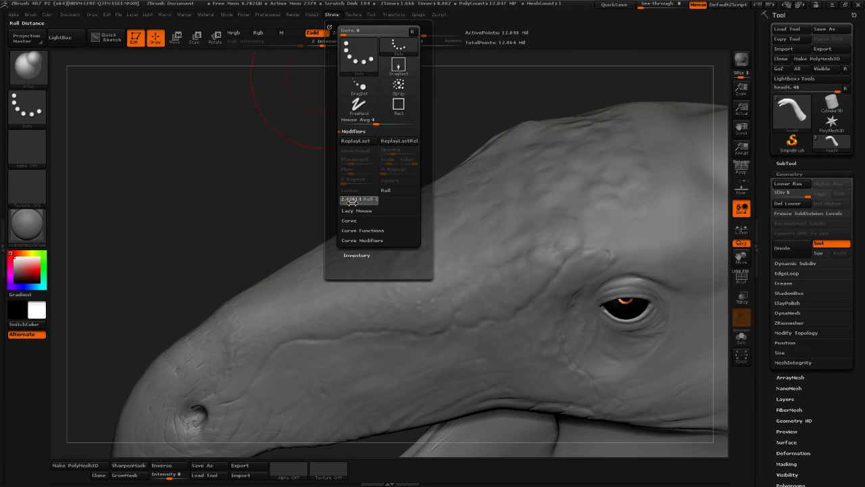
pyautogui.click(41, 74)
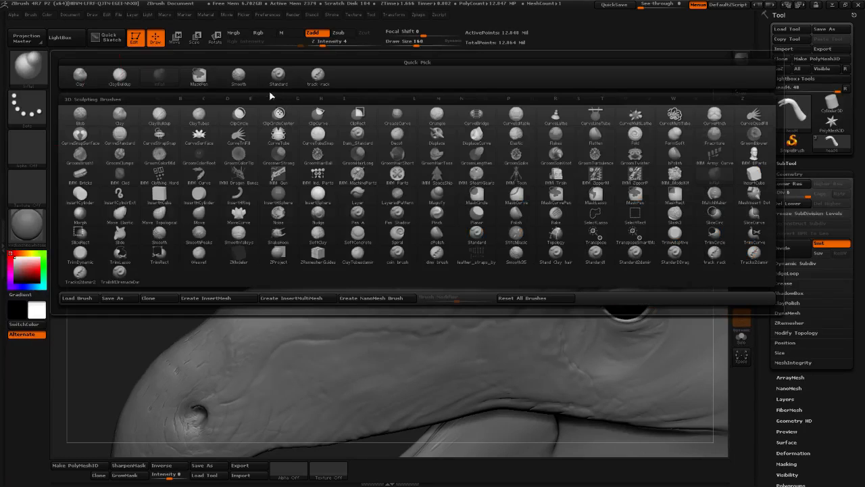
pyautogui.click(310, 87)
pyautogui.click(330, 15)
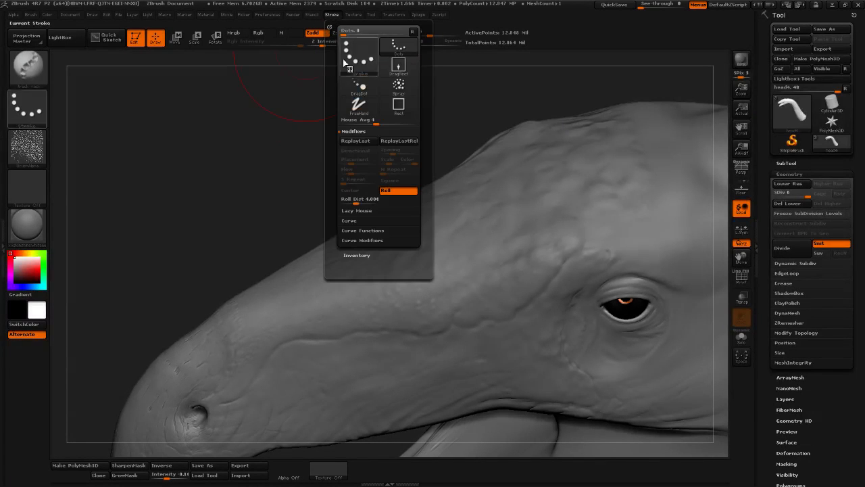
pyautogui.moveTo(358, 202); pyautogui.dragTo(364, 202)
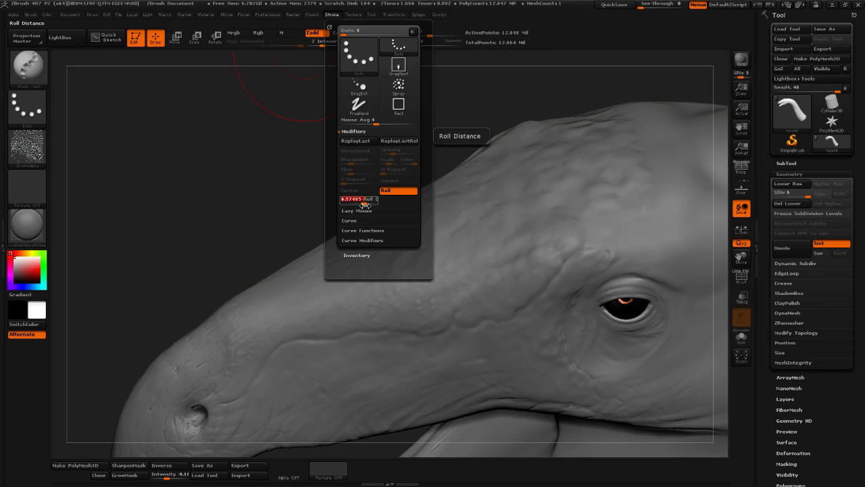
pyautogui.moveTo(365, 204); pyautogui.dragTo(366, 205)
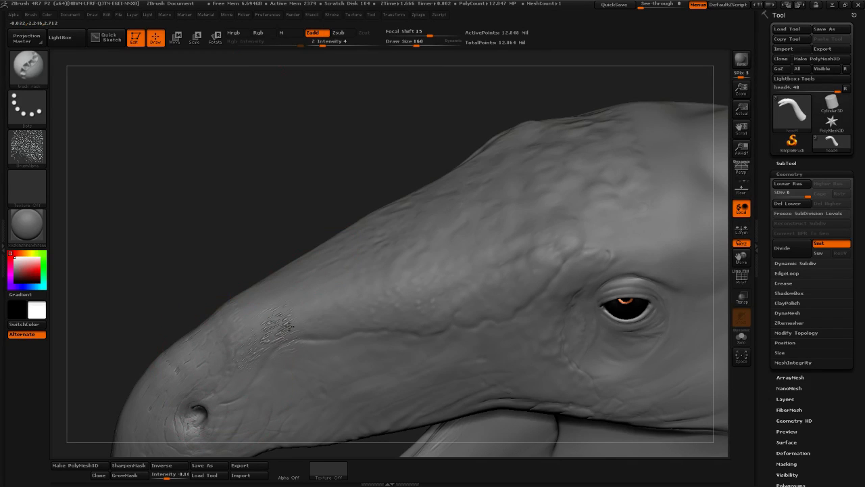
# Apply the track rack scale texture with the wider roll along the snout, from behind the nostril to the front of the eye
pyautogui.moveTo(334, 309)
pyautogui.mouseDown()
pyautogui.moveTo(572, 216)
pyautogui.moveTo(487, 257)
pyautogui.moveTo(275, 330)
pyautogui.moveTo(254, 359)
pyautogui.mouseUp()
pyautogui.moveTo(168, 279)
pyautogui.mouseDown()
pyautogui.moveTo(166, 240)
pyautogui.moveTo(201, 182)
pyautogui.moveTo(166, 186)
pyautogui.mouseUp()
pyautogui.moveTo(272, 313); pyautogui.dragTo(284, 304)
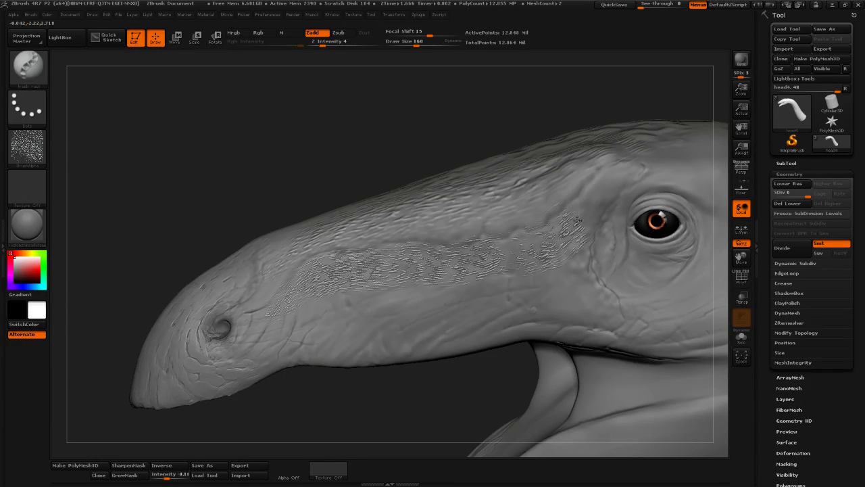
# Smooth the new scale texture along the side of the snout, the upper ridge and the brow in front of the eye
pyautogui.keyDown('shift'); pyautogui.moveTo(582, 212); pyautogui.dragTo(572, 232); pyautogui.keyUp('shift')
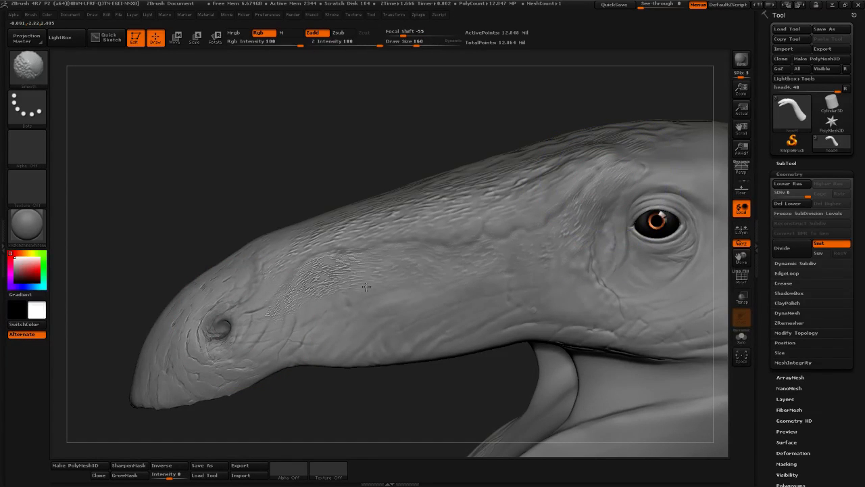
pyautogui.moveTo(318, 297)
pyautogui.keyDown('shift'); pyautogui.mouseDown()
pyautogui.moveTo(300, 309)
pyautogui.moveTo(332, 226)
pyautogui.moveTo(365, 228)
pyautogui.mouseUp(); pyautogui.keyUp('shift')
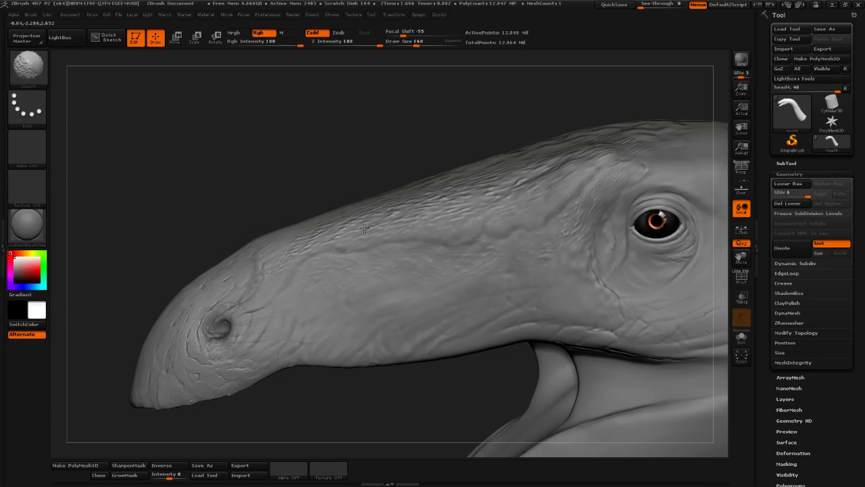
pyautogui.keyDown('shift'); pyautogui.moveTo(507, 172); pyautogui.dragTo(604, 152); pyautogui.keyUp('shift')
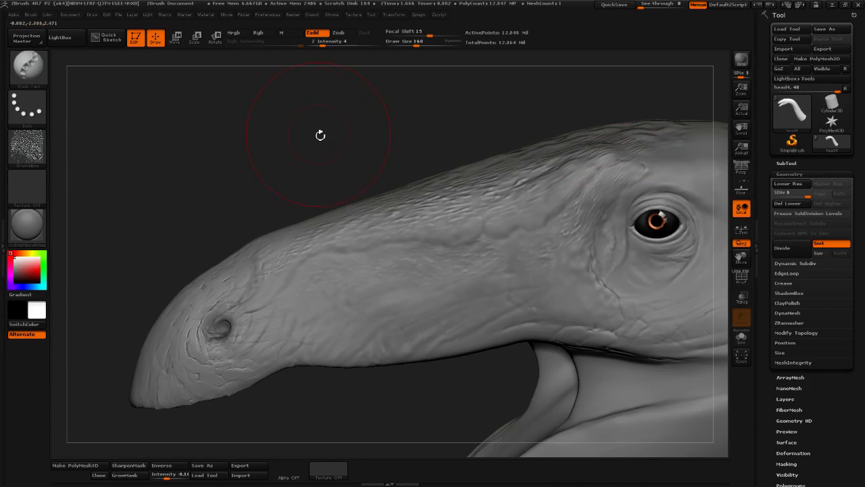
# Inspect the softened scales from the side and lower the track rack brush's Roll Distance for a denser pattern
pyautogui.moveTo(321, 136)
pyautogui.mouseDown()
pyautogui.moveTo(302, 173)
pyautogui.moveTo(309, 178)
pyautogui.moveTo(189, 199)
pyautogui.moveTo(242, 192)
pyautogui.moveTo(250, 176)
pyautogui.moveTo(232, 202)
pyautogui.mouseUp()
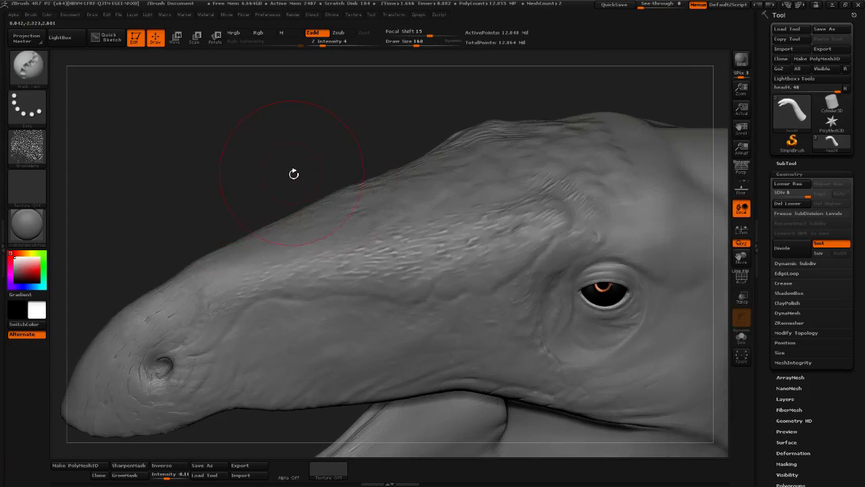
pyautogui.moveTo(295, 175); pyautogui.dragTo(292, 178)
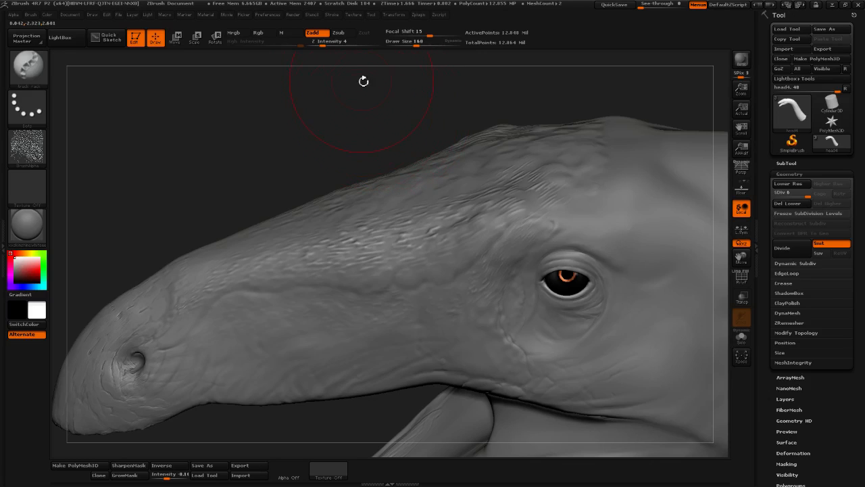
pyautogui.click(336, 16)
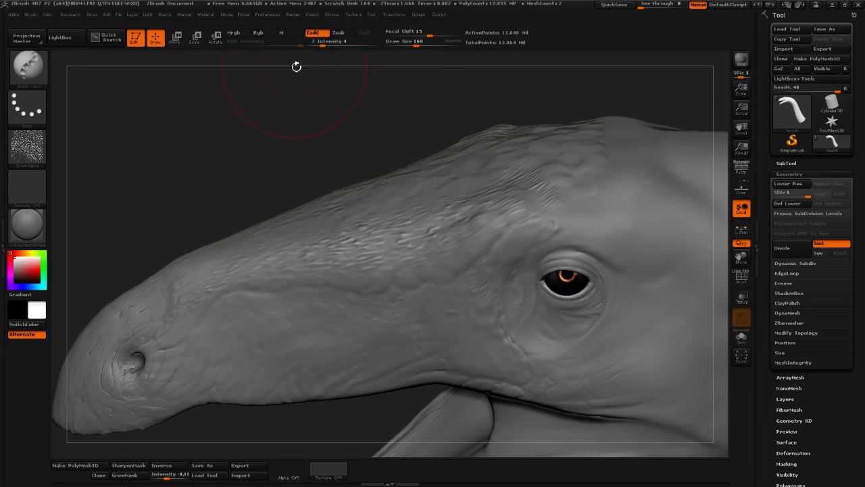
pyautogui.click(332, 14)
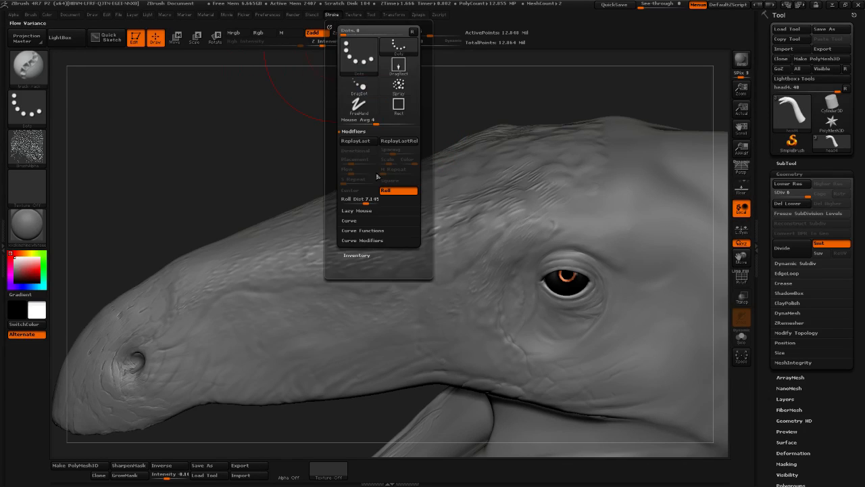
pyautogui.moveTo(352, 203); pyautogui.dragTo(346, 202)
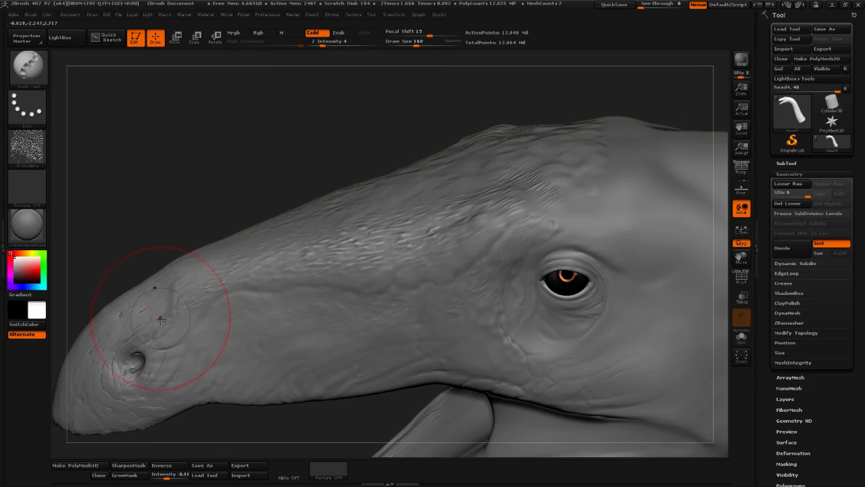
# Try the denser scale pattern in one band above the snout ridge from nostril to brow, and soften it slightly
pyautogui.moveTo(199, 292)
pyautogui.mouseDown()
pyautogui.moveTo(237, 273)
pyautogui.moveTo(428, 247)
pyautogui.moveTo(511, 207)
pyautogui.moveTo(549, 166)
pyautogui.mouseUp()
pyautogui.press('shift')
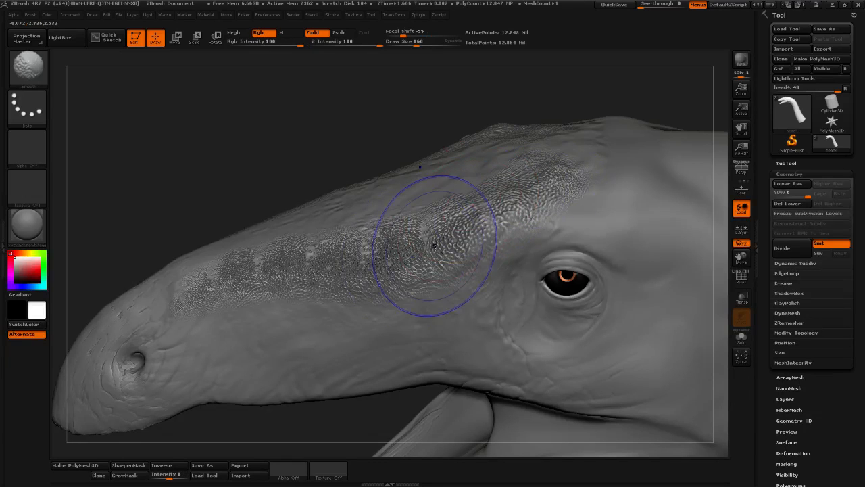
pyautogui.moveTo(196, 180); pyautogui.dragTo(227, 172)
pyautogui.moveTo(296, 141)
pyautogui.mouseDown()
pyautogui.moveTo(417, 131)
pyautogui.moveTo(339, 121)
pyautogui.moveTo(352, 132)
pyautogui.mouseUp()
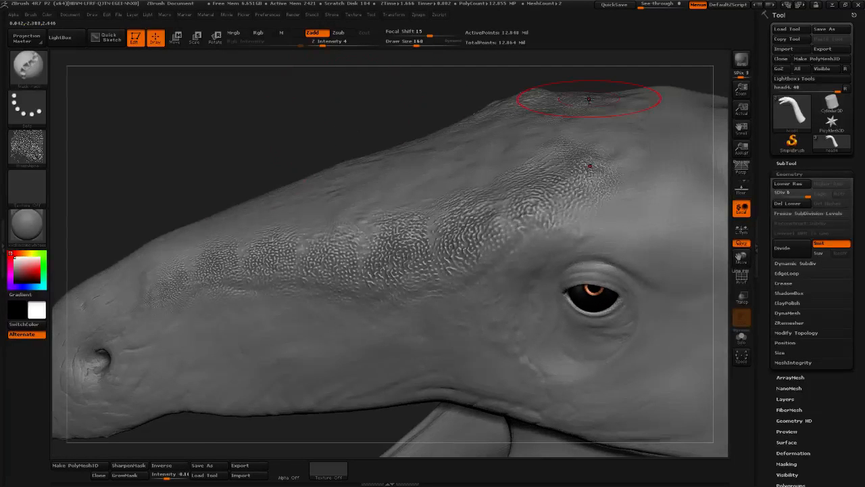
# Undo the dense scale band and its smoothing above the snout ridge
pyautogui.press('ctrl')
pyautogui.hotkey('ctrl', 'z')
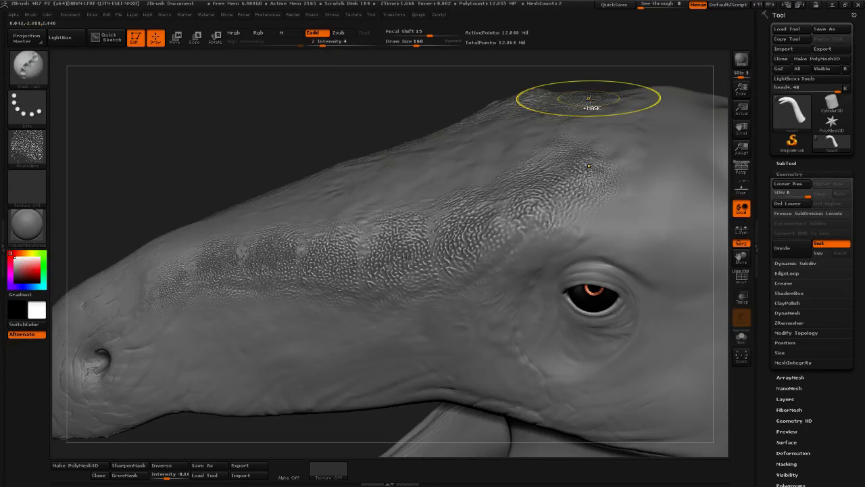
pyautogui.hotkey('ctrl', 'z')
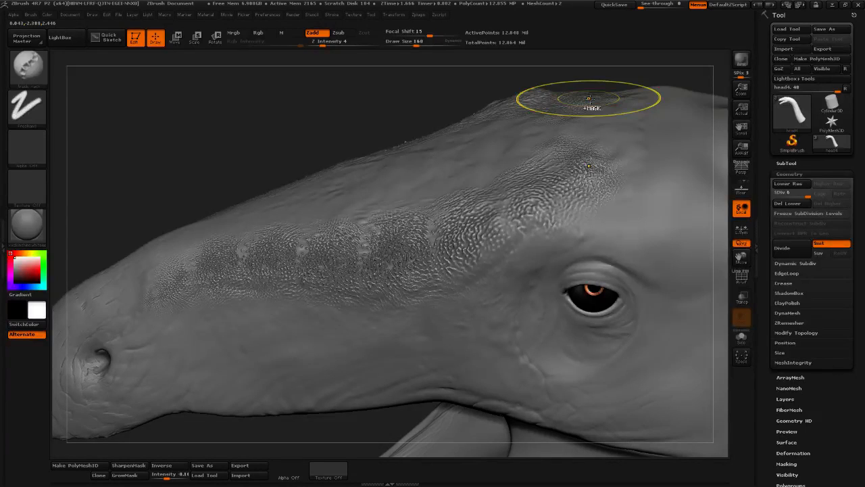
pyautogui.hotkey('ctrl', 'z')
pyautogui.hotkey('ctrl', 'z')
pyautogui.hotkey('ctrl', 'z')
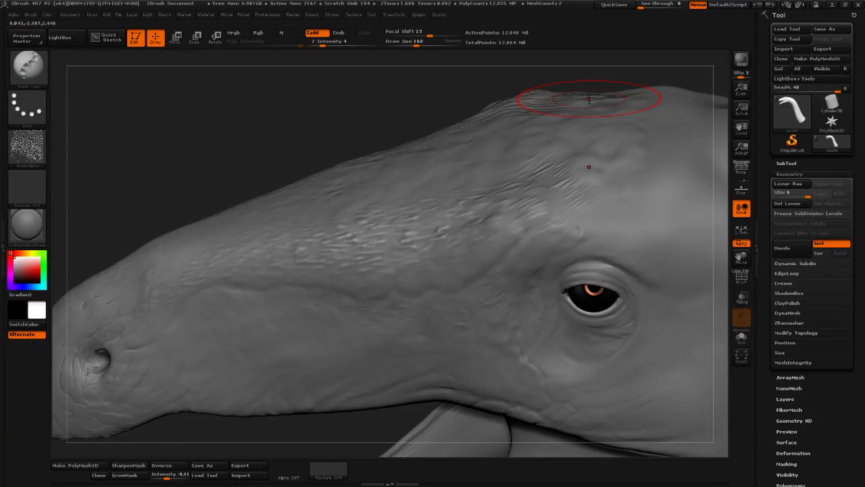
# Set Draw Size to 277, lower the Focal Shift, and cover the upper snout and forehead with the dense scale pattern
pyautogui.moveTo(428, 36)
pyautogui.mouseDown()
pyautogui.moveTo(406, 36)
pyautogui.moveTo(425, 46)
pyautogui.mouseUp()
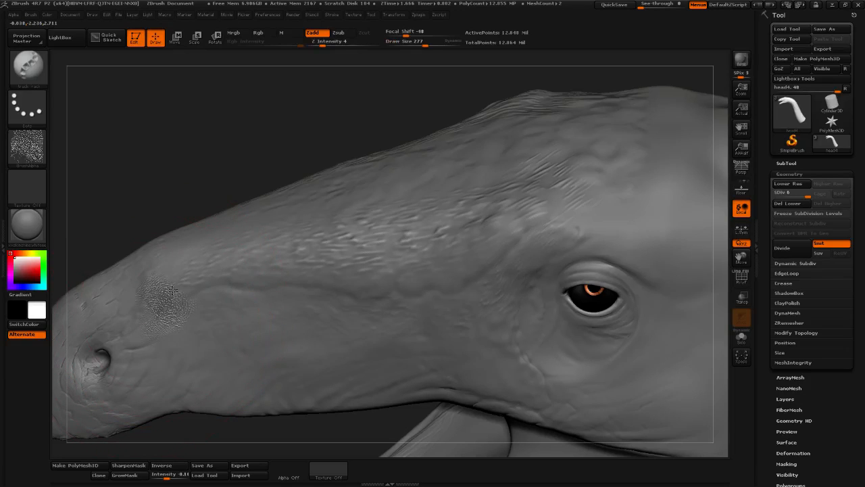
pyautogui.moveTo(174, 291)
pyautogui.mouseDown()
pyautogui.moveTo(192, 271)
pyautogui.moveTo(240, 255)
pyautogui.moveTo(490, 213)
pyautogui.moveTo(615, 135)
pyautogui.mouseUp()
pyautogui.moveTo(332, 143); pyautogui.dragTo(343, 250)
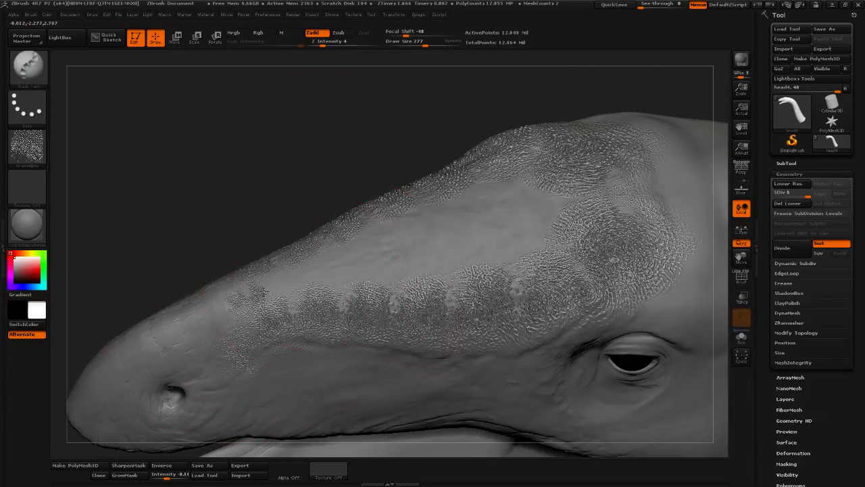
pyautogui.moveTo(266, 291)
pyautogui.mouseDown()
pyautogui.moveTo(488, 205)
pyautogui.moveTo(582, 211)
pyautogui.mouseUp()
pyautogui.moveTo(330, 289); pyautogui.dragTo(576, 242)
pyautogui.moveTo(332, 185)
pyautogui.mouseDown()
pyautogui.moveTo(306, 152)
pyautogui.moveTo(473, 189)
pyautogui.moveTo(531, 186)
pyautogui.moveTo(561, 230)
pyautogui.mouseUp()
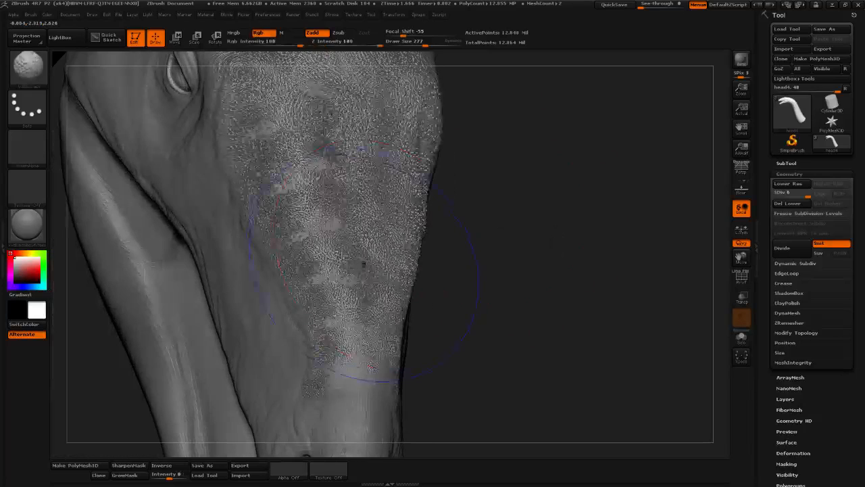
# Smooth the scale pattern across the top of the snout and forehead to blend the overlapping strokes
pyautogui.keyDown('shift'); pyautogui.moveTo(345, 267); pyautogui.dragTo(333, 264); pyautogui.keyUp('shift')
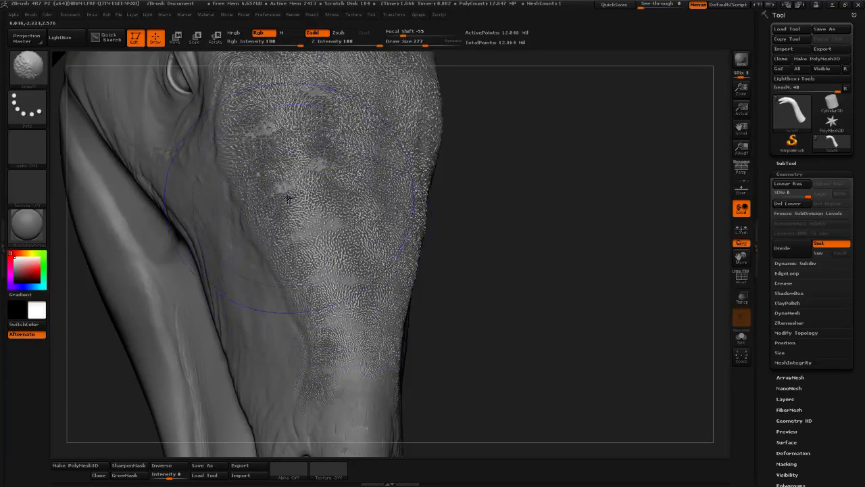
pyautogui.moveTo(288, 199)
pyautogui.keyDown('shift'); pyautogui.mouseDown()
pyautogui.moveTo(284, 135)
pyautogui.moveTo(265, 111)
pyautogui.mouseUp(); pyautogui.keyUp('shift')
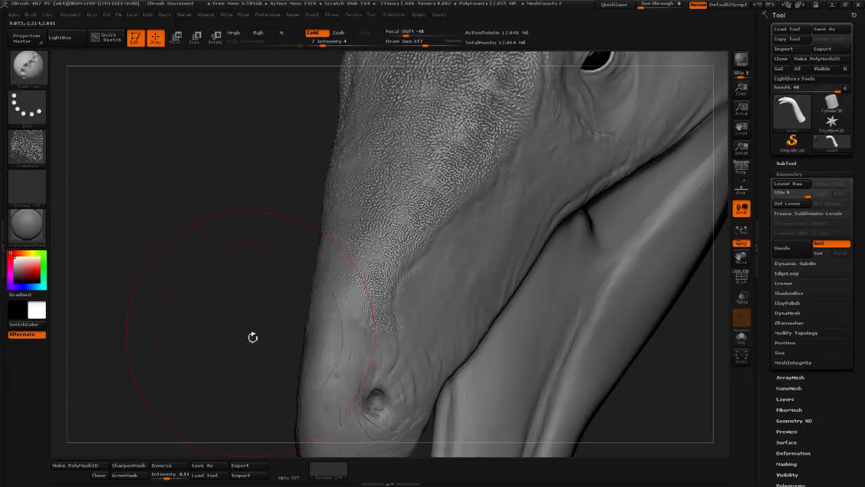
pyautogui.moveTo(252, 338); pyautogui.dragTo(257, 321)
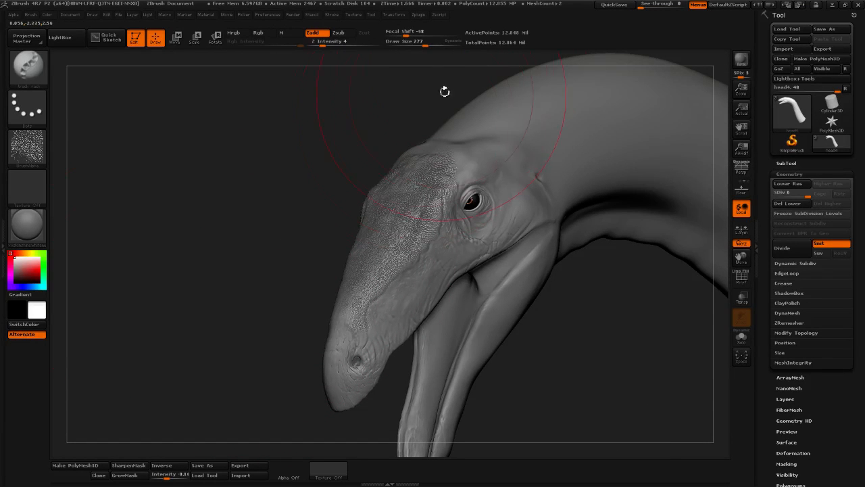
# Set Draw Size to 122 and Focal Shift to -15, and smooth the lower edge of the scale pattern from snout to brow
pyautogui.click(415, 44)
pyautogui.moveTo(299, 125)
pyautogui.mouseDown()
pyautogui.moveTo(261, 185)
pyautogui.moveTo(345, 152)
pyautogui.moveTo(236, 167)
pyautogui.moveTo(237, 185)
pyautogui.mouseUp()
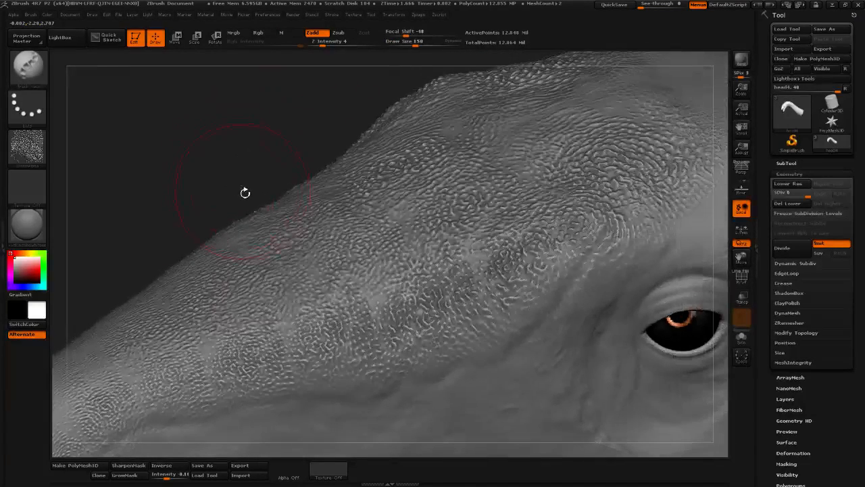
pyautogui.moveTo(175, 181)
pyautogui.mouseDown()
pyautogui.moveTo(232, 160)
pyautogui.moveTo(227, 167)
pyautogui.moveTo(207, 171)
pyautogui.moveTo(227, 149)
pyautogui.moveTo(214, 133)
pyautogui.moveTo(247, 112)
pyautogui.moveTo(309, 235)
pyautogui.mouseUp()
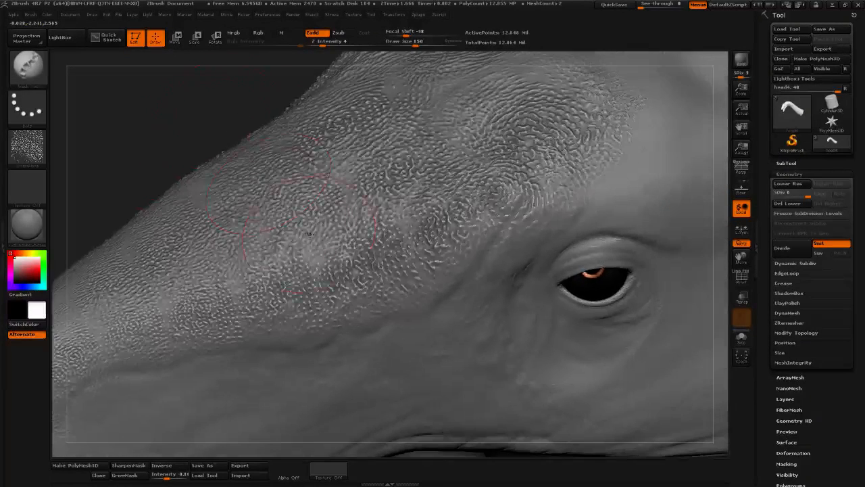
pyautogui.click(423, 46)
pyautogui.click(417, 34)
pyautogui.click(412, 44)
pyautogui.moveTo(155, 135); pyautogui.dragTo(230, 115)
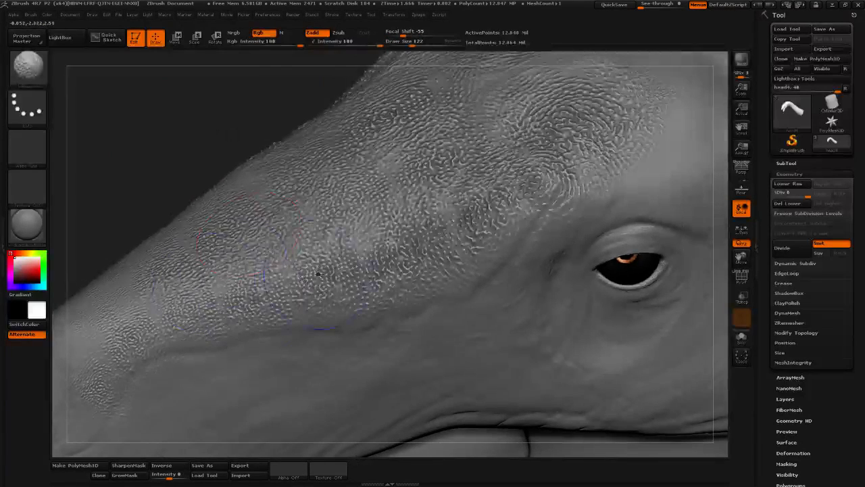
pyautogui.moveTo(319, 273)
pyautogui.keyDown('shift'); pyautogui.mouseDown()
pyautogui.moveTo(190, 314)
pyautogui.moveTo(327, 278)
pyautogui.moveTo(181, 323)
pyautogui.moveTo(346, 284)
pyautogui.moveTo(479, 192)
pyautogui.mouseUp(); pyautogui.keyUp('shift')
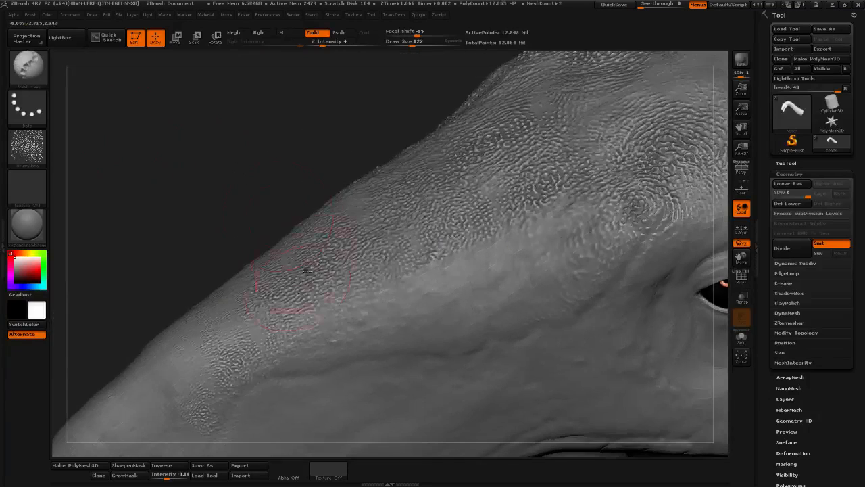
pyautogui.keyDown('shift'); pyautogui.moveTo(206, 414); pyautogui.dragTo(480, 162); pyautogui.keyUp('shift')
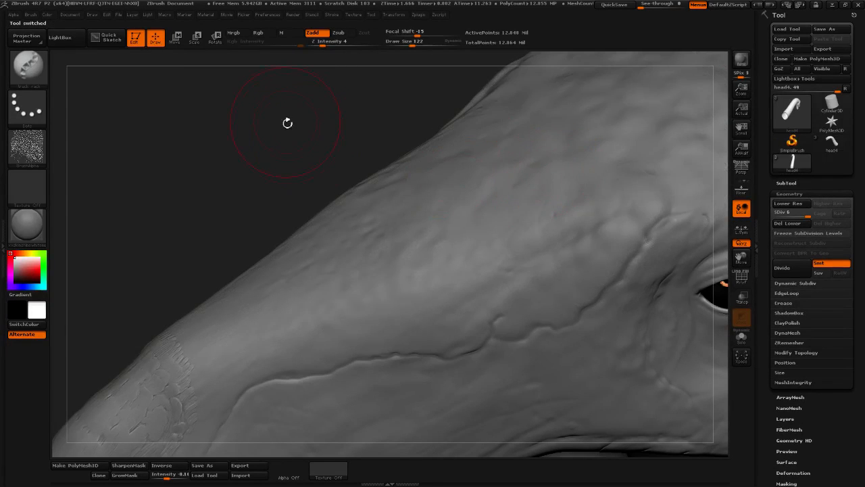
# Subdivide the unscaled head4 version once with DivideHD in Geometry HD, and frame the whole head and neck
pyautogui.keyDown('alt'); pyautogui.moveTo(286, 121); pyautogui.dragTo(191, 84); pyautogui.keyUp('alt')
pyautogui.scroll(-5, 771, 305)
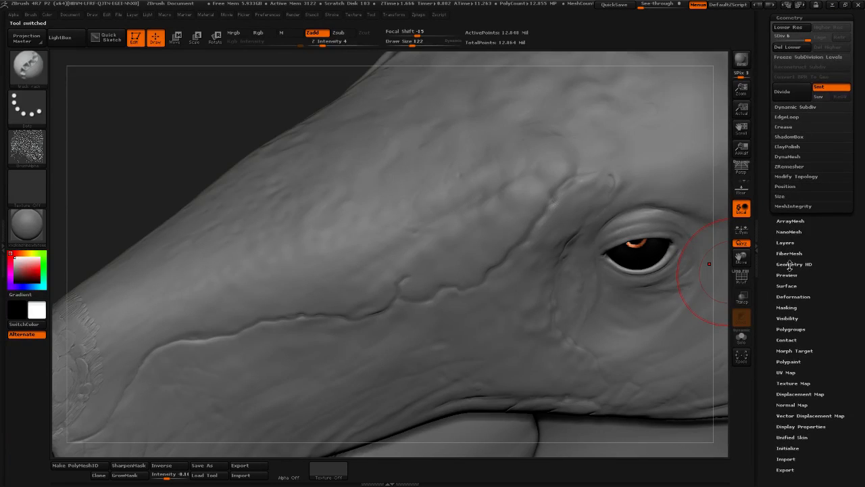
pyautogui.click(790, 265)
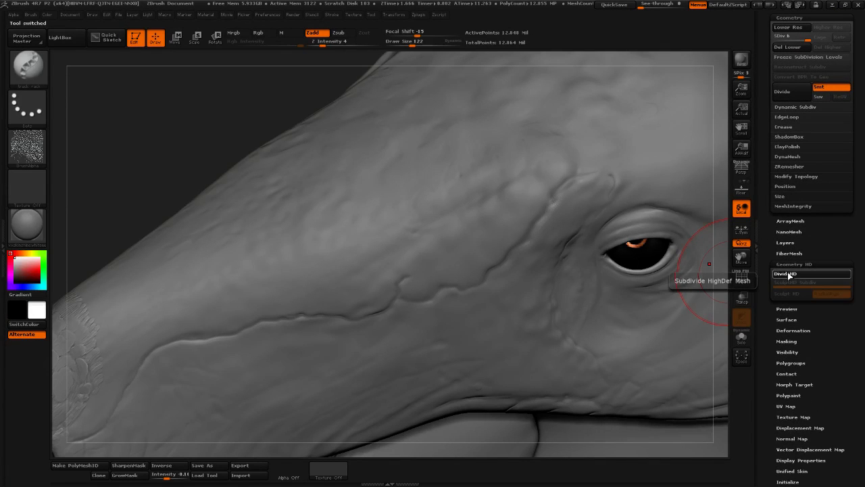
pyautogui.click(788, 274)
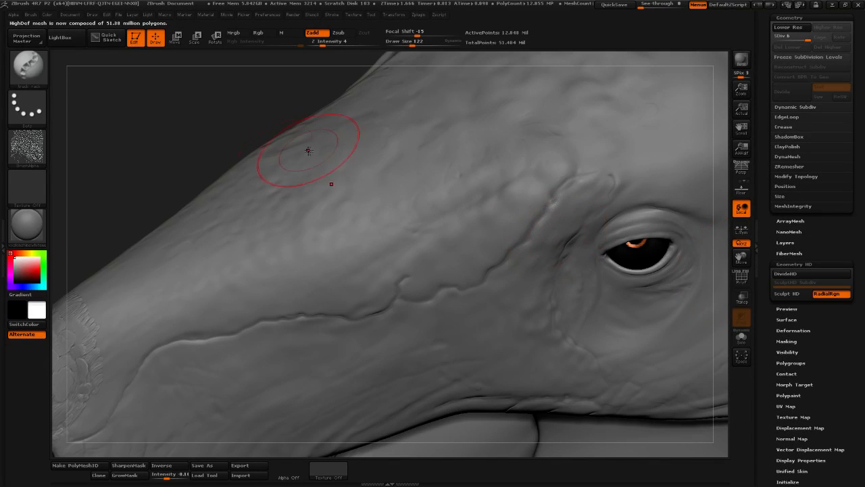
pyautogui.keyDown('alt'); pyautogui.moveTo(228, 93); pyautogui.dragTo(227, 111); pyautogui.keyUp('alt')
pyautogui.press('f')
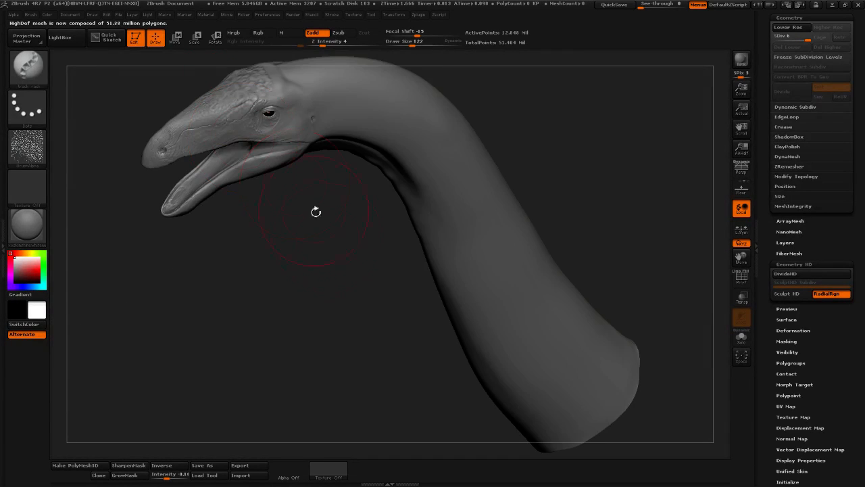
pyautogui.keyDown('alt'); pyautogui.moveTo(331, 269); pyautogui.dragTo(414, 414); pyautogui.keyUp('alt')
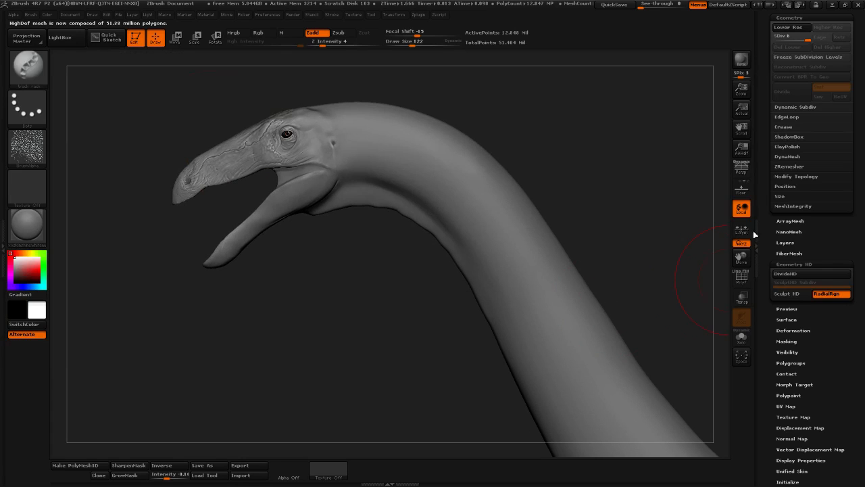
# Check the polygon and HD polygon counts of the head4 subtool
pyautogui.moveTo(765, 209); pyautogui.dragTo(777, 299)
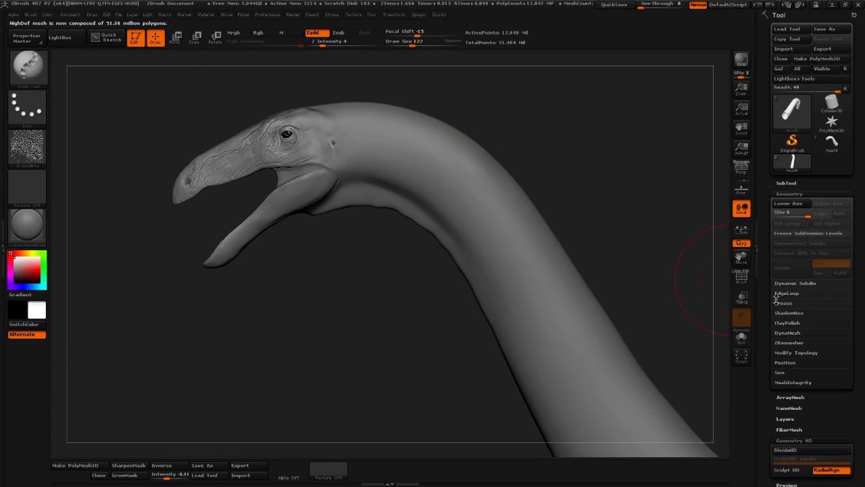
pyautogui.click(787, 184)
pyautogui.moveTo(812, 161)
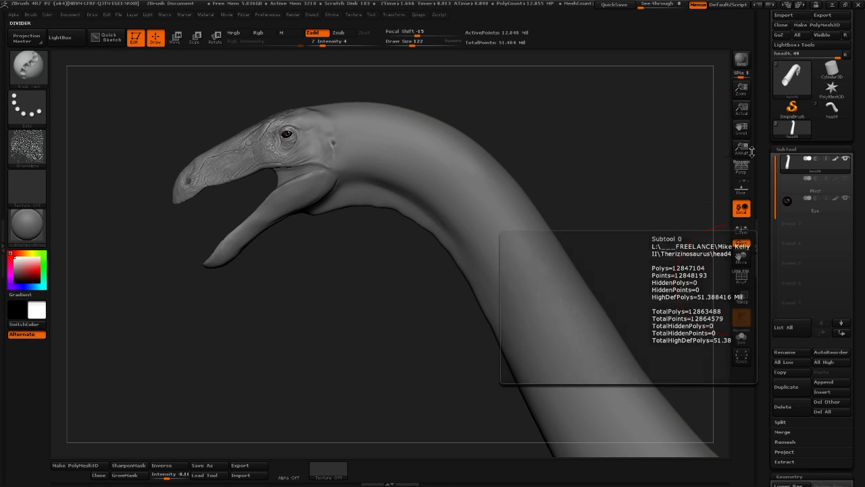
pyautogui.moveTo(467, 107)
pyautogui.keyDown('alt'); pyautogui.mouseDown()
pyautogui.moveTo(461, 201)
pyautogui.moveTo(472, 175)
pyautogui.mouseUp(); pyautogui.keyUp('alt')
pyautogui.moveTo(392, 328); pyautogui.dragTo(459, 195)
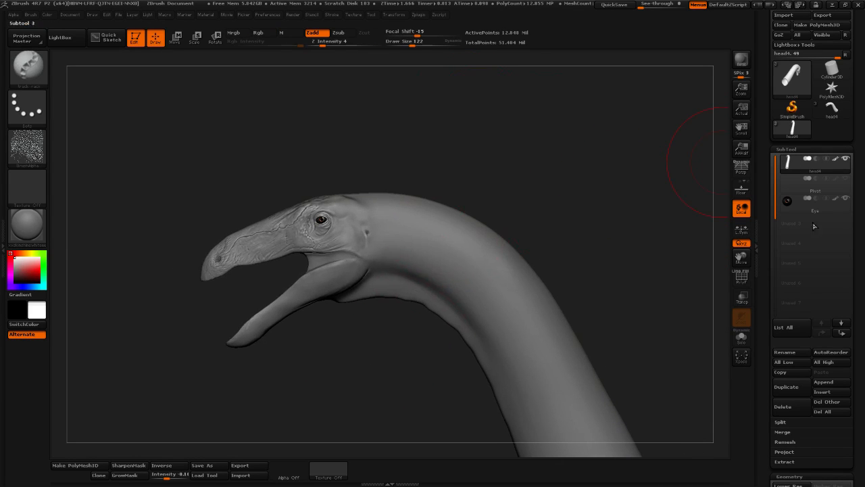
pyautogui.moveTo(772, 301); pyautogui.dragTo(773, 214)
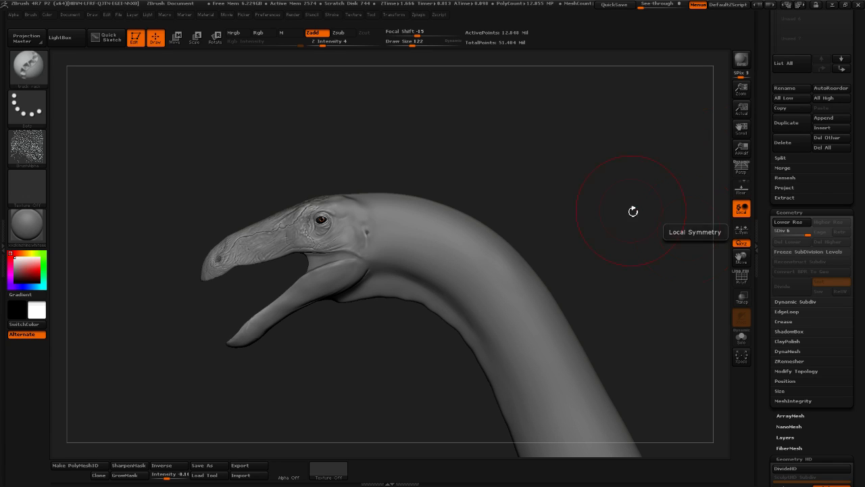
# Examine the skin texture of the head and the smooth neck from several angles and distances
pyautogui.press('shift')
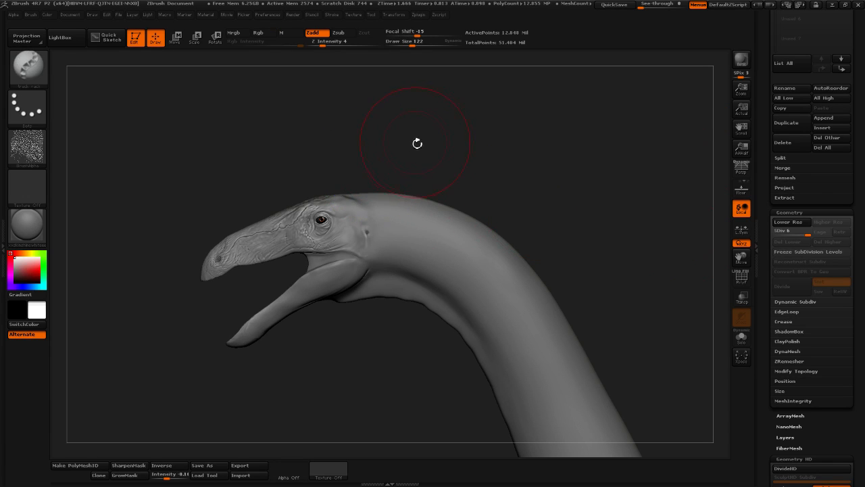
pyautogui.moveTo(453, 136)
pyautogui.keyDown('alt'); pyautogui.mouseDown()
pyautogui.moveTo(536, 149)
pyautogui.moveTo(551, 169)
pyautogui.mouseUp(); pyautogui.keyUp('alt')
pyautogui.keyDown('alt'); pyautogui.moveTo(529, 104); pyautogui.dragTo(564, 135); pyautogui.keyUp('alt')
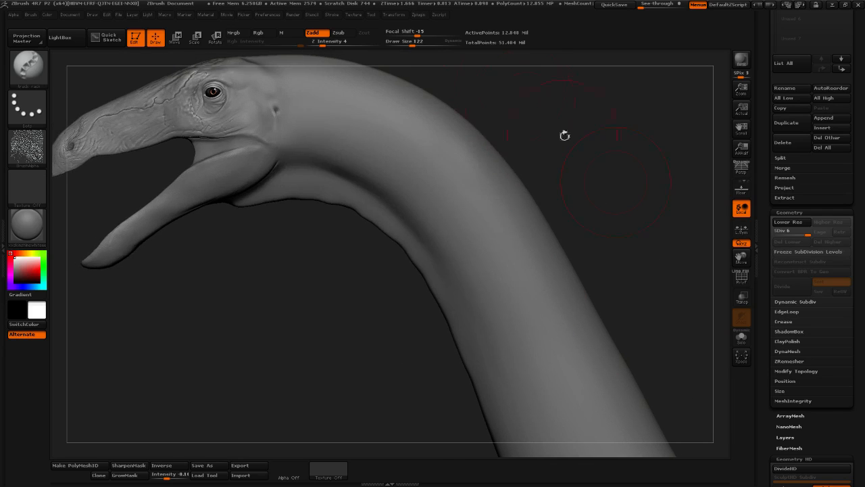
pyautogui.keyDown('alt'); pyautogui.moveTo(523, 90); pyautogui.dragTo(593, 219); pyautogui.keyUp('alt')
pyautogui.keyDown('alt'); pyautogui.moveTo(497, 141); pyautogui.dragTo(553, 170); pyautogui.keyUp('alt')
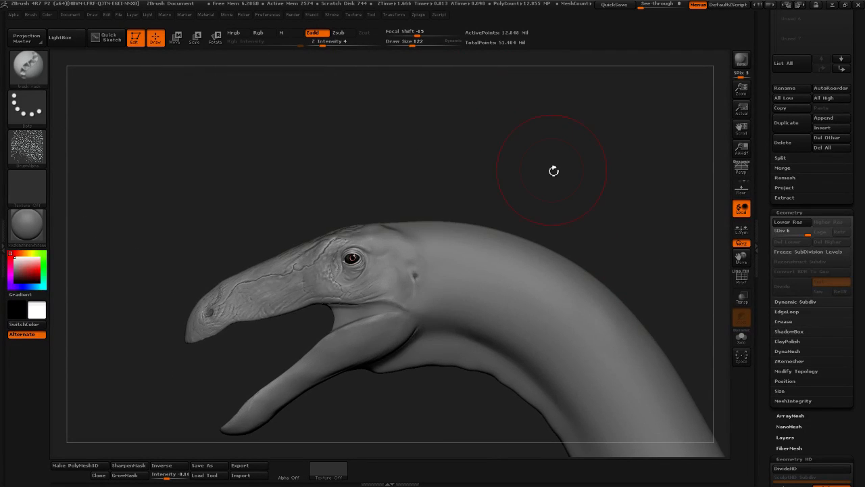
pyautogui.moveTo(476, 117)
pyautogui.keyDown('alt'); pyautogui.mouseDown()
pyautogui.moveTo(525, 166)
pyautogui.moveTo(476, 109)
pyautogui.mouseUp(); pyautogui.keyUp('alt')
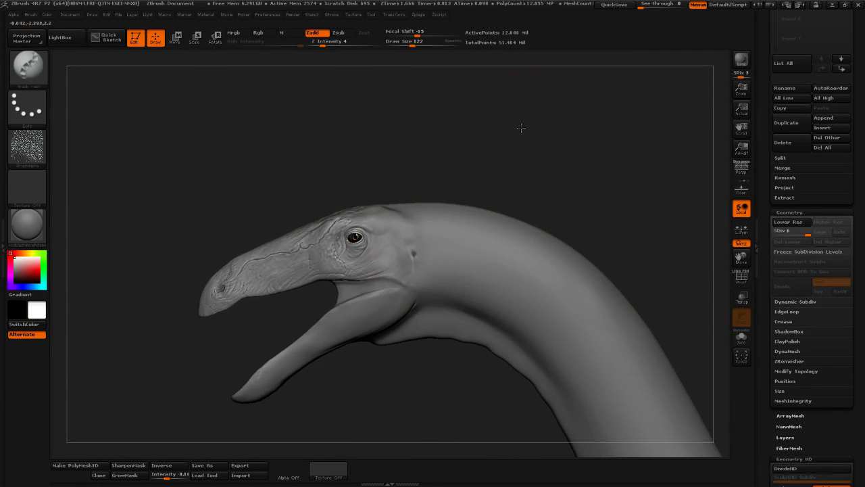
pyautogui.moveTo(478, 142)
pyautogui.keyDown('alt'); pyautogui.mouseDown()
pyautogui.moveTo(444, 129)
pyautogui.moveTo(574, 145)
pyautogui.moveTo(431, 144)
pyautogui.mouseUp(); pyautogui.keyUp('alt')
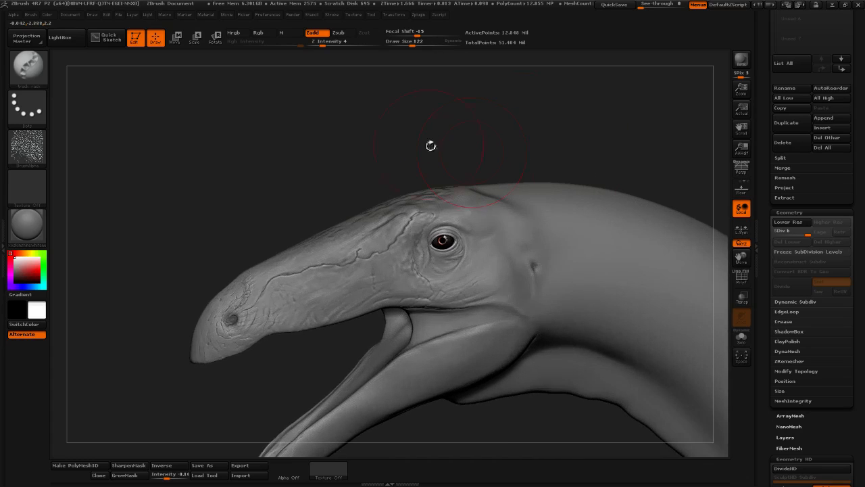
pyautogui.scroll(-5, 778, 254)
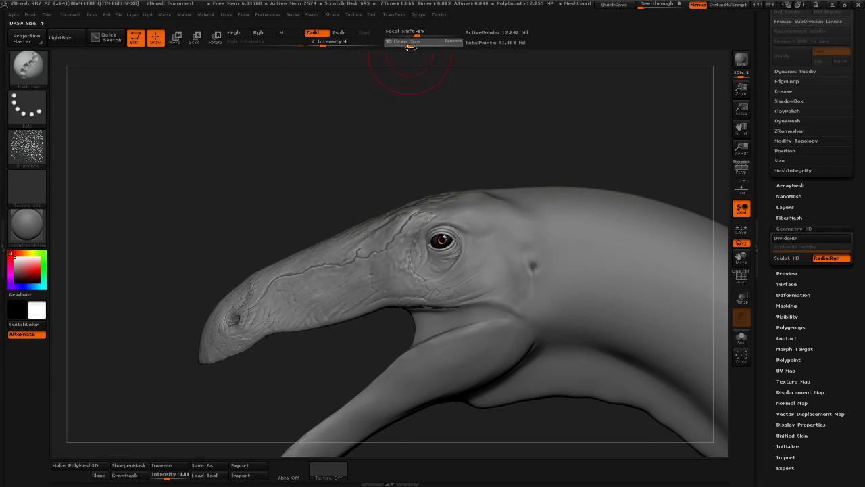
# Set Draw Size to 50 and isolate the upper head from snout to behind the eye with SelectLasso
pyautogui.moveTo(411, 44); pyautogui.dragTo(403, 44)
pyautogui.moveTo(324, 180)
pyautogui.keyDown('alt'); pyautogui.mouseDown()
pyautogui.moveTo(307, 158)
pyautogui.moveTo(311, 145)
pyautogui.moveTo(302, 150)
pyautogui.mouseUp(); pyautogui.keyUp('alt')
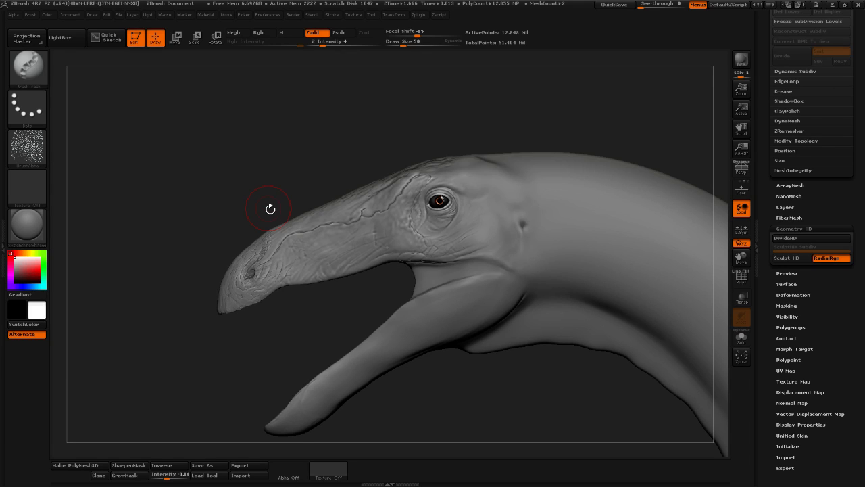
pyautogui.moveTo(272, 350); pyautogui.dragTo(270, 378)
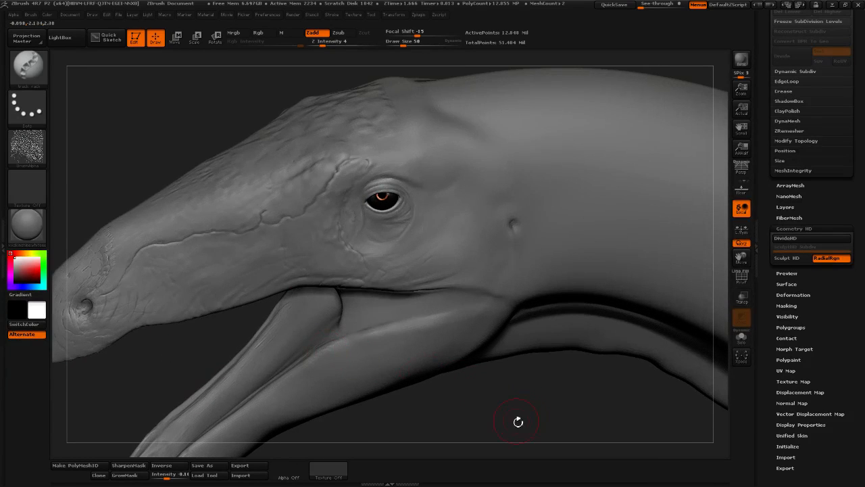
pyautogui.moveTo(519, 422); pyautogui.dragTo(507, 368)
pyautogui.keyDown('alt'); pyautogui.moveTo(147, 157); pyautogui.dragTo(253, 139); pyautogui.keyUp('alt')
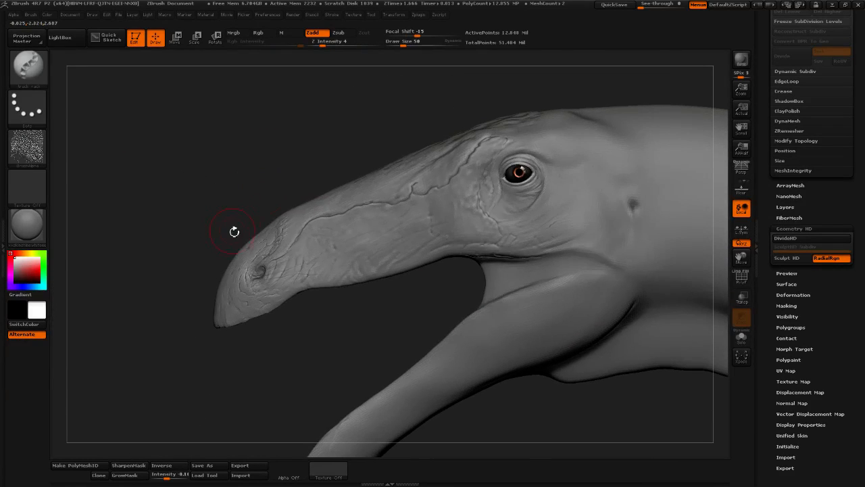
pyautogui.click(41, 78)
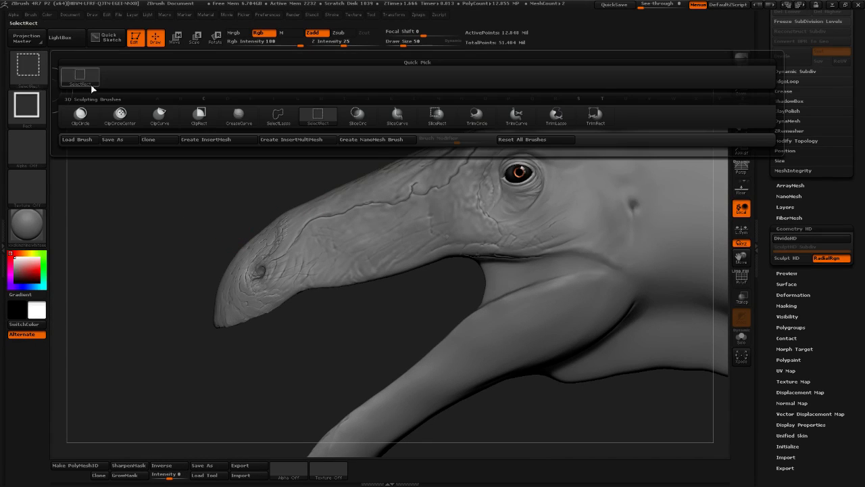
pyautogui.click(269, 121)
pyautogui.moveTo(216, 169)
pyautogui.keyDown('ctrl'); pyautogui.keyDown('shift'); pyautogui.mouseDown()
pyautogui.moveTo(158, 227)
pyautogui.moveTo(266, 358)
pyautogui.moveTo(441, 302)
pyautogui.moveTo(511, 263)
pyautogui.moveTo(607, 241)
pyautogui.moveTo(639, 209)
pyautogui.moveTo(609, 132)
pyautogui.moveTo(527, 91)
pyautogui.moveTo(448, 103)
pyautogui.moveTo(414, 173)
pyautogui.mouseUp(); pyautogui.keyUp('shift'); pyautogui.keyUp('ctrl')
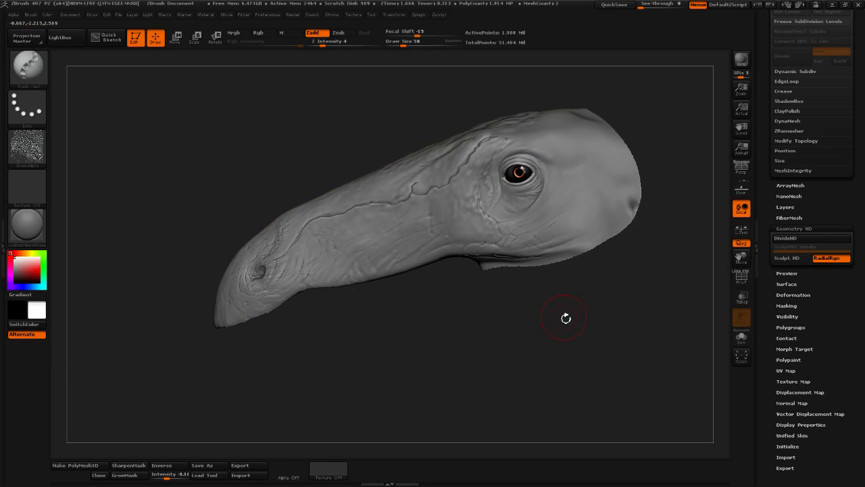
# Activate HD sculpting on the isolated upper head and show the rest of the model as a transparent ghost
pyautogui.moveTo(565, 317)
pyautogui.keyDown('alt'); pyautogui.mouseDown()
pyautogui.moveTo(518, 295)
pyautogui.moveTo(513, 309)
pyautogui.mouseUp(); pyautogui.keyUp('alt')
pyautogui.keyDown('alt'); pyautogui.moveTo(419, 301); pyautogui.dragTo(448, 299); pyautogui.keyUp('alt')
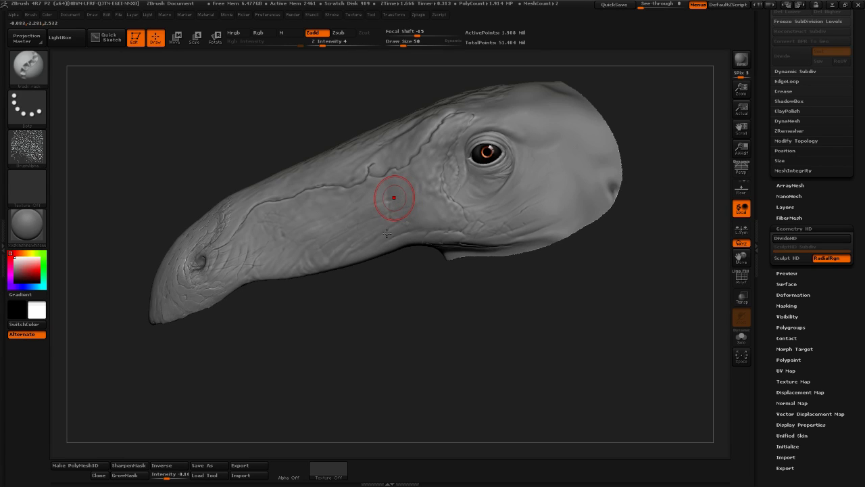
pyautogui.hotkey('ctrl', 'd')
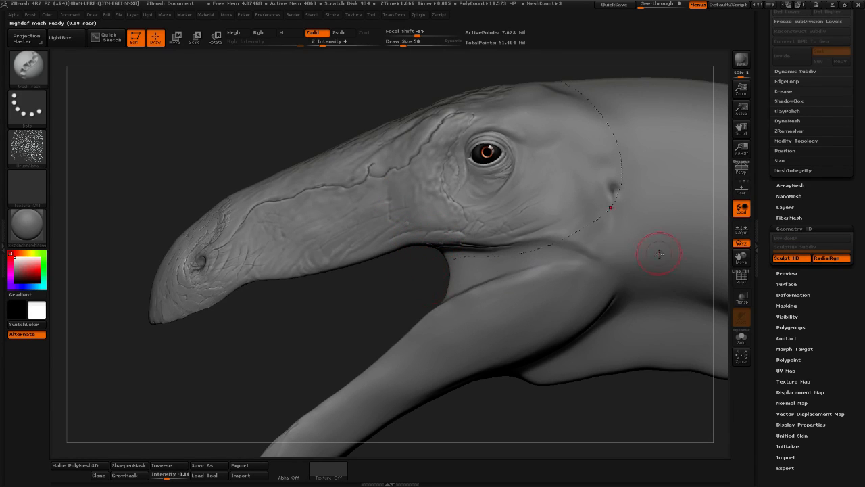
pyautogui.click(742, 300)
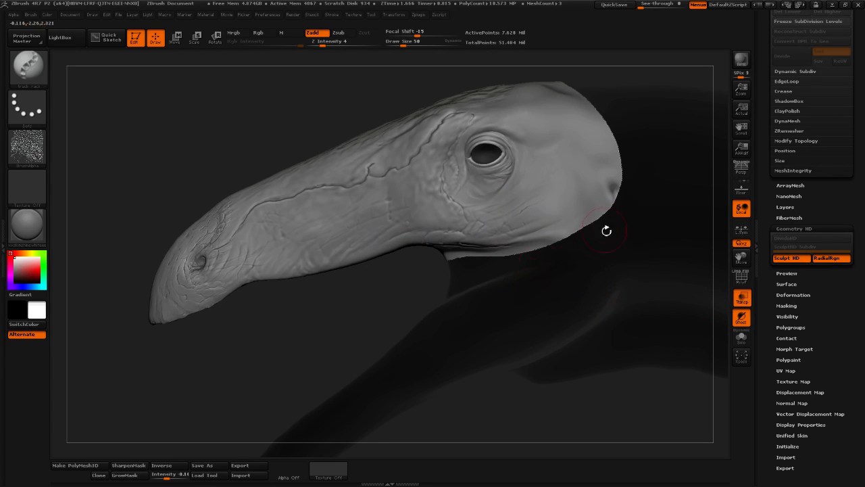
# Examine the HD region of the upper head and check the polygon counts of the head4 subtool
pyautogui.keyDown('alt'); pyautogui.moveTo(366, 286); pyautogui.dragTo(231, 304); pyautogui.keyUp('alt')
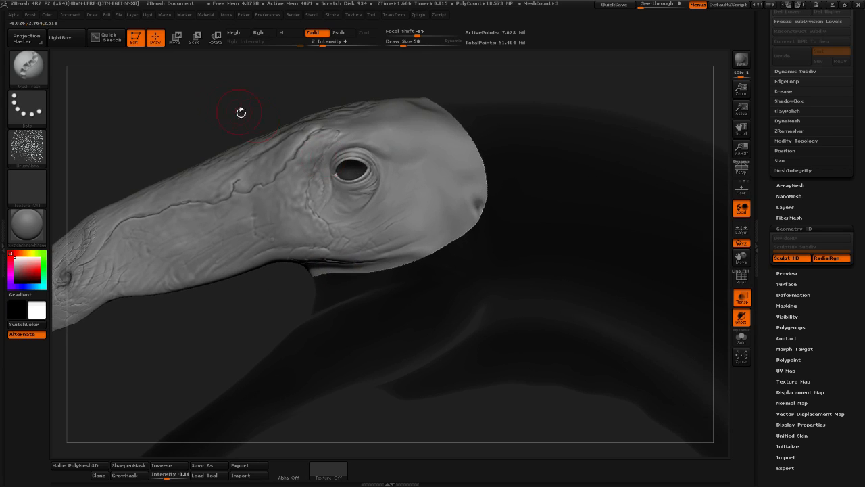
pyautogui.keyDown('alt'); pyautogui.moveTo(241, 112); pyautogui.dragTo(318, 126); pyautogui.keyUp('alt')
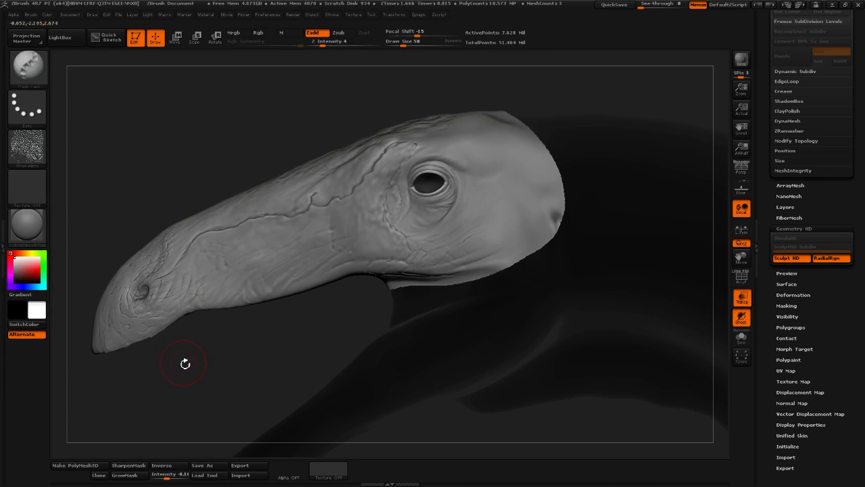
pyautogui.keyDown('alt'); pyautogui.moveTo(190, 366); pyautogui.dragTo(265, 323); pyautogui.keyUp('alt')
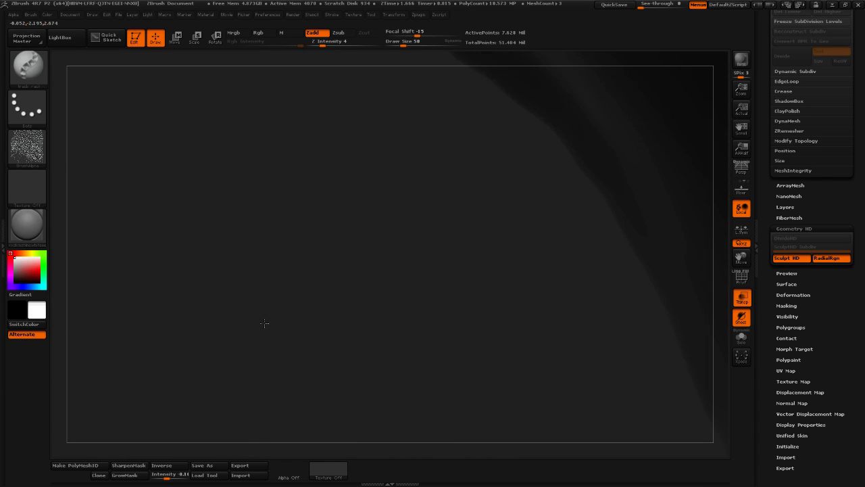
pyautogui.moveTo(345, 273); pyautogui.dragTo(329, 315)
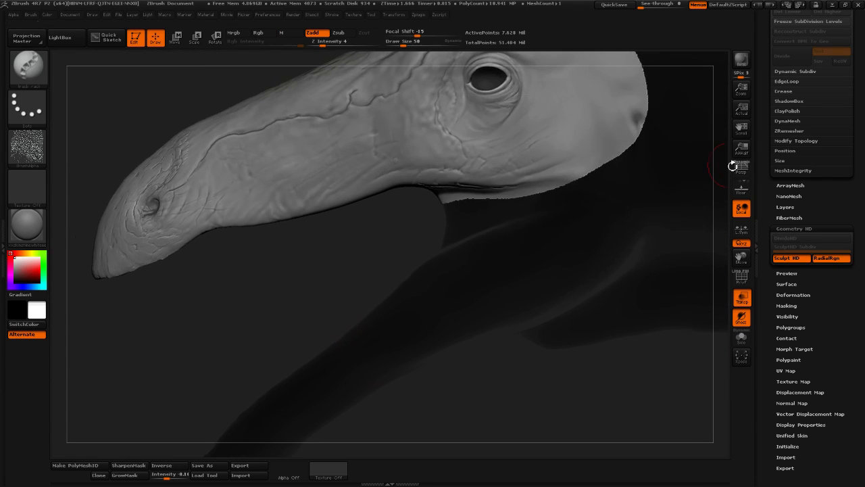
pyautogui.scroll(15, 778, 156)
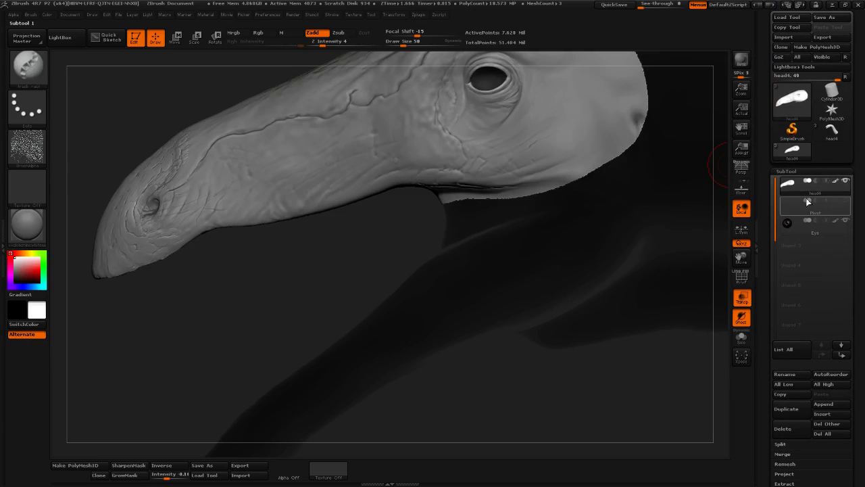
pyautogui.moveTo(810, 190)
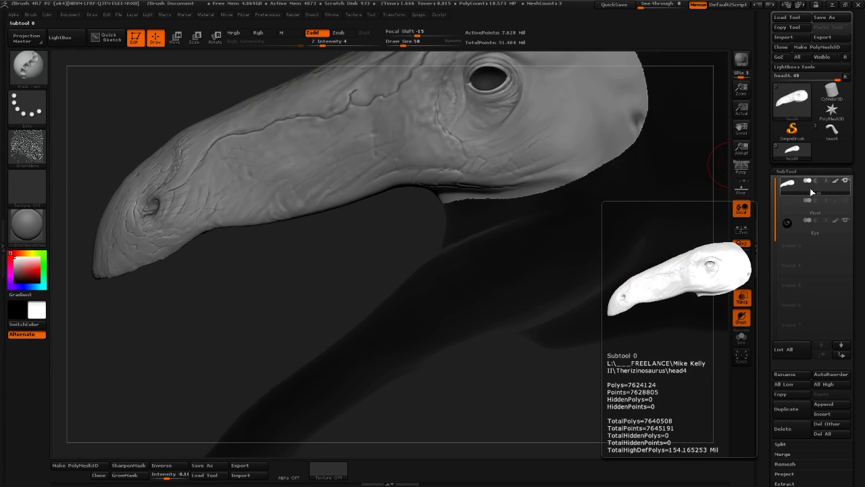
pyautogui.moveTo(368, 255); pyautogui.dragTo(501, 122)
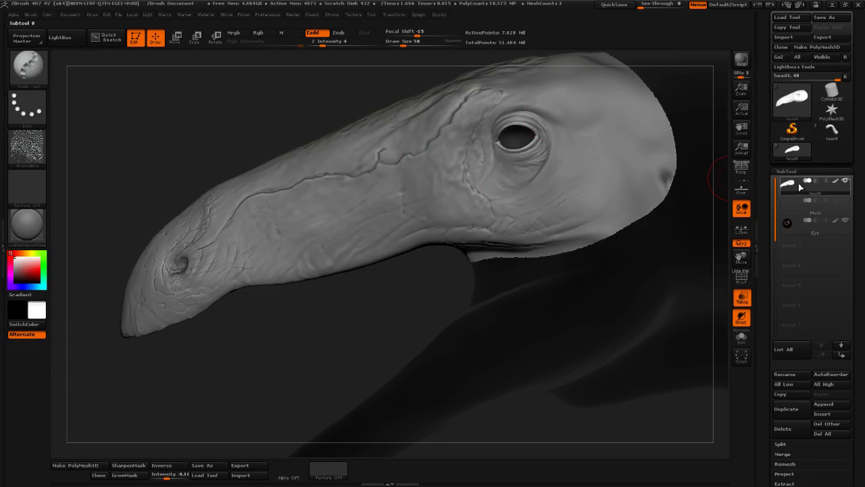
pyautogui.moveTo(803, 189)
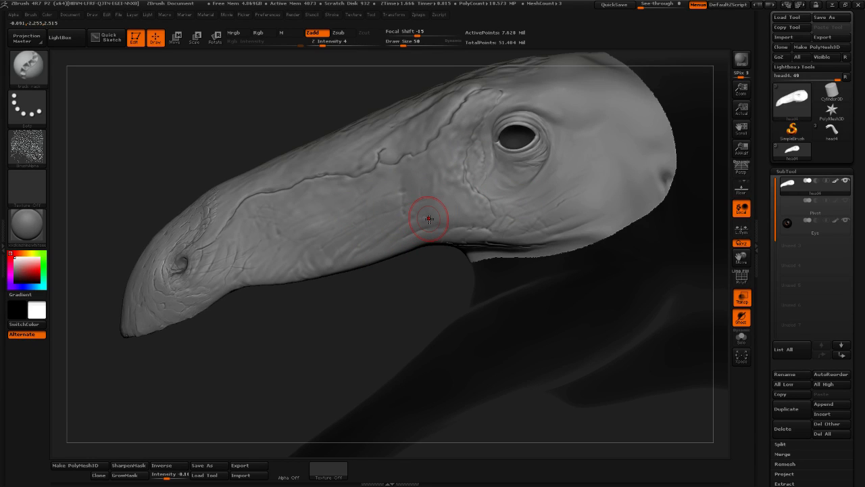
# Set Draw Size to 42 and examine the nostril, snout and crease detail from several angles
pyautogui.moveTo(205, 67)
pyautogui.keyDown('alt'); pyautogui.mouseDown()
pyautogui.moveTo(372, 293)
pyautogui.moveTo(352, 290)
pyautogui.moveTo(278, 130)
pyautogui.mouseUp(); pyautogui.keyUp('alt')
pyautogui.click(402, 45)
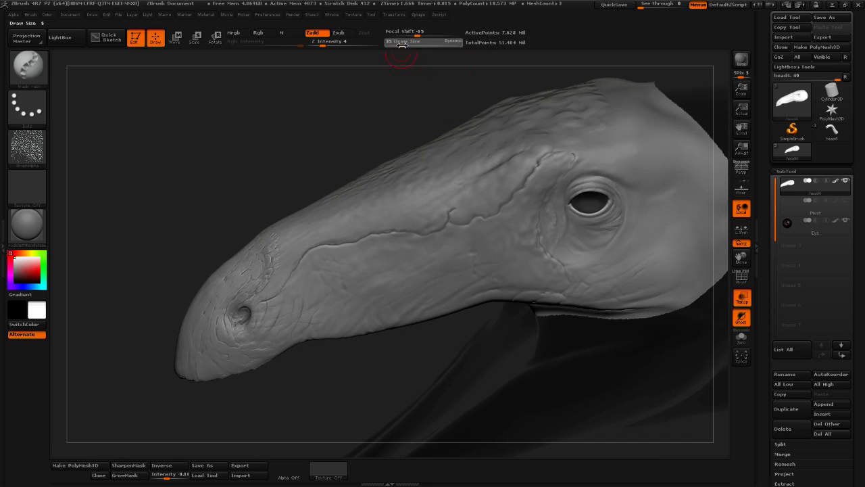
pyautogui.moveTo(403, 45); pyautogui.dragTo(404, 45)
pyautogui.moveTo(375, 426)
pyautogui.keyDown('alt'); pyautogui.mouseDown()
pyautogui.moveTo(375, 415)
pyautogui.moveTo(203, 261)
pyautogui.mouseUp(); pyautogui.keyUp('alt')
pyautogui.moveTo(436, 396); pyautogui.dragTo(446, 399)
pyautogui.keyDown('alt'); pyautogui.moveTo(177, 225); pyautogui.dragTo(386, 309); pyautogui.keyUp('alt')
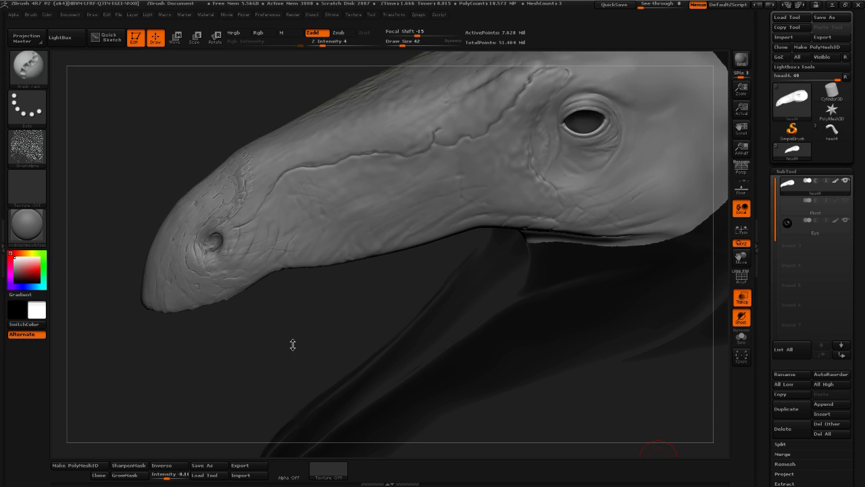
pyautogui.moveTo(293, 344); pyautogui.dragTo(296, 330)
pyautogui.moveTo(225, 347); pyautogui.dragTo(212, 349)
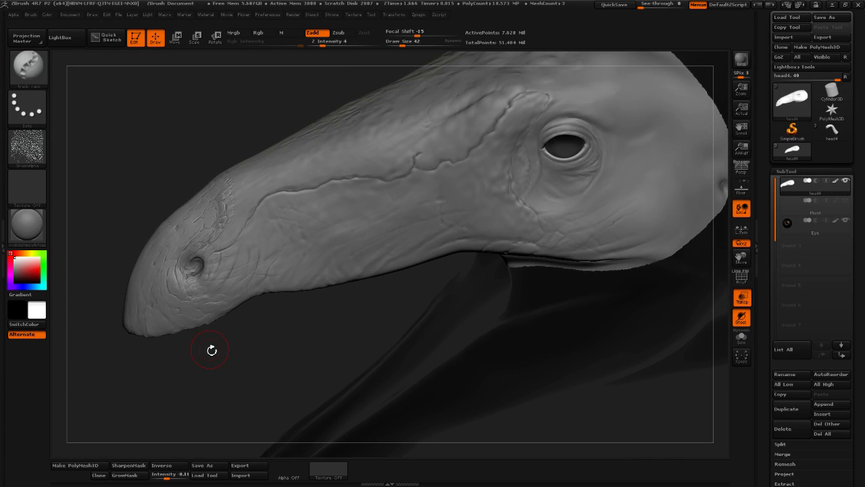
pyautogui.moveTo(221, 138); pyautogui.dragTo(221, 137)
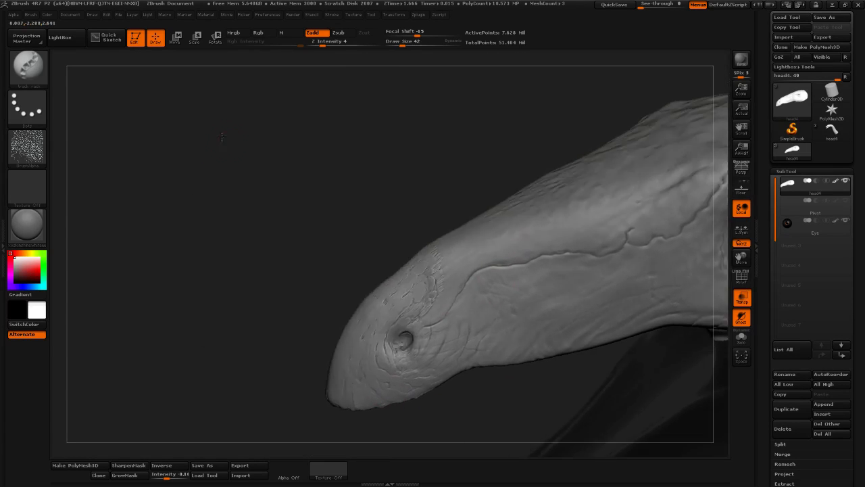
pyautogui.moveTo(336, 193); pyautogui.dragTo(324, 248)
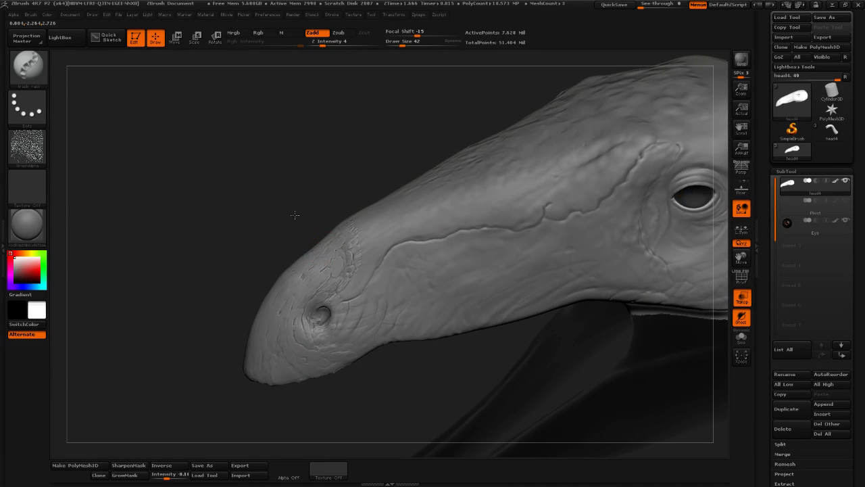
pyautogui.moveTo(318, 187)
pyautogui.mouseDown()
pyautogui.moveTo(305, 188)
pyautogui.moveTo(336, 162)
pyautogui.moveTo(289, 181)
pyautogui.mouseUp()
# Mask a strip above the snout crease from the nostril backwards, reducing the Draw Size to 15 for the finer continuation
pyautogui.click(409, 44)
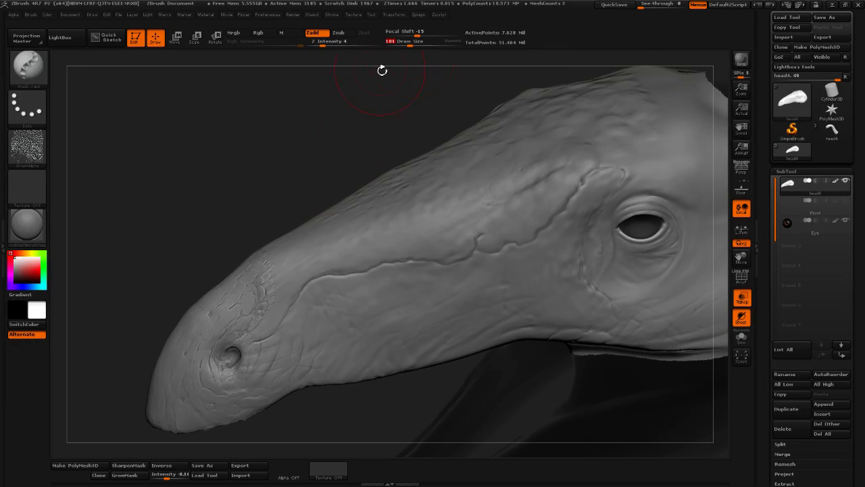
pyautogui.moveTo(409, 45); pyautogui.dragTo(399, 45)
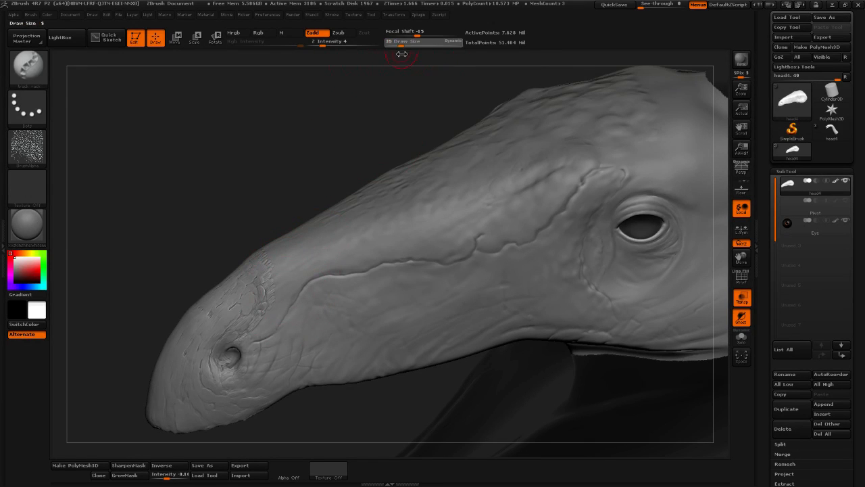
pyautogui.moveTo(275, 322)
pyautogui.keyDown('ctrl'); pyautogui.mouseDown()
pyautogui.moveTo(251, 338)
pyautogui.moveTo(309, 268)
pyautogui.moveTo(329, 257)
pyautogui.moveTo(354, 261)
pyautogui.mouseUp(); pyautogui.keyUp('ctrl')
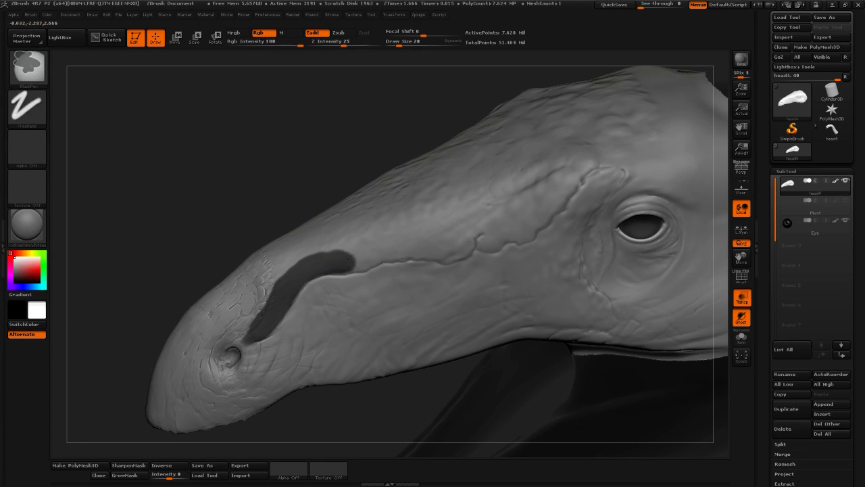
pyautogui.keyDown('alt'); pyautogui.moveTo(263, 169); pyautogui.dragTo(264, 125); pyautogui.keyUp('alt')
pyautogui.click(396, 45)
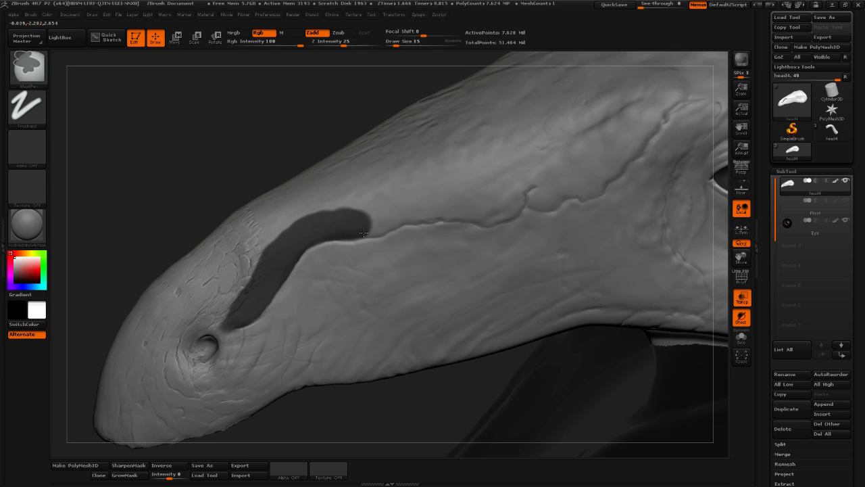
pyautogui.moveTo(371, 231)
pyautogui.keyDown('ctrl'); pyautogui.mouseDown()
pyautogui.moveTo(392, 228)
pyautogui.moveTo(405, 212)
pyautogui.mouseUp(); pyautogui.keyUp('ctrl')
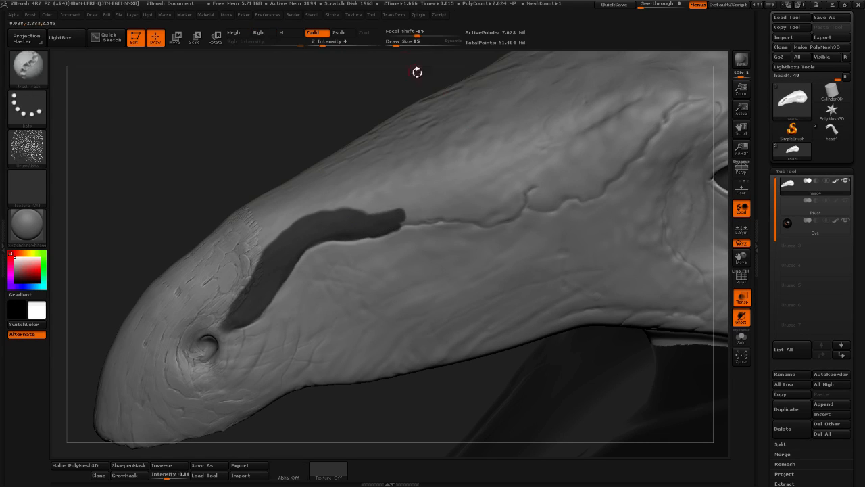
# Extend the mask along the upper edge of the crease as far as the brow above the eye
pyautogui.moveTo(372, 98); pyautogui.dragTo(348, 100)
pyautogui.moveTo(405, 216)
pyautogui.keyDown('ctrl'); pyautogui.mouseDown()
pyautogui.moveTo(499, 210)
pyautogui.moveTo(527, 186)
pyautogui.moveTo(534, 201)
pyautogui.moveTo(579, 190)
pyautogui.moveTo(678, 86)
pyautogui.moveTo(578, 159)
pyautogui.mouseUp(); pyautogui.keyUp('ctrl')
pyautogui.moveTo(303, 102)
pyautogui.keyDown('alt'); pyautogui.mouseDown()
pyautogui.moveTo(282, 189)
pyautogui.moveTo(281, 172)
pyautogui.moveTo(358, 112)
pyautogui.moveTo(399, 54)
pyautogui.mouseUp(); pyautogui.keyUp('alt')
pyautogui.moveTo(460, 180)
pyautogui.keyDown('ctrl'); pyautogui.mouseDown()
pyautogui.moveTo(477, 189)
pyautogui.moveTo(466, 200)
pyautogui.mouseUp(); pyautogui.keyUp('ctrl')
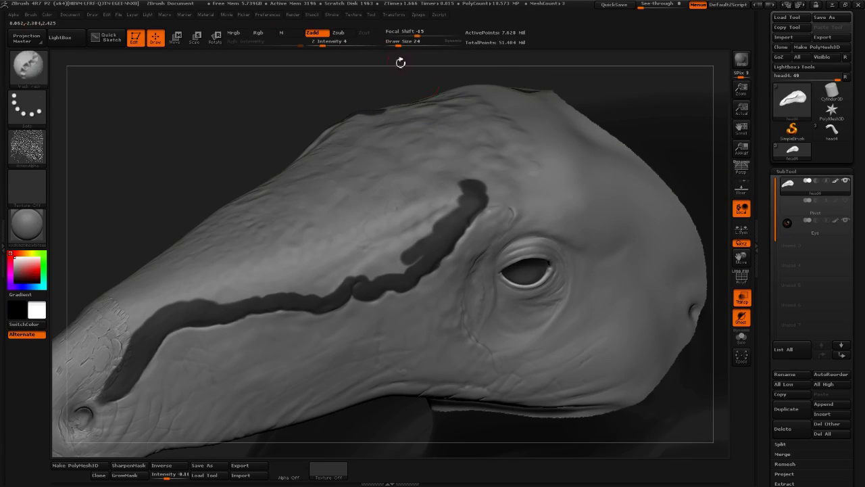
# Set Draw Size to 32 and fill the mask over the whole snout top and forehead above the crease
pyautogui.moveTo(400, 42); pyautogui.dragTo(410, 51)
pyautogui.moveTo(473, 143)
pyautogui.keyDown('ctrl'); pyautogui.mouseDown()
pyautogui.moveTo(416, 230)
pyautogui.moveTo(403, 209)
pyautogui.moveTo(338, 247)
pyautogui.moveTo(177, 297)
pyautogui.mouseUp(); pyautogui.keyUp('ctrl')
pyautogui.moveTo(237, 298)
pyautogui.keyDown('ctrl'); pyautogui.mouseDown()
pyautogui.moveTo(323, 280)
pyautogui.moveTo(409, 248)
pyautogui.moveTo(400, 271)
pyautogui.moveTo(337, 283)
pyautogui.mouseUp(); pyautogui.keyUp('ctrl')
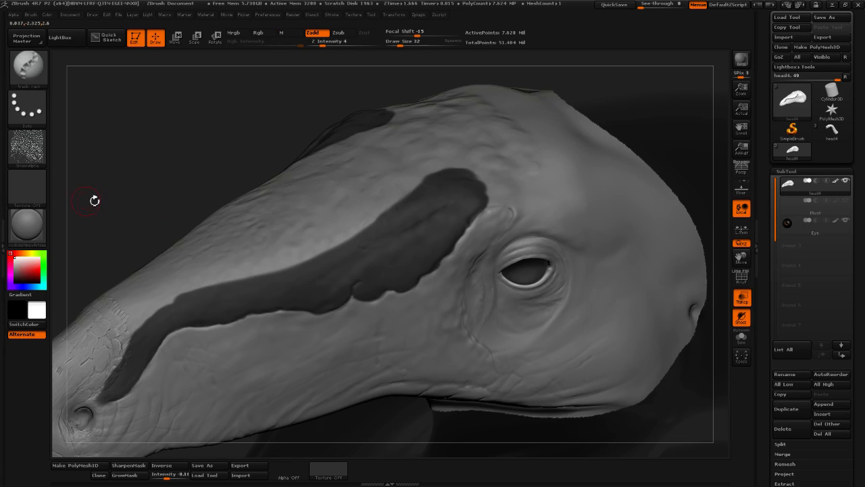
pyautogui.keyDown('alt'); pyautogui.moveTo(95, 197); pyautogui.dragTo(199, 160); pyautogui.keyUp('alt')
pyautogui.moveTo(244, 292)
pyautogui.keyDown('ctrl'); pyautogui.mouseDown()
pyautogui.moveTo(215, 256)
pyautogui.moveTo(260, 267)
pyautogui.moveTo(323, 225)
pyautogui.moveTo(524, 127)
pyautogui.moveTo(570, 143)
pyautogui.moveTo(527, 141)
pyautogui.moveTo(480, 154)
pyautogui.moveTo(344, 227)
pyautogui.moveTo(358, 236)
pyautogui.moveTo(453, 196)
pyautogui.moveTo(507, 159)
pyautogui.moveTo(409, 206)
pyautogui.moveTo(419, 207)
pyautogui.moveTo(250, 243)
pyautogui.moveTo(463, 141)
pyautogui.moveTo(504, 112)
pyautogui.moveTo(497, 97)
pyautogui.moveTo(555, 116)
pyautogui.moveTo(524, 92)
pyautogui.moveTo(551, 104)
pyautogui.moveTo(544, 127)
pyautogui.moveTo(547, 112)
pyautogui.moveTo(581, 153)
pyautogui.moveTo(511, 107)
pyautogui.moveTo(471, 137)
pyautogui.mouseUp(); pyautogui.keyUp('ctrl')
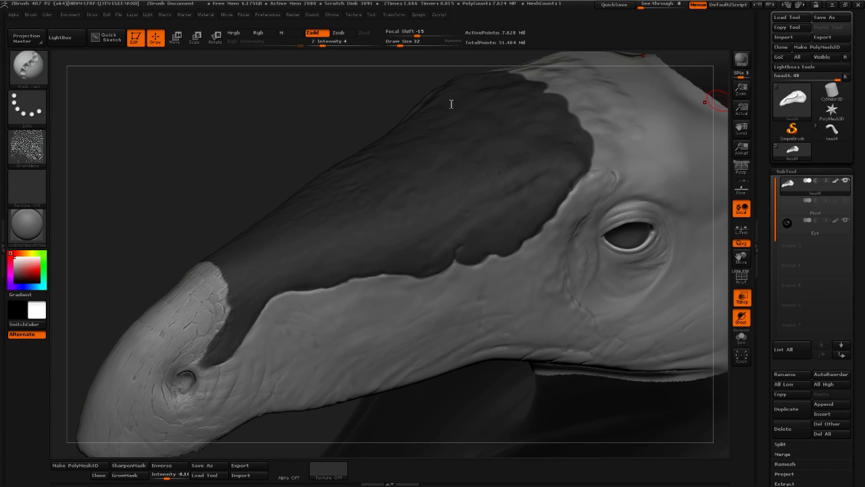
# Switch to Chrome and search Google Images for "swan face", limited to images larger than 4 MP
pyautogui.hotkey('alt', 'Tab')
pyautogui.click(325, 155)
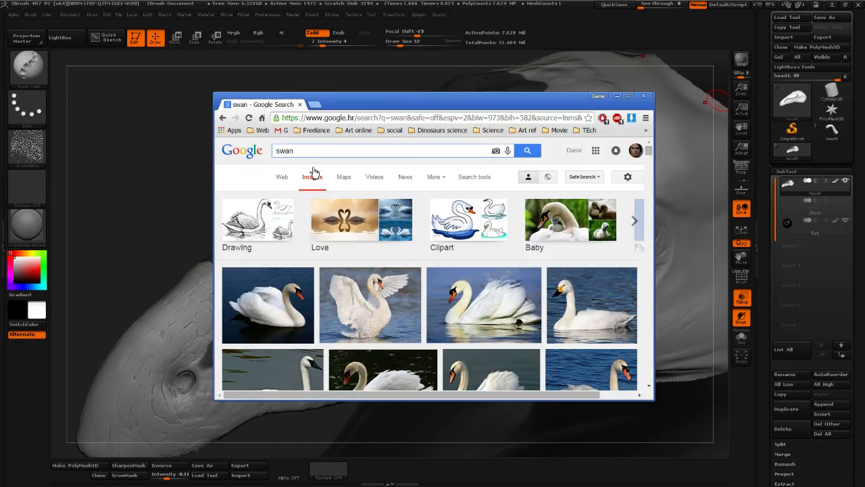
pyautogui.click(481, 177)
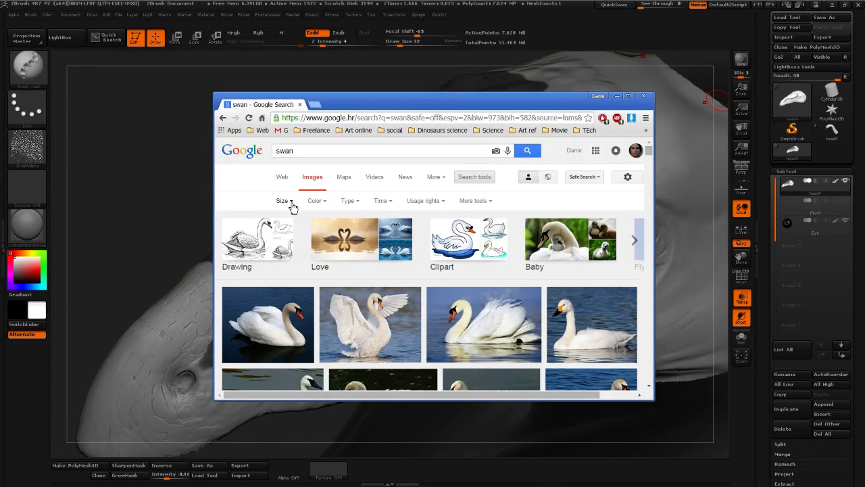
pyautogui.click(292, 203)
pyautogui.moveTo(297, 267)
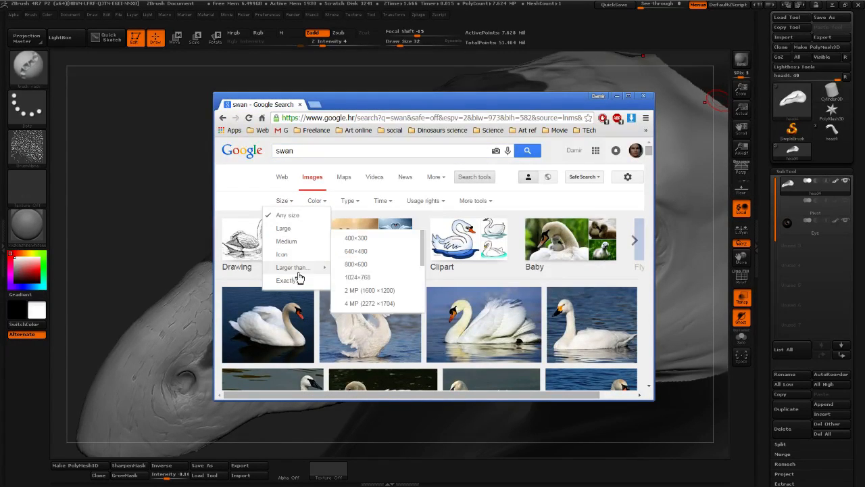
pyautogui.click(379, 304)
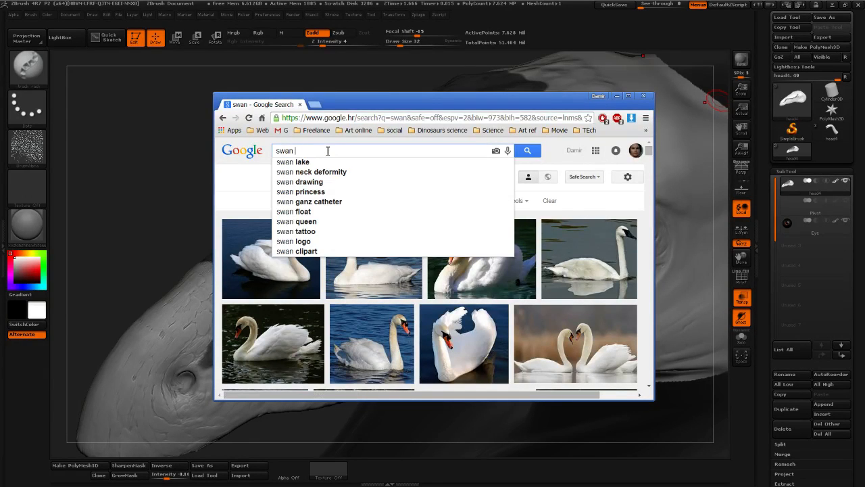
pyautogui.write('face')
pyautogui.press('Return')
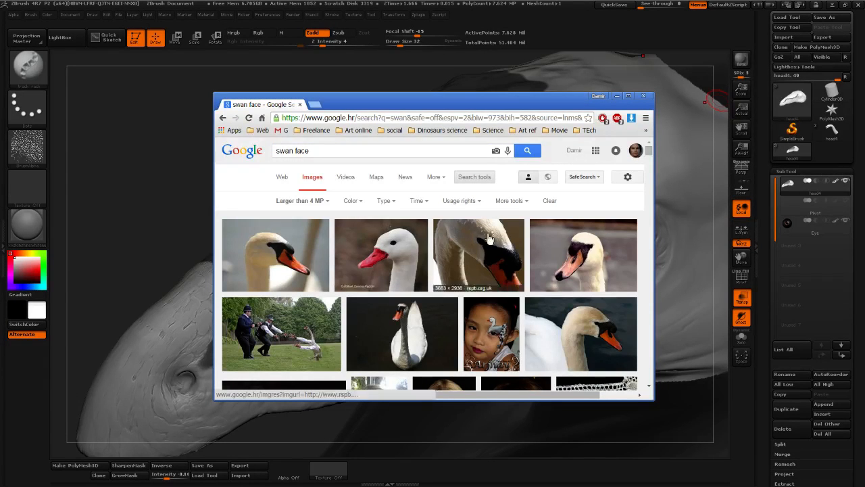
# Open the orange-billed swan profile and the cropped swan bill close-up from the image results in new tabs
pyautogui.scroll(-5, 491, 224)
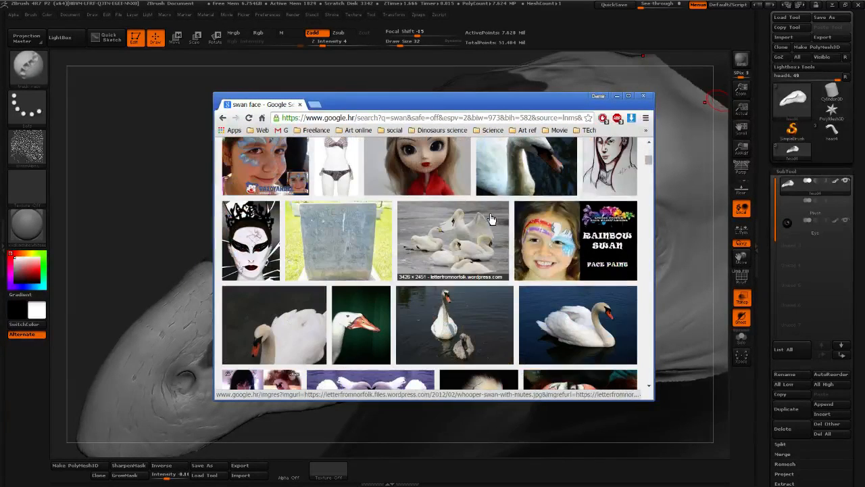
pyautogui.scroll(-2, 491, 218)
pyautogui.scroll(-10, 489, 217)
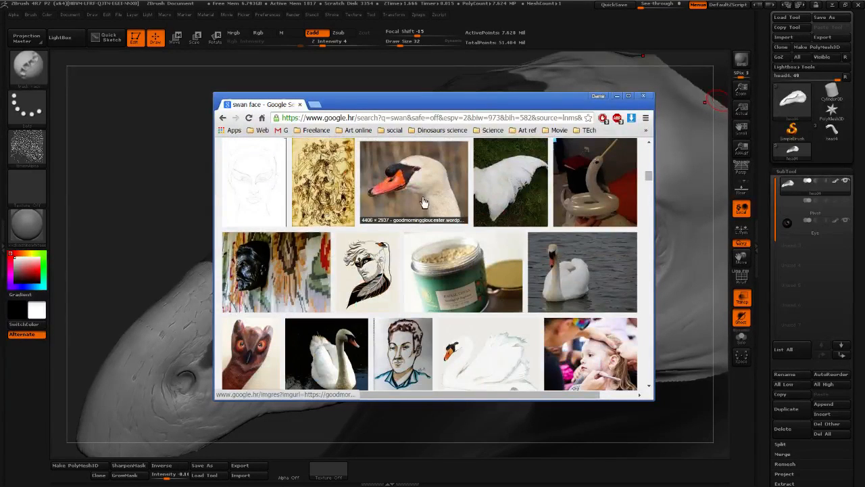
pyautogui.middleClick(420, 205)
pyautogui.scroll(-4, 420, 205)
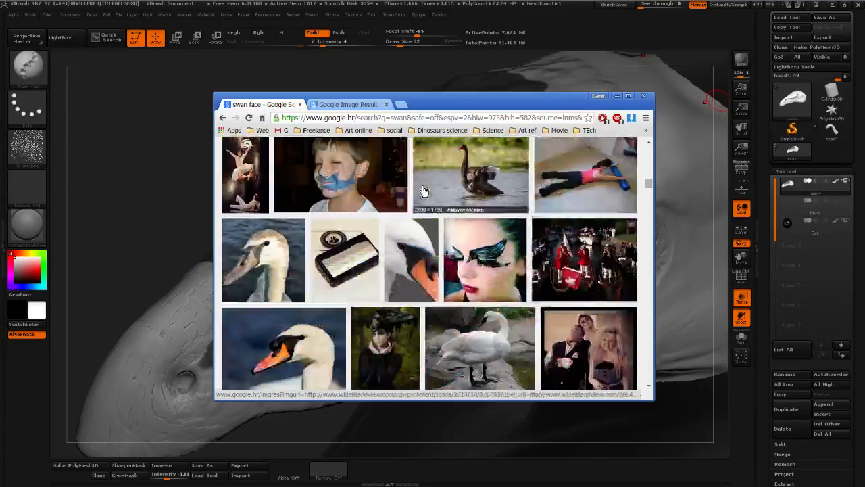
pyautogui.scroll(-1, 389, 191)
pyautogui.middleClick(408, 186)
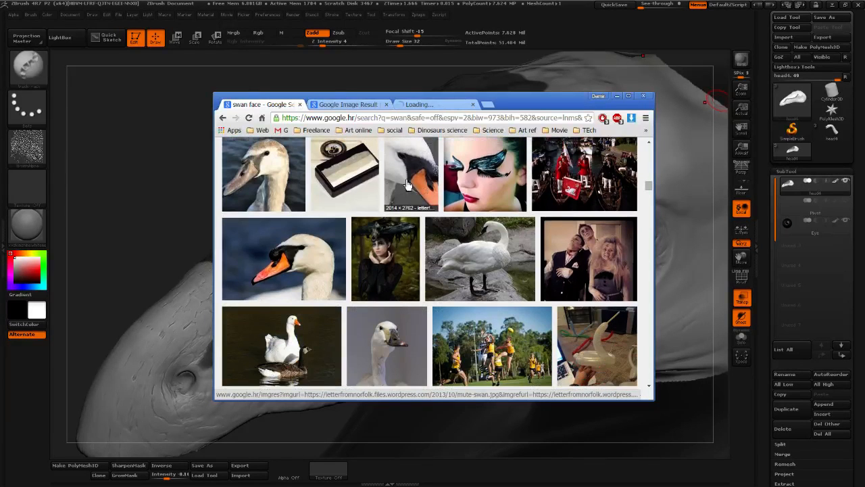
# Open the photo of the dark-billed white swan on a grey background in another new tab
pyautogui.scroll(-2, 407, 182)
pyautogui.scroll(-1, 407, 183)
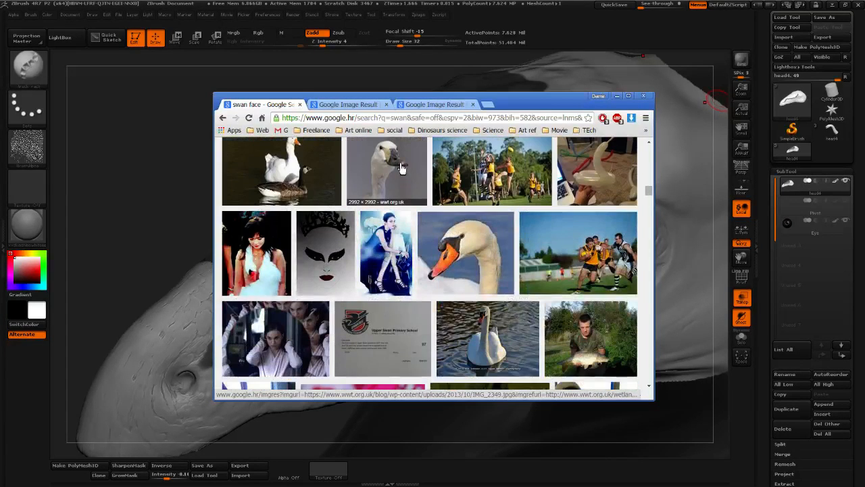
pyautogui.scroll(-1, 401, 166)
pyautogui.middleClick(401, 162)
pyautogui.scroll(1, 401, 169)
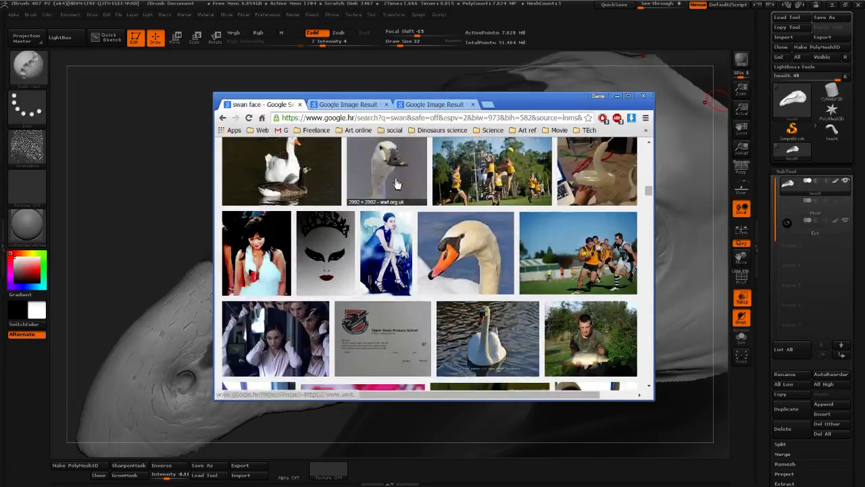
pyautogui.middleClick(394, 195)
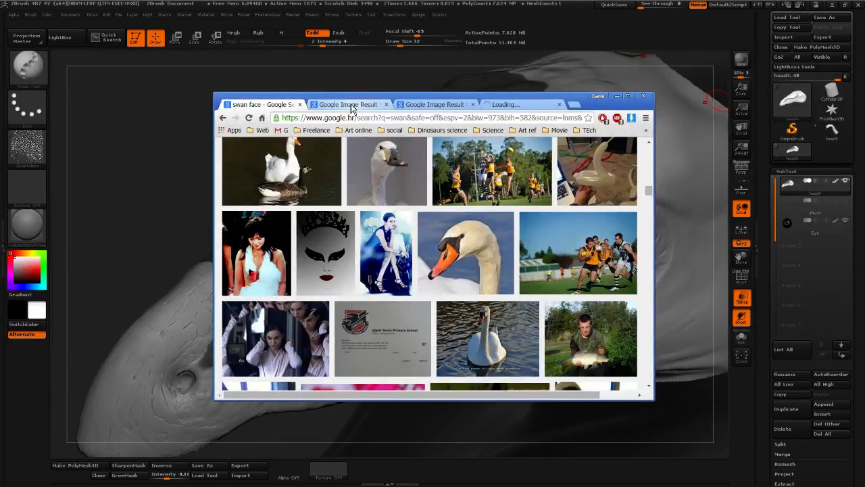
# Open the orange-billed swan photo with blue water, Swan_2.jpg, at full size and zoom in on its face
pyautogui.click(355, 105)
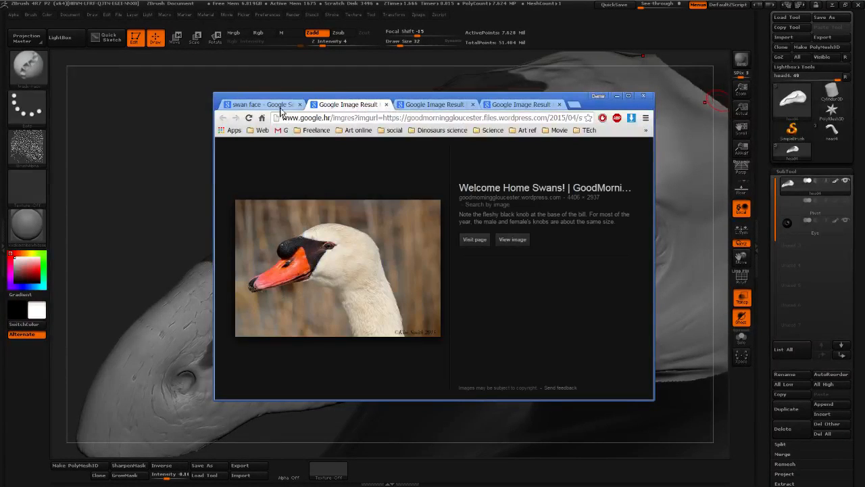
pyautogui.click(282, 106)
pyautogui.middleClick(457, 245)
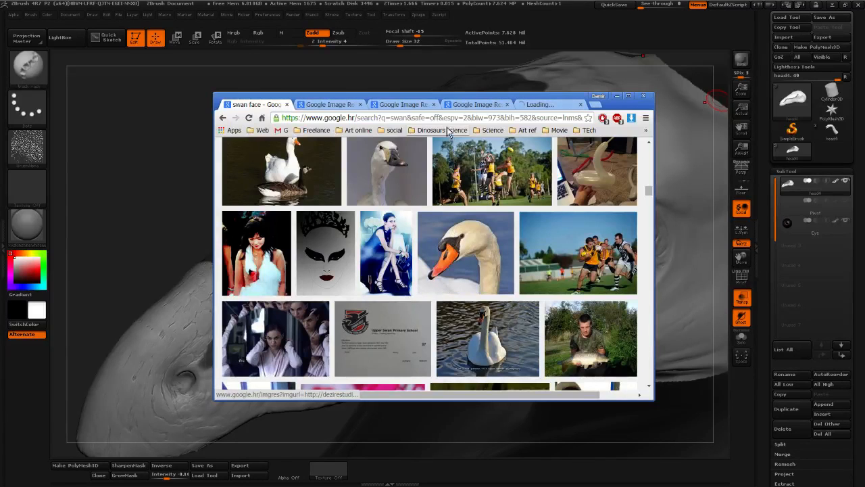
pyautogui.click(541, 106)
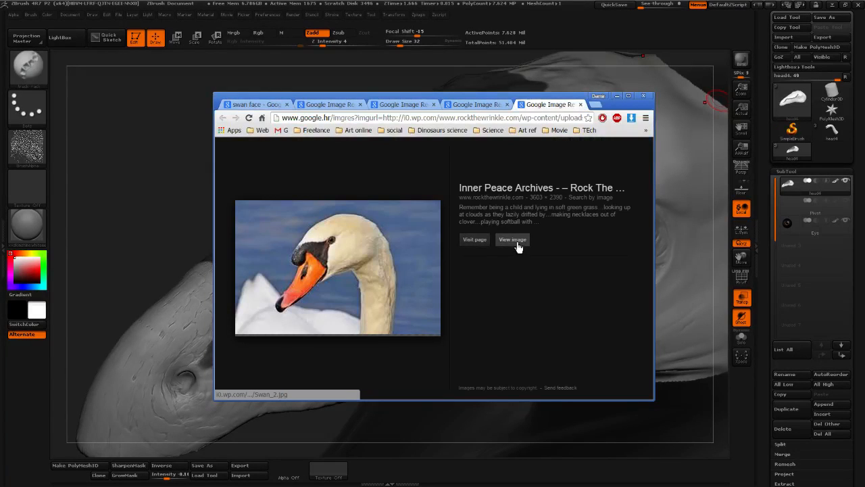
pyautogui.click(401, 257)
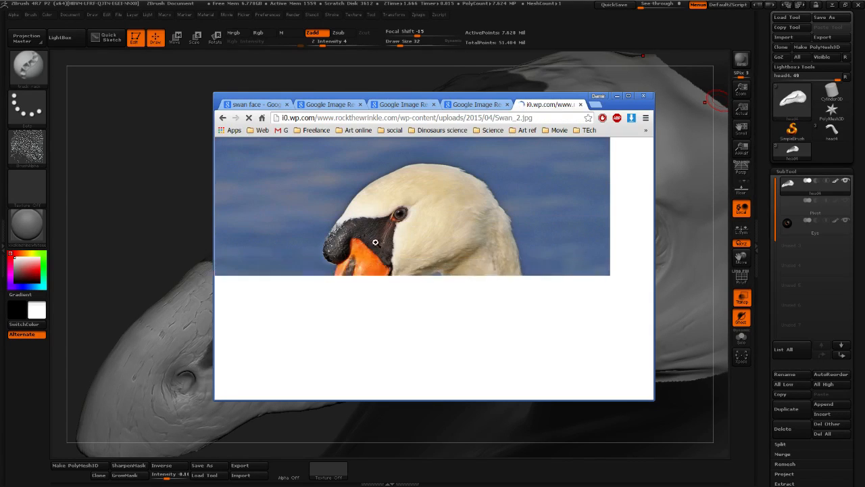
pyautogui.click(361, 252)
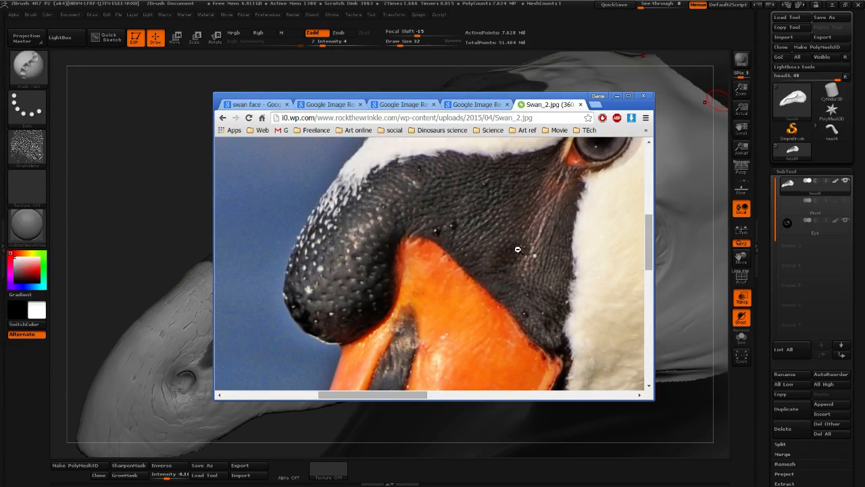
# Examine the skin texture around the swan's bill, knob and nostril, and bring up the dark-billed swan photo
pyautogui.scroll(1, 518, 249)
pyautogui.scroll(-1, 515, 254)
pyautogui.scroll(-1, 515, 254)
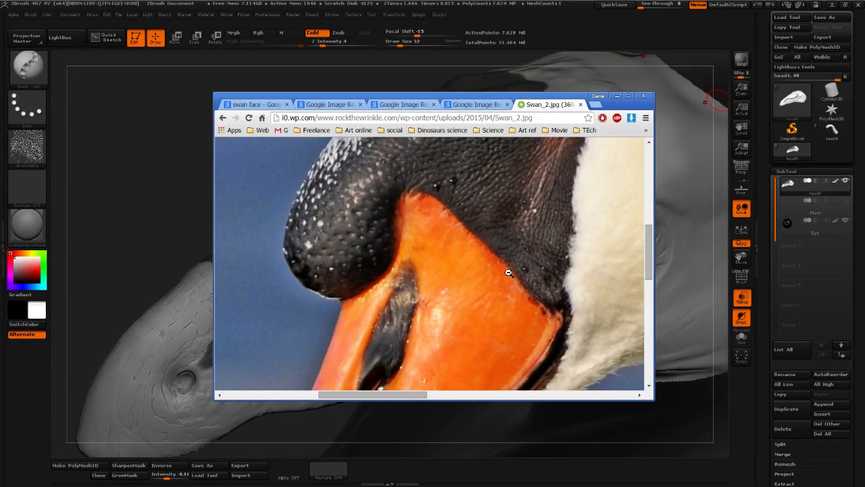
pyautogui.scroll(-2, 486, 259)
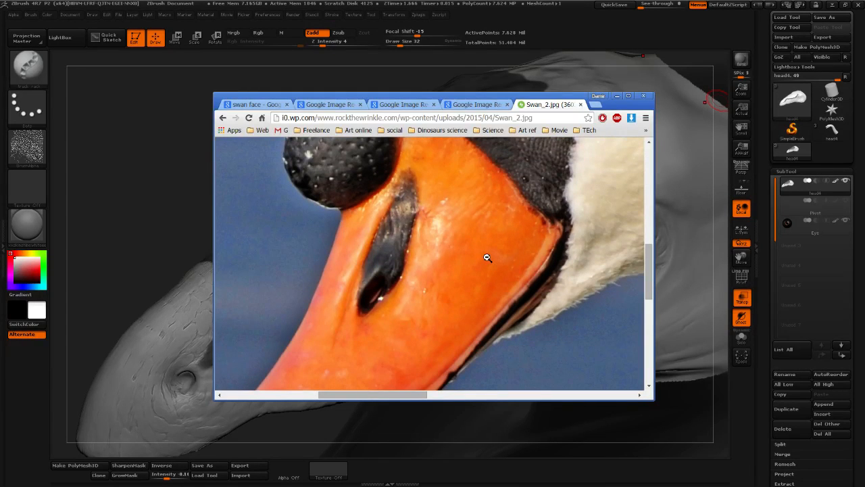
pyautogui.scroll(-3, 487, 258)
pyautogui.hscroll(-6, 368, 269)
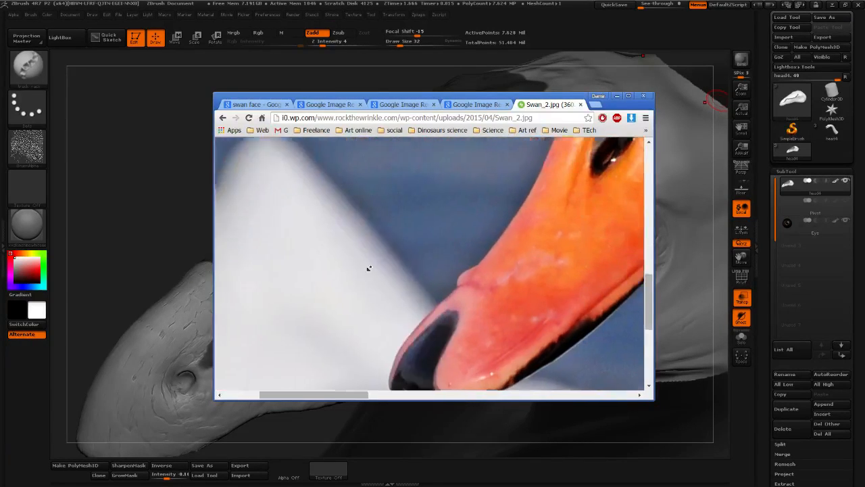
pyautogui.hscroll(4, 554, 223)
pyautogui.scroll(3, 555, 222)
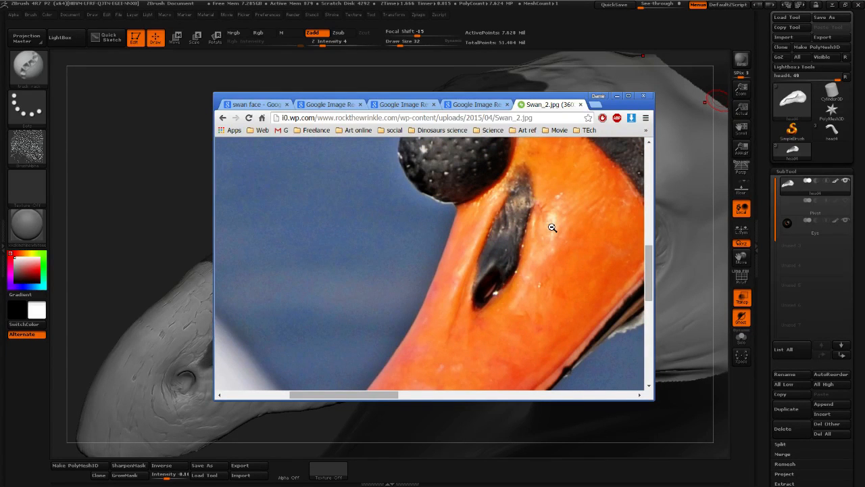
pyautogui.scroll(1, 553, 228)
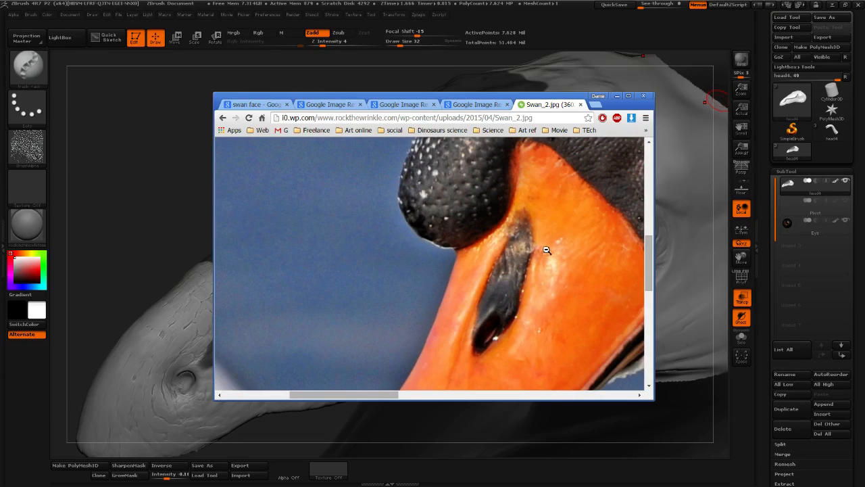
pyautogui.scroll(1, 473, 309)
pyautogui.hscroll(1, 458, 280)
pyautogui.scroll(-2, 458, 279)
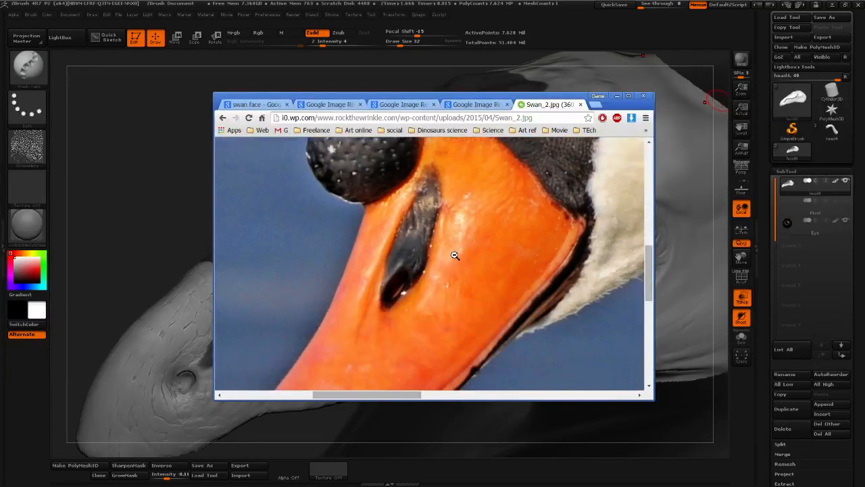
pyautogui.scroll(-1, 456, 256)
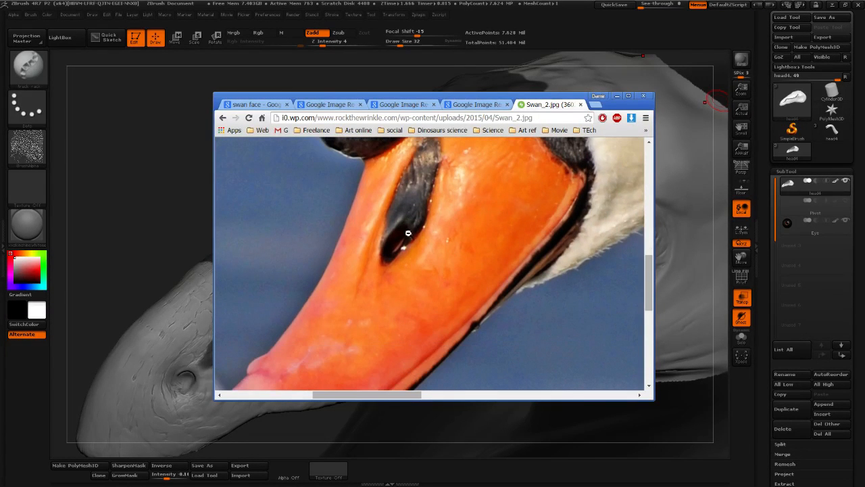
pyautogui.scroll(1, 407, 234)
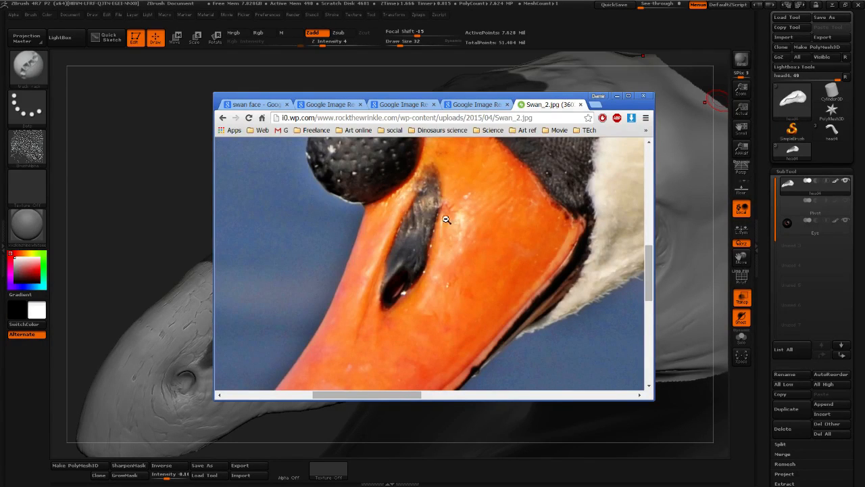
pyautogui.scroll(1, 432, 230)
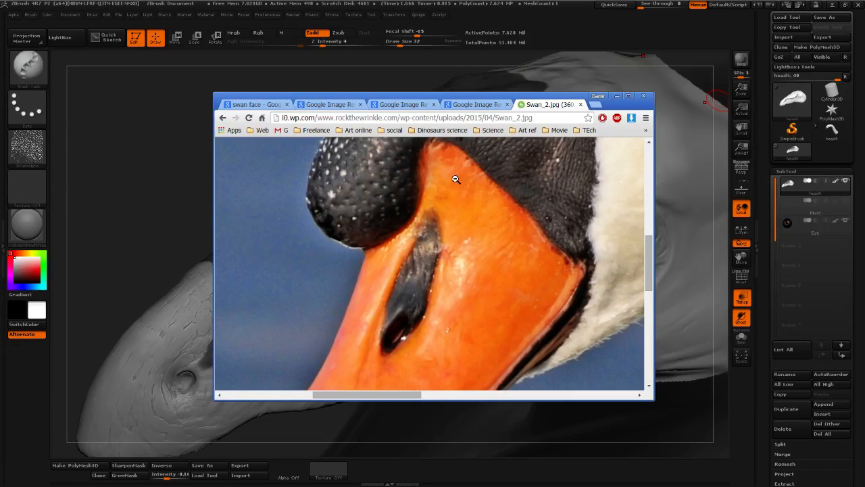
pyautogui.click(477, 105)
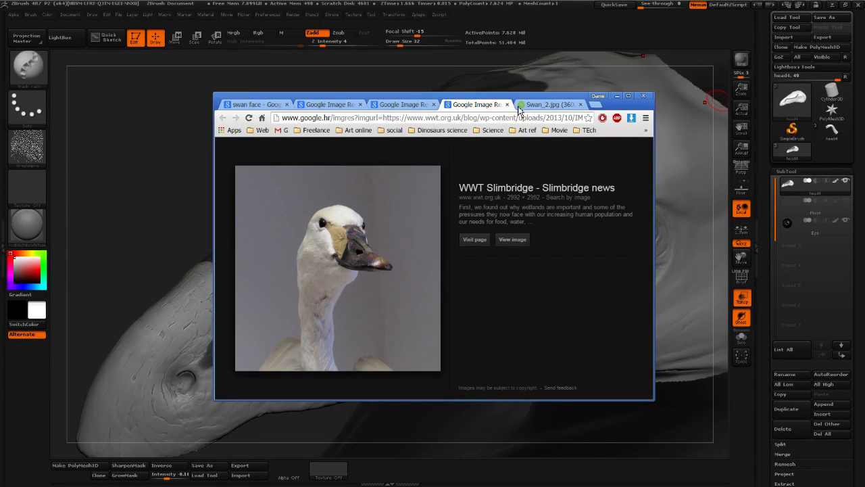
# Return to the full-size Swan_2.jpg photo and study the nostril opening and the transition from black knob to orange bill
pyautogui.click(540, 106)
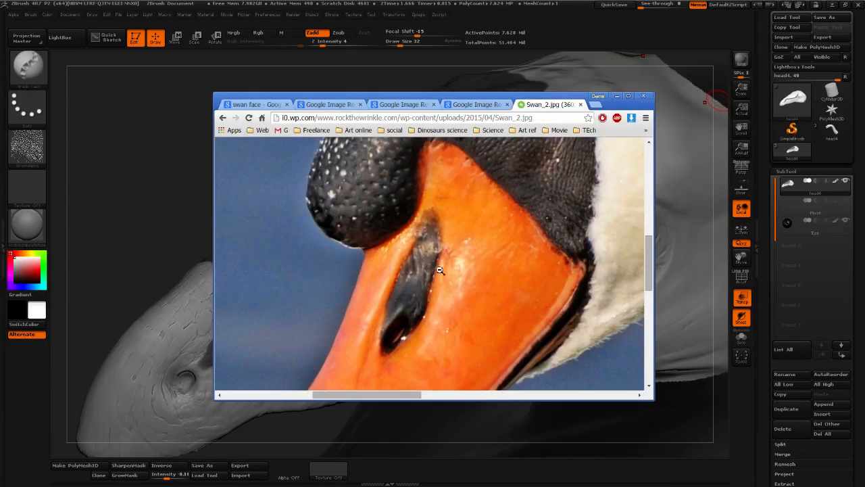
pyautogui.scroll(-2, 424, 269)
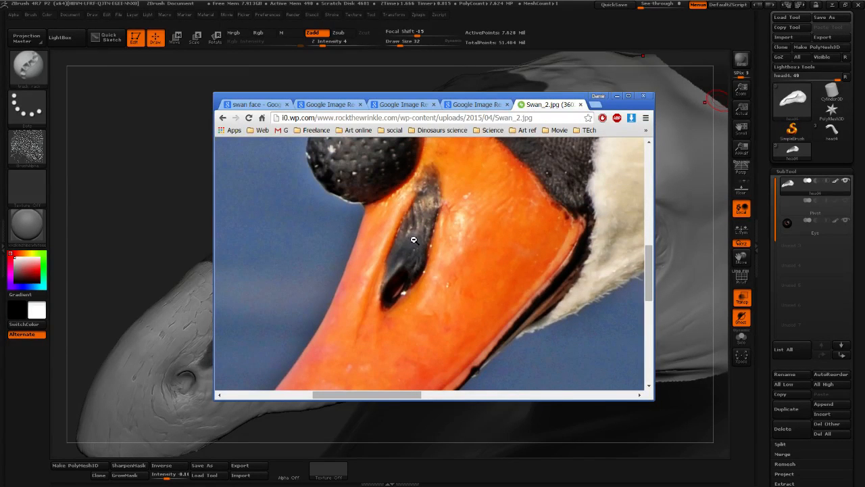
pyautogui.scroll(4, 432, 233)
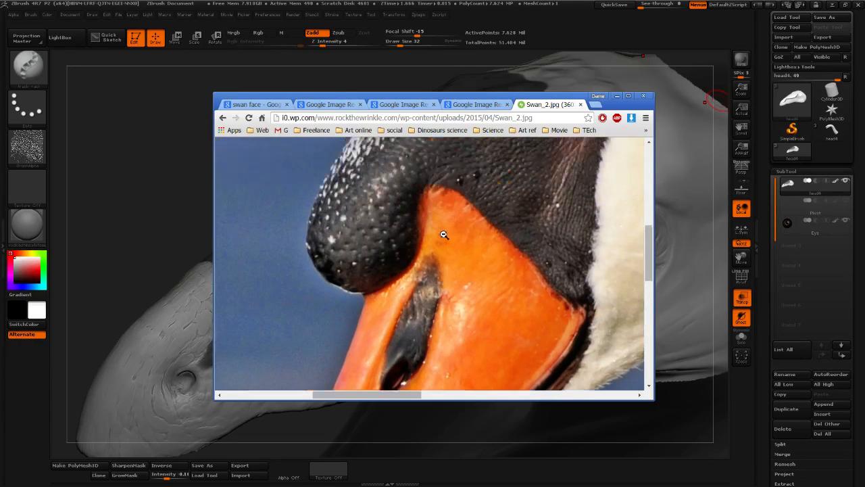
pyautogui.scroll(-3, 446, 230)
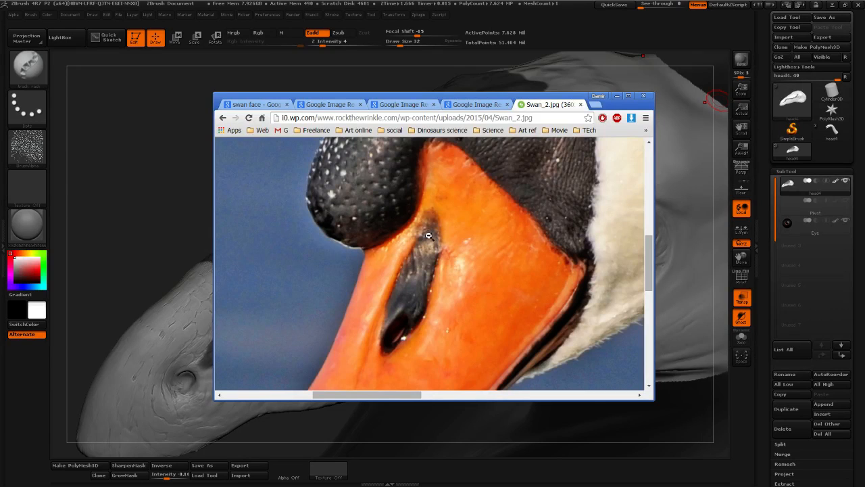
pyautogui.scroll(-2, 428, 235)
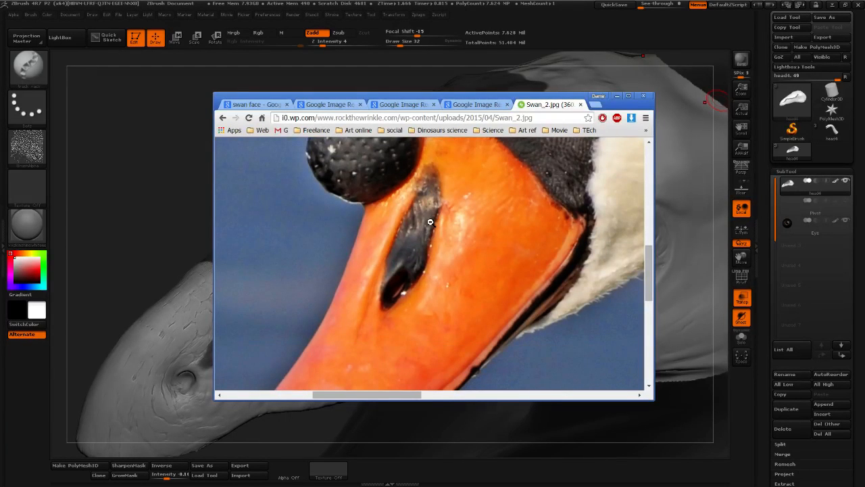
pyautogui.scroll(-2, 416, 228)
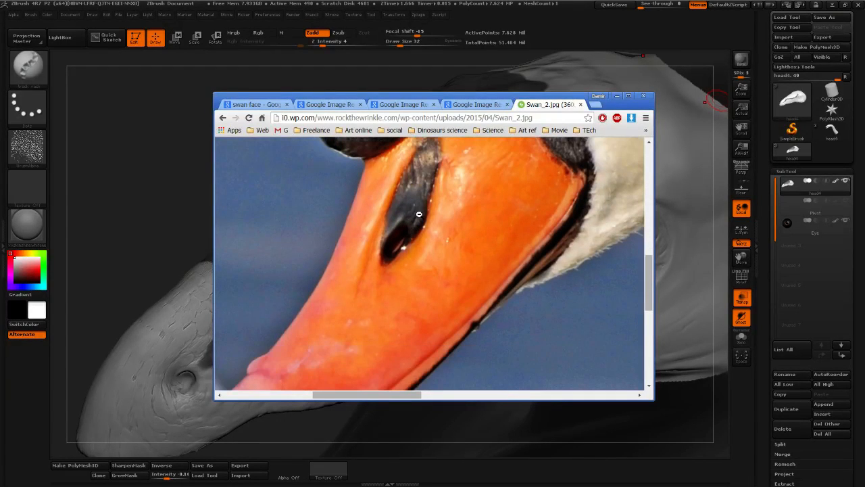
pyautogui.scroll(4, 419, 214)
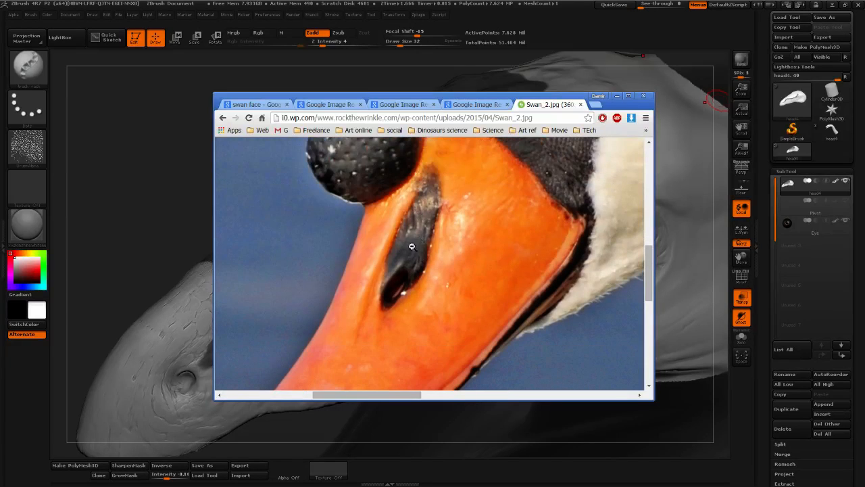
# Examine the nostril, bill knob and black facial skin in the Swan_2.jpg reference photo
pyautogui.scroll(-4, 413, 237)
pyautogui.scroll(4, 394, 244)
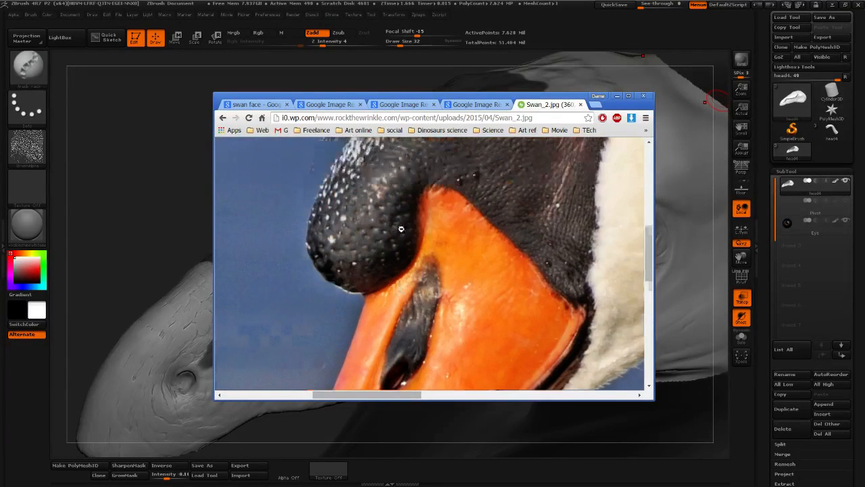
pyautogui.scroll(4, 445, 202)
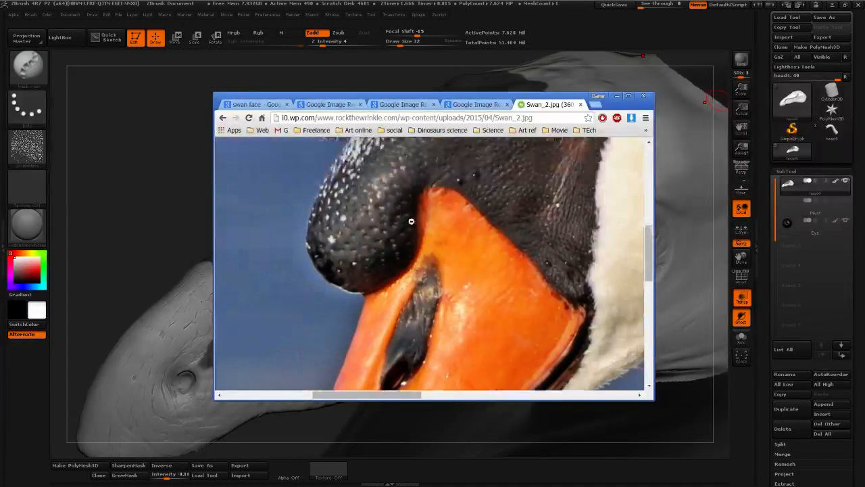
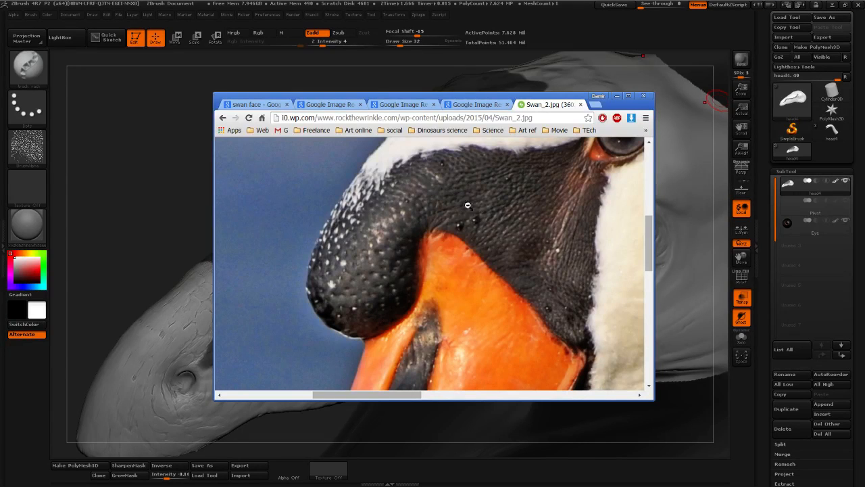
# Open the WWT Slimbridge swan photo as a full-size image and enlarge the bill area
pyautogui.click(488, 104)
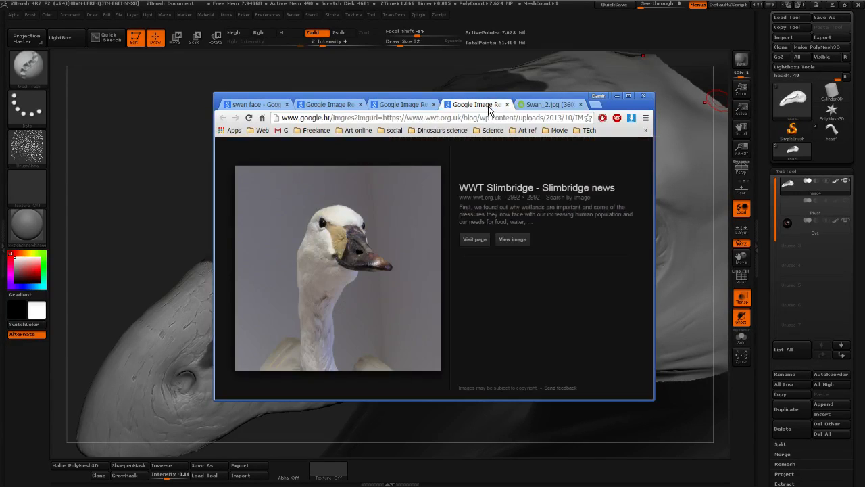
pyautogui.click(508, 242)
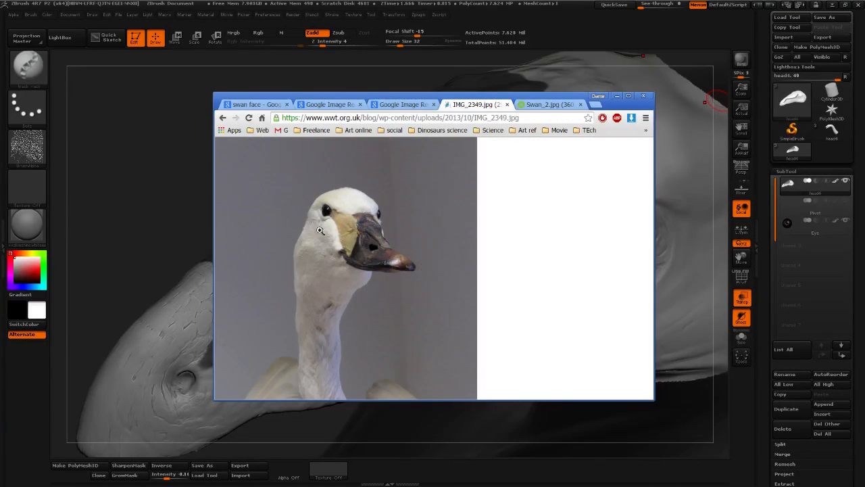
pyautogui.click(368, 231)
# Examine the yellow skin folds, nostril, mouth corner and eye in IMG_2349.jpg, and close that image
pyautogui.scroll(-2, 347, 228)
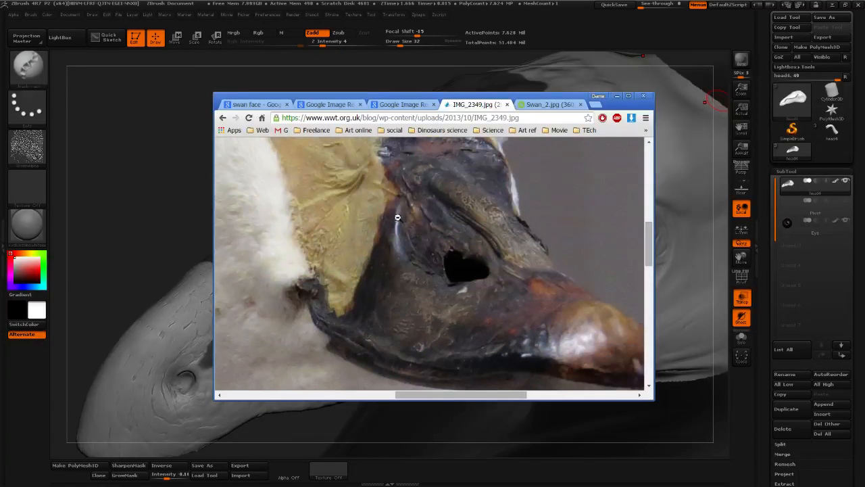
pyautogui.moveTo(398, 217); pyautogui.dragTo(369, 203, button='middle')
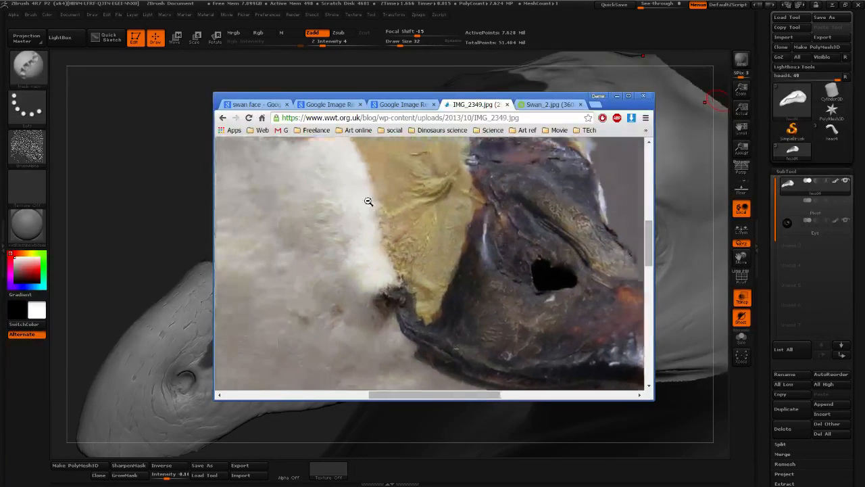
pyautogui.scroll(2, 376, 202)
pyautogui.scroll(-1, 387, 226)
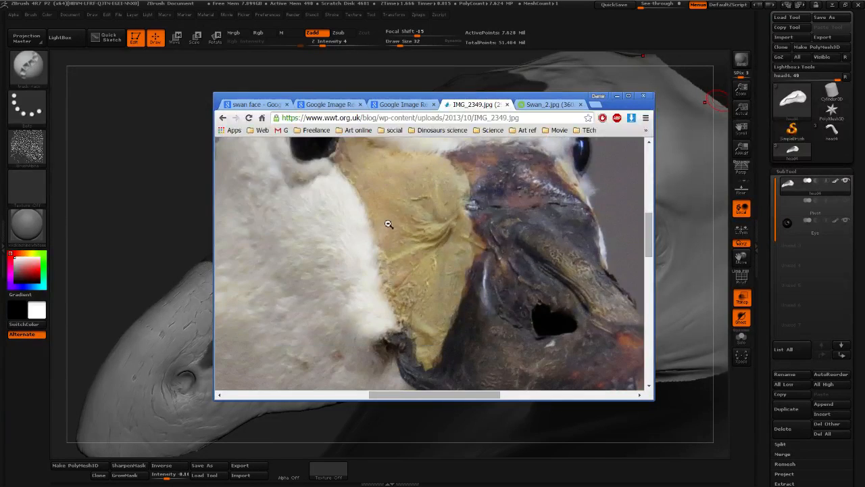
pyautogui.click(389, 225)
pyautogui.click(358, 222)
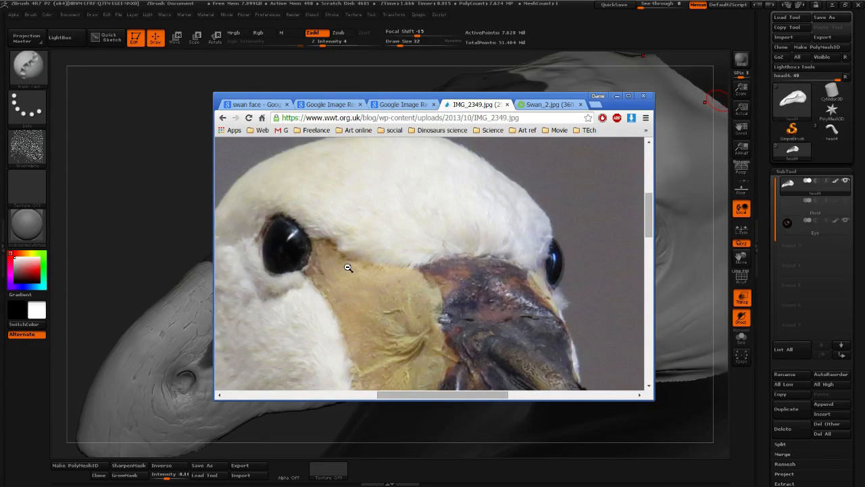
pyautogui.scroll(-4, 365, 250)
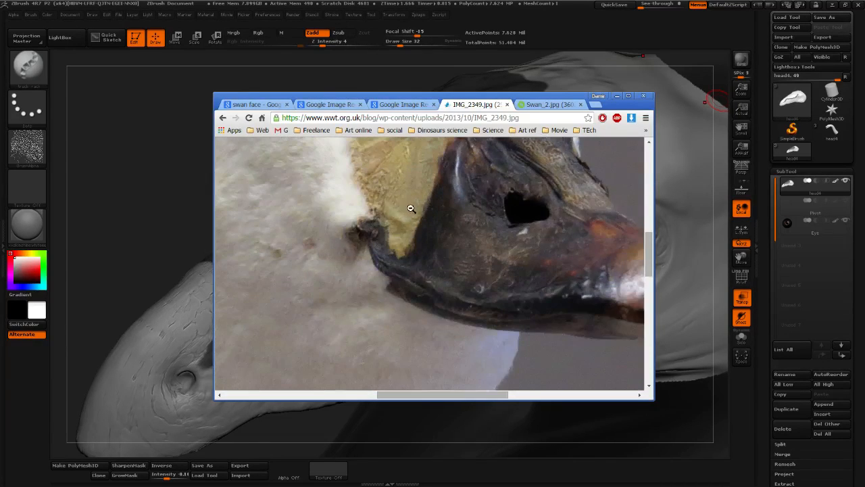
pyautogui.scroll(3, 412, 208)
pyautogui.middleClick(483, 108)
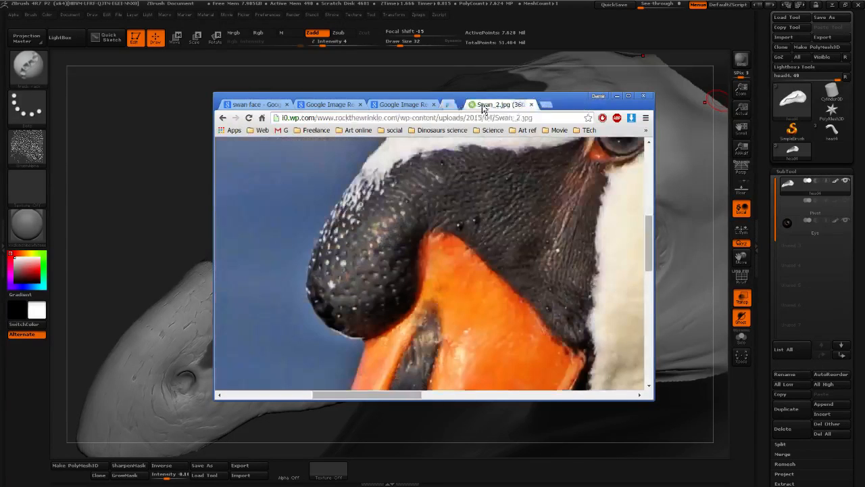
# Open the full-size mute-swan.jpg photo and examine the wrinkled black skin from the eye to the bill knob
pyautogui.click(418, 106)
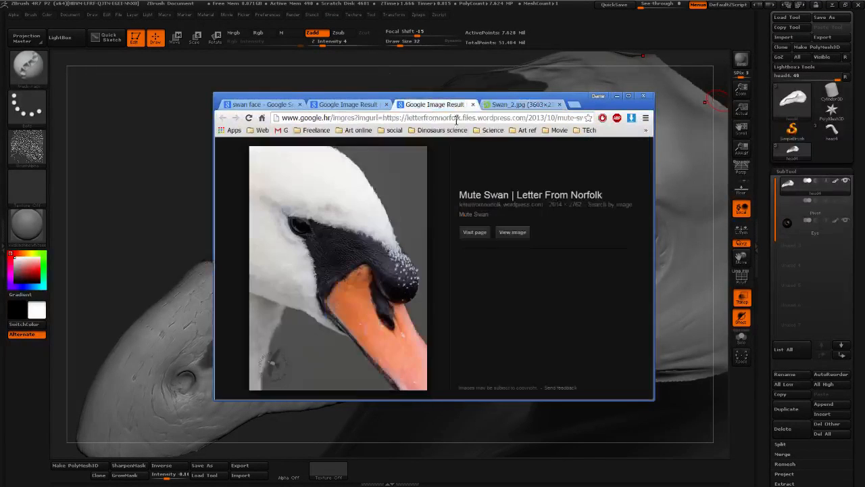
pyautogui.click(505, 233)
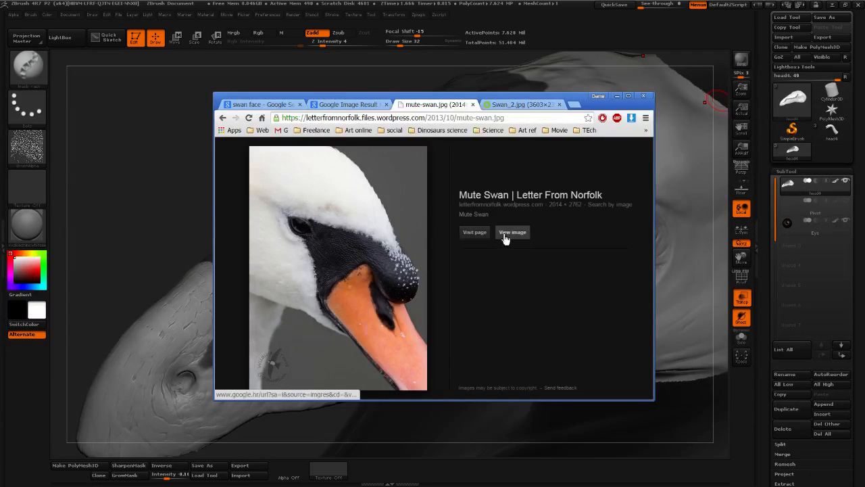
pyautogui.click(332, 269)
pyautogui.scroll(3, 399, 251)
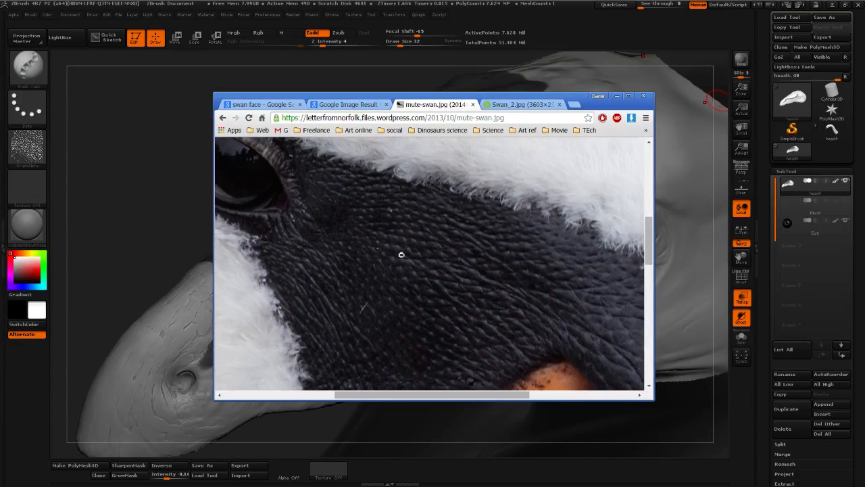
pyautogui.hscroll(5, 406, 251)
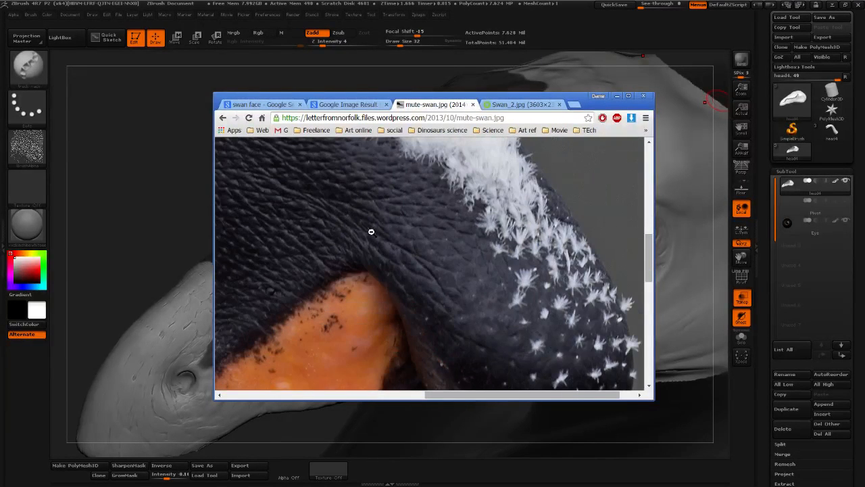
pyautogui.hscroll(-5, 401, 230)
pyautogui.scroll(3, 418, 243)
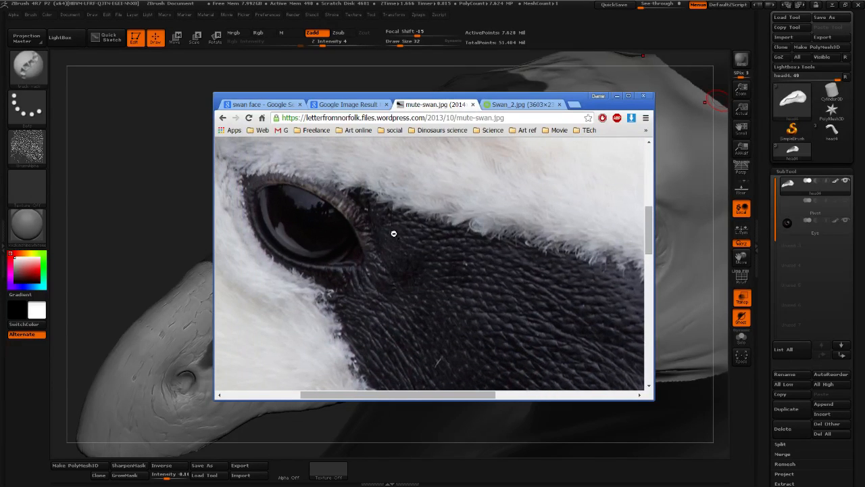
pyautogui.scroll(-3, 392, 232)
pyautogui.hscroll(5, 447, 278)
pyautogui.scroll(-3, 448, 278)
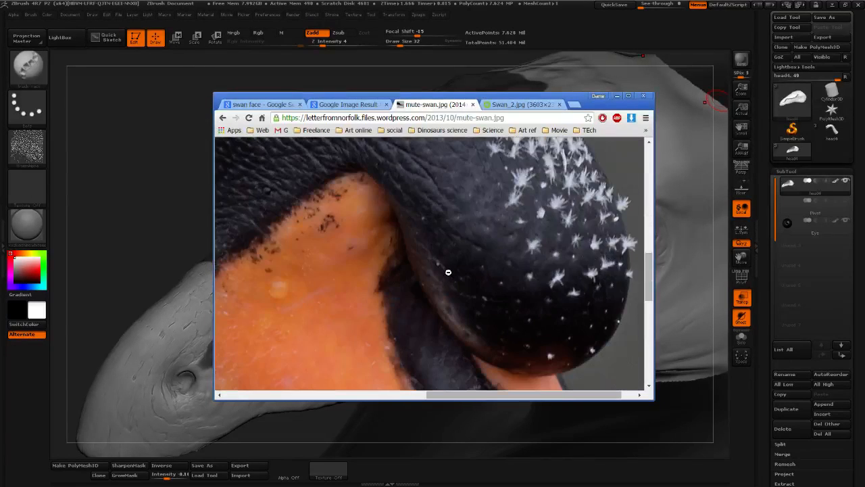
# Examine the nostril, the orange bill surface and the mouth corner in the mute swan photo
pyautogui.click(448, 271)
pyautogui.click(352, 318)
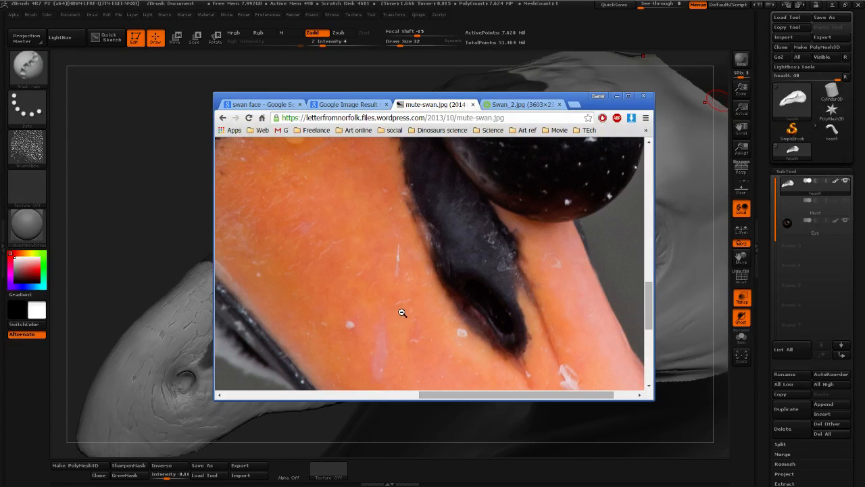
pyautogui.scroll(1, 399, 310)
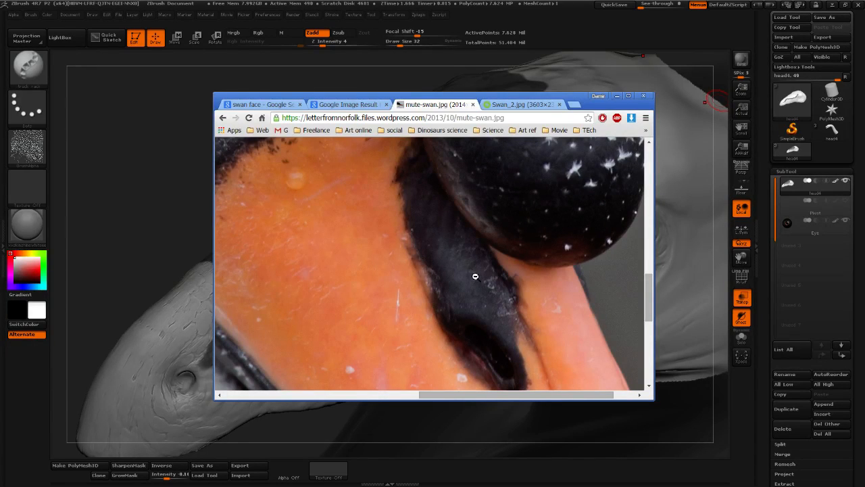
pyautogui.scroll(-2, 476, 285)
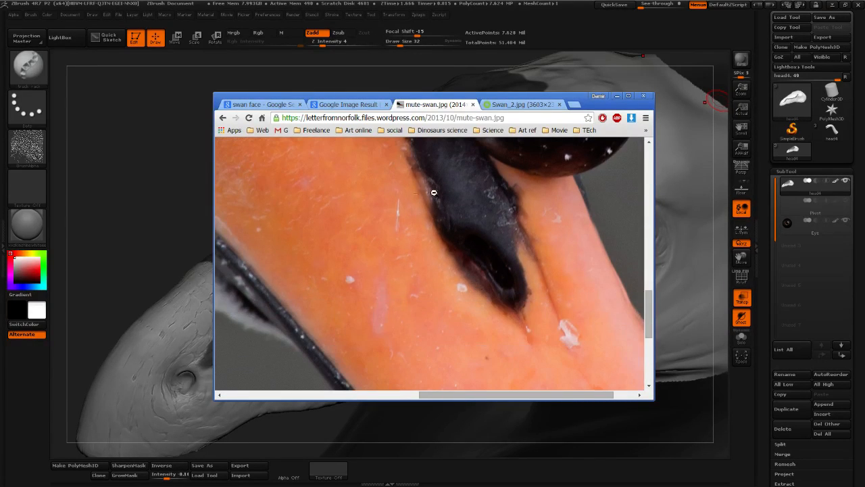
pyautogui.scroll(1, 474, 242)
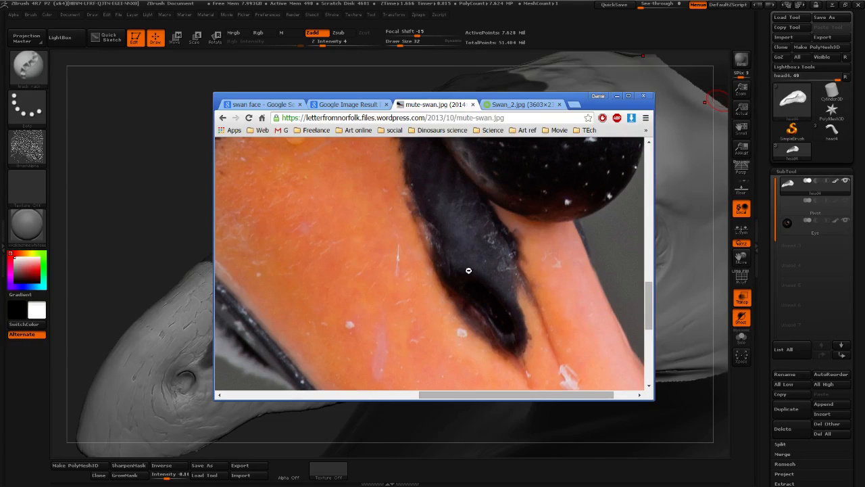
pyautogui.scroll(2, 467, 273)
pyautogui.hscroll(-5, 371, 277)
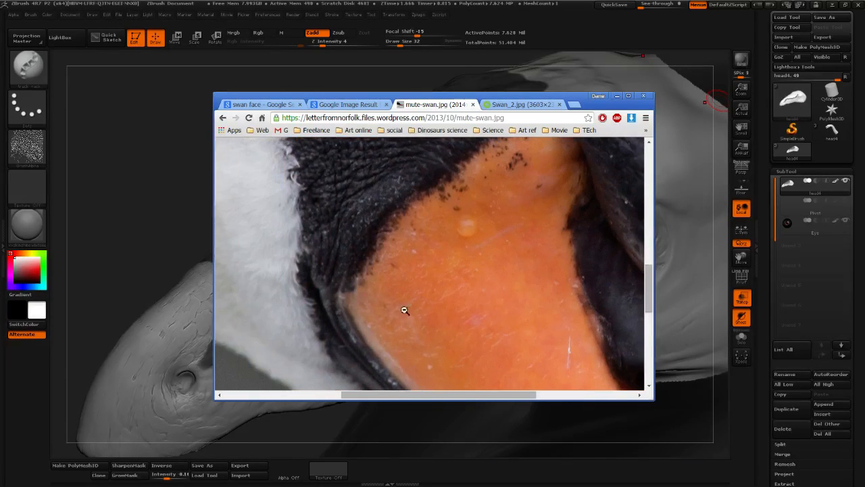
# Widen the browser window and examine the skin between the eye and bill in the enlarged mute swan photo
pyautogui.scroll(3, 401, 306)
pyautogui.click(403, 301)
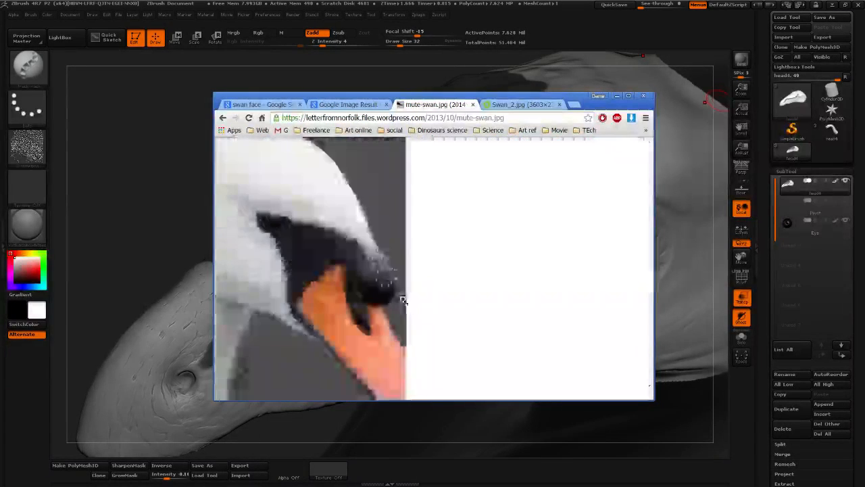
pyautogui.click(330, 256)
pyautogui.scroll(2, 378, 270)
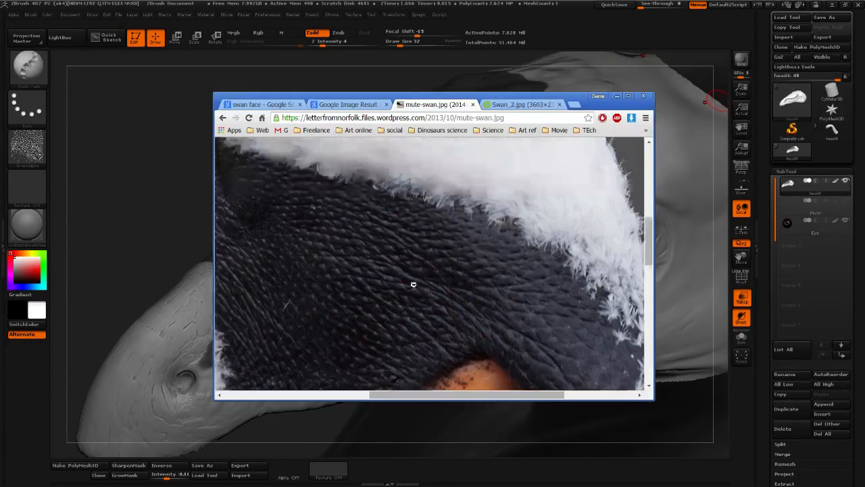
pyautogui.hscroll(-3, 385, 267)
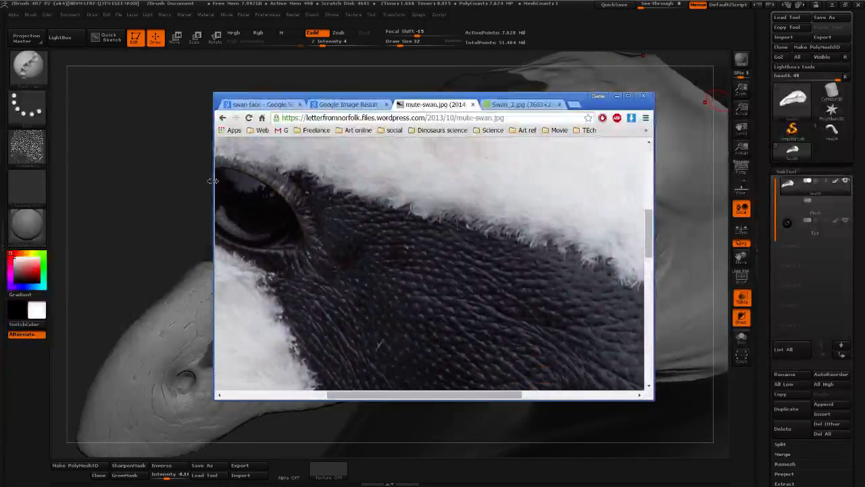
pyautogui.moveTo(212, 181); pyautogui.dragTo(97, 182)
pyautogui.scroll(-3, 359, 278)
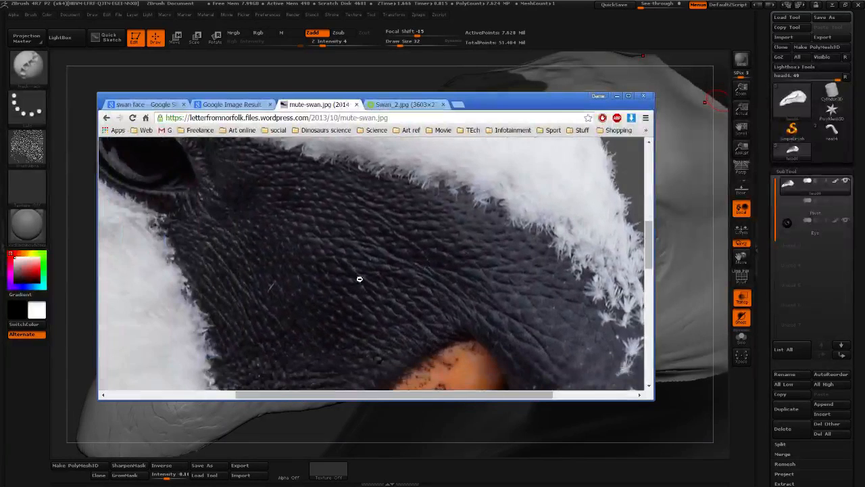
pyautogui.scroll(-3, 385, 277)
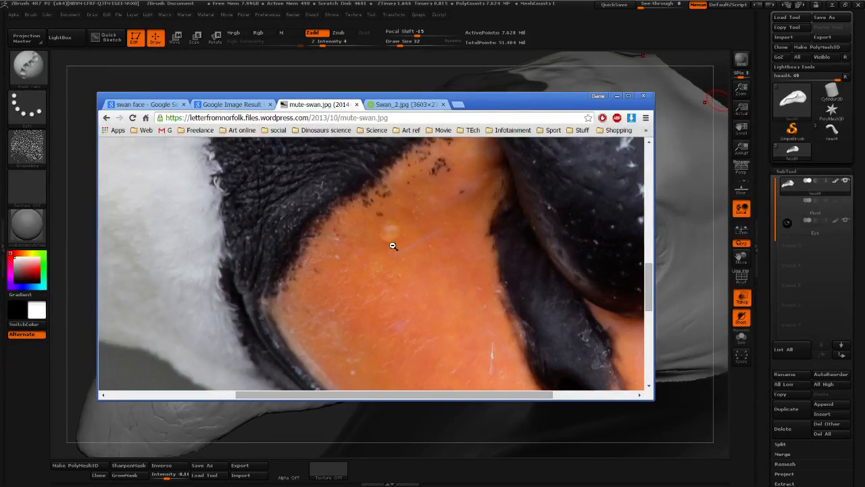
# Save the mute swan photo as mute-swan.jpg in the Therizinosaurus reference folder
pyautogui.scroll(5, 393, 246)
pyautogui.rightClick(319, 228)
pyautogui.click(344, 251)
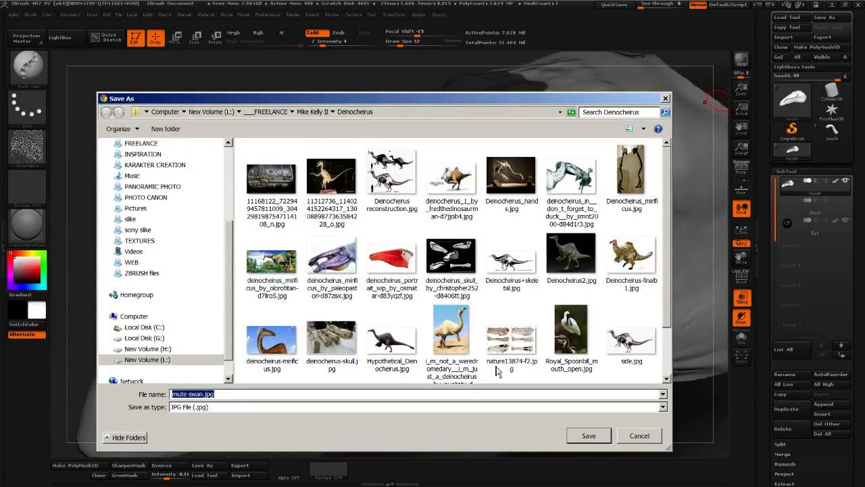
pyautogui.click(313, 111)
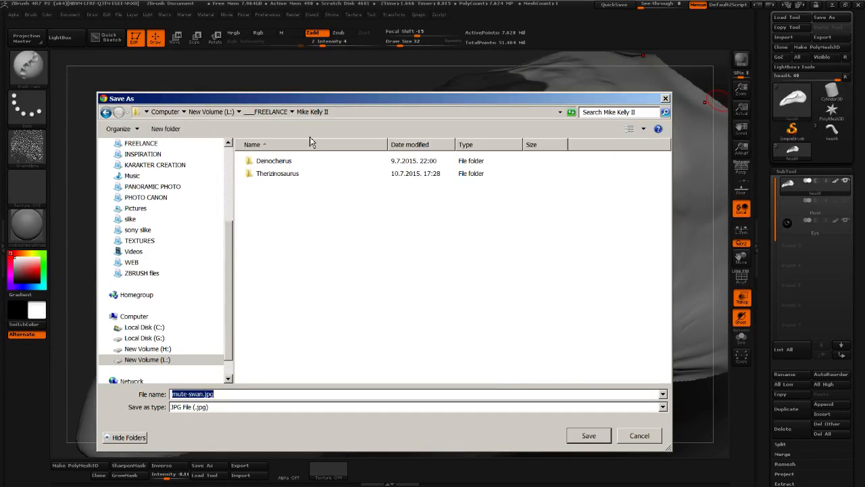
pyautogui.doubleClick(290, 174)
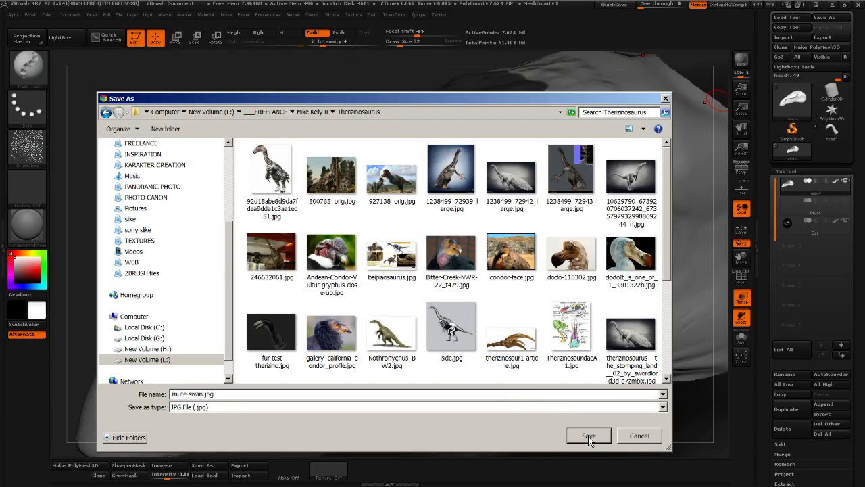
pyautogui.click(589, 436)
# Save Swan_2.jpg in the Therizinosaurus folder and close both saved swan photos in the browser
pyautogui.click(404, 106)
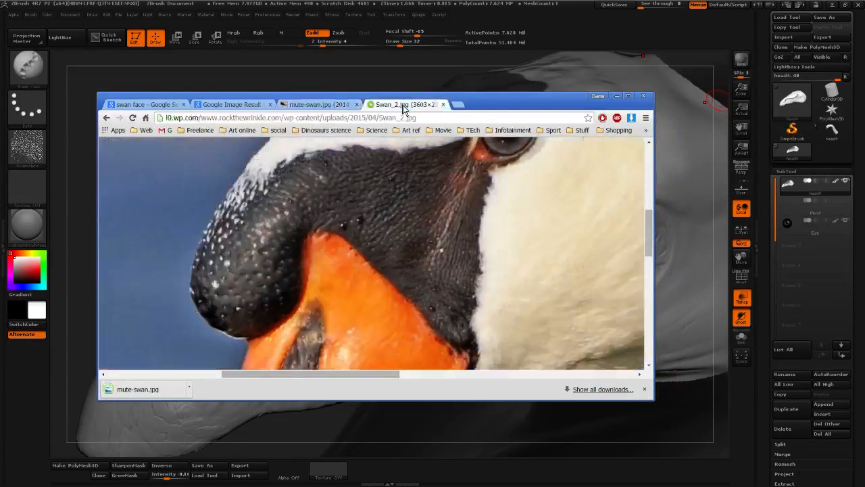
pyautogui.rightClick(460, 208)
pyautogui.click(471, 222)
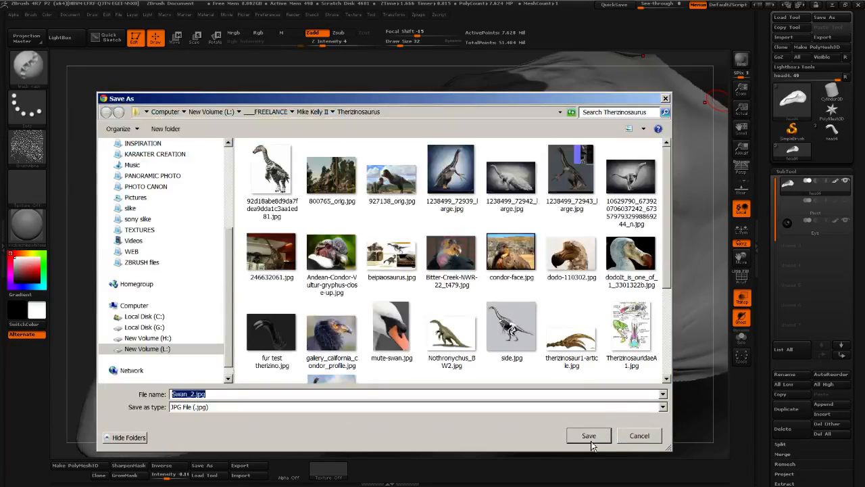
pyautogui.click(591, 438)
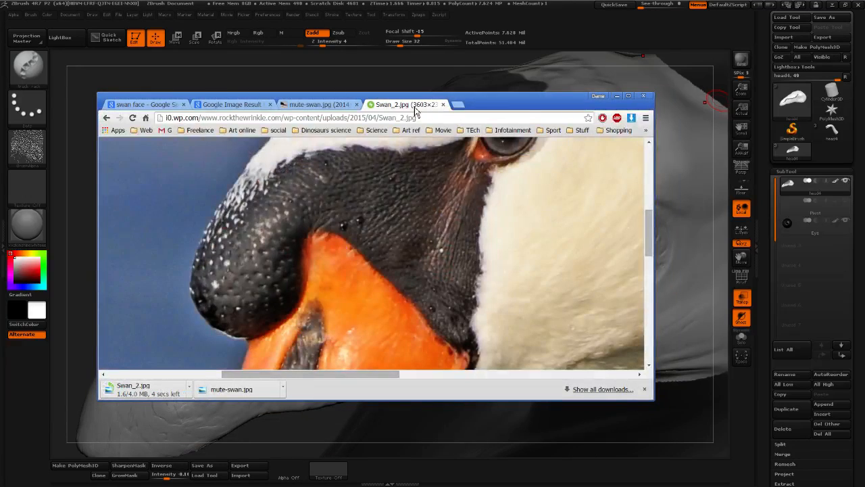
pyautogui.middleClick(415, 108)
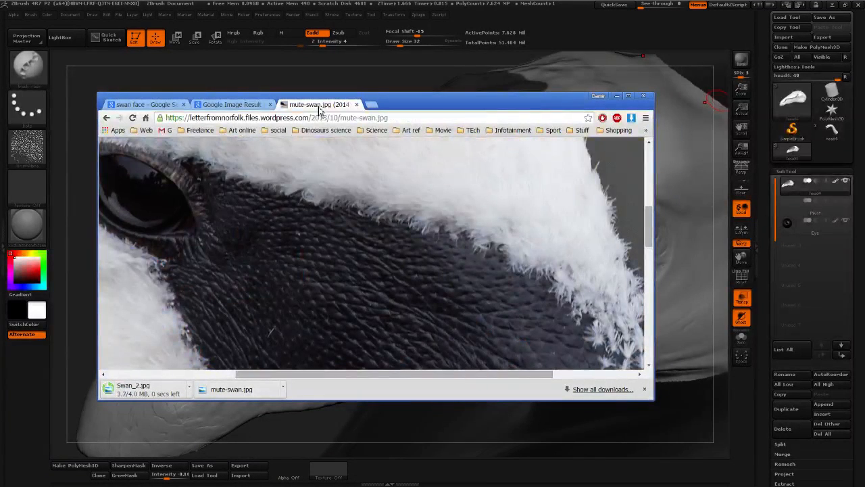
pyautogui.middleClick(317, 106)
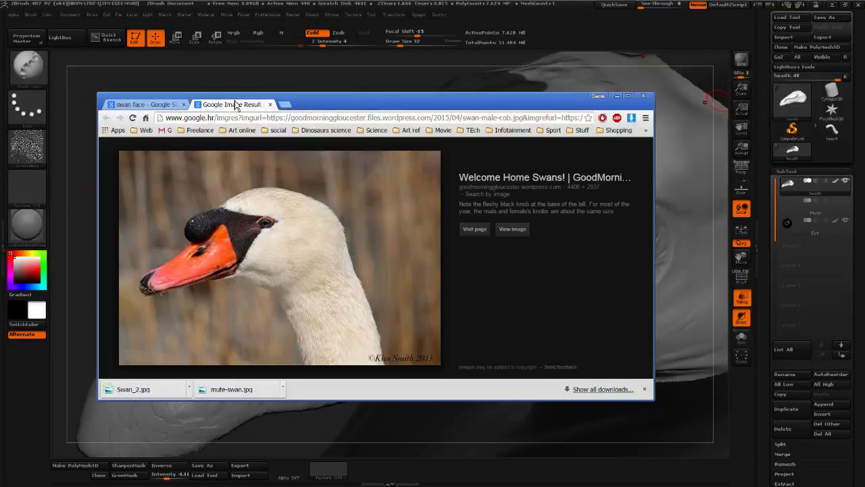
# Open the full-size swan-male-cob.jpg photo and examine the bill knob, the wrinkled black facial skin, the eye and the surrounding feathers
pyautogui.click(516, 233)
pyautogui.click(227, 249)
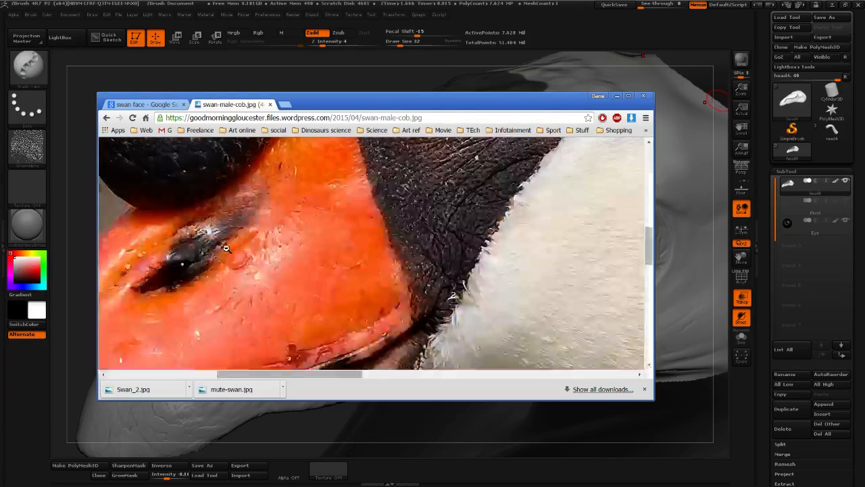
pyautogui.scroll(3, 227, 248)
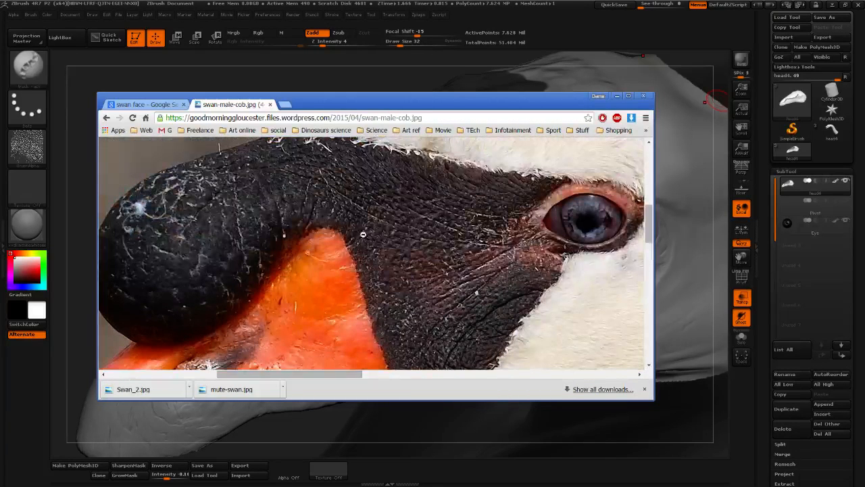
pyautogui.moveTo(389, 228); pyautogui.dragTo(381, 224, button='middle')
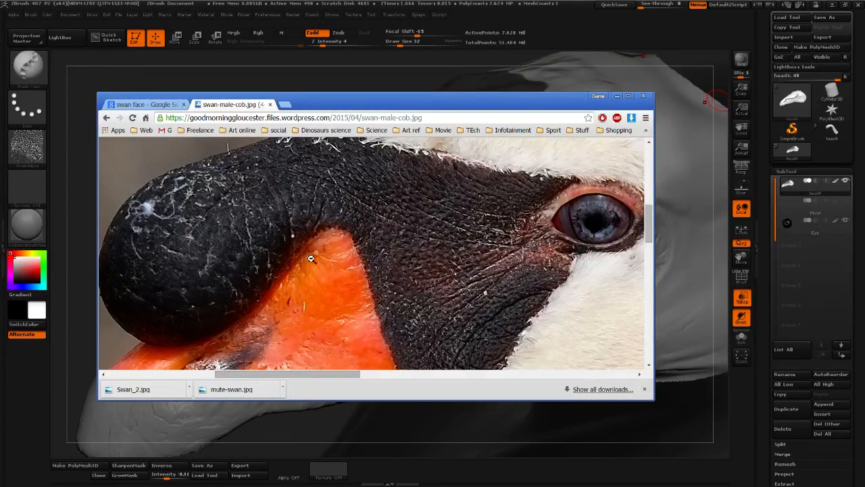
pyautogui.scroll(1, 534, 265)
pyautogui.keyDown('shift'); pyautogui.hscroll(5, 506, 299); pyautogui.keyUp('shift')
pyautogui.scroll(-2, 311, 281)
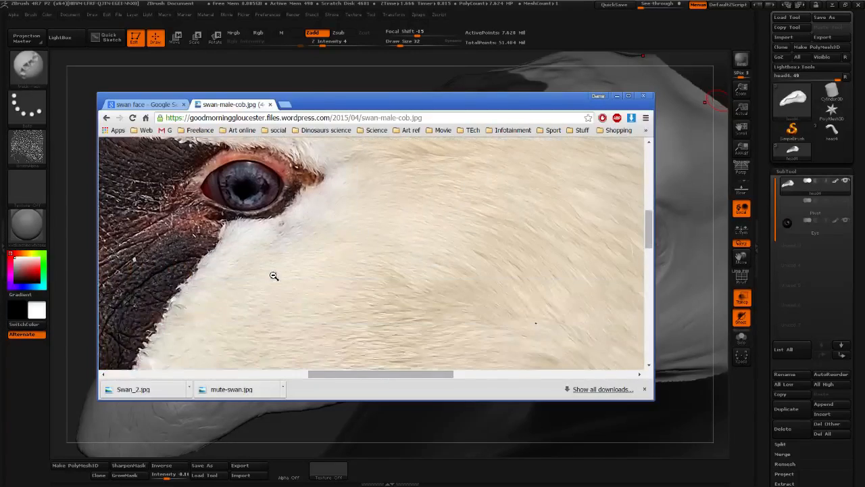
pyautogui.keyDown('shift'); pyautogui.hscroll(-2, 289, 194); pyautogui.keyUp('shift')
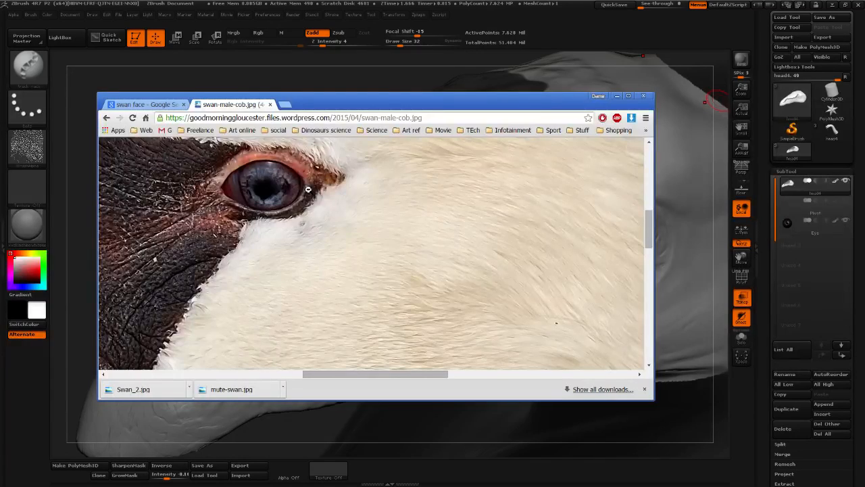
pyautogui.keyDown('shift'); pyautogui.hscroll(4, 171, 202); pyautogui.keyUp('shift')
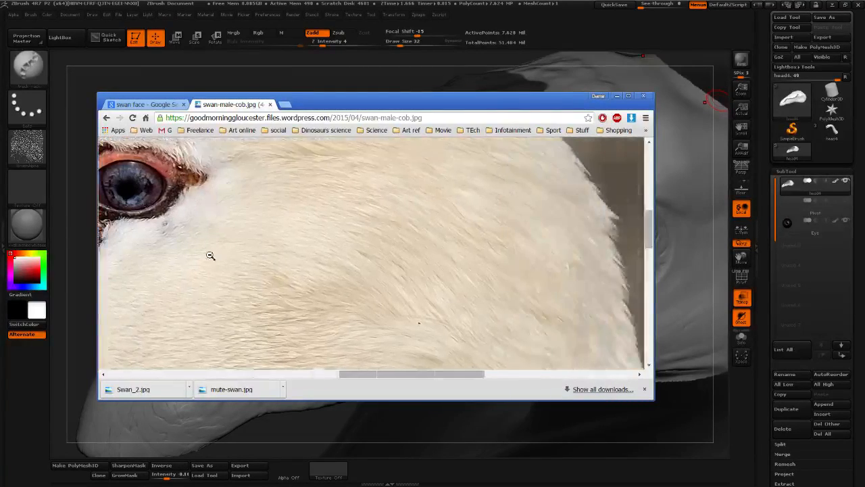
pyautogui.keyDown('shift'); pyautogui.hscroll(-6, 209, 255); pyautogui.keyUp('shift')
pyautogui.keyDown('shift'); pyautogui.hscroll(-3, 197, 252); pyautogui.keyUp('shift')
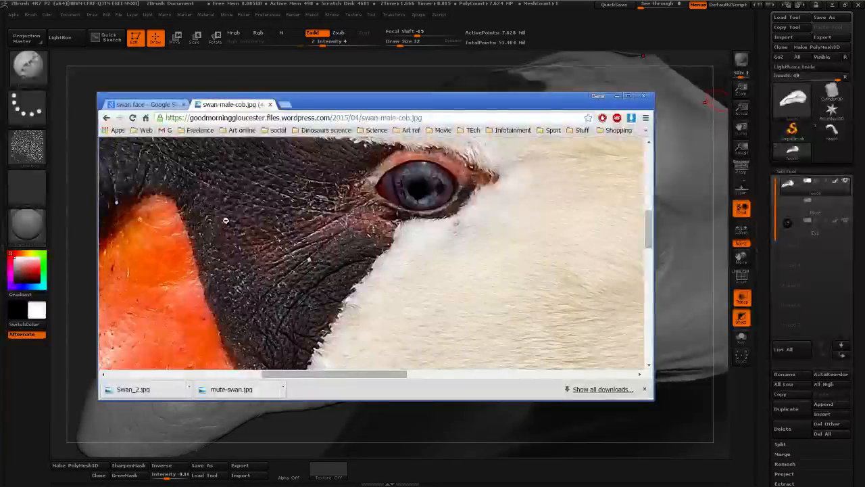
# Examine the lower bill edge, the mouth corner and the bill surface in the male swan photo
pyautogui.scroll(-3, 227, 221)
pyautogui.keyDown('shift'); pyautogui.hscroll(-3, 268, 225); pyautogui.keyUp('shift')
pyautogui.scroll(-2, 248, 233)
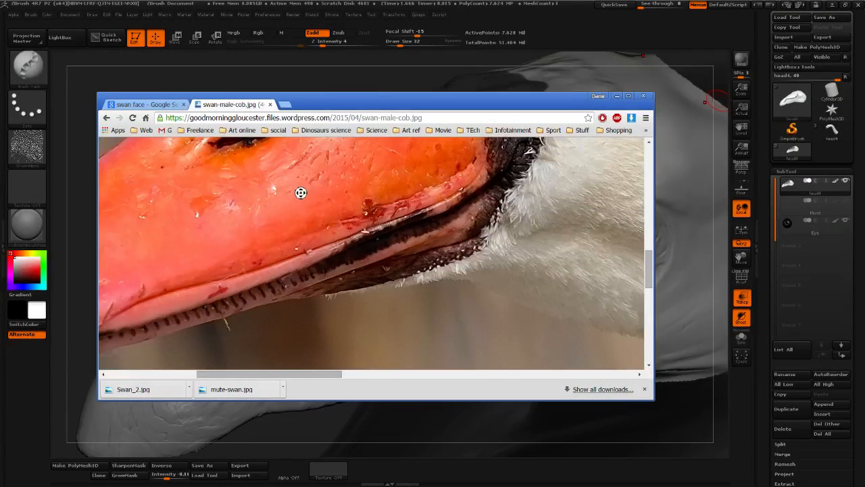
pyautogui.keyDown('shift'); pyautogui.hscroll(-2, 298, 196); pyautogui.keyUp('shift')
pyautogui.scroll(-2, 270, 213)
pyautogui.moveTo(246, 226); pyautogui.dragTo(349, 213, button='middle')
# Save swan-male-cob.jpg in the Therizinosaurus folder and close the photo in the browser
pyautogui.rightClick(349, 213)
pyautogui.click(378, 216)
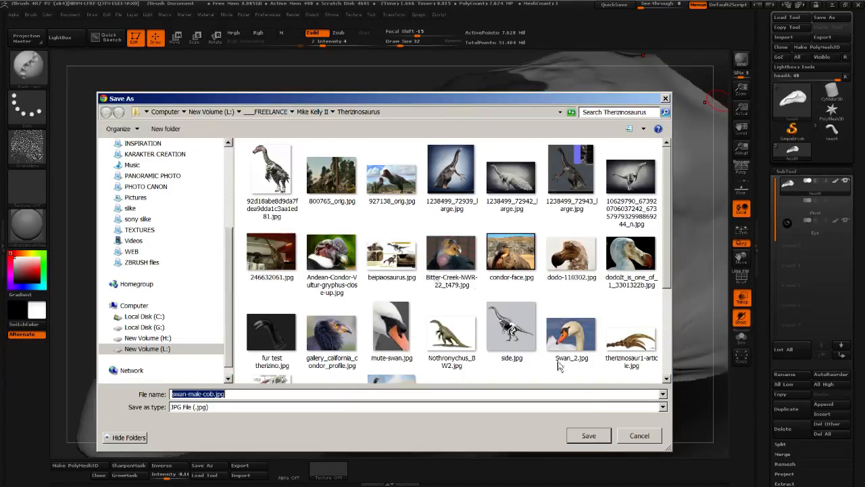
pyautogui.click(604, 436)
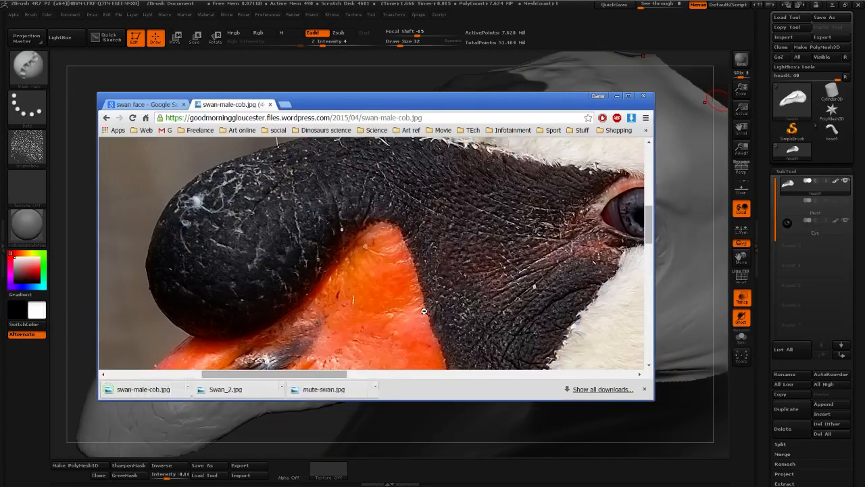
pyautogui.middleClick(248, 106)
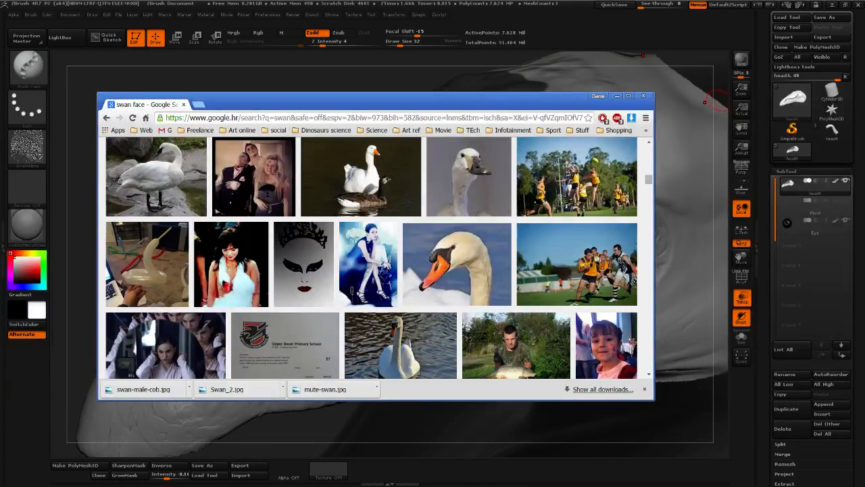
# Switch to the browser window showing the swanhead.jpg photo and save it in the Therizinosaurus folder
pyautogui.hotkey('alt', 'Tab')
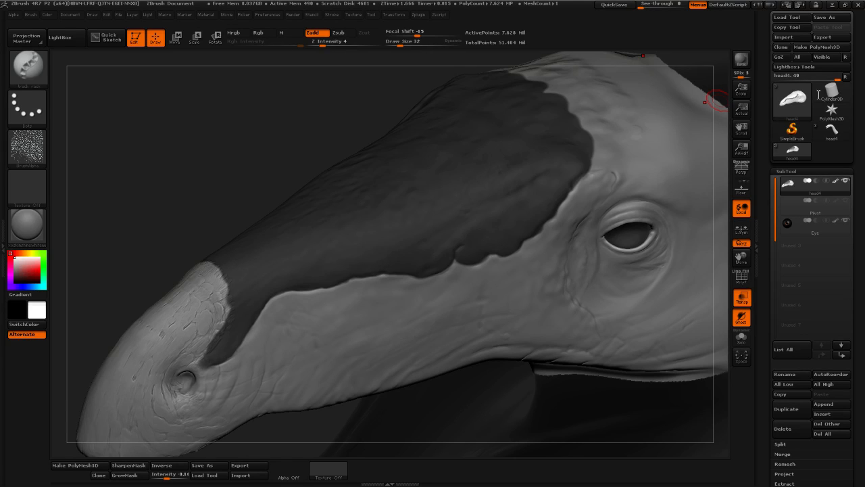
pyautogui.hotkey('alt', 'Tab')
pyautogui.scroll(-2, 551, 289)
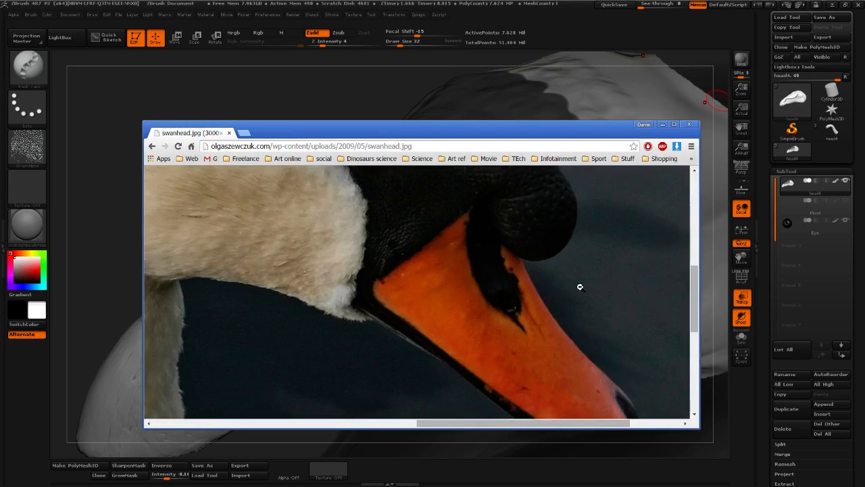
pyautogui.scroll(2, 582, 287)
pyautogui.rightClick(526, 250)
pyautogui.click(556, 258)
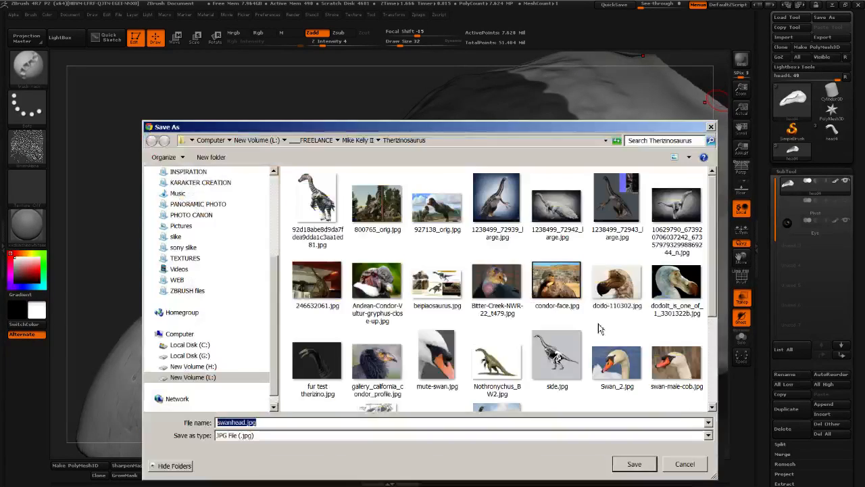
pyautogui.click(648, 461)
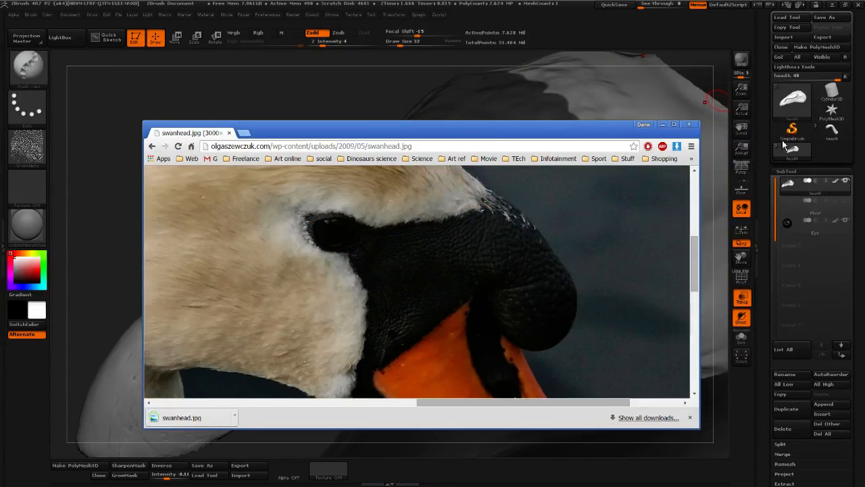
# Switch back to ZBrush, invert the mask on the head sculpt and set the draw size to 15
pyautogui.hotkey('alt', 'Tab')
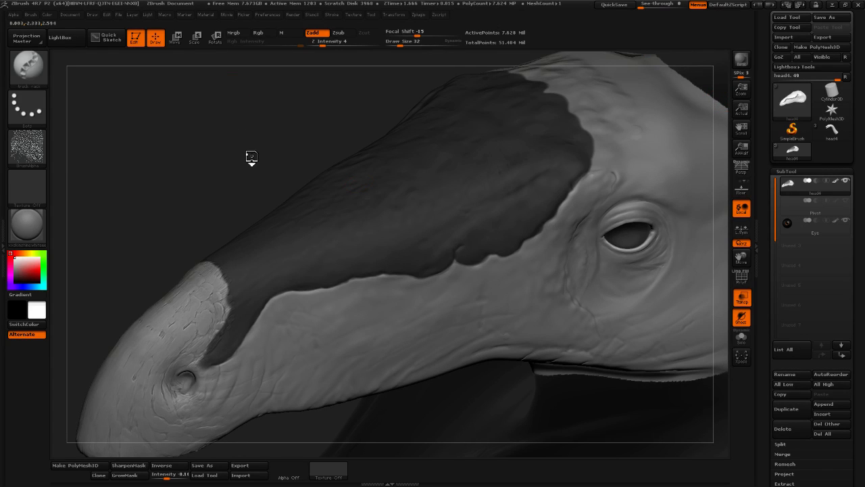
pyautogui.moveTo(251, 157)
pyautogui.mouseDown()
pyautogui.moveTo(226, 176)
pyautogui.moveTo(279, 136)
pyautogui.moveTo(290, 144)
pyautogui.moveTo(272, 182)
pyautogui.moveTo(305, 164)
pyautogui.moveTo(288, 165)
pyautogui.moveTo(273, 189)
pyautogui.moveTo(284, 177)
pyautogui.moveTo(302, 186)
pyautogui.mouseUp()
pyautogui.keyDown('ctrl'); pyautogui.click(286, 179); pyautogui.keyUp('ctrl')
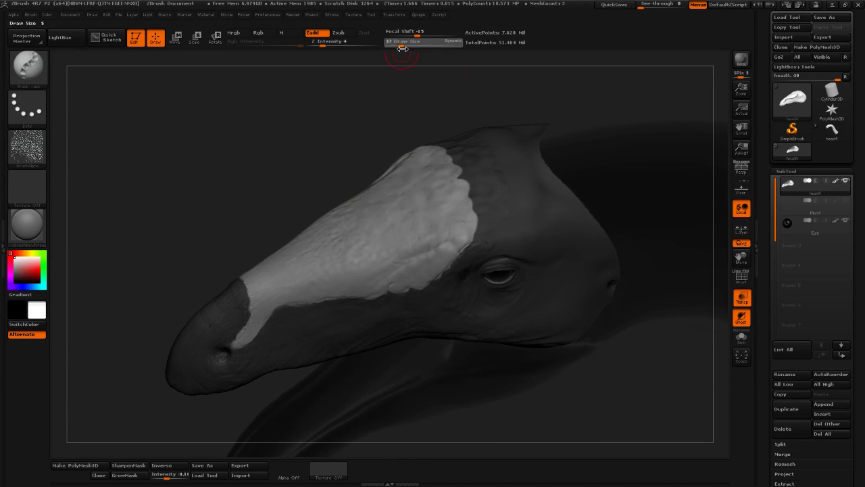
pyautogui.click(397, 45)
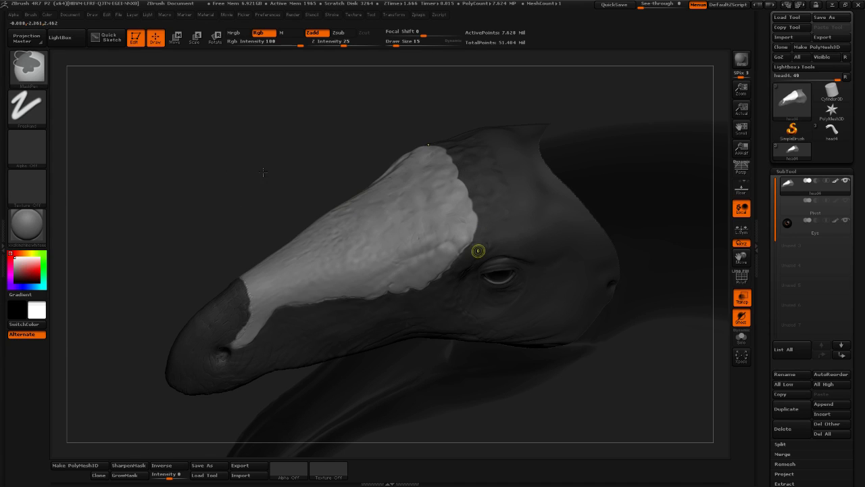
pyautogui.keyDown('ctrl'); pyautogui.moveTo(267, 170); pyautogui.dragTo(263, 174); pyautogui.keyUp('ctrl')
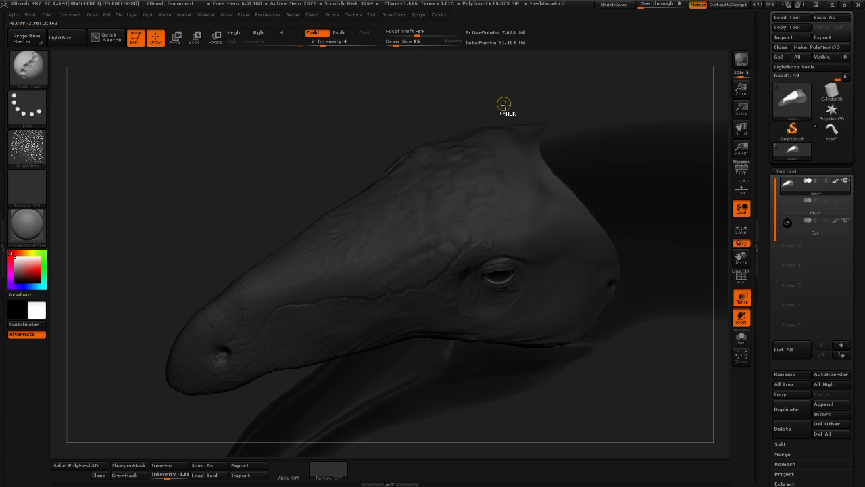
pyautogui.hotkey('ctrl', 'z')
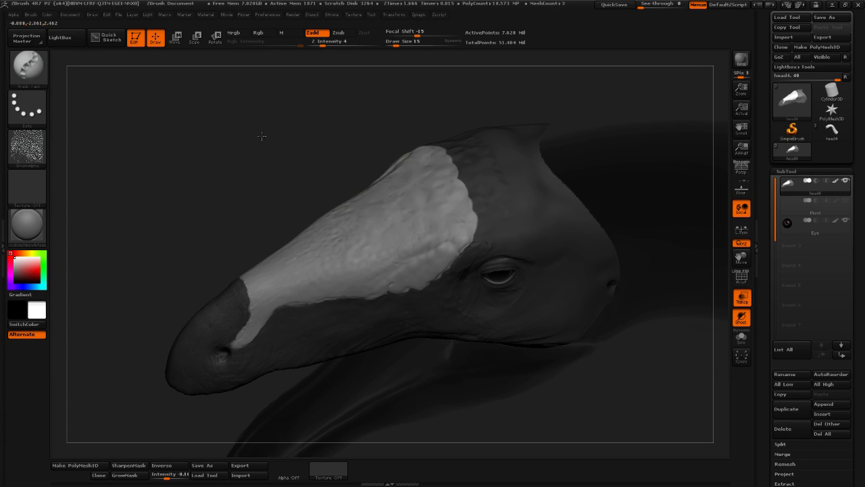
pyautogui.moveTo(255, 133); pyautogui.dragTo(330, 117)
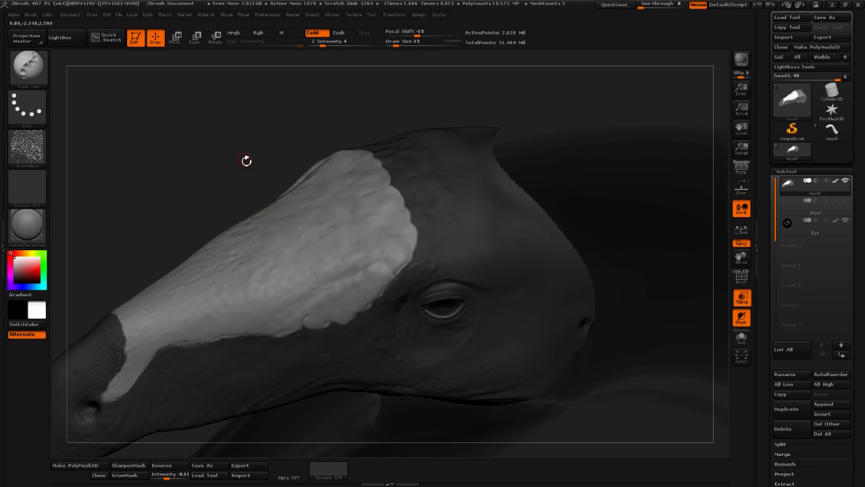
pyautogui.moveTo(246, 160); pyautogui.dragTo(532, 130)
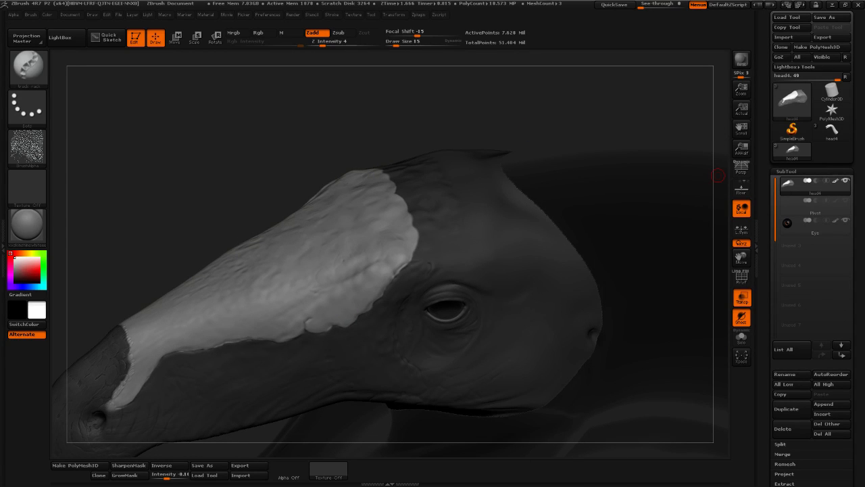
pyautogui.hotkey('alt', 'Tab')
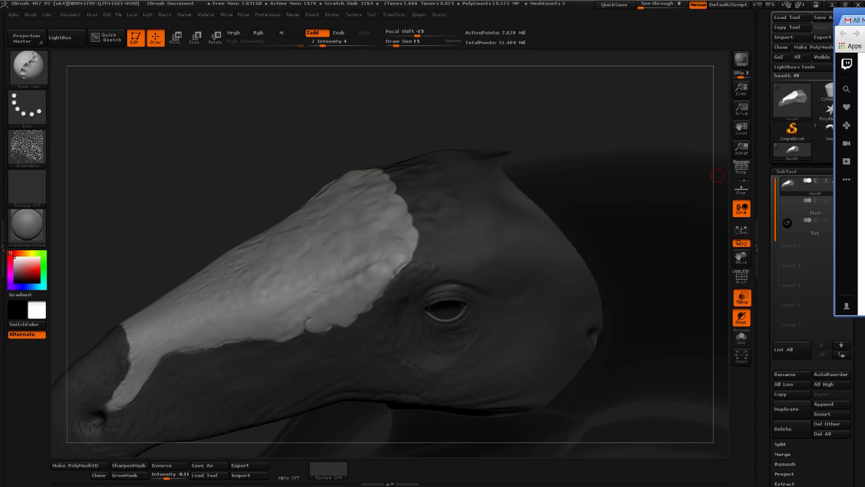
pyautogui.hotkey('alt', 'Tab')
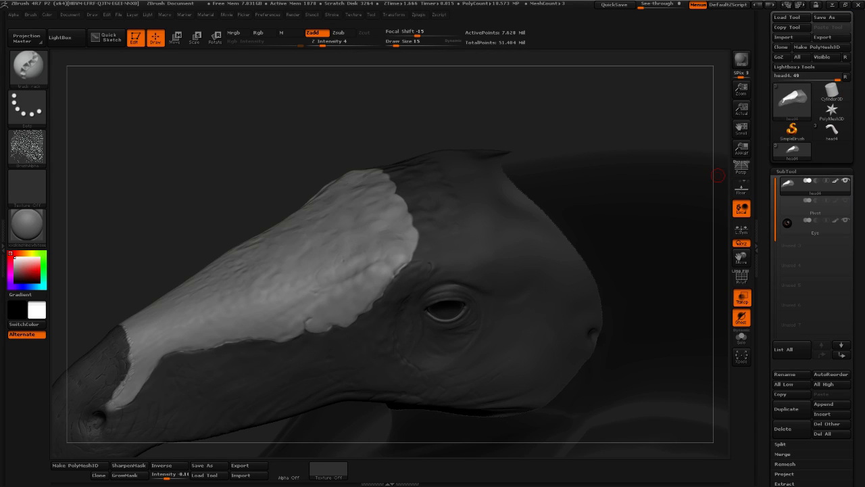
# Paint the mask along the rear lower edge of the unmasked snout plate, just in front of the eye
pyautogui.press('ctrl')
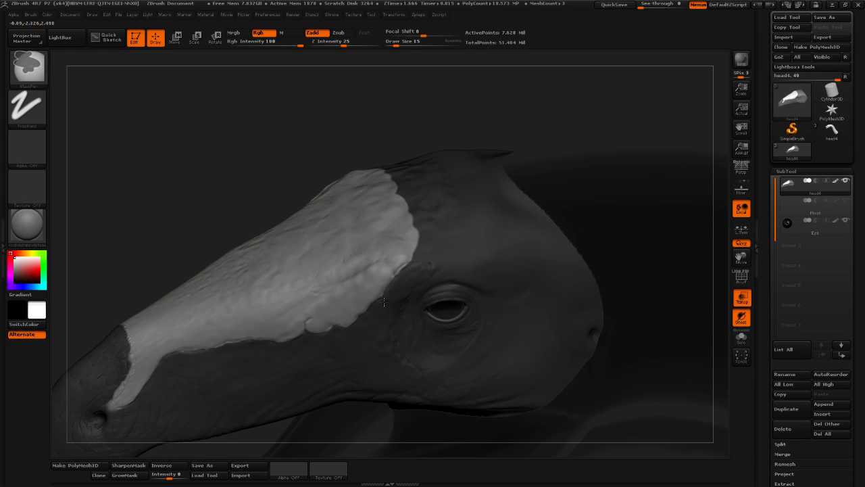
pyautogui.keyDown('ctrl'); pyautogui.moveTo(383, 302); pyautogui.dragTo(408, 270); pyautogui.keyUp('ctrl')
pyautogui.moveTo(493, 100); pyautogui.dragTo(469, 138)
pyautogui.press('ctrl')
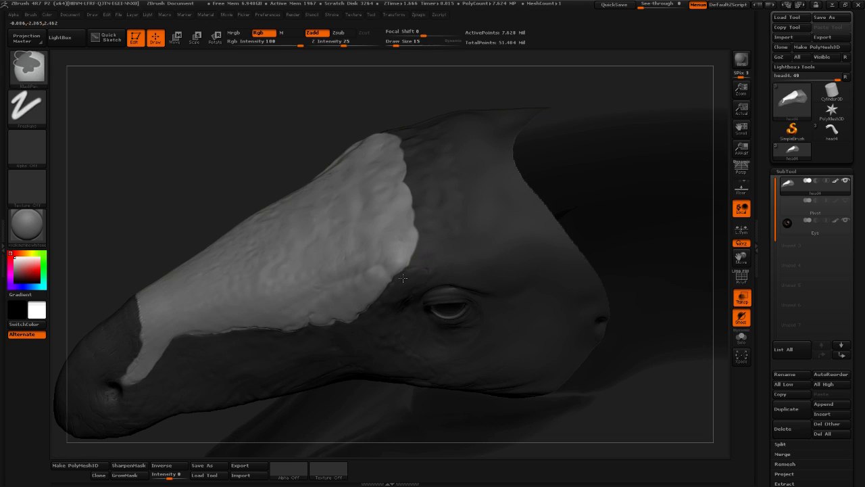
pyautogui.press('ctrl')
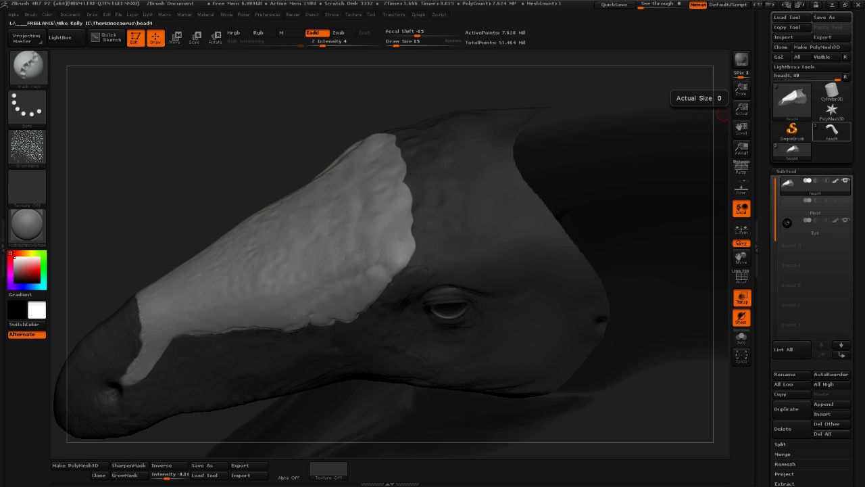
# Choose the Inflat brush and inflate the rear edge of the unmasked snout plate at draw size 65
pyautogui.moveTo(286, 159); pyautogui.dragTo(225, 112)
pyautogui.moveTo(187, 137); pyautogui.dragTo(80, 167)
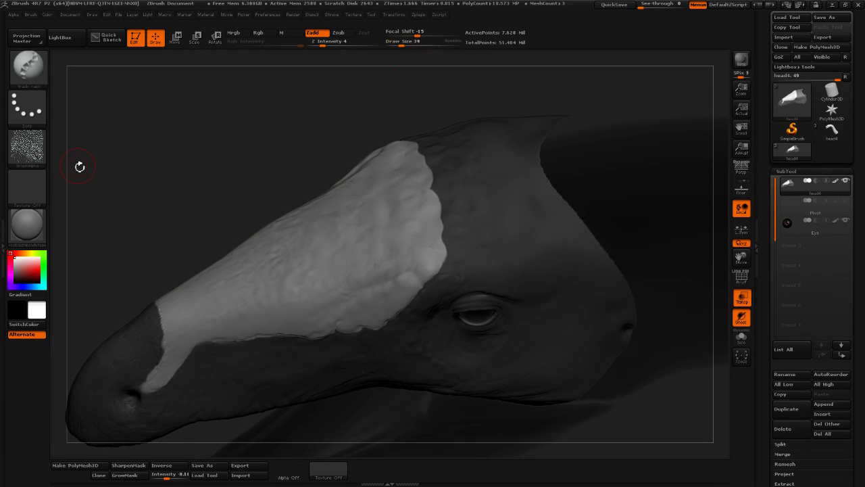
pyautogui.click(40, 81)
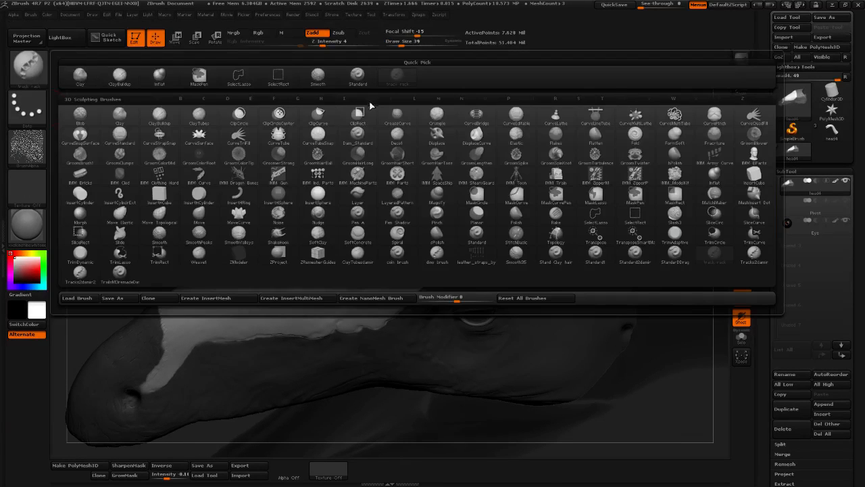
pyautogui.click(158, 77)
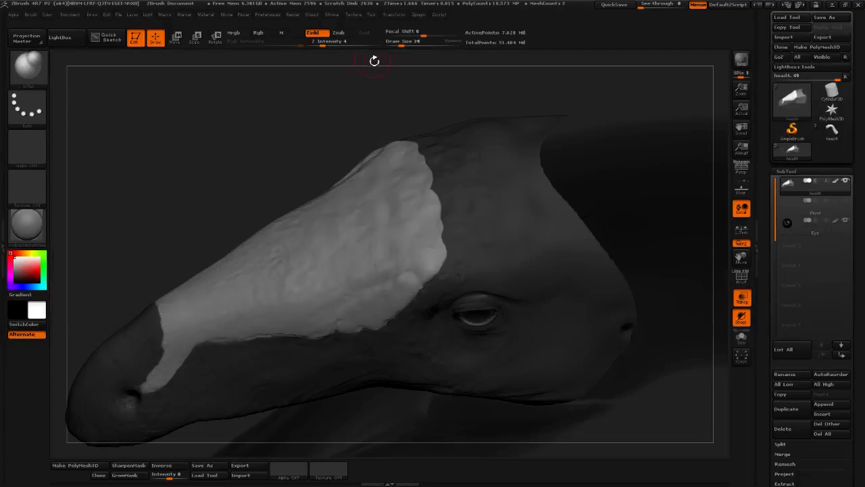
pyautogui.moveTo(352, 109)
pyautogui.mouseDown()
pyautogui.moveTo(335, 108)
pyautogui.moveTo(473, 194)
pyautogui.mouseUp()
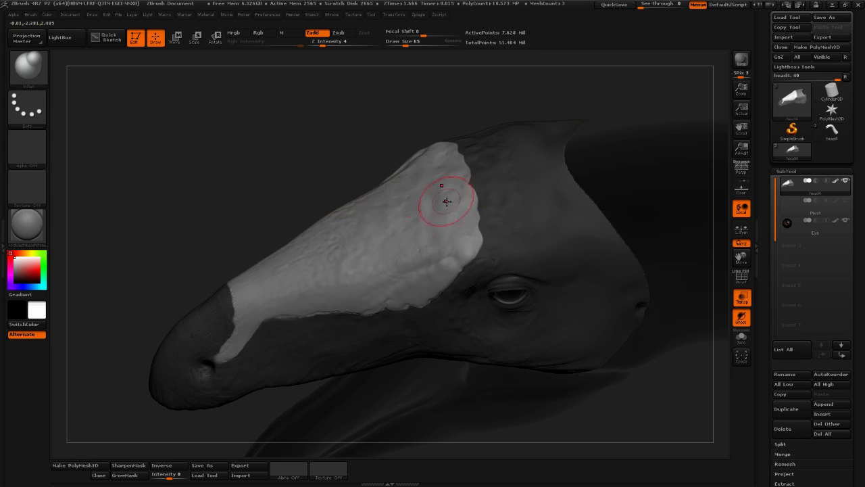
pyautogui.moveTo(456, 237)
pyautogui.mouseDown()
pyautogui.moveTo(478, 237)
pyautogui.moveTo(468, 211)
pyautogui.moveTo(452, 208)
pyautogui.mouseUp()
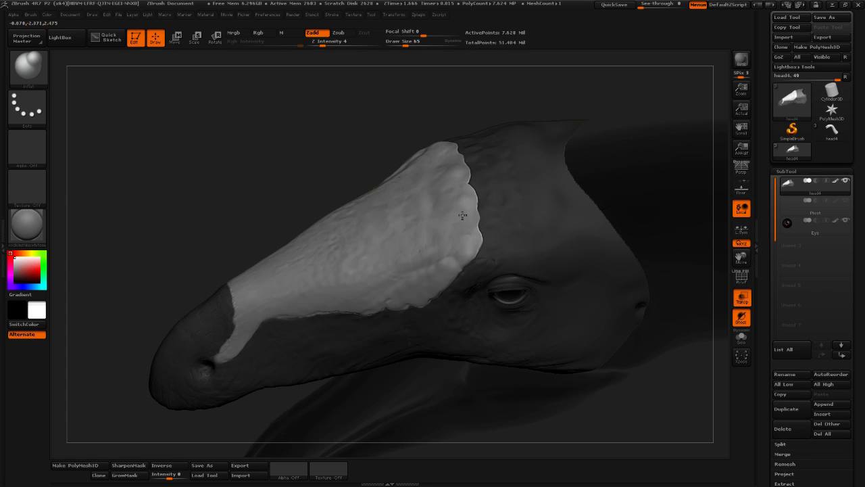
pyautogui.moveTo(335, 138)
pyautogui.mouseDown()
pyautogui.moveTo(345, 112)
pyautogui.moveTo(409, 127)
pyautogui.moveTo(381, 186)
pyautogui.mouseUp()
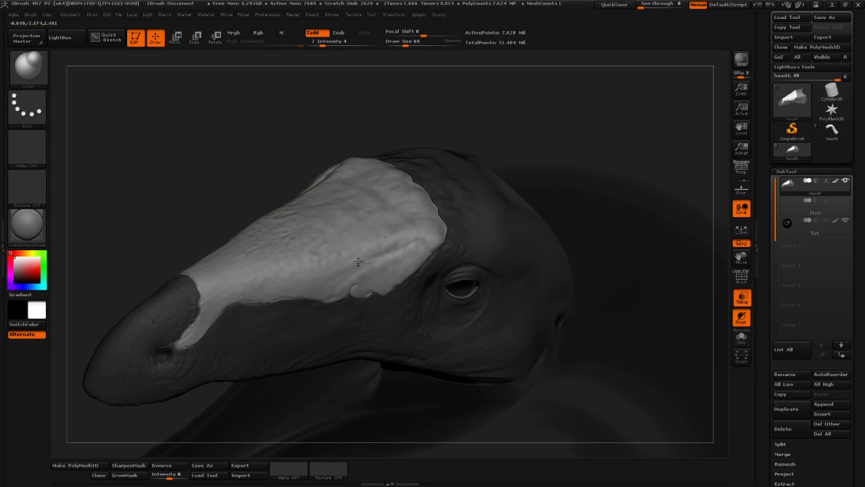
# Inflate lumps along the lower and rear edges of the unmasked snout plate at draw size 45, then 42
pyautogui.click(404, 44)
pyautogui.moveTo(399, 94); pyautogui.dragTo(388, 103)
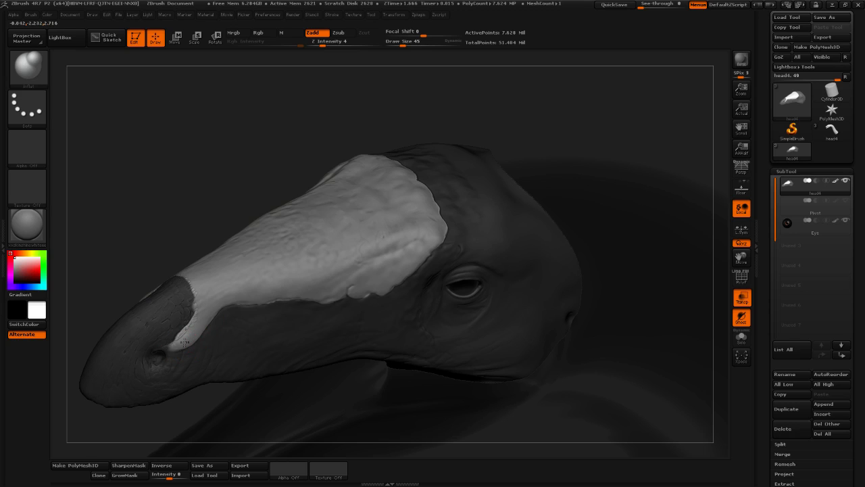
pyautogui.moveTo(206, 208); pyautogui.dragTo(202, 310)
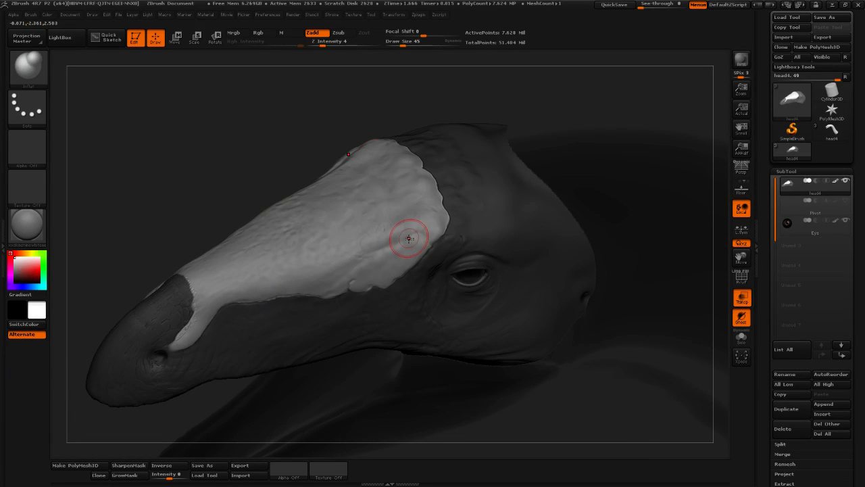
pyautogui.keyDown('alt'); pyautogui.moveTo(280, 162); pyautogui.dragTo(260, 153); pyautogui.keyUp('alt')
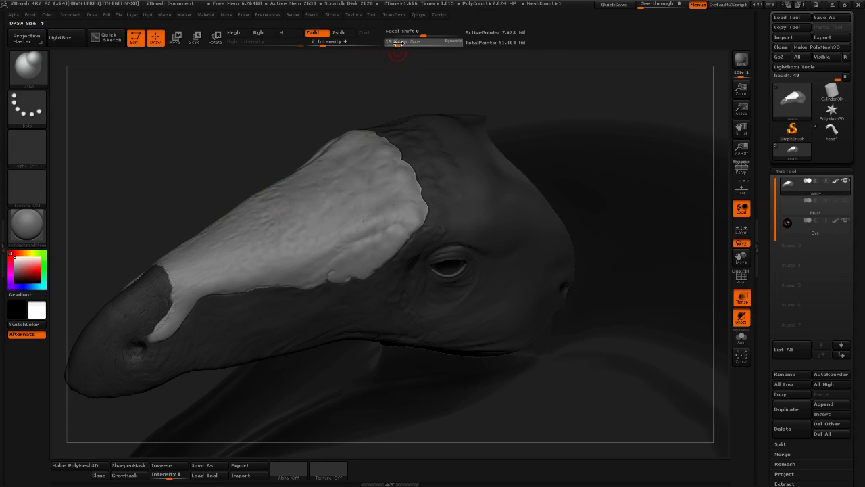
pyautogui.moveTo(403, 42); pyautogui.dragTo(403, 43)
pyautogui.moveTo(260, 128); pyautogui.dragTo(238, 129)
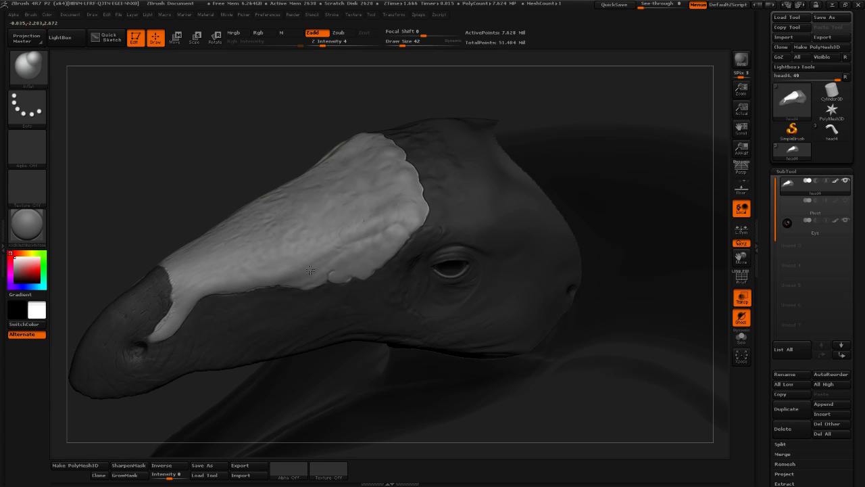
# Set the draw size to 24 and refine the scalloped rear edge of the snout plate by inflating and smoothing
pyautogui.moveTo(404, 45); pyautogui.dragTo(399, 45)
pyautogui.moveTo(497, 114); pyautogui.dragTo(534, 116)
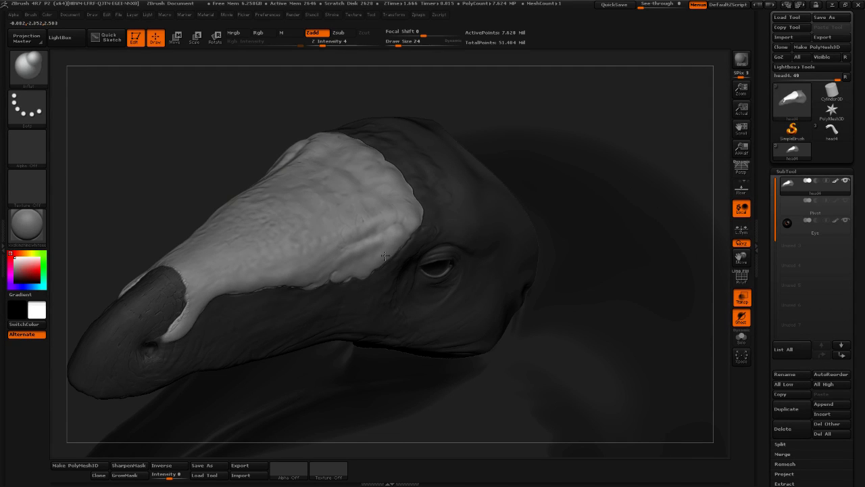
pyautogui.moveTo(518, 98); pyautogui.dragTo(497, 134)
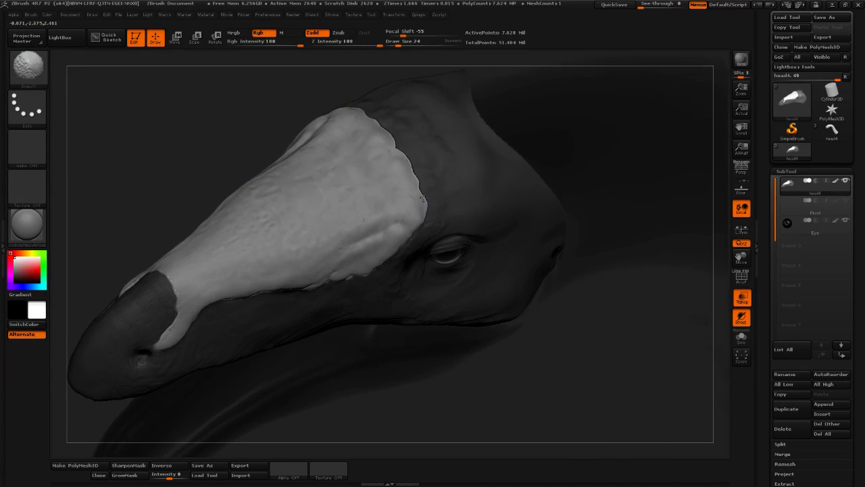
pyautogui.moveTo(354, 77); pyautogui.dragTo(429, 187)
pyautogui.press('shift')
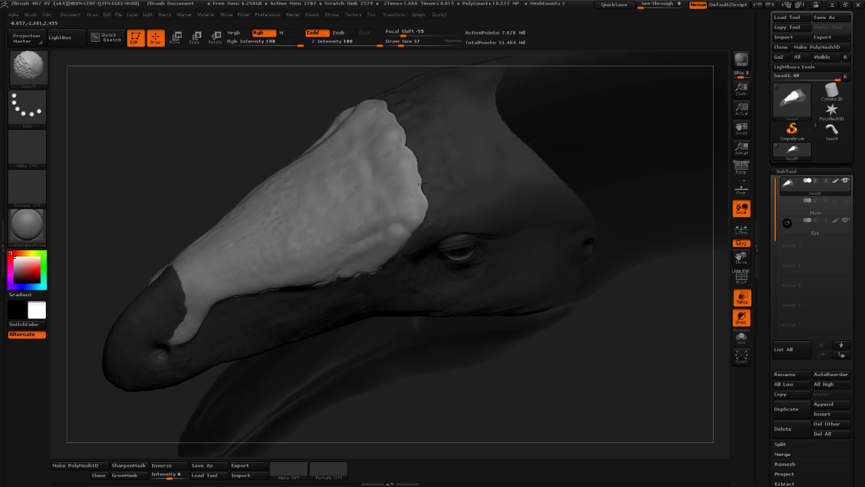
# Inflate the plate's rear edge above the eye at draw size 30 and smooth the strokes
pyautogui.press('[')
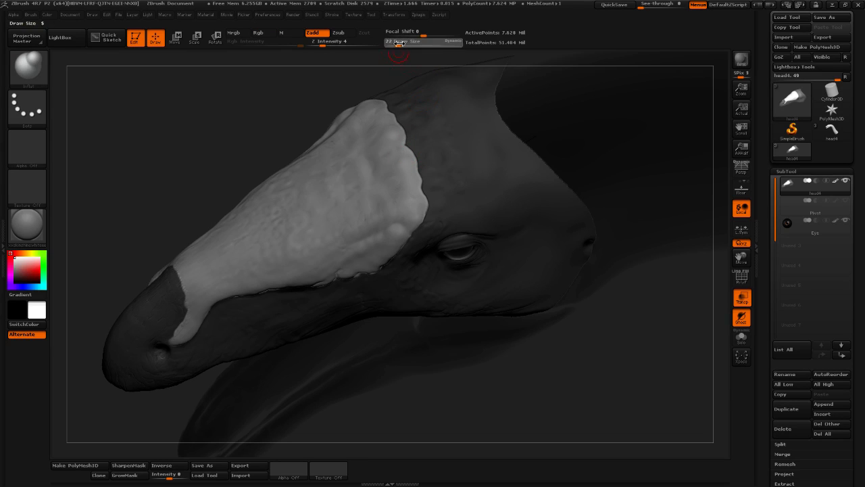
pyautogui.click(400, 44)
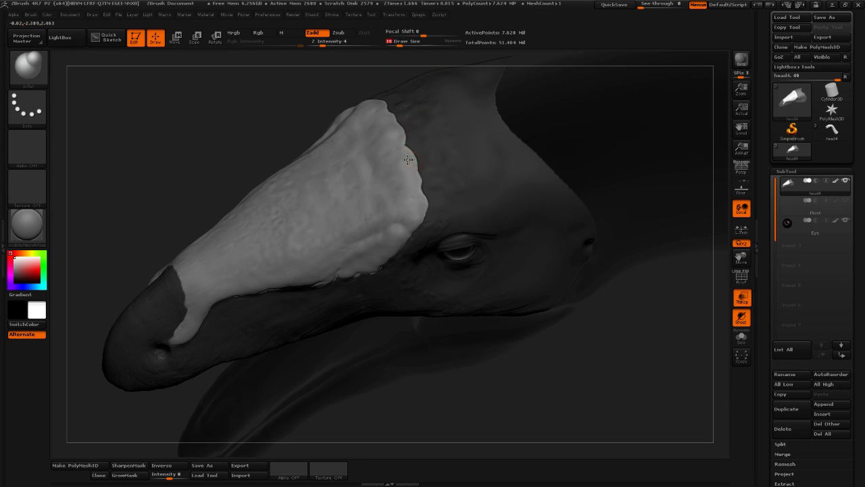
pyautogui.moveTo(405, 157); pyautogui.dragTo(416, 215)
pyautogui.press('shift')
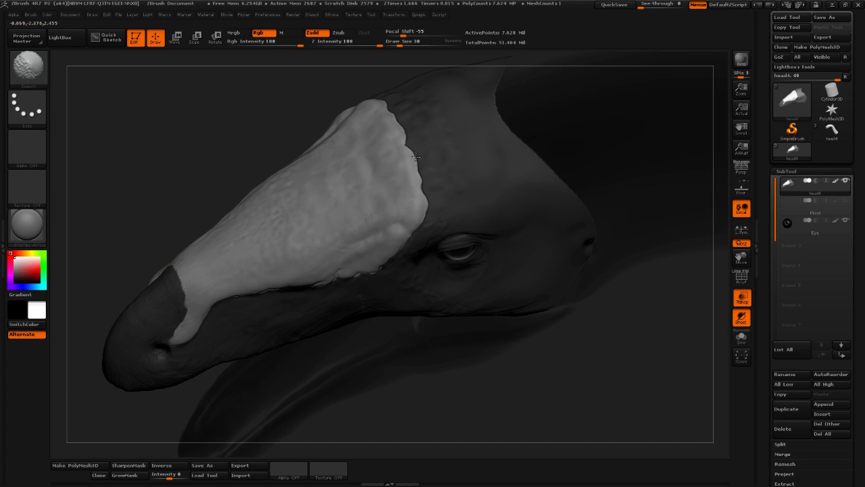
pyautogui.keyDown('shift'); pyautogui.moveTo(421, 224); pyautogui.dragTo(431, 209); pyautogui.keyUp('shift')
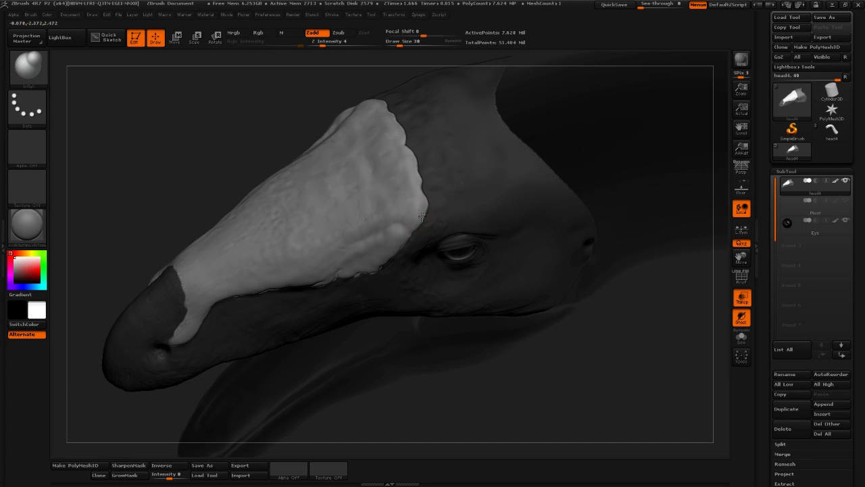
pyautogui.press('shift')
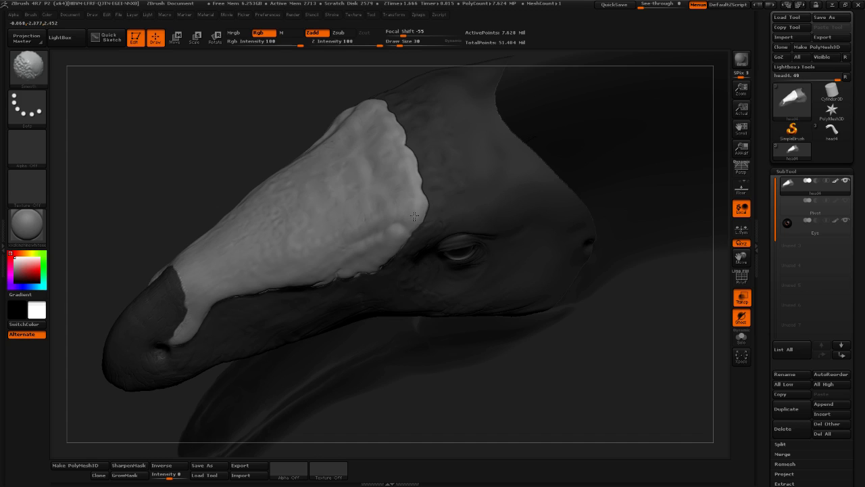
pyautogui.moveTo(595, 367)
pyautogui.mouseDown()
pyautogui.moveTo(615, 364)
pyautogui.moveTo(594, 360)
pyautogui.moveTo(615, 346)
pyautogui.moveTo(600, 361)
pyautogui.mouseUp()
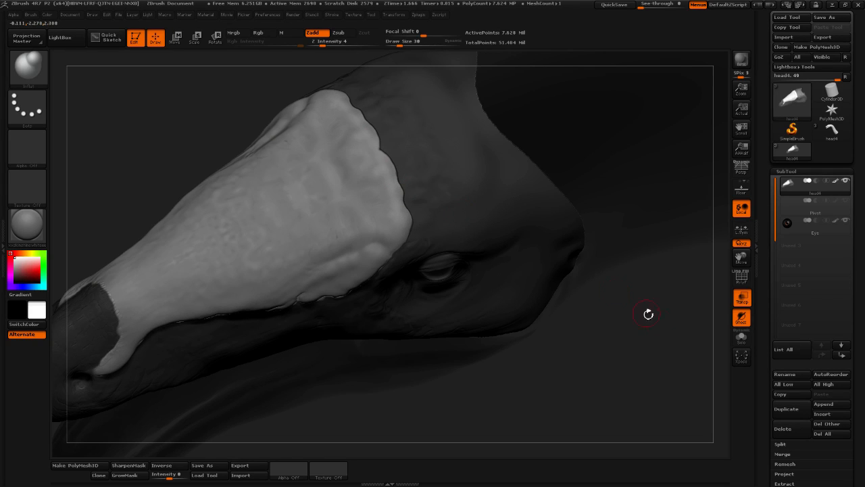
# Build up the rounded bumps along the upper rear edge of the plate and smooth the areas between them
pyautogui.moveTo(648, 314); pyautogui.dragTo(648, 289)
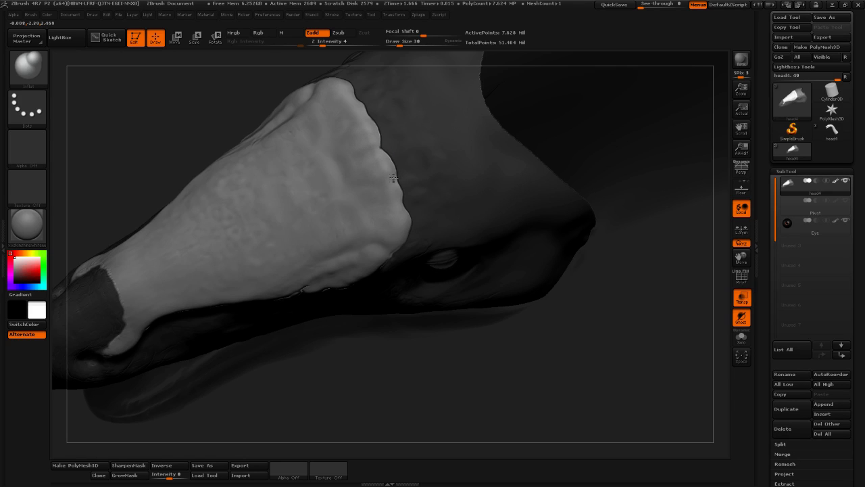
pyautogui.press('shift')
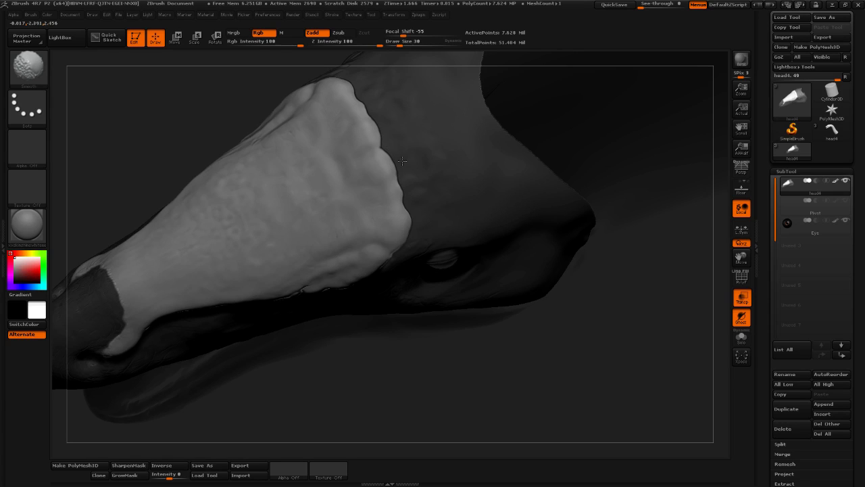
pyautogui.moveTo(394, 193); pyautogui.dragTo(397, 199)
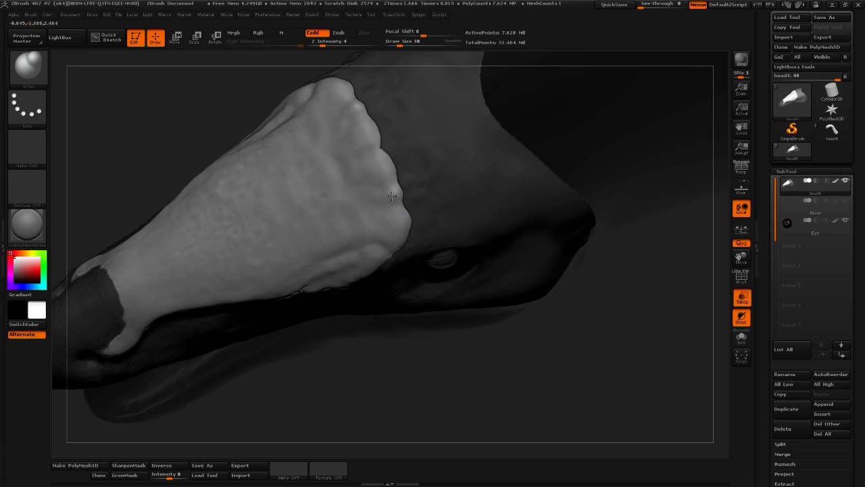
pyautogui.press('shift')
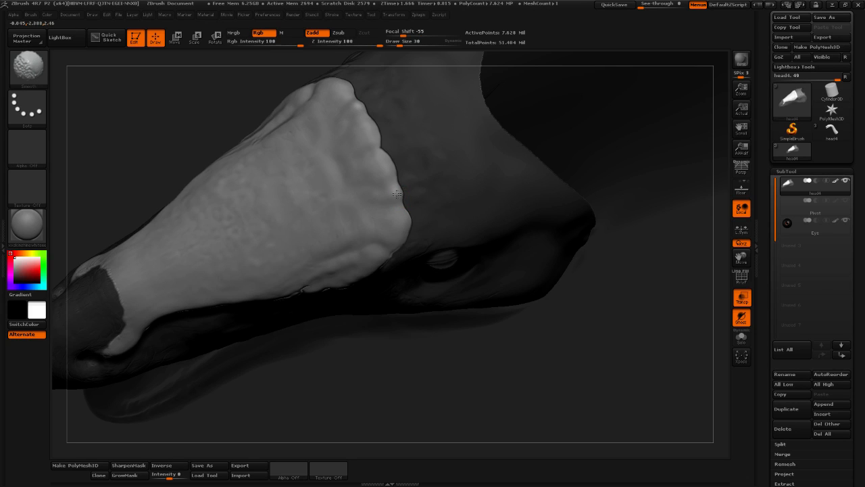
pyautogui.keyDown('shift'); pyautogui.moveTo(397, 194); pyautogui.dragTo(399, 190); pyautogui.keyUp('shift')
pyautogui.keyDown('shift'); pyautogui.moveTo(371, 134); pyautogui.dragTo(369, 143); pyautogui.keyUp('shift')
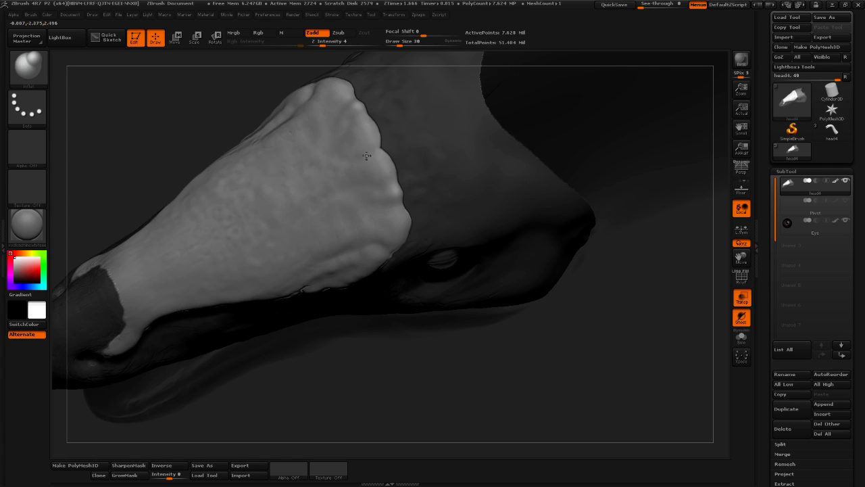
# Inflate short ridges running forward from the rear-edge bumps across the back of the plate, smoothing where needed
pyautogui.moveTo(416, 353); pyautogui.dragTo(451, 358)
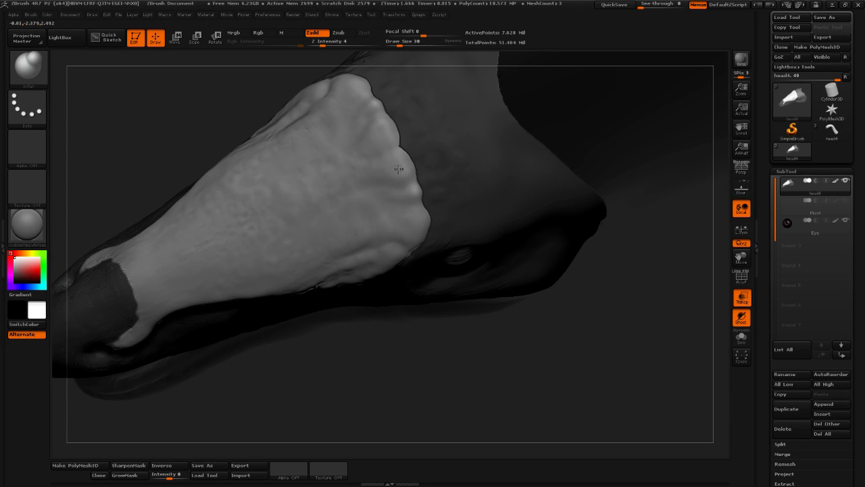
pyautogui.press('shift')
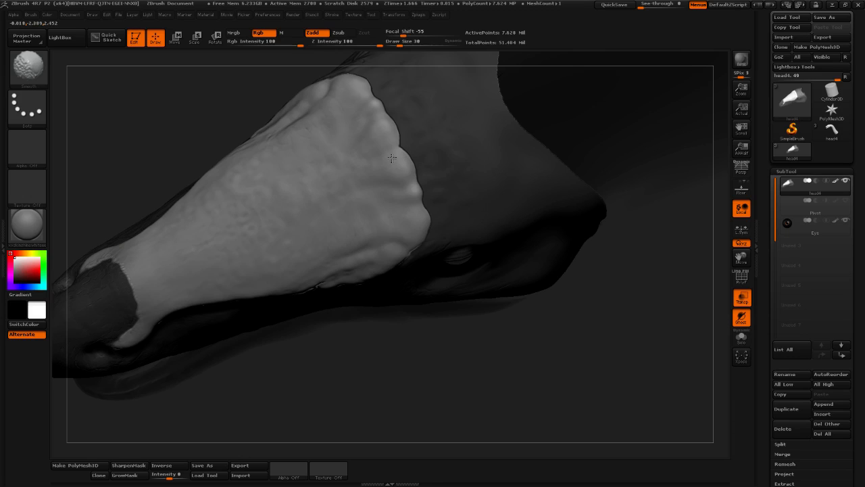
pyautogui.moveTo(390, 361); pyautogui.dragTo(392, 343)
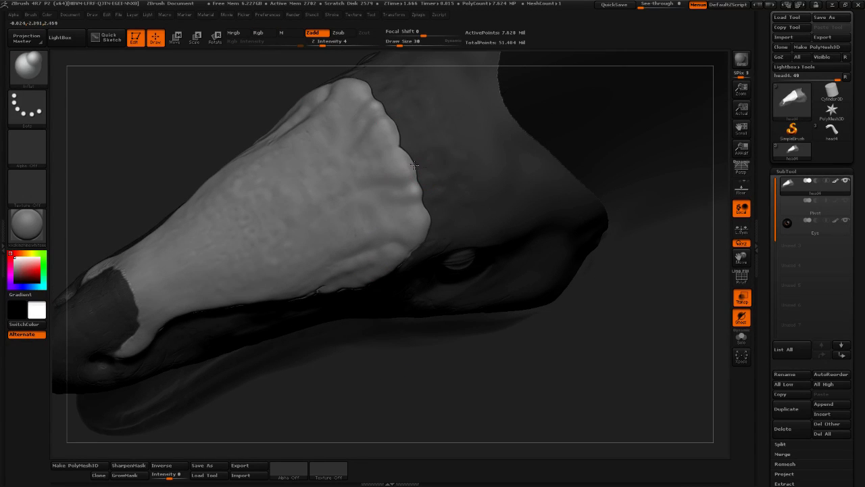
pyautogui.moveTo(400, 354)
pyautogui.mouseDown()
pyautogui.moveTo(380, 230)
pyautogui.moveTo(414, 192)
pyautogui.mouseUp()
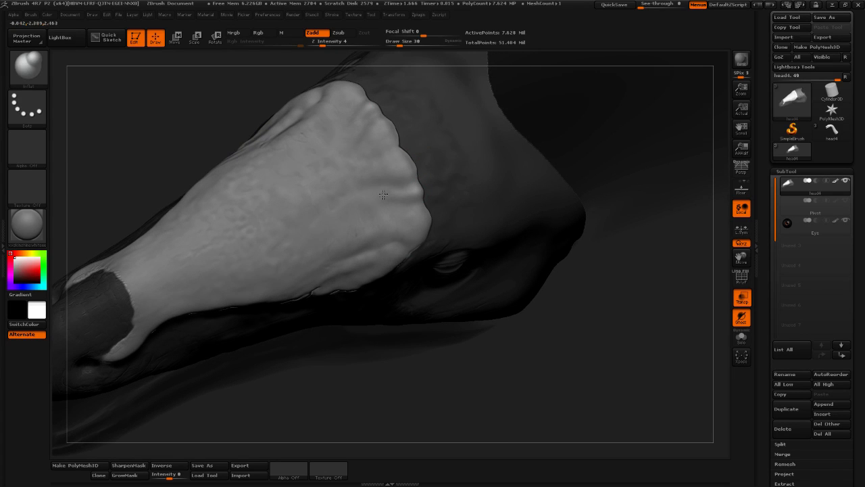
pyautogui.keyDown('alt'); pyautogui.moveTo(445, 390); pyautogui.dragTo(522, 376); pyautogui.keyUp('alt')
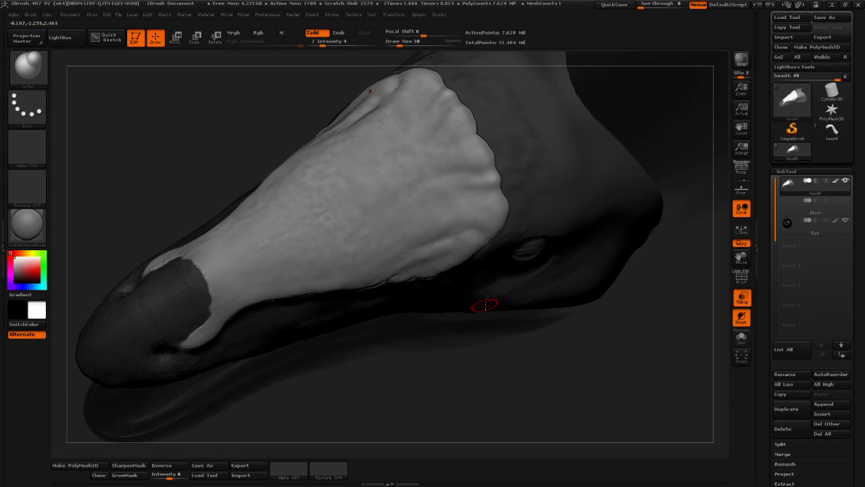
pyautogui.moveTo(499, 349)
pyautogui.mouseDown()
pyautogui.moveTo(483, 352)
pyautogui.moveTo(489, 323)
pyautogui.moveTo(293, 193)
pyautogui.mouseUp()
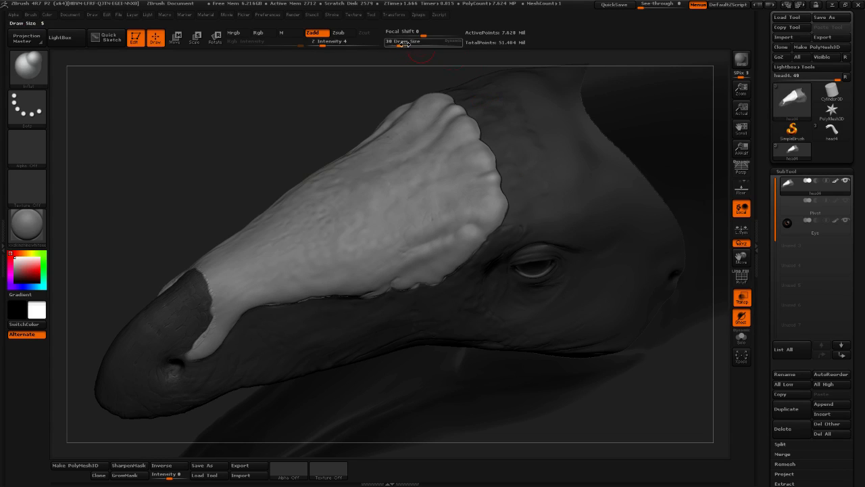
# Set the draw size to 26 and inflate bumps along the plate's lower rear edge in front of the eye
pyautogui.click(398, 44)
pyautogui.moveTo(369, 97); pyautogui.dragTo(377, 100)
pyautogui.moveTo(467, 230); pyautogui.dragTo(471, 232)
pyautogui.moveTo(405, 266); pyautogui.dragTo(458, 254)
pyautogui.moveTo(419, 283); pyautogui.dragTo(401, 286)
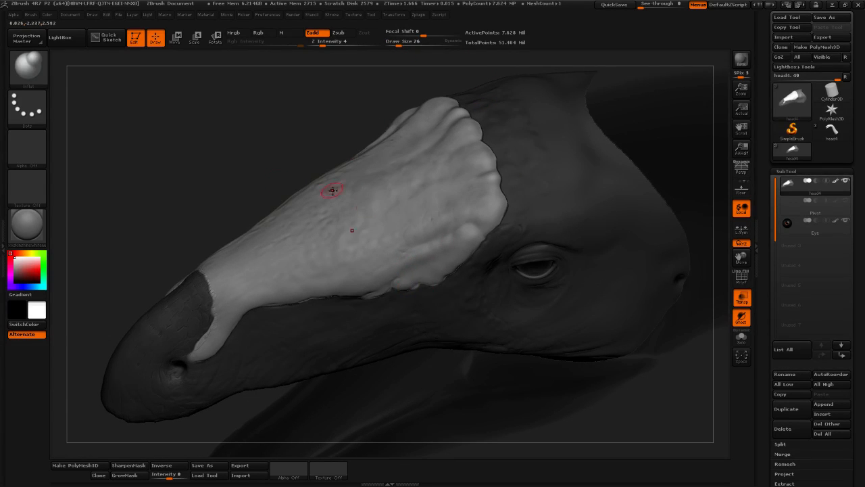
pyautogui.moveTo(234, 137); pyautogui.dragTo(240, 146)
pyautogui.keyDown('alt'); pyautogui.moveTo(372, 94); pyautogui.dragTo(377, 116); pyautogui.keyUp('alt')
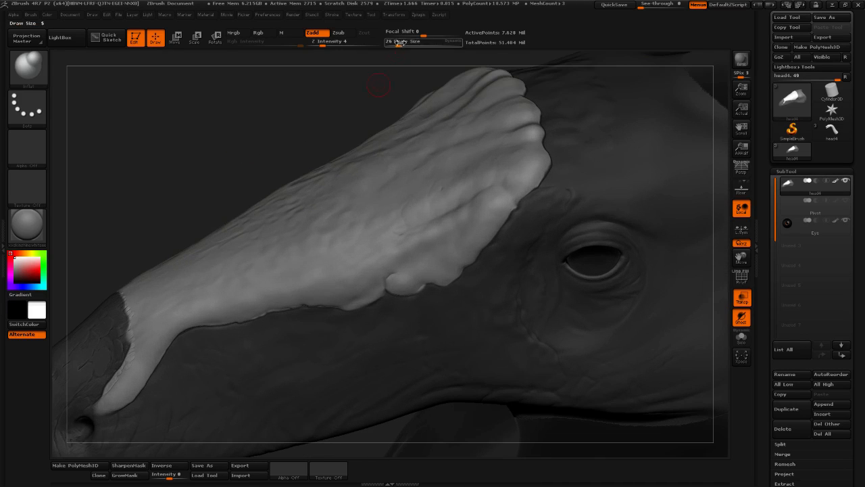
# Inflate the small lobes along the plate's lower edge using draw size 20 and Z intensity 7
pyautogui.click(397, 44)
pyautogui.click(328, 44)
pyautogui.keyDown('alt'); pyautogui.moveTo(321, 91); pyautogui.dragTo(301, 68); pyautogui.keyUp('alt')
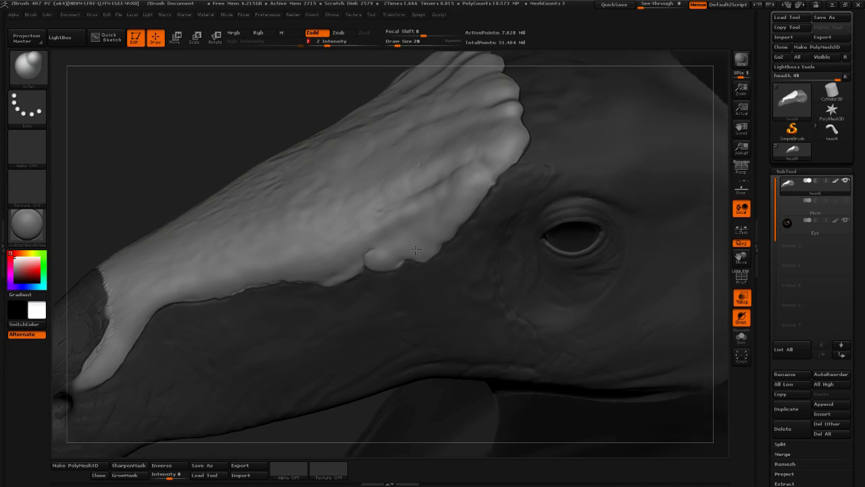
pyautogui.moveTo(333, 281); pyautogui.dragTo(345, 278)
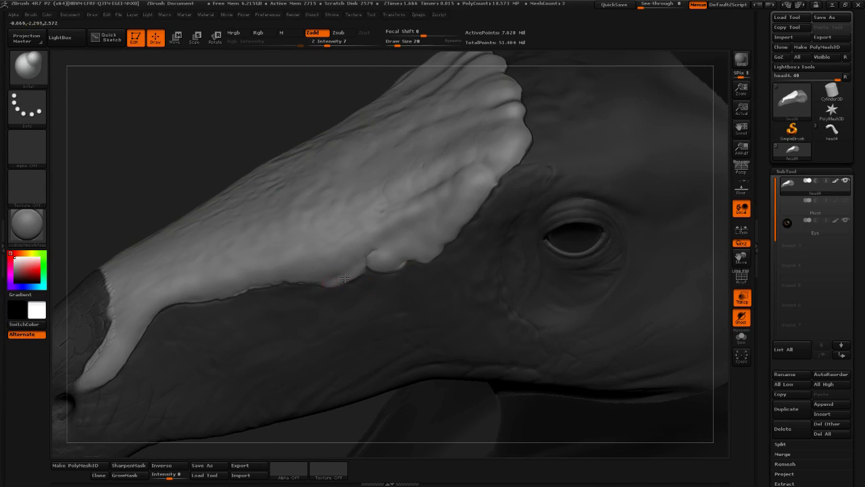
pyautogui.click(397, 44)
pyautogui.moveTo(326, 284)
pyautogui.mouseDown()
pyautogui.moveTo(359, 272)
pyautogui.moveTo(377, 251)
pyautogui.moveTo(376, 269)
pyautogui.mouseUp()
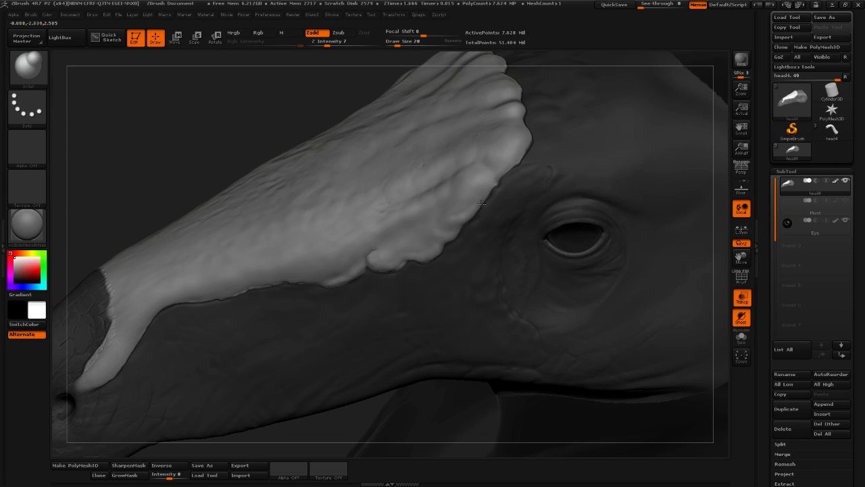
# Sharpen the folded bump at the plate's rear corner near the eye, reducing the draw size to 17
pyautogui.moveTo(334, 94); pyautogui.dragTo(288, 126)
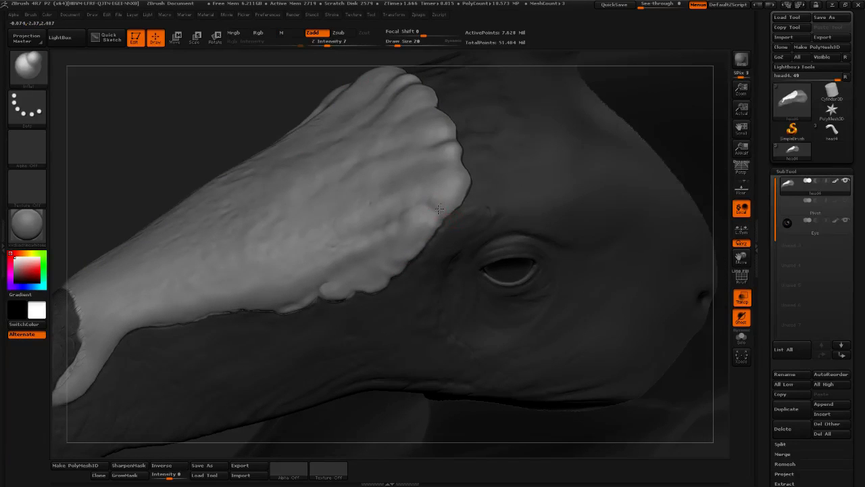
pyautogui.press('shift')
pyautogui.moveTo(401, 44); pyautogui.dragTo(396, 44)
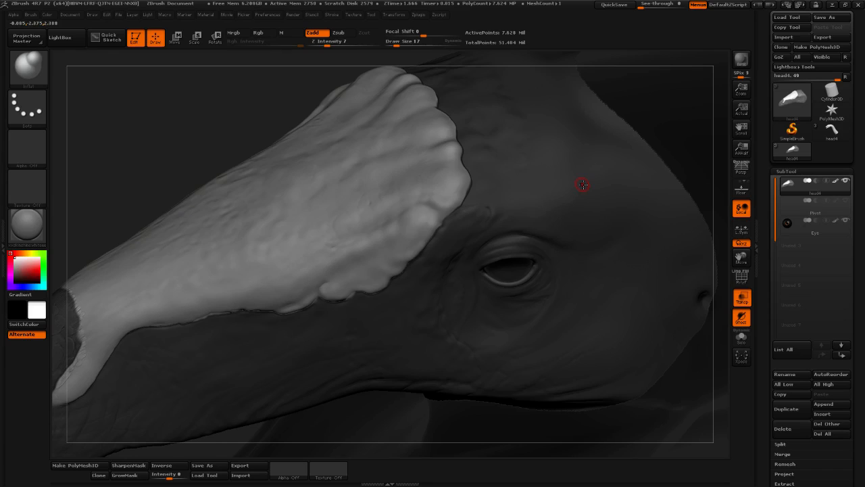
# Set the draw size to 22 and refine the rear-edge bumps of the plate, alternating inflating and smoothing
pyautogui.click(398, 44)
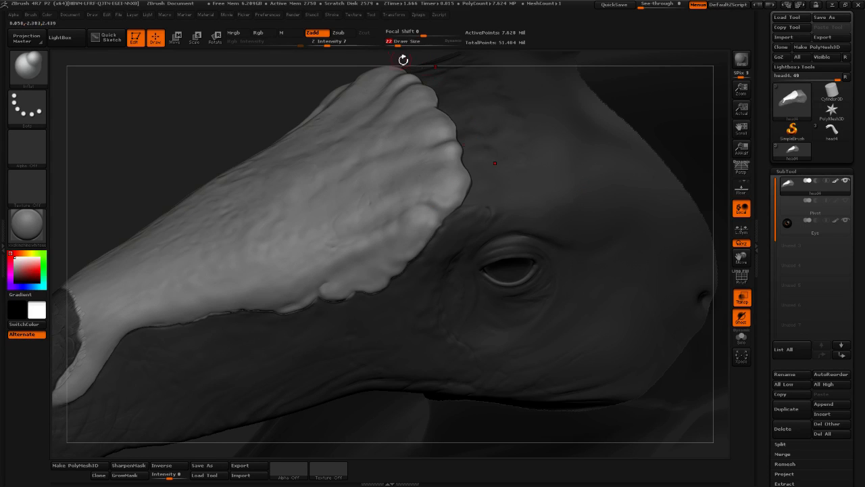
pyautogui.press('shift')
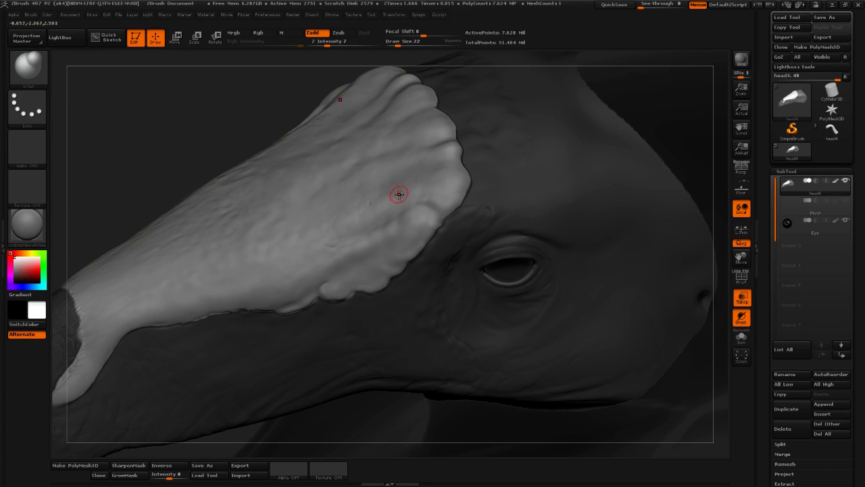
pyautogui.press('shift')
pyautogui.press('shift')
pyautogui.press('shift')
pyautogui.press('shift')
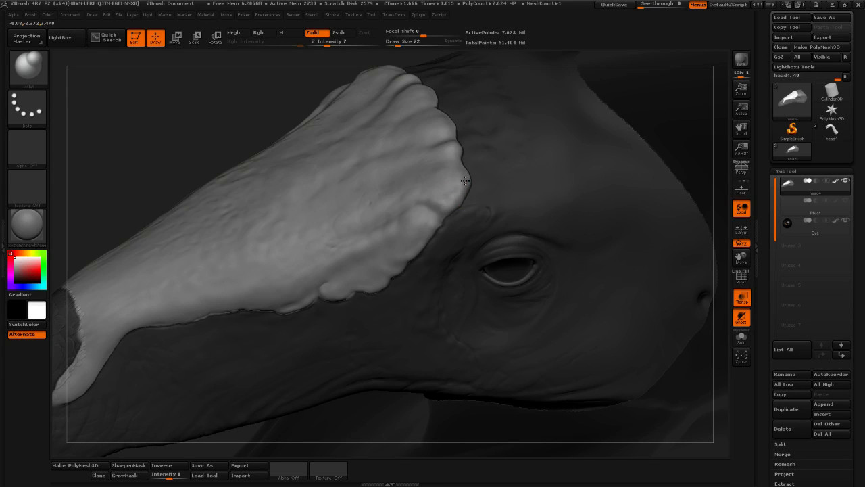
pyautogui.press('shift')
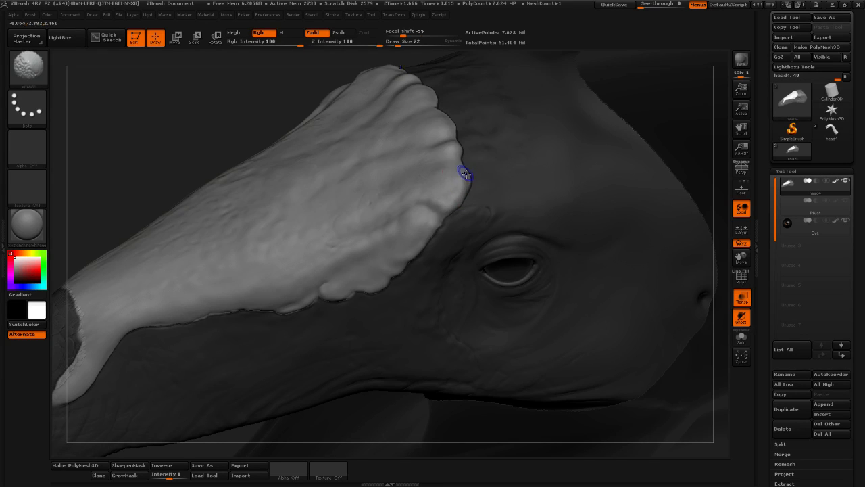
# Inflate and smooth the ridges and grooves between the scalloped bumps on the plate's upper rear edge
pyautogui.moveTo(195, 123); pyautogui.dragTo(437, 178)
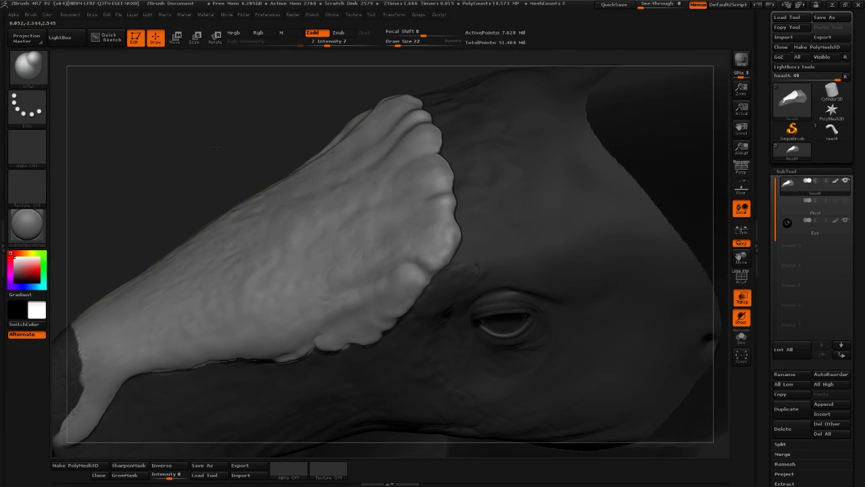
pyautogui.moveTo(229, 152); pyautogui.dragTo(217, 174)
pyautogui.moveTo(418, 156)
pyautogui.mouseDown()
pyautogui.moveTo(398, 157)
pyautogui.moveTo(420, 159)
pyautogui.mouseUp()
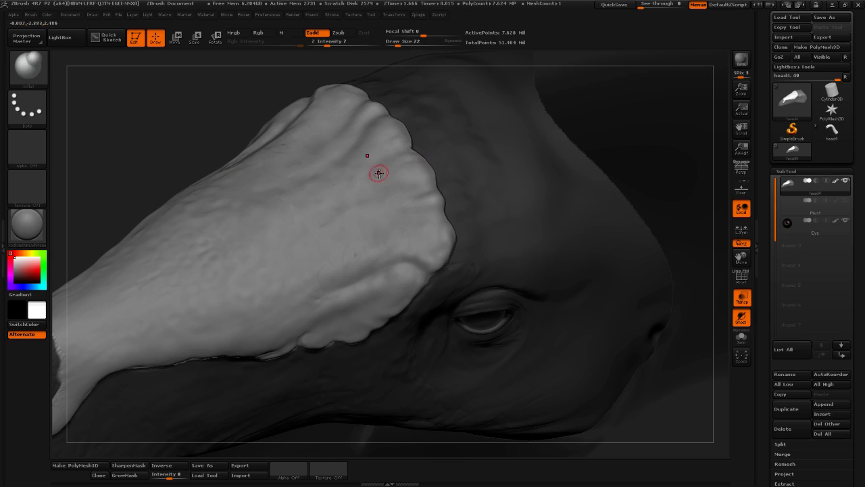
pyautogui.moveTo(199, 160); pyautogui.dragTo(191, 174)
pyautogui.keyDown('shift'); pyautogui.moveTo(407, 161); pyautogui.dragTo(412, 150); pyautogui.keyUp('shift')
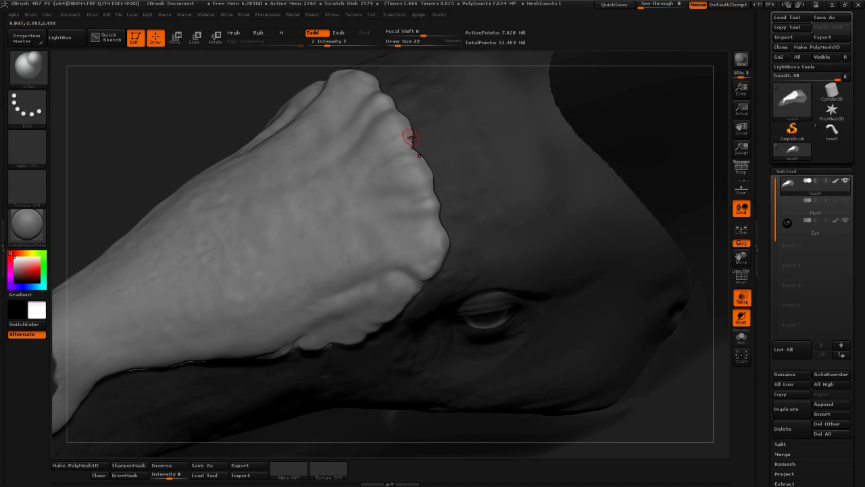
pyautogui.moveTo(365, 167); pyautogui.dragTo(402, 144)
pyautogui.moveTo(632, 108); pyautogui.dragTo(620, 127)
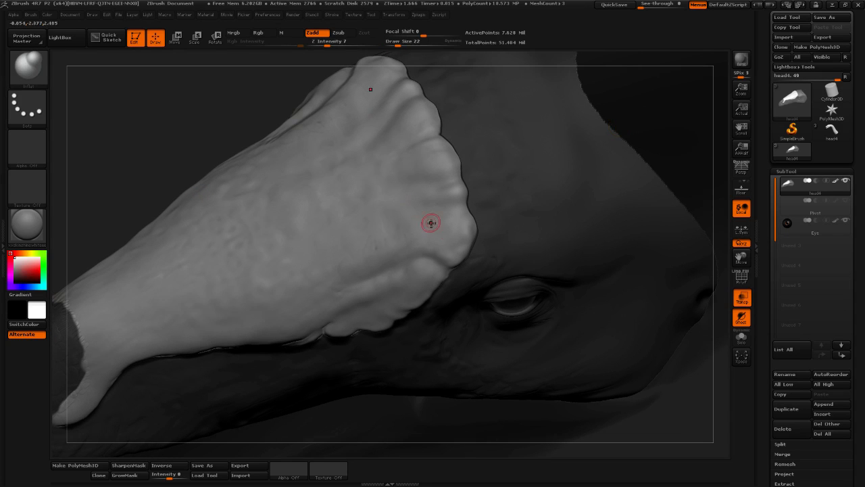
# Inflate the folded bump at the plate's rear corner in front of the eye
pyautogui.moveTo(192, 172); pyautogui.dragTo(166, 159)
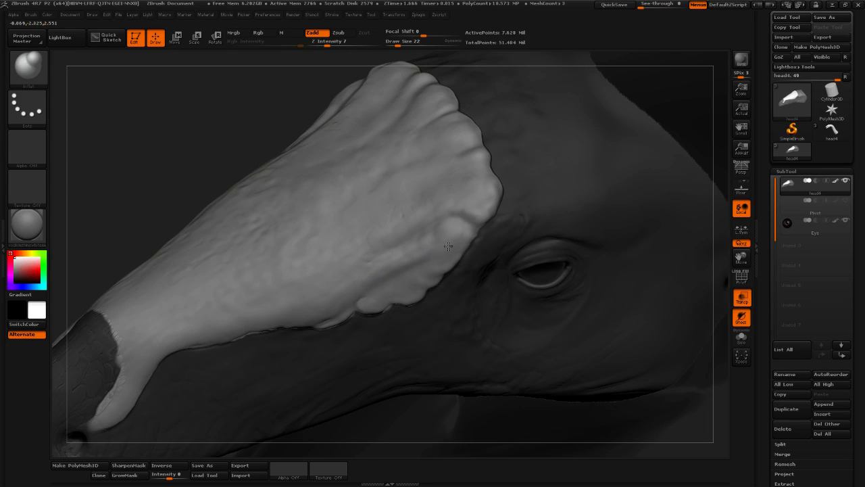
pyautogui.moveTo(468, 238); pyautogui.dragTo(465, 225)
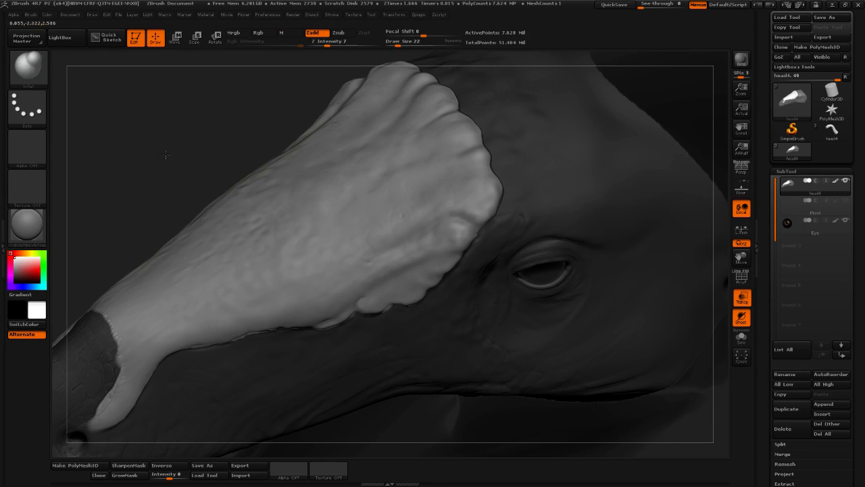
pyautogui.moveTo(165, 154); pyautogui.dragTo(157, 151)
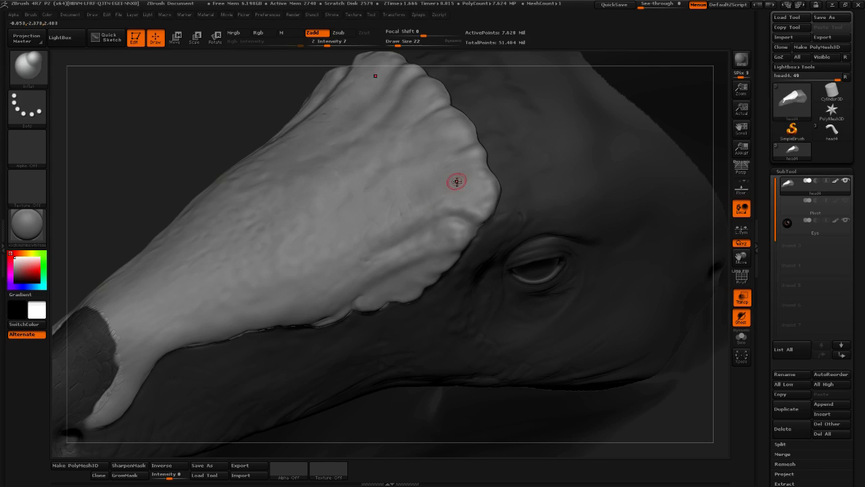
# Smooth the plate's front margin where it borders the beak tip above the nostril
pyautogui.moveTo(153, 156)
pyautogui.mouseDown()
pyautogui.moveTo(210, 113)
pyautogui.moveTo(164, 155)
pyautogui.moveTo(146, 153)
pyautogui.moveTo(151, 170)
pyautogui.moveTo(203, 224)
pyautogui.moveTo(245, 303)
pyautogui.mouseUp()
pyautogui.press('shift')
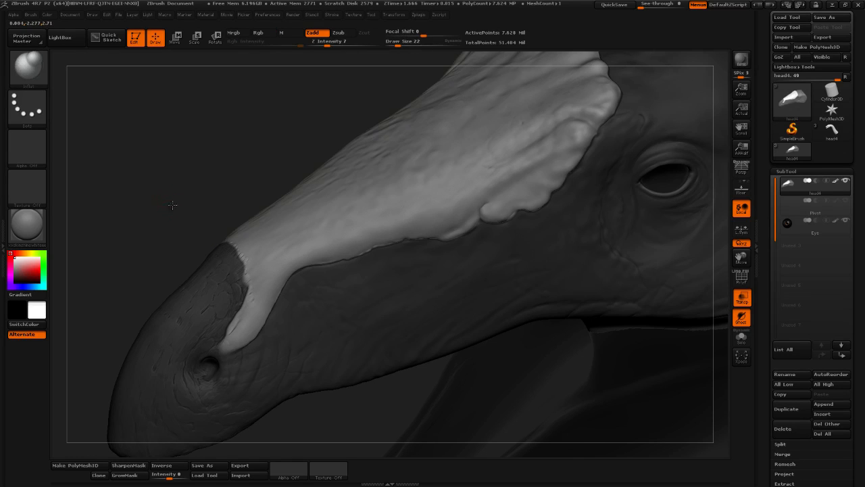
pyautogui.moveTo(172, 205)
pyautogui.mouseDown()
pyautogui.moveTo(162, 146)
pyautogui.moveTo(320, 301)
pyautogui.mouseUp()
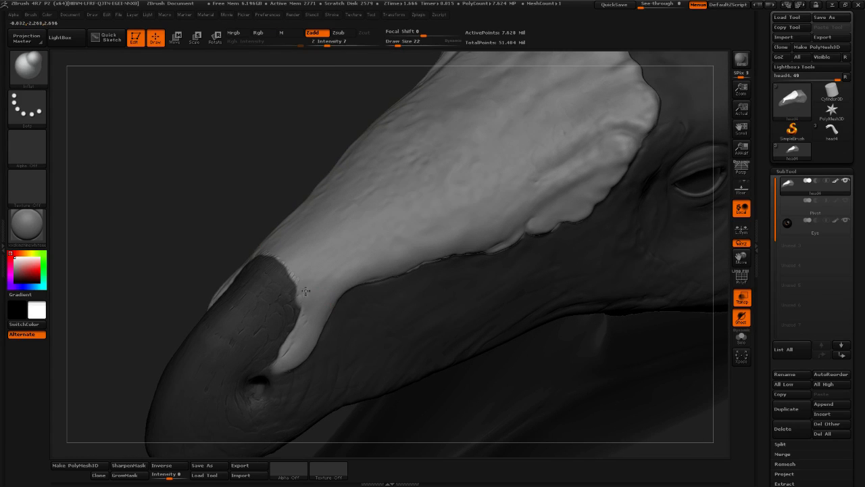
pyautogui.press('shift')
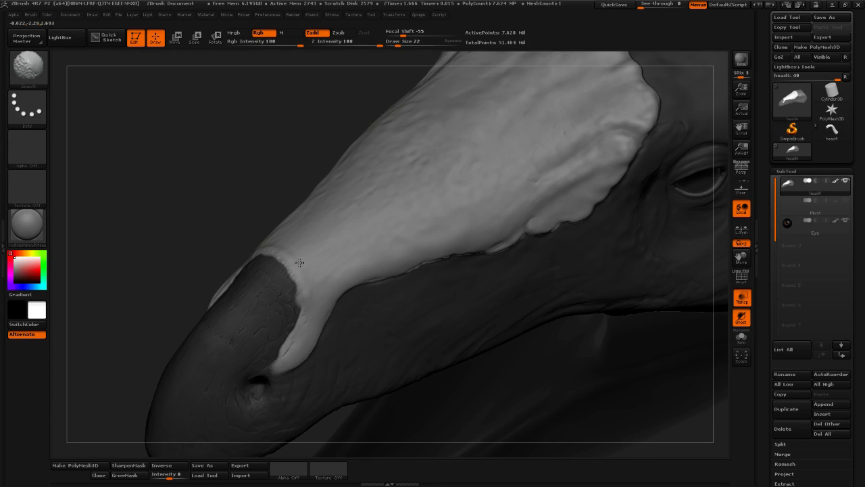
pyautogui.moveTo(165, 184); pyautogui.dragTo(246, 234)
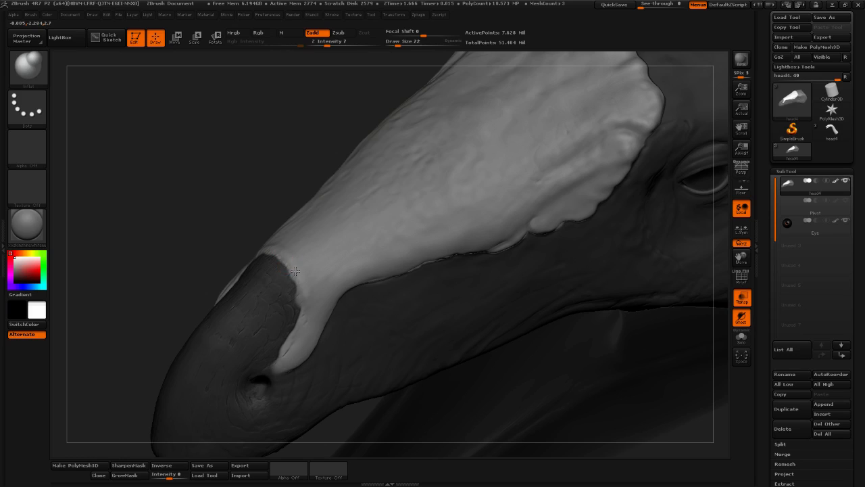
# Set the draw size to 28 and inflate small bumps on the plate's narrow front end, smoothing between them
pyautogui.click(399, 45)
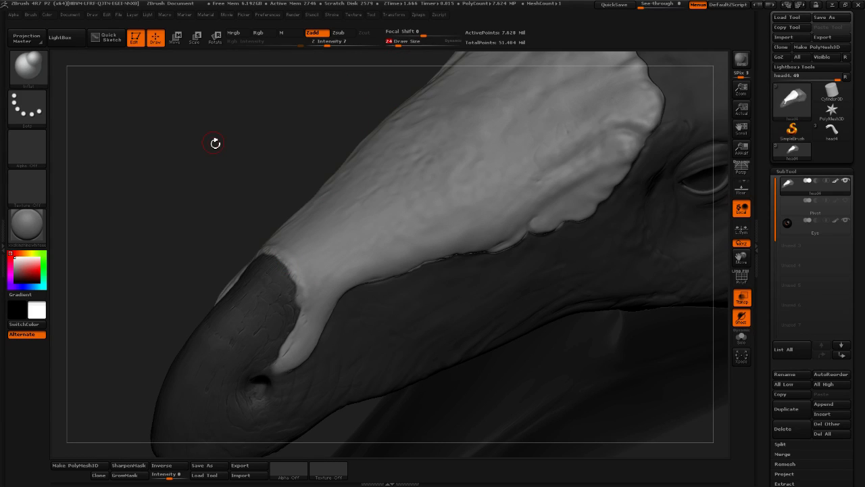
pyautogui.click(403, 44)
pyautogui.click(397, 45)
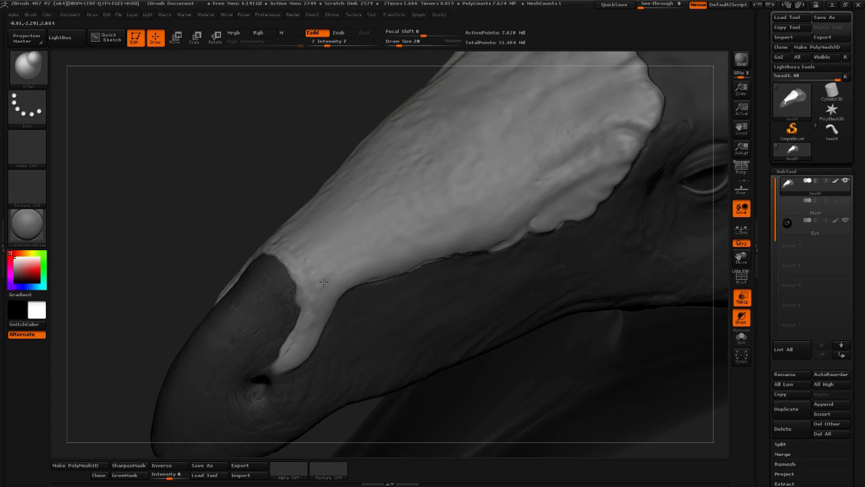
pyautogui.press('shift')
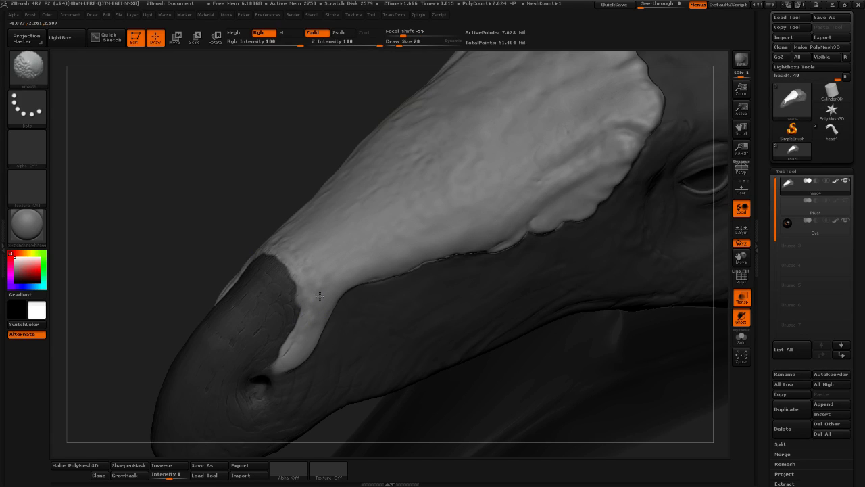
pyautogui.moveTo(345, 244)
pyautogui.keyDown('shift'); pyautogui.mouseDown()
pyautogui.moveTo(333, 239)
pyautogui.moveTo(321, 273)
pyautogui.mouseUp(); pyautogui.keyUp('shift')
pyautogui.press('shift')
pyautogui.moveTo(319, 238)
pyautogui.mouseDown()
pyautogui.moveTo(295, 249)
pyautogui.moveTo(339, 233)
pyautogui.moveTo(323, 242)
pyautogui.mouseUp()
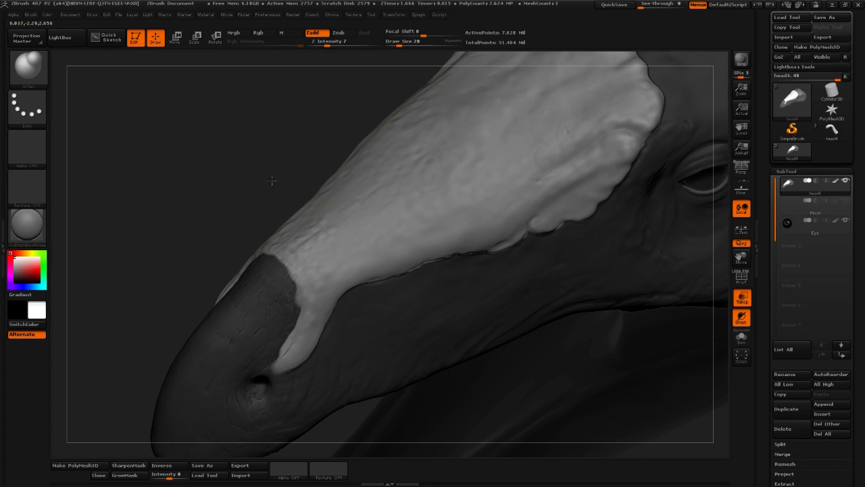
# Inflate a denser patch of small bumps across the top of the snout just behind the beak tip
pyautogui.moveTo(274, 181); pyautogui.dragTo(303, 198)
pyautogui.moveTo(325, 239); pyautogui.dragTo(299, 254)
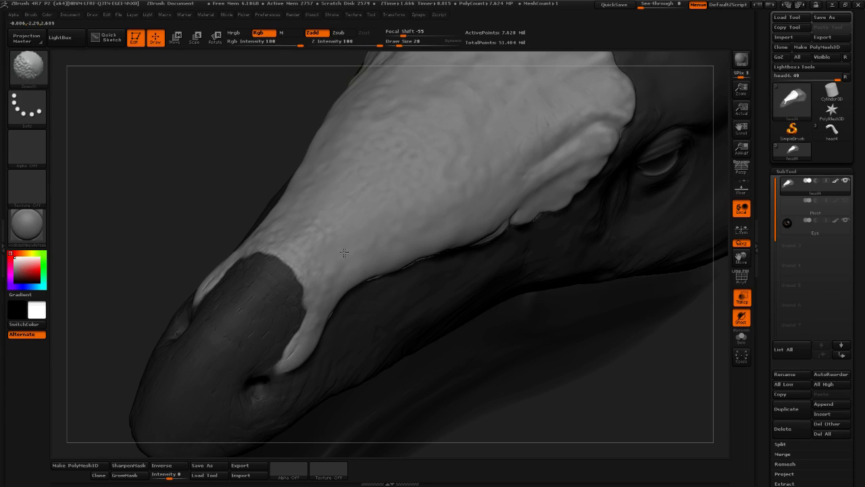
pyautogui.moveTo(339, 227); pyautogui.dragTo(327, 247)
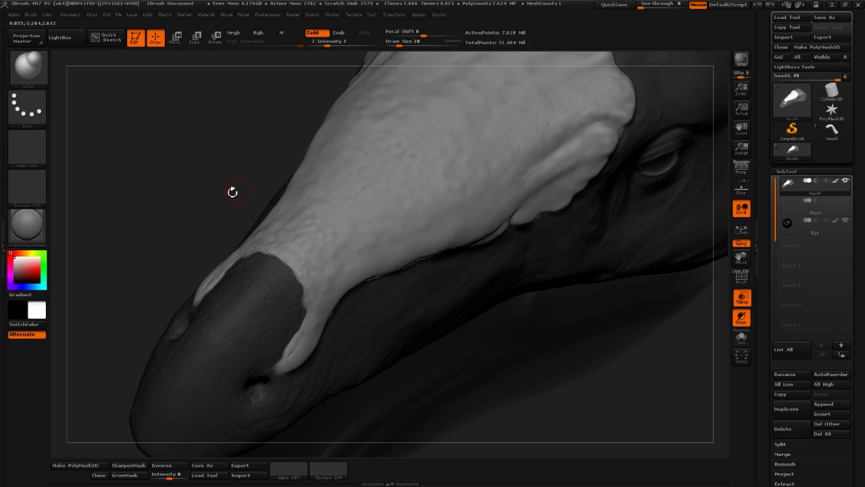
pyautogui.moveTo(232, 191); pyautogui.dragTo(157, 193)
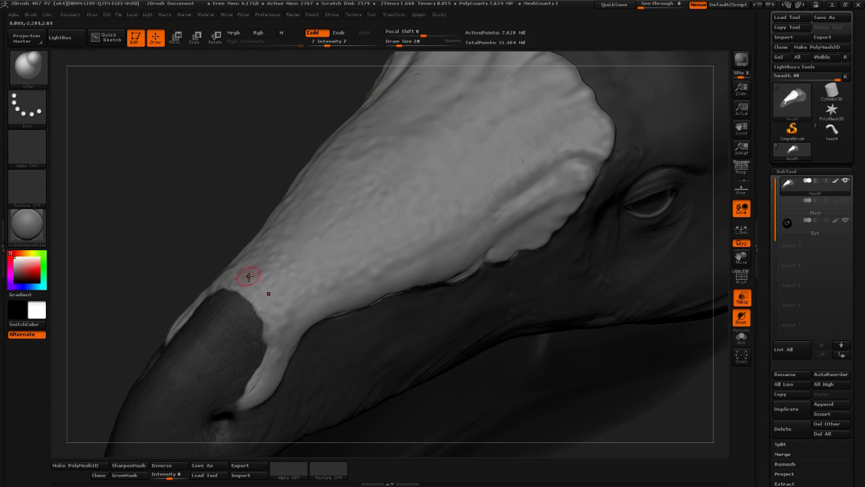
pyautogui.moveTo(133, 226); pyautogui.dragTo(264, 286)
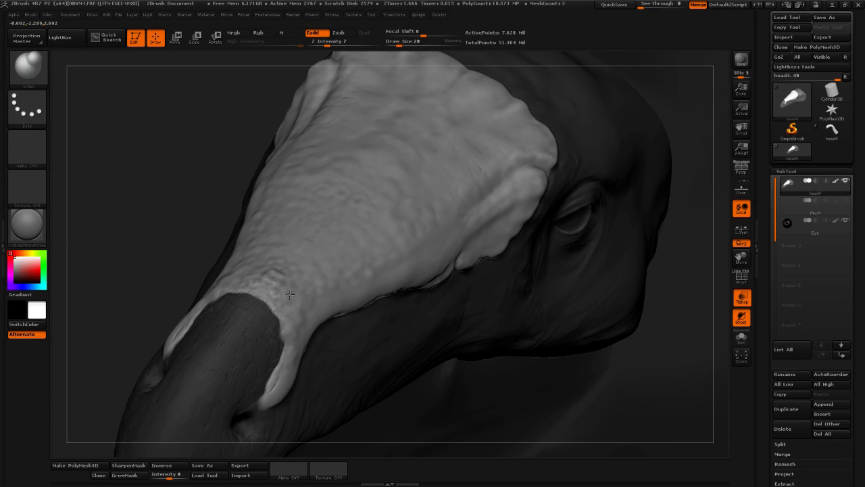
pyautogui.moveTo(154, 234); pyautogui.dragTo(107, 227)
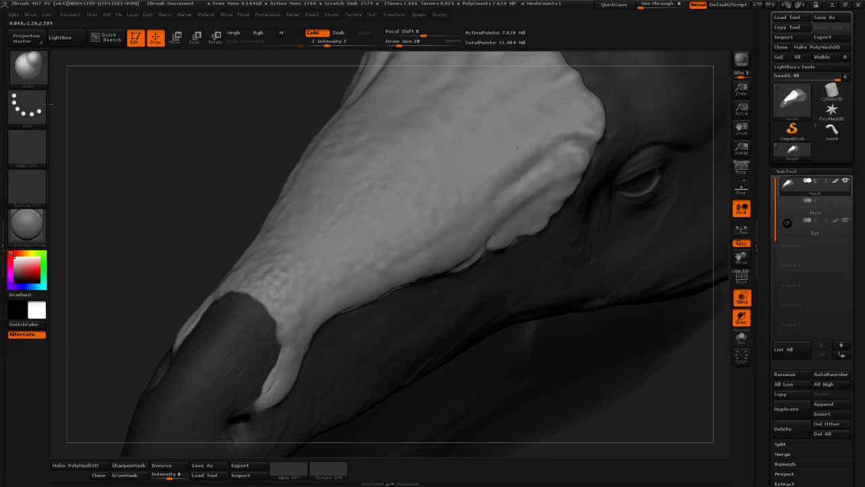
# Flatten the small bumps behind the beak tip with the TrimDynamic brush and smooth the area
pyautogui.click(29, 69)
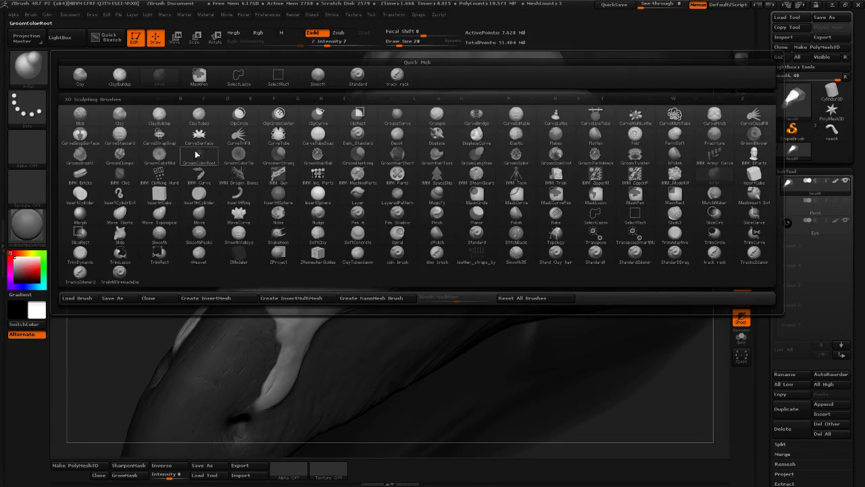
pyautogui.click(84, 255)
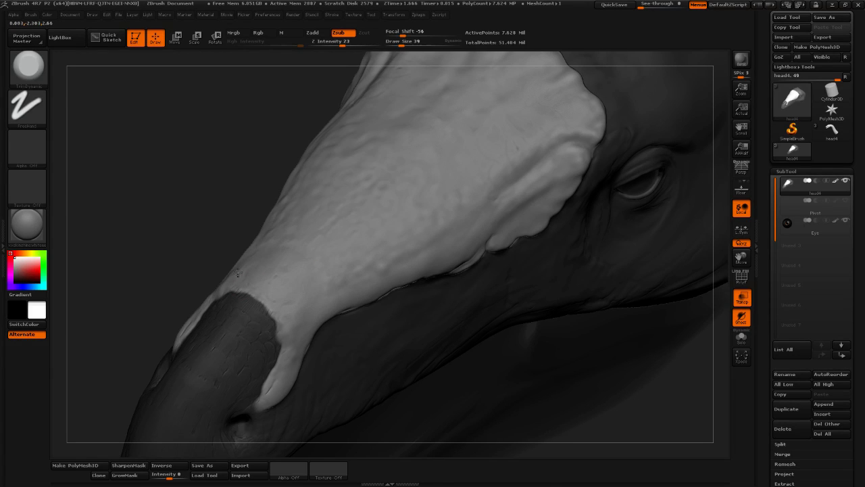
pyautogui.press('shift')
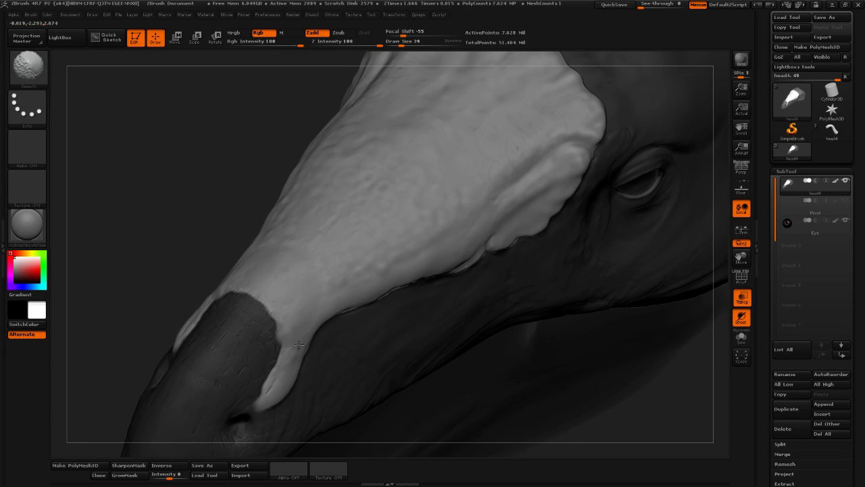
# Switch back to the Inflat brush and raise softer bumps along the plate's front margin
pyautogui.press('b')
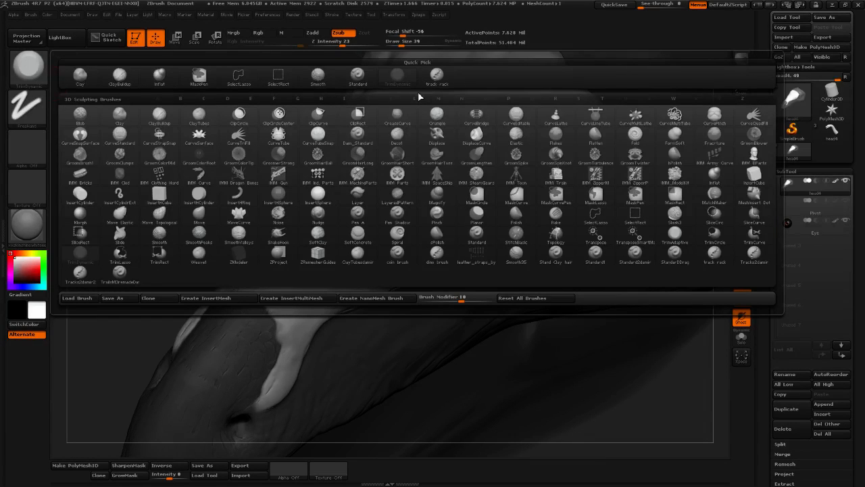
pyautogui.click(162, 77)
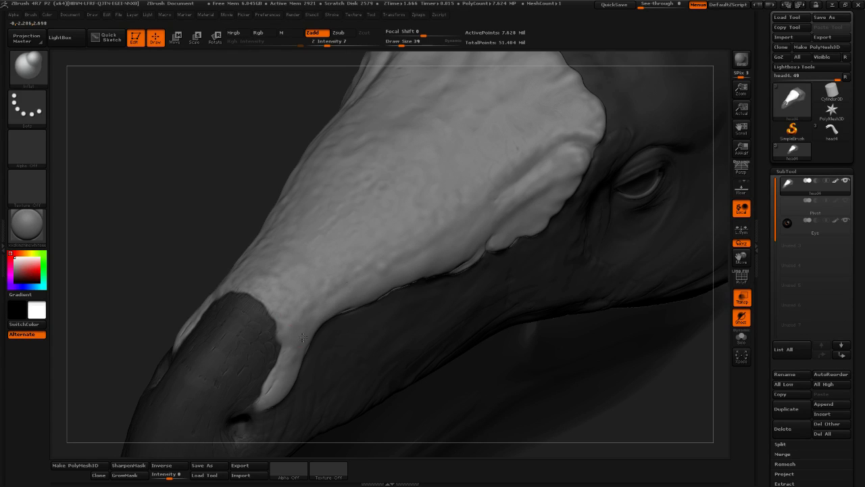
pyautogui.keyDown('alt'); pyautogui.moveTo(173, 216); pyautogui.dragTo(90, 261); pyautogui.keyUp('alt')
pyautogui.keyDown('alt'); pyautogui.moveTo(156, 245); pyautogui.dragTo(150, 247); pyautogui.keyUp('alt')
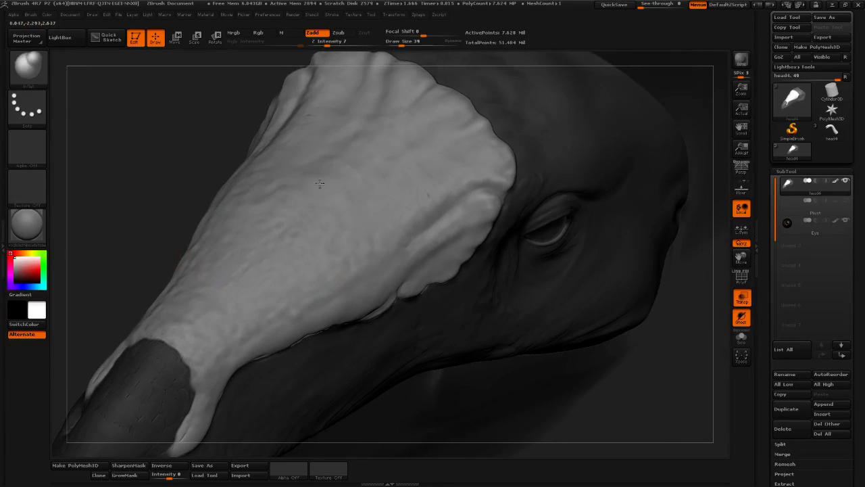
# Inflate and smooth subtle relief across the middle of the plate, starting with draw size 37
pyautogui.moveTo(320, 184); pyautogui.dragTo(327, 179)
pyautogui.click(402, 46)
pyautogui.moveTo(193, 194); pyautogui.dragTo(203, 190)
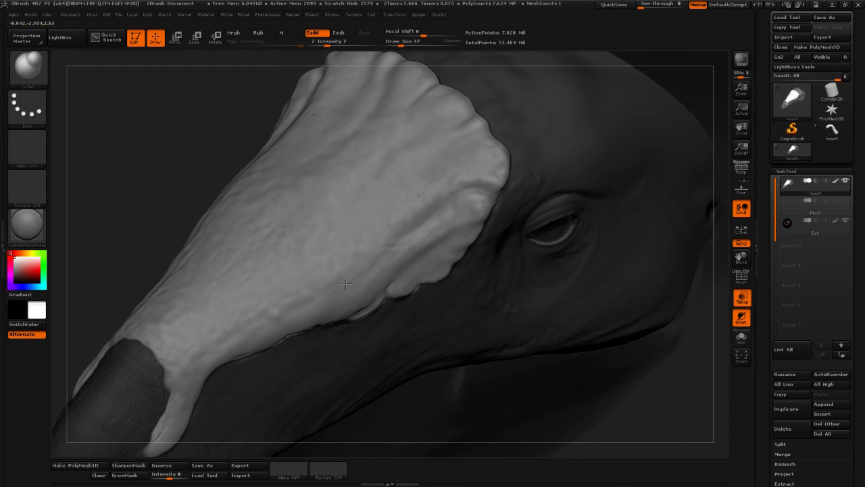
pyautogui.moveTo(403, 46); pyautogui.dragTo(396, 46)
pyautogui.press('shift')
# Switch to the TrimDynamic brush with Z intensity 10 and draw size 32 for work on the plate's rear edge
pyautogui.keyDown('alt'); pyautogui.moveTo(131, 202); pyautogui.dragTo(71, 109); pyautogui.keyUp('alt')
pyautogui.moveTo(294, 203); pyautogui.dragTo(443, 197)
pyautogui.moveTo(469, 224)
pyautogui.mouseDown()
pyautogui.moveTo(386, 196)
pyautogui.moveTo(447, 131)
pyautogui.moveTo(421, 145)
pyautogui.mouseUp()
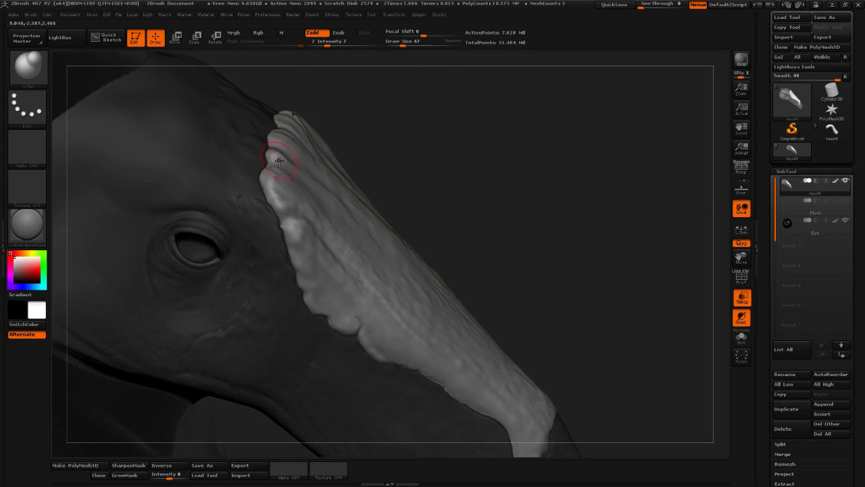
pyautogui.click(27, 68)
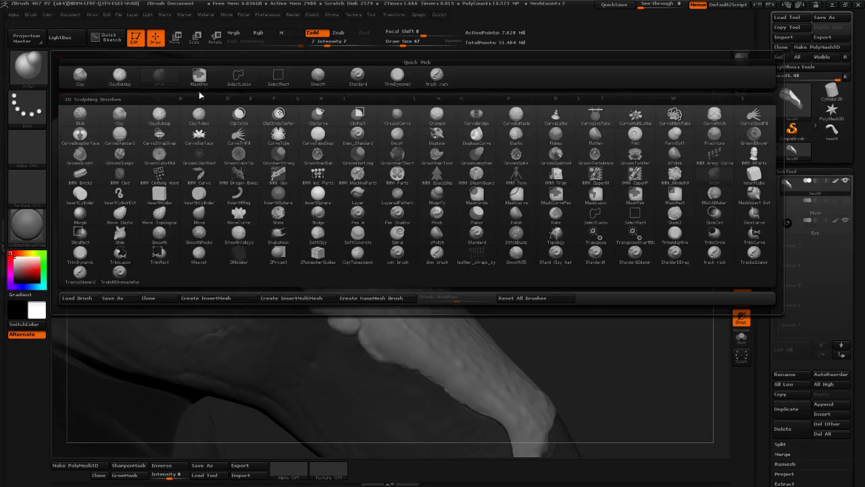
pyautogui.click(398, 80)
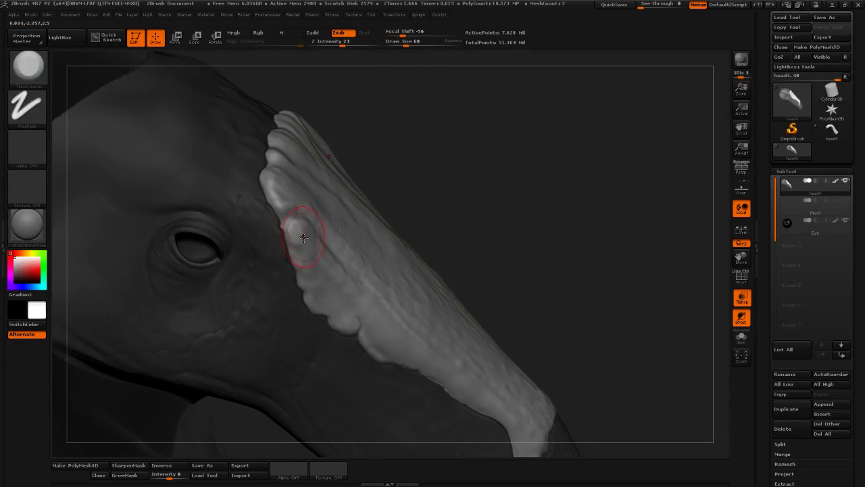
pyautogui.click(340, 45)
pyautogui.click(404, 45)
pyautogui.click(398, 43)
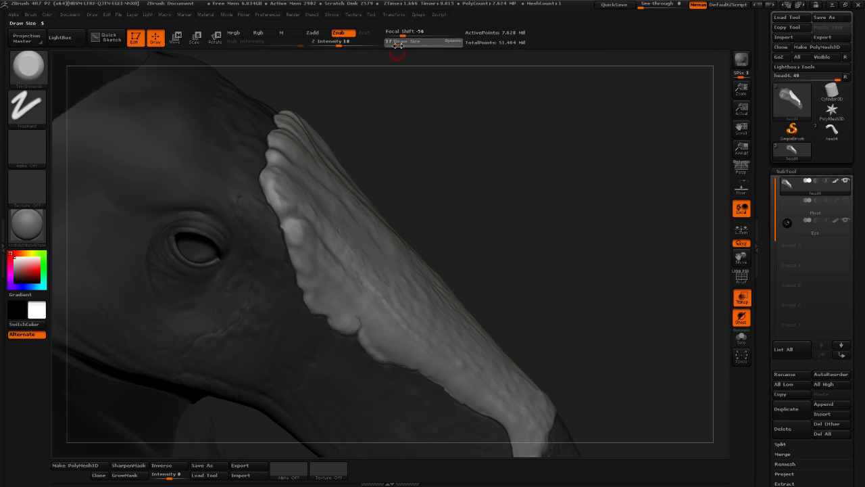
pyautogui.click(400, 43)
pyautogui.moveTo(408, 85); pyautogui.dragTo(412, 90)
# Flatten and smooth the scalloped bumps along the plate's rear edge above and in front of the eye
pyautogui.moveTo(294, 204); pyautogui.dragTo(289, 204)
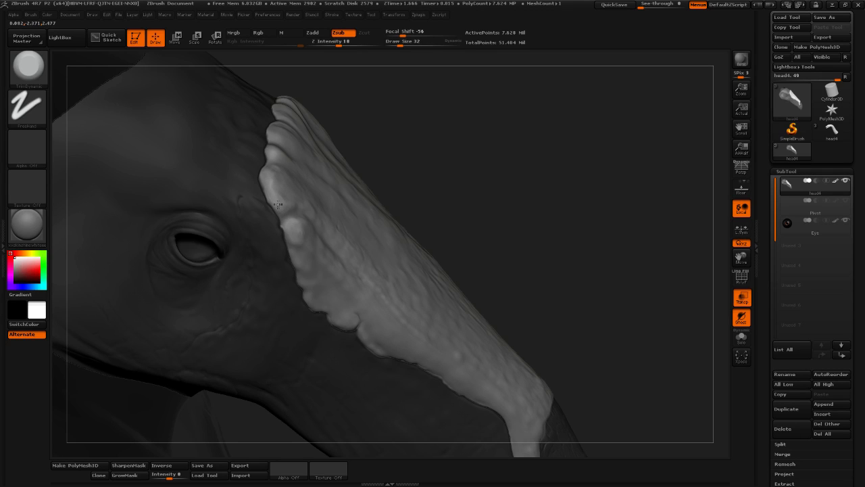
pyautogui.moveTo(279, 178); pyautogui.dragTo(266, 176)
pyautogui.press('shift')
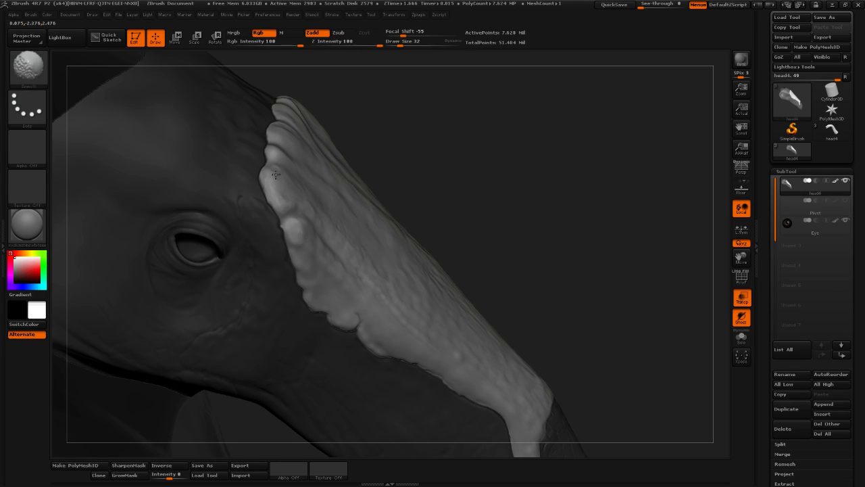
pyautogui.moveTo(295, 219); pyautogui.dragTo(303, 219)
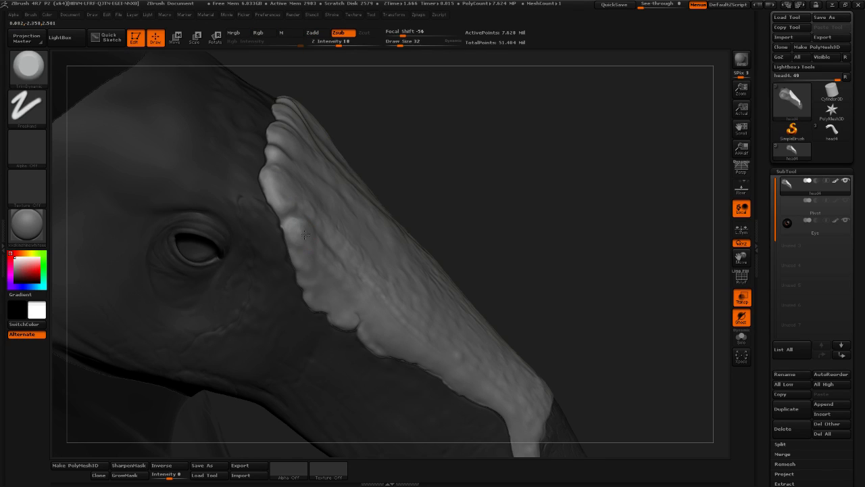
pyautogui.press('shift')
# Trim and soften the scallops on the upper part of the rear edge, closer to the top of the head
pyautogui.moveTo(497, 153); pyautogui.dragTo(279, 243)
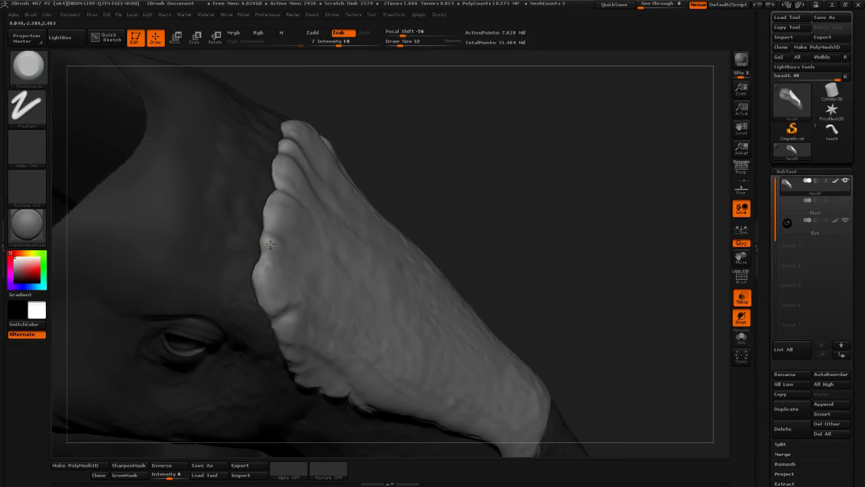
pyautogui.press('shift')
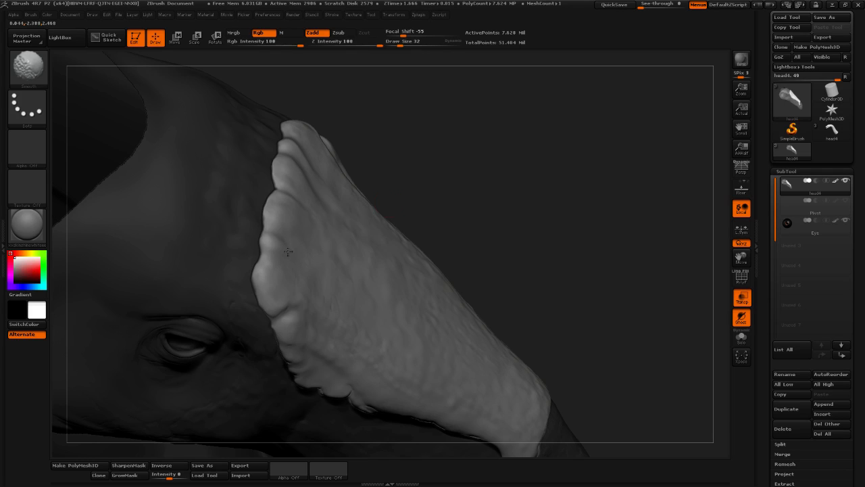
pyautogui.moveTo(464, 129)
pyautogui.mouseDown()
pyautogui.moveTo(550, 129)
pyautogui.moveTo(561, 142)
pyautogui.moveTo(560, 101)
pyautogui.moveTo(572, 109)
pyautogui.moveTo(534, 111)
pyautogui.moveTo(567, 86)
pyautogui.mouseUp()
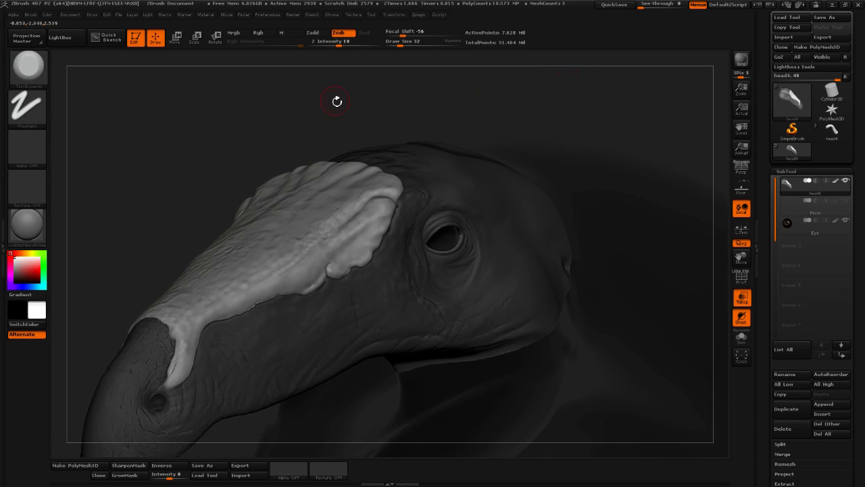
# Choose the track rack brush with the spots5 alpha and a draw size of 150
pyautogui.click(39, 68)
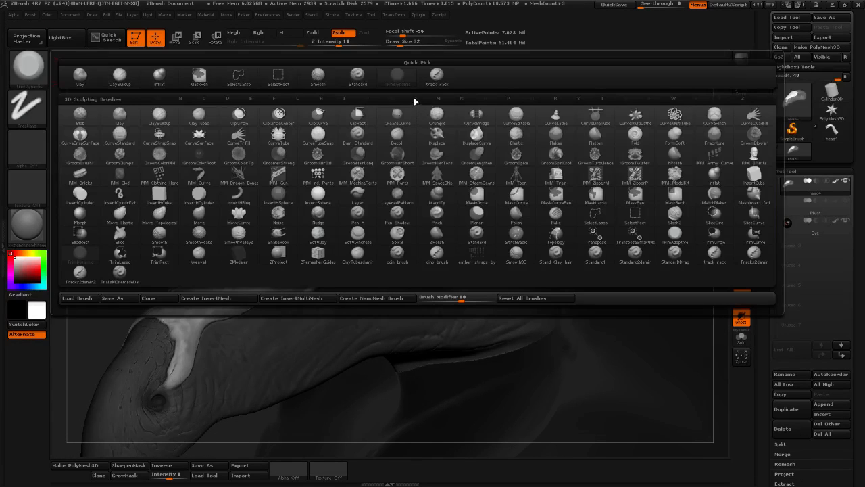
pyautogui.click(433, 81)
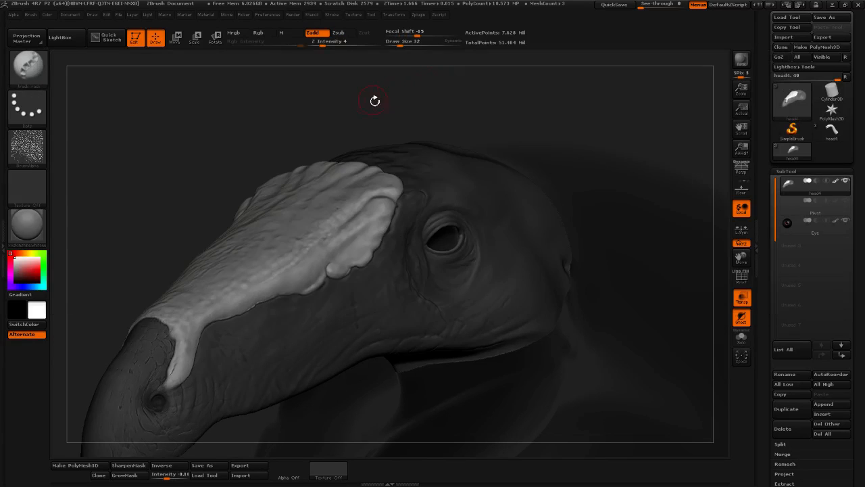
pyautogui.moveTo(432, 97); pyautogui.dragTo(154, 130)
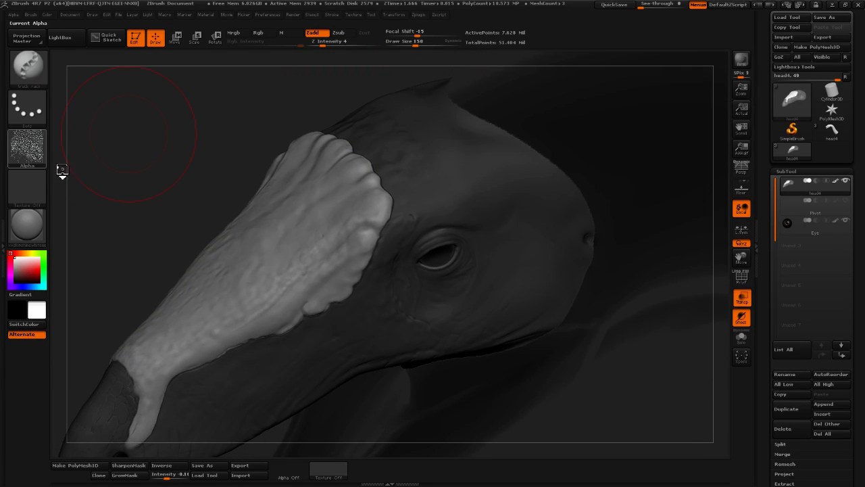
pyautogui.click(30, 152)
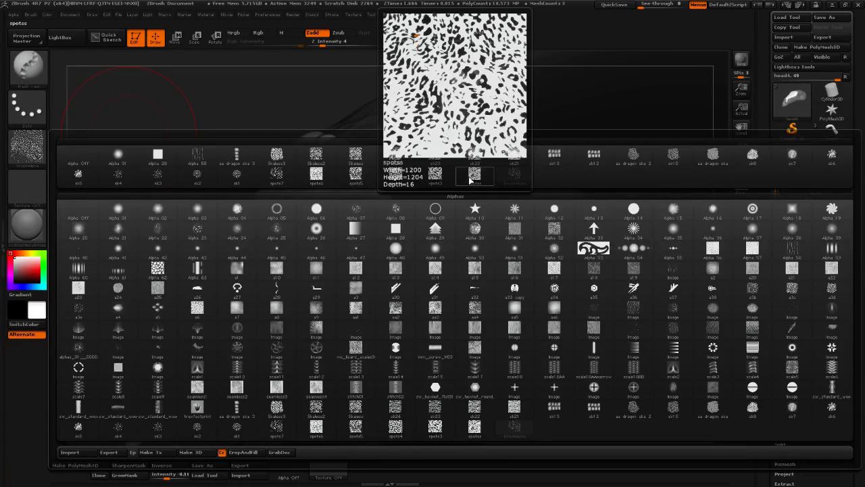
pyautogui.click(358, 177)
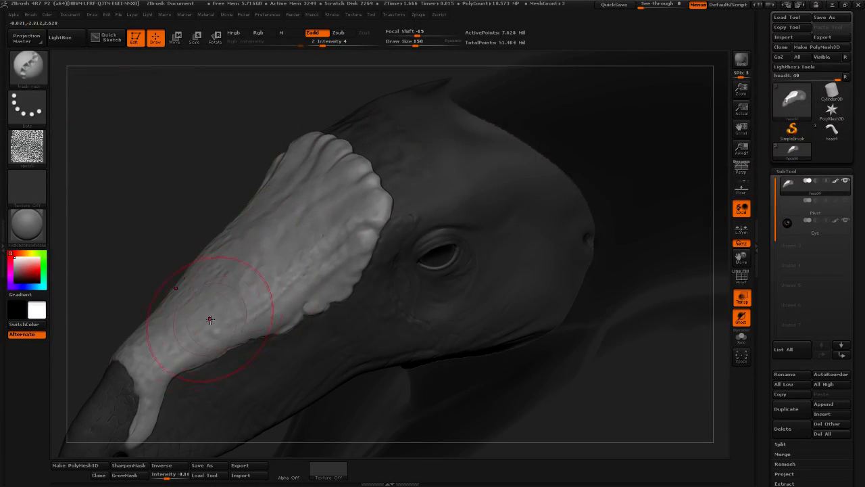
# Try stamping the spots pattern across the plate up to the rear crest, and undo the stroke
pyautogui.moveTo(242, 294)
pyautogui.mouseDown()
pyautogui.moveTo(332, 233)
pyautogui.moveTo(376, 188)
pyautogui.mouseUp()
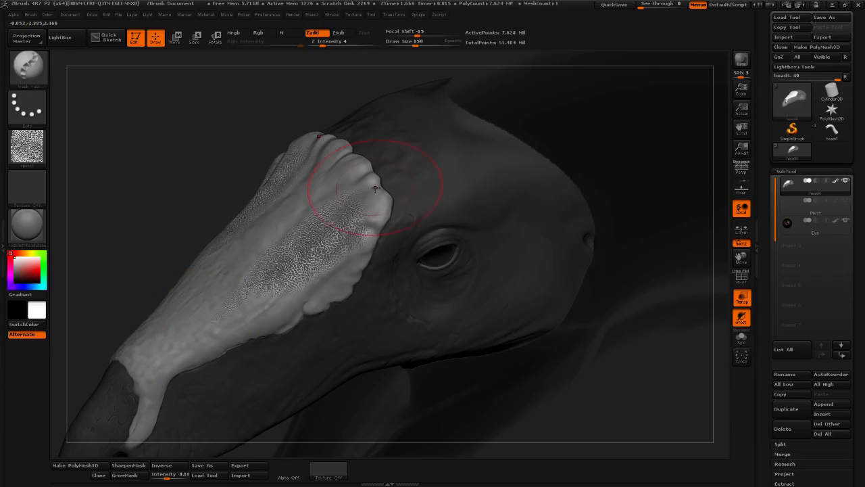
pyautogui.press('ctrl')
pyautogui.hotkey('ctrl', 'z')
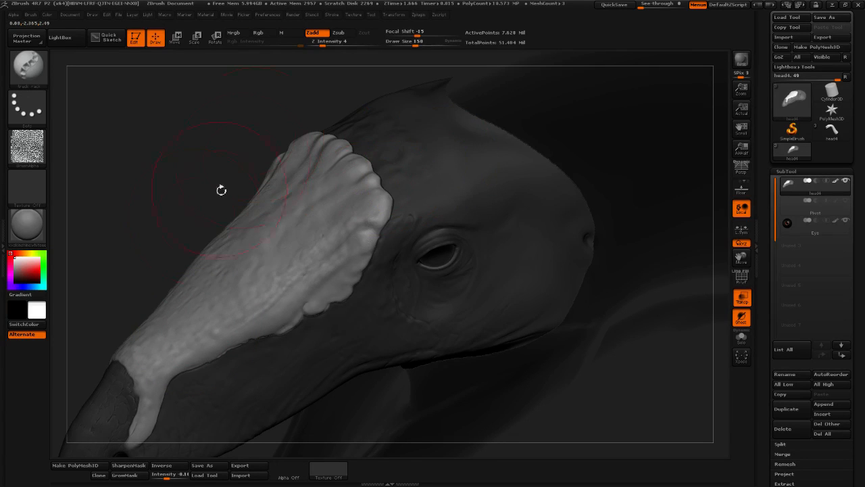
# Try stamping the pattern at draw size 186 along the plate's side from the nostril strip to the rear edge, and lightly smooth it
pyautogui.moveTo(173, 227)
pyautogui.keyDown('alt'); pyautogui.mouseDown()
pyautogui.moveTo(230, 184)
pyautogui.moveTo(190, 202)
pyautogui.moveTo(207, 215)
pyautogui.mouseUp(); pyautogui.keyUp('alt')
pyautogui.moveTo(416, 42); pyautogui.dragTo(420, 43)
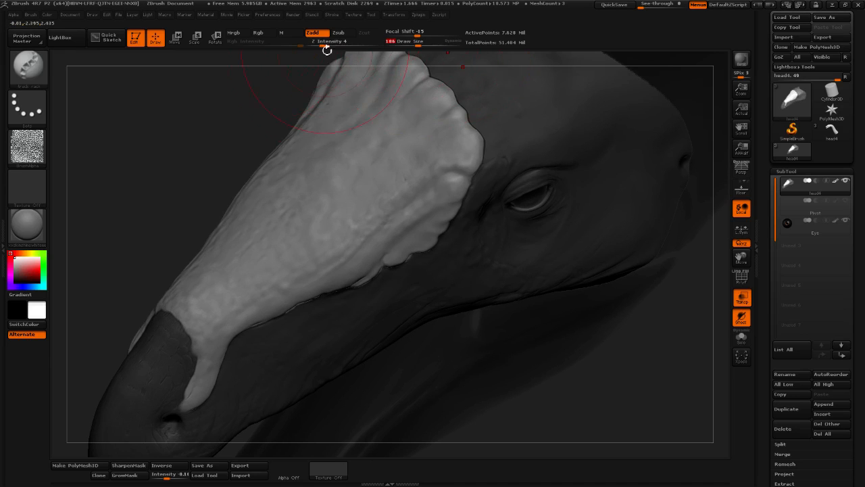
pyautogui.moveTo(176, 154); pyautogui.dragTo(206, 183)
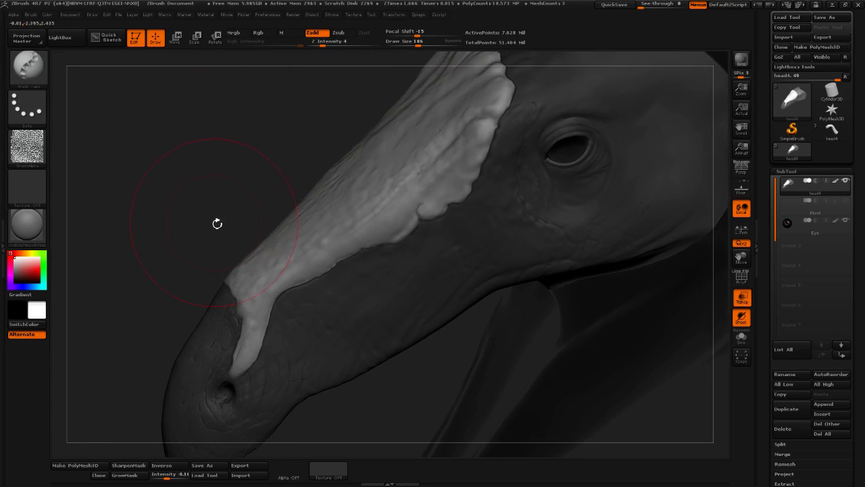
pyautogui.moveTo(218, 226)
pyautogui.mouseDown()
pyautogui.moveTo(254, 301)
pyautogui.moveTo(236, 372)
pyautogui.mouseUp()
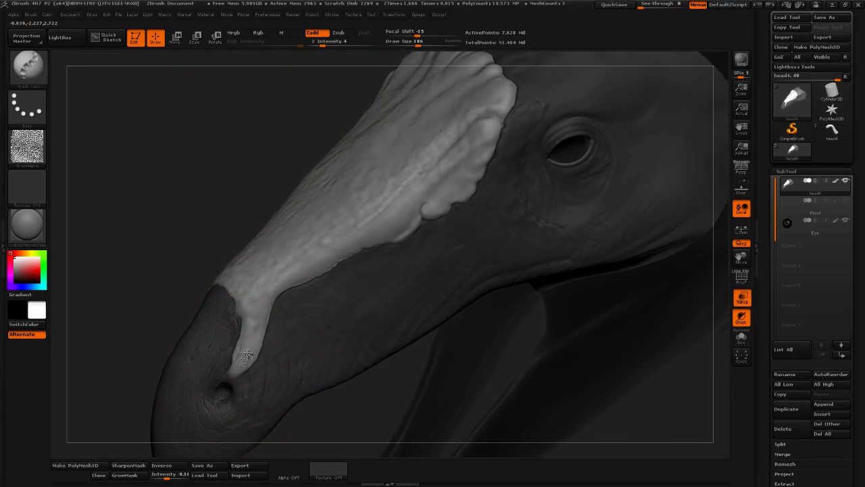
pyautogui.moveTo(257, 324)
pyautogui.mouseDown()
pyautogui.moveTo(291, 265)
pyautogui.moveTo(351, 240)
pyautogui.moveTo(460, 160)
pyautogui.moveTo(388, 164)
pyautogui.mouseUp()
pyautogui.press('shift')
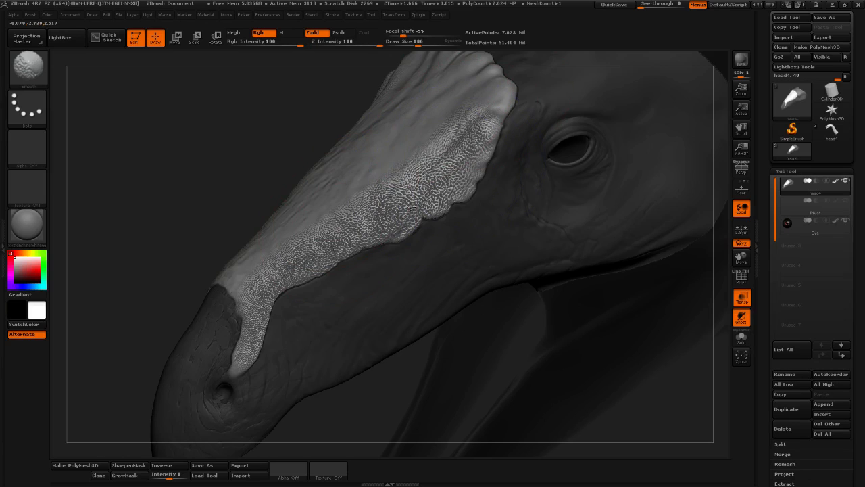
pyautogui.moveTo(318, 255)
pyautogui.keyDown('shift'); pyautogui.mouseDown()
pyautogui.moveTo(281, 288)
pyautogui.moveTo(253, 334)
pyautogui.mouseUp(); pyautogui.keyUp('shift')
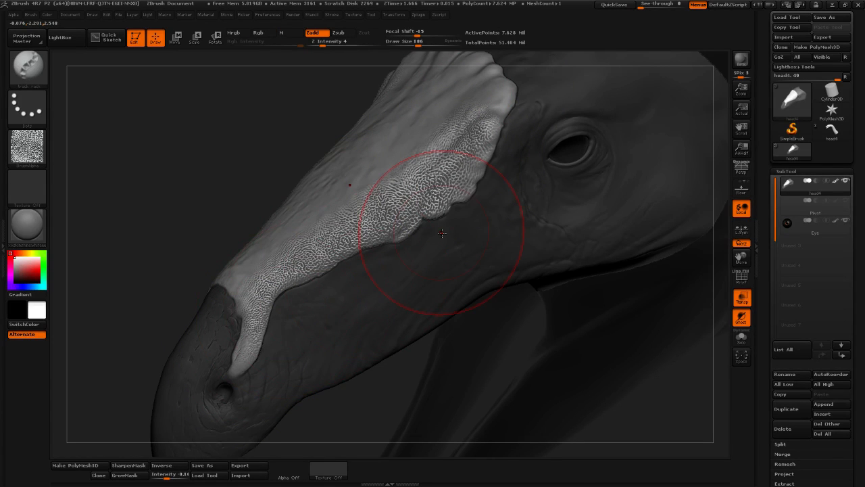
# Inspect the stamped pattern from several angles and undo it across the plate
pyautogui.moveTo(193, 194)
pyautogui.mouseDown()
pyautogui.moveTo(173, 139)
pyautogui.moveTo(184, 145)
pyautogui.mouseUp()
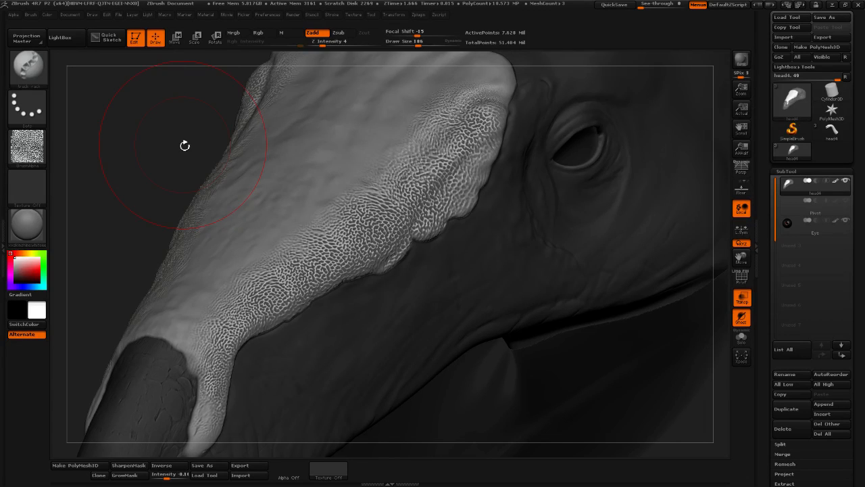
pyautogui.moveTo(144, 178)
pyautogui.mouseDown()
pyautogui.moveTo(134, 189)
pyautogui.moveTo(198, 173)
pyautogui.moveTo(213, 181)
pyautogui.moveTo(234, 164)
pyautogui.moveTo(219, 188)
pyautogui.moveTo(224, 180)
pyautogui.mouseUp()
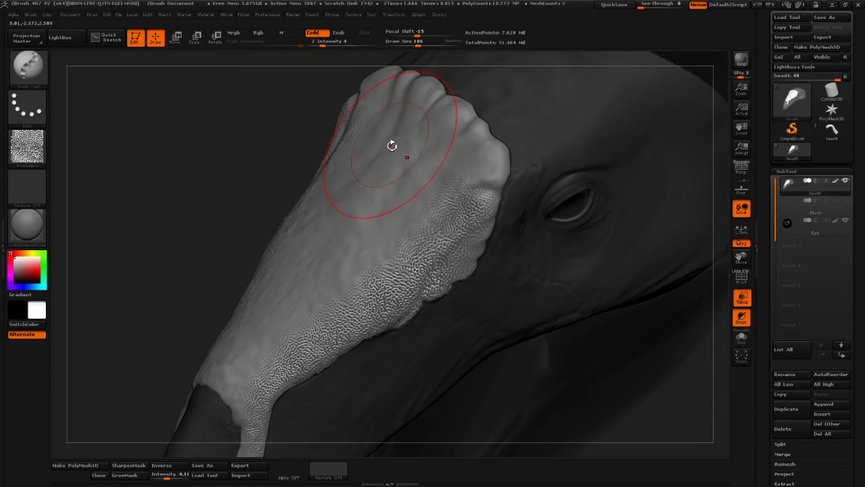
pyautogui.press('ctrl')
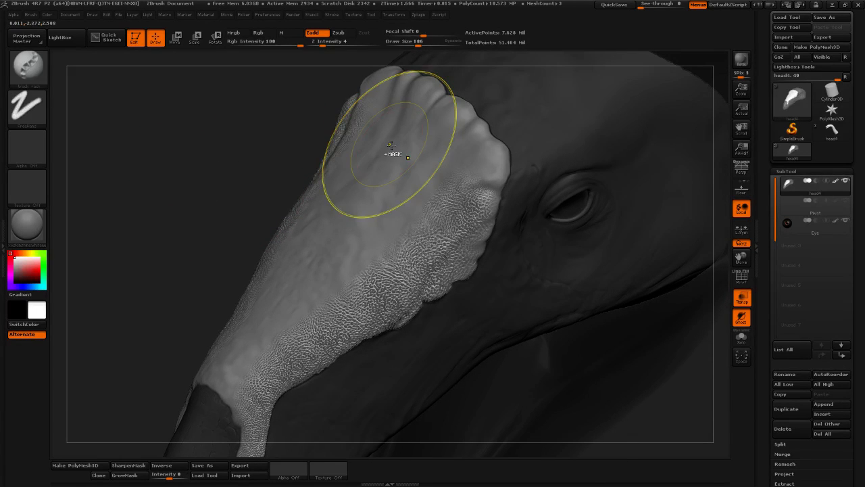
pyautogui.hotkey('ctrl', 'z')
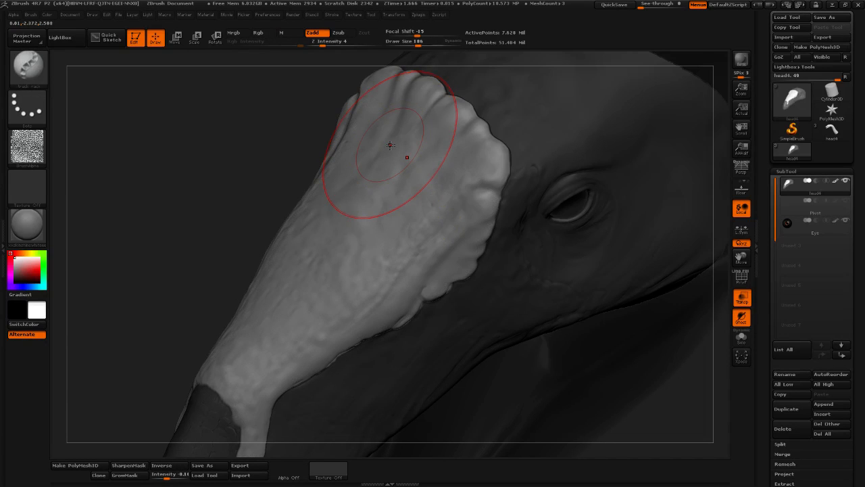
# Enlarge the texture brush to draw size 270 and test stronger Z intensities, leaving the value at 4
pyautogui.keyDown('alt'); pyautogui.moveTo(199, 217); pyautogui.dragTo(205, 174); pyautogui.keyUp('alt')
pyautogui.moveTo(418, 42); pyautogui.dragTo(425, 43)
pyautogui.keyDown('alt'); pyautogui.moveTo(220, 144); pyautogui.dragTo(222, 115); pyautogui.keyUp('alt')
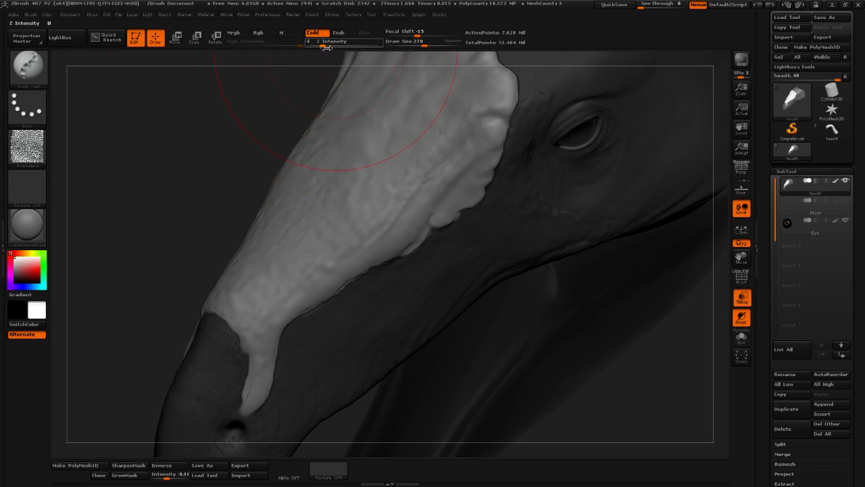
pyautogui.moveTo(322, 42); pyautogui.dragTo(325, 42)
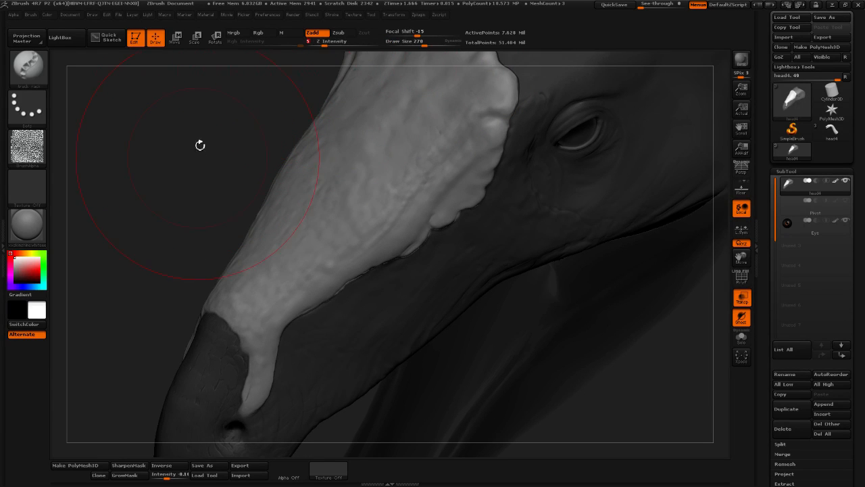
pyautogui.moveTo(200, 144); pyautogui.dragTo(231, 155)
pyautogui.moveTo(261, 128)
pyautogui.mouseDown()
pyautogui.moveTo(263, 141)
pyautogui.moveTo(235, 171)
pyautogui.mouseUp()
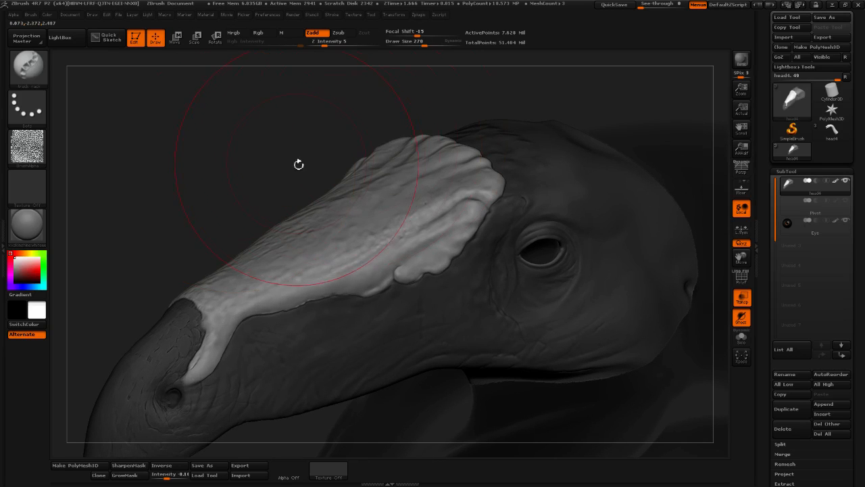
pyautogui.moveTo(298, 164); pyautogui.dragTo(301, 154)
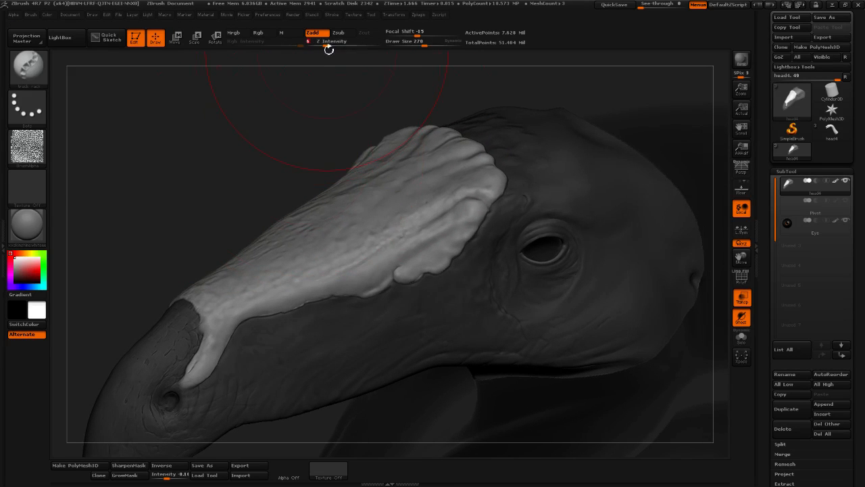
pyautogui.click(324, 46)
pyautogui.moveTo(242, 148); pyautogui.dragTo(263, 111)
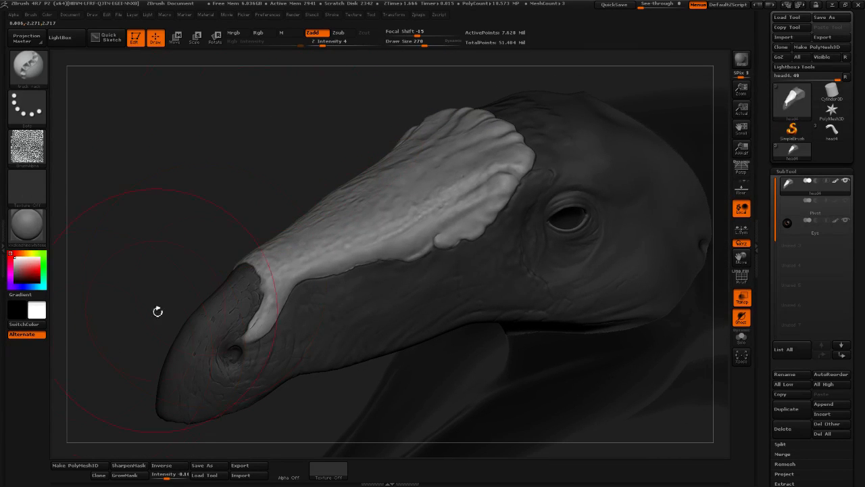
# Try stamping the pattern from the strip above the nostril at Z intensity 4 and again at 2, undoing both strokes
pyautogui.moveTo(256, 334); pyautogui.dragTo(277, 272)
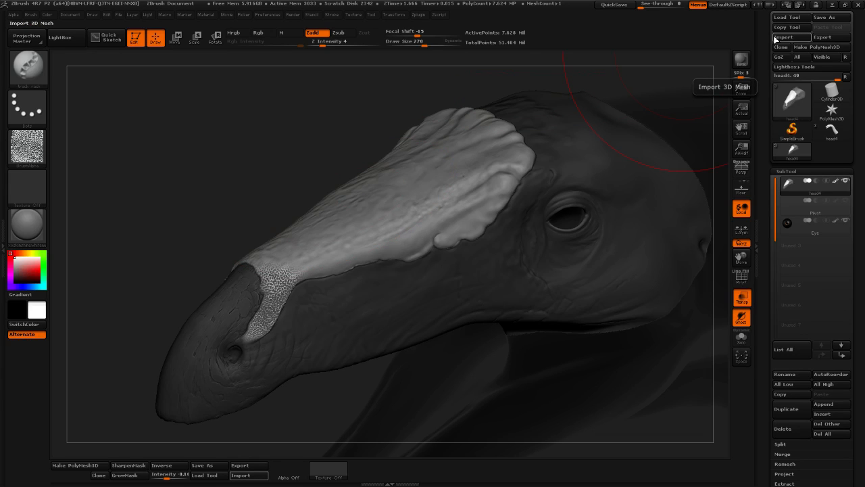
pyautogui.hotkey('ctrl', 'z')
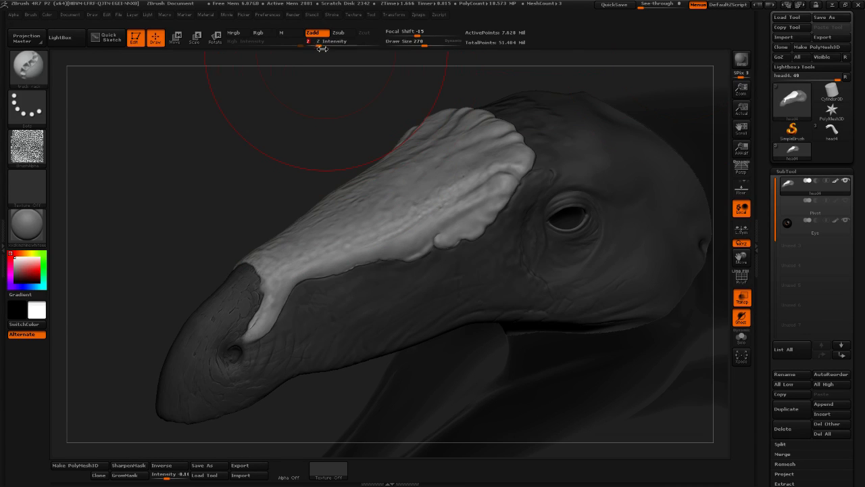
pyautogui.moveTo(252, 342)
pyautogui.mouseDown()
pyautogui.moveTo(302, 266)
pyautogui.moveTo(630, 92)
pyautogui.mouseUp()
pyautogui.hotkey('ctrl', 'z')
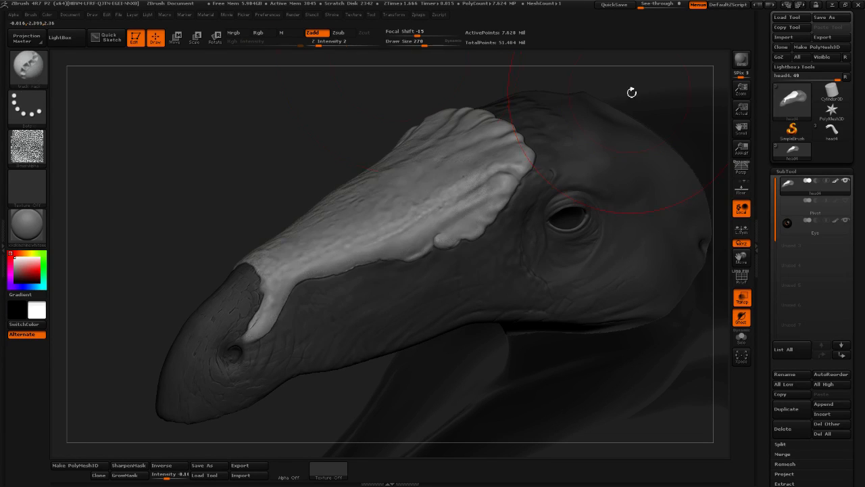
# Stamp the alpha pattern along the plate's side from the nostril strip to the rear edge at Z intensity 3 and draw size 214
pyautogui.moveTo(319, 46); pyautogui.dragTo(321, 45)
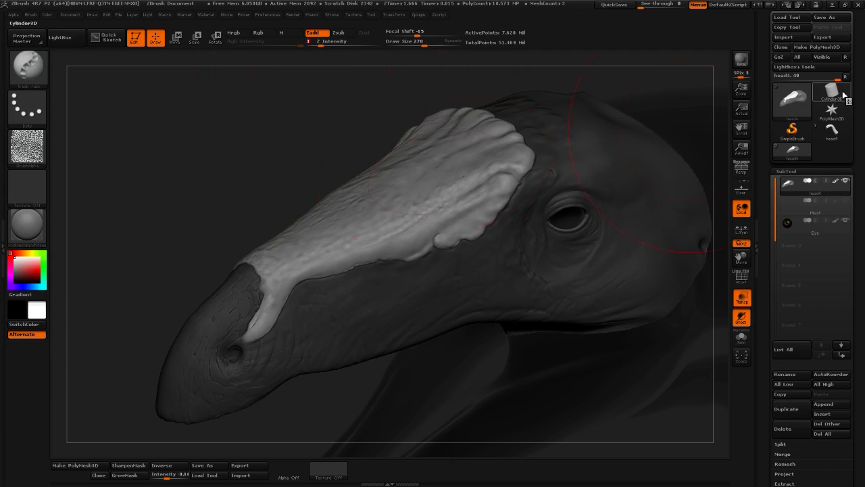
pyautogui.moveTo(238, 261); pyautogui.dragTo(250, 336)
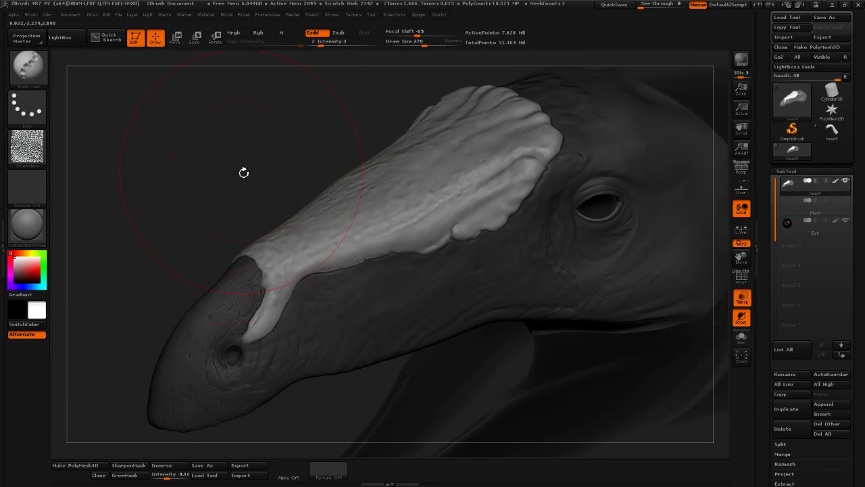
pyautogui.moveTo(243, 173); pyautogui.dragTo(236, 175)
pyautogui.moveTo(362, 98); pyautogui.dragTo(368, 96)
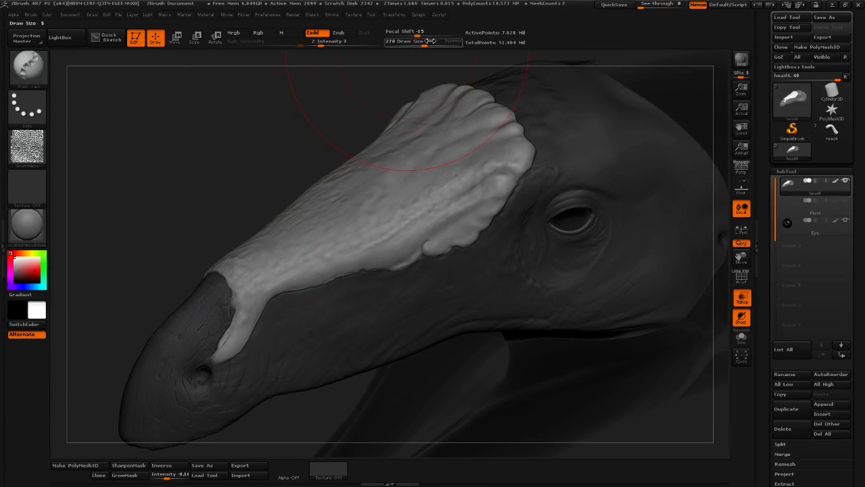
pyautogui.moveTo(426, 43); pyautogui.dragTo(421, 46)
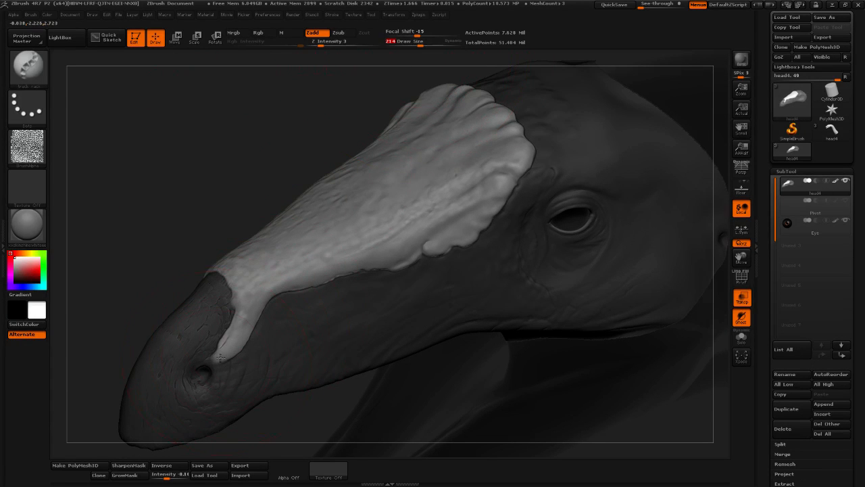
pyautogui.moveTo(220, 358)
pyautogui.mouseDown()
pyautogui.moveTo(264, 292)
pyautogui.moveTo(298, 265)
pyautogui.moveTo(336, 260)
pyautogui.moveTo(460, 208)
pyautogui.moveTo(503, 172)
pyautogui.mouseUp()
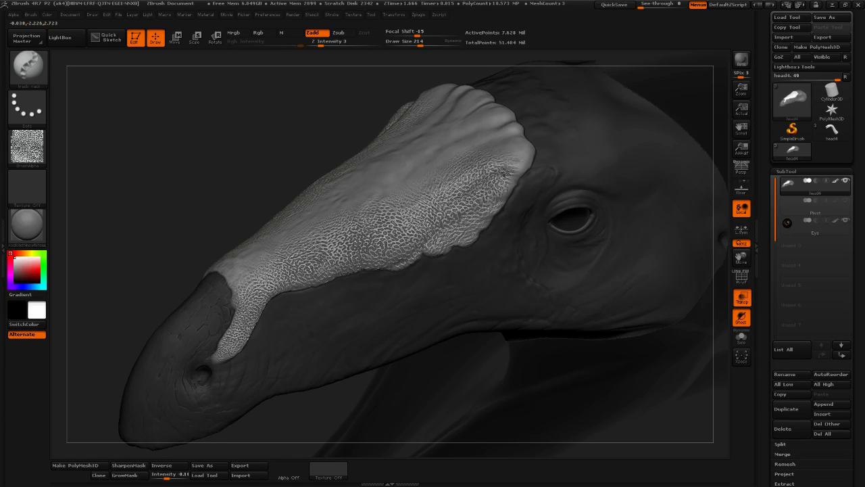
# Undo the stroke above the snout tip and stamp the pattern along the plate's top, covering it from the front to the scalloped rear edge
pyautogui.moveTo(237, 155)
pyautogui.mouseDown()
pyautogui.moveTo(245, 177)
pyautogui.moveTo(206, 201)
pyautogui.moveTo(194, 199)
pyautogui.moveTo(196, 186)
pyautogui.moveTo(215, 178)
pyautogui.moveTo(277, 278)
pyautogui.moveTo(236, 303)
pyautogui.mouseUp()
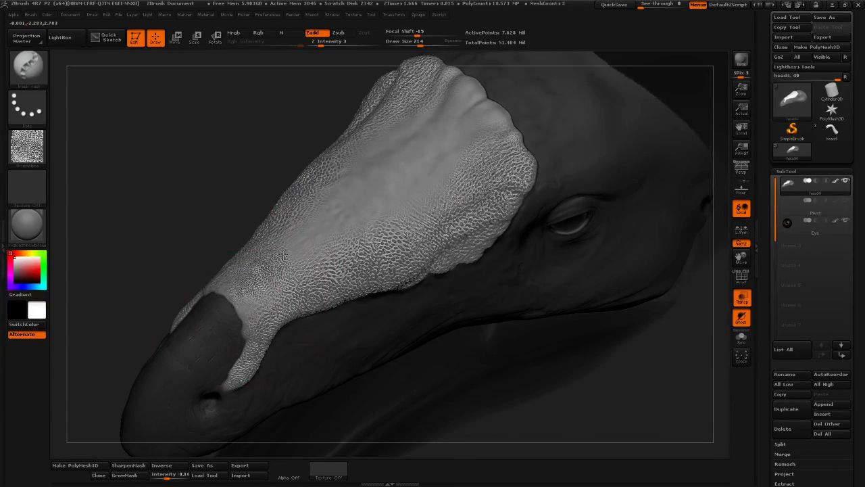
pyautogui.hotkey('ctrl', 'z')
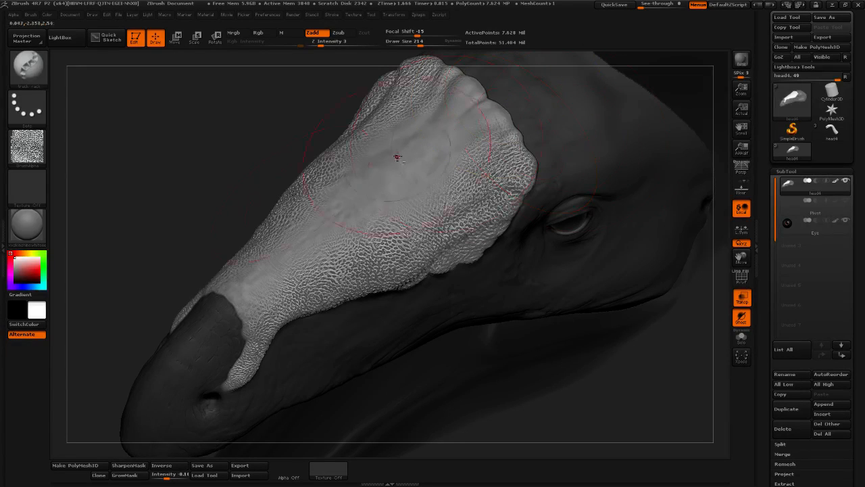
pyautogui.moveTo(225, 181); pyautogui.dragTo(236, 220)
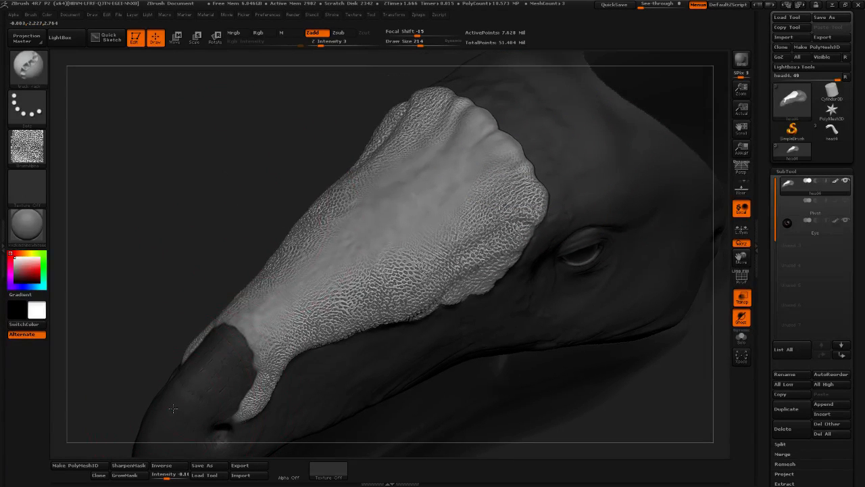
pyautogui.moveTo(227, 345)
pyautogui.mouseDown()
pyautogui.moveTo(473, 122)
pyautogui.moveTo(527, 124)
pyautogui.mouseUp()
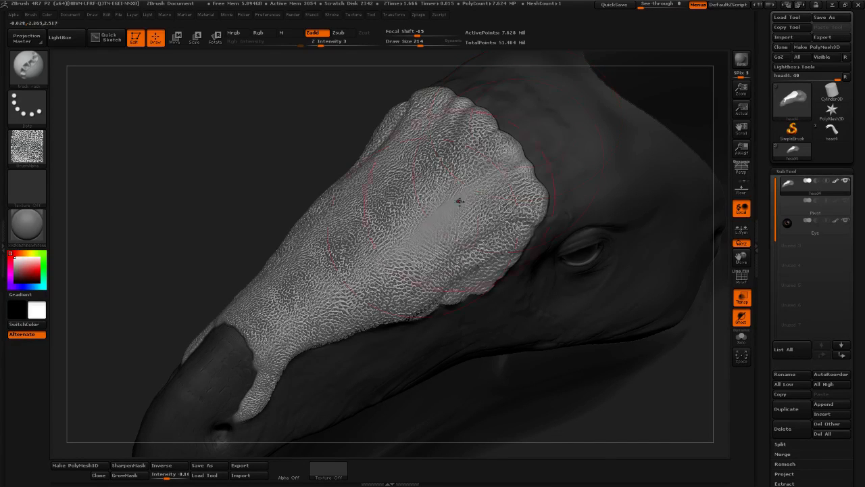
pyautogui.moveTo(387, 257); pyautogui.dragTo(510, 162)
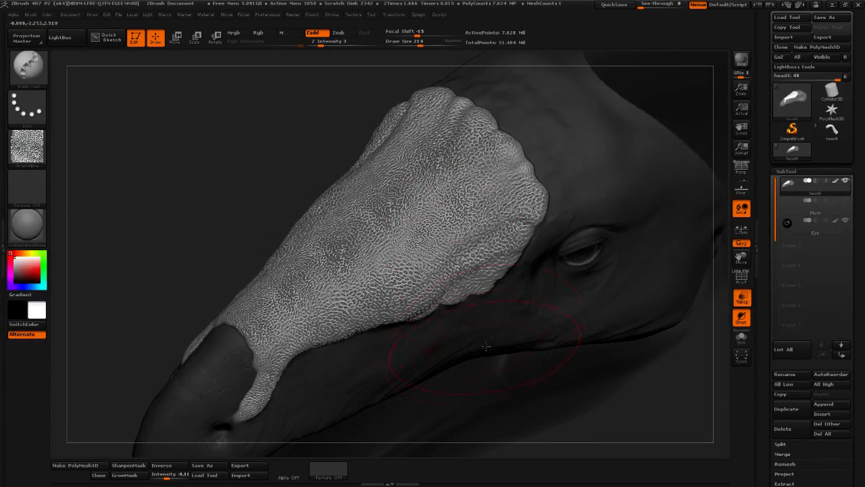
pyautogui.moveTo(326, 202)
pyautogui.mouseDown()
pyautogui.moveTo(358, 217)
pyautogui.moveTo(230, 200)
pyautogui.moveTo(472, 131)
pyautogui.mouseUp()
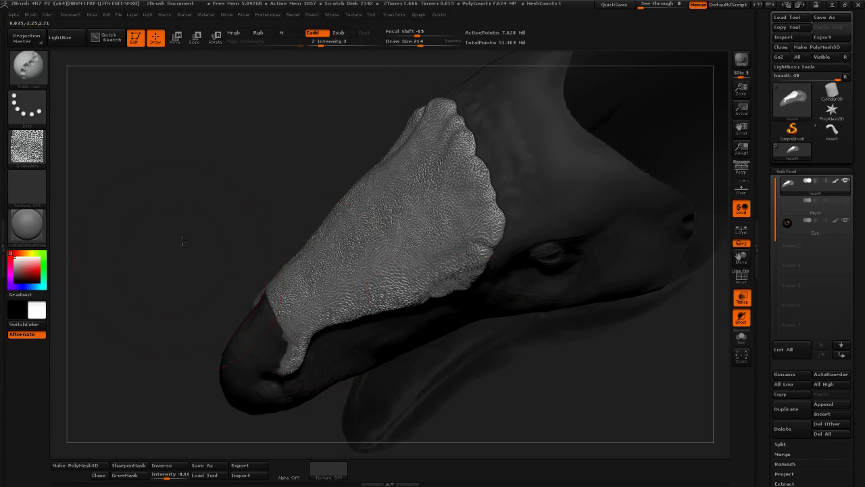
# Reduce the draw size to 178 and lightly smooth the stamped pattern on the nostril strip and the plate's side
pyautogui.moveTo(183, 241); pyautogui.dragTo(314, 245)
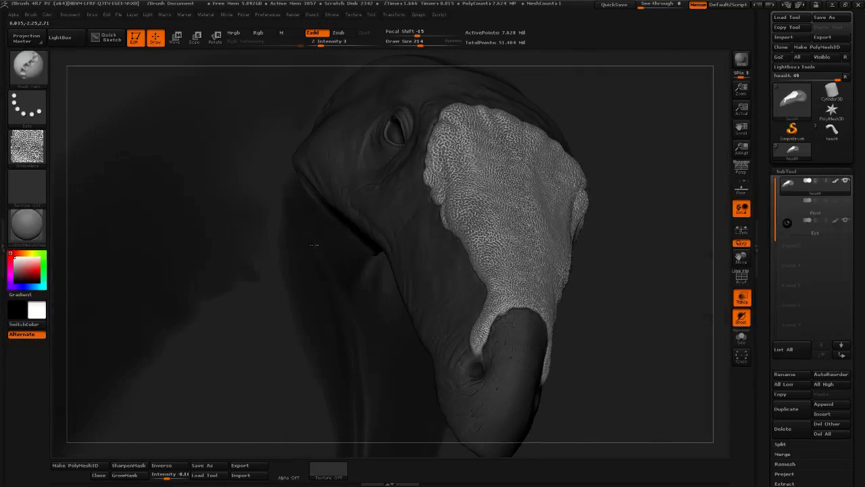
pyautogui.moveTo(670, 273)
pyautogui.mouseDown()
pyautogui.moveTo(245, 208)
pyautogui.moveTo(282, 240)
pyautogui.mouseUp()
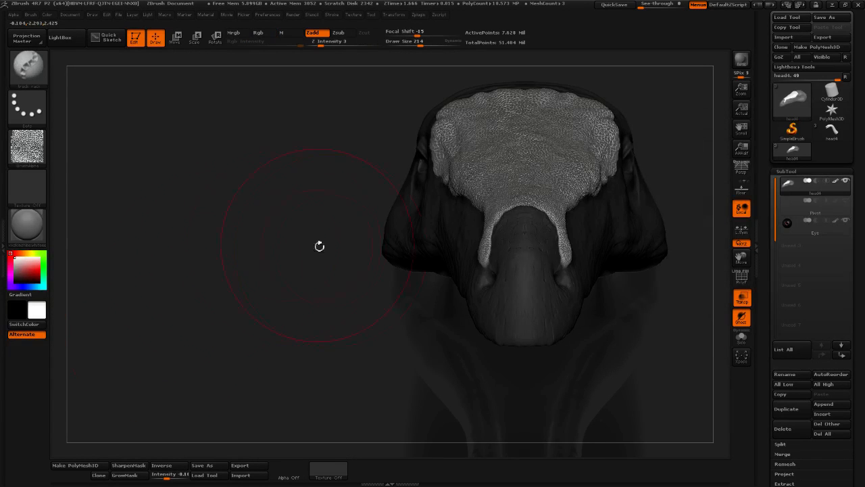
pyautogui.moveTo(313, 282); pyautogui.dragTo(466, 67)
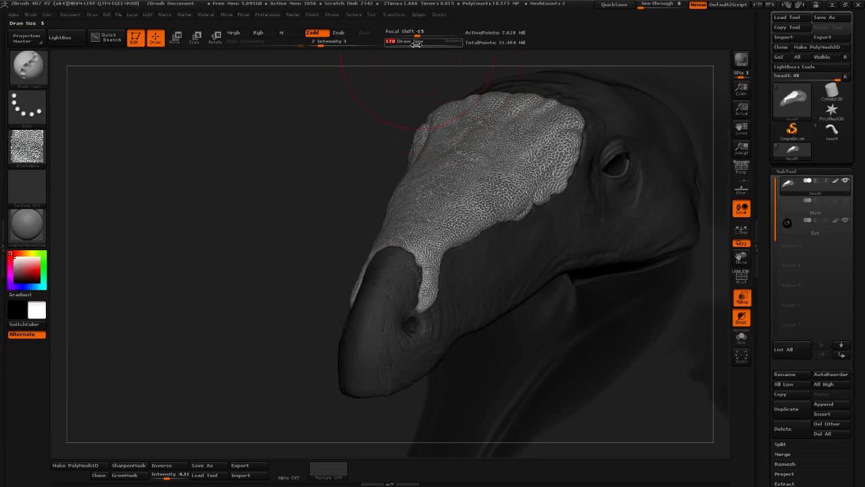
pyautogui.moveTo(308, 158); pyautogui.dragTo(250, 144)
pyautogui.moveTo(253, 187)
pyautogui.mouseDown()
pyautogui.moveTo(238, 169)
pyautogui.moveTo(243, 139)
pyautogui.moveTo(366, 181)
pyautogui.mouseUp()
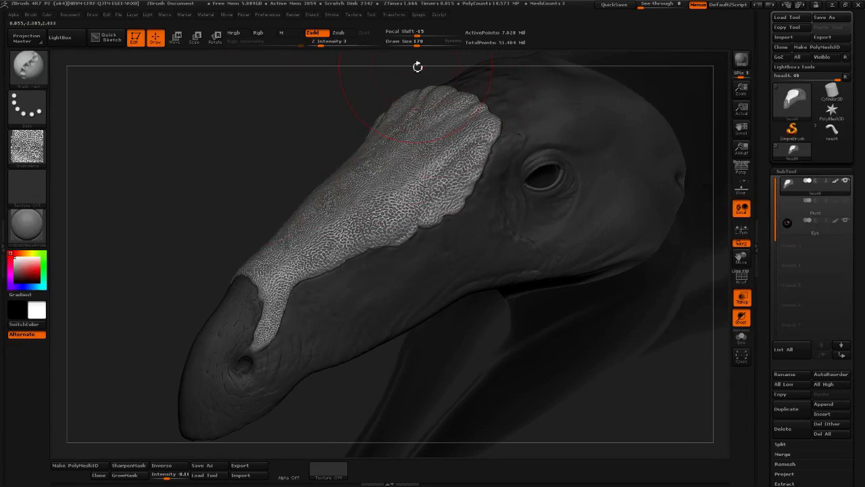
pyautogui.press('shift')
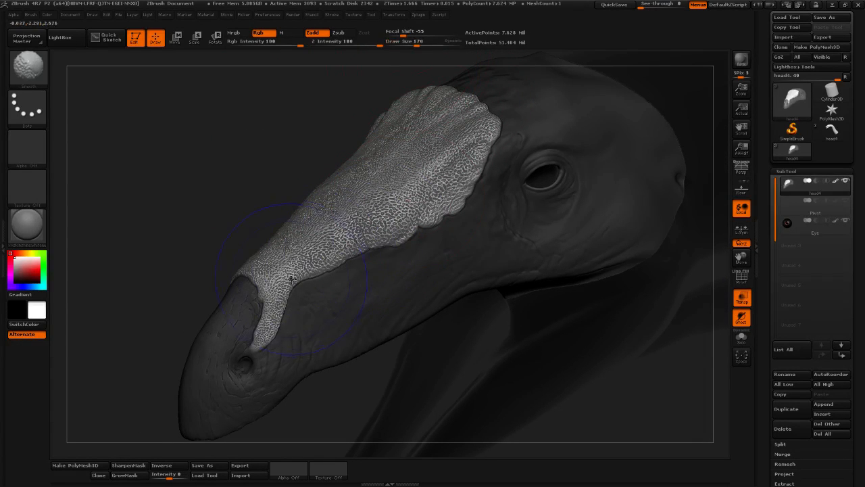
pyautogui.press('ctrl')
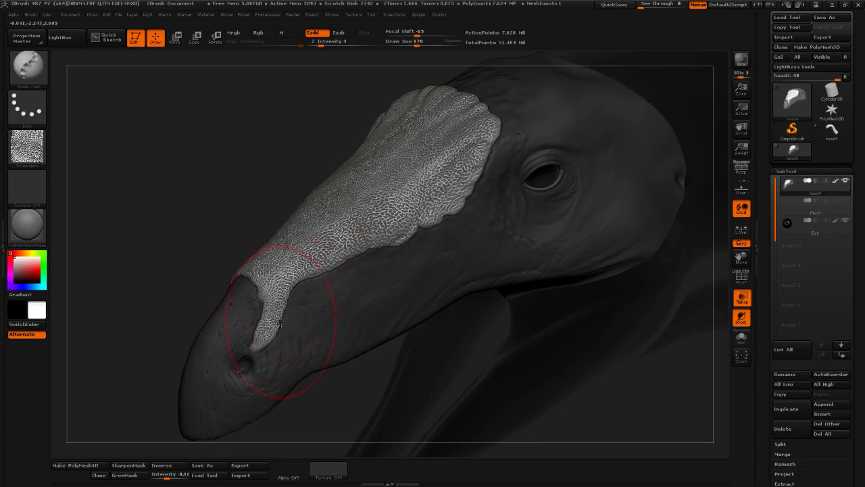
pyautogui.press('shift')
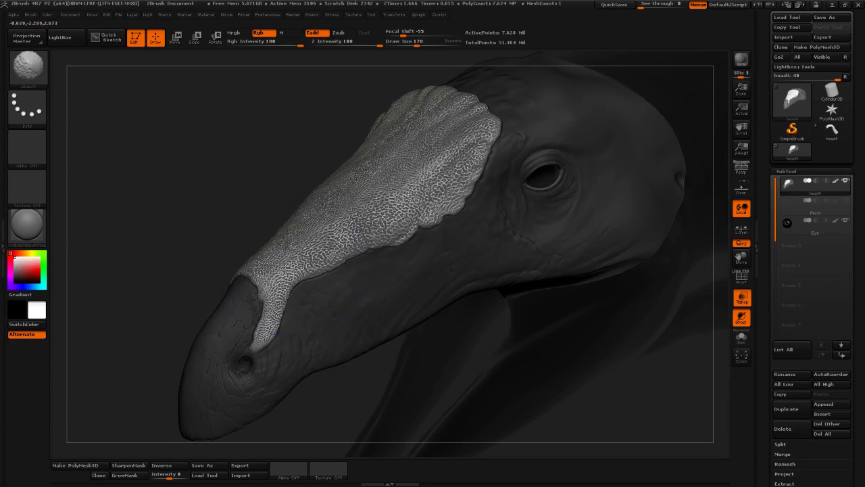
pyautogui.keyDown('alt'); pyautogui.moveTo(184, 223); pyautogui.dragTo(203, 221); pyautogui.keyUp('alt')
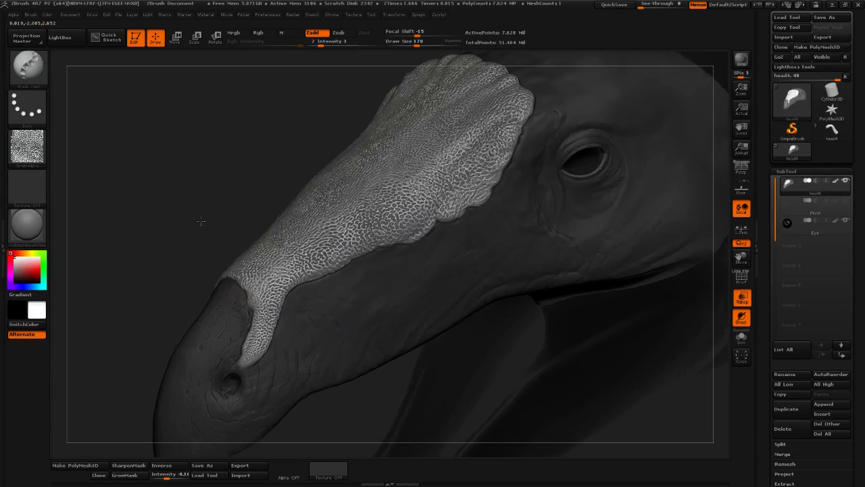
pyautogui.press('shift')
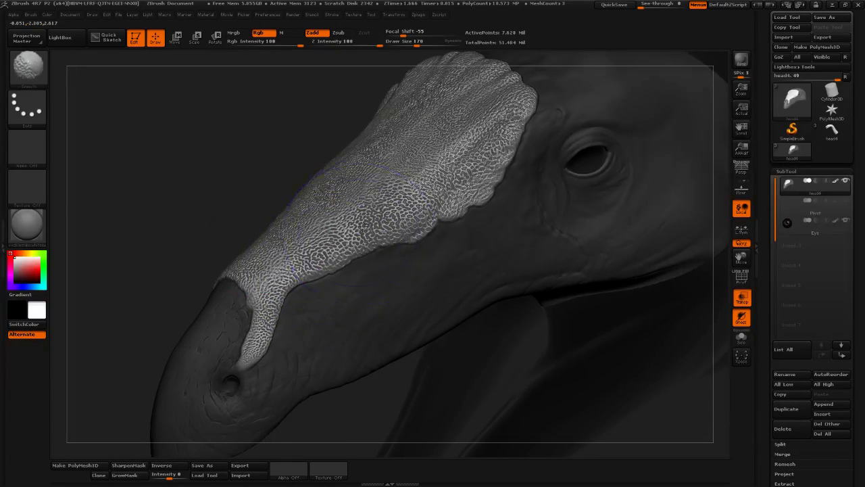
pyautogui.moveTo(281, 81)
pyautogui.keyDown('alt'); pyautogui.mouseDown()
pyautogui.moveTo(243, 174)
pyautogui.moveTo(204, 218)
pyautogui.mouseUp(); pyautogui.keyUp('alt')
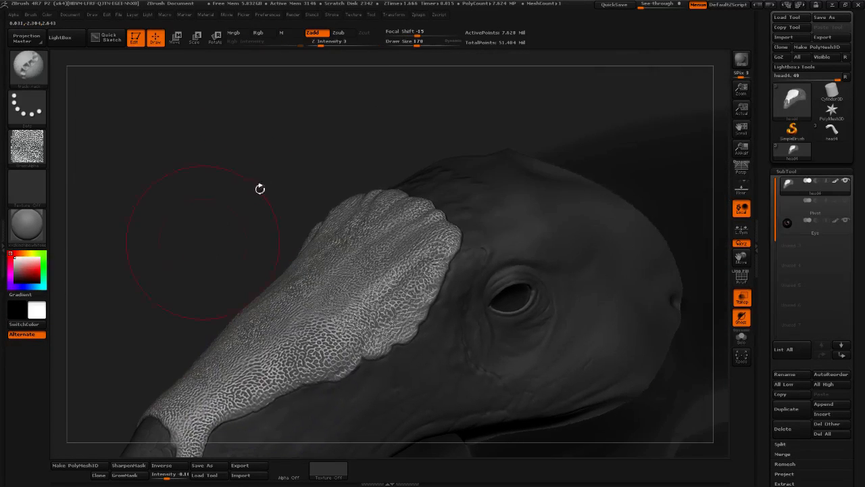
# Inspect the stamped pattern up close on the plate's rear folds and along its lower edge
pyautogui.keyDown('alt'); pyautogui.moveTo(275, 211); pyautogui.dragTo(289, 223); pyautogui.keyUp('alt')
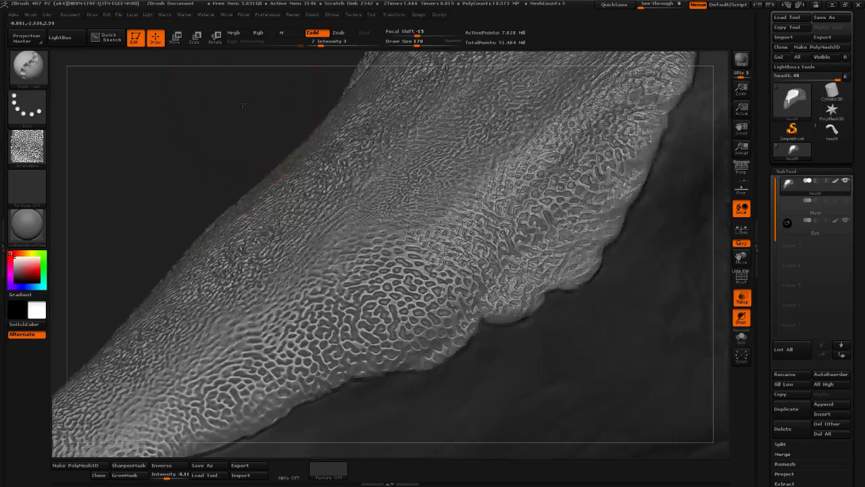
pyautogui.moveTo(242, 105); pyautogui.dragTo(482, 257)
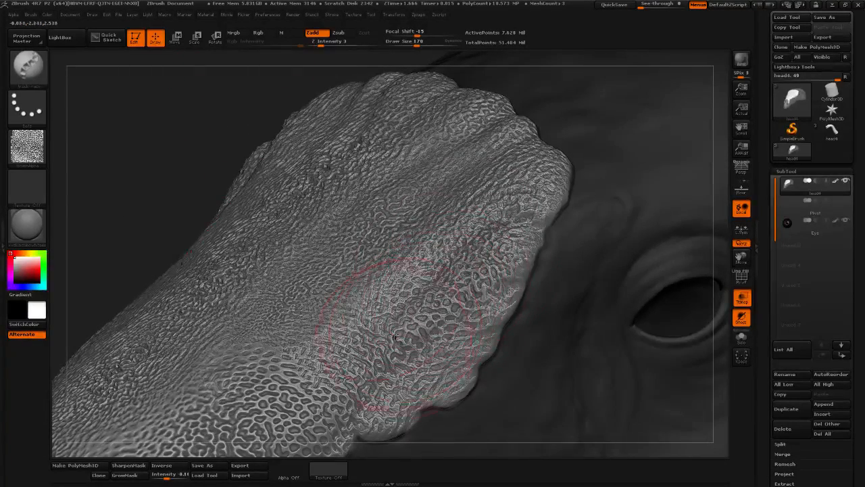
pyautogui.moveTo(161, 229)
pyautogui.mouseDown()
pyautogui.moveTo(187, 198)
pyautogui.moveTo(489, 275)
pyautogui.mouseUp()
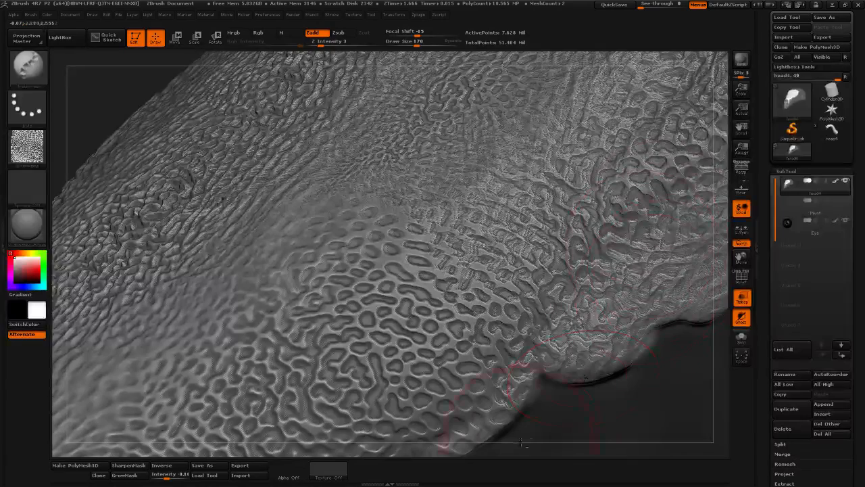
pyautogui.moveTo(518, 448)
pyautogui.mouseDown()
pyautogui.moveTo(662, 232)
pyautogui.moveTo(580, 248)
pyautogui.mouseUp()
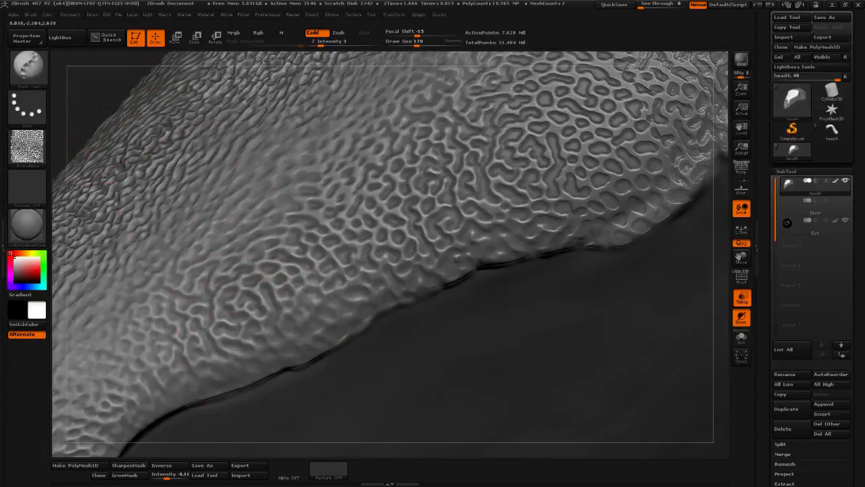
pyautogui.keyDown('alt'); pyautogui.moveTo(100, 54); pyautogui.dragTo(215, 74); pyautogui.keyUp('alt')
# Smooth the pattern's sharp ridges along the plate's side, rear edge and top
pyautogui.moveTo(171, 145)
pyautogui.keyDown('alt'); pyautogui.mouseDown()
pyautogui.moveTo(304, 196)
pyautogui.moveTo(202, 147)
pyautogui.moveTo(246, 173)
pyautogui.moveTo(300, 232)
pyautogui.mouseUp(); pyautogui.keyUp('alt')
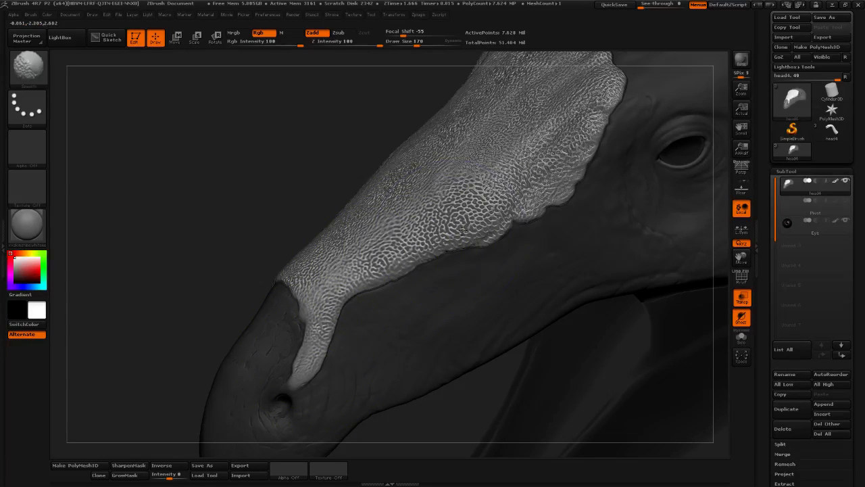
pyautogui.moveTo(329, 118)
pyautogui.keyDown('alt'); pyautogui.mouseDown()
pyautogui.moveTo(244, 214)
pyautogui.moveTo(238, 205)
pyautogui.mouseUp(); pyautogui.keyUp('alt')
pyautogui.moveTo(327, 171); pyautogui.dragTo(333, 165)
pyautogui.keyDown('alt'); pyautogui.moveTo(260, 184); pyautogui.dragTo(225, 214); pyautogui.keyUp('alt')
pyautogui.moveTo(434, 291)
pyautogui.keyDown('shift'); pyautogui.mouseDown()
pyautogui.moveTo(468, 262)
pyautogui.moveTo(463, 240)
pyautogui.moveTo(483, 196)
pyautogui.moveTo(481, 169)
pyautogui.moveTo(463, 146)
pyautogui.mouseUp(); pyautogui.keyUp('shift')
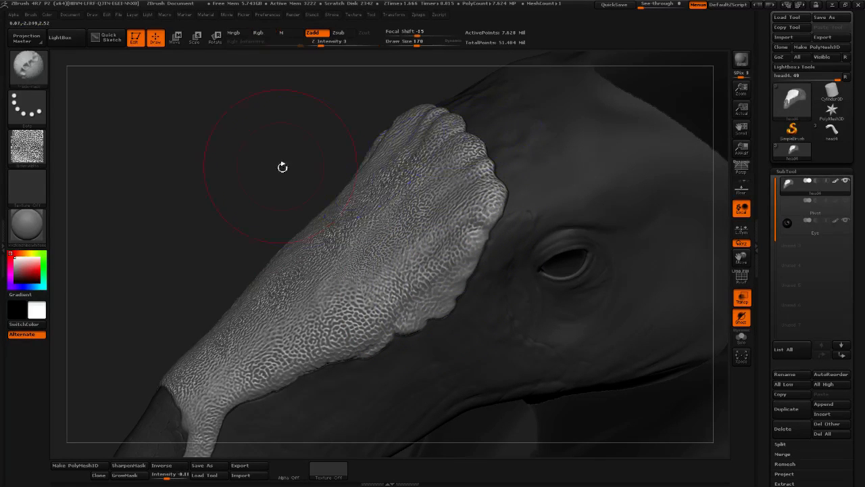
pyautogui.moveTo(282, 167); pyautogui.dragTo(318, 184)
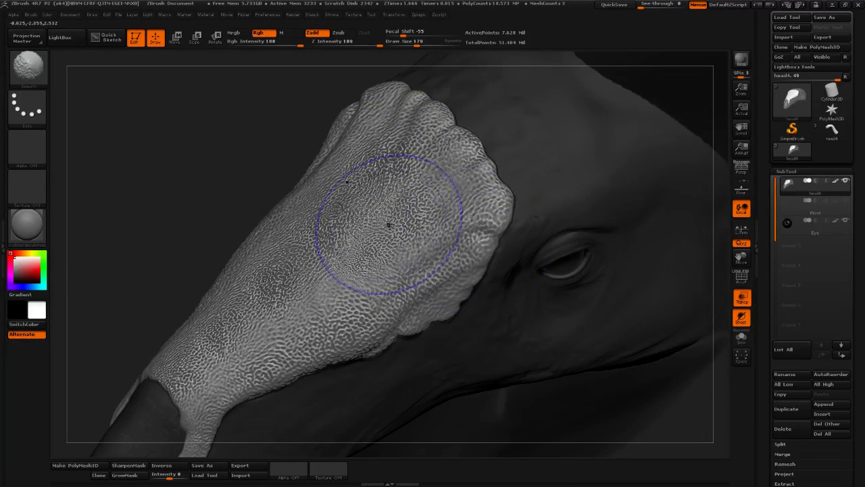
# Stamp more pattern along the plate's top at draw size 145 and lightly smooth it from the rear towards the nose
pyautogui.click(418, 44)
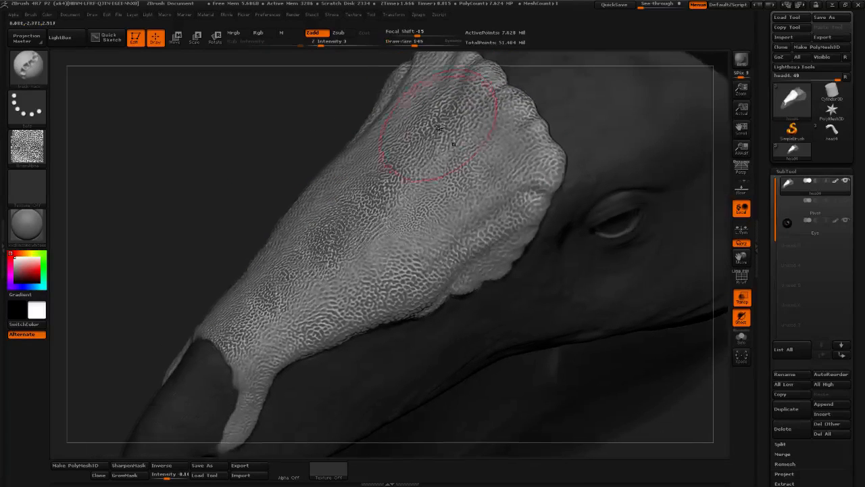
pyautogui.moveTo(442, 115)
pyautogui.keyDown('shift'); pyautogui.mouseDown()
pyautogui.moveTo(406, 172)
pyautogui.moveTo(260, 319)
pyautogui.mouseUp(); pyautogui.keyUp('shift')
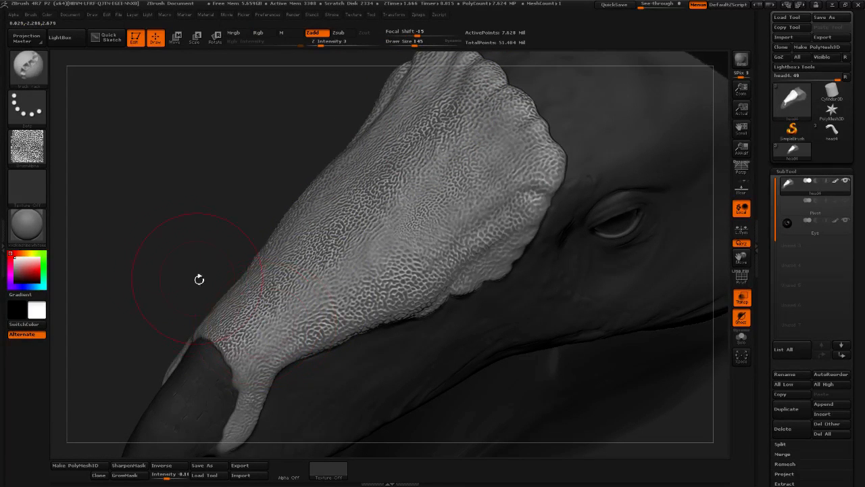
pyautogui.moveTo(166, 257); pyautogui.dragTo(215, 265)
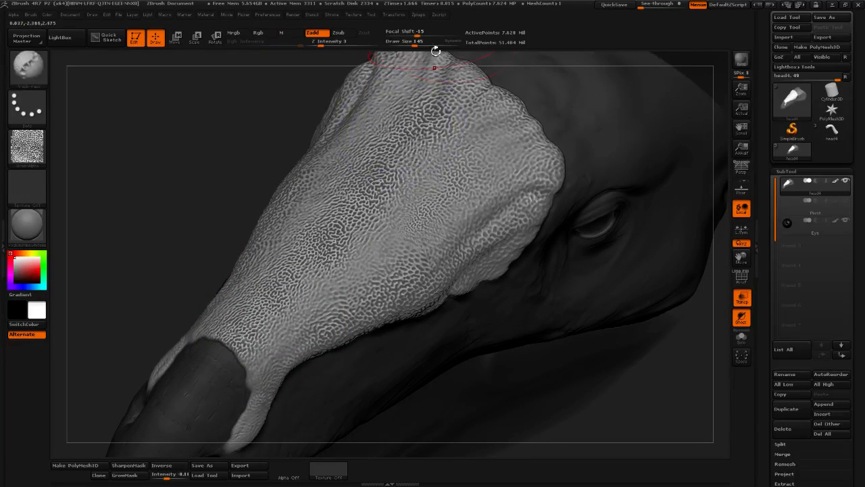
# Shrink the brush to draw size 45 and smooth patches of the pattern across the plate's side and top
pyautogui.click(403, 43)
pyautogui.keyDown('shift'); pyautogui.moveTo(288, 330); pyautogui.dragTo(248, 340); pyautogui.keyUp('shift')
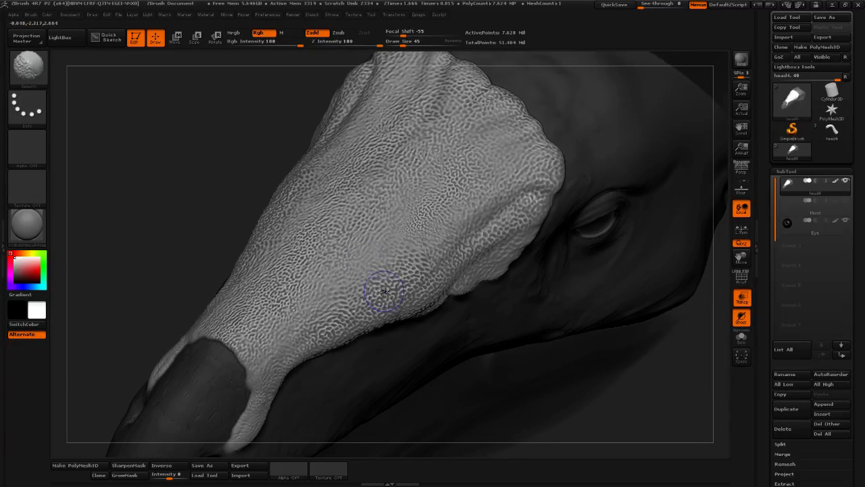
pyautogui.moveTo(233, 196); pyautogui.dragTo(321, 209)
pyautogui.moveTo(586, 321)
pyautogui.mouseDown()
pyautogui.moveTo(233, 170)
pyautogui.moveTo(255, 205)
pyautogui.moveTo(218, 227)
pyautogui.moveTo(546, 273)
pyautogui.moveTo(343, 251)
pyautogui.mouseUp()
pyautogui.press('shift')
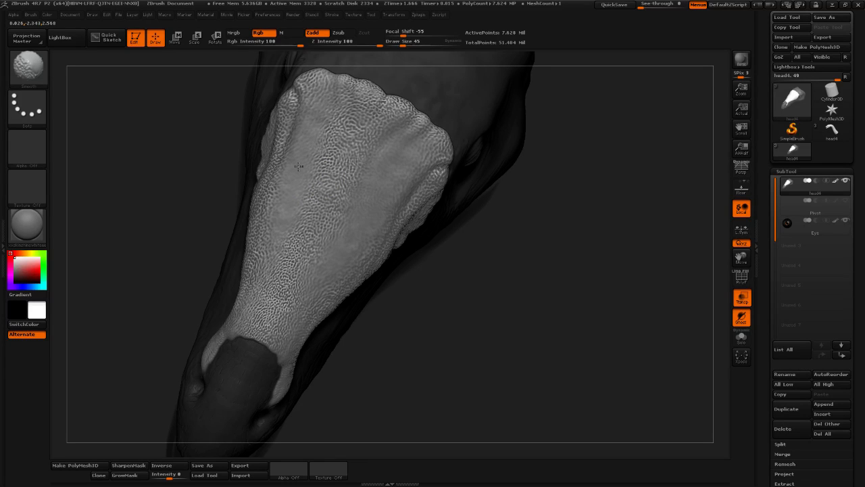
# Enlarge the texture brush to draw size 244 and restamp the pattern over the smoothed areas of the plate's top
pyautogui.moveTo(407, 42); pyautogui.dragTo(414, 42)
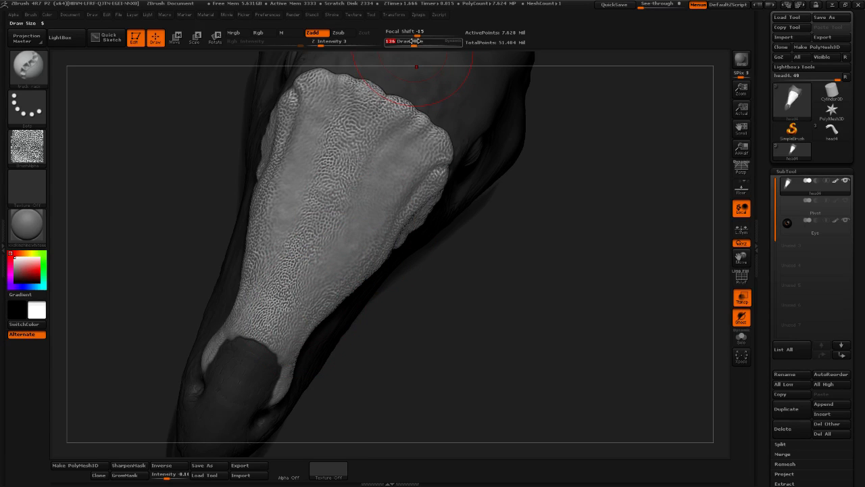
pyautogui.moveTo(414, 43); pyautogui.dragTo(422, 43)
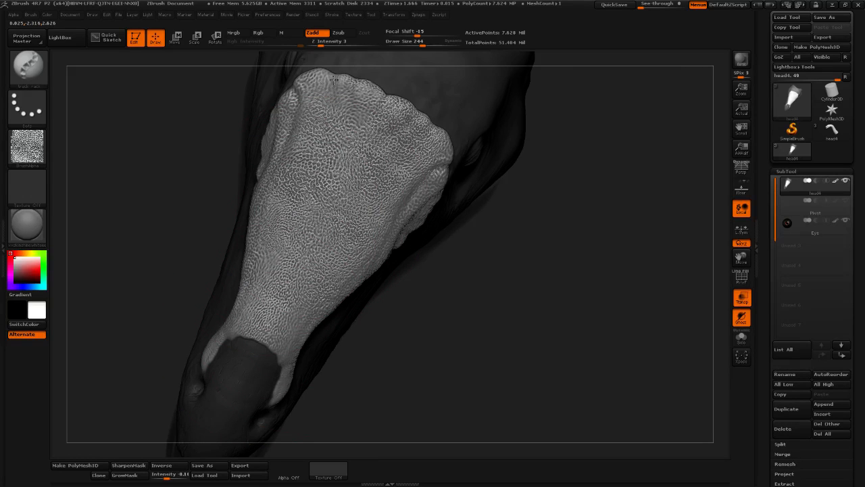
# Shrink the brush to draw size 86 and smooth the stamped pattern across the plate's top
pyautogui.moveTo(422, 42); pyautogui.dragTo(416, 41)
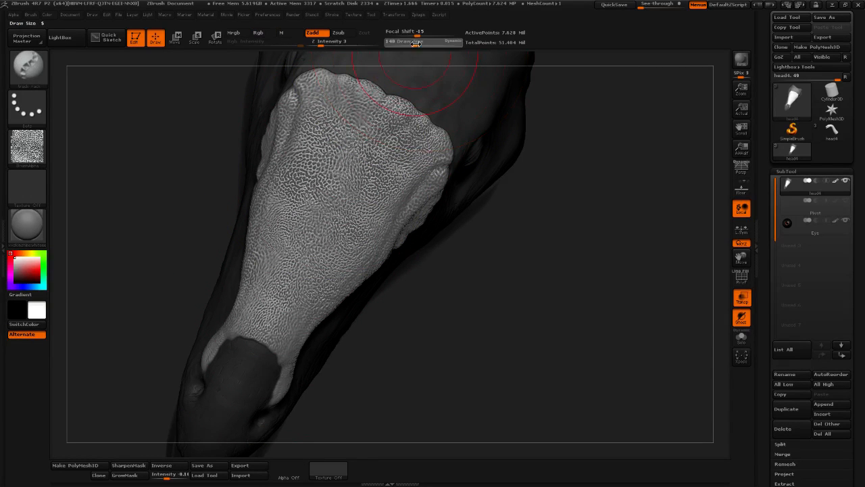
pyautogui.press('shift')
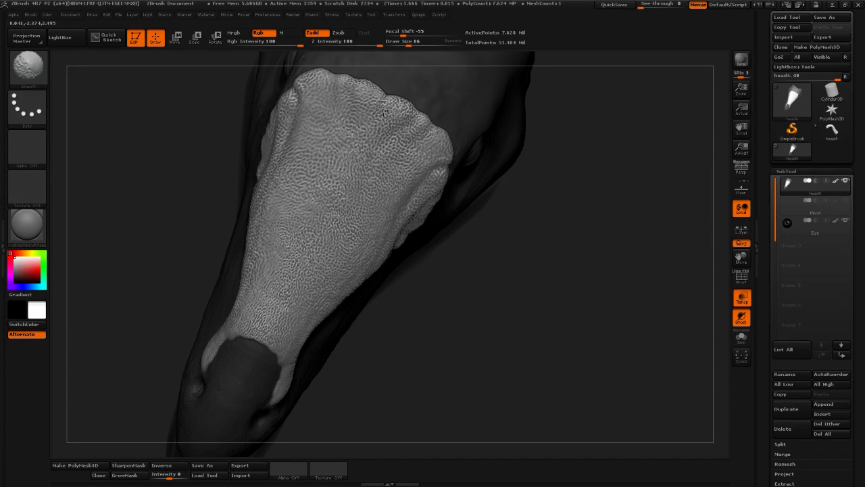
pyautogui.moveTo(504, 212); pyautogui.dragTo(378, 201)
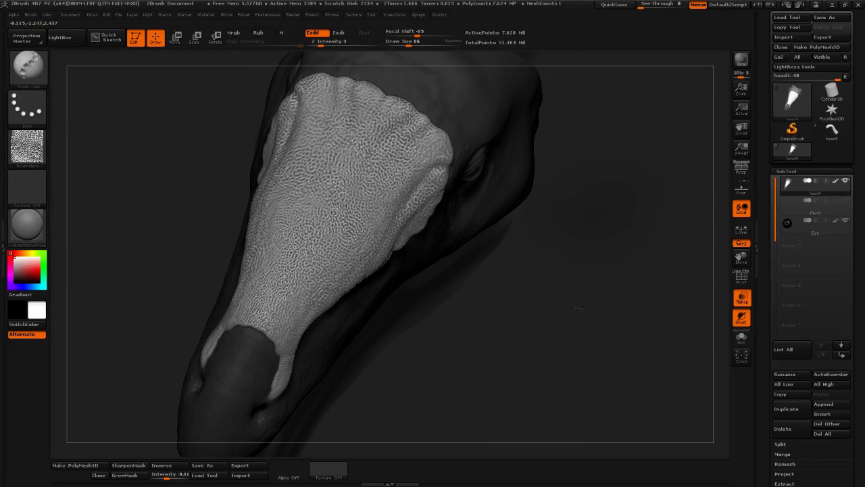
pyautogui.moveTo(535, 278); pyautogui.dragTo(608, 334)
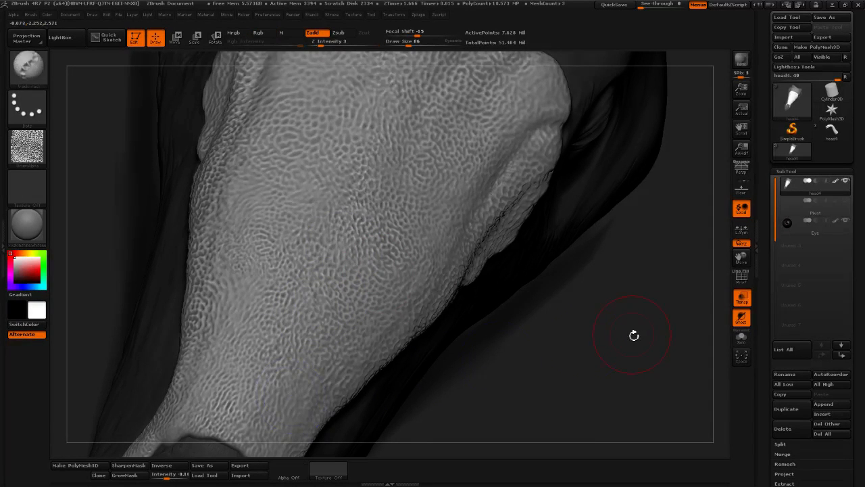
pyautogui.moveTo(638, 351); pyautogui.dragTo(534, 295)
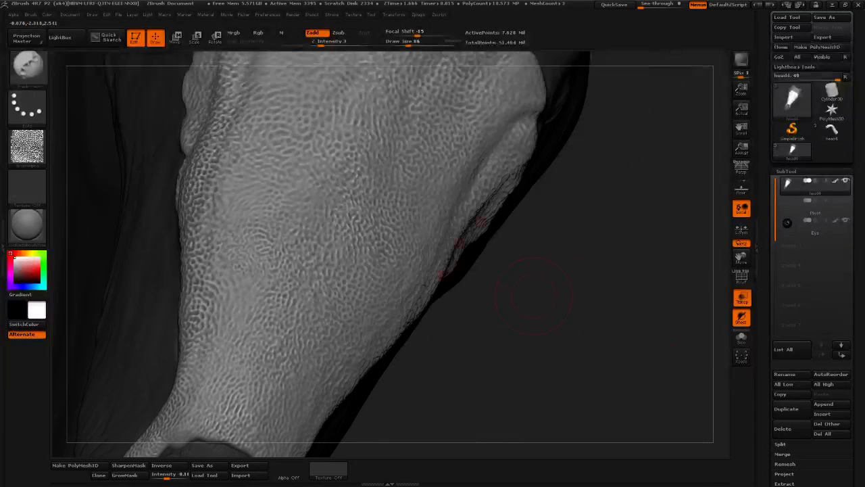
# Restamp the skin pattern along the plate's upper surface from the nose towards the rear, working up to draw size 238
pyautogui.click(426, 44)
pyautogui.moveTo(241, 227)
pyautogui.mouseDown()
pyautogui.moveTo(242, 174)
pyautogui.moveTo(257, 185)
pyautogui.moveTo(286, 175)
pyautogui.mouseUp()
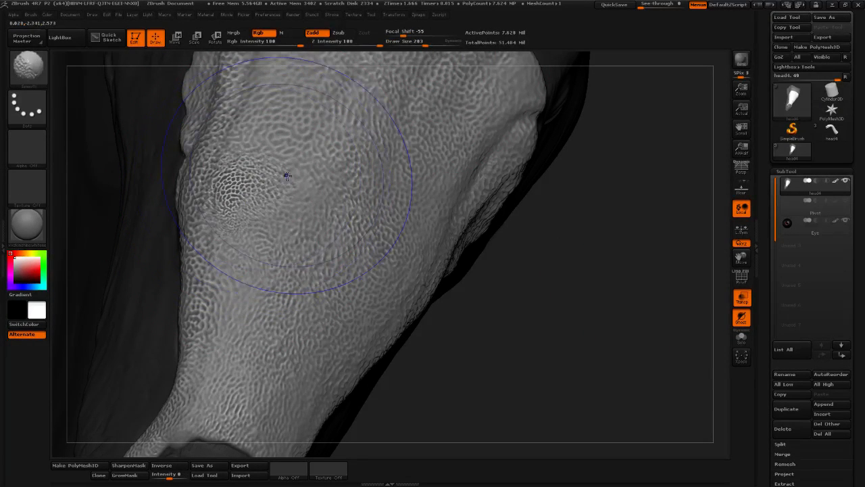
pyautogui.click(424, 46)
pyautogui.moveTo(424, 47); pyautogui.dragTo(414, 46)
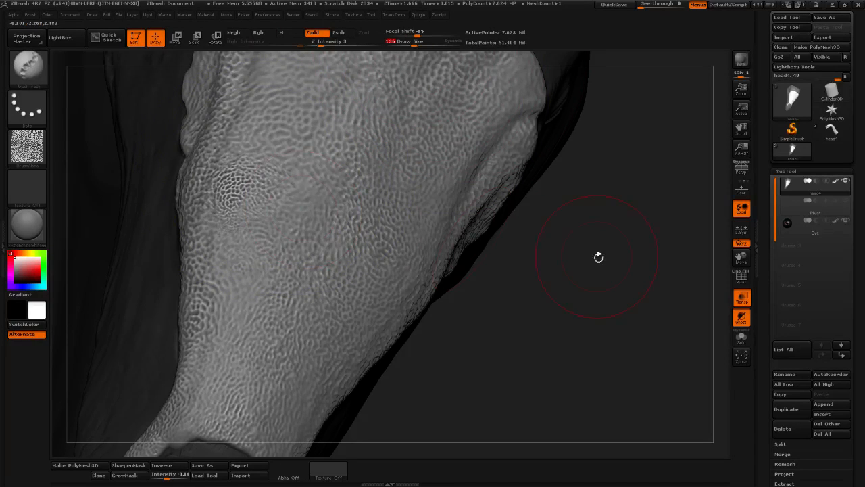
pyautogui.moveTo(599, 256)
pyautogui.mouseDown()
pyautogui.moveTo(575, 240)
pyautogui.moveTo(505, 109)
pyautogui.mouseUp()
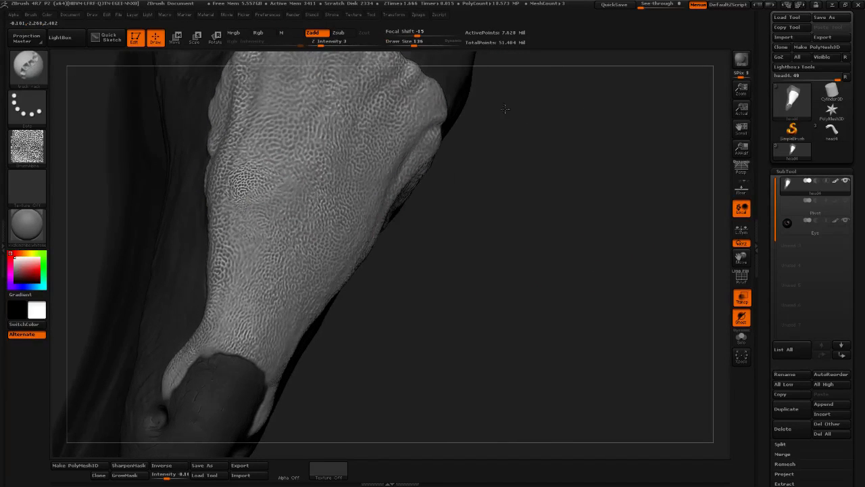
pyautogui.moveTo(414, 46); pyautogui.dragTo(423, 46)
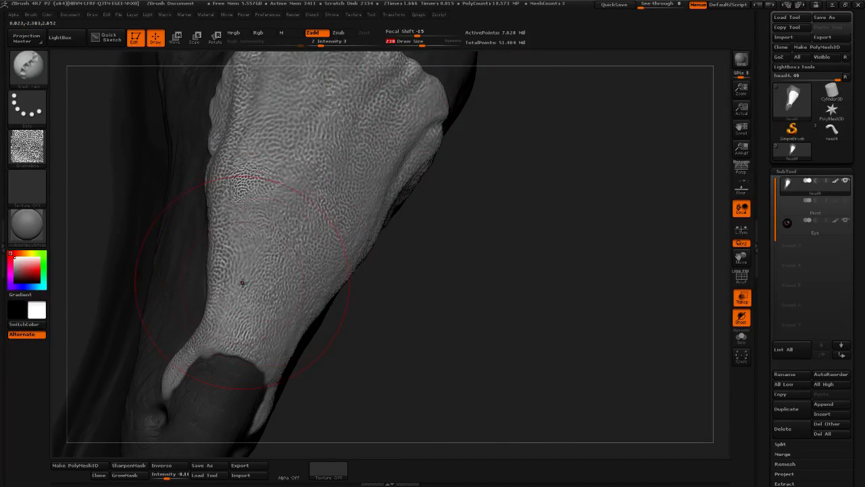
pyautogui.moveTo(242, 283)
pyautogui.mouseDown()
pyautogui.moveTo(247, 228)
pyautogui.moveTo(276, 195)
pyautogui.moveTo(256, 153)
pyautogui.mouseUp()
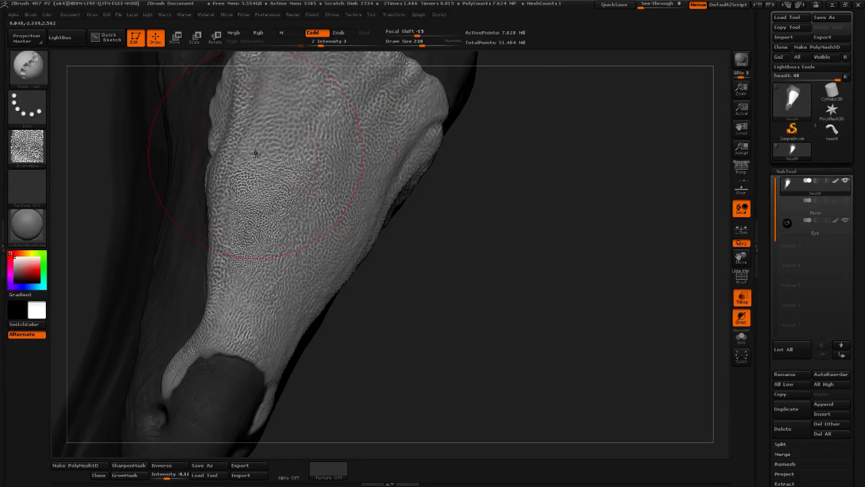
# Reduce the brush to draw size 113 and smooth the freshly stamped strip along the plate's top
pyautogui.moveTo(416, 42); pyautogui.dragTo(411, 43)
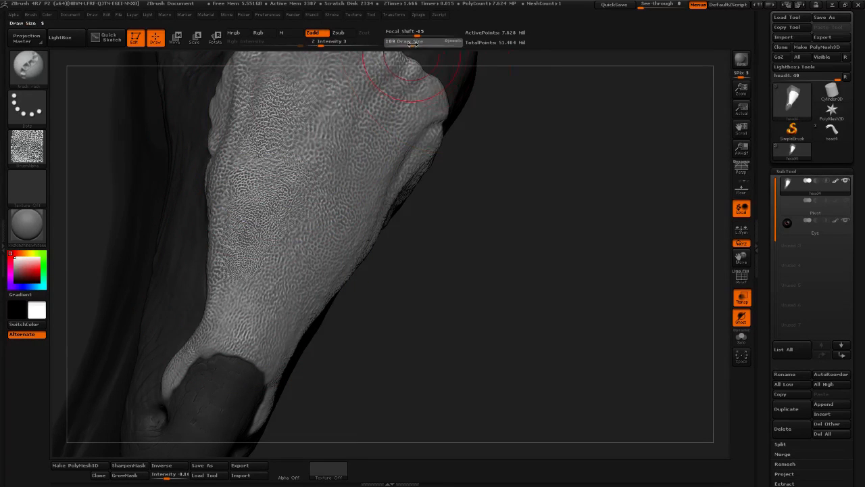
pyautogui.press('shift')
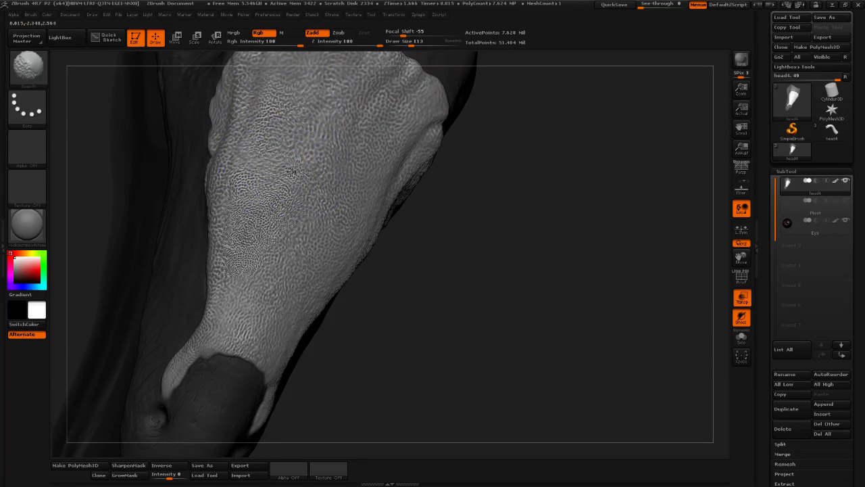
pyautogui.moveTo(255, 248)
pyautogui.keyDown('shift'); pyautogui.mouseDown()
pyautogui.moveTo(260, 297)
pyautogui.moveTo(309, 257)
pyautogui.moveTo(267, 250)
pyautogui.mouseUp(); pyautogui.keyUp('shift')
pyautogui.moveTo(532, 236)
pyautogui.mouseDown()
pyautogui.moveTo(509, 218)
pyautogui.moveTo(354, 212)
pyautogui.mouseUp()
pyautogui.press('shift')
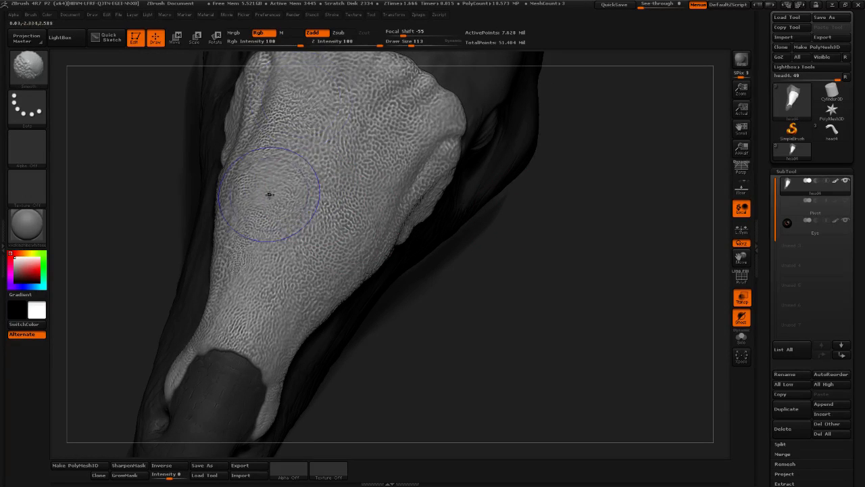
pyautogui.moveTo(269, 195)
pyautogui.mouseDown()
pyautogui.moveTo(253, 201)
pyautogui.moveTo(321, 163)
pyautogui.mouseUp()
pyautogui.press('shift')
pyautogui.keyDown('alt'); pyautogui.moveTo(523, 273); pyautogui.dragTo(502, 251); pyautogui.keyUp('alt')
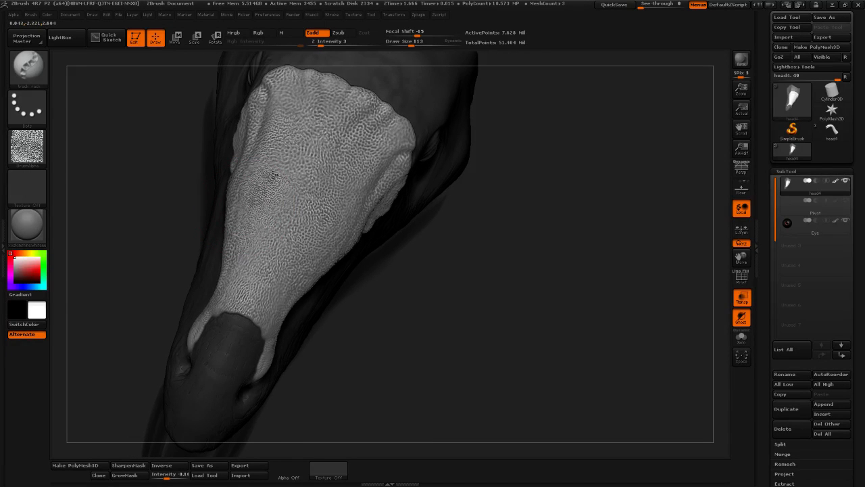
# Smooth the remaining sharp patches along the plate's middle and outer side at draw size 113
pyautogui.press('shift')
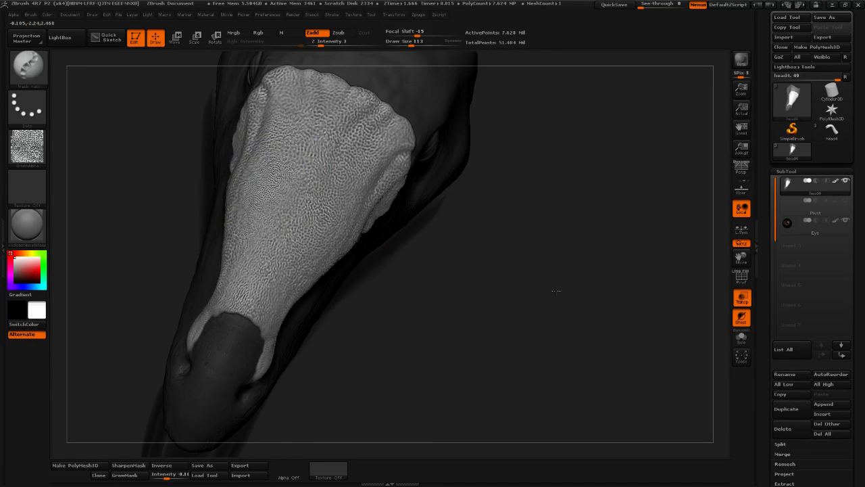
pyautogui.keyDown('alt'); pyautogui.moveTo(560, 292); pyautogui.dragTo(575, 319); pyautogui.keyUp('alt')
pyautogui.press('shift')
pyautogui.keyDown('shift'); pyautogui.moveTo(254, 197); pyautogui.dragTo(300, 245); pyautogui.keyUp('shift')
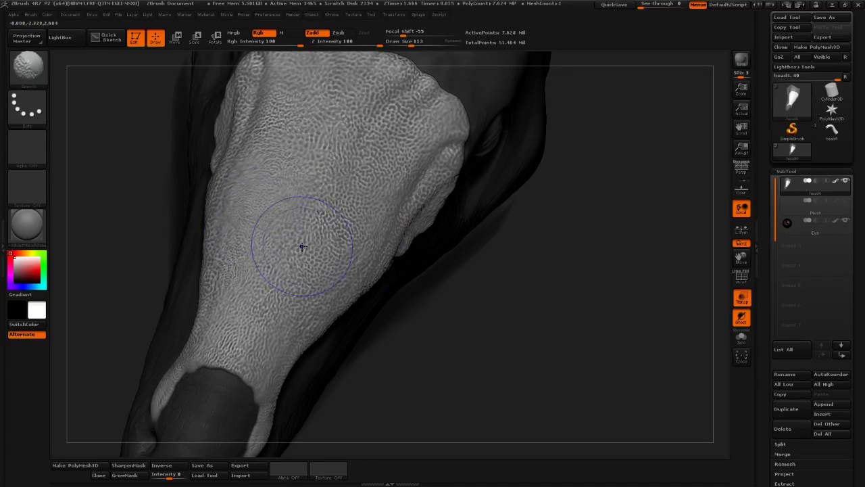
pyautogui.moveTo(573, 317); pyautogui.dragTo(607, 299)
pyautogui.moveTo(570, 275)
pyautogui.mouseDown()
pyautogui.moveTo(564, 311)
pyautogui.moveTo(522, 291)
pyautogui.mouseUp()
pyautogui.press('shift')
pyautogui.moveTo(207, 214)
pyautogui.keyDown('shift'); pyautogui.mouseDown()
pyautogui.moveTo(243, 170)
pyautogui.moveTo(270, 186)
pyautogui.mouseUp(); pyautogui.keyUp('shift')
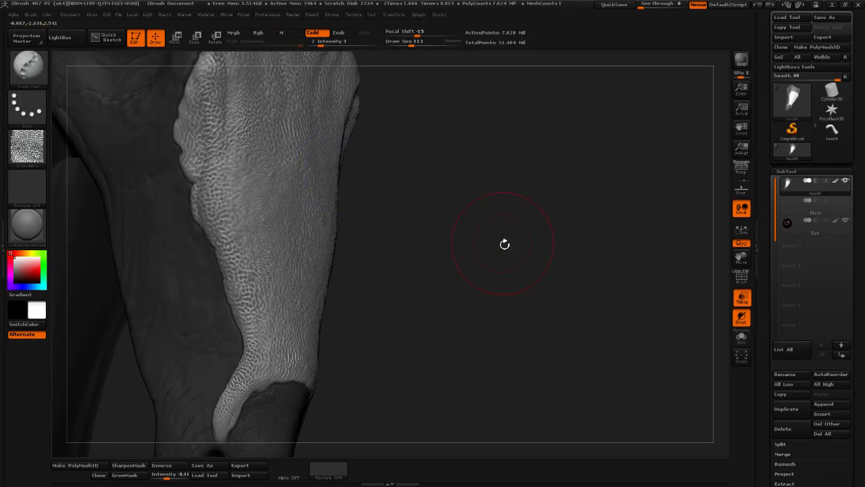
# Enlarge the brush to draw size 181 and broadly soften the pattern over the whole plate
pyautogui.moveTo(505, 244)
pyautogui.mouseDown()
pyautogui.moveTo(514, 280)
pyautogui.moveTo(482, 261)
pyautogui.moveTo(405, 48)
pyautogui.mouseUp()
pyautogui.press('shift')
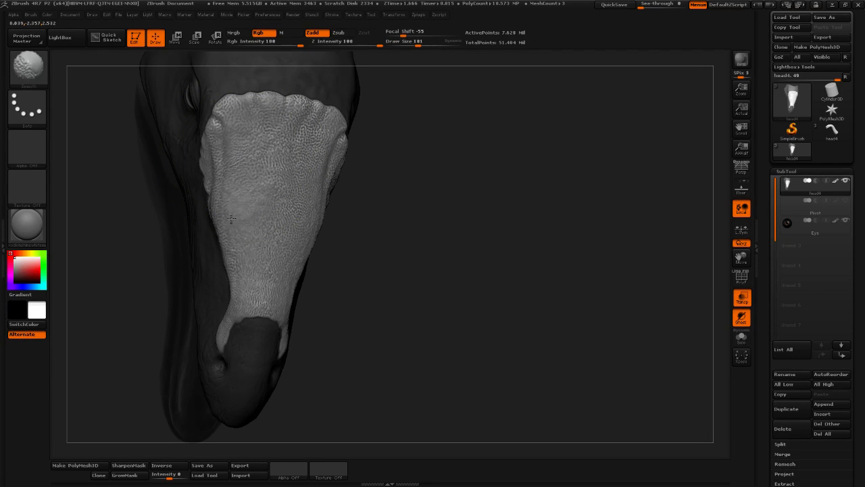
pyautogui.moveTo(498, 200); pyautogui.dragTo(319, 186)
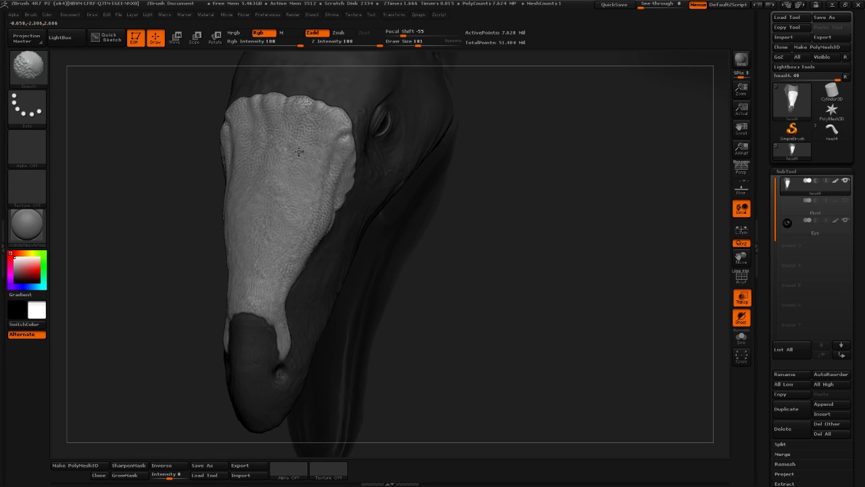
pyautogui.keyDown('shift'); pyautogui.moveTo(302, 192); pyautogui.dragTo(310, 203); pyautogui.keyUp('shift')
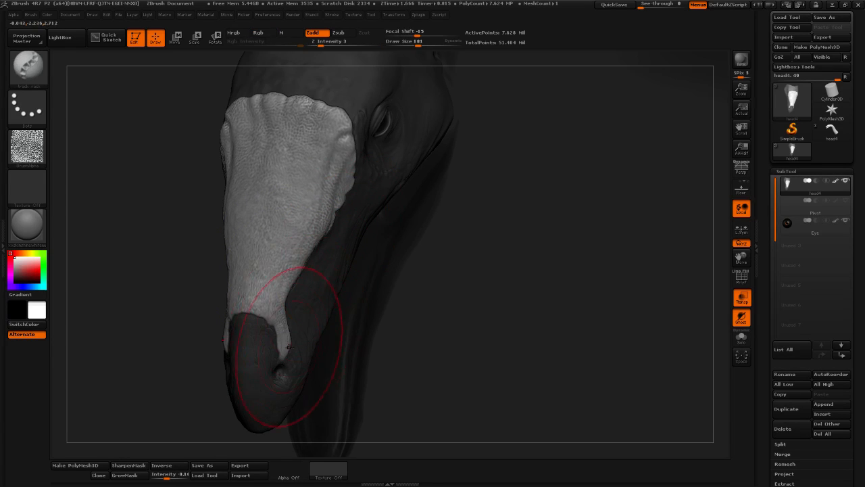
# Restamp the skin pattern over the full plate at draw size 181, from the nose end to the scalloped rear edge
pyautogui.moveTo(273, 311)
pyautogui.mouseDown()
pyautogui.moveTo(271, 274)
pyautogui.moveTo(298, 219)
pyautogui.moveTo(336, 87)
pyautogui.mouseUp()
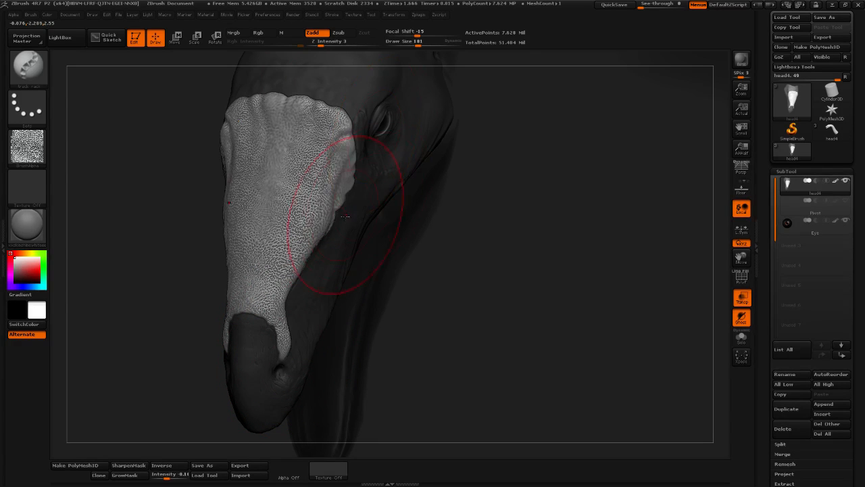
pyautogui.moveTo(433, 169); pyautogui.dragTo(291, 182)
pyautogui.moveTo(280, 232); pyautogui.dragTo(283, 96)
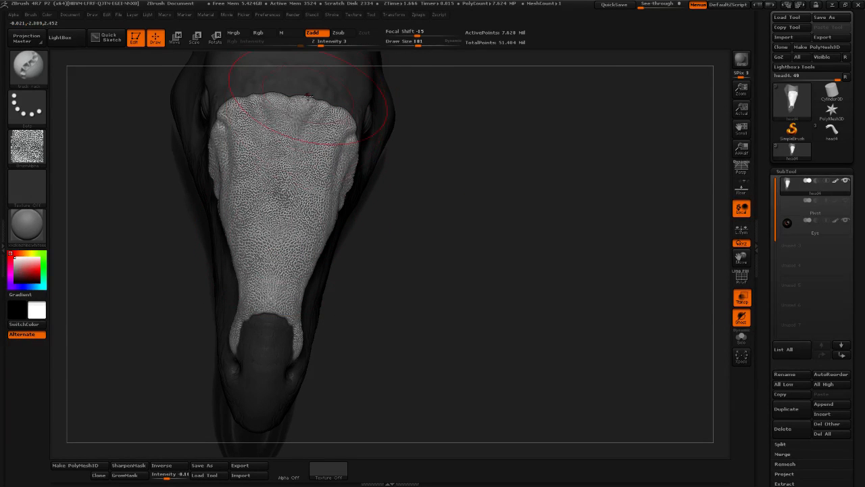
pyautogui.moveTo(298, 131); pyautogui.dragTo(277, 203)
# Lightly smooth the plate's centre, then its rear lobes and middle with the brush at draw size 126
pyautogui.keyDown('shift'); pyautogui.moveTo(289, 173); pyautogui.dragTo(266, 224); pyautogui.keyUp('shift')
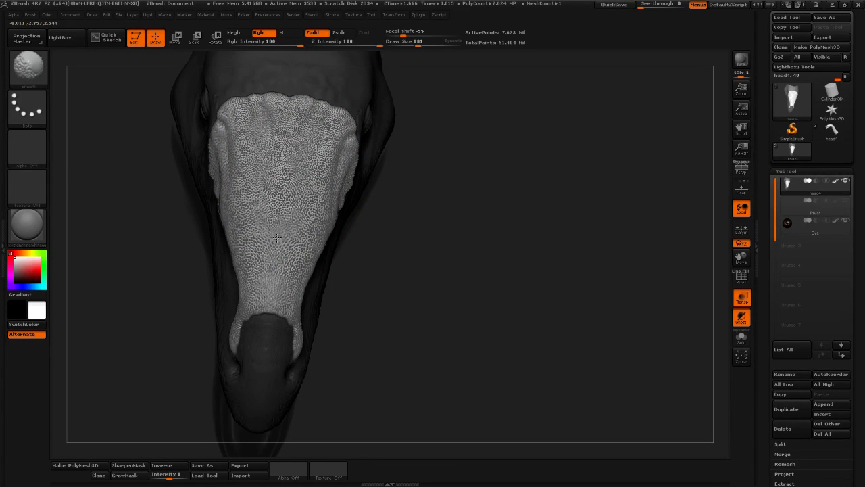
pyautogui.moveTo(277, 238)
pyautogui.keyDown('shift'); pyautogui.mouseDown()
pyautogui.moveTo(479, 255)
pyautogui.moveTo(491, 280)
pyautogui.moveTo(343, 302)
pyautogui.mouseUp(); pyautogui.keyUp('shift')
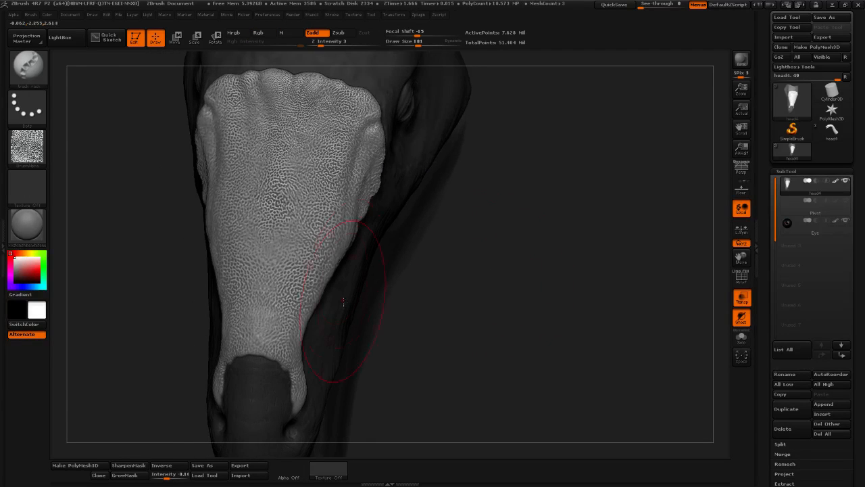
pyautogui.click(412, 43)
pyautogui.moveTo(319, 117)
pyautogui.keyDown('shift'); pyautogui.mouseDown()
pyautogui.moveTo(332, 108)
pyautogui.moveTo(290, 287)
pyautogui.moveTo(271, 332)
pyautogui.moveTo(311, 226)
pyautogui.moveTo(265, 315)
pyautogui.moveTo(328, 269)
pyautogui.moveTo(372, 124)
pyautogui.moveTo(294, 156)
pyautogui.moveTo(290, 110)
pyautogui.moveTo(230, 98)
pyautogui.mouseUp(); pyautogui.keyUp('shift')
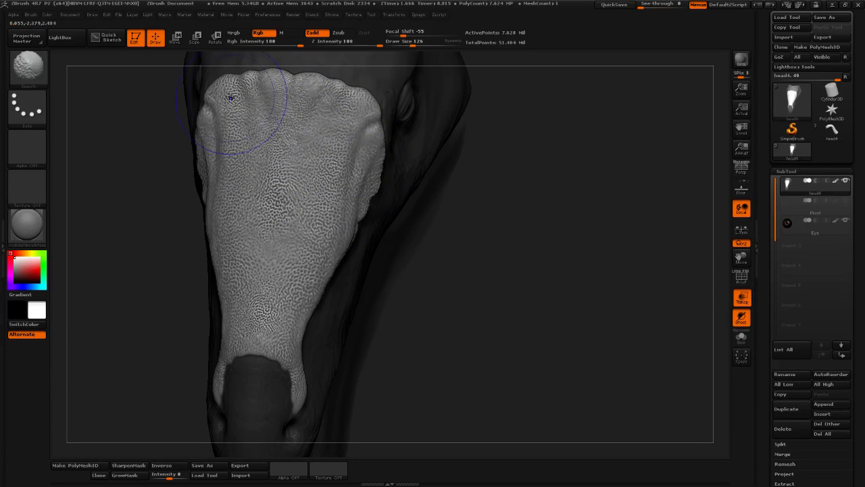
pyautogui.moveTo(243, 241)
pyautogui.keyDown('shift'); pyautogui.mouseDown()
pyautogui.moveTo(277, 195)
pyautogui.moveTo(300, 211)
pyautogui.mouseUp(); pyautogui.keyUp('shift')
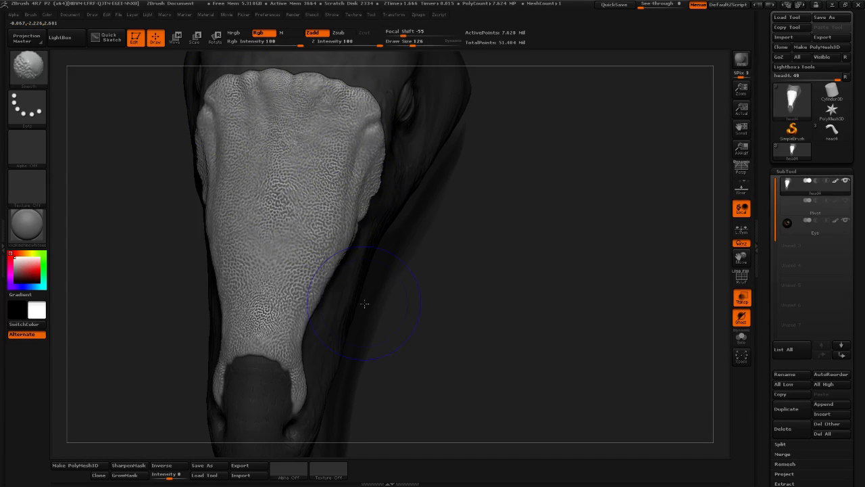
# Stamp more of the skin pattern along the plate's lower side edge towards the nostril at draw size 126
pyautogui.moveTo(545, 258); pyautogui.dragTo(537, 288)
pyautogui.keyDown('shift'); pyautogui.moveTo(174, 261); pyautogui.dragTo(144, 260); pyautogui.keyUp('shift')
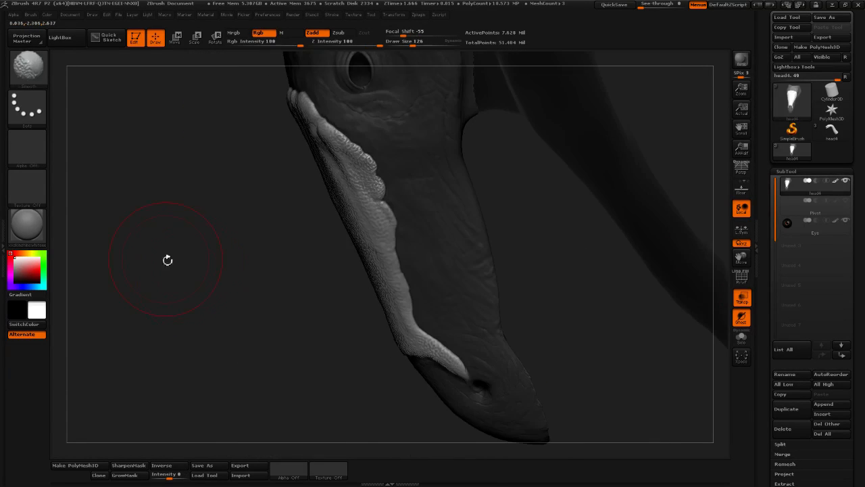
pyautogui.moveTo(234, 252)
pyautogui.mouseDown()
pyautogui.moveTo(572, 158)
pyautogui.moveTo(550, 153)
pyautogui.moveTo(570, 167)
pyautogui.moveTo(574, 193)
pyautogui.moveTo(546, 292)
pyautogui.mouseUp()
pyautogui.hotkey('shift', 'f')
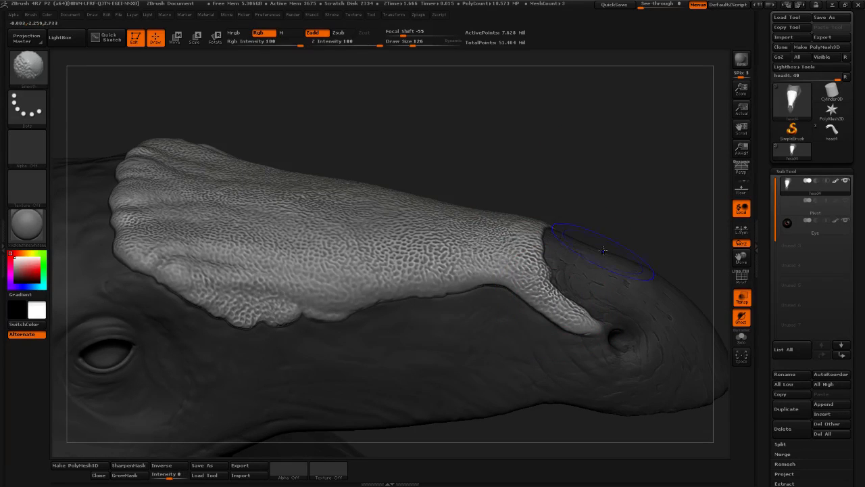
pyautogui.hotkey('shift', 'f')
pyautogui.moveTo(593, 159); pyautogui.dragTo(580, 153)
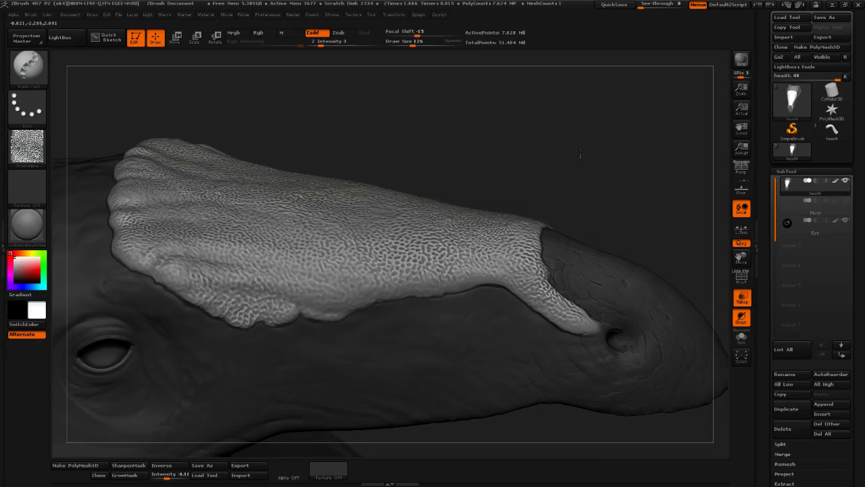
pyautogui.press('f')
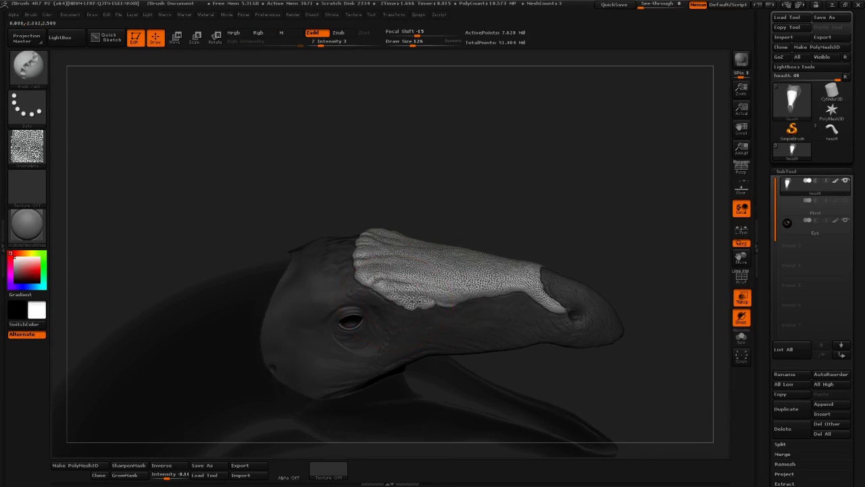
pyautogui.moveTo(449, 298)
pyautogui.mouseDown()
pyautogui.moveTo(508, 287)
pyautogui.moveTo(549, 301)
pyautogui.moveTo(528, 302)
pyautogui.mouseUp()
# Smooth the pattern along the plate's lower side edge, its scalloped lobes and the strip beside the nostril
pyautogui.press('shift')
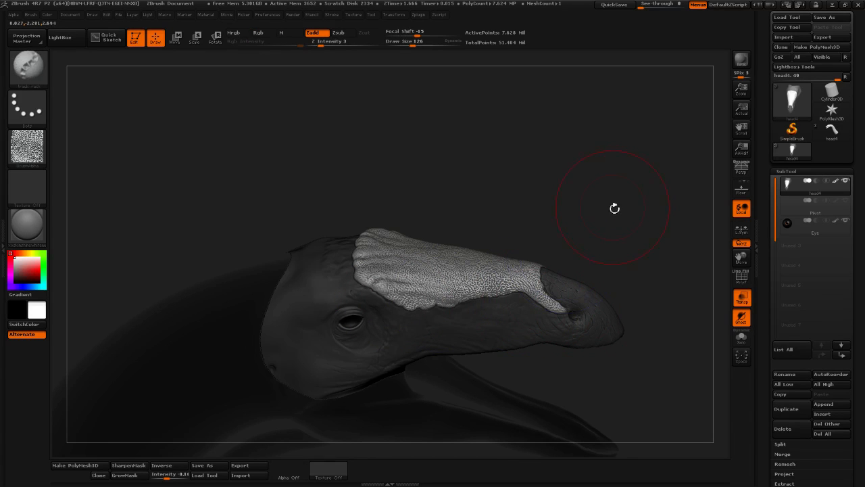
pyautogui.keyDown('alt'); pyautogui.moveTo(645, 242); pyautogui.dragTo(653, 290); pyautogui.keyUp('alt')
pyautogui.keyDown('shift'); pyautogui.moveTo(522, 290); pyautogui.dragTo(507, 280); pyautogui.keyUp('shift')
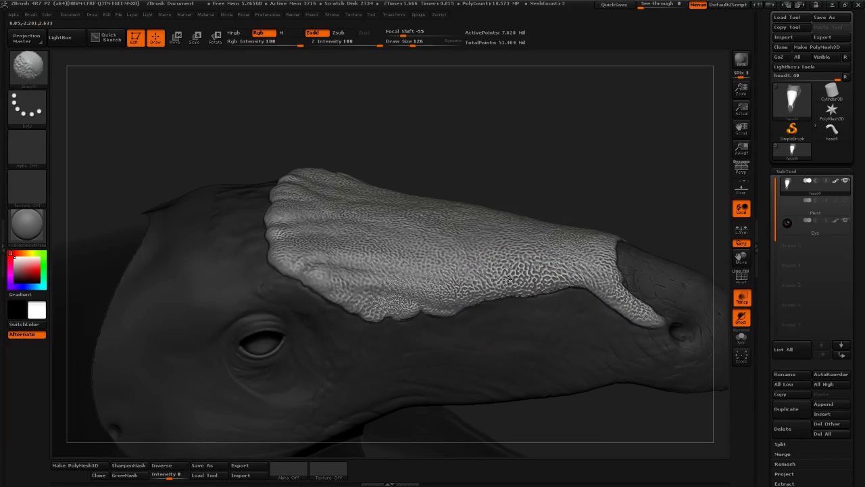
pyautogui.keyDown('shift'); pyautogui.moveTo(378, 316); pyautogui.dragTo(400, 313); pyautogui.keyUp('shift')
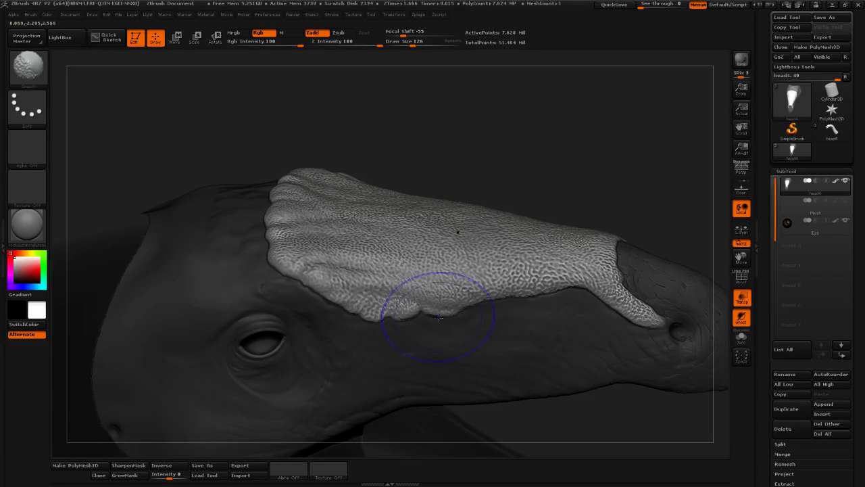
pyautogui.keyDown('shift'); pyautogui.moveTo(619, 299); pyautogui.dragTo(651, 326); pyautogui.keyUp('shift')
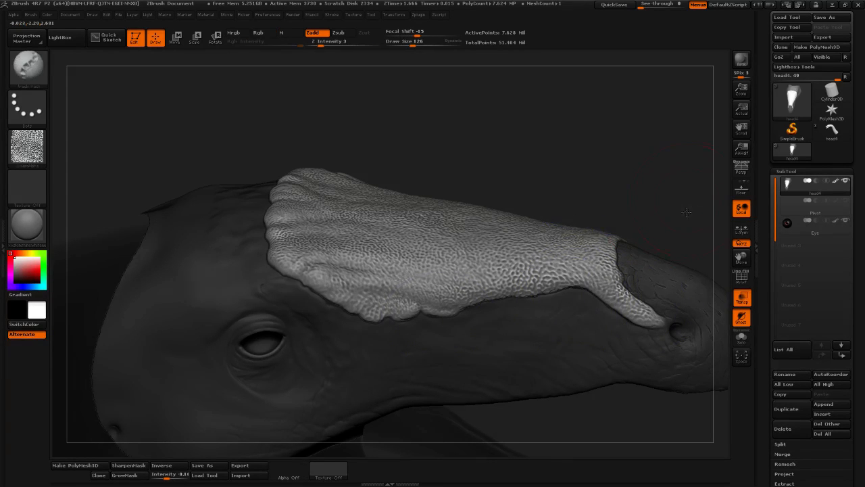
pyautogui.moveTo(661, 212); pyautogui.dragTo(173, 249)
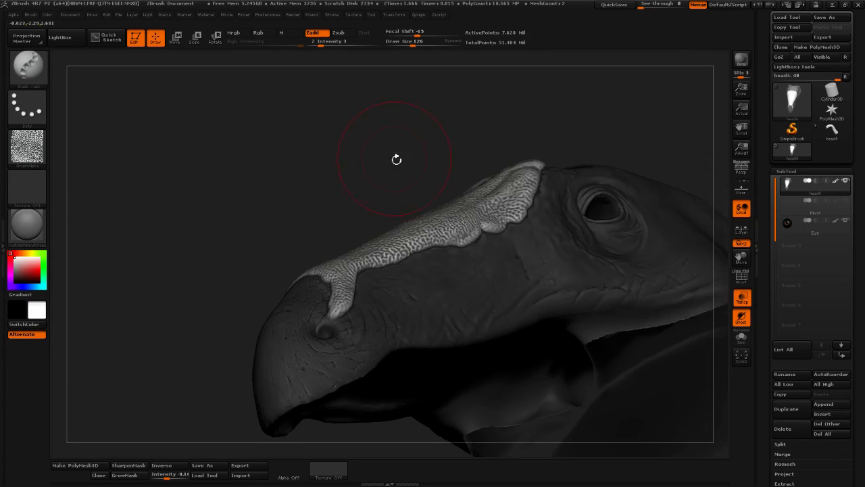
# Apply the Inflate deformation at 1 to the unmasked snout plate
pyautogui.keyDown('alt'); pyautogui.moveTo(396, 160); pyautogui.dragTo(389, 145); pyautogui.keyUp('alt')
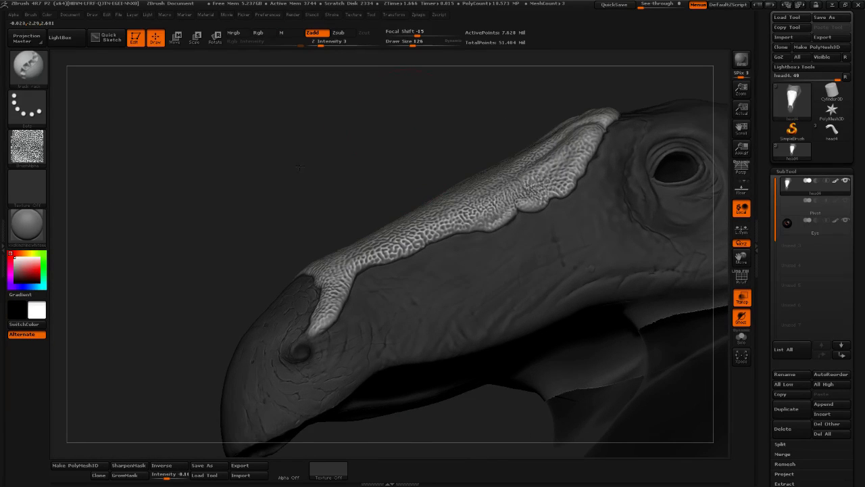
pyautogui.moveTo(299, 168); pyautogui.dragTo(288, 152)
pyautogui.moveTo(411, 45); pyautogui.dragTo(406, 44)
pyautogui.moveTo(386, 131)
pyautogui.mouseDown()
pyautogui.moveTo(423, 147)
pyautogui.moveTo(391, 142)
pyautogui.mouseUp()
pyautogui.moveTo(769, 251); pyautogui.dragTo(772, 104)
pyautogui.scroll(-5, 767, 252)
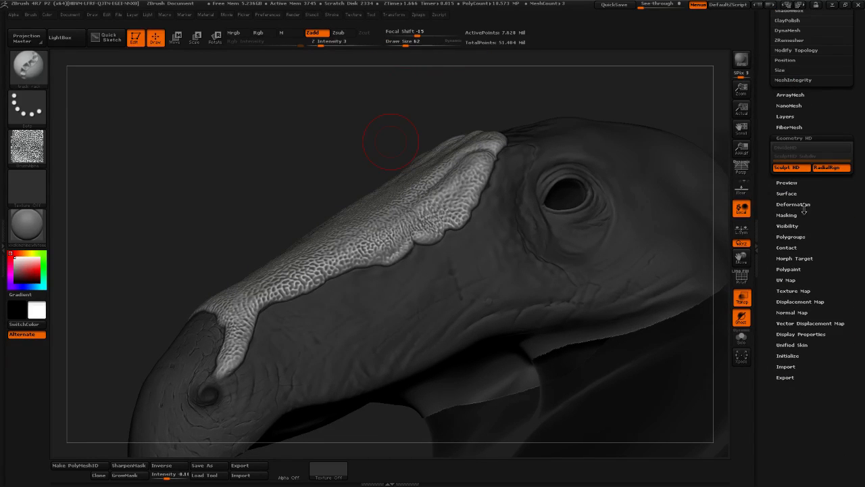
pyautogui.click(803, 206)
pyautogui.moveTo(766, 327); pyautogui.dragTo(765, 225)
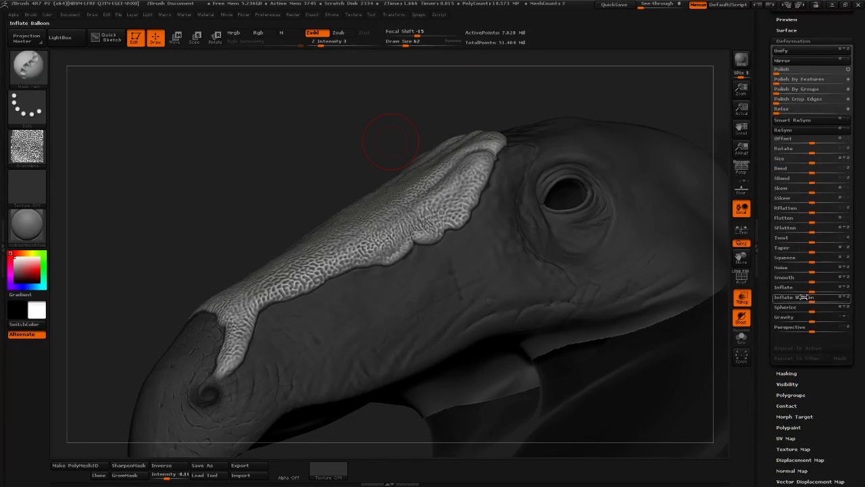
pyautogui.moveTo(816, 291); pyautogui.dragTo(812, 291)
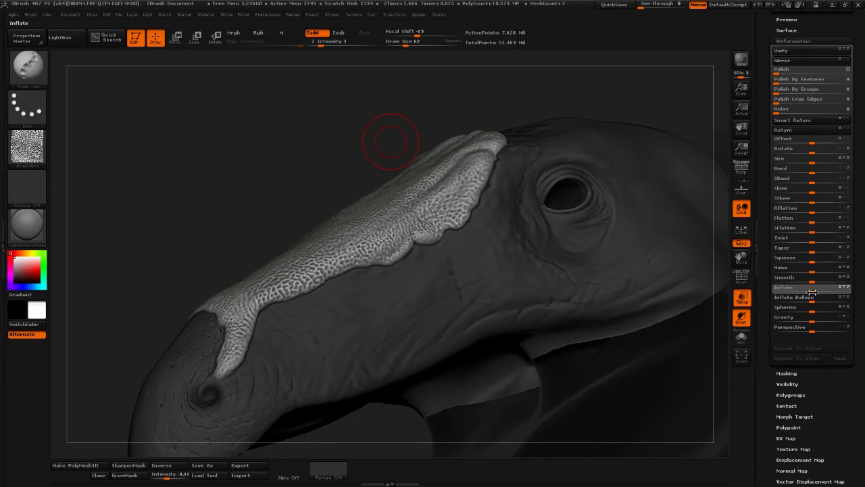
pyautogui.click(818, 288)
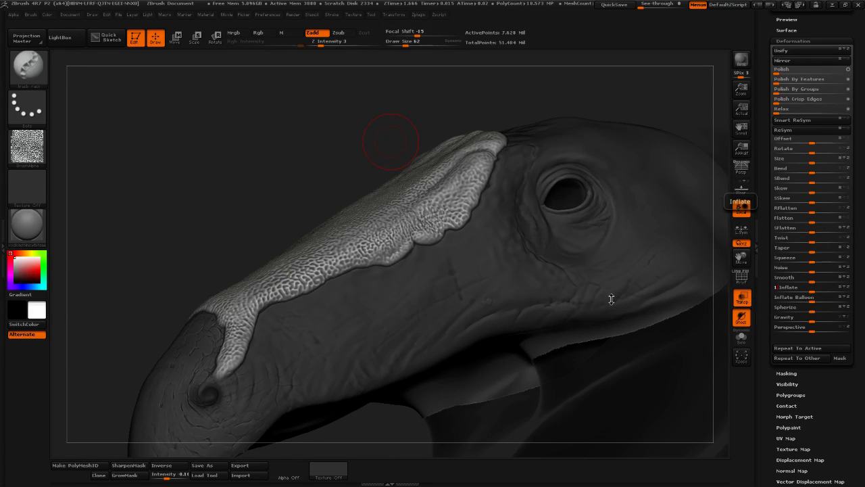
# Apply the Smooth deformation to the unmasked snout plate, raising it to 100
pyautogui.moveTo(284, 183); pyautogui.dragTo(306, 262)
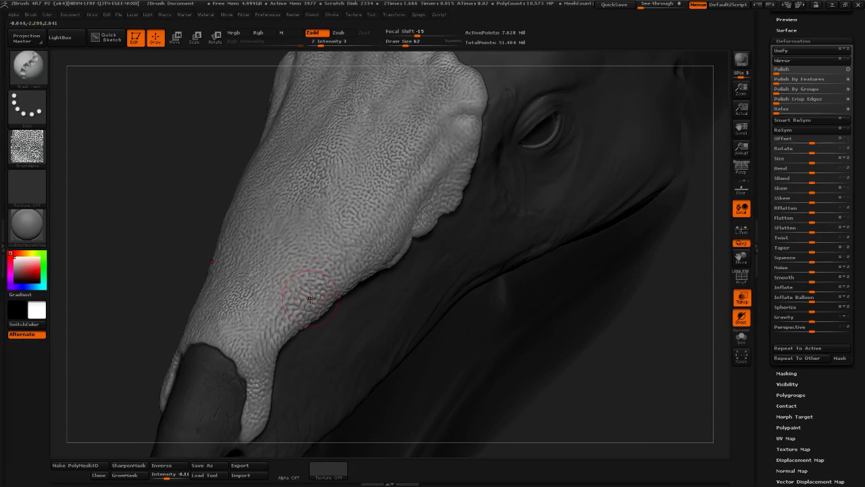
pyautogui.moveTo(193, 196); pyautogui.dragTo(333, 257)
pyautogui.press('shift')
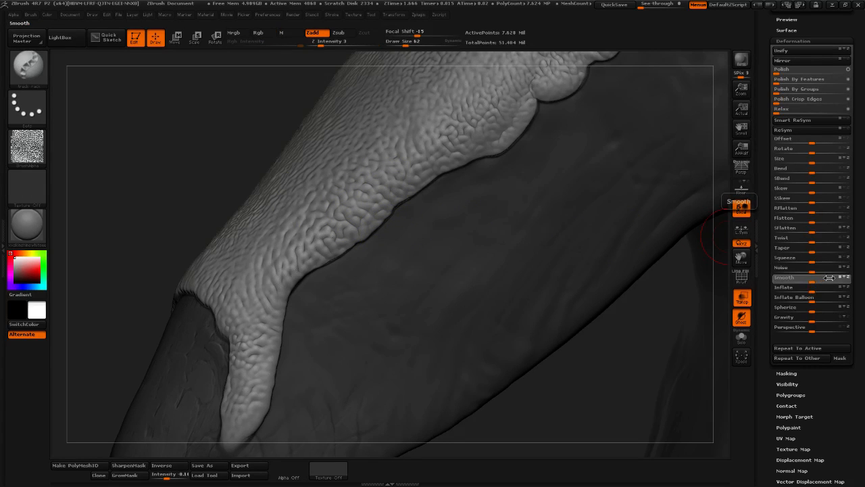
pyautogui.moveTo(844, 277); pyautogui.dragTo(852, 279)
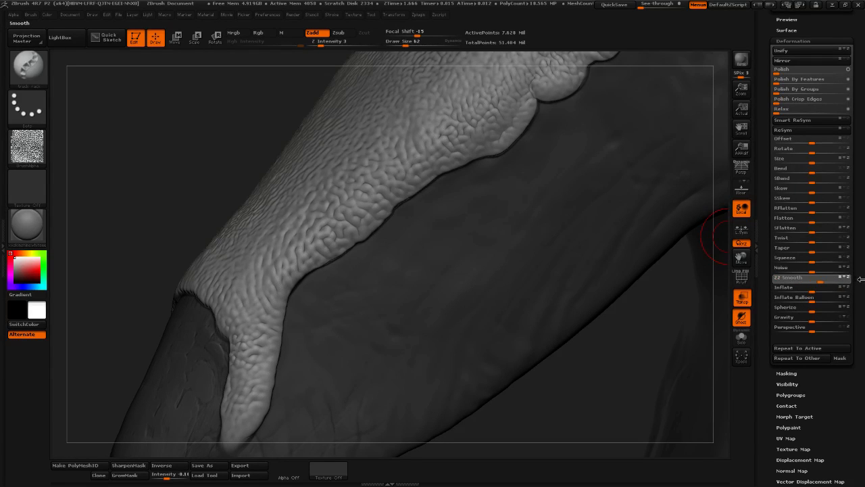
pyautogui.click(849, 280)
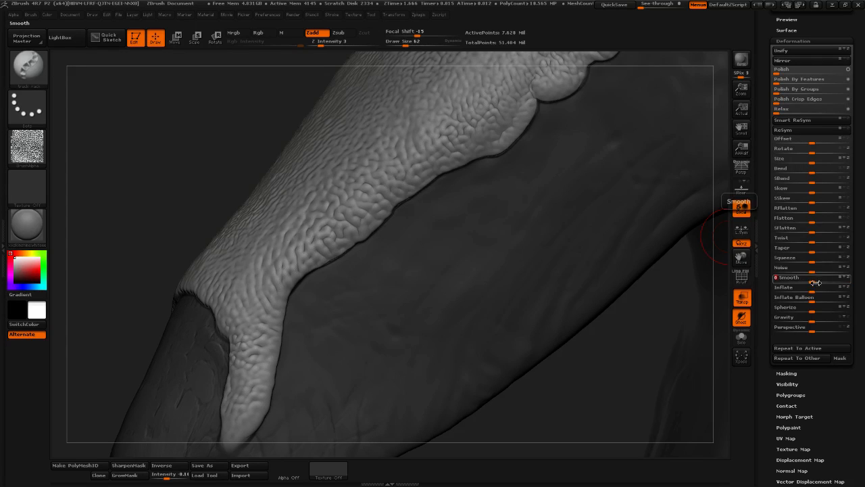
pyautogui.click(817, 281)
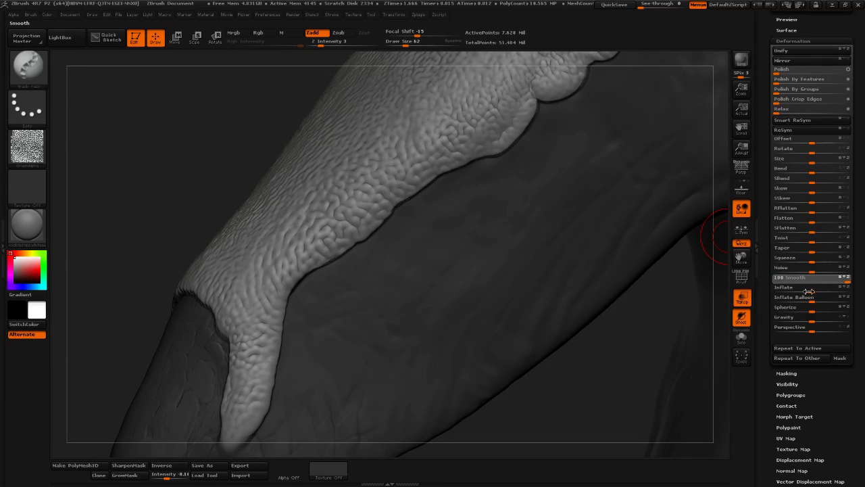
# Restamp the skin pattern on the plate's centre near the nose end at draw size 101 and soften it at 145
pyautogui.moveTo(607, 420)
pyautogui.mouseDown()
pyautogui.moveTo(650, 380)
pyautogui.moveTo(665, 347)
pyautogui.moveTo(676, 355)
pyautogui.moveTo(655, 375)
pyautogui.moveTo(632, 370)
pyautogui.moveTo(588, 313)
pyautogui.moveTo(556, 304)
pyautogui.moveTo(631, 329)
pyautogui.moveTo(639, 296)
pyautogui.mouseUp()
pyautogui.moveTo(625, 346); pyautogui.dragTo(662, 263)
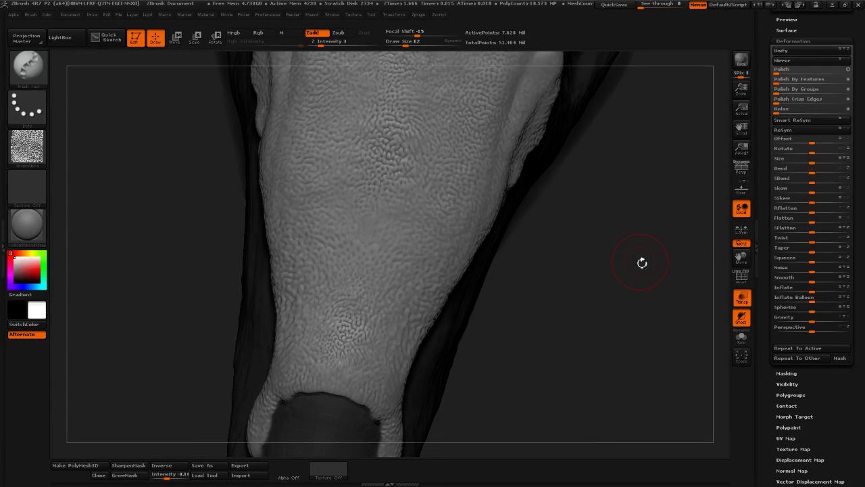
pyautogui.moveTo(634, 310)
pyautogui.mouseDown()
pyautogui.moveTo(636, 302)
pyautogui.moveTo(589, 336)
pyautogui.moveTo(638, 315)
pyautogui.moveTo(450, 209)
pyautogui.mouseUp()
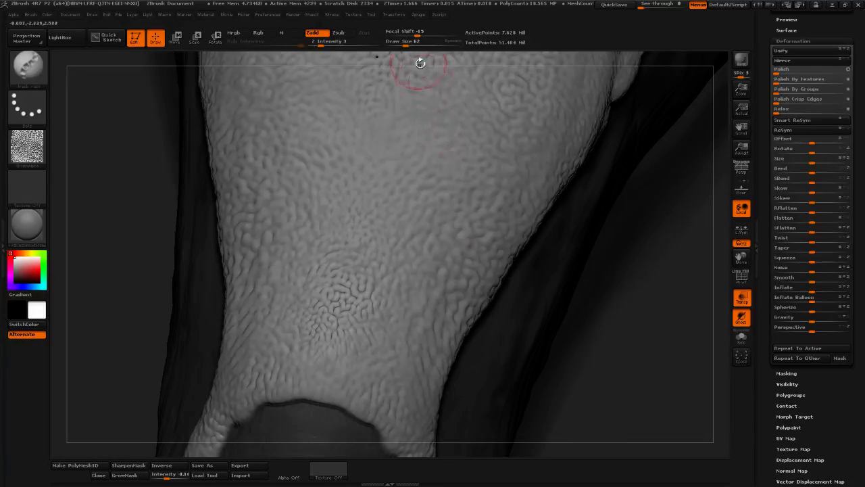
pyautogui.moveTo(411, 43); pyautogui.dragTo(415, 43)
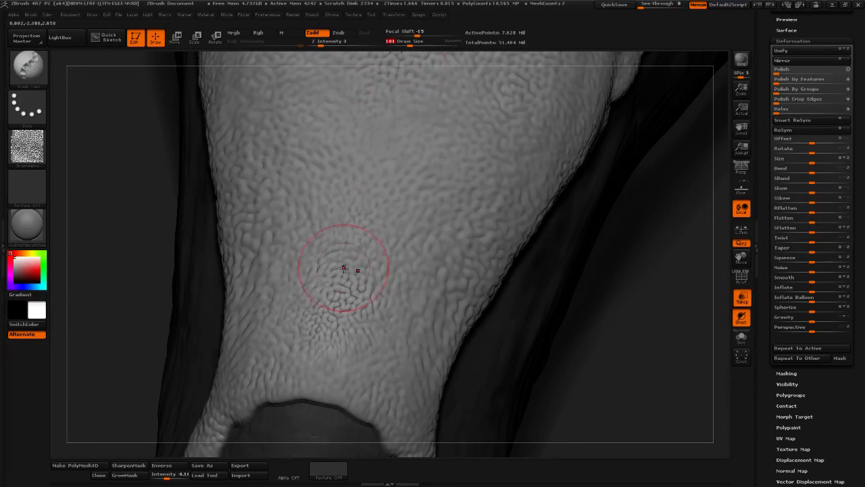
pyautogui.moveTo(331, 288)
pyautogui.mouseDown()
pyautogui.moveTo(318, 299)
pyautogui.moveTo(347, 309)
pyautogui.mouseUp()
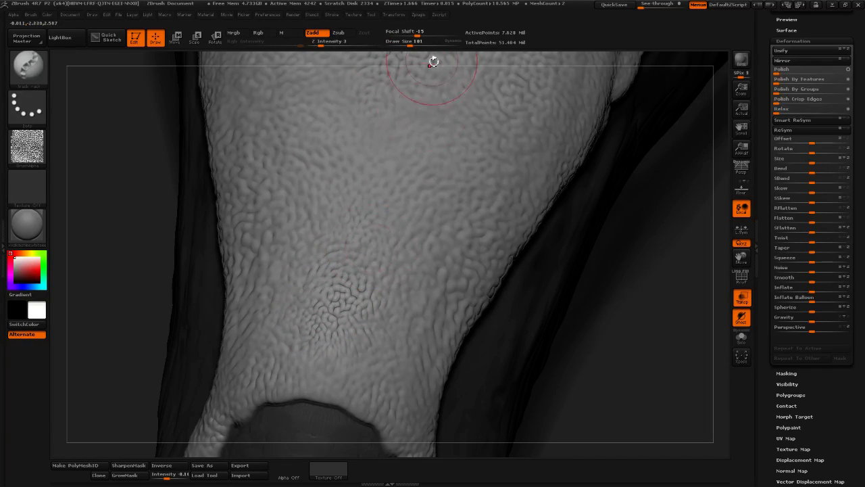
pyautogui.moveTo(414, 44); pyautogui.dragTo(417, 43)
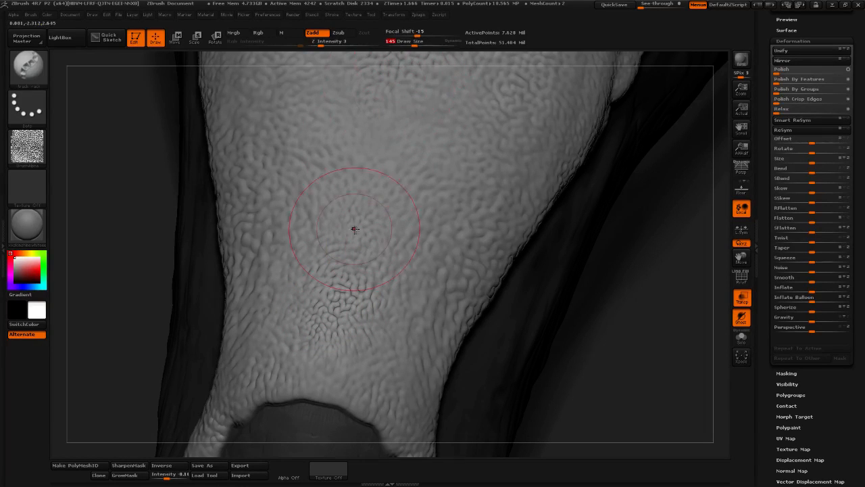
pyautogui.press('shift')
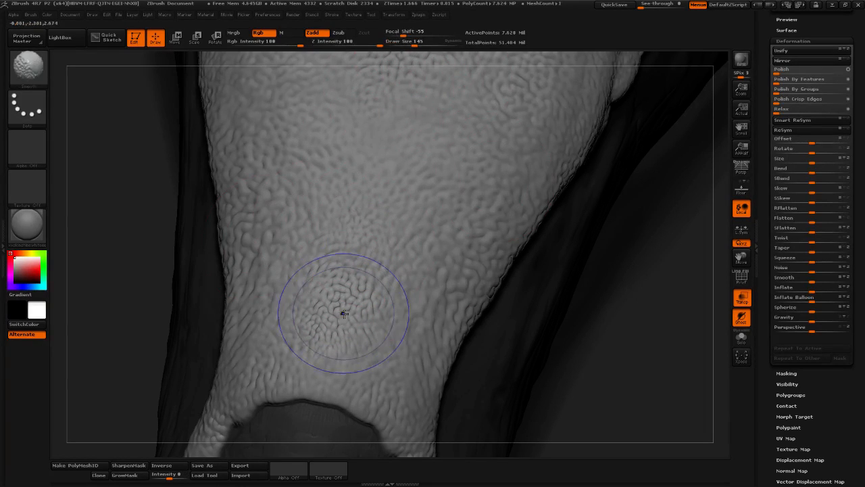
# Stamp and lightly smooth the skin pattern across the plate's middle and rear centre at draw size 105
pyautogui.moveTo(416, 42); pyautogui.dragTo(414, 41)
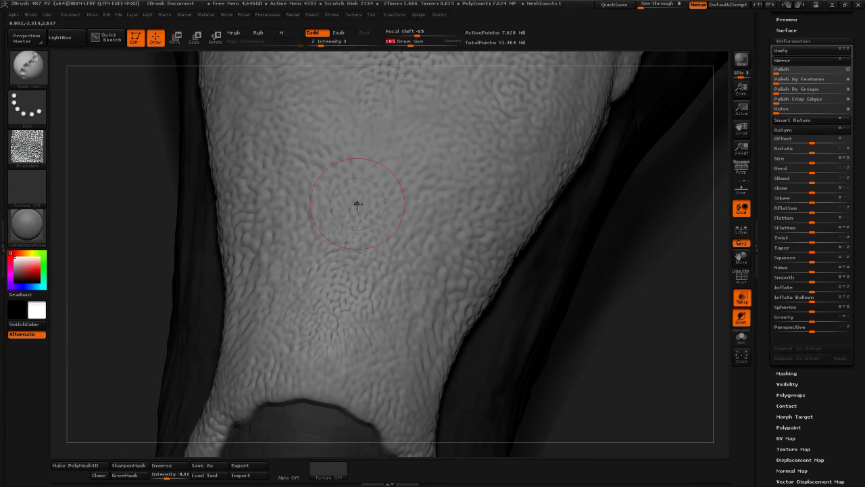
pyautogui.keyDown('alt'); pyautogui.moveTo(659, 276); pyautogui.dragTo(582, 432); pyautogui.keyUp('alt')
pyautogui.moveTo(424, 213); pyautogui.dragTo(478, 125)
pyautogui.moveTo(343, 177)
pyautogui.keyDown('shift'); pyautogui.mouseDown()
pyautogui.moveTo(333, 135)
pyautogui.moveTo(321, 242)
pyautogui.moveTo(373, 93)
pyautogui.mouseUp(); pyautogui.keyUp('shift')
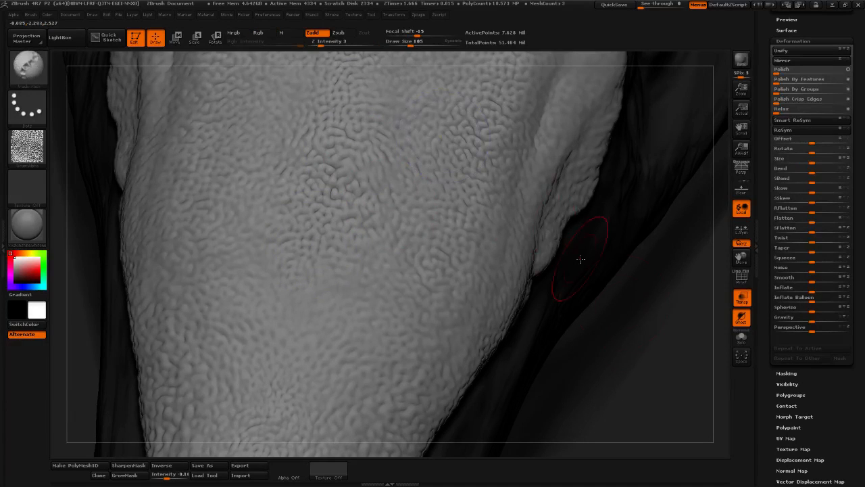
pyautogui.keyDown('alt'); pyautogui.moveTo(678, 331); pyautogui.dragTo(631, 417); pyautogui.keyUp('alt')
pyautogui.moveTo(357, 203)
pyautogui.keyDown('shift'); pyautogui.mouseDown()
pyautogui.moveTo(317, 178)
pyautogui.moveTo(309, 108)
pyautogui.moveTo(358, 216)
pyautogui.moveTo(441, 248)
pyautogui.mouseUp(); pyautogui.keyUp('shift')
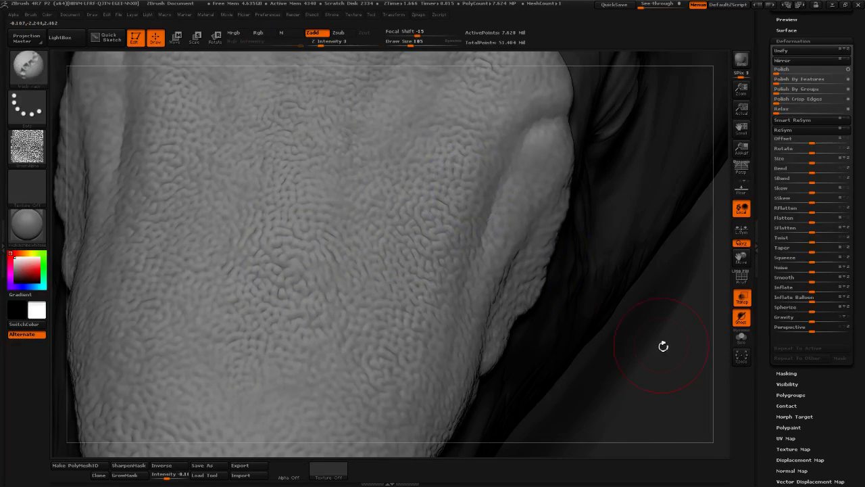
# Smooth the skin pattern along the plate's side, from the rear scalloped lobes to the strip beside the nostril
pyautogui.moveTo(663, 346); pyautogui.dragTo(565, 330)
pyautogui.keyDown('shift'); pyautogui.moveTo(513, 330); pyautogui.dragTo(431, 371); pyautogui.keyUp('shift')
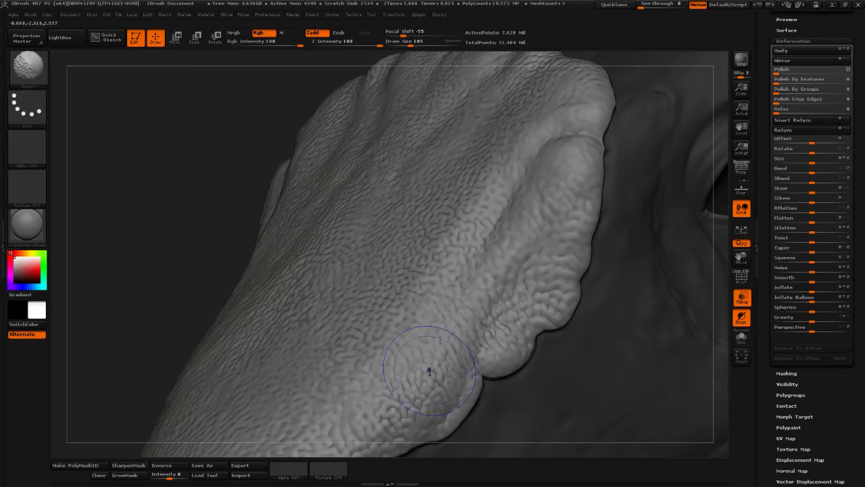
pyautogui.keyDown('alt'); pyautogui.moveTo(158, 285); pyautogui.dragTo(196, 163); pyautogui.keyUp('alt')
pyautogui.keyDown('shift'); pyautogui.moveTo(396, 248); pyautogui.dragTo(422, 268); pyautogui.keyUp('shift')
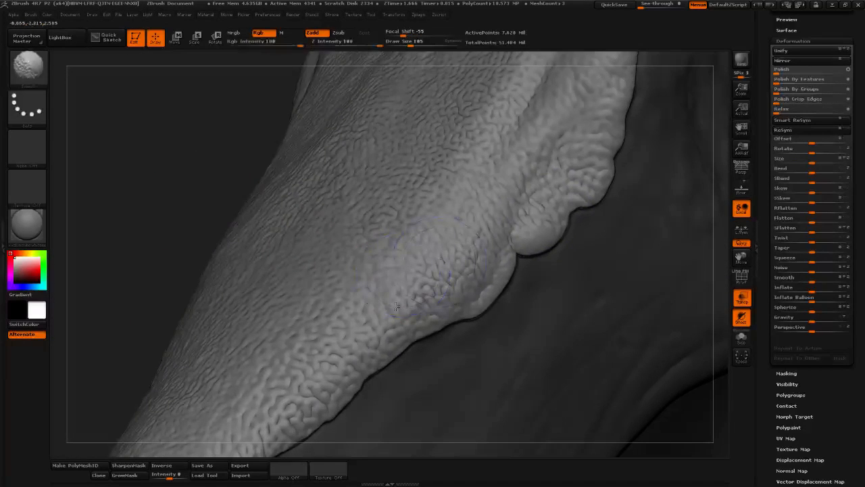
pyautogui.moveTo(127, 306)
pyautogui.mouseDown()
pyautogui.moveTo(304, 284)
pyautogui.moveTo(562, 227)
pyautogui.mouseUp()
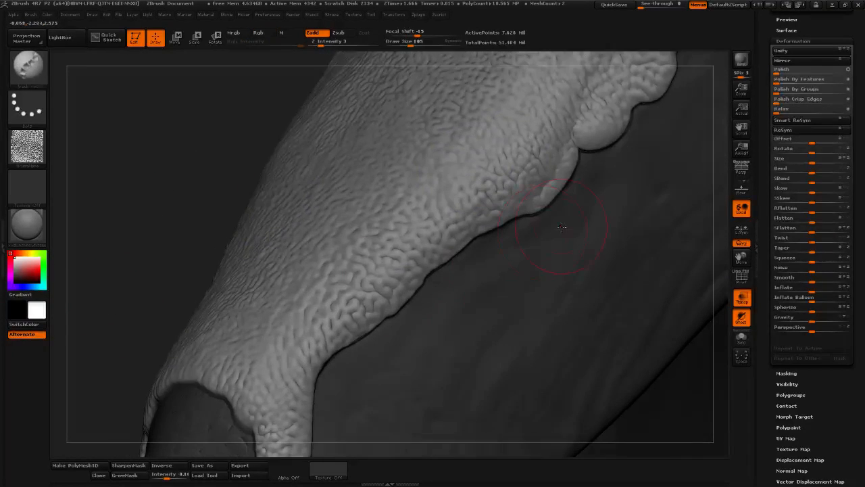
pyautogui.moveTo(392, 269)
pyautogui.keyDown('shift'); pyautogui.mouseDown()
pyautogui.moveTo(355, 311)
pyautogui.moveTo(399, 244)
pyautogui.mouseUp(); pyautogui.keyUp('shift')
pyautogui.keyDown('shift'); pyautogui.moveTo(527, 177); pyautogui.dragTo(501, 195); pyautogui.keyUp('shift')
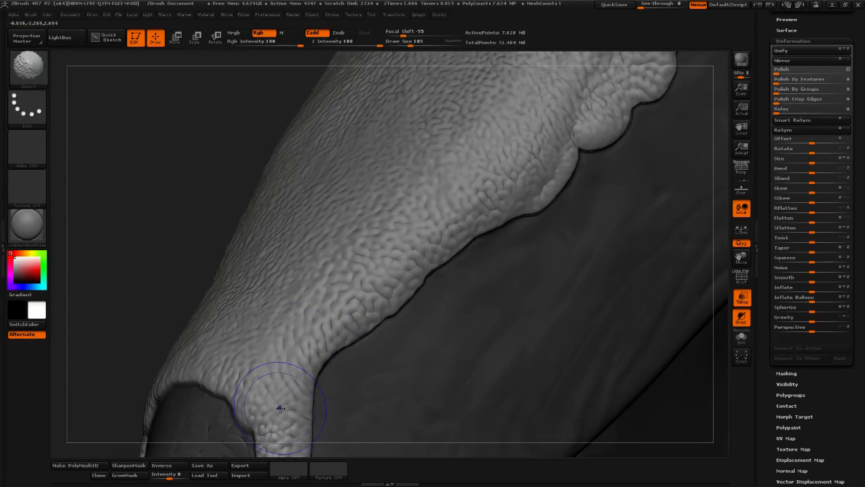
pyautogui.moveTo(172, 308)
pyautogui.mouseDown()
pyautogui.moveTo(178, 207)
pyautogui.moveTo(192, 184)
pyautogui.mouseUp()
pyautogui.moveTo(308, 301)
pyautogui.keyDown('shift'); pyautogui.mouseDown()
pyautogui.moveTo(313, 343)
pyautogui.moveTo(310, 335)
pyautogui.mouseUp(); pyautogui.keyUp('shift')
# Clear the mask from the head and save the sculpt to disk
pyautogui.moveTo(134, 251)
pyautogui.mouseDown()
pyautogui.moveTo(581, 219)
pyautogui.moveTo(628, 274)
pyautogui.moveTo(618, 272)
pyautogui.moveTo(616, 305)
pyautogui.moveTo(506, 246)
pyautogui.moveTo(299, 189)
pyautogui.moveTo(302, 227)
pyautogui.moveTo(233, 209)
pyautogui.moveTo(210, 234)
pyautogui.moveTo(238, 176)
pyautogui.moveTo(228, 219)
pyautogui.moveTo(325, 152)
pyautogui.moveTo(376, 154)
pyautogui.moveTo(386, 185)
pyautogui.moveTo(466, 171)
pyautogui.moveTo(497, 196)
pyautogui.mouseUp()
pyautogui.moveTo(514, 162)
pyautogui.keyDown('alt'); pyautogui.mouseDown()
pyautogui.moveTo(587, 150)
pyautogui.moveTo(243, 196)
pyautogui.mouseUp(); pyautogui.keyUp('alt')
pyautogui.keyDown('alt'); pyautogui.moveTo(423, 154); pyautogui.dragTo(239, 185); pyautogui.keyUp('alt')
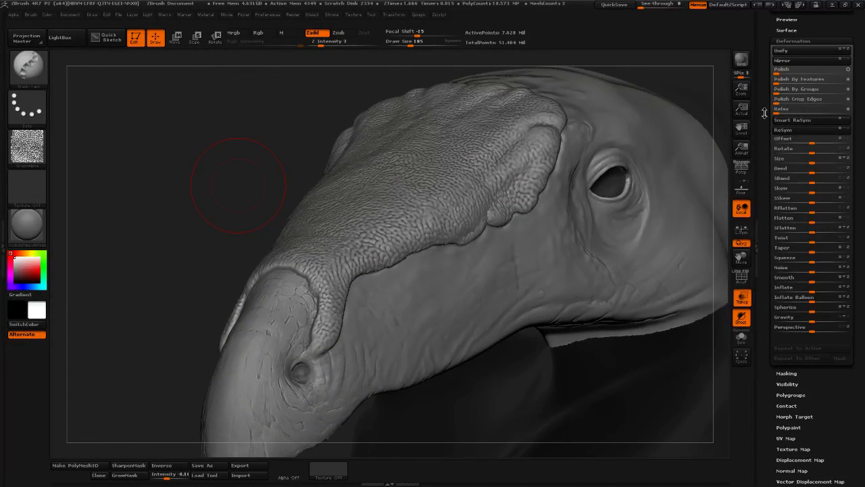
pyautogui.moveTo(765, 126); pyautogui.dragTo(775, 244)
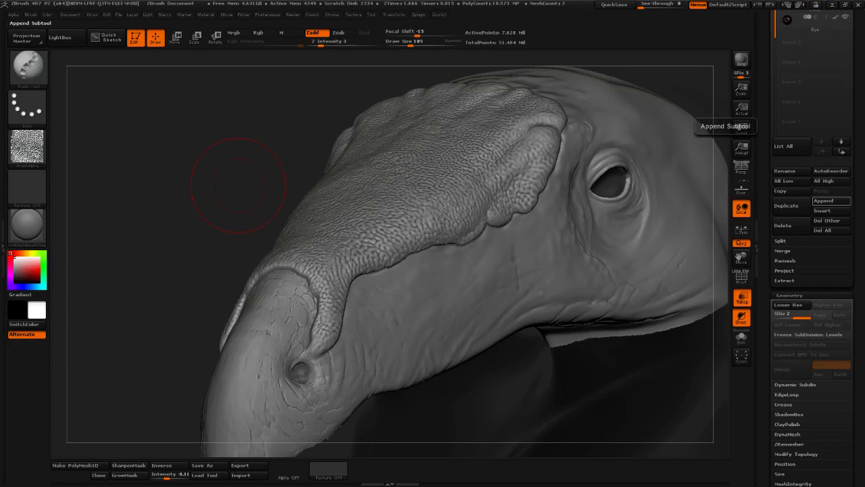
pyautogui.moveTo(762, 54); pyautogui.dragTo(766, 202)
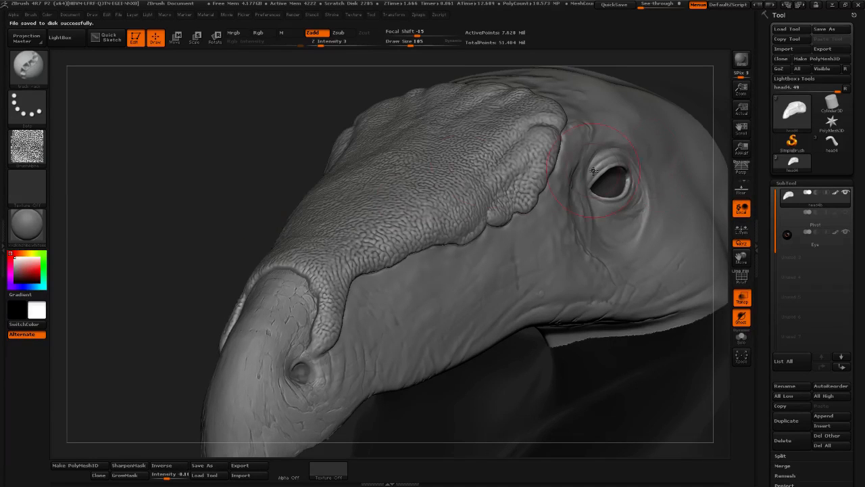
# Examine the textured snout plate from the front and the side, and lower the draw size to 59
pyautogui.moveTo(183, 160); pyautogui.dragTo(338, 162)
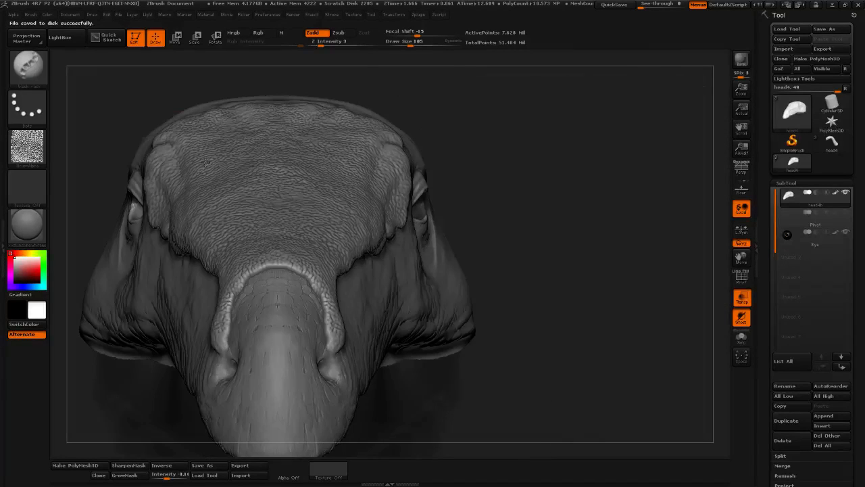
pyautogui.keyDown('alt'); pyautogui.moveTo(563, 215); pyautogui.dragTo(507, 192); pyautogui.keyUp('alt')
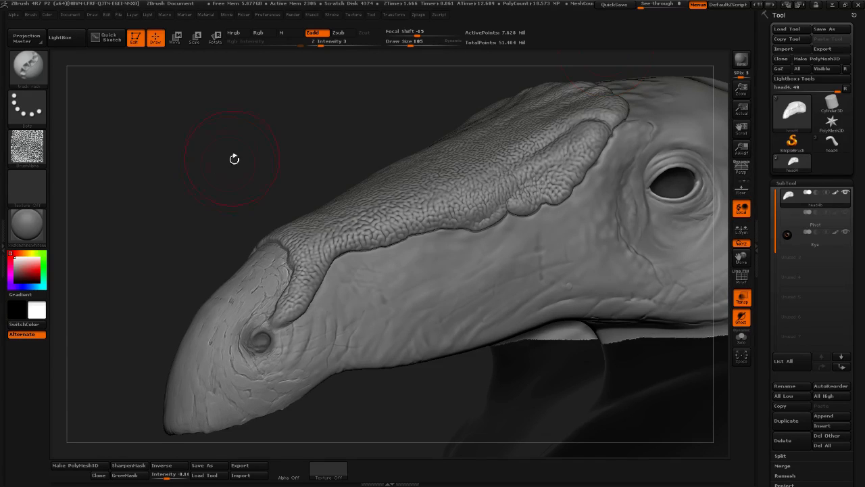
pyautogui.moveTo(409, 50); pyautogui.dragTo(403, 50)
pyautogui.moveTo(362, 118); pyautogui.dragTo(232, 230)
pyautogui.moveTo(286, 417); pyautogui.dragTo(308, 410)
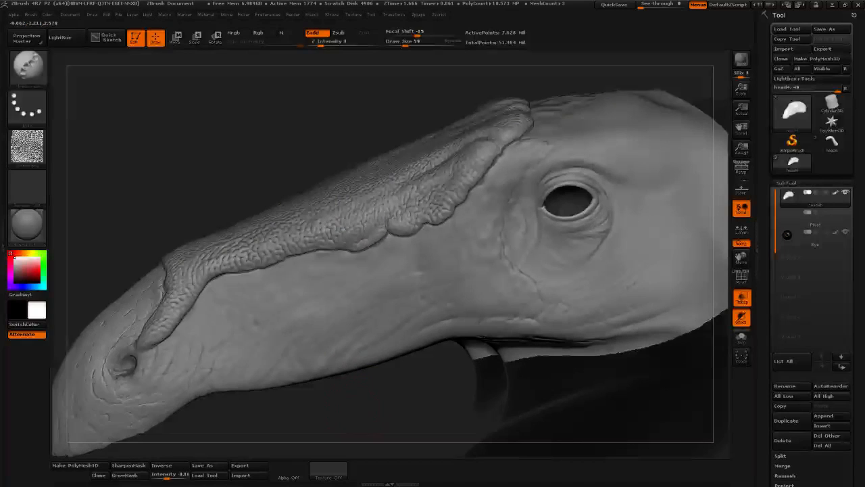
pyautogui.moveTo(364, 409)
pyautogui.mouseDown()
pyautogui.moveTo(382, 372)
pyautogui.moveTo(368, 378)
pyautogui.moveTo(421, 334)
pyautogui.moveTo(385, 292)
pyautogui.moveTo(485, 230)
pyautogui.moveTo(480, 215)
pyautogui.moveTo(488, 219)
pyautogui.mouseUp()
pyautogui.moveTo(348, 120)
pyautogui.keyDown('alt'); pyautogui.mouseDown()
pyautogui.moveTo(471, 173)
pyautogui.moveTo(526, 165)
pyautogui.moveTo(466, 166)
pyautogui.moveTo(506, 133)
pyautogui.mouseUp(); pyautogui.keyUp('alt')
pyautogui.moveTo(277, 177); pyautogui.dragTo(236, 188)
pyautogui.keyDown('alt'); pyautogui.moveTo(501, 146); pyautogui.dragTo(322, 162); pyautogui.keyUp('alt')
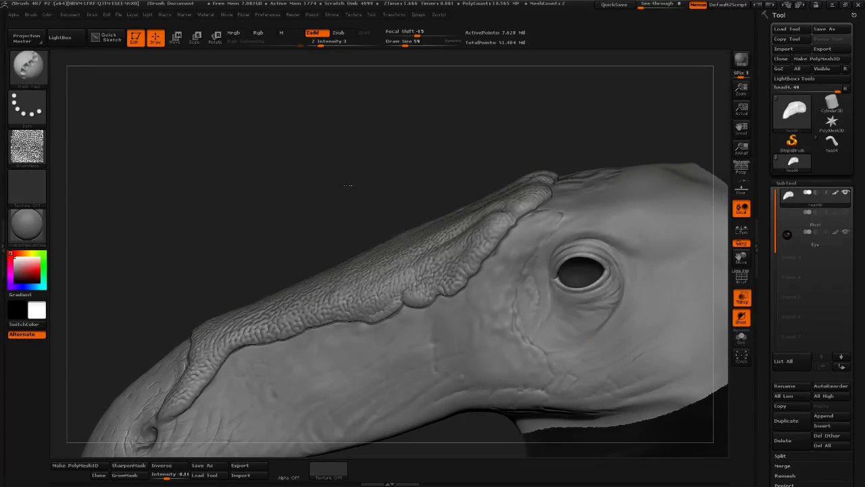
# Switch to the Standard2damir brush for the plate's scalloped side edge and reduce the draw size to 24
pyautogui.moveTo(350, 187)
pyautogui.keyDown('alt'); pyautogui.mouseDown()
pyautogui.moveTo(435, 133)
pyautogui.moveTo(271, 207)
pyautogui.mouseUp(); pyautogui.keyUp('alt')
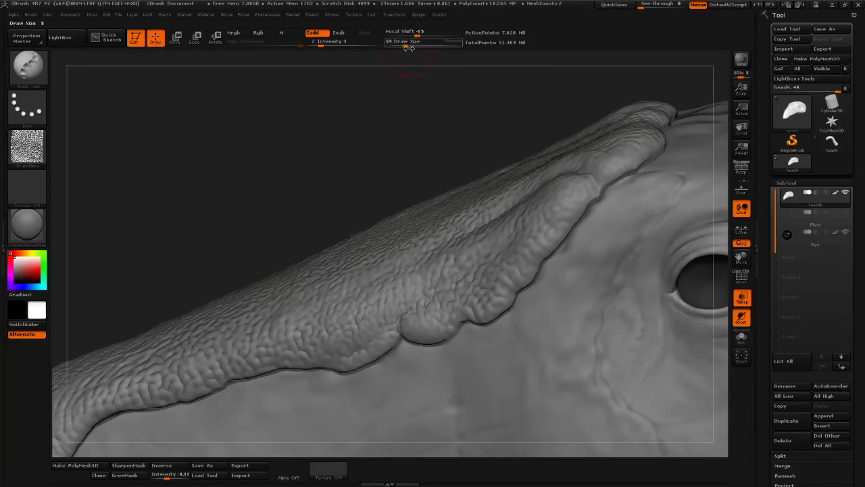
pyautogui.click(27, 66)
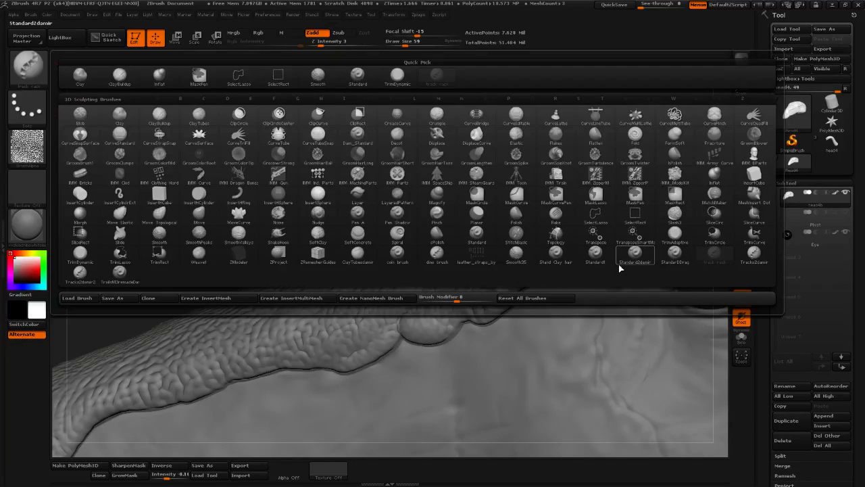
pyautogui.click(637, 256)
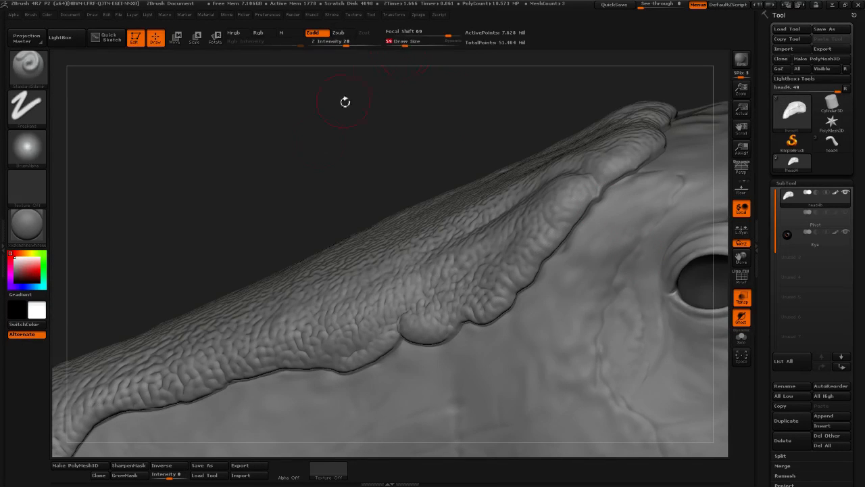
pyautogui.moveTo(346, 109)
pyautogui.mouseDown()
pyautogui.moveTo(361, 150)
pyautogui.moveTo(375, 131)
pyautogui.mouseUp()
pyautogui.moveTo(405, 43); pyautogui.dragTo(402, 43)
pyautogui.moveTo(362, 86); pyautogui.dragTo(367, 348)
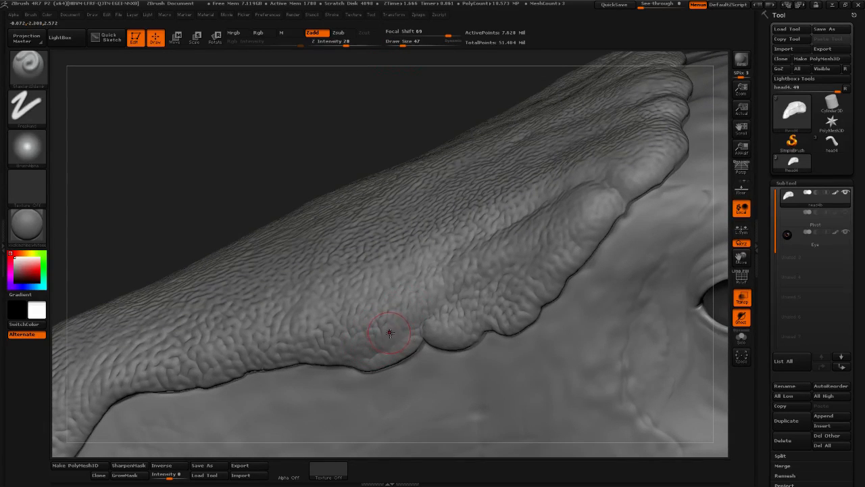
pyautogui.moveTo(403, 43); pyautogui.dragTo(397, 43)
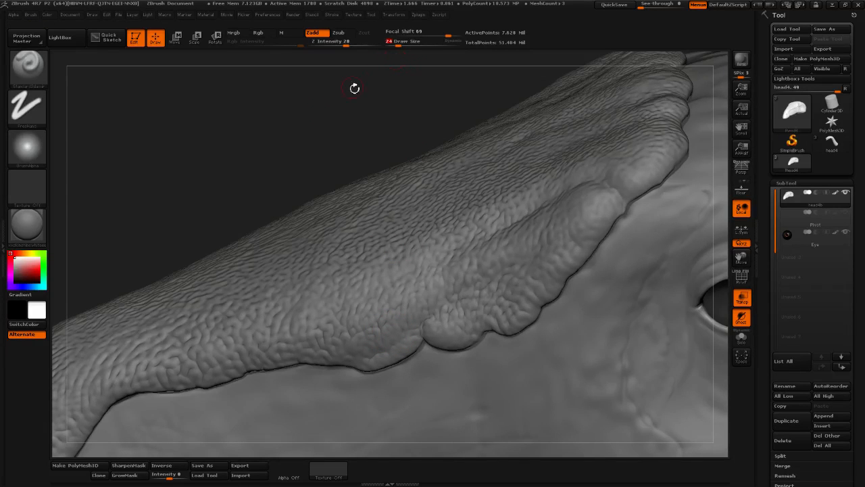
# Reduce the draw size to 17 and carve a crease above the small lobe on the plate's lower side edge
pyautogui.moveTo(354, 123)
pyautogui.mouseDown()
pyautogui.moveTo(314, 134)
pyautogui.moveTo(381, 324)
pyautogui.mouseUp()
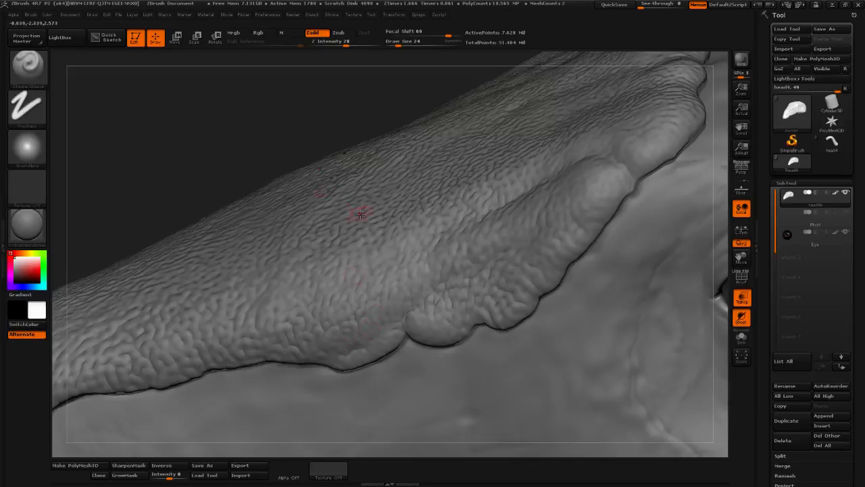
pyautogui.moveTo(279, 136)
pyautogui.mouseDown()
pyautogui.moveTo(277, 163)
pyautogui.moveTo(277, 154)
pyautogui.mouseUp()
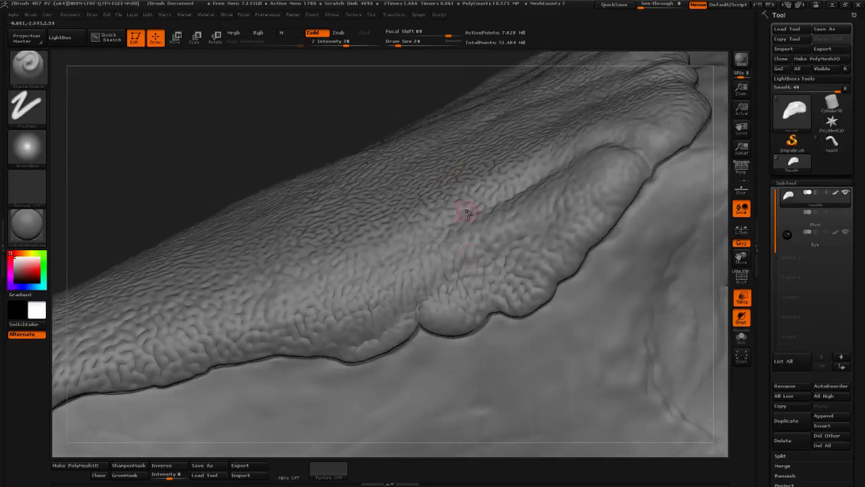
pyautogui.moveTo(396, 42); pyautogui.dragTo(392, 41)
pyautogui.moveTo(315, 123)
pyautogui.mouseDown()
pyautogui.moveTo(384, 185)
pyautogui.moveTo(440, 183)
pyautogui.mouseUp()
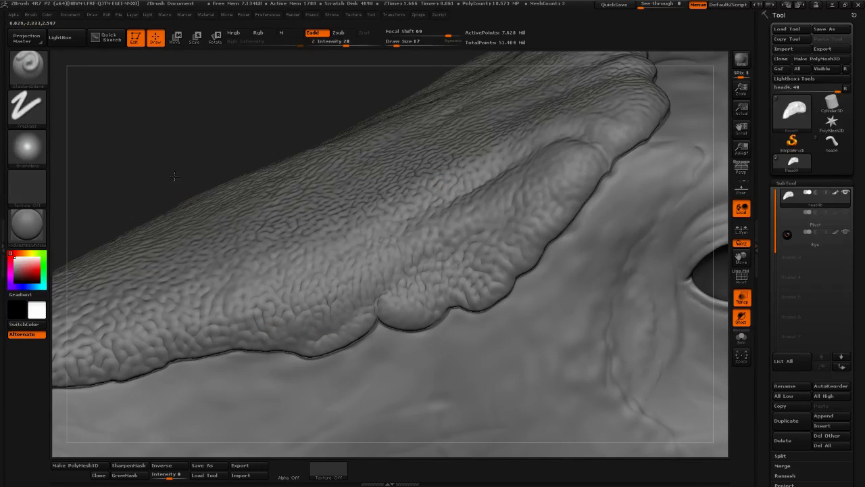
pyautogui.moveTo(175, 176); pyautogui.dragTo(256, 155)
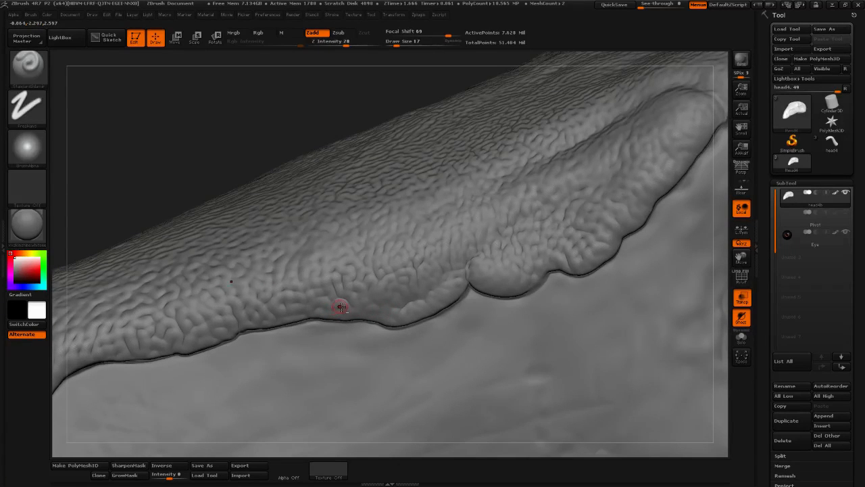
pyautogui.moveTo(348, 310); pyautogui.dragTo(420, 304)
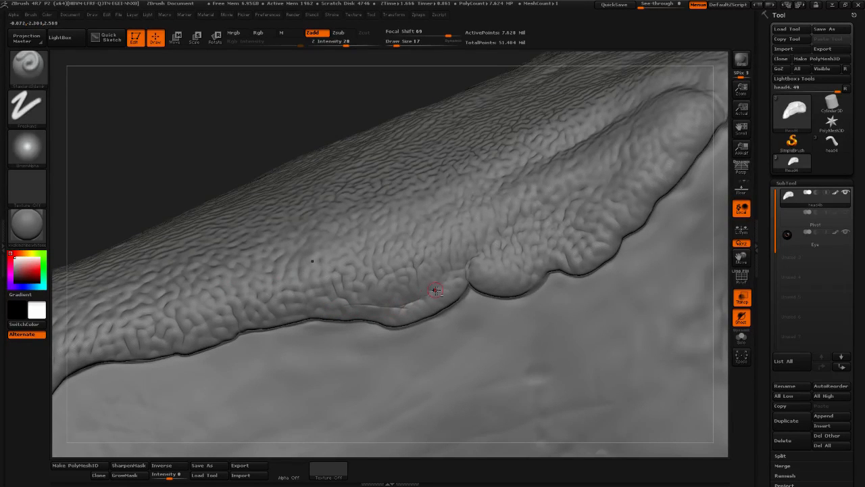
# Smooth the new crease at the small lobe and rework its front end with short strokes
pyautogui.press('shift')
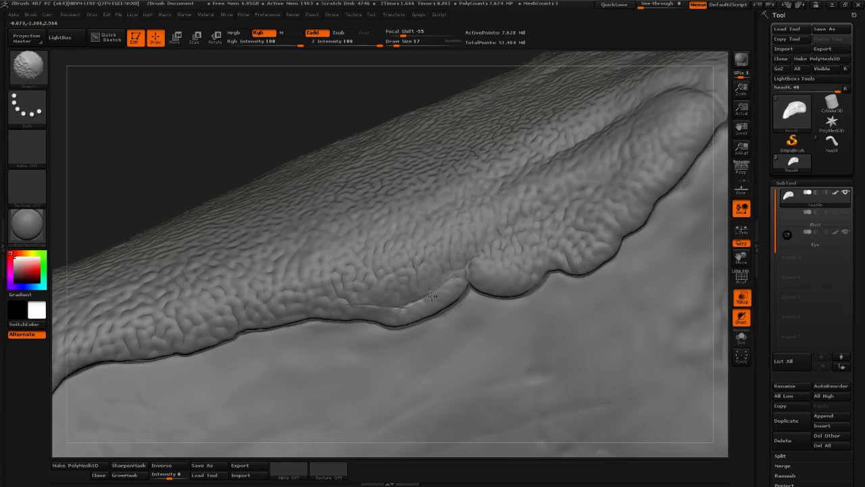
pyautogui.keyDown('shift'); pyautogui.moveTo(396, 311); pyautogui.dragTo(390, 311); pyautogui.keyUp('shift')
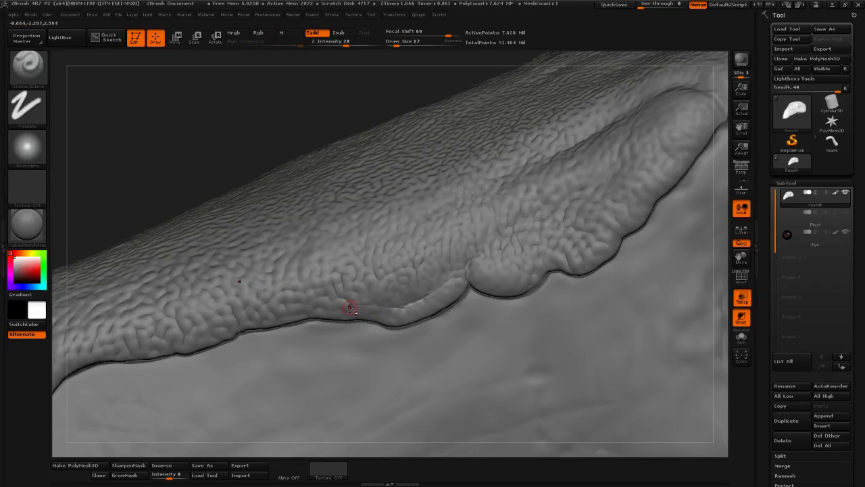
pyautogui.press('shift')
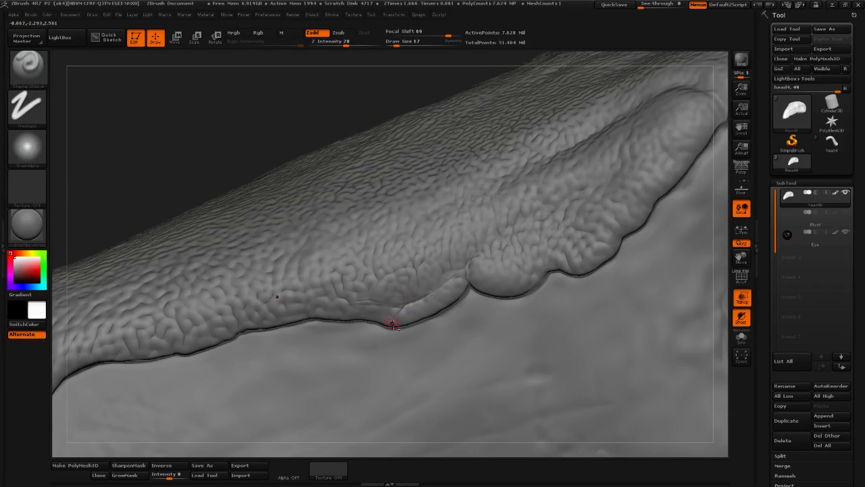
pyautogui.press('shift')
# Carve creases along the upper border of the long side lobe and across the plate toward the rear scalloped lobes
pyautogui.moveTo(130, 160)
pyautogui.mouseDown()
pyautogui.moveTo(272, 183)
pyautogui.moveTo(230, 163)
pyautogui.moveTo(250, 137)
pyautogui.moveTo(230, 128)
pyautogui.moveTo(302, 129)
pyautogui.moveTo(199, 162)
pyautogui.moveTo(238, 129)
pyautogui.moveTo(218, 118)
pyautogui.moveTo(203, 139)
pyautogui.mouseUp()
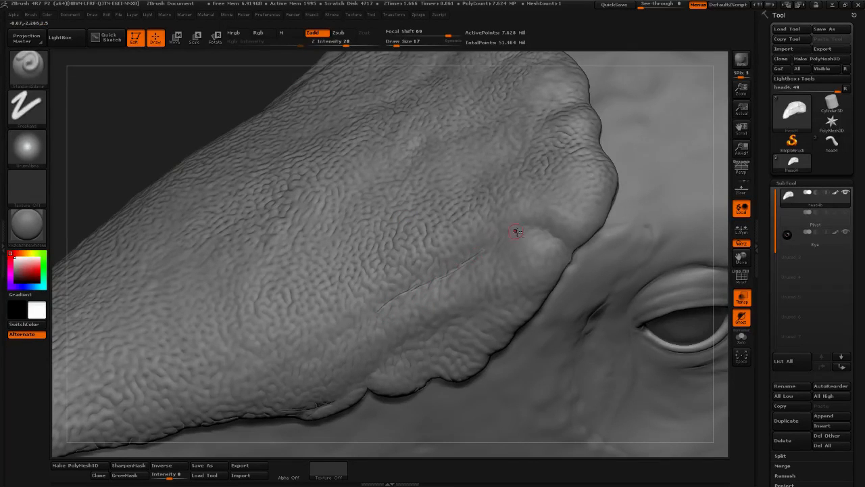
pyautogui.moveTo(157, 145)
pyautogui.mouseDown()
pyautogui.moveTo(220, 64)
pyautogui.moveTo(146, 130)
pyautogui.moveTo(125, 96)
pyautogui.mouseUp()
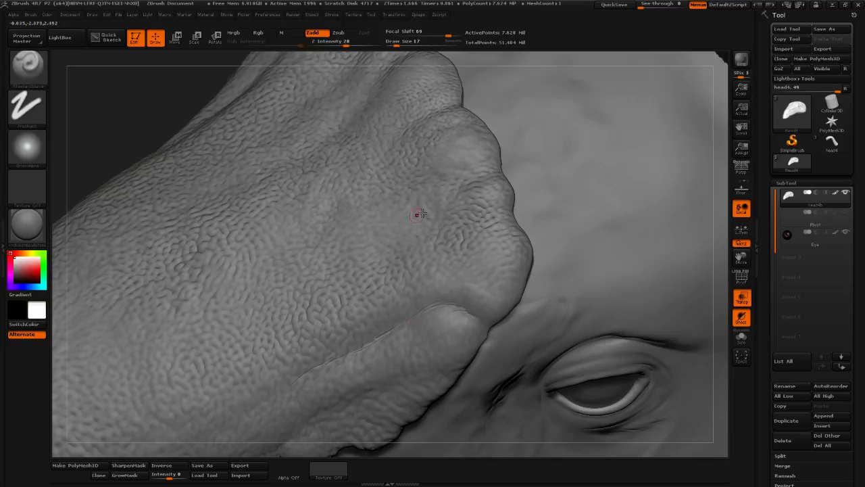
pyautogui.moveTo(154, 105); pyautogui.dragTo(216, 105)
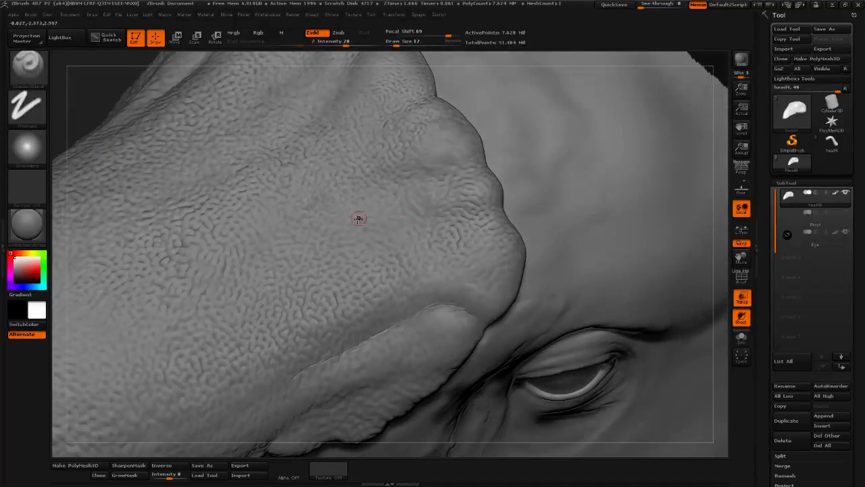
pyautogui.moveTo(392, 188); pyautogui.dragTo(487, 161)
# With Z Intensity 13 and draw size 22, soften the rear crease and add fine creases around the bases of the rear lobes
pyautogui.click(334, 44)
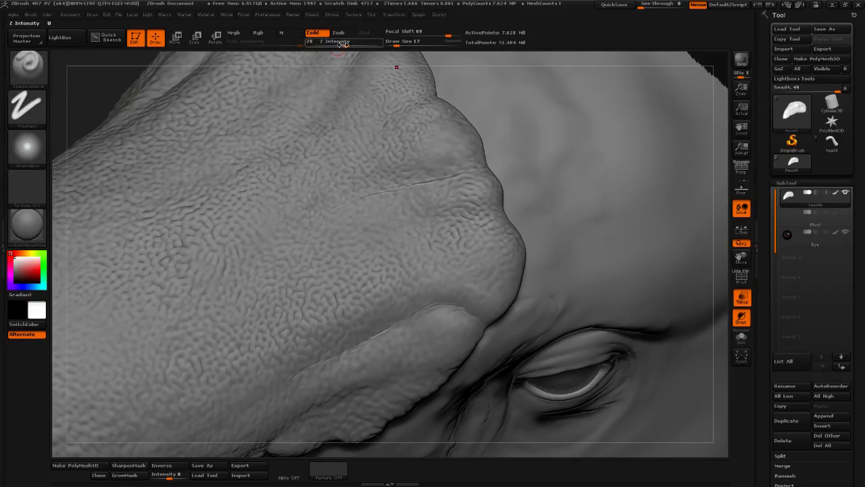
pyautogui.click(406, 44)
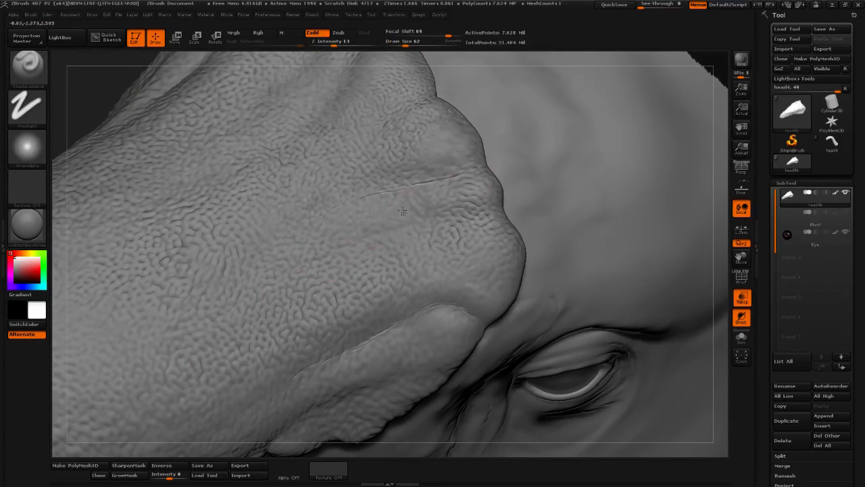
pyautogui.moveTo(435, 45); pyautogui.dragTo(402, 45)
pyautogui.click(396, 43)
pyautogui.press('shift')
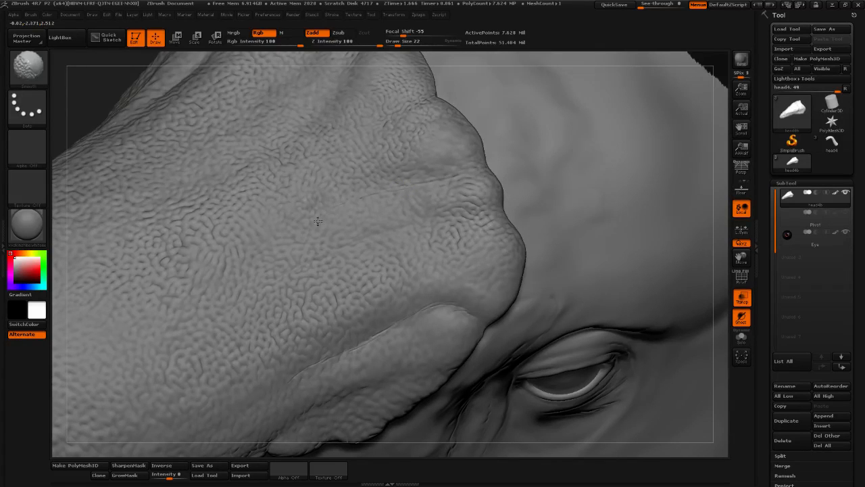
pyautogui.keyDown('shift'); pyautogui.moveTo(318, 221); pyautogui.dragTo(355, 204); pyautogui.keyUp('shift')
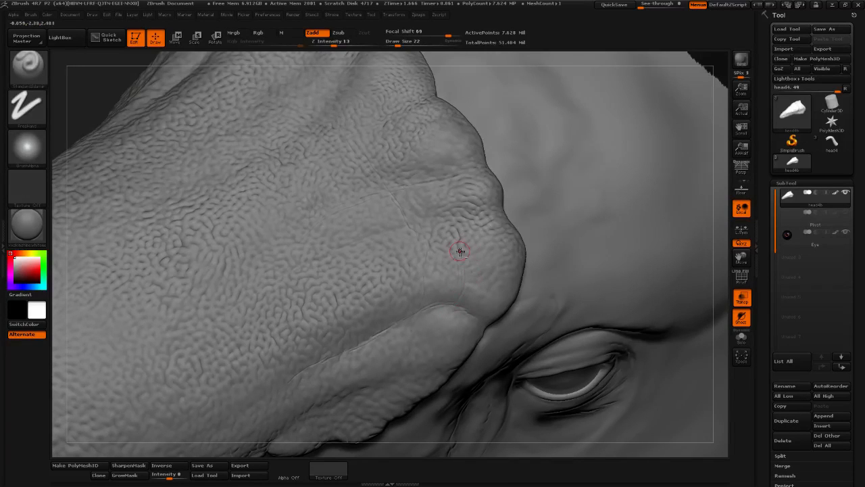
pyautogui.moveTo(78, 103)
pyautogui.mouseDown()
pyautogui.moveTo(128, 77)
pyautogui.moveTo(336, 144)
pyautogui.moveTo(187, 159)
pyautogui.moveTo(264, 173)
pyautogui.moveTo(286, 256)
pyautogui.mouseUp()
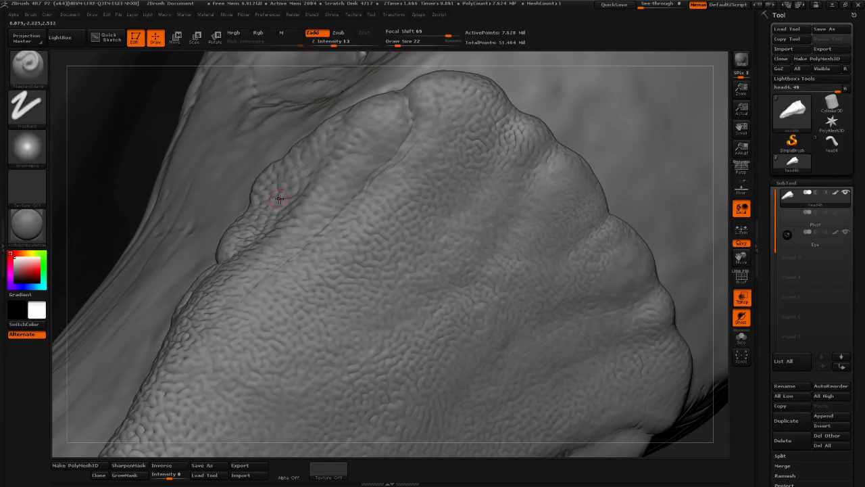
pyautogui.moveTo(66, 260)
pyautogui.mouseDown()
pyautogui.moveTo(61, 244)
pyautogui.moveTo(120, 207)
pyautogui.mouseUp()
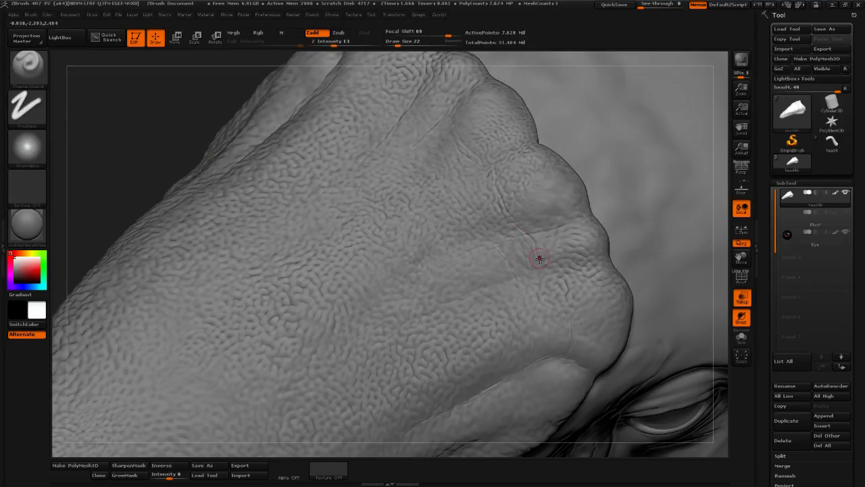
# Add fine creases along the plate's front lower edge and on the strip running down to the nostril
pyautogui.moveTo(381, 446)
pyautogui.mouseDown()
pyautogui.moveTo(491, 369)
pyautogui.moveTo(356, 305)
pyautogui.moveTo(135, 238)
pyautogui.moveTo(181, 183)
pyautogui.moveTo(162, 216)
pyautogui.moveTo(147, 213)
pyautogui.moveTo(161, 212)
pyautogui.moveTo(203, 264)
pyautogui.moveTo(282, 312)
pyautogui.mouseUp()
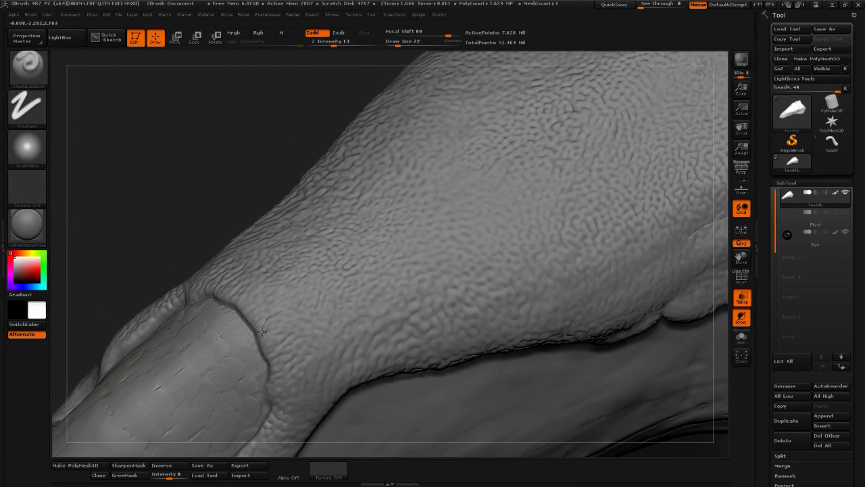
pyautogui.moveTo(161, 236)
pyautogui.mouseDown()
pyautogui.moveTo(252, 317)
pyautogui.moveTo(244, 313)
pyautogui.mouseUp()
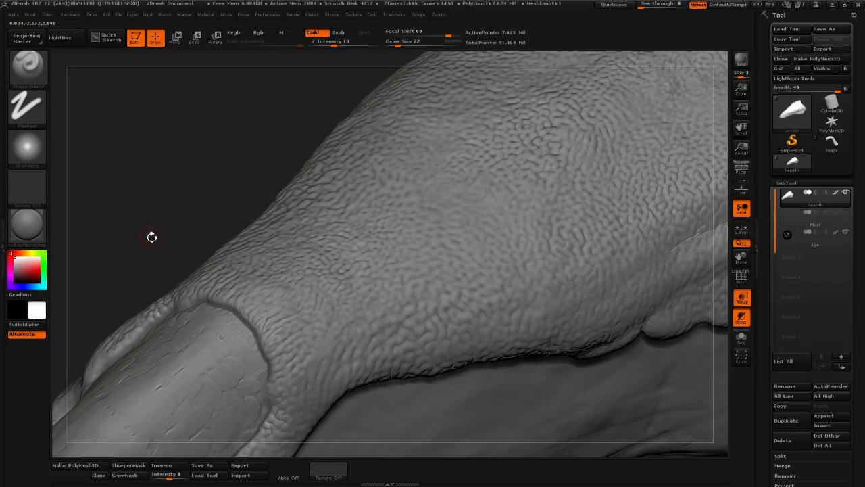
pyautogui.keyDown('alt'); pyautogui.moveTo(150, 236); pyautogui.dragTo(155, 173); pyautogui.keyUp('alt')
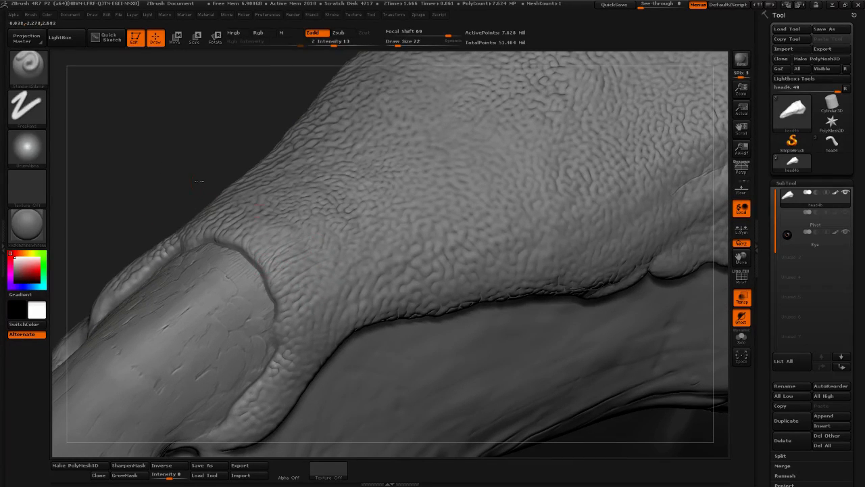
pyautogui.moveTo(203, 183); pyautogui.dragTo(215, 192)
pyautogui.moveTo(133, 202)
pyautogui.mouseDown()
pyautogui.moveTo(179, 194)
pyautogui.moveTo(191, 168)
pyautogui.moveTo(324, 280)
pyautogui.mouseUp()
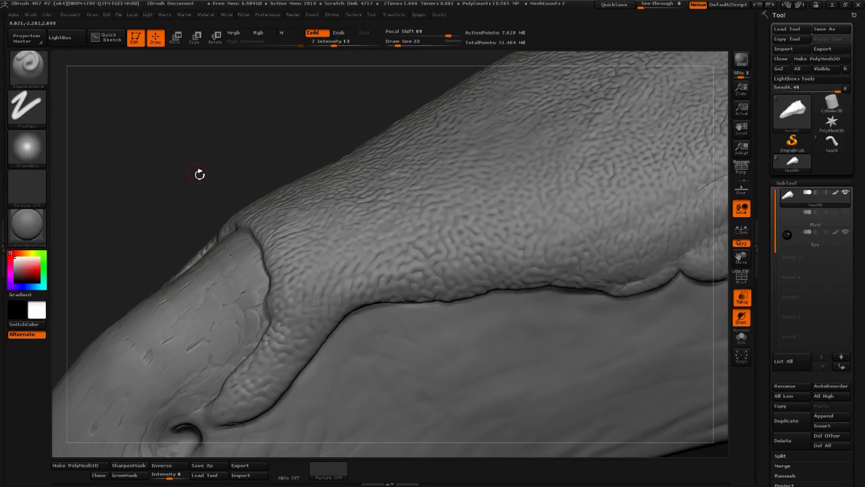
pyautogui.moveTo(199, 174); pyautogui.dragTo(199, 157)
pyautogui.moveTo(163, 203); pyautogui.dragTo(344, 325)
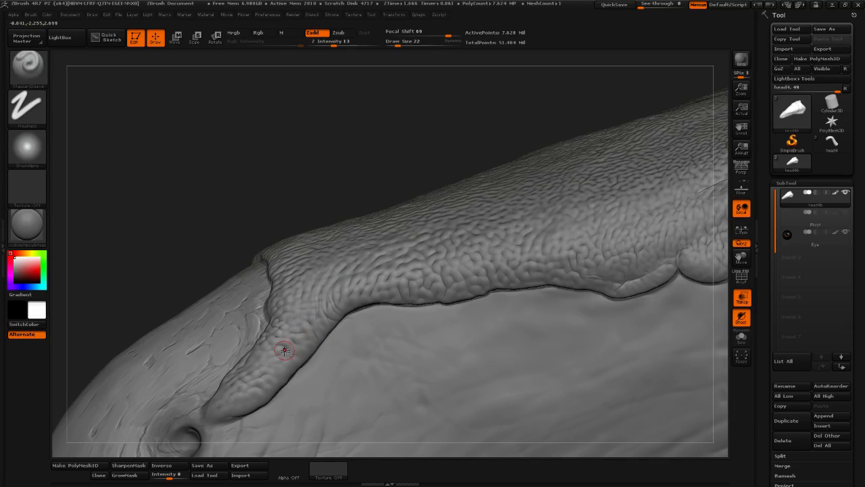
pyautogui.moveTo(172, 284)
pyautogui.mouseDown()
pyautogui.moveTo(246, 390)
pyautogui.moveTo(215, 407)
pyautogui.mouseUp()
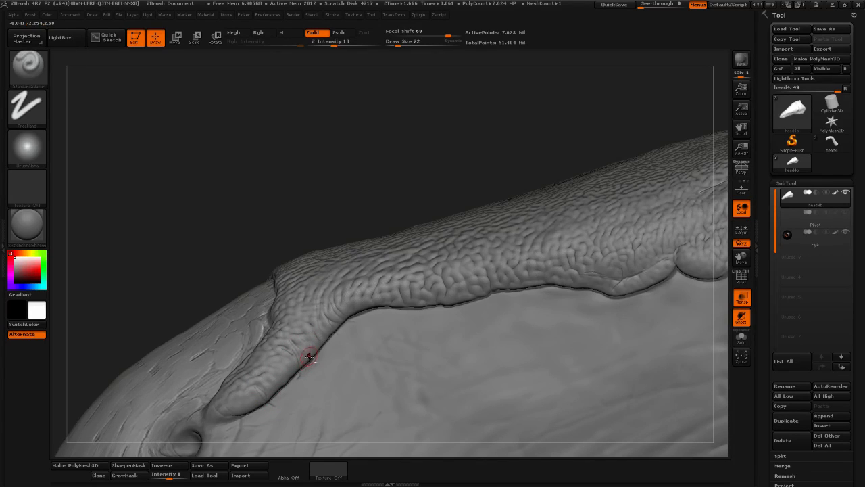
# Dot small pits and draw fine creases over the plate's top surface, from the strip above the nostril to mid-snout
pyautogui.moveTo(367, 218); pyautogui.dragTo(306, 327)
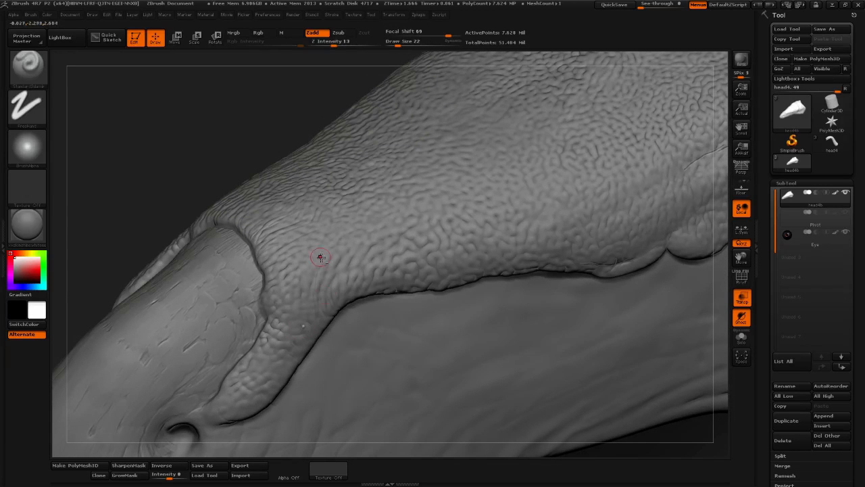
pyautogui.moveTo(207, 135); pyautogui.dragTo(328, 309)
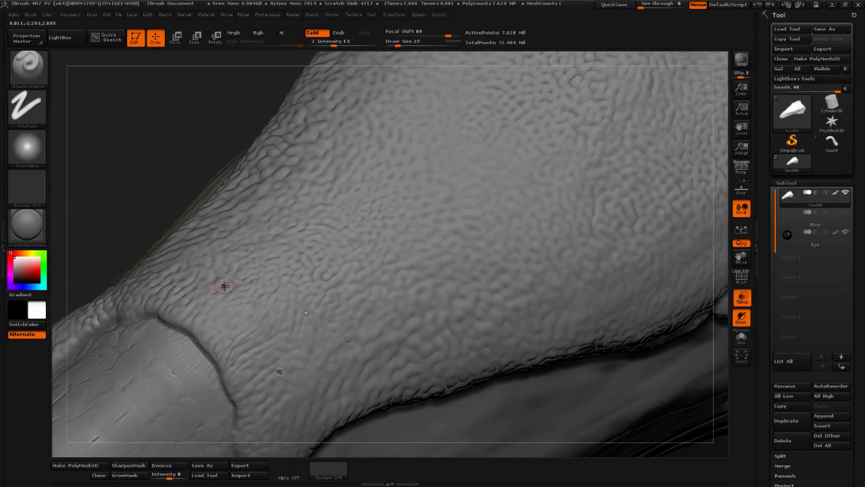
pyautogui.moveTo(124, 188); pyautogui.dragTo(154, 206)
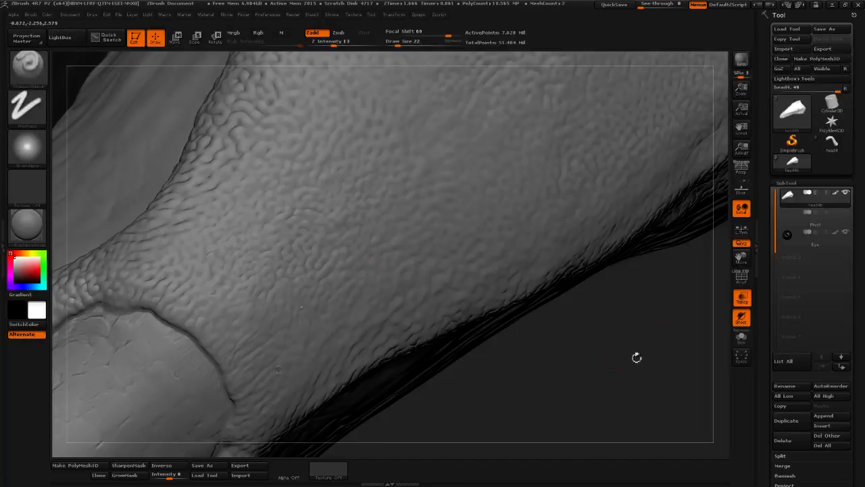
pyautogui.moveTo(637, 357); pyautogui.dragTo(270, 279)
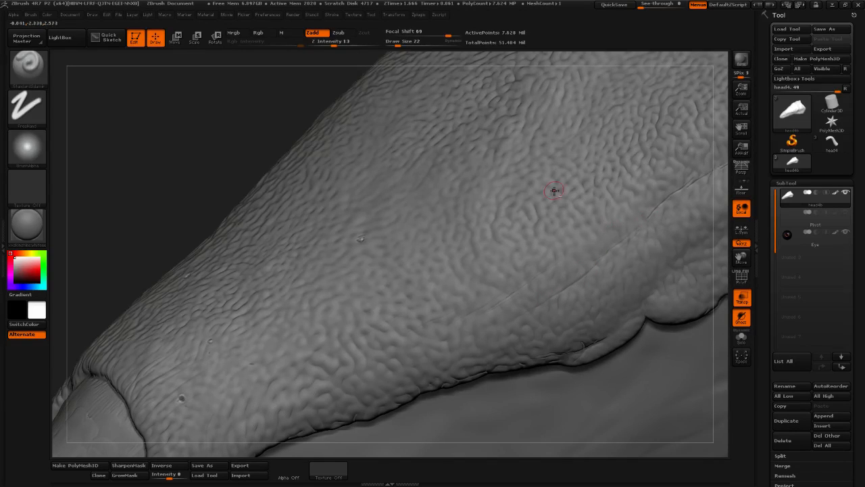
pyautogui.moveTo(241, 154)
pyautogui.mouseDown()
pyautogui.moveTo(191, 185)
pyautogui.moveTo(460, 279)
pyautogui.mouseUp()
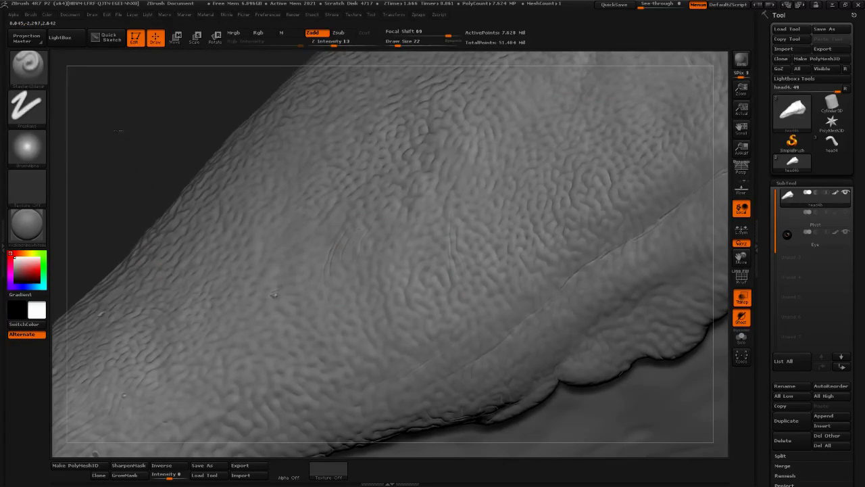
# Examine the detailed snout plate up close and the whole head from the side
pyautogui.moveTo(113, 115); pyautogui.dragTo(317, 98)
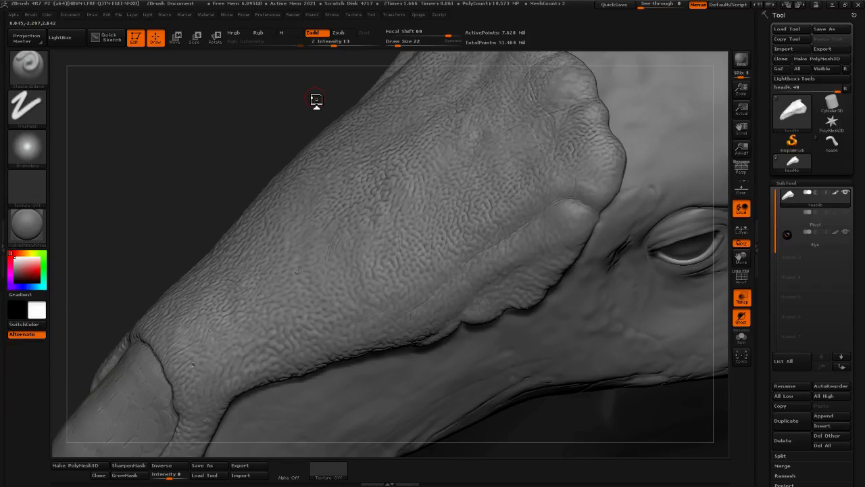
pyautogui.moveTo(136, 201)
pyautogui.mouseDown()
pyautogui.moveTo(198, 155)
pyautogui.moveTo(179, 168)
pyautogui.moveTo(193, 176)
pyautogui.mouseUp()
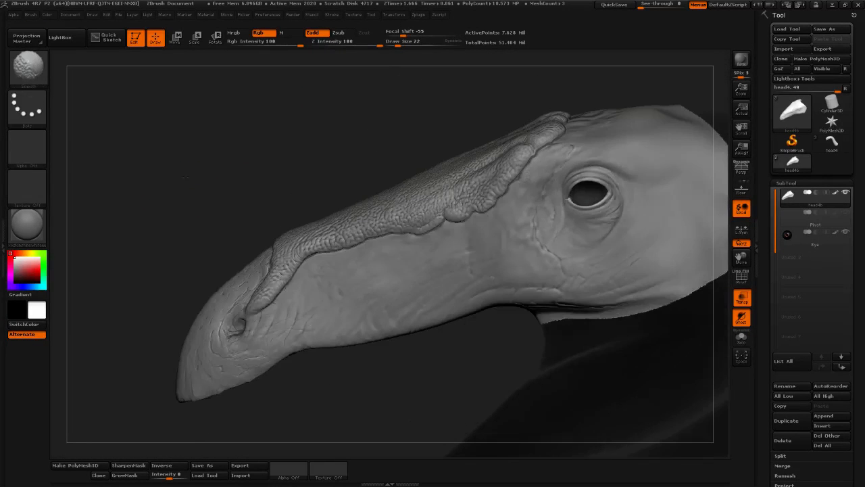
pyautogui.moveTo(412, 389)
pyautogui.mouseDown()
pyautogui.moveTo(432, 385)
pyautogui.moveTo(413, 386)
pyautogui.moveTo(422, 385)
pyautogui.mouseUp()
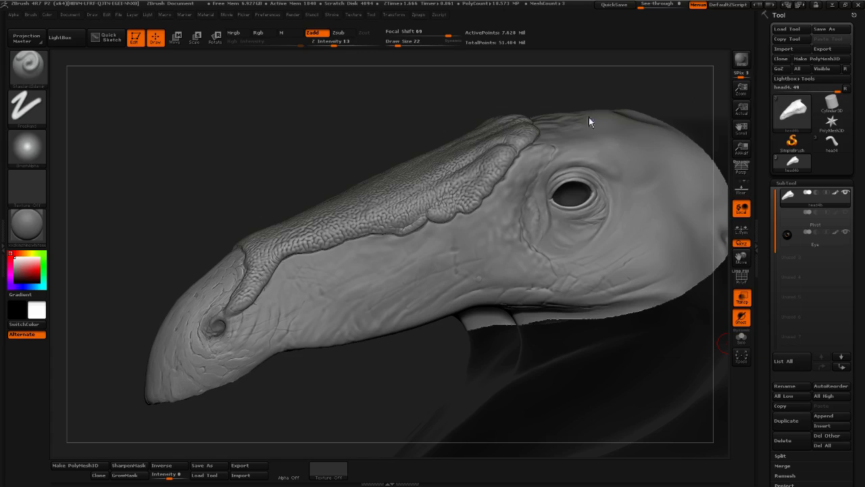
# Study the skin texture beside the eye in mute-swan.jpg in Windows Photo Viewer, minimize it, and compare it with the ZBrush head
pyautogui.hotkey('alt', 'Tab')
pyautogui.scroll(2, 663, 255)
pyautogui.moveTo(479, 220); pyautogui.dragTo(567, 244)
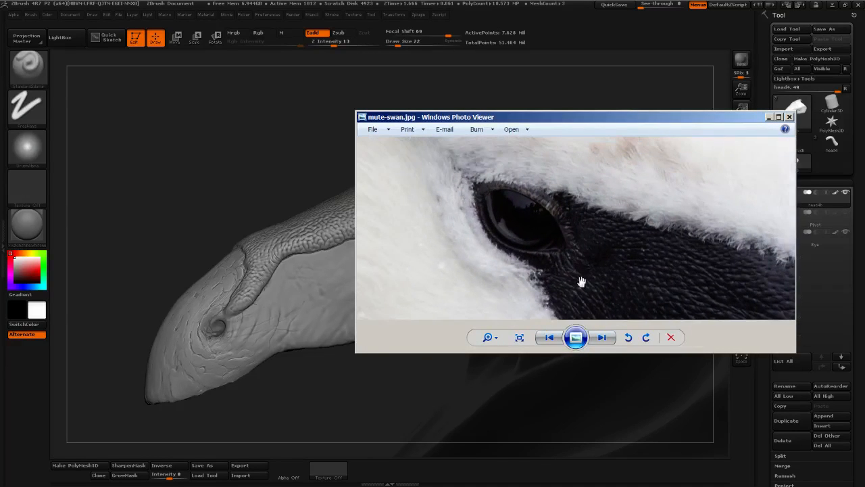
pyautogui.scroll(1, 582, 281)
pyautogui.moveTo(589, 288); pyautogui.dragTo(649, 218)
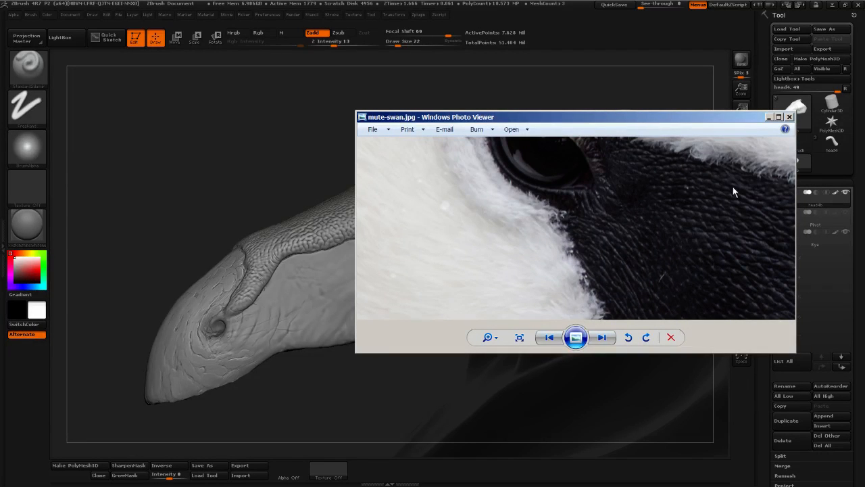
pyautogui.click(769, 117)
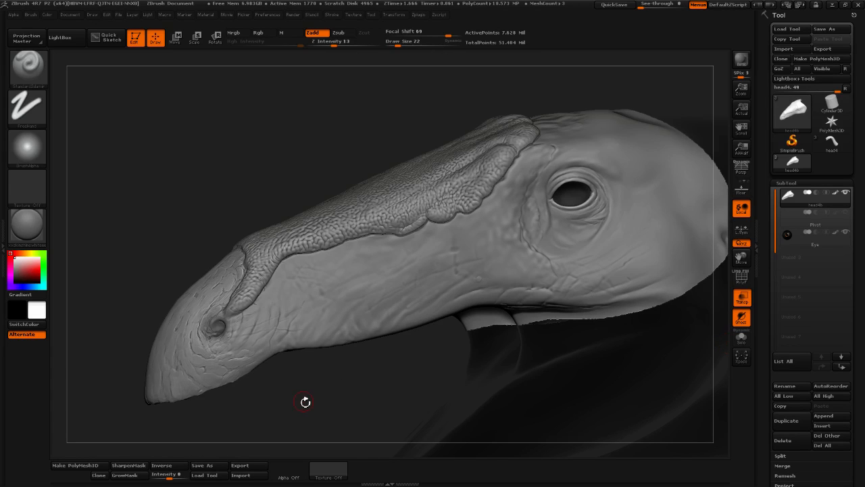
pyautogui.moveTo(346, 388); pyautogui.dragTo(356, 386)
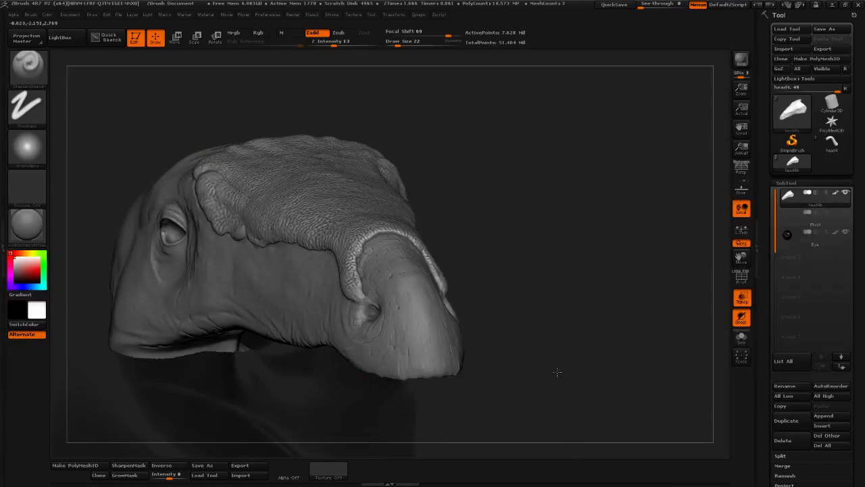
# Examine the snout plate, the smooth skin below it and the eye area from several angles and distances
pyautogui.moveTo(559, 367); pyautogui.dragTo(428, 352)
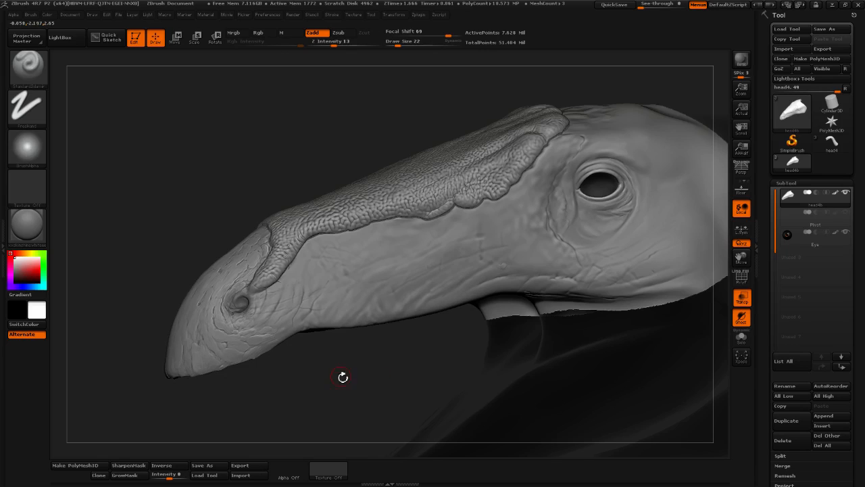
pyautogui.moveTo(251, 153)
pyautogui.mouseDown()
pyautogui.moveTo(260, 161)
pyautogui.moveTo(272, 155)
pyautogui.moveTo(237, 151)
pyautogui.mouseUp()
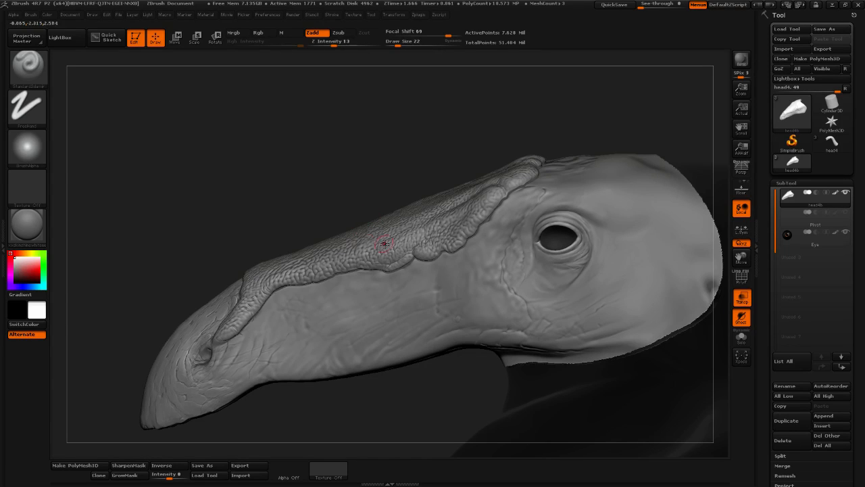
pyautogui.moveTo(394, 171); pyautogui.dragTo(504, 161)
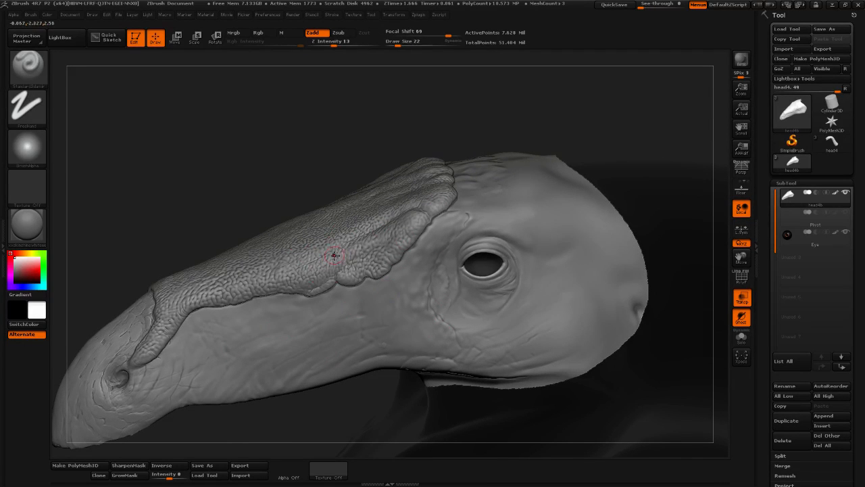
pyautogui.moveTo(222, 205)
pyautogui.mouseDown()
pyautogui.moveTo(244, 263)
pyautogui.moveTo(234, 321)
pyautogui.mouseUp()
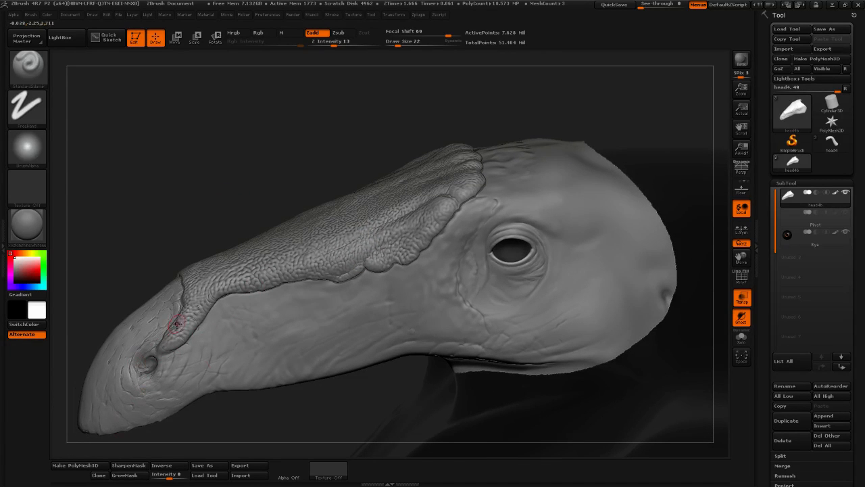
pyautogui.moveTo(280, 424); pyautogui.dragTo(317, 252)
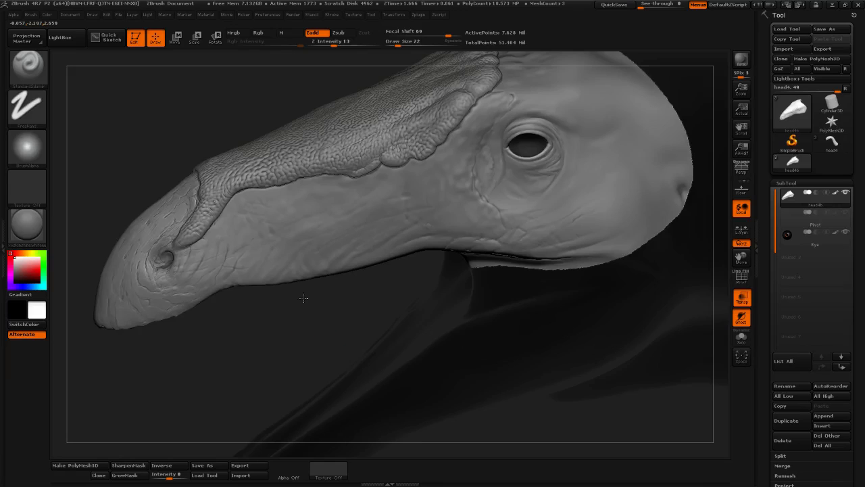
pyautogui.keyDown('alt'); pyautogui.moveTo(303, 299); pyautogui.dragTo(340, 258); pyautogui.keyUp('alt')
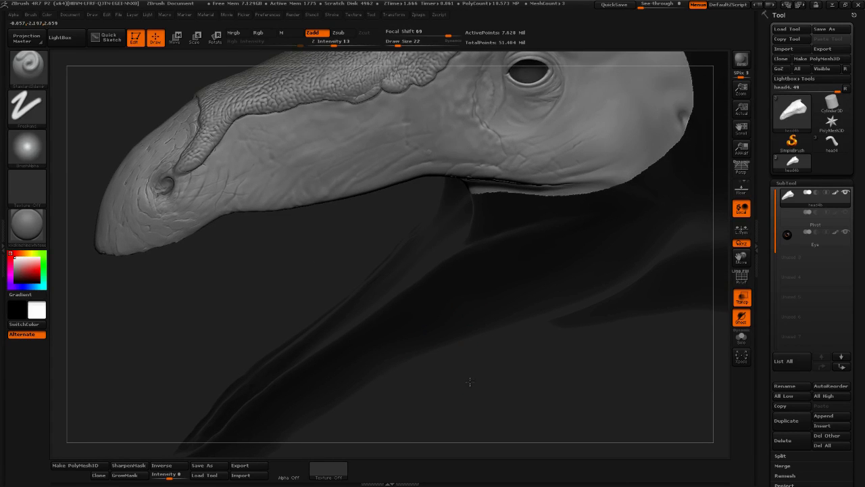
pyautogui.moveTo(466, 375); pyautogui.dragTo(446, 331)
pyautogui.moveTo(470, 336)
pyautogui.mouseDown()
pyautogui.moveTo(320, 299)
pyautogui.moveTo(407, 379)
pyautogui.moveTo(439, 365)
pyautogui.mouseUp()
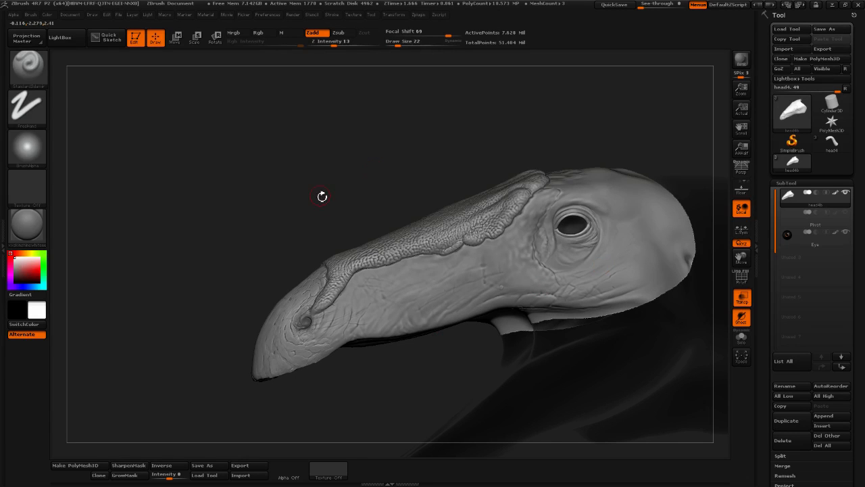
# Switch to the scale-pattern brush with a dotted, rolling stroke and give it a pebbly scale alpha for the snout's side
pyautogui.keyDown('alt'); pyautogui.moveTo(332, 212); pyautogui.dragTo(359, 236); pyautogui.keyUp('alt')
pyautogui.keyDown('alt'); pyautogui.moveTo(265, 187); pyautogui.dragTo(343, 74); pyautogui.keyUp('alt')
pyautogui.moveTo(244, 203)
pyautogui.mouseDown()
pyautogui.moveTo(241, 191)
pyautogui.moveTo(52, 91)
pyautogui.mouseUp()
pyautogui.click(28, 67)
pyautogui.click(474, 88)
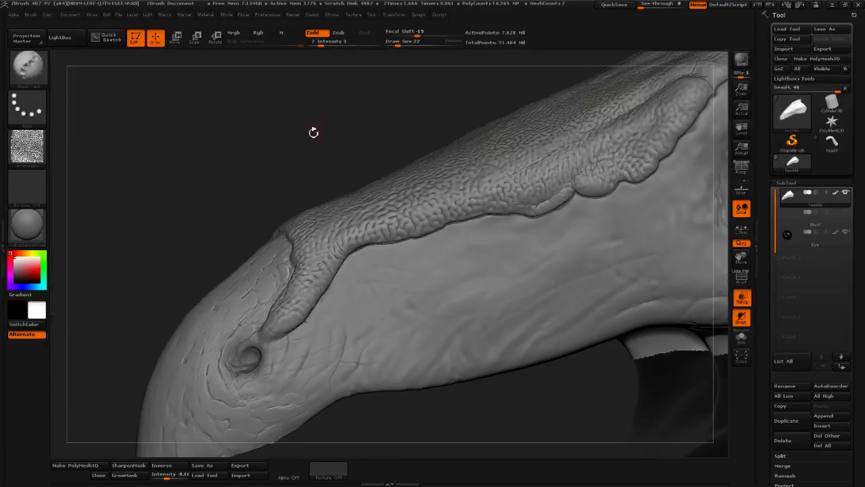
pyautogui.click(29, 146)
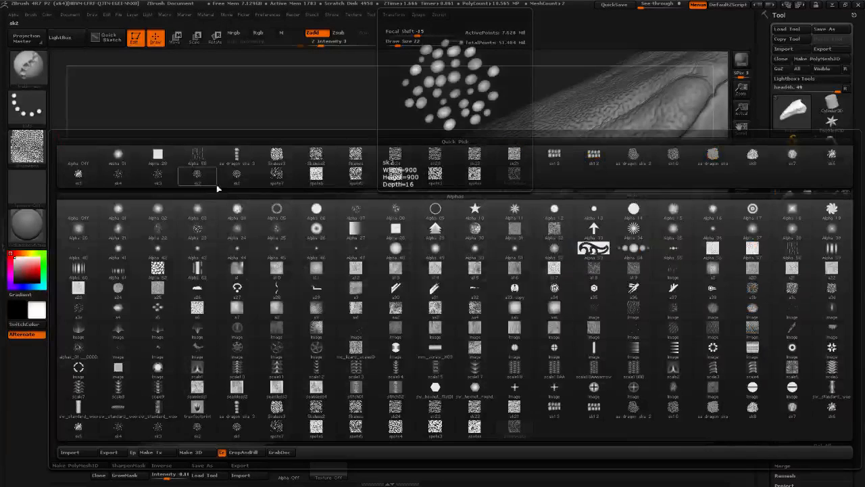
pyautogui.click(330, 158)
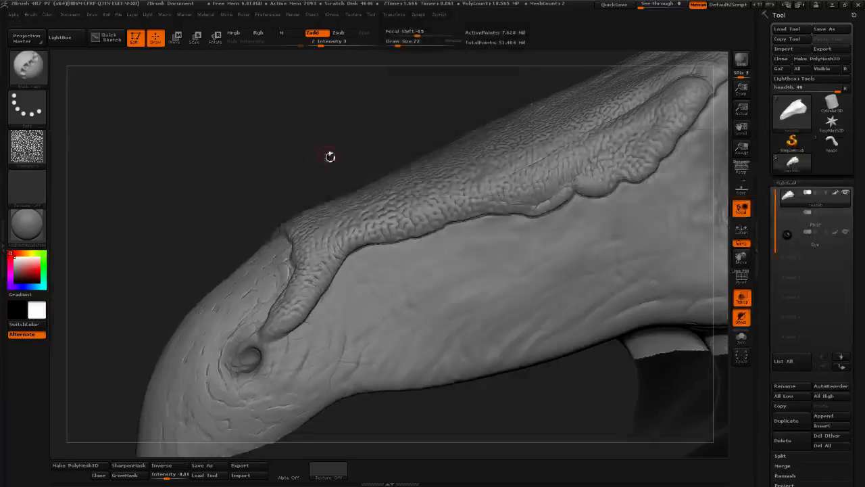
# Try a scale stroke on the smooth snout side below the plate at draw size 126, and undo it
pyautogui.click(413, 42)
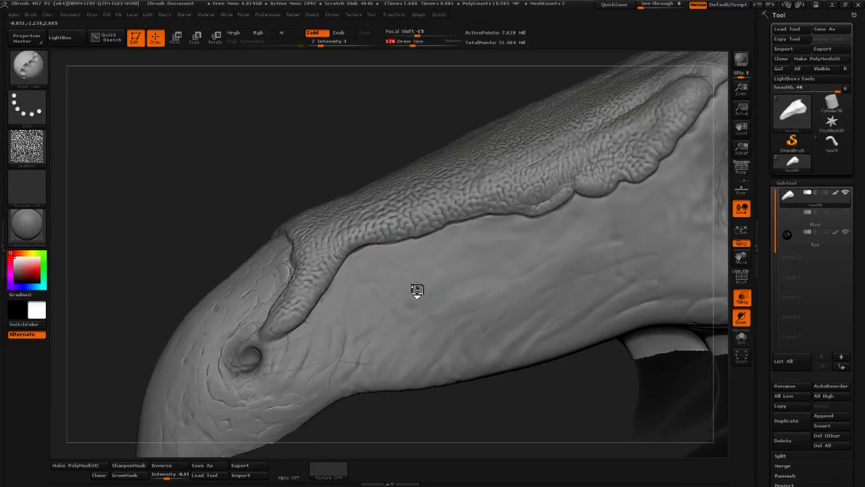
pyautogui.moveTo(418, 290)
pyautogui.mouseDown()
pyautogui.moveTo(508, 252)
pyautogui.moveTo(619, 227)
pyautogui.mouseUp()
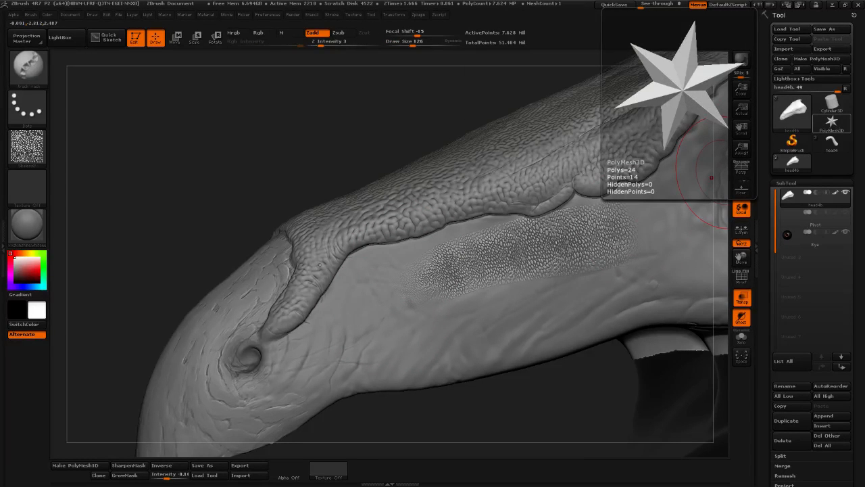
pyautogui.hotkey('ctrl', 'z')
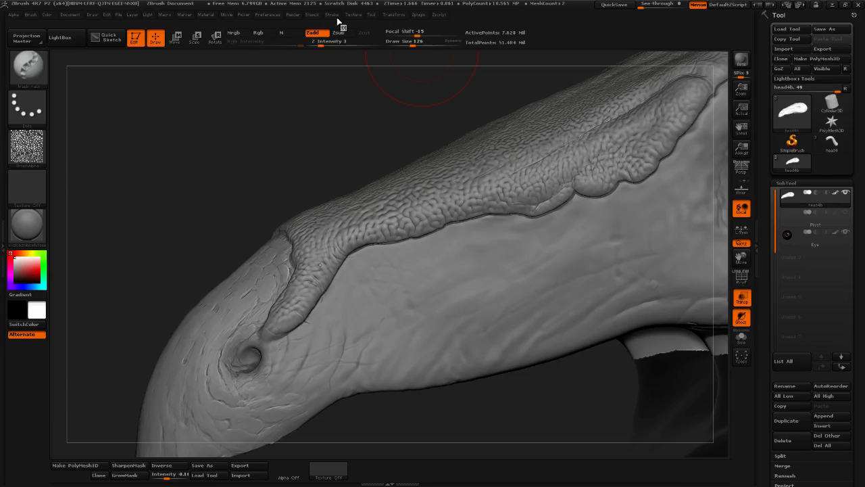
# Set the brush's focal shift to -27 and its draw size to 197
pyautogui.click(333, 15)
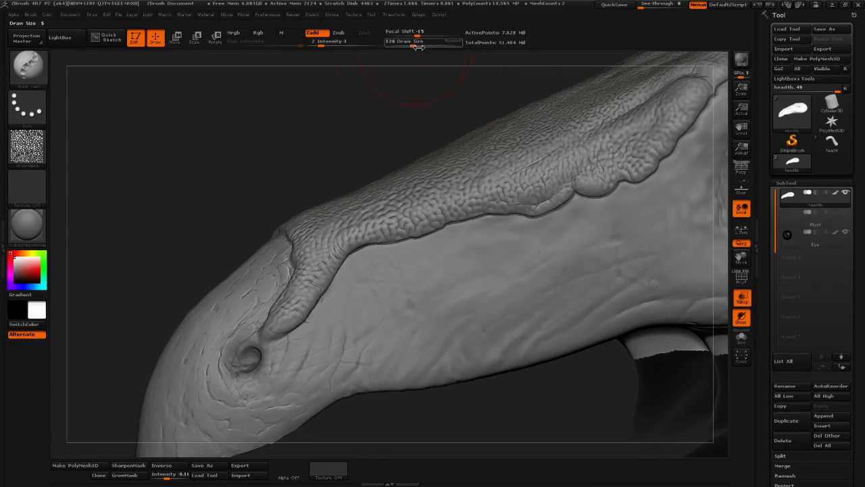
pyautogui.moveTo(418, 46); pyautogui.dragTo(422, 46)
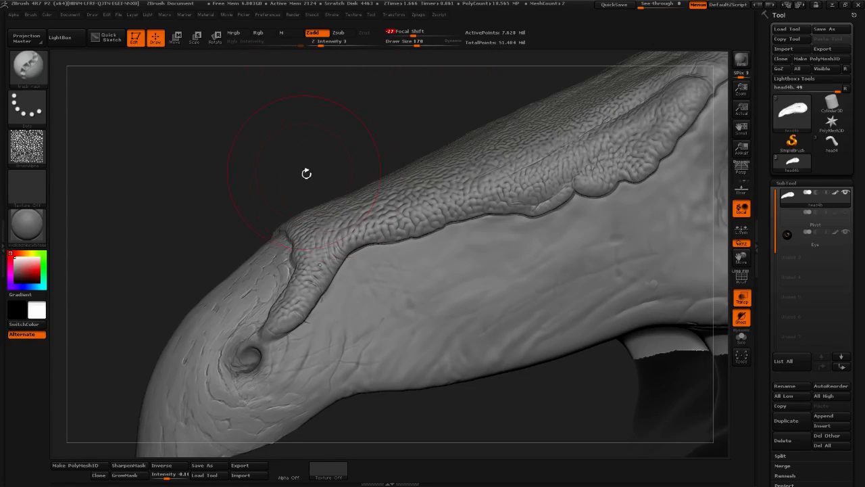
pyautogui.moveTo(307, 173)
pyautogui.mouseDown()
pyautogui.moveTo(411, 379)
pyautogui.moveTo(436, 97)
pyautogui.mouseUp()
pyautogui.click(419, 45)
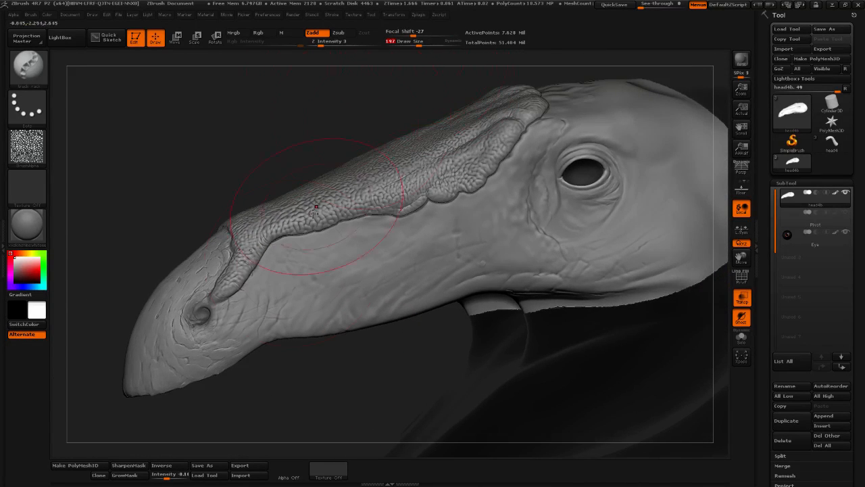
# Try scale strokes in both directions between the nostril and the eye at draw size 197, undoing each one
pyautogui.moveTo(267, 316)
pyautogui.mouseDown()
pyautogui.moveTo(345, 269)
pyautogui.moveTo(518, 215)
pyautogui.moveTo(540, 132)
pyautogui.mouseUp()
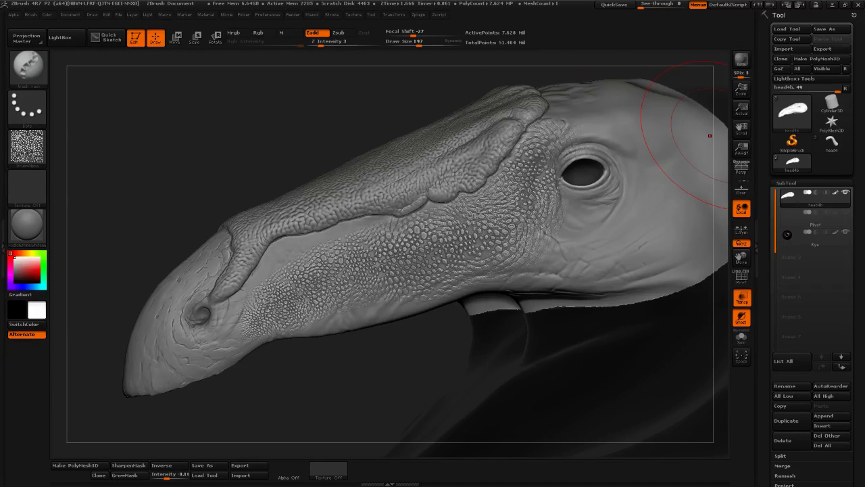
pyautogui.hotkey('ctrl', 'z')
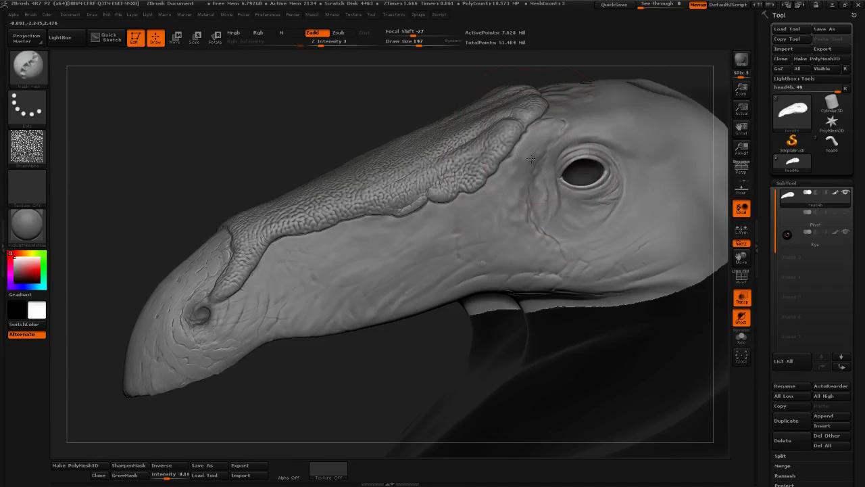
pyautogui.moveTo(512, 193)
pyautogui.mouseDown()
pyautogui.moveTo(486, 225)
pyautogui.moveTo(432, 254)
pyautogui.moveTo(260, 319)
pyautogui.mouseUp()
pyautogui.moveTo(286, 368)
pyautogui.mouseDown()
pyautogui.moveTo(341, 382)
pyautogui.moveTo(433, 378)
pyautogui.moveTo(311, 375)
pyautogui.mouseUp()
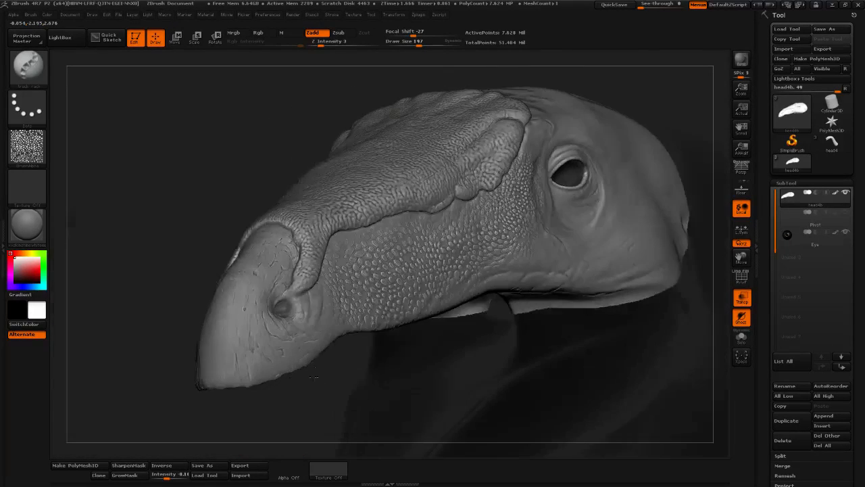
pyautogui.press('ctrl')
pyautogui.hotkey('ctrl', 'z')
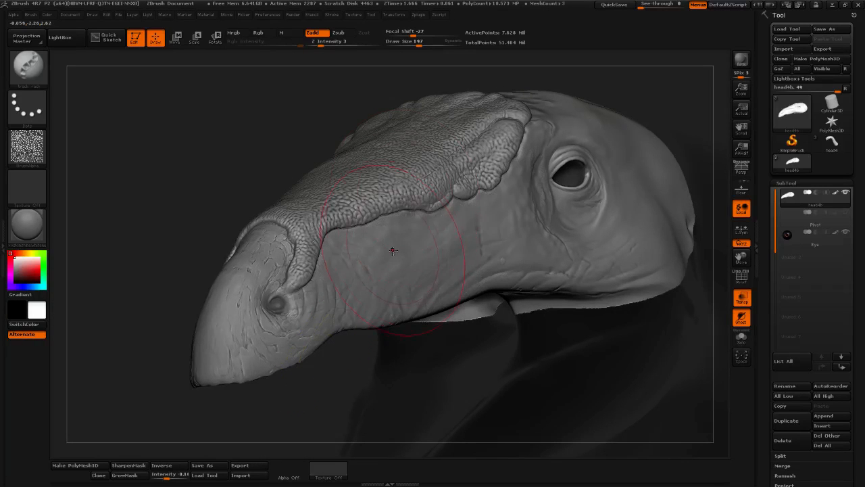
# Raise the draw size to about 290, test a scale stroke from beside the nostril toward the eye, and undo it
pyautogui.moveTo(419, 43); pyautogui.dragTo(426, 43)
pyautogui.moveTo(261, 141)
pyautogui.keyDown('alt'); pyautogui.mouseDown()
pyautogui.moveTo(206, 125)
pyautogui.moveTo(174, 133)
pyautogui.mouseUp(); pyautogui.keyUp('alt')
pyautogui.moveTo(259, 377)
pyautogui.mouseDown()
pyautogui.moveTo(212, 319)
pyautogui.moveTo(254, 279)
pyautogui.mouseUp()
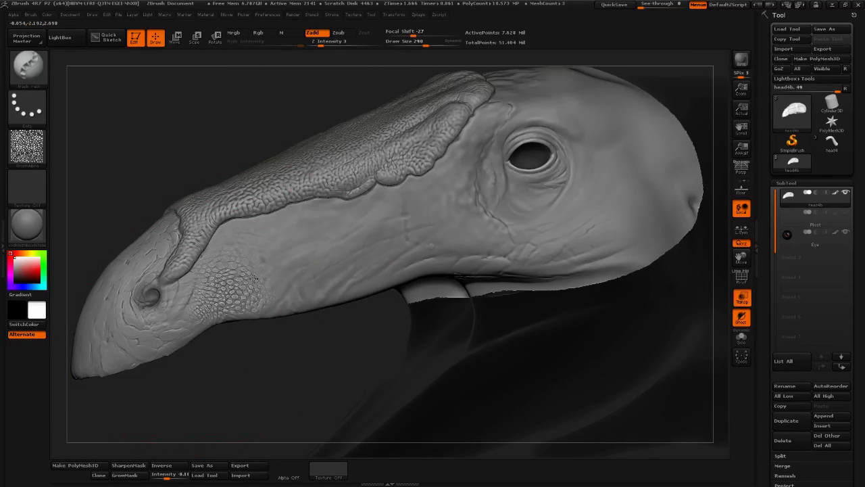
pyautogui.moveTo(302, 257)
pyautogui.mouseDown()
pyautogui.moveTo(376, 220)
pyautogui.moveTo(479, 209)
pyautogui.mouseUp()
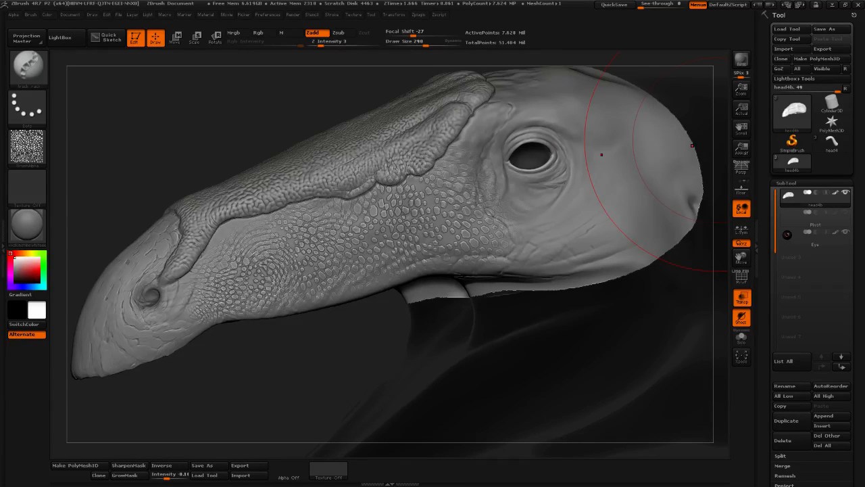
pyautogui.hotkey('ctrl', 'z')
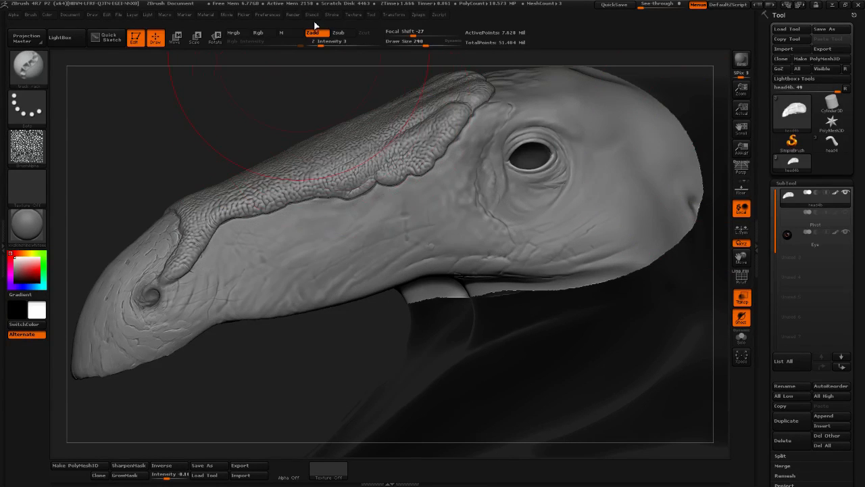
# Check the brush's stroke modifiers and open the tablet sensitivity preferences
pyautogui.click(330, 15)
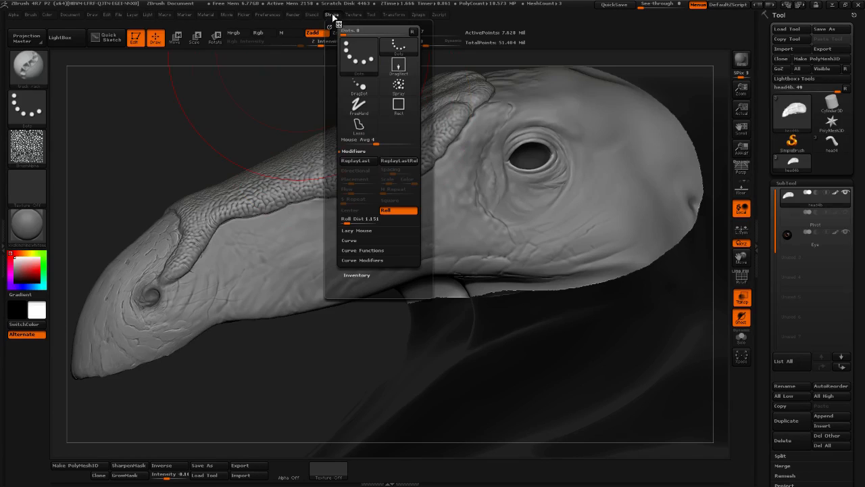
pyautogui.click(271, 15)
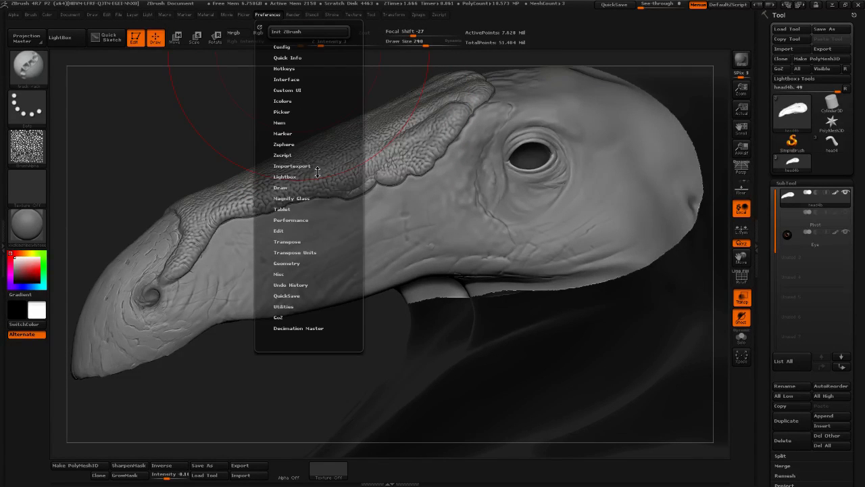
pyautogui.click(290, 209)
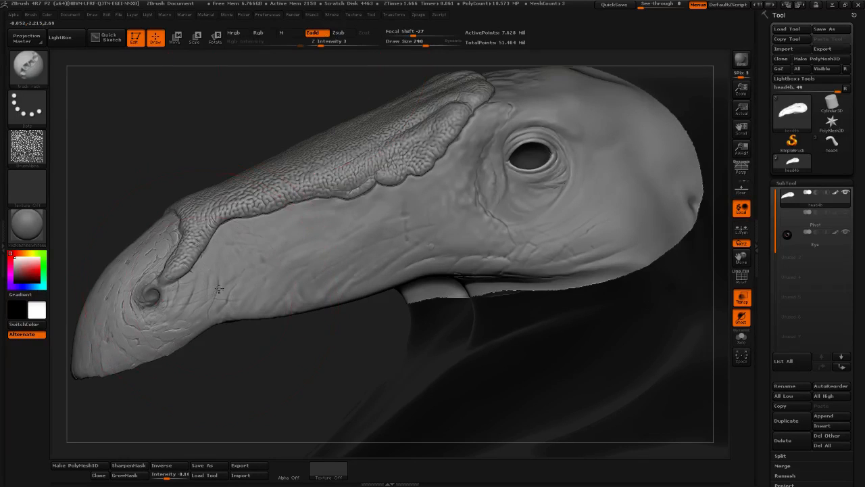
# Test two more scale strokes with varying pen pressure from the nostril toward the eye, undoing each one
pyautogui.moveTo(265, 262); pyautogui.dragTo(326, 245)
pyautogui.moveTo(392, 231); pyautogui.dragTo(503, 220)
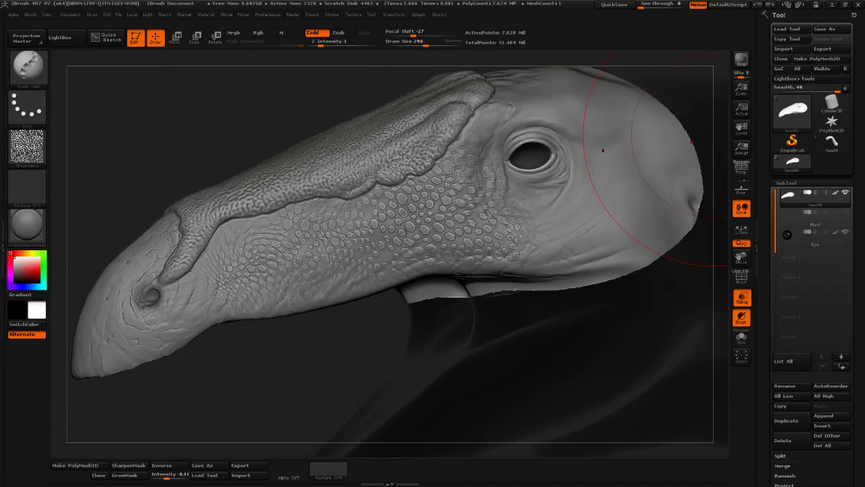
pyautogui.hotkey('ctrl', 'z')
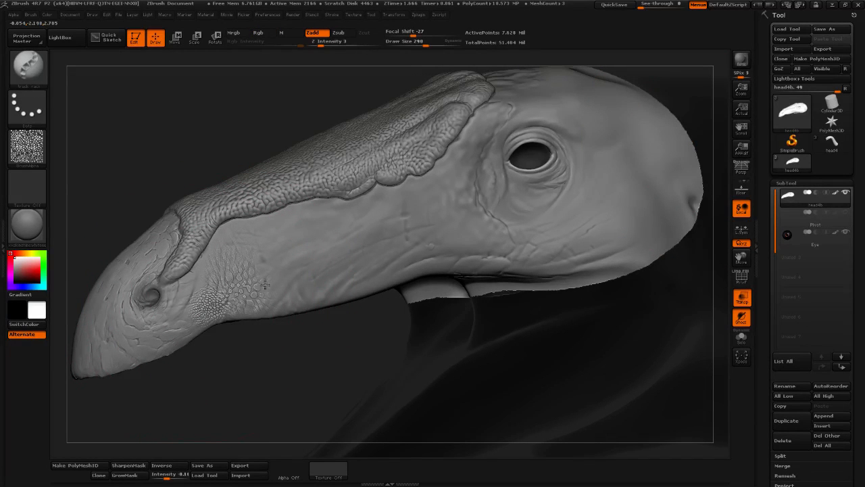
pyautogui.moveTo(322, 265); pyautogui.dragTo(371, 246)
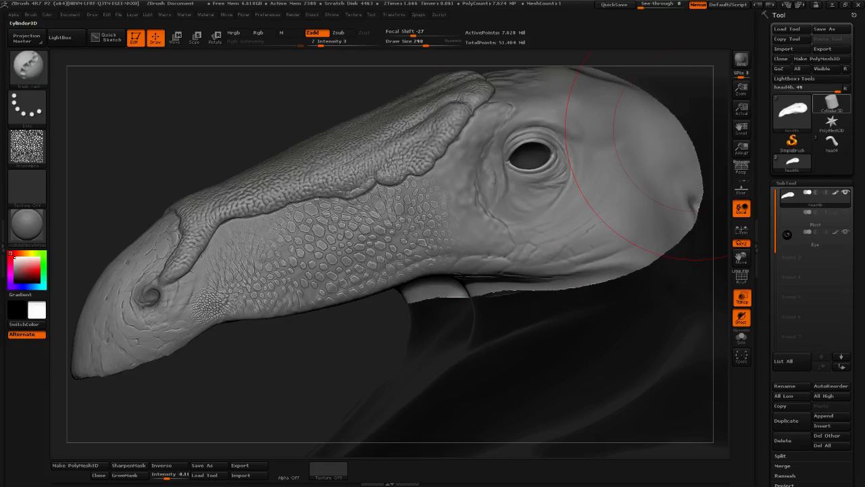
pyautogui.moveTo(831, 103)
pyautogui.hotkey('ctrl', 'z')
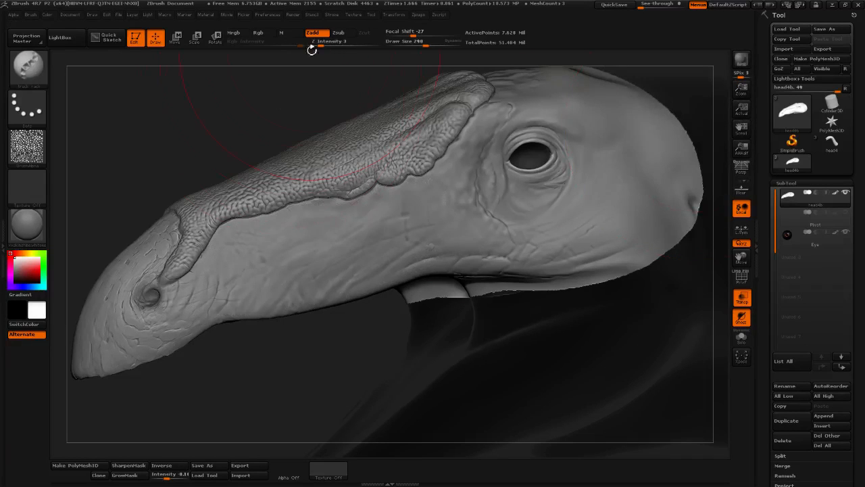
# Set the tablet's Z sensitivity to about 0.23, adjust its size sensitivity, and undo a test scale stroke on the snout side
pyautogui.click(292, 17)
pyautogui.moveTo(274, 19)
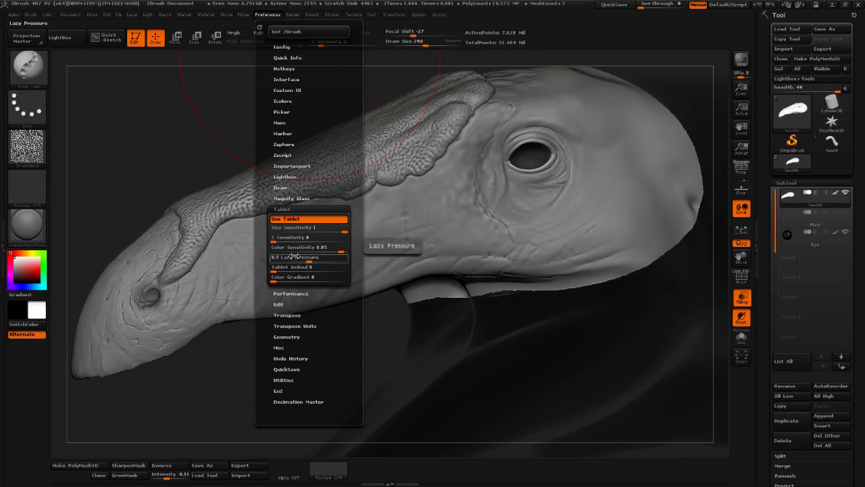
pyautogui.moveTo(284, 242); pyautogui.dragTo(289, 242)
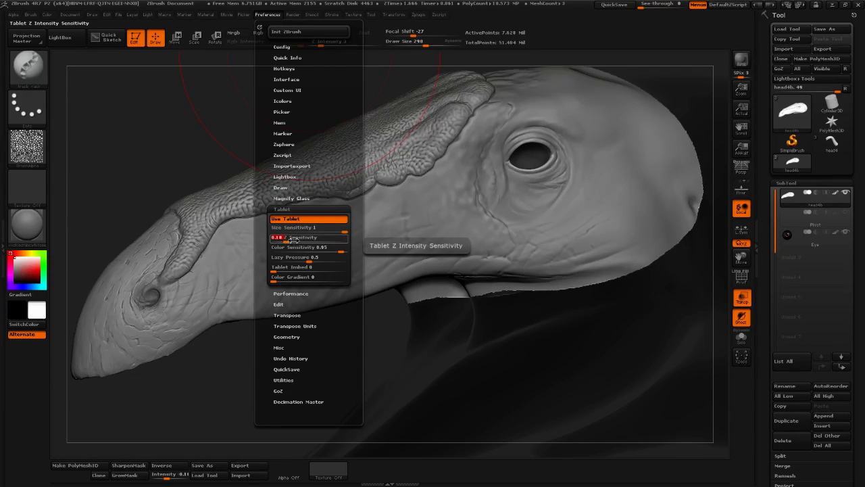
pyautogui.click(290, 239)
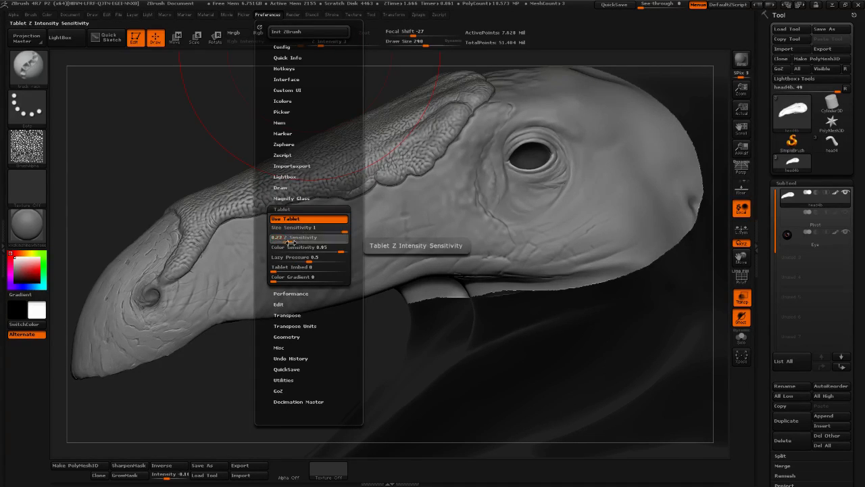
pyautogui.click(278, 231)
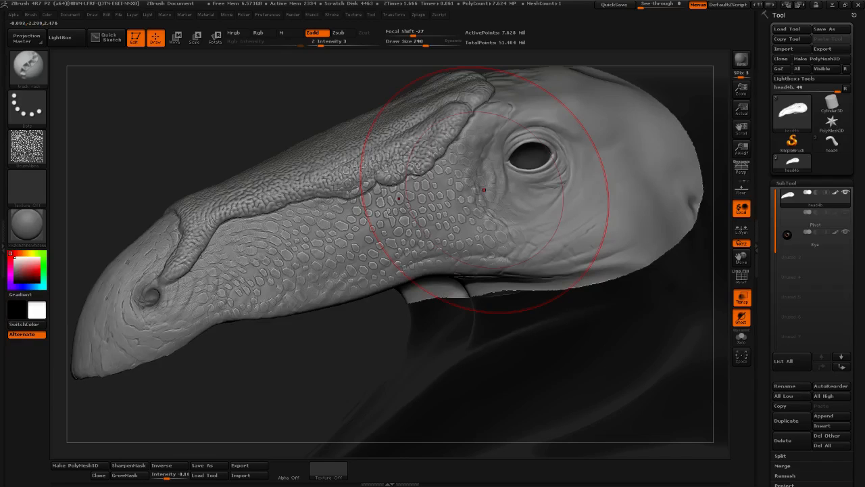
pyautogui.hotkey('ctrl', 'z')
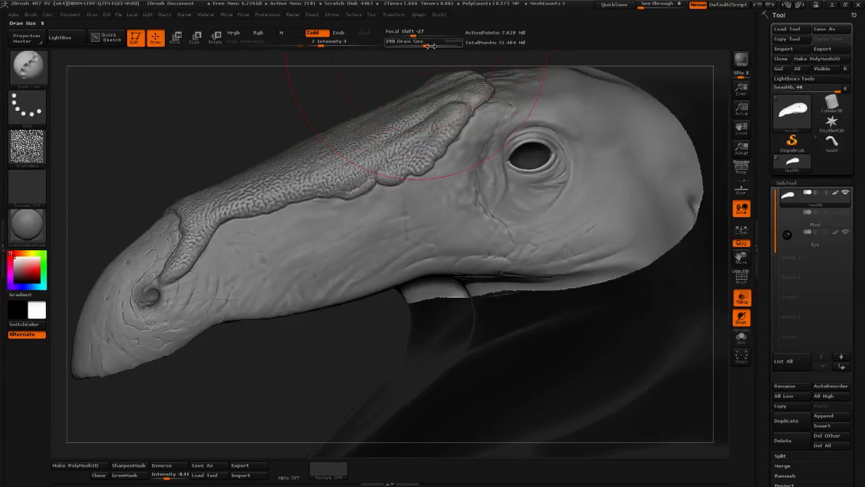
# Reduce the draw size to 155 and test two scale strokes from beside the nostril toward the eye, undoing each one
pyautogui.moveTo(430, 45); pyautogui.dragTo(415, 42)
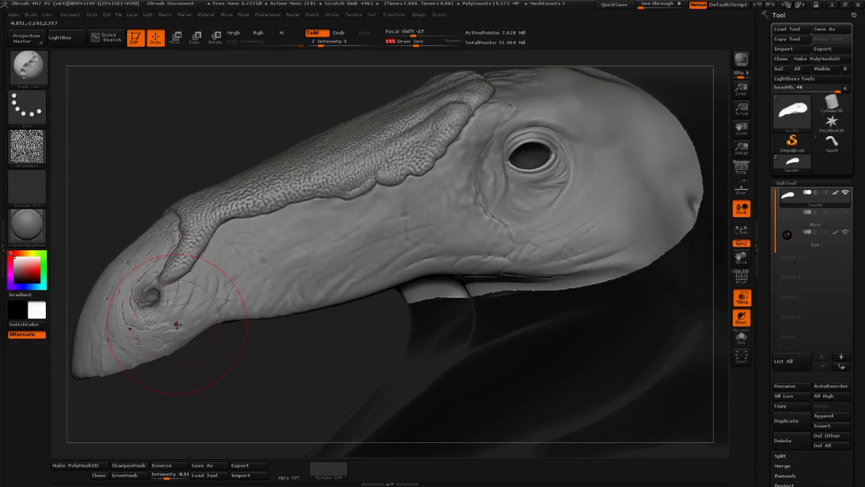
pyautogui.moveTo(200, 308)
pyautogui.mouseDown()
pyautogui.moveTo(215, 280)
pyautogui.moveTo(256, 298)
pyautogui.moveTo(284, 283)
pyautogui.moveTo(303, 249)
pyautogui.moveTo(406, 196)
pyautogui.mouseUp()
pyautogui.moveTo(832, 122)
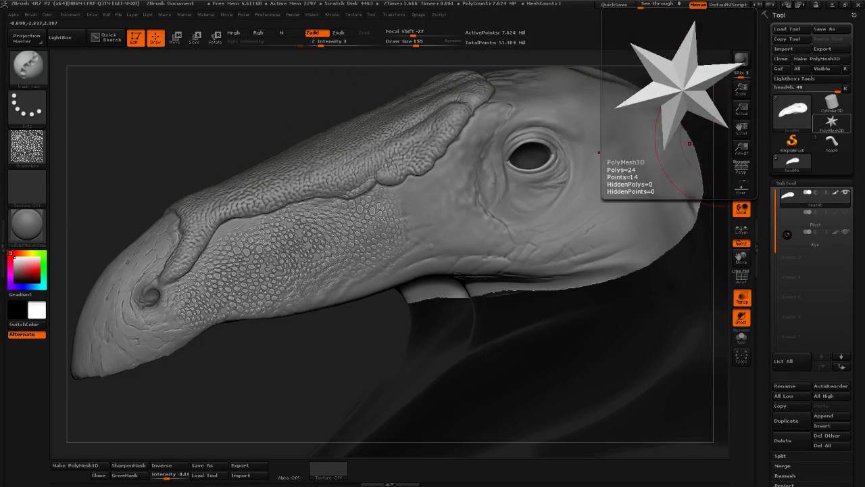
pyautogui.hotkey('ctrl', 'z')
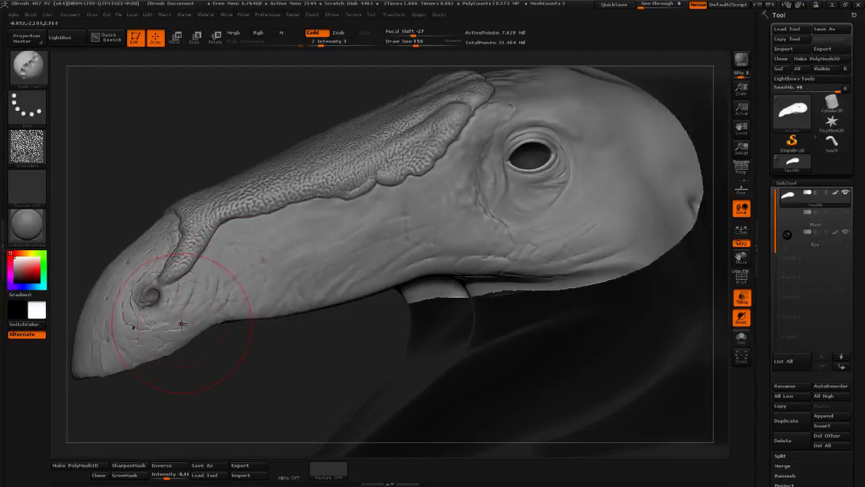
pyautogui.moveTo(182, 315)
pyautogui.mouseDown()
pyautogui.moveTo(202, 298)
pyautogui.moveTo(186, 264)
pyautogui.moveTo(233, 230)
pyautogui.moveTo(292, 237)
pyautogui.moveTo(436, 203)
pyautogui.moveTo(483, 220)
pyautogui.mouseUp()
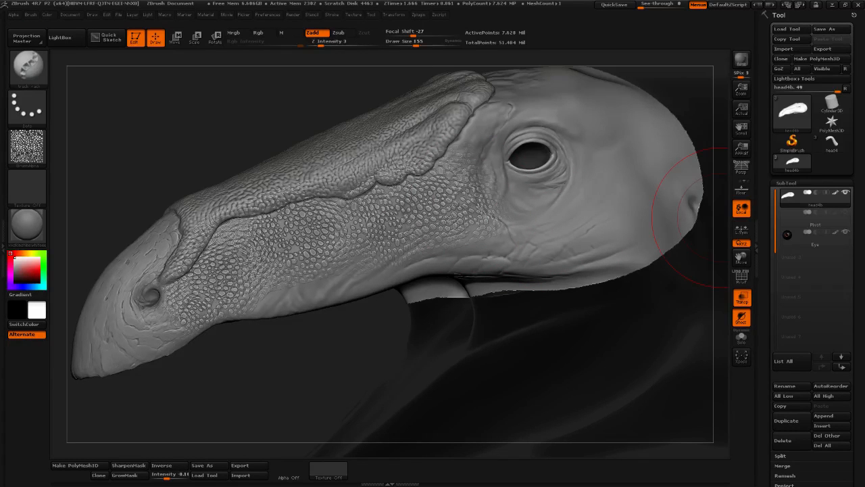
pyautogui.hotkey('ctrl', 'z')
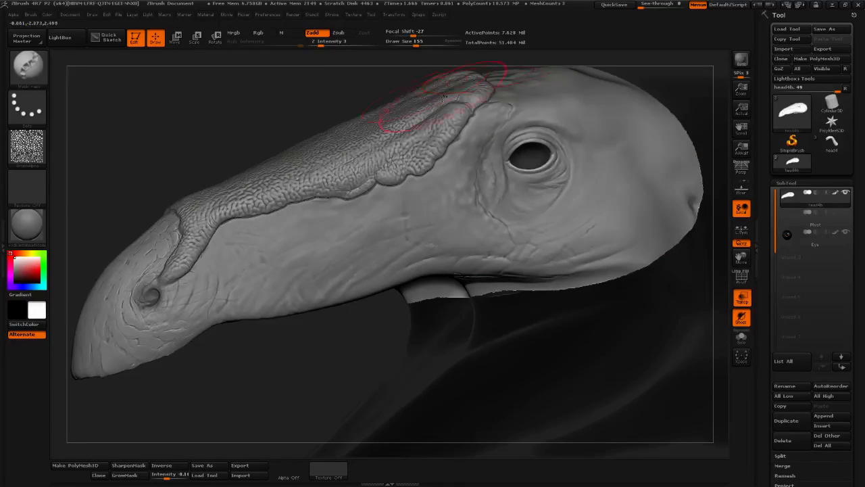
# Set the draw size to about 226, test a scale stroke along the snout side below the plate, and undo it
pyautogui.click(422, 45)
pyautogui.moveTo(216, 304); pyautogui.dragTo(305, 272)
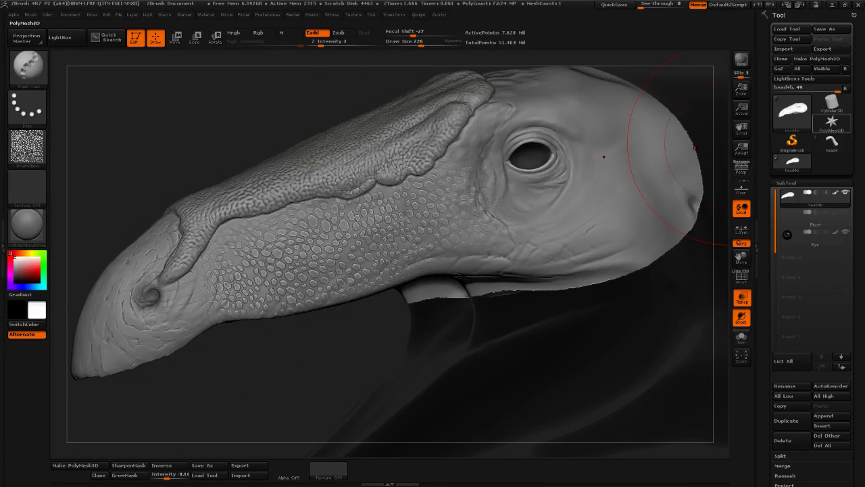
pyautogui.moveTo(832, 122)
pyautogui.hotkey('ctrl', 'z')
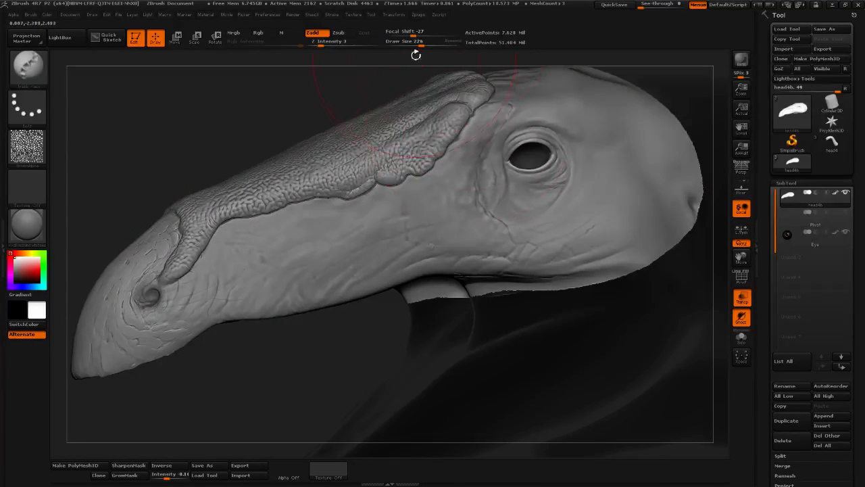
# Try two strokes of the current scale alpha along the cheek at draw size 208, undoing each one
pyautogui.click(416, 44)
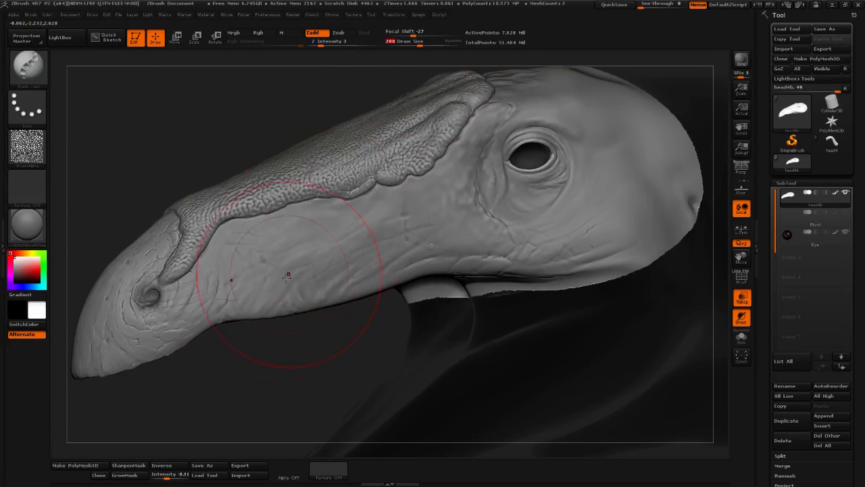
pyautogui.moveTo(212, 316)
pyautogui.mouseDown()
pyautogui.moveTo(251, 271)
pyautogui.moveTo(325, 238)
pyautogui.moveTo(491, 203)
pyautogui.mouseUp()
pyautogui.moveTo(831, 123)
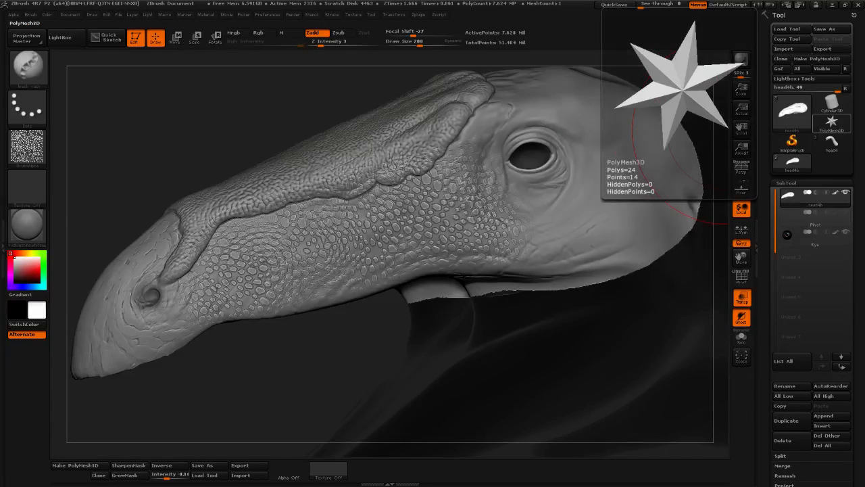
pyautogui.hotkey('ctrl', 'z')
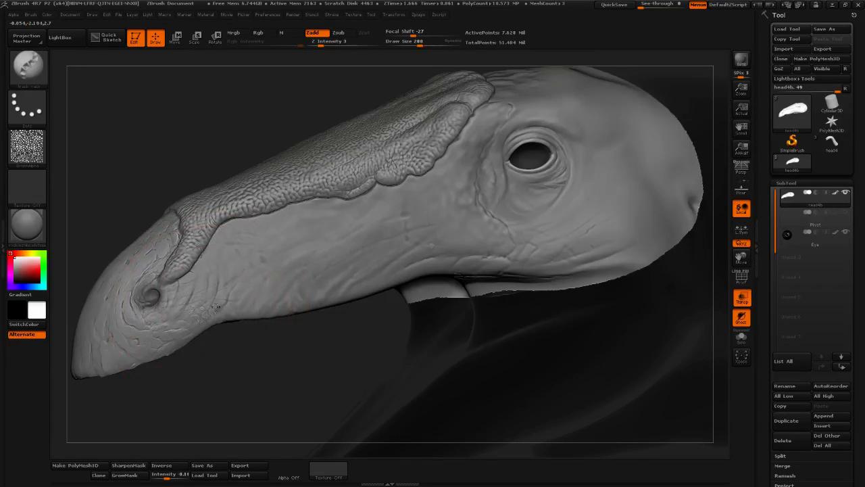
pyautogui.moveTo(216, 302)
pyautogui.mouseDown()
pyautogui.moveTo(257, 266)
pyautogui.moveTo(331, 233)
pyautogui.moveTo(484, 216)
pyautogui.mouseUp()
pyautogui.moveTo(831, 123)
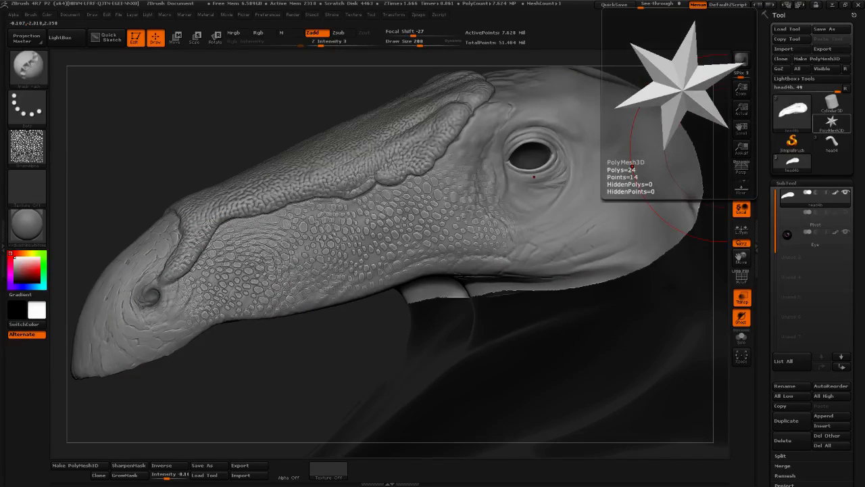
pyautogui.hotkey('ctrl', 'z')
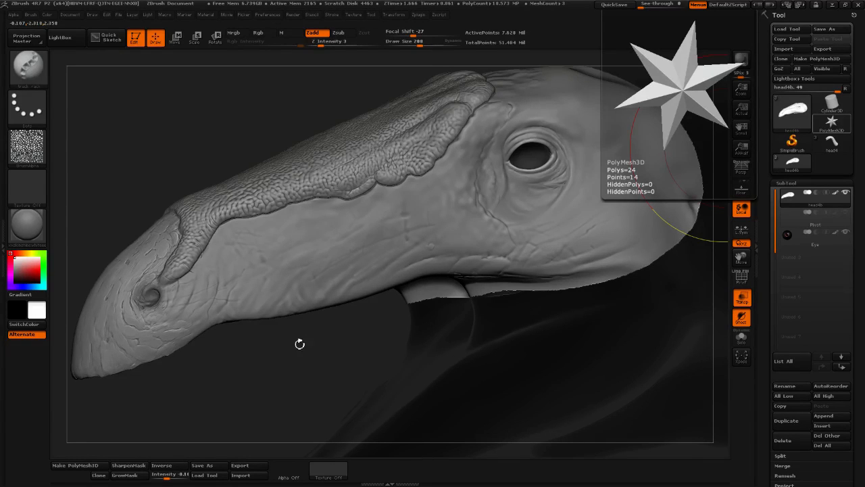
# Try the sk23 alpha at draw size 145 with two strokes along the cheek, undoing each one
pyautogui.click(414, 43)
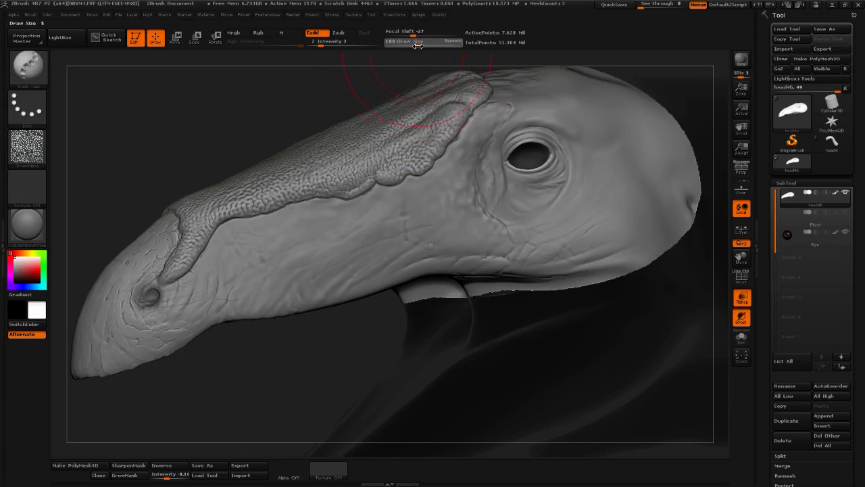
pyautogui.click(27, 146)
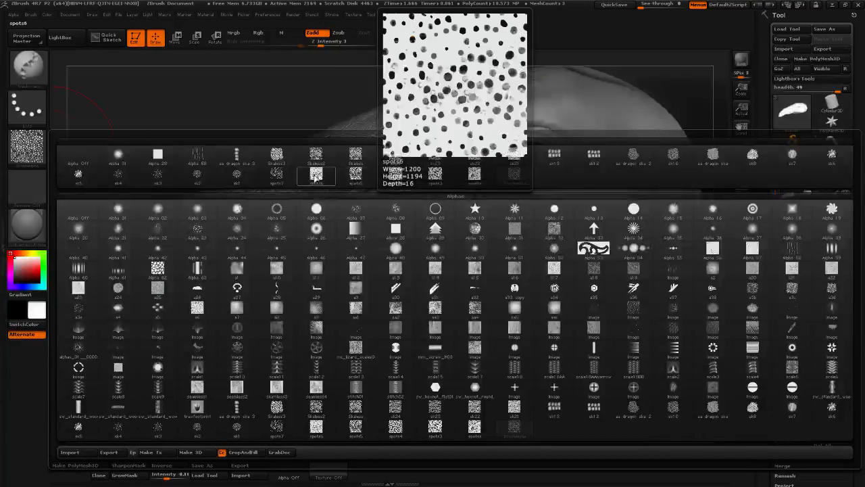
pyautogui.moveTo(322, 161)
pyautogui.moveTo(352, 158)
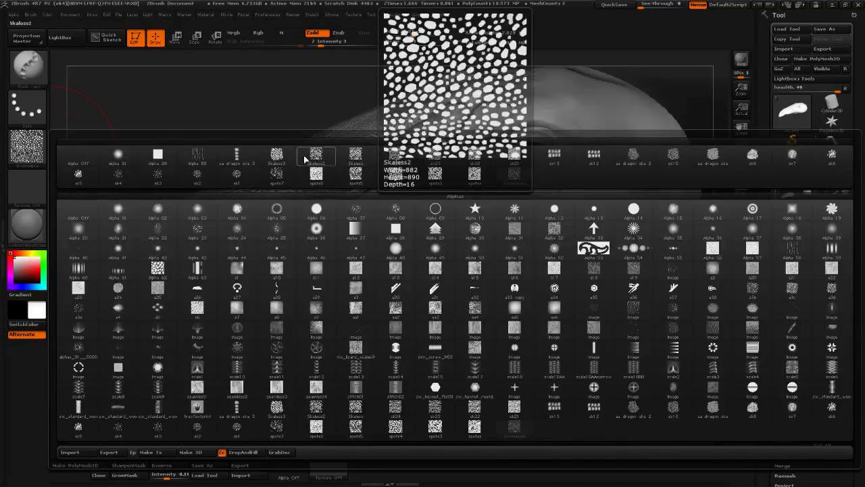
pyautogui.moveTo(287, 160)
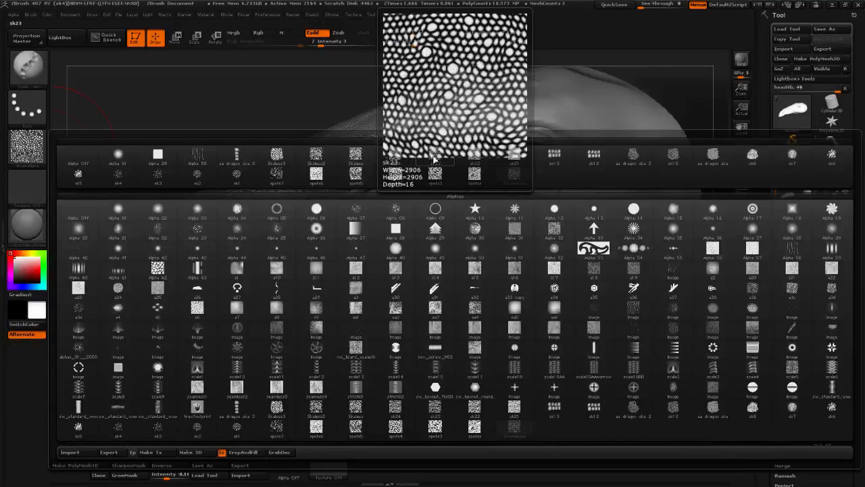
pyautogui.click(433, 159)
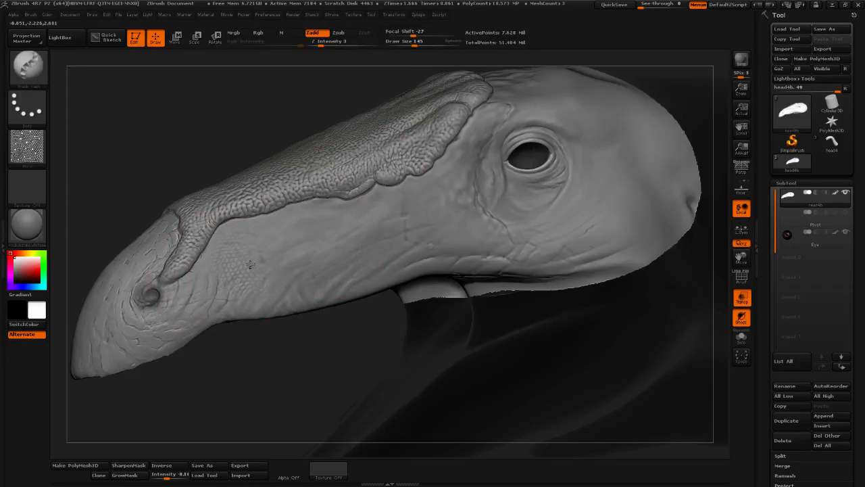
pyautogui.moveTo(250, 265)
pyautogui.mouseDown()
pyautogui.moveTo(334, 236)
pyautogui.moveTo(450, 220)
pyautogui.mouseUp()
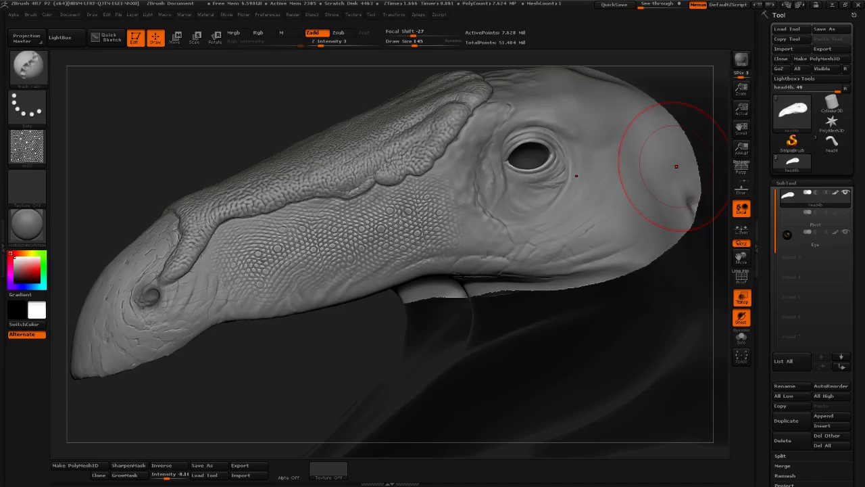
pyautogui.hotkey('ctrl', 'z')
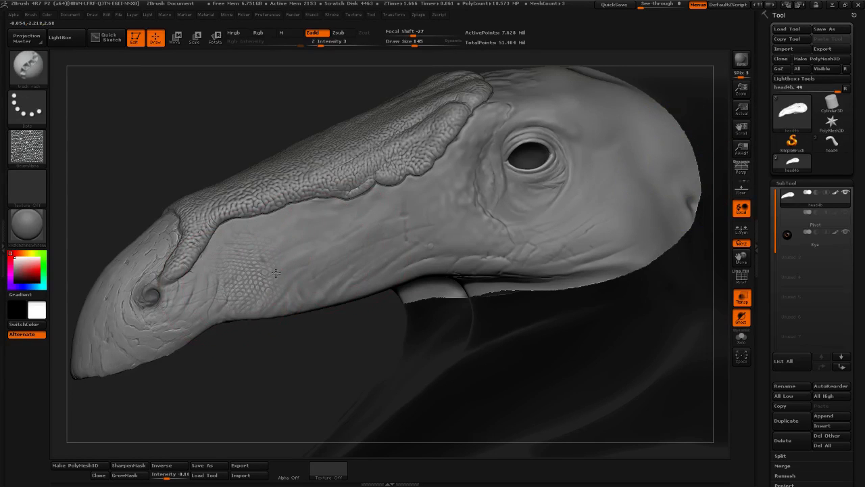
pyautogui.moveTo(340, 252); pyautogui.dragTo(551, 176)
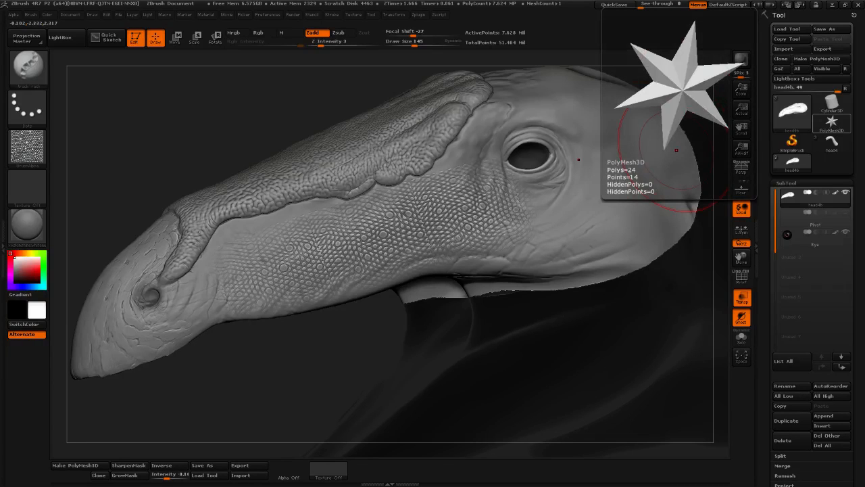
pyautogui.hotkey('ctrl', 'z')
# Try a stroke with the sk21 alpha along the cheek and undo it
pyautogui.click(312, 14)
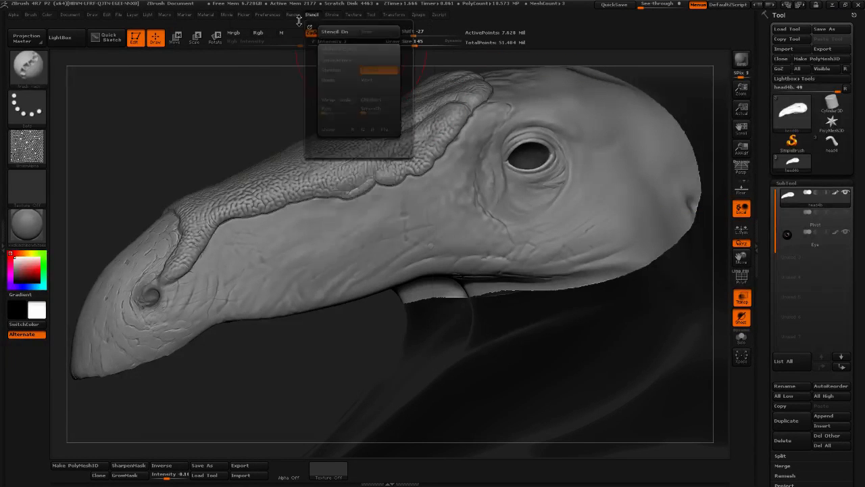
pyautogui.click(28, 161)
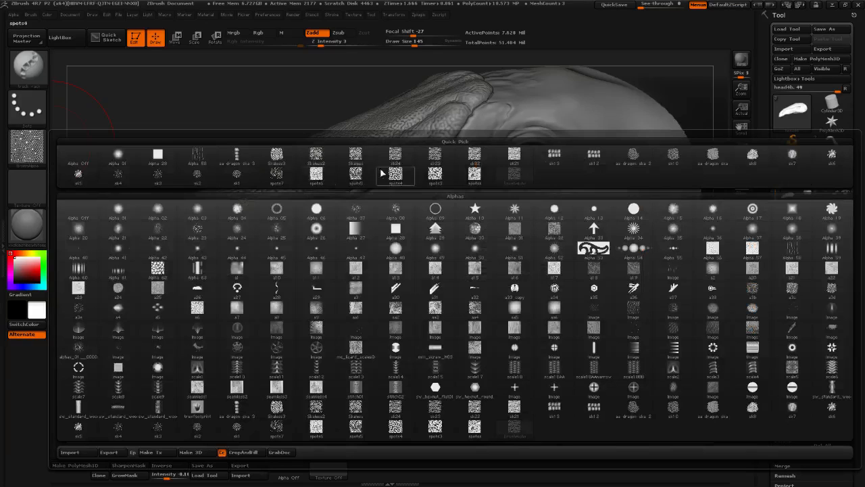
pyautogui.click(512, 161)
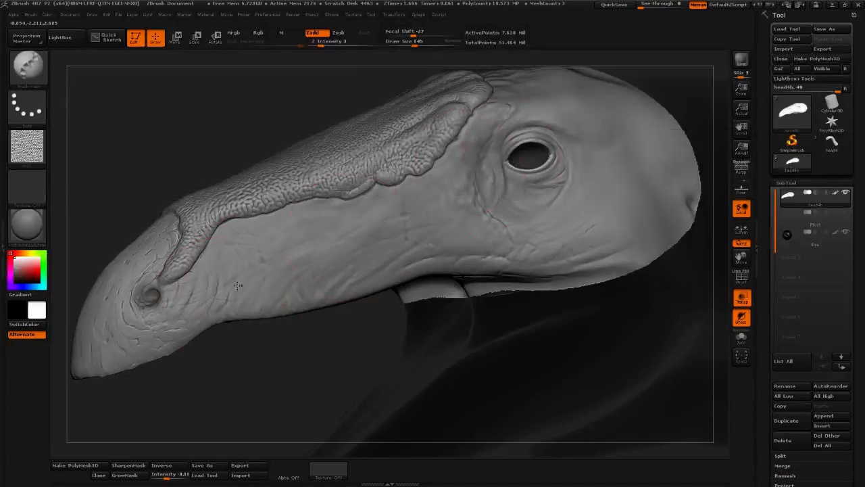
pyautogui.moveTo(289, 261)
pyautogui.mouseDown()
pyautogui.moveTo(359, 228)
pyautogui.moveTo(435, 210)
pyautogui.mouseUp()
pyautogui.hotkey('ctrl', 'z')
# Brush the Skaless alpha across the middle of the cheek towards the eye as a trial
pyautogui.click(31, 152)
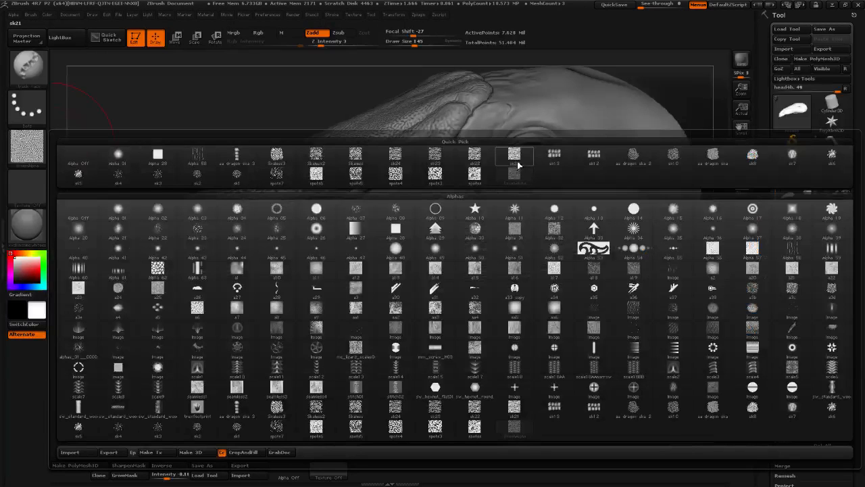
pyautogui.moveTo(705, 158)
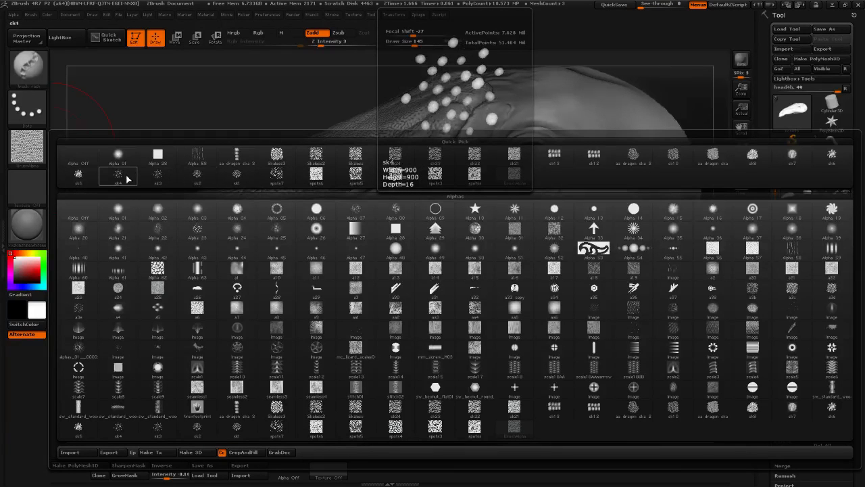
pyautogui.click(357, 155)
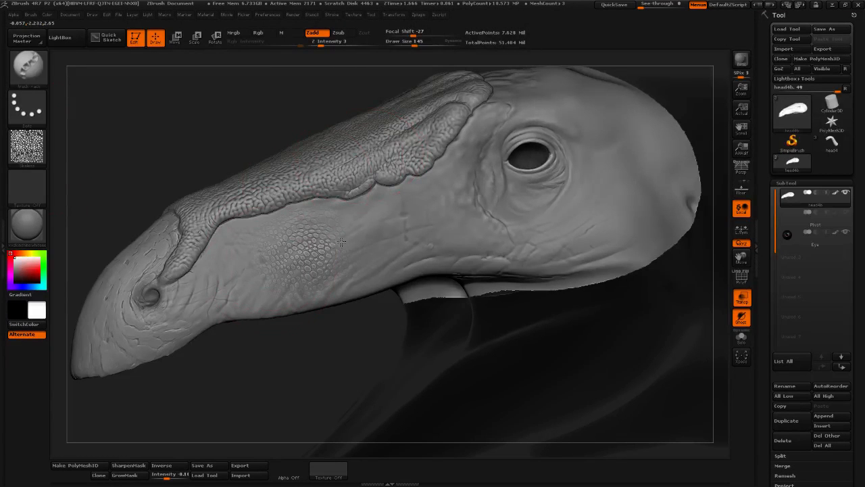
pyautogui.moveTo(342, 242); pyautogui.dragTo(450, 203)
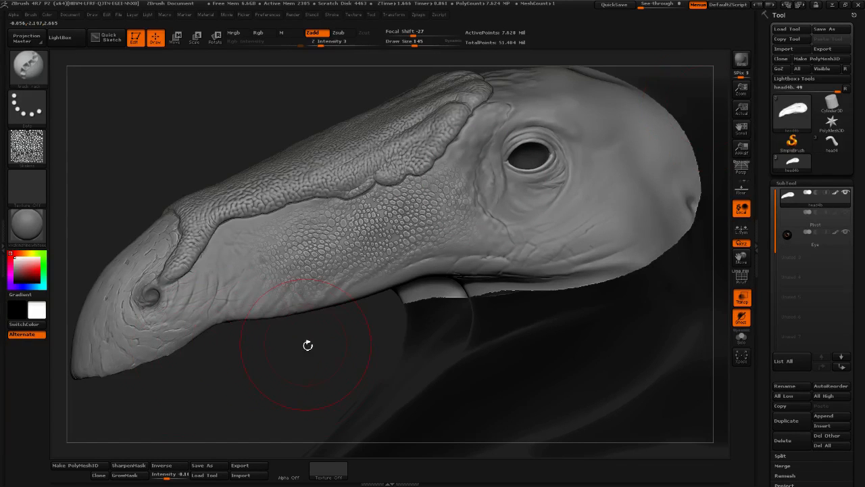
# Examine the trial cheek scales up close and undo them
pyautogui.moveTo(309, 366)
pyautogui.keyDown('alt'); pyautogui.mouseDown()
pyautogui.moveTo(462, 354)
pyautogui.moveTo(478, 376)
pyautogui.mouseUp(); pyautogui.keyUp('alt')
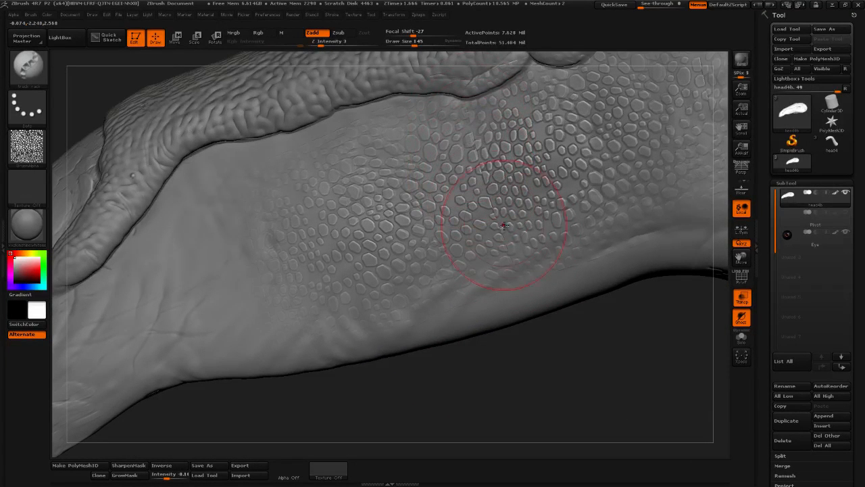
pyautogui.keyDown('alt'); pyautogui.moveTo(660, 344); pyautogui.dragTo(545, 366); pyautogui.keyUp('alt')
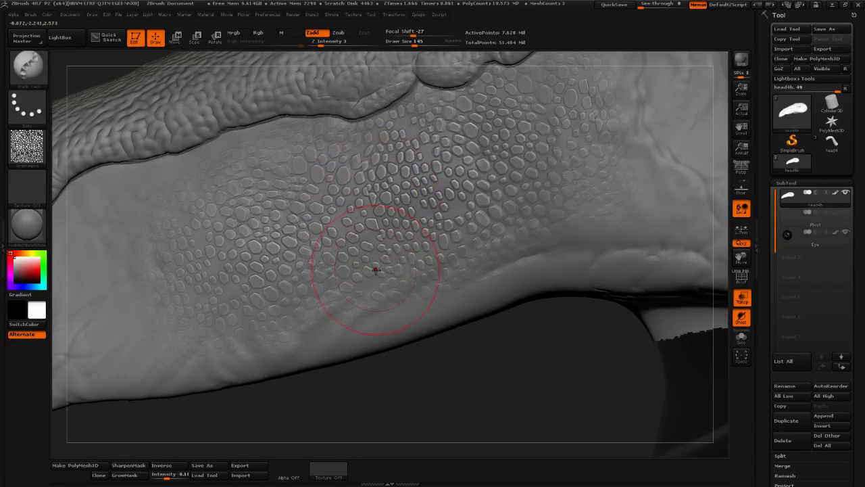
pyautogui.moveTo(473, 390)
pyautogui.mouseDown()
pyautogui.moveTo(313, 369)
pyautogui.moveTo(409, 359)
pyautogui.moveTo(433, 329)
pyautogui.mouseUp()
pyautogui.press('ctrl')
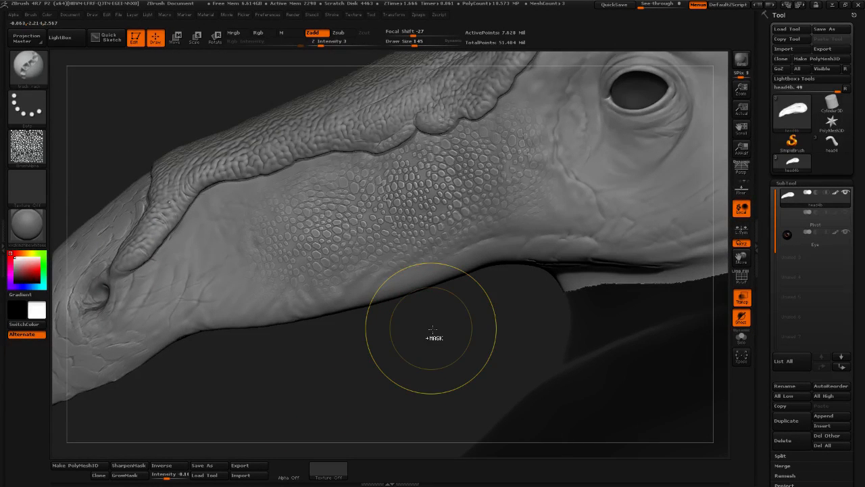
pyautogui.hotkey('ctrl', 'z')
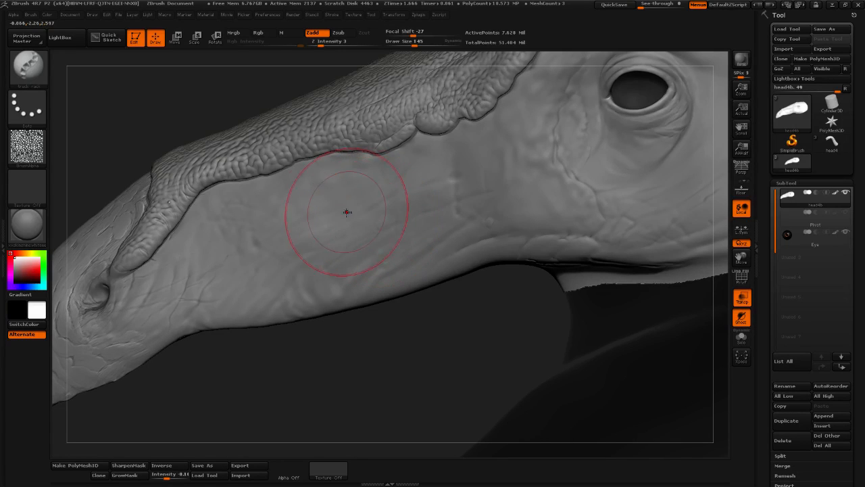
# Set the draw size to 203 and import the trike skin, trike scale and horn texture alphas
pyautogui.moveTo(425, 43); pyautogui.dragTo(436, 44)
pyautogui.click(34, 147)
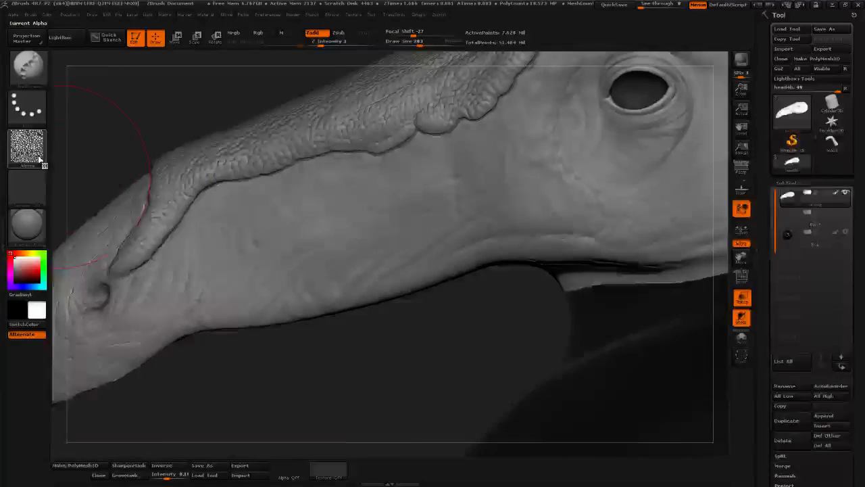
pyautogui.click(28, 146)
pyautogui.click(85, 457)
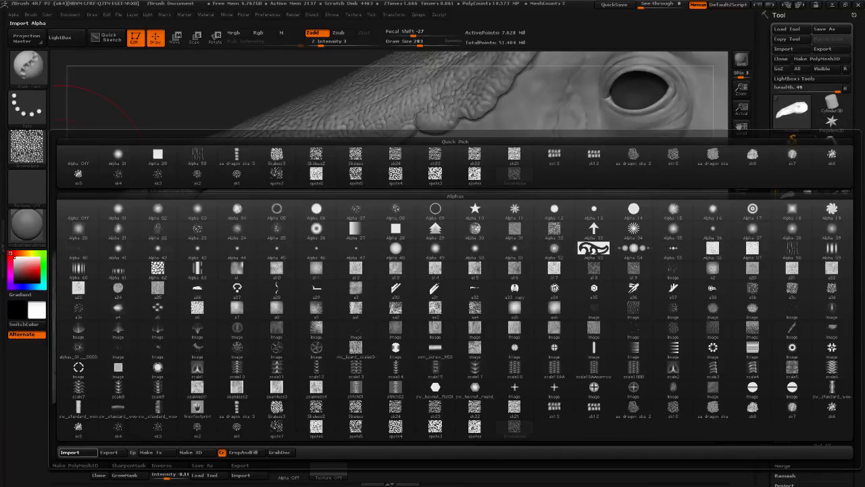
pyautogui.click(78, 453)
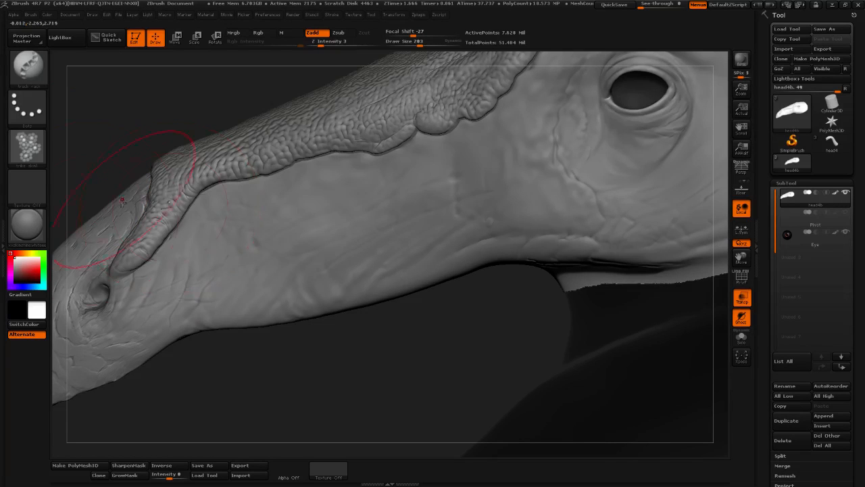
# Choose the Skaless3 alpha, try it with a stroke across the cheek and undo the stroke
pyautogui.click(27, 146)
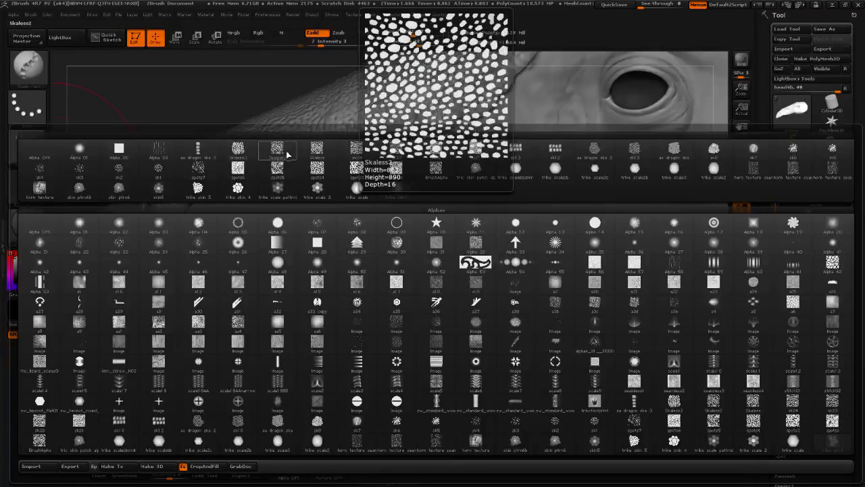
pyautogui.click(238, 150)
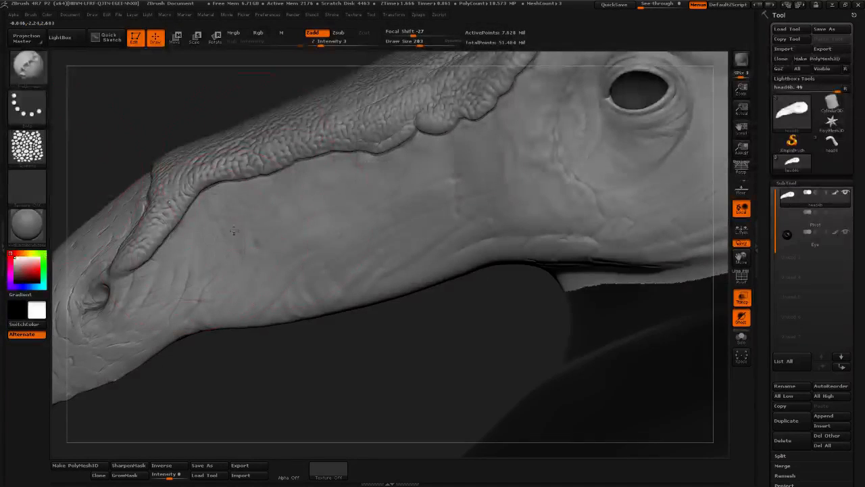
pyautogui.moveTo(202, 241); pyautogui.dragTo(541, 163)
pyautogui.hotkey('ctrl', 'z')
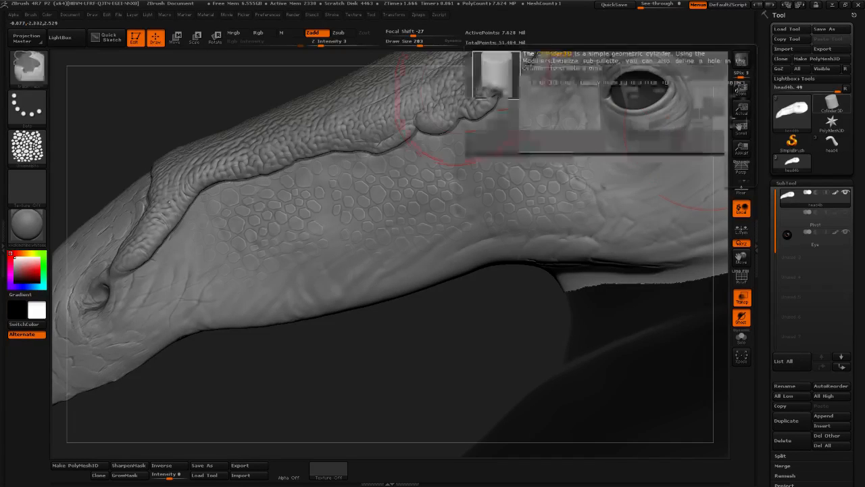
# Try a cheek stroke with draw size 78, focal shift -44 and Z intensity 10, and undo it
pyautogui.moveTo(420, 43)
pyautogui.mouseDown()
pyautogui.moveTo(406, 42)
pyautogui.moveTo(427, 36)
pyautogui.moveTo(407, 35)
pyautogui.mouseUp()
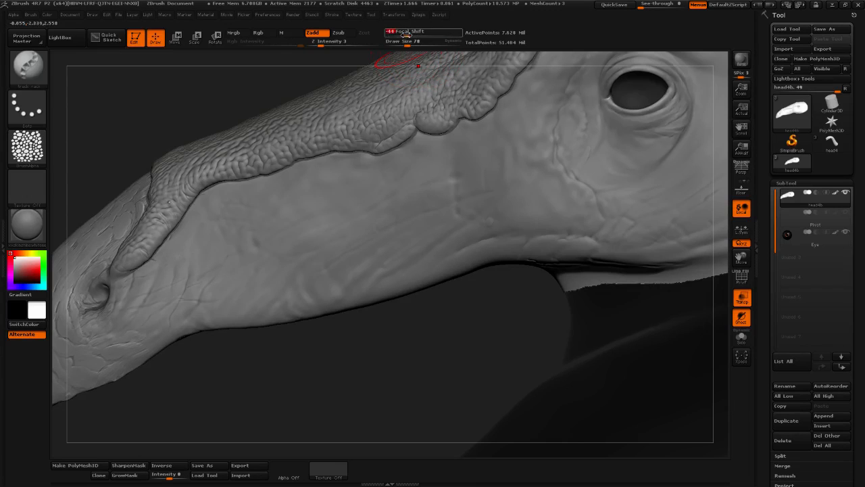
pyautogui.click(330, 43)
pyautogui.moveTo(203, 274); pyautogui.dragTo(432, 197)
pyautogui.hotkey('ctrl', 'z')
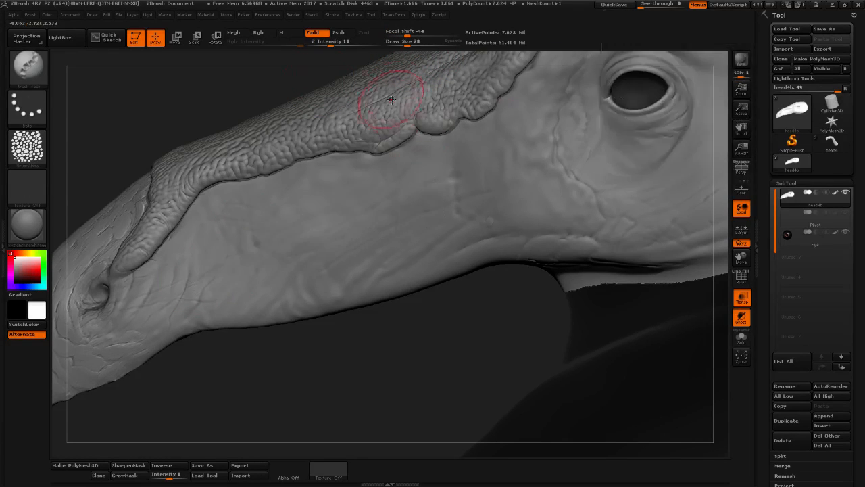
# Set draw size 109, focal shift -54 and Z intensity 3, test them with a stroke along the cheek and undo the stroke
pyautogui.moveTo(405, 44); pyautogui.dragTo(405, 36)
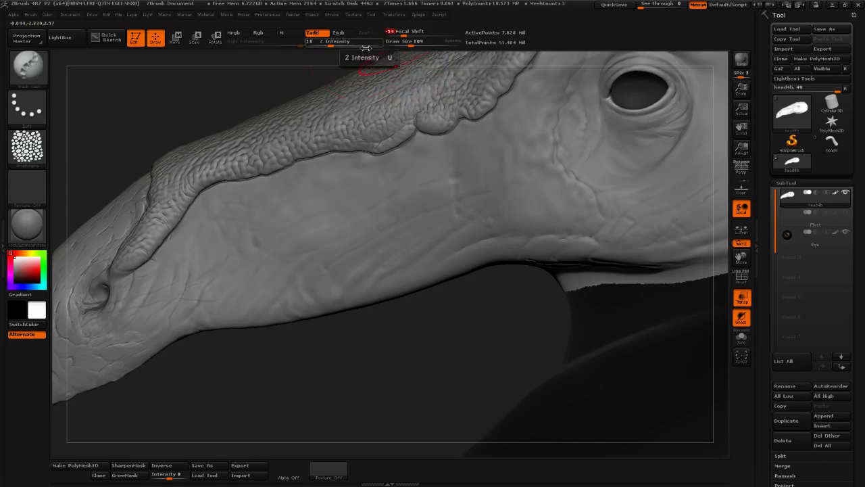
pyautogui.click(320, 43)
pyautogui.click(217, 284)
pyautogui.moveTo(217, 284)
pyautogui.mouseDown()
pyautogui.moveTo(504, 147)
pyautogui.moveTo(569, 77)
pyautogui.mouseUp()
pyautogui.moveTo(831, 122)
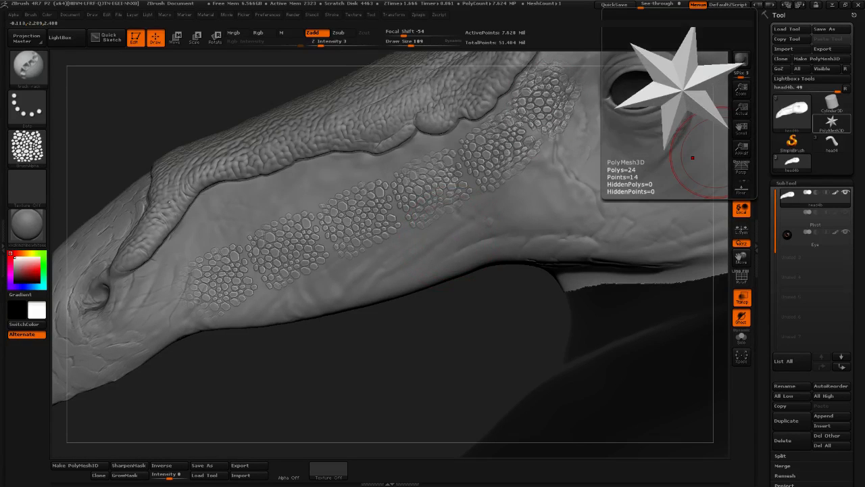
pyautogui.hotkey('ctrl', 'z')
# Try another scale stroke from beside the nostril up along the cheek and undo it
pyautogui.moveTo(161, 273)
pyautogui.mouseDown()
pyautogui.moveTo(257, 193)
pyautogui.moveTo(294, 196)
pyautogui.moveTo(446, 164)
pyautogui.moveTo(517, 135)
pyautogui.mouseUp()
pyautogui.moveTo(831, 103)
pyautogui.hotkey('ctrl', 'z')
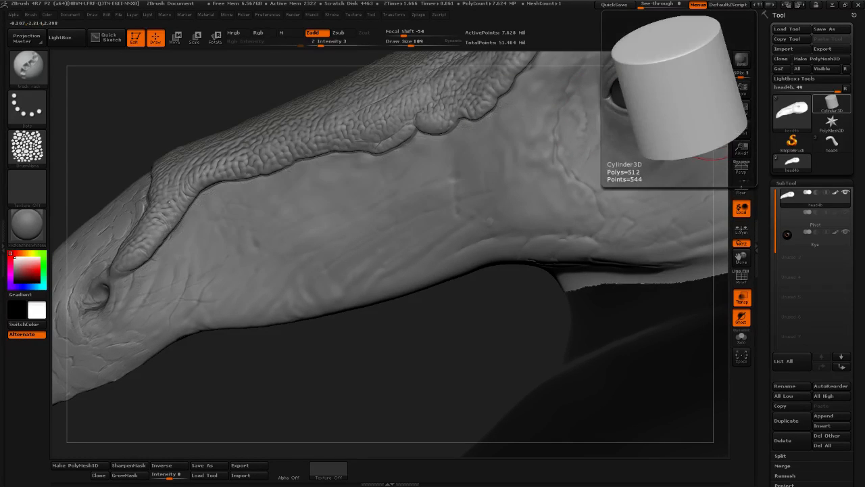
# Test a stroke of patchy scales along the middle of the cheek at draw size 109, and undo it
pyautogui.click(268, 15)
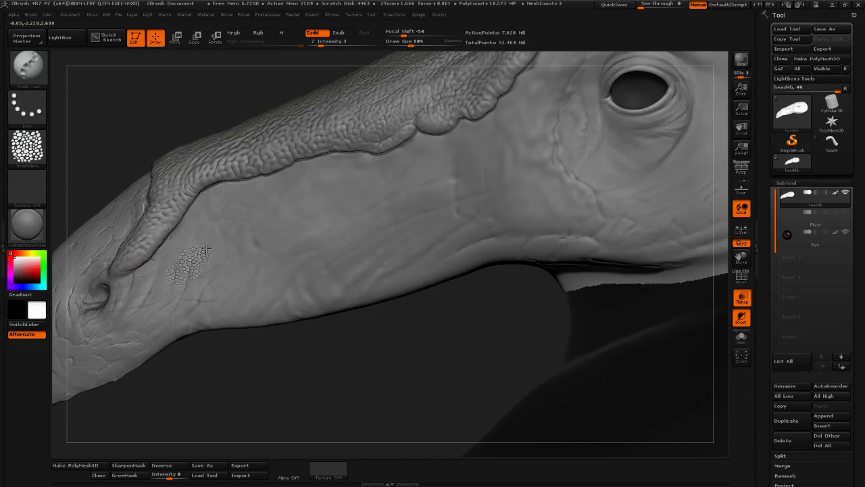
pyautogui.moveTo(206, 248)
pyautogui.mouseDown()
pyautogui.moveTo(291, 207)
pyautogui.moveTo(423, 194)
pyautogui.moveTo(520, 139)
pyautogui.mouseUp()
pyautogui.moveTo(832, 102)
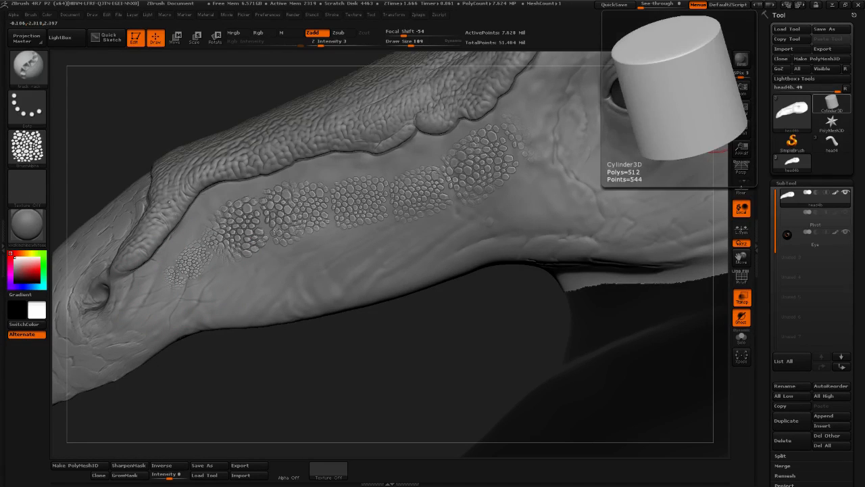
pyautogui.hotkey('ctrl', 'z')
# Set the draw size to 148, try a scale stroke below the crest from nostril to eye, and undo it
pyautogui.moveTo(373, 361)
pyautogui.keyDown('alt'); pyautogui.mouseDown()
pyautogui.moveTo(293, 388)
pyautogui.moveTo(265, 386)
pyautogui.moveTo(414, 44)
pyautogui.mouseUp(); pyautogui.keyUp('alt')
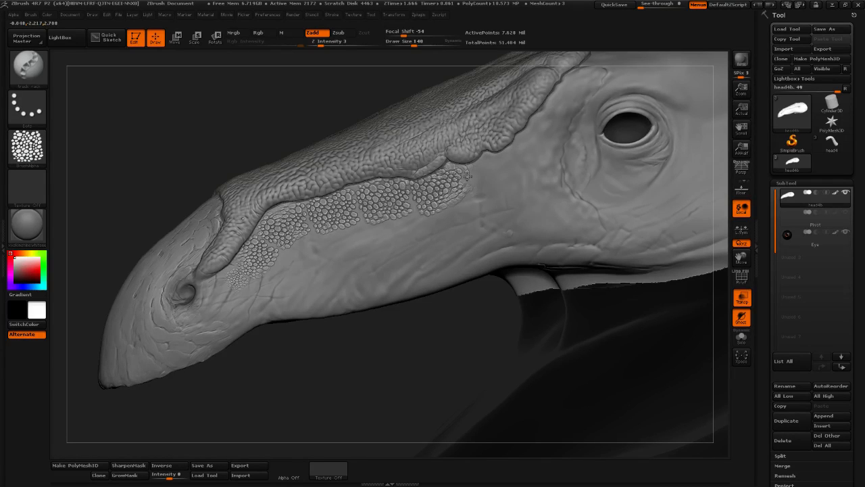
pyautogui.moveTo(506, 164)
pyautogui.mouseDown()
pyautogui.moveTo(558, 117)
pyautogui.moveTo(563, 100)
pyautogui.mouseUp()
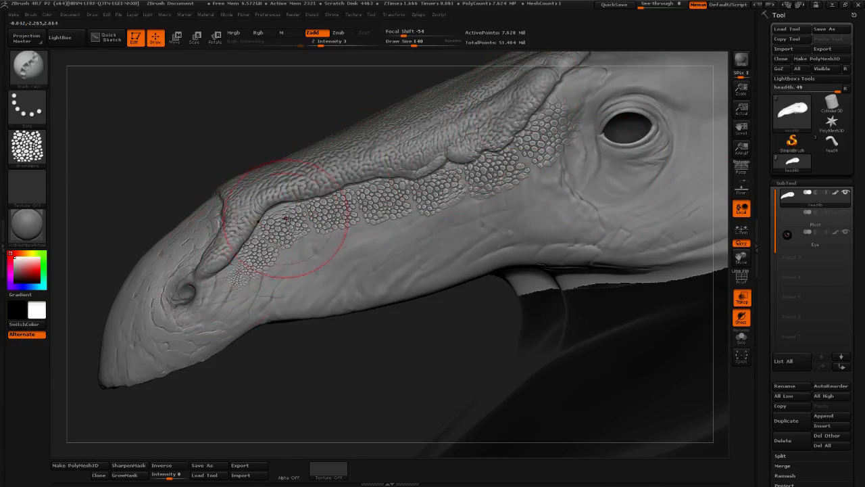
pyautogui.hotkey('ctrl', 'z')
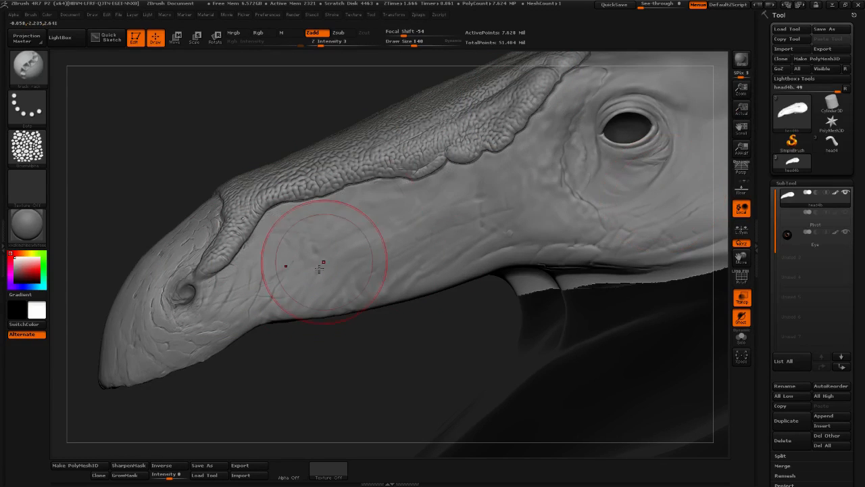
# Cover the cheek with scale strokes, from along the mouth edge up to the crest and the front of the eye
pyautogui.moveTo(302, 384); pyautogui.dragTo(228, 320)
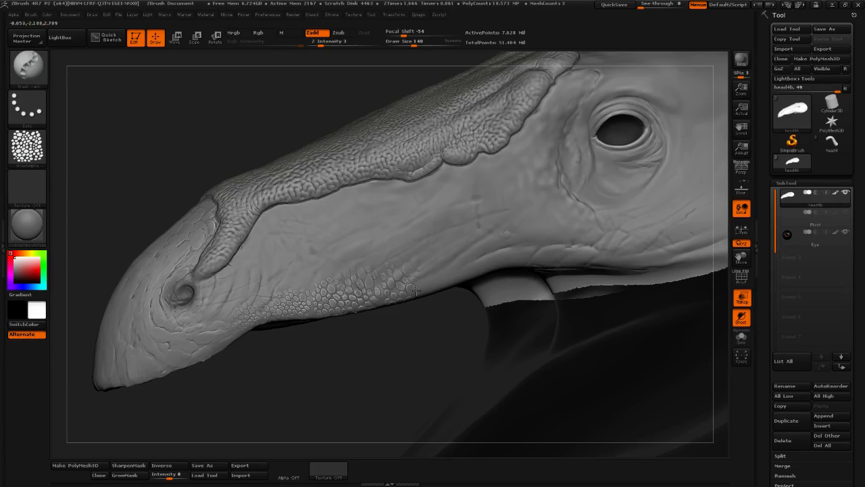
pyautogui.moveTo(571, 249); pyautogui.dragTo(629, 229)
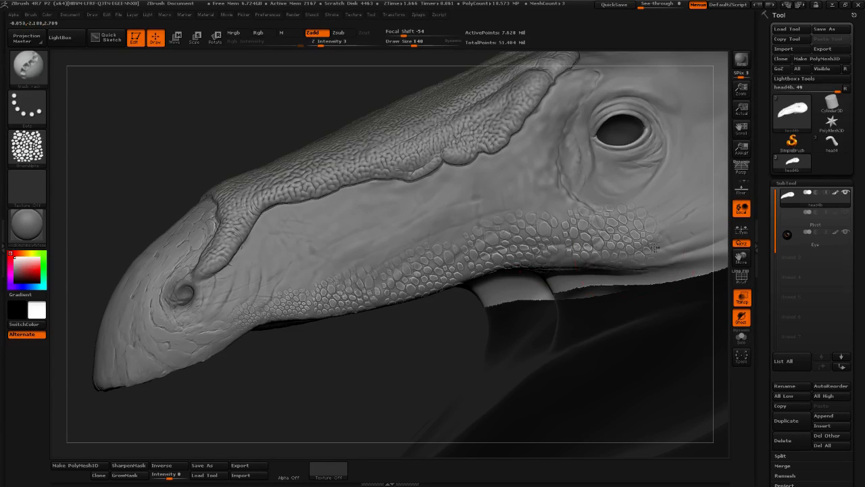
pyautogui.moveTo(291, 251)
pyautogui.mouseDown()
pyautogui.moveTo(297, 277)
pyautogui.moveTo(334, 269)
pyautogui.moveTo(541, 183)
pyautogui.moveTo(571, 188)
pyautogui.moveTo(268, 247)
pyautogui.moveTo(447, 194)
pyautogui.moveTo(540, 138)
pyautogui.moveTo(589, 80)
pyautogui.mouseUp()
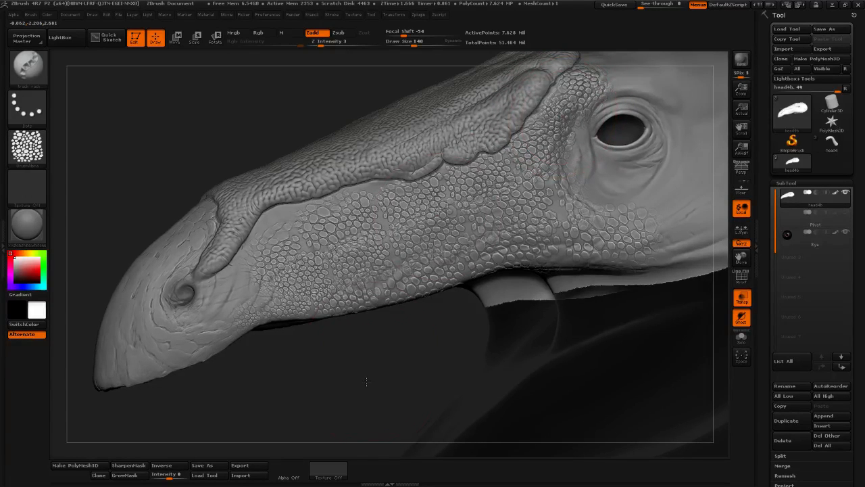
# Look over the scaled cheek from several angles and undo all of its scale strokes
pyautogui.moveTo(368, 381)
pyautogui.keyDown('alt'); pyautogui.mouseDown()
pyautogui.moveTo(328, 357)
pyautogui.moveTo(355, 319)
pyautogui.moveTo(545, 164)
pyautogui.moveTo(556, 141)
pyautogui.moveTo(548, 148)
pyautogui.moveTo(561, 163)
pyautogui.moveTo(606, 187)
pyautogui.moveTo(542, 225)
pyautogui.moveTo(516, 209)
pyautogui.moveTo(423, 227)
pyautogui.mouseUp(); pyautogui.keyUp('alt')
pyautogui.moveTo(320, 335); pyautogui.dragTo(315, 385)
pyautogui.moveTo(359, 356); pyautogui.dragTo(433, 308)
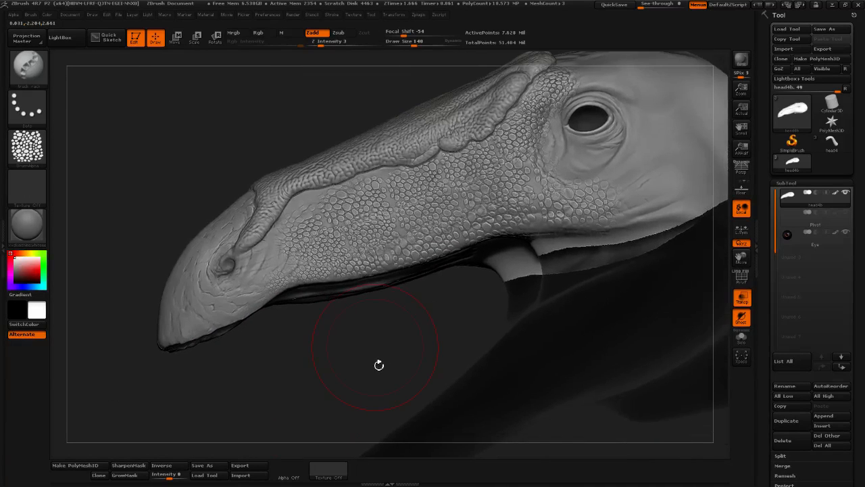
pyautogui.moveTo(379, 365); pyautogui.dragTo(360, 369)
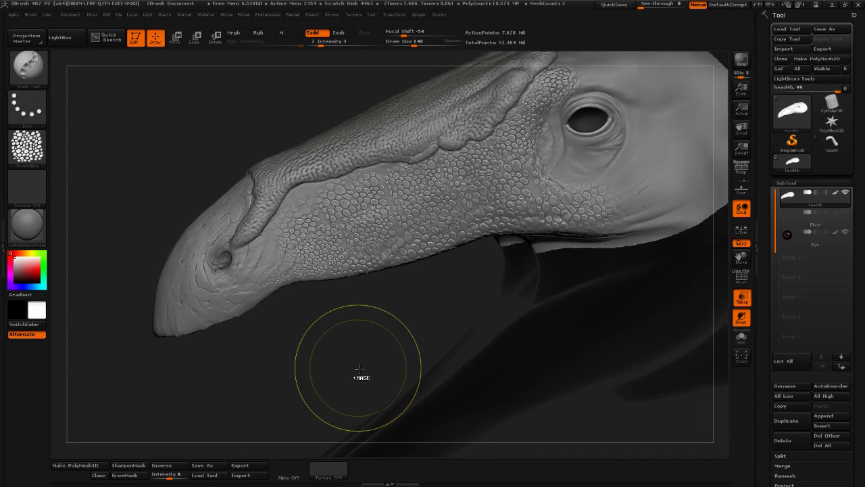
pyautogui.hotkey('ctrl', 'z')
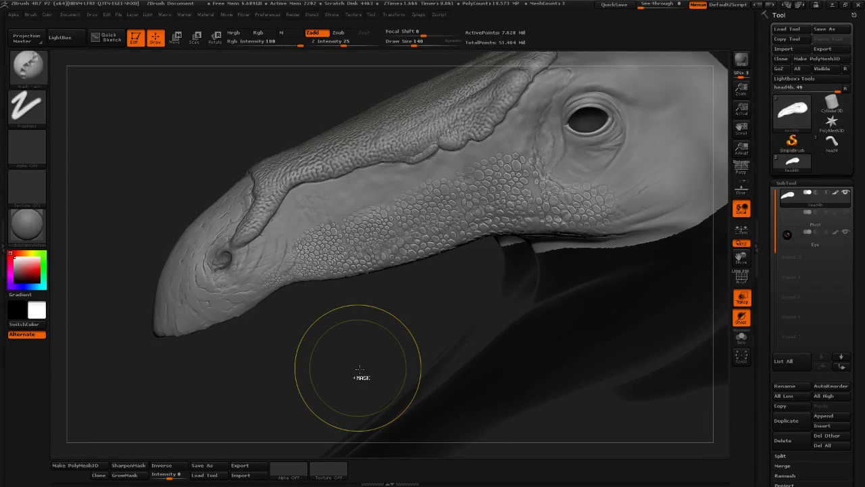
pyautogui.hotkey('ctrl', 'z')
pyautogui.hotkey('ctrl', 'z')
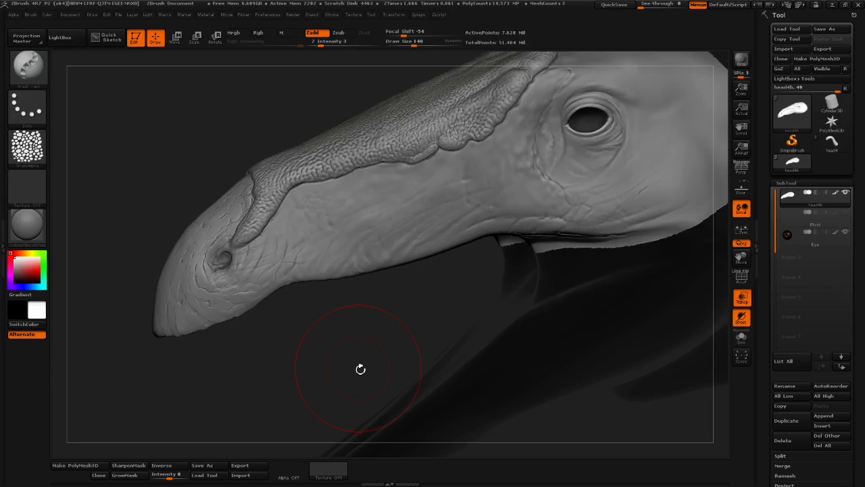
# Choose the oval trike scale3 alpha and set the brush to draw size 17 and Z intensity 13
pyautogui.click(44, 146)
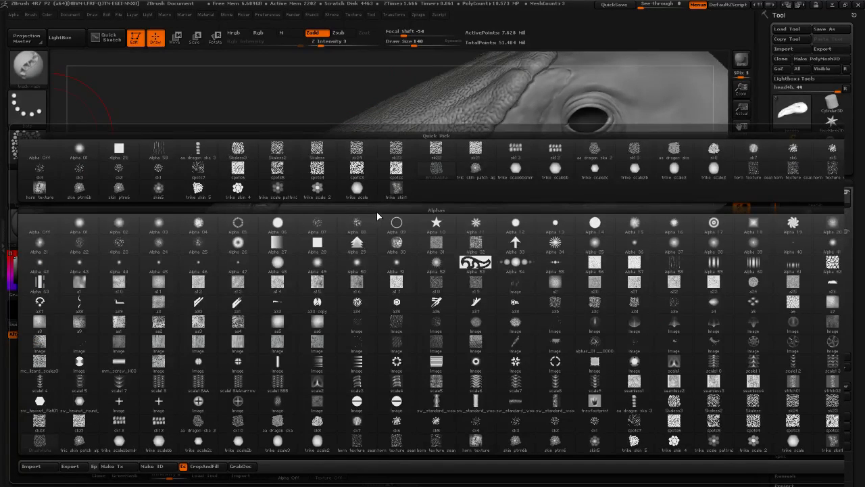
pyautogui.click(674, 167)
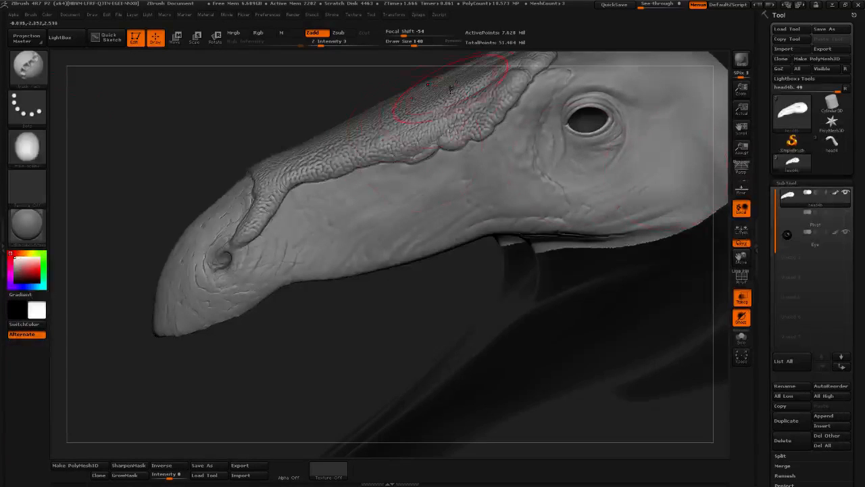
pyautogui.moveTo(415, 48); pyautogui.dragTo(406, 47)
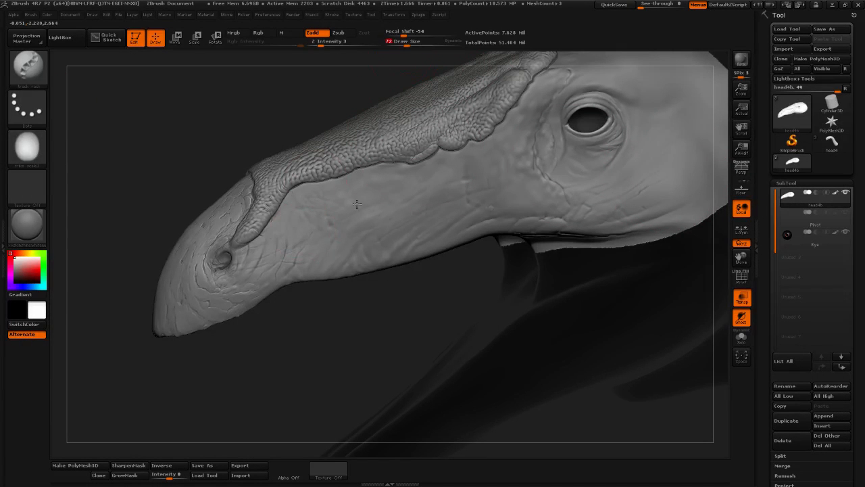
pyautogui.moveTo(832, 103)
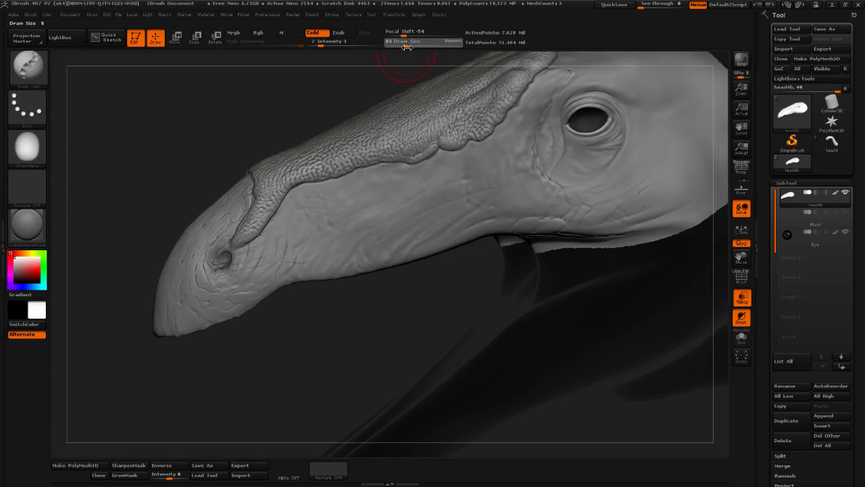
pyautogui.moveTo(406, 47); pyautogui.dragTo(400, 47)
pyautogui.keyDown('alt'); pyautogui.moveTo(263, 83); pyautogui.dragTo(310, 150); pyautogui.keyUp('alt')
pyautogui.moveTo(320, 43); pyautogui.dragTo(334, 42)
pyautogui.click(333, 43)
pyautogui.click(396, 43)
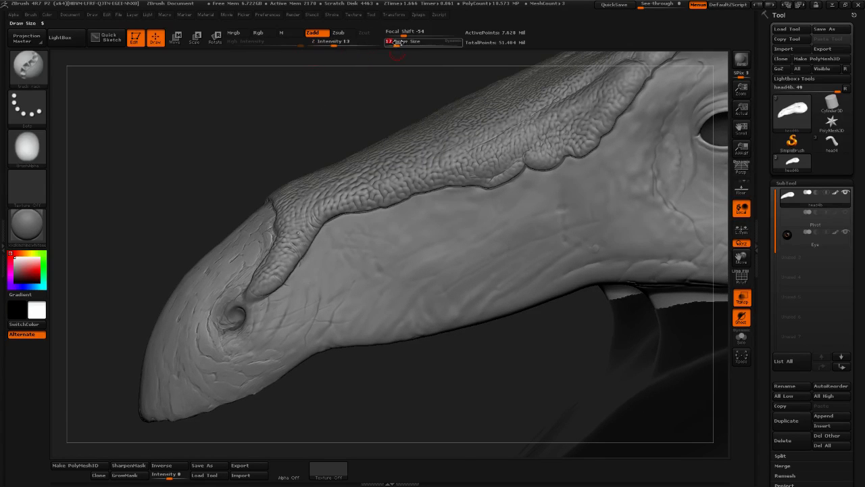
# Open the brush's depth settings, test rows of single oval scales on the cheek, and undo them
pyautogui.click(30, 14)
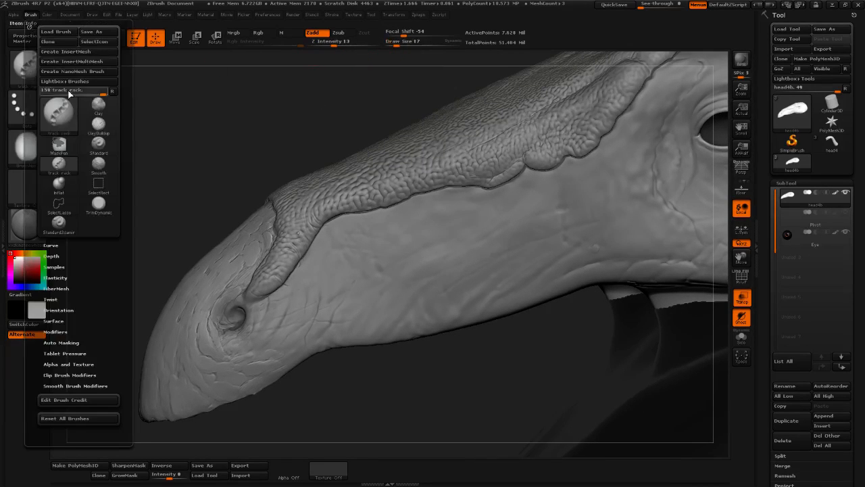
pyautogui.click(59, 255)
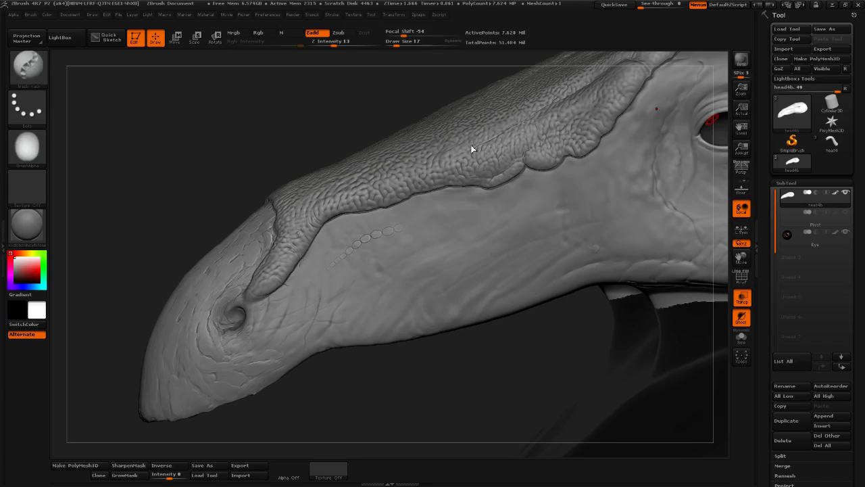
pyautogui.click(30, 14)
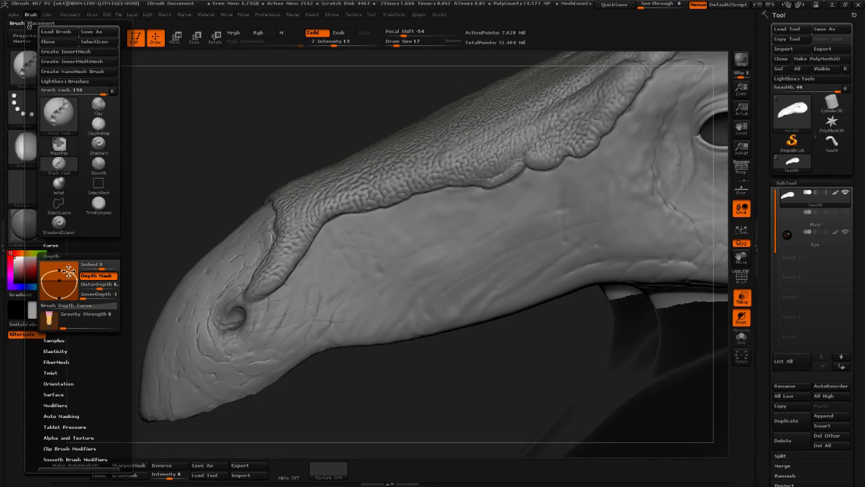
pyautogui.moveTo(421, 248); pyautogui.dragTo(522, 217)
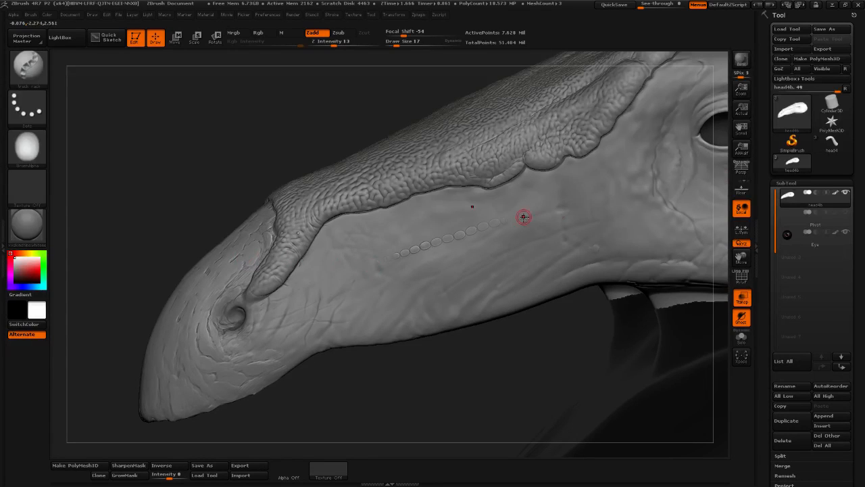
pyautogui.hotkey('ctrl', 'z')
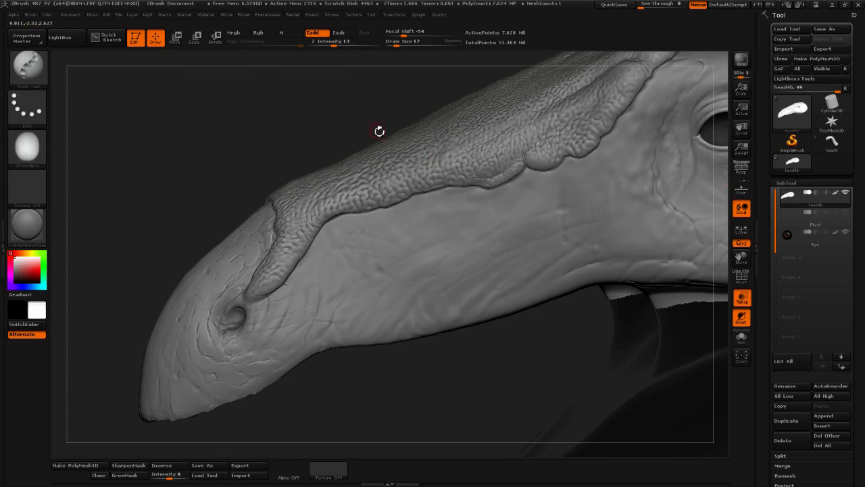
# Select the trike scale3 alpha and modify it to intensity -0.41538 and contrast 2
pyautogui.click(13, 14)
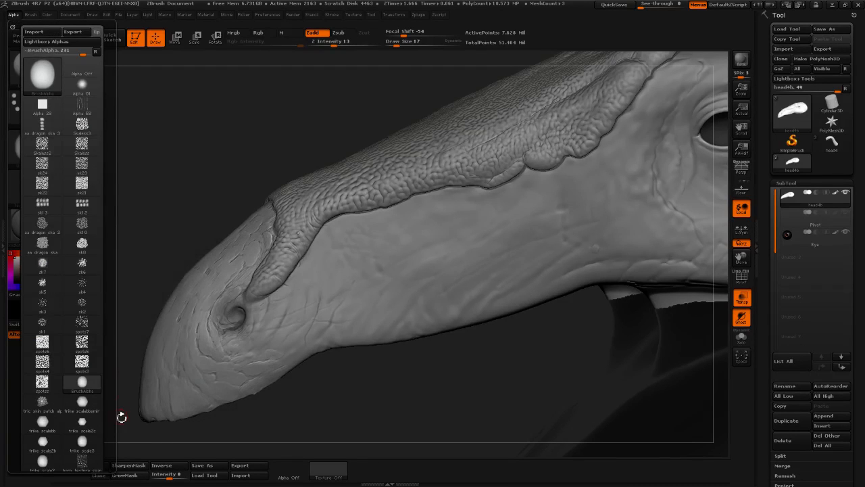
pyautogui.click(82, 441)
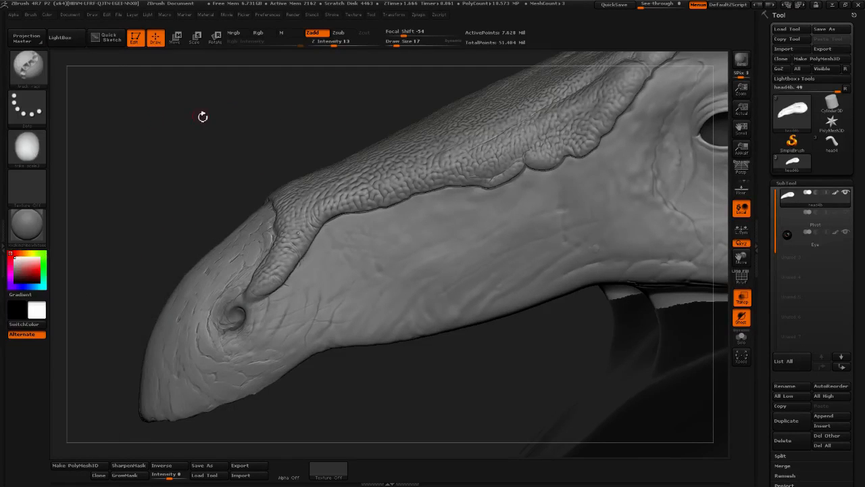
pyautogui.click(13, 15)
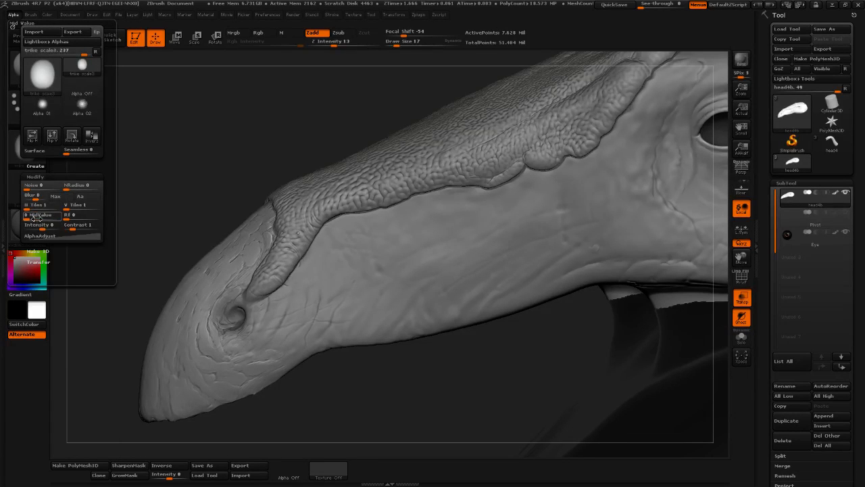
pyautogui.moveTo(38, 227)
pyautogui.mouseDown()
pyautogui.moveTo(81, 231)
pyautogui.moveTo(39, 230)
pyautogui.mouseUp()
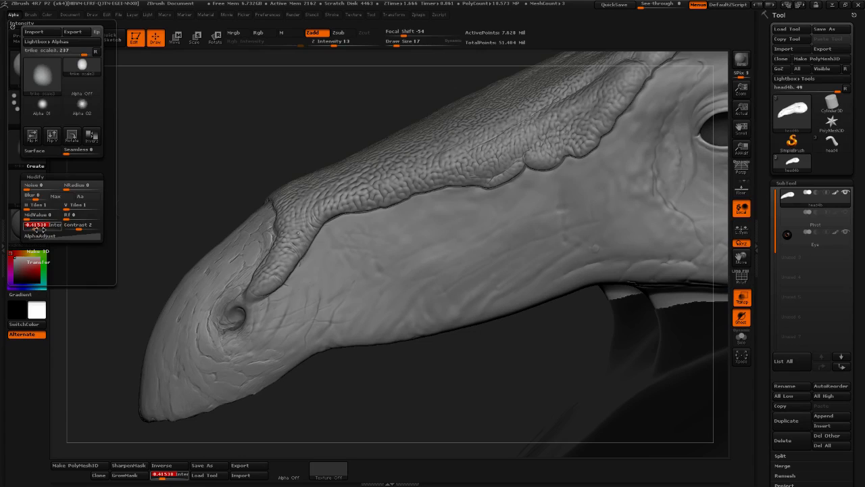
# With the alpha off, set draw size 45 and focal shift 0, and try a stroke across the cheek
pyautogui.click(403, 45)
pyautogui.click(422, 36)
pyautogui.moveTo(343, 260); pyautogui.dragTo(439, 223)
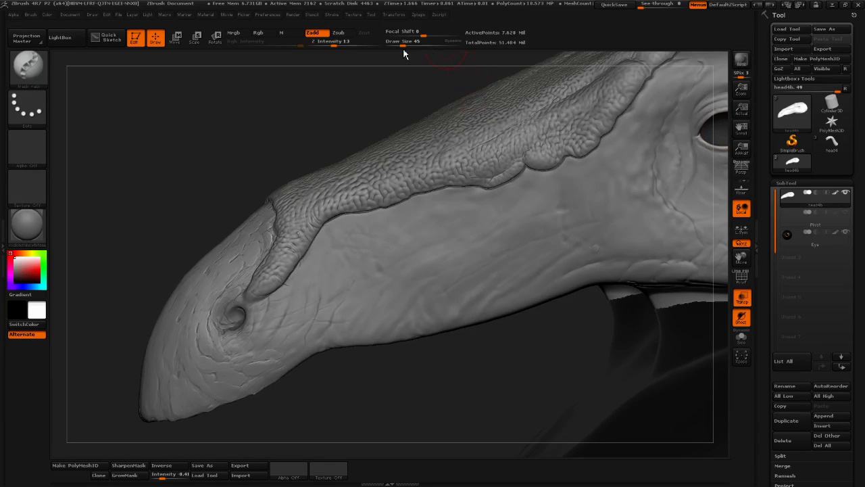
# Set draw size 19 and Z intensity 24, test plain strokes below the crest, and undo them
pyautogui.moveTo(403, 48); pyautogui.dragTo(396, 46)
pyautogui.moveTo(334, 46); pyautogui.dragTo(343, 45)
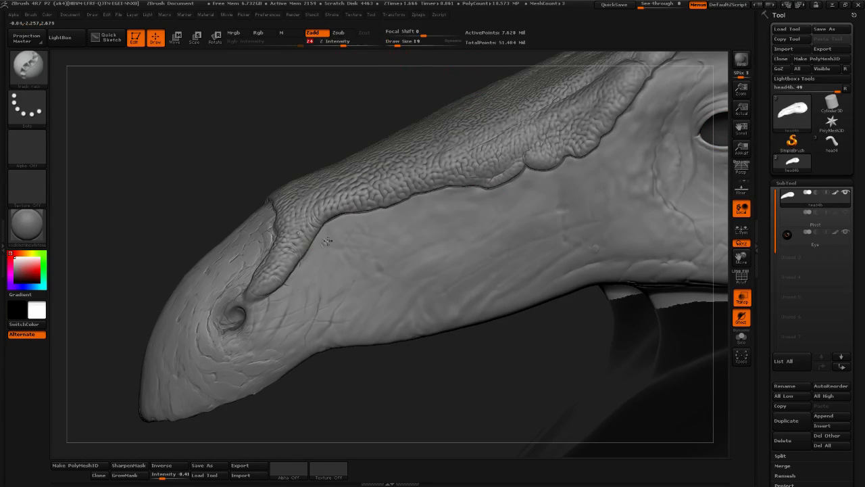
pyautogui.moveTo(323, 244); pyautogui.dragTo(346, 228)
pyautogui.moveTo(263, 140)
pyautogui.keyDown('alt'); pyautogui.mouseDown()
pyautogui.moveTo(232, 156)
pyautogui.moveTo(262, 170)
pyautogui.mouseUp(); pyautogui.keyUp('alt')
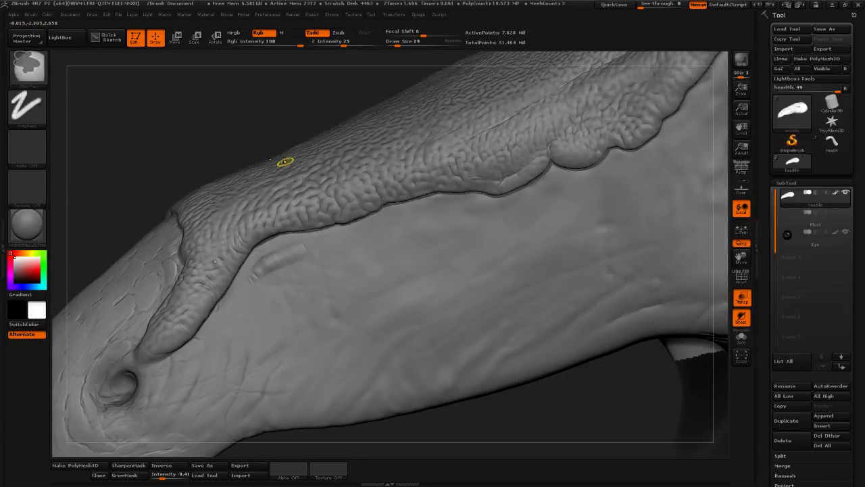
pyautogui.moveTo(306, 252); pyautogui.dragTo(420, 225)
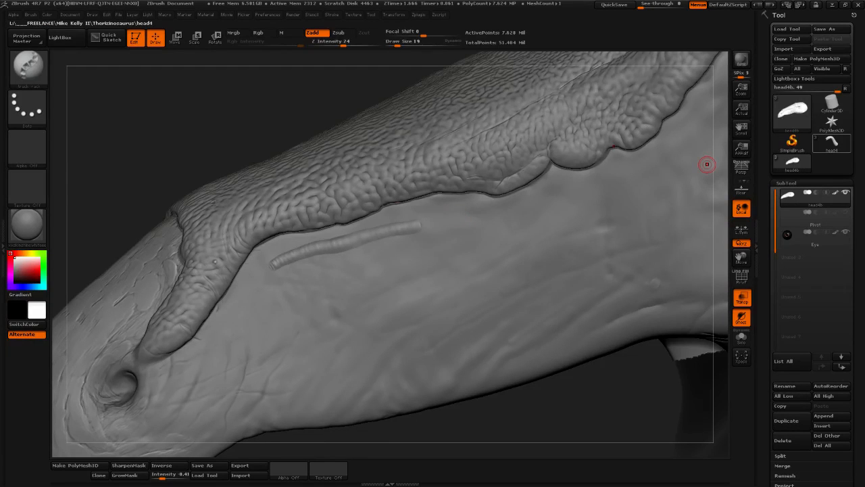
pyautogui.hotkey('ctrl', 'z')
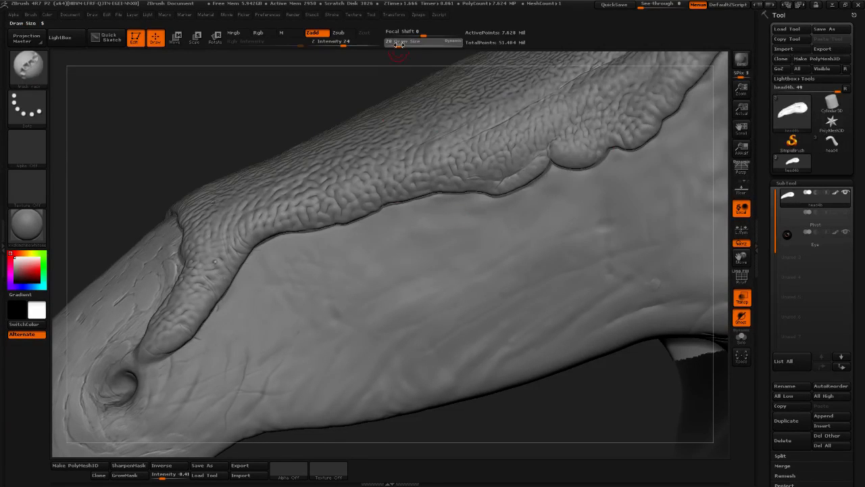
# Set the draw size to 53, test a long stroke along the cheek below the crest, and undo it
pyautogui.moveTo(398, 44); pyautogui.dragTo(405, 44)
pyautogui.moveTo(279, 272)
pyautogui.mouseDown()
pyautogui.moveTo(358, 244)
pyautogui.moveTo(599, 193)
pyautogui.mouseUp()
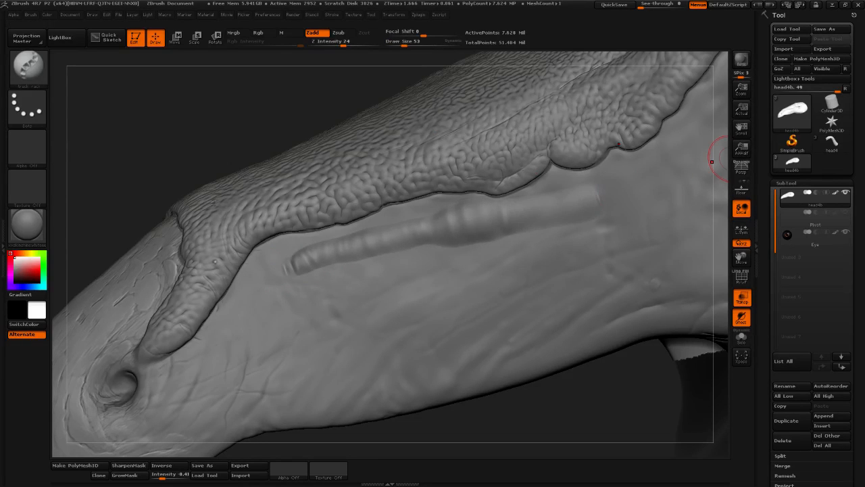
pyautogui.hotkey('ctrl', 'z')
# Lower the stroke's roll distance to about 1, test it with a short cheek stroke, and undo the stroke
pyautogui.click(332, 14)
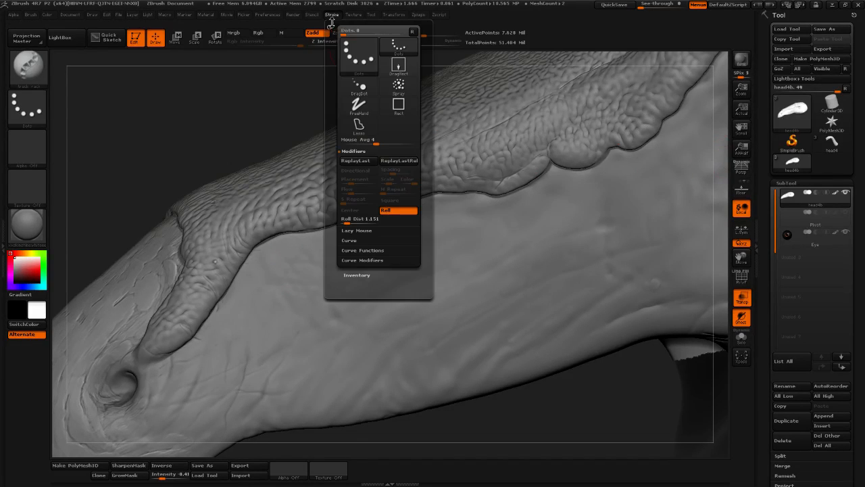
pyautogui.click(352, 223)
pyautogui.moveTo(349, 223); pyautogui.dragTo(346, 231)
pyautogui.moveTo(295, 277); pyautogui.dragTo(358, 251)
pyautogui.hotkey('ctrl', 'z')
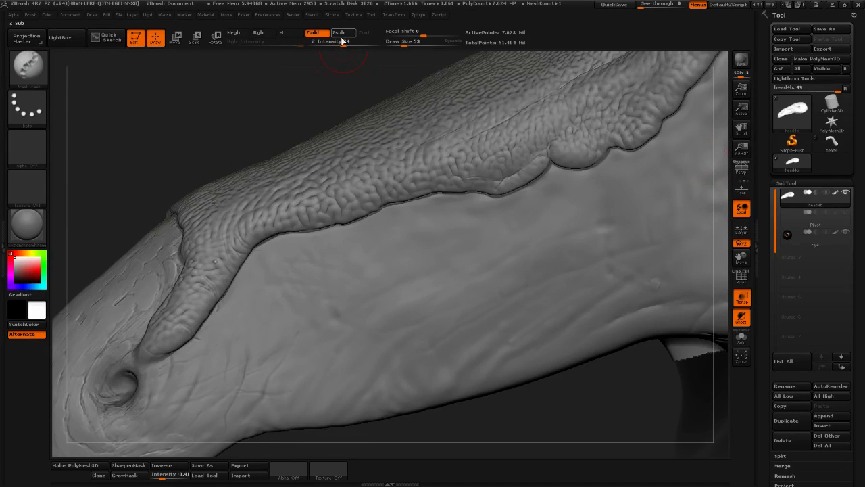
# Assign the soft rounded-square alpha to the brush and undo the short test stroke made on the cheek with the alpha off
pyautogui.click(332, 14)
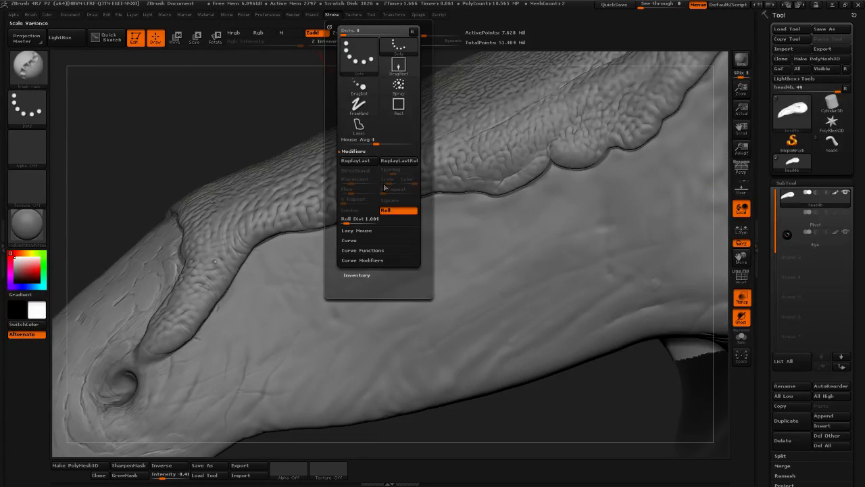
pyautogui.moveTo(292, 264); pyautogui.dragTo(316, 255)
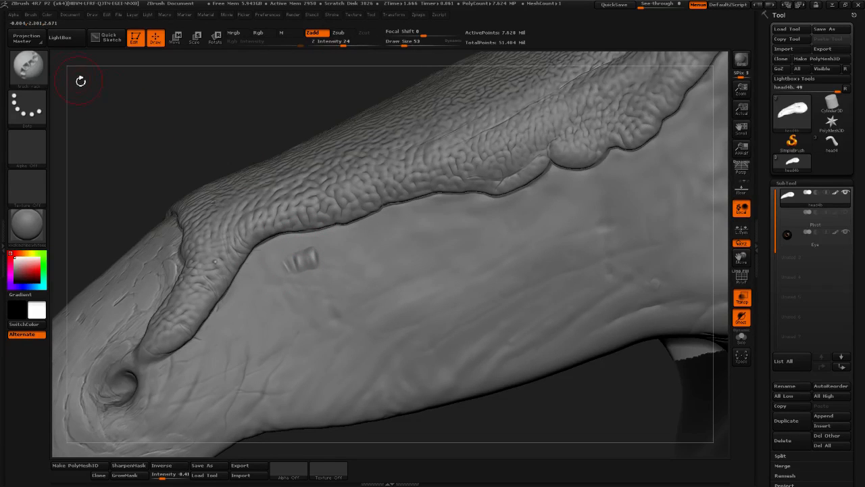
pyautogui.click(27, 147)
pyautogui.click(199, 157)
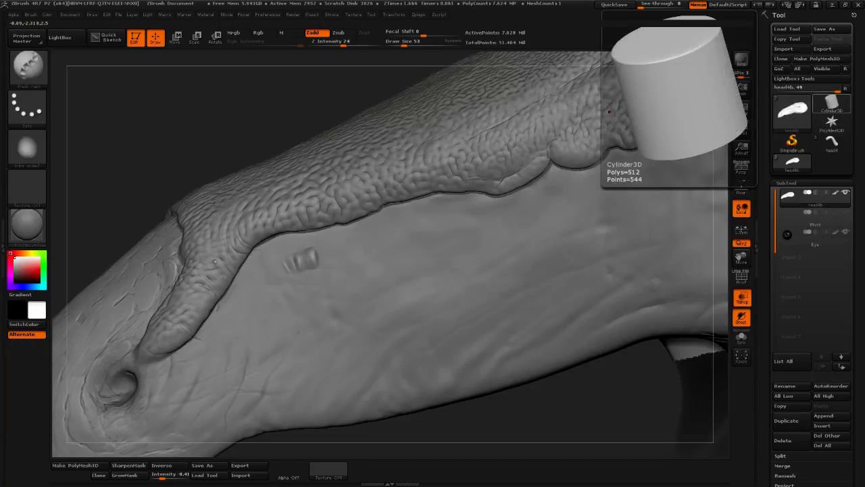
pyautogui.hotkey('ctrl', 'z')
# Set draw size 47 and focal shift -19, test a short row of bumps beside the crest's lower end, and undo it
pyautogui.moveTo(414, 42)
pyautogui.mouseDown()
pyautogui.moveTo(406, 41)
pyautogui.moveTo(416, 38)
pyautogui.mouseUp()
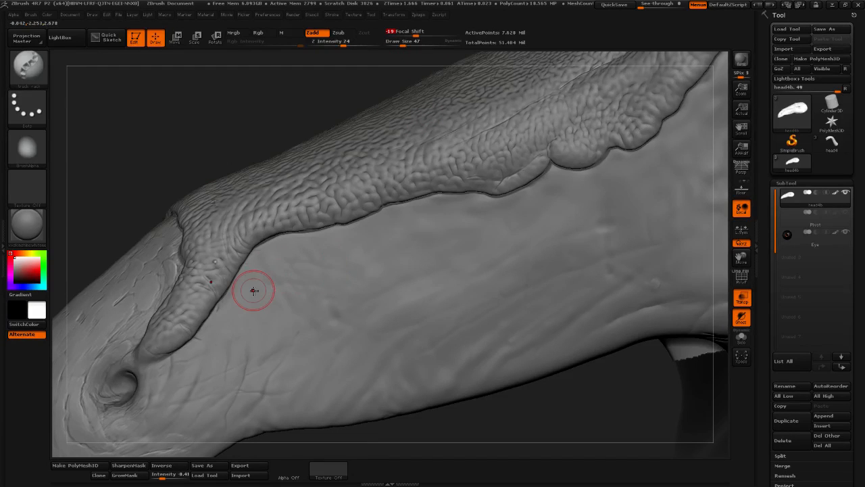
pyautogui.moveTo(198, 135); pyautogui.dragTo(206, 126)
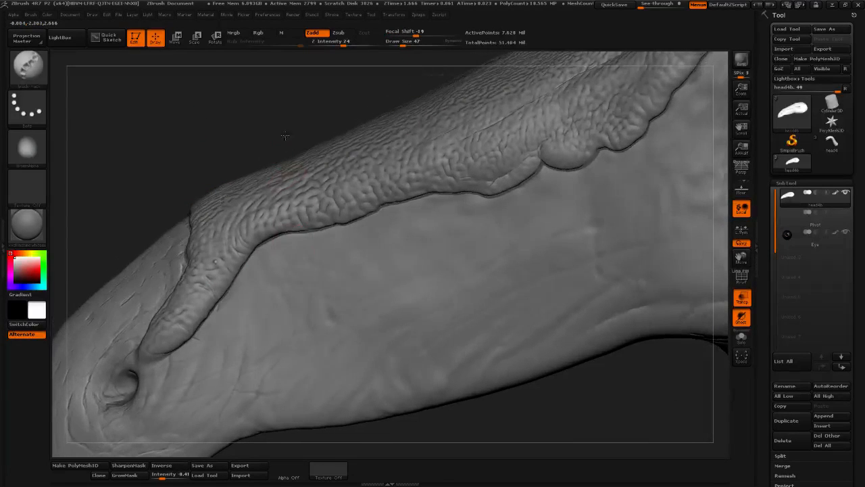
pyautogui.moveTo(284, 136); pyautogui.dragTo(267, 196)
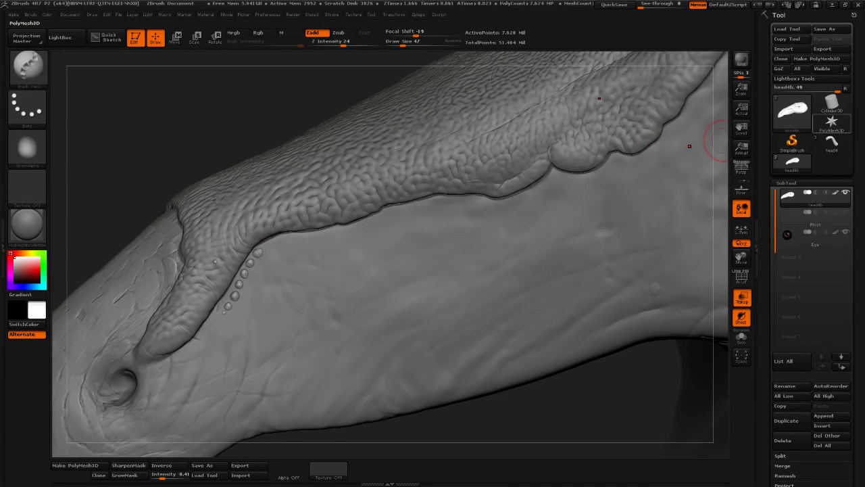
pyautogui.moveTo(831, 124)
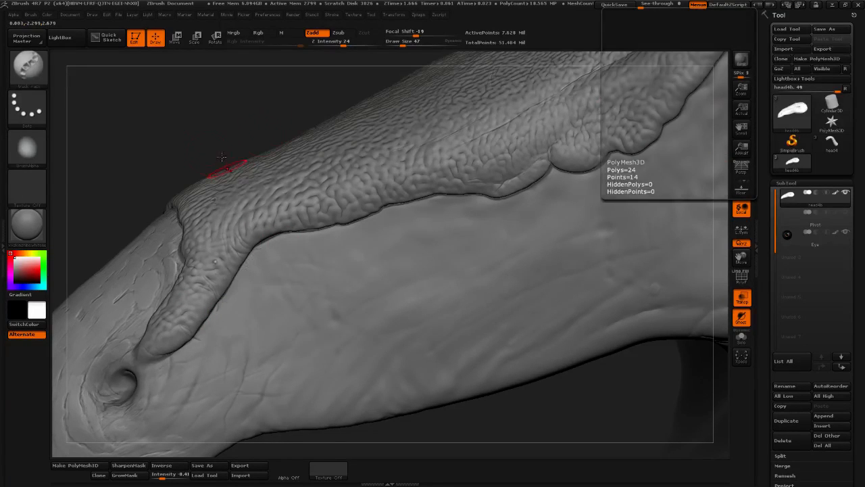
pyautogui.moveTo(178, 141)
pyautogui.mouseDown()
pyautogui.moveTo(284, 128)
pyautogui.moveTo(284, 162)
pyautogui.moveTo(202, 150)
pyautogui.mouseUp()
# Set the draw size to 20 and sculpt a single row of small round scales along the crest's lower edge
pyautogui.moveTo(403, 46); pyautogui.dragTo(398, 44)
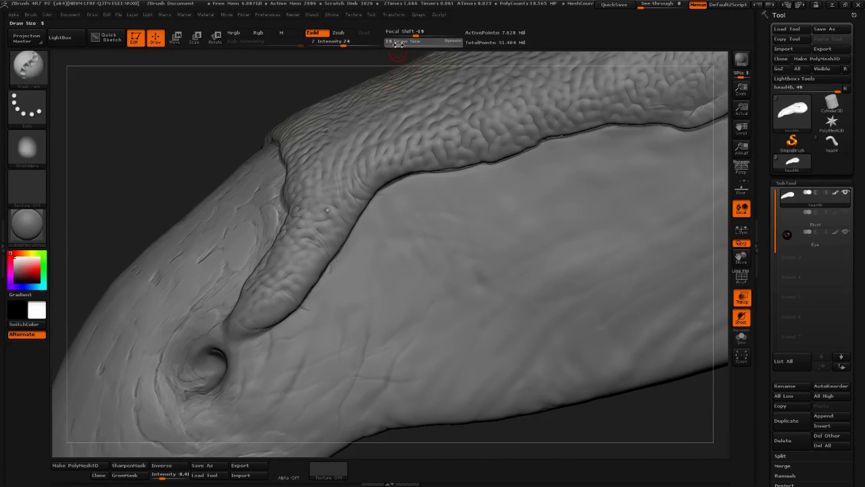
pyautogui.moveTo(299, 87)
pyautogui.mouseDown()
pyautogui.moveTo(258, 80)
pyautogui.moveTo(267, 86)
pyautogui.moveTo(261, 97)
pyautogui.mouseUp()
pyautogui.moveTo(399, 42); pyautogui.dragTo(395, 42)
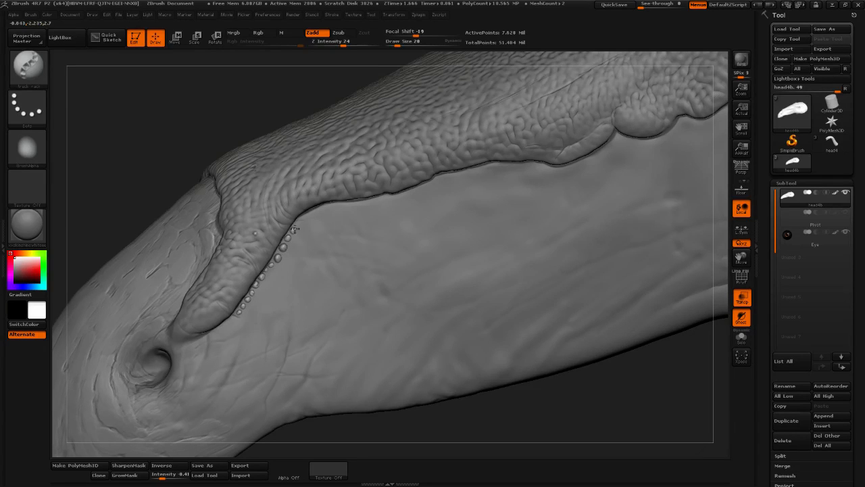
pyautogui.moveTo(305, 217); pyautogui.dragTo(330, 202)
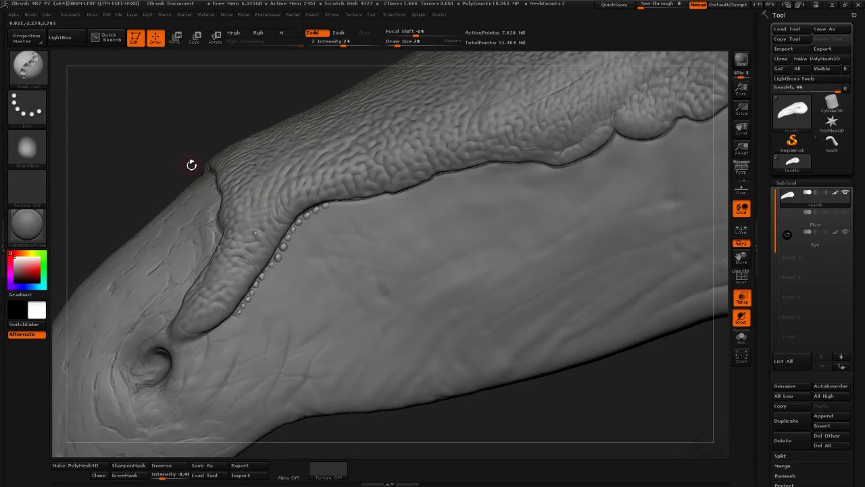
# Fill the cheek area under the crest's bend with several more rows of round scales
pyautogui.moveTo(192, 164)
pyautogui.mouseDown()
pyautogui.moveTo(187, 151)
pyautogui.moveTo(213, 155)
pyautogui.moveTo(187, 158)
pyautogui.moveTo(218, 126)
pyautogui.moveTo(299, 111)
pyautogui.moveTo(340, 259)
pyautogui.mouseUp()
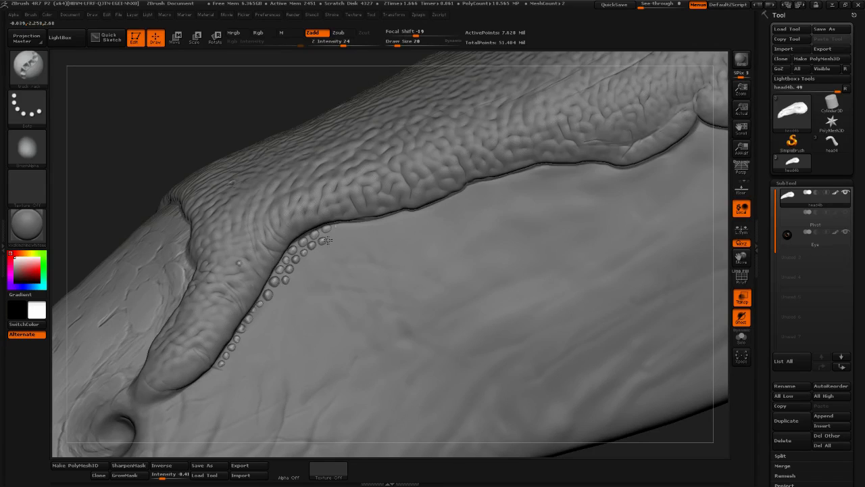
pyautogui.click(389, 223)
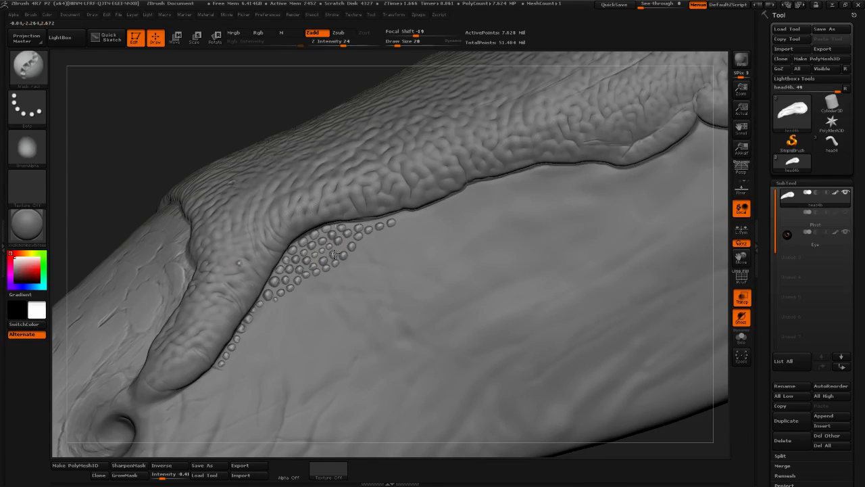
pyautogui.moveTo(165, 151); pyautogui.dragTo(238, 220)
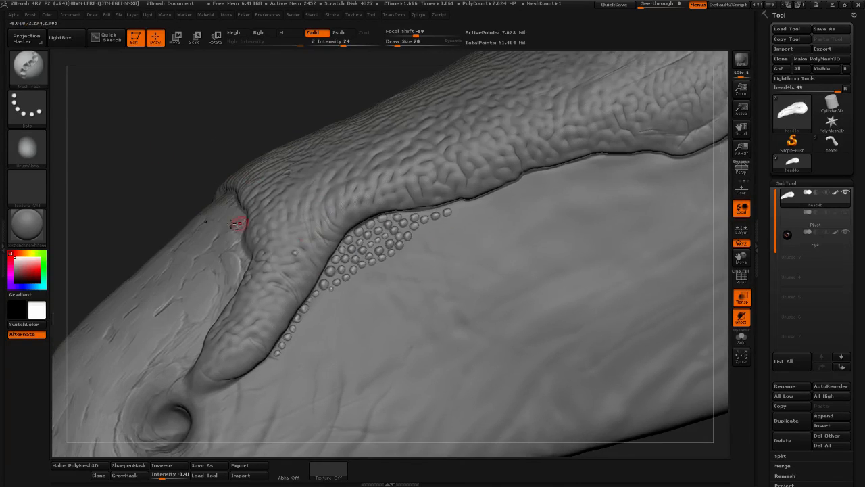
# Set the Z intensity to 32 and sculpt a cluster of small scales between the crest tip and the nostril
pyautogui.moveTo(124, 215)
pyautogui.mouseDown()
pyautogui.moveTo(331, 280)
pyautogui.moveTo(298, 230)
pyautogui.moveTo(237, 311)
pyautogui.moveTo(249, 193)
pyautogui.moveTo(162, 223)
pyautogui.moveTo(125, 208)
pyautogui.moveTo(125, 169)
pyautogui.moveTo(316, 86)
pyautogui.mouseUp()
pyautogui.moveTo(344, 44); pyautogui.dragTo(349, 45)
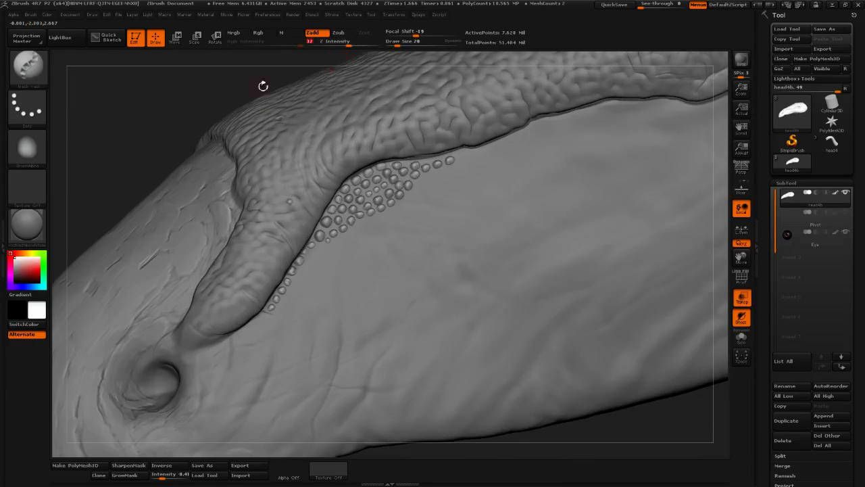
pyautogui.keyDown('alt'); pyautogui.moveTo(177, 127); pyautogui.dragTo(210, 84); pyautogui.keyUp('alt')
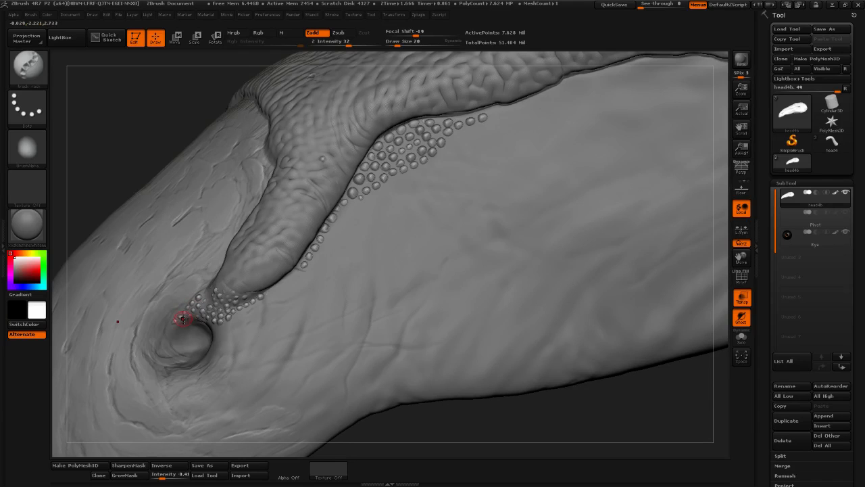
# Continue the small scales around the nostril's front rim and smooth away those reaching inside the opening
pyautogui.moveTo(444, 415)
pyautogui.mouseDown()
pyautogui.moveTo(552, 353)
pyautogui.moveTo(635, 278)
pyautogui.mouseUp()
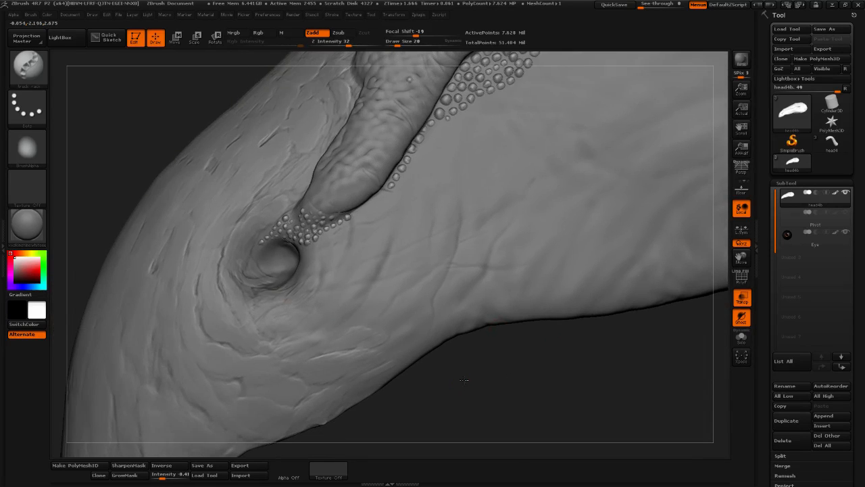
pyautogui.moveTo(264, 272)
pyautogui.mouseDown()
pyautogui.moveTo(259, 260)
pyautogui.moveTo(268, 265)
pyautogui.moveTo(273, 249)
pyautogui.mouseUp()
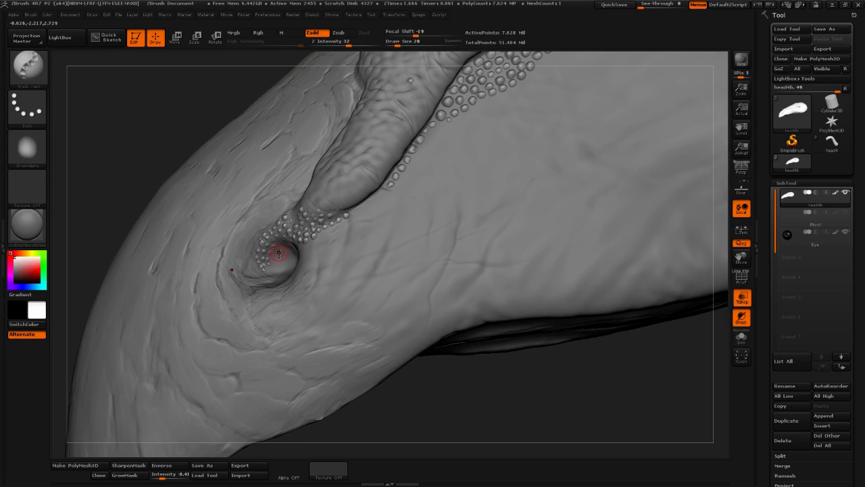
pyautogui.press('shift')
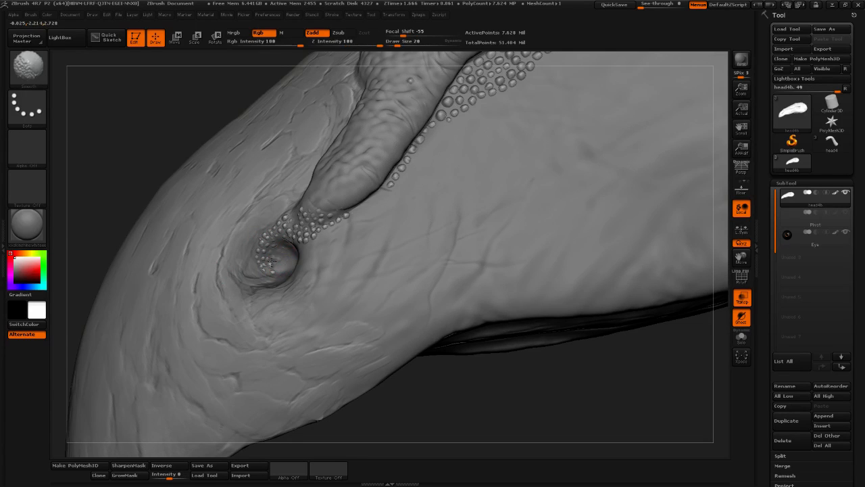
pyautogui.moveTo(513, 409); pyautogui.dragTo(545, 399)
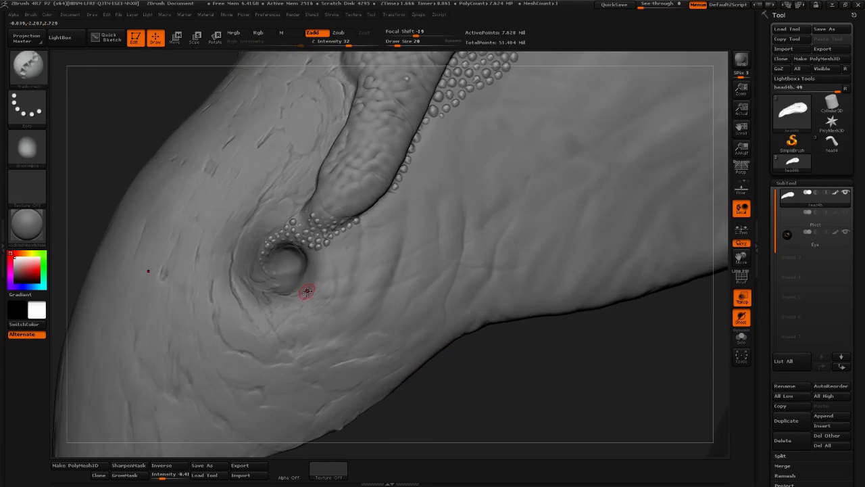
# Cover the skin behind the nostril with rows of scales running down from the crest tip
pyautogui.moveTo(311, 260)
pyautogui.mouseDown()
pyautogui.moveTo(300, 276)
pyautogui.moveTo(316, 277)
pyautogui.mouseUp()
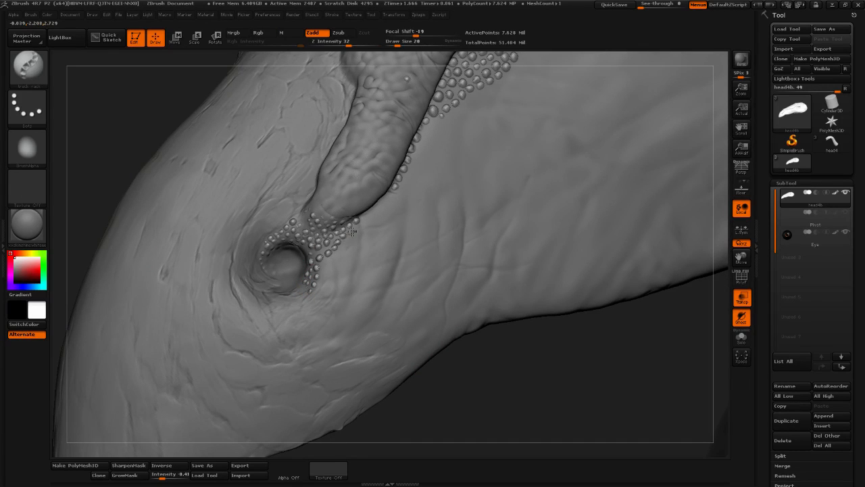
pyautogui.moveTo(352, 232)
pyautogui.mouseDown()
pyautogui.moveTo(341, 247)
pyautogui.moveTo(349, 241)
pyautogui.moveTo(338, 299)
pyautogui.mouseUp()
pyautogui.moveTo(346, 269)
pyautogui.mouseDown()
pyautogui.moveTo(354, 245)
pyautogui.moveTo(334, 270)
pyautogui.moveTo(339, 293)
pyautogui.moveTo(320, 322)
pyautogui.mouseUp()
pyautogui.moveTo(838, 238)
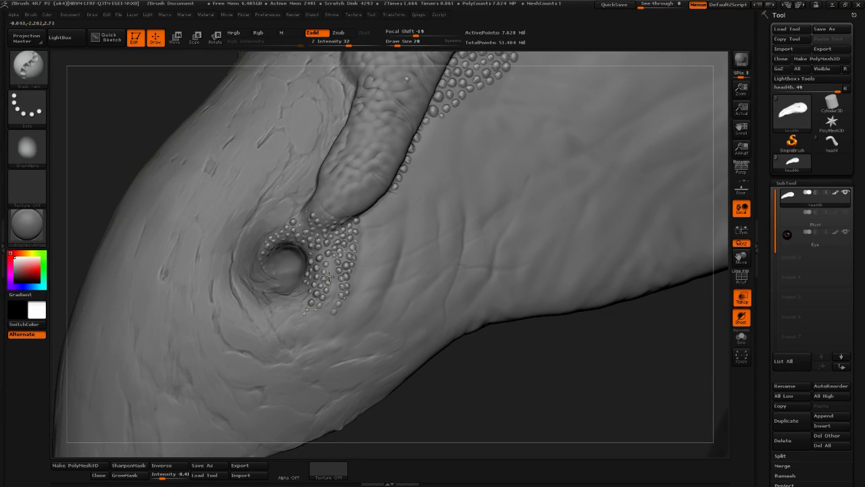
pyautogui.moveTo(330, 271)
pyautogui.mouseDown()
pyautogui.moveTo(339, 287)
pyautogui.moveTo(333, 306)
pyautogui.moveTo(354, 292)
pyautogui.moveTo(368, 215)
pyautogui.mouseUp()
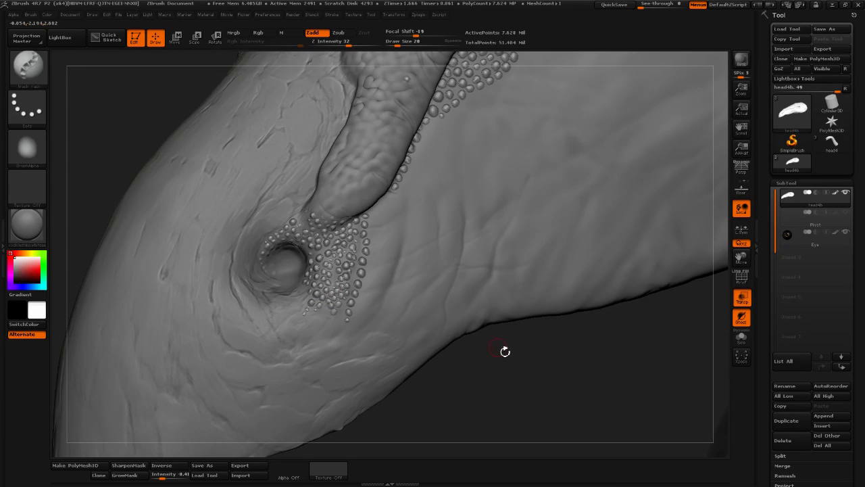
# Add rows of scales beneath the crest tip, joining the nostril patch to the row along the crest edge
pyautogui.moveTo(505, 351); pyautogui.dragTo(358, 284)
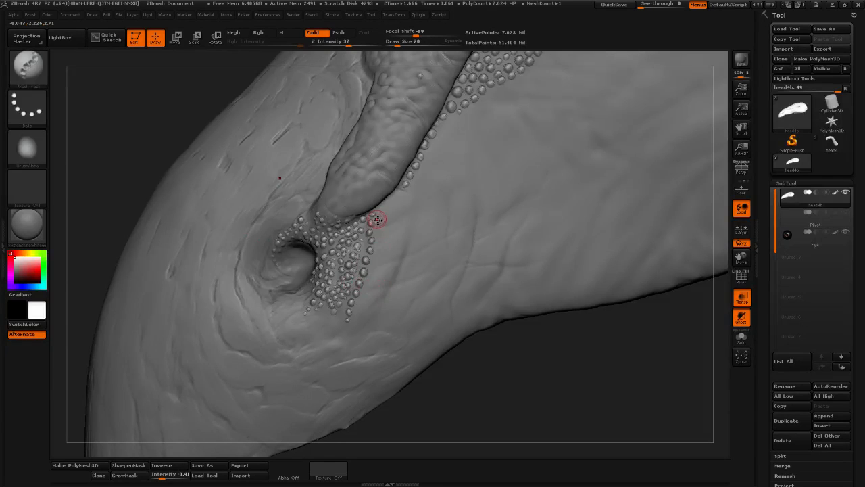
pyautogui.moveTo(378, 231); pyautogui.dragTo(402, 190)
pyautogui.moveTo(378, 247); pyautogui.dragTo(380, 243)
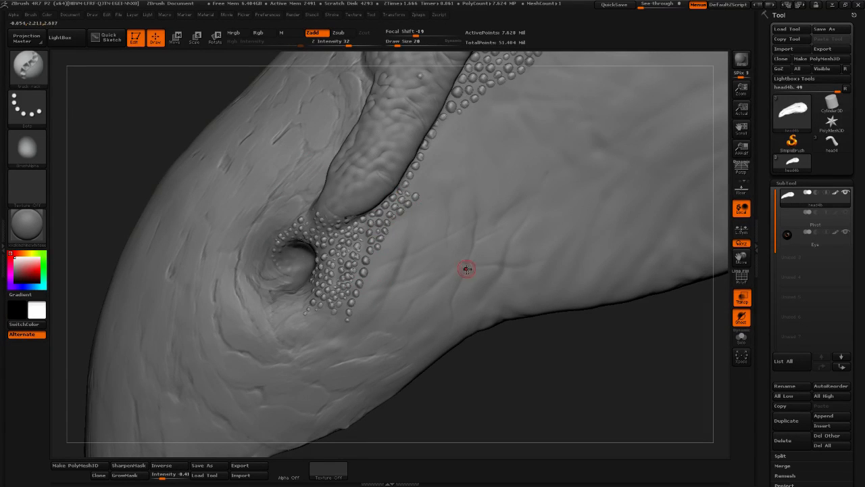
# Widen the scale band along the crest edge so the nostril patch merges with the patch under the crest's bend
pyautogui.moveTo(654, 352)
pyautogui.mouseDown()
pyautogui.moveTo(580, 405)
pyautogui.moveTo(568, 399)
pyautogui.mouseUp()
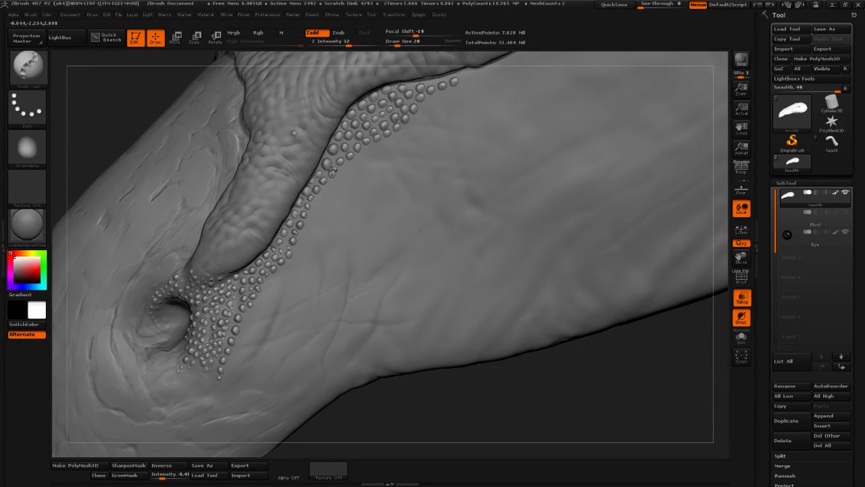
pyautogui.moveTo(300, 239); pyautogui.dragTo(347, 188)
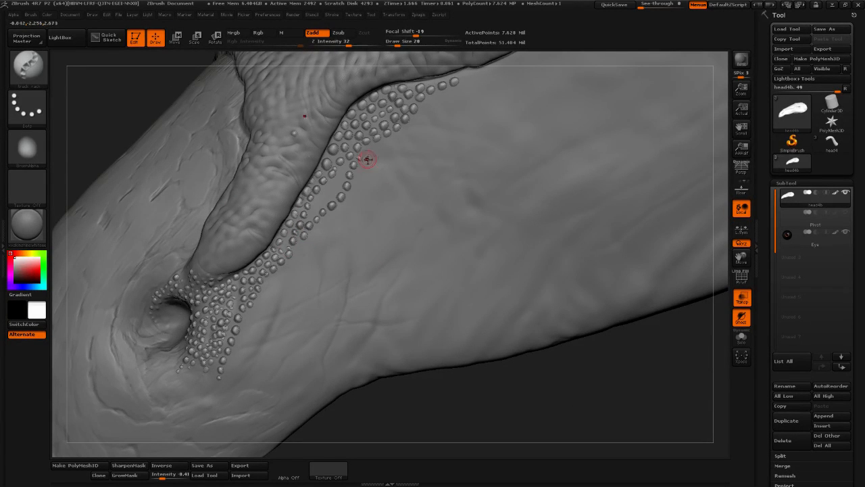
pyautogui.moveTo(545, 369)
pyautogui.mouseDown()
pyautogui.moveTo(562, 398)
pyautogui.moveTo(545, 385)
pyautogui.mouseUp()
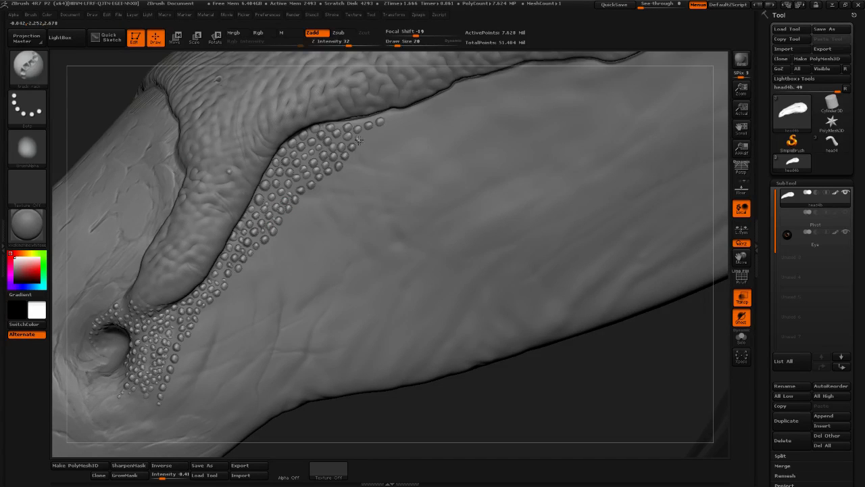
pyautogui.moveTo(634, 340)
pyautogui.mouseDown()
pyautogui.moveTo(575, 384)
pyautogui.moveTo(551, 375)
pyautogui.mouseUp()
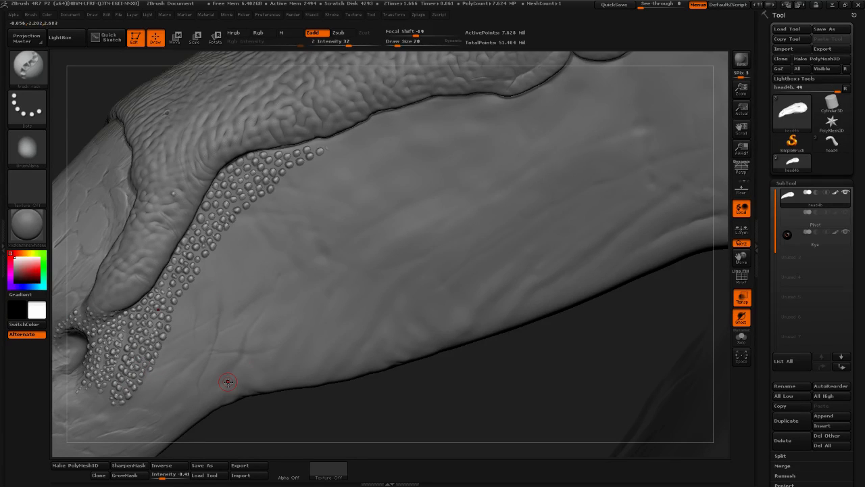
# Extend the scales below and behind the nostril, filling in the lower end of the patch
pyautogui.keyDown('shift'); pyautogui.moveTo(450, 406); pyautogui.dragTo(558, 368); pyautogui.keyUp('shift')
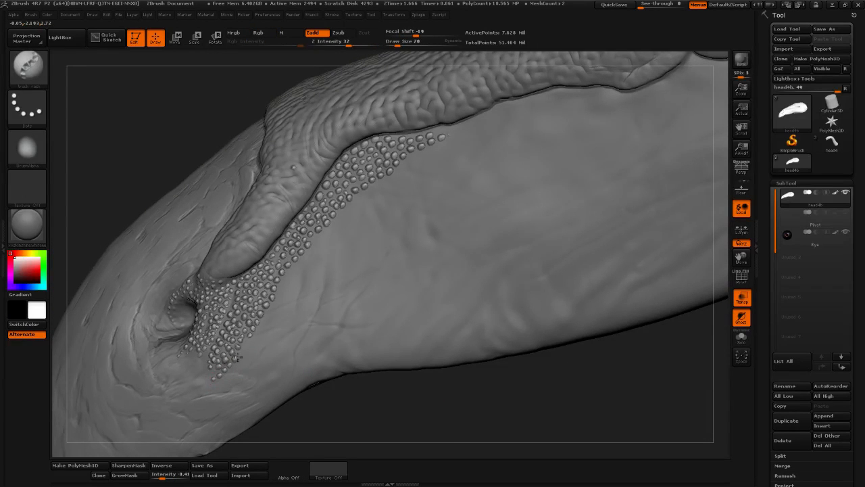
pyautogui.click(205, 370)
pyautogui.moveTo(185, 376); pyautogui.dragTo(192, 370)
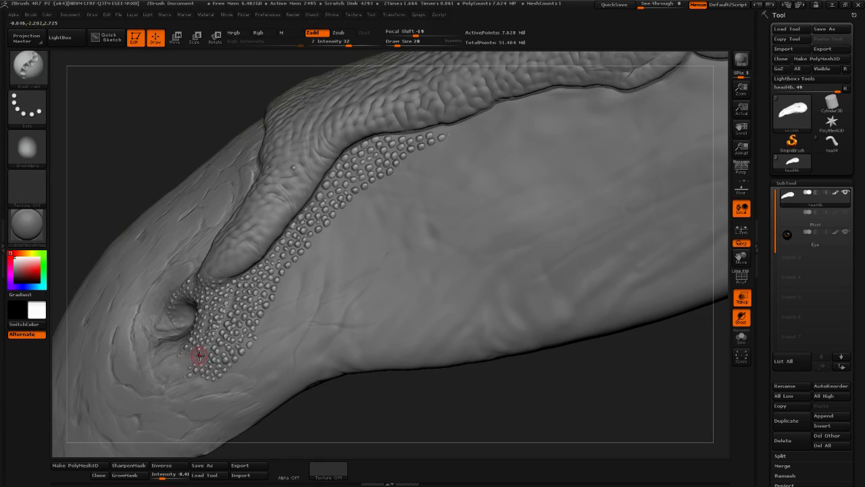
pyautogui.moveTo(453, 425); pyautogui.dragTo(403, 417)
pyautogui.moveTo(324, 421); pyautogui.dragTo(295, 416)
pyautogui.moveTo(226, 378); pyautogui.dragTo(235, 376)
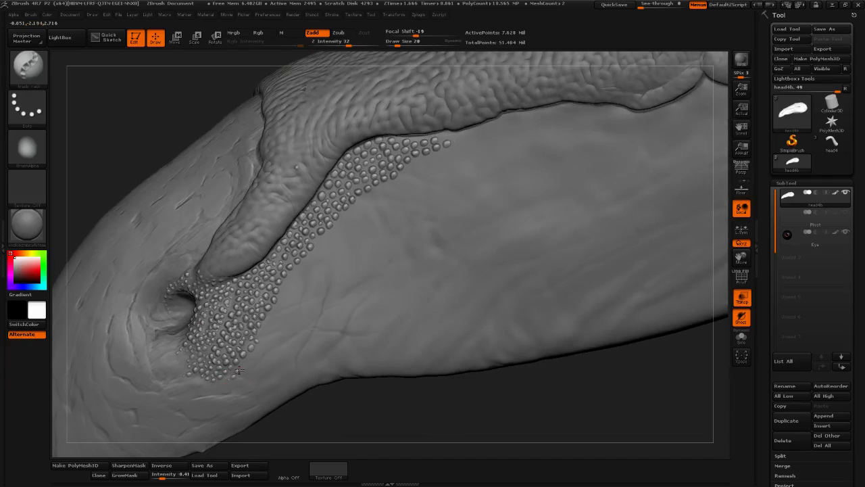
# Grow the scale patch backwards onto the cheek with short branching rows at its rear edge and near the jawline
pyautogui.moveTo(270, 336); pyautogui.dragTo(279, 311)
pyautogui.moveTo(267, 321); pyautogui.dragTo(267, 325)
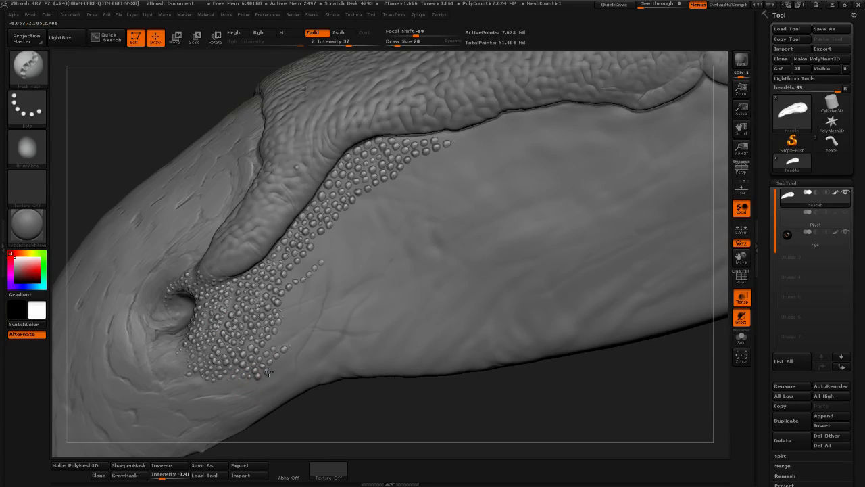
pyautogui.moveTo(290, 352); pyautogui.dragTo(298, 344)
# Sculpt a curved band of scales rising from the jawline up the cheek behind the nostril patch
pyautogui.moveTo(327, 330); pyautogui.dragTo(334, 279)
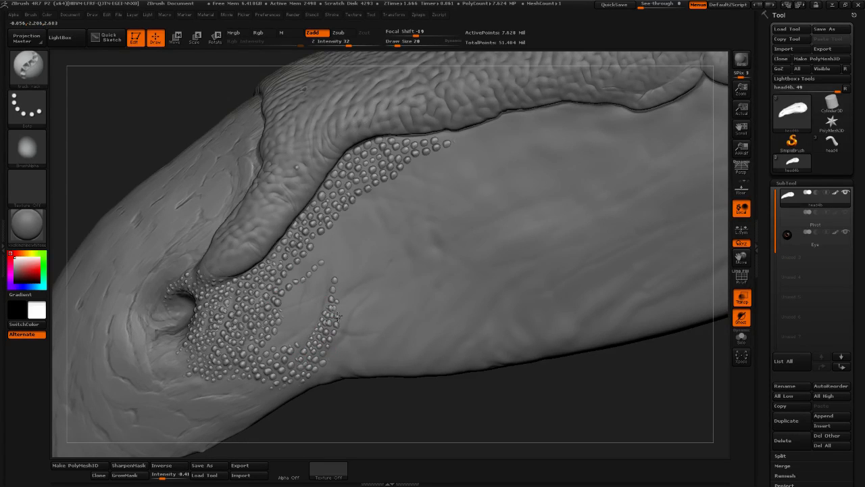
pyautogui.moveTo(342, 290); pyautogui.dragTo(345, 265)
pyautogui.moveTo(352, 301); pyautogui.dragTo(349, 291)
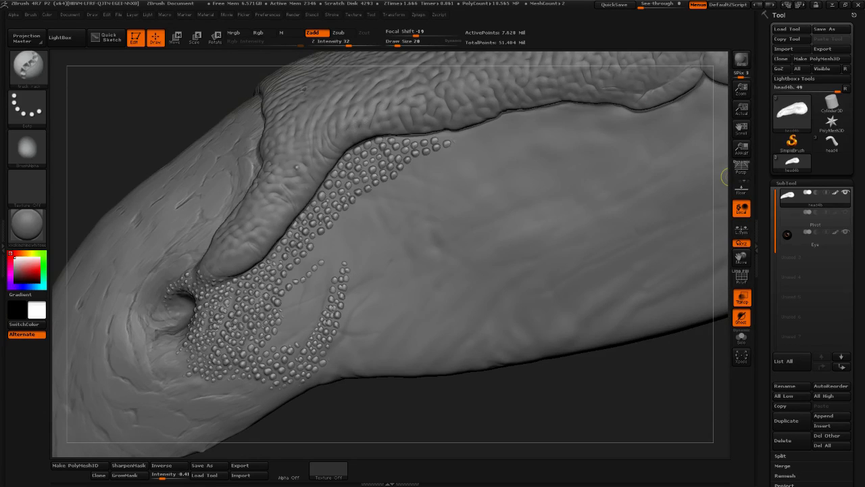
pyautogui.press('ctrl')
pyautogui.moveTo(425, 409)
pyautogui.mouseDown()
pyautogui.moveTo(457, 390)
pyautogui.moveTo(411, 420)
pyautogui.moveTo(442, 381)
pyautogui.mouseUp()
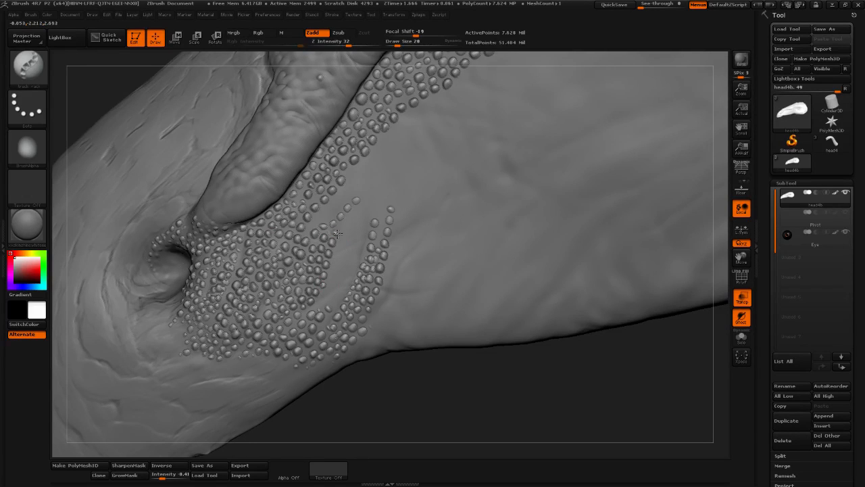
# Try to extend the curved cheek band with additional scale rows running up and back towards the crest
pyautogui.moveTo(521, 365)
pyautogui.mouseDown()
pyautogui.moveTo(325, 237)
pyautogui.moveTo(311, 180)
pyautogui.moveTo(348, 154)
pyautogui.moveTo(365, 112)
pyautogui.moveTo(417, 87)
pyautogui.mouseUp()
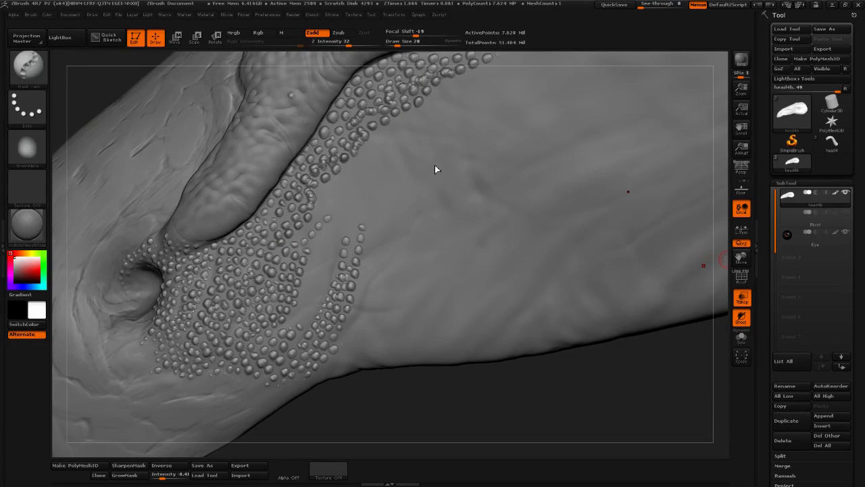
pyautogui.moveTo(301, 235)
pyautogui.mouseDown()
pyautogui.moveTo(315, 199)
pyautogui.moveTo(371, 135)
pyautogui.mouseUp()
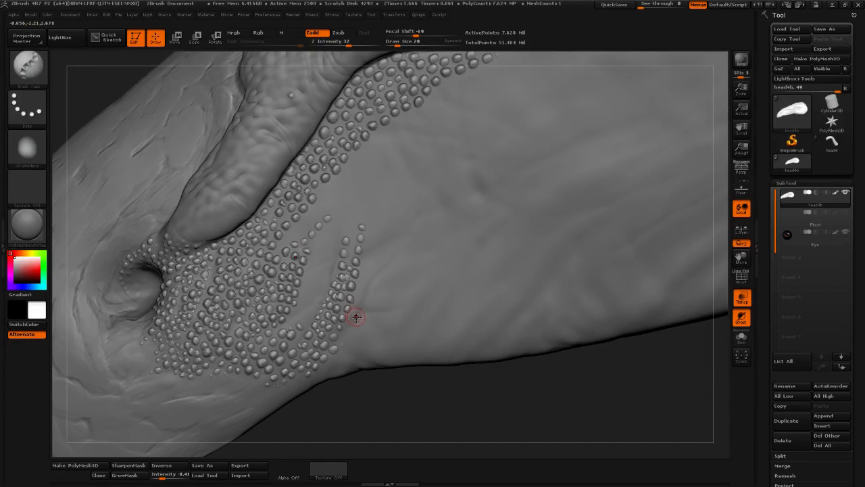
pyautogui.moveTo(355, 317); pyautogui.dragTo(369, 216)
pyautogui.moveTo(360, 289); pyautogui.dragTo(370, 216)
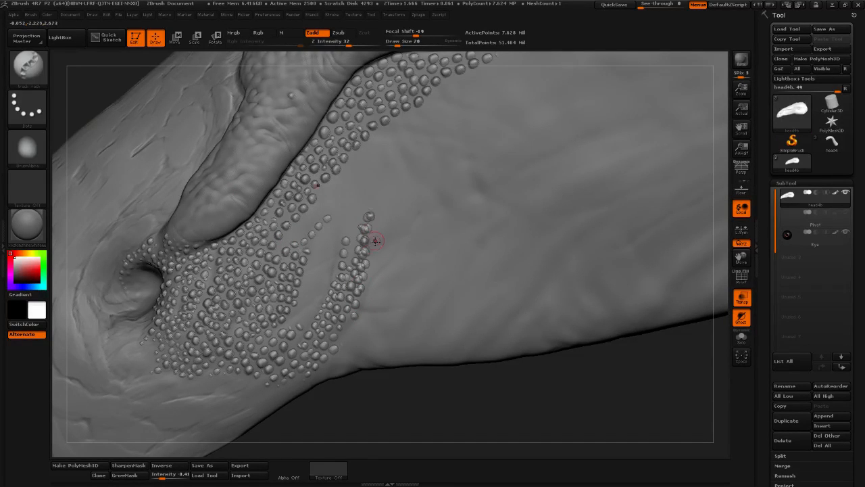
pyautogui.moveTo(371, 263); pyautogui.dragTo(384, 204)
pyautogui.moveTo(377, 246)
pyautogui.mouseDown()
pyautogui.moveTo(395, 204)
pyautogui.moveTo(431, 187)
pyautogui.mouseUp()
pyautogui.moveTo(393, 227)
pyautogui.mouseDown()
pyautogui.moveTo(426, 178)
pyautogui.moveTo(443, 175)
pyautogui.mouseUp()
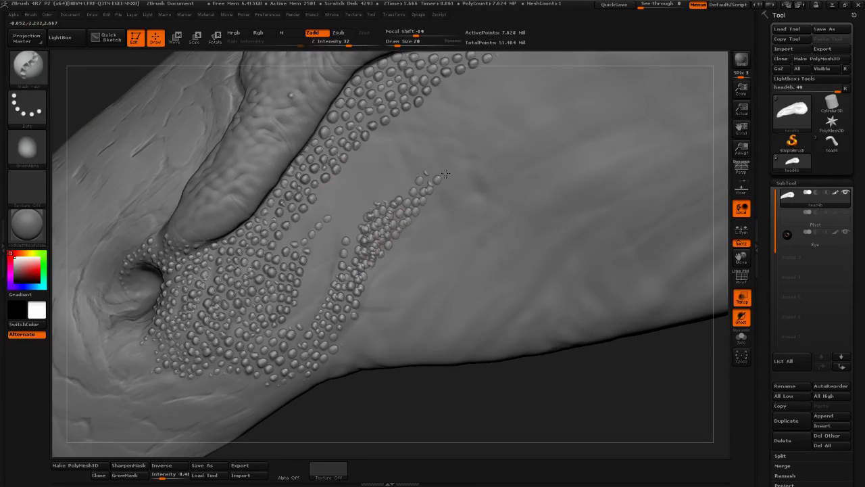
# Undo the scale rows just added above and behind the curved cheek band
pyautogui.moveTo(831, 143)
pyautogui.hotkey('ctrl', 'z')
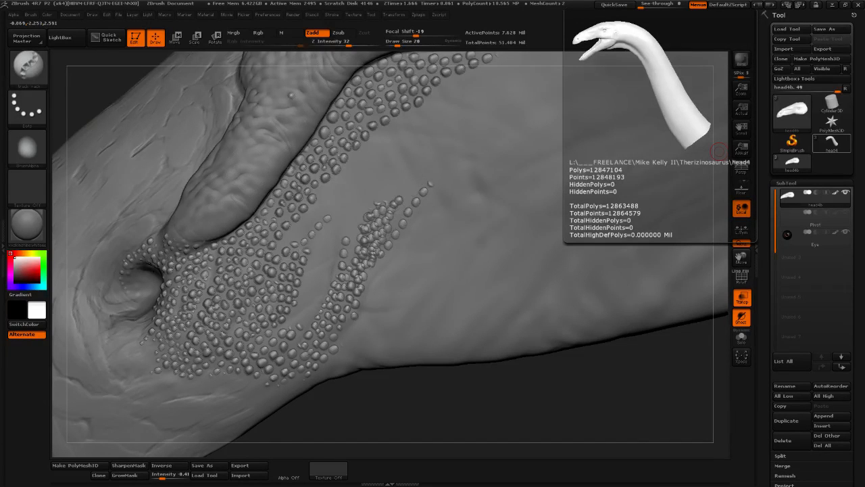
pyautogui.hotkey('ctrl', 'z')
pyautogui.hotkey('ctrl', 'z')
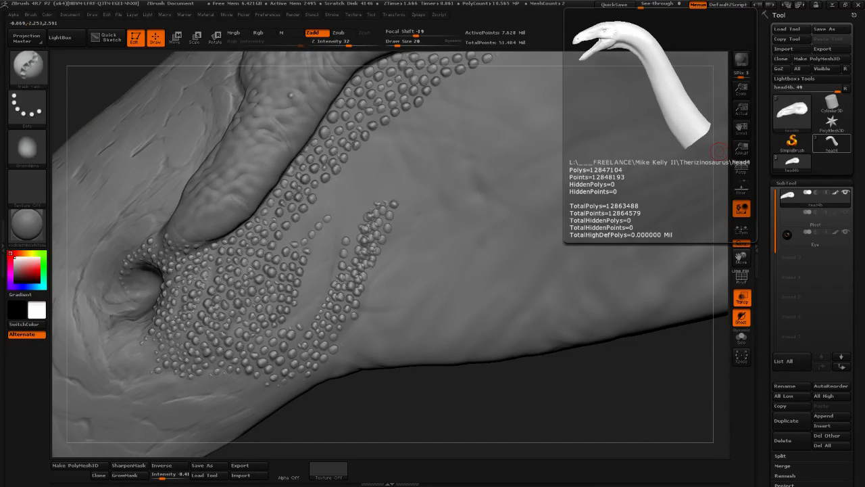
pyautogui.hotkey('ctrl', 'z')
pyautogui.hotkey('ctrl', 'z')
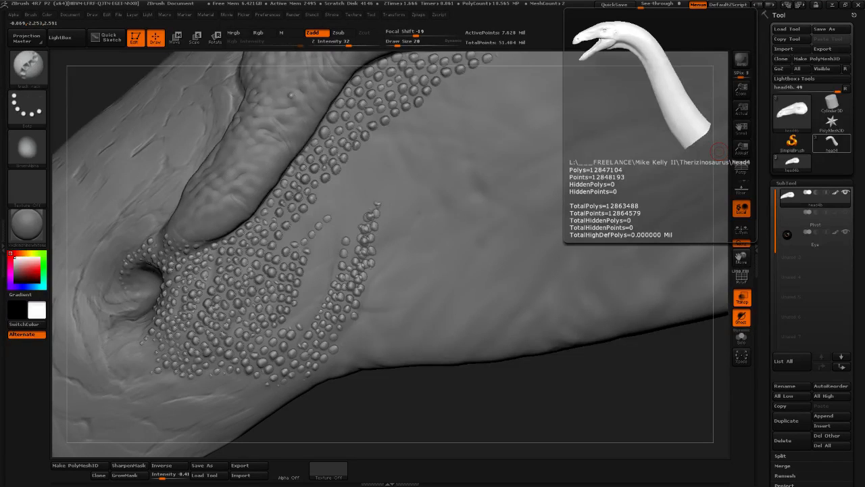
pyautogui.hotkey('ctrl', 'z')
pyautogui.hotkey('ctrl', 'z')
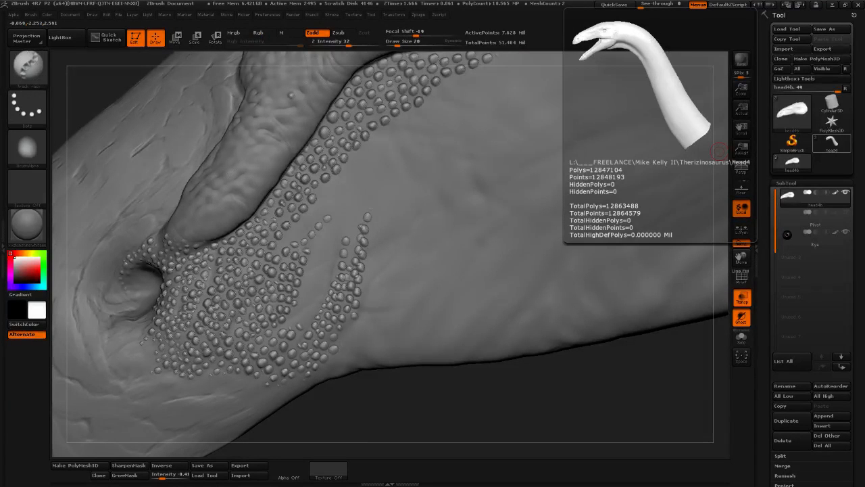
pyautogui.hotkey('ctrl', 'z')
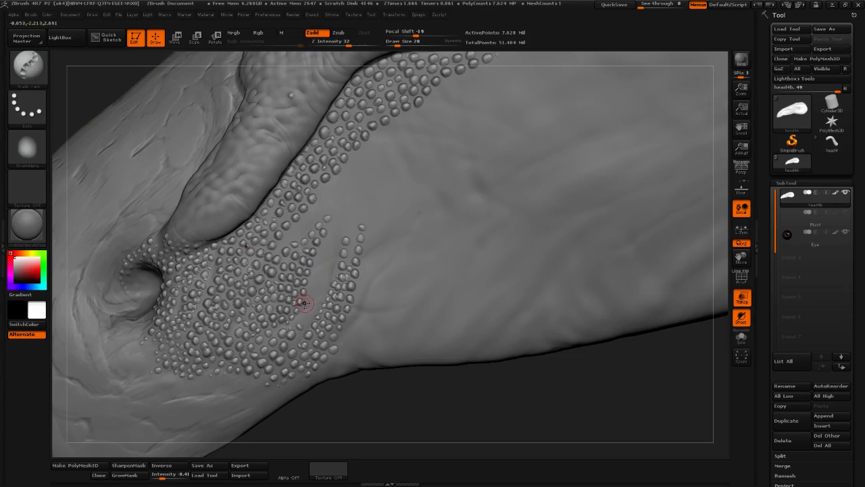
# Fill the gap between the nostril patch and the curved cheek band with scales, joining the band's upper end to the crest-edge scales
pyautogui.moveTo(326, 244); pyautogui.dragTo(332, 238)
pyautogui.moveTo(318, 280); pyautogui.dragTo(337, 239)
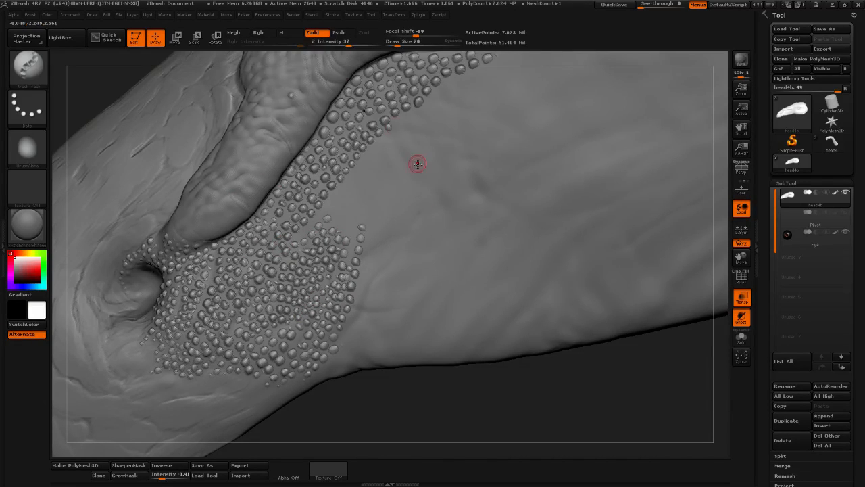
pyautogui.keyDown('alt'); pyautogui.moveTo(666, 364); pyautogui.dragTo(586, 394); pyautogui.keyUp('alt')
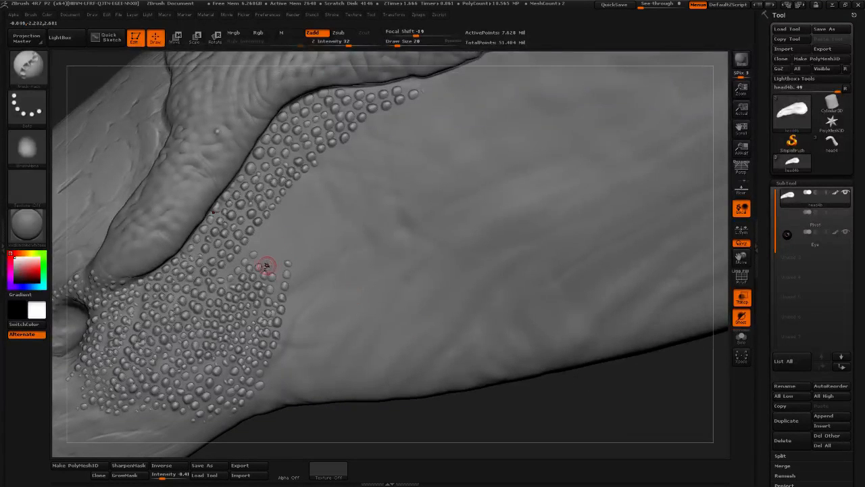
pyautogui.moveTo(265, 265); pyautogui.dragTo(304, 178)
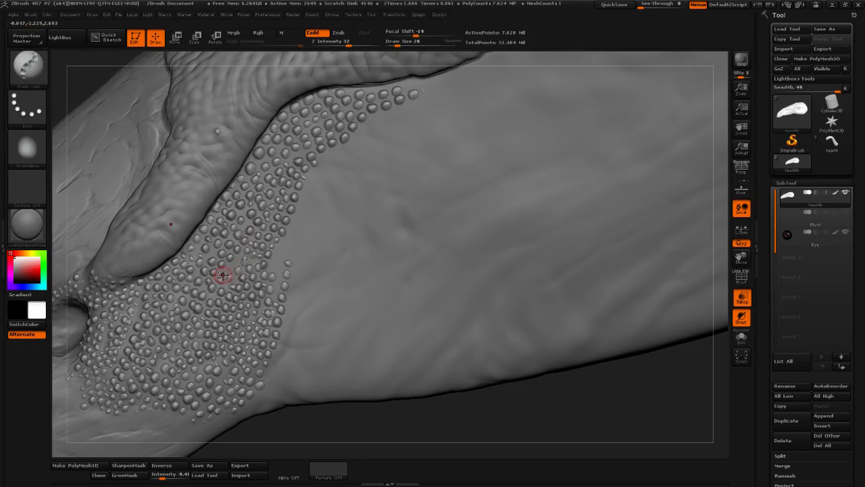
pyautogui.keyDown('alt'); pyautogui.moveTo(523, 376); pyautogui.dragTo(506, 357); pyautogui.keyUp('alt')
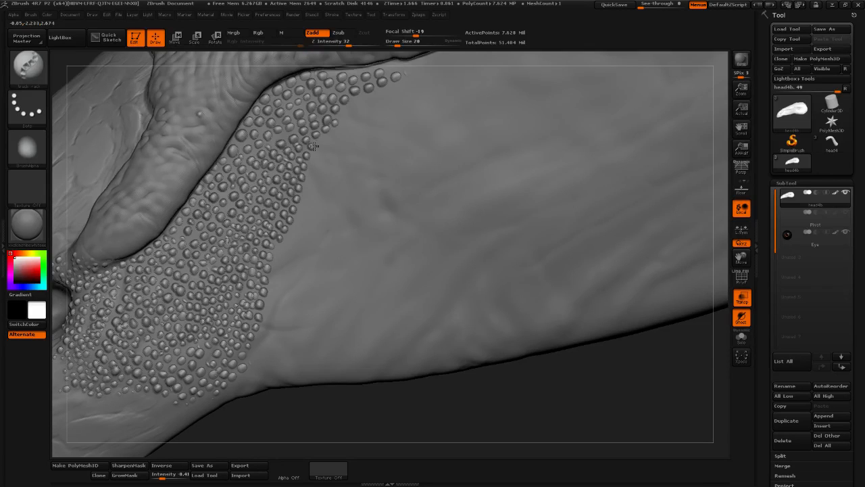
# Extend the upper rear edge of the scale patch backwards onto the cheek with several short rows below the crest-edge band
pyautogui.moveTo(606, 378)
pyautogui.mouseDown()
pyautogui.moveTo(607, 394)
pyautogui.moveTo(575, 409)
pyautogui.mouseUp()
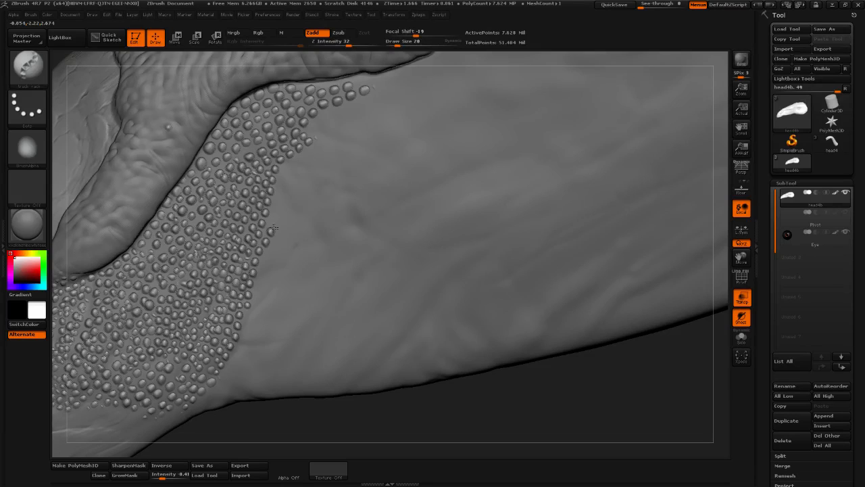
pyautogui.moveTo(309, 181); pyautogui.dragTo(329, 167)
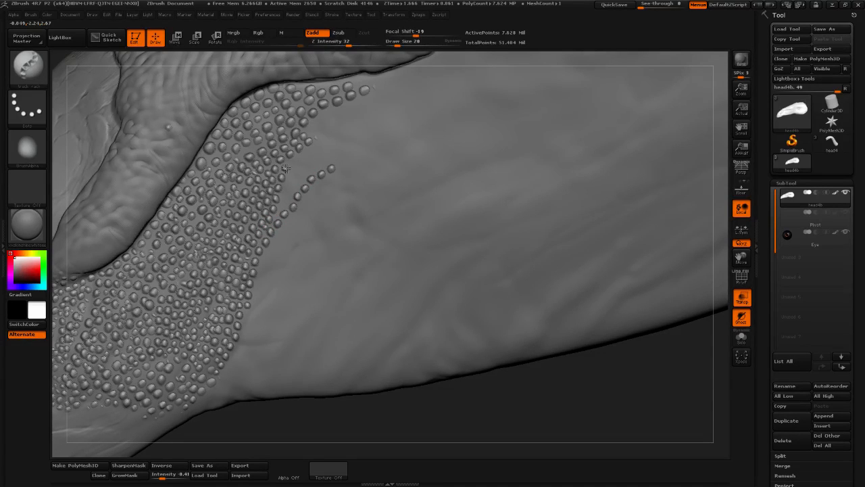
pyautogui.moveTo(320, 142)
pyautogui.mouseDown()
pyautogui.moveTo(339, 130)
pyautogui.moveTo(367, 149)
pyautogui.mouseUp()
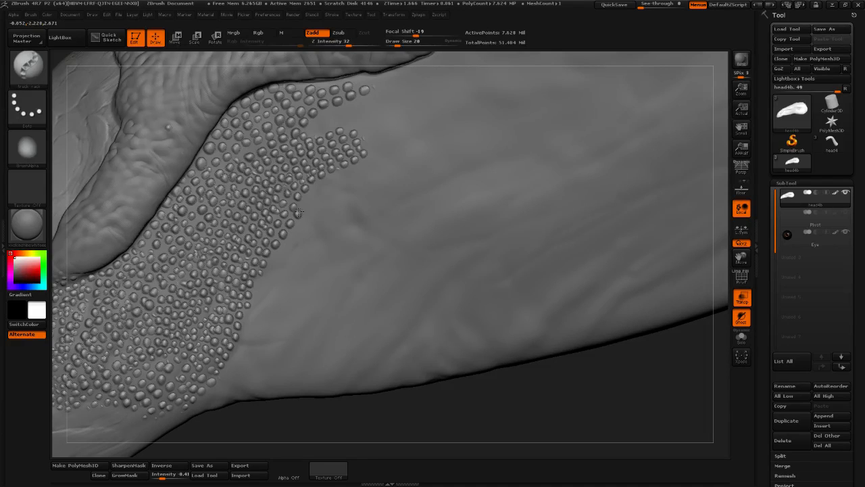
pyautogui.moveTo(314, 192)
pyautogui.mouseDown()
pyautogui.moveTo(346, 177)
pyautogui.moveTo(320, 183)
pyautogui.mouseUp()
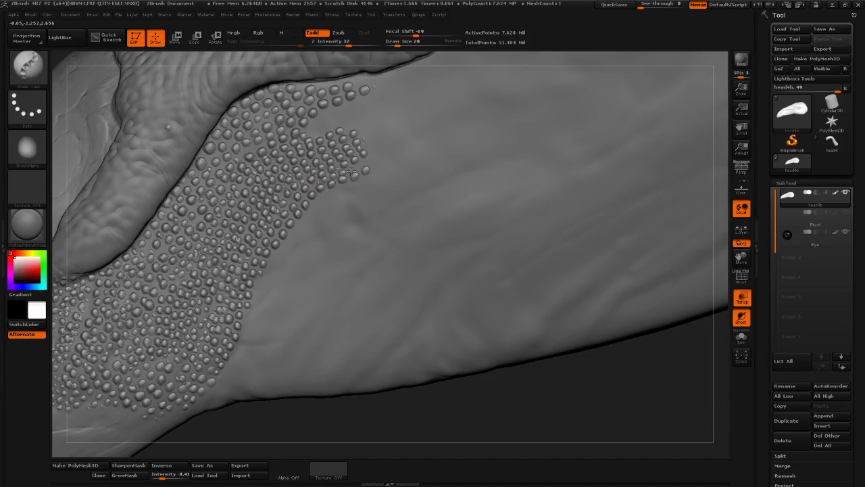
# Examine the scale patch's coverage and flow on the snout from a distance and from several angles
pyautogui.keyDown('alt'); pyautogui.moveTo(479, 403); pyautogui.dragTo(493, 371); pyautogui.keyUp('alt')
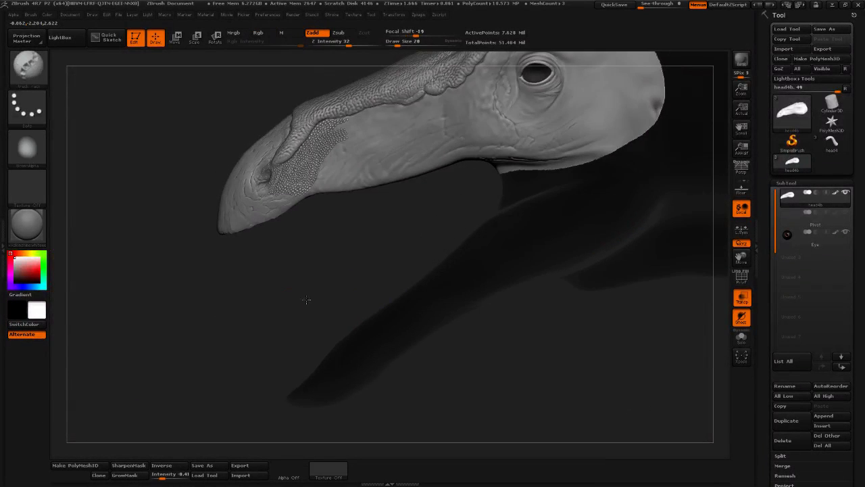
pyautogui.moveTo(305, 299)
pyautogui.mouseDown()
pyautogui.moveTo(456, 349)
pyautogui.moveTo(421, 375)
pyautogui.moveTo(459, 358)
pyautogui.moveTo(543, 407)
pyautogui.mouseUp()
pyautogui.moveTo(474, 365); pyautogui.dragTo(431, 338)
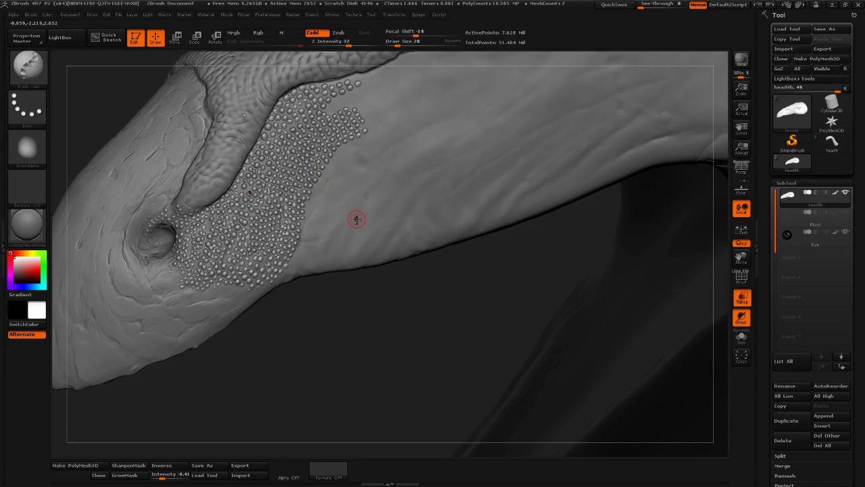
pyautogui.moveTo(441, 296); pyautogui.dragTo(412, 363)
pyautogui.moveTo(363, 378); pyautogui.dragTo(331, 287)
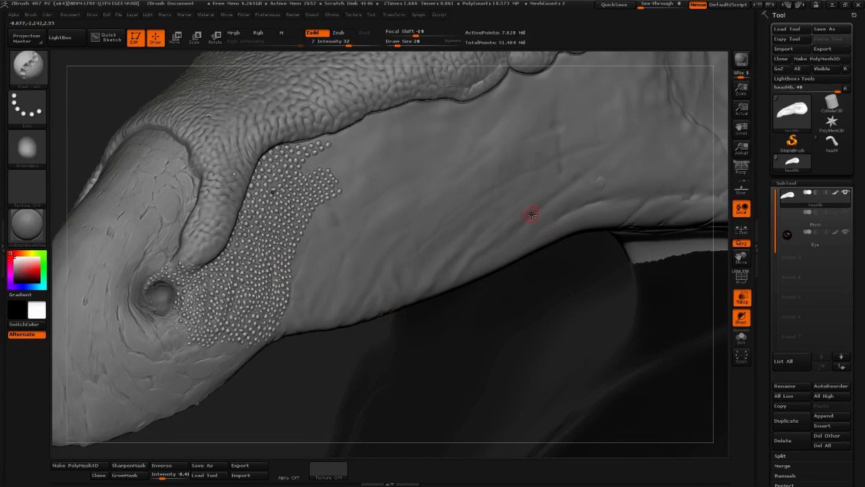
pyautogui.moveTo(308, 389); pyautogui.dragTo(321, 345)
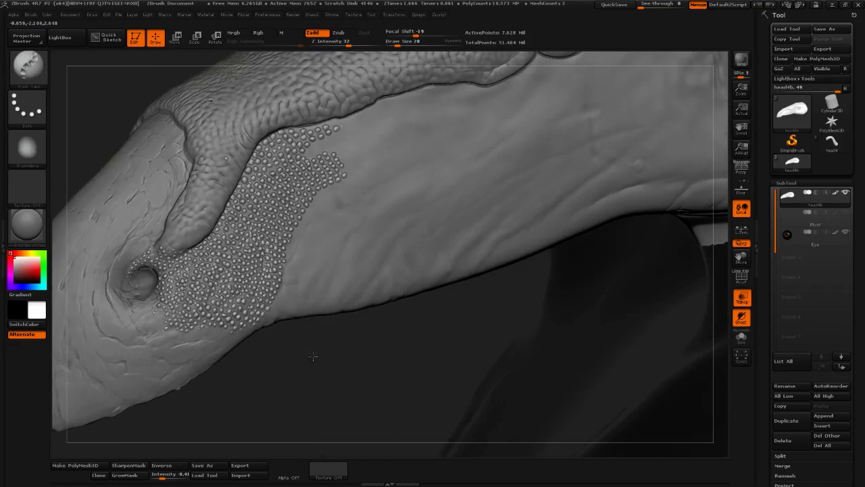
pyautogui.moveTo(330, 382)
pyautogui.mouseDown()
pyautogui.moveTo(367, 348)
pyautogui.moveTo(384, 353)
pyautogui.moveTo(298, 357)
pyautogui.mouseUp()
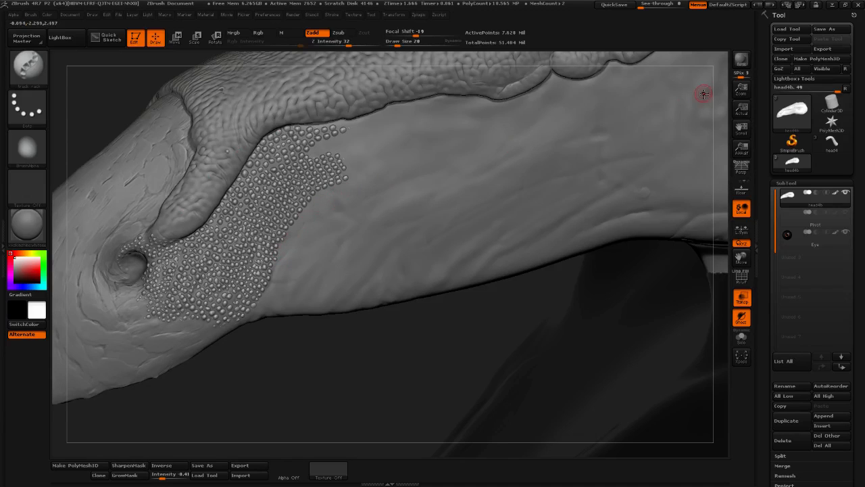
# Add a short slanted row of scales at the middle of the patch's rear edge
pyautogui.moveTo(359, 365)
pyautogui.mouseDown()
pyautogui.moveTo(384, 381)
pyautogui.moveTo(389, 426)
pyautogui.mouseUp()
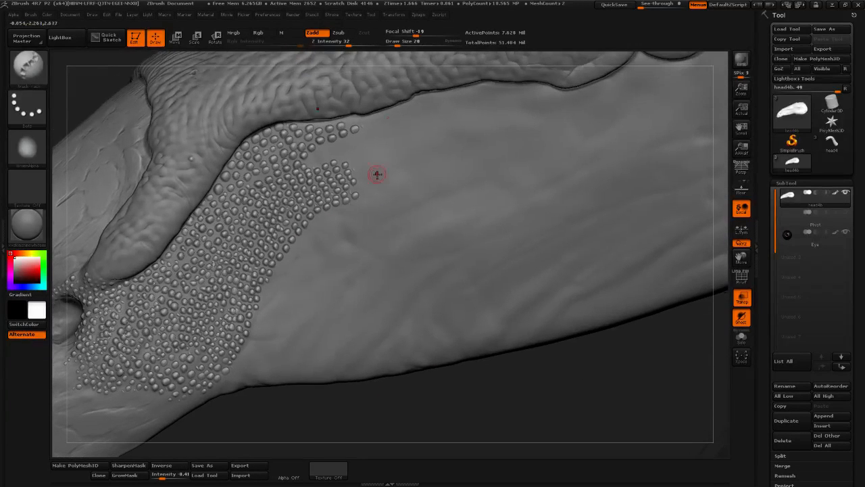
pyautogui.click(401, 45)
pyautogui.moveTo(301, 269); pyautogui.dragTo(313, 254)
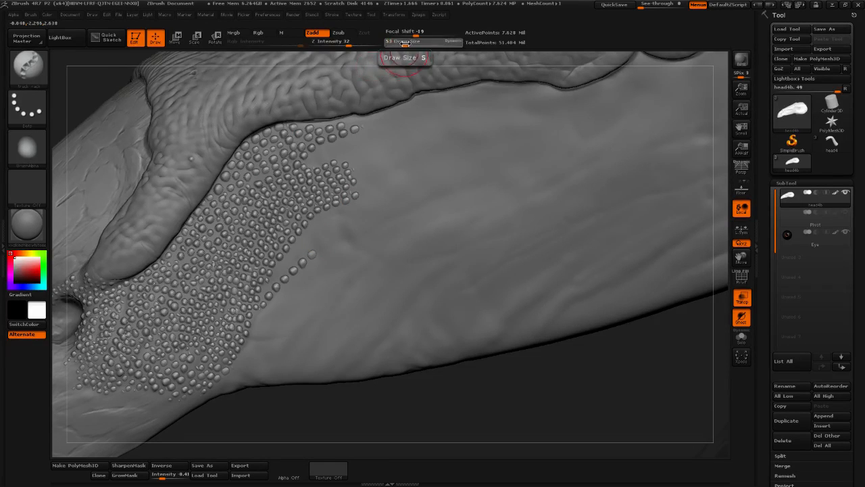
# Set draw size to 26 and Z Intensity to 30, and sculpt a long diagonal scale row from the patch's rear edge to the crest
pyautogui.moveTo(405, 43); pyautogui.dragTo(401, 44)
pyautogui.moveTo(350, 45); pyautogui.dragTo(347, 45)
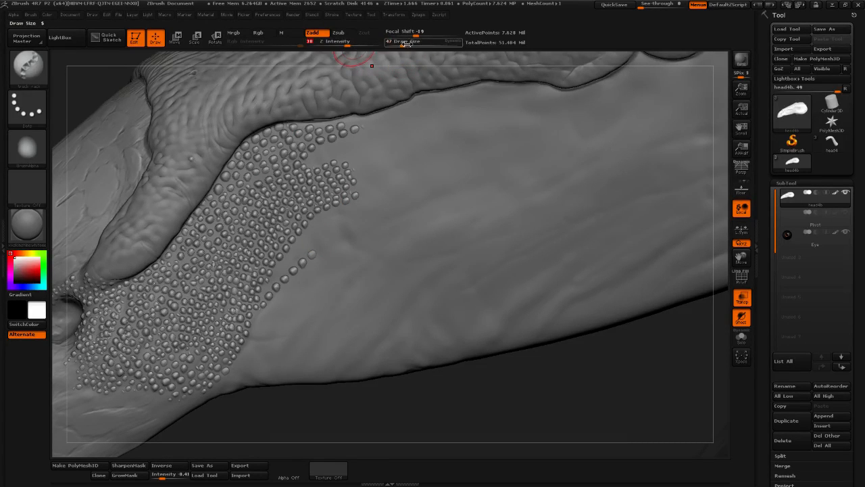
pyautogui.moveTo(406, 44); pyautogui.dragTo(397, 44)
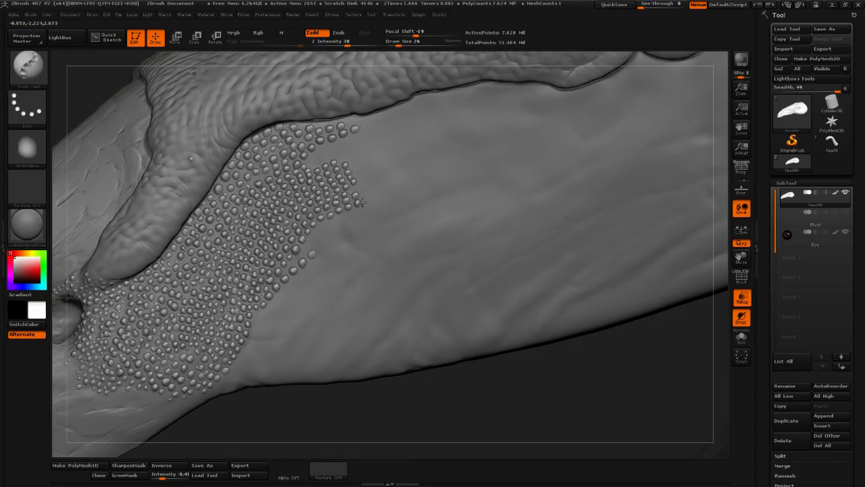
pyautogui.moveTo(417, 171); pyautogui.dragTo(520, 126)
pyautogui.moveTo(570, 100); pyautogui.dragTo(573, 95)
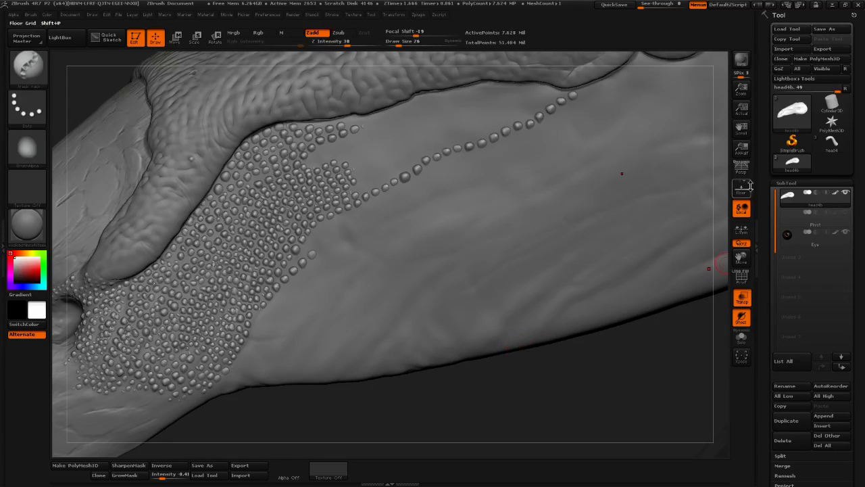
# Thicken the long diagonal row with a second row of scales along its underside, blending its front end into the patch
pyautogui.keyDown('alt'); pyautogui.moveTo(538, 402); pyautogui.dragTo(492, 413); pyautogui.keyUp('alt')
pyautogui.moveTo(571, 400); pyautogui.dragTo(490, 321)
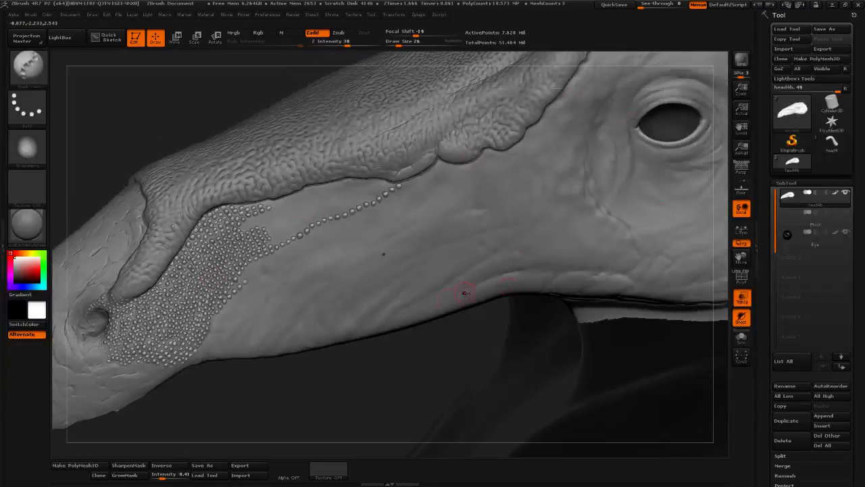
pyautogui.moveTo(395, 319); pyautogui.dragTo(414, 343)
pyautogui.moveTo(358, 397)
pyautogui.keyDown('alt'); pyautogui.mouseDown()
pyautogui.moveTo(397, 403)
pyautogui.moveTo(533, 374)
pyautogui.mouseUp(); pyautogui.keyUp('alt')
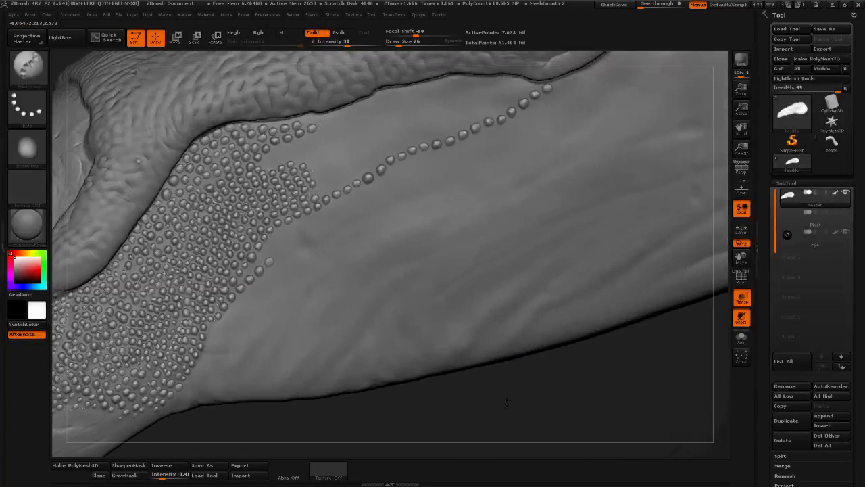
pyautogui.keyDown('alt'); pyautogui.moveTo(507, 406); pyautogui.dragTo(447, 438); pyautogui.keyUp('alt')
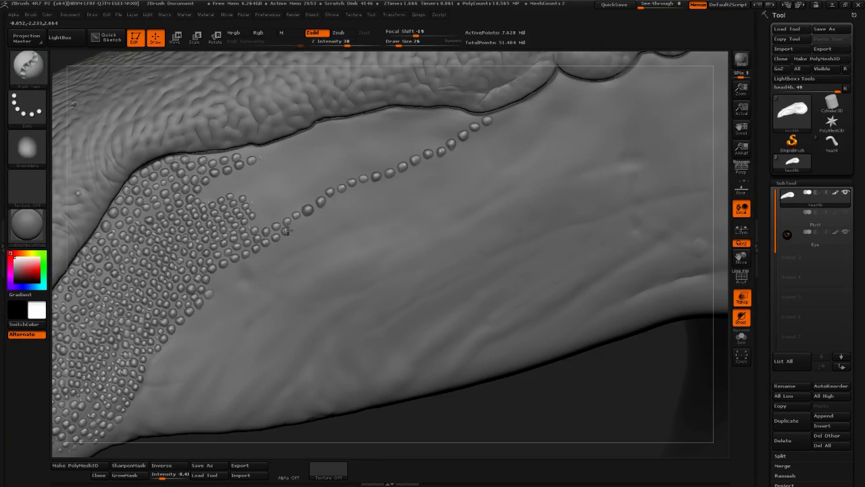
pyautogui.moveTo(358, 191); pyautogui.dragTo(406, 176)
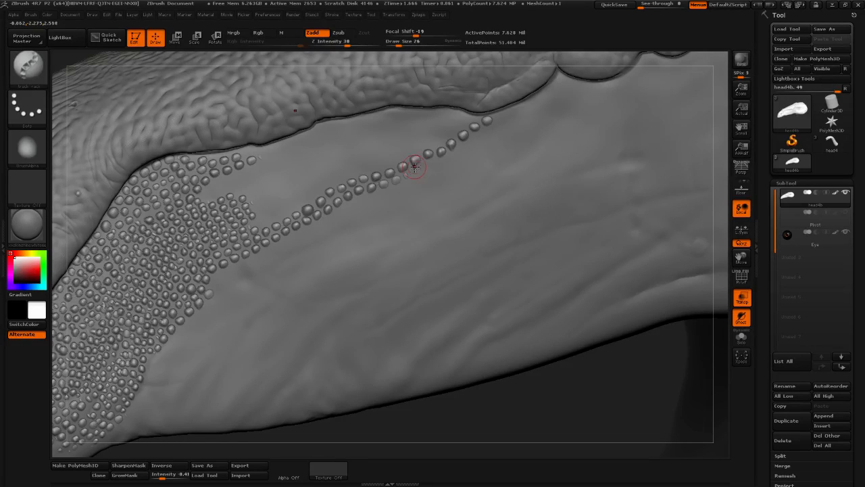
pyautogui.moveTo(210, 289); pyautogui.dragTo(215, 282)
pyautogui.moveTo(295, 236); pyautogui.dragTo(323, 222)
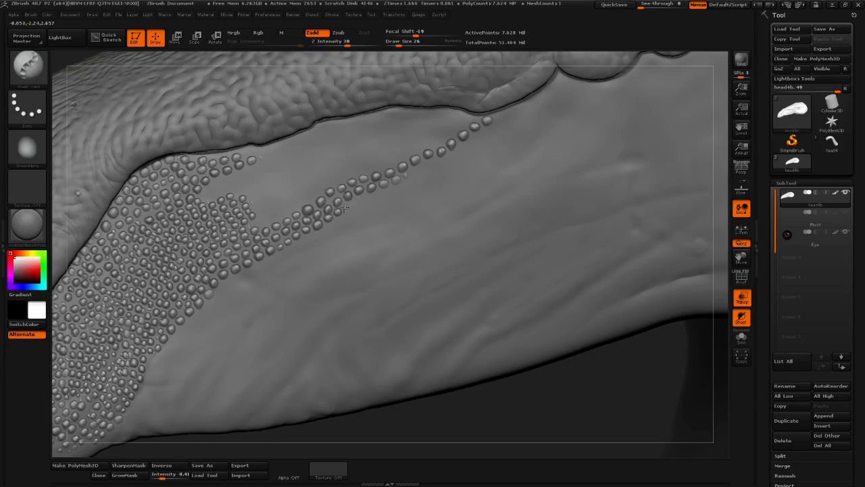
pyautogui.moveTo(371, 197)
pyautogui.mouseDown()
pyautogui.moveTo(405, 182)
pyautogui.moveTo(429, 155)
pyautogui.mouseUp()
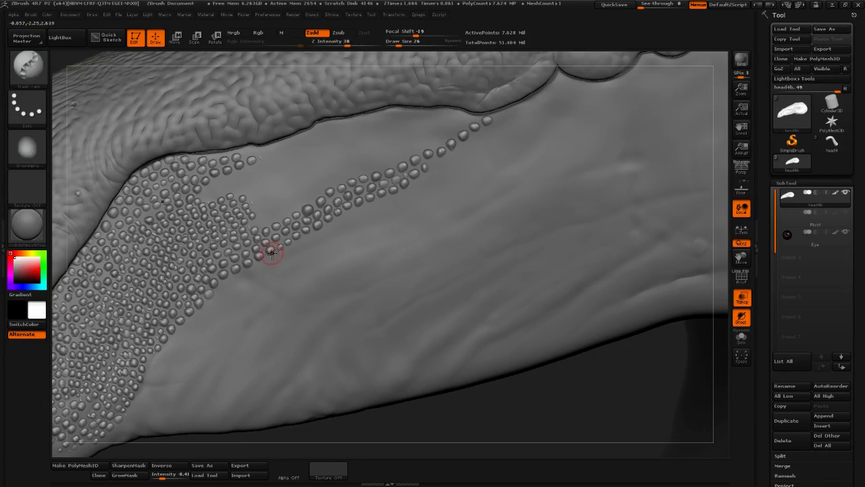
# Widen the patch onto the cheek with further scale rows beneath the front half of the diagonal row
pyautogui.moveTo(268, 262); pyautogui.dragTo(355, 215)
pyautogui.moveTo(247, 285); pyautogui.dragTo(362, 214)
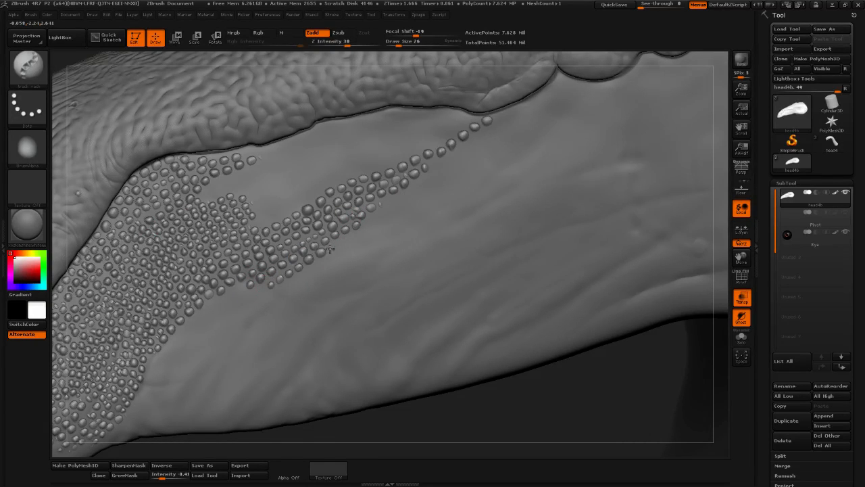
pyautogui.moveTo(310, 270); pyautogui.dragTo(359, 246)
pyautogui.moveTo(292, 294); pyautogui.dragTo(367, 255)
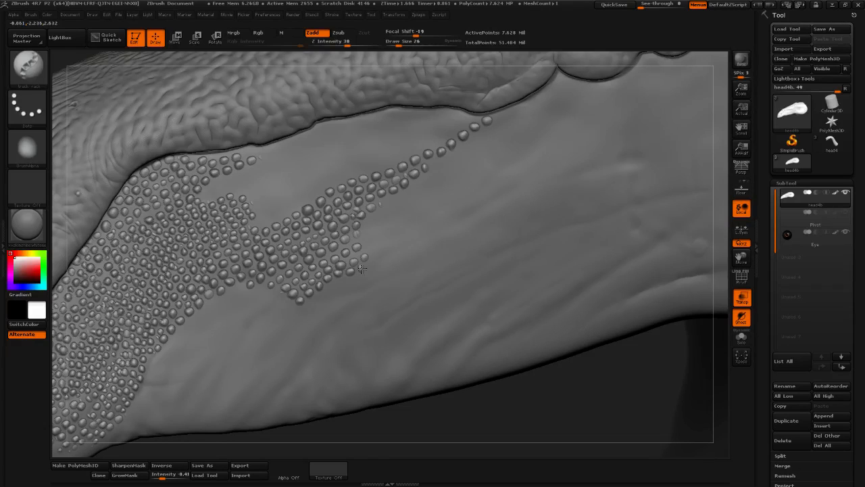
# Extend the patch with closely packed scale rows at its lower rear edge and a short diagonal row running back across the cheek
pyautogui.moveTo(304, 296); pyautogui.dragTo(371, 271)
pyautogui.moveTo(329, 298); pyautogui.dragTo(382, 277)
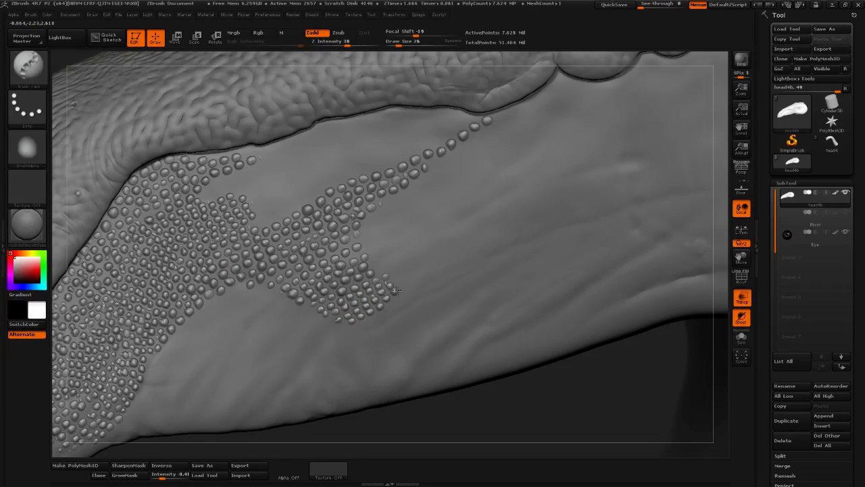
pyautogui.moveTo(396, 291)
pyautogui.mouseDown()
pyautogui.moveTo(412, 284)
pyautogui.moveTo(399, 299)
pyautogui.mouseUp()
pyautogui.moveTo(424, 289); pyautogui.dragTo(420, 282)
# Examine the scale pattern on the muzzle close up and at full-head distance from several angles
pyautogui.moveTo(538, 424); pyautogui.dragTo(583, 379)
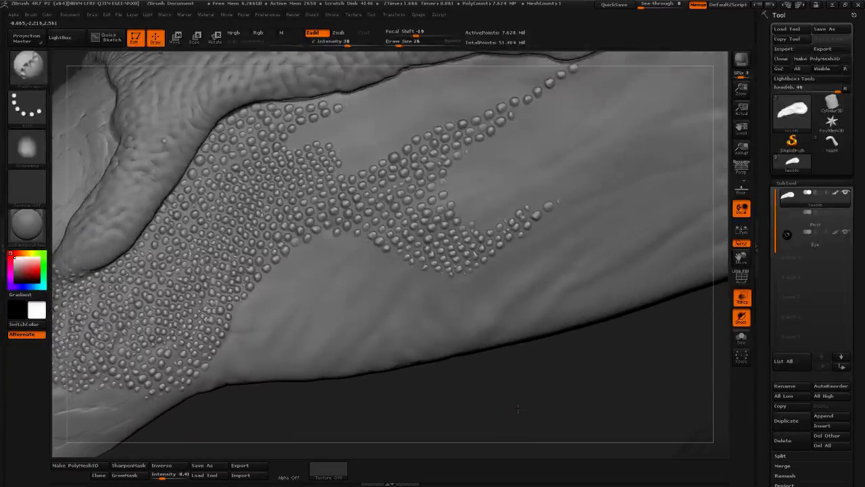
pyautogui.moveTo(521, 405)
pyautogui.keyDown('alt'); pyautogui.mouseDown()
pyautogui.moveTo(436, 374)
pyautogui.moveTo(473, 376)
pyautogui.moveTo(442, 374)
pyautogui.mouseUp(); pyautogui.keyUp('alt')
pyautogui.moveTo(380, 386); pyautogui.dragTo(577, 347)
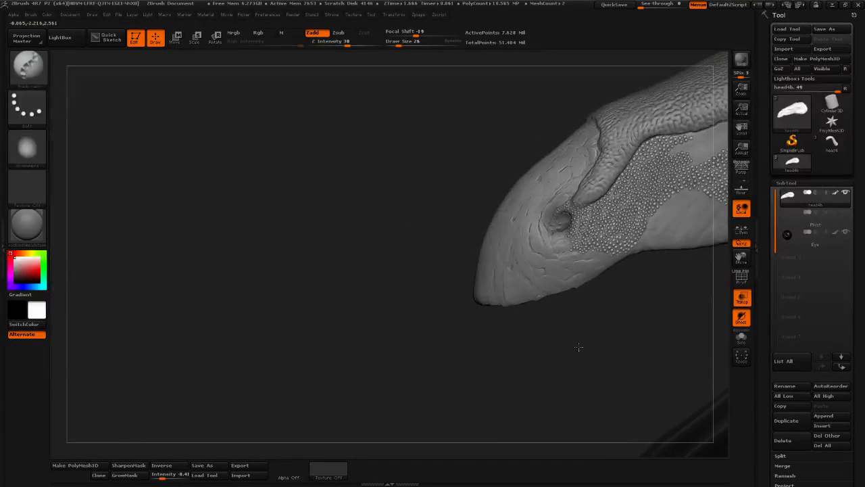
pyautogui.moveTo(631, 350)
pyautogui.keyDown('alt'); pyautogui.mouseDown()
pyautogui.moveTo(666, 361)
pyautogui.moveTo(537, 388)
pyautogui.moveTo(649, 388)
pyautogui.moveTo(555, 395)
pyautogui.moveTo(561, 401)
pyautogui.moveTo(643, 348)
pyautogui.mouseUp(); pyautogui.keyUp('alt')
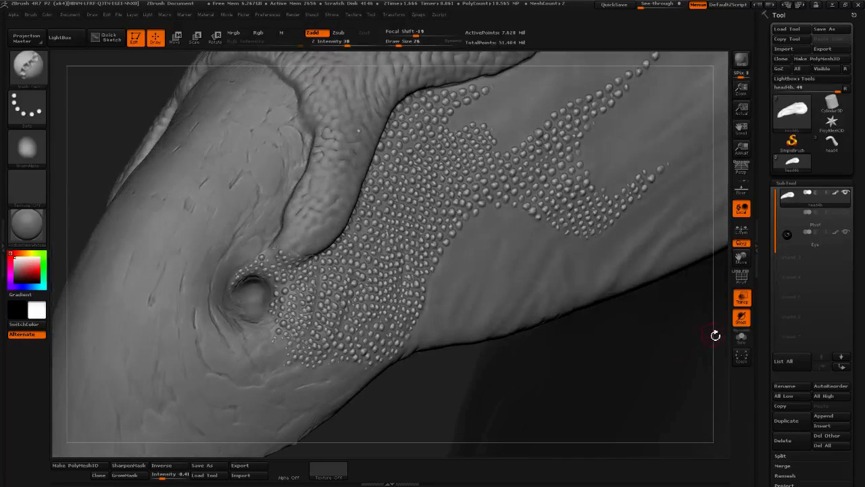
pyautogui.moveTo(715, 335)
pyautogui.keyDown('alt'); pyautogui.mouseDown()
pyautogui.moveTo(645, 303)
pyautogui.moveTo(590, 298)
pyautogui.moveTo(581, 318)
pyautogui.moveTo(622, 389)
pyautogui.moveTo(628, 365)
pyautogui.mouseUp(); pyautogui.keyUp('alt')
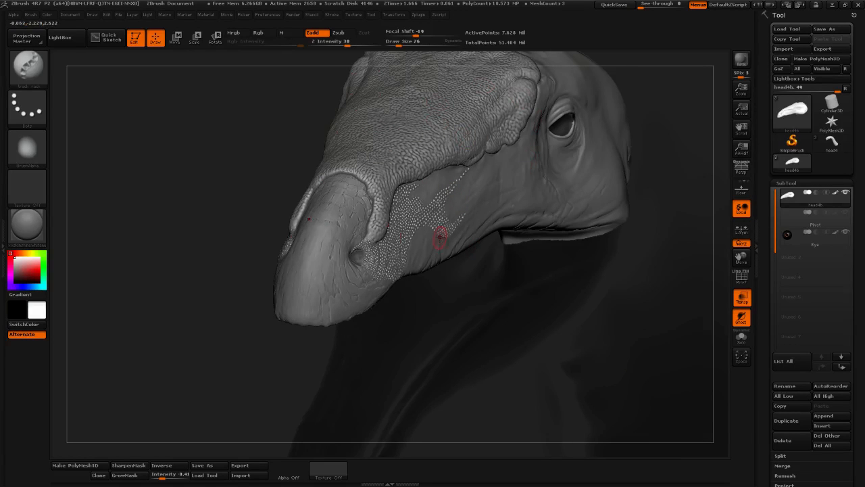
pyautogui.moveTo(182, 220)
pyautogui.mouseDown()
pyautogui.moveTo(175, 217)
pyautogui.moveTo(206, 205)
pyautogui.mouseUp()
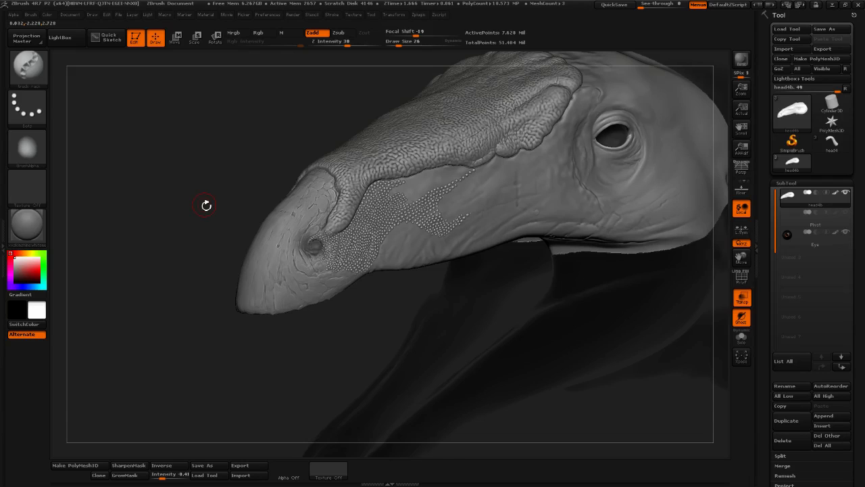
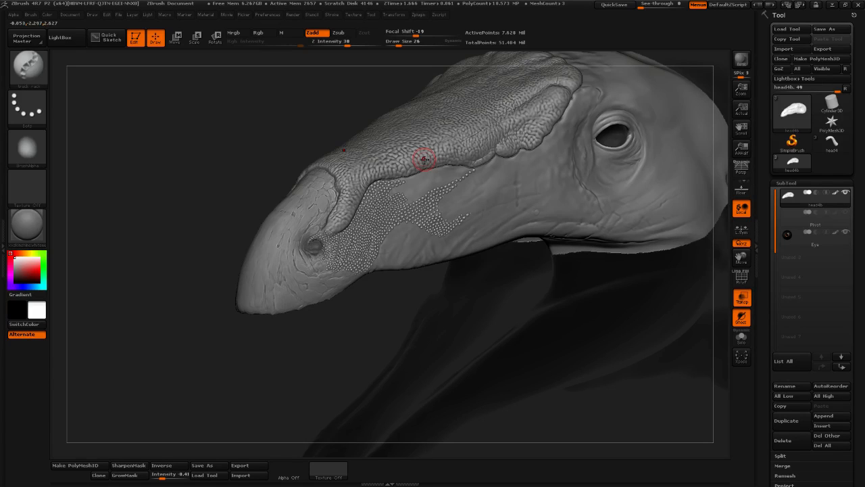
pyautogui.moveTo(262, 136); pyautogui.dragTo(264, 167)
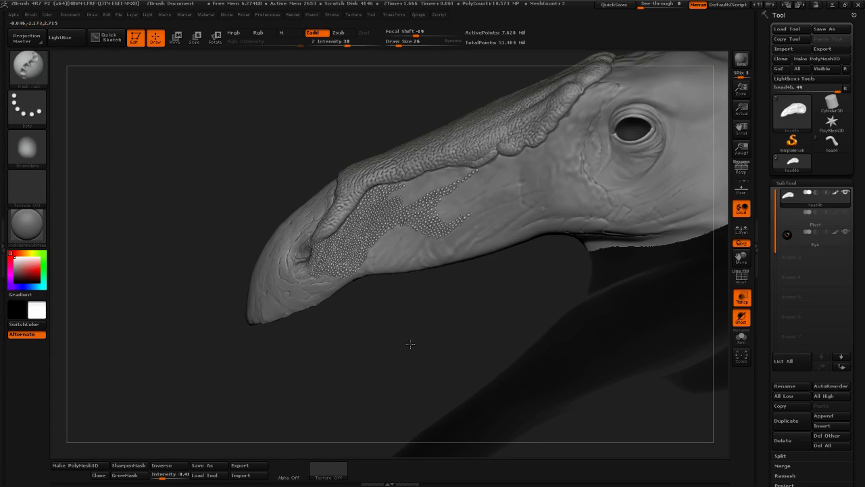
pyautogui.keyDown('alt'); pyautogui.moveTo(436, 352); pyautogui.dragTo(453, 364); pyautogui.keyUp('alt')
pyautogui.moveTo(413, 373)
pyautogui.mouseDown()
pyautogui.moveTo(404, 372)
pyautogui.moveTo(423, 380)
pyautogui.moveTo(404, 395)
pyautogui.moveTo(419, 389)
pyautogui.moveTo(416, 378)
pyautogui.mouseUp()
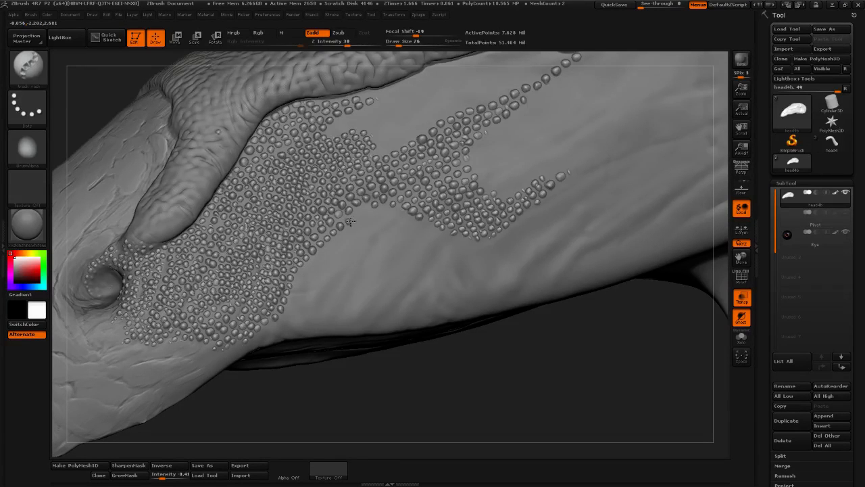
# Undo the last two scale strokes on the patch's lower edge and fill the notch below the diagonal rows with new scale rows
pyautogui.moveTo(481, 359)
pyautogui.mouseDown()
pyautogui.moveTo(511, 386)
pyautogui.moveTo(383, 356)
pyautogui.mouseUp()
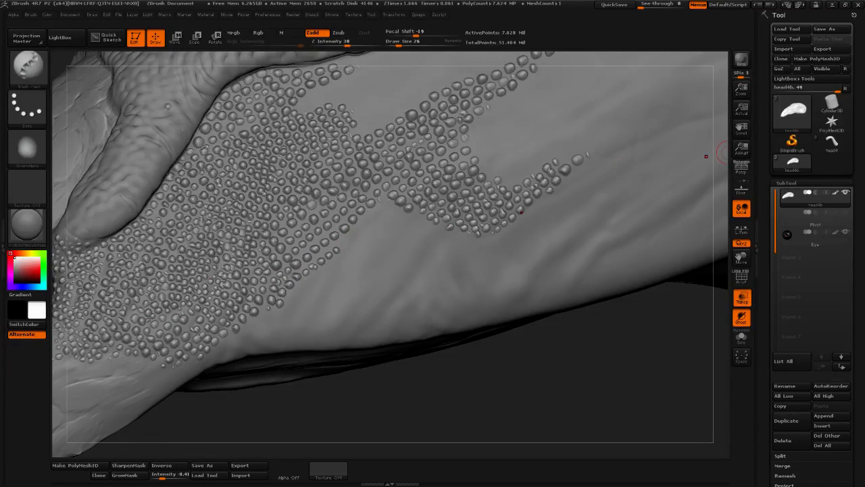
pyautogui.hotkey('ctrl', 'z')
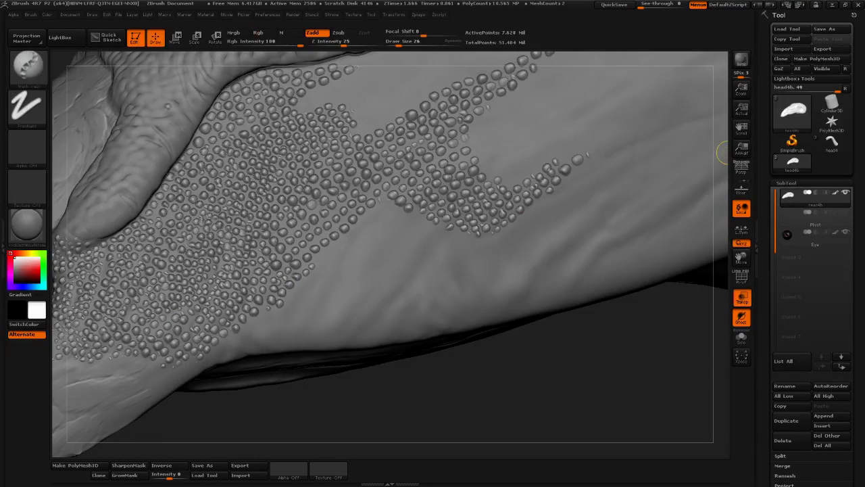
pyautogui.hotkey('ctrl', 'z')
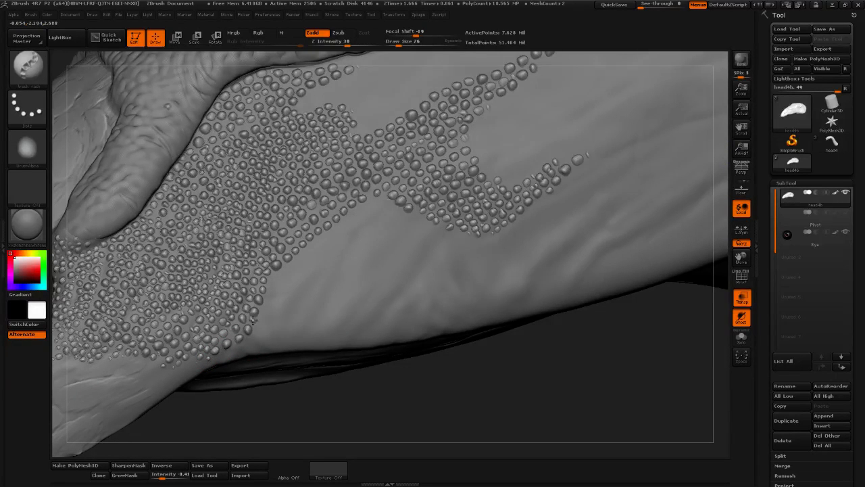
pyautogui.moveTo(253, 320); pyautogui.dragTo(276, 282)
pyautogui.moveTo(269, 314)
pyautogui.mouseDown()
pyautogui.moveTo(291, 276)
pyautogui.moveTo(356, 218)
pyautogui.mouseUp()
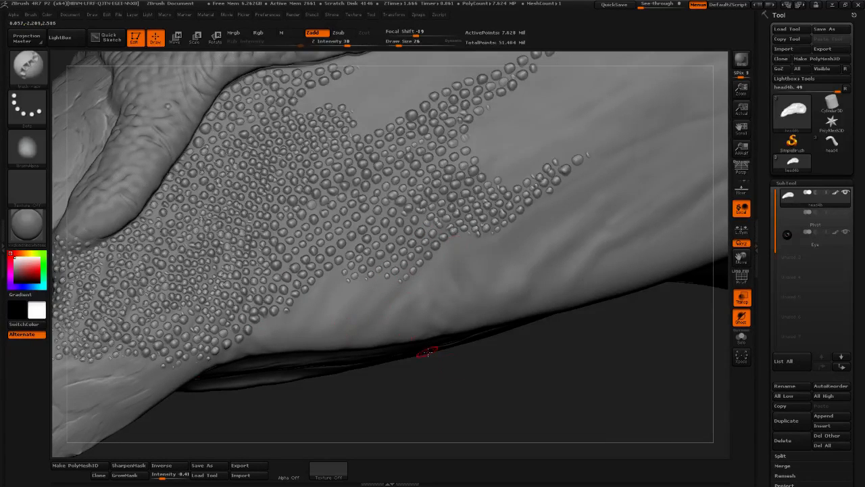
# Fill the patch's lower edge with additional scales down towards the mouth line
pyautogui.moveTo(428, 351)
pyautogui.mouseDown()
pyautogui.moveTo(493, 347)
pyautogui.moveTo(566, 325)
pyautogui.mouseUp()
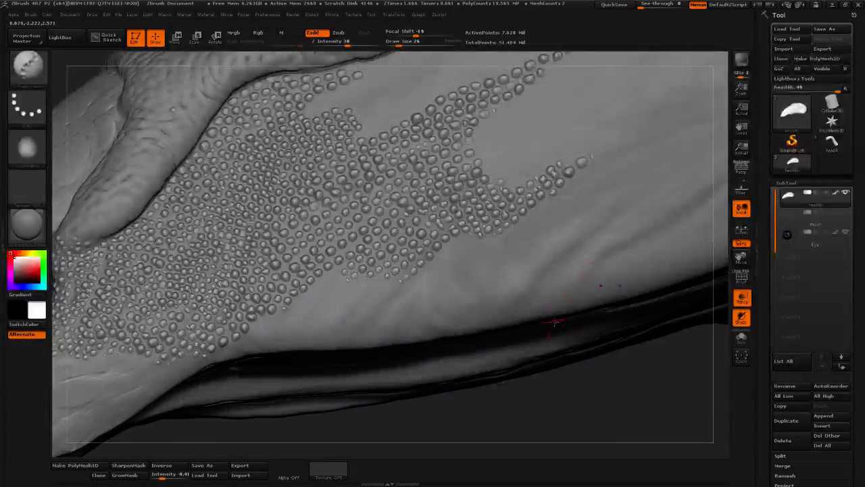
pyautogui.moveTo(579, 406); pyautogui.dragTo(412, 387)
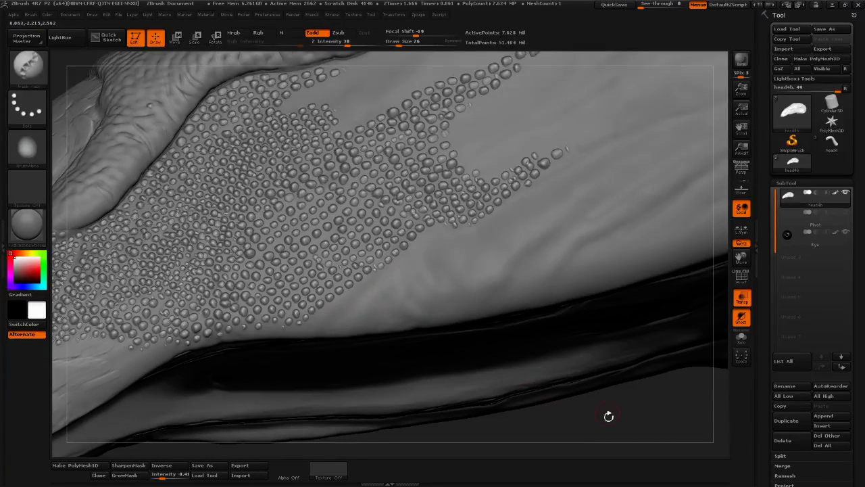
pyautogui.moveTo(608, 415); pyautogui.dragTo(568, 390)
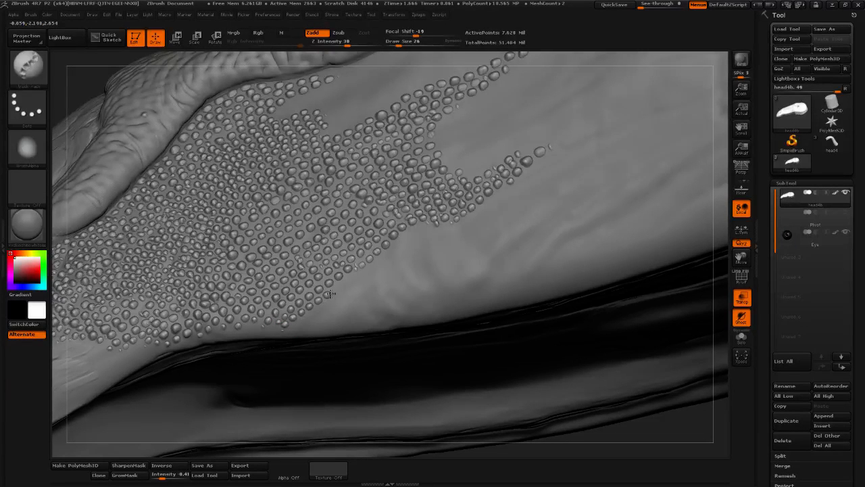
pyautogui.click(428, 272)
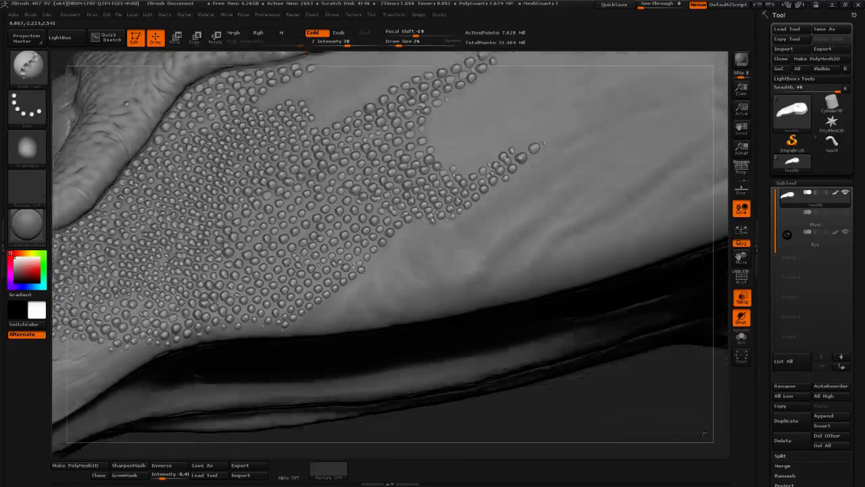
pyautogui.click(369, 269)
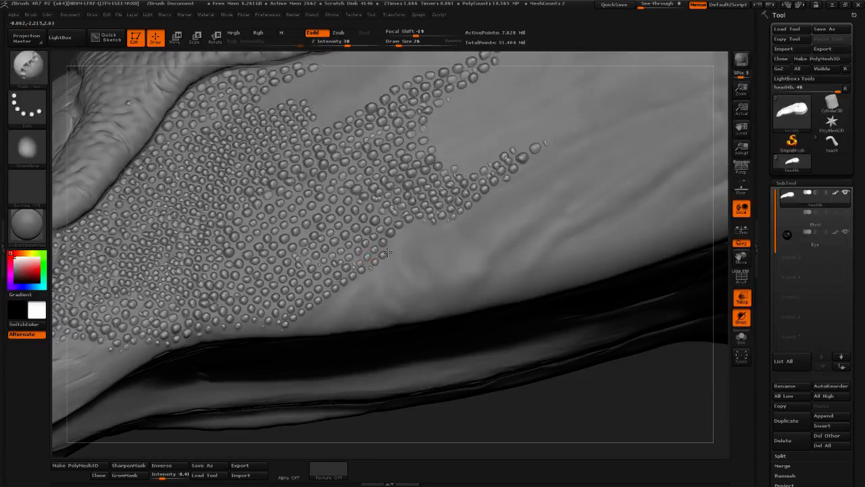
pyautogui.click(295, 330)
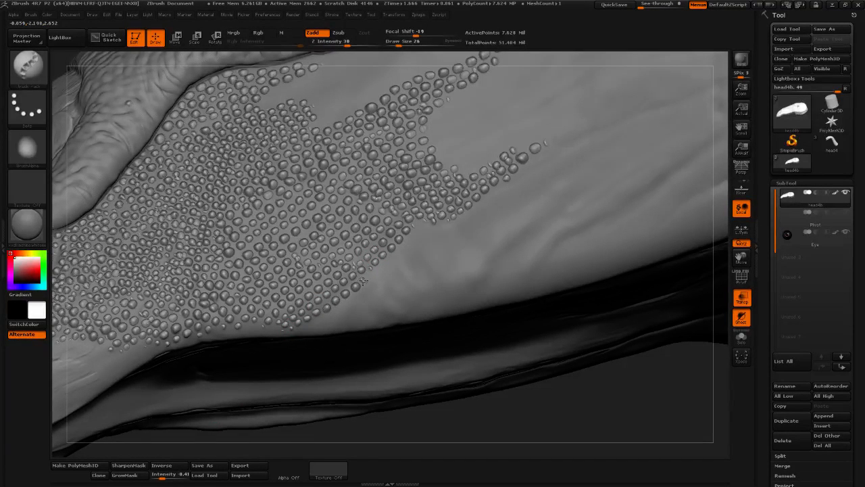
pyautogui.click(301, 331)
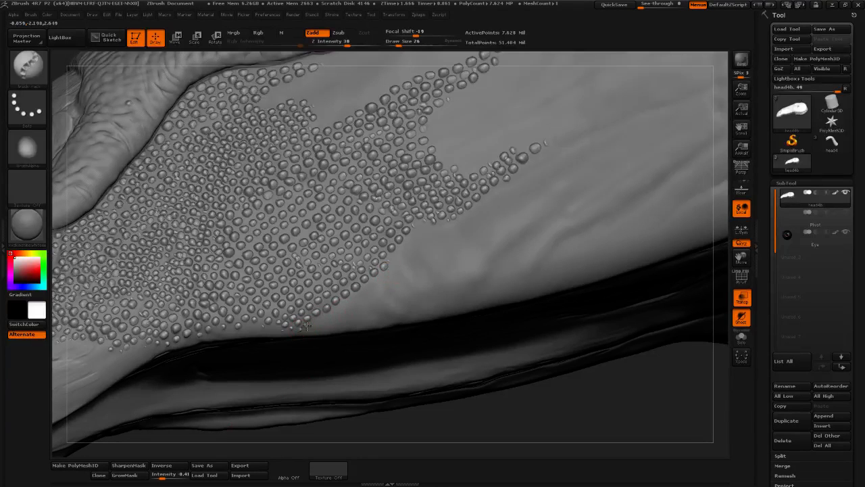
# Add another slanted row of scales along the patch's lower rear edge, joining it to the cheek rows above
pyautogui.moveTo(350, 306); pyautogui.dragTo(415, 243)
pyautogui.click(369, 284)
pyautogui.moveTo(384, 258); pyautogui.dragTo(402, 250)
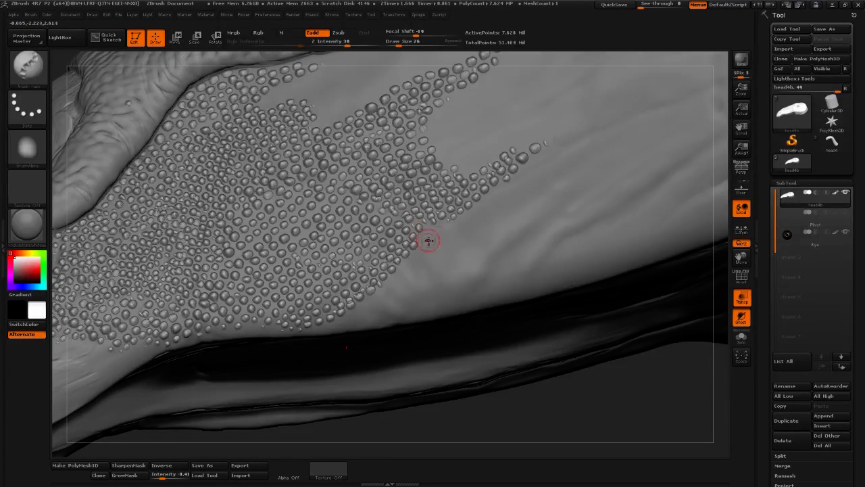
pyautogui.click(418, 226)
# Sculpt a narrow band of scales backwards from the patch's lower rear corner along the mouth line
pyautogui.moveTo(622, 376)
pyautogui.mouseDown()
pyautogui.moveTo(585, 375)
pyautogui.moveTo(367, 272)
pyautogui.mouseUp()
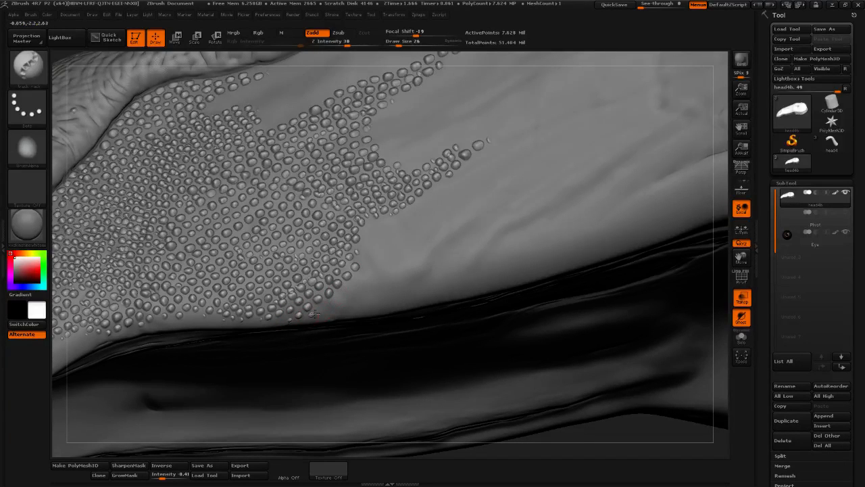
pyautogui.moveTo(336, 302)
pyautogui.mouseDown()
pyautogui.moveTo(361, 278)
pyautogui.moveTo(384, 277)
pyautogui.mouseUp()
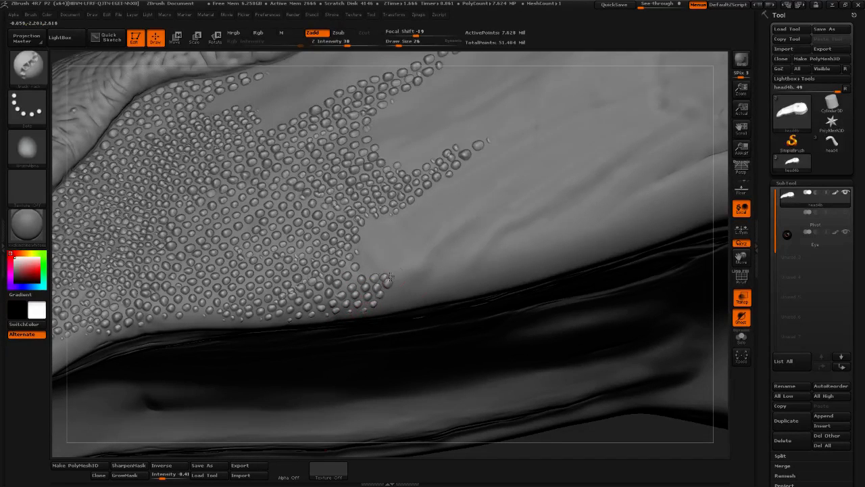
pyautogui.moveTo(391, 294)
pyautogui.mouseDown()
pyautogui.moveTo(396, 271)
pyautogui.moveTo(441, 267)
pyautogui.mouseUp()
pyautogui.moveTo(641, 434); pyautogui.dragTo(544, 427)
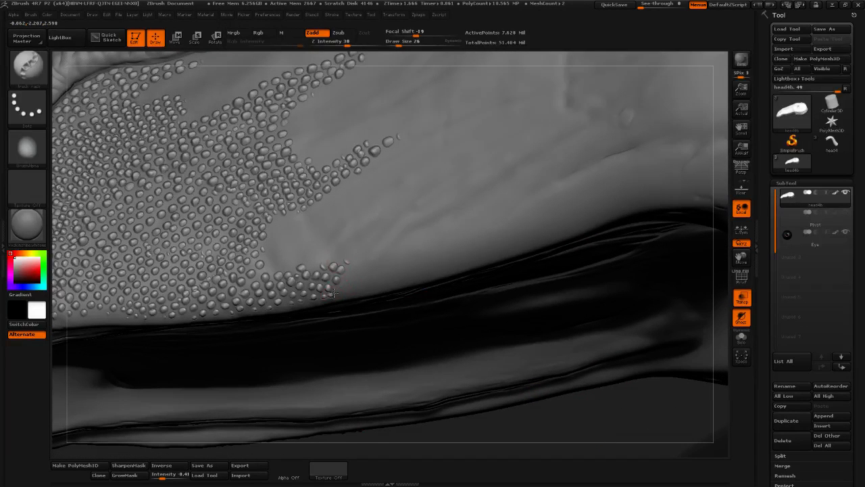
pyautogui.moveTo(344, 285)
pyautogui.mouseDown()
pyautogui.moveTo(356, 262)
pyautogui.moveTo(354, 287)
pyautogui.moveTo(363, 284)
pyautogui.moveTo(379, 259)
pyautogui.moveTo(387, 281)
pyautogui.mouseUp()
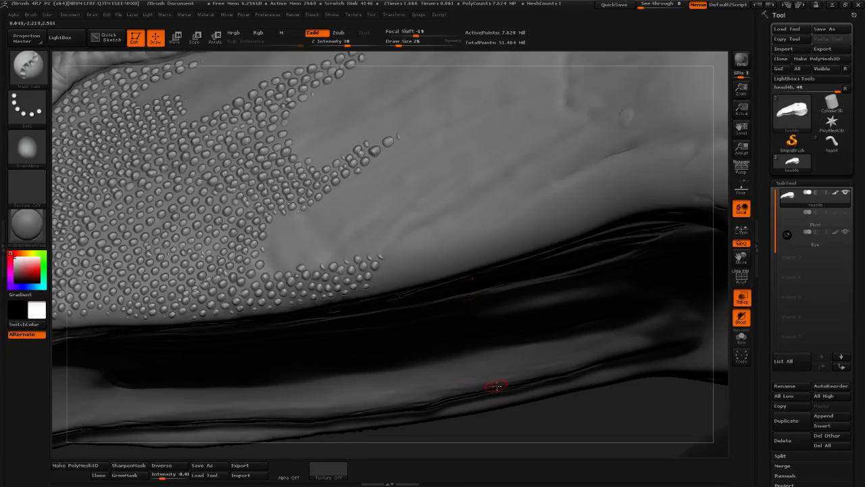
# Lengthen the mouth-line band with more short scale rows towards the corner of the mouth
pyautogui.moveTo(542, 422)
pyautogui.mouseDown()
pyautogui.moveTo(582, 424)
pyautogui.moveTo(502, 420)
pyautogui.moveTo(545, 412)
pyautogui.moveTo(386, 276)
pyautogui.moveTo(363, 231)
pyautogui.moveTo(365, 265)
pyautogui.moveTo(379, 234)
pyautogui.moveTo(406, 212)
pyautogui.moveTo(424, 224)
pyautogui.moveTo(427, 211)
pyautogui.mouseUp()
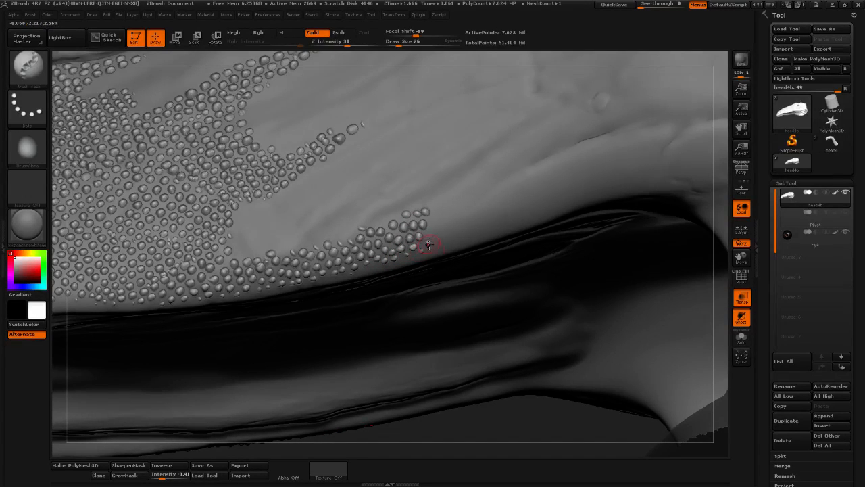
pyautogui.keyDown('alt'); pyautogui.moveTo(556, 417); pyautogui.dragTo(510, 434); pyautogui.keyUp('alt')
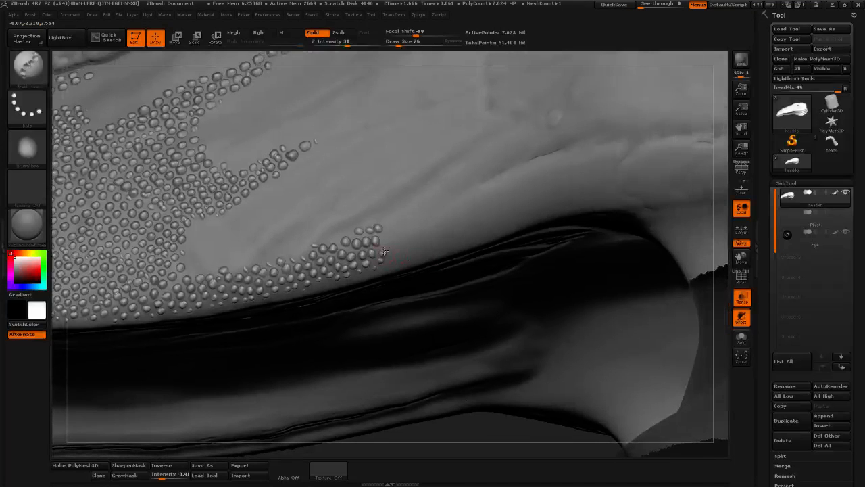
pyautogui.moveTo(383, 251)
pyautogui.mouseDown()
pyautogui.moveTo(391, 225)
pyautogui.moveTo(408, 238)
pyautogui.moveTo(412, 222)
pyautogui.moveTo(422, 224)
pyautogui.mouseUp()
pyautogui.moveTo(419, 253)
pyautogui.mouseDown()
pyautogui.moveTo(430, 226)
pyautogui.moveTo(443, 221)
pyautogui.mouseUp()
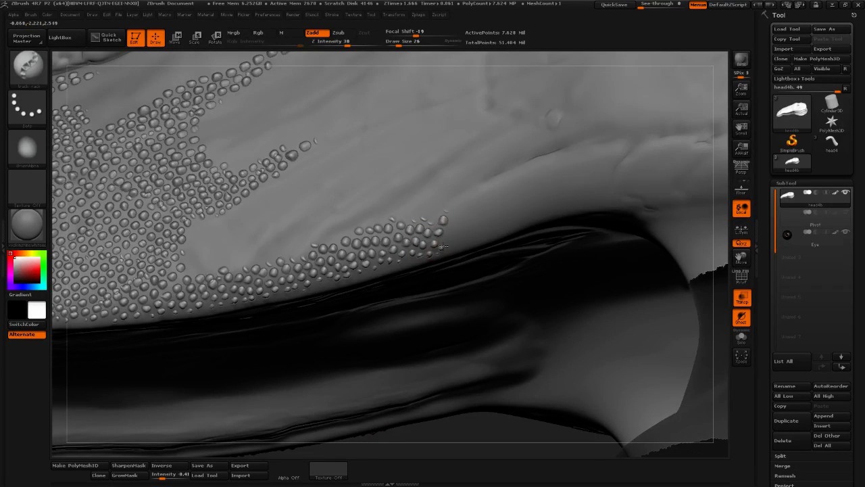
pyautogui.click(459, 236)
# Broaden the rear end of the mouth-line band upwards with single scales and short slanted rows
pyautogui.moveTo(499, 428); pyautogui.dragTo(551, 379)
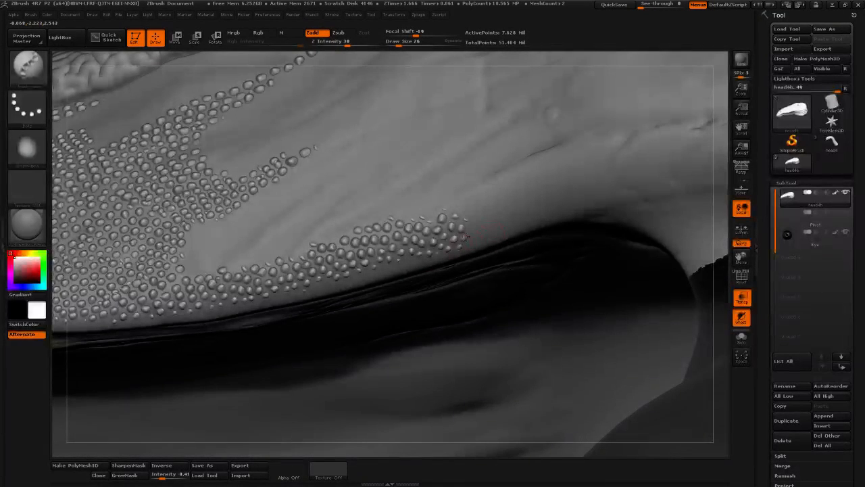
pyautogui.click(481, 206)
pyautogui.click(464, 200)
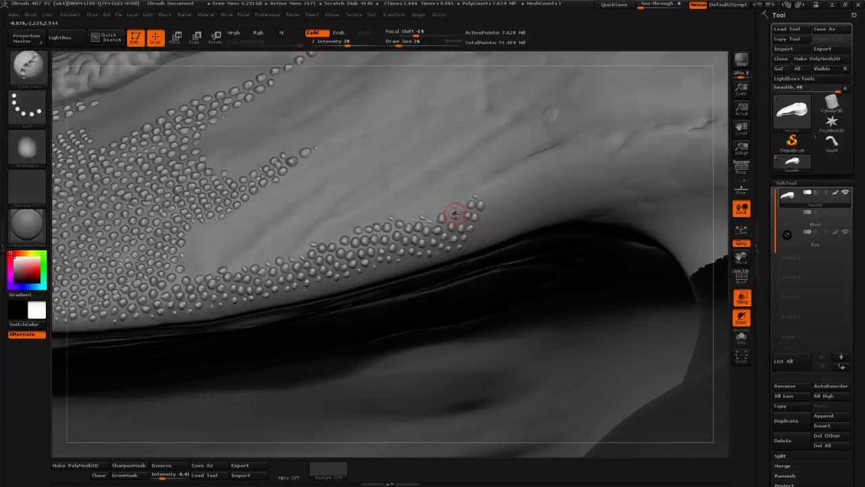
pyautogui.click(452, 201)
pyautogui.click(459, 211)
pyautogui.click(476, 196)
pyautogui.moveTo(485, 217); pyautogui.dragTo(495, 186)
pyautogui.click(487, 186)
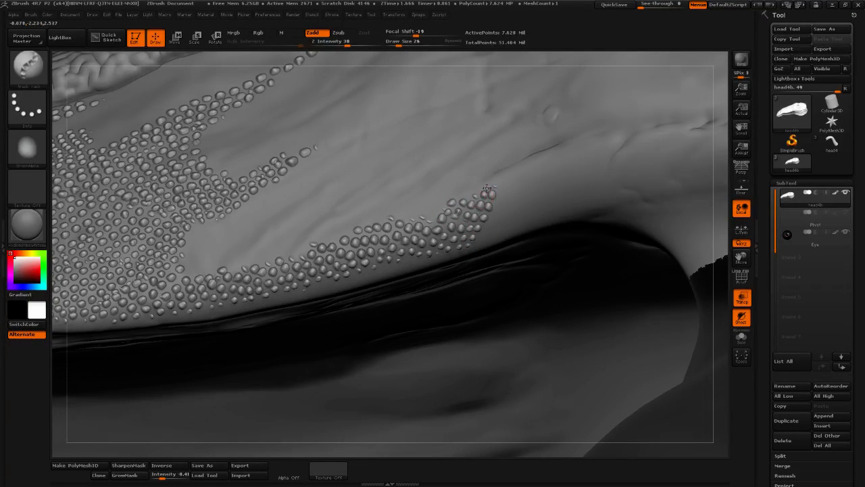
pyautogui.click(483, 195)
pyautogui.moveTo(493, 222)
pyautogui.mouseDown()
pyautogui.moveTo(506, 177)
pyautogui.moveTo(518, 176)
pyautogui.mouseUp()
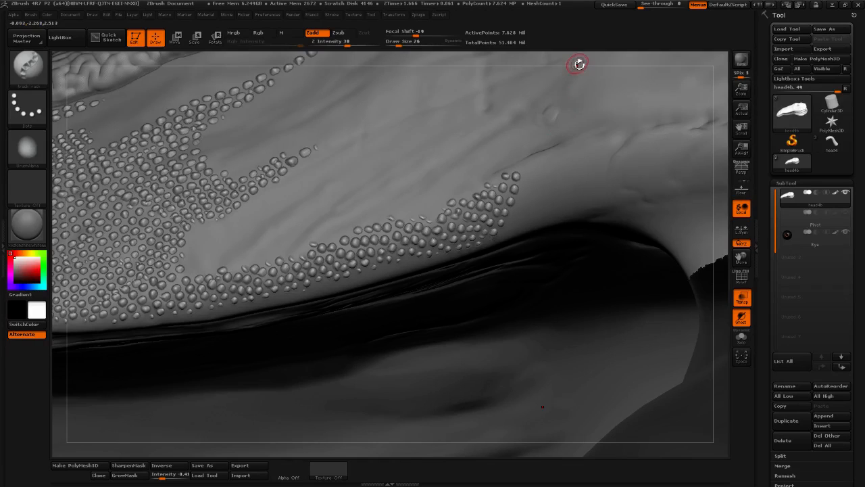
# Add further slanted scale rows at the band's rear end, reaching up to the cheek crease
pyautogui.moveTo(578, 62)
pyautogui.mouseDown()
pyautogui.moveTo(614, 58)
pyautogui.moveTo(562, 81)
pyautogui.moveTo(456, 251)
pyautogui.mouseUp()
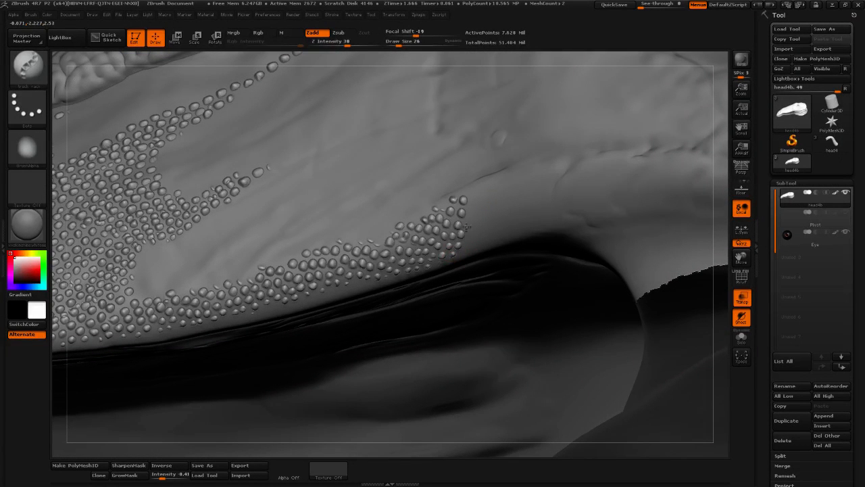
pyautogui.moveTo(548, 63); pyautogui.dragTo(471, 187)
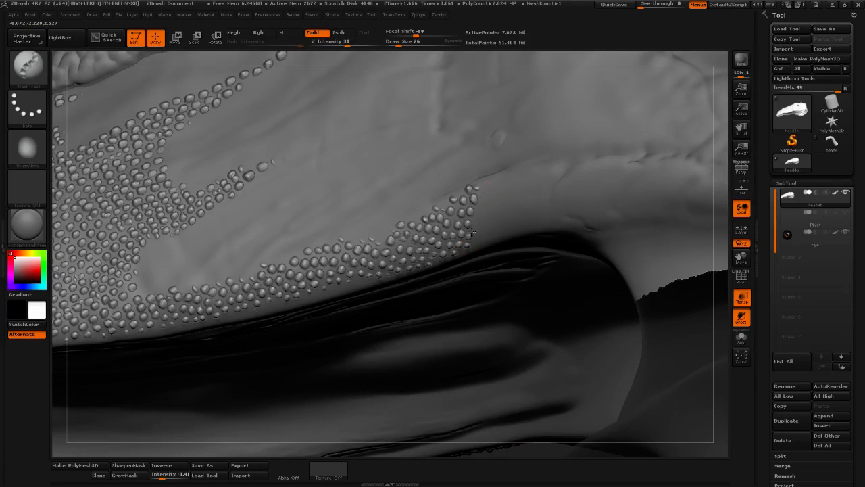
pyautogui.moveTo(482, 196); pyautogui.dragTo(492, 182)
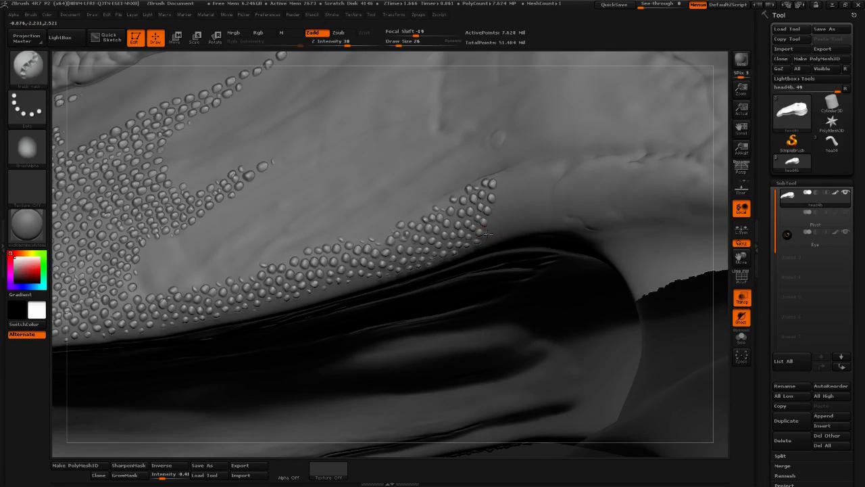
# Extend the mouth-line band backwards with single scales and short steep rows up to the fold above the mouth corner
pyautogui.click(503, 175)
pyautogui.moveTo(611, 67); pyautogui.dragTo(651, 56)
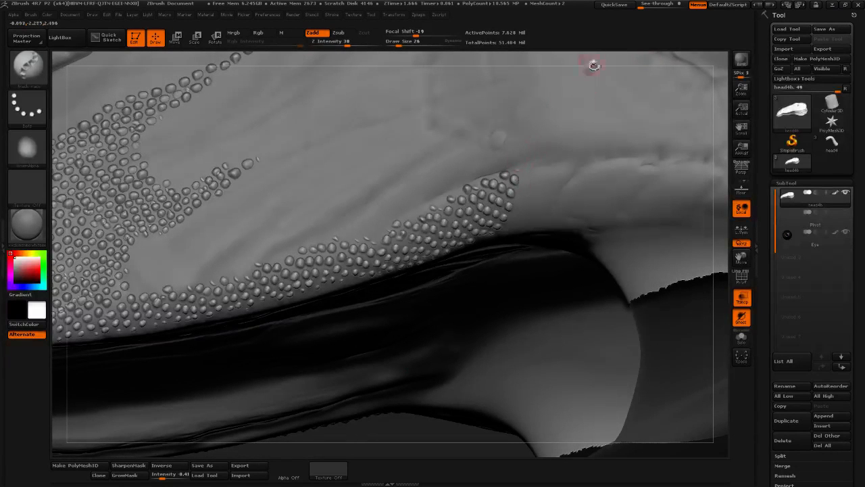
pyautogui.moveTo(593, 63); pyautogui.dragTo(521, 205)
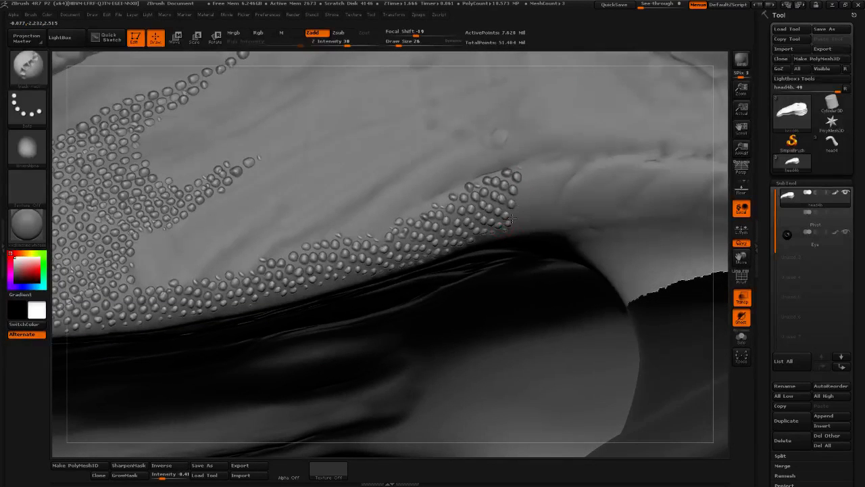
pyautogui.click(526, 164)
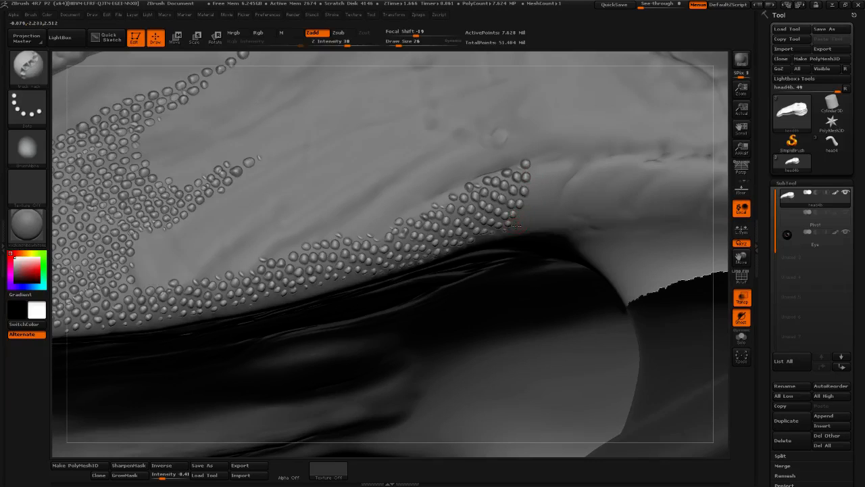
pyautogui.moveTo(535, 167); pyautogui.dragTo(543, 189)
pyautogui.click(549, 163)
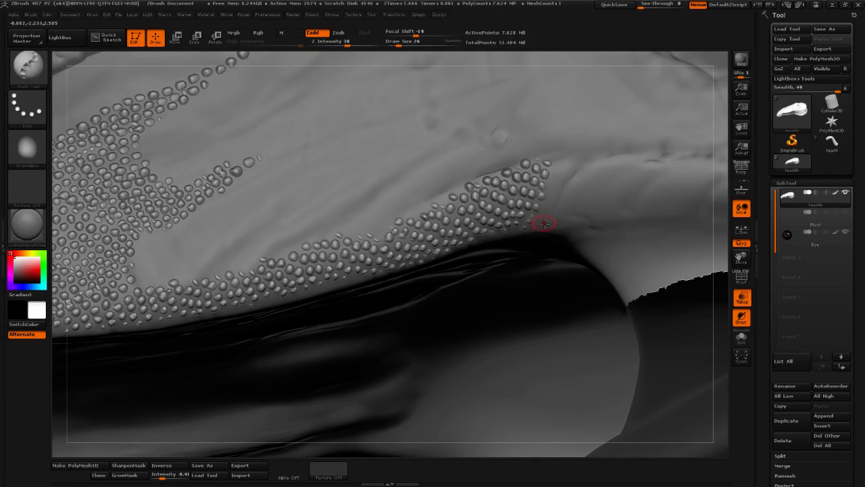
pyautogui.moveTo(562, 168); pyautogui.dragTo(547, 186)
# Sculpt successive slanted scale rows above the corner of the mouth, following the fold's upper edge backwards
pyautogui.keyDown('alt'); pyautogui.moveTo(717, 160); pyautogui.dragTo(630, 186); pyautogui.keyUp('alt')
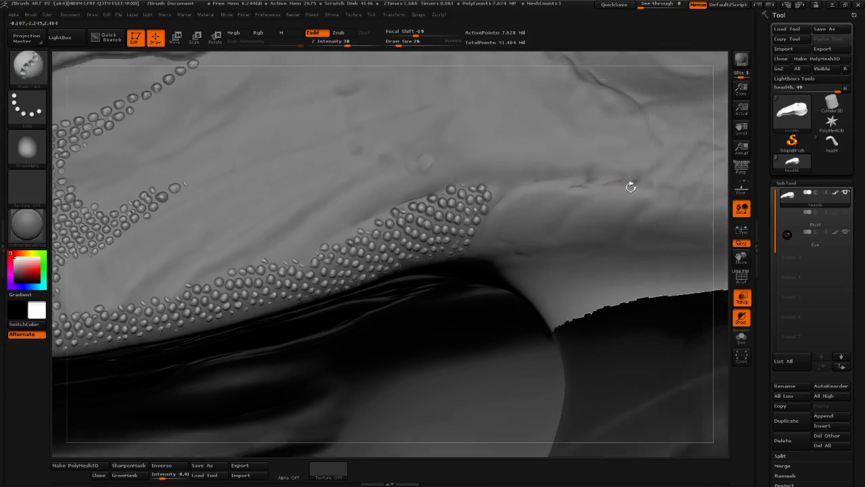
pyautogui.moveTo(721, 170); pyautogui.dragTo(680, 180)
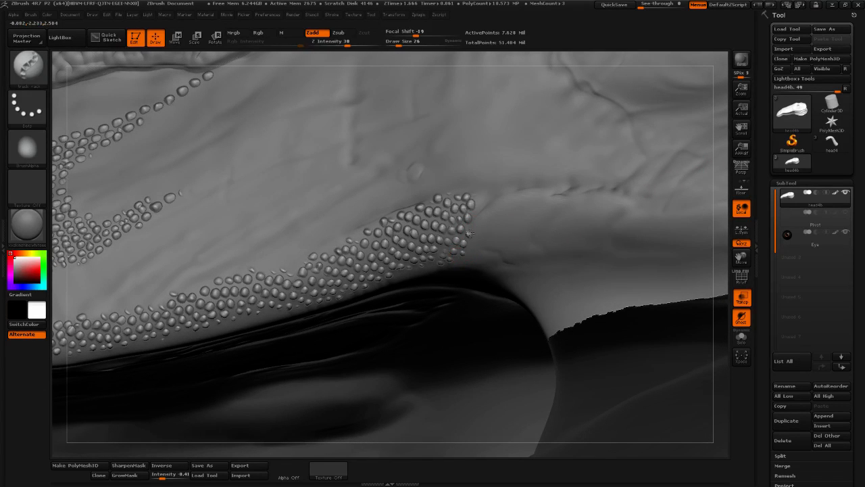
pyautogui.moveTo(479, 223); pyautogui.dragTo(489, 194)
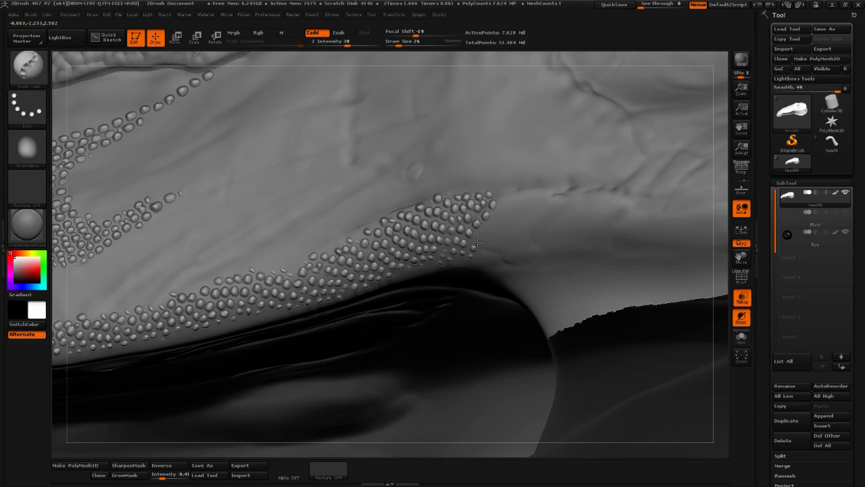
pyautogui.moveTo(500, 211); pyautogui.dragTo(517, 192)
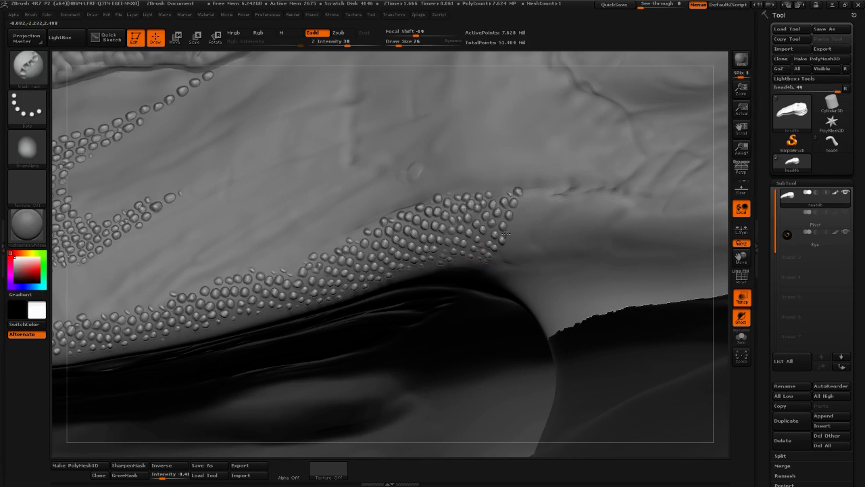
pyautogui.moveTo(524, 200); pyautogui.dragTo(524, 190)
pyautogui.moveTo(525, 232)
pyautogui.mouseDown()
pyautogui.moveTo(552, 197)
pyautogui.moveTo(534, 202)
pyautogui.moveTo(540, 190)
pyautogui.mouseUp()
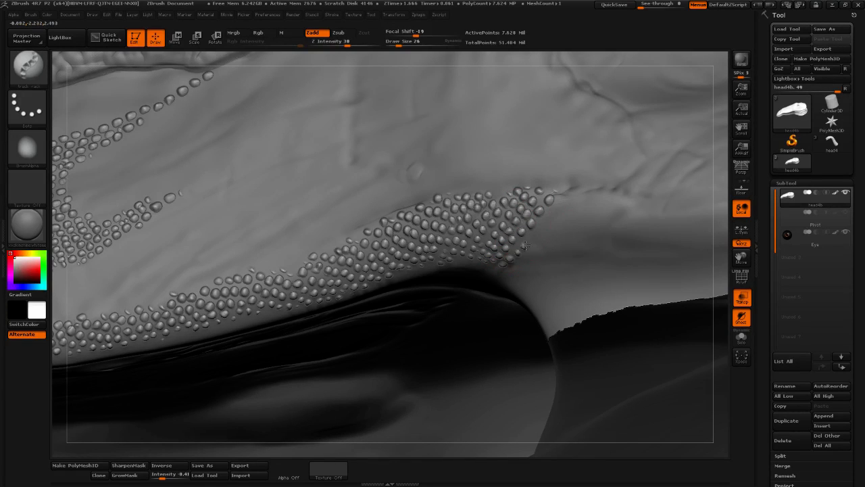
pyautogui.moveTo(544, 230); pyautogui.dragTo(562, 198)
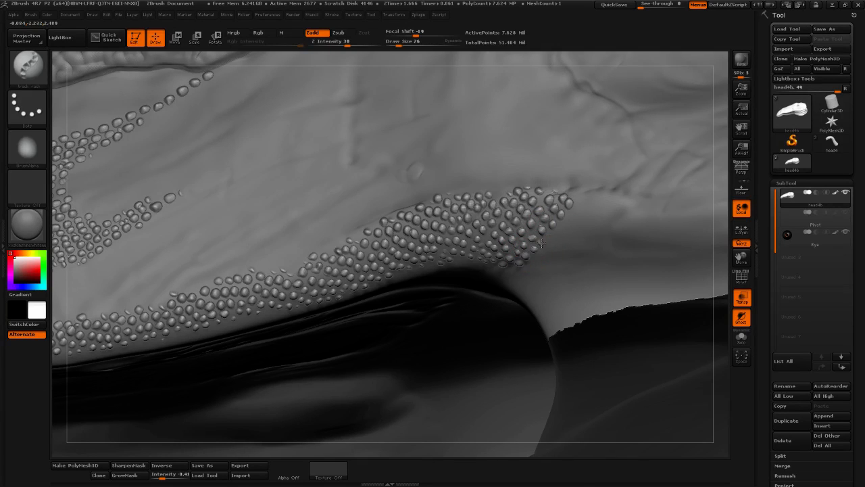
pyautogui.moveTo(570, 225); pyautogui.dragTo(591, 188)
pyautogui.moveTo(556, 245); pyautogui.dragTo(607, 193)
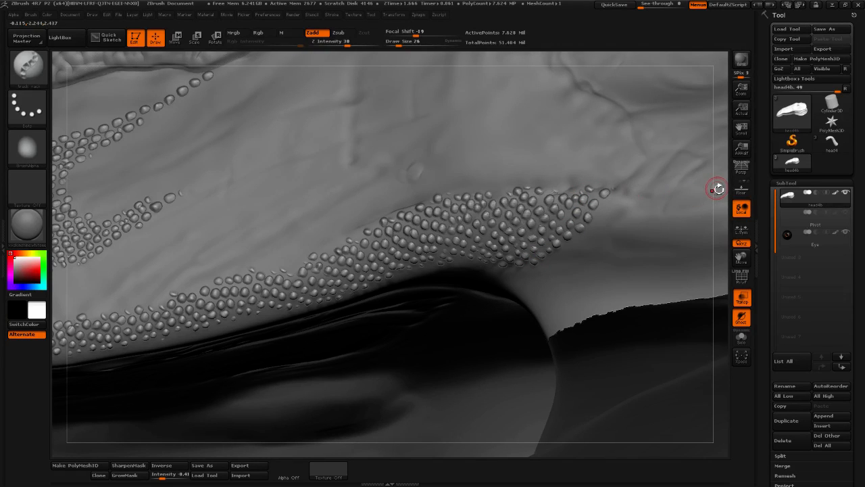
# Continue the band behind the mouth corner with slightly larger scales in short slanted rows
pyautogui.keyDown('alt'); pyautogui.moveTo(717, 186); pyautogui.dragTo(622, 197); pyautogui.keyUp('alt')
pyautogui.moveTo(724, 180)
pyautogui.mouseDown()
pyautogui.moveTo(632, 194)
pyautogui.moveTo(488, 266)
pyautogui.mouseUp()
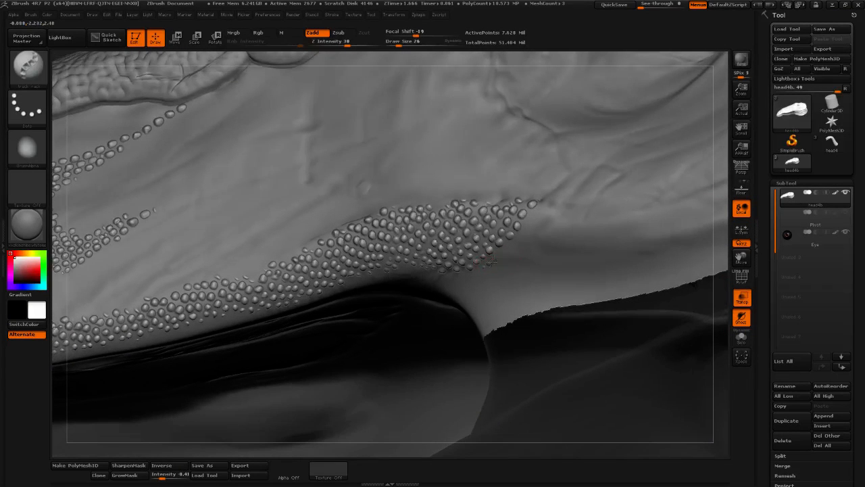
pyautogui.click(528, 229)
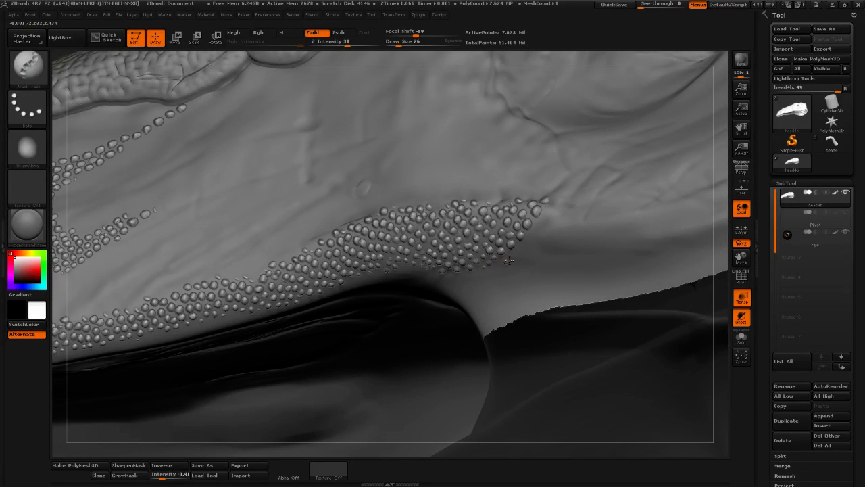
pyautogui.moveTo(527, 238)
pyautogui.mouseDown()
pyautogui.moveTo(552, 206)
pyautogui.moveTo(554, 219)
pyautogui.mouseUp()
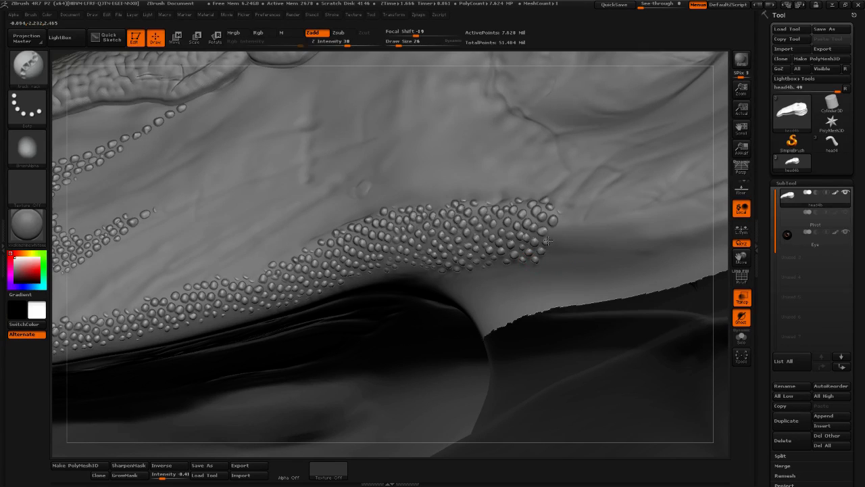
pyautogui.moveTo(560, 225); pyautogui.dragTo(570, 199)
pyautogui.moveTo(567, 235); pyautogui.dragTo(587, 203)
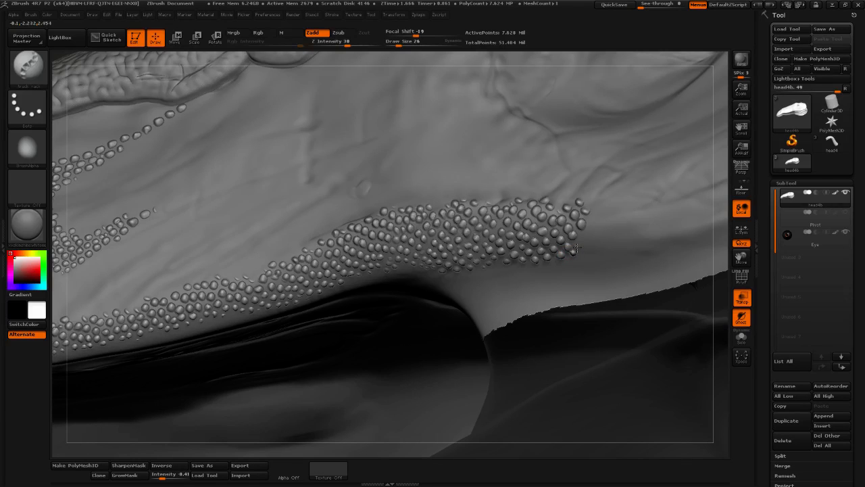
pyautogui.moveTo(592, 214); pyautogui.dragTo(597, 205)
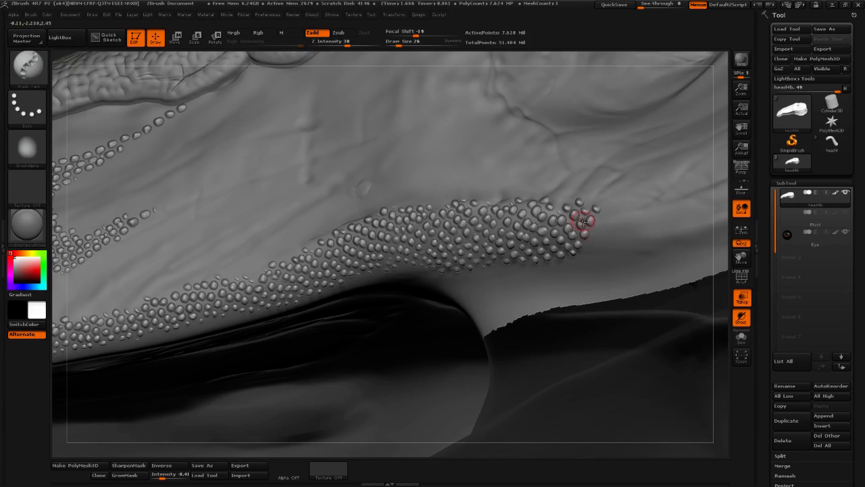
# Lengthen the band along the rear lip edge below the eye with more short scale rows
pyautogui.moveTo(710, 283); pyautogui.dragTo(777, 233)
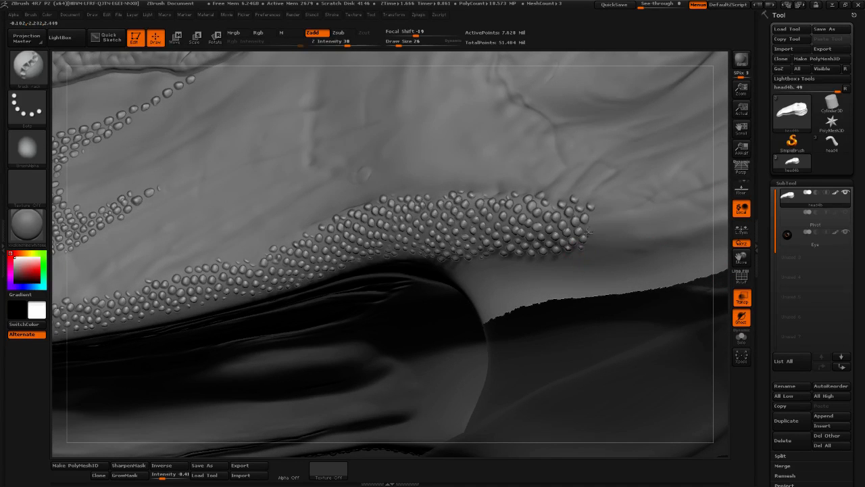
pyautogui.moveTo(589, 232)
pyautogui.mouseDown()
pyautogui.moveTo(602, 206)
pyautogui.moveTo(590, 249)
pyautogui.mouseUp()
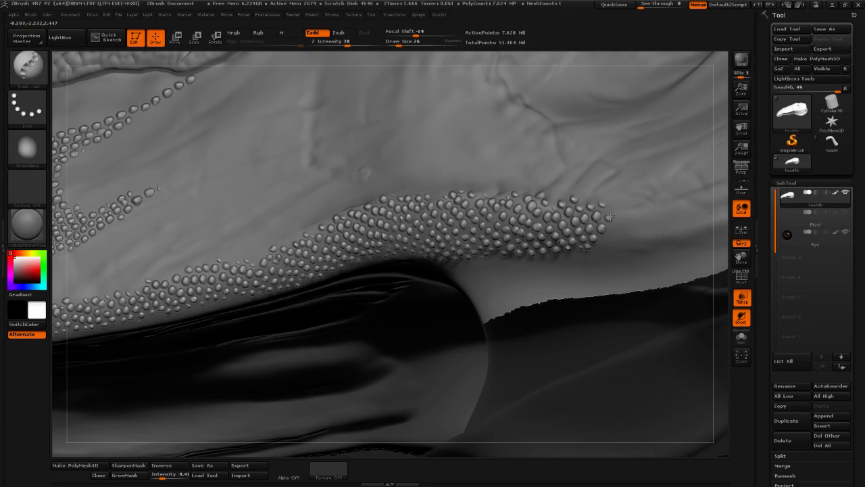
pyautogui.moveTo(610, 216)
pyautogui.mouseDown()
pyautogui.moveTo(597, 251)
pyautogui.moveTo(638, 224)
pyautogui.moveTo(622, 251)
pyautogui.mouseUp()
pyautogui.keyDown('alt'); pyautogui.moveTo(726, 223); pyautogui.dragTo(663, 253); pyautogui.keyUp('alt')
pyautogui.moveTo(538, 292)
pyautogui.mouseDown()
pyautogui.moveTo(551, 274)
pyautogui.moveTo(547, 295)
pyautogui.moveTo(553, 289)
pyautogui.moveTo(566, 259)
pyautogui.mouseUp()
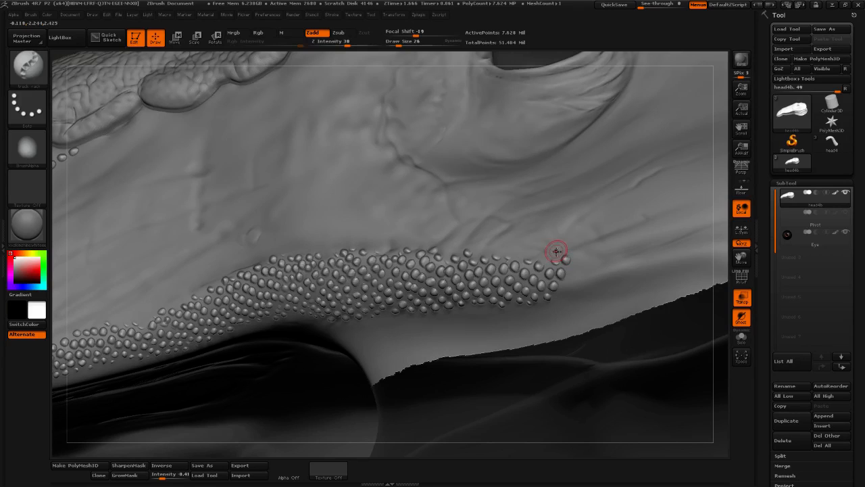
pyautogui.click(548, 263)
pyautogui.moveTo(572, 273); pyautogui.dragTo(572, 259)
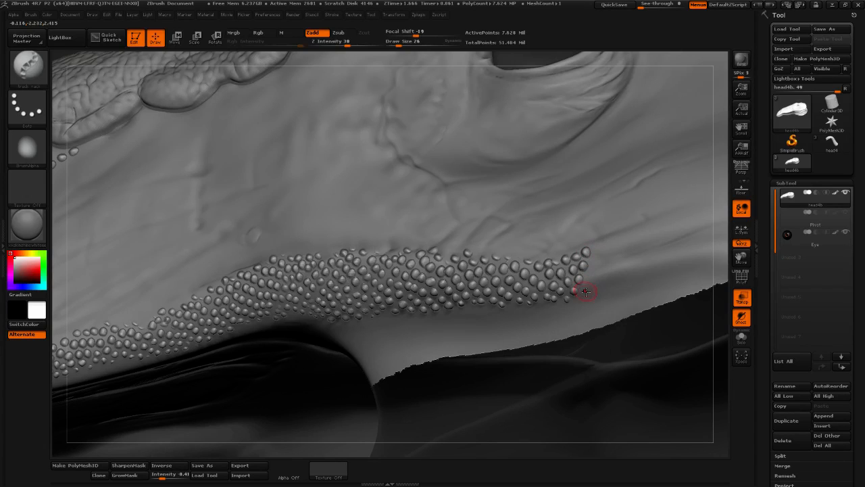
pyautogui.moveTo(594, 269)
pyautogui.mouseDown()
pyautogui.moveTo(599, 247)
pyautogui.moveTo(594, 294)
pyautogui.mouseUp()
pyautogui.moveTo(606, 259)
pyautogui.mouseDown()
pyautogui.moveTo(613, 265)
pyautogui.moveTo(622, 241)
pyautogui.mouseUp()
# Taper the band into a narrow strip of scales running backwards to the open edge of the head
pyautogui.moveTo(685, 236); pyautogui.dragTo(717, 226)
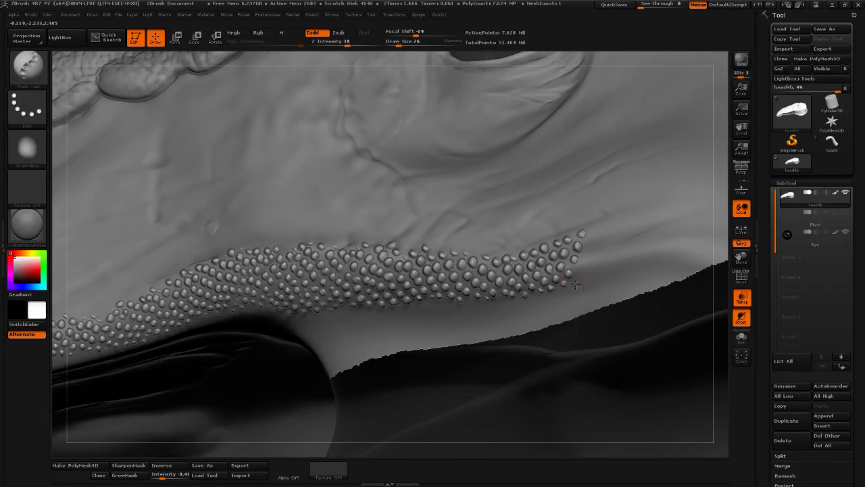
pyautogui.click(592, 239)
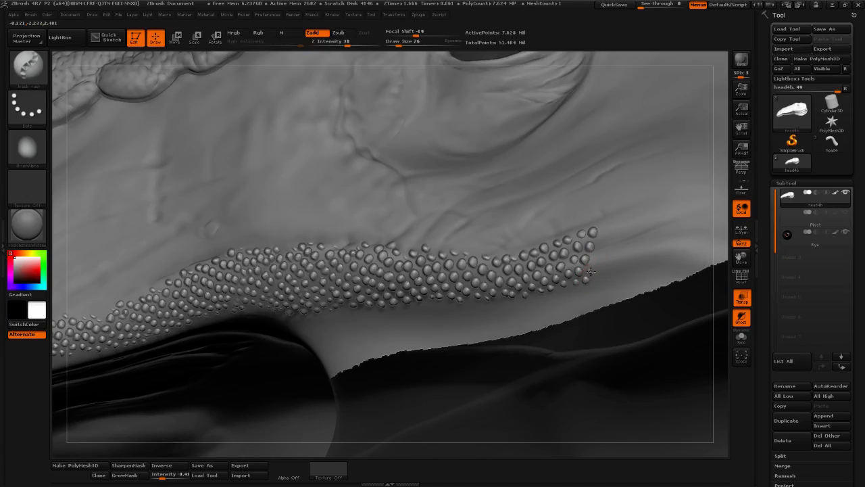
pyautogui.moveTo(604, 263)
pyautogui.mouseDown()
pyautogui.moveTo(619, 252)
pyautogui.moveTo(621, 272)
pyautogui.moveTo(630, 250)
pyautogui.mouseUp()
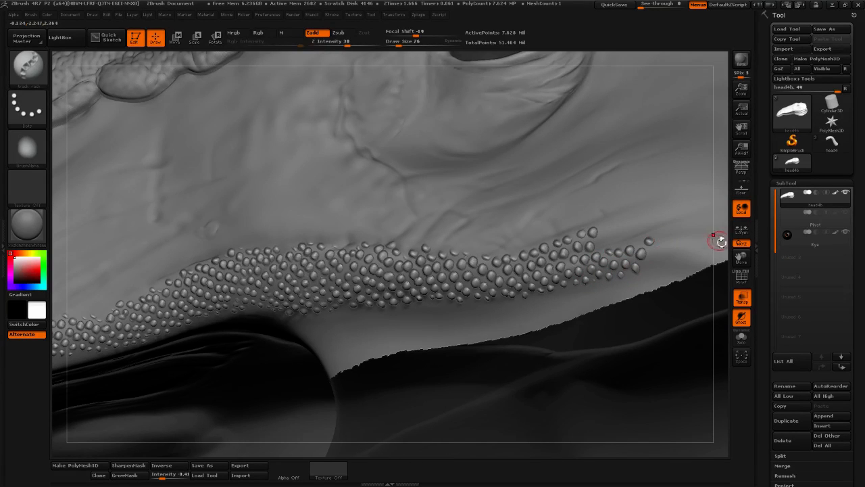
pyautogui.moveTo(719, 240)
pyautogui.mouseDown()
pyautogui.moveTo(680, 251)
pyautogui.moveTo(704, 256)
pyautogui.moveTo(653, 277)
pyautogui.moveTo(609, 284)
pyautogui.moveTo(594, 262)
pyautogui.moveTo(599, 272)
pyautogui.moveTo(607, 259)
pyautogui.moveTo(643, 258)
pyautogui.mouseUp()
pyautogui.moveTo(627, 287)
pyautogui.mouseDown()
pyautogui.moveTo(649, 263)
pyautogui.moveTo(677, 275)
pyautogui.moveTo(731, 275)
pyautogui.moveTo(715, 299)
pyautogui.mouseUp()
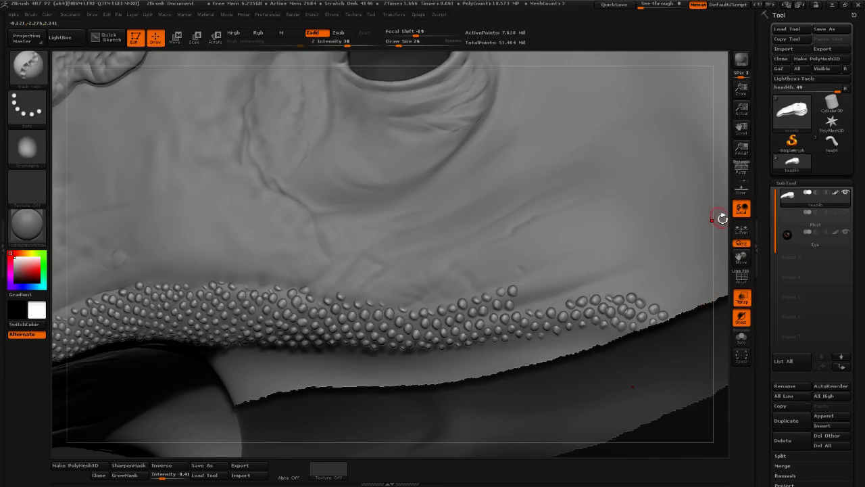
# Sculpt a rising row of larger scales above the narrow strip and fill the area between them towards the rear
pyautogui.moveTo(719, 218)
pyautogui.keyDown('alt'); pyautogui.mouseDown()
pyautogui.moveTo(614, 267)
pyautogui.moveTo(622, 265)
pyautogui.mouseUp(); pyautogui.keyUp('alt')
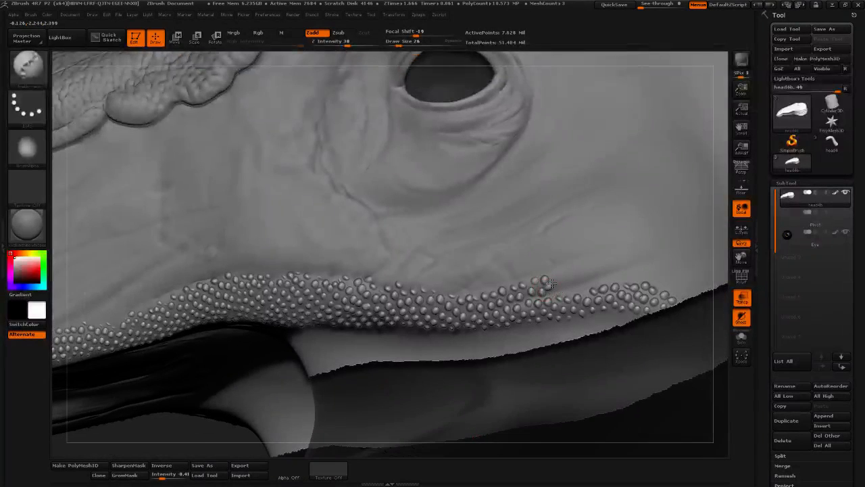
pyautogui.moveTo(551, 284)
pyautogui.mouseDown()
pyautogui.moveTo(560, 287)
pyautogui.moveTo(562, 276)
pyautogui.moveTo(566, 291)
pyautogui.moveTo(587, 259)
pyautogui.moveTo(592, 265)
pyautogui.moveTo(630, 243)
pyautogui.mouseUp()
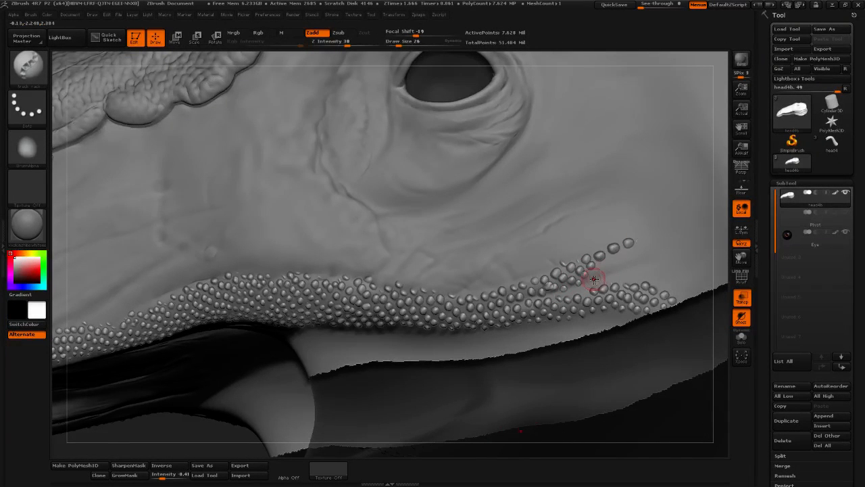
pyautogui.moveTo(587, 278)
pyautogui.mouseDown()
pyautogui.moveTo(655, 244)
pyautogui.moveTo(616, 279)
pyautogui.moveTo(646, 269)
pyautogui.moveTo(634, 279)
pyautogui.mouseUp()
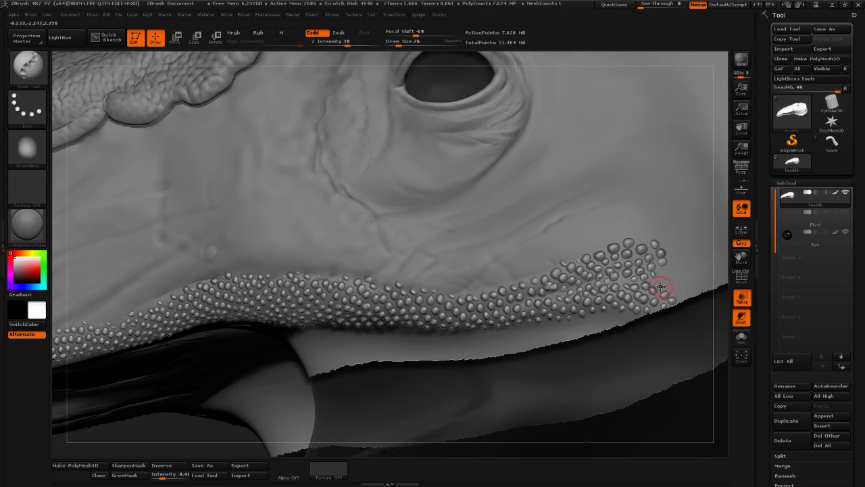
pyautogui.moveTo(658, 276)
pyautogui.mouseDown()
pyautogui.moveTo(689, 287)
pyautogui.moveTo(699, 271)
pyautogui.moveTo(684, 254)
pyautogui.moveTo(706, 262)
pyautogui.mouseUp()
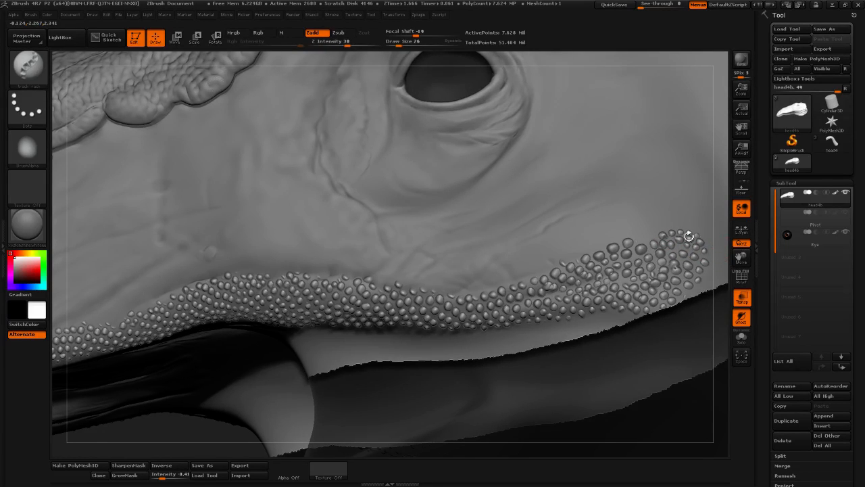
# Fill the notch between the cheek patch and the front of the mouth-line band with single scales and slanted rows
pyautogui.moveTo(688, 234); pyautogui.dragTo(635, 218)
pyautogui.moveTo(635, 219)
pyautogui.keyDown('ctrl'); pyautogui.mouseDown(button='right')
pyautogui.moveTo(493, 311)
pyautogui.moveTo(485, 356)
pyautogui.moveTo(580, 349)
pyautogui.moveTo(510, 346)
pyautogui.moveTo(543, 356)
pyautogui.moveTo(356, 385)
pyautogui.moveTo(457, 367)
pyautogui.moveTo(507, 335)
pyautogui.moveTo(291, 411)
pyautogui.mouseUp(button='right'); pyautogui.keyUp('ctrl')
pyautogui.keyDown('alt'); pyautogui.moveTo(449, 357); pyautogui.dragTo(587, 330, button='right'); pyautogui.keyUp('alt')
pyautogui.moveTo(469, 362); pyautogui.dragTo(301, 379, button='right')
pyautogui.moveTo(301, 379)
pyautogui.keyDown('ctrl'); pyautogui.mouseDown(button='right')
pyautogui.moveTo(465, 369)
pyautogui.moveTo(428, 389)
pyautogui.moveTo(418, 406)
pyautogui.moveTo(510, 386)
pyautogui.moveTo(348, 406)
pyautogui.mouseUp(button='right'); pyautogui.keyUp('ctrl')
pyautogui.moveTo(349, 405)
pyautogui.keyDown('ctrl'); pyautogui.mouseDown(button='right')
pyautogui.moveTo(386, 406)
pyautogui.moveTo(362, 386)
pyautogui.moveTo(401, 347)
pyautogui.moveTo(302, 315)
pyautogui.mouseUp(button='right'); pyautogui.keyUp('ctrl')
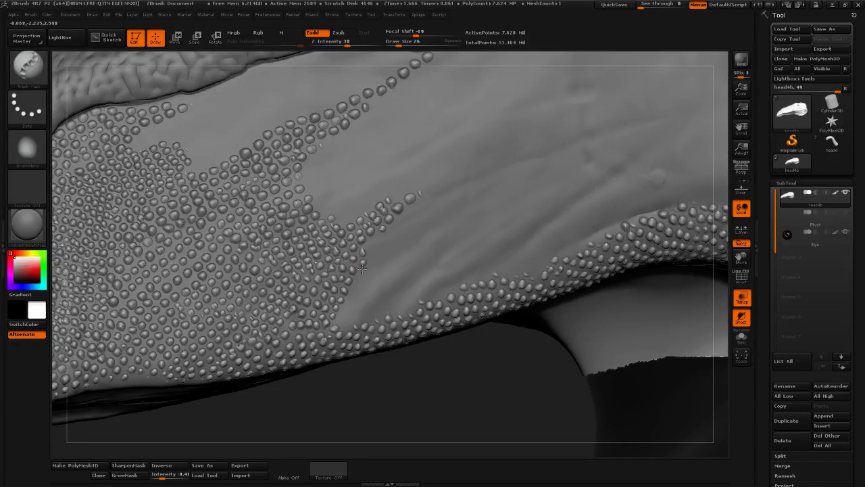
pyautogui.click(345, 324)
pyautogui.click(354, 317)
pyautogui.moveTo(360, 300); pyautogui.dragTo(381, 245)
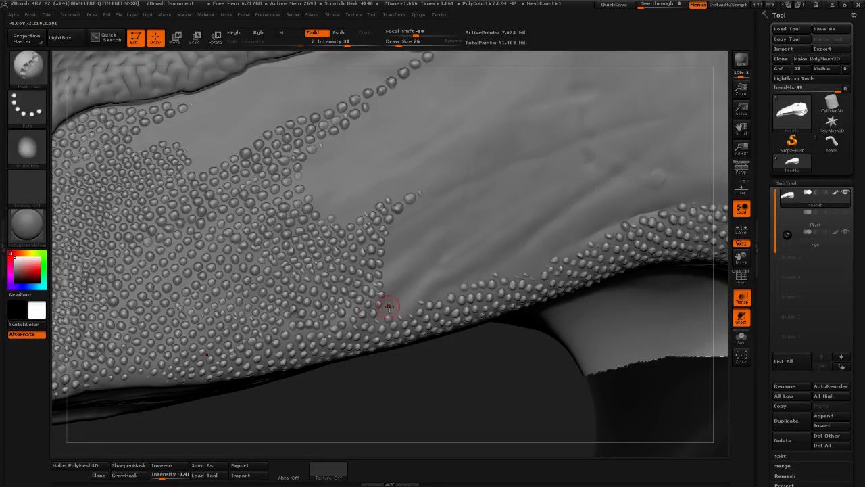
pyautogui.moveTo(392, 283); pyautogui.dragTo(433, 211)
pyautogui.moveTo(405, 229)
pyautogui.mouseDown()
pyautogui.moveTo(407, 215)
pyautogui.moveTo(433, 201)
pyautogui.mouseUp()
# Start a small scale patch at the lower end of the crease below the eye, with a slanted row running backwards from it
pyautogui.moveTo(480, 407)
pyautogui.keyDown('alt'); pyautogui.mouseDown()
pyautogui.moveTo(419, 375)
pyautogui.moveTo(395, 389)
pyautogui.moveTo(380, 354)
pyautogui.moveTo(403, 378)
pyautogui.moveTo(540, 433)
pyautogui.moveTo(407, 395)
pyautogui.mouseUp(); pyautogui.keyUp('alt')
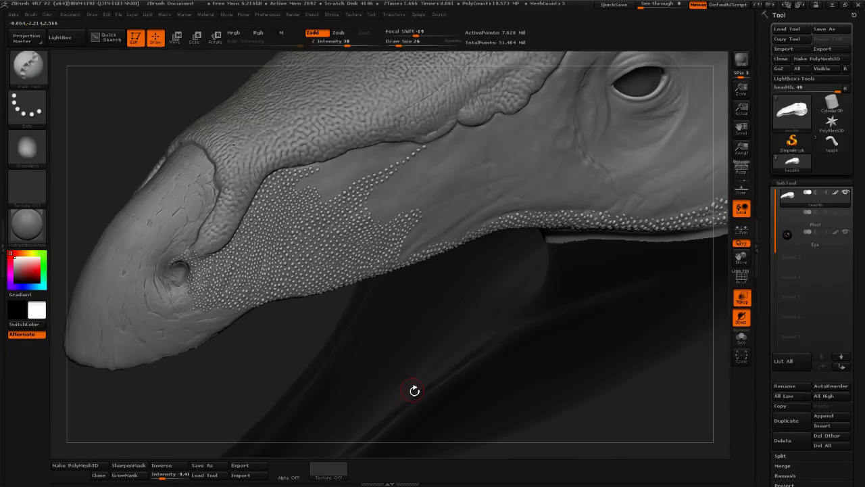
pyautogui.moveTo(297, 359); pyautogui.dragTo(531, 247)
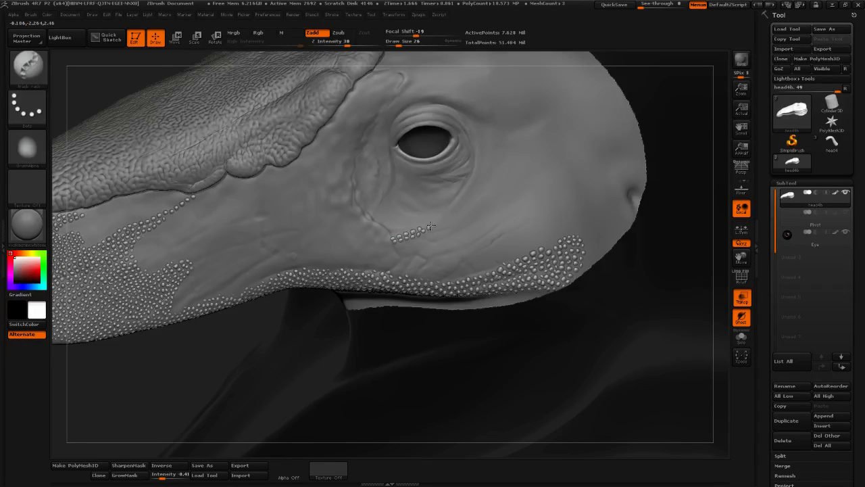
pyautogui.moveTo(431, 226); pyautogui.dragTo(439, 220)
pyautogui.moveTo(401, 254); pyautogui.dragTo(403, 251)
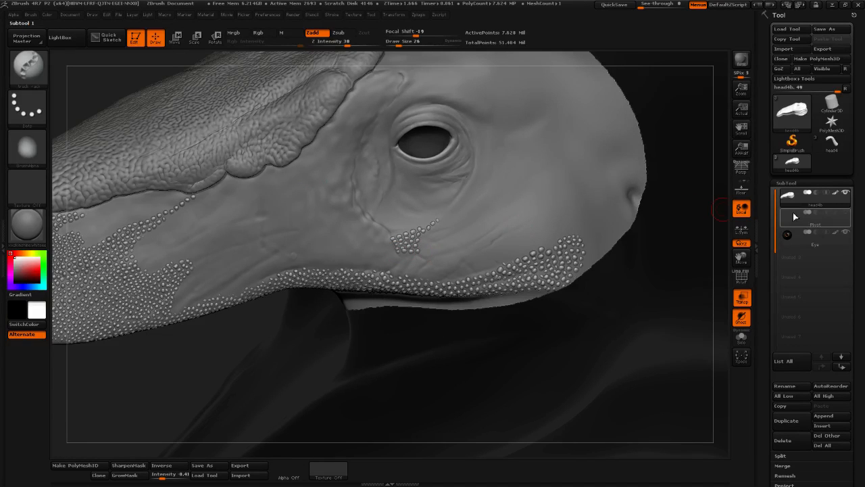
pyautogui.keyDown('alt'); pyautogui.moveTo(722, 275); pyautogui.dragTo(695, 273); pyautogui.keyUp('alt')
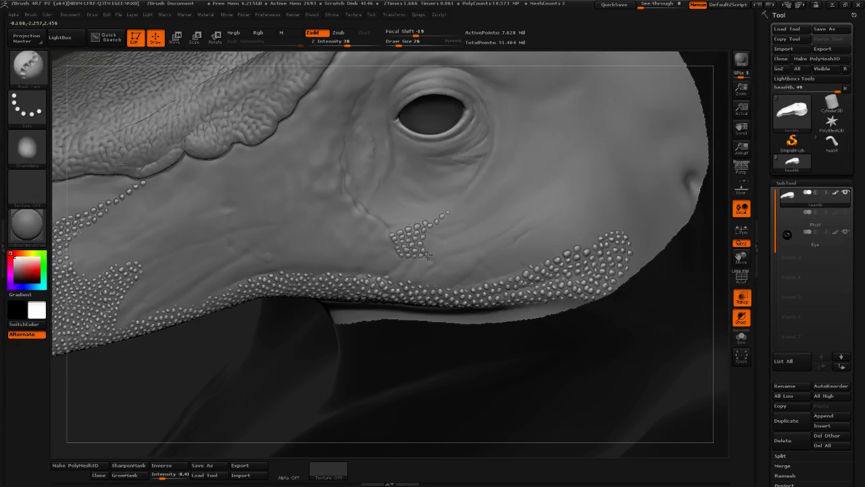
pyautogui.moveTo(464, 240); pyautogui.dragTo(551, 198)
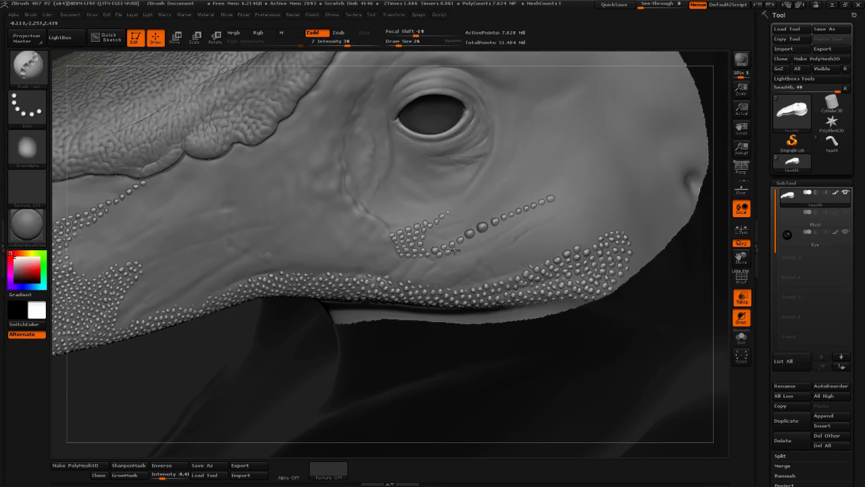
# Widen the slanted scale row below the eye with parallel rows and fill the area down to the mouth-line band
pyautogui.moveTo(466, 246); pyautogui.dragTo(556, 201)
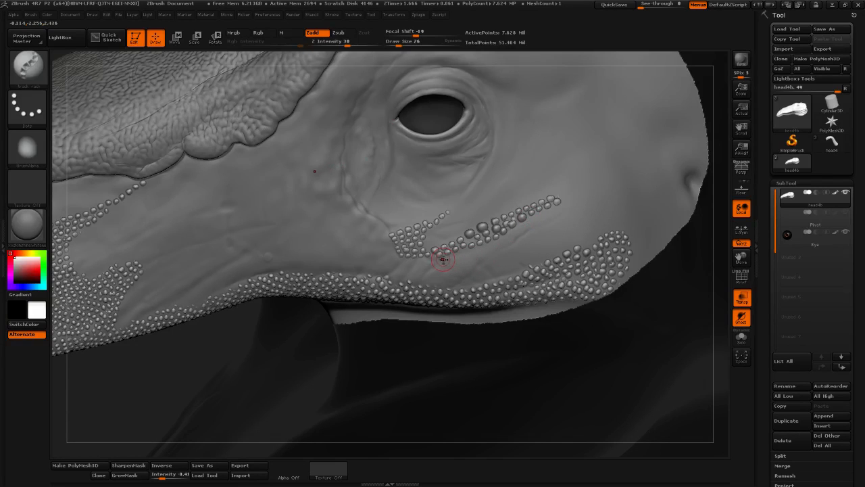
pyautogui.moveTo(440, 260); pyautogui.dragTo(570, 205)
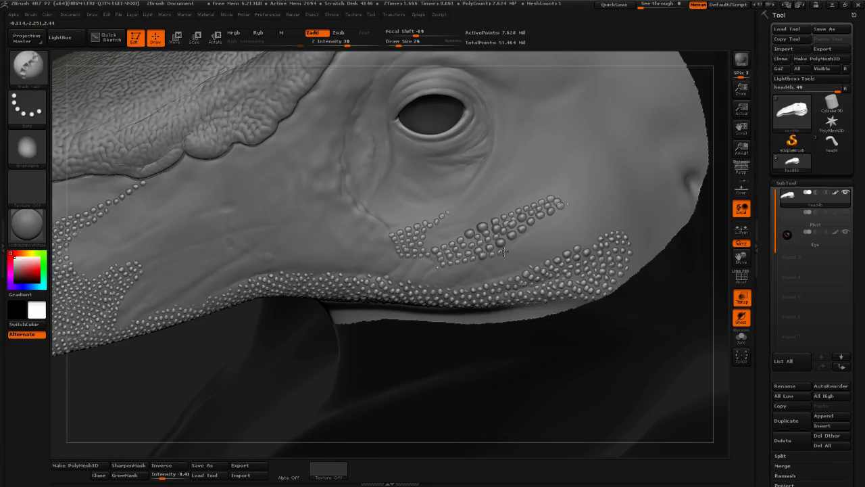
pyautogui.moveTo(530, 234); pyautogui.dragTo(574, 207)
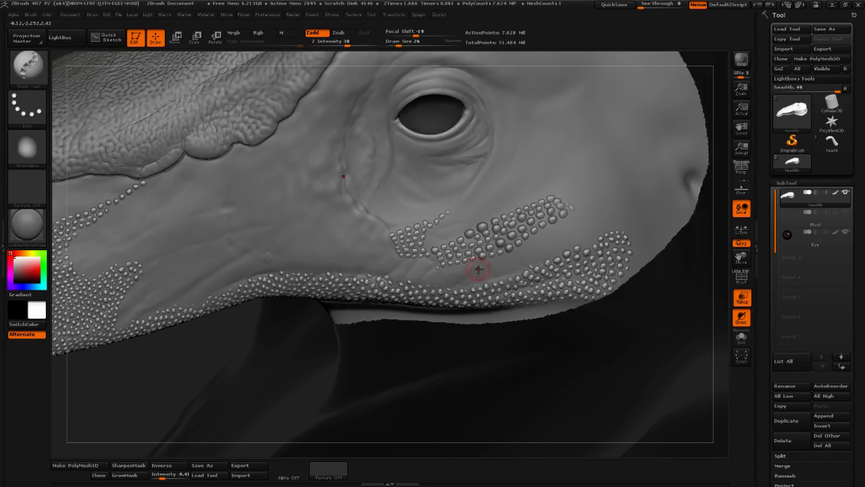
pyautogui.moveTo(432, 275); pyautogui.dragTo(450, 270)
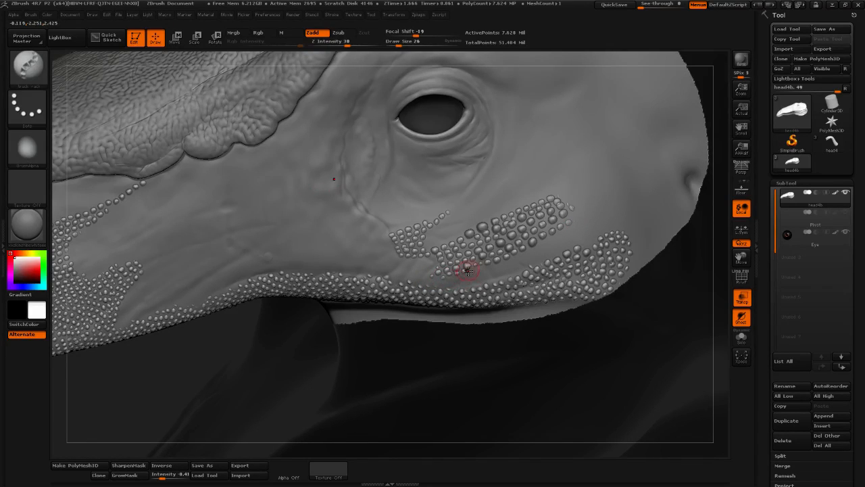
pyautogui.moveTo(520, 345); pyautogui.dragTo(514, 368)
pyautogui.moveTo(476, 292); pyautogui.dragTo(452, 285)
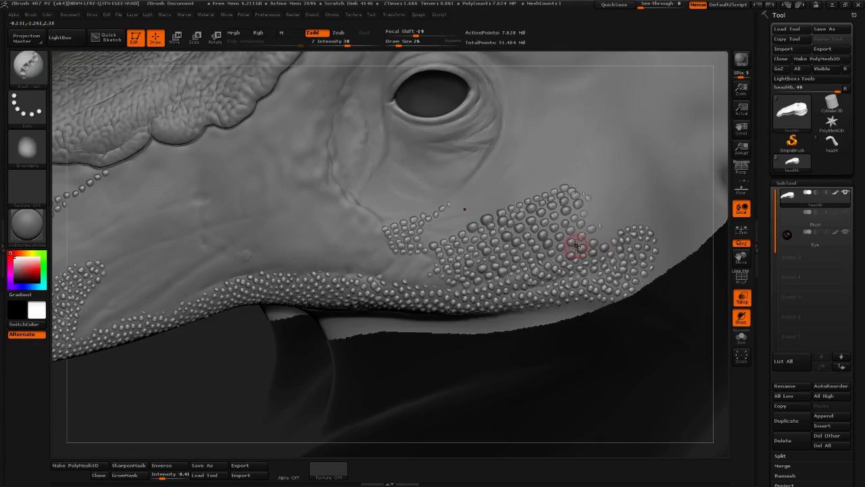
# Round off the rear end of the patch below the eye with scales that join it to the mouth-line band
pyautogui.moveTo(609, 223)
pyautogui.mouseDown()
pyautogui.moveTo(607, 212)
pyautogui.moveTo(596, 217)
pyautogui.mouseUp()
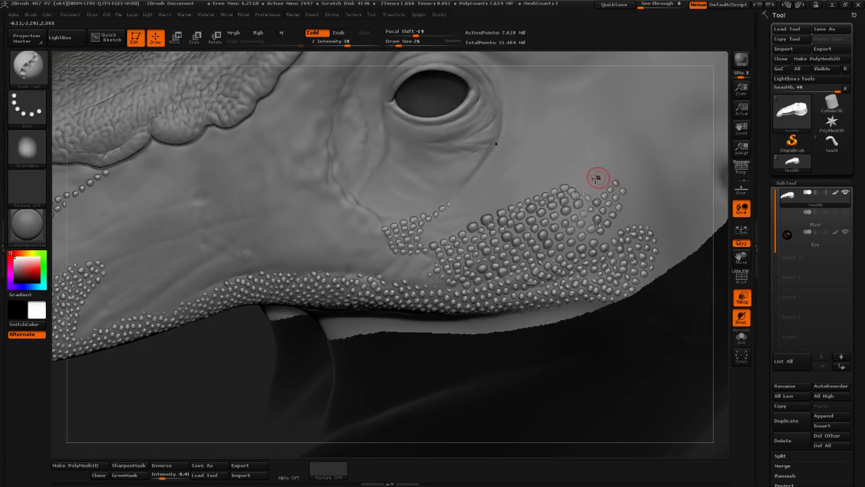
pyautogui.moveTo(604, 178)
pyautogui.mouseDown()
pyautogui.moveTo(575, 187)
pyautogui.moveTo(593, 182)
pyautogui.mouseUp()
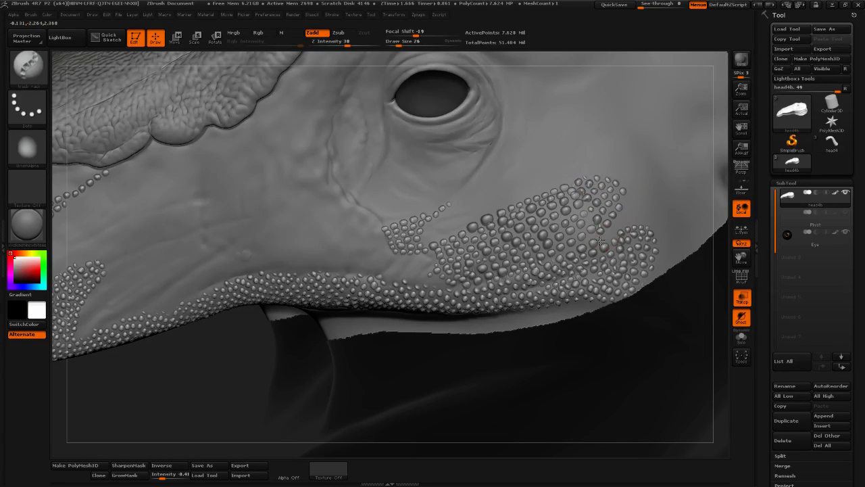
pyautogui.moveTo(636, 219)
pyautogui.mouseDown()
pyautogui.moveTo(626, 223)
pyautogui.moveTo(643, 216)
pyautogui.mouseUp()
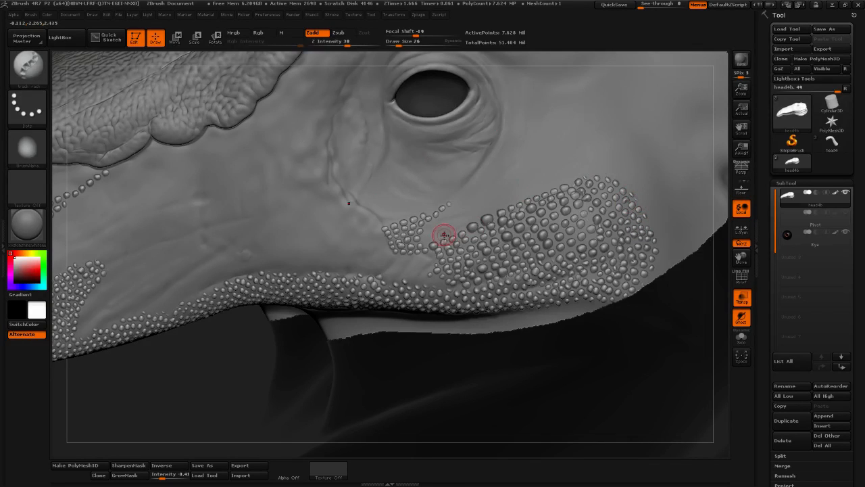
# Sculpt rows of scales forward from the eye-crease patch along the mouth-line band's upper edge and fill the bare skin between them
pyautogui.moveTo(297, 253); pyautogui.dragTo(390, 256)
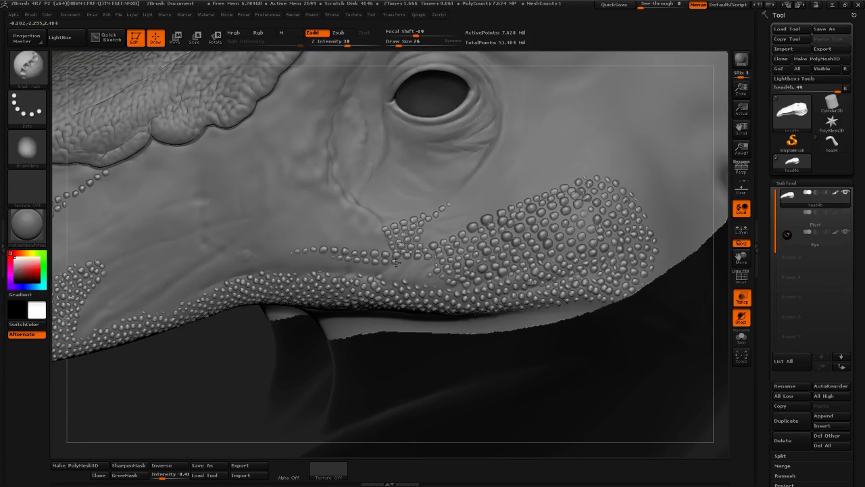
pyautogui.moveTo(418, 266); pyautogui.dragTo(424, 265)
pyautogui.moveTo(296, 265); pyautogui.dragTo(318, 273)
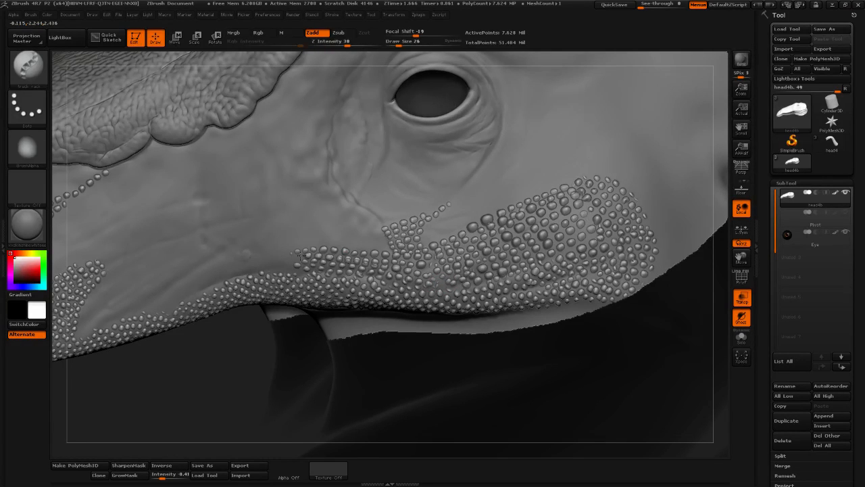
pyautogui.moveTo(228, 381); pyautogui.dragTo(286, 294)
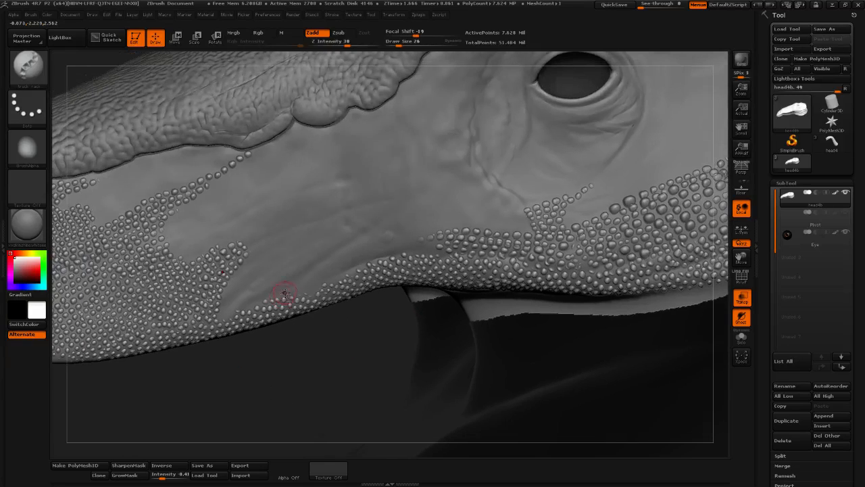
pyautogui.moveTo(323, 269)
pyautogui.mouseDown()
pyautogui.moveTo(369, 244)
pyautogui.moveTo(439, 236)
pyautogui.mouseUp()
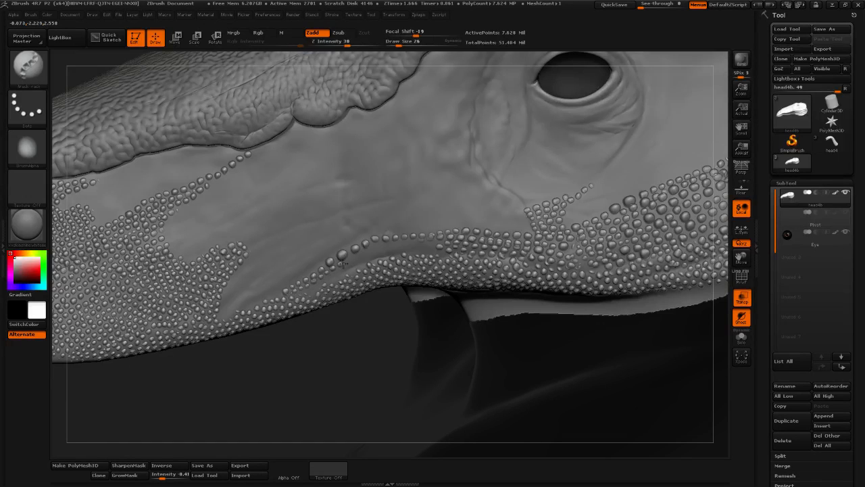
pyautogui.moveTo(343, 264); pyautogui.dragTo(361, 256)
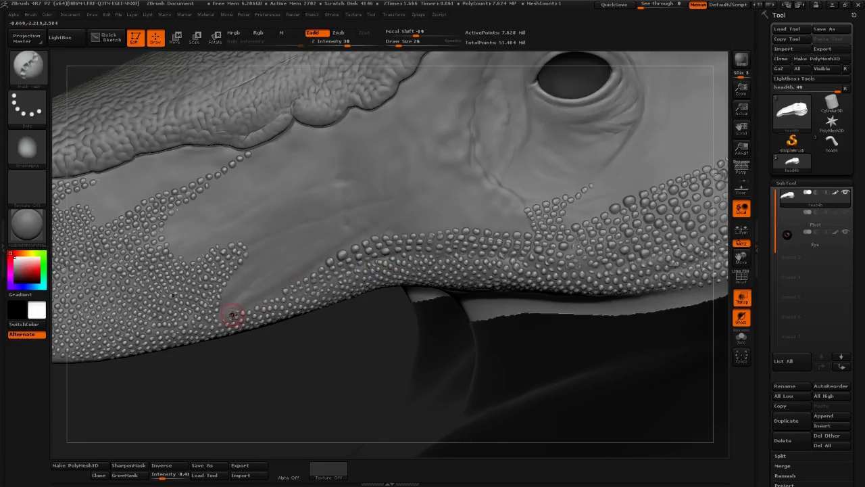
# Fill the wedge between the cheek patch and the mouth-line band, bounding it with a rising row from the cheek patch
pyautogui.moveTo(226, 380)
pyautogui.keyDown('alt'); pyautogui.mouseDown()
pyautogui.moveTo(303, 373)
pyautogui.moveTo(323, 417)
pyautogui.mouseUp(); pyautogui.keyUp('alt')
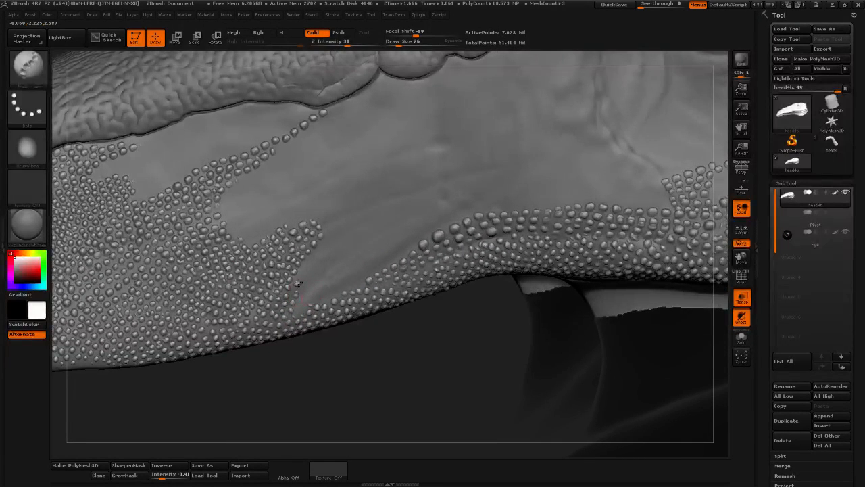
pyautogui.moveTo(344, 227); pyautogui.dragTo(445, 182)
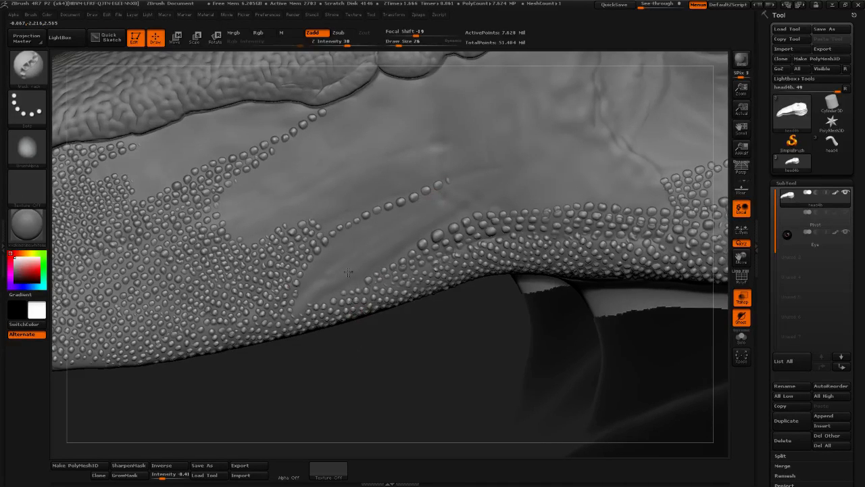
pyautogui.moveTo(357, 347); pyautogui.dragTo(372, 261)
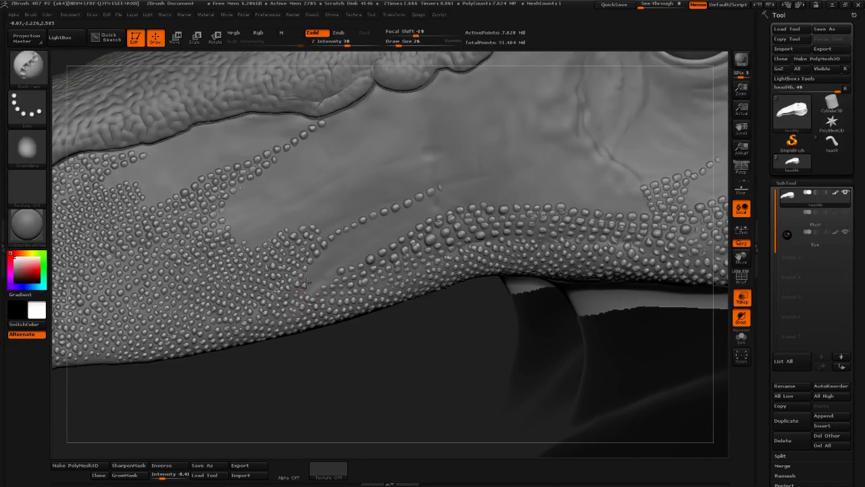
pyautogui.moveTo(334, 250); pyautogui.dragTo(451, 189)
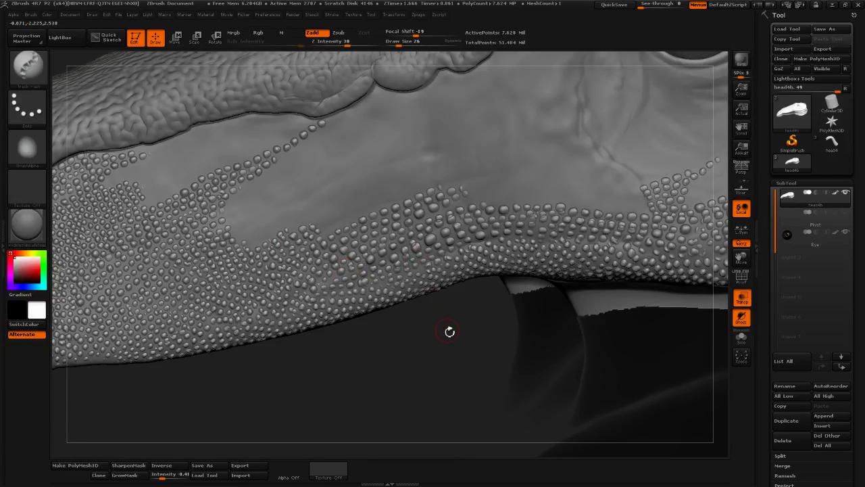
# Extend the scales up to the crease in front of the eye with a long rising row and fill the area beneath it
pyautogui.keyDown('alt'); pyautogui.moveTo(450, 331); pyautogui.dragTo(394, 344); pyautogui.keyUp('alt')
pyautogui.moveTo(411, 215)
pyautogui.mouseDown()
pyautogui.moveTo(551, 192)
pyautogui.moveTo(578, 198)
pyautogui.mouseUp()
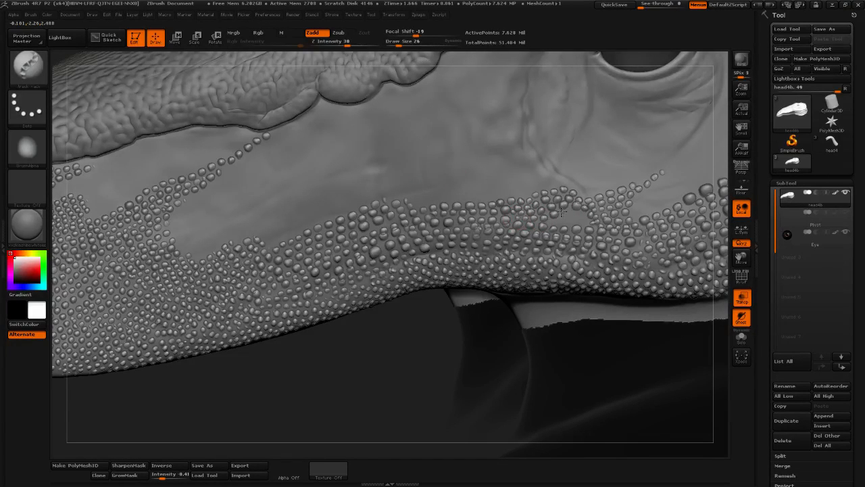
pyautogui.keyDown('alt'); pyautogui.moveTo(463, 347); pyautogui.dragTo(415, 366); pyautogui.keyUp('alt')
pyautogui.moveTo(365, 208)
pyautogui.mouseDown()
pyautogui.moveTo(487, 169)
pyautogui.moveTo(372, 223)
pyautogui.mouseUp()
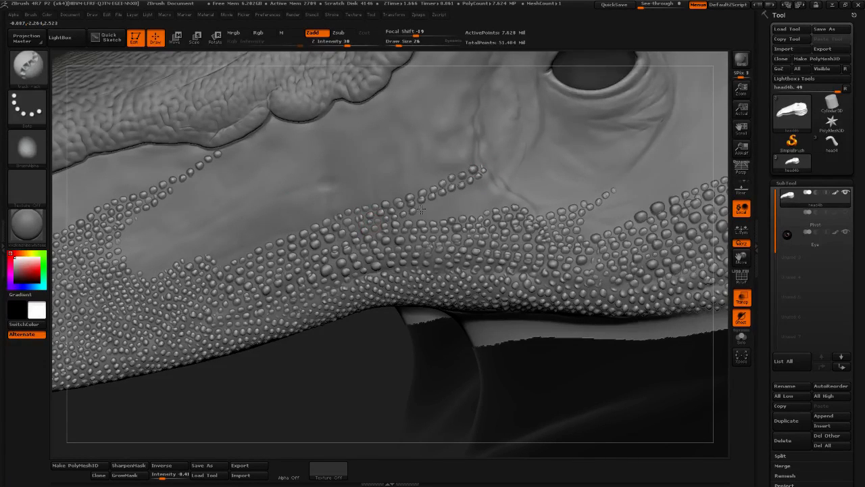
pyautogui.moveTo(463, 193); pyautogui.dragTo(493, 178)
pyautogui.moveTo(448, 208); pyautogui.dragTo(410, 216)
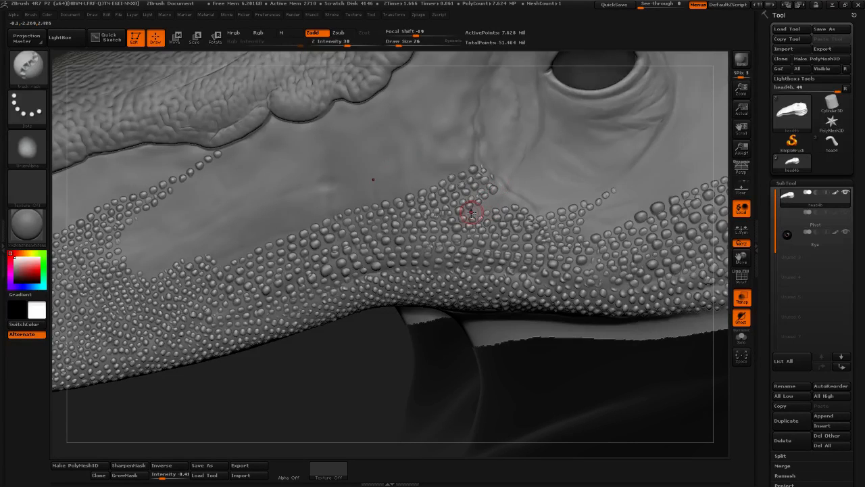
pyautogui.moveTo(498, 198); pyautogui.dragTo(508, 190)
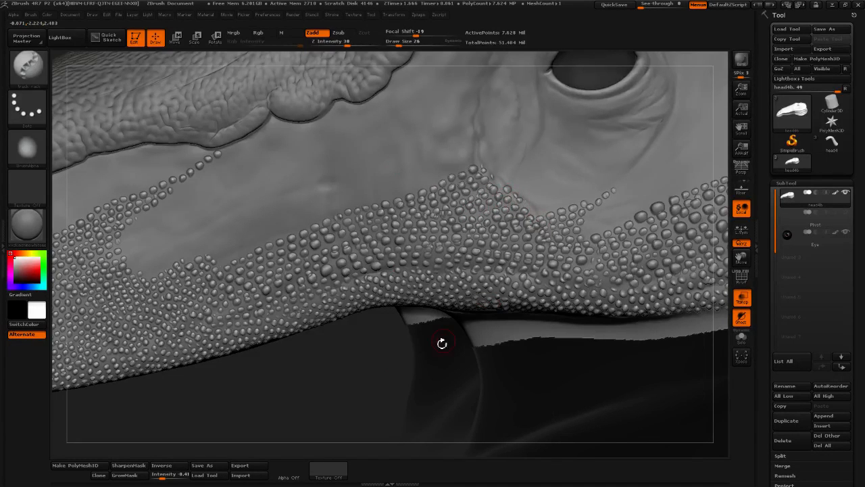
pyautogui.keyDown('alt'); pyautogui.moveTo(346, 376); pyautogui.dragTo(353, 409); pyautogui.keyUp('alt')
pyautogui.moveTo(489, 187); pyautogui.dragTo(337, 246)
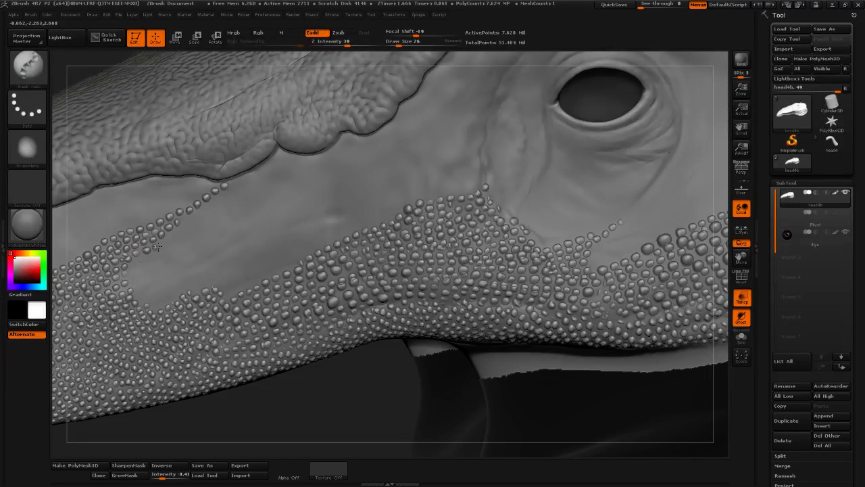
# Extend the slanted row on the snout up to the crest edge and widen it with parallel rows below
pyautogui.moveTo(180, 231); pyautogui.dragTo(250, 176)
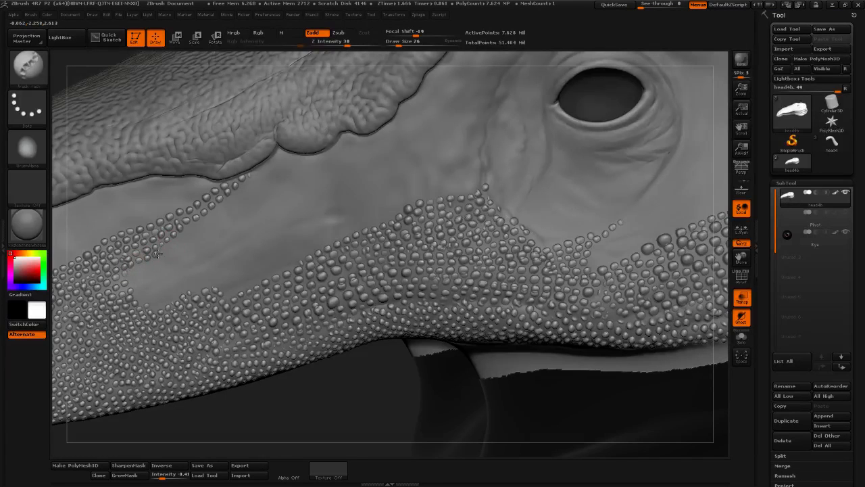
pyautogui.moveTo(205, 230); pyautogui.dragTo(246, 189)
pyautogui.keyDown('alt'); pyautogui.moveTo(268, 417); pyautogui.dragTo(320, 418); pyautogui.keyUp('alt')
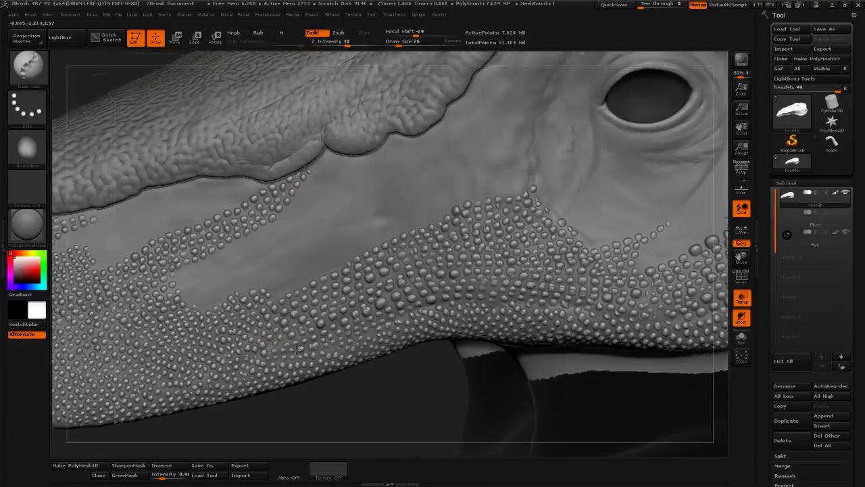
pyautogui.moveTo(184, 263)
pyautogui.mouseDown()
pyautogui.moveTo(177, 275)
pyautogui.moveTo(284, 218)
pyautogui.mouseUp()
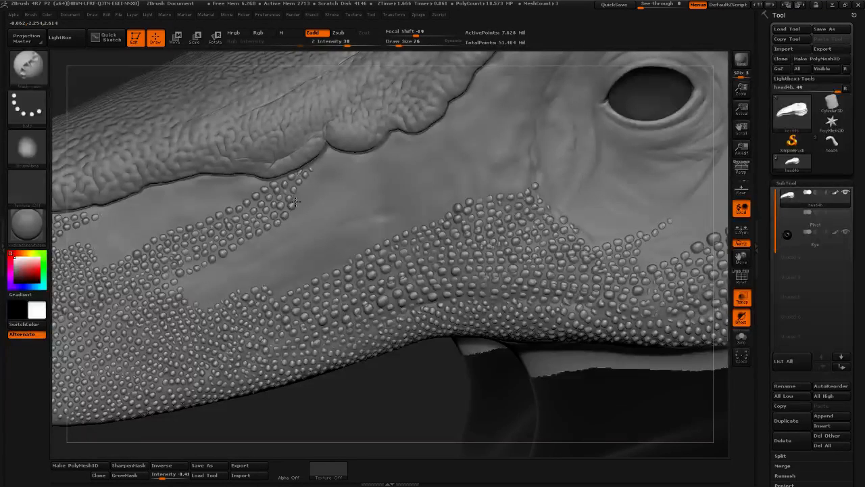
# Fill the skin under the crest's rounded lump with scales and close the bare strip down to the lower scale field
pyautogui.moveTo(314, 187); pyautogui.dragTo(332, 149)
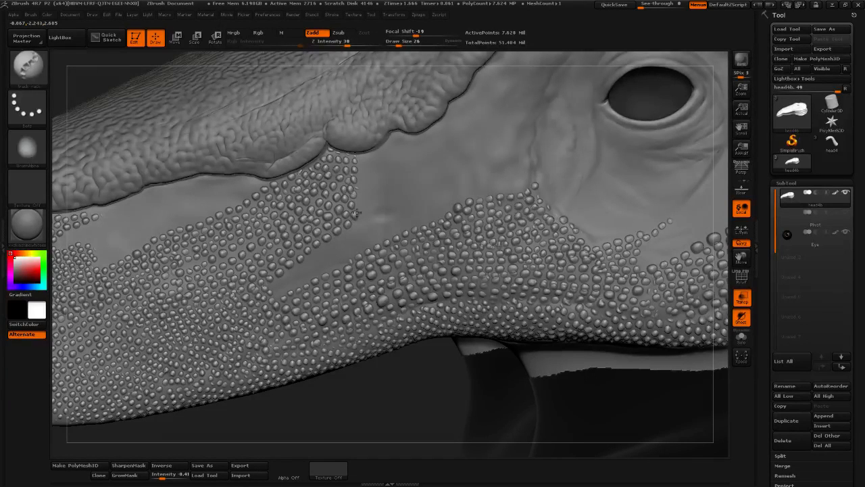
pyautogui.click(320, 251)
pyautogui.moveTo(421, 387); pyautogui.dragTo(396, 317)
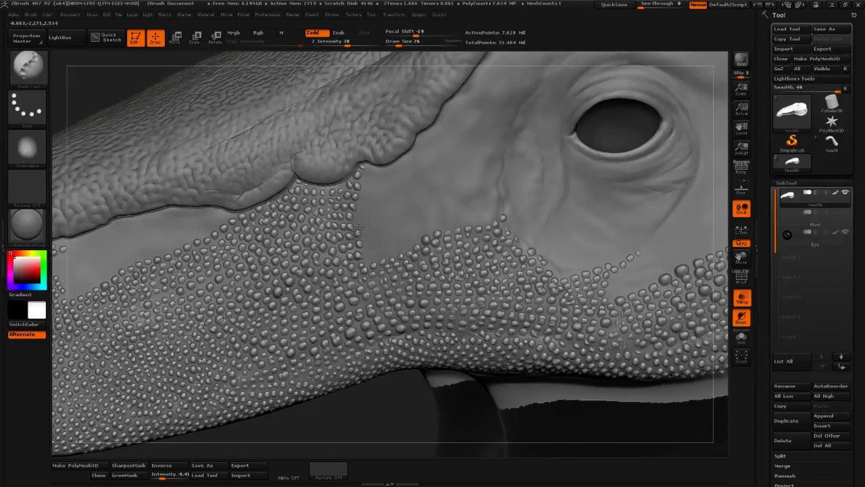
# Add steep, closely spaced scale rows between the crest edge and the lower scale field, working backwards towards the eye
pyautogui.moveTo(371, 200); pyautogui.dragTo(378, 169)
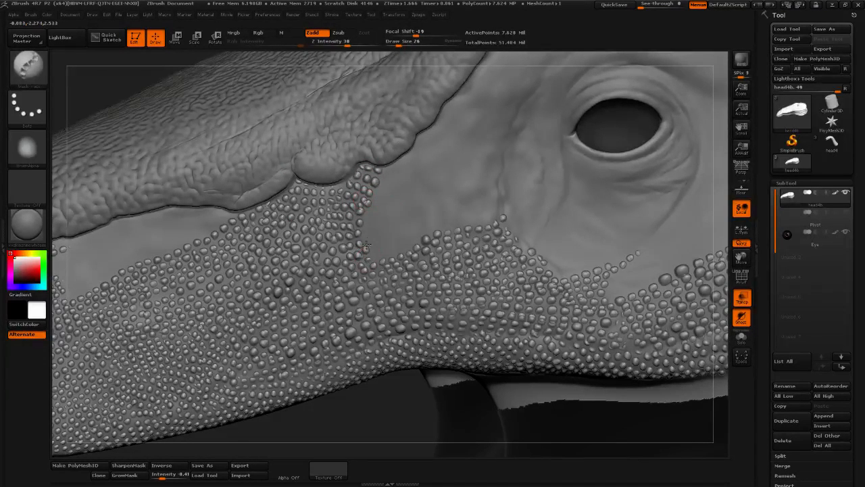
pyautogui.moveTo(382, 197); pyautogui.dragTo(388, 172)
pyautogui.moveTo(375, 260); pyautogui.dragTo(374, 250)
pyautogui.moveTo(390, 203); pyautogui.dragTo(401, 161)
pyautogui.moveTo(383, 256); pyautogui.dragTo(406, 156)
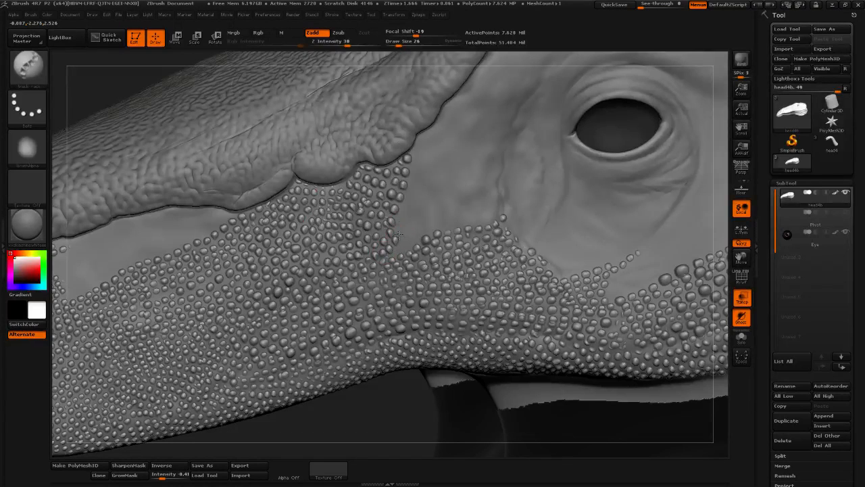
pyautogui.moveTo(413, 181); pyautogui.dragTo(422, 143)
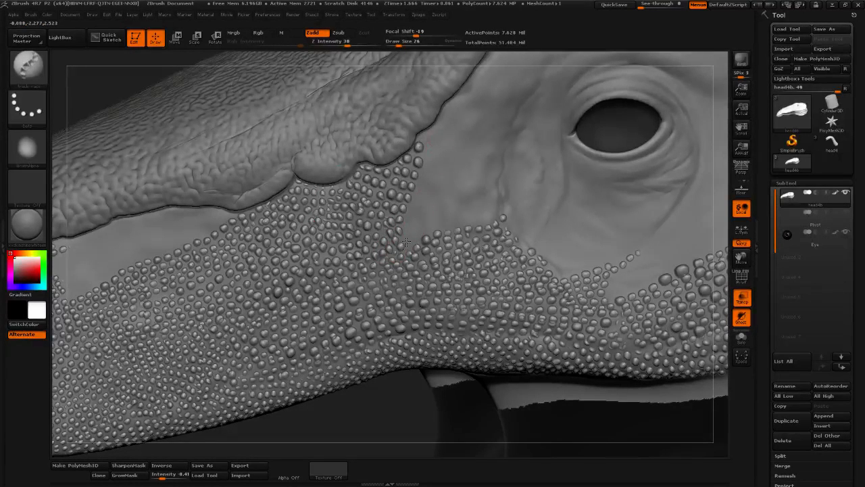
pyautogui.moveTo(421, 190); pyautogui.dragTo(432, 131)
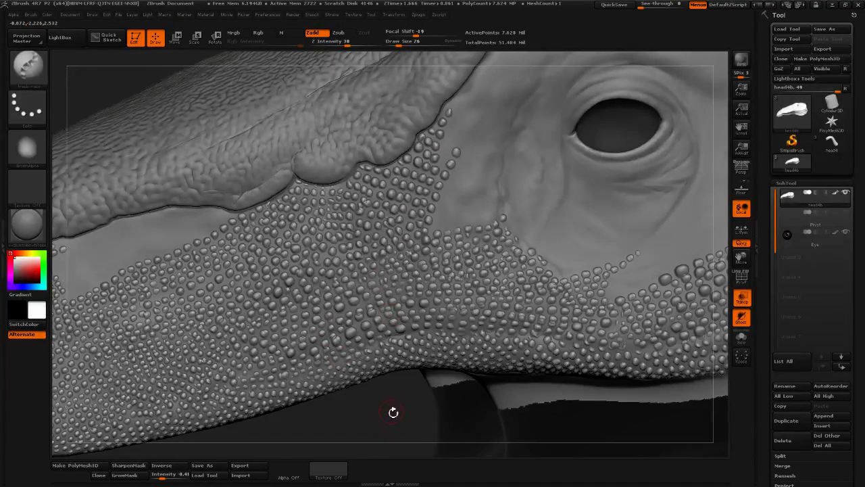
# Fill the remaining bare pocket beside the vertical crease in front of the eye with short steep rows of scales
pyautogui.moveTo(392, 410); pyautogui.dragTo(414, 238)
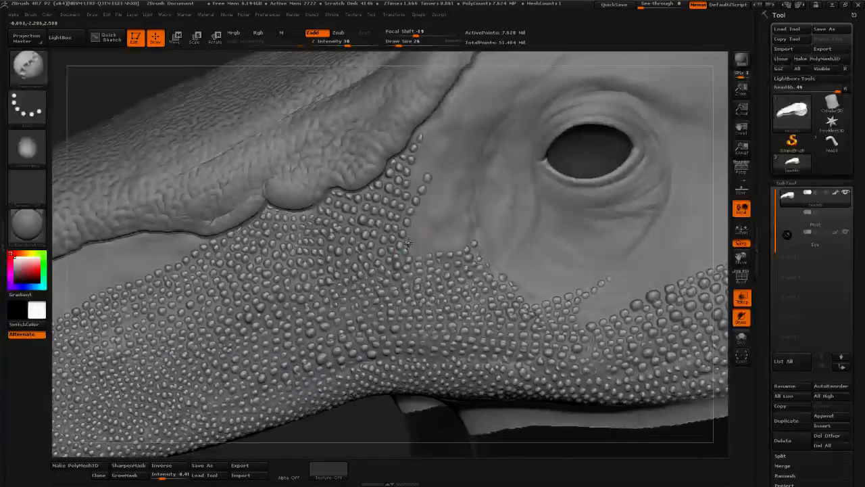
pyautogui.moveTo(436, 165)
pyautogui.mouseDown()
pyautogui.moveTo(439, 193)
pyautogui.moveTo(416, 253)
pyautogui.moveTo(438, 217)
pyautogui.mouseUp()
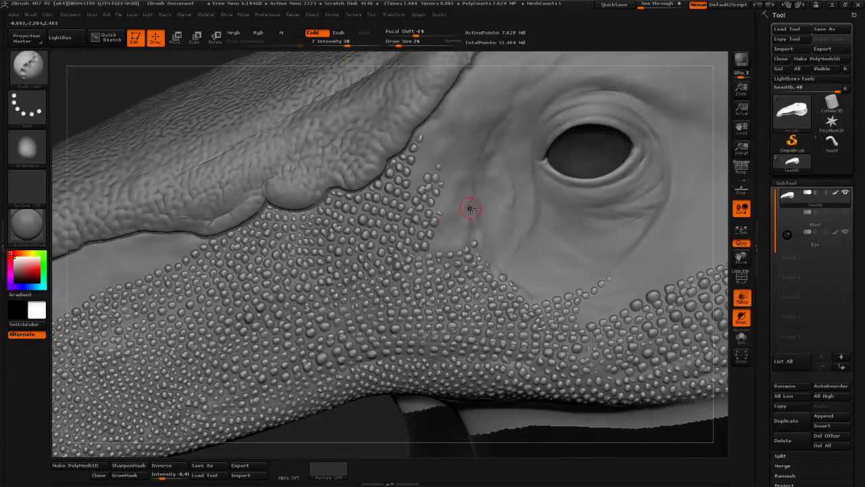
pyautogui.moveTo(441, 226)
pyautogui.mouseDown()
pyautogui.moveTo(457, 190)
pyautogui.moveTo(446, 191)
pyautogui.moveTo(456, 168)
pyautogui.mouseUp()
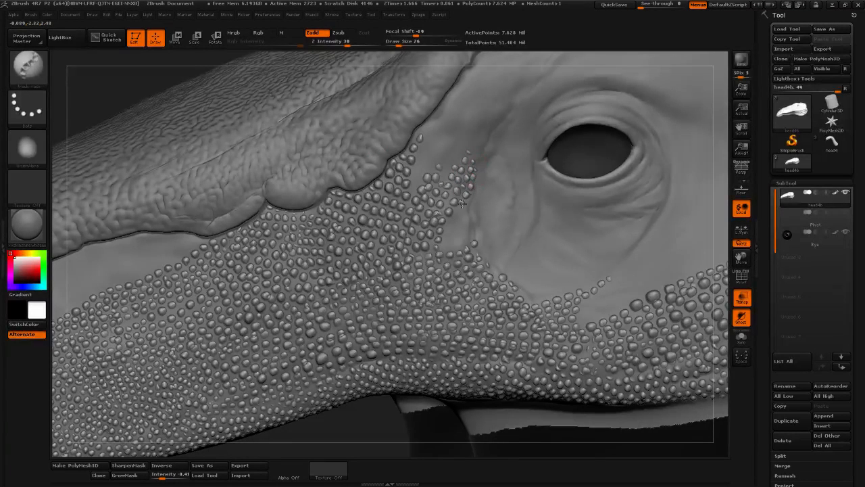
pyautogui.moveTo(462, 205)
pyautogui.mouseDown()
pyautogui.moveTo(444, 248)
pyautogui.moveTo(456, 246)
pyautogui.moveTo(468, 211)
pyautogui.mouseUp()
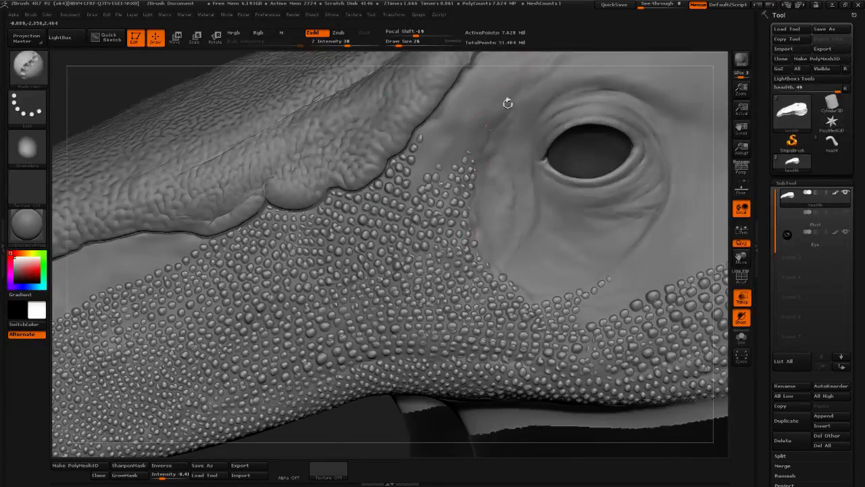
# Run steep rows of scales upward through the bare skin between the crest edge and the front of the eye
pyautogui.keyDown('alt'); pyautogui.moveTo(507, 103); pyautogui.dragTo(486, 169, button='right'); pyautogui.keyUp('alt')
pyautogui.moveTo(430, 228)
pyautogui.mouseDown()
pyautogui.moveTo(498, 125)
pyautogui.moveTo(489, 116)
pyautogui.moveTo(409, 238)
pyautogui.moveTo(425, 172)
pyautogui.moveTo(477, 76)
pyautogui.mouseUp()
pyautogui.moveTo(454, 162); pyautogui.dragTo(441, 210, button='right')
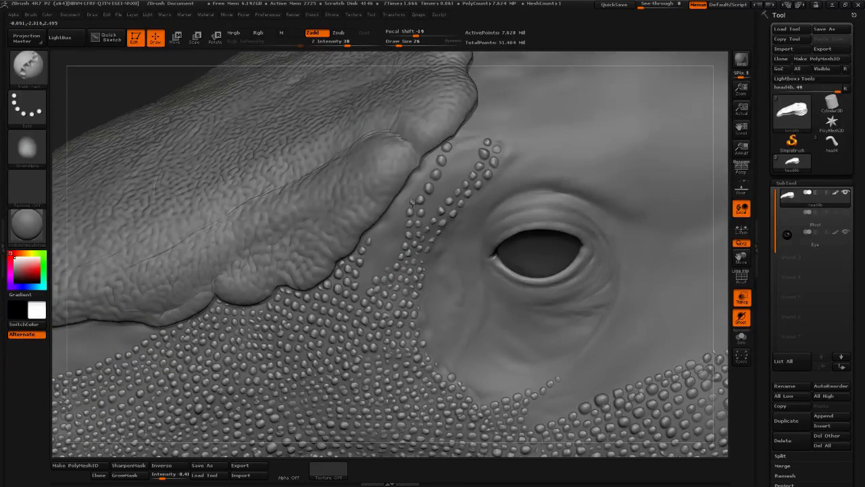
# Fill the bare gaps between the new rows and the rear crest edge with scales, closing the strip down to the lower field
pyautogui.moveTo(412, 202); pyautogui.dragTo(442, 150)
pyautogui.moveTo(430, 201)
pyautogui.mouseDown()
pyautogui.moveTo(465, 142)
pyautogui.moveTo(463, 167)
pyautogui.moveTo(436, 213)
pyautogui.mouseUp()
pyautogui.moveTo(465, 161); pyautogui.dragTo(472, 137)
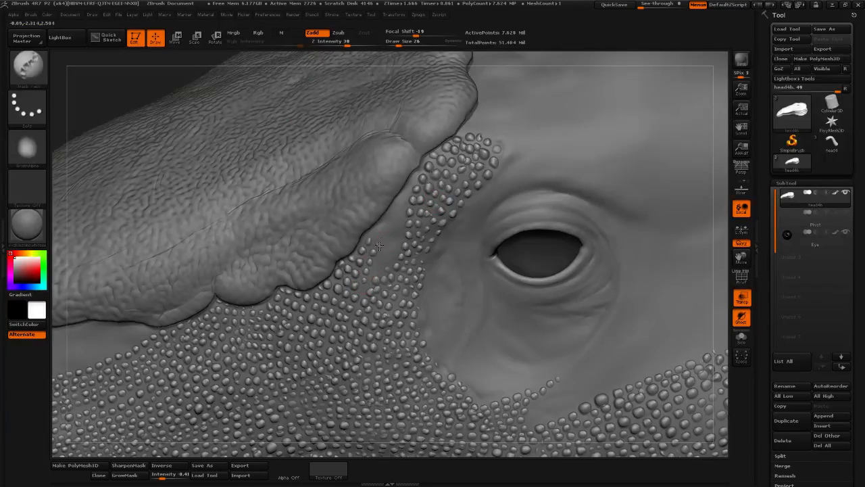
pyautogui.moveTo(379, 245)
pyautogui.mouseDown()
pyautogui.moveTo(377, 232)
pyautogui.moveTo(367, 235)
pyautogui.moveTo(412, 203)
pyautogui.moveTo(397, 216)
pyautogui.mouseUp()
pyautogui.moveTo(381, 262)
pyautogui.mouseDown()
pyautogui.moveTo(365, 302)
pyautogui.moveTo(391, 261)
pyautogui.mouseUp()
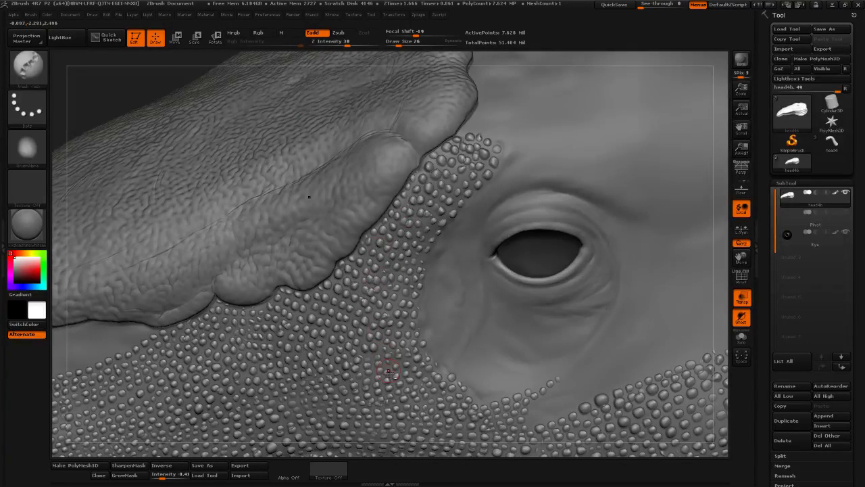
# Cover the remaining bare patch on the snout below the front crest edge with small rows of scales
pyautogui.keyDown('alt'); pyautogui.moveTo(364, 449); pyautogui.dragTo(731, 352); pyautogui.keyUp('alt')
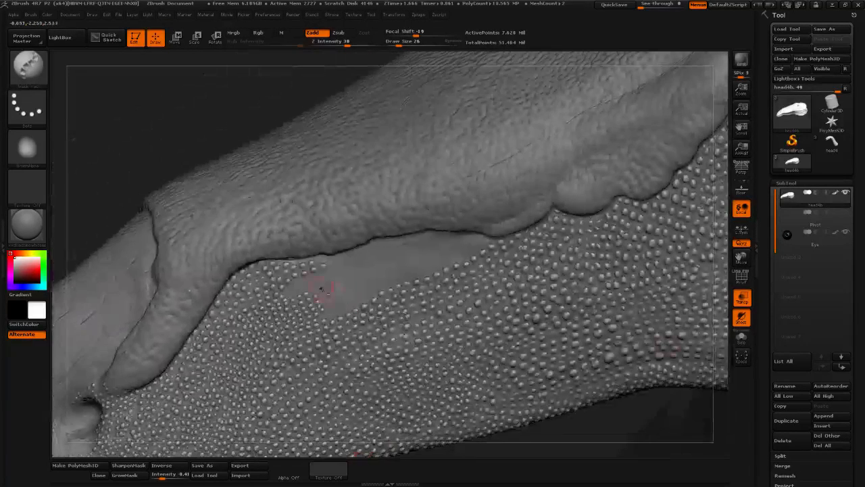
pyautogui.moveTo(318, 274); pyautogui.dragTo(383, 244)
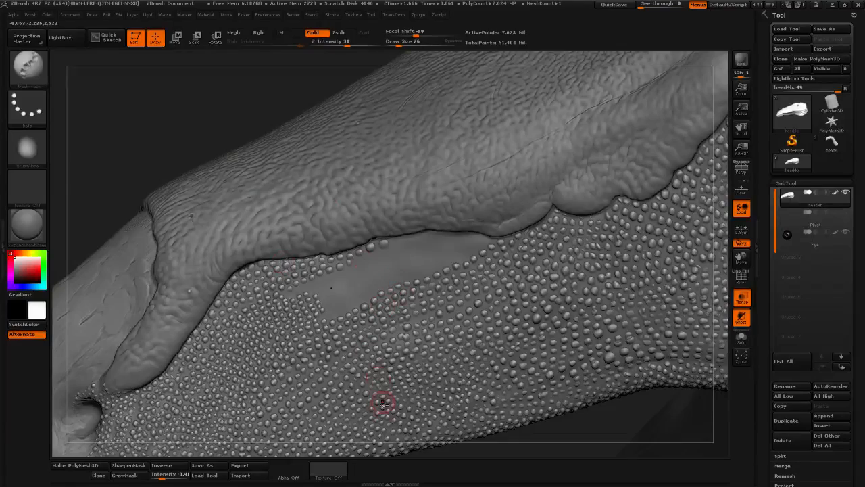
pyautogui.moveTo(383, 447); pyautogui.dragTo(380, 419)
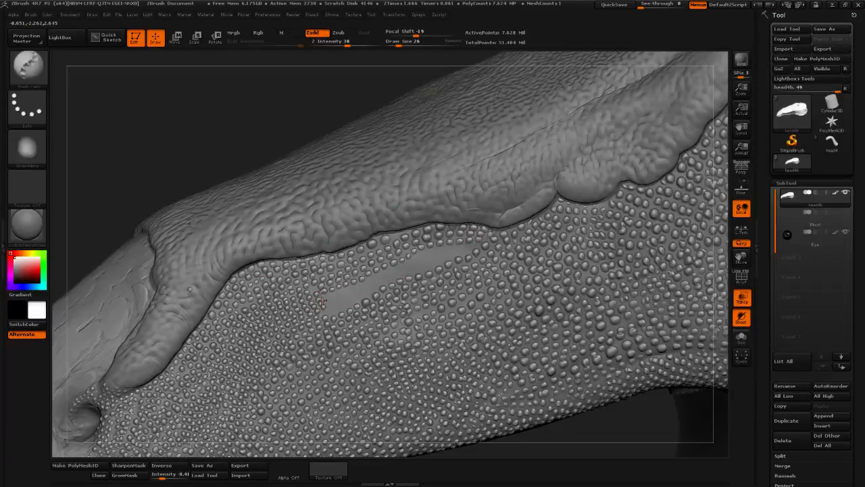
pyautogui.moveTo(394, 271); pyautogui.dragTo(470, 249)
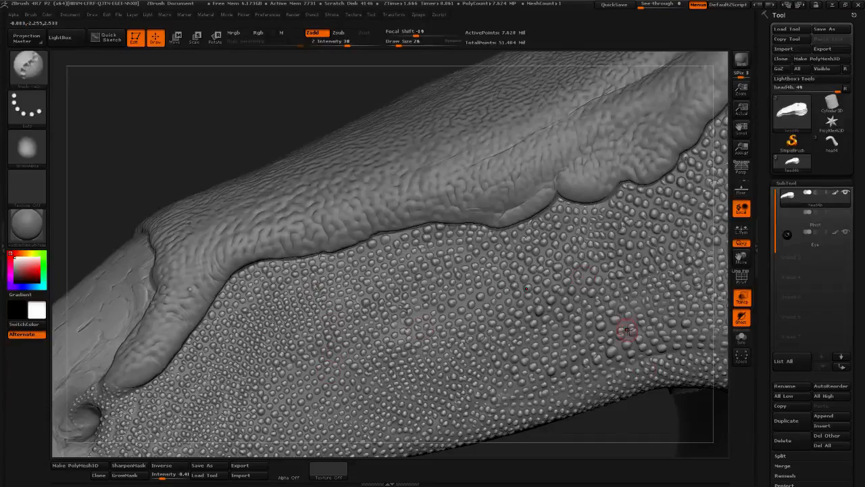
# Switch to the Inflat brush and set its draw size to 75
pyautogui.moveTo(627, 431)
pyautogui.mouseDown()
pyautogui.moveTo(588, 407)
pyautogui.moveTo(476, 377)
pyautogui.moveTo(415, 332)
pyautogui.moveTo(244, 346)
pyautogui.moveTo(515, 229)
pyautogui.moveTo(580, 220)
pyautogui.mouseUp()
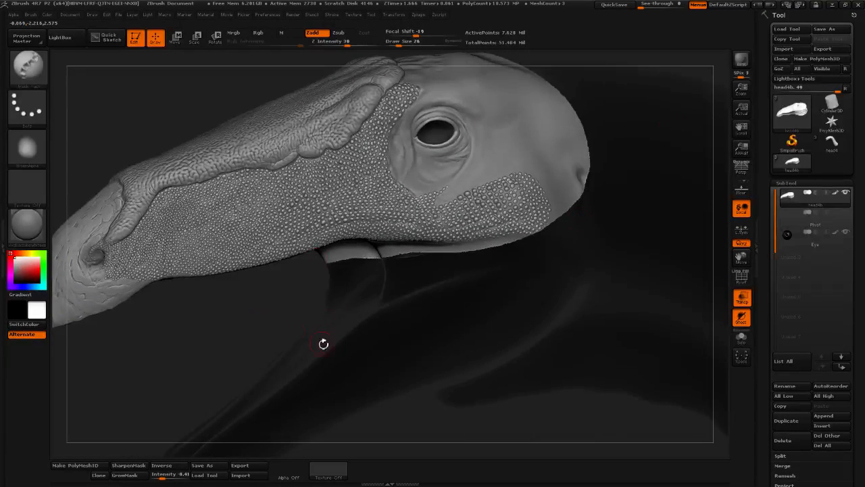
pyautogui.moveTo(251, 329)
pyautogui.mouseDown()
pyautogui.moveTo(292, 343)
pyautogui.moveTo(298, 355)
pyautogui.moveTo(288, 331)
pyautogui.mouseUp()
pyautogui.click(35, 76)
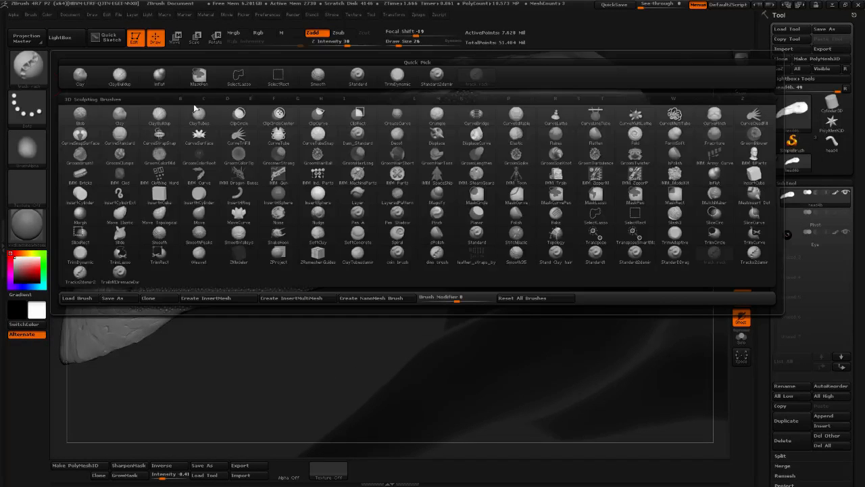
pyautogui.click(159, 74)
pyautogui.click(407, 44)
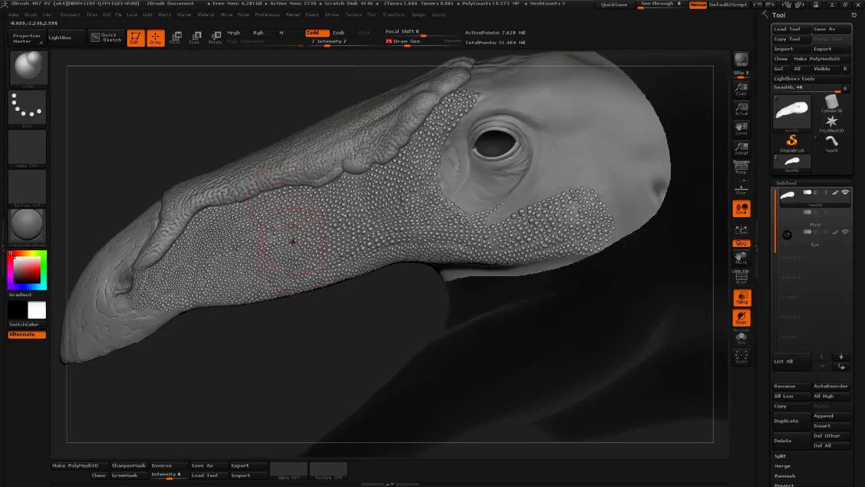
pyautogui.moveTo(319, 357); pyautogui.dragTo(398, 312)
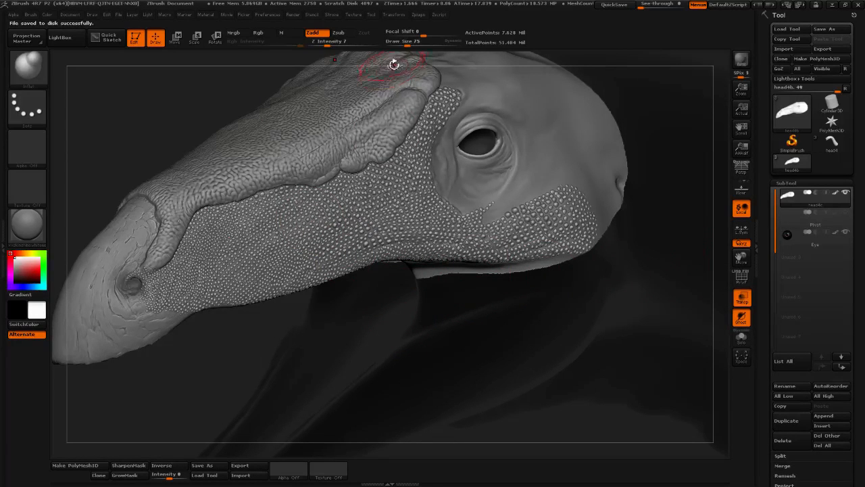
# Enlarge the Inflat brush to draw size 113 and lower its Z Intensity to 5
pyautogui.moveTo(407, 46); pyautogui.dragTo(411, 46)
pyautogui.keyDown('alt'); pyautogui.moveTo(216, 376); pyautogui.dragTo(251, 352); pyautogui.keyUp('alt')
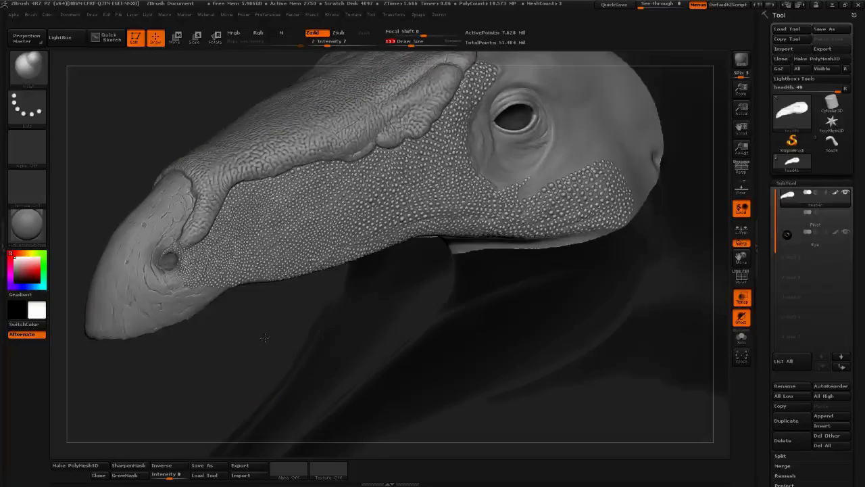
pyautogui.moveTo(278, 315)
pyautogui.mouseDown()
pyautogui.moveTo(273, 265)
pyautogui.moveTo(212, 267)
pyautogui.moveTo(236, 257)
pyautogui.moveTo(222, 273)
pyautogui.moveTo(194, 264)
pyautogui.moveTo(227, 238)
pyautogui.mouseUp()
pyautogui.click(324, 45)
pyautogui.press('Return')
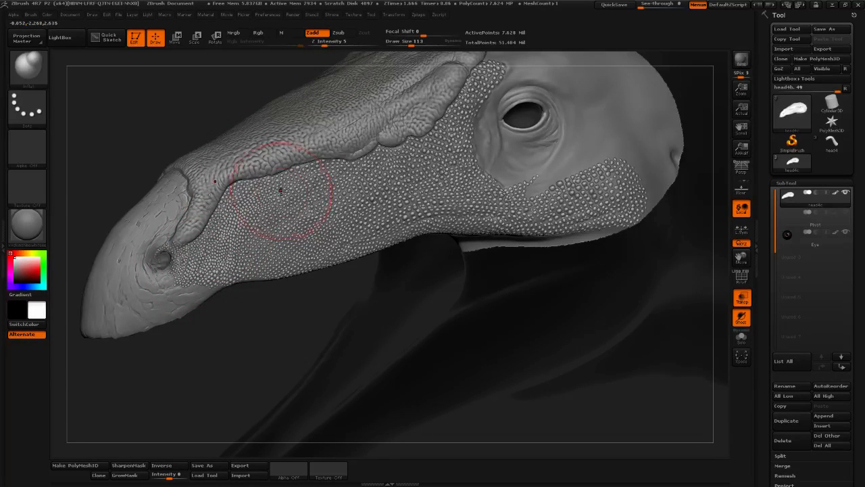
# Swell the scales over the snout, cheek and jaw with the Inflat brush, using draw size 56 and focal shift 49
pyautogui.moveTo(407, 42); pyautogui.dragTo(405, 44)
pyautogui.moveTo(235, 222)
pyautogui.mouseDown()
pyautogui.moveTo(222, 223)
pyautogui.moveTo(267, 238)
pyautogui.moveTo(247, 280)
pyautogui.moveTo(297, 267)
pyautogui.moveTo(270, 273)
pyautogui.moveTo(244, 260)
pyautogui.moveTo(311, 209)
pyautogui.moveTo(326, 220)
pyautogui.moveTo(246, 241)
pyautogui.moveTo(337, 175)
pyautogui.moveTo(304, 173)
pyautogui.moveTo(296, 181)
pyautogui.moveTo(310, 196)
pyautogui.mouseUp()
pyautogui.click(404, 45)
pyautogui.click(442, 36)
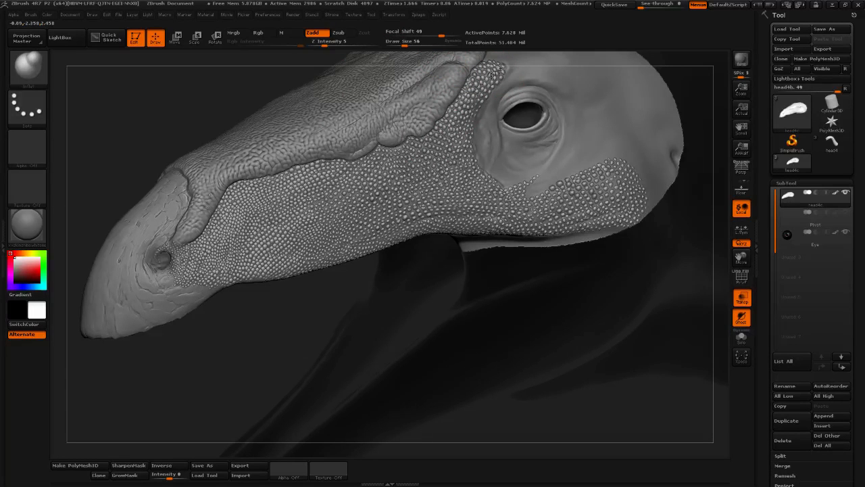
pyautogui.moveTo(312, 318); pyautogui.dragTo(290, 353)
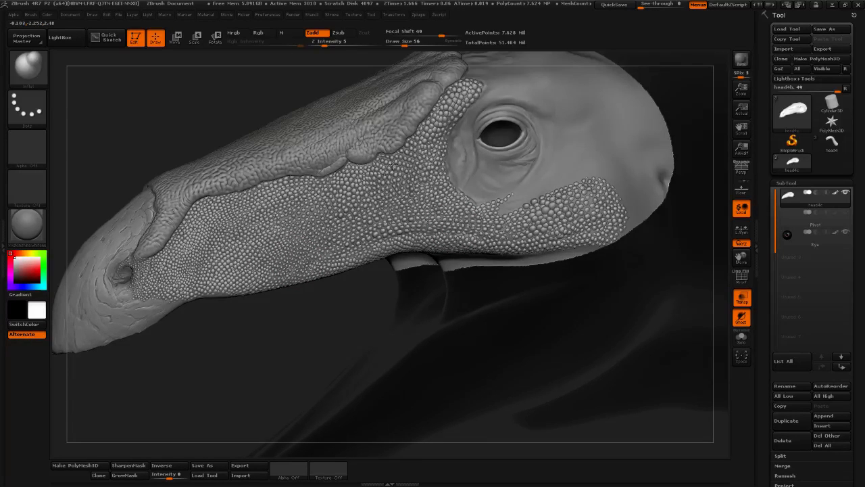
pyautogui.moveTo(395, 282); pyautogui.dragTo(315, 238)
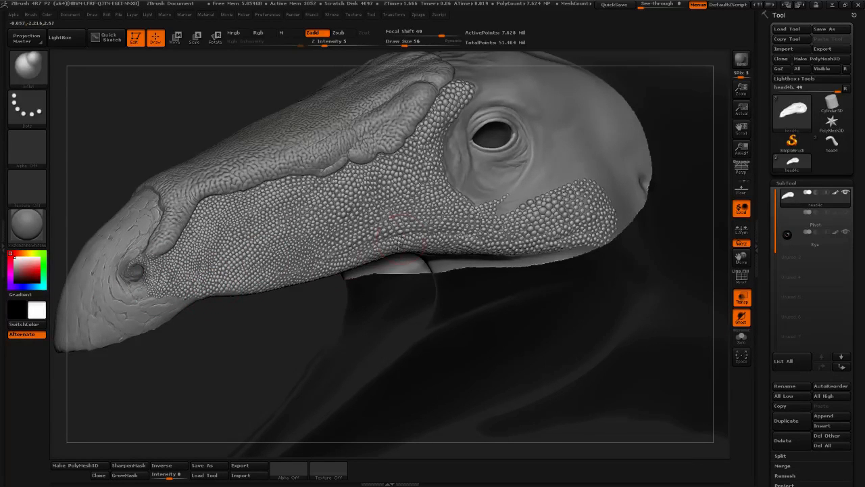
pyautogui.moveTo(223, 358); pyautogui.dragTo(654, 403)
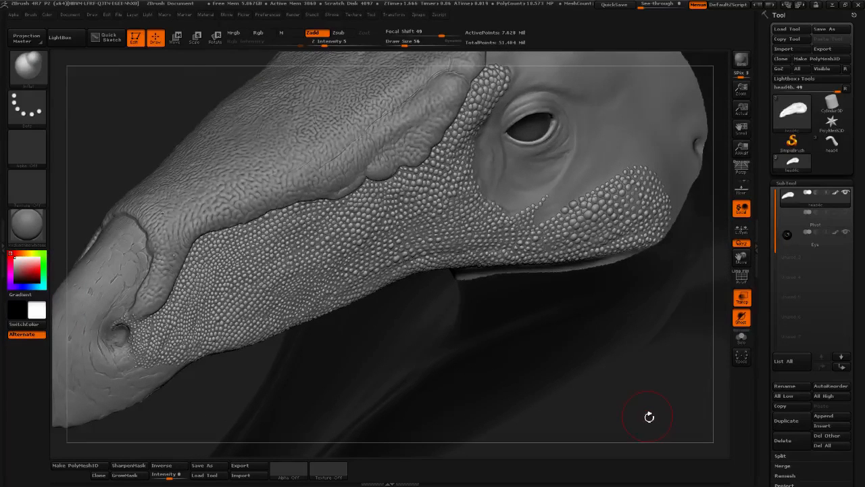
pyautogui.moveTo(566, 434)
pyautogui.mouseDown()
pyautogui.moveTo(566, 409)
pyautogui.moveTo(560, 414)
pyautogui.mouseUp()
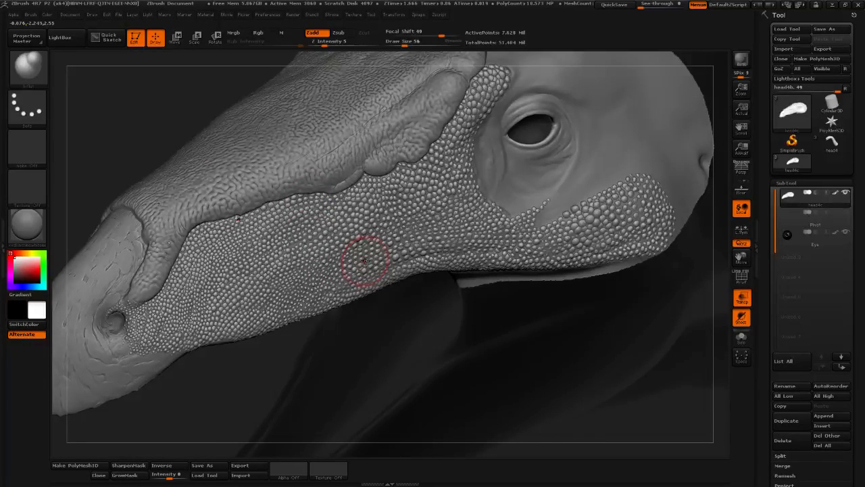
# Smooth the scales behind the nostril with a brush of draw size 148
pyautogui.click(413, 43)
pyautogui.keyDown('alt'); pyautogui.moveTo(619, 405); pyautogui.dragTo(626, 375); pyautogui.keyUp('alt')
pyautogui.moveTo(224, 289)
pyautogui.keyDown('shift'); pyautogui.mouseDown()
pyautogui.moveTo(252, 274)
pyautogui.moveTo(227, 233)
pyautogui.mouseUp(); pyautogui.keyUp('shift')
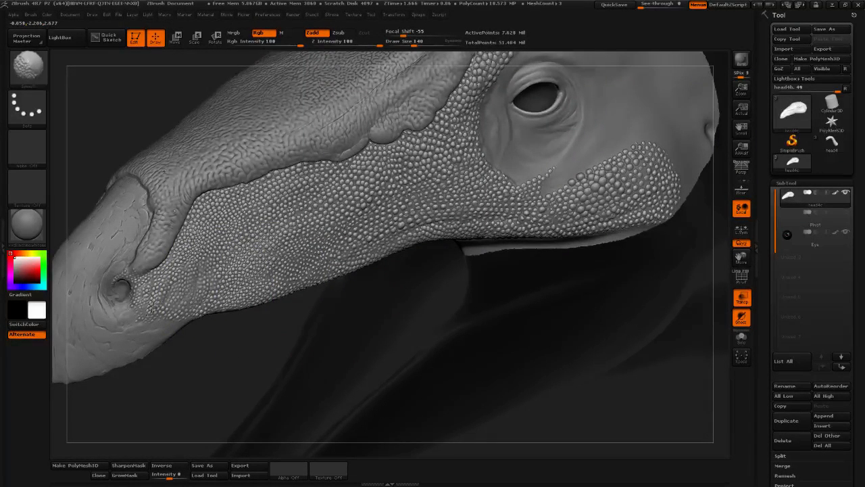
pyautogui.keyDown('shift'); pyautogui.moveTo(211, 263); pyautogui.dragTo(231, 217); pyautogui.keyUp('shift')
# Smooth the upper snout scales just below the crest edge with draw size 82
pyautogui.click(408, 42)
pyautogui.click(407, 44)
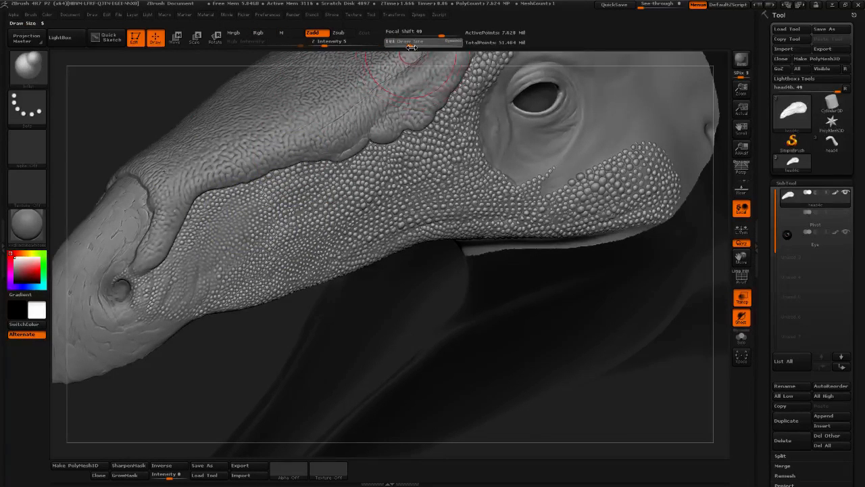
pyautogui.keyDown('shift'); pyautogui.moveTo(263, 191); pyautogui.dragTo(253, 213); pyautogui.keyUp('shift')
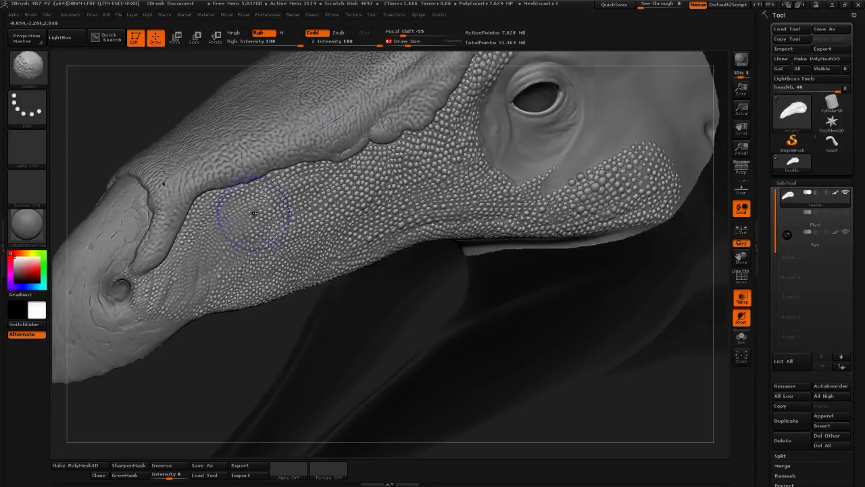
# Soften the scales along the middle of the snout, reducing the smoothing brush to draw size 45 and focal shift 16
pyautogui.click(405, 43)
pyautogui.keyDown('shift'); pyautogui.moveTo(296, 146); pyautogui.dragTo(292, 147); pyautogui.keyUp('shift')
pyautogui.moveTo(401, 38); pyautogui.dragTo(413, 53)
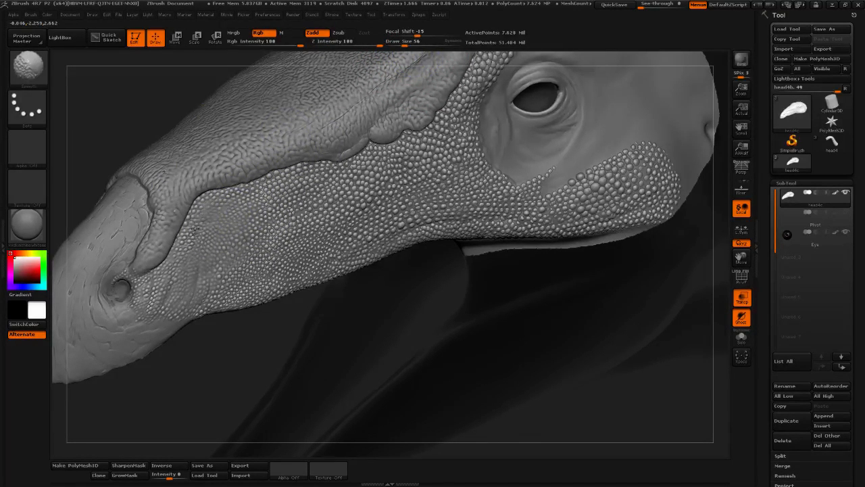
pyautogui.click(403, 43)
pyautogui.click(431, 31)
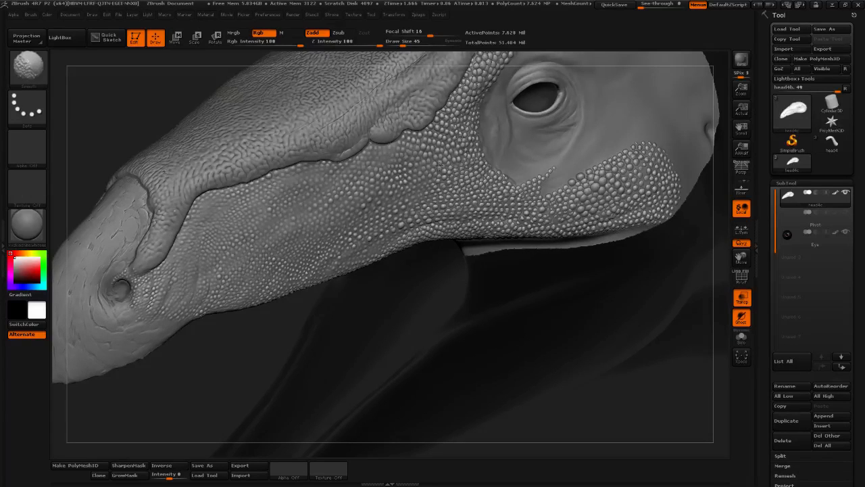
# Smooth the scales across the cheek, in front of the eye and along the jaw with draw size 75
pyautogui.moveTo(400, 42); pyautogui.dragTo(407, 43)
pyautogui.moveTo(630, 363); pyautogui.dragTo(408, 398)
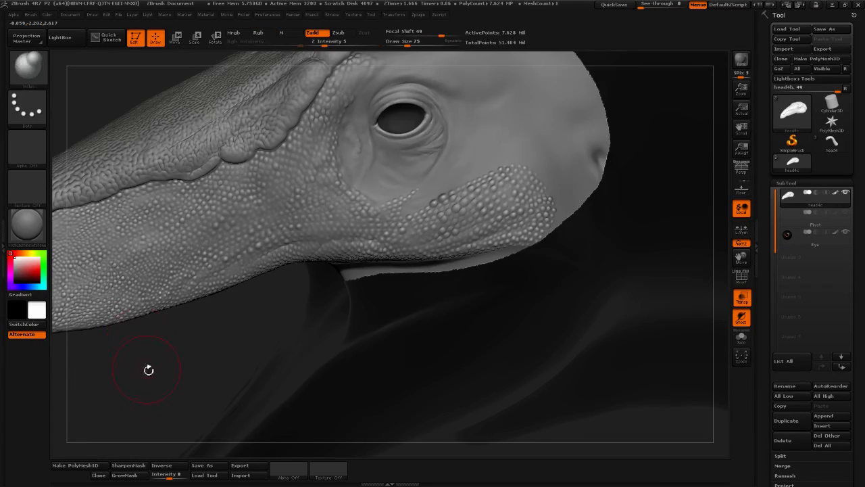
pyautogui.keyDown('alt'); pyautogui.moveTo(149, 370); pyautogui.dragTo(275, 340); pyautogui.keyUp('alt')
pyautogui.keyDown('shift'); pyautogui.moveTo(322, 233); pyautogui.dragTo(345, 232); pyautogui.keyUp('shift')
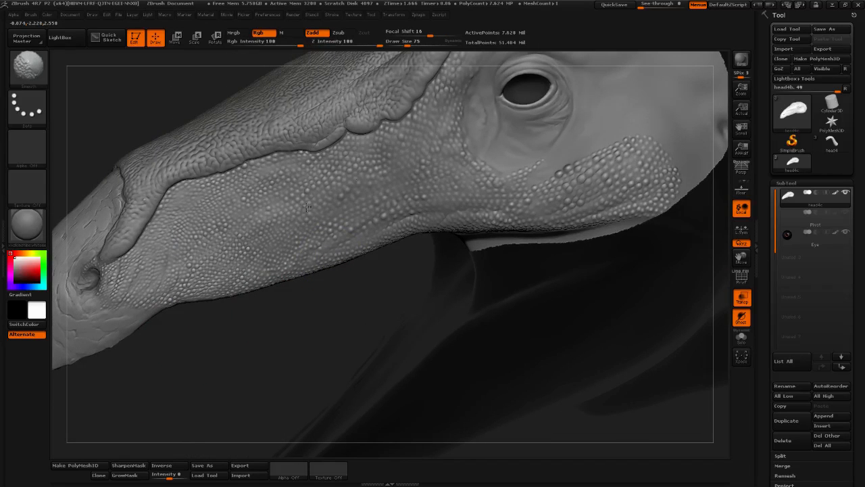
pyautogui.moveTo(270, 396)
pyautogui.mouseDown()
pyautogui.moveTo(571, 333)
pyautogui.moveTo(582, 299)
pyautogui.moveTo(555, 313)
pyautogui.moveTo(582, 362)
pyautogui.moveTo(562, 312)
pyautogui.moveTo(587, 344)
pyautogui.moveTo(568, 347)
pyautogui.moveTo(582, 366)
pyautogui.mouseUp()
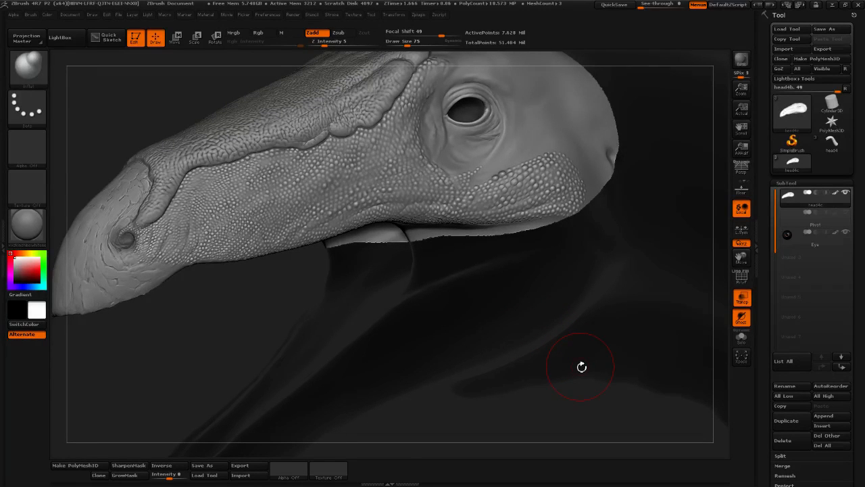
# Examine the softened scales on the head from several angles and closely along the snout
pyautogui.moveTo(383, 325); pyautogui.dragTo(413, 299)
pyautogui.moveTo(430, 334); pyautogui.dragTo(417, 325)
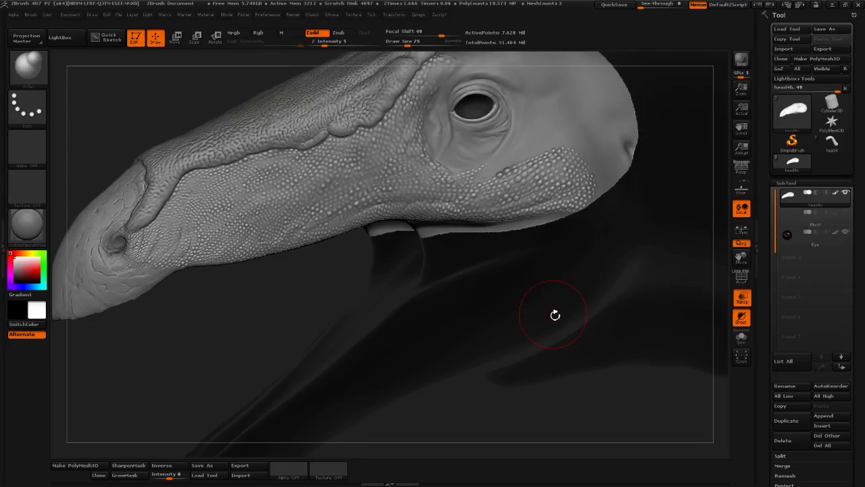
pyautogui.moveTo(377, 318); pyautogui.dragTo(373, 317)
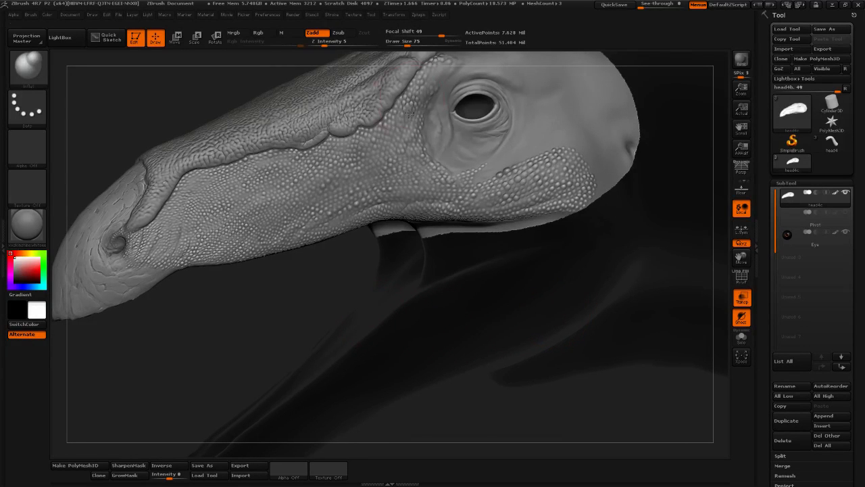
pyautogui.click(404, 44)
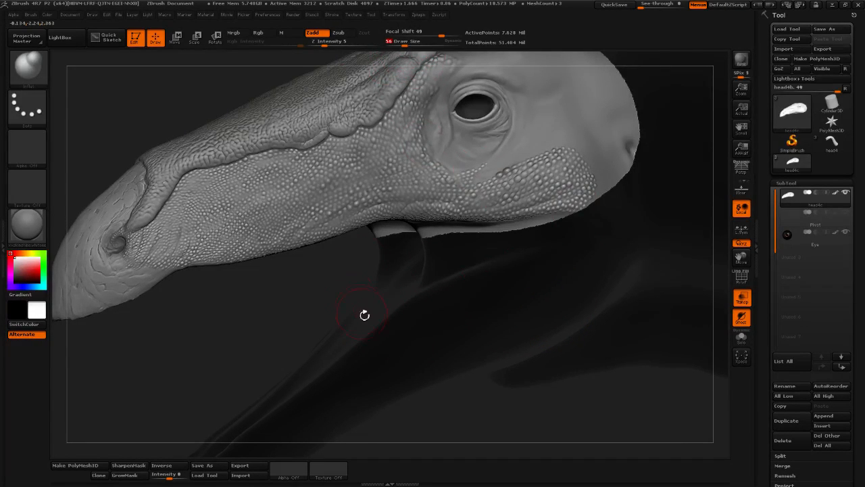
pyautogui.moveTo(364, 315)
pyautogui.mouseDown()
pyautogui.moveTo(382, 314)
pyautogui.moveTo(368, 317)
pyautogui.mouseUp()
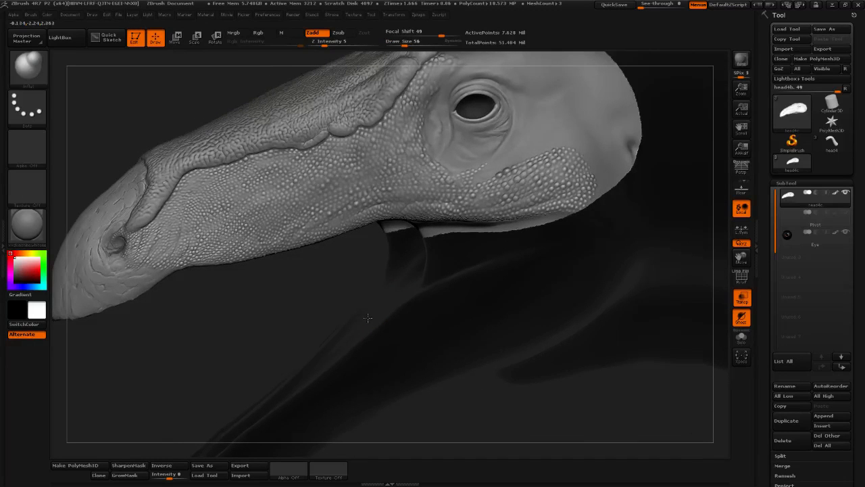
pyautogui.keyDown('alt'); pyautogui.moveTo(325, 336); pyautogui.dragTo(178, 193); pyautogui.keyUp('alt')
pyautogui.keyDown('alt'); pyautogui.moveTo(331, 340); pyautogui.dragTo(79, 58); pyautogui.keyUp('alt')
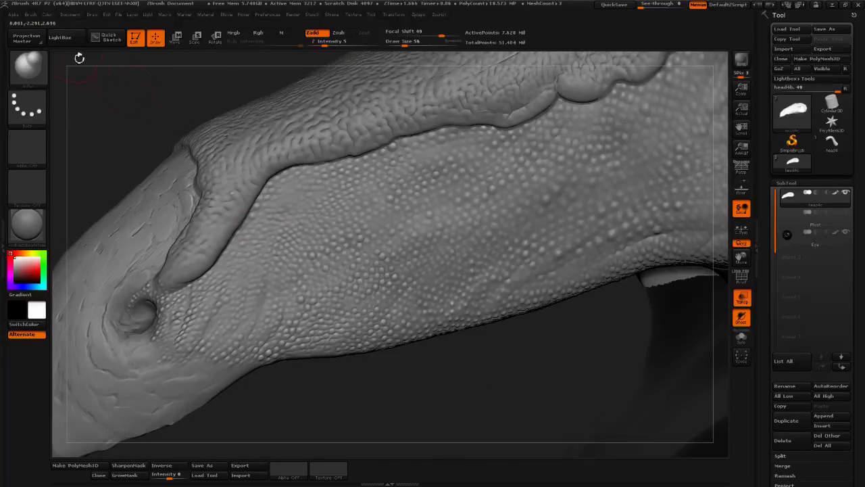
# Switch to the custom ClayTubes brush with focal shift -42 and sculpt flat polygonal scales over the bumps below the crest's front edge
pyautogui.click(27, 65)
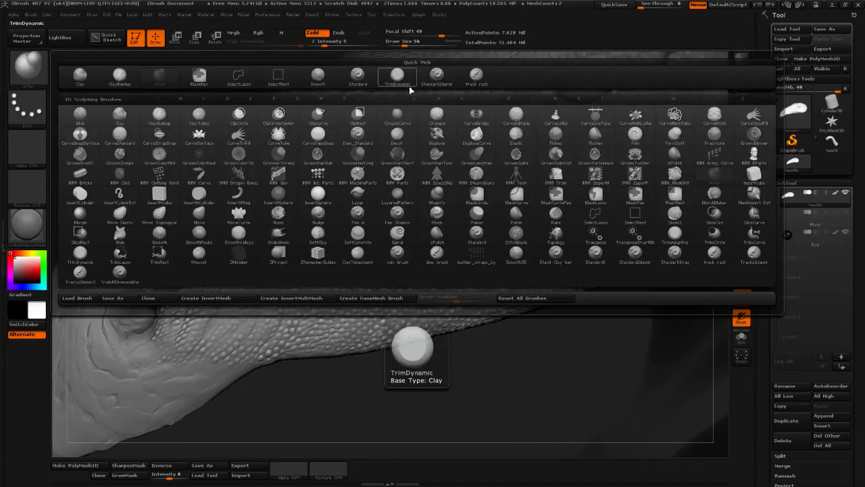
pyautogui.click(437, 77)
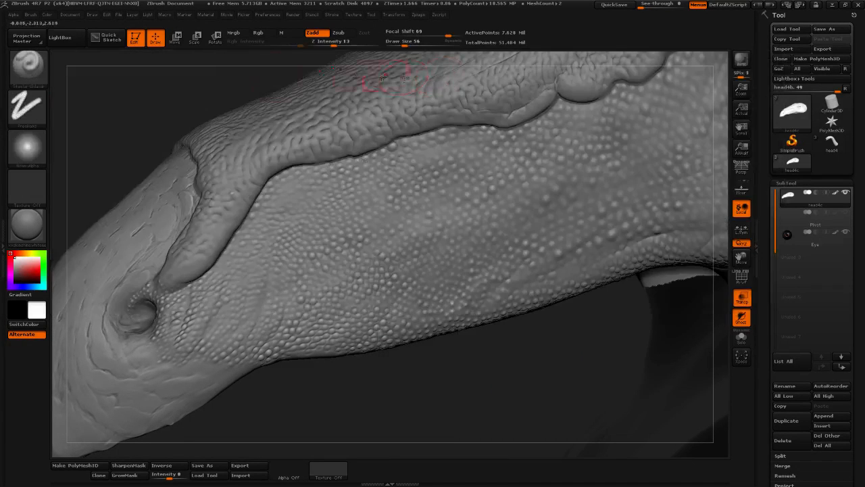
pyautogui.click(24, 70)
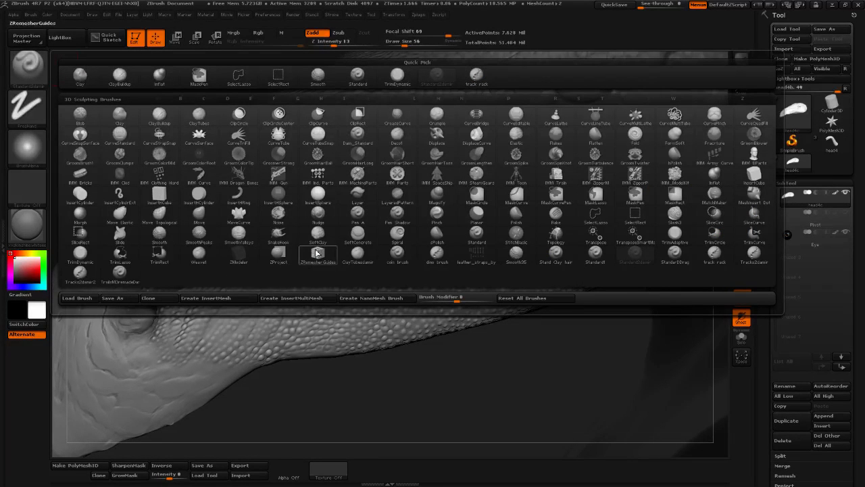
pyautogui.click(358, 256)
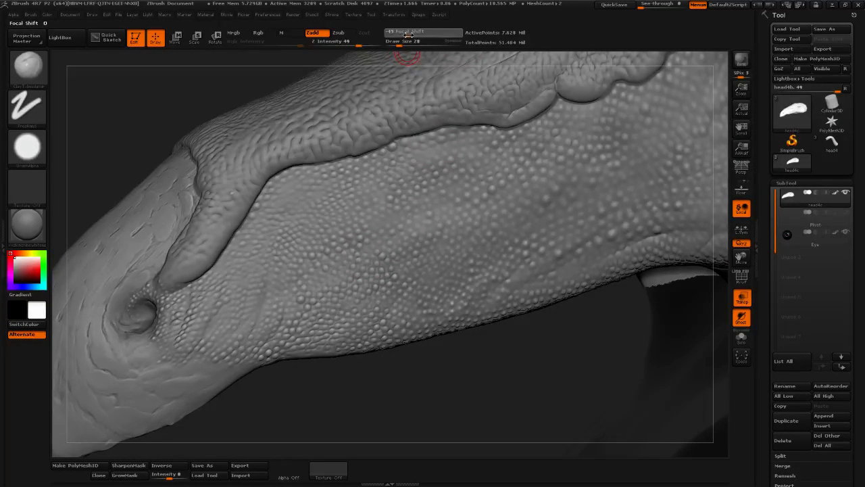
pyautogui.moveTo(178, 116)
pyautogui.mouseDown()
pyautogui.moveTo(171, 95)
pyautogui.moveTo(244, 181)
pyautogui.mouseUp()
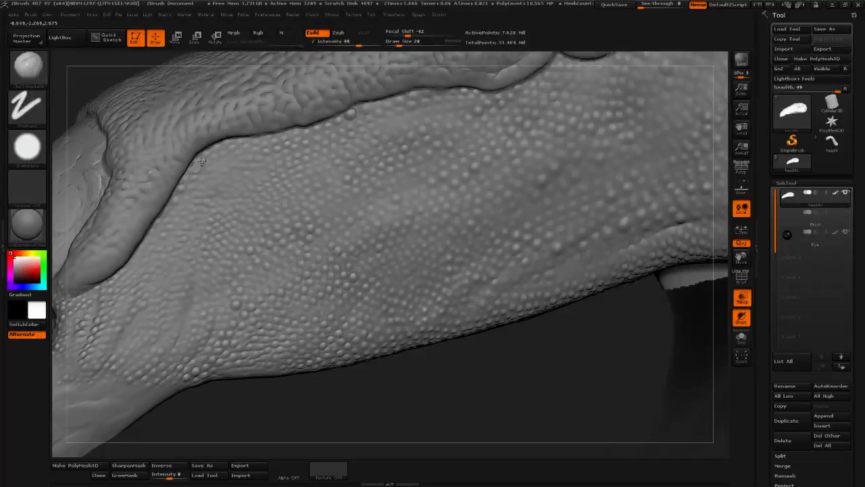
pyautogui.moveTo(196, 169)
pyautogui.mouseDown()
pyautogui.moveTo(212, 169)
pyautogui.moveTo(208, 156)
pyautogui.moveTo(223, 158)
pyautogui.moveTo(226, 144)
pyautogui.moveTo(242, 155)
pyautogui.moveTo(203, 193)
pyautogui.moveTo(223, 203)
pyautogui.moveTo(248, 160)
pyautogui.moveTo(270, 153)
pyautogui.moveTo(264, 161)
pyautogui.moveTo(310, 131)
pyautogui.moveTo(303, 151)
pyautogui.moveTo(330, 127)
pyautogui.moveTo(329, 136)
pyautogui.mouseUp()
pyautogui.moveTo(320, 152)
pyautogui.mouseDown()
pyautogui.moveTo(232, 199)
pyautogui.moveTo(256, 200)
pyautogui.moveTo(263, 186)
pyautogui.moveTo(319, 168)
pyautogui.mouseUp()
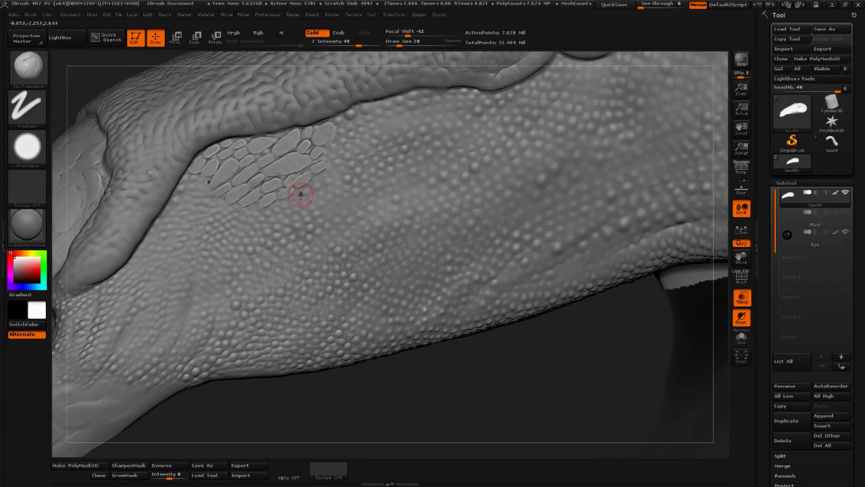
pyautogui.moveTo(292, 200)
pyautogui.mouseDown()
pyautogui.moveTo(338, 167)
pyautogui.moveTo(339, 145)
pyautogui.mouseUp()
# Sculpt flat oval scales beside the nostril and along the underside of the crest's front lobe
pyautogui.keyDown('alt'); pyautogui.moveTo(505, 401); pyautogui.dragTo(527, 284); pyautogui.keyUp('alt')
pyautogui.moveTo(371, 269)
pyautogui.keyDown('alt'); pyautogui.mouseDown()
pyautogui.moveTo(330, 342)
pyautogui.moveTo(364, 342)
pyautogui.moveTo(328, 373)
pyautogui.moveTo(347, 357)
pyautogui.moveTo(372, 270)
pyautogui.moveTo(349, 291)
pyautogui.moveTo(360, 299)
pyautogui.moveTo(363, 348)
pyautogui.moveTo(387, 311)
pyautogui.mouseUp(); pyautogui.keyUp('alt')
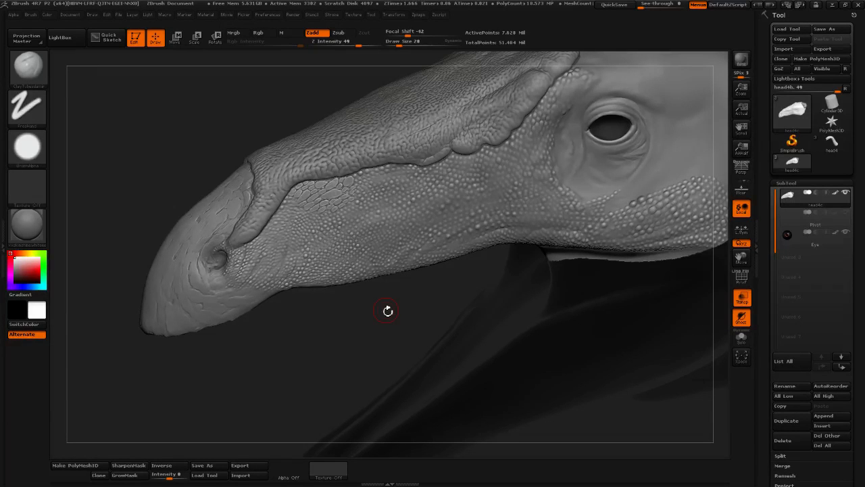
pyautogui.moveTo(305, 316)
pyautogui.mouseDown()
pyautogui.moveTo(367, 309)
pyautogui.moveTo(367, 332)
pyautogui.moveTo(331, 288)
pyautogui.mouseUp()
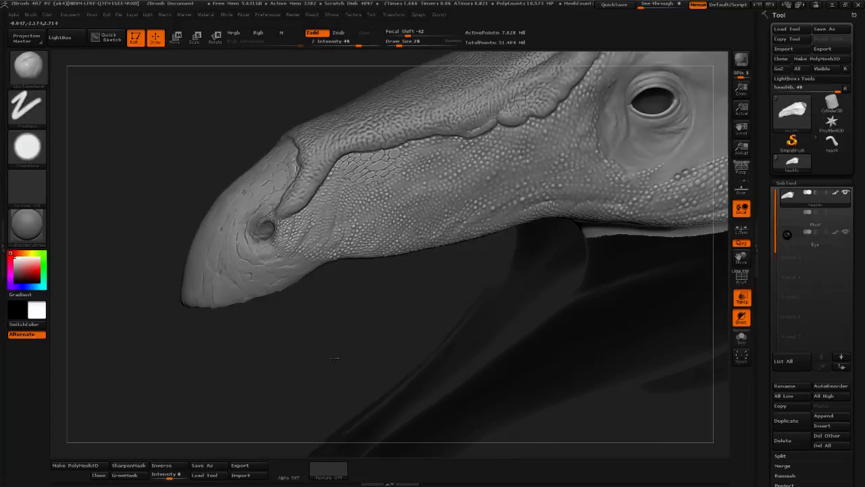
pyautogui.moveTo(333, 359); pyautogui.dragTo(299, 261)
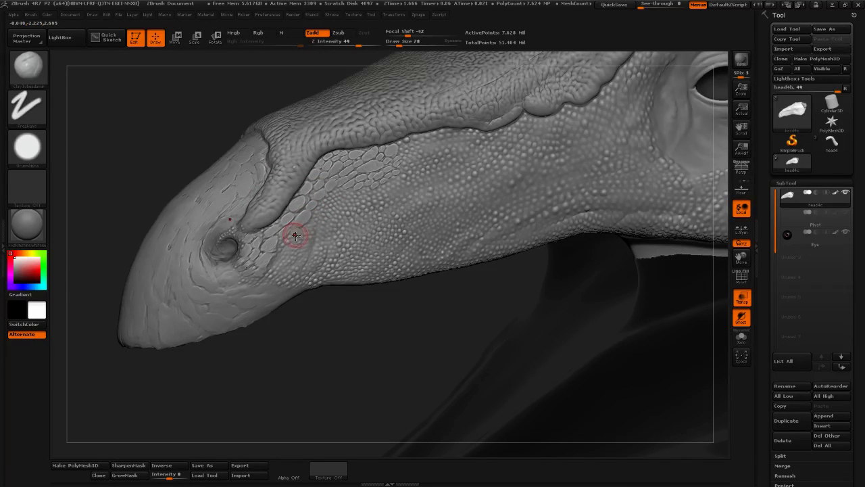
pyautogui.click(271, 271)
pyautogui.click(301, 247)
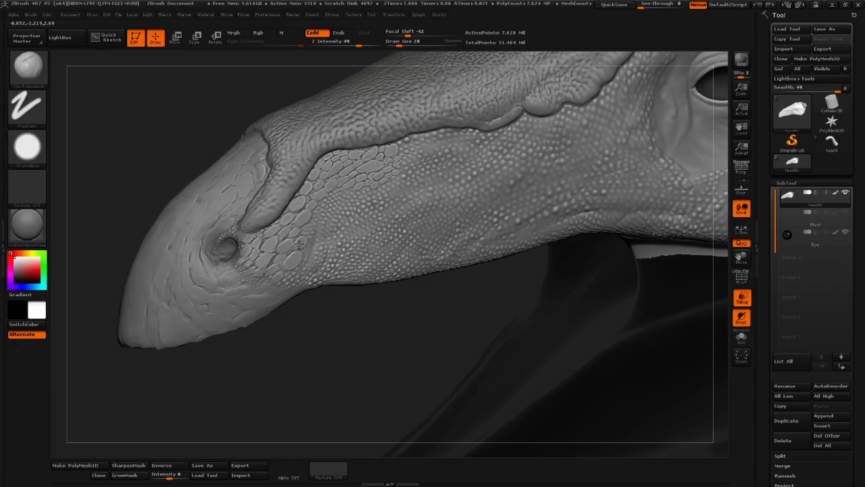
pyautogui.click(315, 219)
pyautogui.click(328, 228)
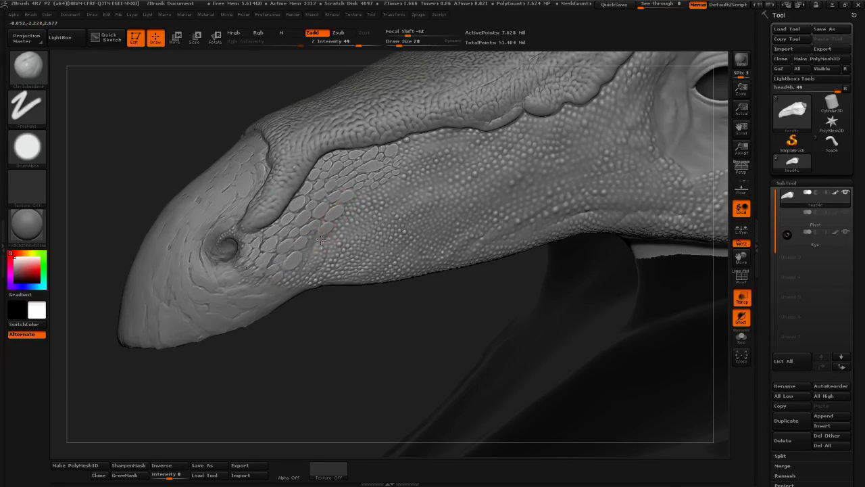
# Extend the flat scales with another diagonal row across the snout, from below the nostril up toward the crest
pyautogui.click(312, 253)
pyautogui.click(343, 219)
pyautogui.click(365, 196)
pyautogui.click(373, 193)
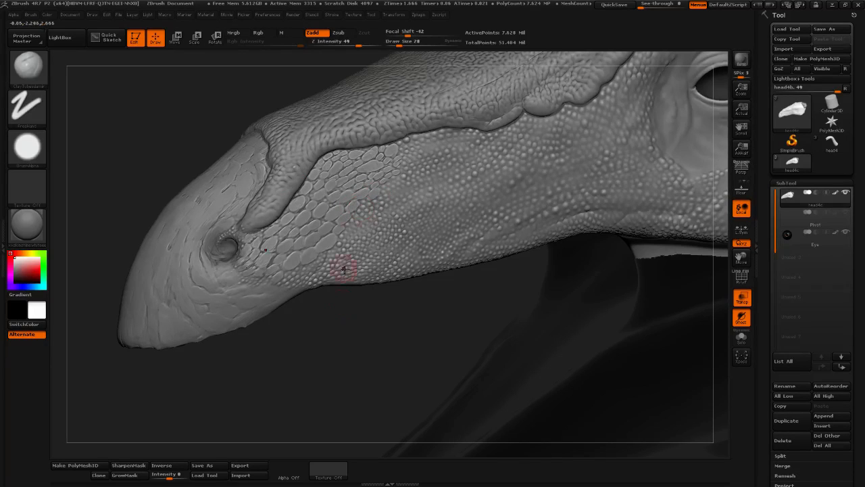
# Fill the front of the snout with flat scales from the nostril down to the lower edge of the upper jaw
pyautogui.keyDown('alt'); pyautogui.moveTo(382, 343); pyautogui.dragTo(386, 365); pyautogui.keyUp('alt')
pyautogui.moveTo(309, 275)
pyautogui.mouseDown()
pyautogui.moveTo(276, 311)
pyautogui.moveTo(247, 318)
pyautogui.moveTo(269, 327)
pyautogui.moveTo(213, 319)
pyautogui.mouseUp()
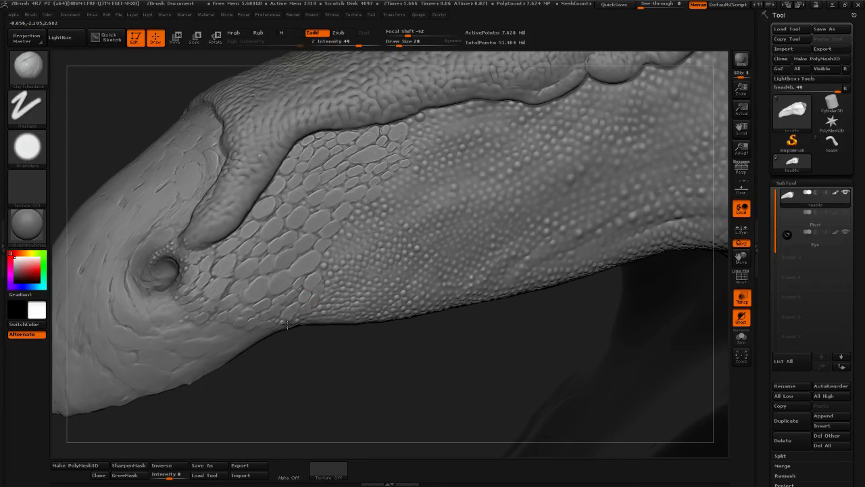
pyautogui.moveTo(336, 273)
pyautogui.mouseDown()
pyautogui.moveTo(350, 234)
pyautogui.moveTo(385, 215)
pyautogui.moveTo(390, 196)
pyautogui.moveTo(427, 191)
pyautogui.moveTo(359, 254)
pyautogui.moveTo(351, 266)
pyautogui.moveTo(399, 244)
pyautogui.moveTo(352, 273)
pyautogui.moveTo(336, 305)
pyautogui.mouseUp()
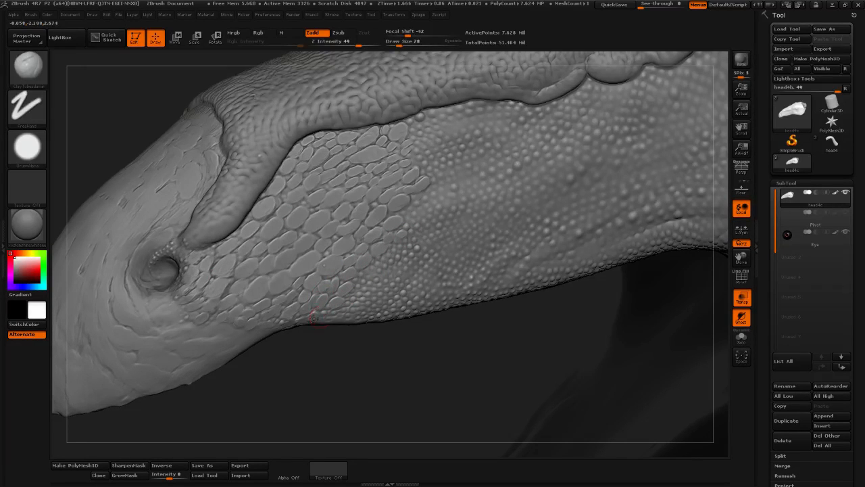
pyautogui.moveTo(357, 352)
pyautogui.mouseDown()
pyautogui.moveTo(383, 328)
pyautogui.moveTo(374, 315)
pyautogui.moveTo(391, 315)
pyautogui.moveTo(408, 297)
pyautogui.mouseUp()
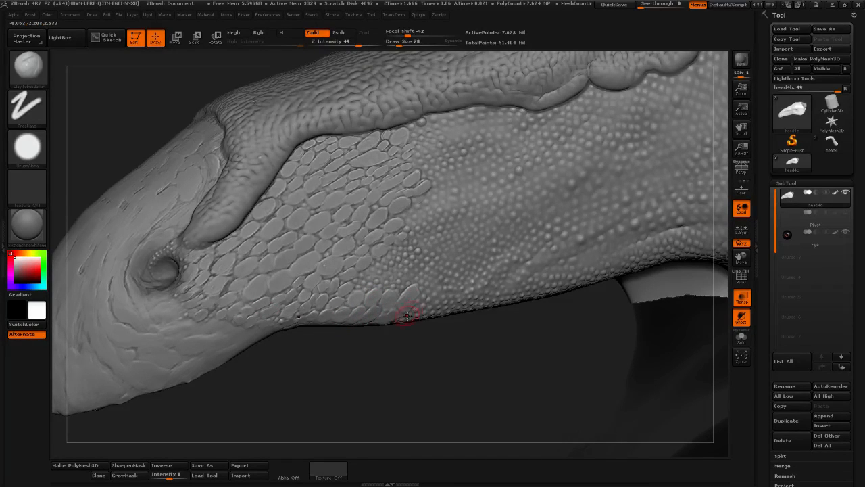
# Sculpt a continuous row of larger rounded scales along the upper jaw's edge, from the front of the snout back toward the cheek
pyautogui.moveTo(460, 371); pyautogui.dragTo(432, 370)
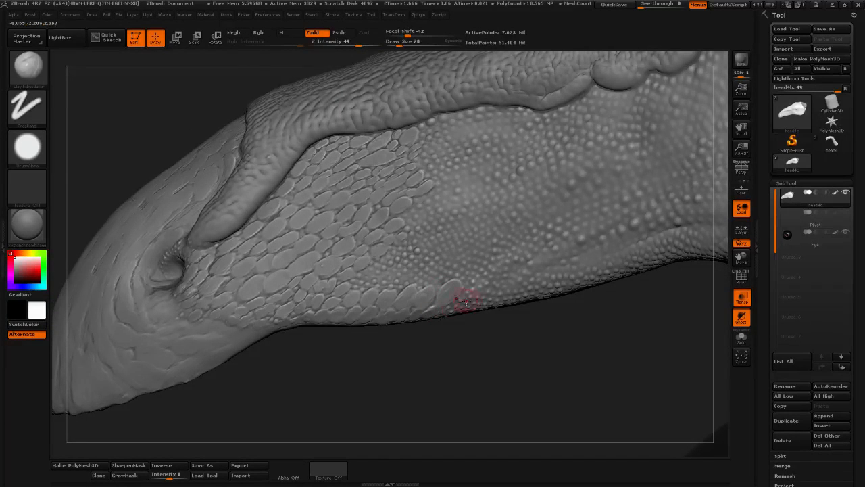
pyautogui.moveTo(466, 300); pyautogui.dragTo(472, 299)
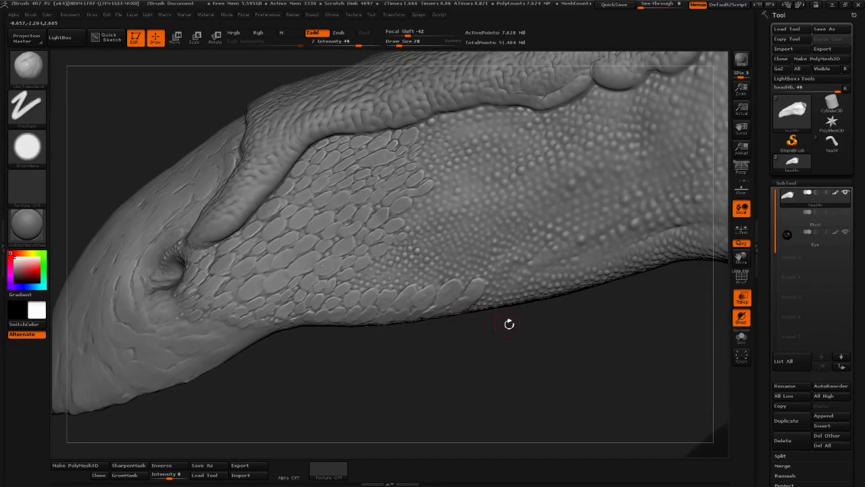
pyautogui.moveTo(509, 324)
pyautogui.mouseDown()
pyautogui.moveTo(440, 292)
pyautogui.moveTo(446, 303)
pyautogui.mouseUp()
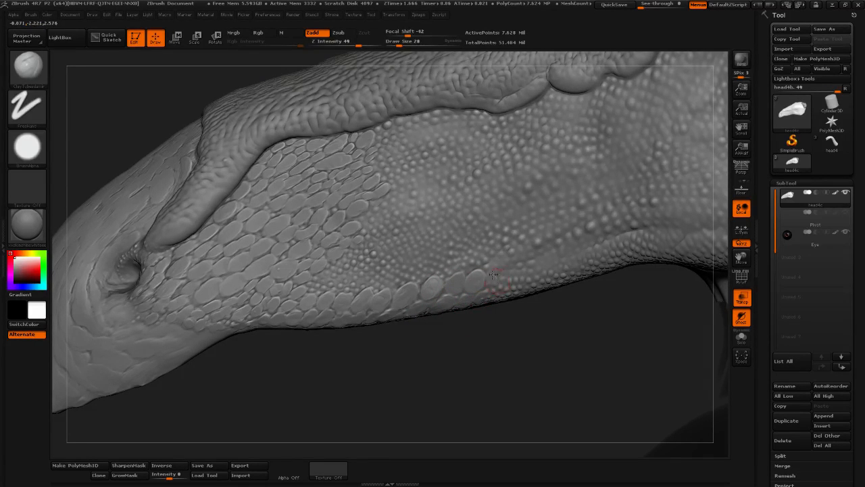
pyautogui.moveTo(556, 327); pyautogui.dragTo(497, 317)
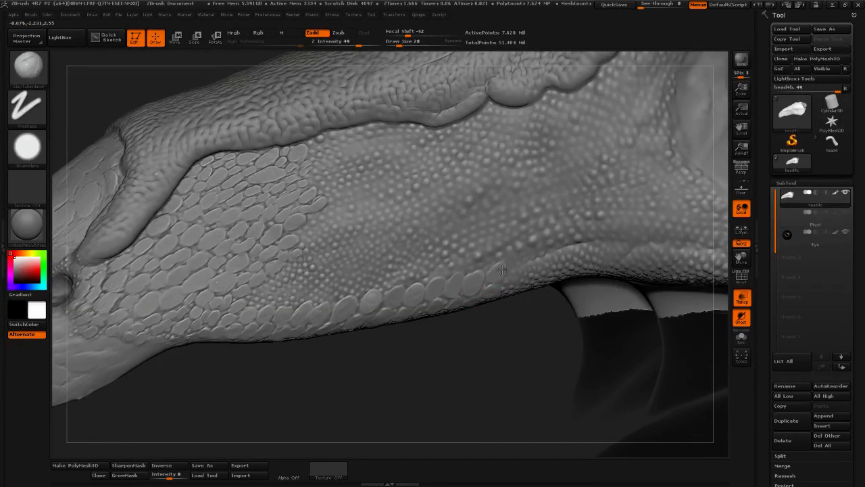
pyautogui.moveTo(503, 266)
pyautogui.mouseDown()
pyautogui.moveTo(498, 272)
pyautogui.moveTo(551, 261)
pyautogui.moveTo(539, 280)
pyautogui.mouseUp()
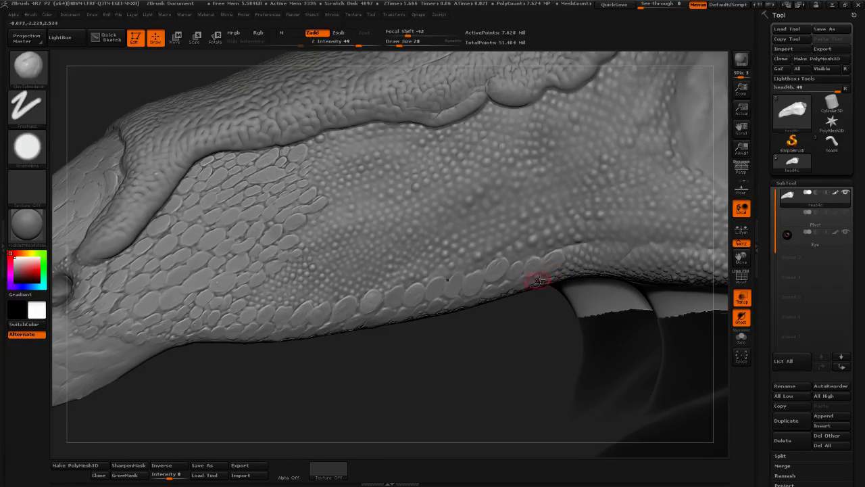
pyautogui.moveTo(527, 337); pyautogui.dragTo(582, 264)
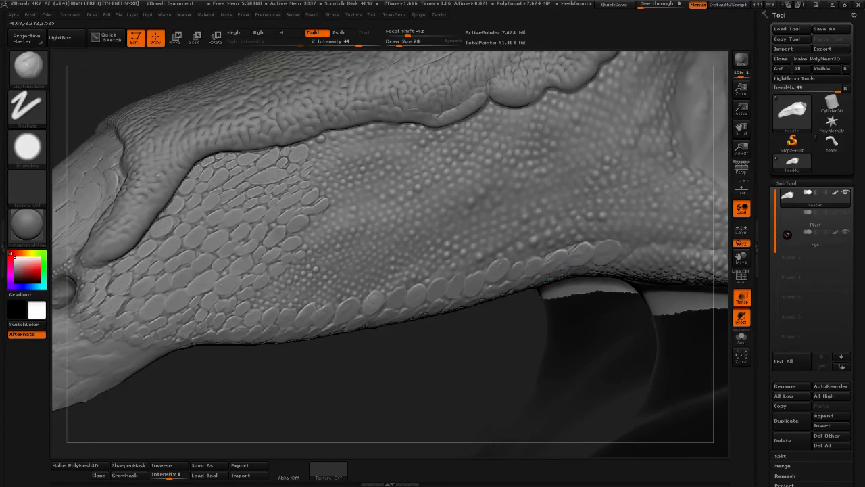
pyautogui.moveTo(464, 343); pyautogui.dragTo(575, 277)
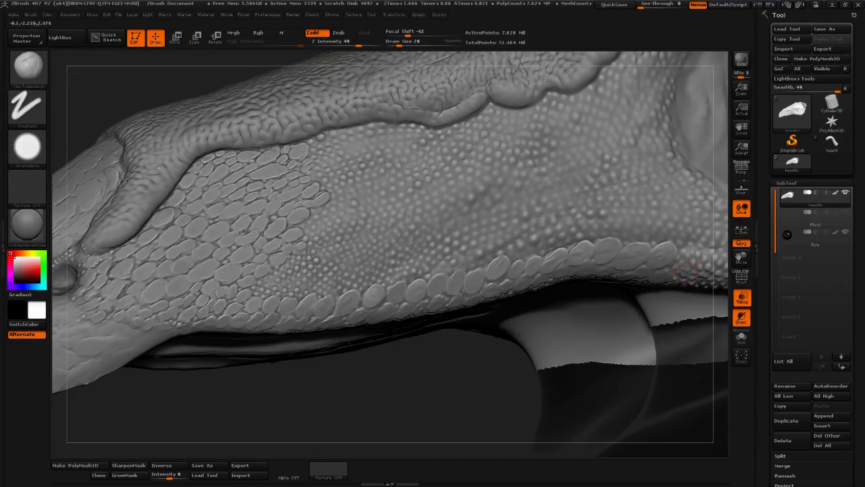
# Sculpt flat scales along the underside of the crest, working back across the upper snout toward the eye
pyautogui.moveTo(390, 389)
pyautogui.mouseDown()
pyautogui.moveTo(357, 347)
pyautogui.moveTo(379, 345)
pyautogui.mouseUp()
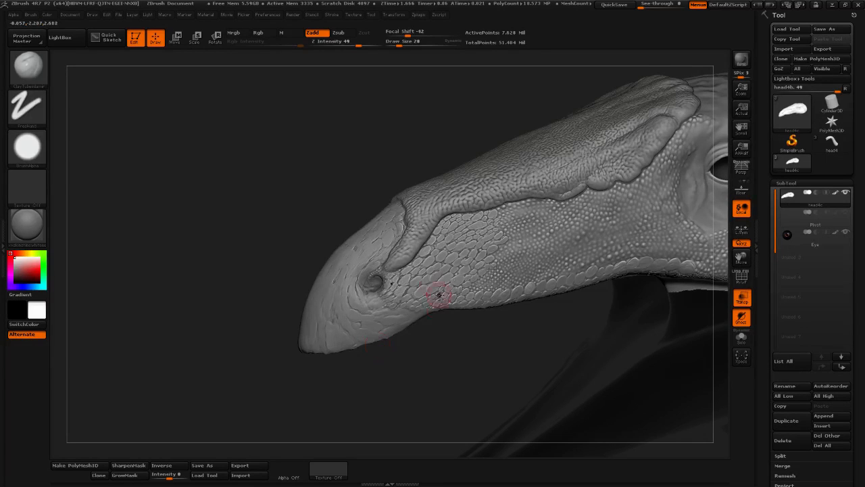
pyautogui.keyDown('alt'); pyautogui.moveTo(414, 361); pyautogui.dragTo(289, 378); pyautogui.keyUp('alt')
pyautogui.keyDown('alt'); pyautogui.moveTo(378, 373); pyautogui.dragTo(382, 426); pyautogui.keyUp('alt')
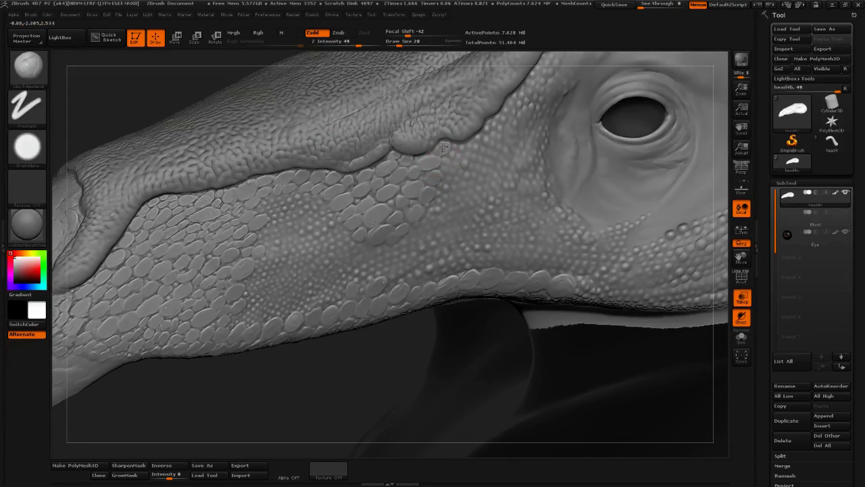
pyautogui.moveTo(449, 163); pyautogui.dragTo(446, 162)
pyautogui.moveTo(458, 149)
pyautogui.mouseDown()
pyautogui.moveTo(464, 146)
pyautogui.moveTo(462, 161)
pyautogui.moveTo(449, 179)
pyautogui.mouseUp()
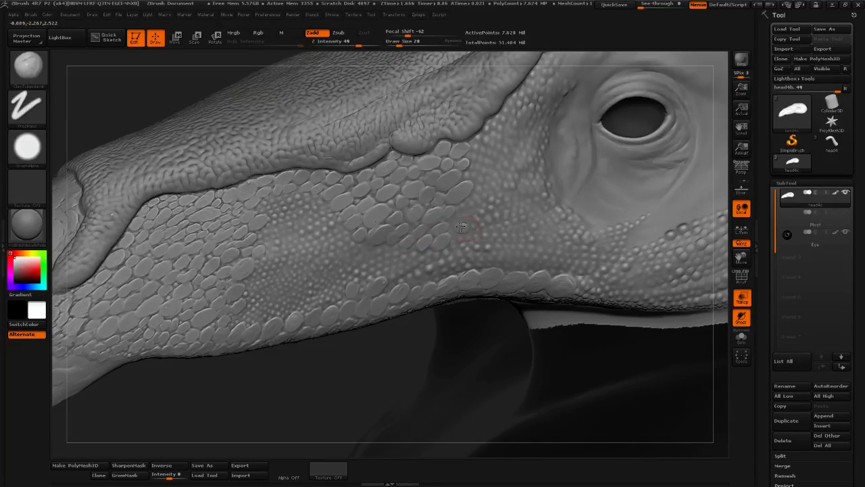
pyautogui.moveTo(483, 193)
pyautogui.mouseDown()
pyautogui.moveTo(477, 148)
pyautogui.moveTo(504, 119)
pyautogui.mouseUp()
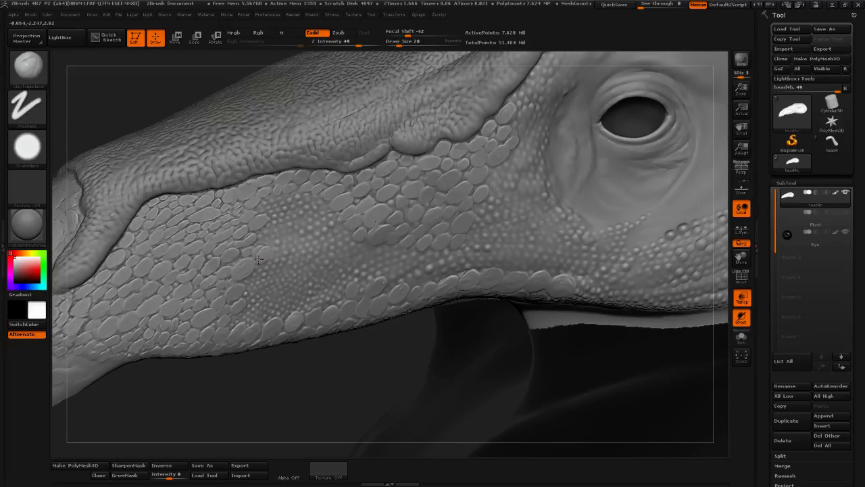
# Fill the remaining bumpy area in the middle of the snout with flat scales and continue them below the front of the eye
pyautogui.moveTo(258, 260)
pyautogui.mouseDown()
pyautogui.moveTo(284, 215)
pyautogui.moveTo(275, 200)
pyautogui.moveTo(299, 196)
pyautogui.moveTo(298, 210)
pyautogui.mouseUp()
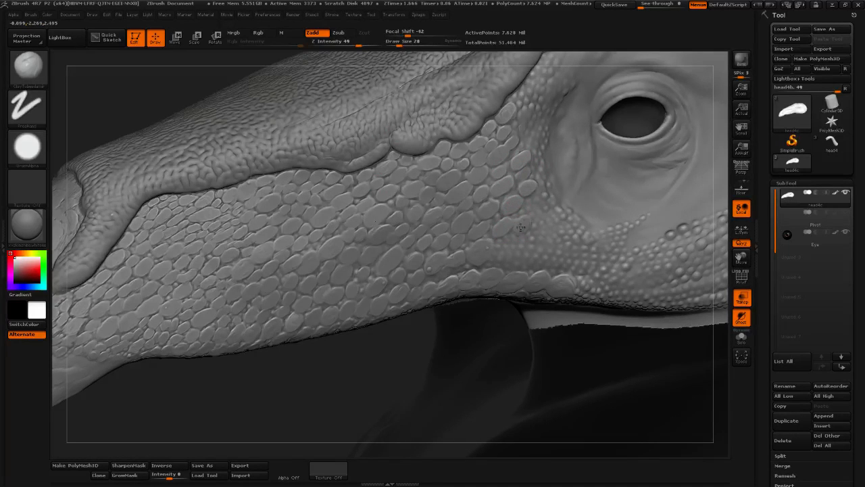
pyautogui.moveTo(522, 227); pyautogui.dragTo(520, 231)
pyautogui.moveTo(530, 204)
pyautogui.mouseDown()
pyautogui.moveTo(541, 223)
pyautogui.moveTo(534, 243)
pyautogui.mouseUp()
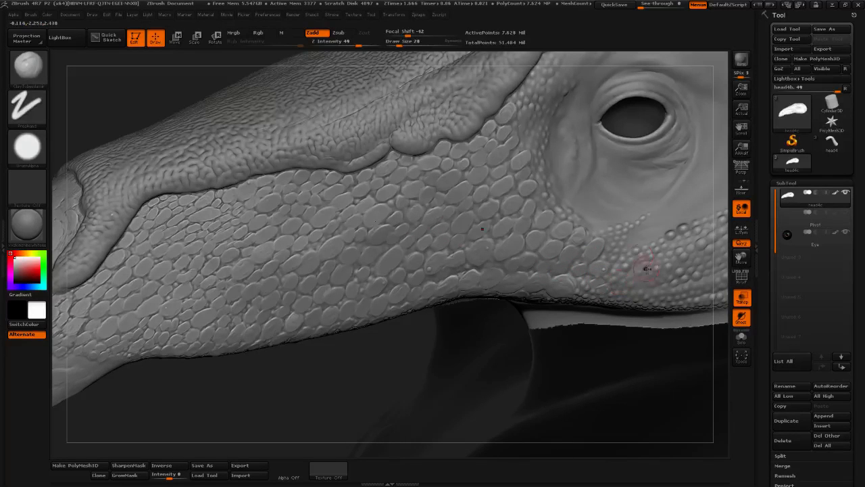
# Sculpt large elongated flat scales over the bumpy cheek patch below and behind the eye, down to the jaw's rear edge
pyautogui.keyDown('ctrl'); pyautogui.moveTo(722, 214); pyautogui.dragTo(602, 162, button='right'); pyautogui.keyUp('ctrl')
pyautogui.keyDown('shift'); pyautogui.moveTo(474, 317); pyautogui.dragTo(428, 322, button='right'); pyautogui.keyUp('shift')
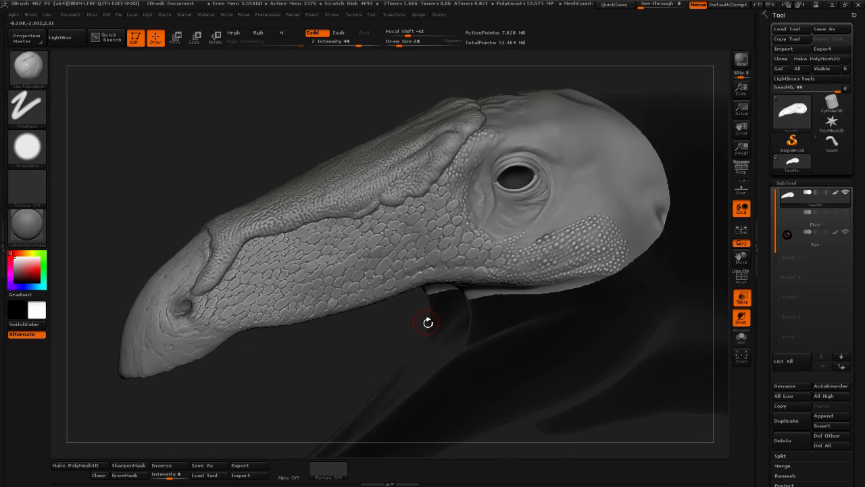
pyautogui.moveTo(316, 364); pyautogui.dragTo(398, 380, button='right')
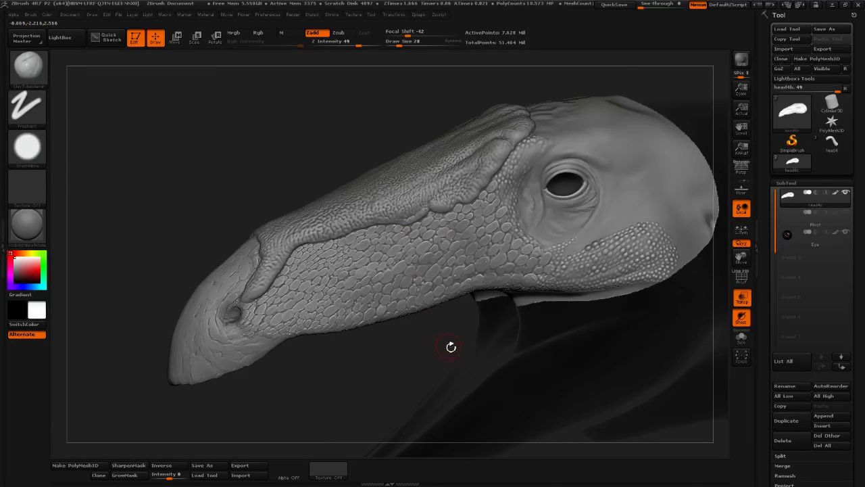
pyautogui.keyDown('ctrl'); pyautogui.moveTo(394, 379); pyautogui.dragTo(432, 371, button='right'); pyautogui.keyUp('ctrl')
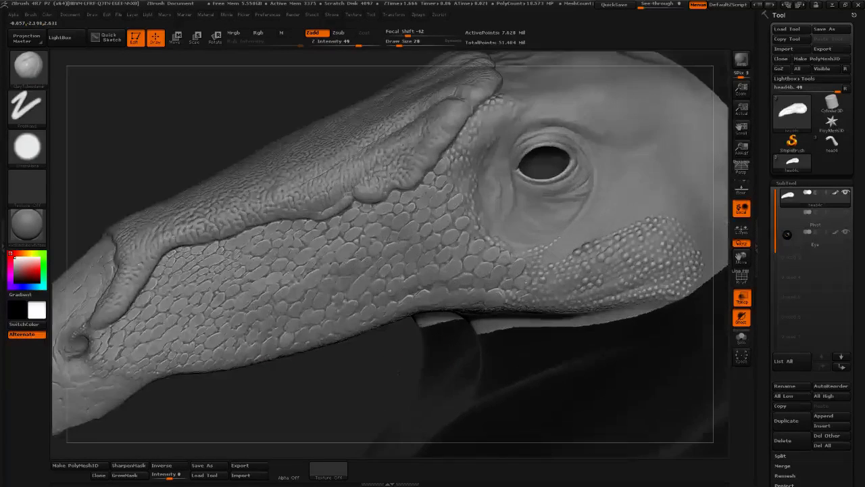
pyautogui.keyDown('alt'); pyautogui.moveTo(341, 395); pyautogui.dragTo(394, 407, button='right'); pyautogui.keyUp('alt')
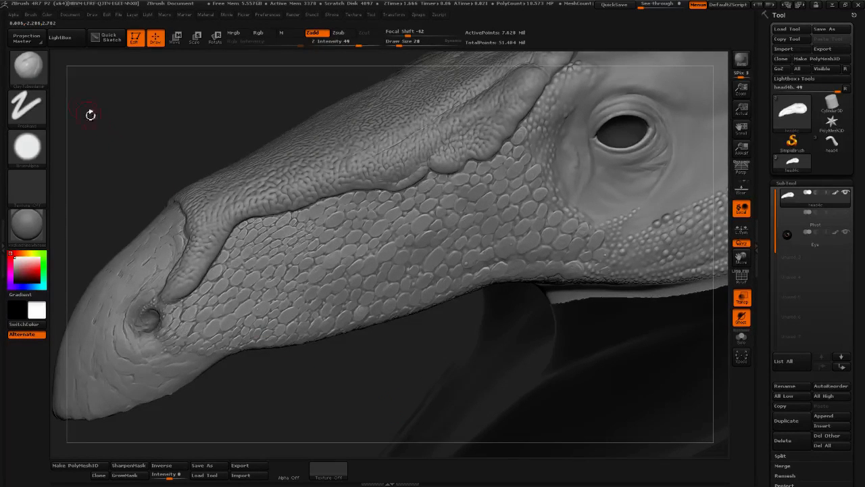
pyautogui.keyDown('alt'); pyautogui.moveTo(490, 332); pyautogui.dragTo(365, 346, button='right'); pyautogui.keyUp('alt')
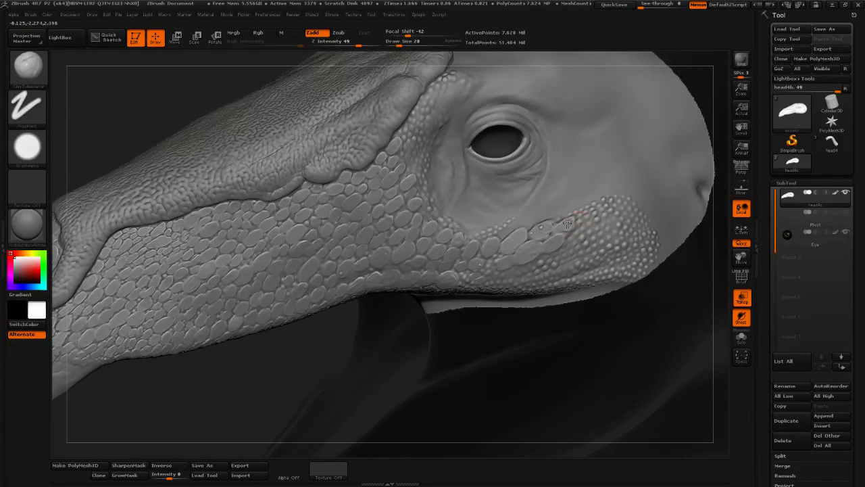
pyautogui.moveTo(592, 215)
pyautogui.mouseDown()
pyautogui.moveTo(614, 226)
pyautogui.moveTo(637, 206)
pyautogui.moveTo(639, 221)
pyautogui.mouseUp()
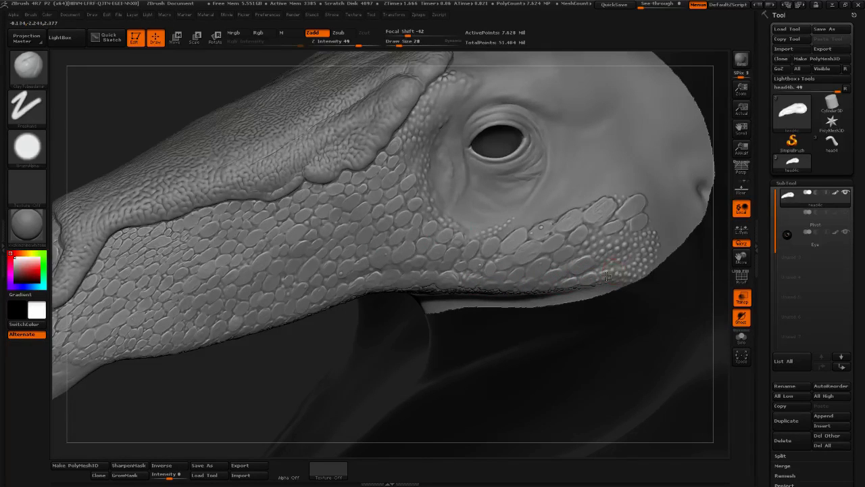
pyautogui.moveTo(607, 275)
pyautogui.keyDown('shift'); pyautogui.mouseDown()
pyautogui.moveTo(612, 251)
pyautogui.moveTo(595, 243)
pyautogui.moveTo(641, 255)
pyautogui.moveTo(620, 269)
pyautogui.moveTo(632, 269)
pyautogui.moveTo(650, 252)
pyautogui.moveTo(647, 239)
pyautogui.moveTo(648, 268)
pyautogui.mouseUp(); pyautogui.keyUp('shift')
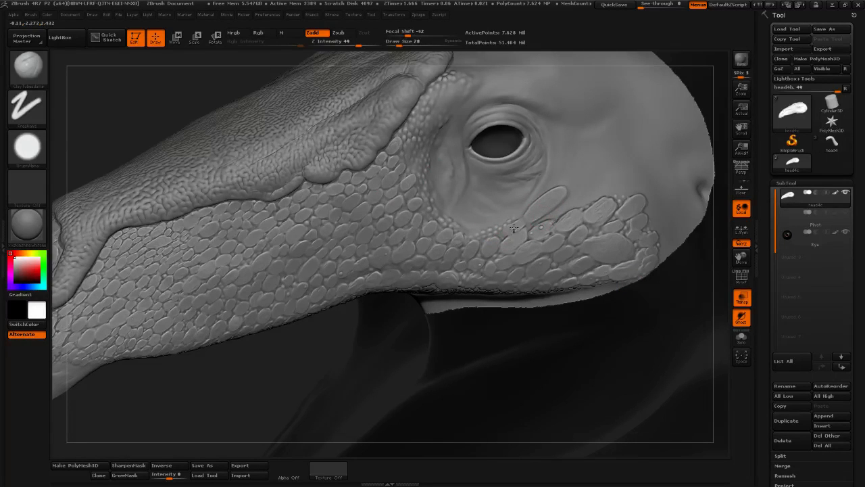
# Sculpt large flat scales behind the eye, continuing up from the cheek and down the rear side of the head
pyautogui.moveTo(605, 185)
pyautogui.mouseDown()
pyautogui.moveTo(613, 195)
pyautogui.moveTo(592, 162)
pyautogui.moveTo(565, 180)
pyautogui.moveTo(562, 138)
pyautogui.mouseUp()
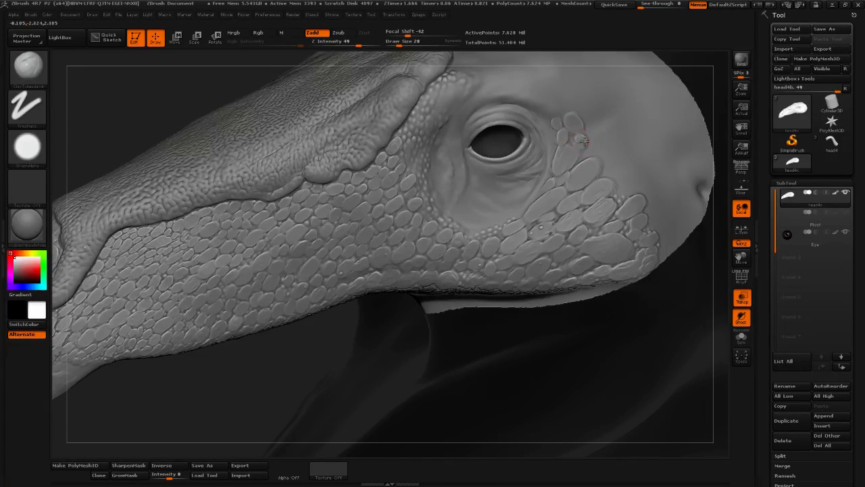
pyautogui.moveTo(584, 140)
pyautogui.mouseDown()
pyautogui.moveTo(630, 143)
pyautogui.moveTo(612, 120)
pyautogui.mouseUp()
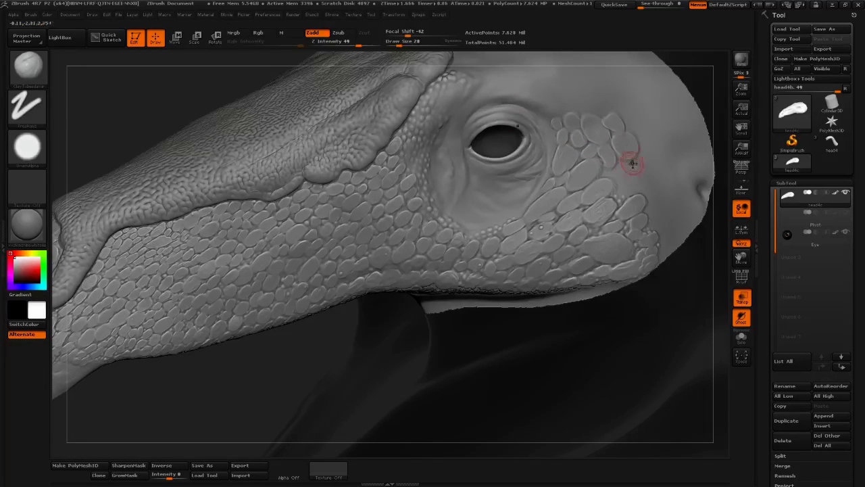
pyautogui.moveTo(629, 162)
pyautogui.mouseDown()
pyautogui.moveTo(613, 173)
pyautogui.moveTo(648, 183)
pyautogui.moveTo(639, 128)
pyautogui.moveTo(647, 136)
pyautogui.mouseUp()
pyautogui.moveTo(676, 189)
pyautogui.mouseDown()
pyautogui.moveTo(670, 170)
pyautogui.moveTo(657, 200)
pyautogui.moveTo(675, 206)
pyautogui.mouseUp()
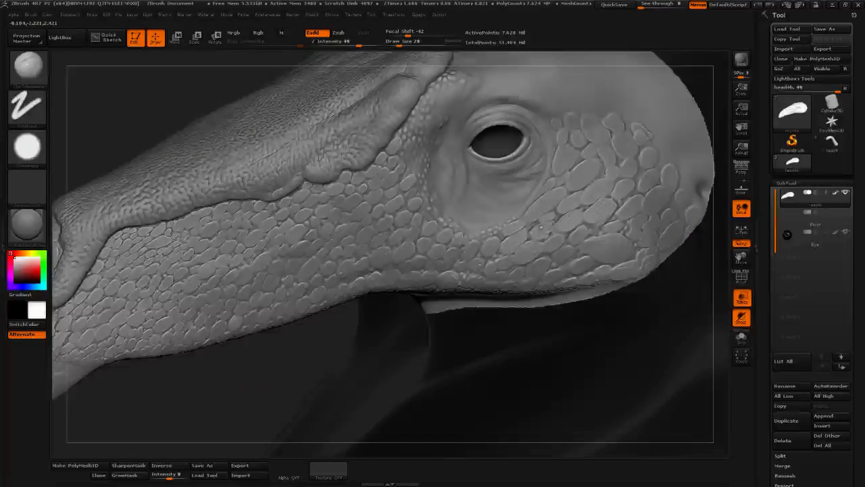
pyautogui.moveTo(397, 352); pyautogui.dragTo(443, 350)
pyautogui.keyDown('alt'); pyautogui.moveTo(467, 334); pyautogui.dragTo(447, 336); pyautogui.keyUp('alt')
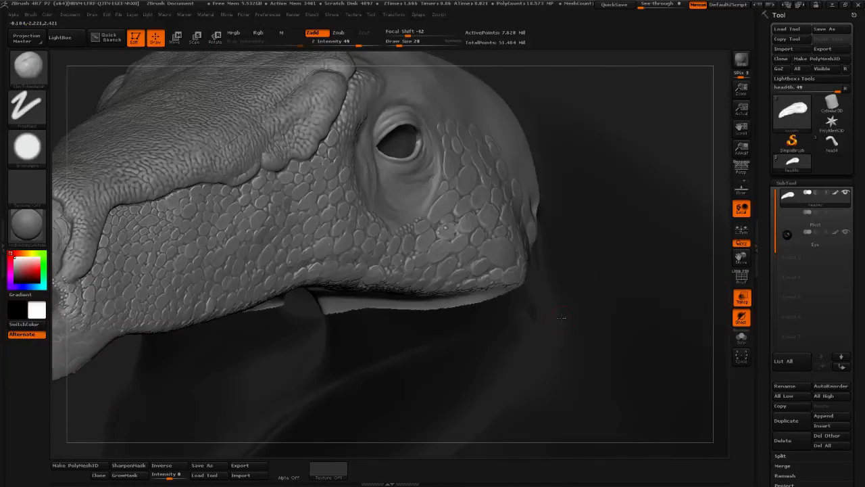
pyautogui.keyDown('alt'); pyautogui.moveTo(548, 311); pyautogui.dragTo(580, 317); pyautogui.keyUp('alt')
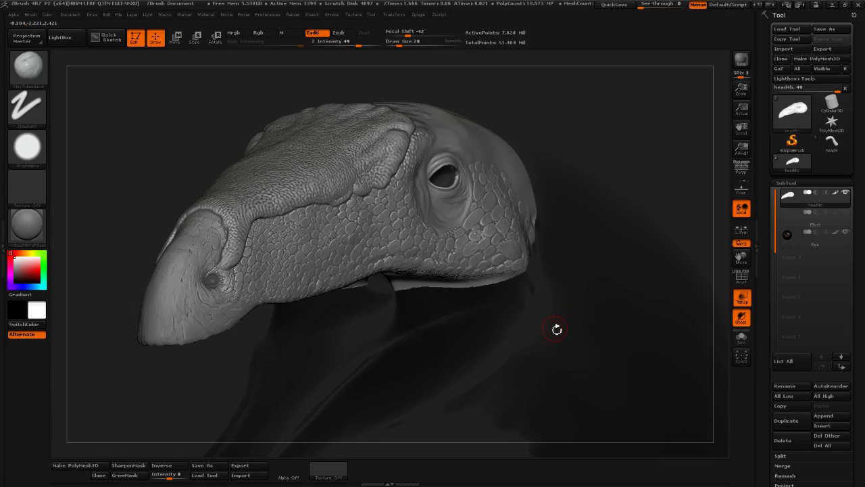
pyautogui.moveTo(527, 391); pyautogui.dragTo(464, 389)
# Build up individual scales across the lower snout and along the jaw edge, working back toward the area below the eye
pyautogui.moveTo(202, 368)
pyautogui.keyDown('alt'); pyautogui.mouseDown()
pyautogui.moveTo(437, 359)
pyautogui.moveTo(704, 314)
pyautogui.mouseUp(); pyautogui.keyUp('alt')
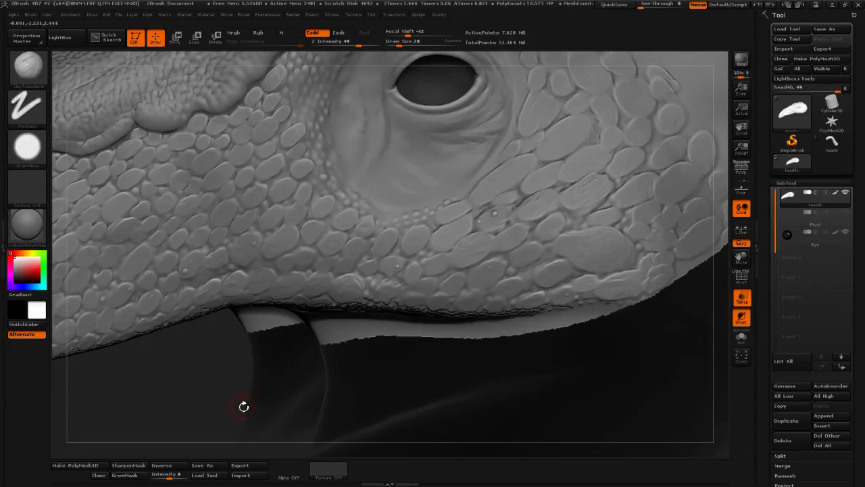
pyautogui.moveTo(244, 407); pyautogui.dragTo(319, 245)
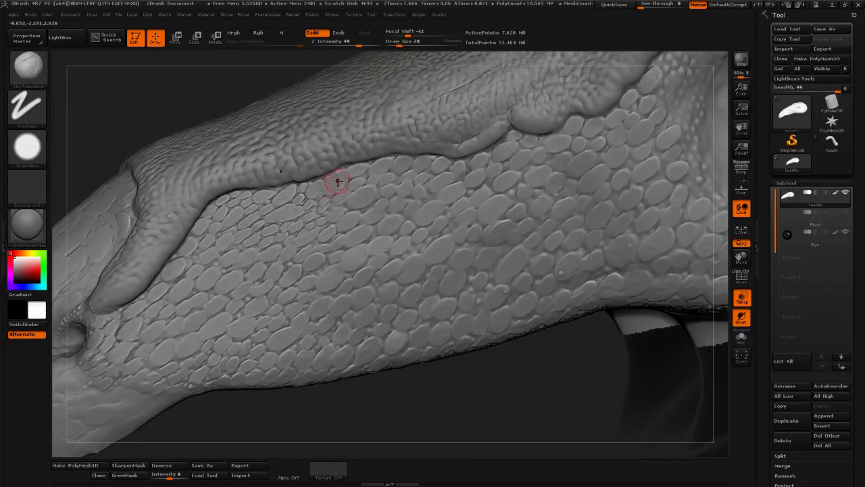
pyautogui.moveTo(432, 392); pyautogui.dragTo(270, 323)
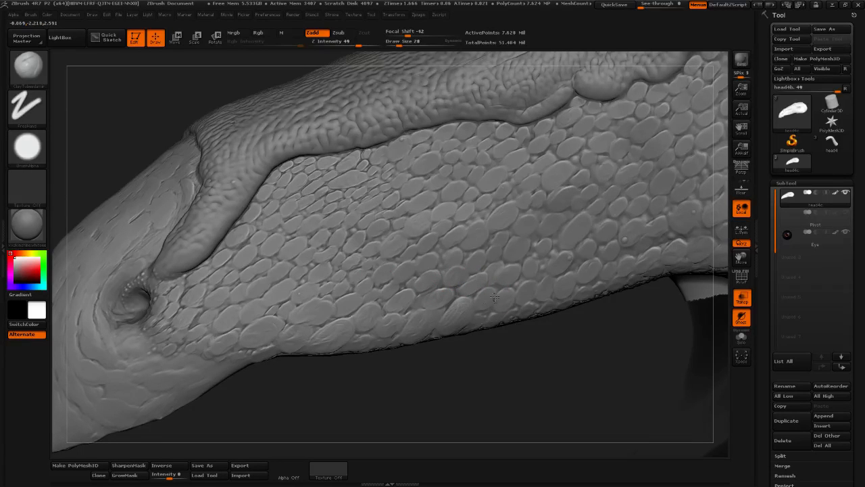
pyautogui.moveTo(529, 378)
pyautogui.mouseDown()
pyautogui.moveTo(484, 377)
pyautogui.moveTo(412, 348)
pyautogui.mouseUp()
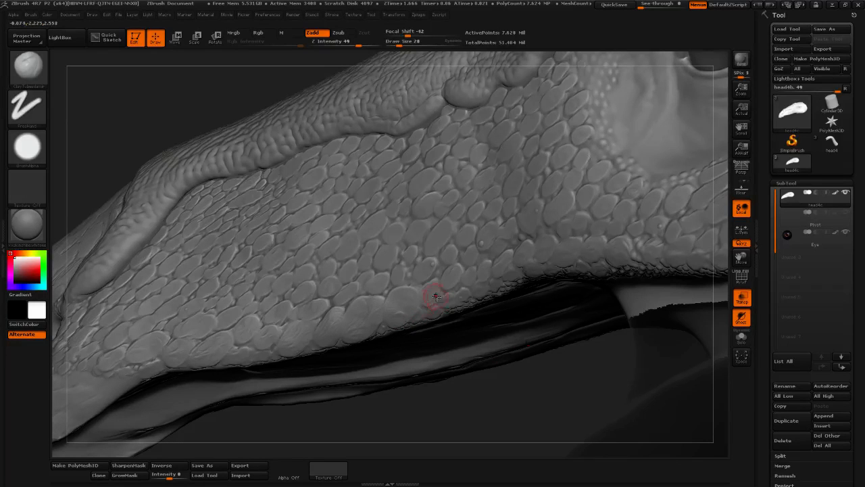
pyautogui.moveTo(545, 410); pyautogui.dragTo(540, 435)
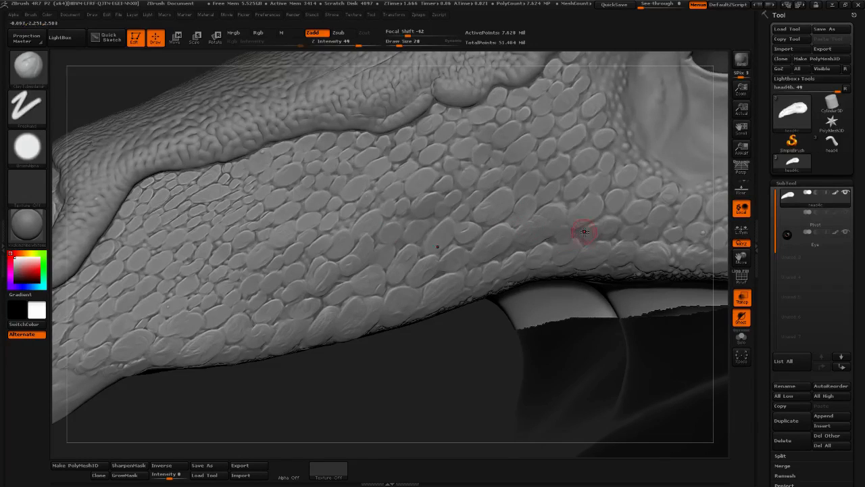
pyautogui.moveTo(373, 408); pyautogui.dragTo(560, 251)
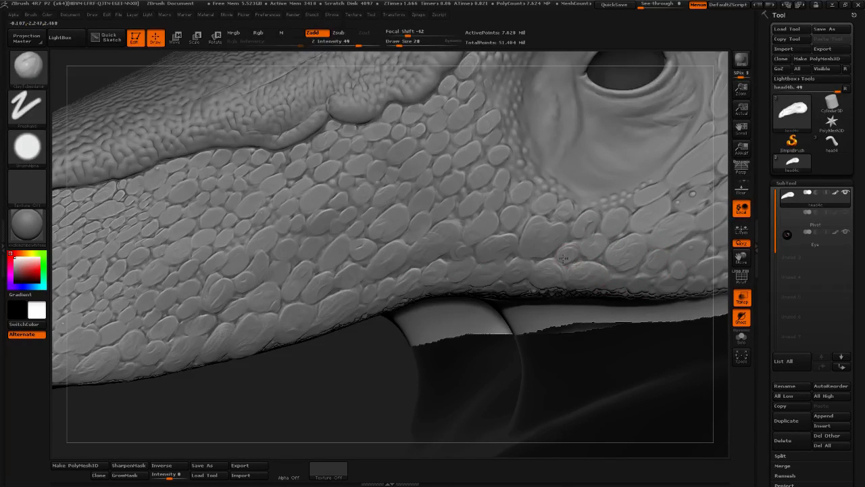
pyautogui.keyDown('alt'); pyautogui.moveTo(299, 417); pyautogui.dragTo(345, 381); pyautogui.keyUp('alt')
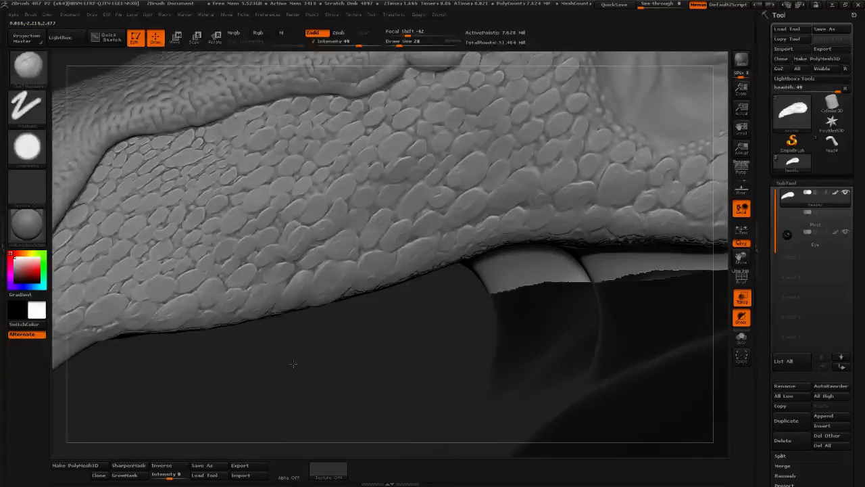
pyautogui.keyDown('alt'); pyautogui.moveTo(294, 363); pyautogui.dragTo(620, 346); pyautogui.keyUp('alt')
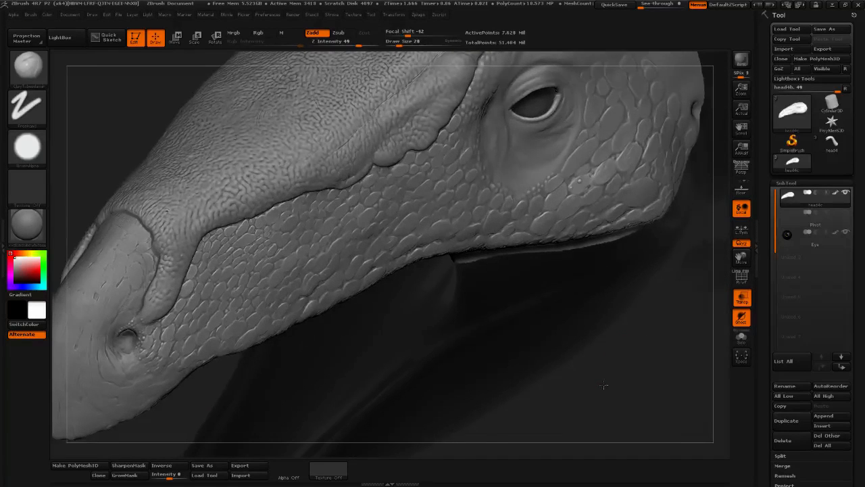
# Switch to the cloned Standard brush at Z Intensity 20 and sculpt subtle skin folds across the snout scales in front of the eye
pyautogui.moveTo(604, 385); pyautogui.dragTo(615, 337)
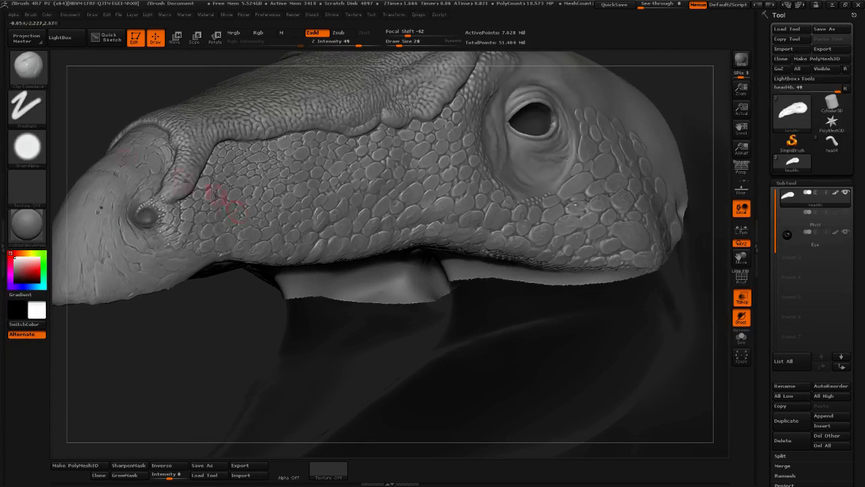
pyautogui.click(28, 66)
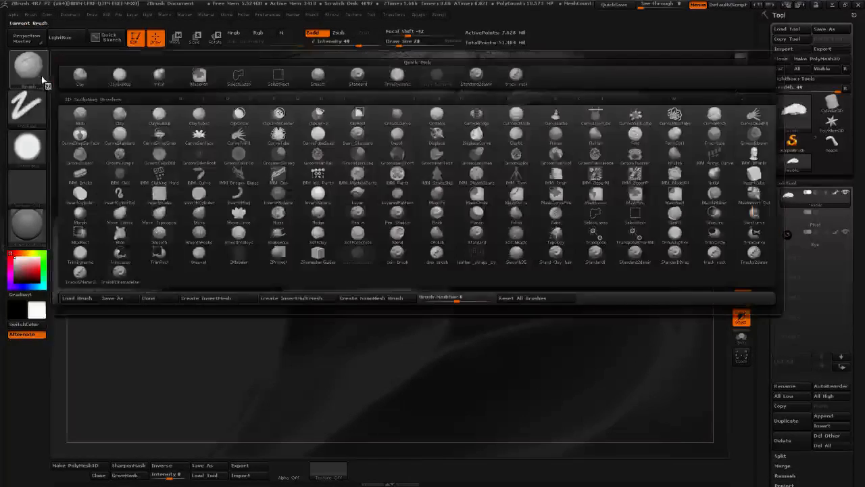
pyautogui.click(476, 86)
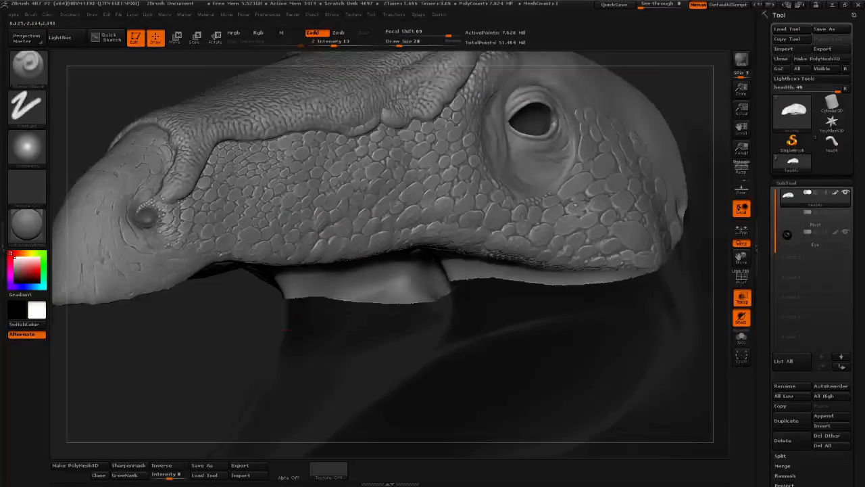
pyautogui.moveTo(287, 329); pyautogui.dragTo(299, 328)
pyautogui.click(342, 45)
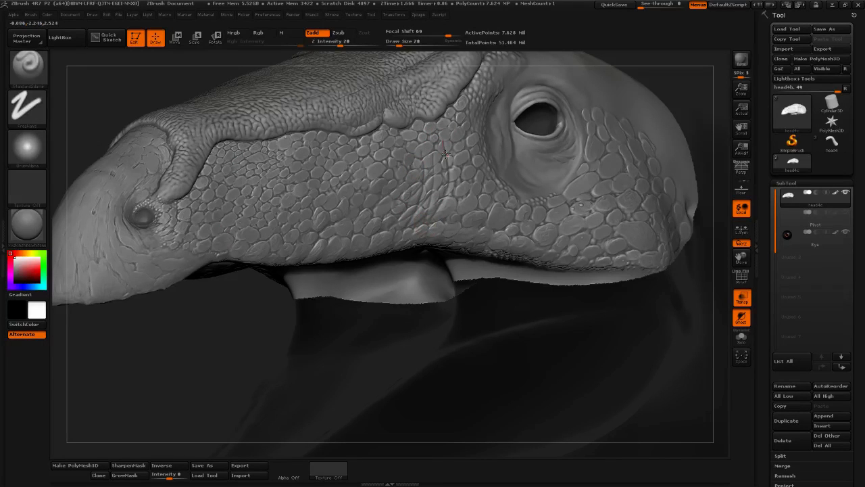
pyautogui.moveTo(300, 338); pyautogui.dragTo(293, 350)
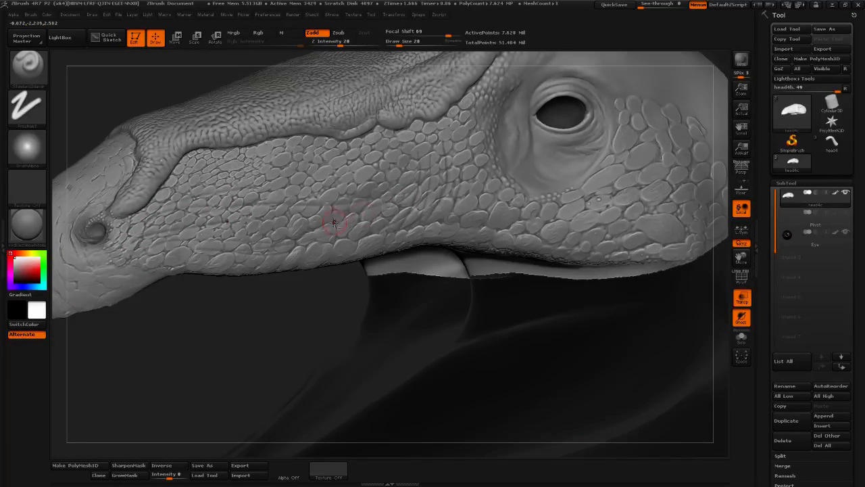
pyautogui.moveTo(235, 361); pyautogui.dragTo(372, 313)
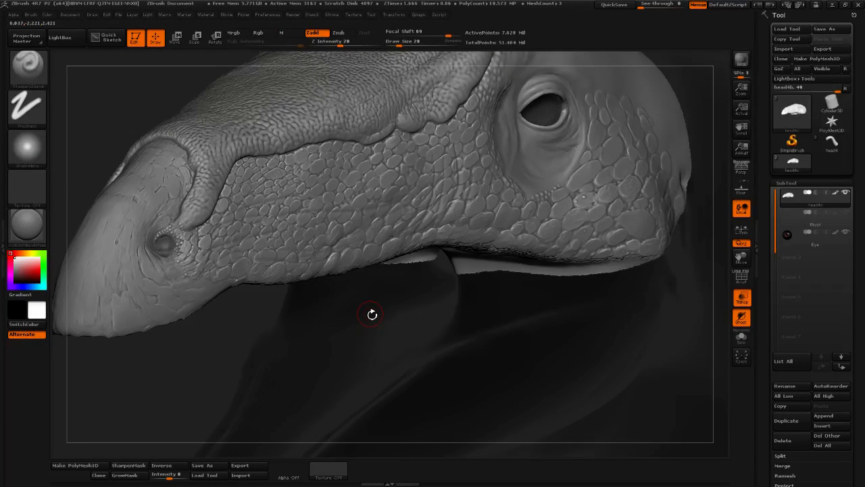
pyautogui.press('ctrl')
pyautogui.press('ctrl')
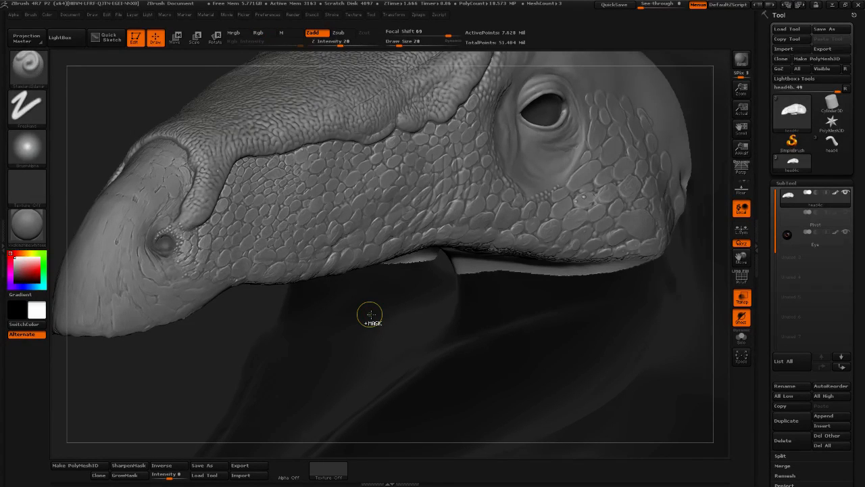
pyautogui.press('ctrl')
pyautogui.press('ctrl')
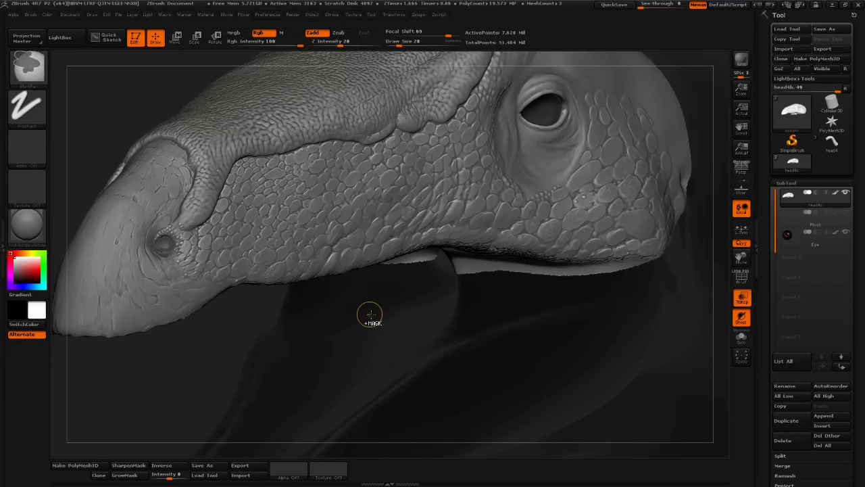
pyautogui.press('ctrl')
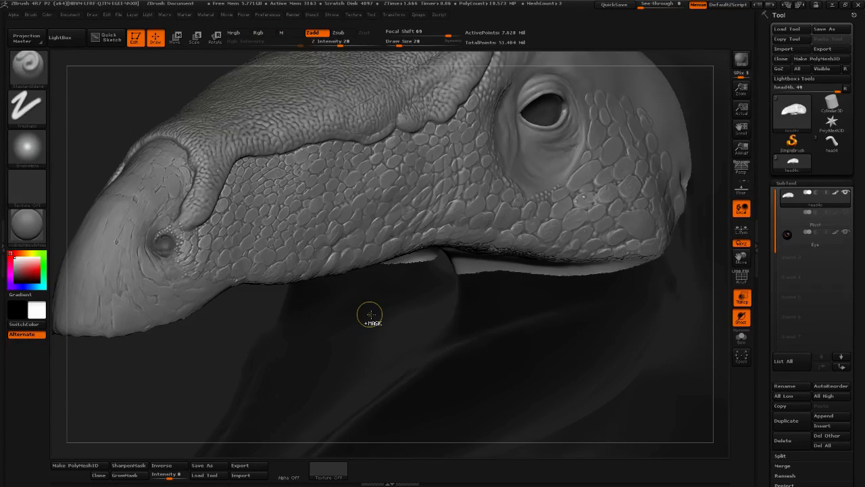
pyautogui.press('ctrl')
pyautogui.press('ctrl')
pyautogui.press('ctrl')
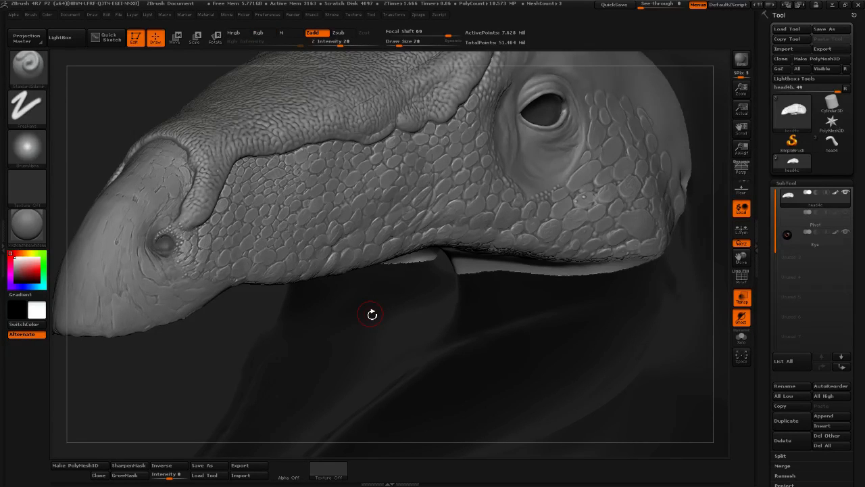
pyautogui.press('ctrl')
pyautogui.press('ctrl')
pyautogui.press('ctrl')
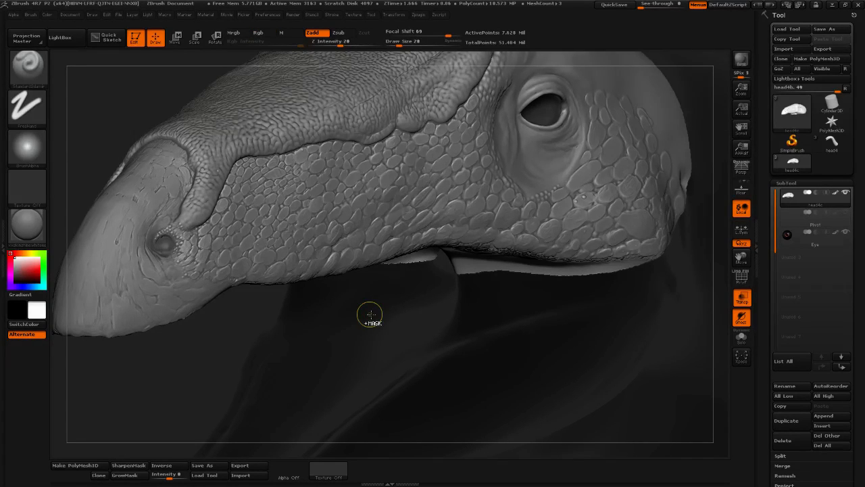
pyautogui.press('ctrl')
pyautogui.press('ctrl')
pyautogui.press('ctrl')
pyautogui.press('ctrl')
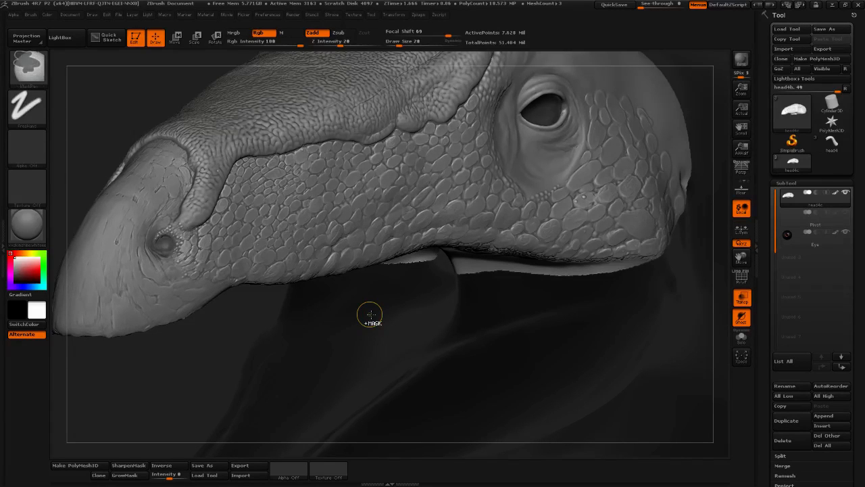
pyautogui.press('ctrl')
pyautogui.press('ctrl')
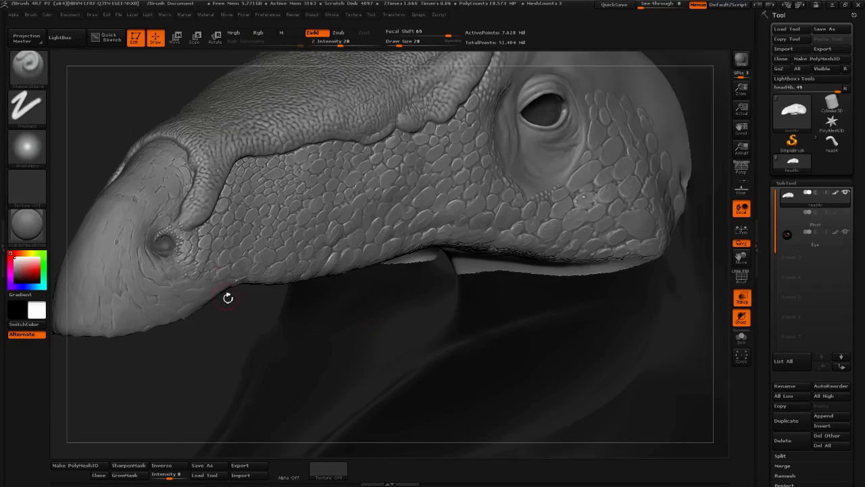
# Raise pronounced bumps on the scales along the lower snout and upper jaw edge, from the nostril back to below the eye
pyautogui.moveTo(232, 335); pyautogui.dragTo(188, 334)
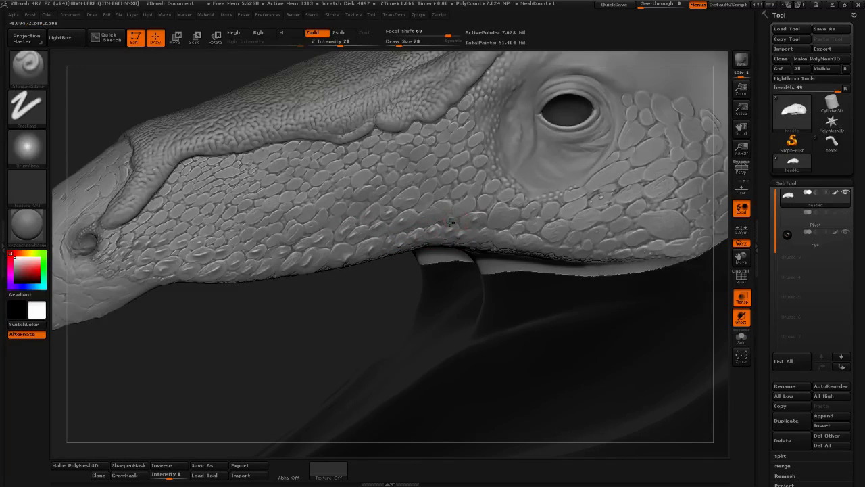
pyautogui.moveTo(459, 208); pyautogui.dragTo(471, 199)
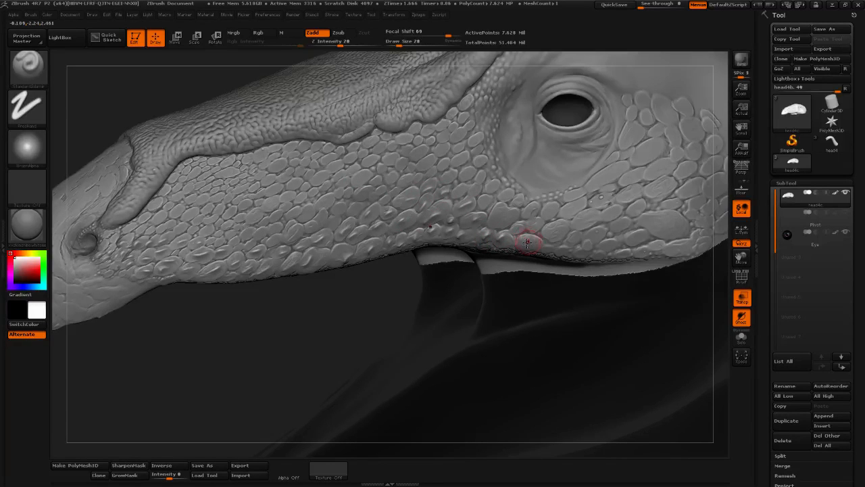
pyautogui.keyDown('alt'); pyautogui.moveTo(289, 360); pyautogui.dragTo(344, 400); pyautogui.keyUp('alt')
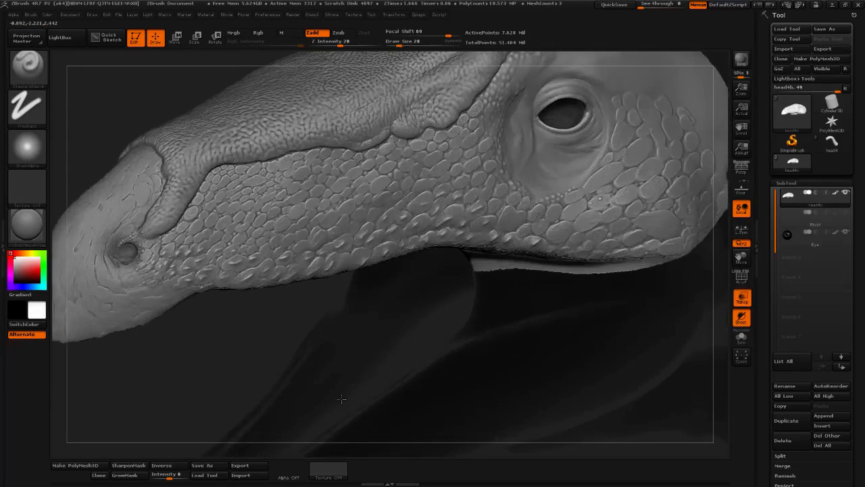
pyautogui.moveTo(246, 353); pyautogui.dragTo(595, 324)
pyautogui.moveTo(657, 291); pyautogui.dragTo(596, 393)
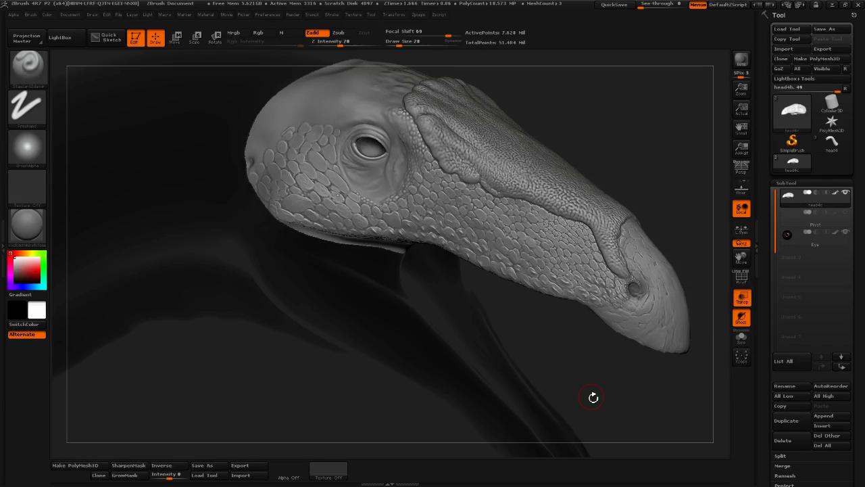
pyautogui.moveTo(595, 397)
pyautogui.mouseDown()
pyautogui.moveTo(518, 403)
pyautogui.moveTo(506, 349)
pyautogui.moveTo(558, 374)
pyautogui.moveTo(557, 391)
pyautogui.moveTo(552, 359)
pyautogui.moveTo(561, 397)
pyautogui.moveTo(524, 416)
pyautogui.moveTo(539, 423)
pyautogui.moveTo(555, 413)
pyautogui.mouseUp()
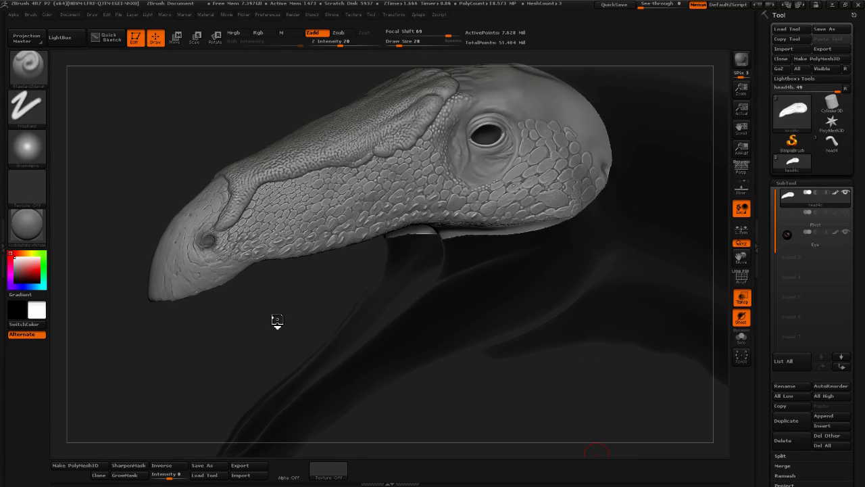
# Add a few raised accents to the scales at the rear of the jaw and the lower cheek
pyautogui.moveTo(284, 310); pyautogui.dragTo(316, 296)
pyautogui.moveTo(529, 396); pyautogui.dragTo(489, 349)
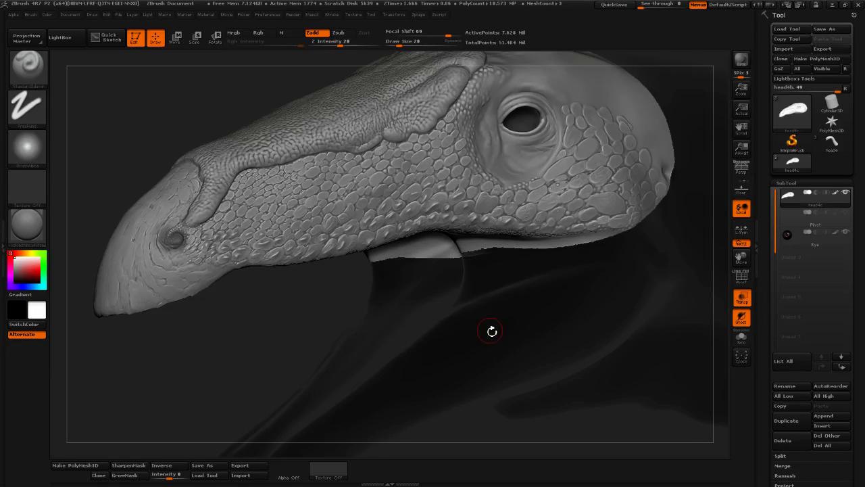
pyautogui.moveTo(493, 331); pyautogui.dragTo(543, 313)
pyautogui.moveTo(601, 327); pyautogui.dragTo(501, 360)
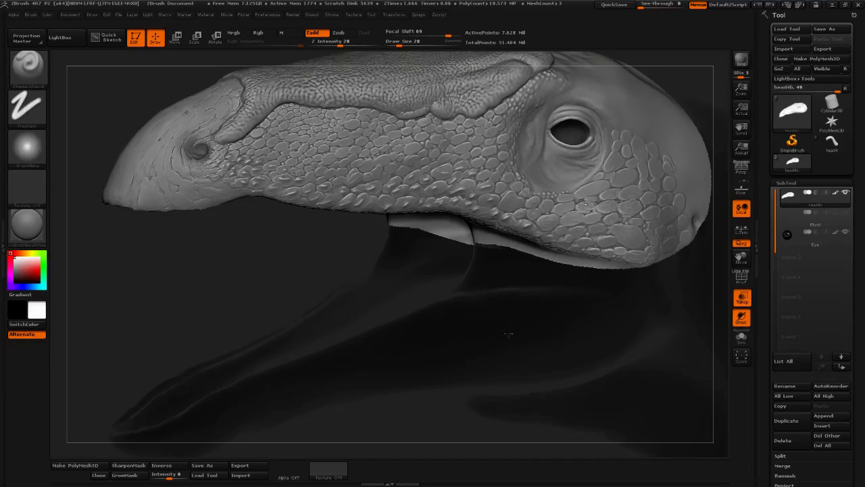
pyautogui.keyDown('alt'); pyautogui.moveTo(519, 329); pyautogui.dragTo(476, 358); pyautogui.keyUp('alt')
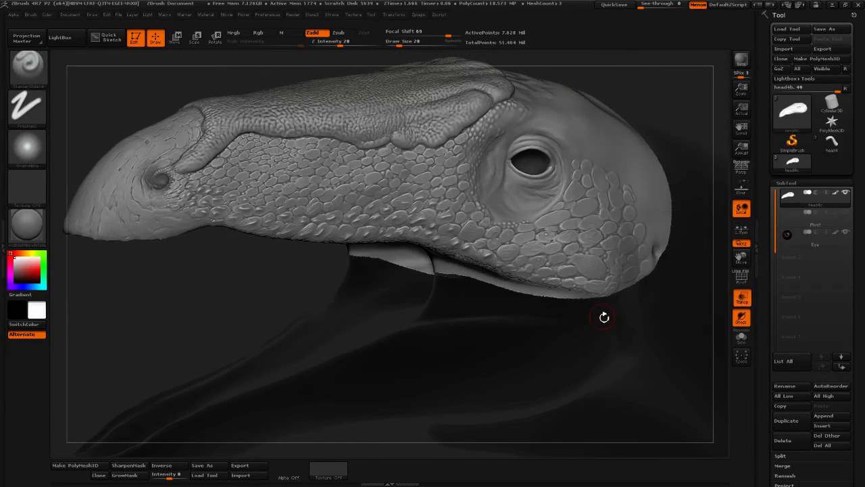
pyautogui.keyDown('alt'); pyautogui.moveTo(534, 345); pyautogui.dragTo(527, 347); pyautogui.keyUp('alt')
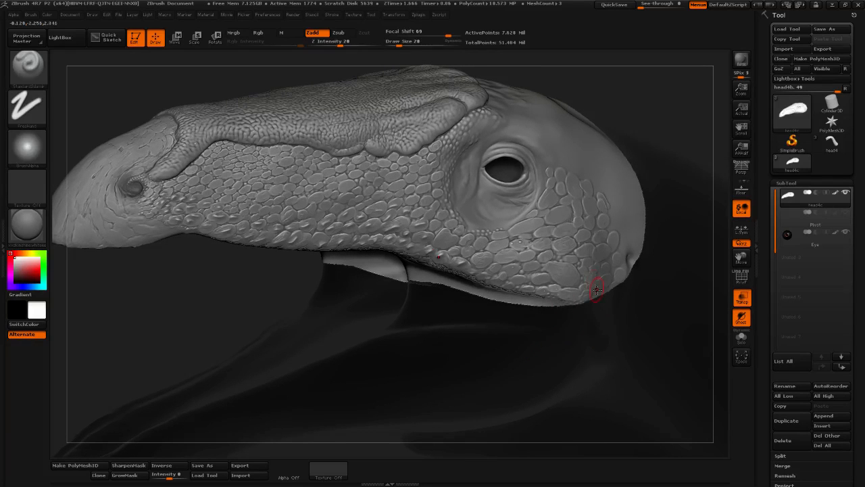
pyautogui.moveTo(647, 108)
pyautogui.mouseDown()
pyautogui.moveTo(633, 95)
pyautogui.moveTo(654, 119)
pyautogui.mouseUp()
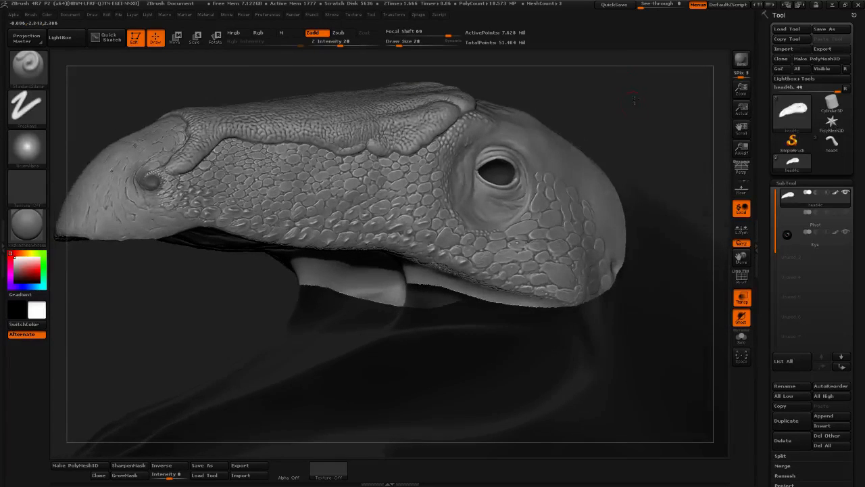